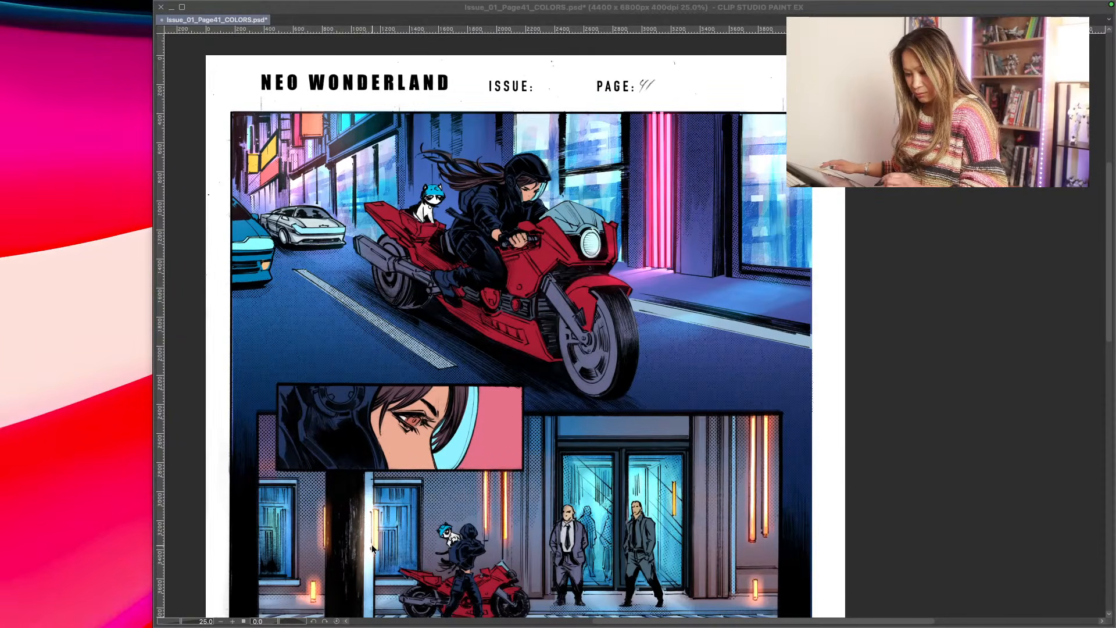
- Show the hidden palettes, enlarge the motorcycle panel to 33.3% for a closer look, and quit Clip Studio Paint
key("Tab")
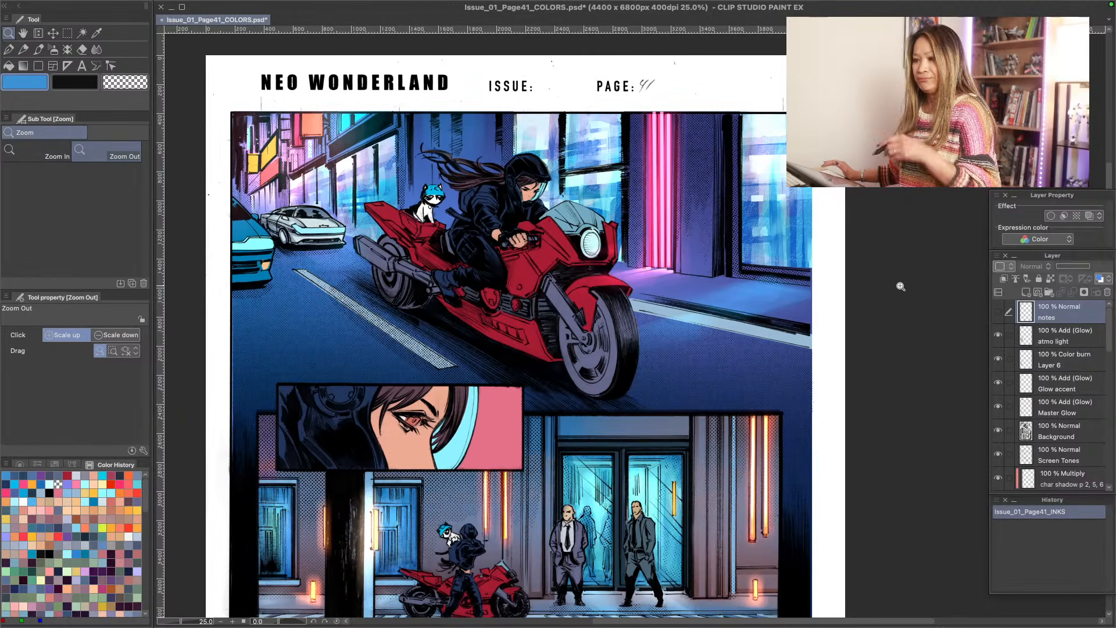
left_click(632, 261)
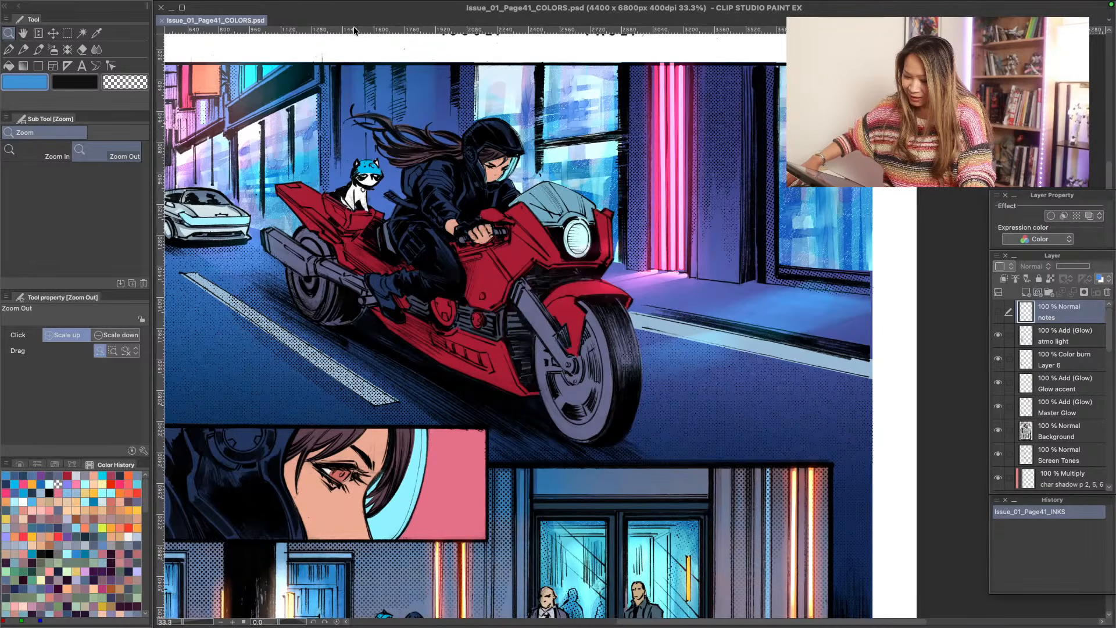
key("super+q")
- Switch to System Settings and move its window off this screen
mouse_move(640, 626)
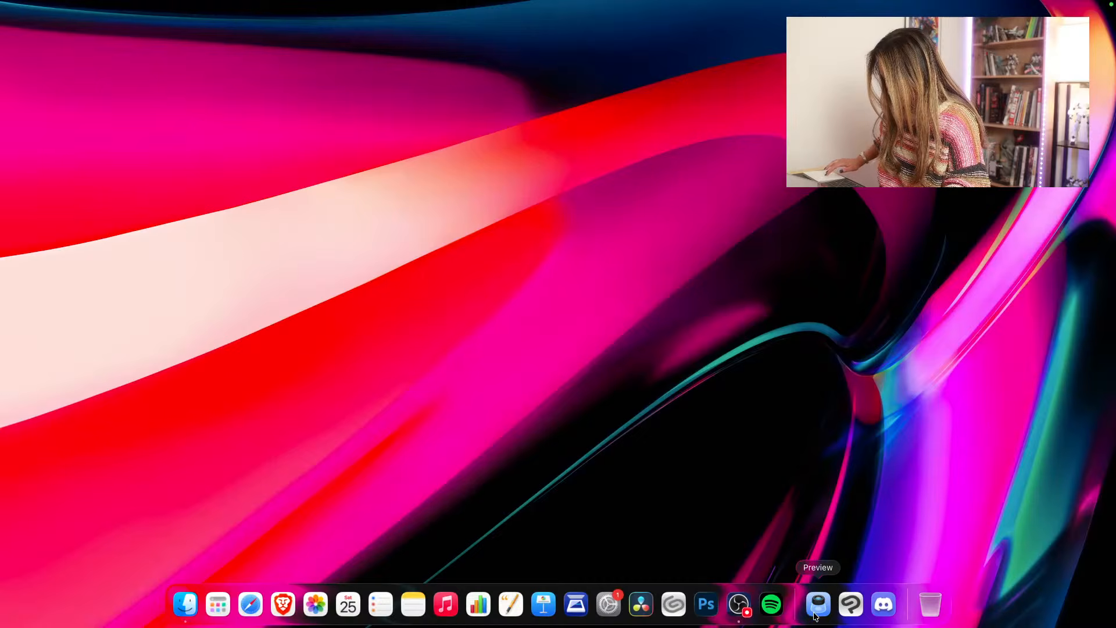
left_click(616, 607)
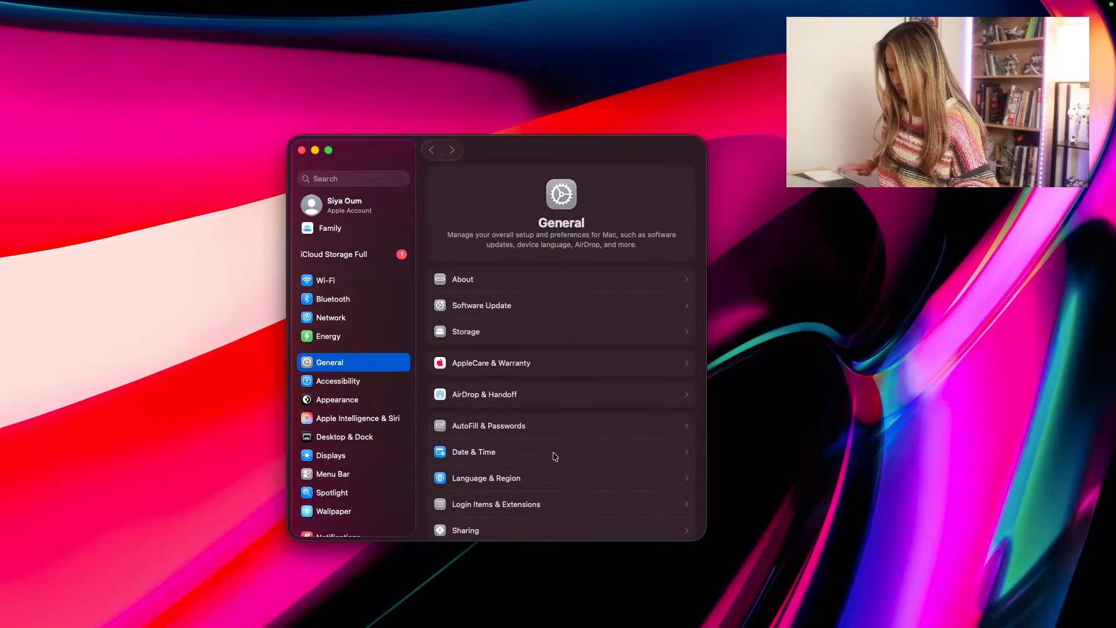
left_click_drag(508, 155, 0, 98)
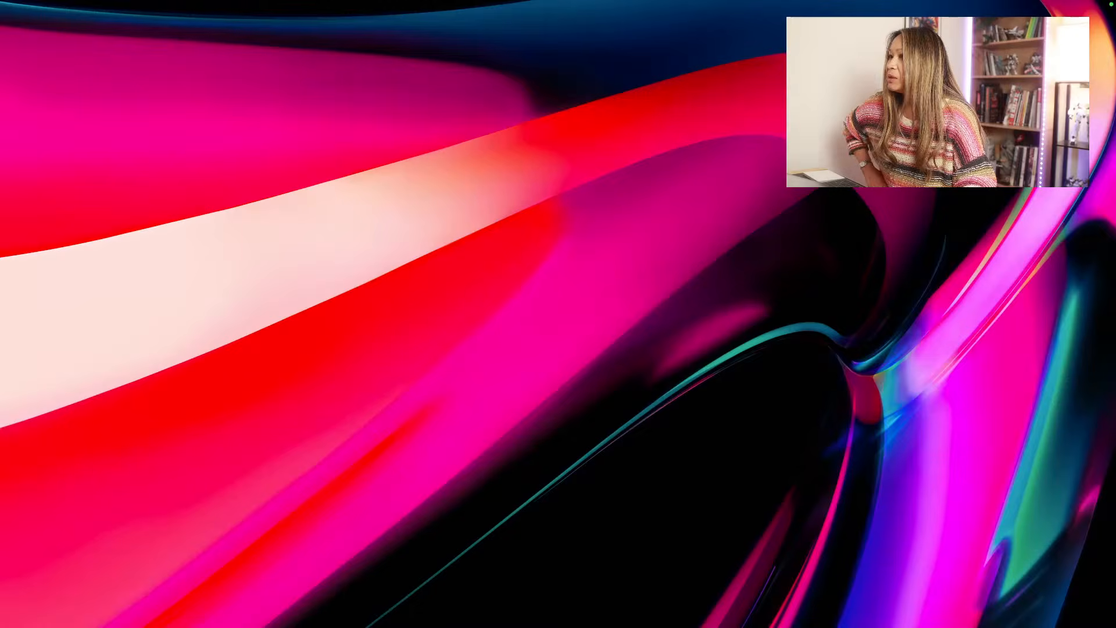
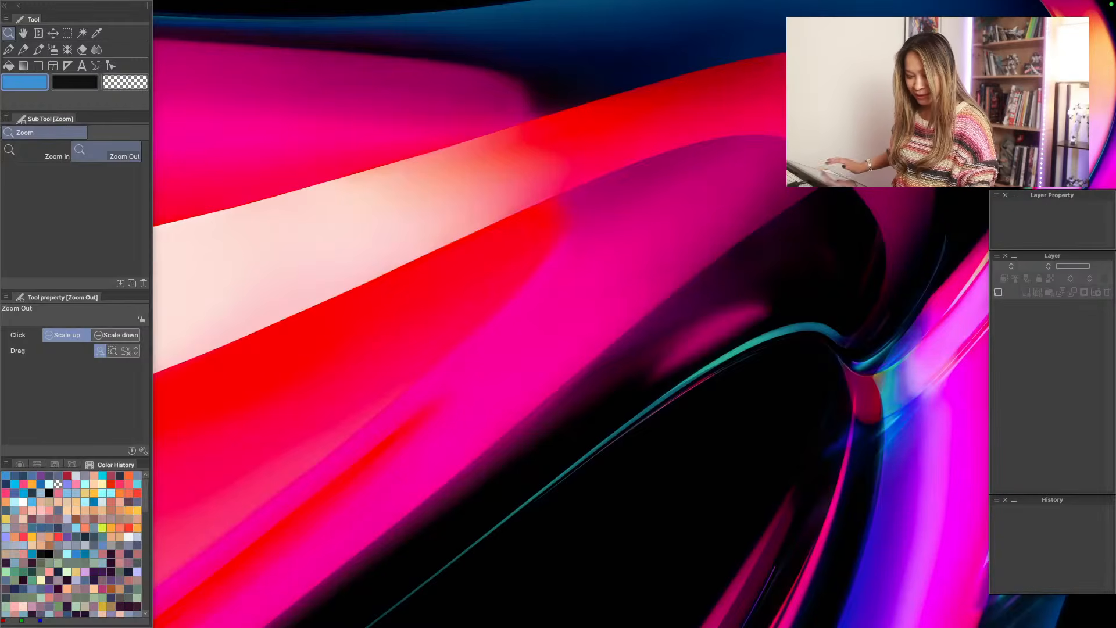
- In Clip Studio Paint, reopen the recent file Issue_01_Page41_COLORS.psd and maximize its window
mouse_move(72, 2)
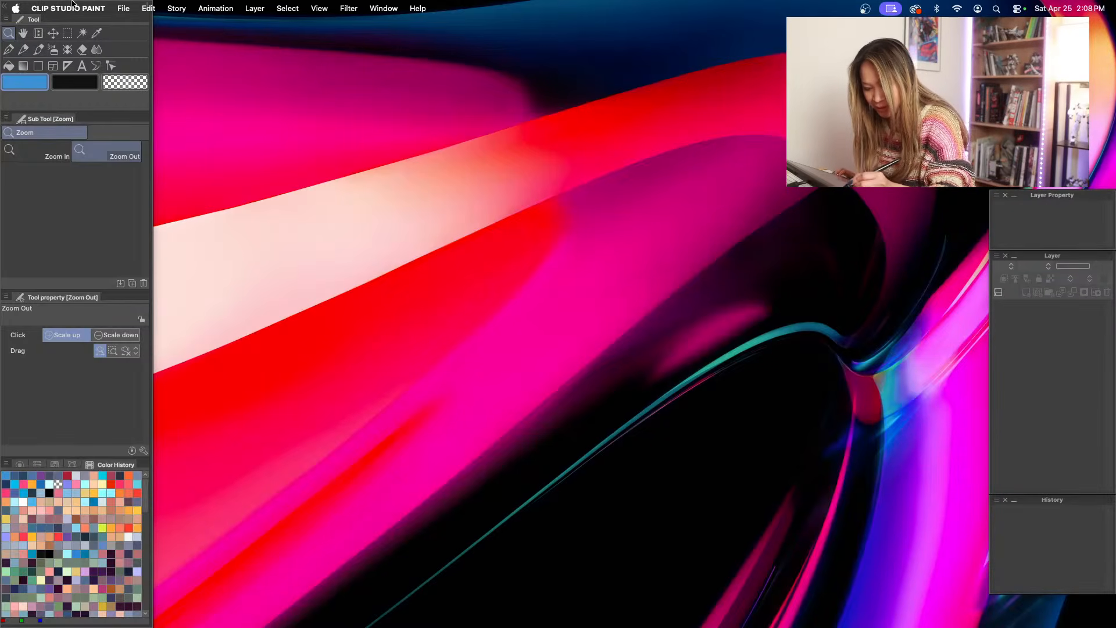
left_click(119, 9)
mouse_move(139, 67)
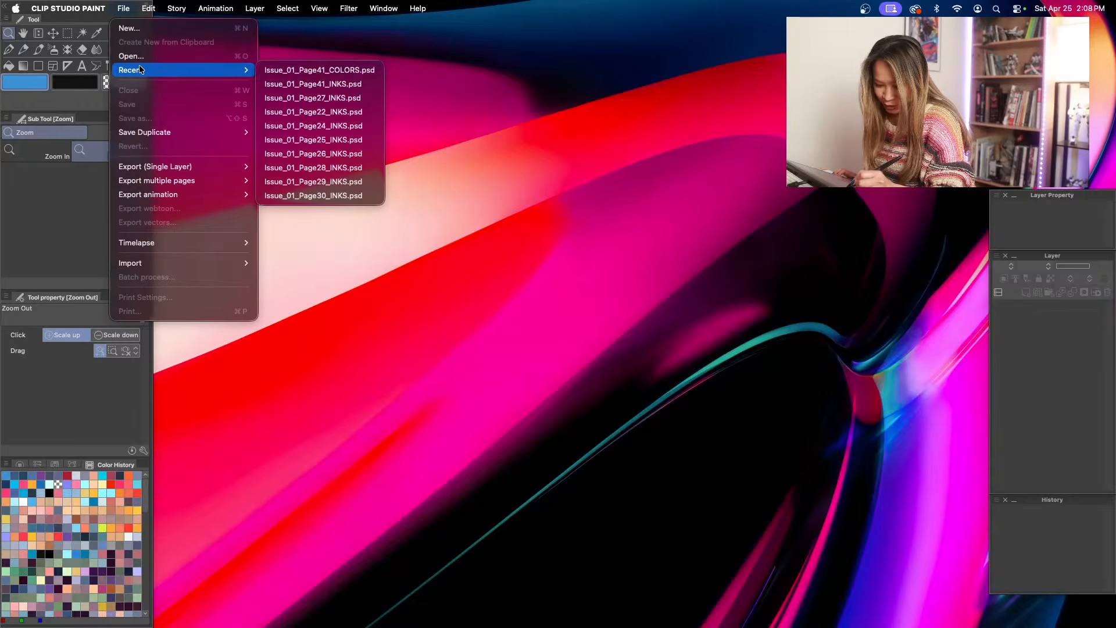
left_click(287, 70)
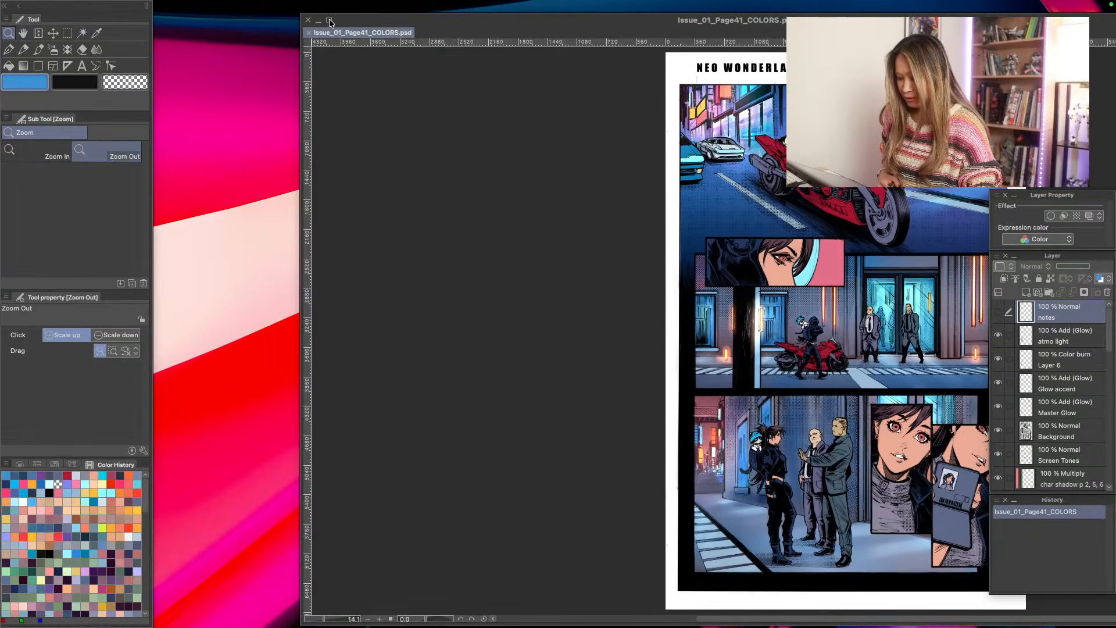
left_click(330, 21)
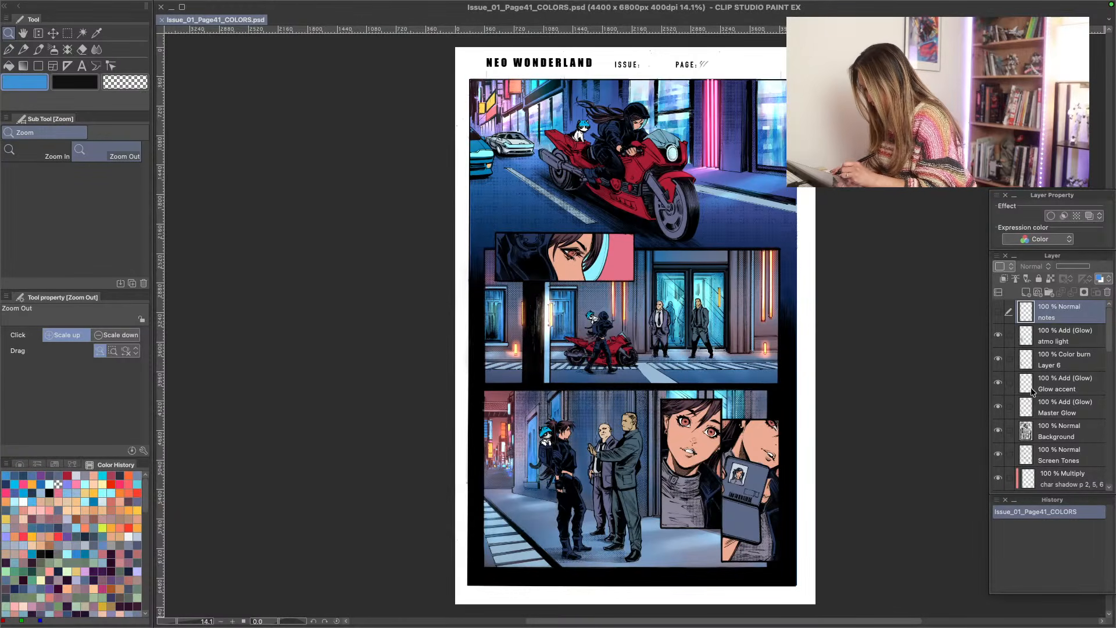
- Find the character basetone layer and toggle its visibility to check what it colors on the page
left_click_drag(1107, 344, 1110, 402)
left_click(999, 374)
left_click(999, 375)
left_click(999, 375)
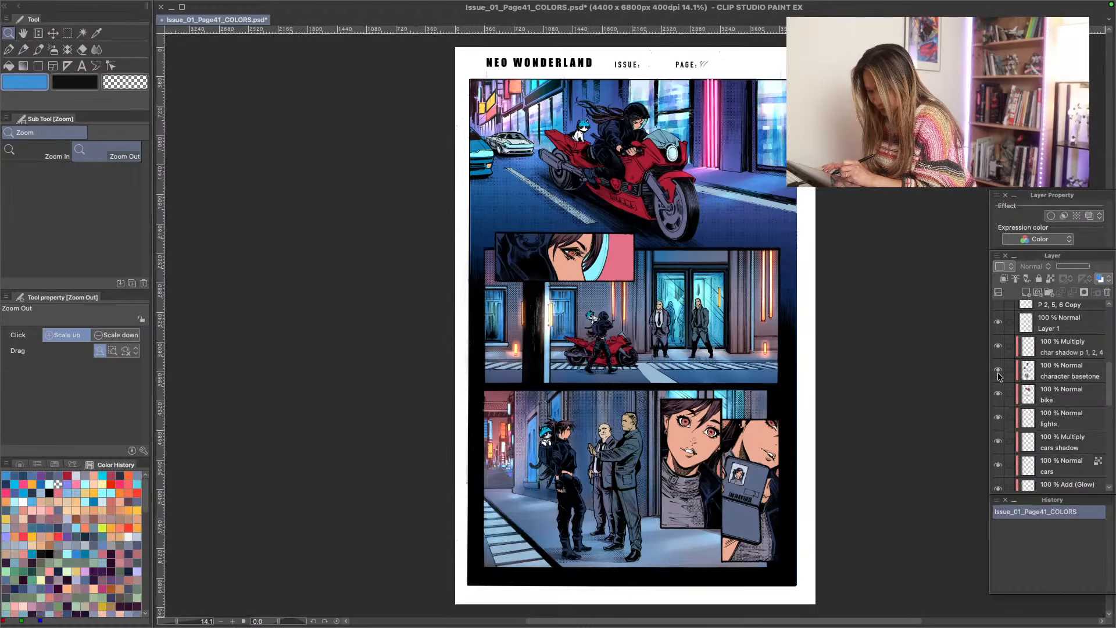
left_click(998, 375)
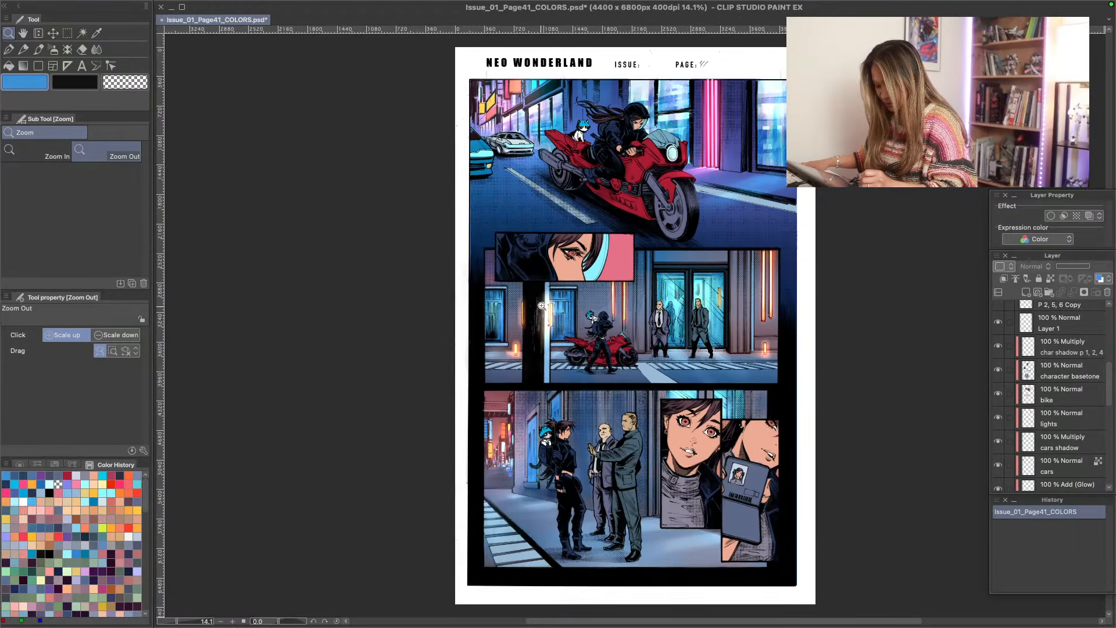
- Enlarge the middle street panel to 31.3% and toggle the bike and character basetone layers to compare their coloring
left_click_drag(543, 305, 570, 317)
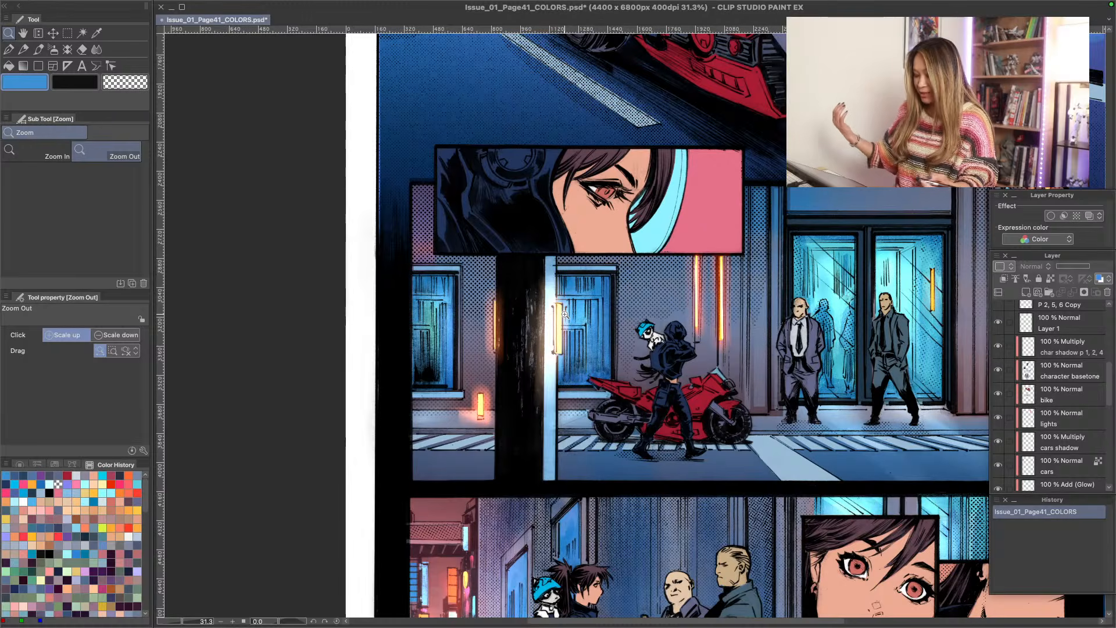
left_click(999, 394)
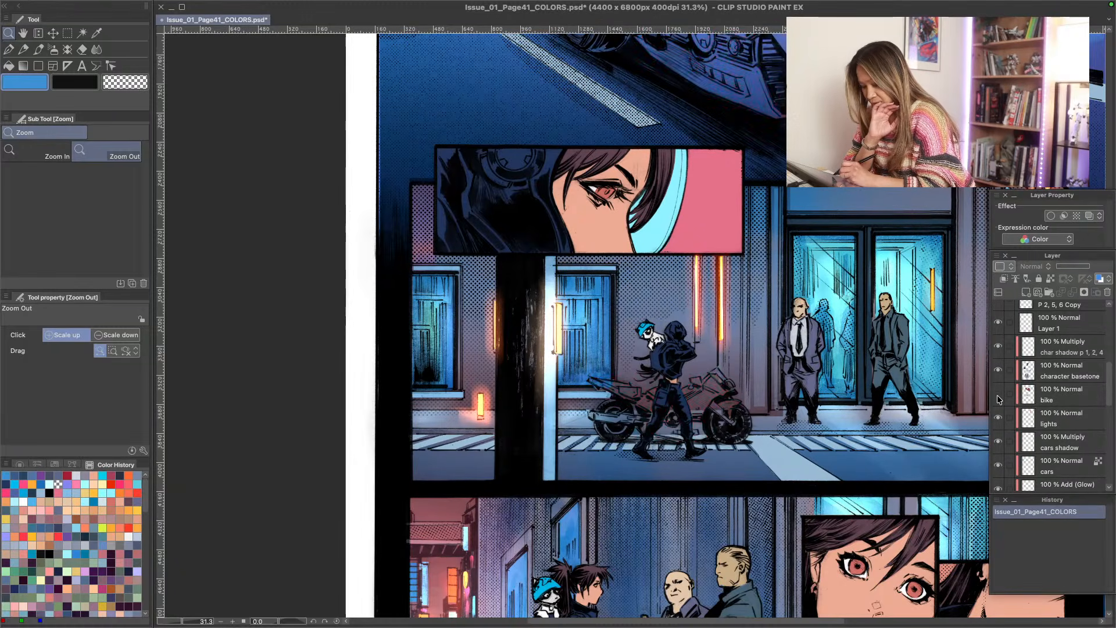
left_click(998, 394)
left_click(999, 370)
left_click(998, 370)
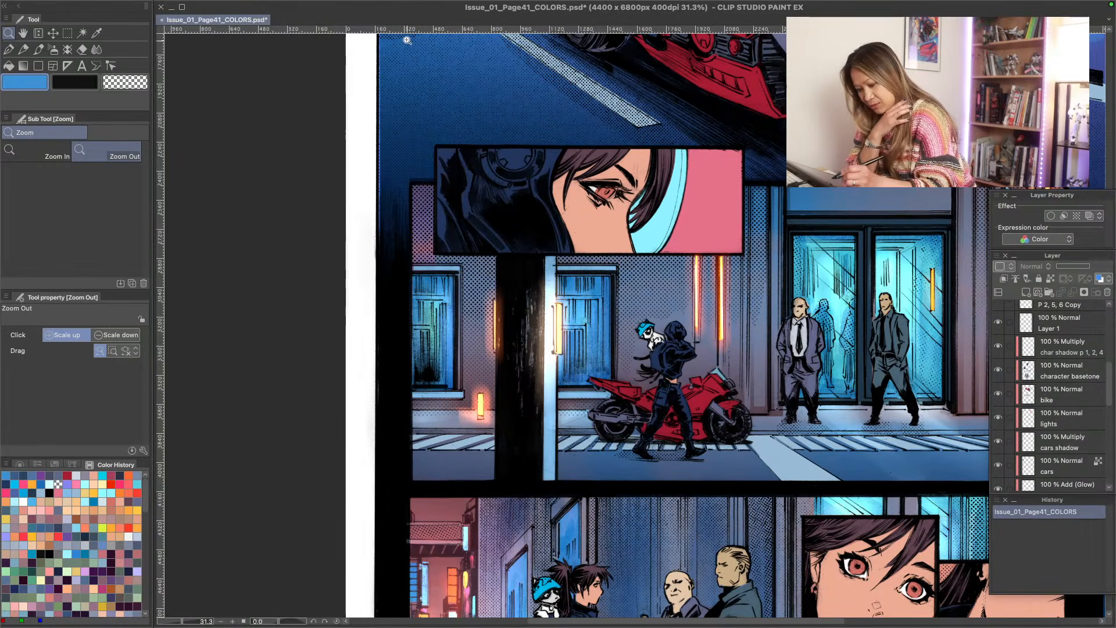
- View the street panel and eye close-up at 37.0% and toggle the bike layer off and on again
left_click(477, 308)
left_click_drag(461, 304, 469, 308)
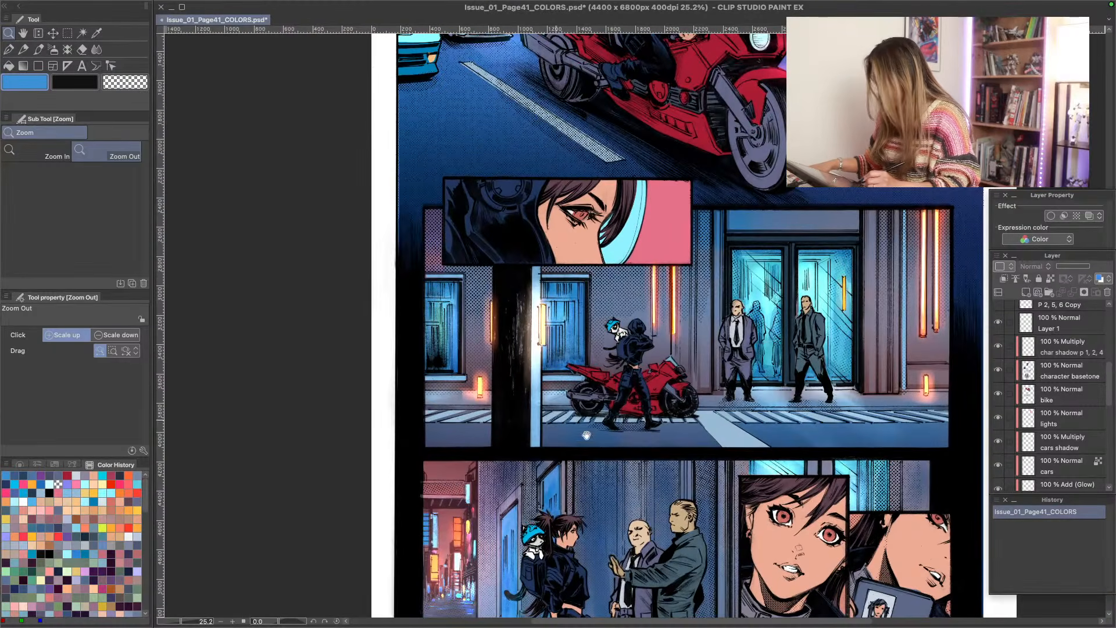
key("space")
left_click_drag(702, 384, 530, 272)
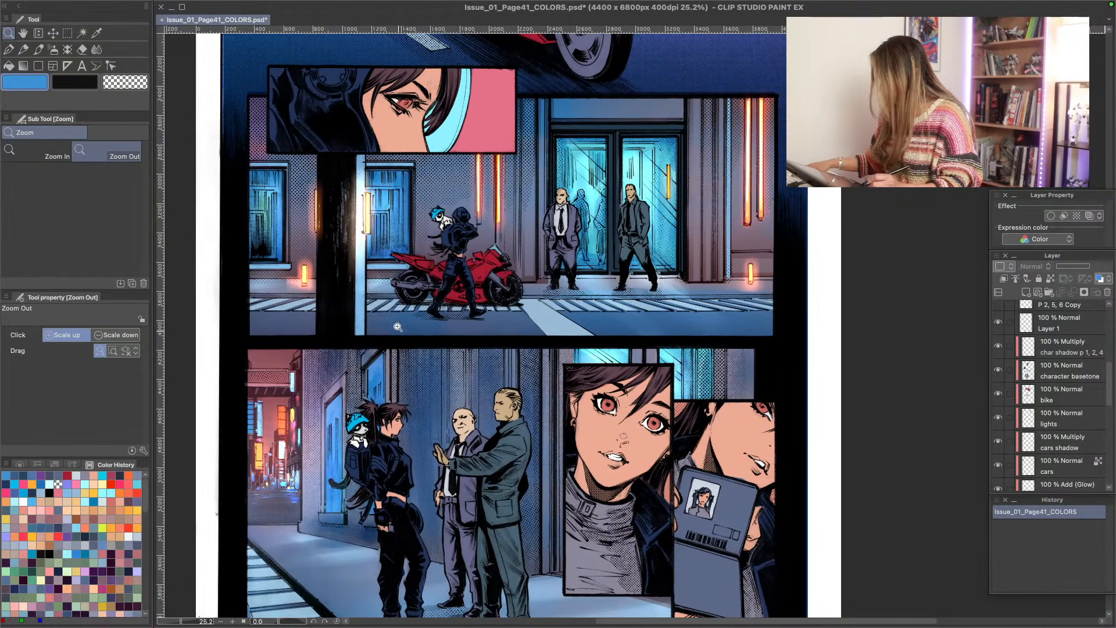
left_click(356, 283)
left_click_drag(355, 284, 357, 284)
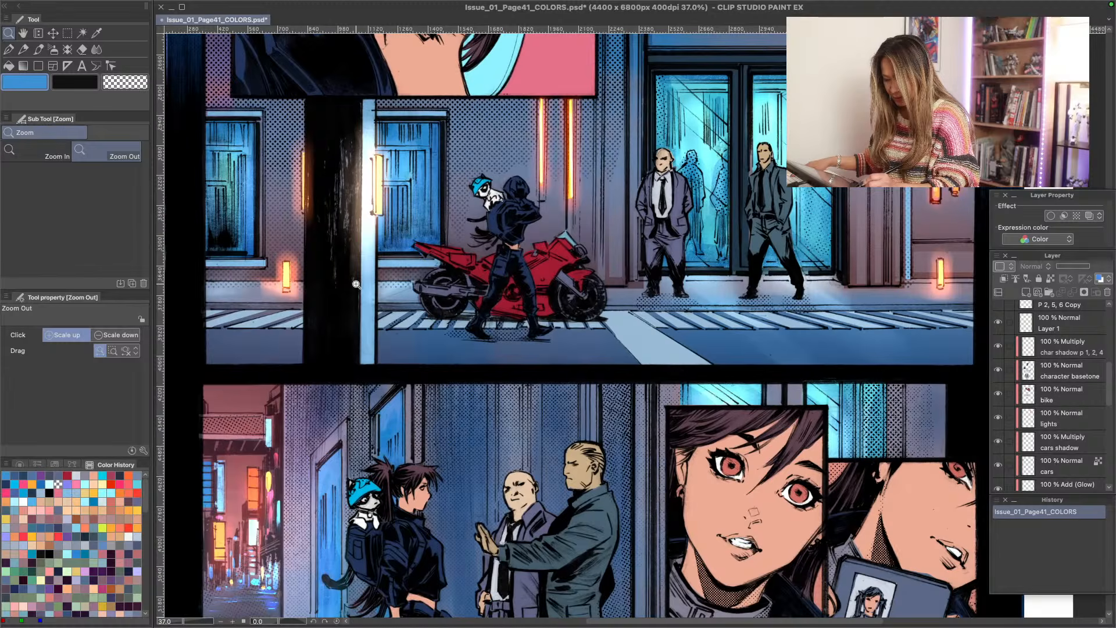
key("space")
left_click_drag(369, 136, 377, 320)
left_click(999, 395)
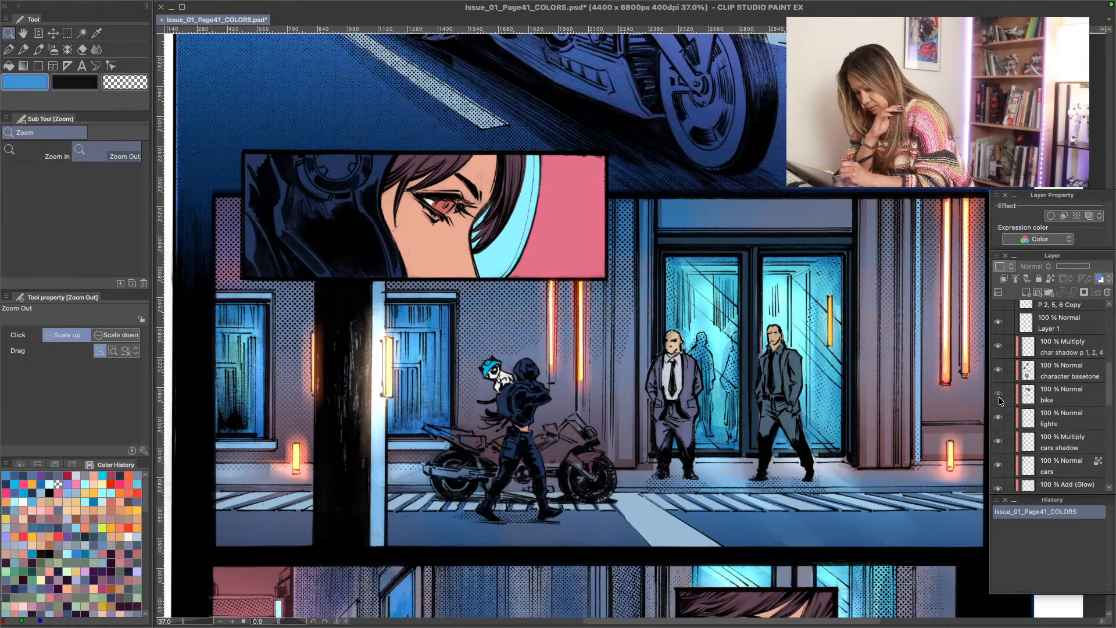
left_click(999, 395)
- Toggle the panel 2, 5, 6 layers to check them, and select the Multiply layer char shadow p 2, 5, 6
scroll(1111, 384, "up", 5)
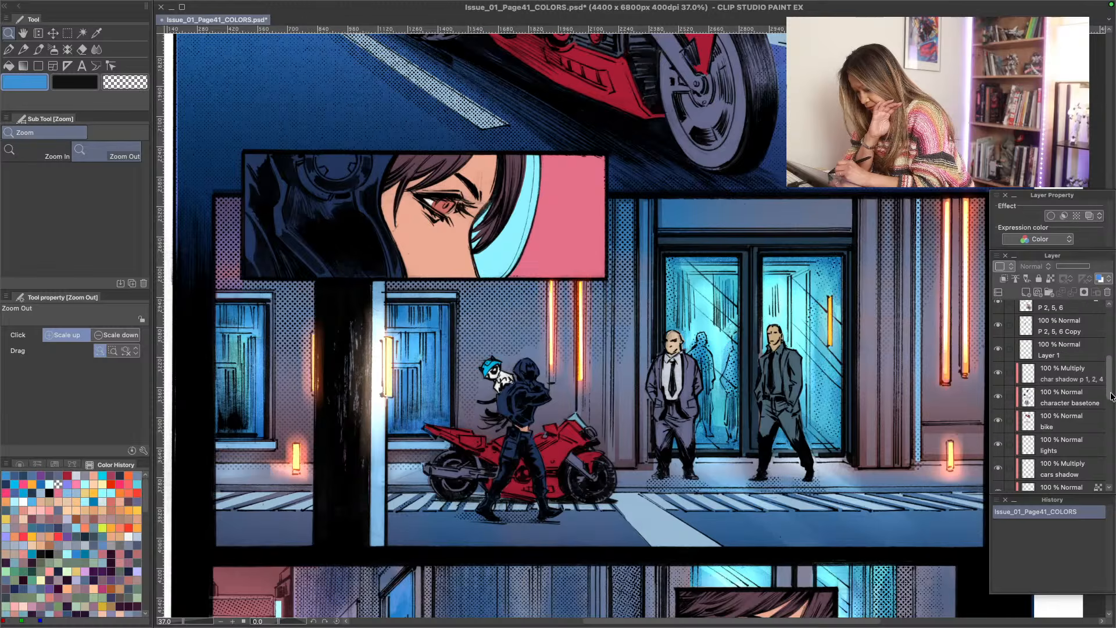
scroll(1111, 385, "up", 3)
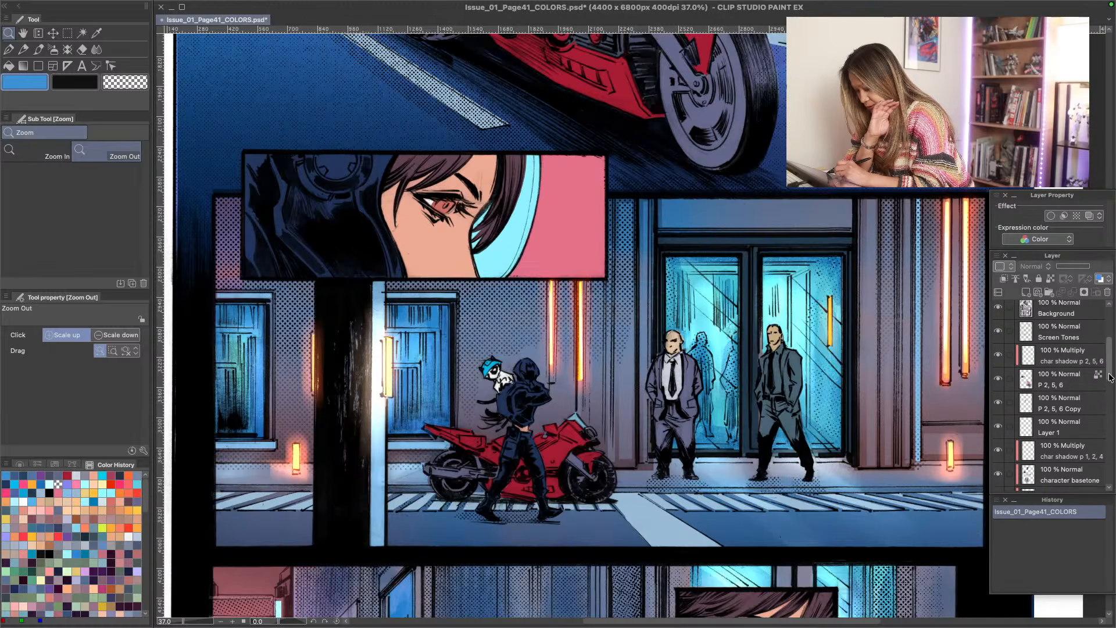
left_click(999, 363)
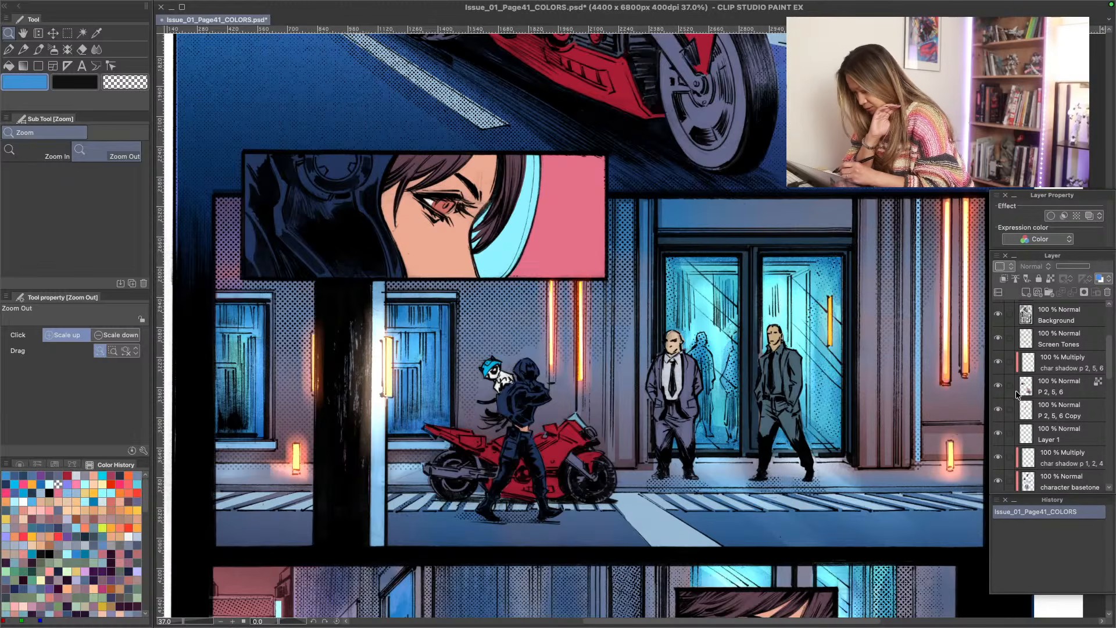
left_click(999, 386)
left_click(999, 386)
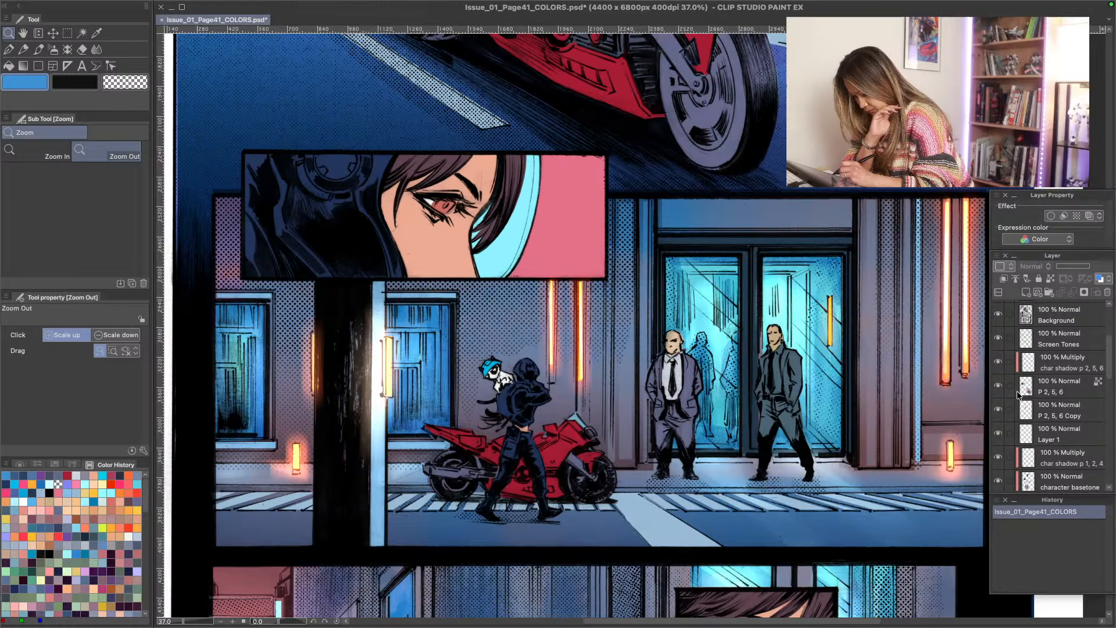
left_click(1017, 391)
left_click(1040, 367)
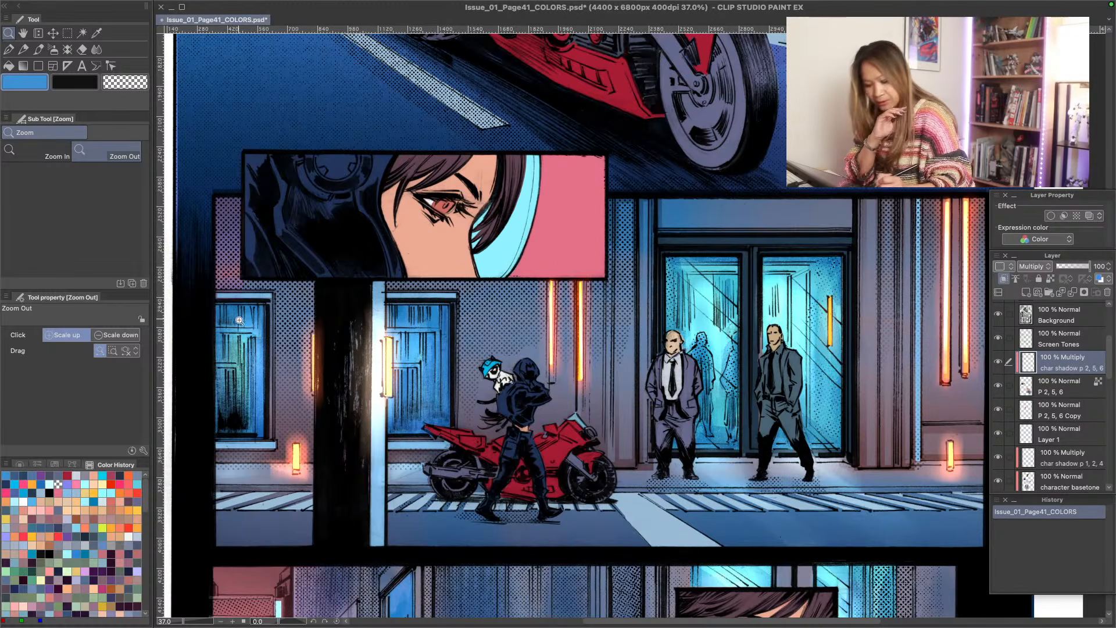
- Choose a pale lavender from the color history as the shadow color and activate the Lasso fill tool
key("p")
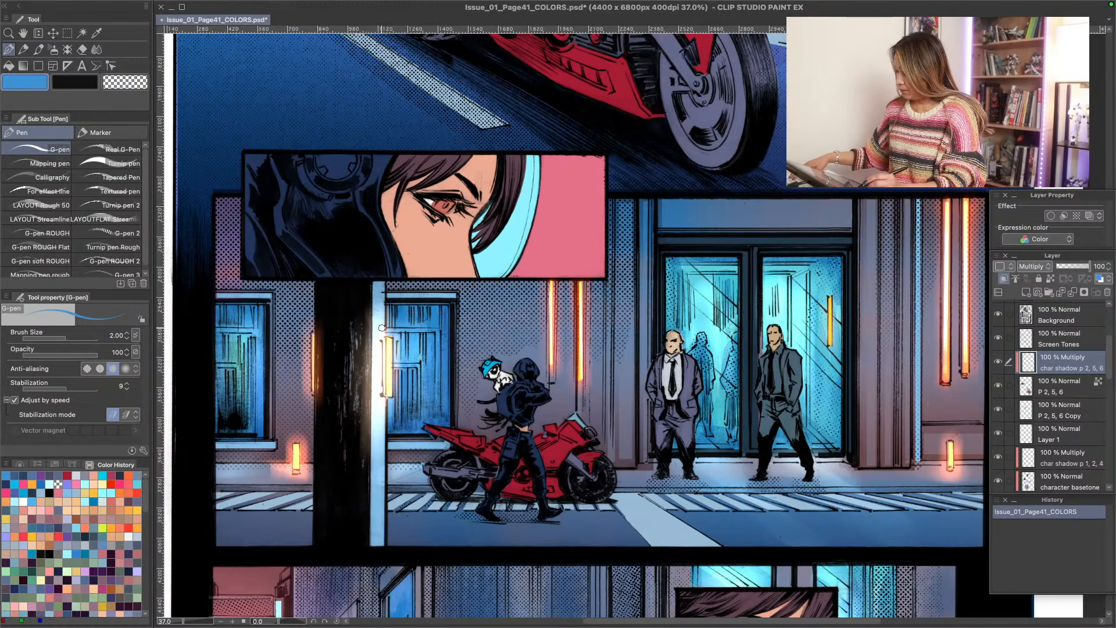
key("h")
left_click_drag(348, 244, 361, 294)
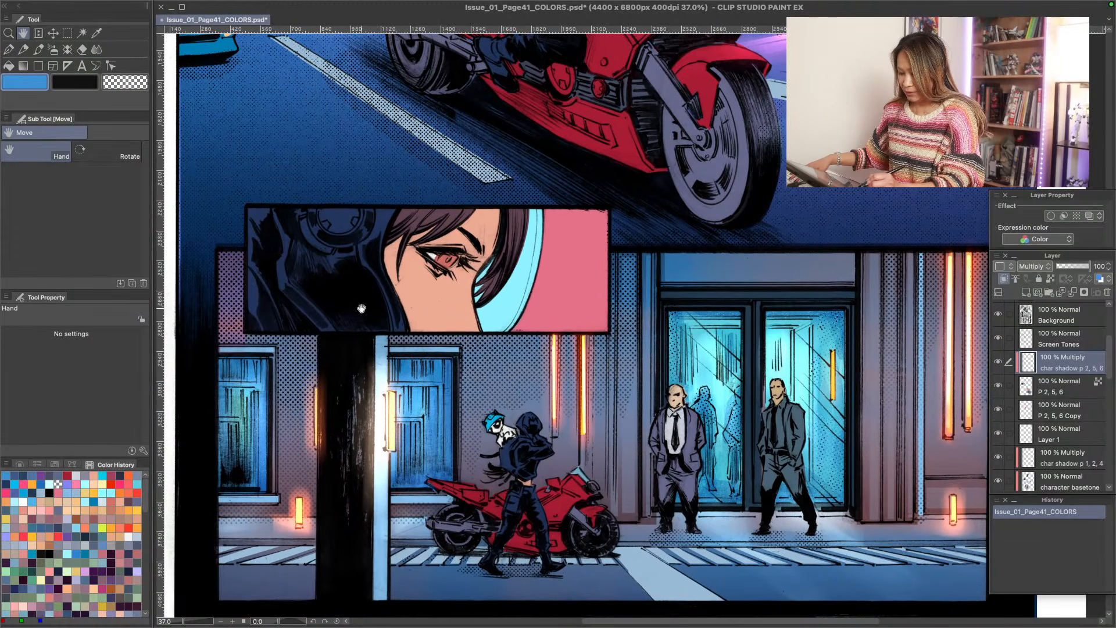
key("p")
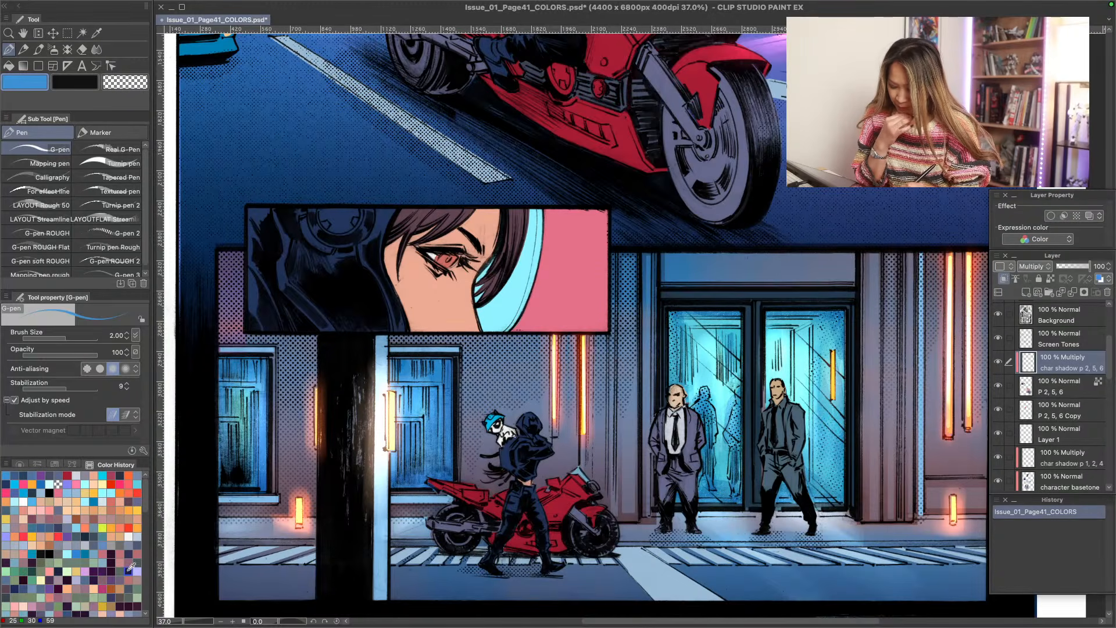
left_click(67, 520)
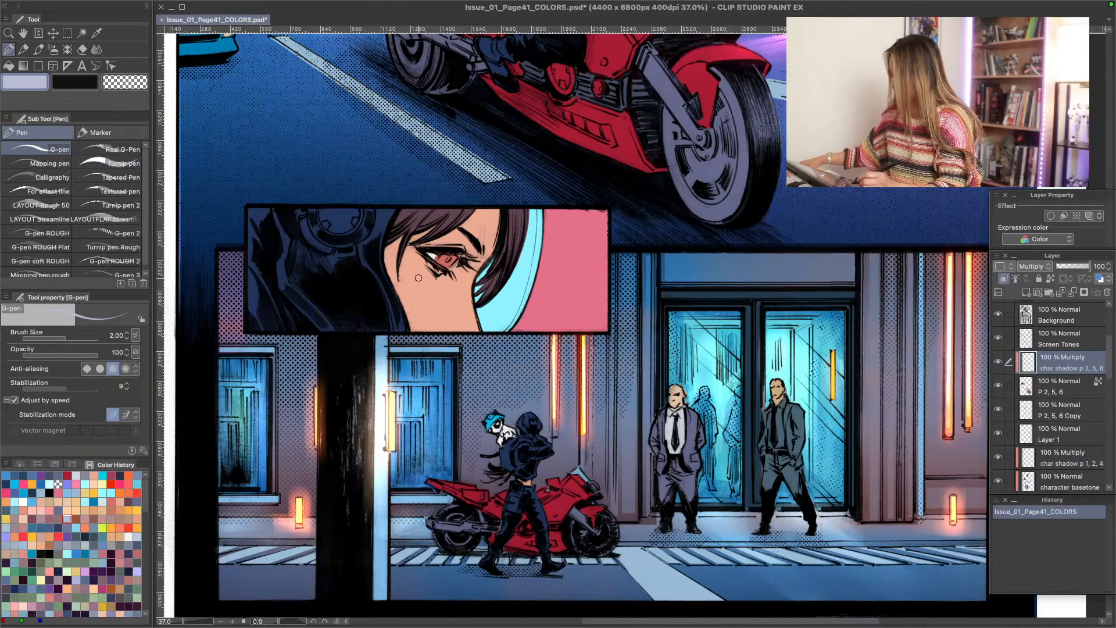
key("u")
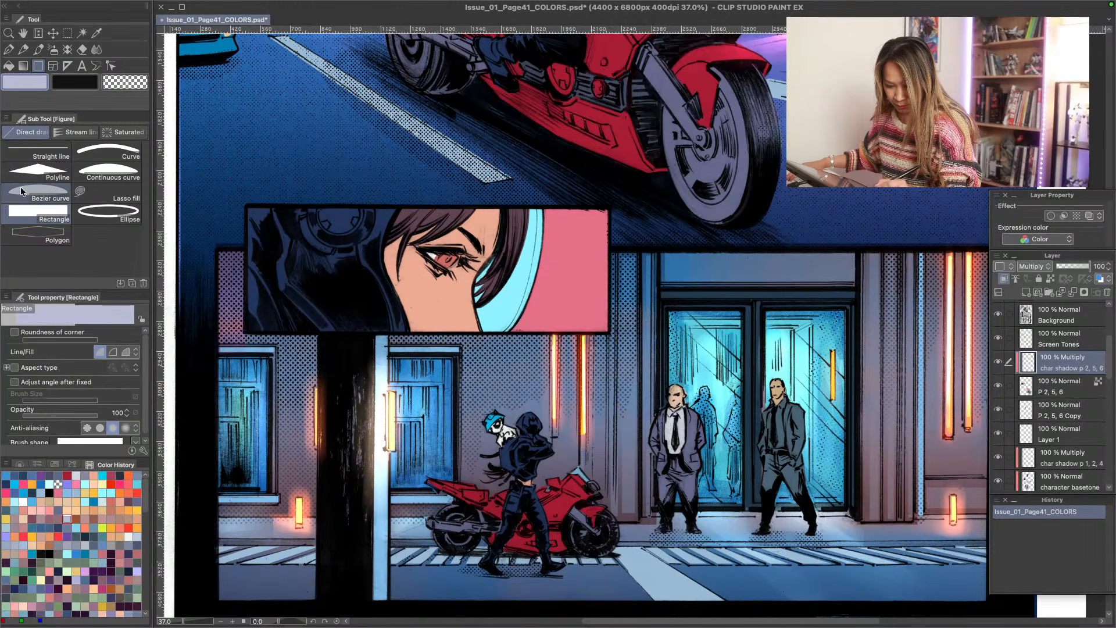
left_click(79, 192)
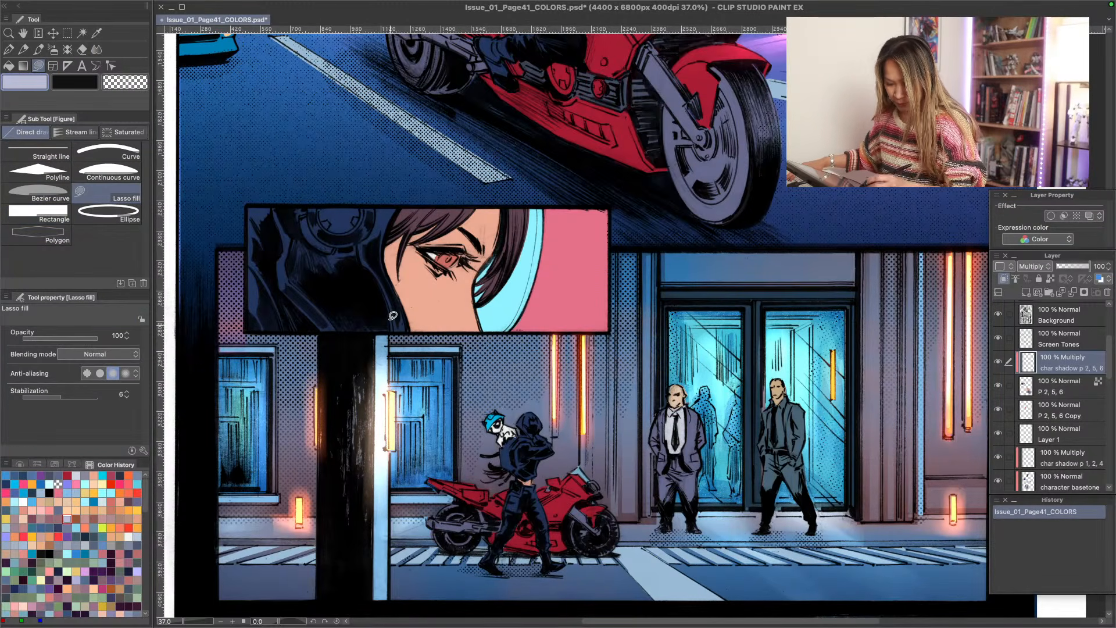
- Fill multiply shadows on the woman's face in the eye close-up: under the eye, along the hair and down the cheek
left_click_drag(457, 270, 419, 265)
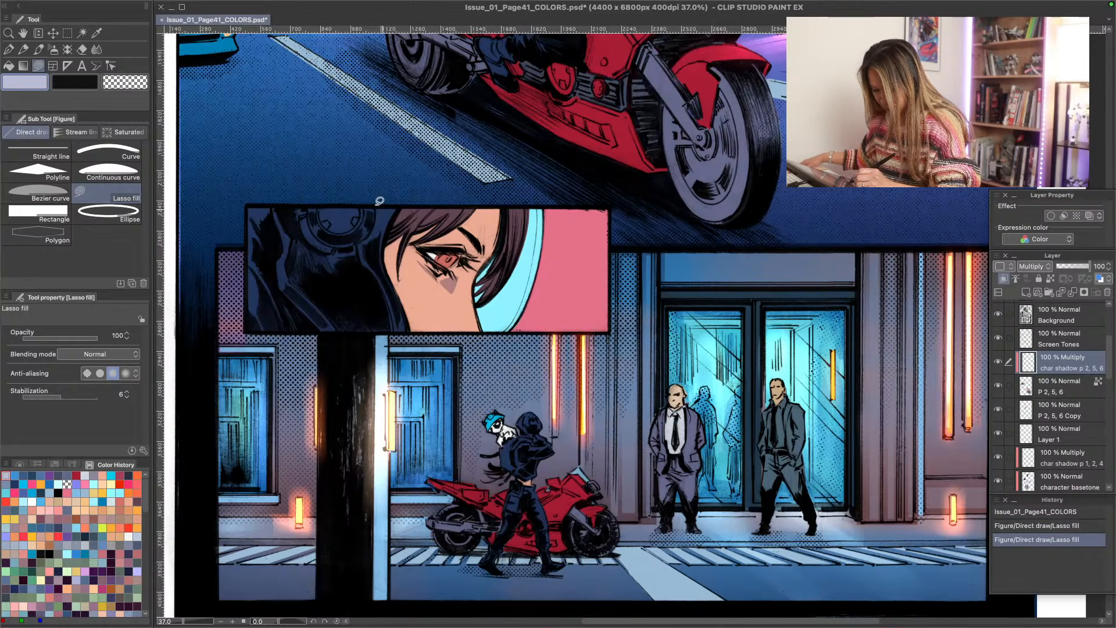
mouse_move(470, 233)
left_mouse_down()
mouse_move(474, 256)
mouse_move(470, 235)
left_mouse_up()
left_click_drag(445, 272, 415, 250)
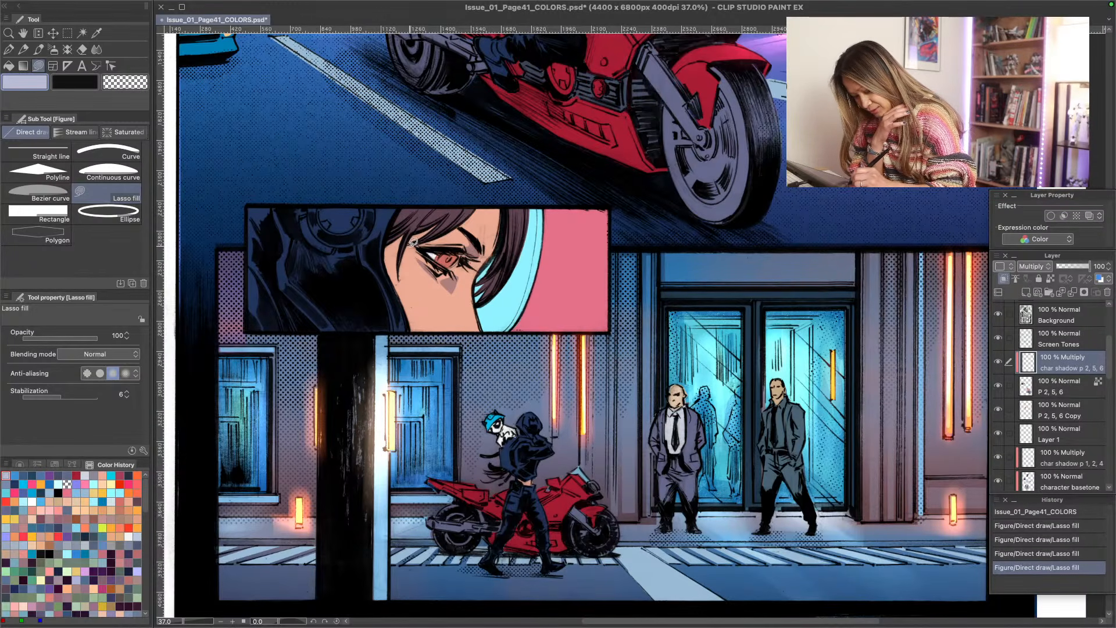
mouse_move(413, 242)
left_mouse_down()
mouse_move(435, 223)
mouse_move(409, 237)
left_mouse_up()
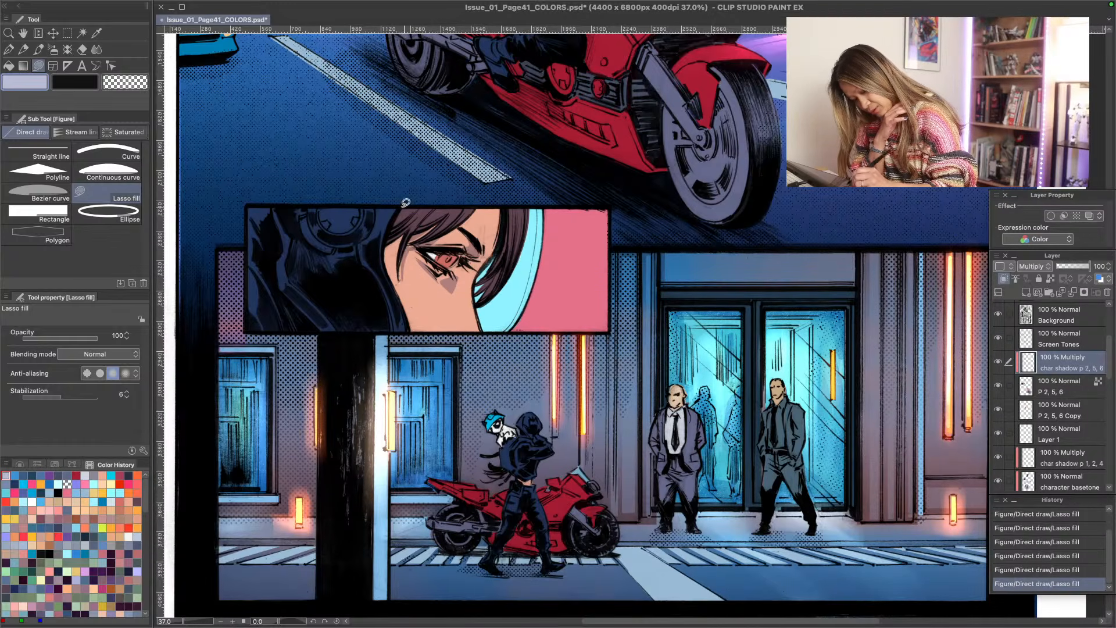
mouse_move(407, 235)
left_mouse_down()
mouse_move(394, 270)
mouse_move(397, 235)
left_mouse_up()
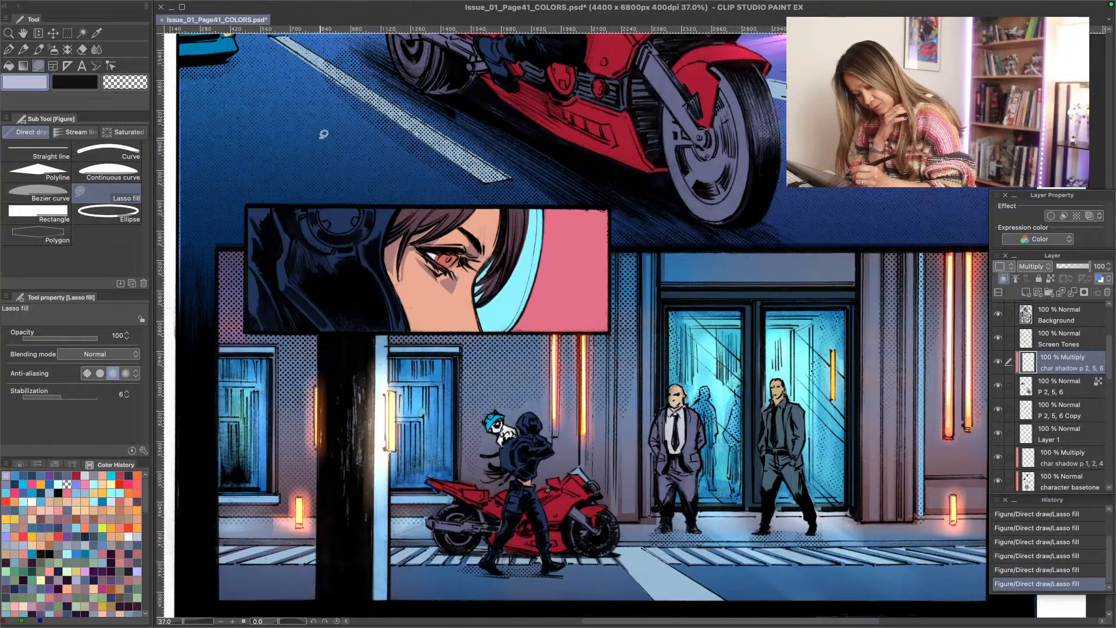
left_click_drag(482, 208, 463, 221)
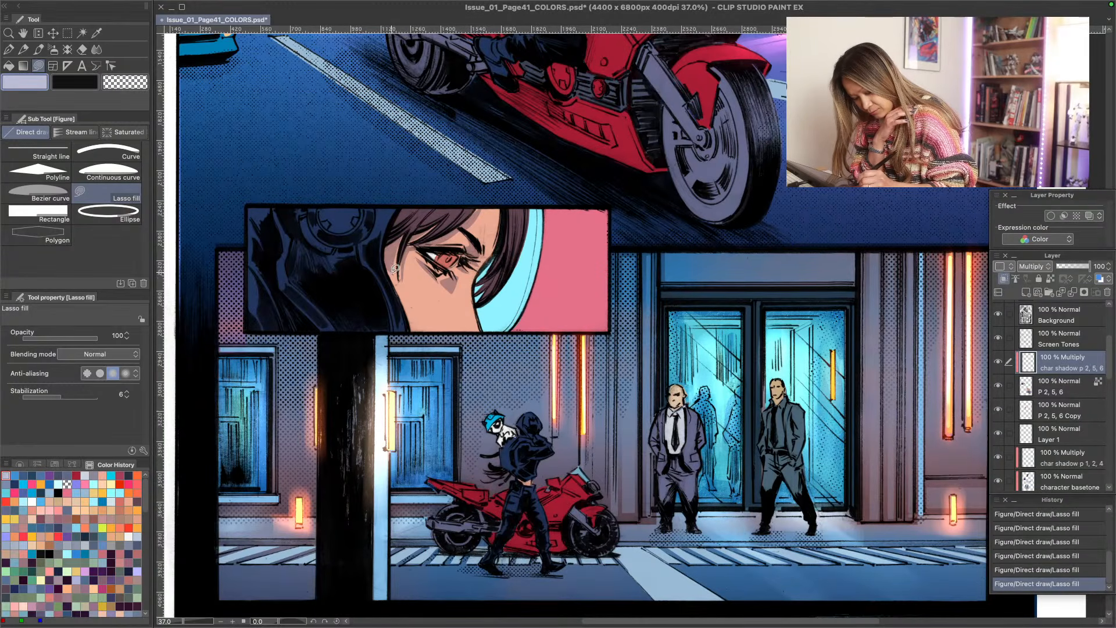
mouse_move(395, 267)
left_mouse_down()
mouse_move(424, 315)
mouse_move(412, 329)
left_mouse_up()
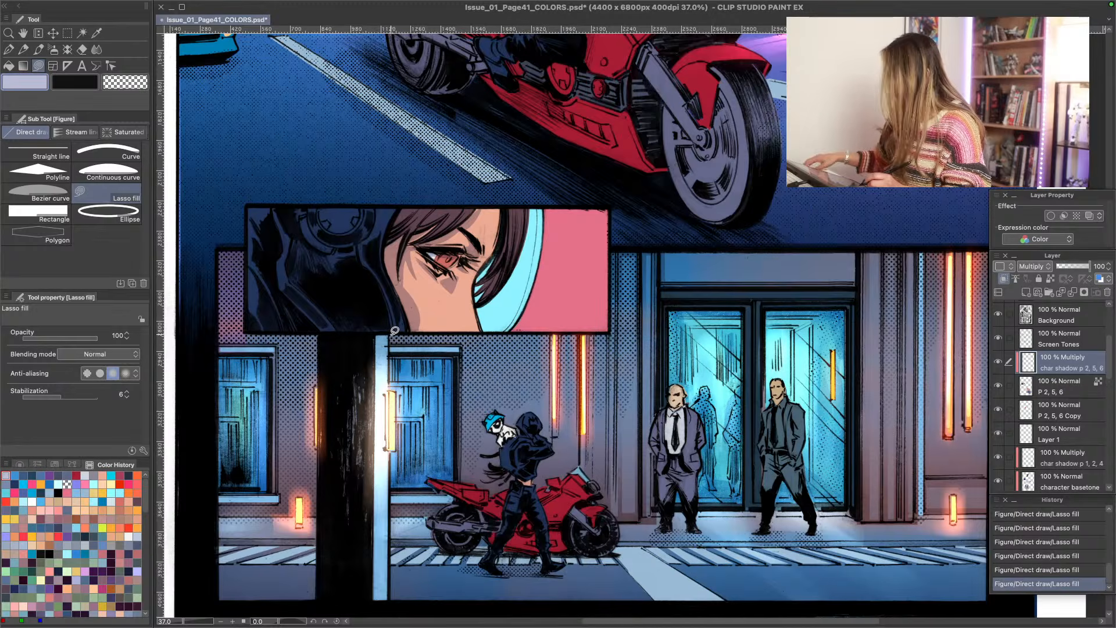
- Set the Lasso fill opacity to 50, add a softer shadow beside her nose, and toggle the shadow layer to compare
left_click(118, 335)
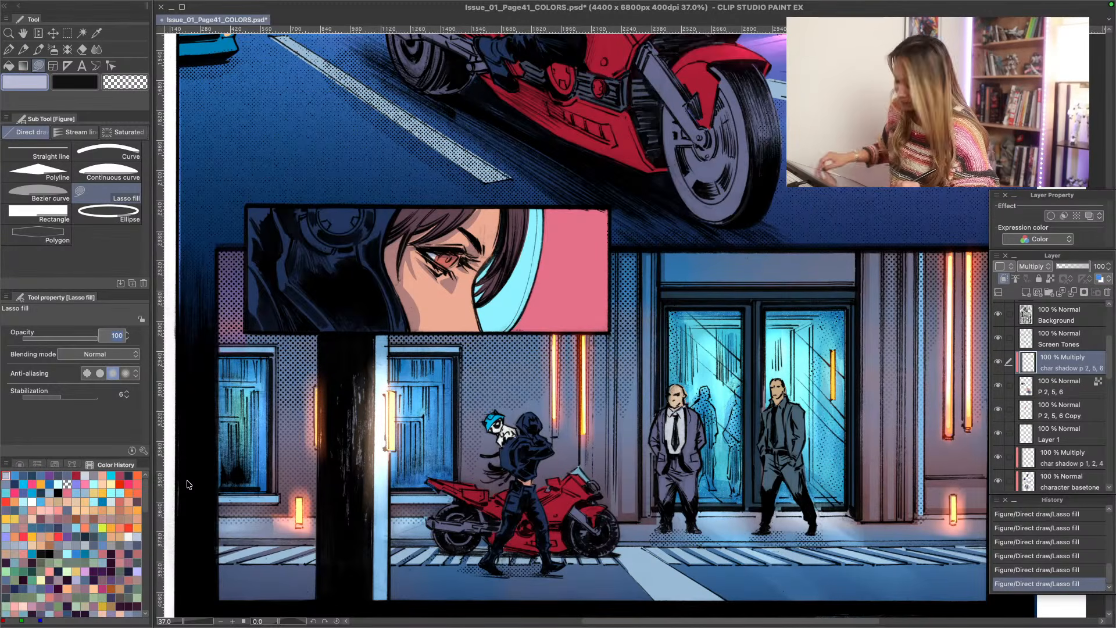
type("50")
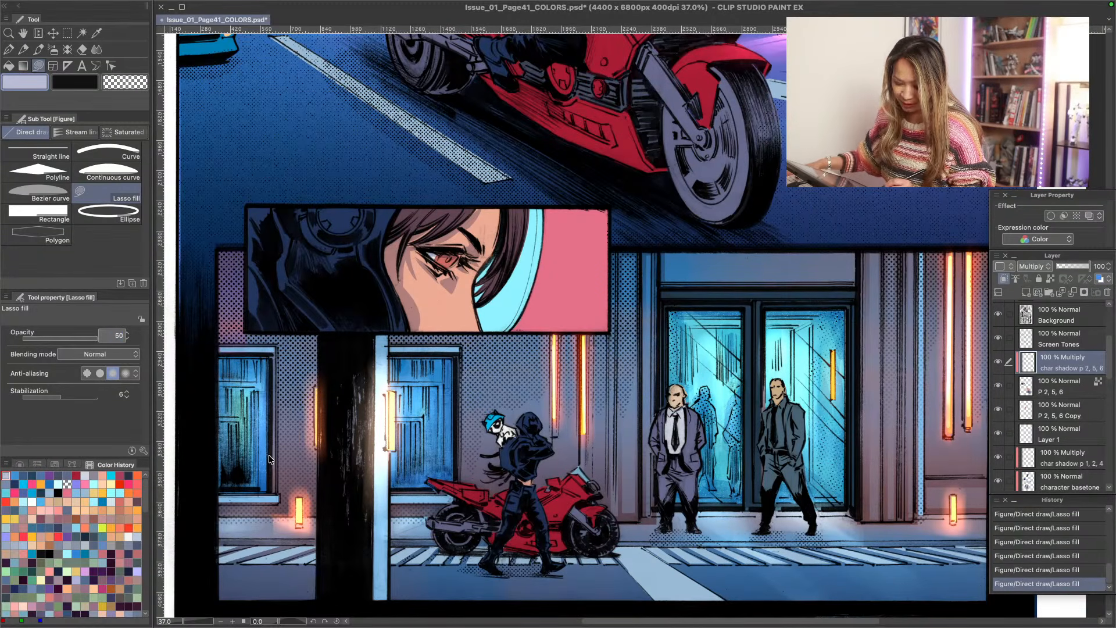
key("Return")
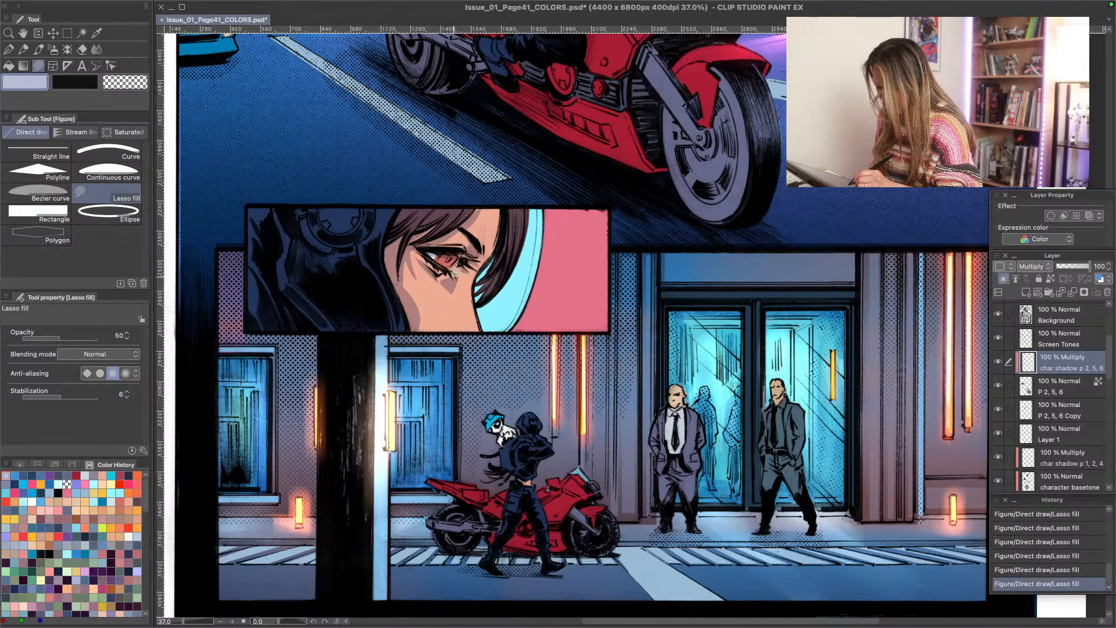
mouse_move(454, 275)
left_mouse_down()
mouse_move(471, 322)
mouse_move(455, 274)
left_mouse_up()
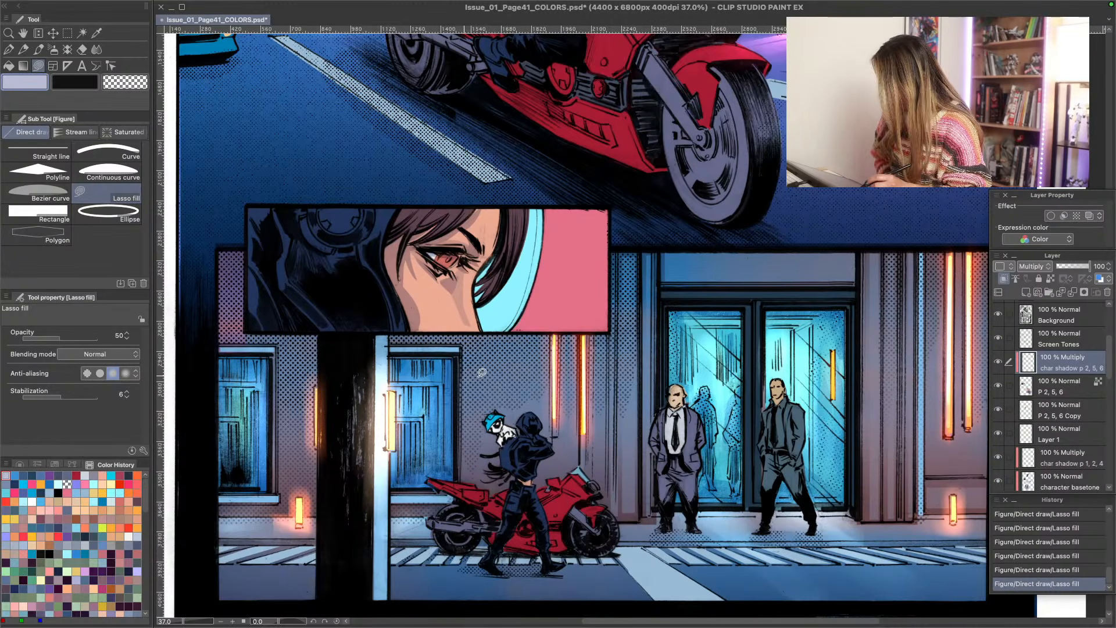
left_click(999, 365)
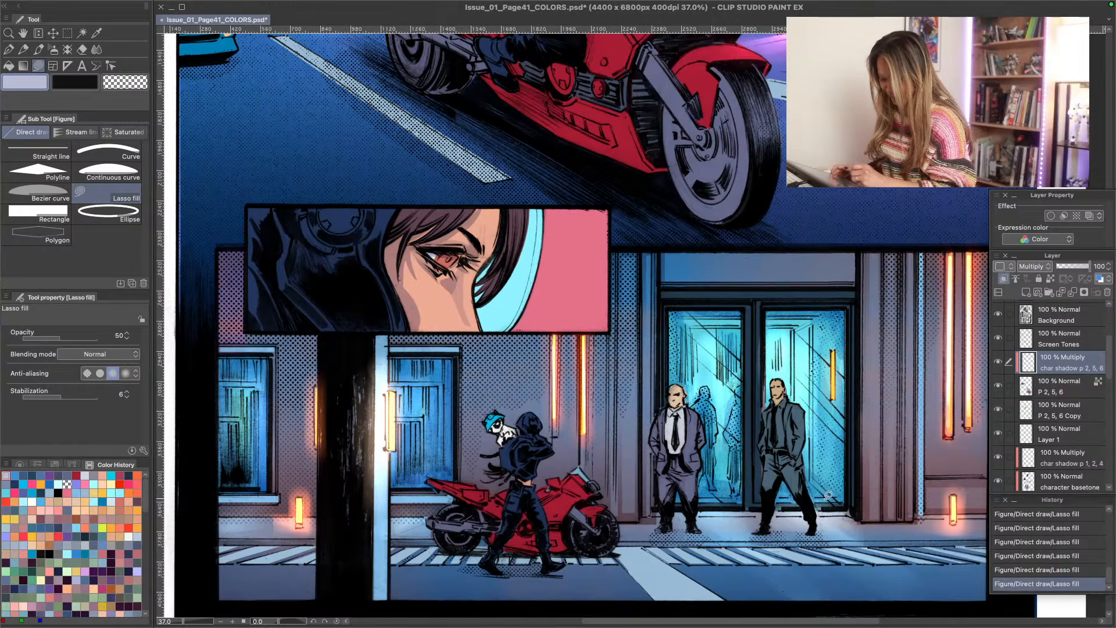
- Add a raster layer above char shadow p 2, 5, 6, clip it to the layer below and set its blending mode to Overlay
left_click(1027, 292)
left_click(1004, 279)
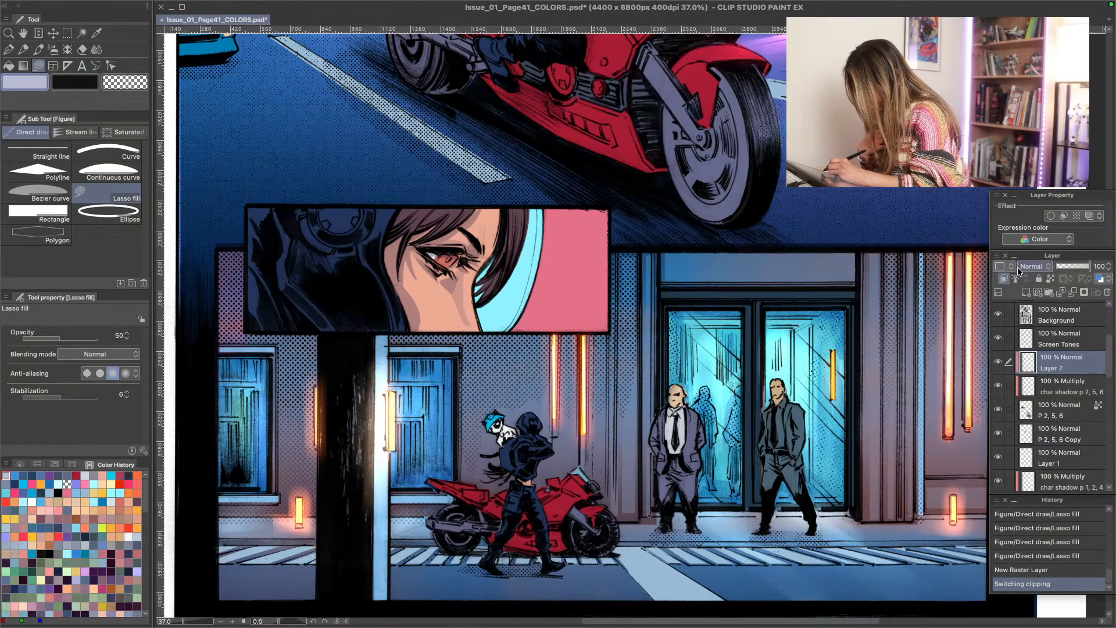
left_click(1019, 267)
left_click(1028, 419)
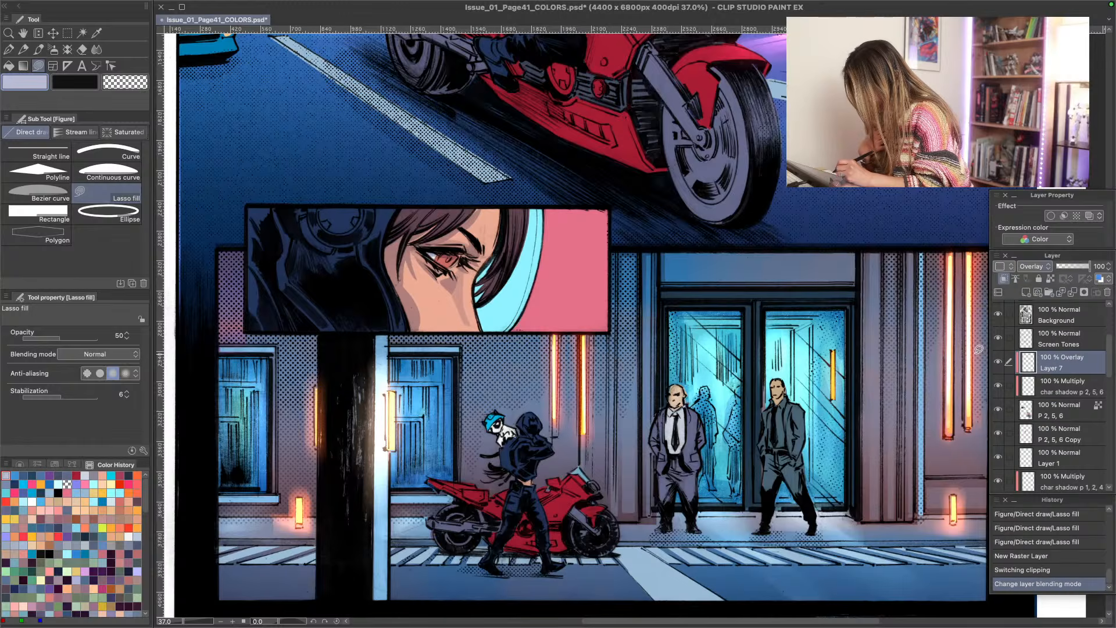
- Rename the new Overlay layer as char highlight p 2, 5, 6
double_click(1046, 372)
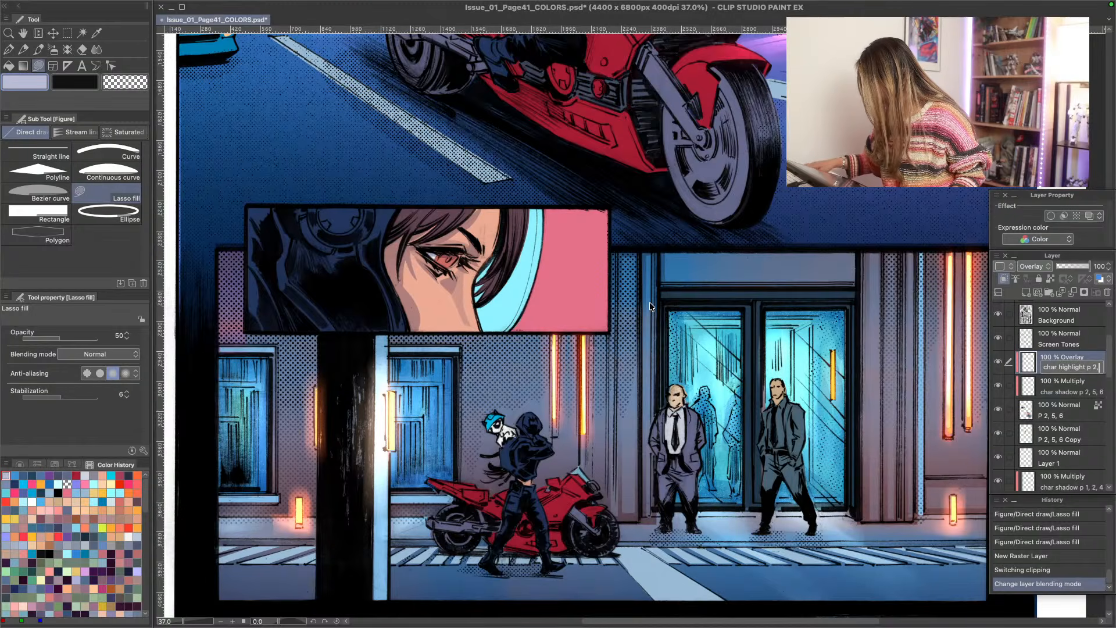
type("5,")
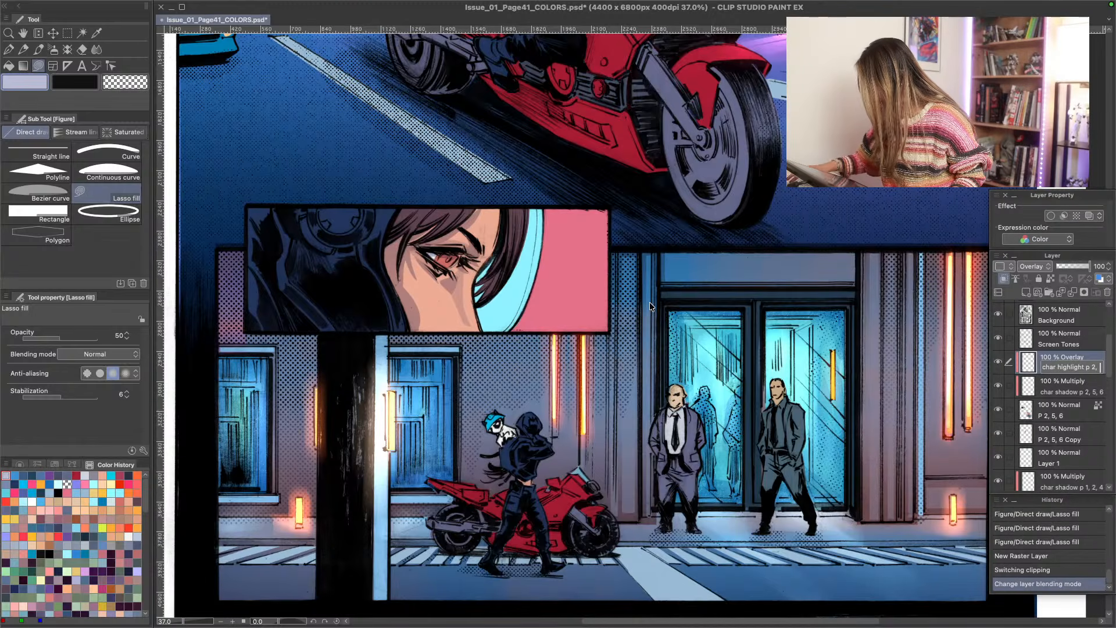
type(" 6")
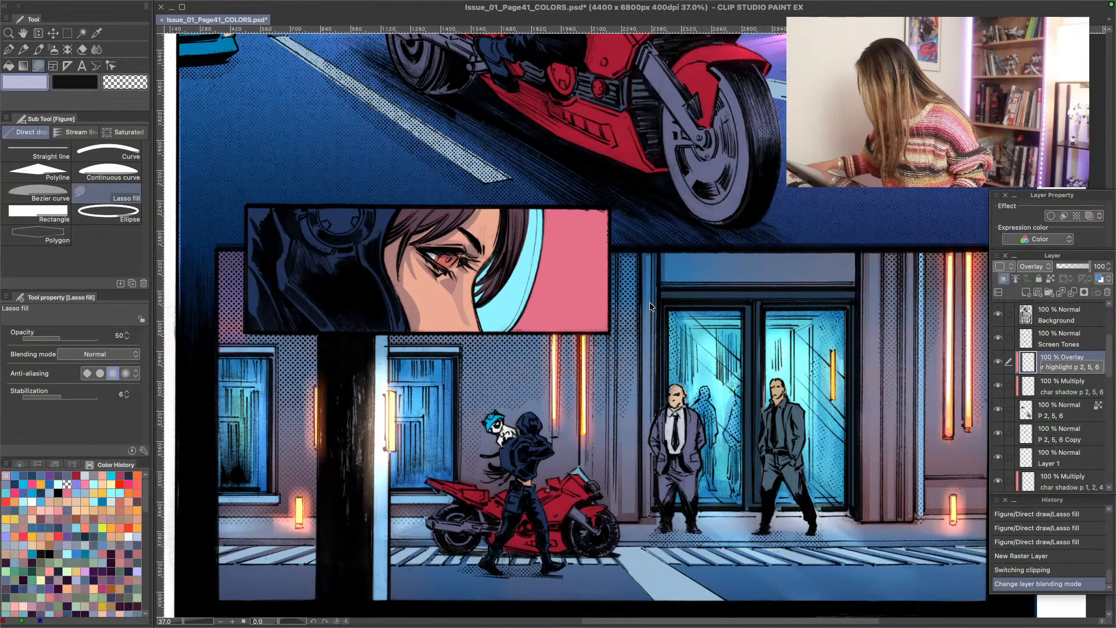
key("Return")
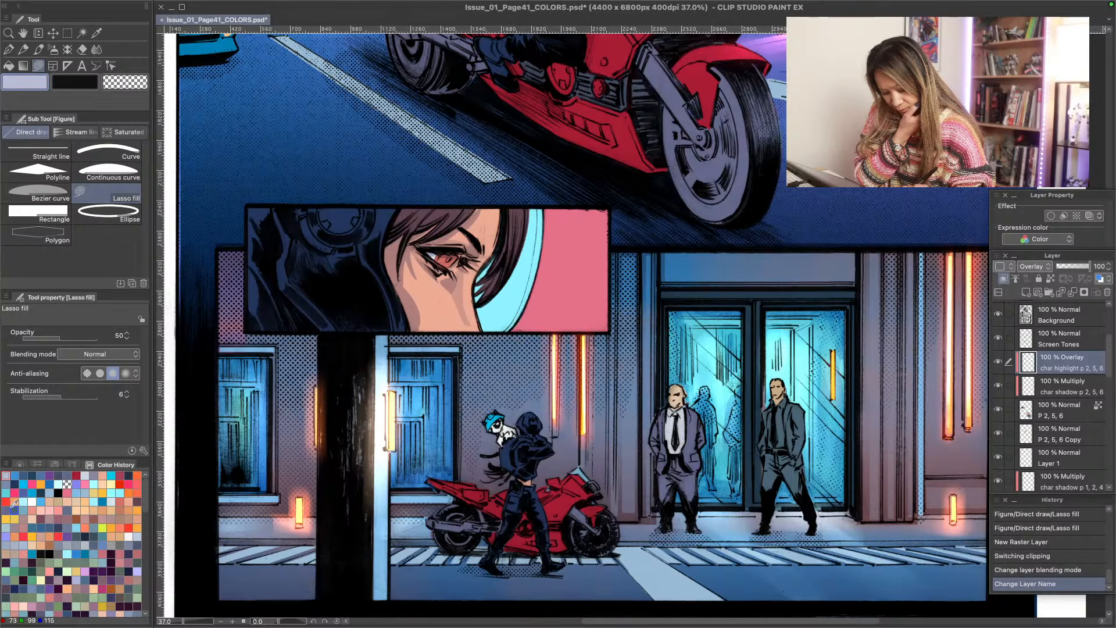
- Choose a light pink from the color history and lasso-fill highlights on the woman's headset at opacity 92
left_click(50, 510)
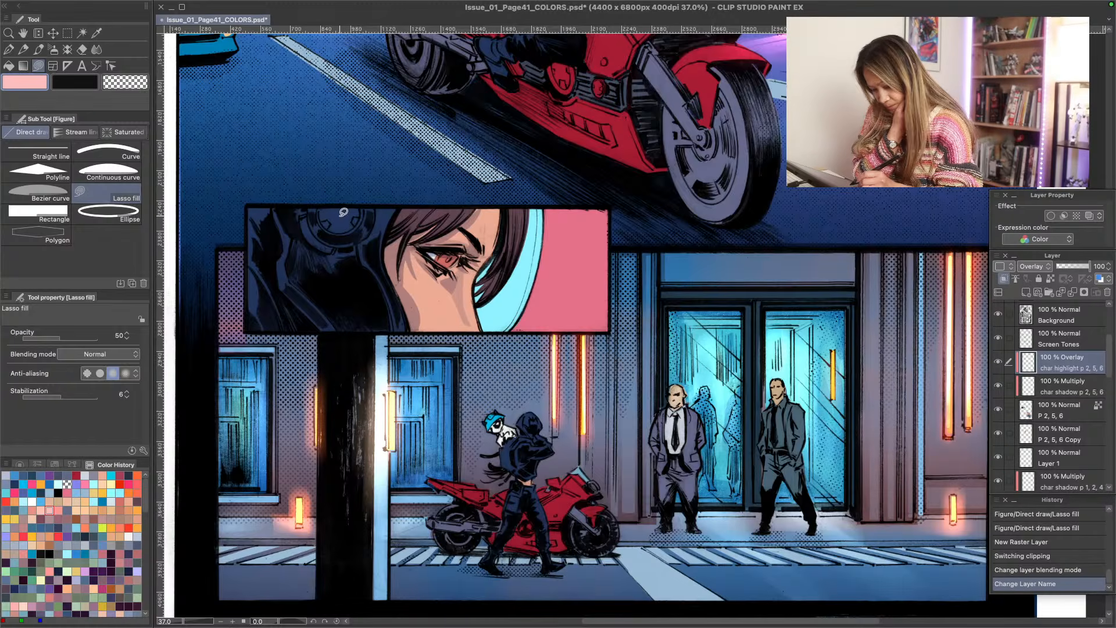
mouse_move(358, 207)
left_mouse_down()
mouse_move(341, 227)
mouse_move(324, 204)
left_mouse_up()
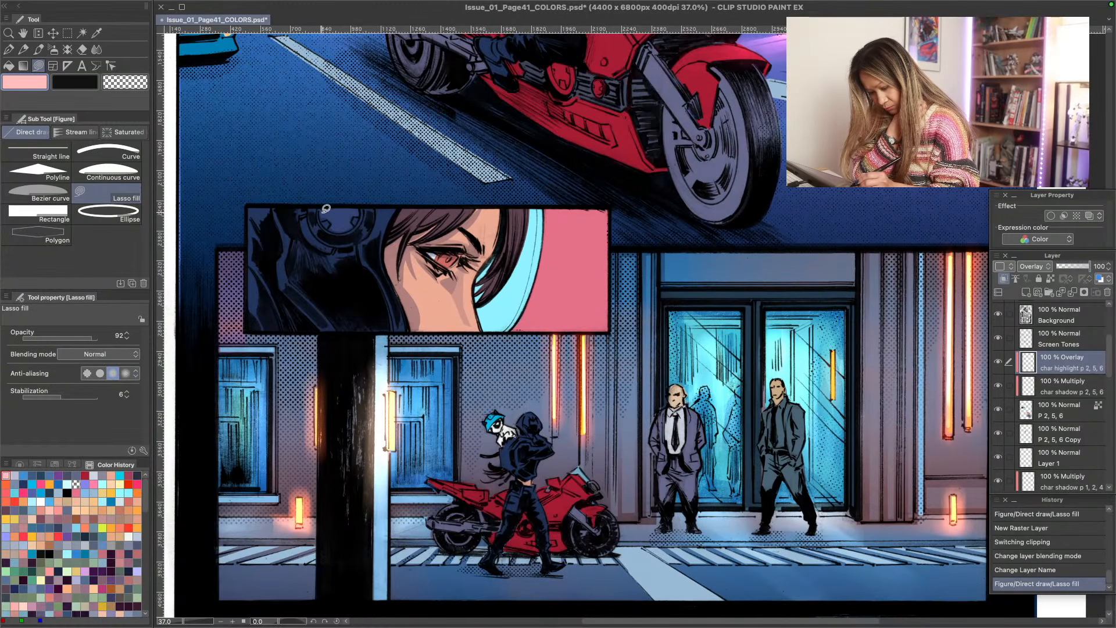
left_click_drag(328, 214, 323, 205)
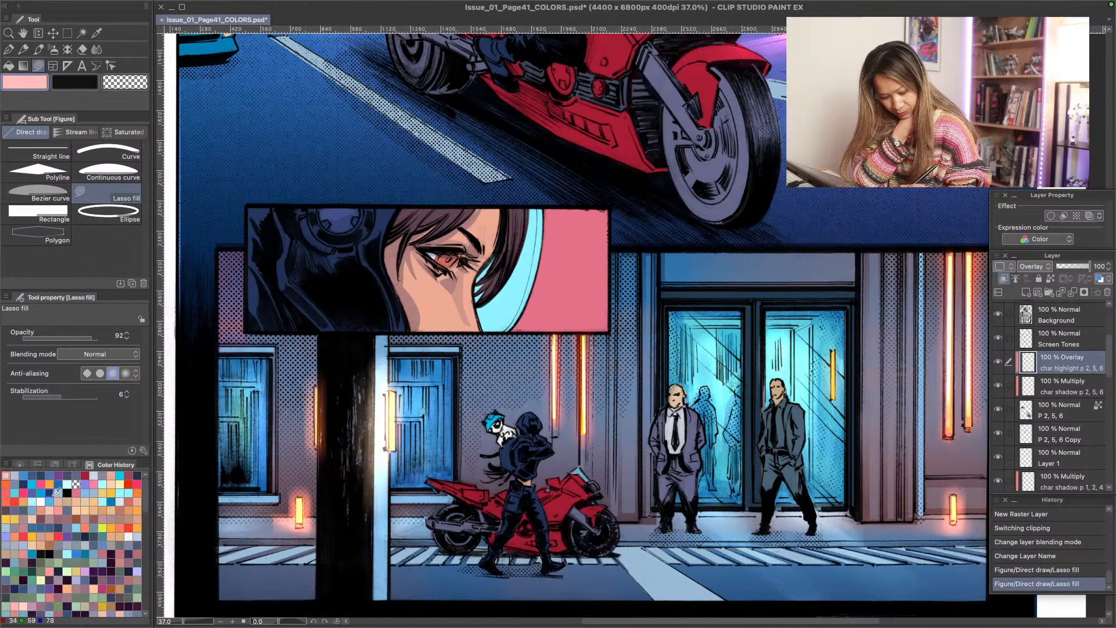
- Choose light cyan, recolor the headset highlight with the Fill tool, undo the last fill and soften the highlight with the Soft eraser
left_click(103, 483)
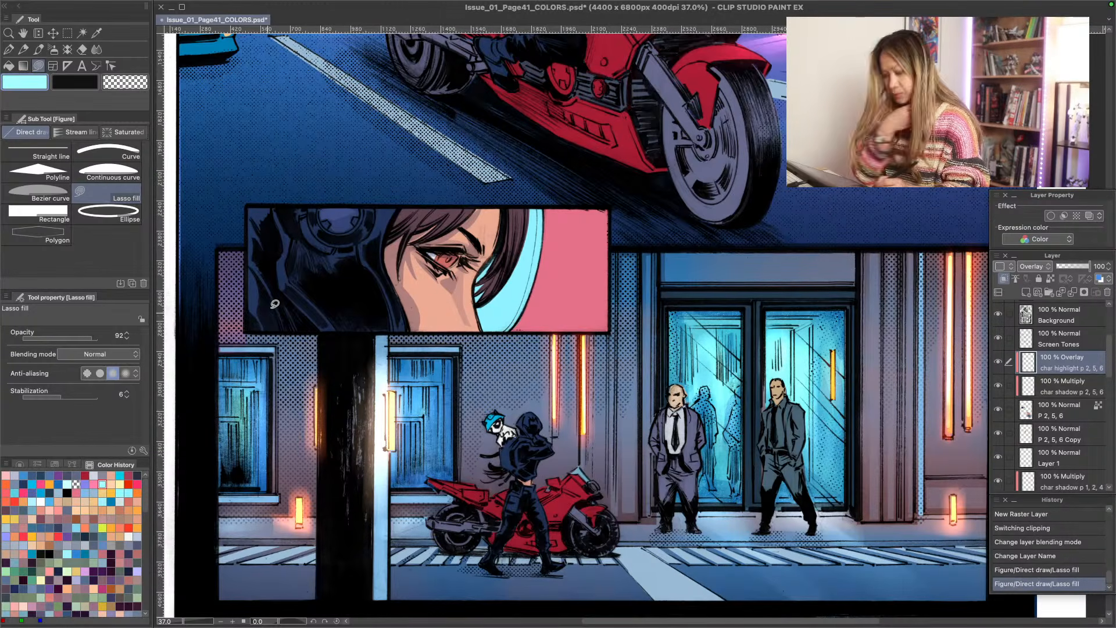
key("g")
key("g")
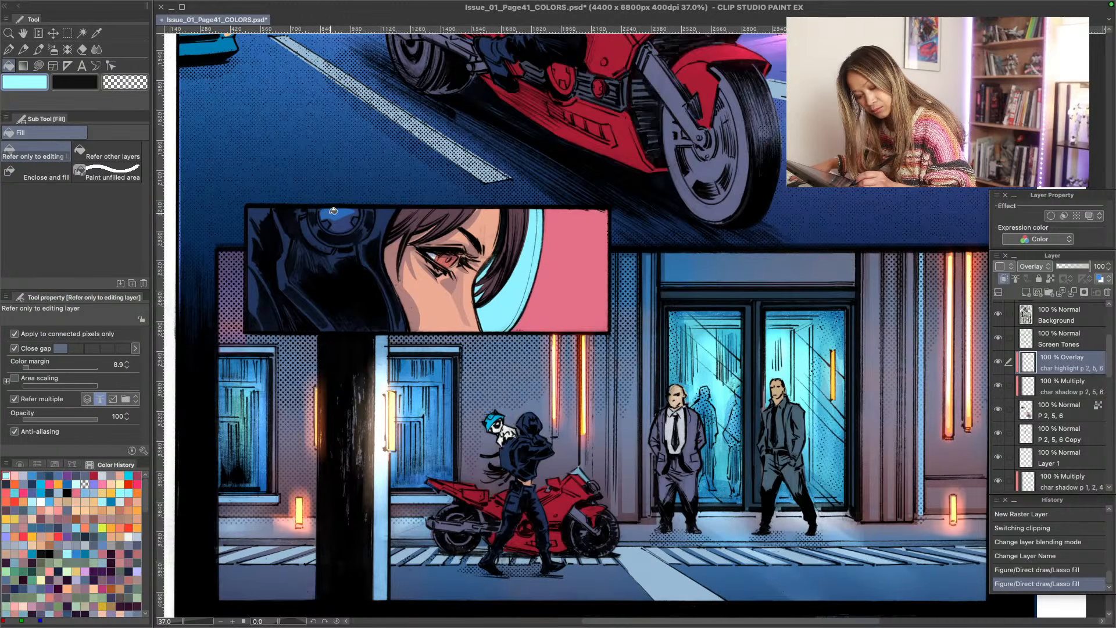
left_click(322, 268)
left_click(347, 223)
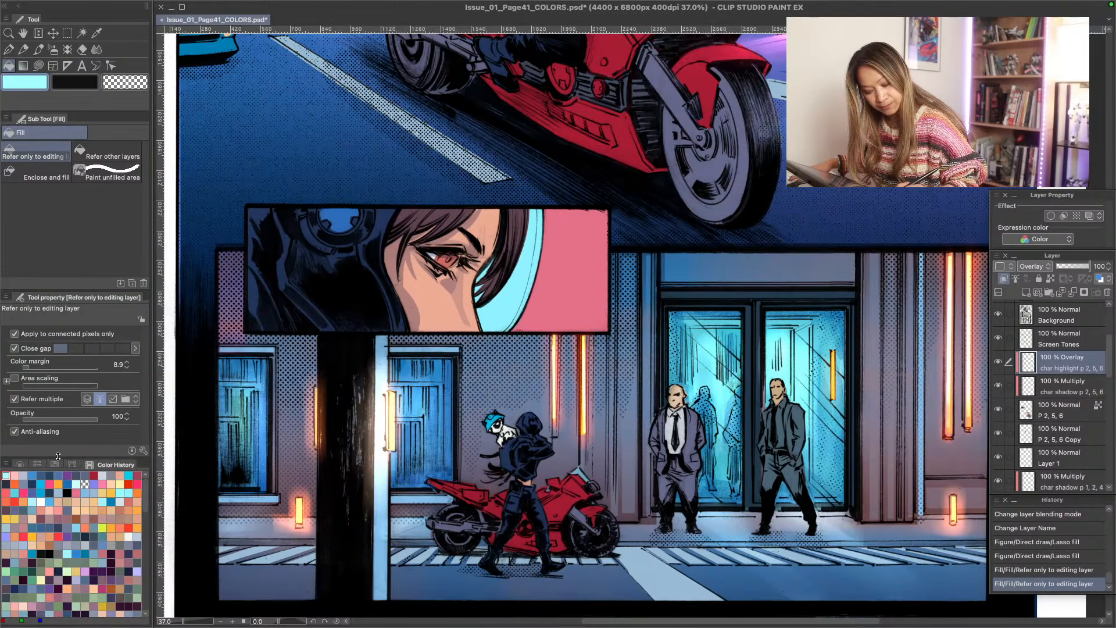
key("ctrl+z")
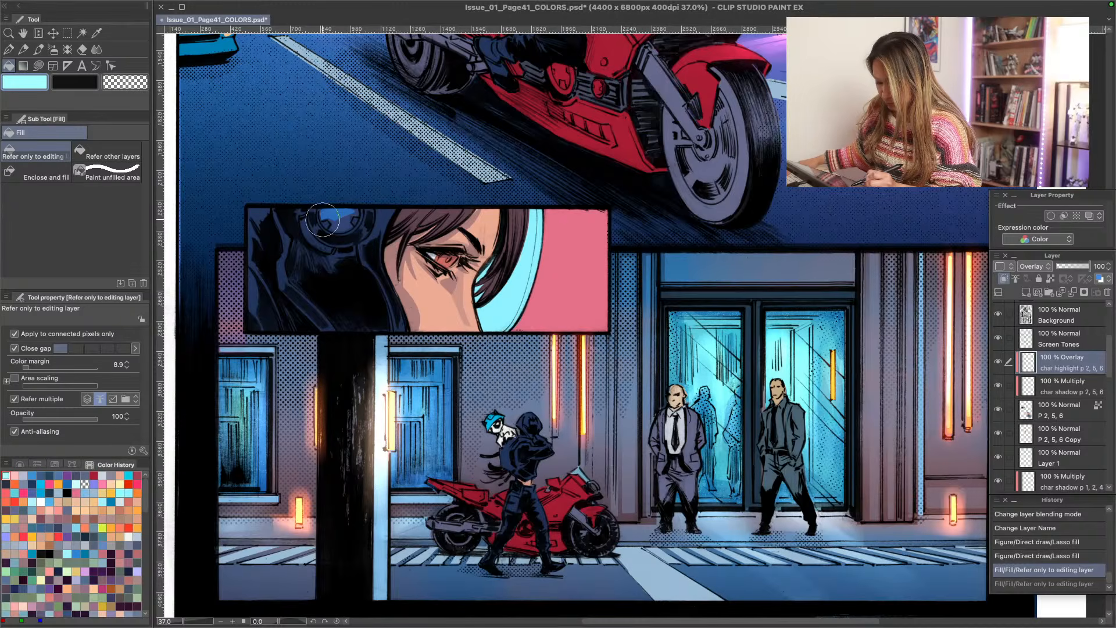
mouse_move(325, 218)
left_mouse_down()
mouse_move(331, 228)
mouse_move(343, 216)
left_mouse_up()
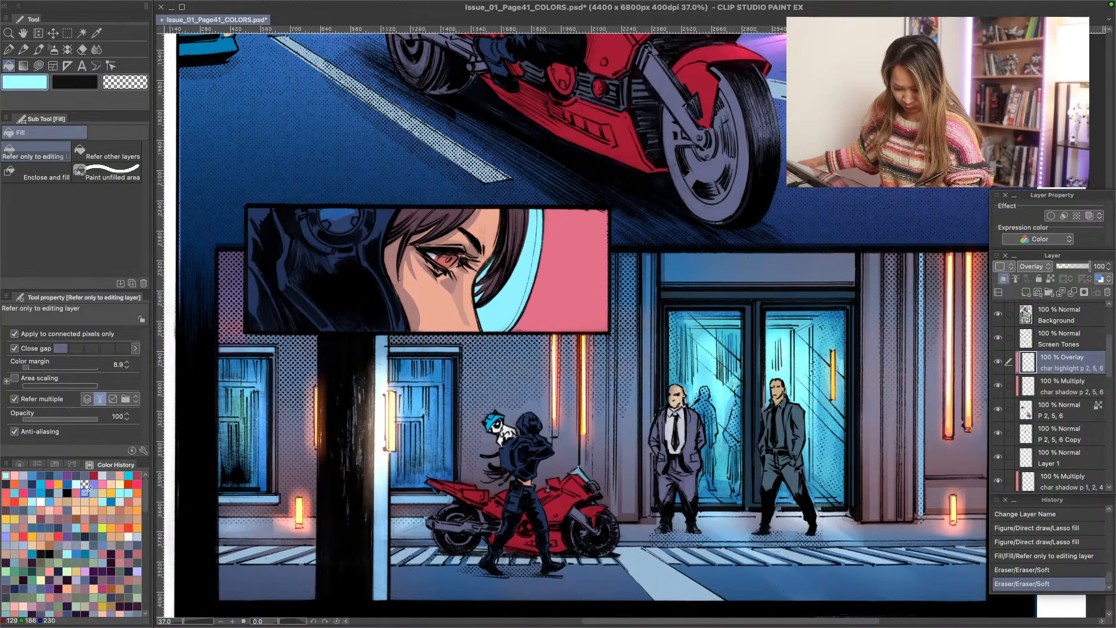
- Try a light cyan flood fill at the headset on the highlight layer, undo it and return to Lasso fill
left_click(104, 476)
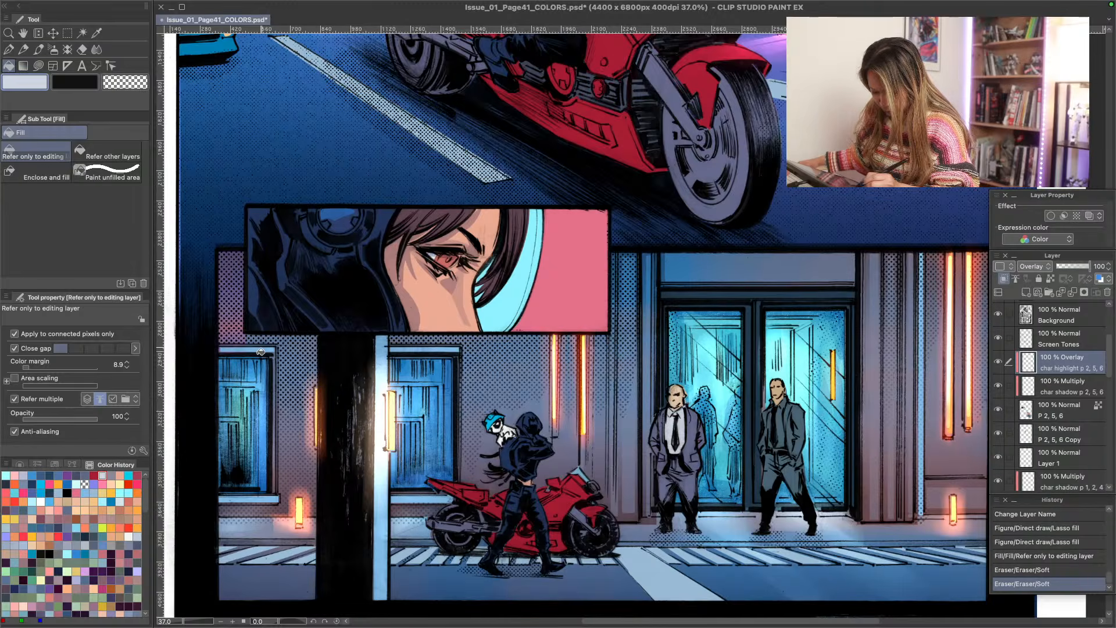
left_click(7, 475)
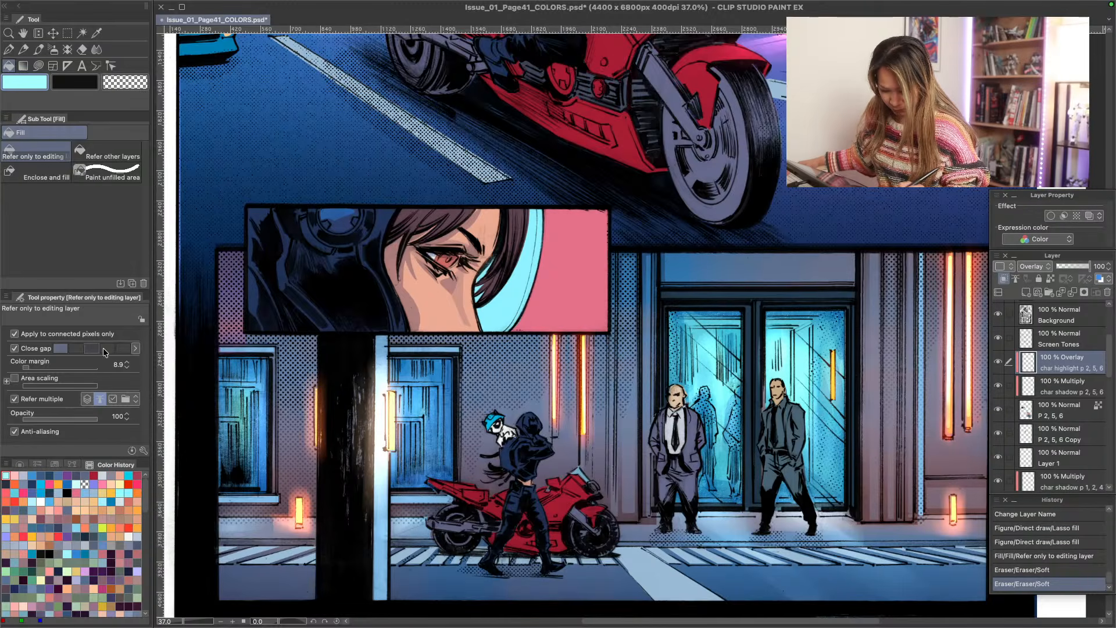
left_click(316, 215)
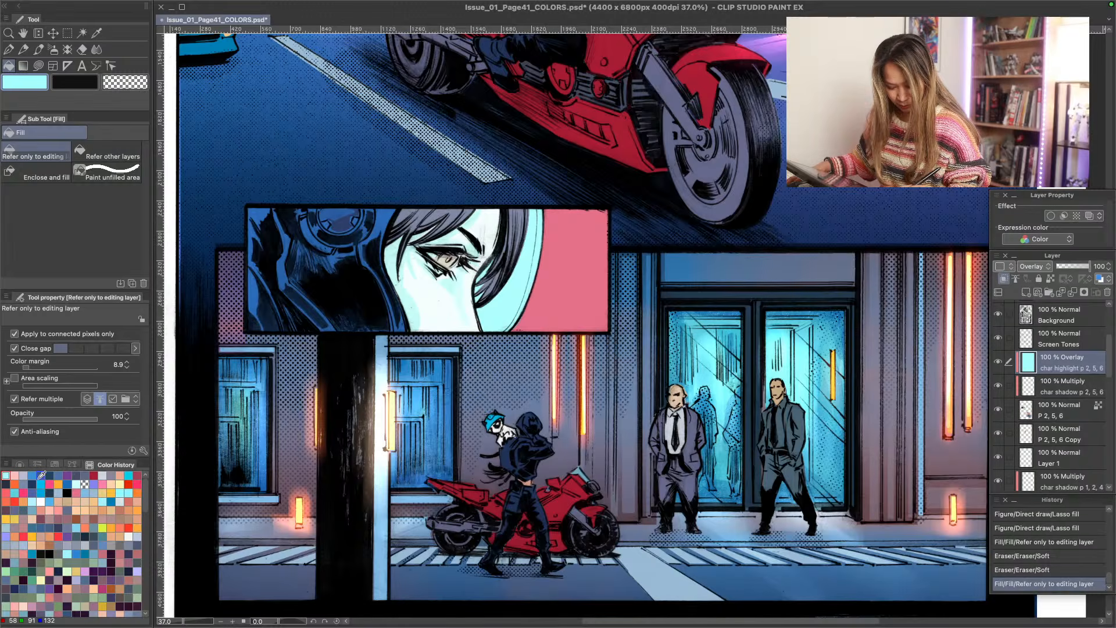
key("u")
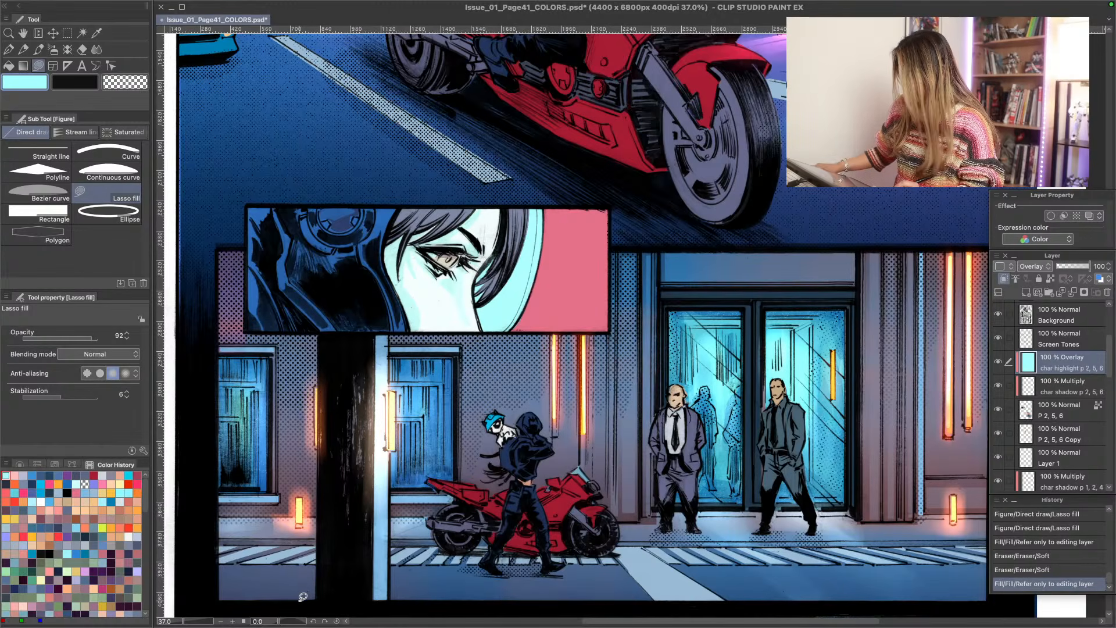
key("ctrl+z")
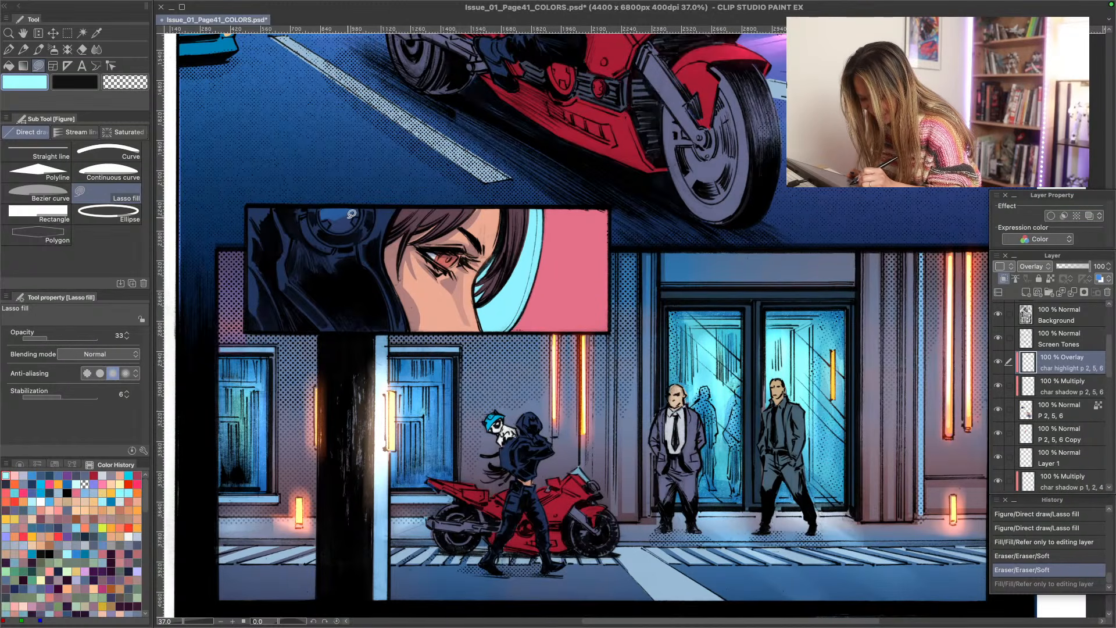
- Lasso-fill light cyan highlights on the headset at opacity 33, raise the opacity to 66, and undo the last extra fill
mouse_move(352, 214)
left_mouse_down()
mouse_move(337, 231)
mouse_move(349, 219)
mouse_move(303, 234)
mouse_move(327, 245)
mouse_move(314, 222)
left_mouse_up()
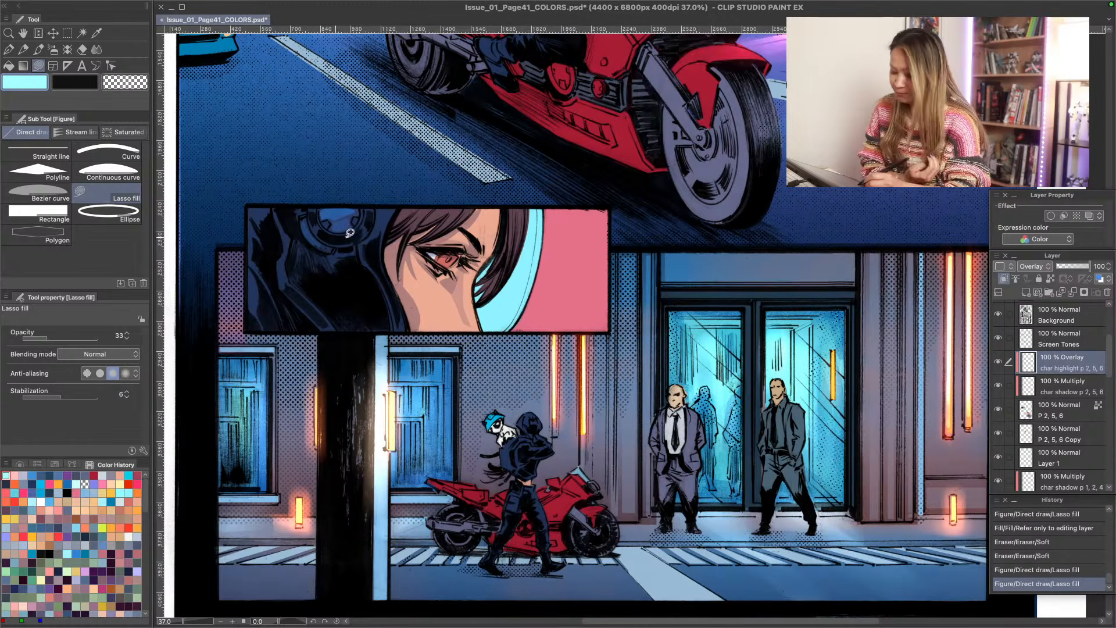
mouse_move(384, 205)
left_mouse_down()
mouse_move(378, 235)
mouse_move(378, 209)
left_mouse_up()
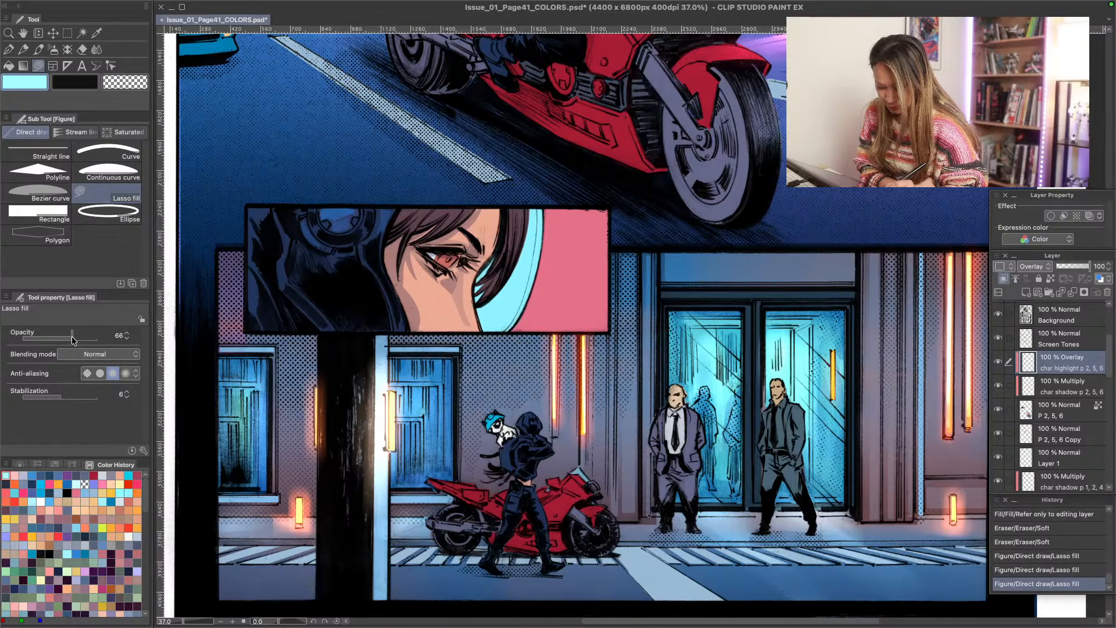
mouse_move(361, 242)
left_mouse_down()
mouse_move(363, 253)
mouse_move(370, 223)
mouse_move(371, 242)
mouse_move(388, 236)
mouse_move(381, 210)
left_mouse_up()
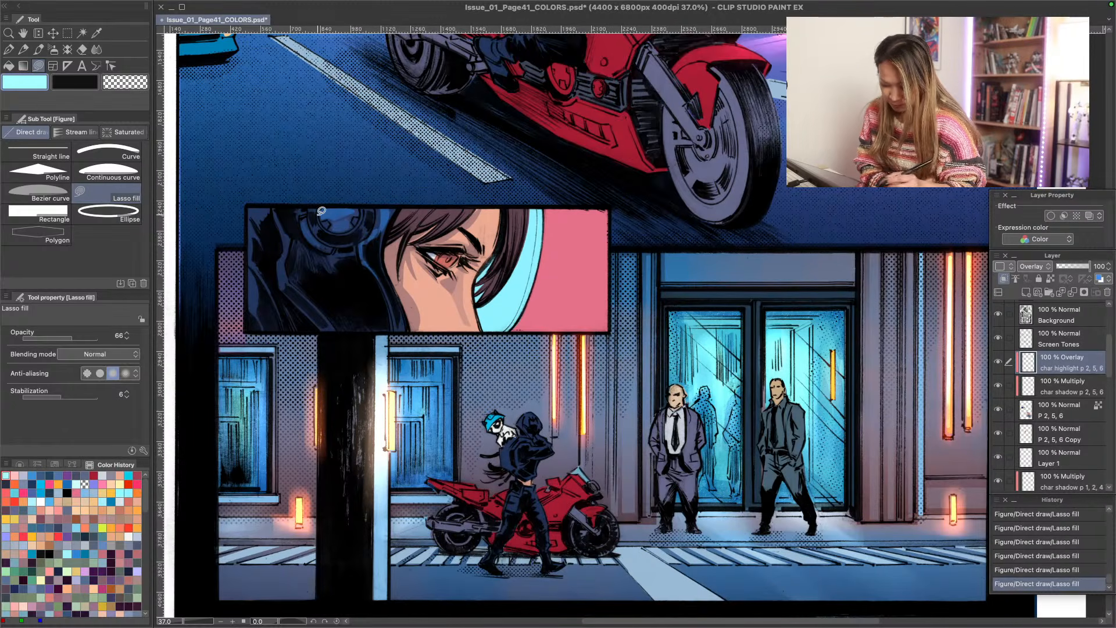
key("ctrl+z")
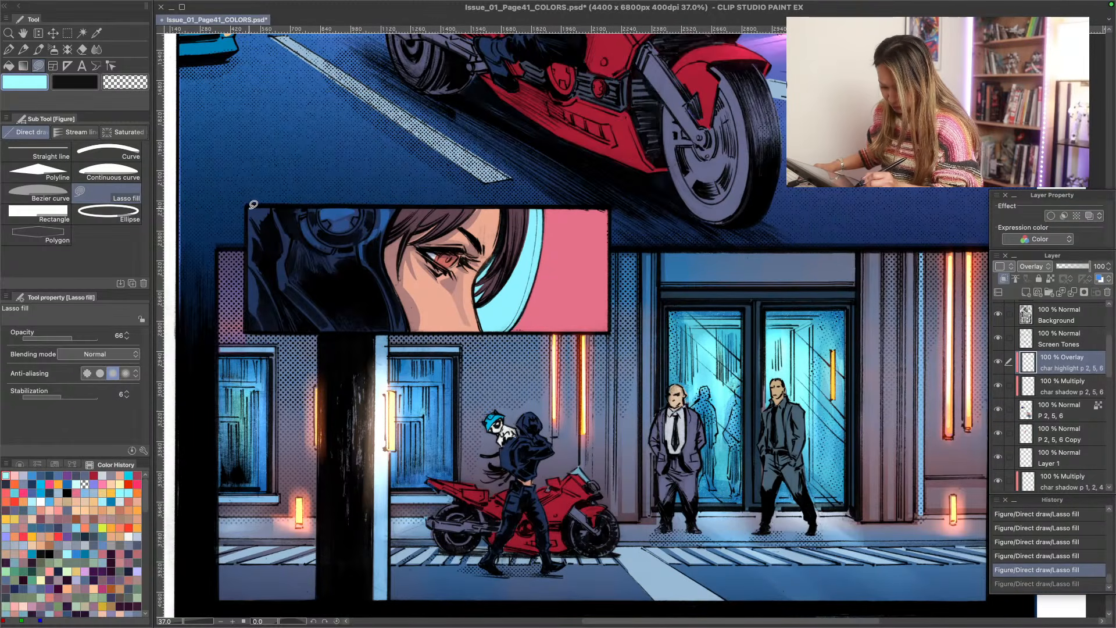
- Lasso-fill a cyan highlight on the hood's upper left edge in the eye close-up, comparing it by undoing and redoing
mouse_move(253, 204)
left_mouse_down()
mouse_move(265, 233)
mouse_move(294, 230)
mouse_move(265, 236)
mouse_move(251, 223)
mouse_move(255, 262)
mouse_move(252, 245)
left_mouse_up()
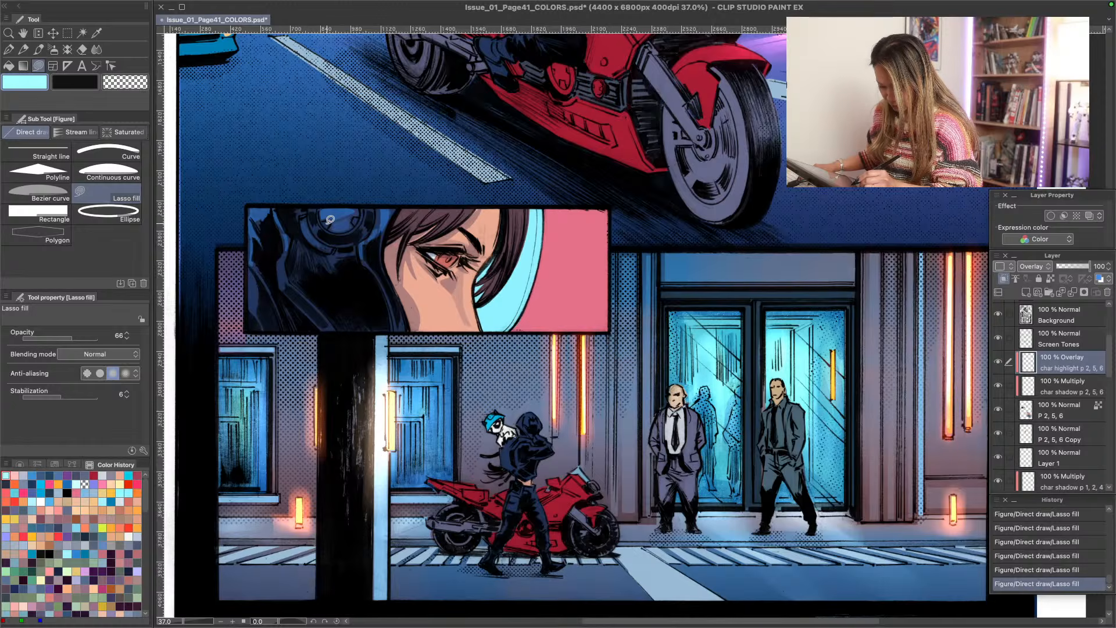
key("ctrl+z")
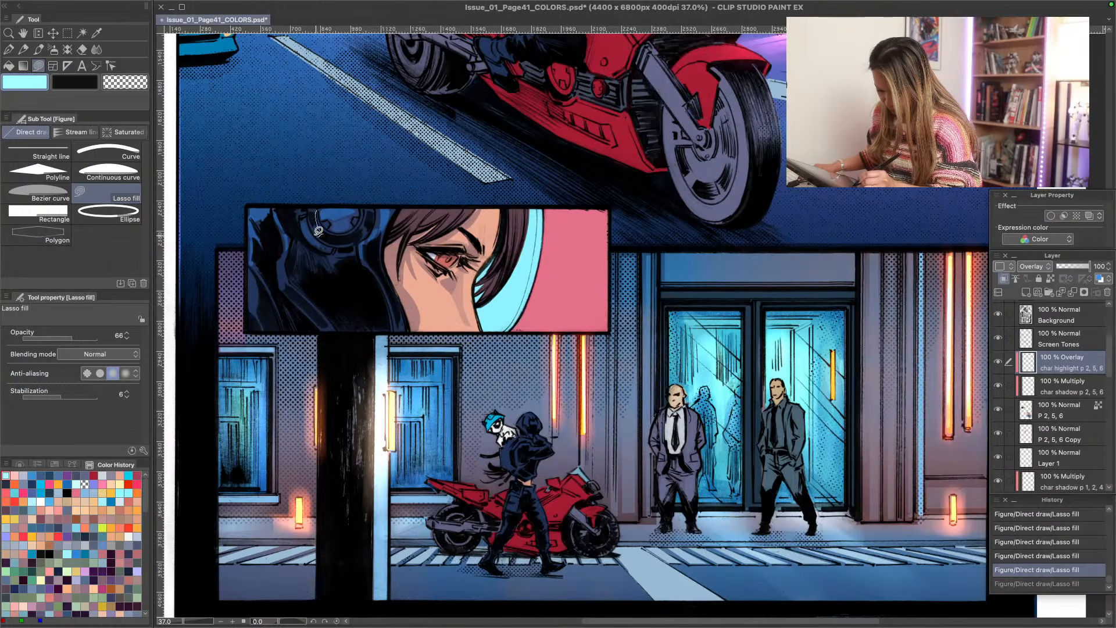
key("ctrl+y")
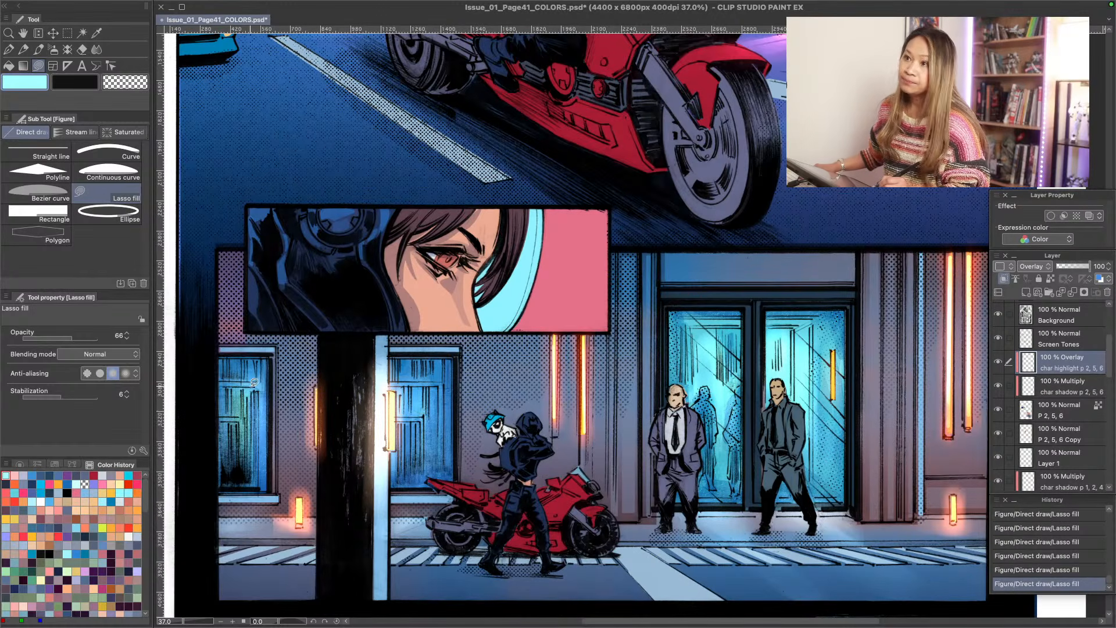
- Add more light cyan Lasso fill highlights at opacity 66 down the left side of the hood in the eye close-up
key("ctrl+space")
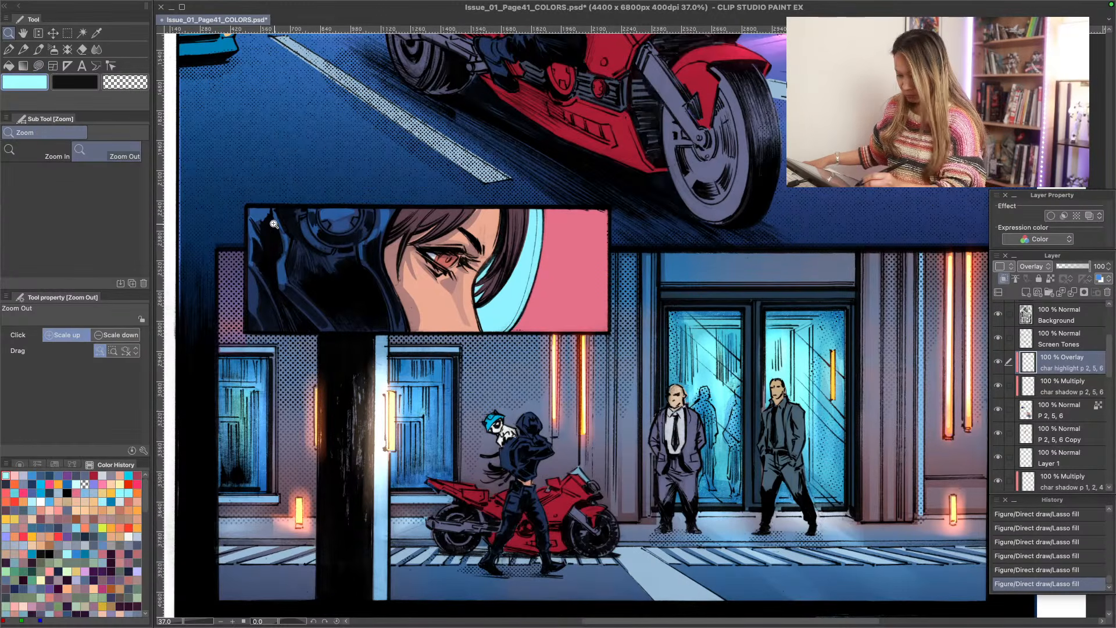
left_click(272, 230)
left_click_drag(272, 229, 273, 231)
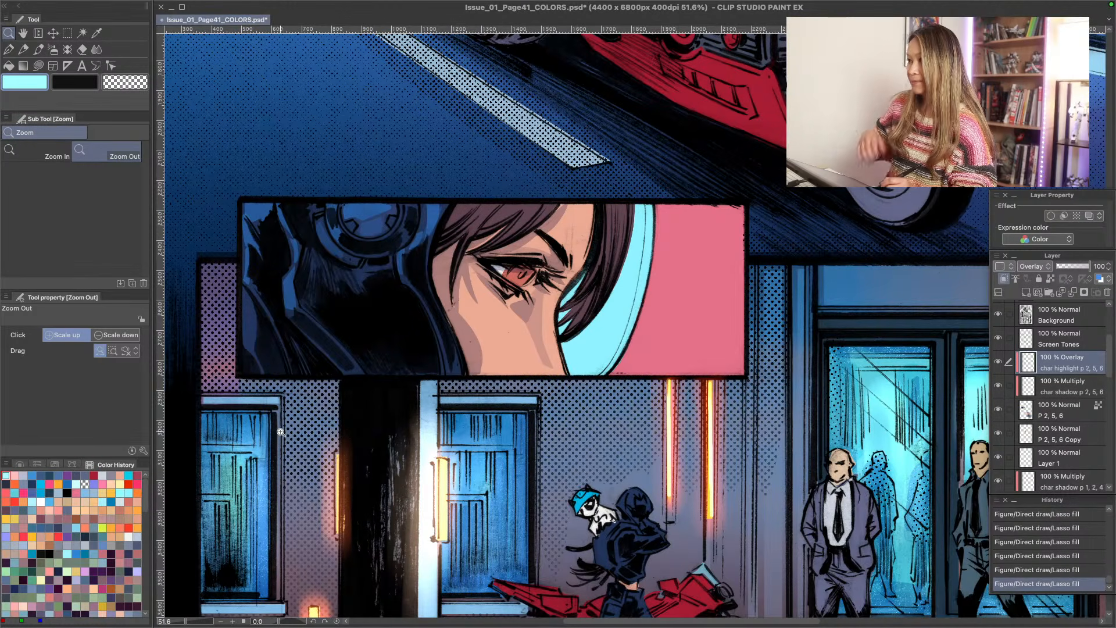
key("p")
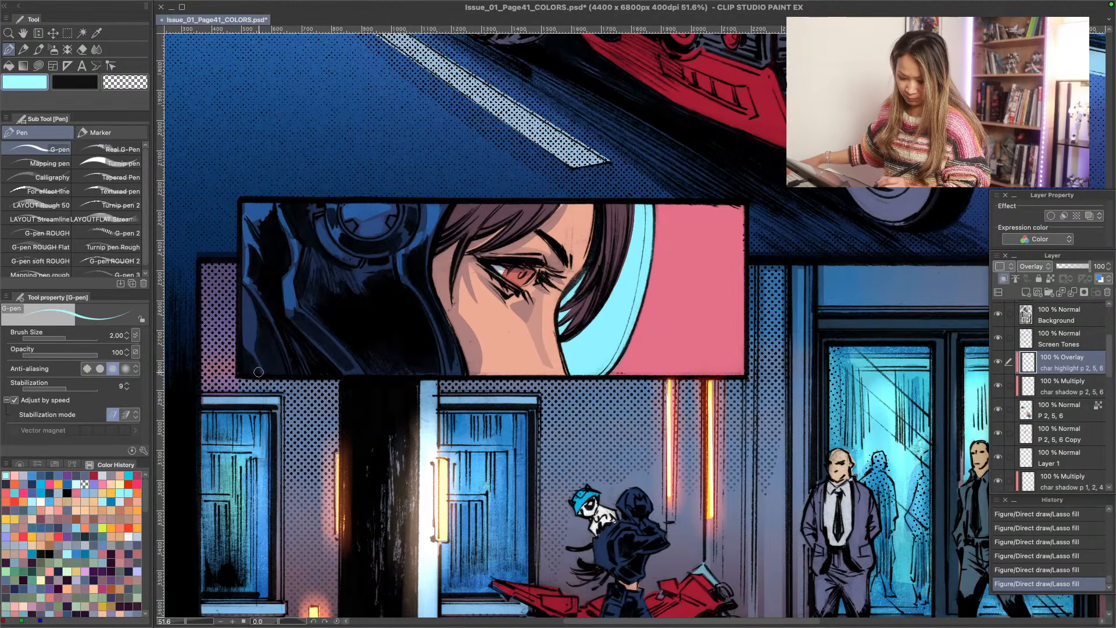
key("p")
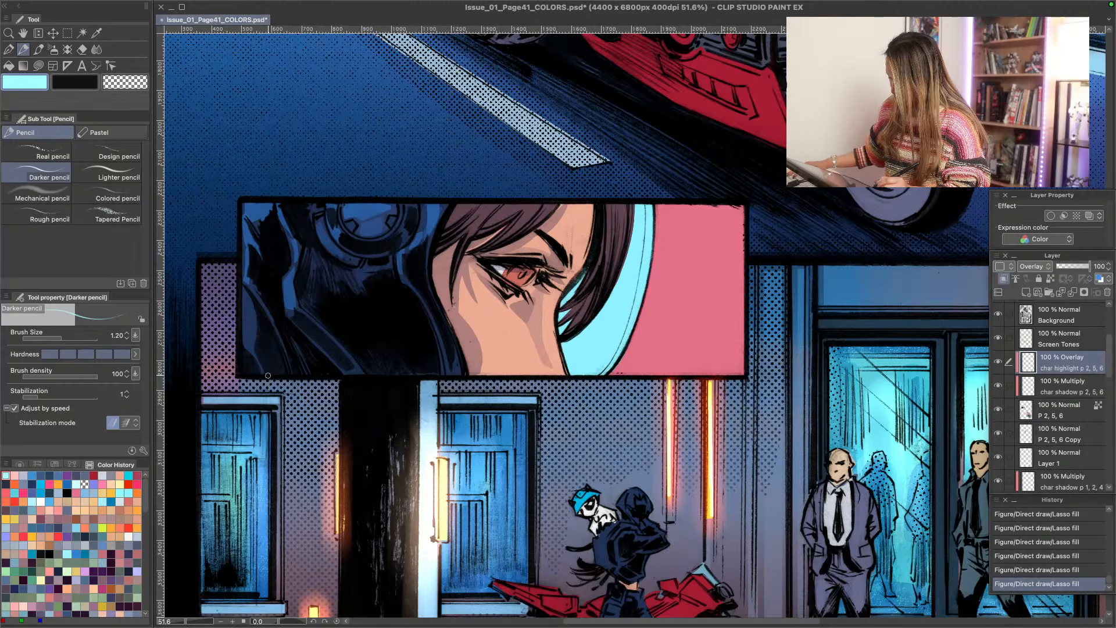
key("j")
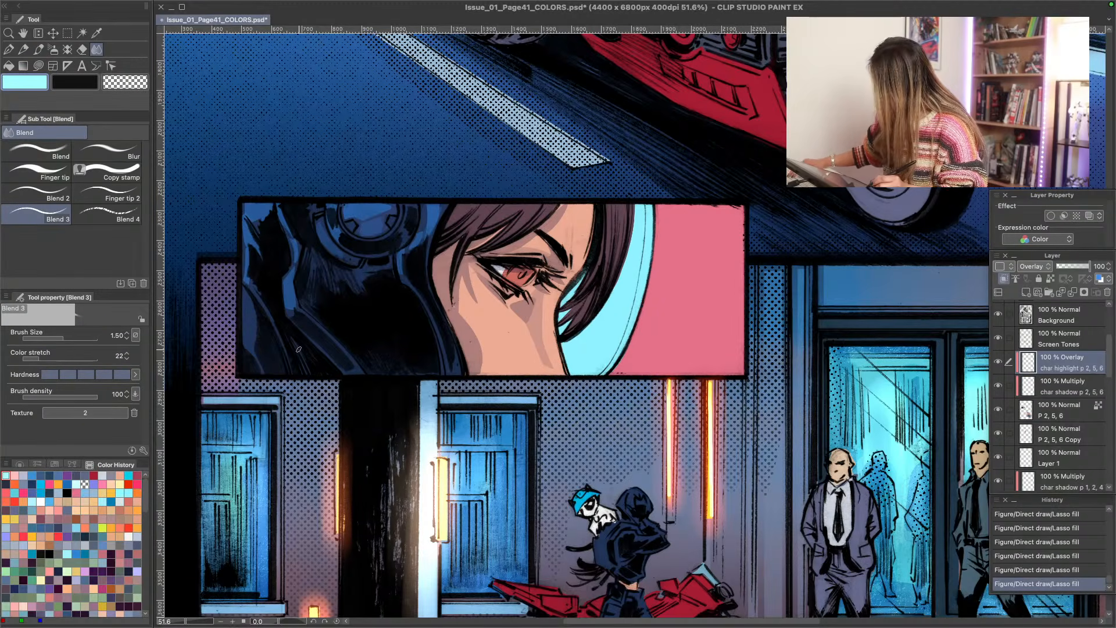
key("u")
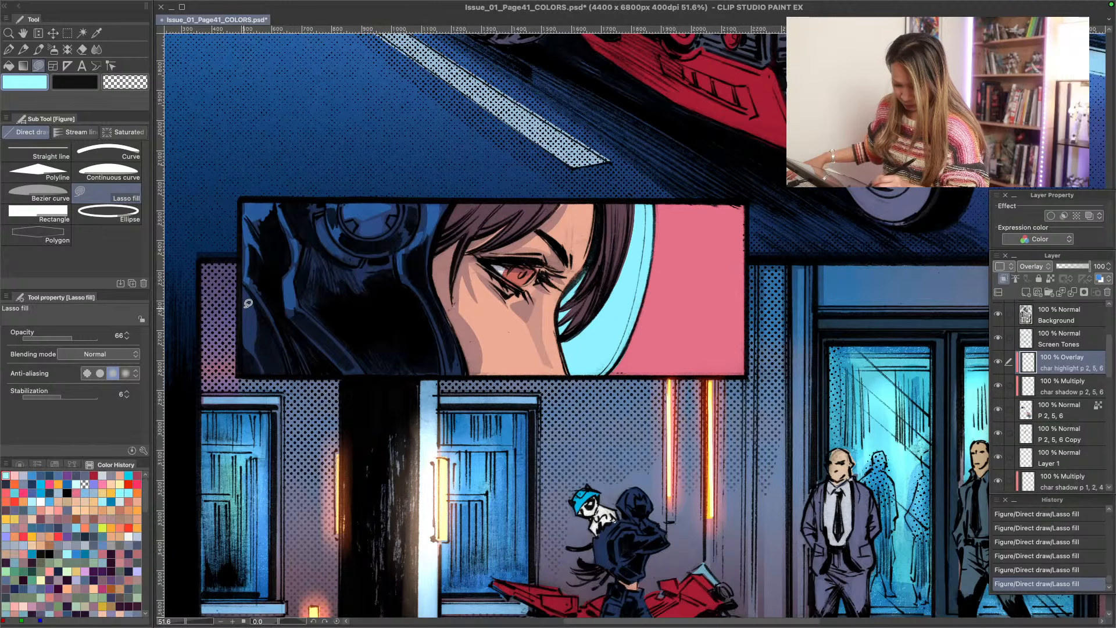
left_click_drag(244, 313, 250, 339)
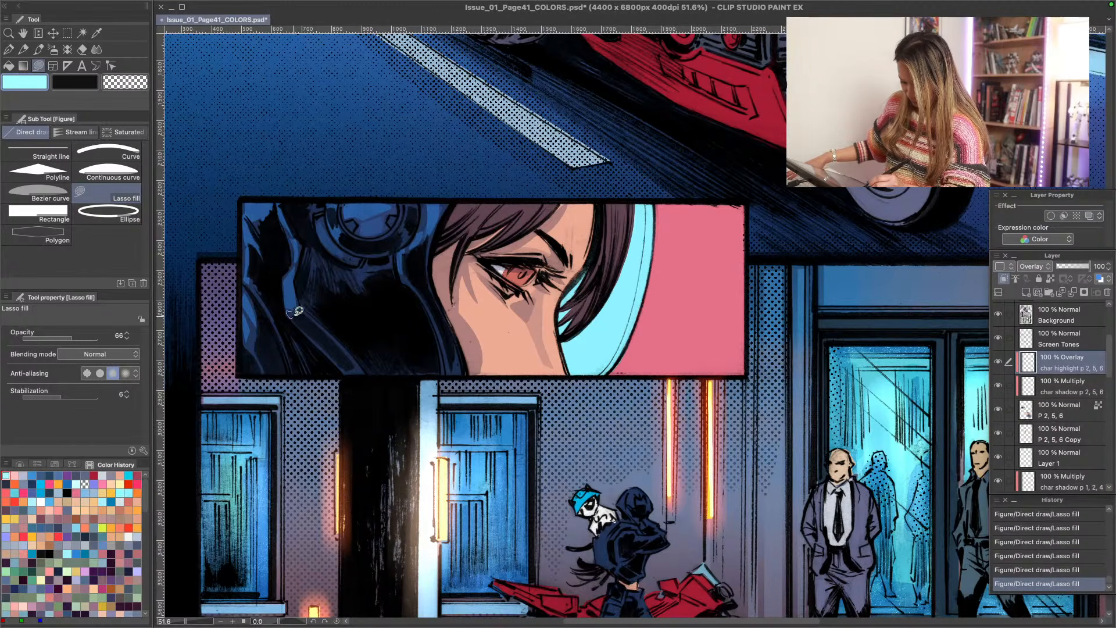
mouse_move(244, 280)
left_mouse_down()
mouse_move(261, 297)
mouse_move(232, 248)
left_mouse_up()
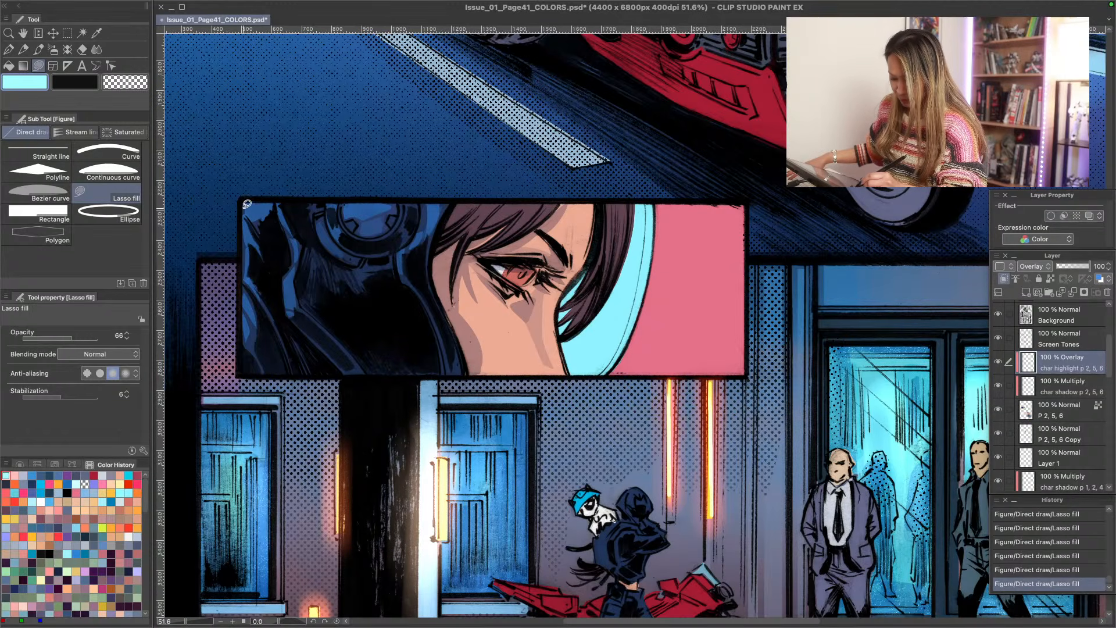
mouse_move(243, 201)
left_mouse_down()
mouse_move(243, 245)
mouse_move(250, 204)
left_mouse_up()
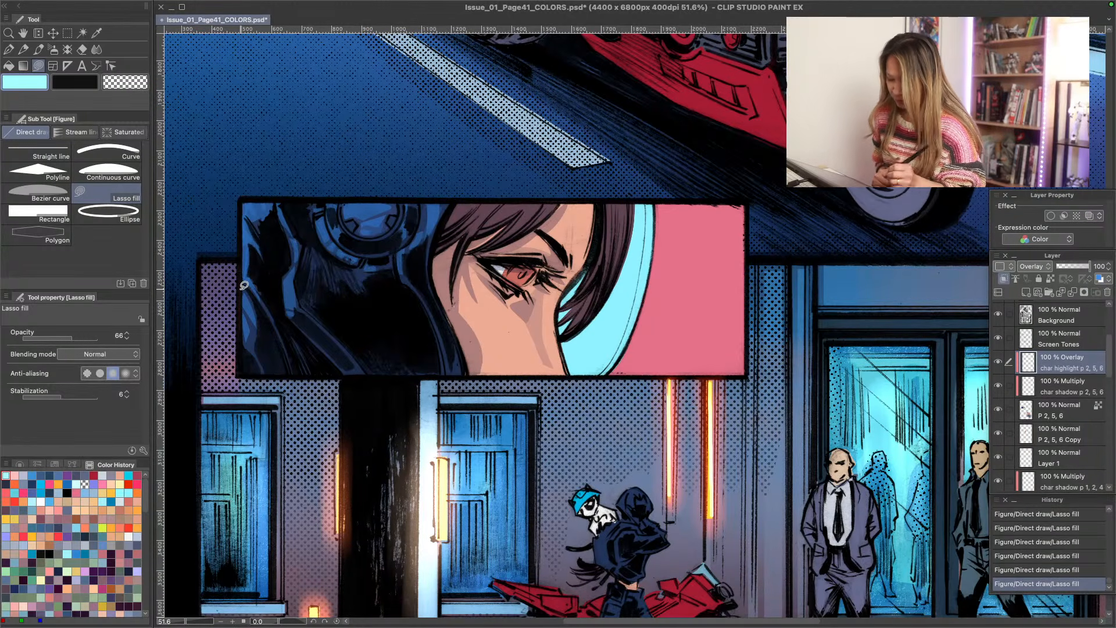
- Fade the cyan highlights on the hood and headset of the eye close-up with the Soft eraser
mouse_move(325, 251)
left_mouse_down()
mouse_move(360, 262)
mouse_move(317, 240)
left_mouse_up()
left_click_drag(316, 239, 323, 247)
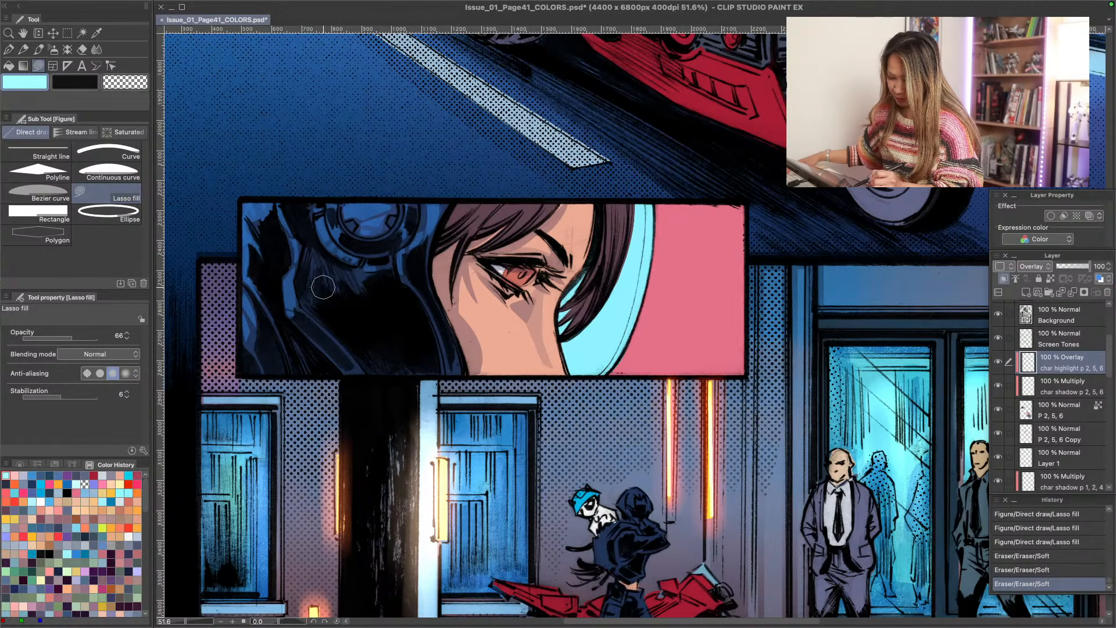
left_click_drag(293, 310, 296, 321)
left_click_drag(299, 331, 256, 327)
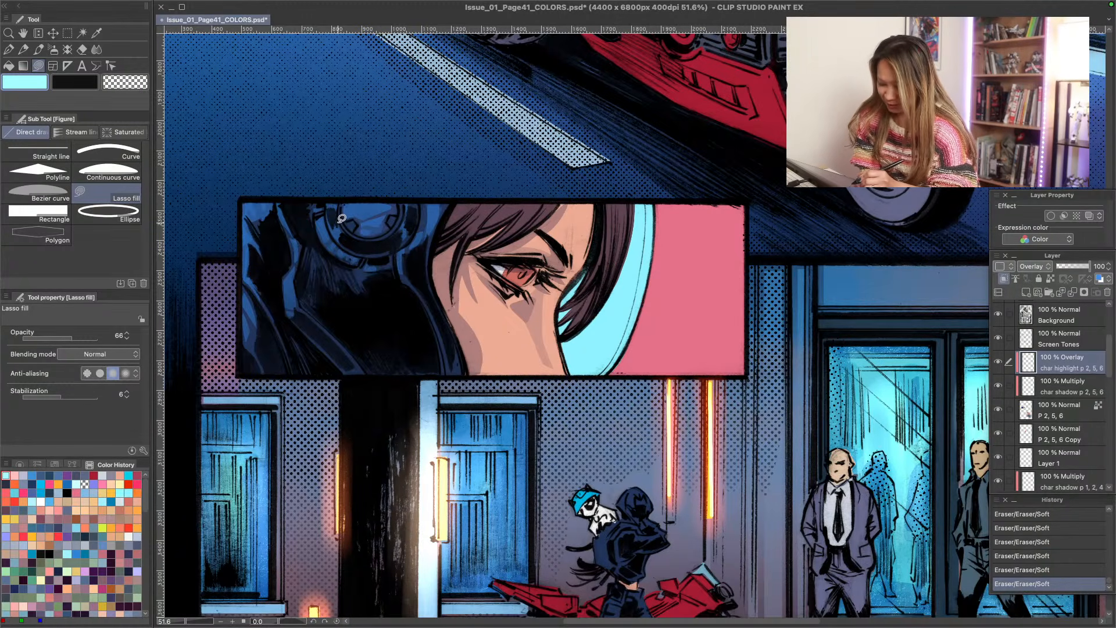
mouse_move(342, 218)
left_mouse_down()
mouse_move(397, 222)
mouse_move(351, 203)
mouse_move(338, 225)
mouse_move(347, 229)
mouse_move(282, 211)
mouse_move(392, 231)
mouse_move(393, 220)
mouse_move(278, 211)
mouse_move(389, 210)
mouse_move(309, 233)
mouse_move(385, 210)
mouse_move(317, 253)
mouse_move(367, 225)
left_mouse_up()
left_click_drag(323, 262, 355, 278)
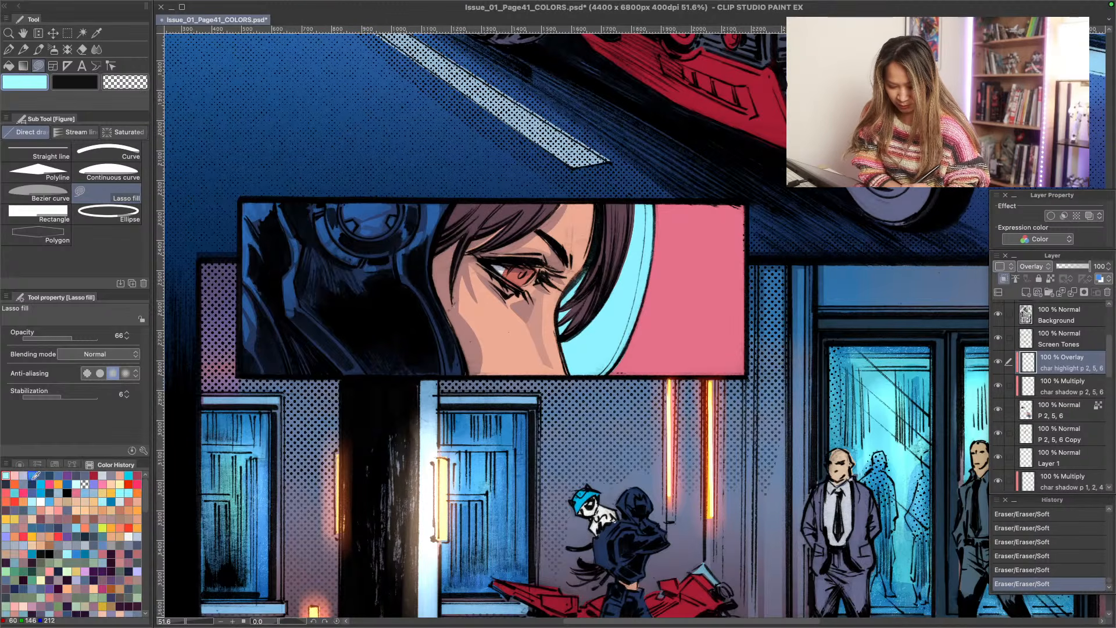
- Try a pink Lasso fill at opacity 49 on the hood's upper left corner on the Overlay highlight layer, and undo it
left_click(76, 493)
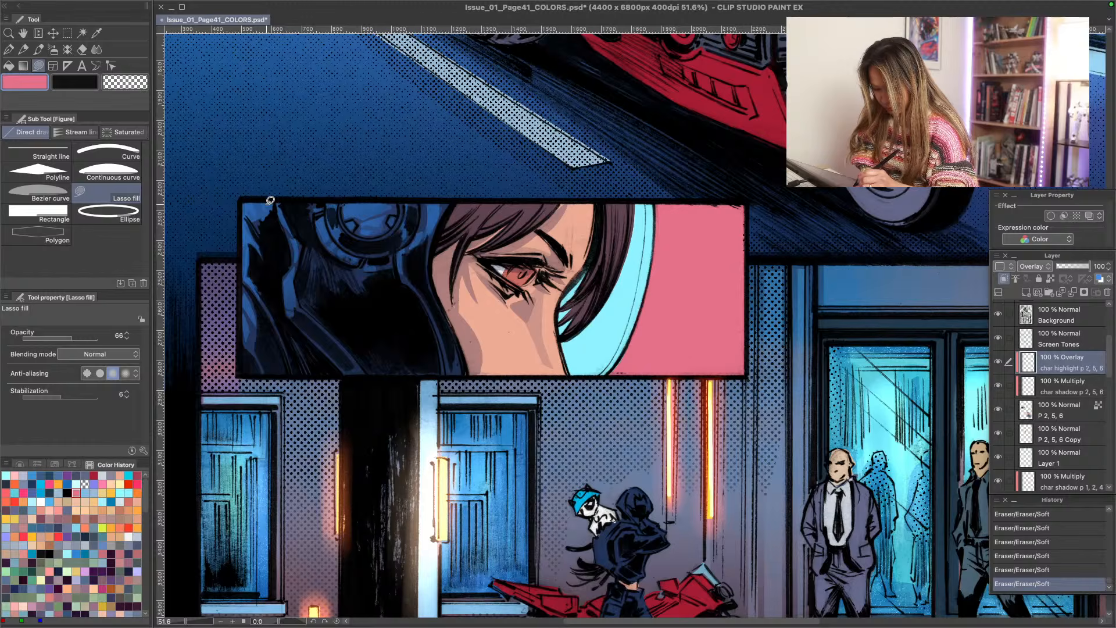
left_click(60, 339)
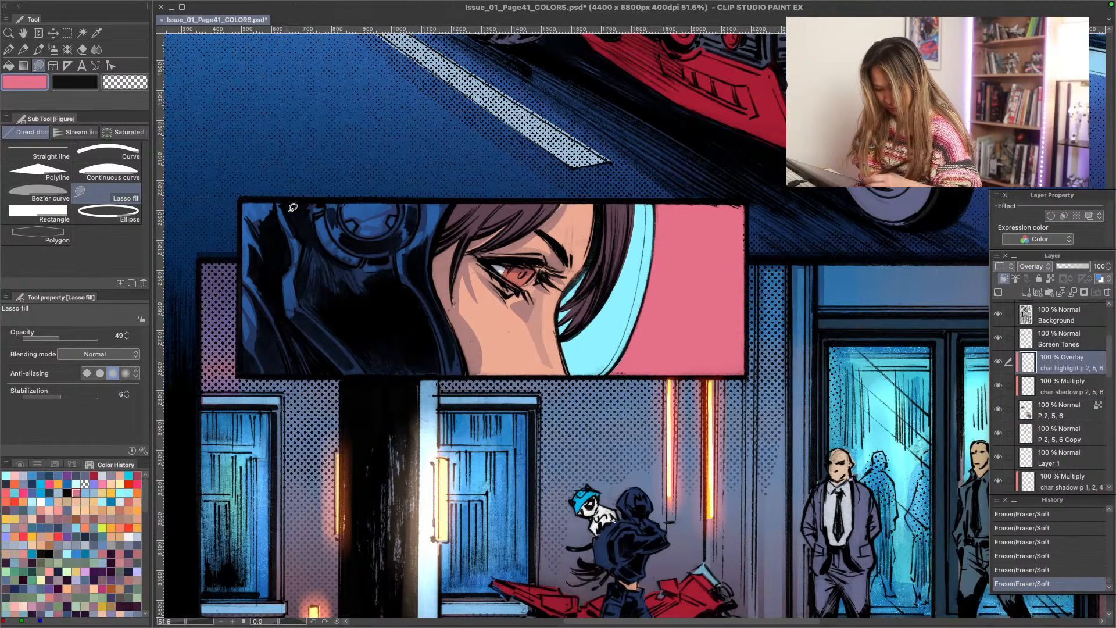
left_click_drag(274, 198, 242, 174)
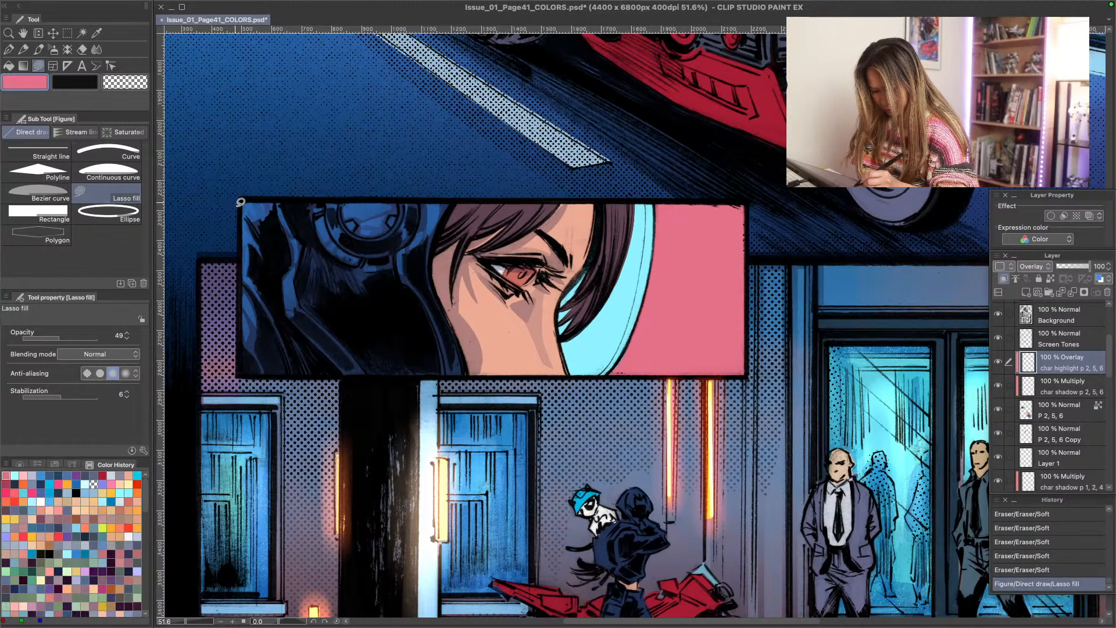
key("ctrl+z")
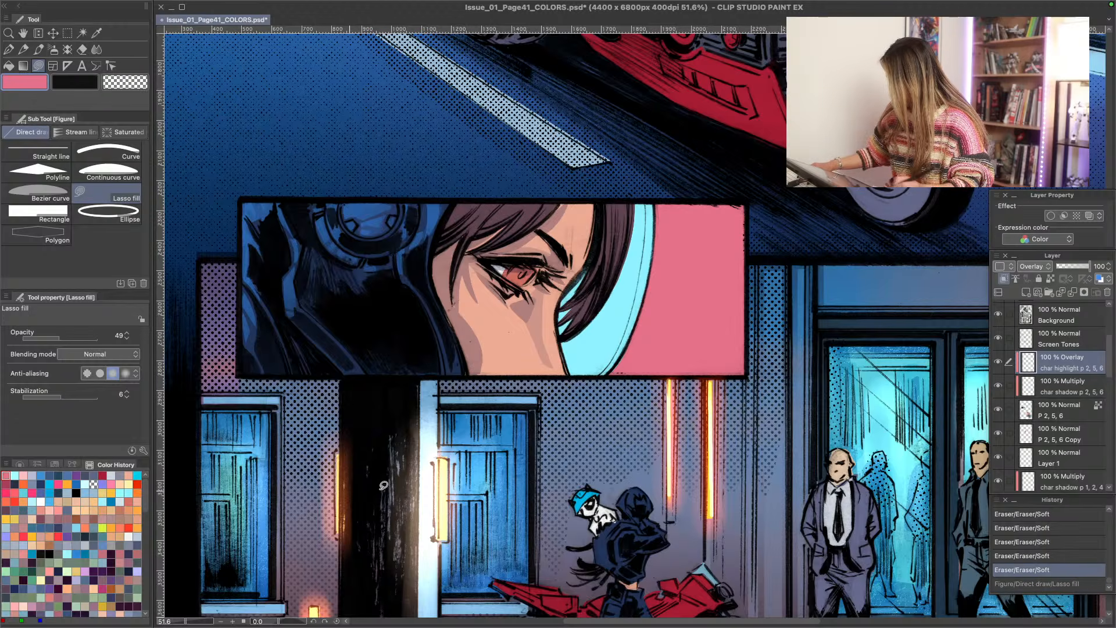
- Add a clipped raster layer above the character highlight layer and name it highlight top
left_click(1026, 294)
left_click(1004, 279)
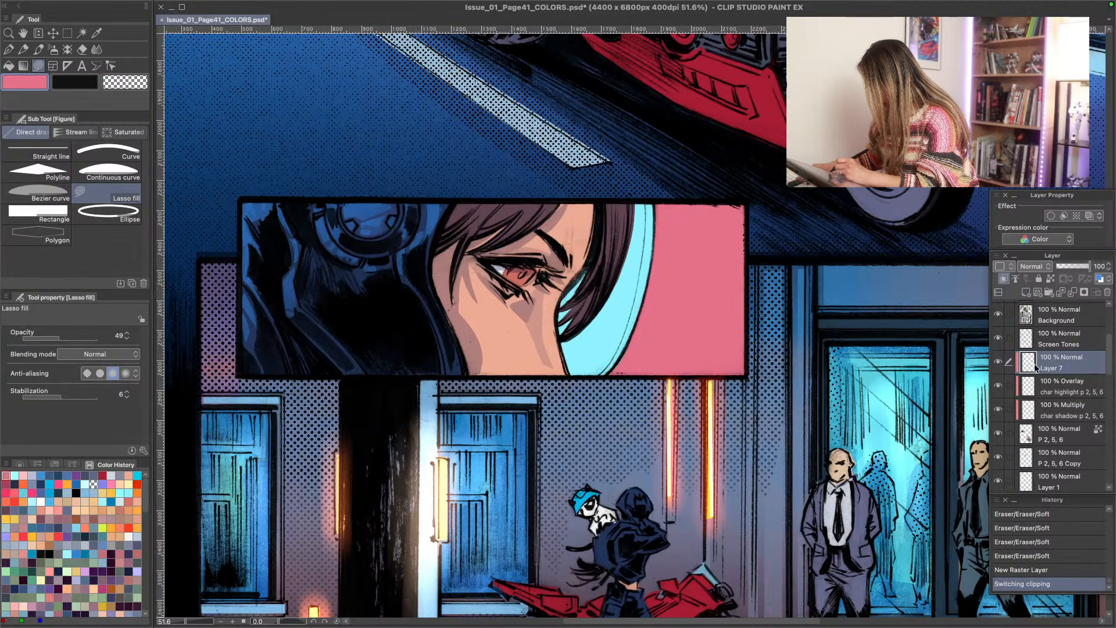
double_click(1051, 368)
type("highlight")
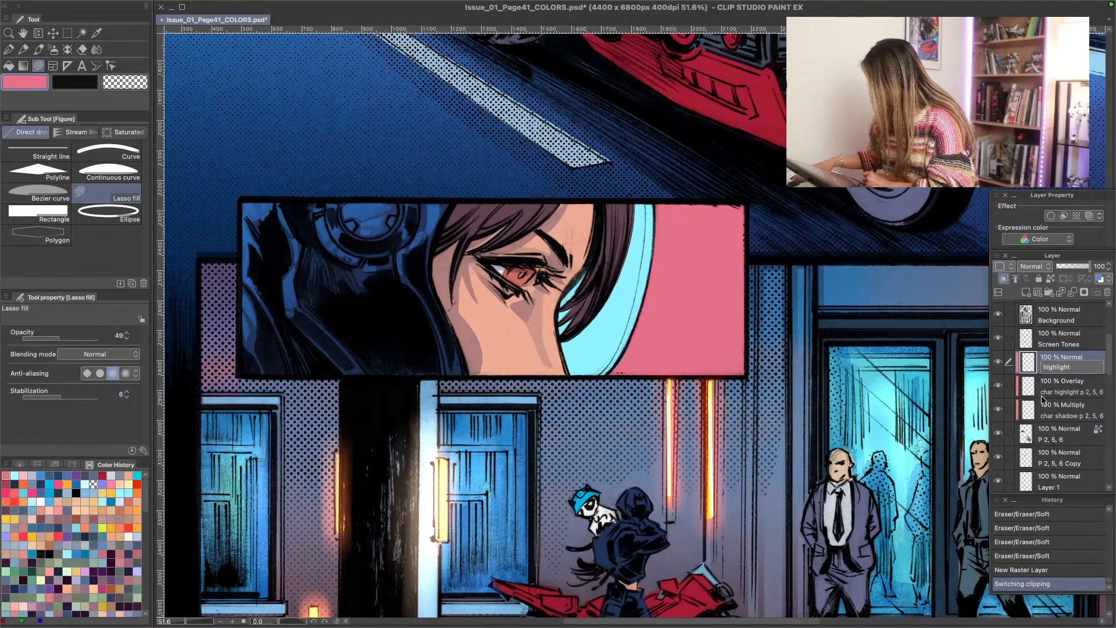
type(" top")
key("Return")
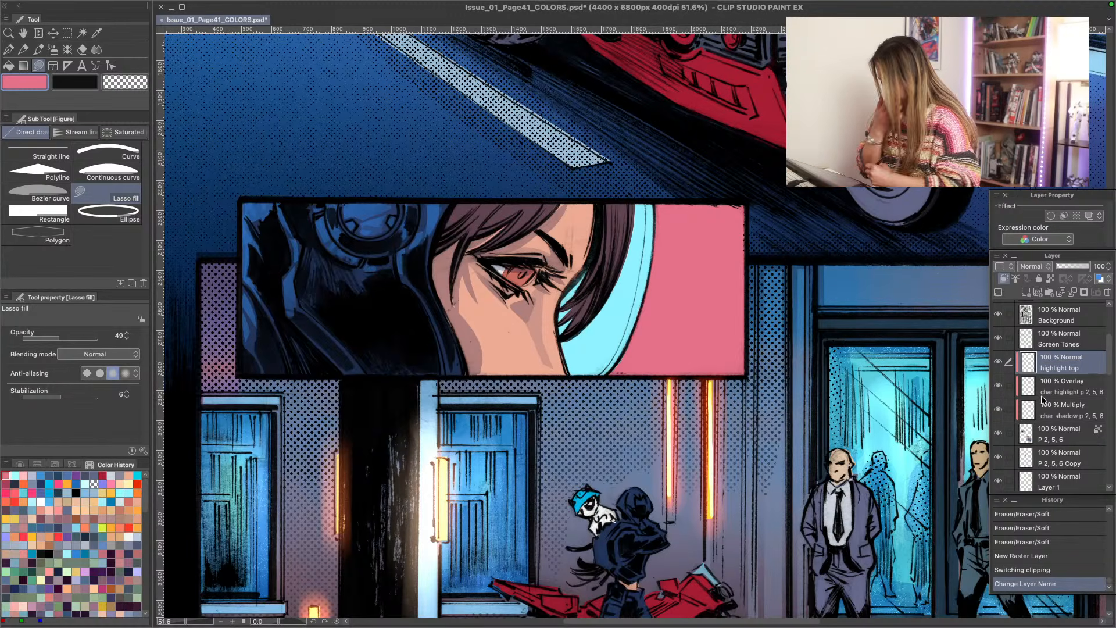
- Set the highlight top layer to Soft light and Lasso-fill pink on the hood's upper left edge, raising the opacity to 100
left_click(1033, 266)
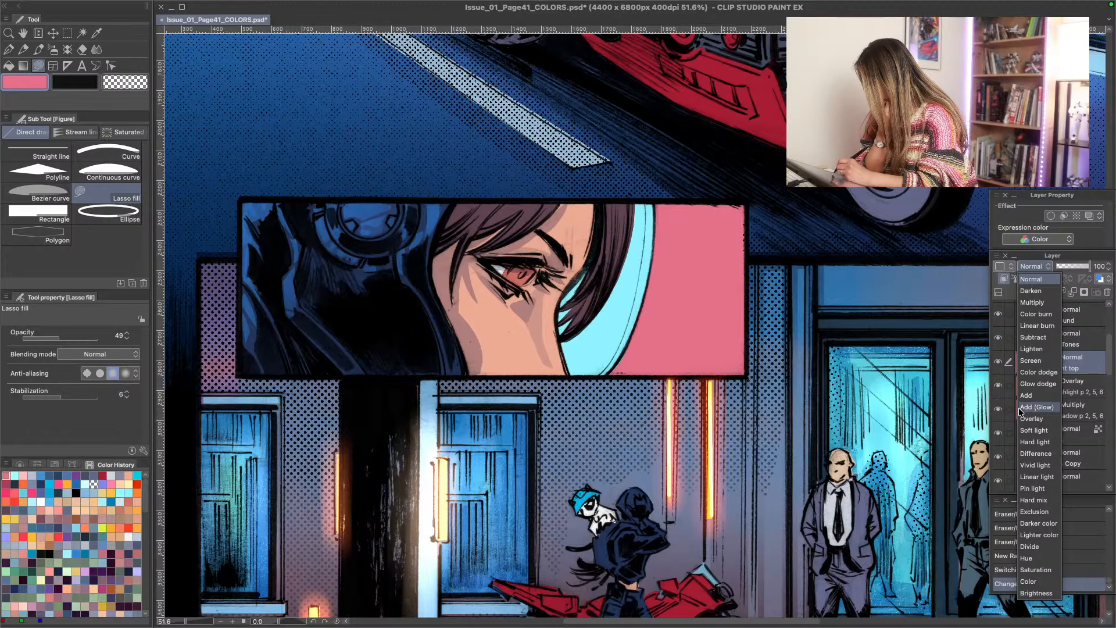
left_click(1028, 430)
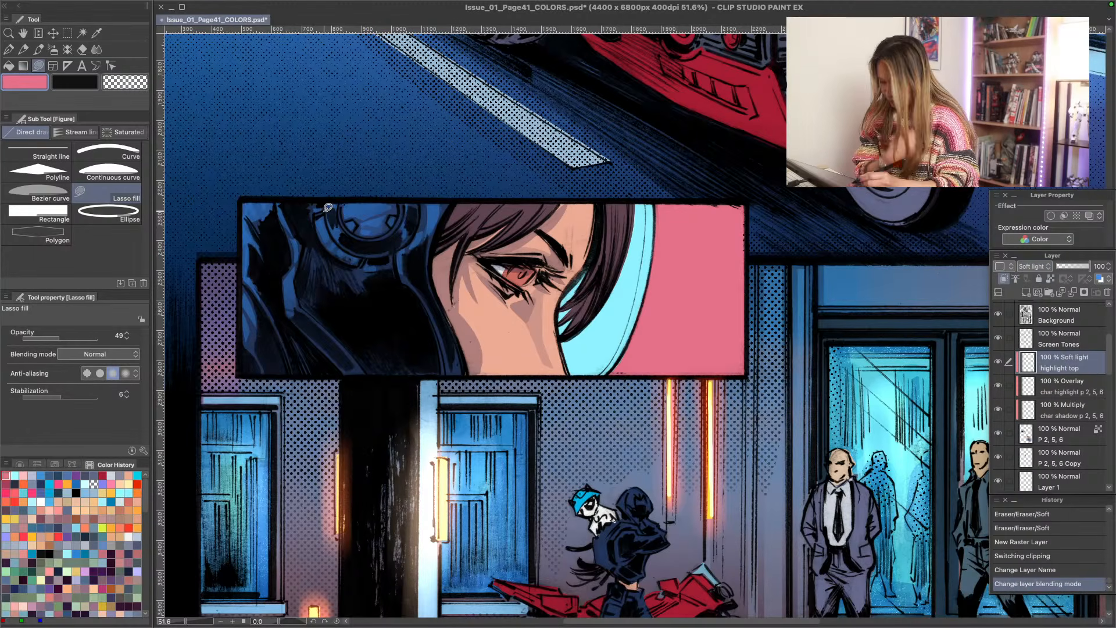
mouse_move(328, 208)
left_mouse_down()
mouse_move(353, 237)
mouse_move(271, 201)
left_mouse_up()
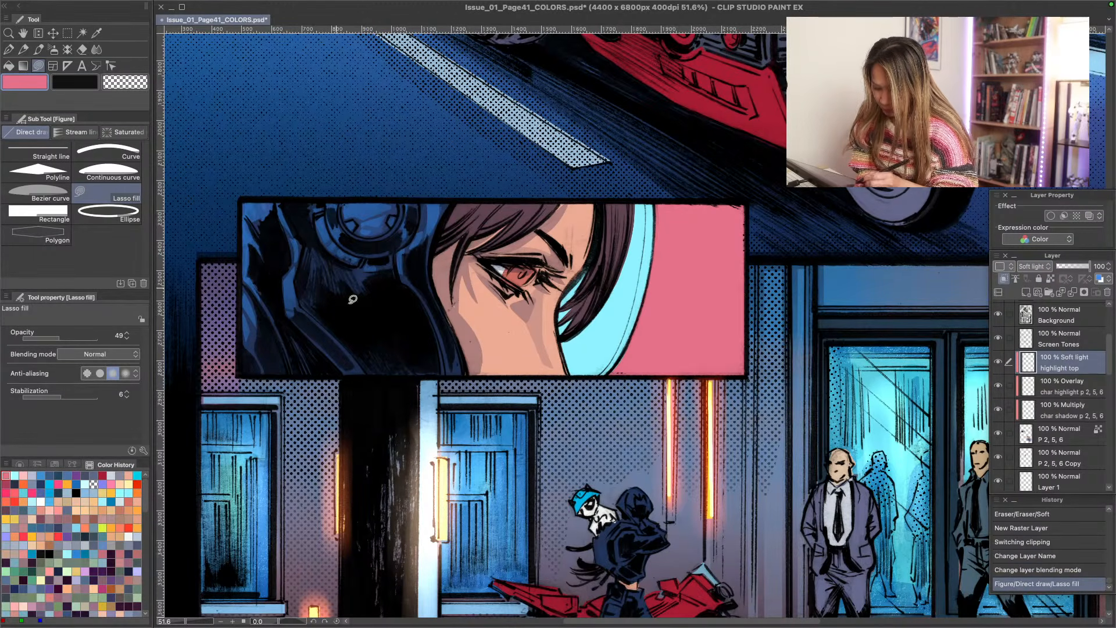
mouse_move(214, 287)
left_mouse_down()
mouse_move(265, 206)
mouse_move(184, 224)
left_mouse_up()
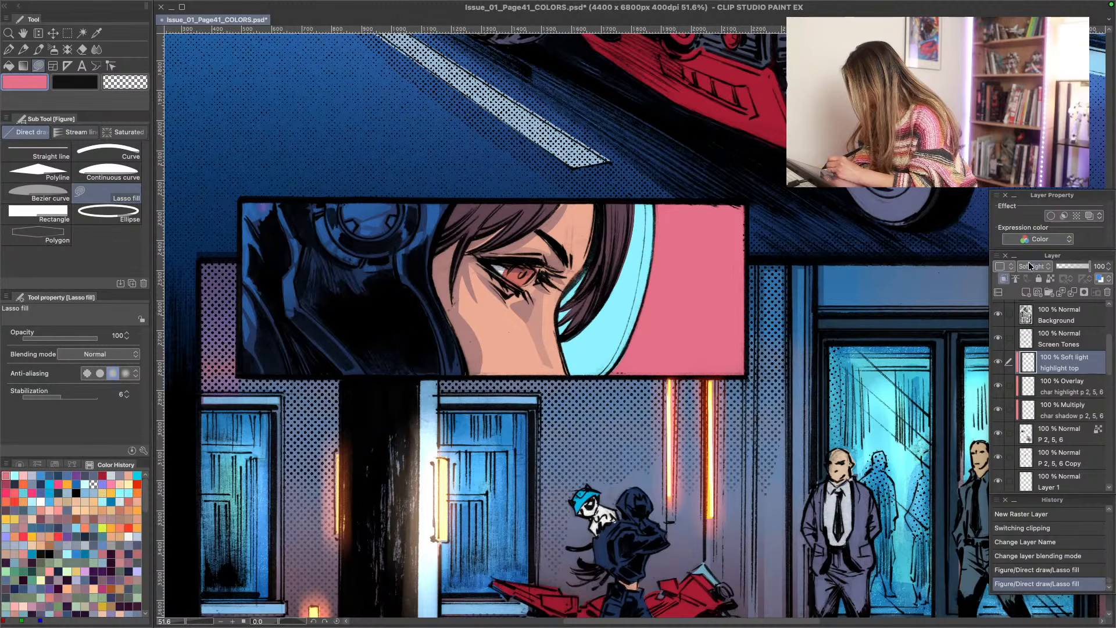
- Switch the highlight top layer to Add (Glow), try another pink fill on the hood's upper left corner and erase the pink
left_click(1031, 265)
left_click(1027, 408)
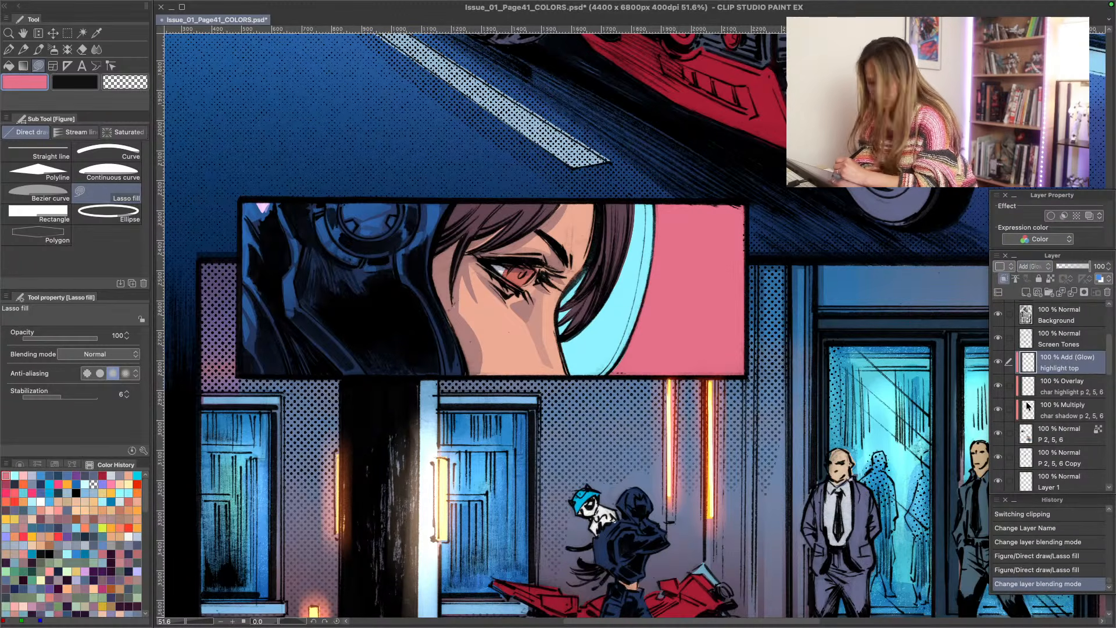
mouse_move(256, 199)
left_mouse_down()
mouse_move(259, 219)
mouse_move(254, 200)
left_mouse_up()
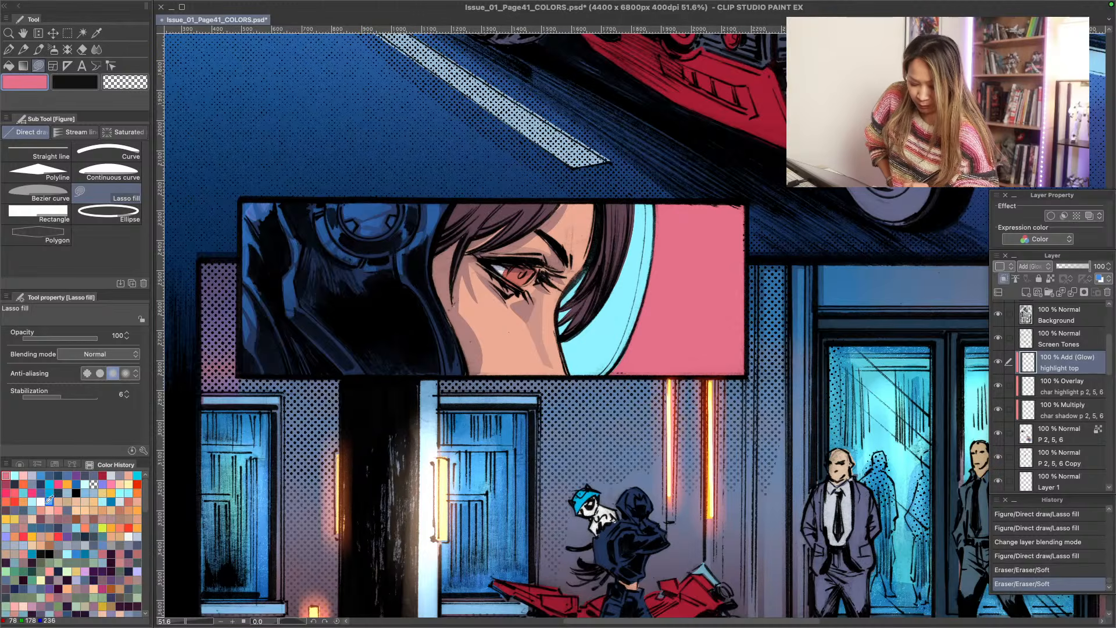
- Lasso-fill hot pink highlights at opacity 100 along the hood's left edge and across the top of the headset
left_click(32, 493)
mouse_move(265, 200)
left_mouse_down()
mouse_move(270, 193)
mouse_move(261, 221)
mouse_move(256, 204)
mouse_move(250, 222)
mouse_move(242, 204)
mouse_move(258, 244)
mouse_move(242, 226)
mouse_move(243, 252)
left_mouse_up()
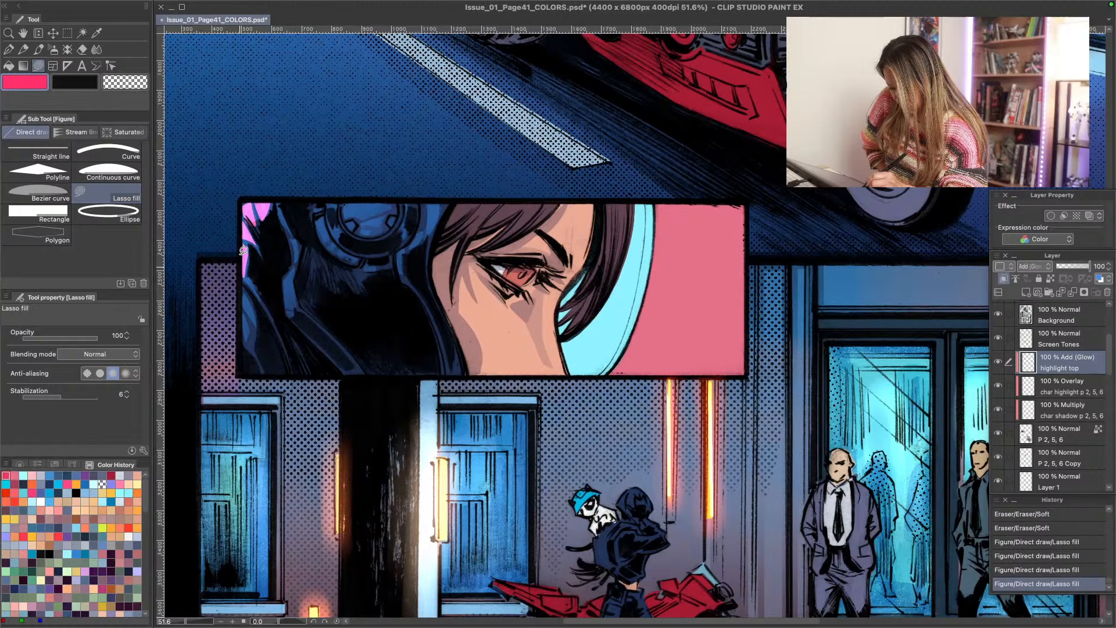
mouse_move(325, 203)
left_mouse_down()
mouse_move(317, 239)
mouse_move(325, 228)
left_mouse_up()
mouse_move(340, 205)
left_mouse_down()
mouse_move(328, 233)
mouse_move(347, 204)
mouse_move(372, 220)
mouse_move(370, 201)
left_mouse_up()
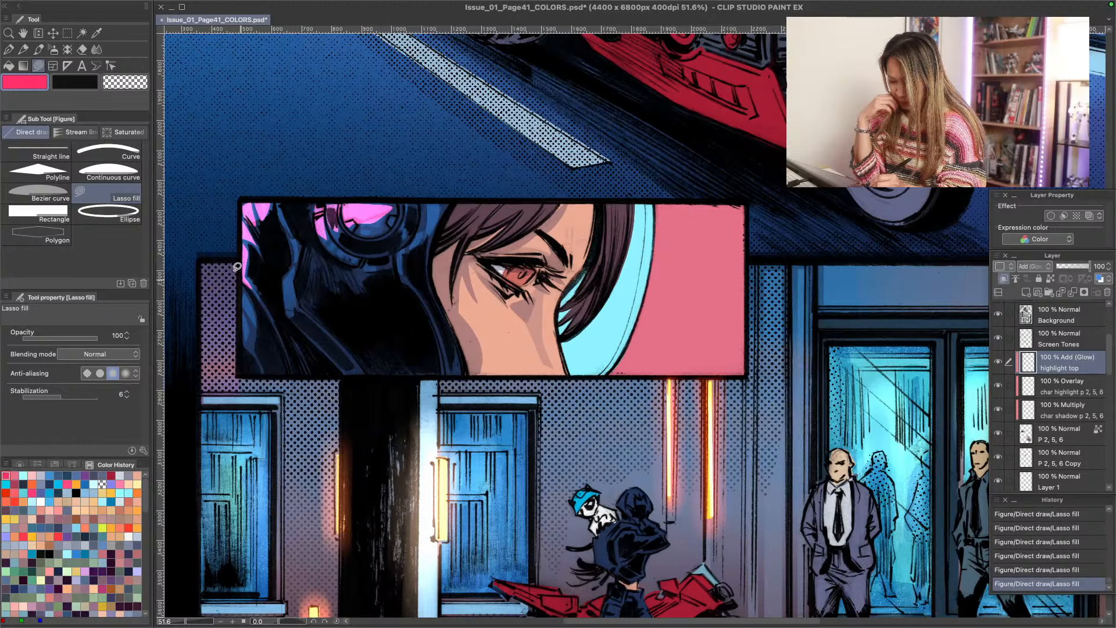
left_click_drag(279, 207, 285, 200)
mouse_move(247, 290)
left_mouse_down()
mouse_move(254, 316)
mouse_move(246, 294)
mouse_move(243, 330)
left_mouse_up()
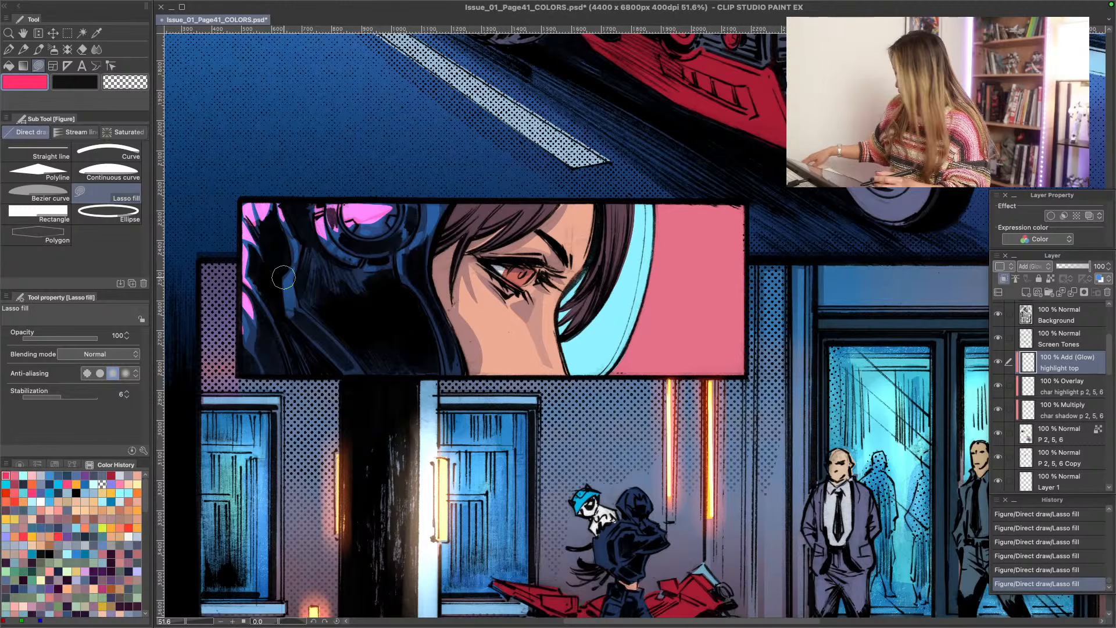
- Fade the hot pink highlights on the headset and the hood's left edge with a larger Soft eraser
key("]")
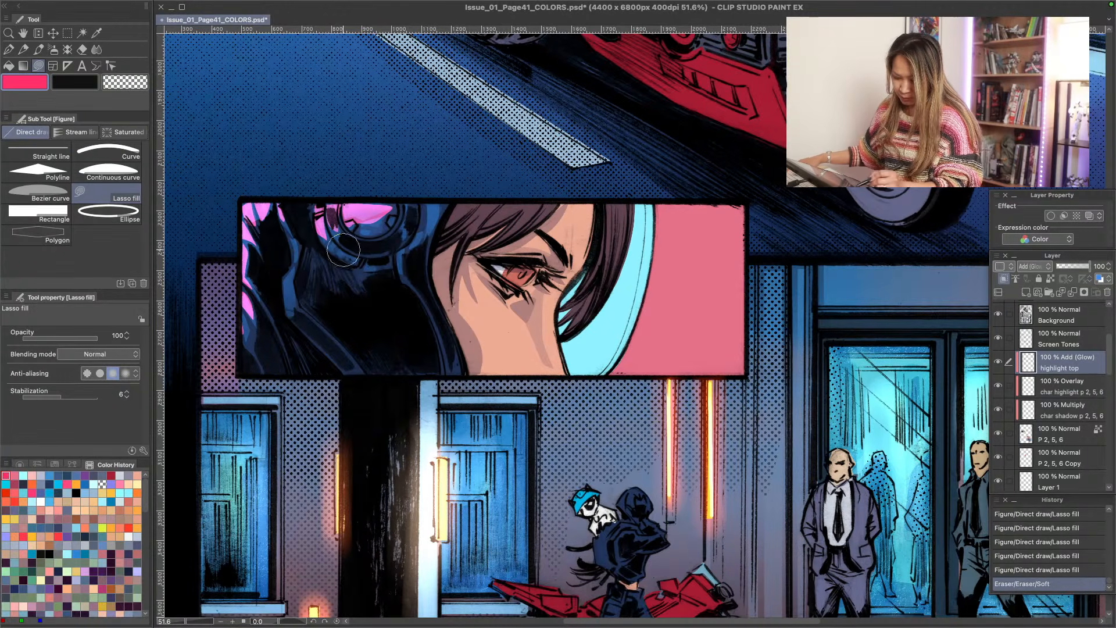
mouse_move(376, 212)
left_mouse_down()
mouse_move(388, 212)
mouse_move(352, 229)
left_mouse_up()
left_click_drag(260, 220, 249, 223)
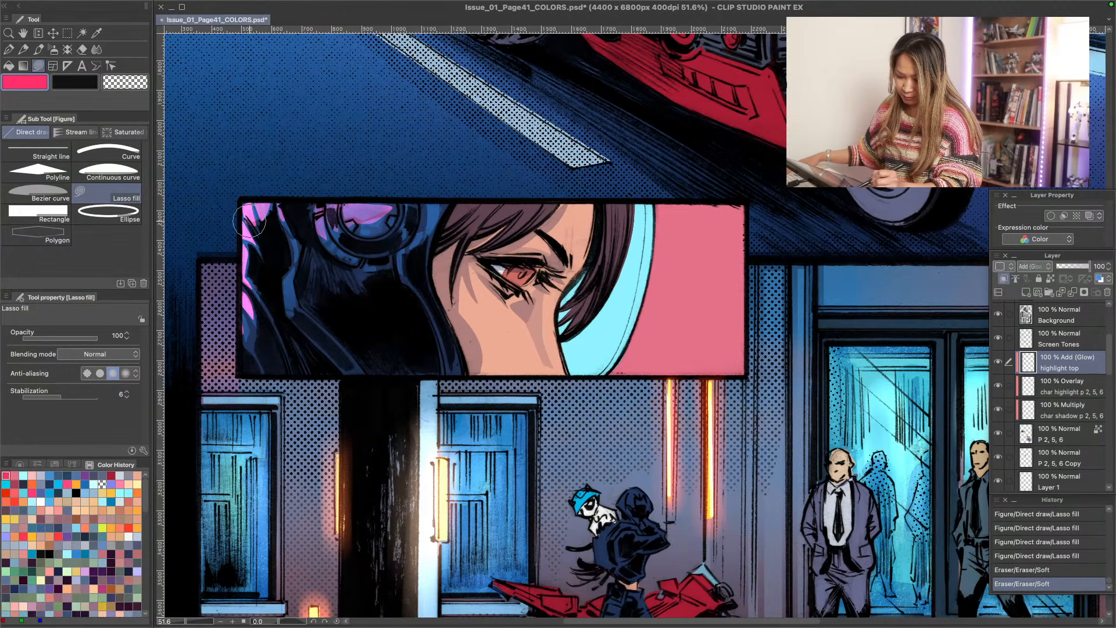
left_click_drag(260, 307, 253, 272)
left_click_drag(366, 227, 330, 213)
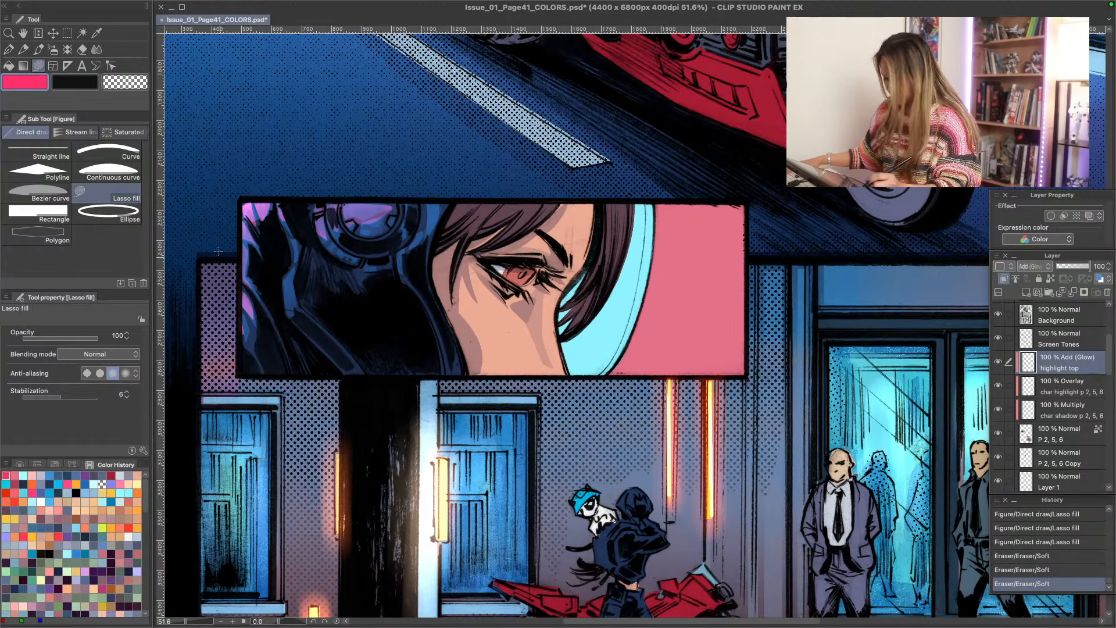
- Select a rectangle around the hood and headset and Lasso-fill stronger hot pink highlights inside it on the headset top and hood's left edge
key("m")
mouse_move(241, 198)
left_mouse_down()
mouse_move(290, 274)
mouse_move(453, 349)
mouse_move(461, 375)
left_mouse_up()
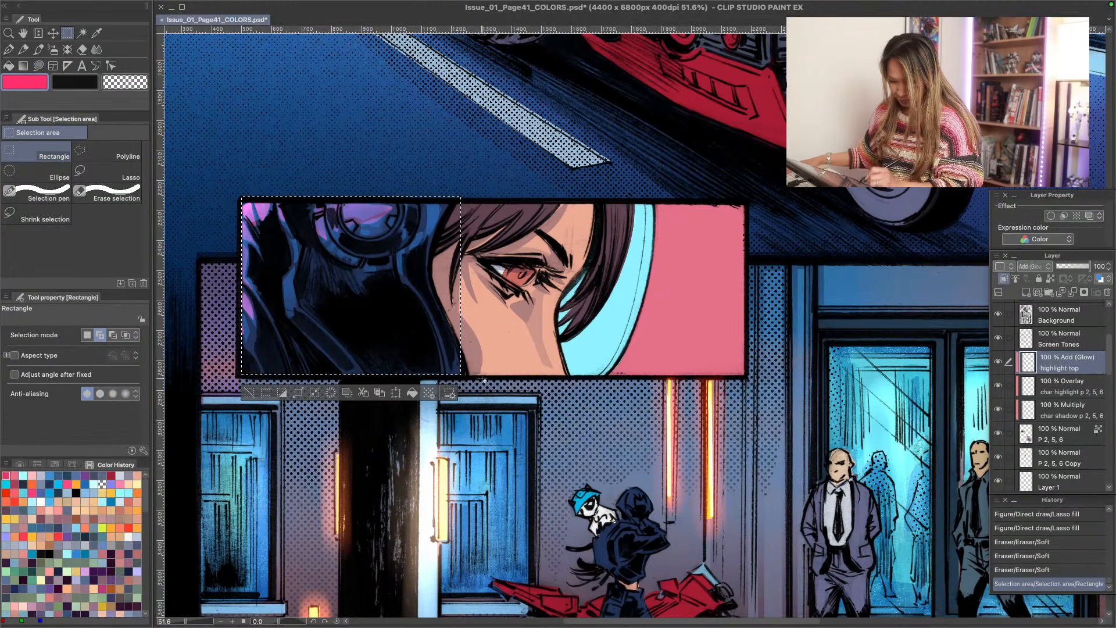
key("u")
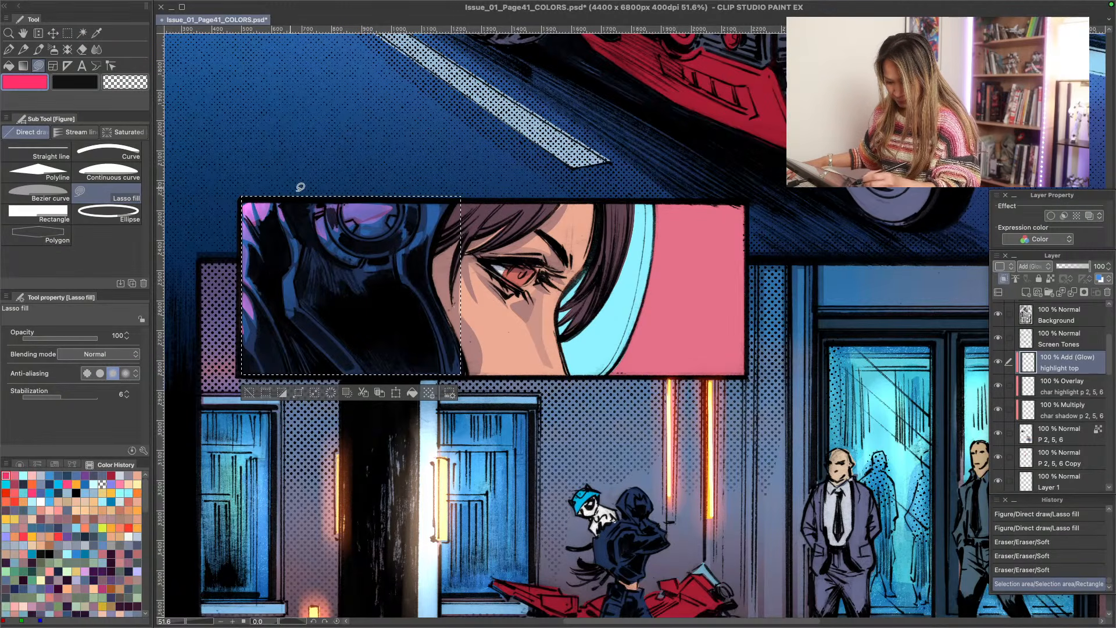
left_click_drag(401, 200, 396, 178)
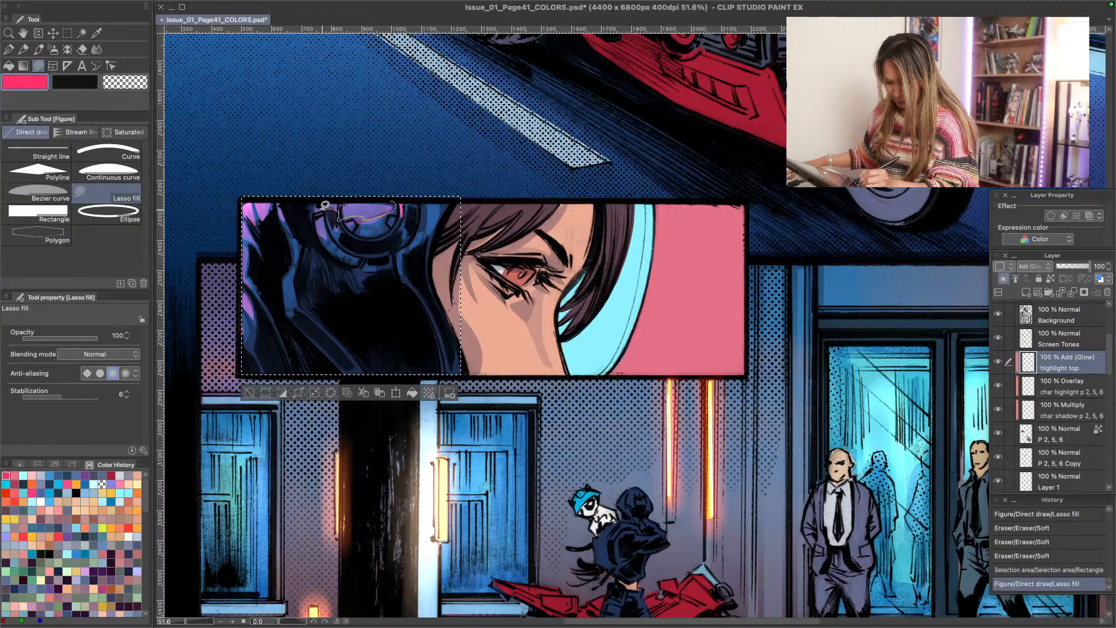
left_click_drag(325, 204, 329, 213)
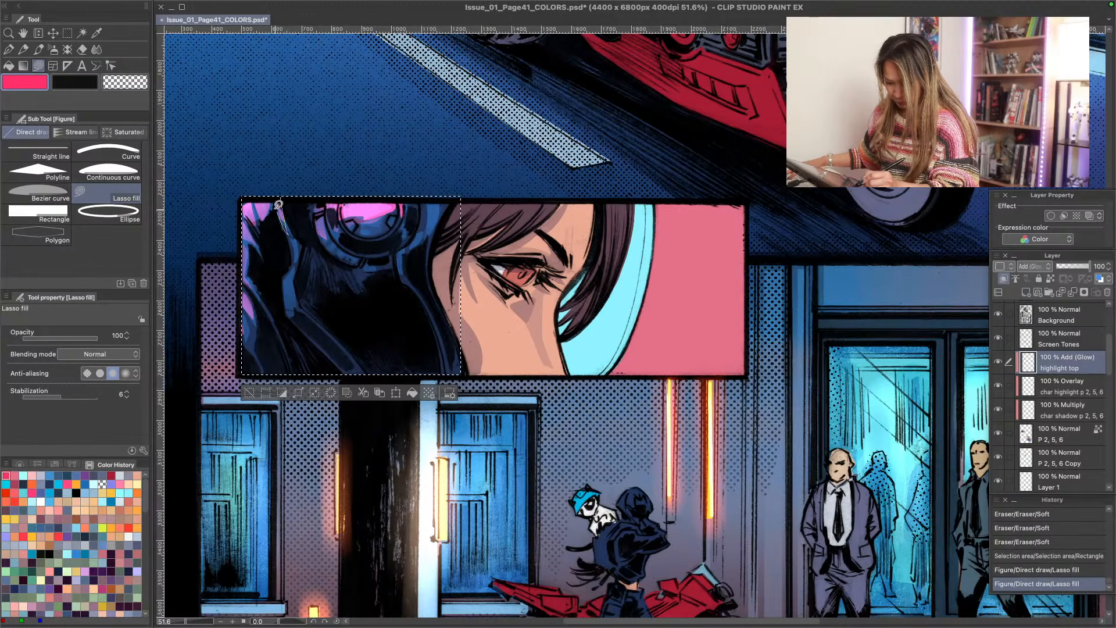
left_click_drag(242, 285, 243, 220)
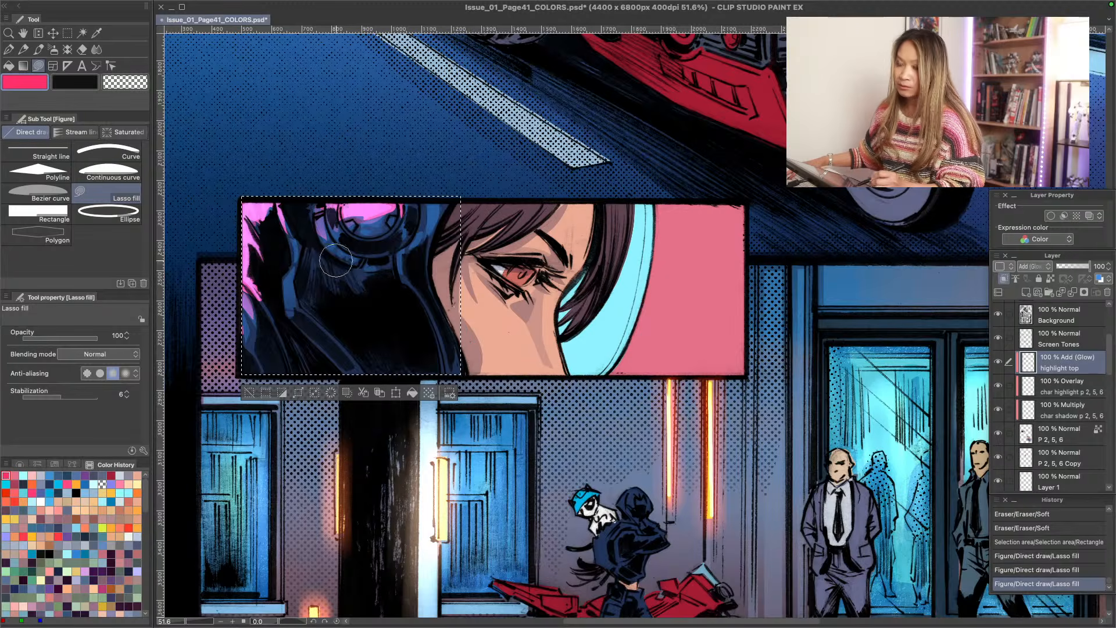
- Blend the new pink highlights on the headset top and hood edge with the Soft eraser
mouse_move(364, 202)
left_mouse_down()
mouse_move(368, 216)
mouse_move(354, 196)
left_mouse_up()
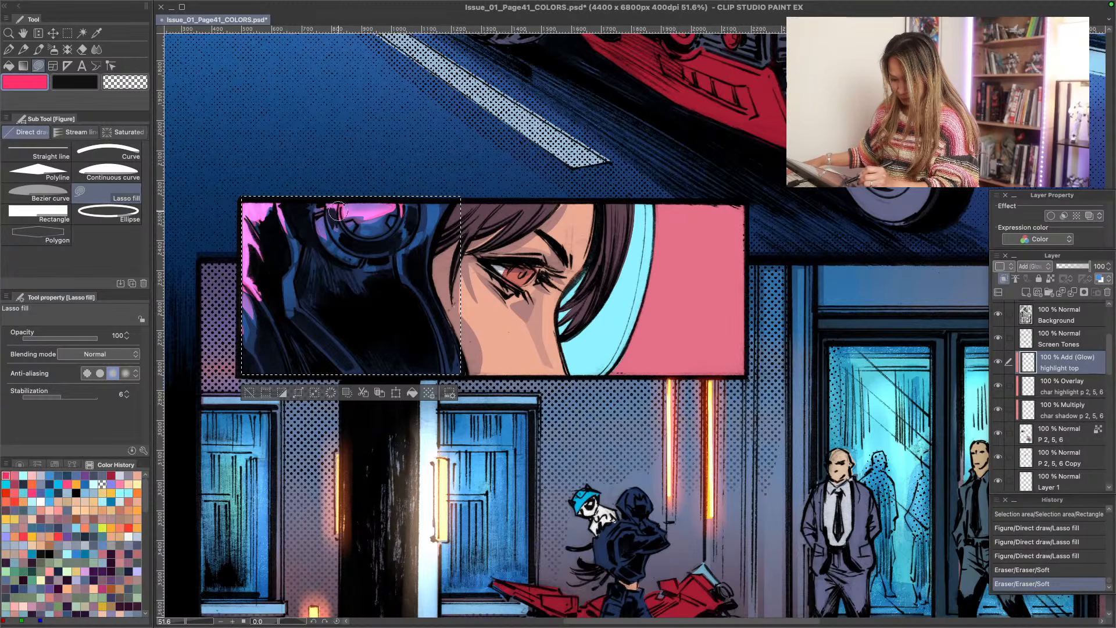
left_click_drag(263, 213, 249, 344)
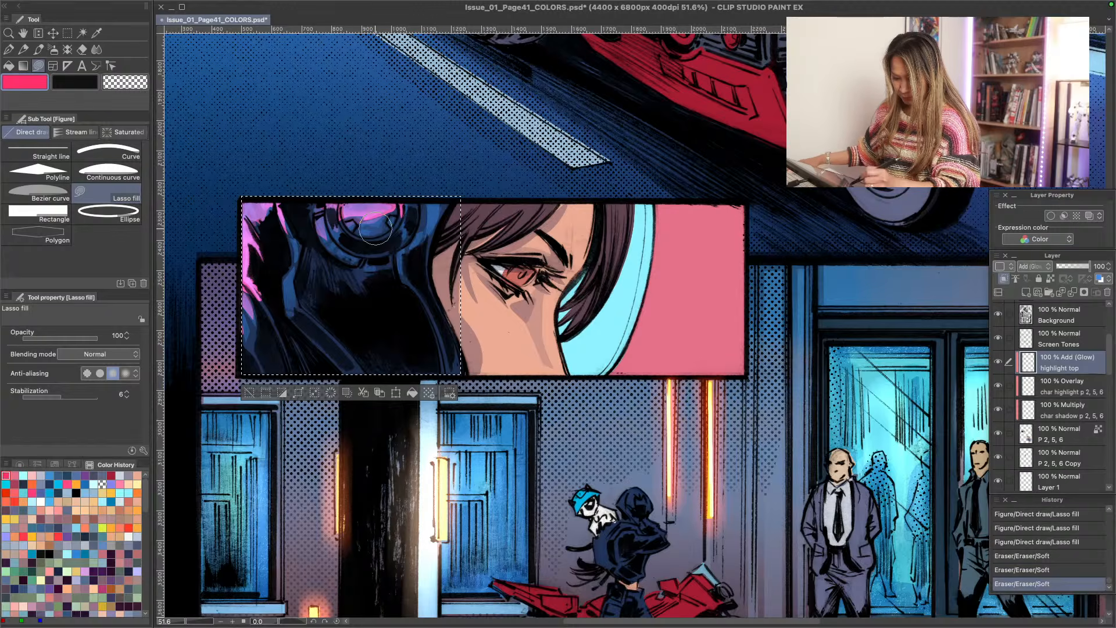
mouse_move(380, 217)
left_mouse_down()
mouse_move(243, 299)
mouse_move(398, 221)
mouse_move(267, 343)
mouse_move(257, 300)
mouse_move(288, 248)
mouse_move(395, 219)
left_mouse_up()
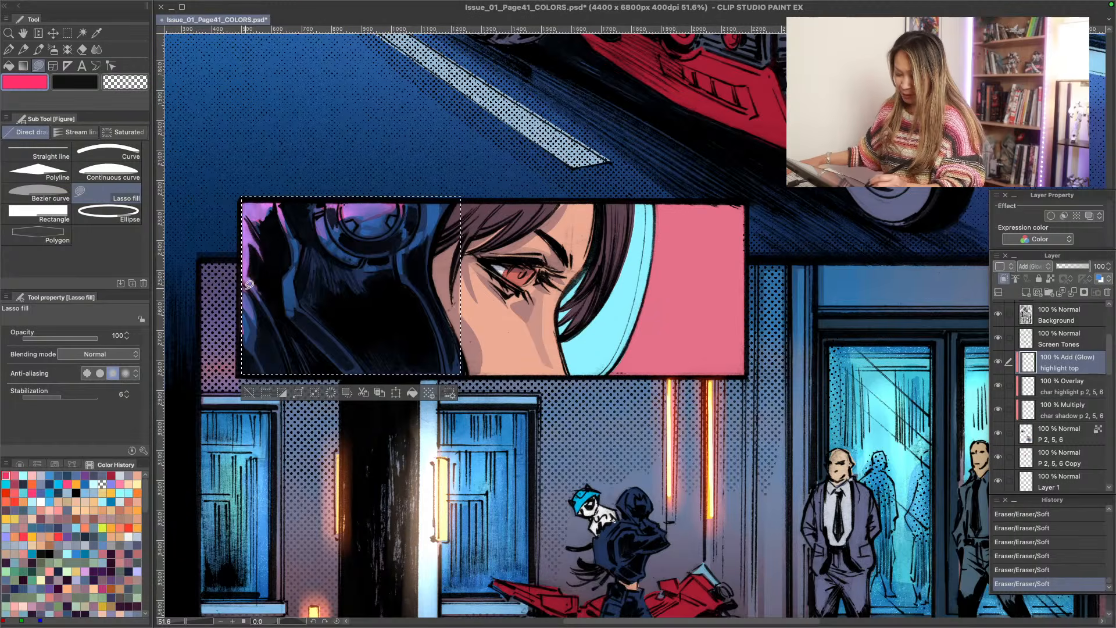
- Lasso-fill more hot pink down the hood's left edge and fade its lower part with the Soft eraser
mouse_move(253, 305)
left_mouse_down()
mouse_move(224, 260)
mouse_move(254, 216)
mouse_move(233, 210)
mouse_move(231, 198)
left_mouse_up()
mouse_move(241, 297)
left_mouse_down()
mouse_move(246, 332)
mouse_move(224, 317)
left_mouse_up()
key("e")
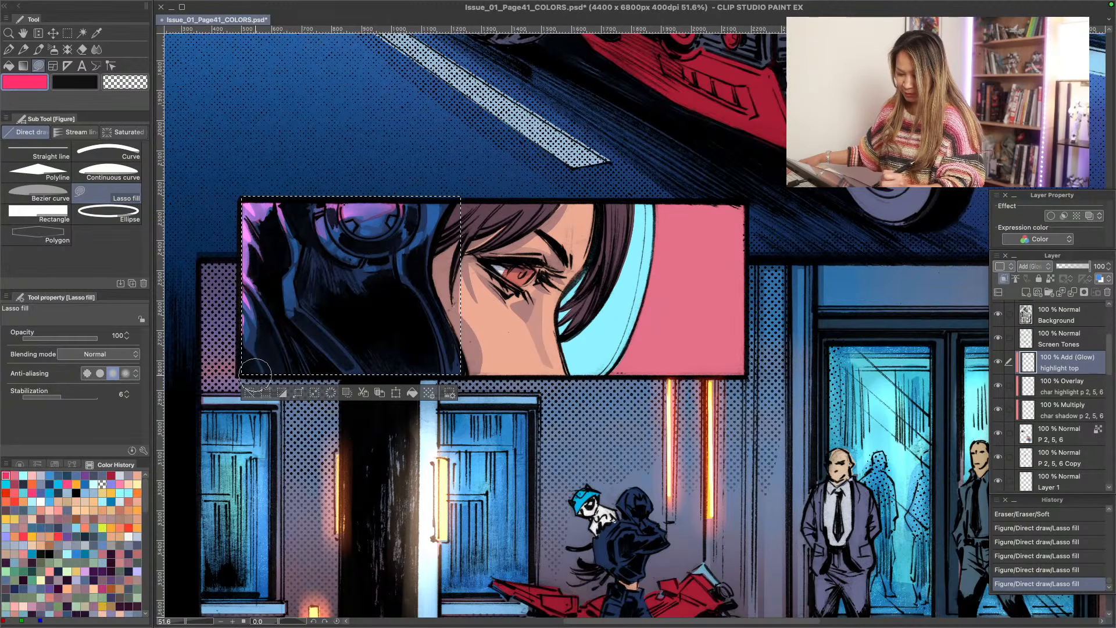
left_click_drag(255, 375, 250, 338)
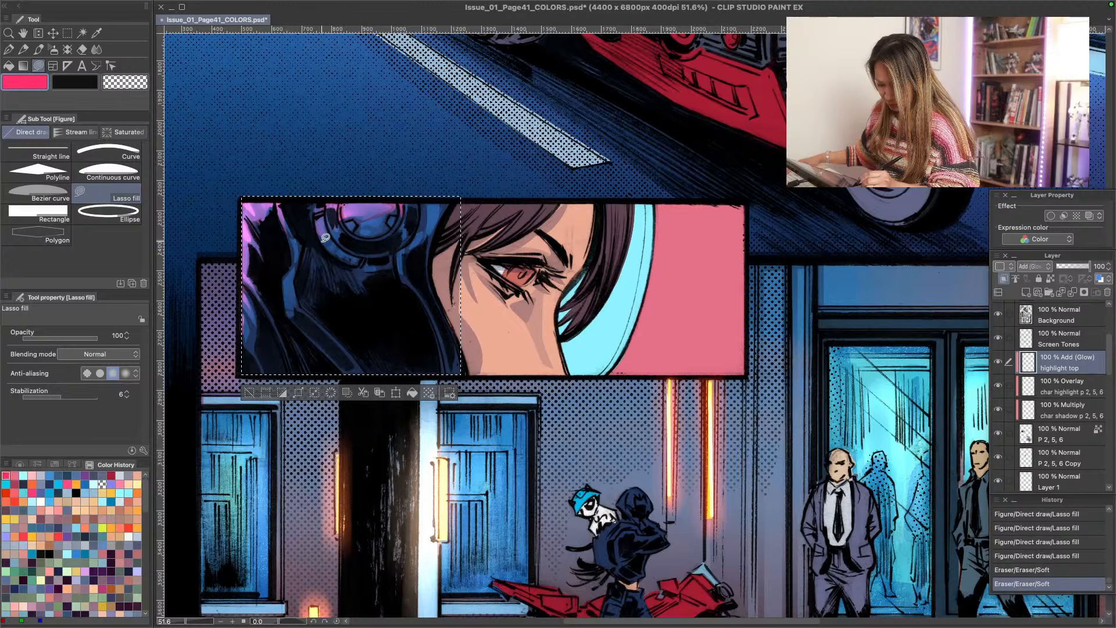
- Lasso-fill hot pink highlights around the headset's lower rim and down the hood's inner fold, soften them with the Soft eraser, and deselect
mouse_move(326, 237)
left_mouse_down()
mouse_move(329, 249)
mouse_move(309, 214)
left_mouse_up()
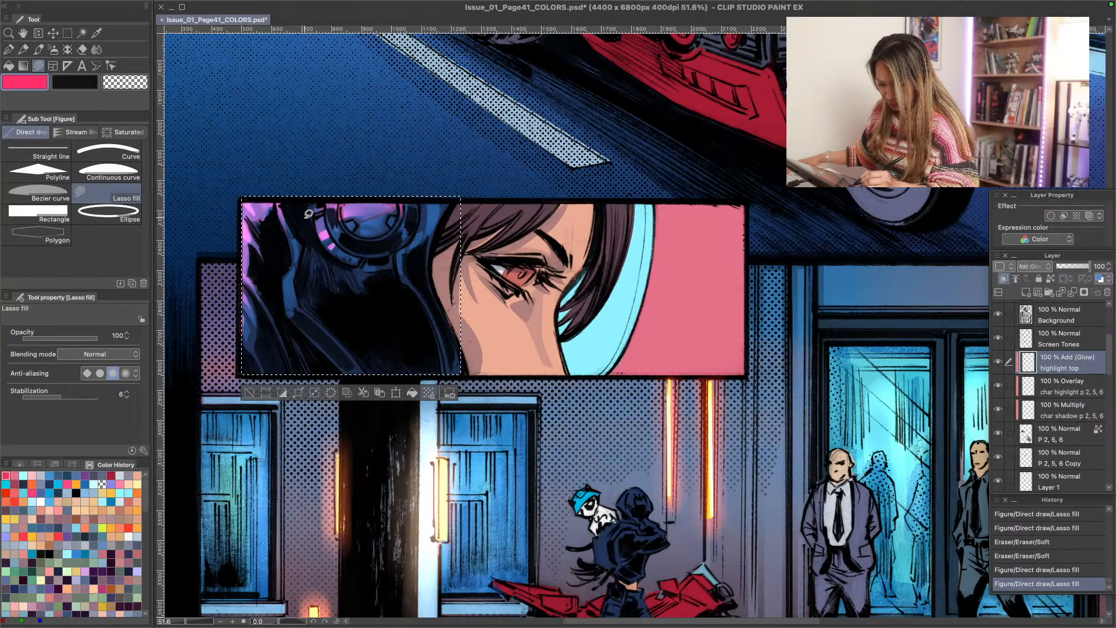
mouse_move(337, 248)
left_mouse_down()
mouse_move(336, 225)
mouse_move(351, 226)
mouse_move(342, 258)
mouse_move(351, 248)
left_mouse_up()
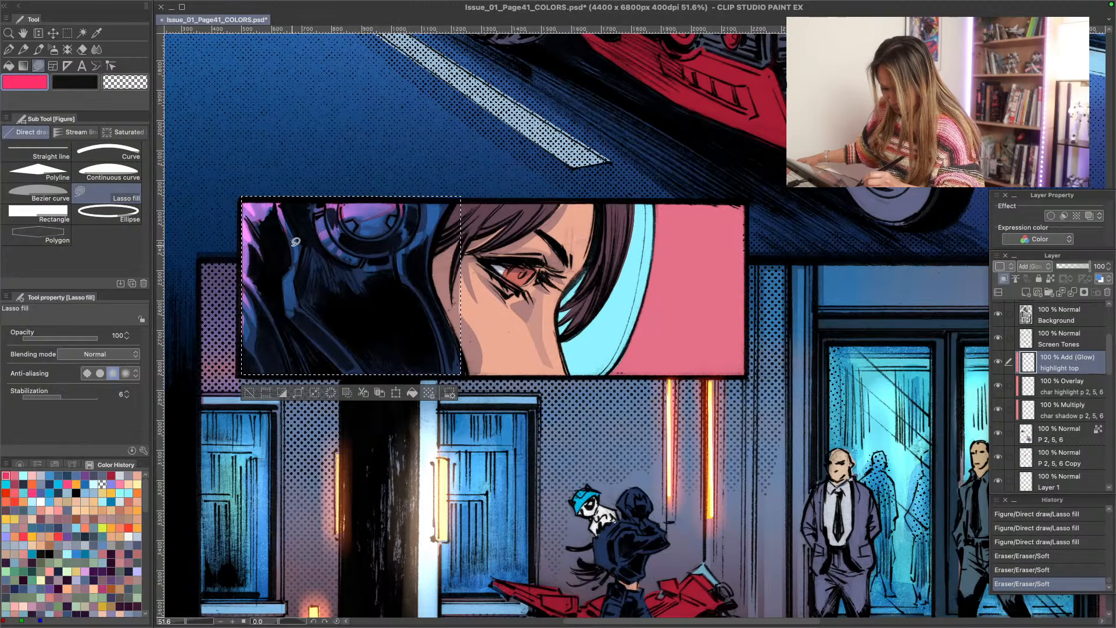
left_click_drag(294, 243, 299, 291)
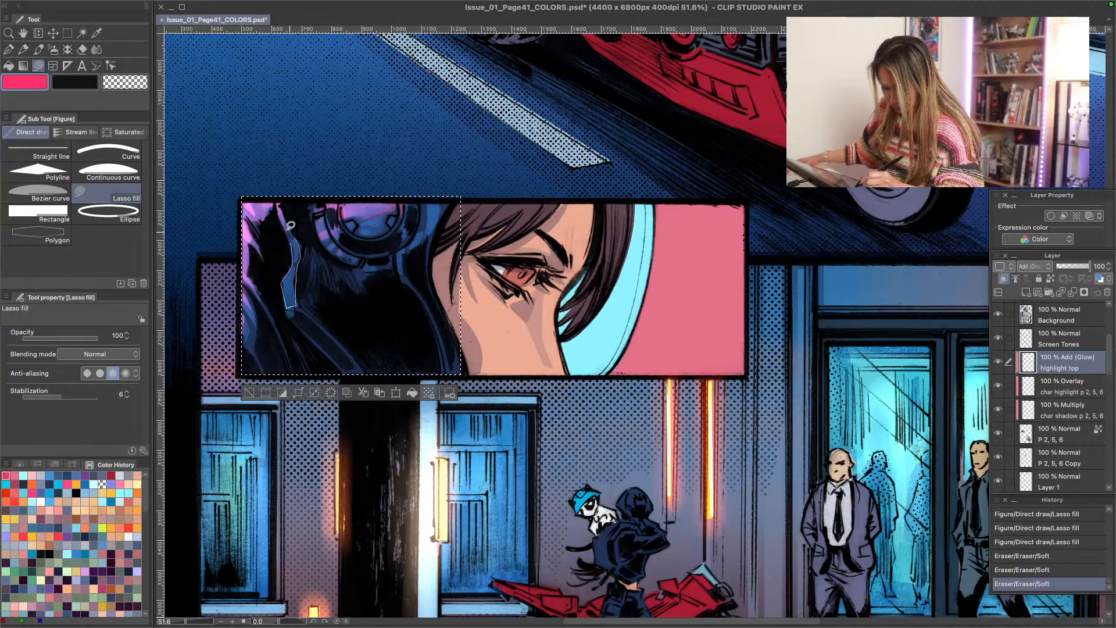
left_click_drag(290, 225, 290, 222)
mouse_move(299, 303)
left_mouse_down()
mouse_move(294, 261)
mouse_move(283, 303)
left_mouse_up()
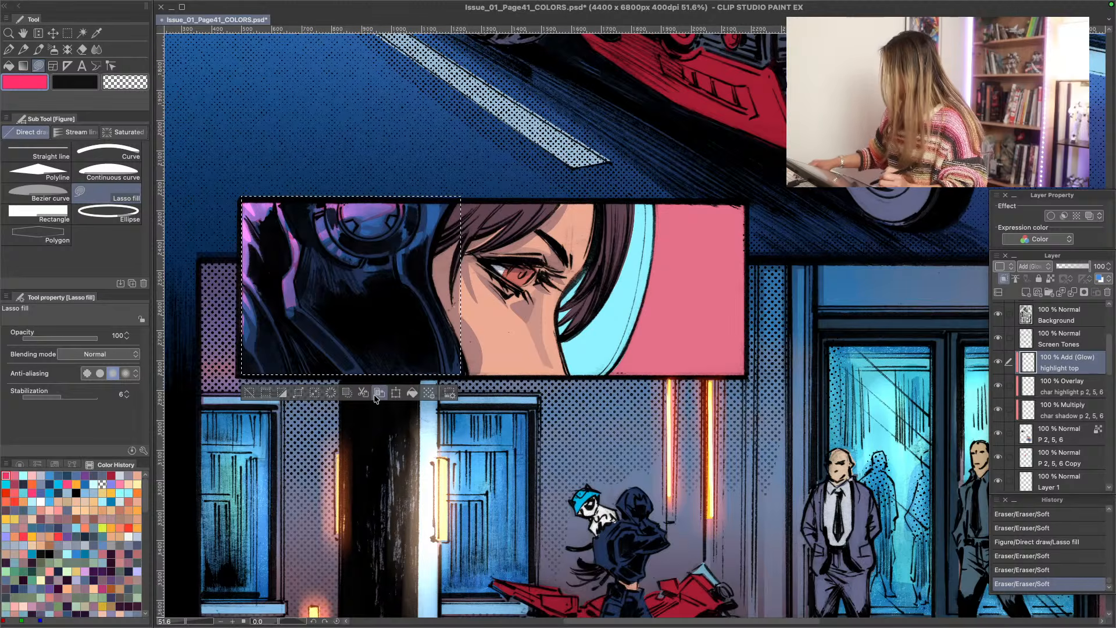
key("ctrl+d")
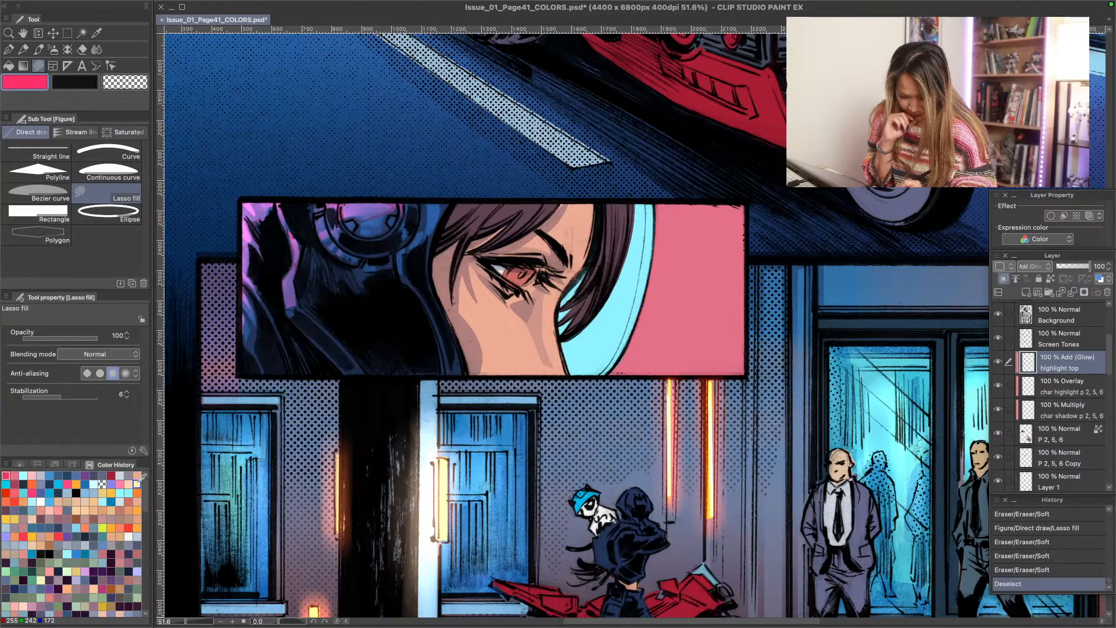
- Lasso-fill light blue highlights on the hair strands on both sides of the forehead on the char highlight Overlay layer
left_click(93, 493)
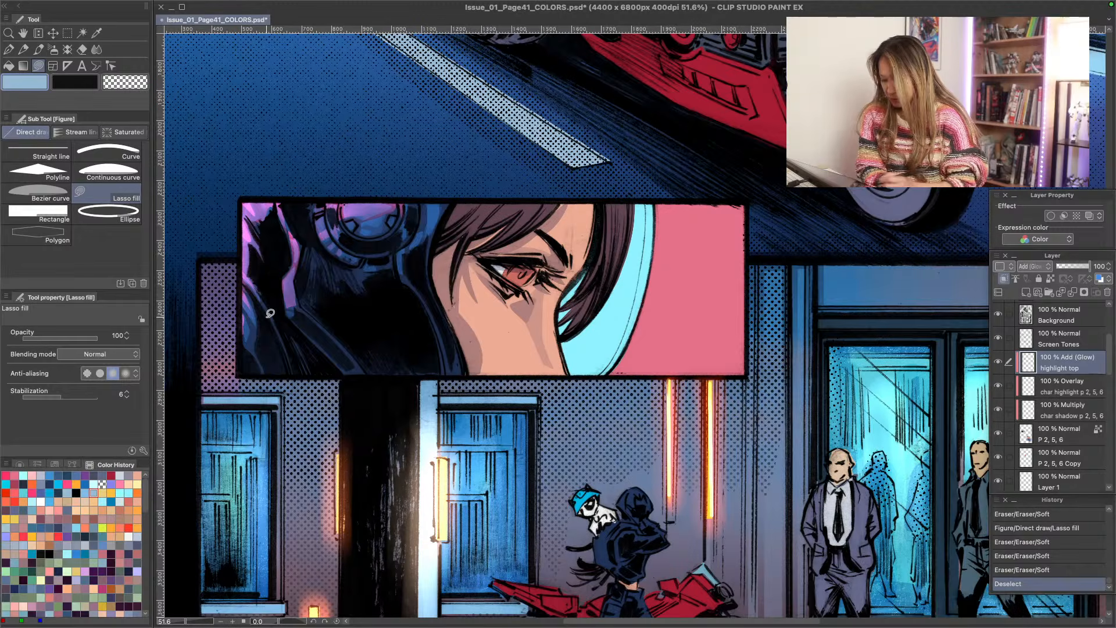
left_click(1056, 389)
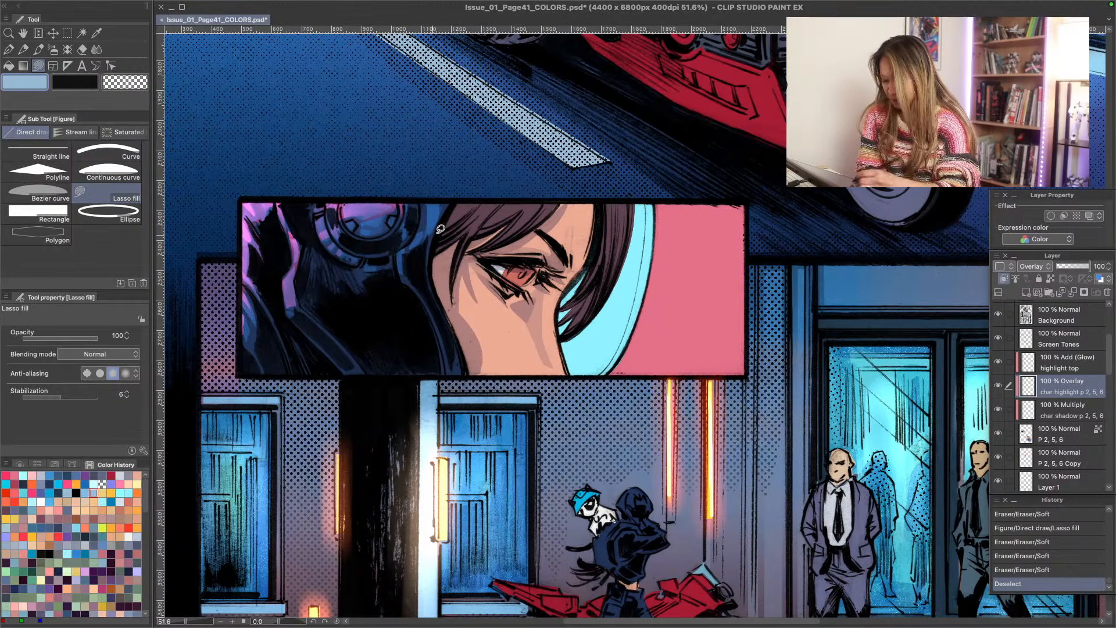
mouse_move(441, 229)
left_mouse_down()
mouse_move(491, 204)
mouse_move(482, 221)
mouse_move(484, 198)
mouse_move(462, 204)
mouse_move(477, 196)
mouse_move(492, 220)
mouse_move(514, 204)
mouse_move(544, 211)
mouse_move(542, 201)
left_mouse_up()
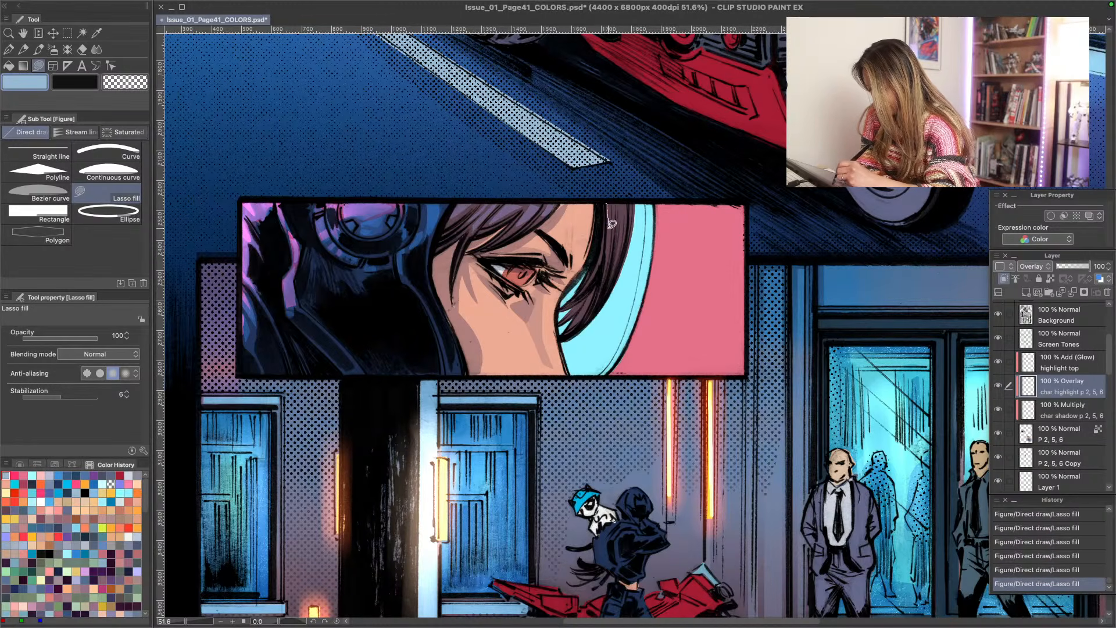
left_click_drag(609, 228, 616, 202)
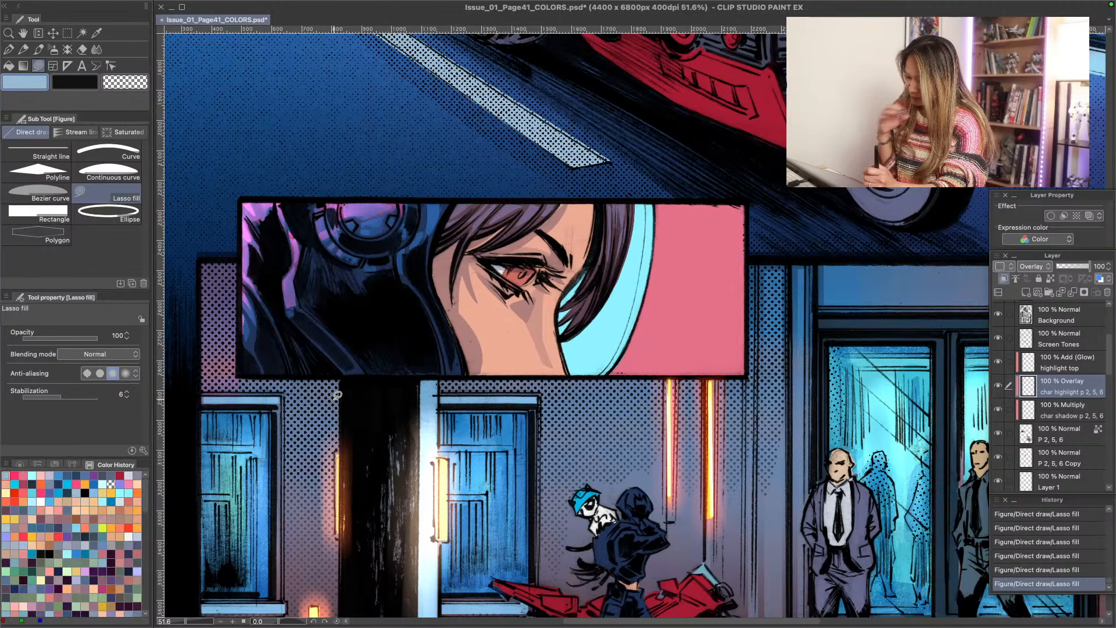
- Fade the light blue hair highlights with the Soft eraser and Lasso-fill another one on the hair in front of the forehead
mouse_move(520, 235)
left_mouse_down()
mouse_move(538, 224)
mouse_move(487, 263)
left_mouse_up()
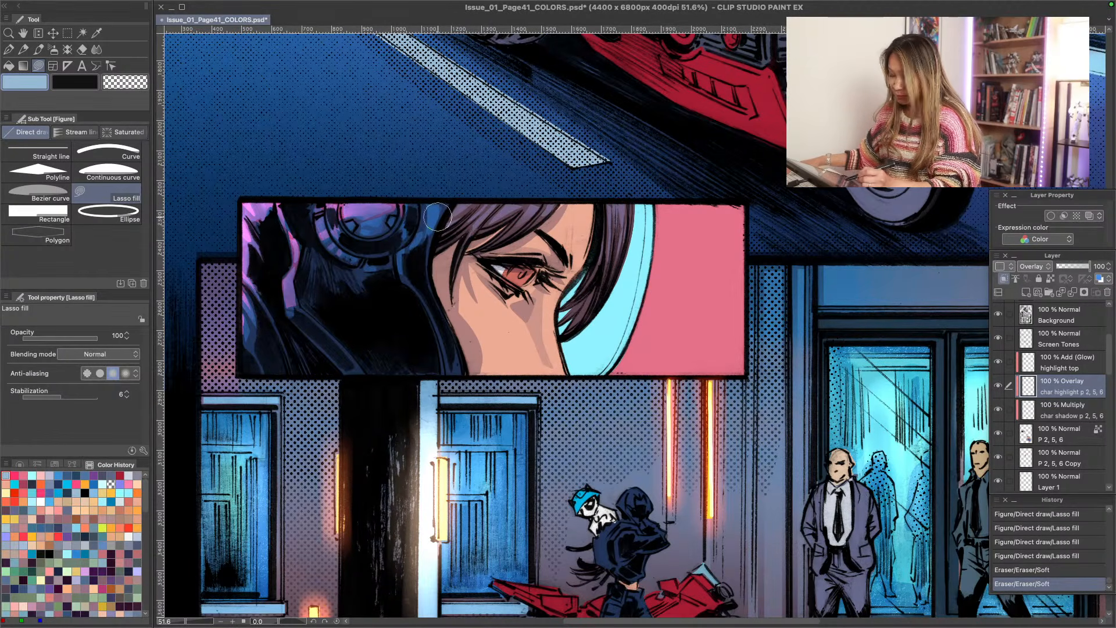
mouse_move(530, 230)
left_mouse_down()
mouse_move(546, 215)
mouse_move(534, 225)
left_mouse_up()
left_click_drag(408, 263, 403, 268)
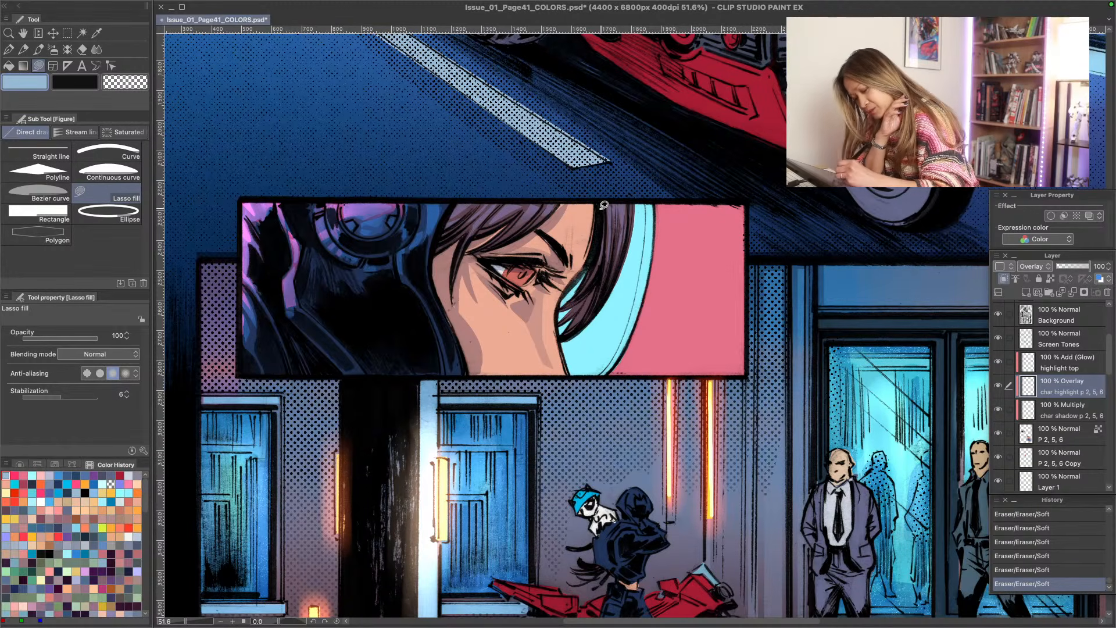
left_click_drag(603, 207, 637, 193)
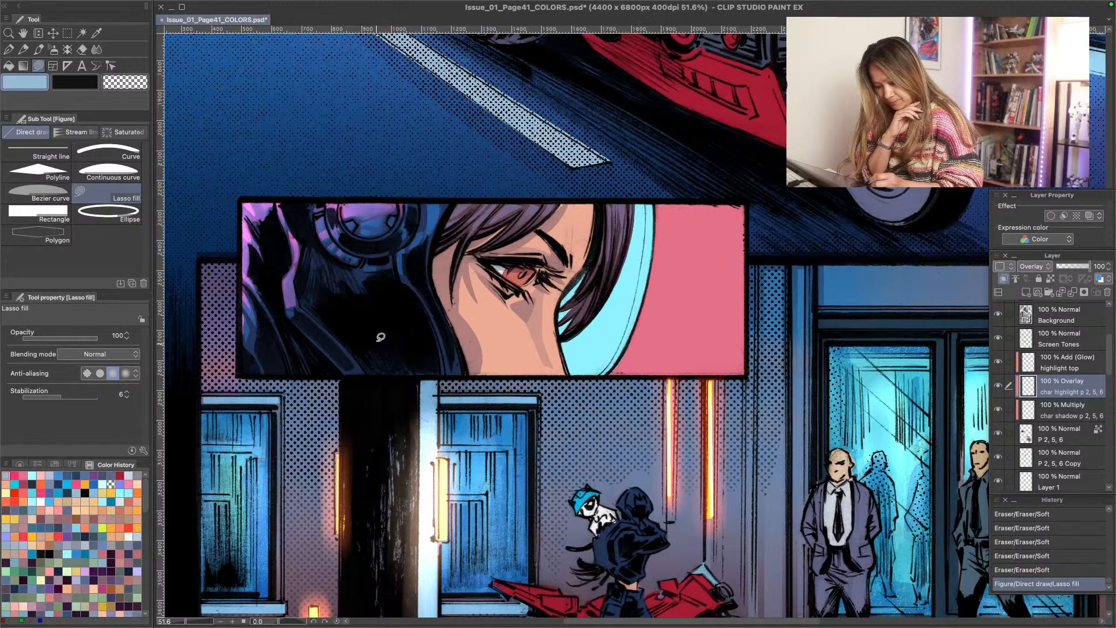
- Lasso-fill peach highlights in the iris on the Overlay layer and a dark rose shadow over the eye on the char shadow Multiply layer
left_click(137, 484)
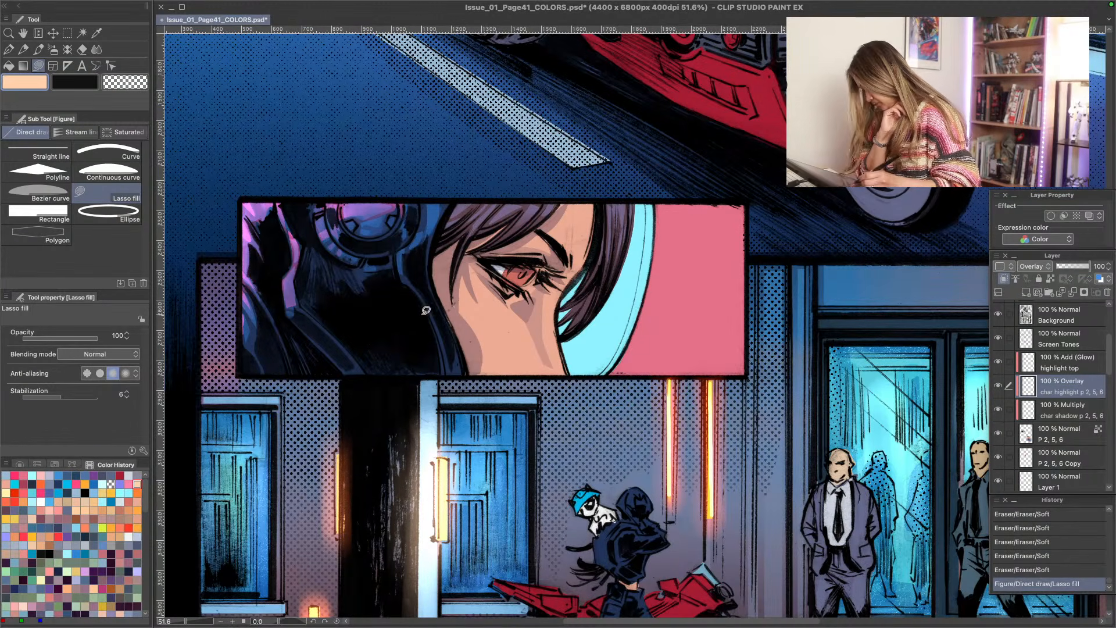
mouse_move(510, 270)
left_mouse_down()
mouse_move(491, 253)
mouse_move(515, 244)
mouse_move(530, 276)
mouse_move(519, 243)
mouse_move(422, 248)
mouse_move(496, 255)
mouse_move(515, 273)
left_mouse_up()
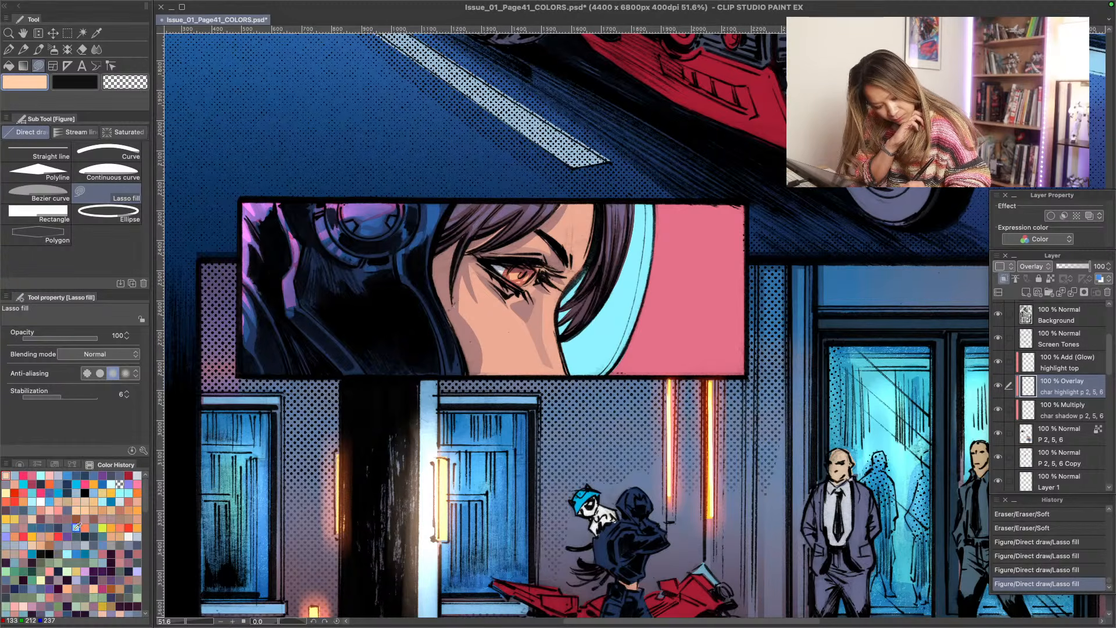
left_click(40, 517)
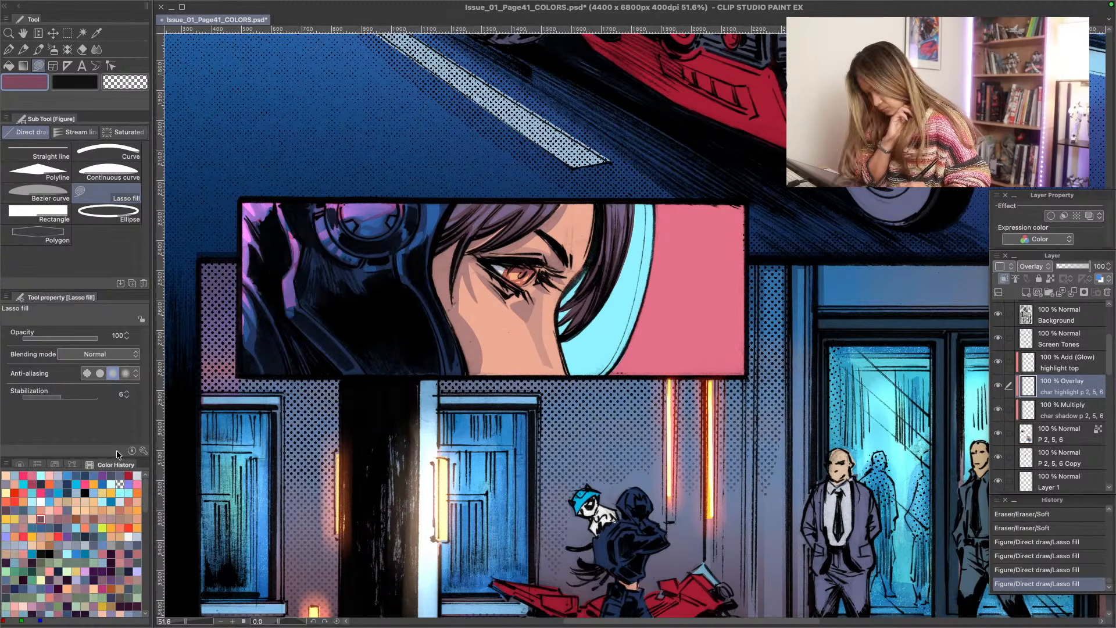
left_click(1053, 412)
mouse_move(487, 248)
left_mouse_down()
mouse_move(527, 267)
mouse_move(508, 270)
left_mouse_up()
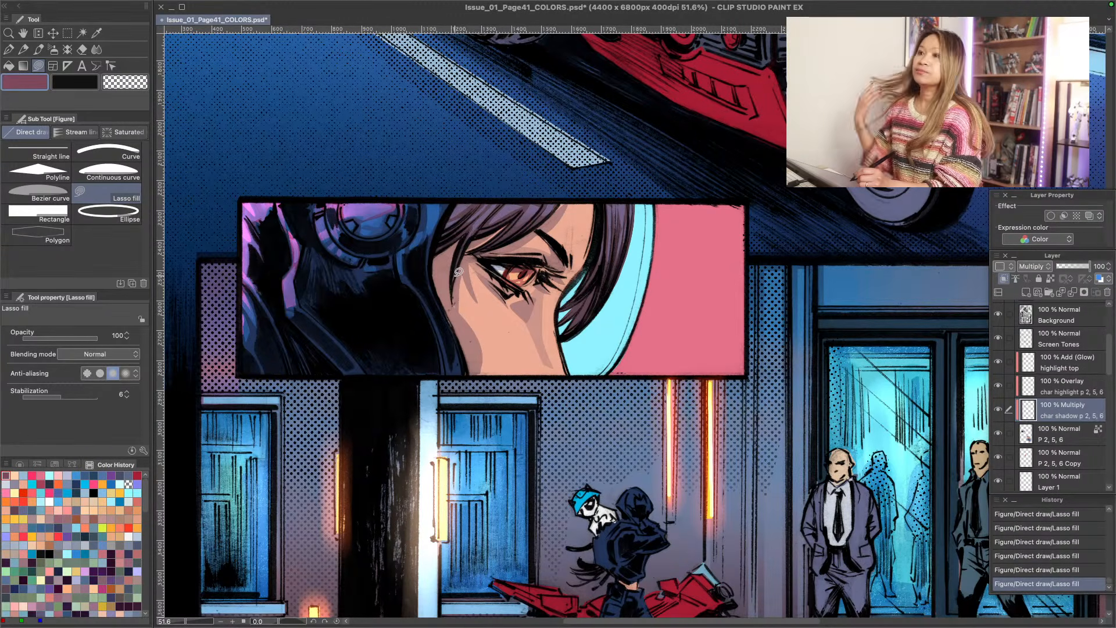
- Trim the eye's Multiply shadow by Lasso-filling with the transparent color
left_click(308, 273, "ctrl")
left_click_drag(307, 276, 310, 275)
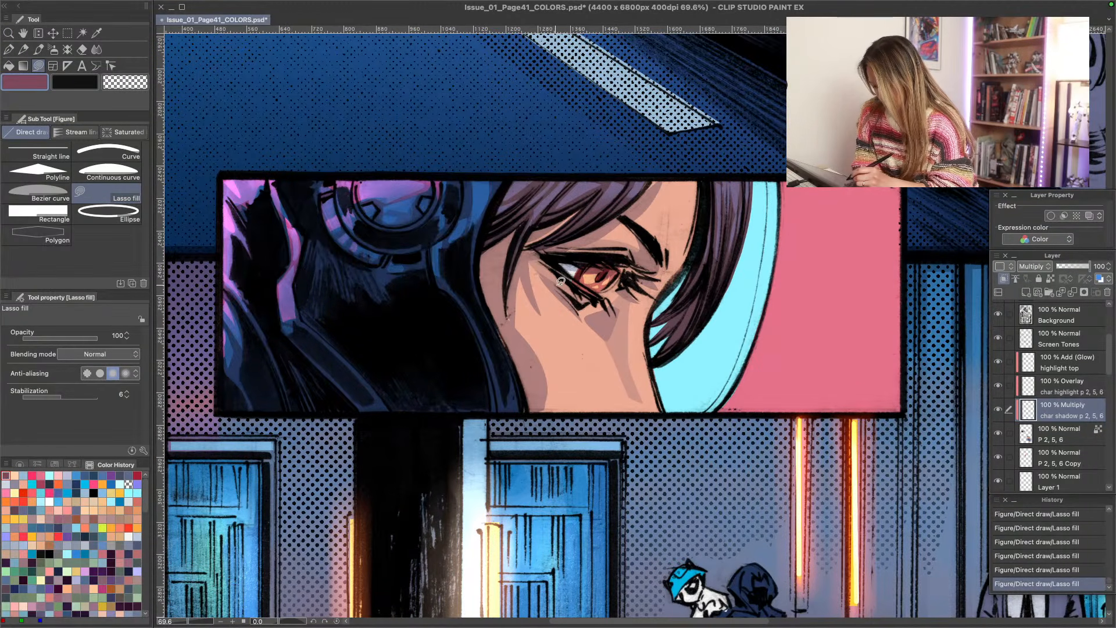
left_click(131, 482)
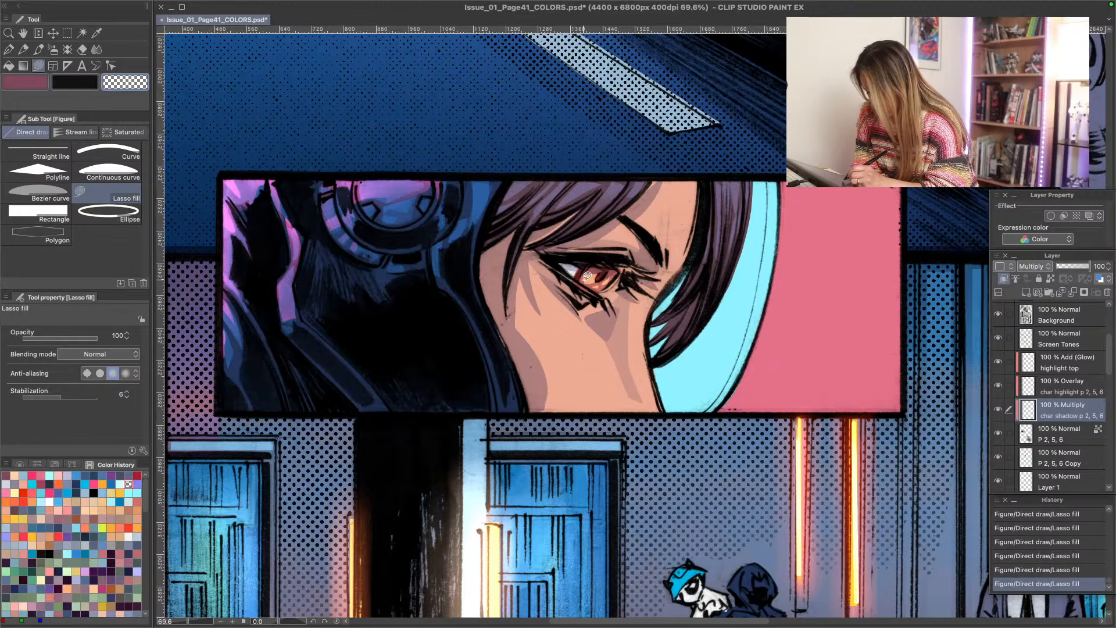
- Lasso-fill muted blue under the upper eyelid on the P 2, 5, 6 base color layer
key("alt+bracketright")
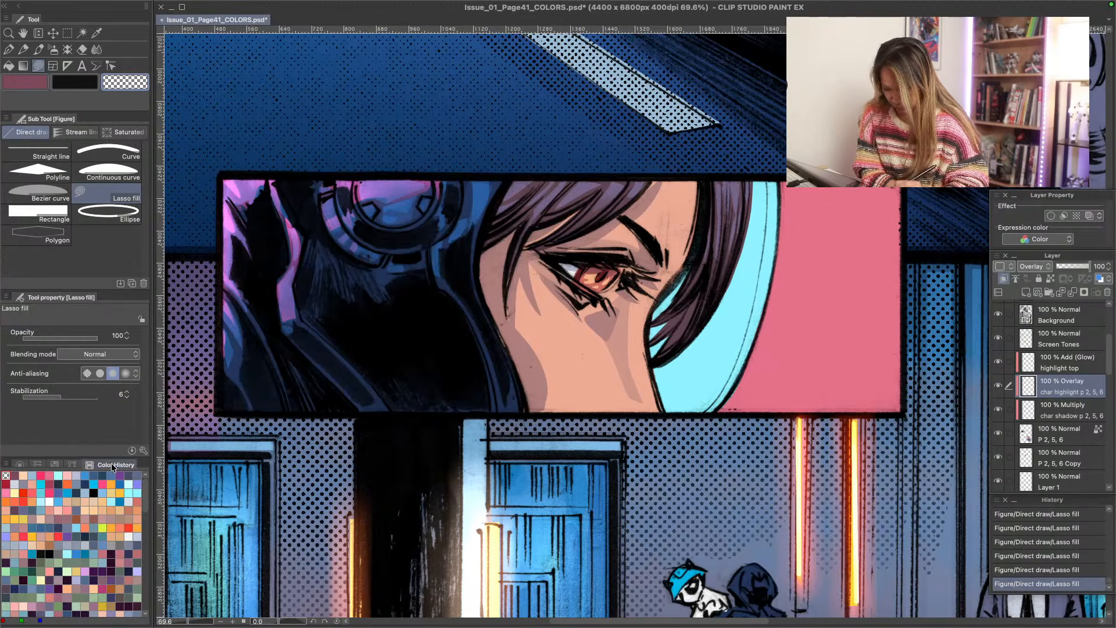
left_click(1048, 414)
left_click(1043, 438)
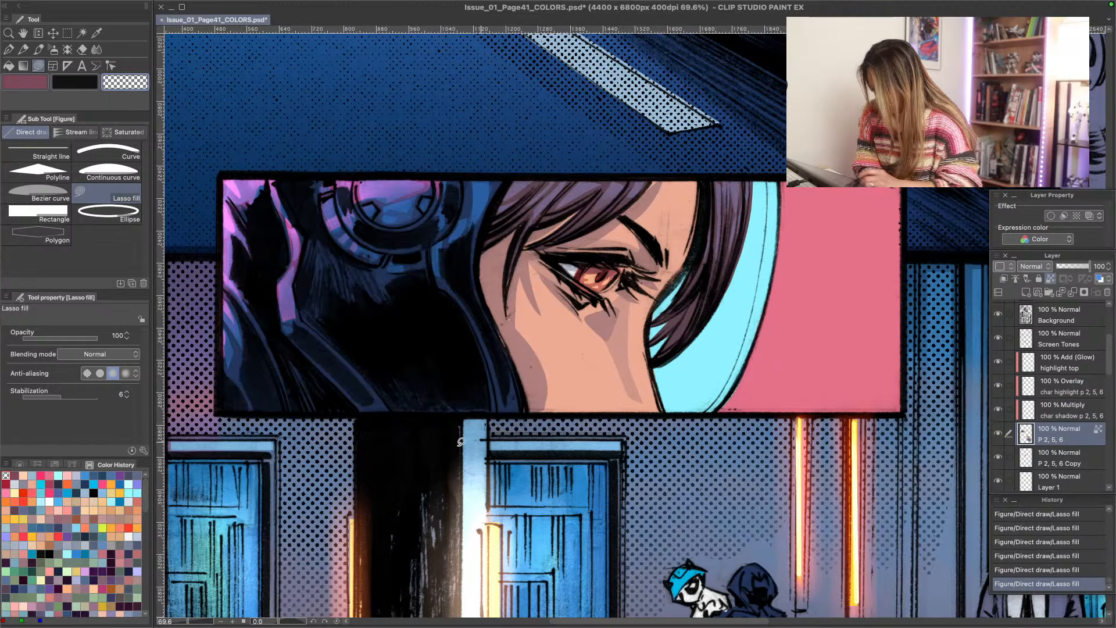
left_click(93, 476)
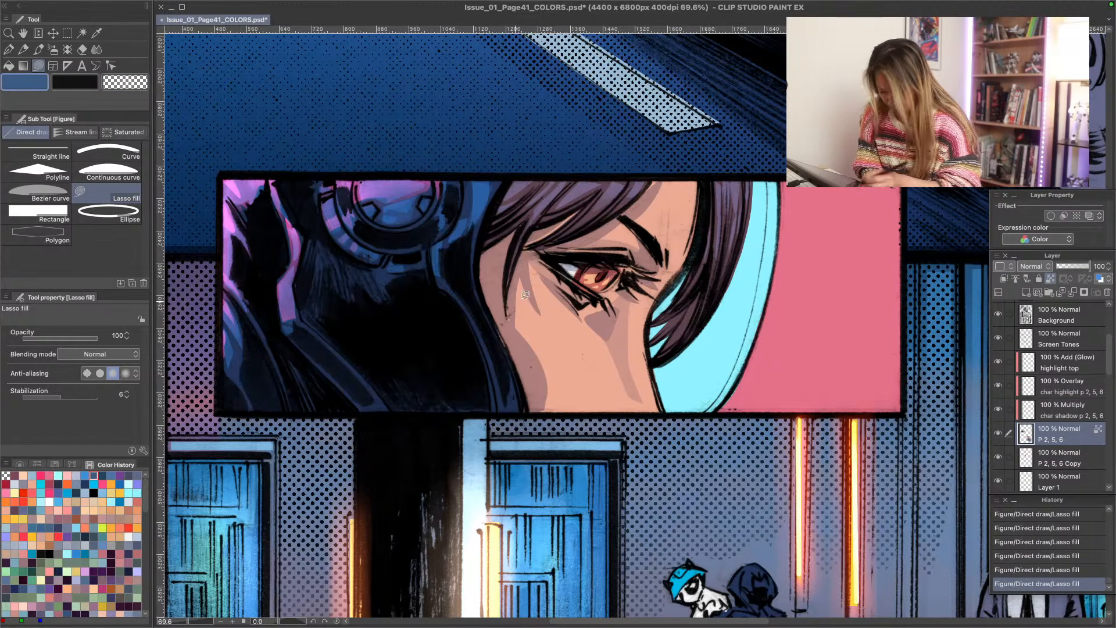
mouse_move(552, 264)
left_mouse_down()
mouse_move(598, 297)
mouse_move(582, 282)
mouse_move(614, 265)
mouse_move(625, 283)
mouse_move(653, 279)
mouse_move(638, 263)
mouse_move(653, 274)
mouse_move(546, 250)
mouse_move(583, 259)
left_mouse_up()
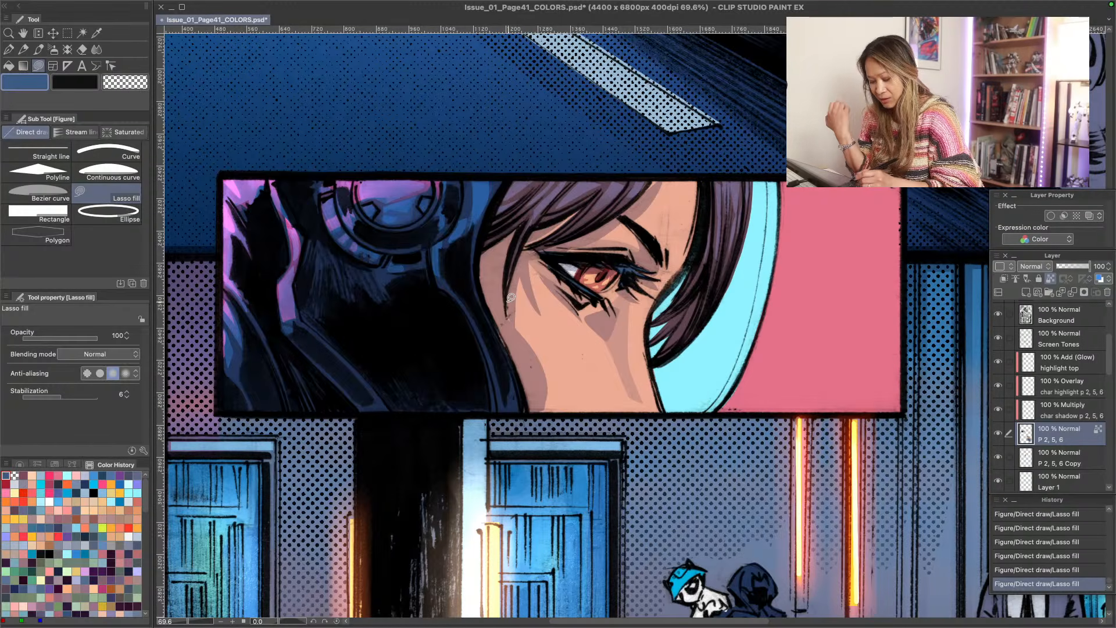
- Compare the face panel with the char shadow Multiply and char highlight Overlay layers hidden and shown
left_click(1031, 414)
left_click(999, 410)
left_click(999, 410)
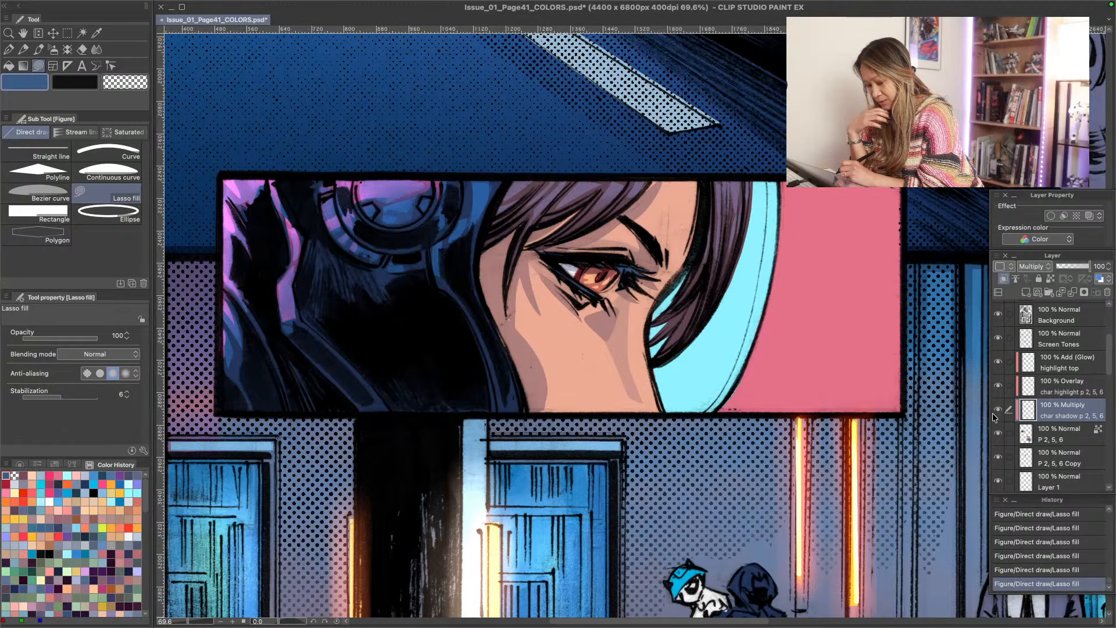
left_click(1000, 395)
left_click(998, 387)
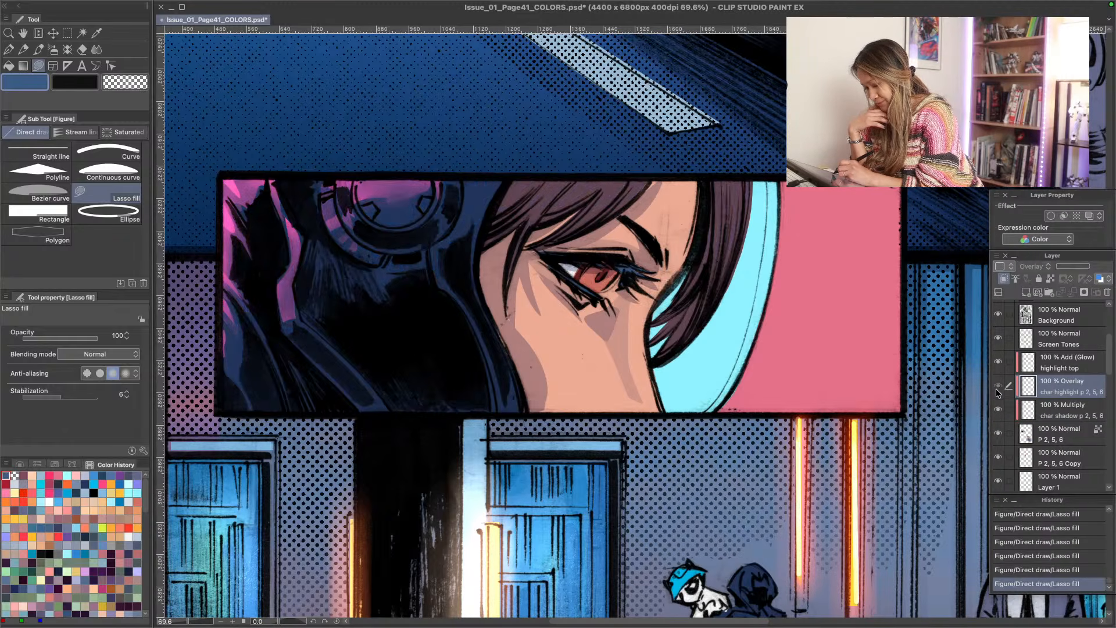
left_click(998, 387)
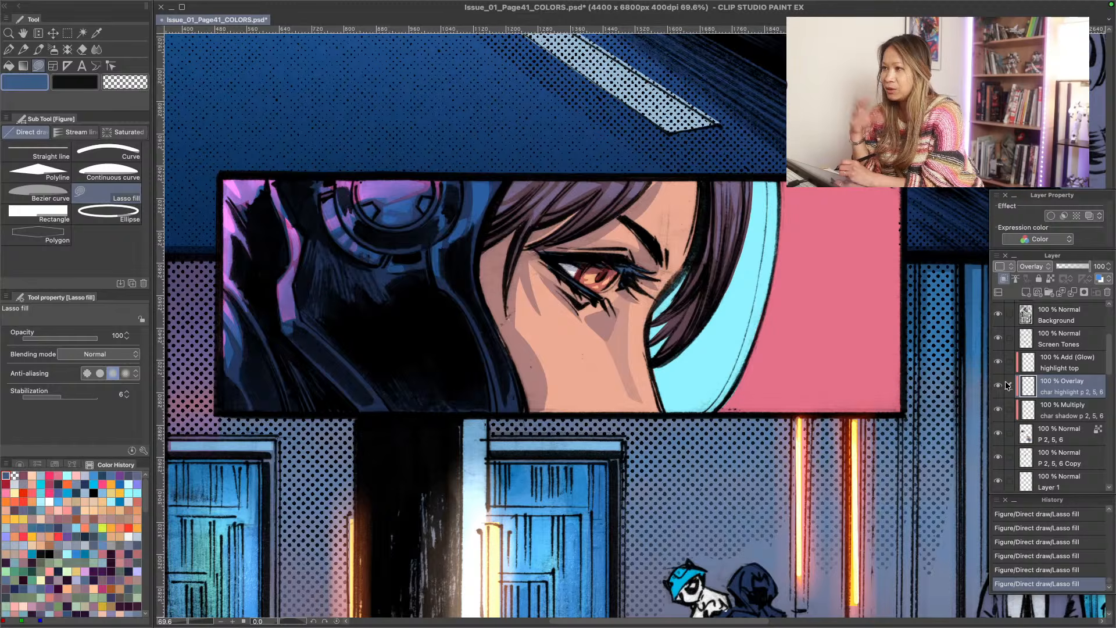
left_click(996, 387)
left_click(998, 388)
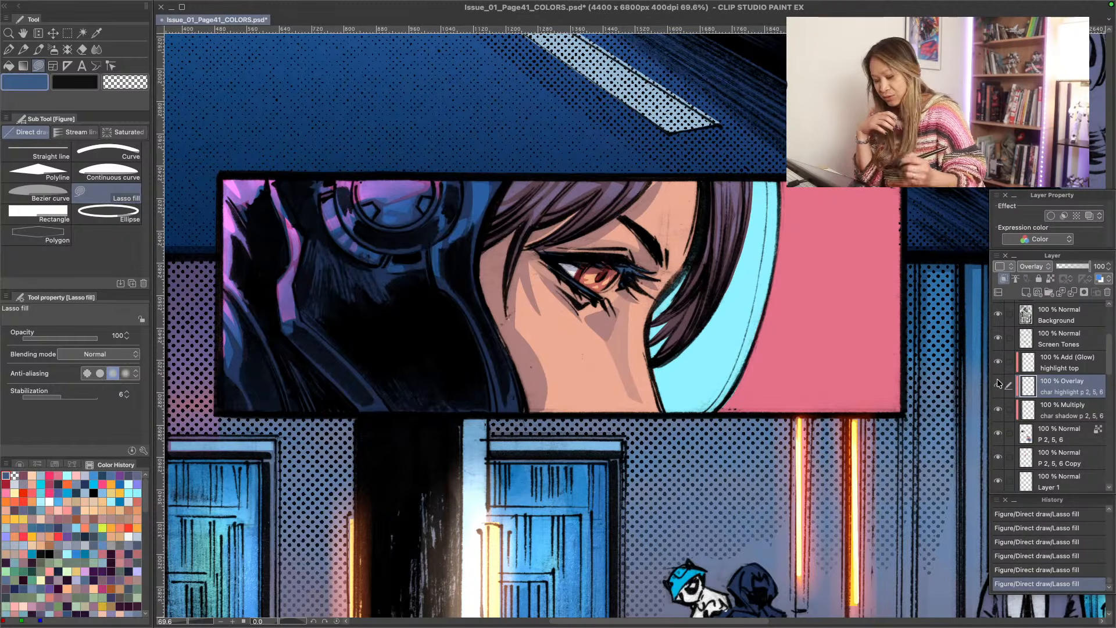
- Blend the light blue hair highlights on the Overlay layer with the Blend 3 brush at size 1.20
key("j")
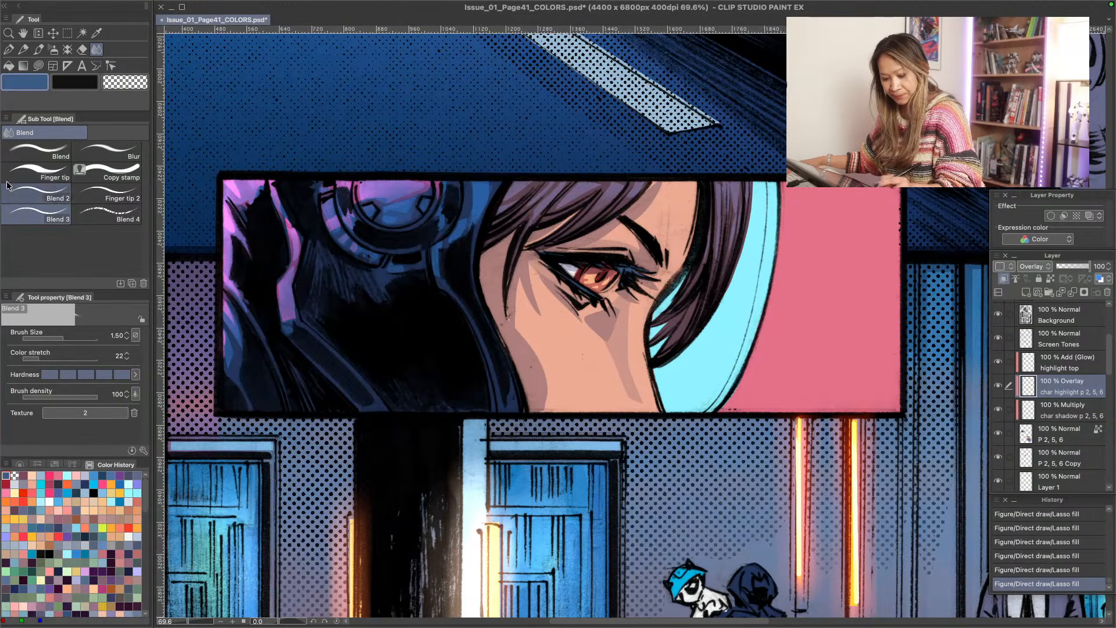
mouse_move(591, 214)
left_mouse_down()
mouse_move(623, 180)
mouse_move(601, 182)
left_mouse_up()
key("bracketright")
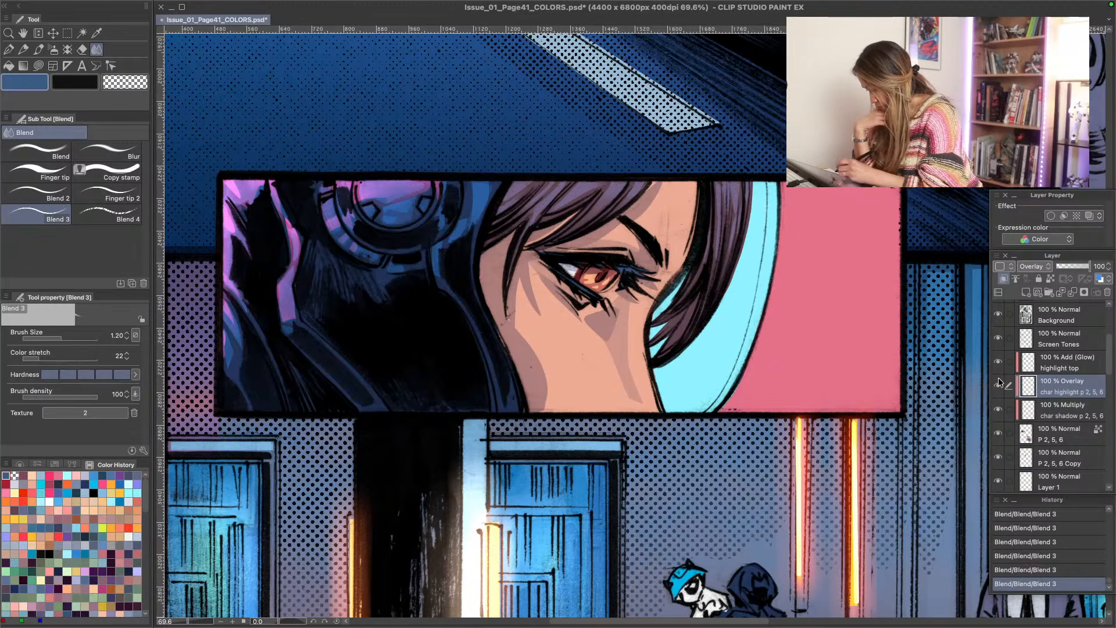
- Paint a dark rose G-pen stroke at size 2.00 along the iris's lower edge on the P 2, 5, 6 layer
left_click(1052, 434)
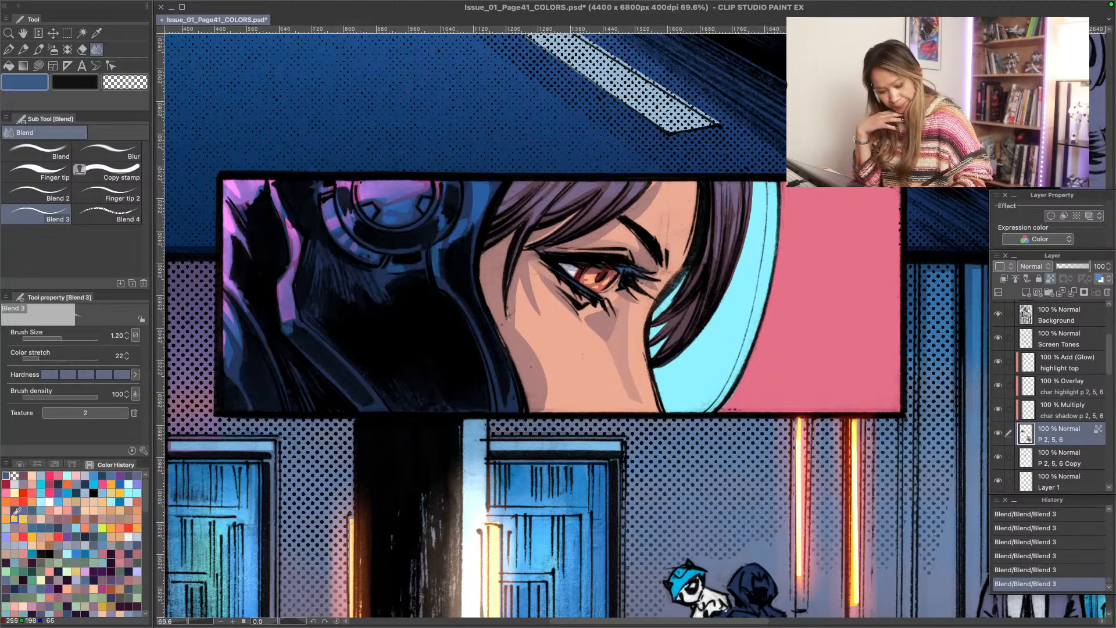
left_click(24, 476)
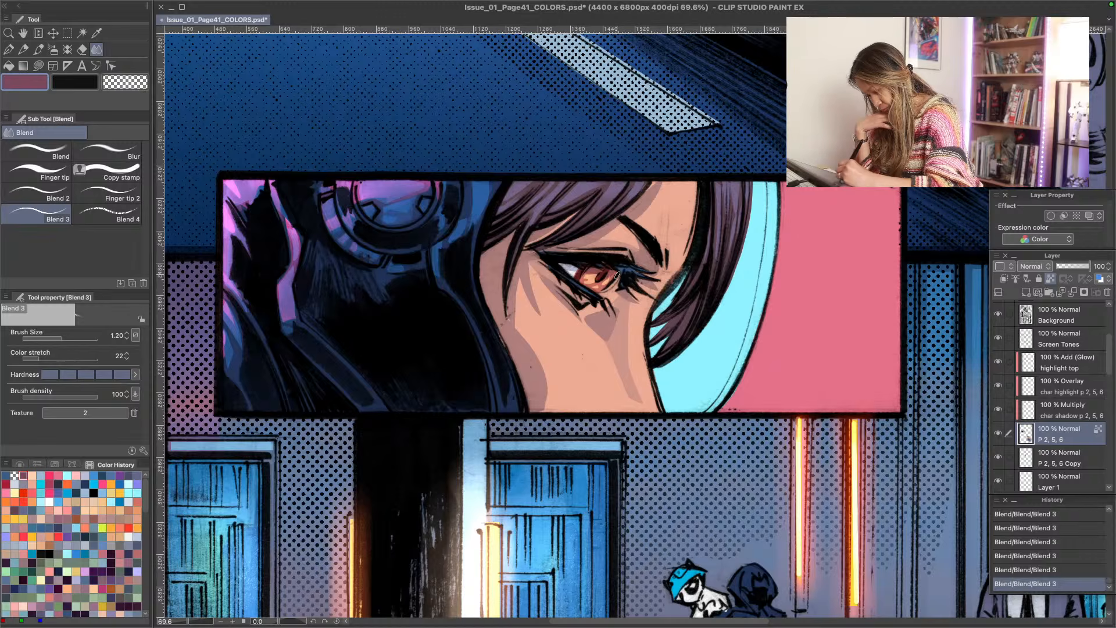
mouse_move(618, 275)
left_mouse_down()
mouse_move(602, 295)
mouse_move(611, 282)
left_mouse_up()
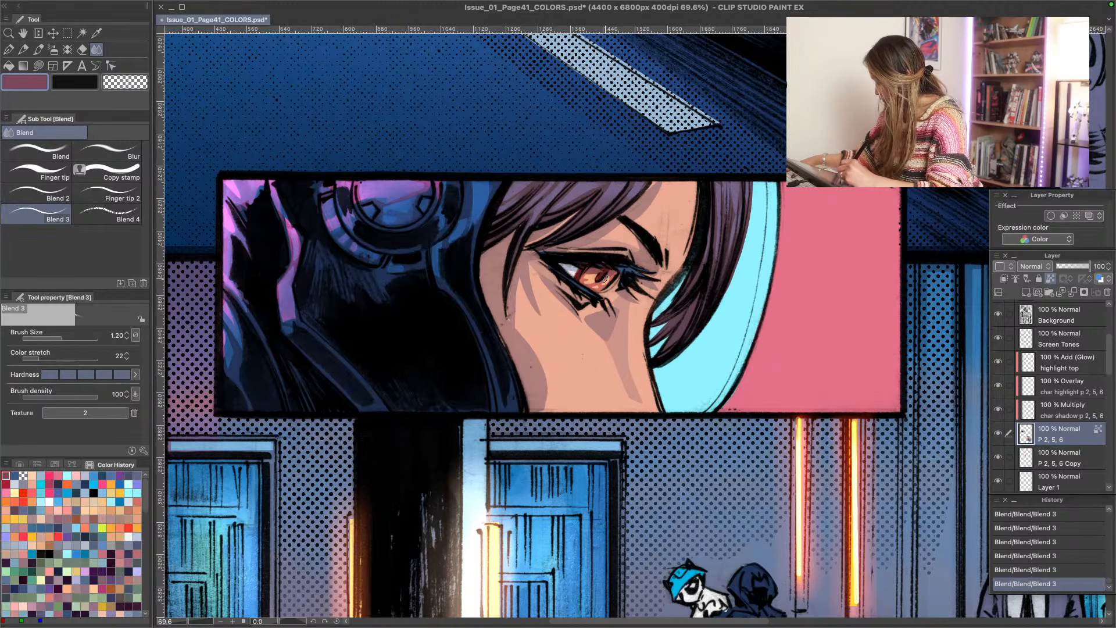
key("p")
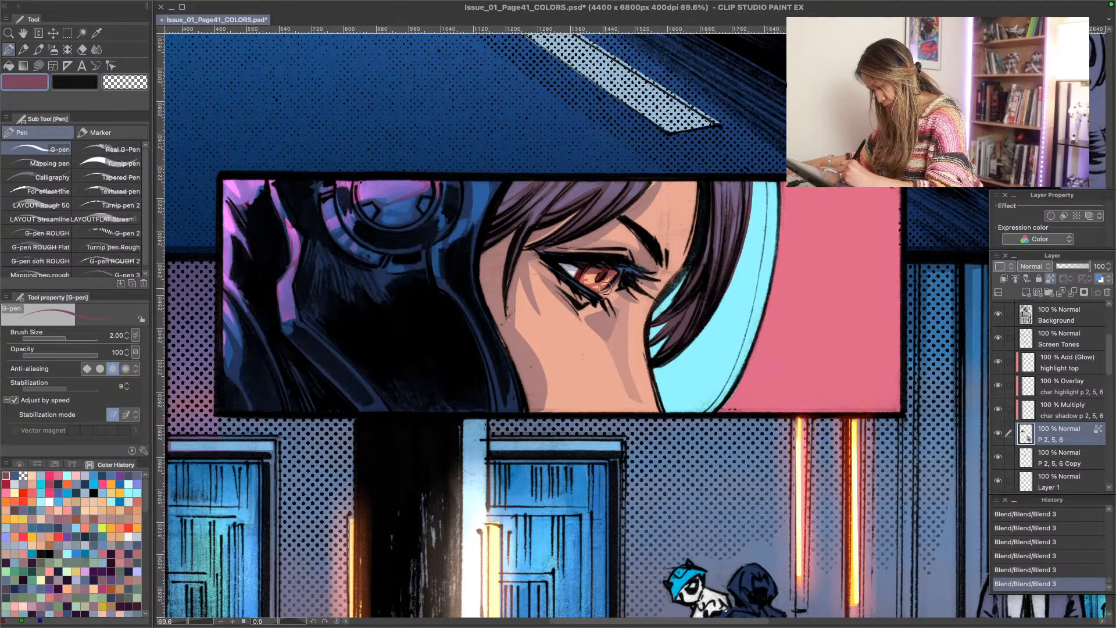
left_click_drag(606, 287, 596, 295)
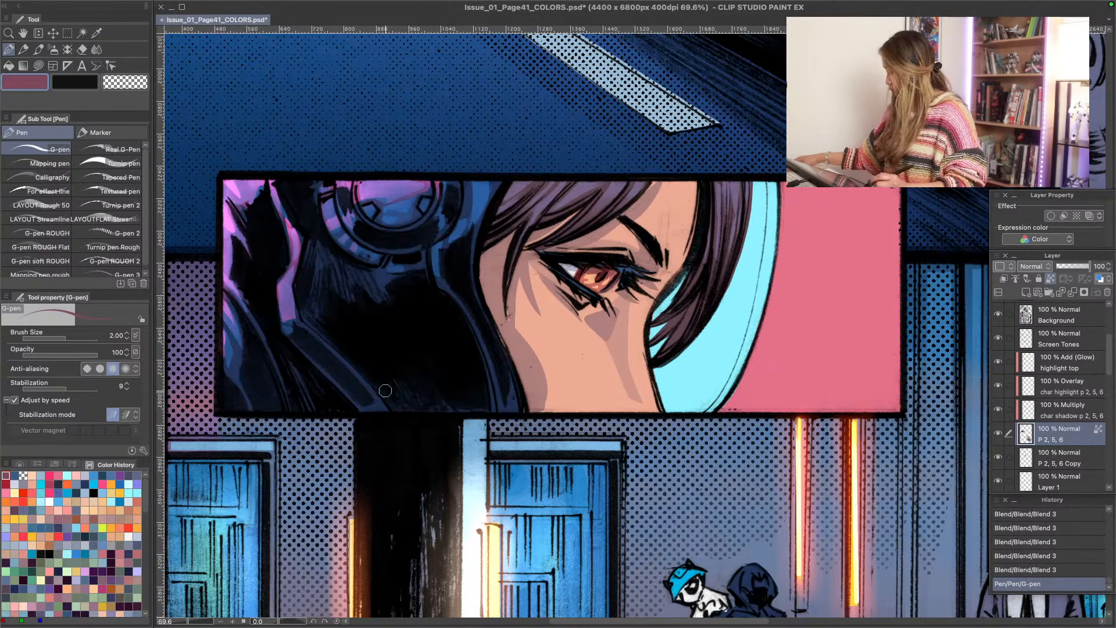
- Compare the face panel with the char highlight Overlay and highlight top Add (Glow) layers hidden and shown
key("ctrl+space")
left_click_drag(314, 394, 437, 314)
key("ctrl+space")
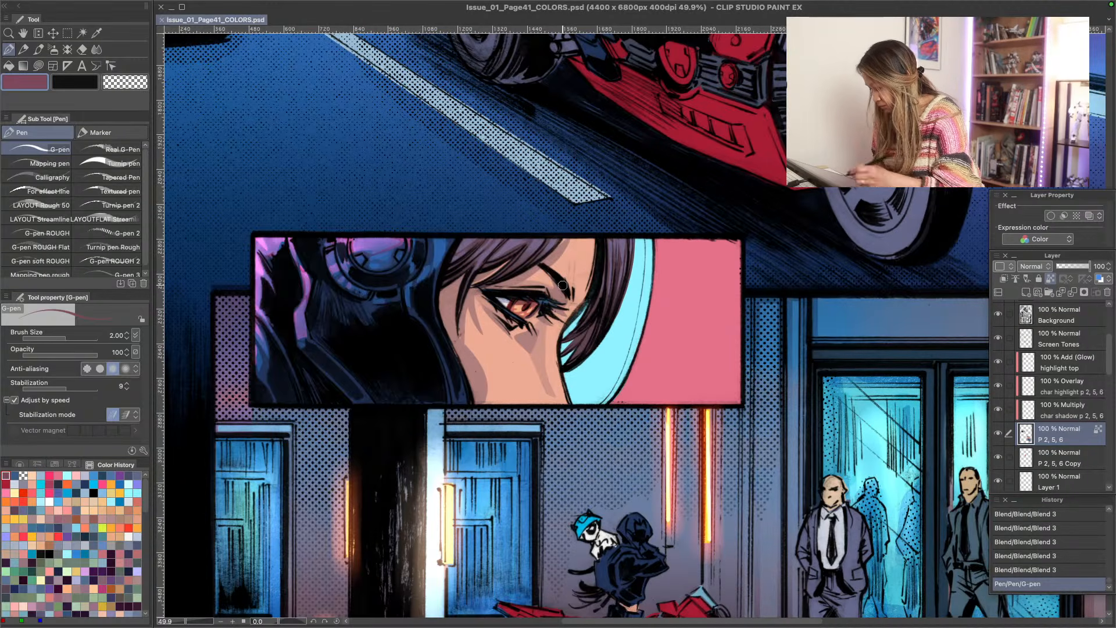
left_click(999, 388)
left_click(998, 388)
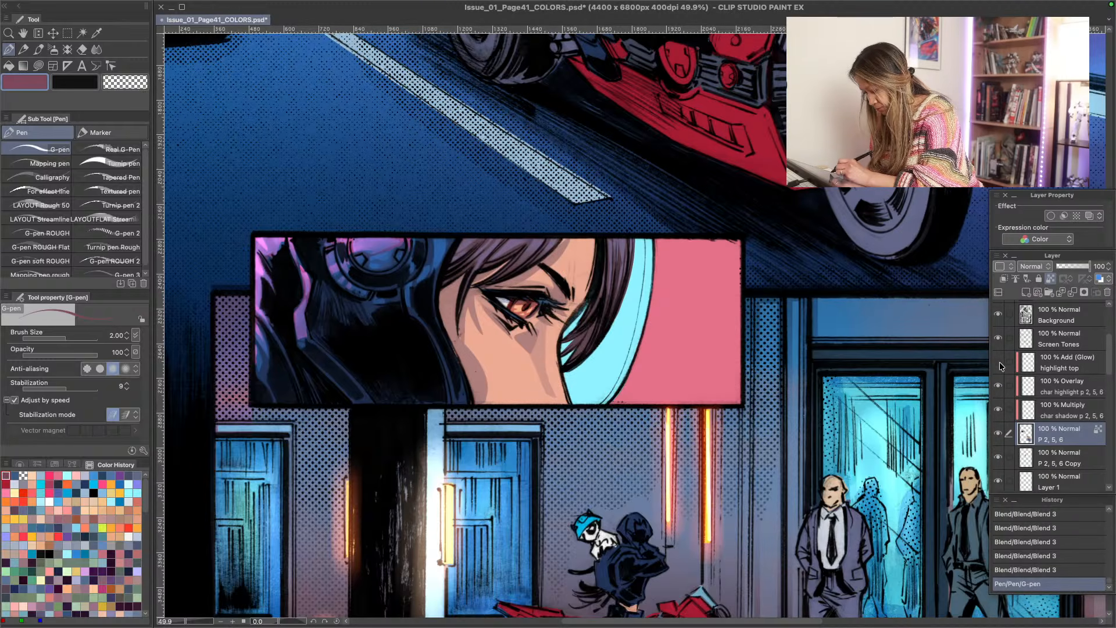
left_click(998, 386)
left_click(998, 386)
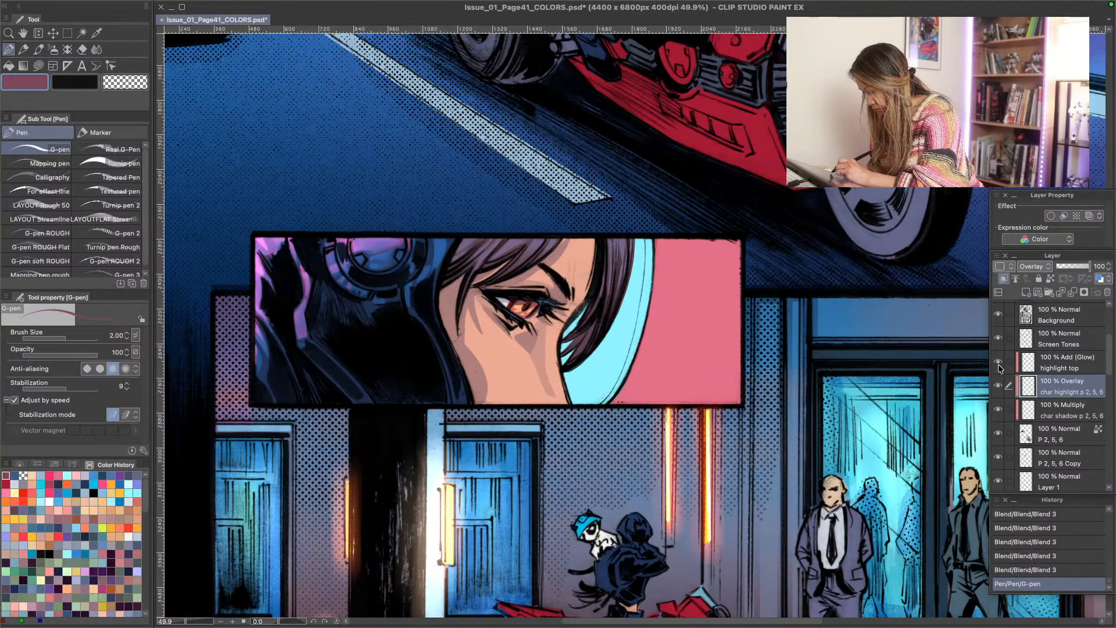
left_click(998, 362)
left_click(998, 363)
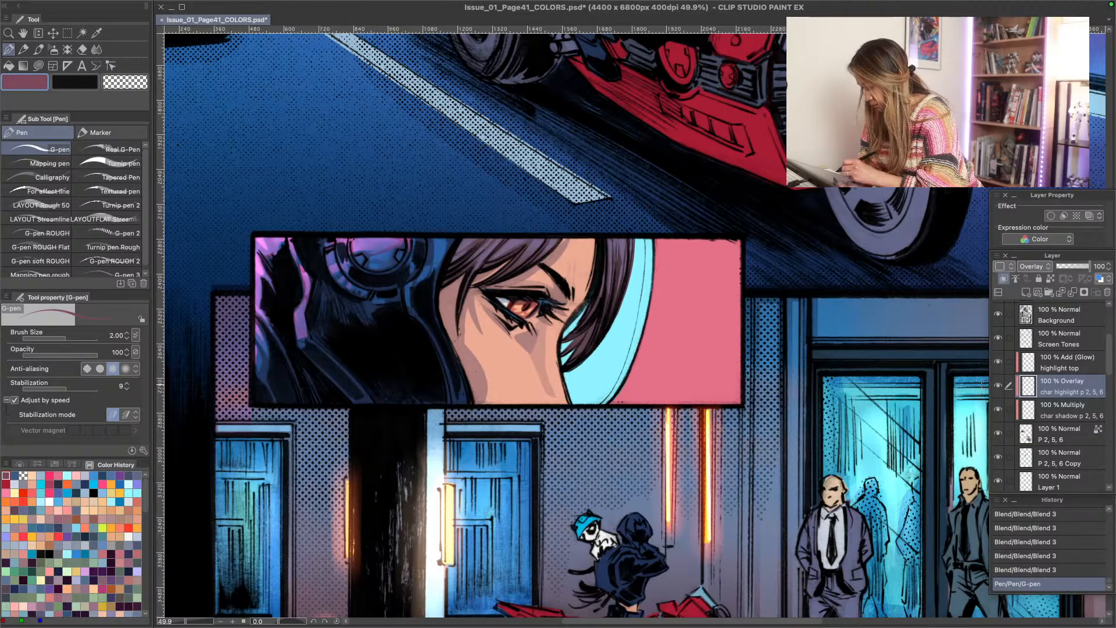
left_click(998, 363)
left_click(998, 363)
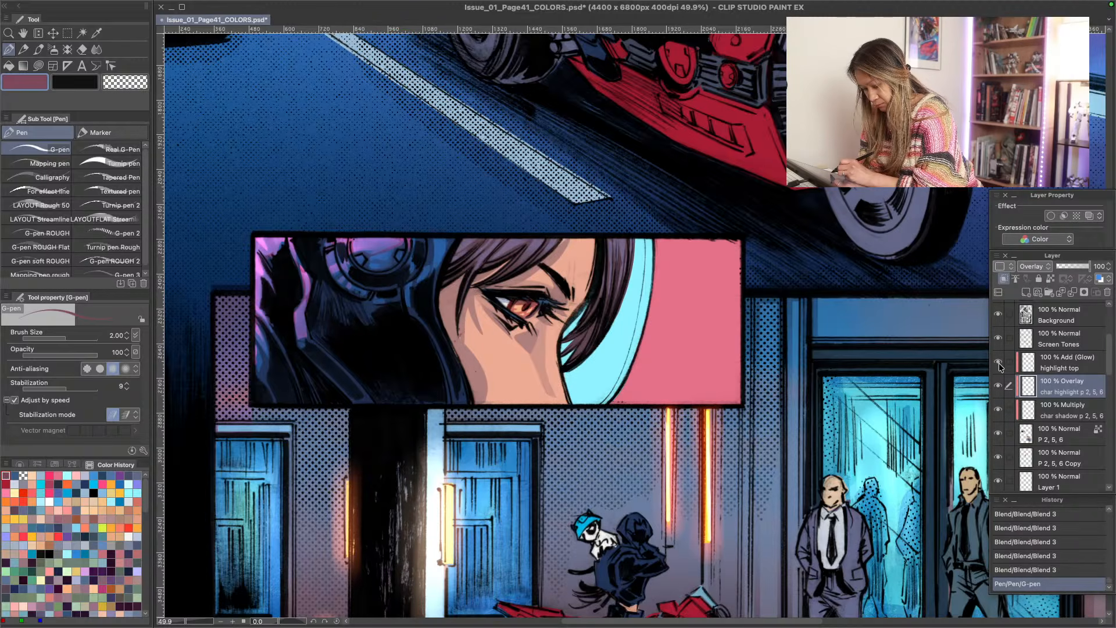
- Add a new raster layer above the Background layer and name it helmet top
left_click(1054, 317)
scroll(1109, 349, "up", 2)
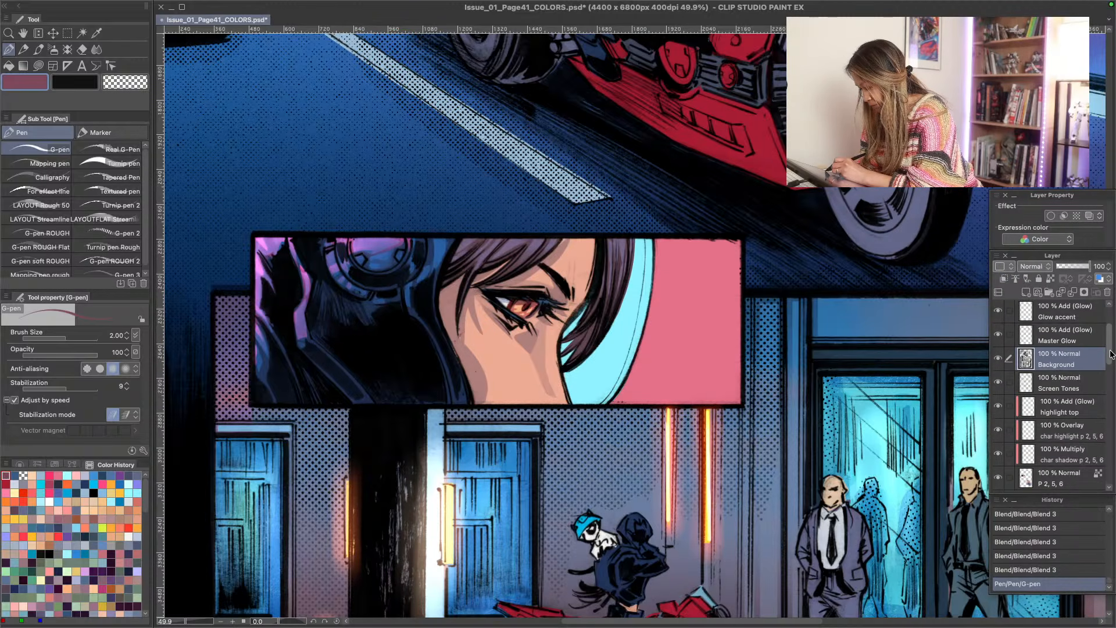
left_click(998, 361)
left_click(998, 360)
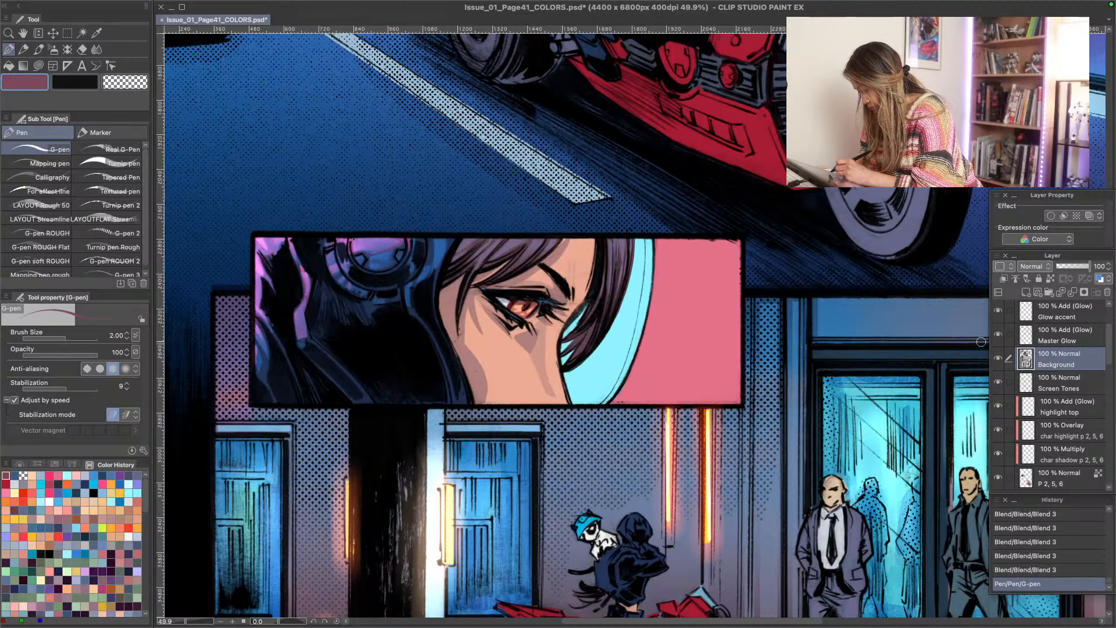
left_click(1027, 292)
double_click(1044, 364)
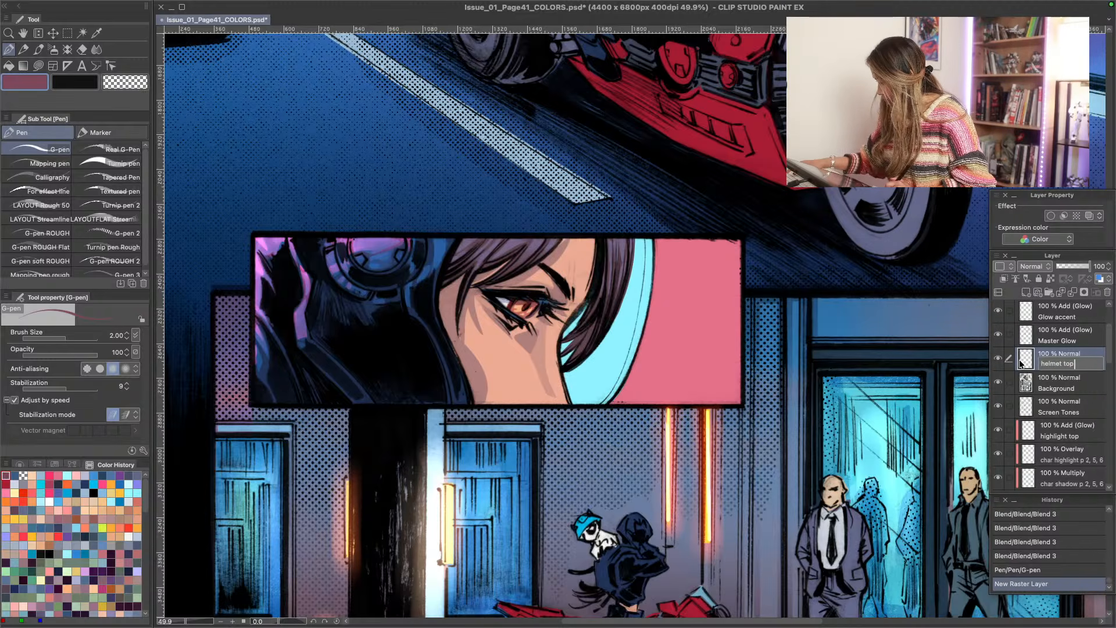
key("Return")
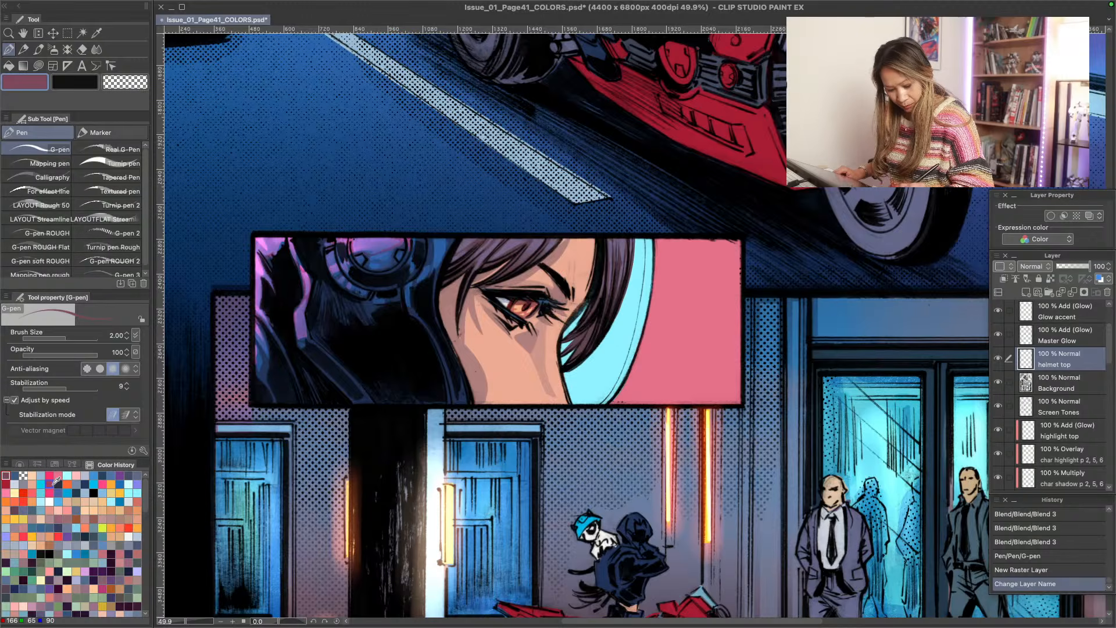
- Lasso-fill the helmet's visor opening over the face with pale cyan on the helmet top layer
left_click(129, 483)
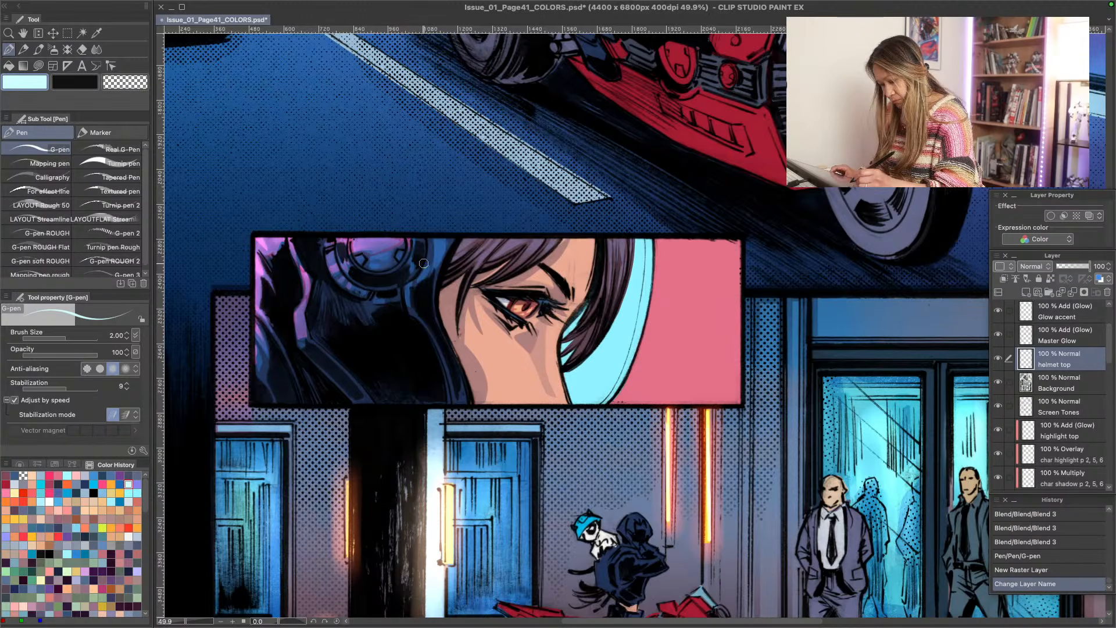
key("u")
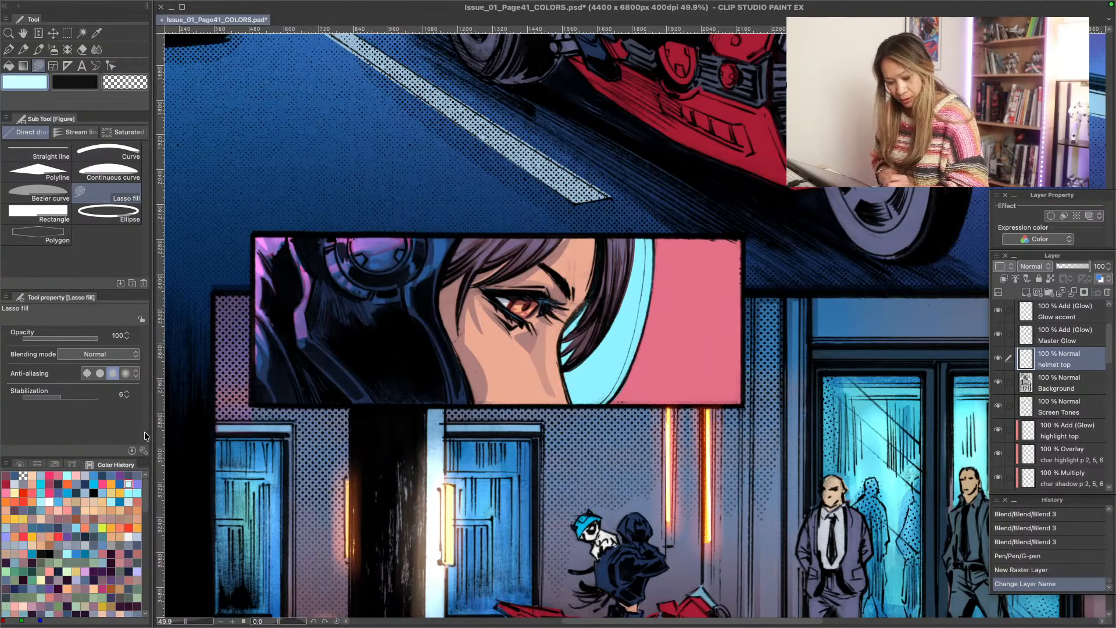
left_click_drag(457, 238, 464, 230)
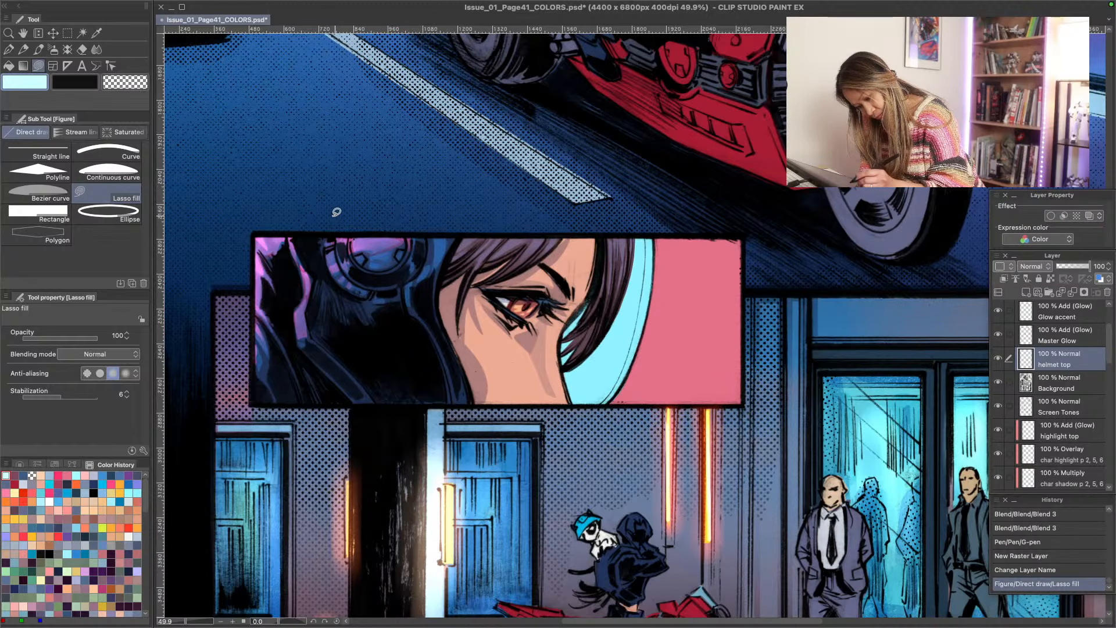
mouse_move(429, 233)
left_mouse_down()
mouse_move(407, 309)
mouse_move(437, 347)
mouse_move(449, 403)
mouse_move(484, 399)
left_mouse_up()
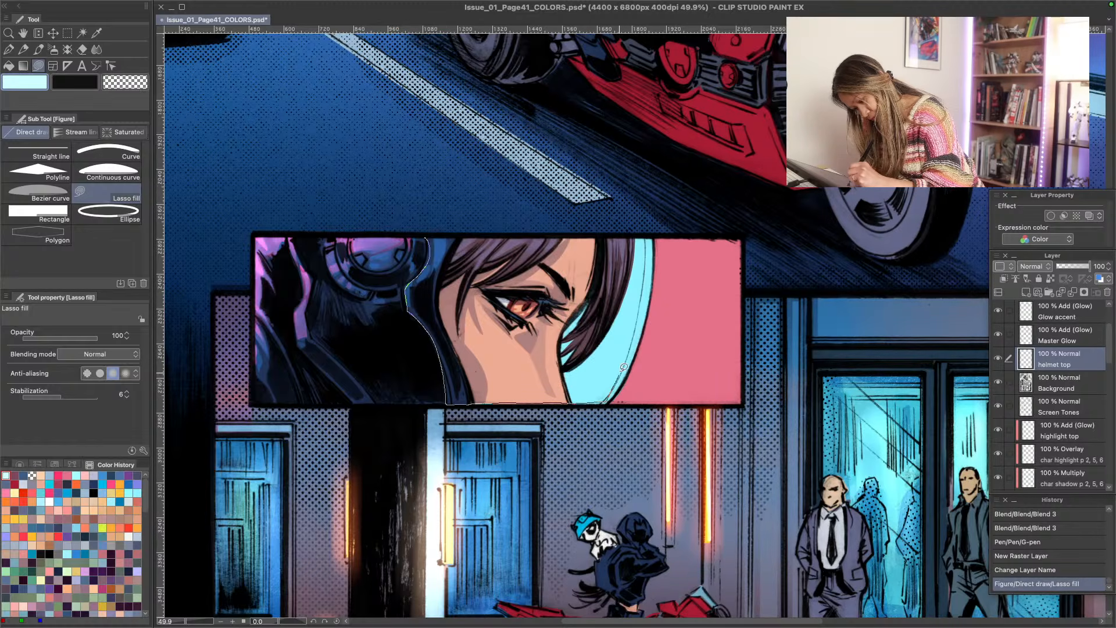
mouse_move(645, 293)
left_mouse_down()
mouse_move(644, 233)
mouse_move(425, 236)
left_mouse_up()
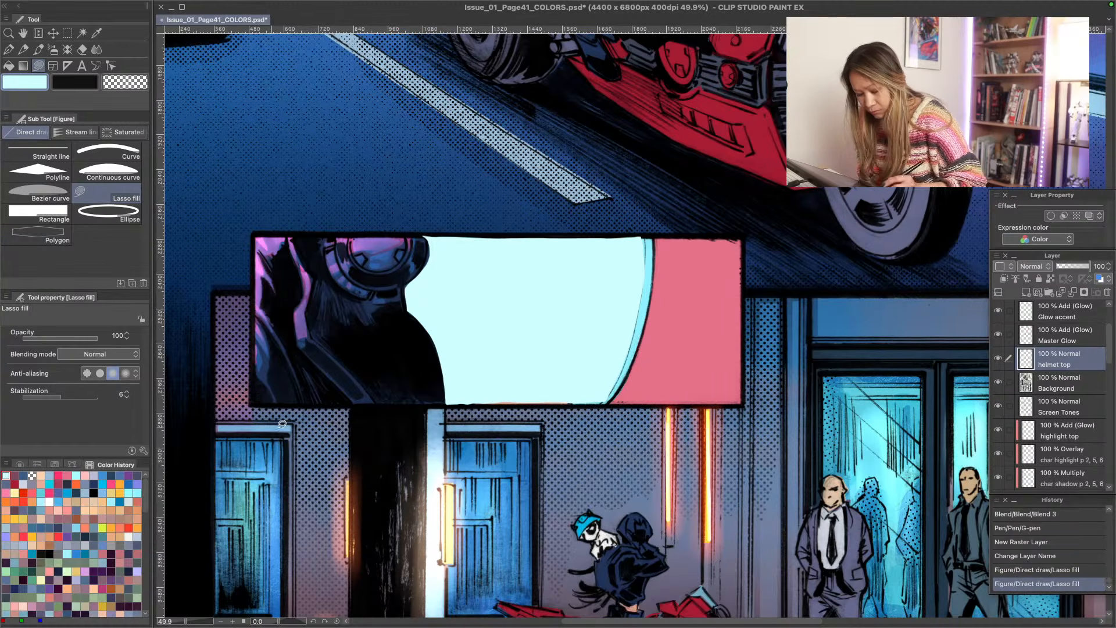
- Try the Color dodge, Overlay and Soft light blending modes on the helmet top layer
left_click(1034, 241)
left_click(1060, 344)
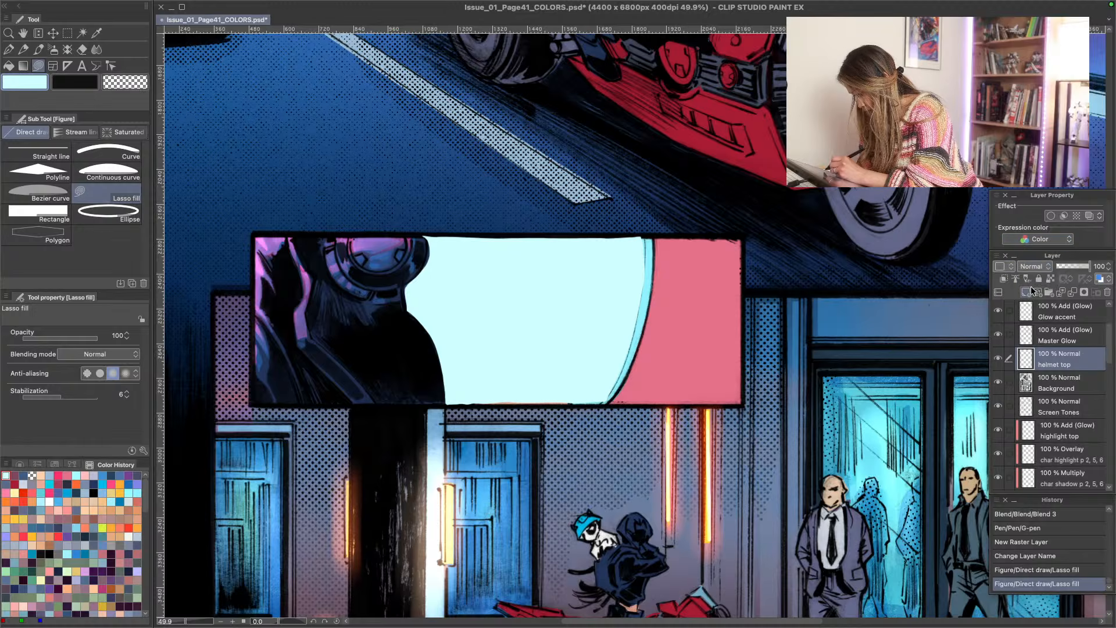
left_click(1034, 266)
left_click(1028, 372)
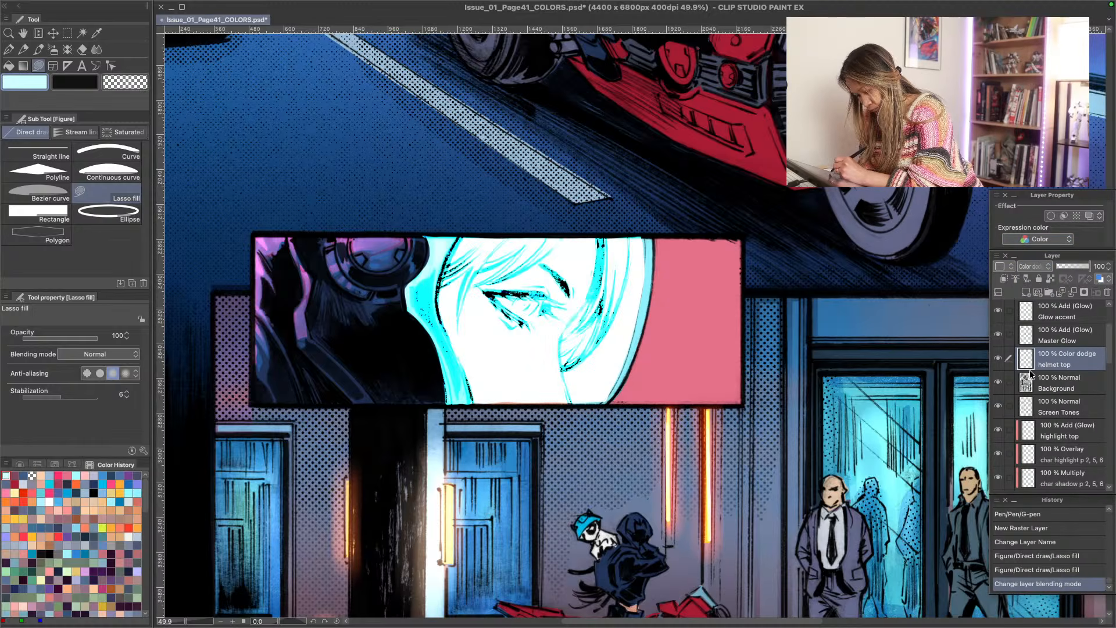
left_click(1034, 266)
left_click(1029, 420)
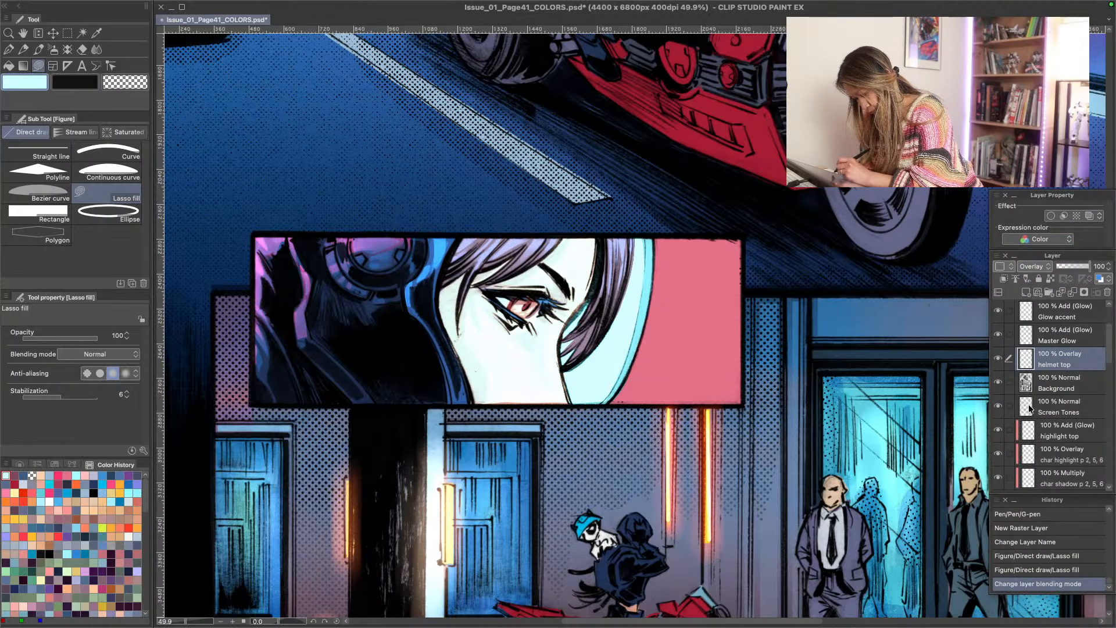
left_click(1034, 266)
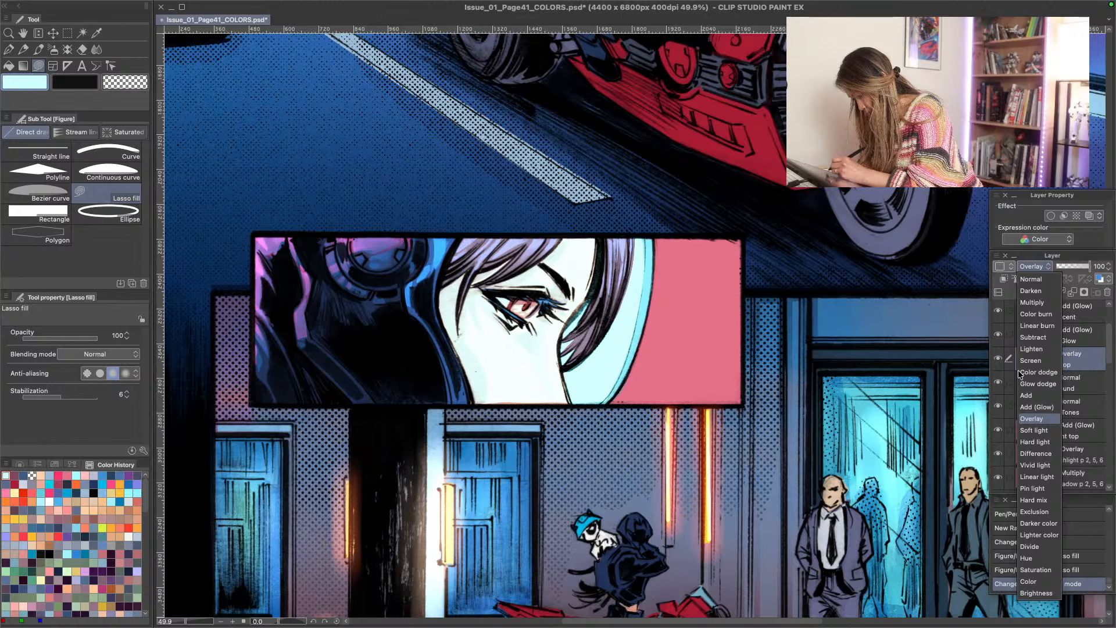
left_click(1027, 430)
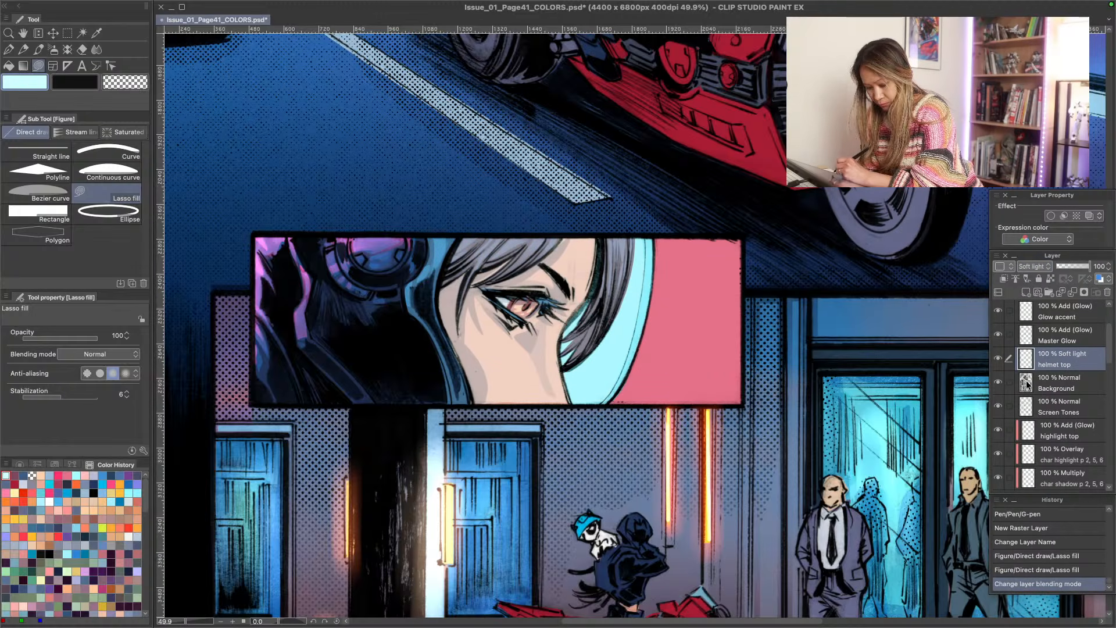
left_click(1026, 242)
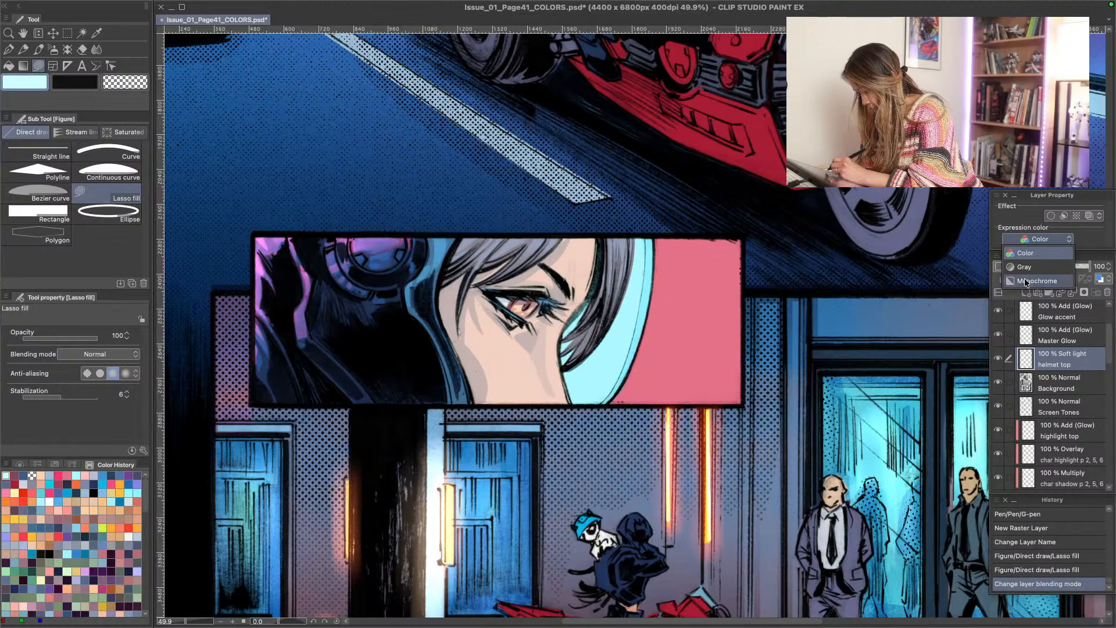
left_click(1047, 298)
left_click(1034, 266)
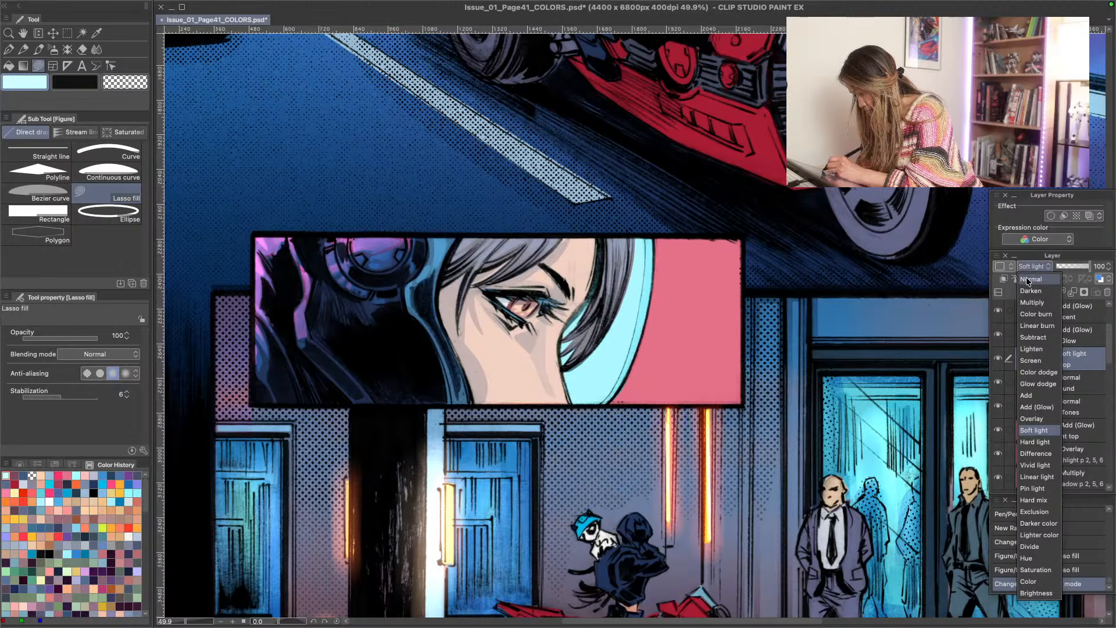
left_click(1028, 273)
- Reduce the helmet top layer's opacity to 43% and add a layer mask to it
left_click_drag(1083, 267, 1070, 270)
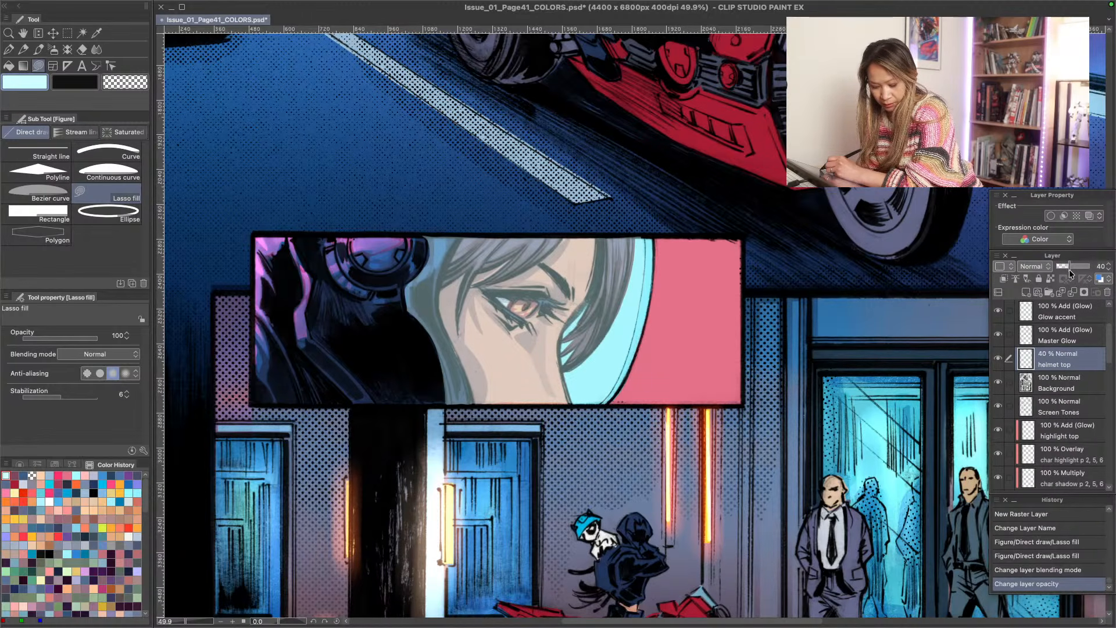
left_click_drag(1071, 271, 1073, 272)
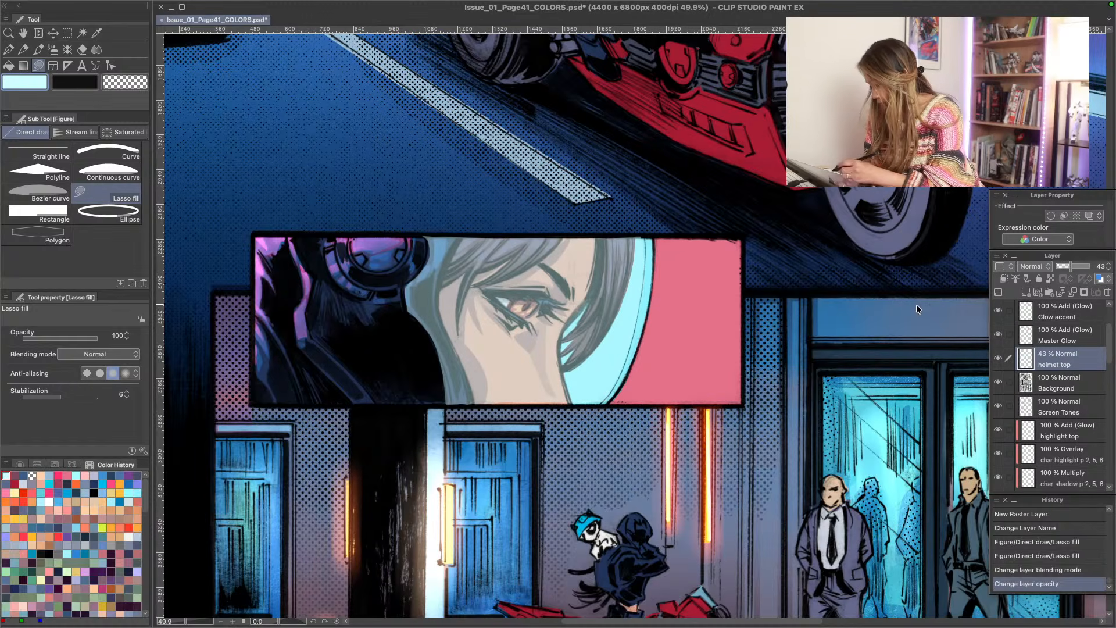
left_click(1084, 292)
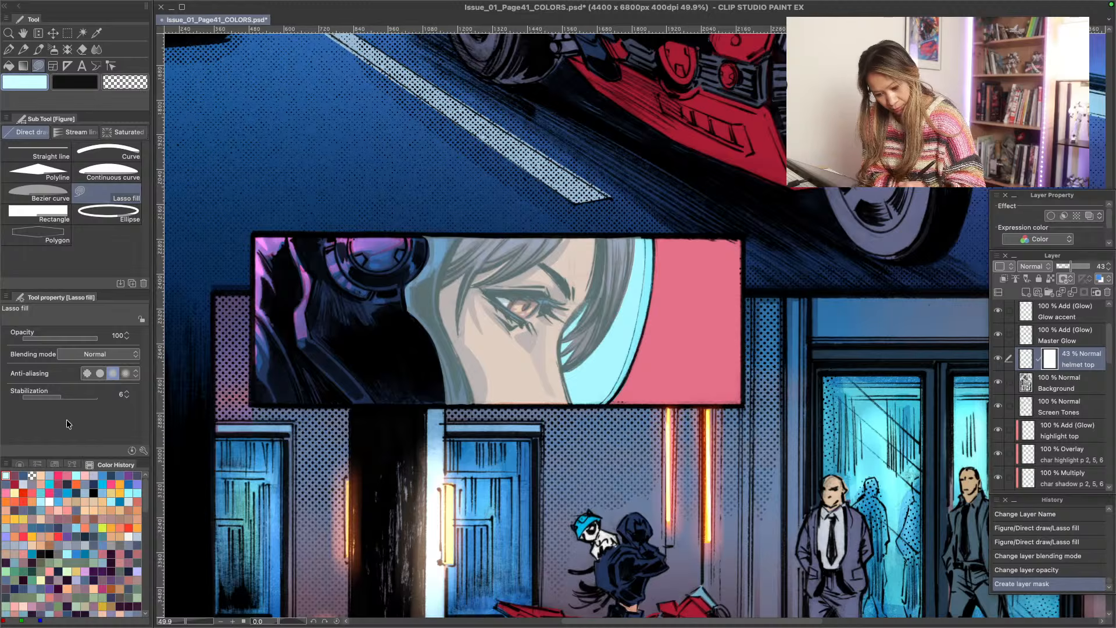
- Try to mask out part of the visor tint with a black lasso fill and a G-pen stroke at size 7.00
left_click(93, 493)
mouse_move(534, 249)
left_mouse_down()
mouse_move(506, 413)
mouse_move(435, 529)
left_mouse_up()
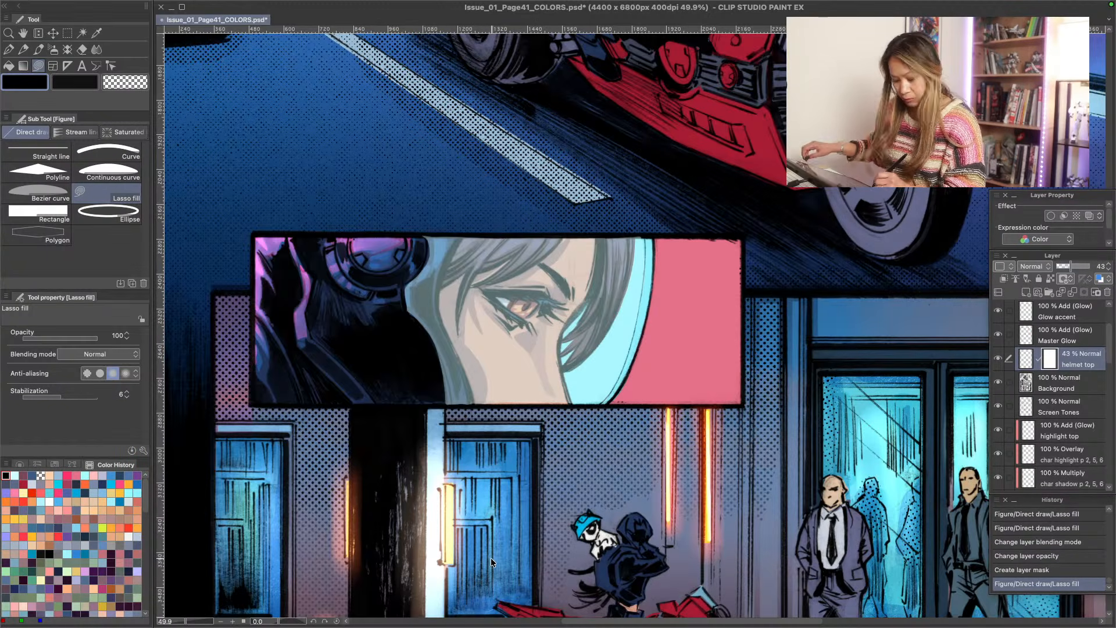
key("p")
key("bracketright")
key("bracketright")
key("bracketright")
key("bracketright")
key("bracketright")
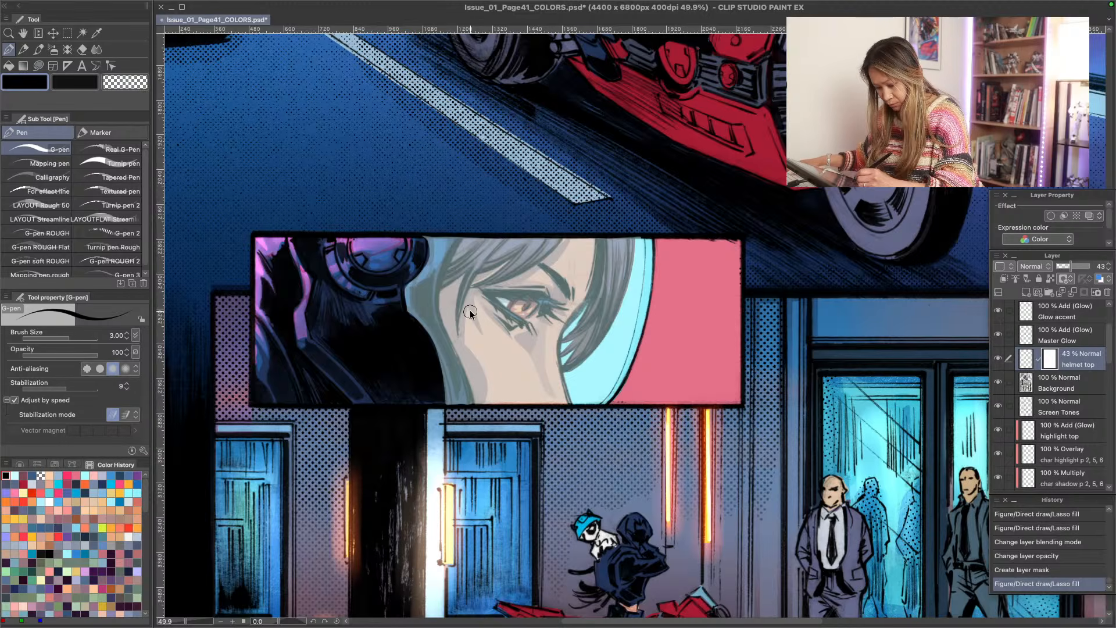
left_click_drag(534, 262, 531, 291)
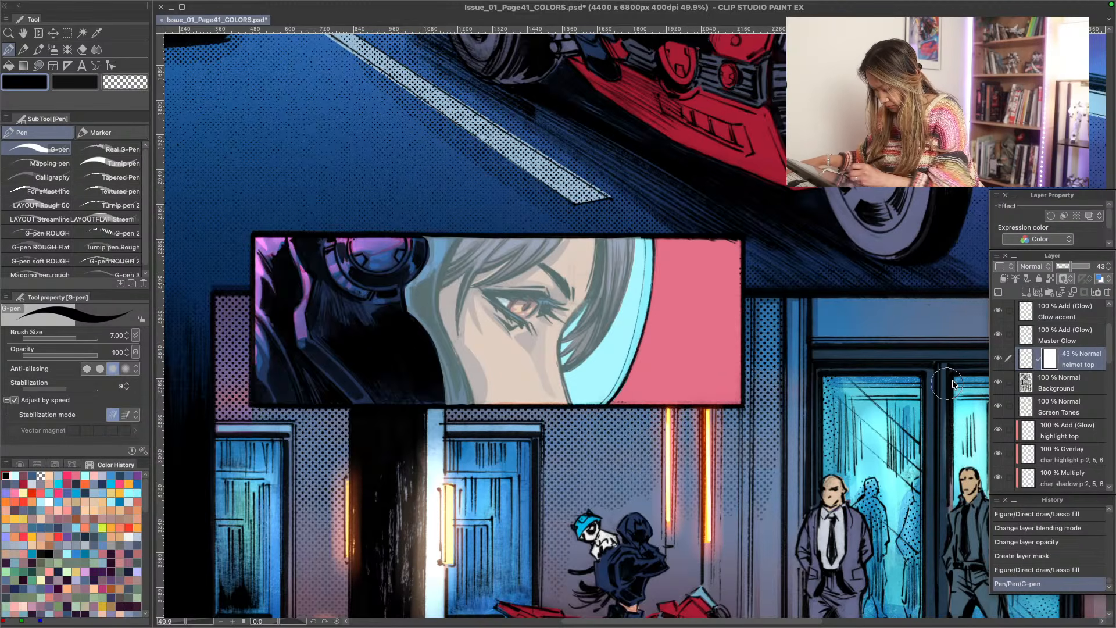
- Try a diagonal G-pen stroke in transparent color at size 8.00 and full opacity across the visor mask
left_click(40, 476)
key("bracketright")
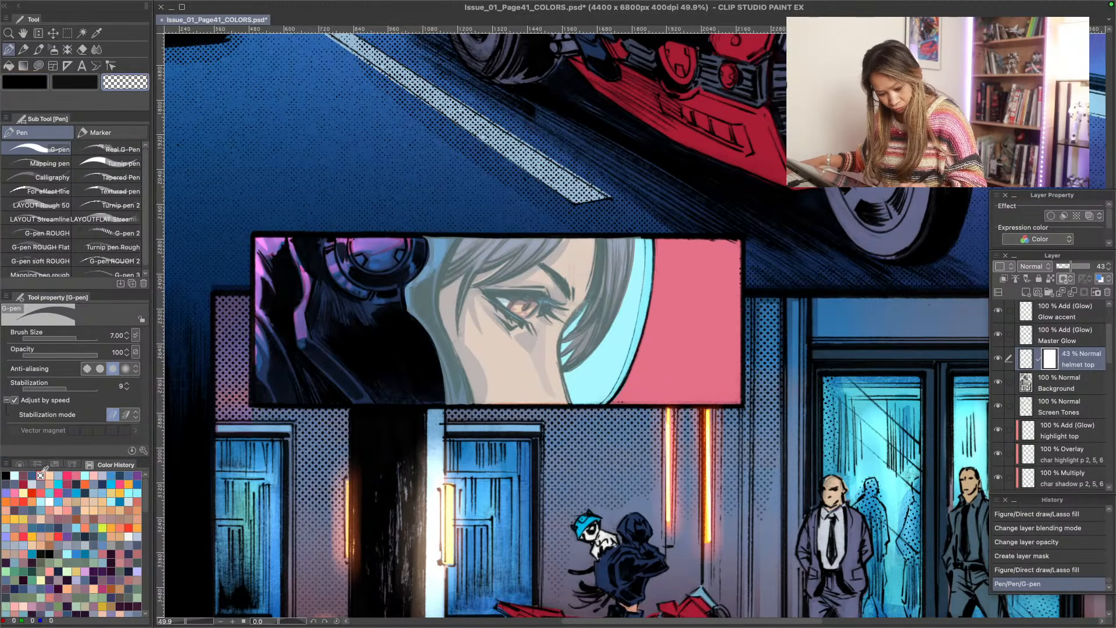
left_click_drag(555, 240, 495, 400)
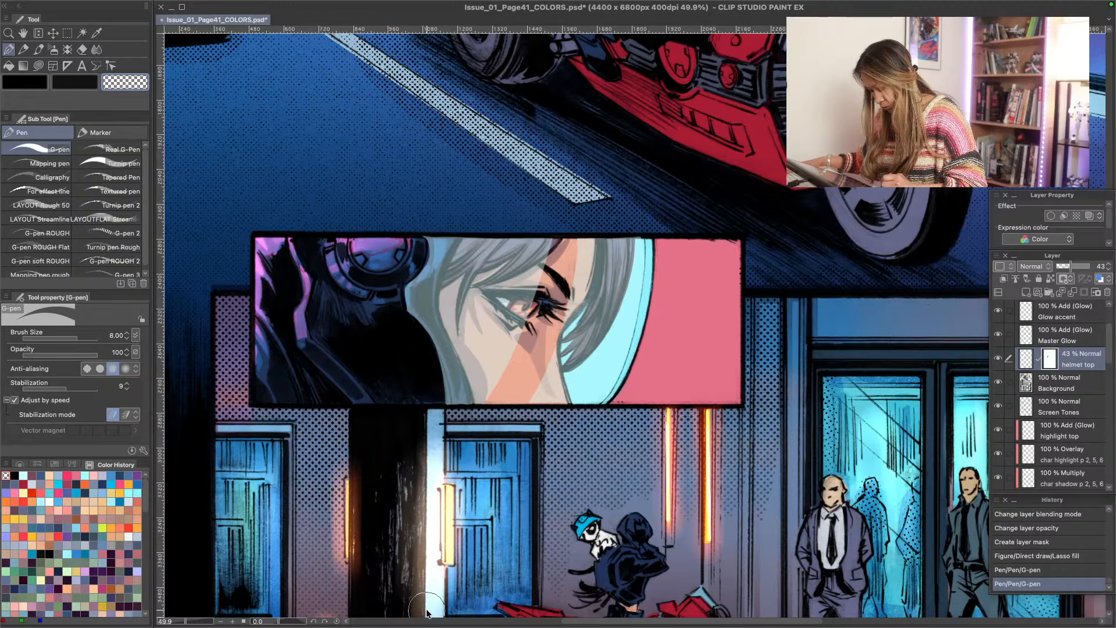
key("ctrl+z")
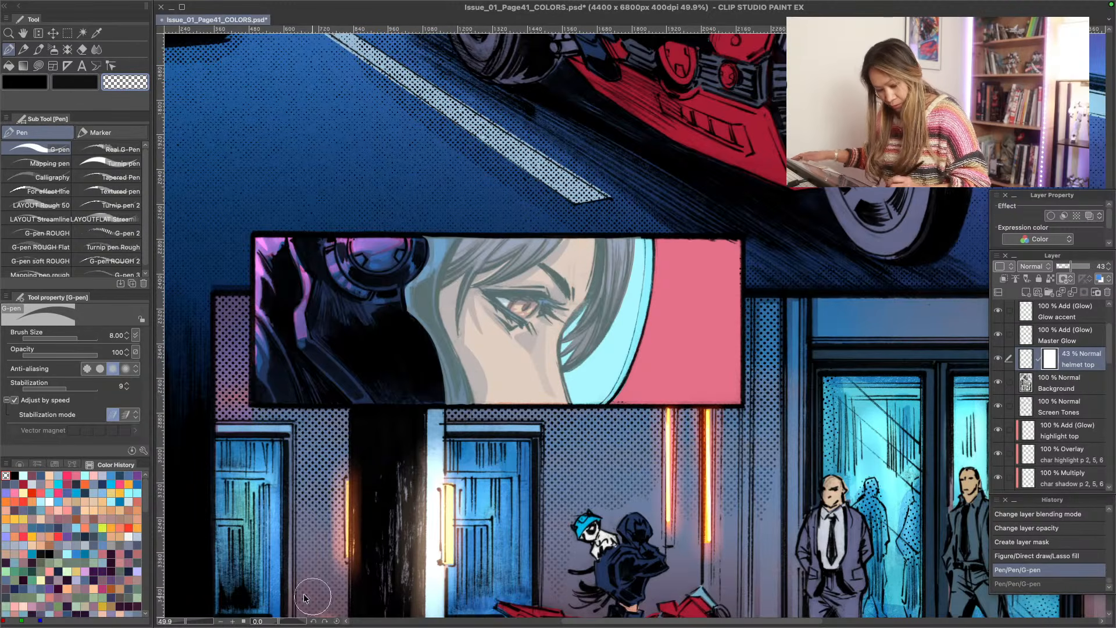
- Mask diagonal reflection streaks across the visor tint with the transparent G-pen at opacity 46, using sizes 8.00 and 12.00
left_click(57, 354)
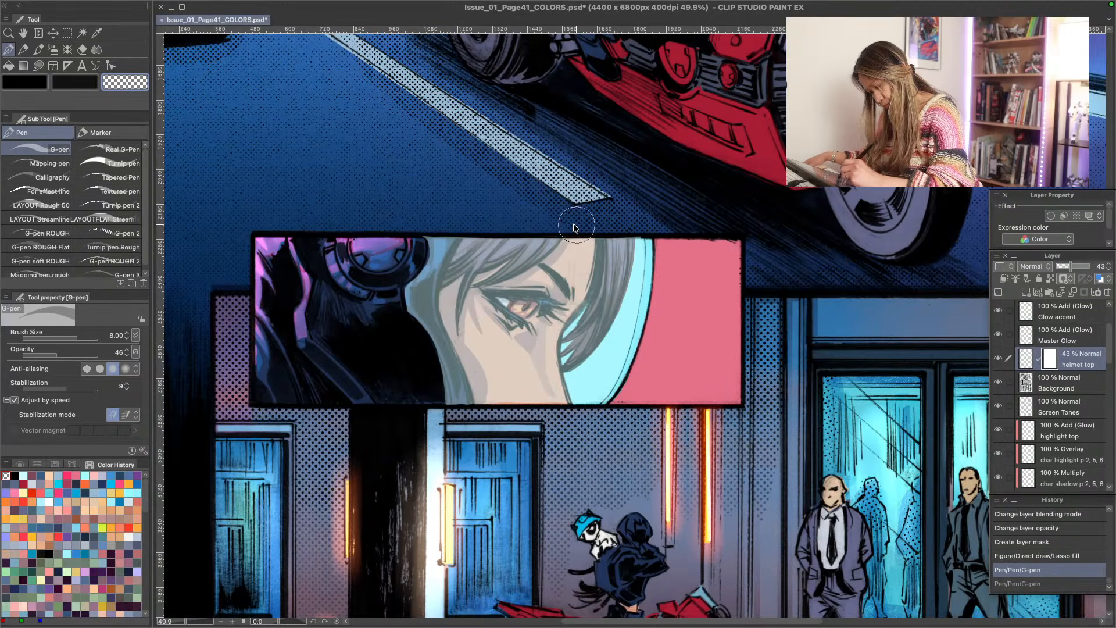
left_click_drag(551, 220, 506, 401)
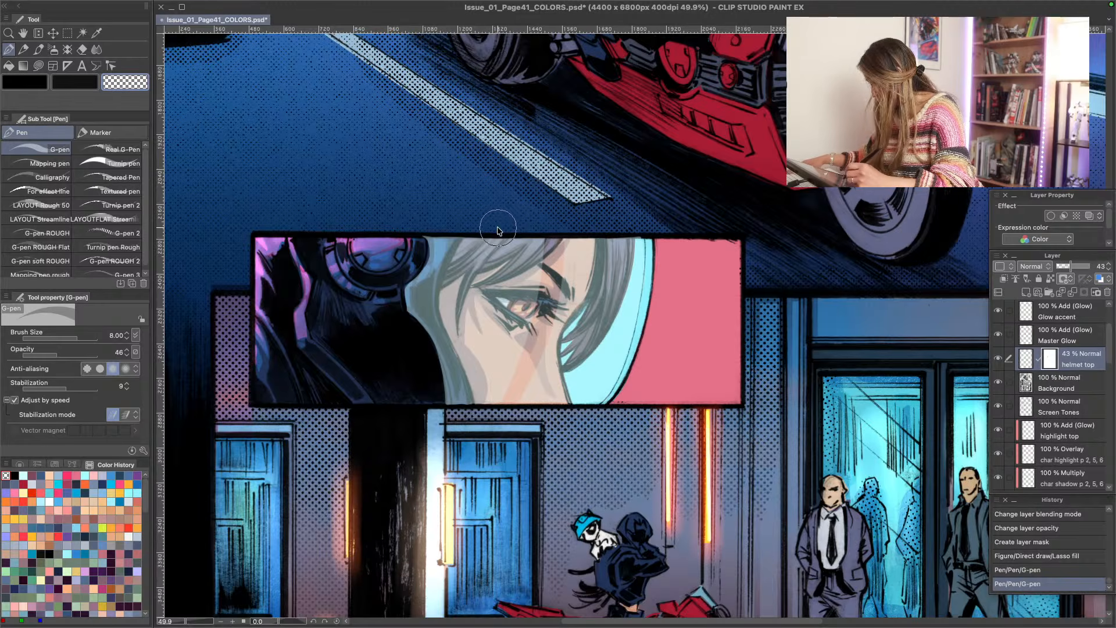
left_click_drag(493, 238, 442, 402)
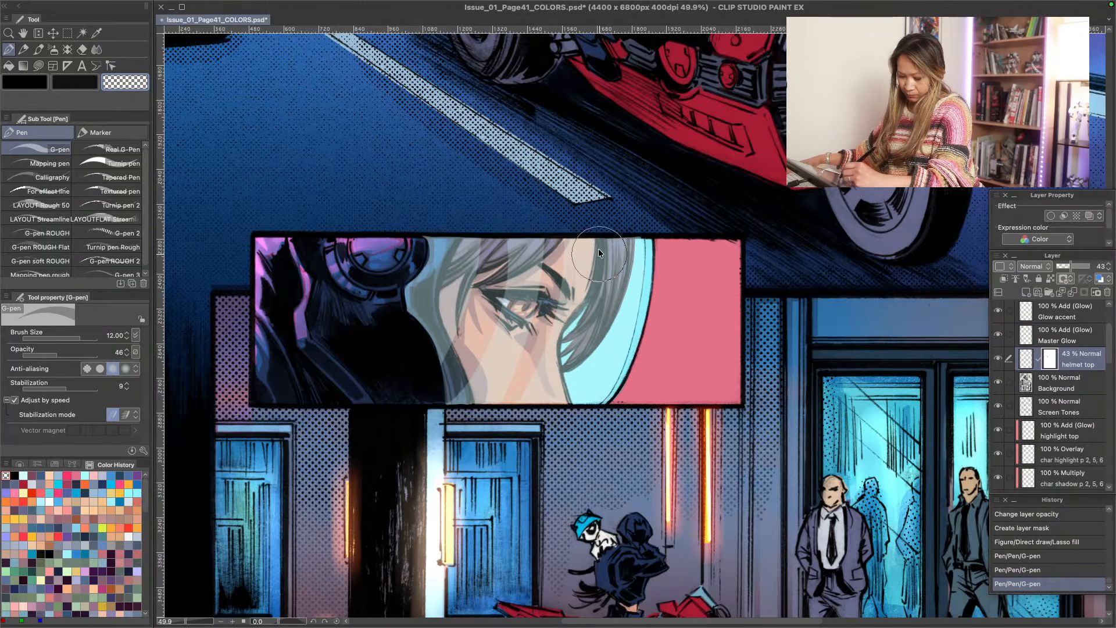
left_click_drag(414, 437, 423, 553)
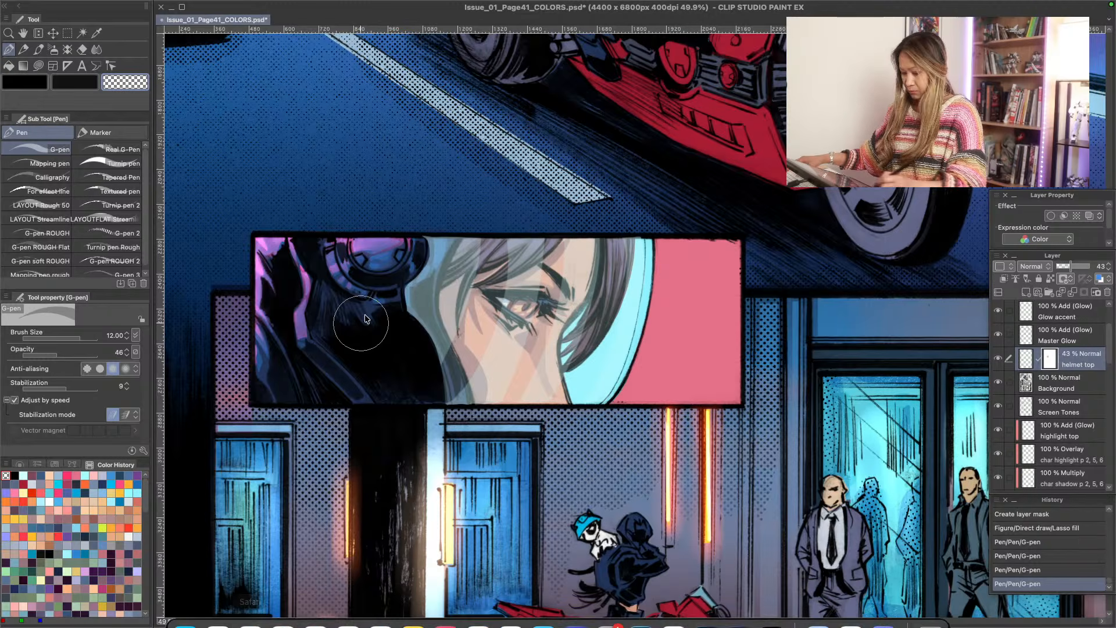
key("super+z")
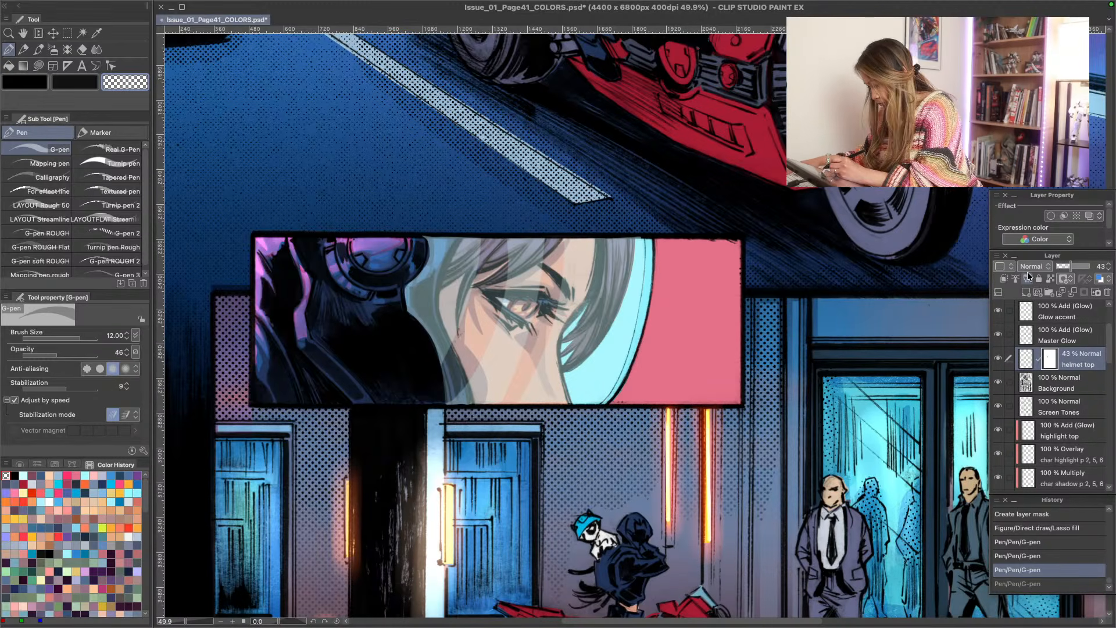
- Try the helmet top layer at 48% opacity with Soft light, Vivid light and Color burn blending
left_click_drag(1073, 264, 1074, 267)
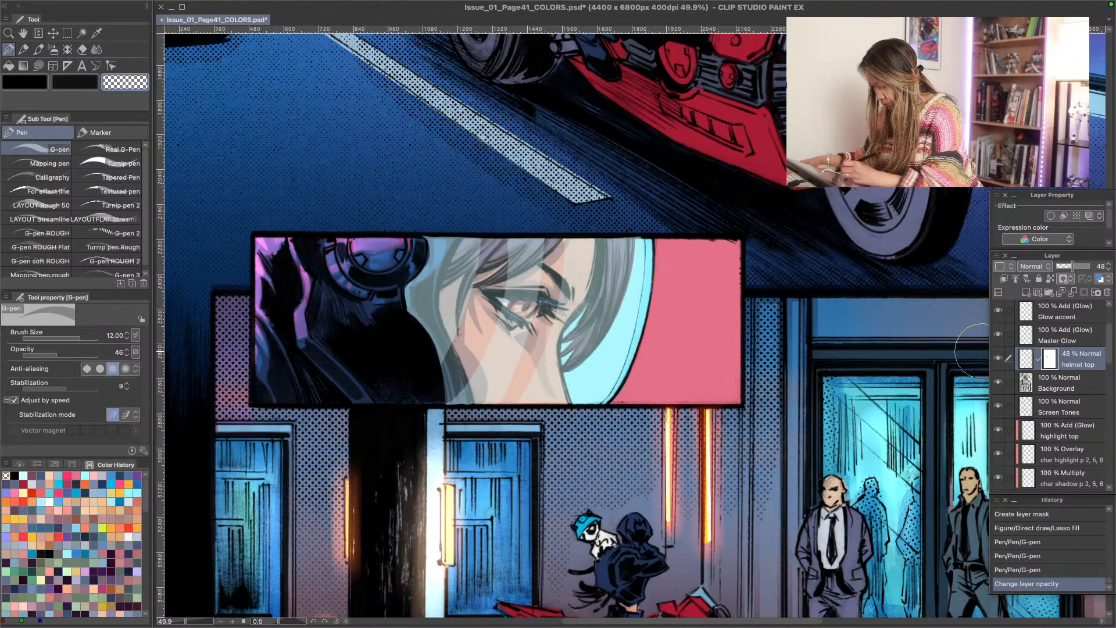
left_click(1041, 267)
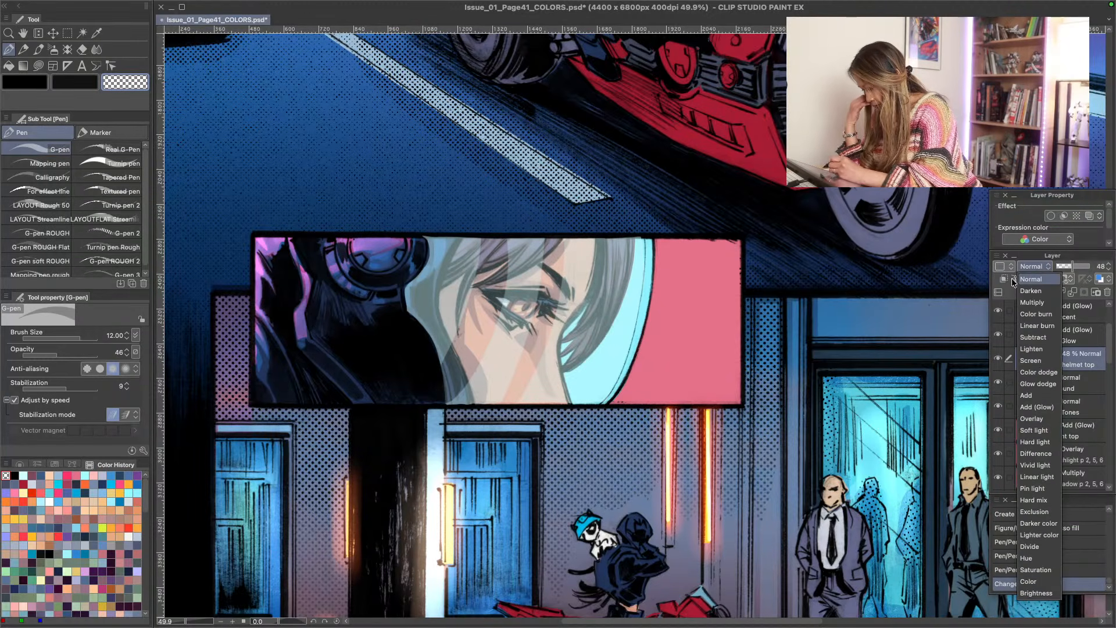
left_click(1028, 431)
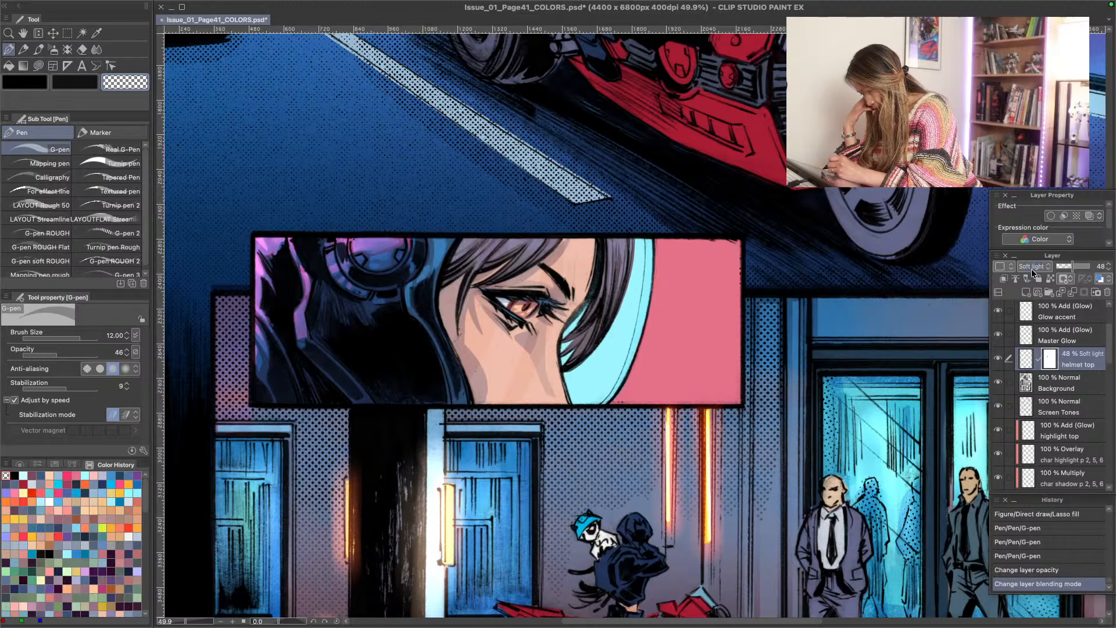
left_click(1033, 267)
left_click(1024, 464)
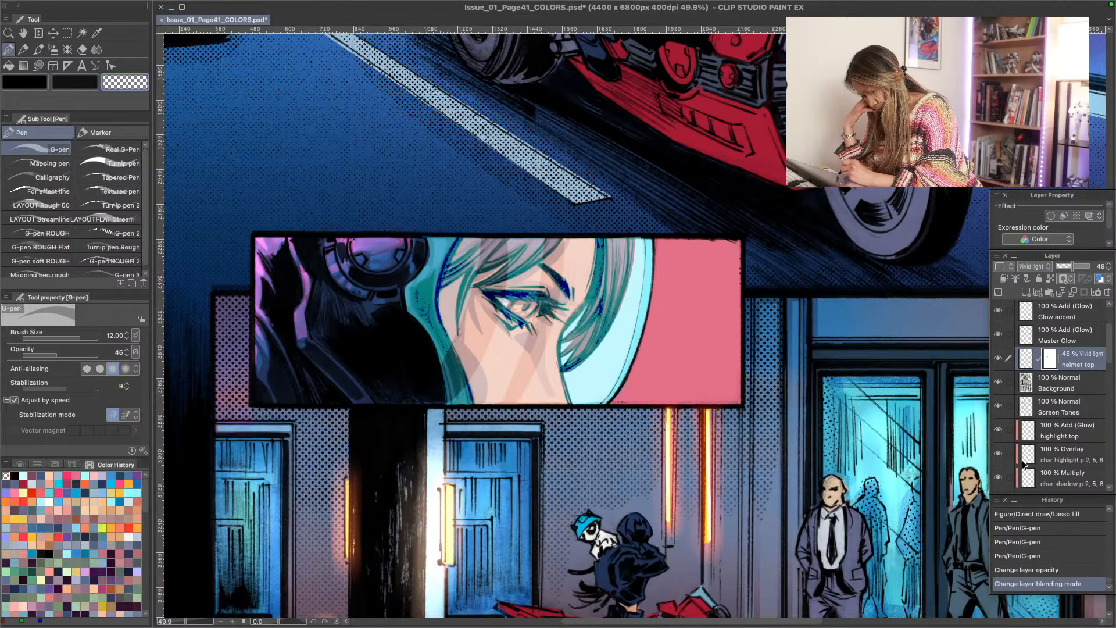
left_click(1034, 267)
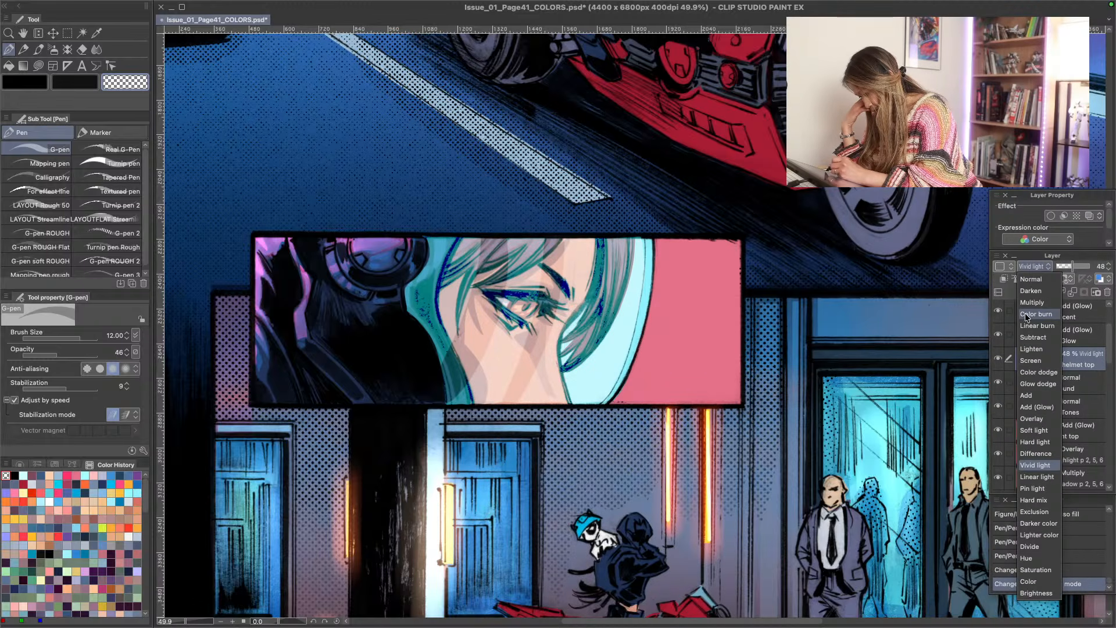
left_click(1027, 312)
- Set the helmet top layer's blending mode to Add (Glow) and its opacity to 22%
left_click(1029, 268)
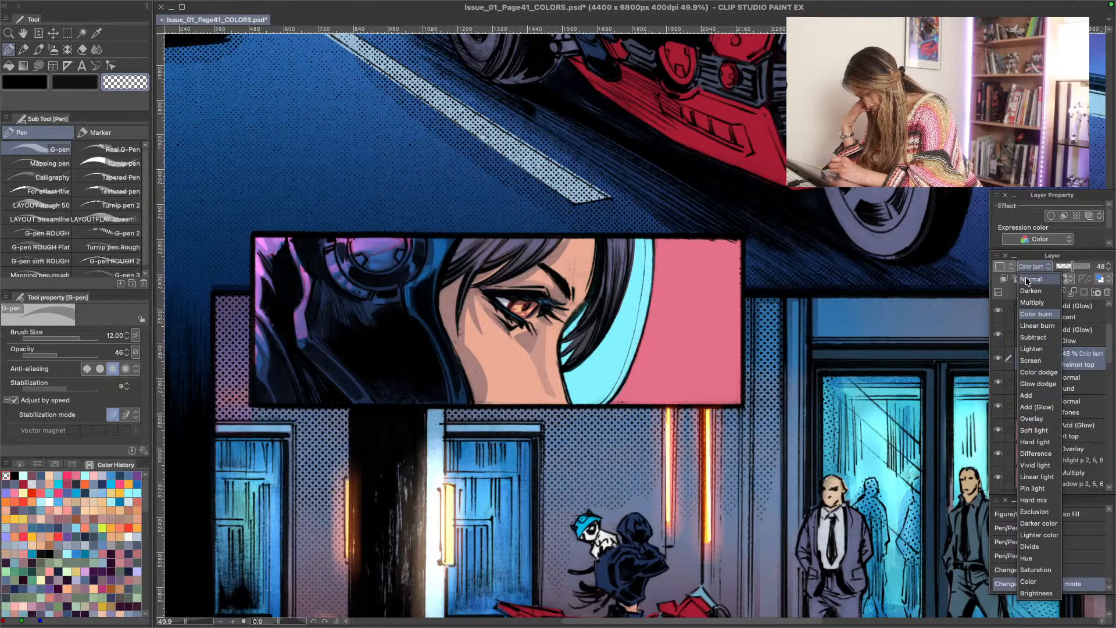
left_click(1028, 406)
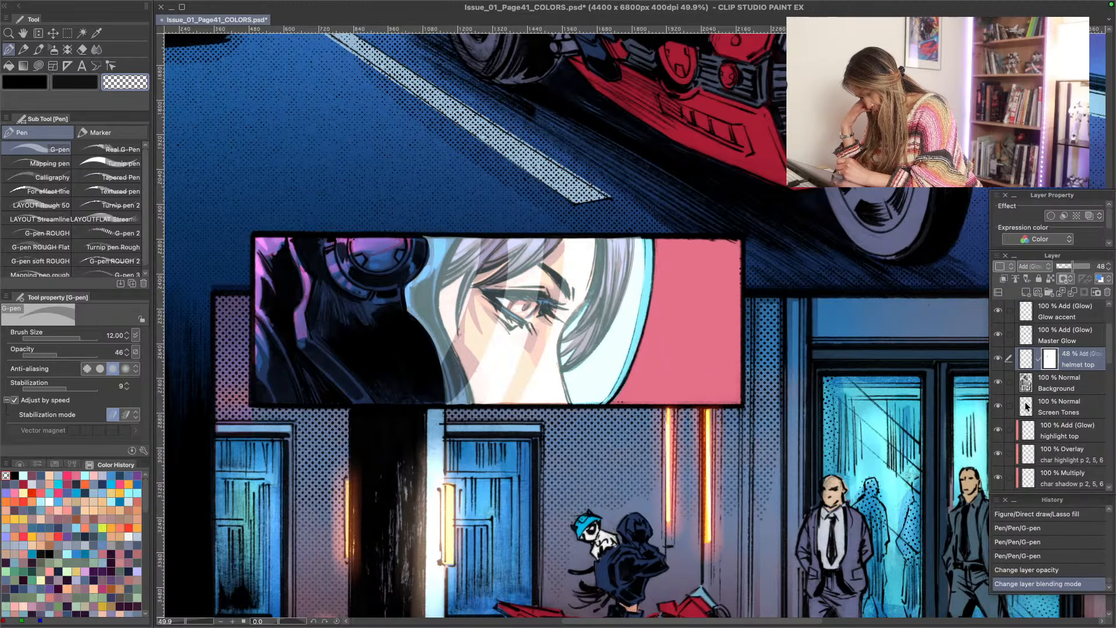
left_click_drag(1074, 267, 1064, 268)
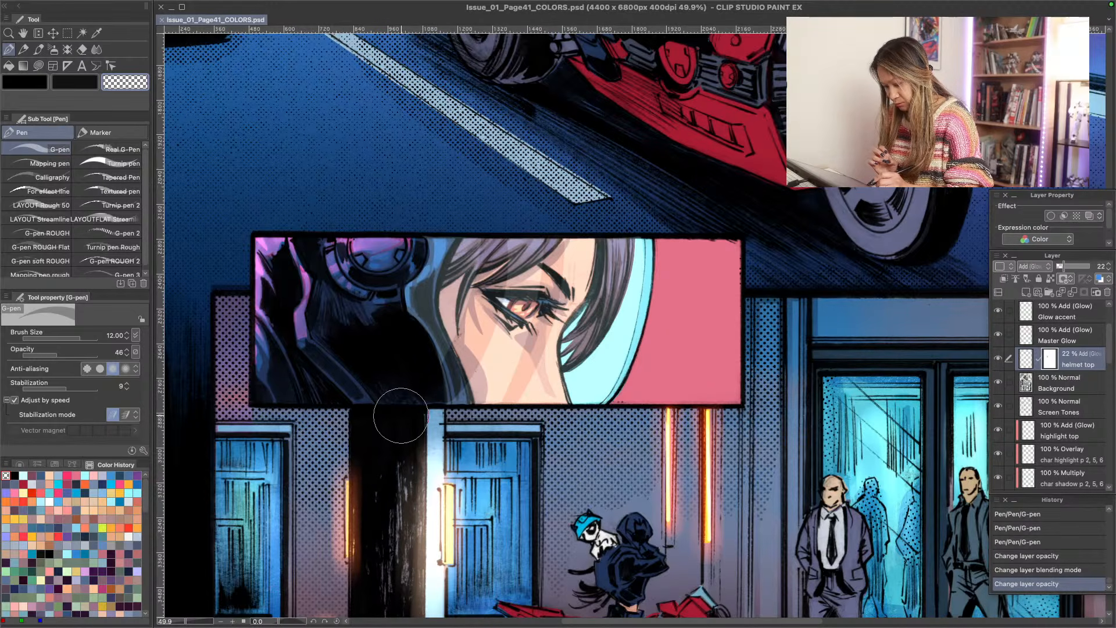
- Examine the whole page from the title down to the lower panels, checking how the visor tint reads in the helmet close-up
key("space")
left_click_drag(541, 581, 402, 405)
key("alt+space")
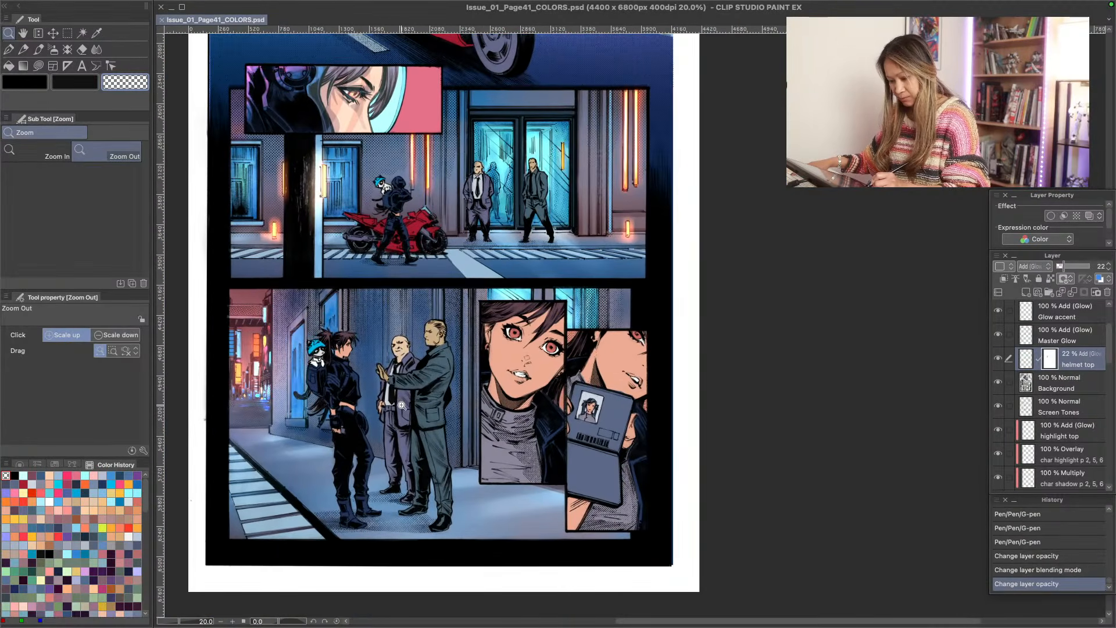
key("space")
left_click_drag(277, 167, 380, 476)
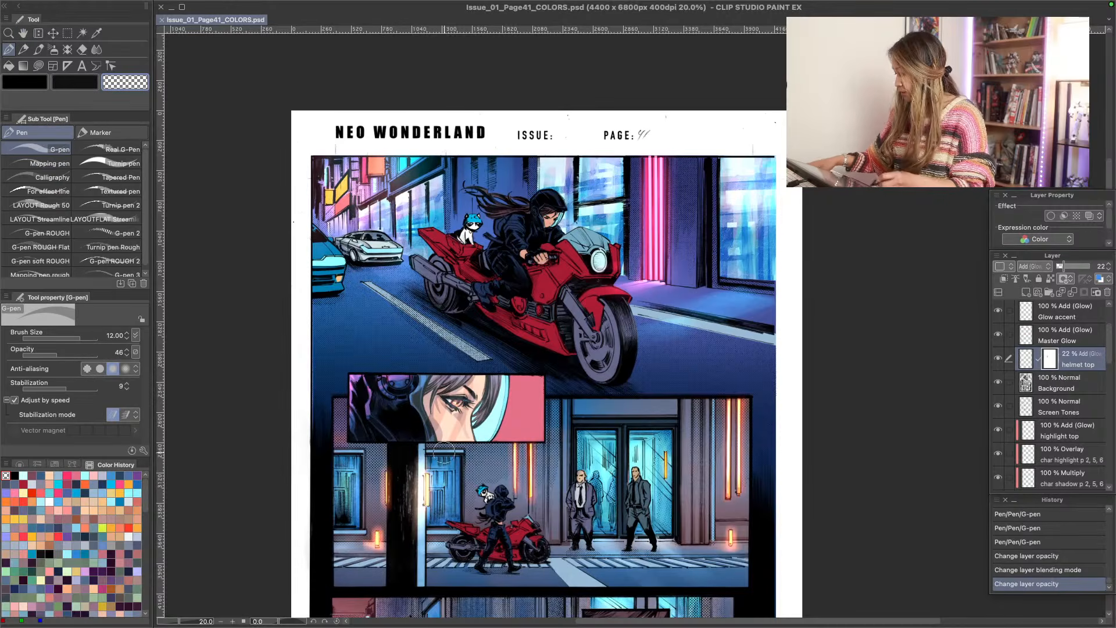
key("space")
left_click_drag(388, 522, 360, 466)
key("ctrl+space")
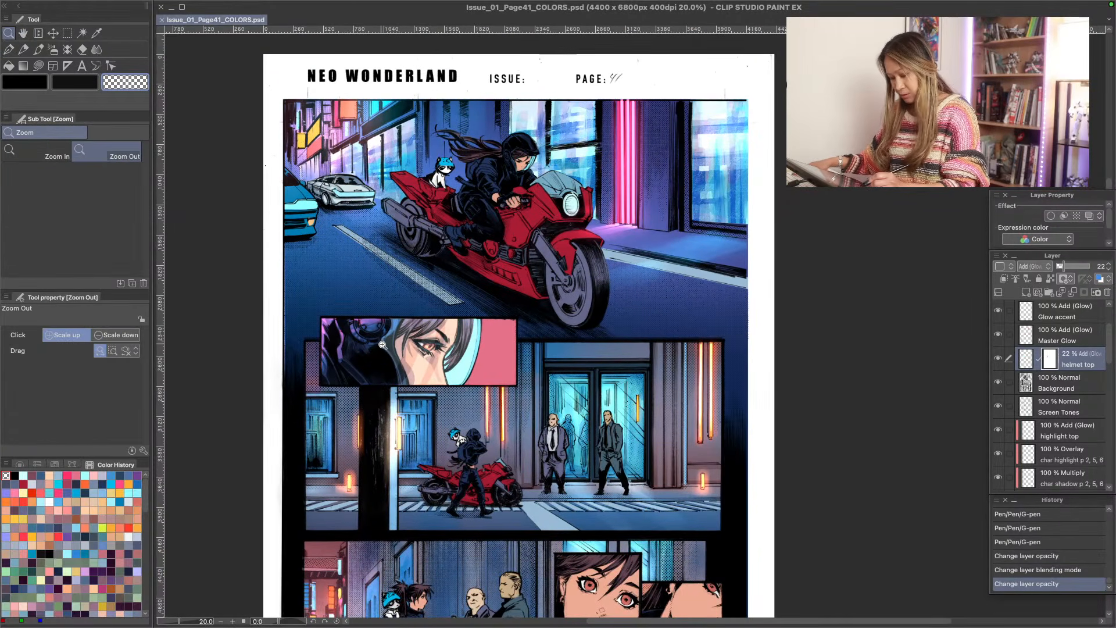
left_click_drag(382, 345, 443, 343)
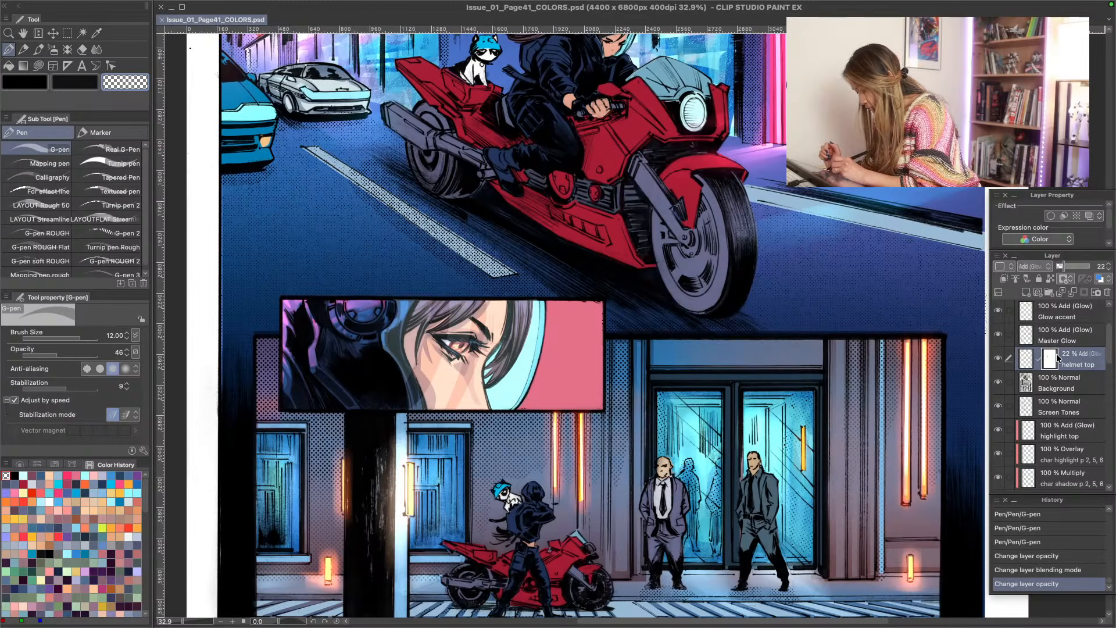
- Select the helmet close-up panel with a rectangular selection and add a raster layer named "glow p 2" above Master Glow
left_click(1038, 342)
left_click(999, 337)
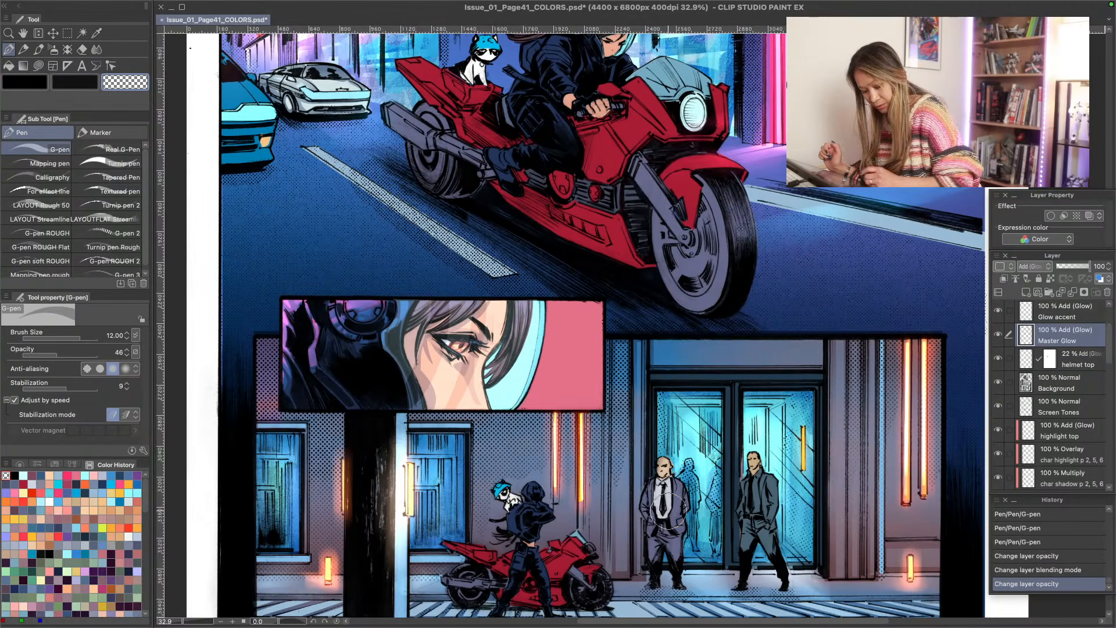
left_click(999, 312)
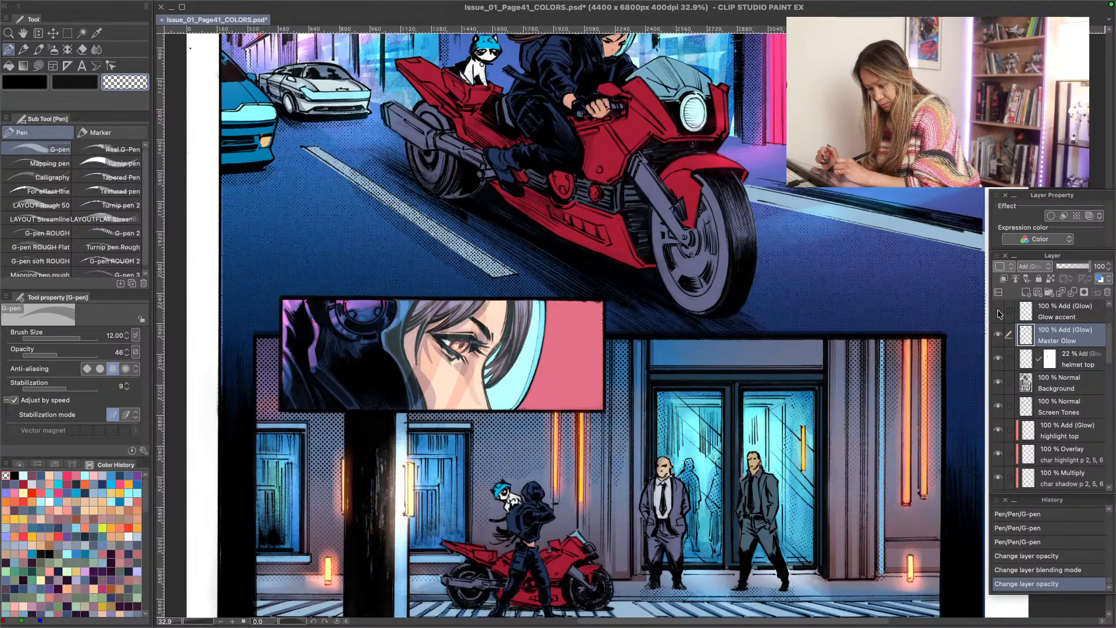
left_click(999, 314)
key("m")
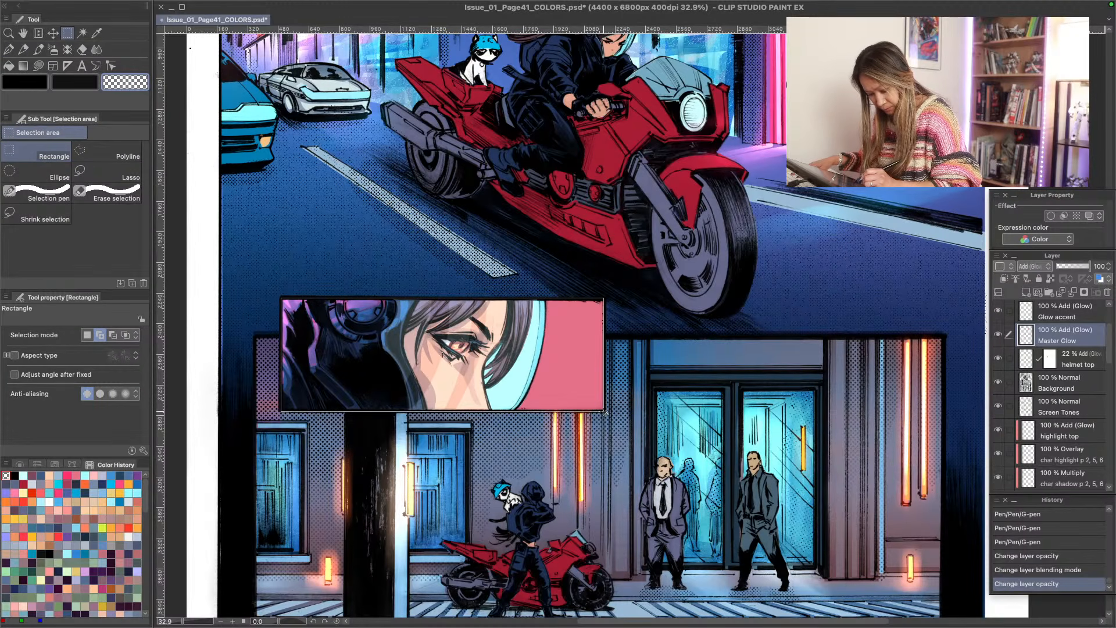
left_click_drag(606, 413, 605, 412)
left_click(1026, 293)
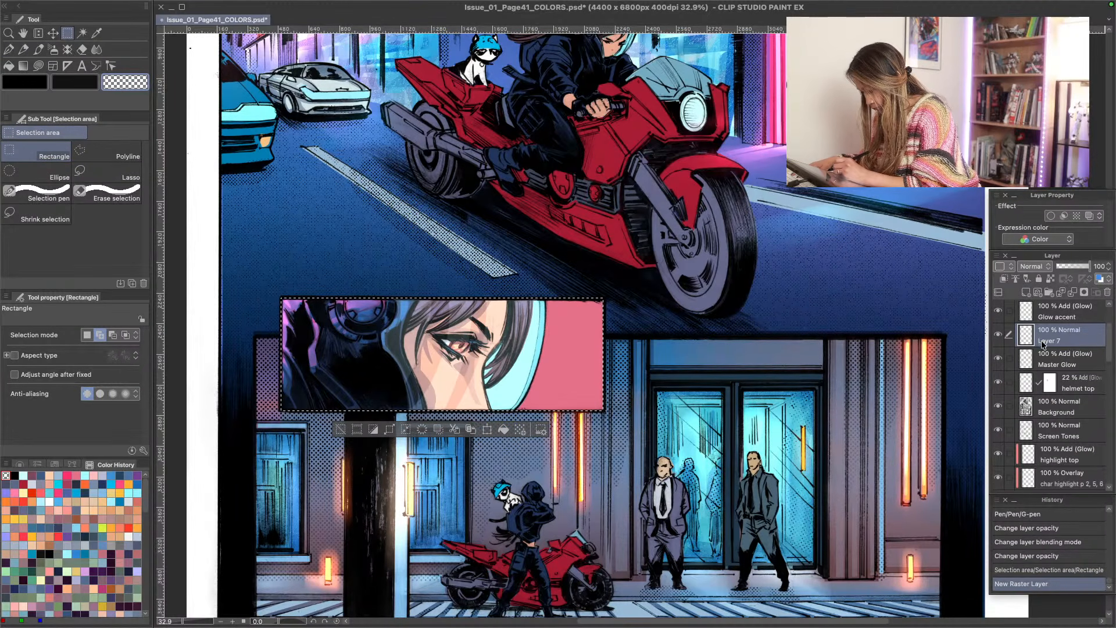
double_click(1044, 341)
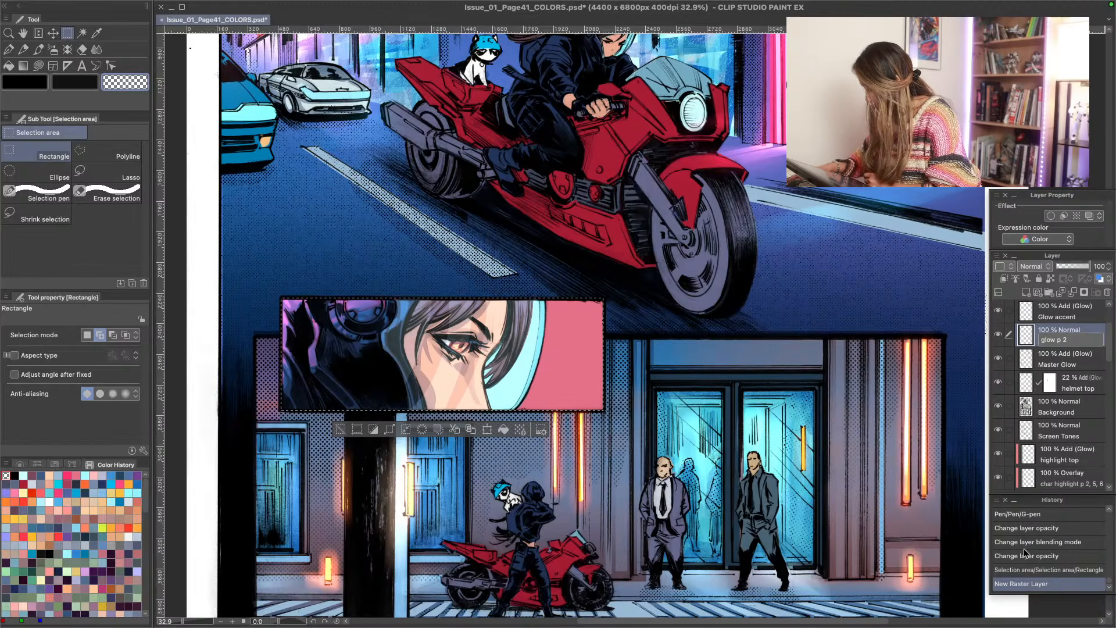
type("glow p 2")
key("Return")
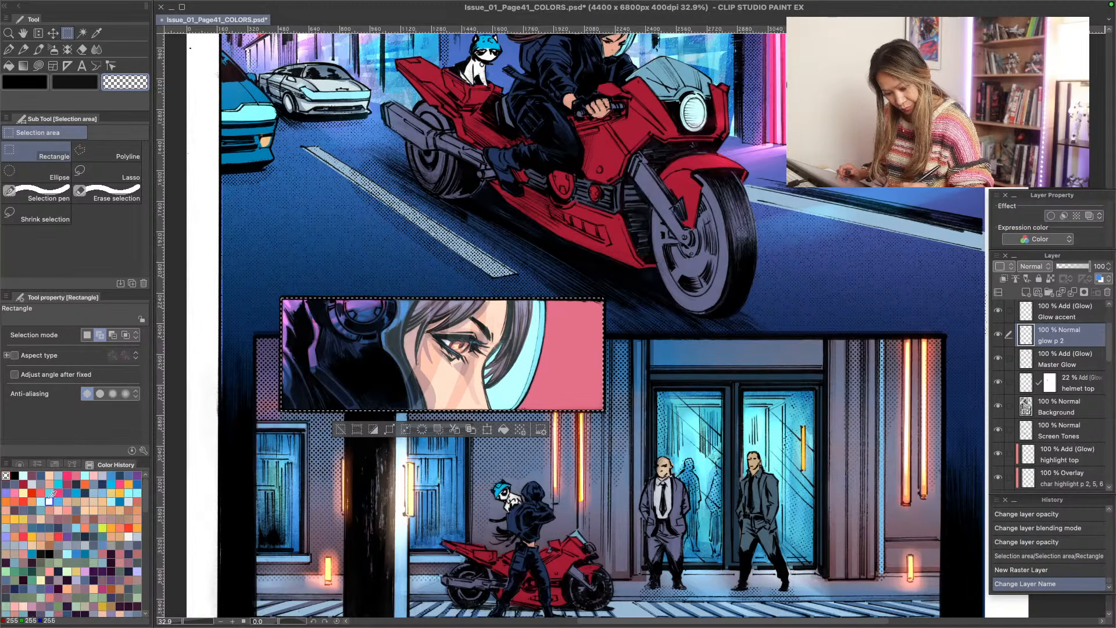
- Paint light pink streaks over the close-up panel's pink background with the G-pen at size 12.00 and opacity 46
left_click(24, 475)
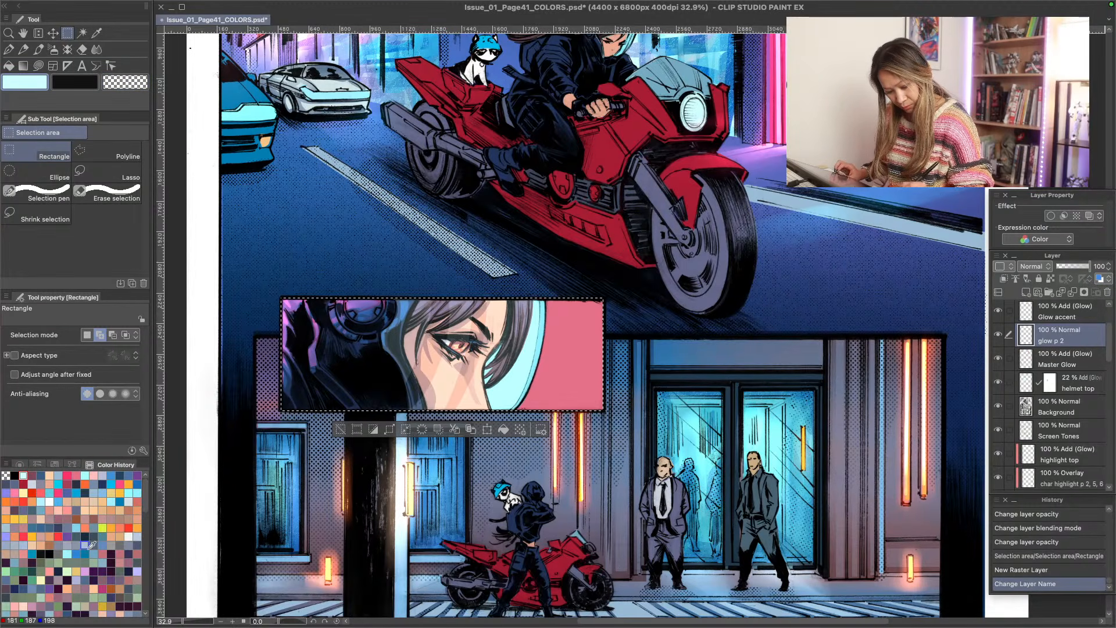
left_click(95, 477)
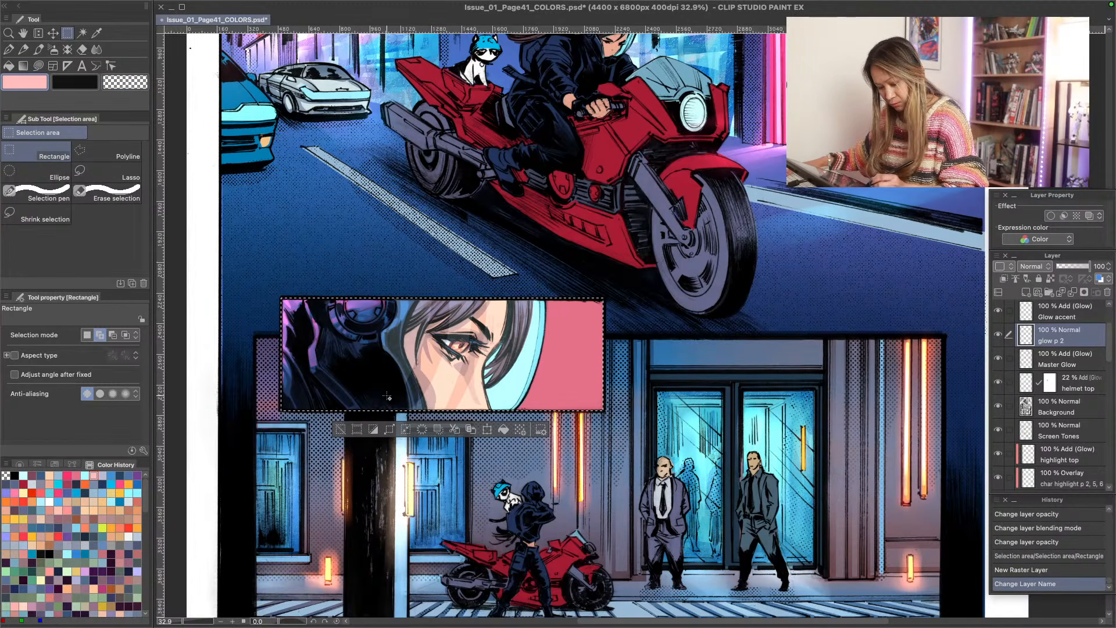
key("p")
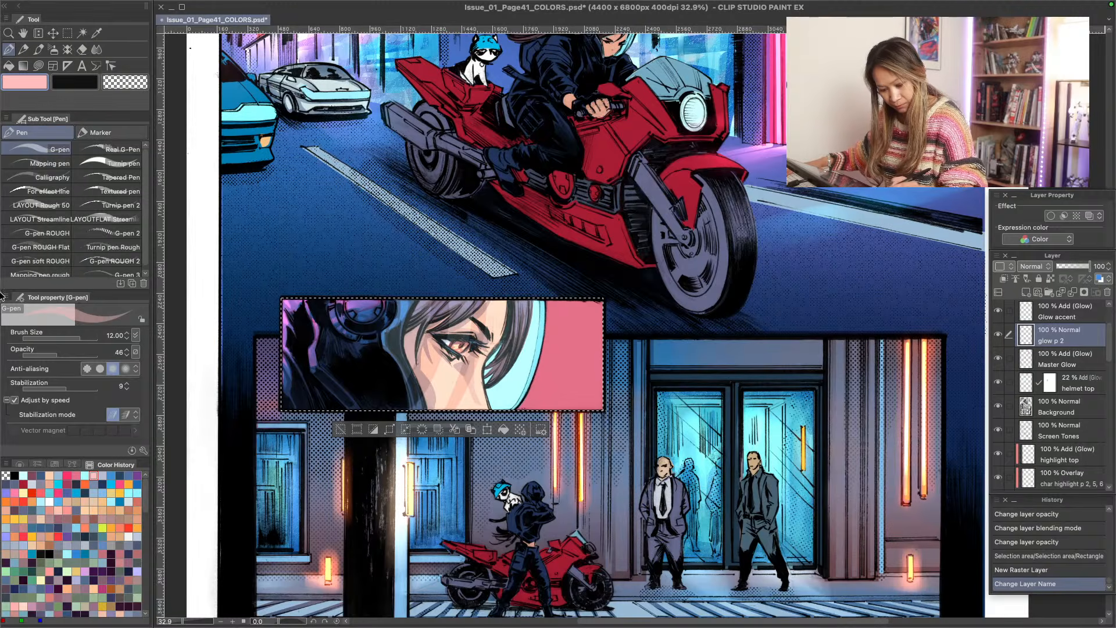
mouse_move(602, 351)
left_mouse_down()
mouse_move(549, 349)
mouse_move(505, 373)
left_mouse_up()
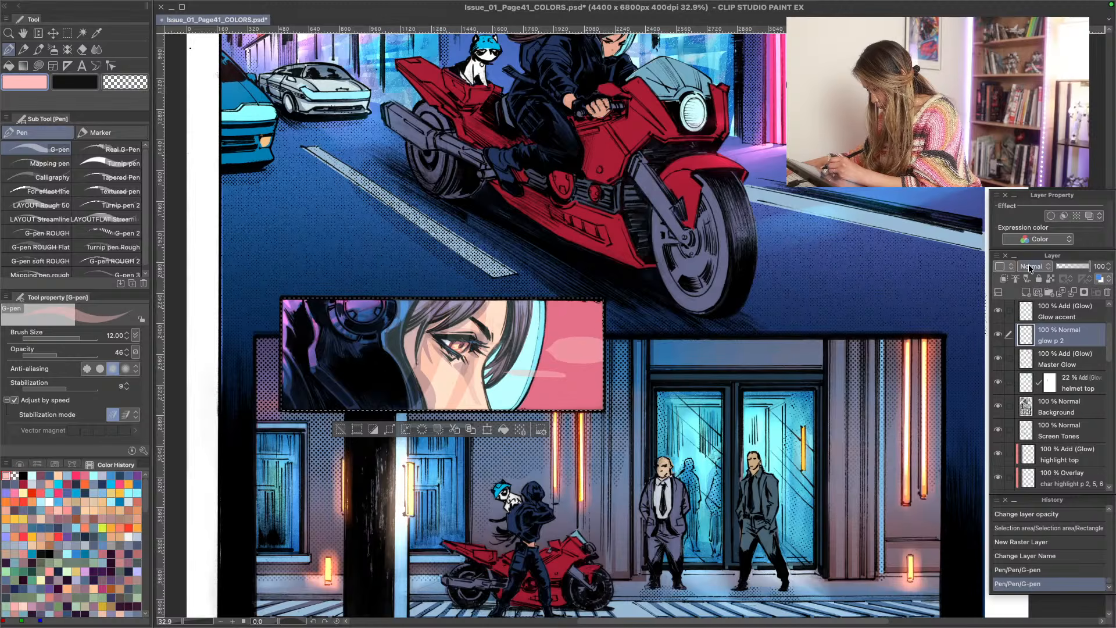
- Set the glow p 2 layer to Add (Glow) and paint more light pink streaks beside the visor and across the pink background
left_click(1031, 268)
left_click(1041, 420)
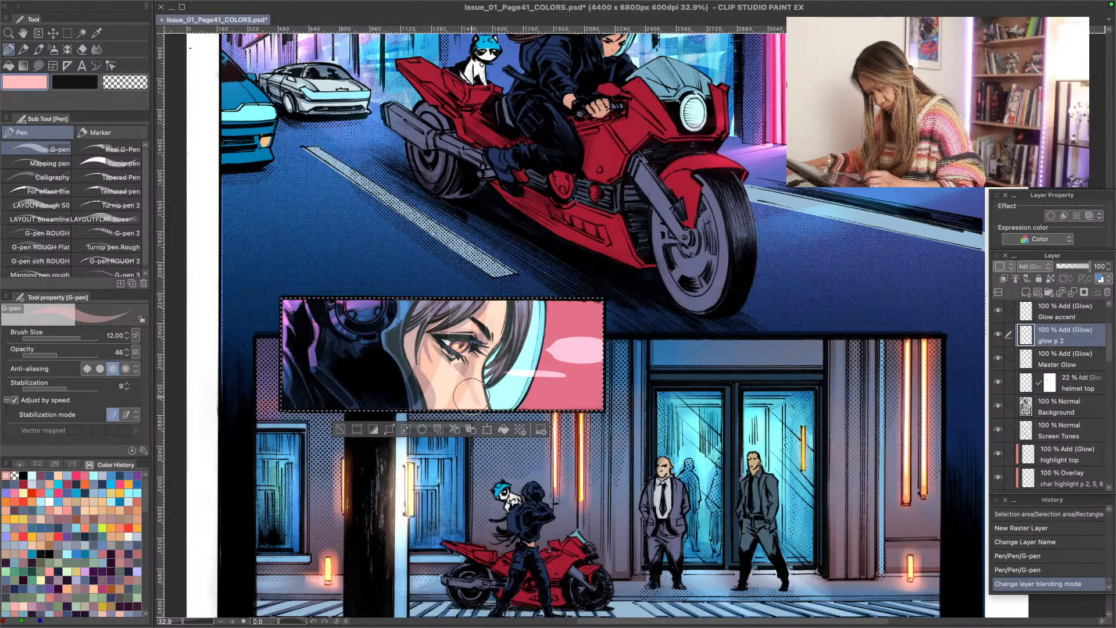
left_click_drag(549, 341, 488, 338)
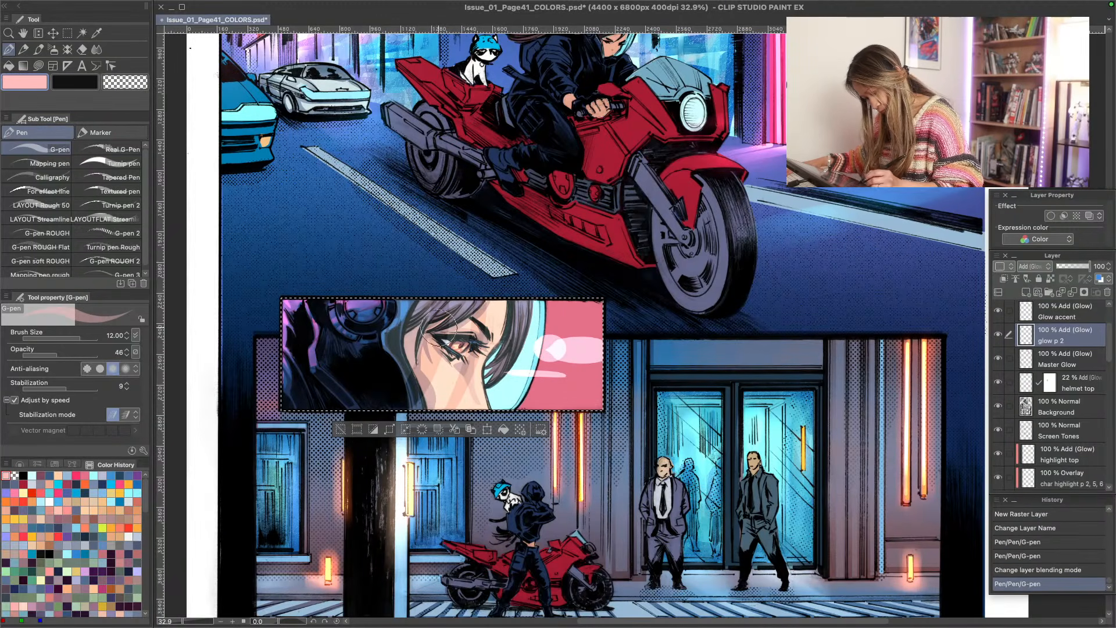
left_click_drag(581, 314, 599, 312)
left_click_drag(551, 395, 540, 398)
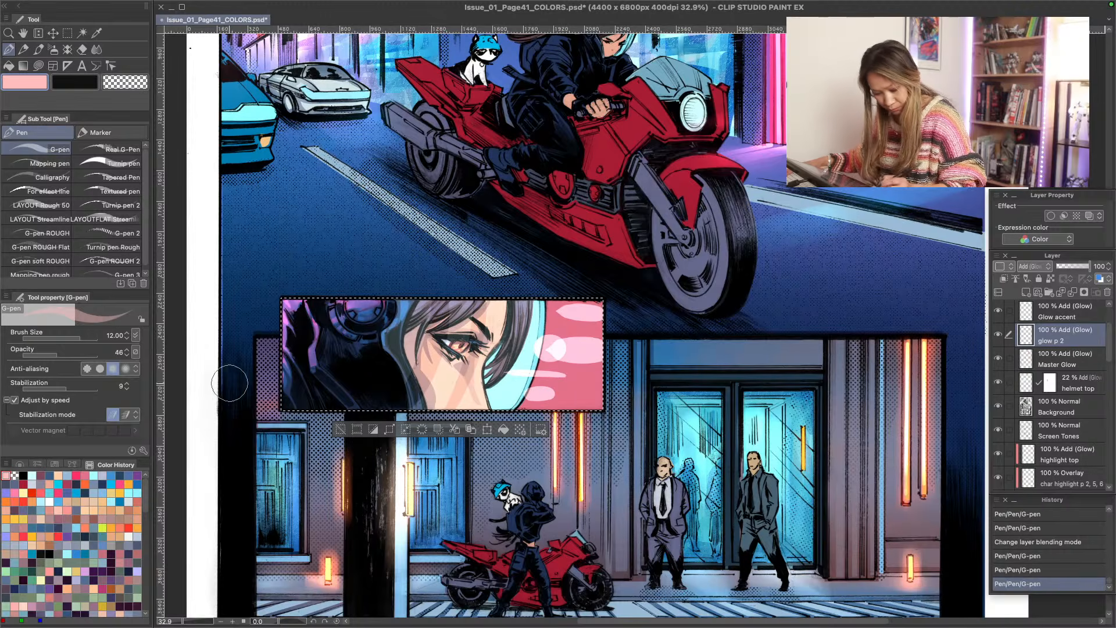
- Smooth the pink glow streaks horizontally across the panel's background and visor edge with Blend 3 at size 8.00
key("j")
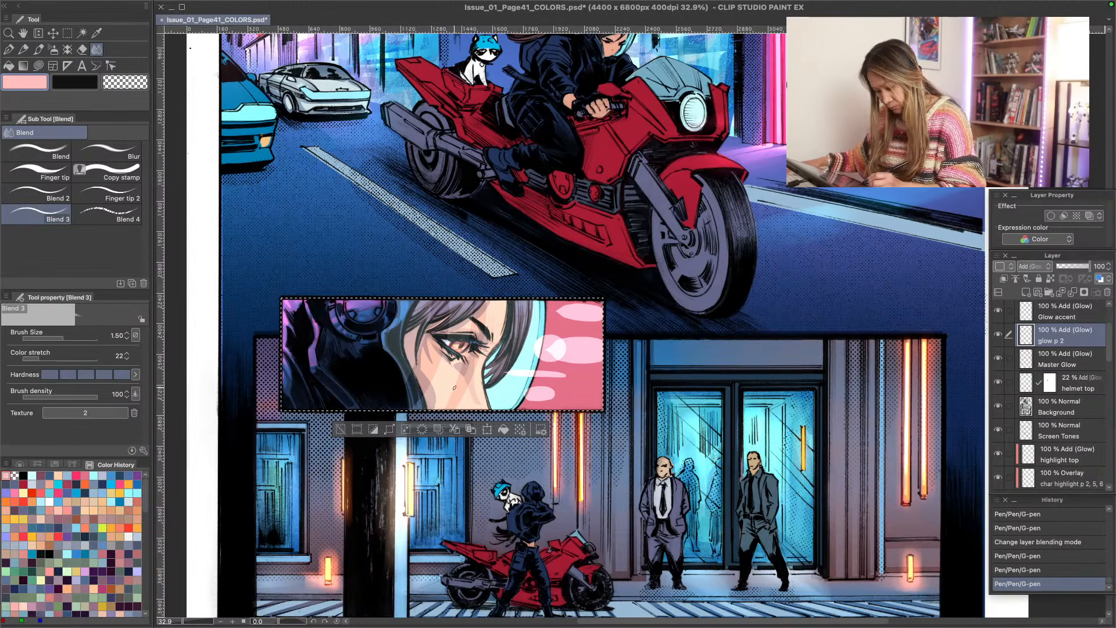
key("bracketright")
key("bracketright")
key("bracketright")
key("bracketright")
key("bracketright")
key("bracketright")
mouse_move(557, 349)
left_mouse_down()
mouse_move(632, 373)
mouse_move(519, 363)
mouse_move(599, 350)
left_mouse_up()
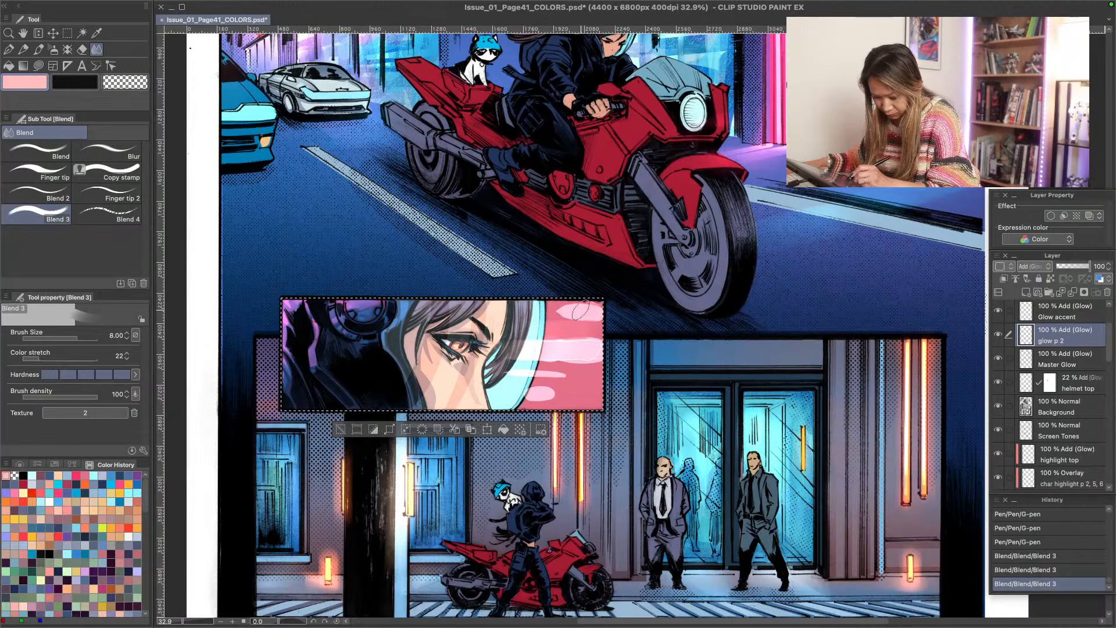
left_click_drag(581, 310, 523, 317)
left_click_drag(554, 351, 439, 371)
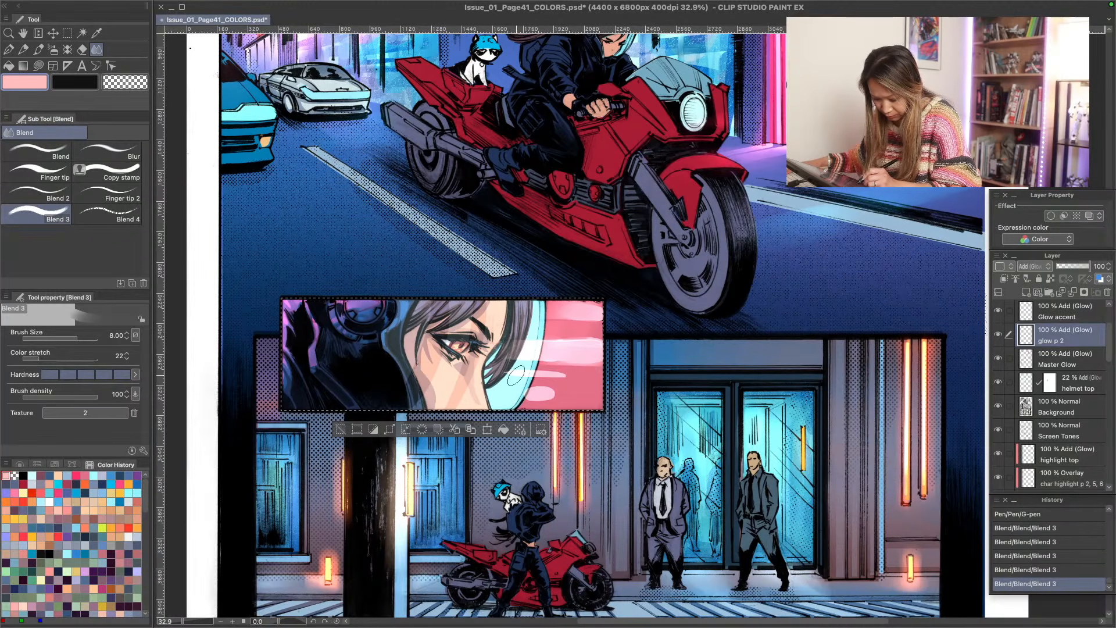
left_click_drag(515, 375, 487, 370)
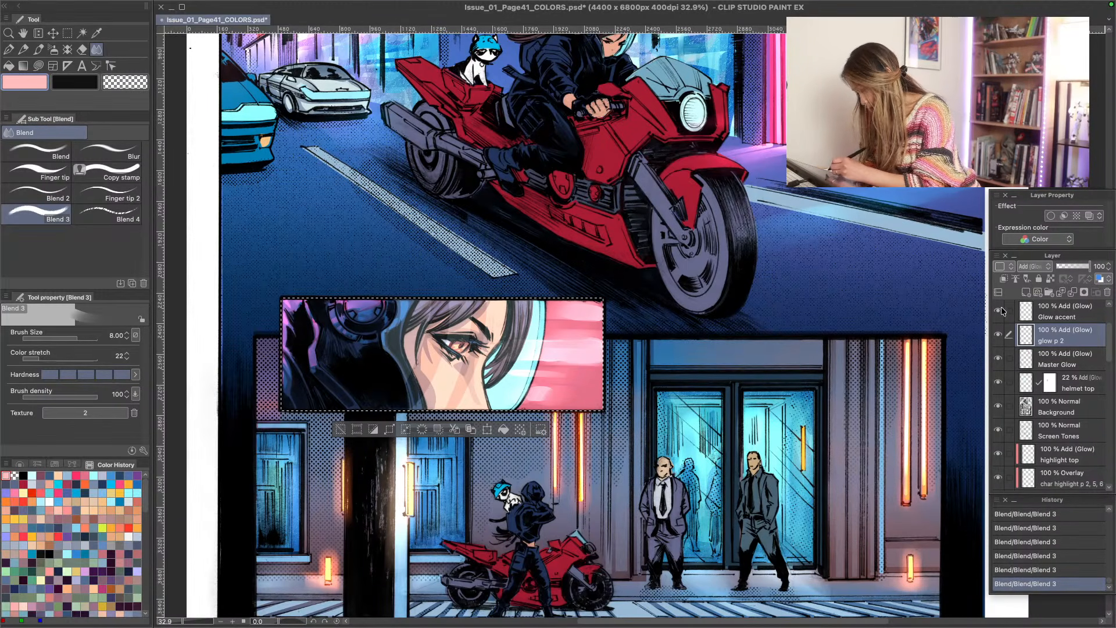
- Add a raster layer above the glow p 2 layer and rename glow p 2 as "bg streak glow p 2"
left_click(1026, 292)
double_click(1041, 341)
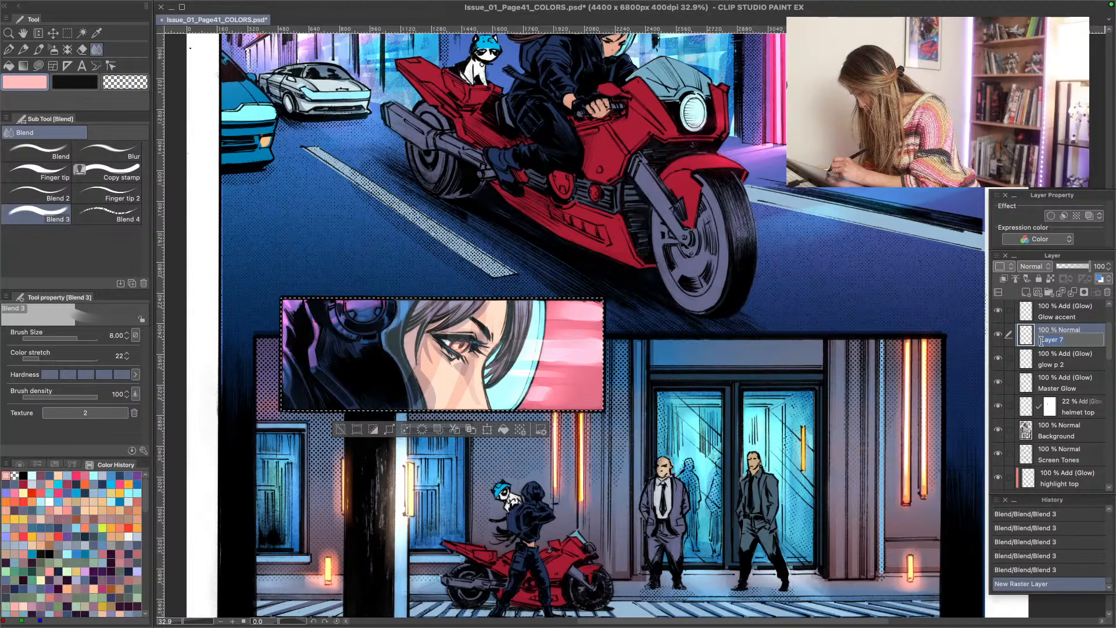
double_click(1045, 365)
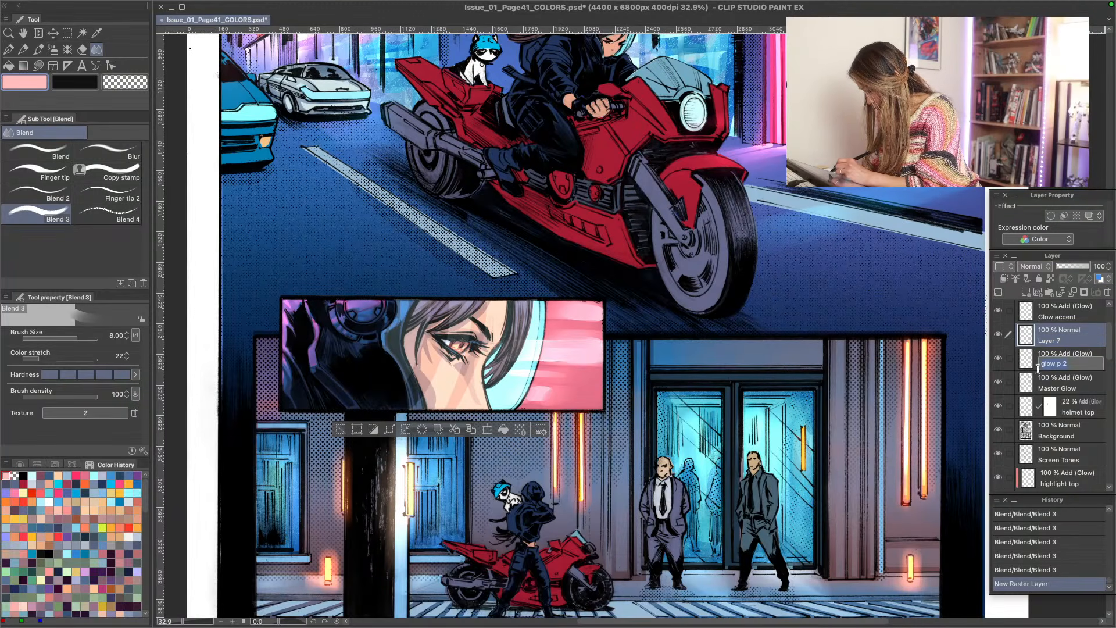
type("bg ")
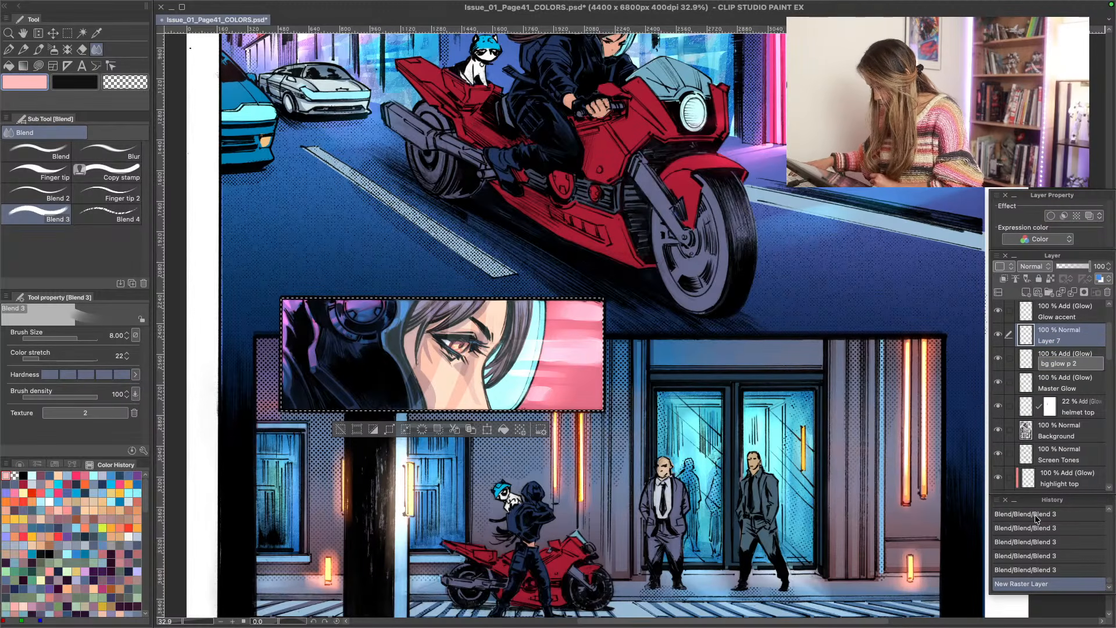
type("streak")
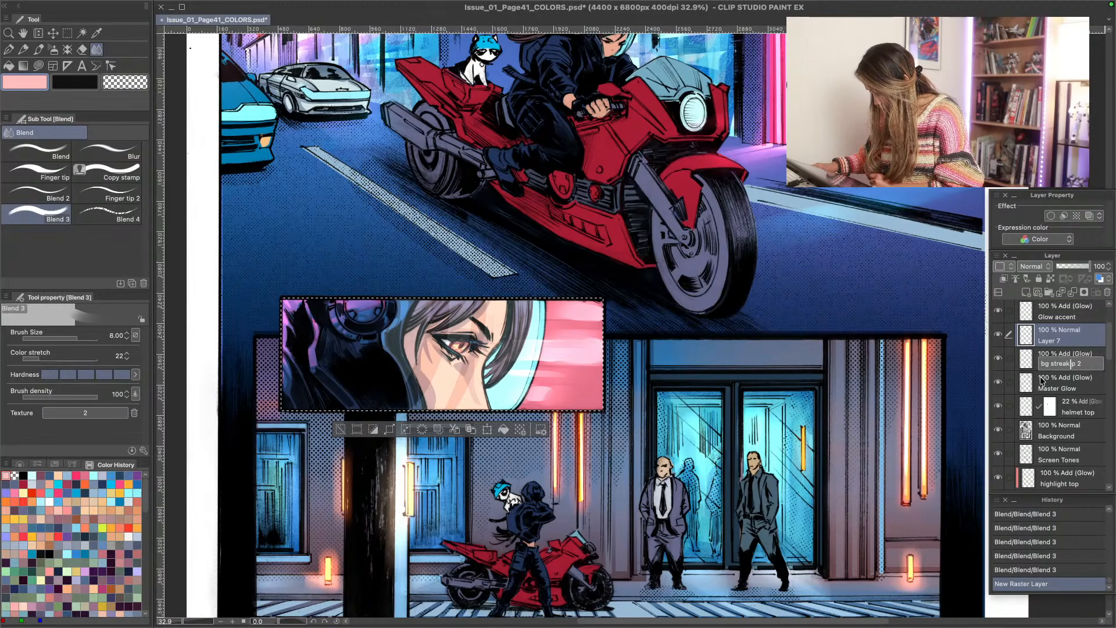
key("super+z")
left_click(1083, 359)
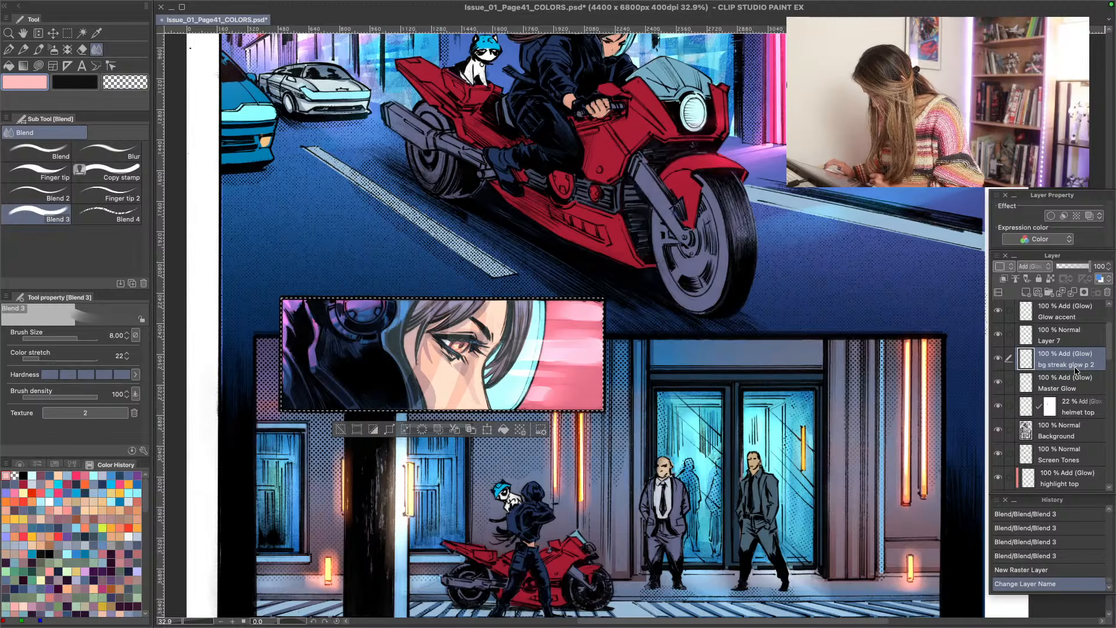
double_click(1075, 366)
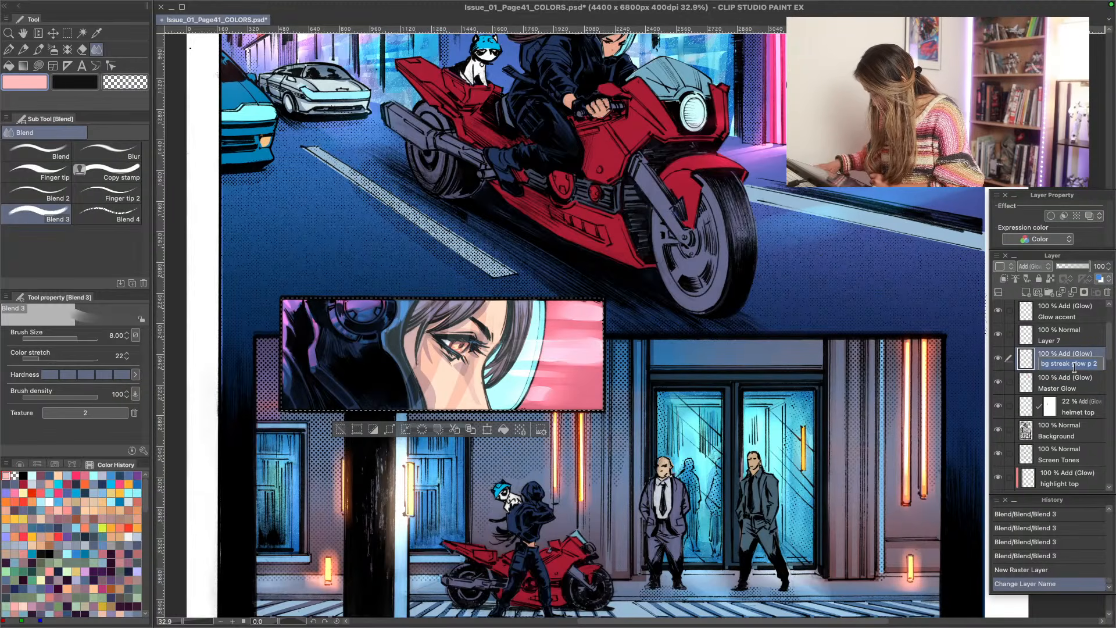
- Set the blending mode of the empty raster layer above bg streak glow p 2 to Add (Glow)
left_click(1073, 341)
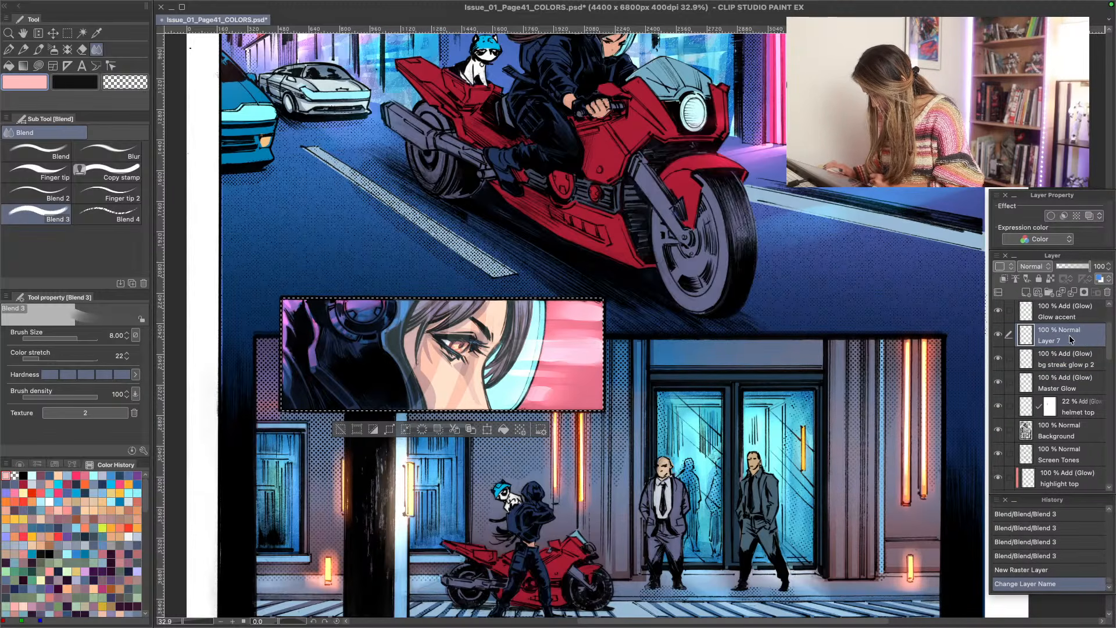
left_click(1031, 267)
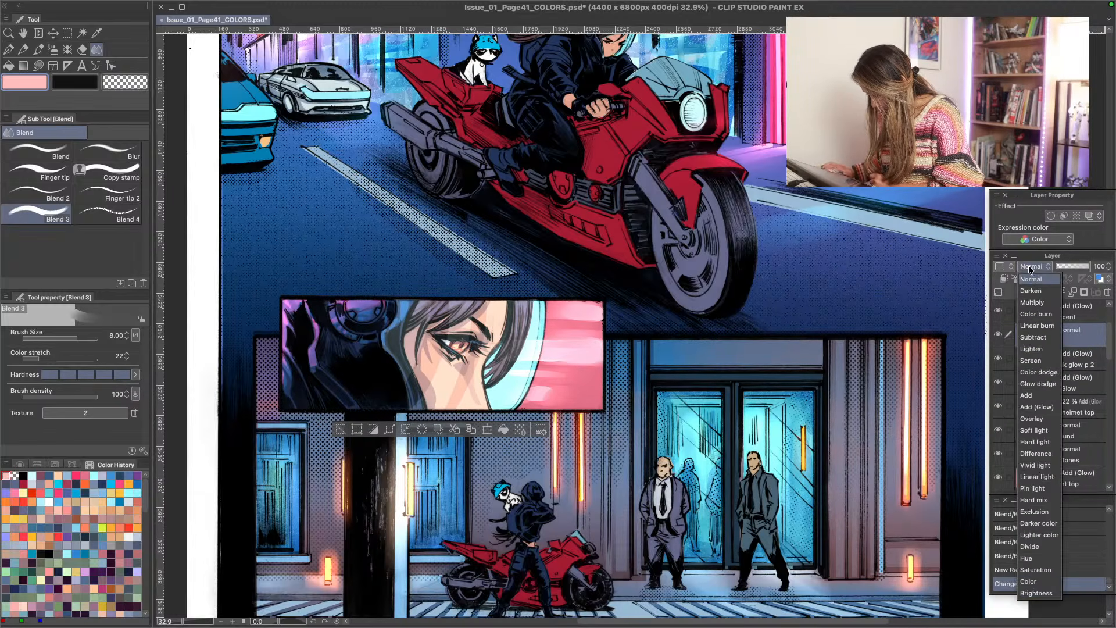
left_click(1054, 408)
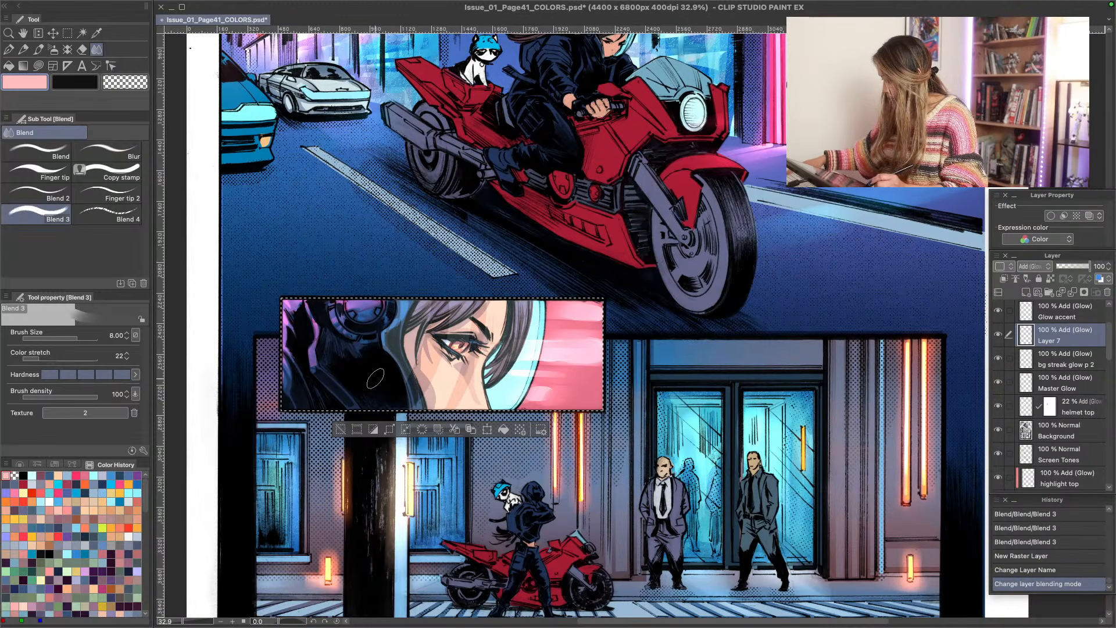
- Airbrush hot pink glow over the hair and upper visor in the close-up panel with Soft 2 at sizes 10.00 and 5.00
key("b")
key("bracketleft")
key("bracketleft")
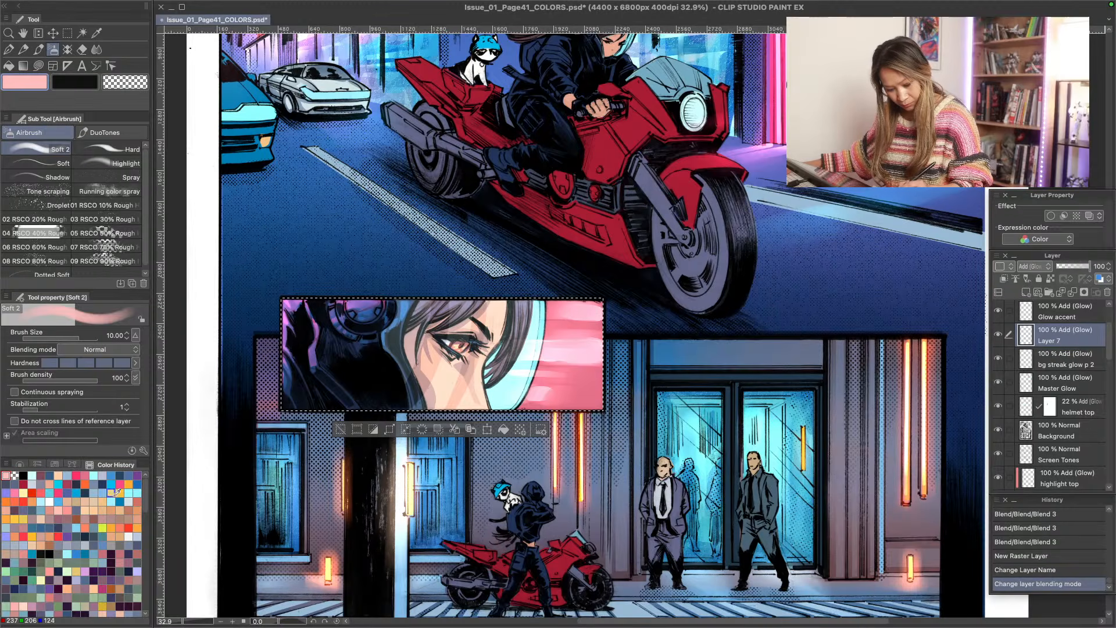
left_click(119, 483)
key("bracketleft")
key("bracketleft")
key("bracketleft")
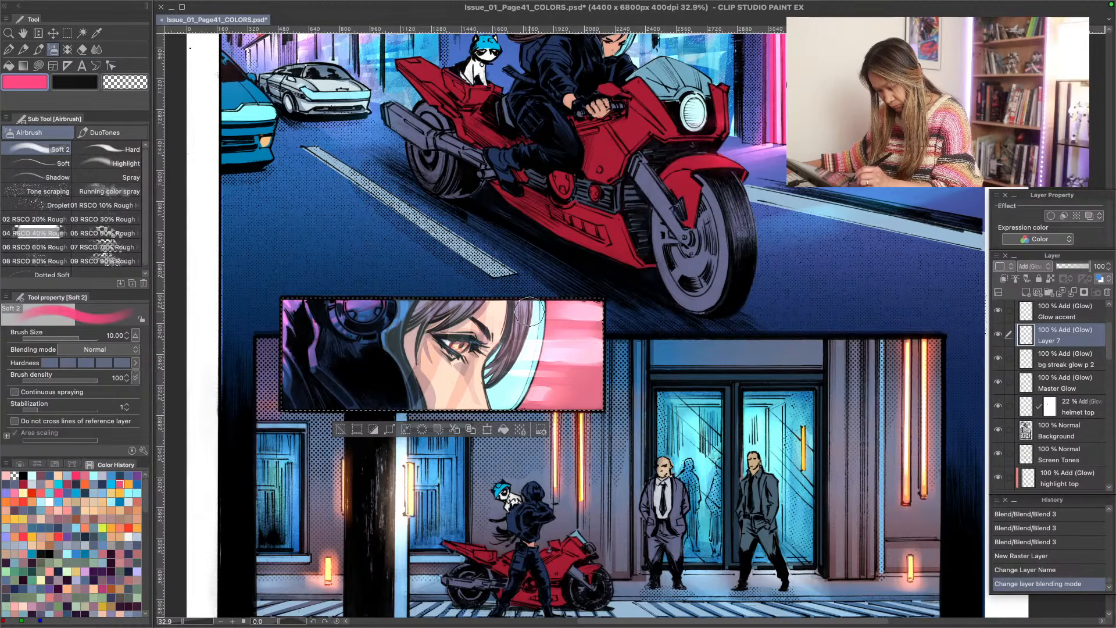
left_click_drag(530, 312, 518, 340)
key("bracketleft")
key("bracketleft")
key("bracketleft")
key("bracketleft")
left_click_drag(424, 321, 439, 291)
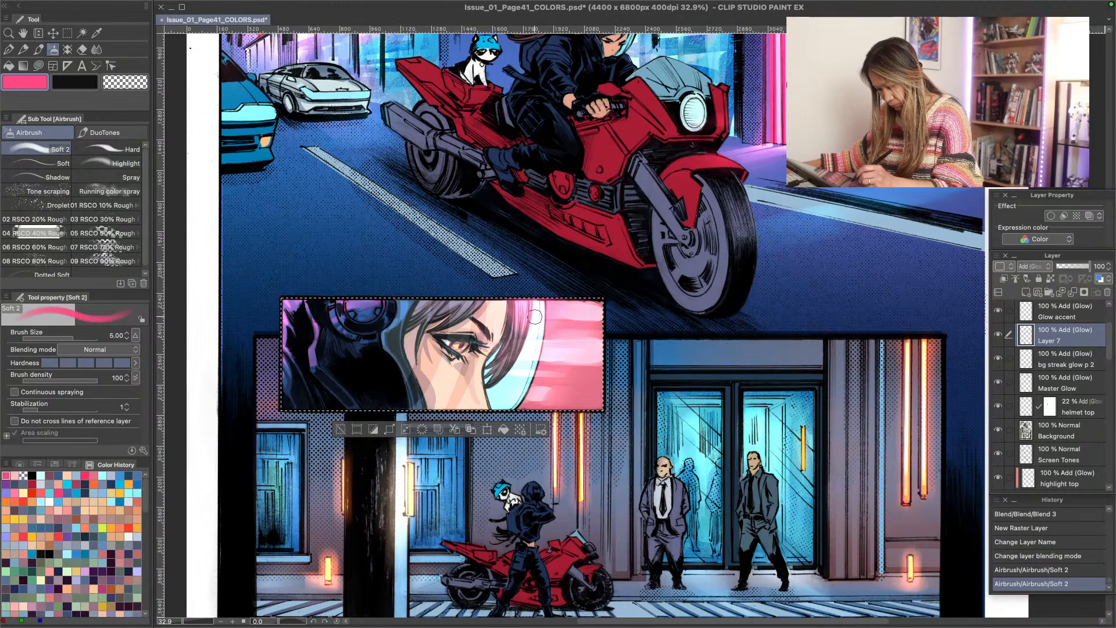
left_click_drag(535, 317, 528, 336)
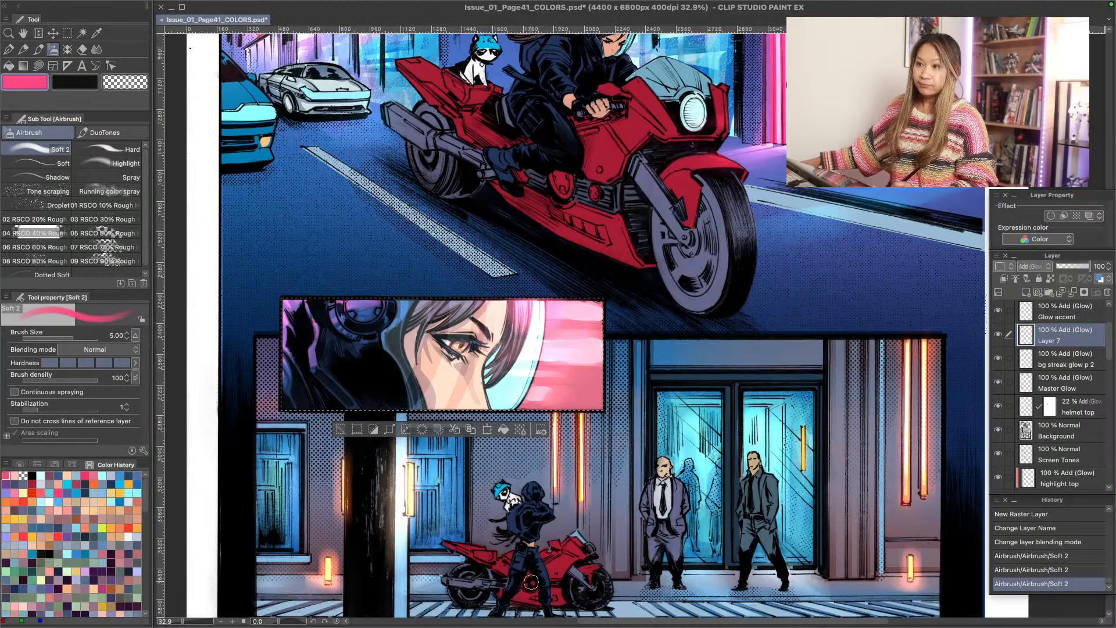
- Airbrush pink glow along the helmet's inner edge beside the hair with Soft 2 at size 5.00, and clear the selection
key("alt+space")
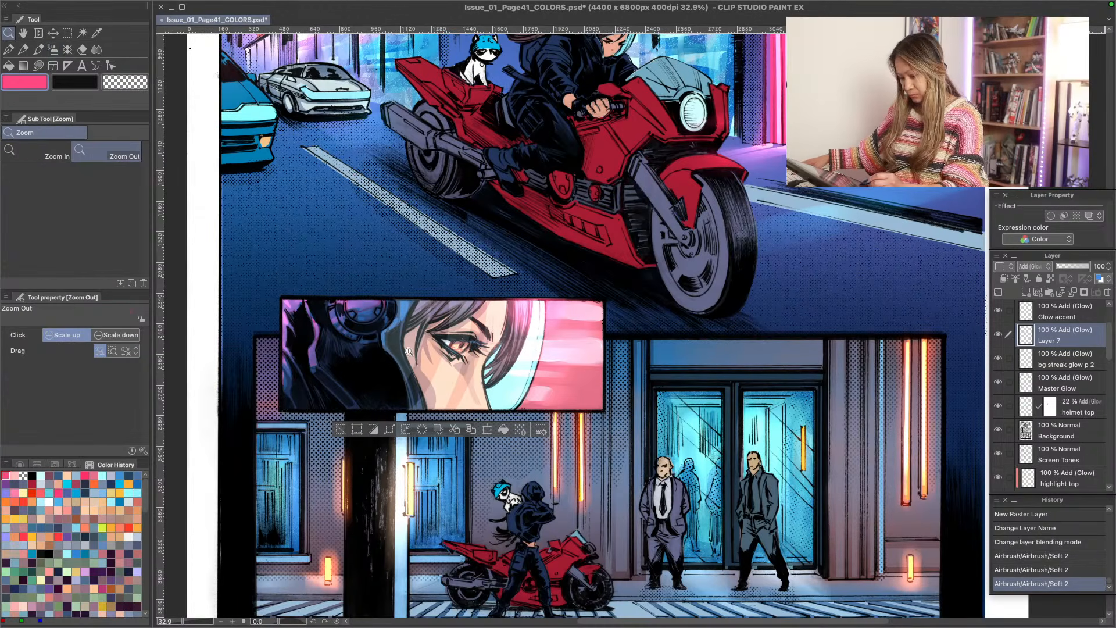
left_click_drag(409, 352, 427, 379)
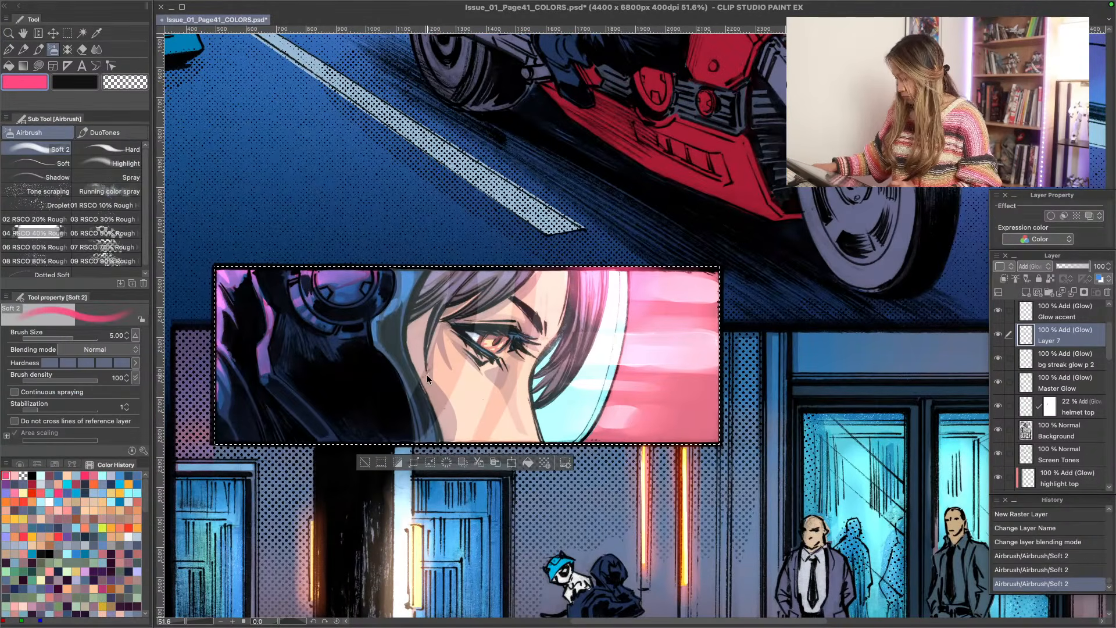
key("ctrl+d")
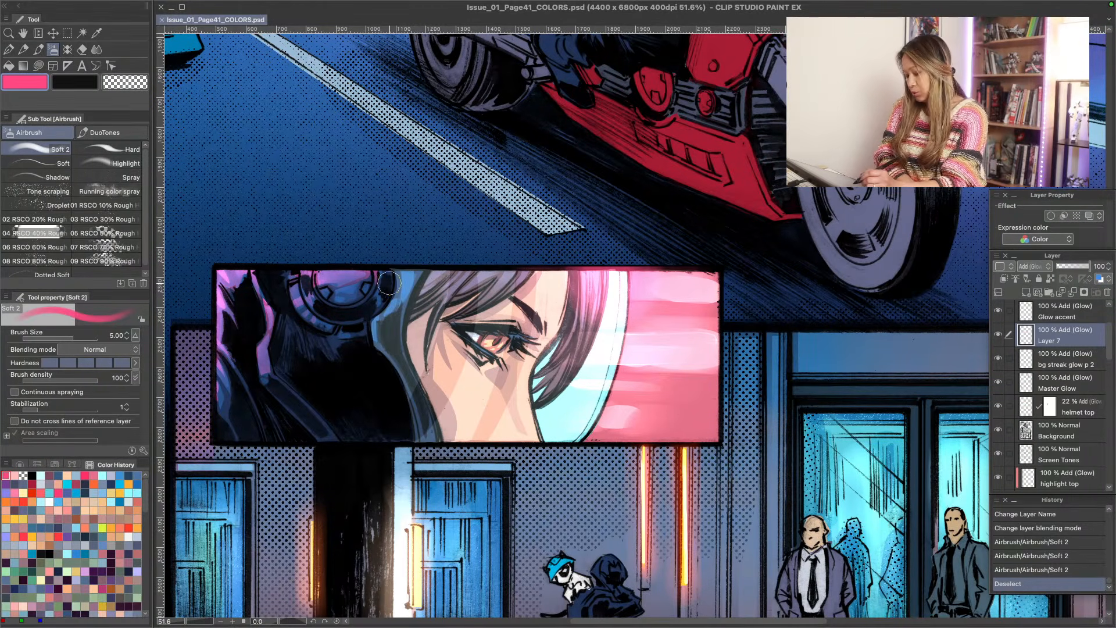
key("ctrl+z")
left_click_drag(390, 264, 430, 308)
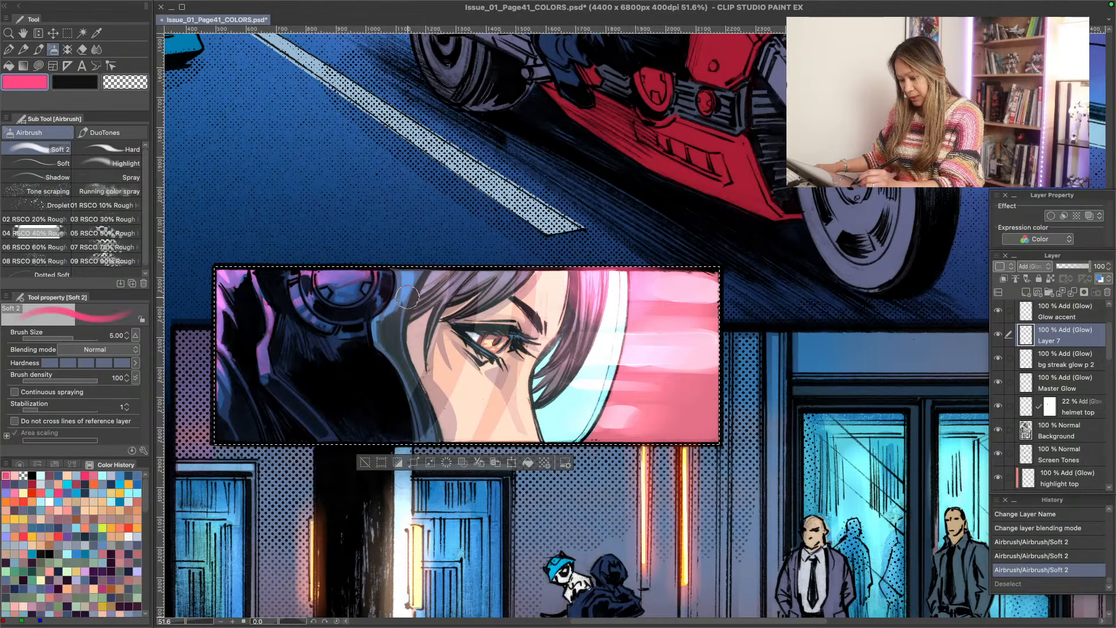
left_click_drag(387, 262, 442, 325)
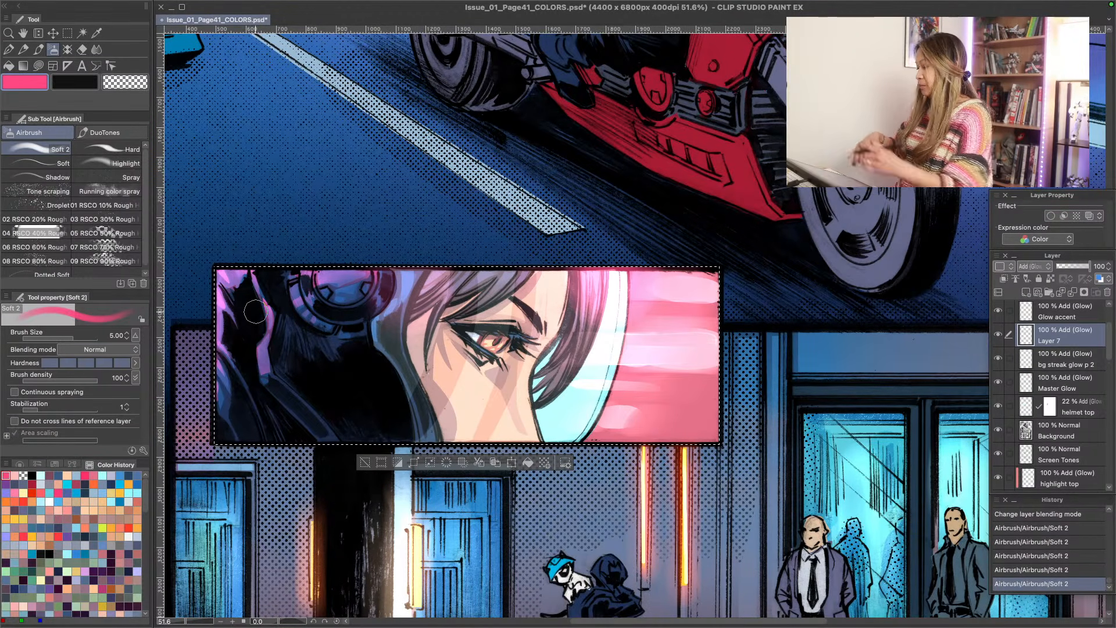
key("ctrl+d")
- Delete the stray pink glow in a rectangular strip just above the close-up panel and clear the selection
key("ctrl+space")
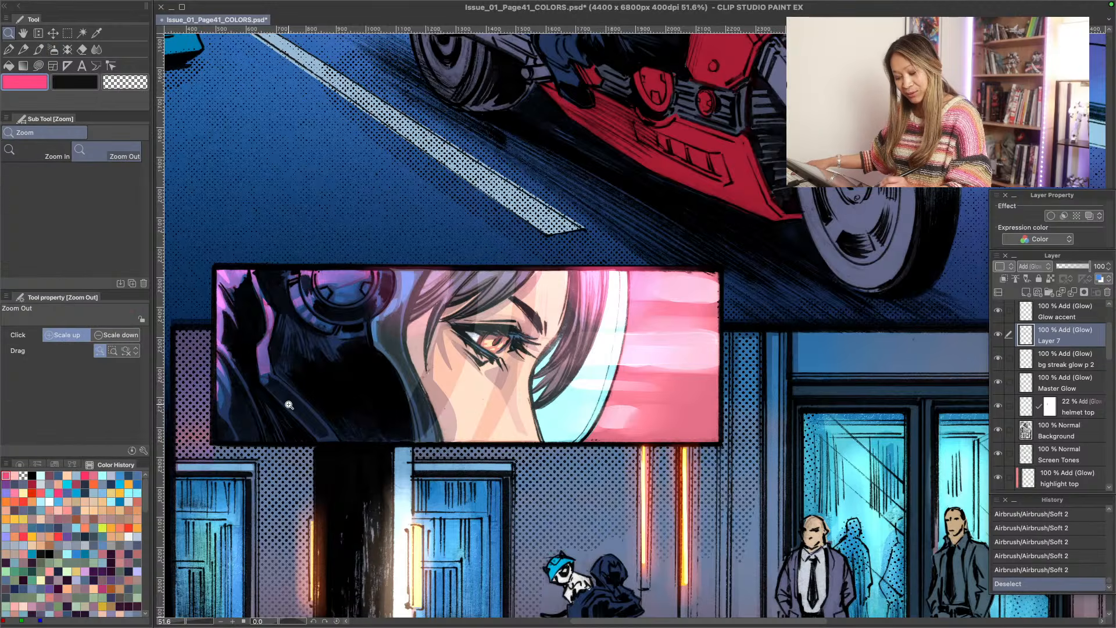
left_click_drag(287, 402, 264, 396)
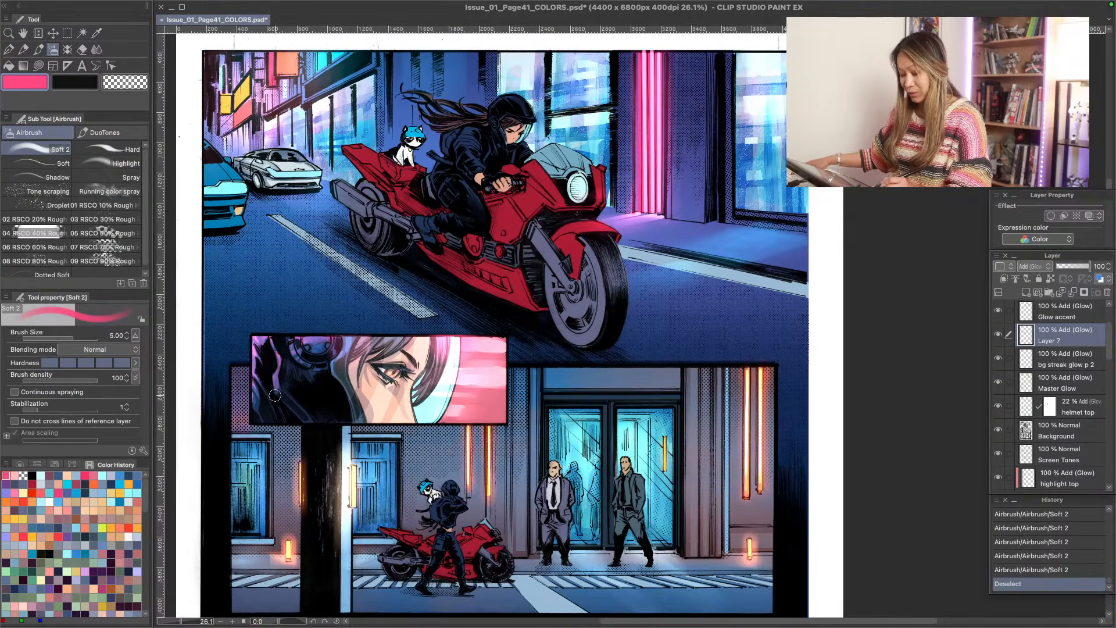
key("m")
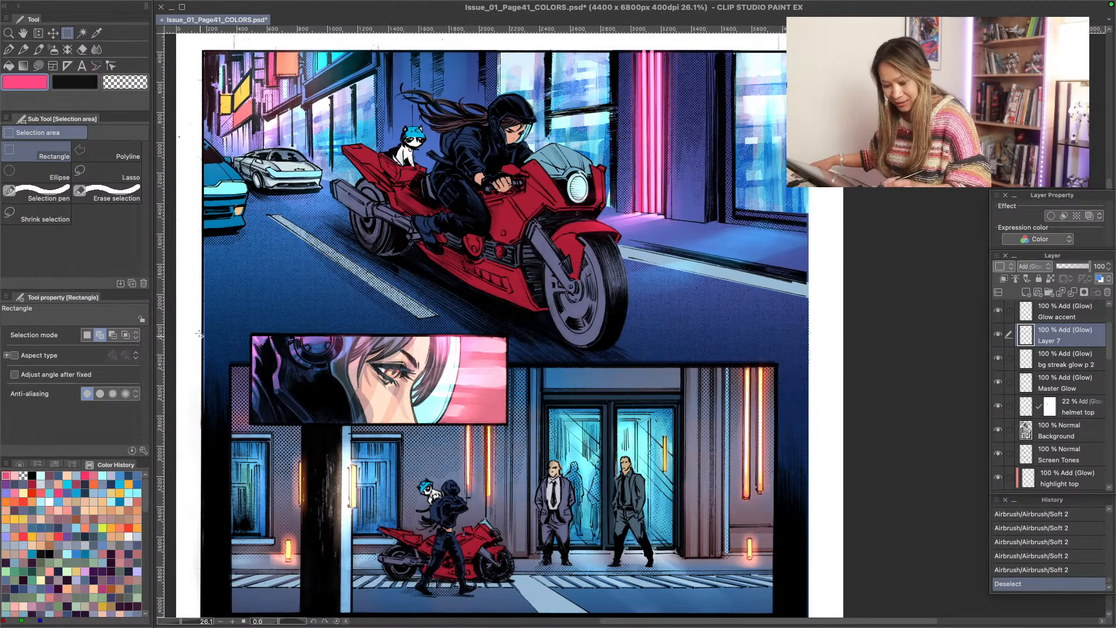
left_click_drag(236, 316, 541, 330)
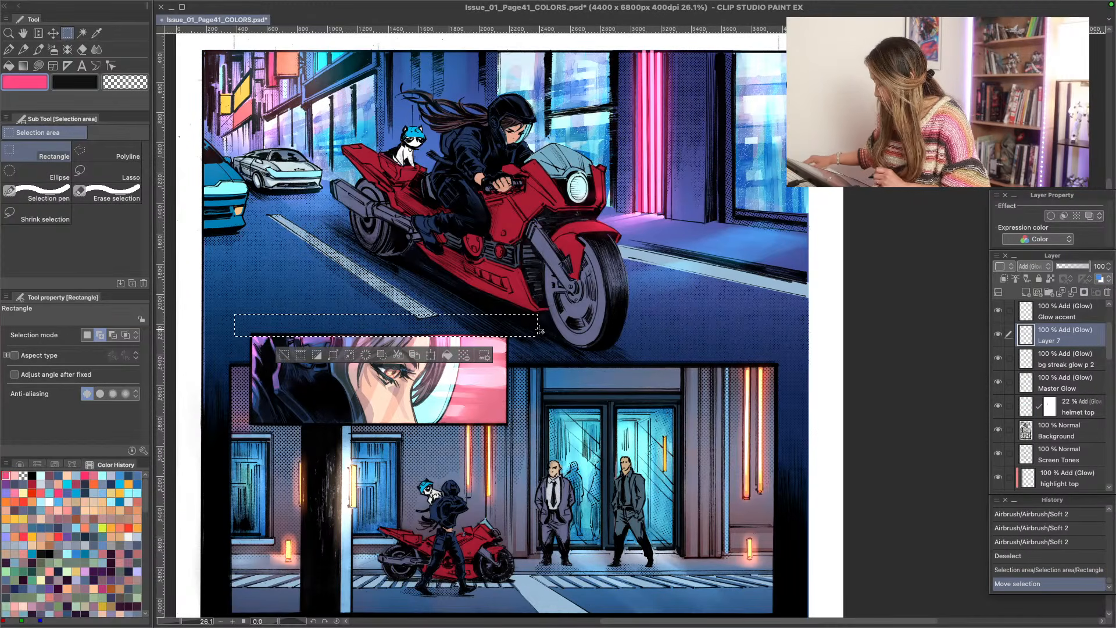
key("Delete")
key("ctrl+d")
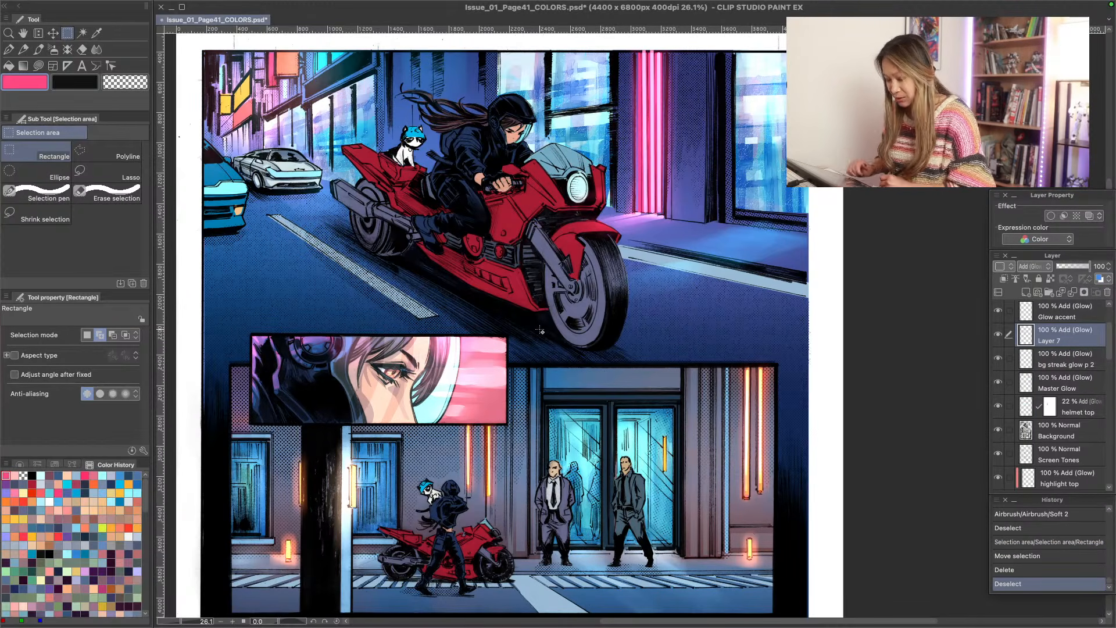
- Show the notes layer to check the handwritten correction notes over the street panel, and hide it again
scroll(998, 328, "up", 3)
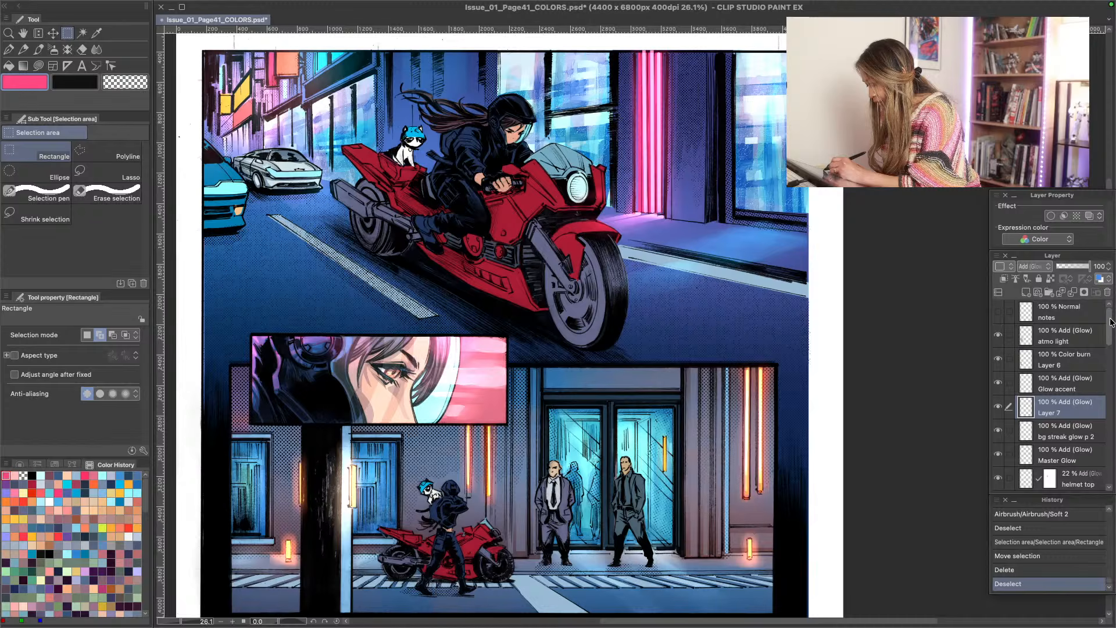
left_click(998, 315)
left_click(998, 317)
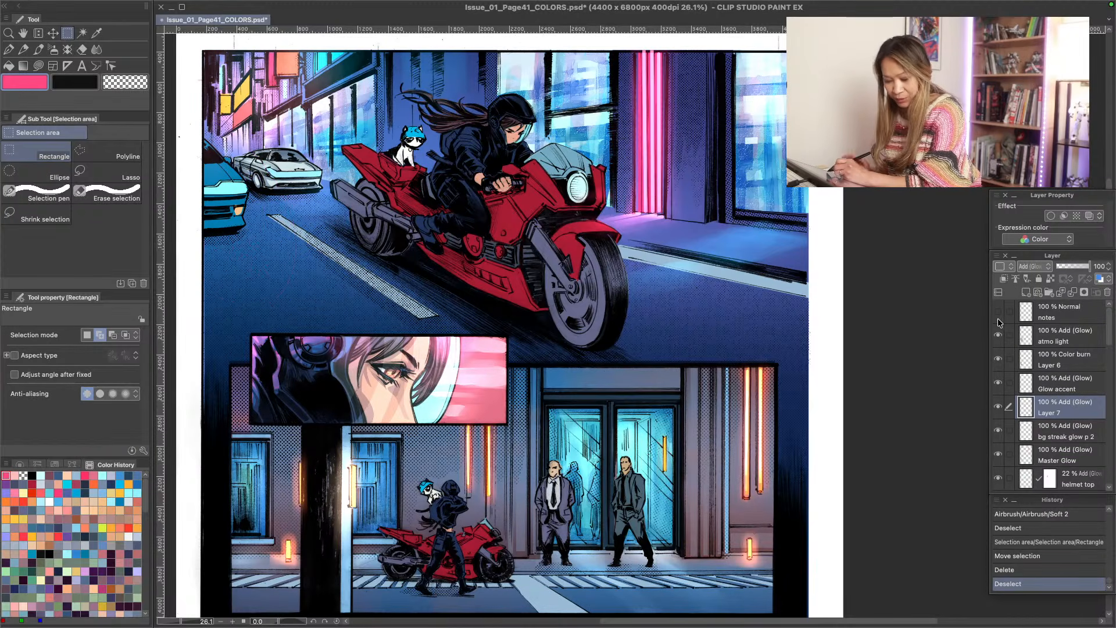
left_click(998, 317)
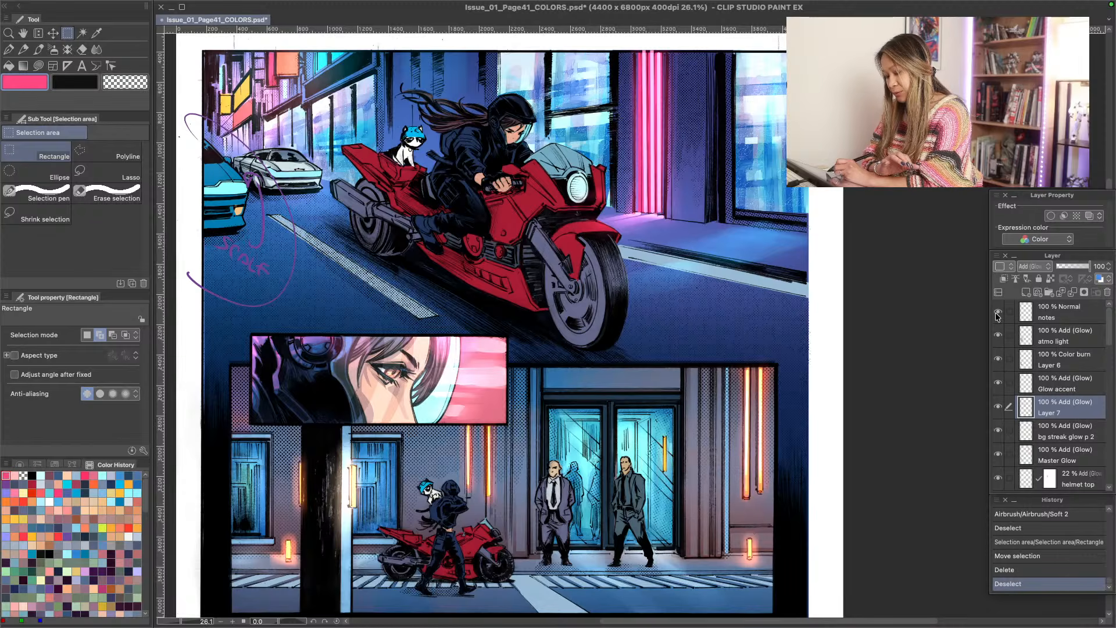
left_click(998, 315)
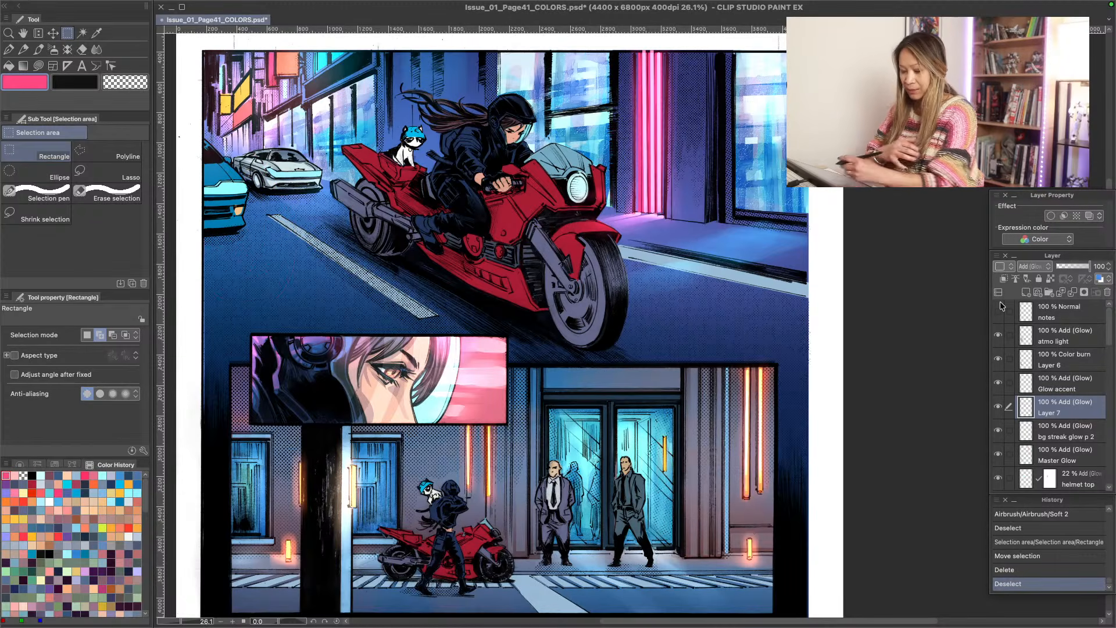
- Toggle the Layer 1 Copy background layer at the bottom of the layer stack to compare the page, and hide it
key("alt+space")
left_click_drag(313, 407, 288, 405)
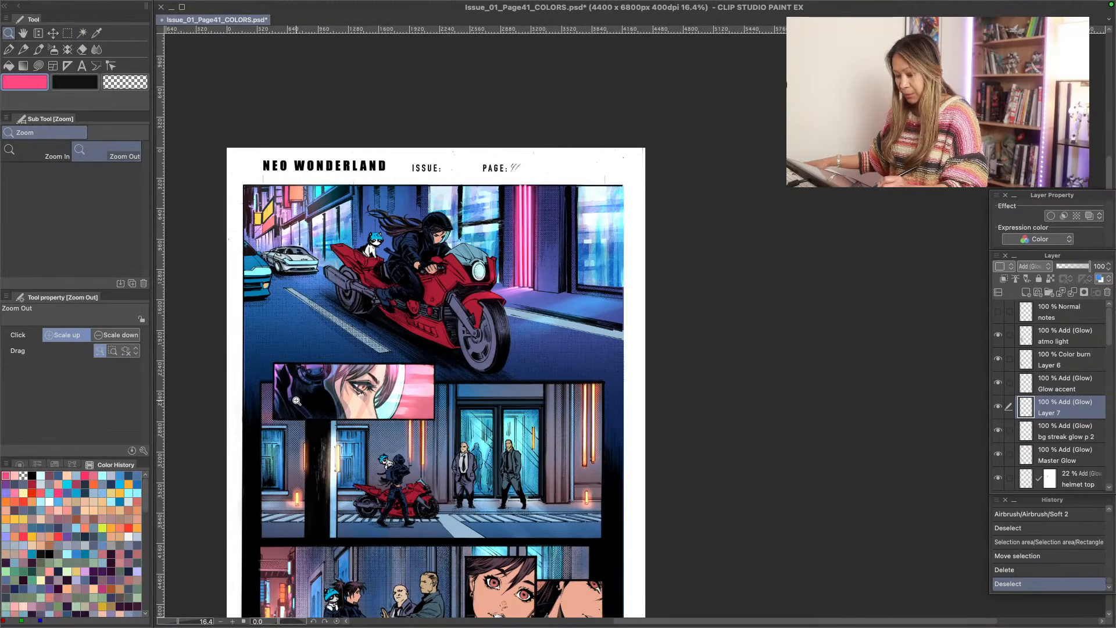
key("space")
left_click_drag(347, 519, 371, 369)
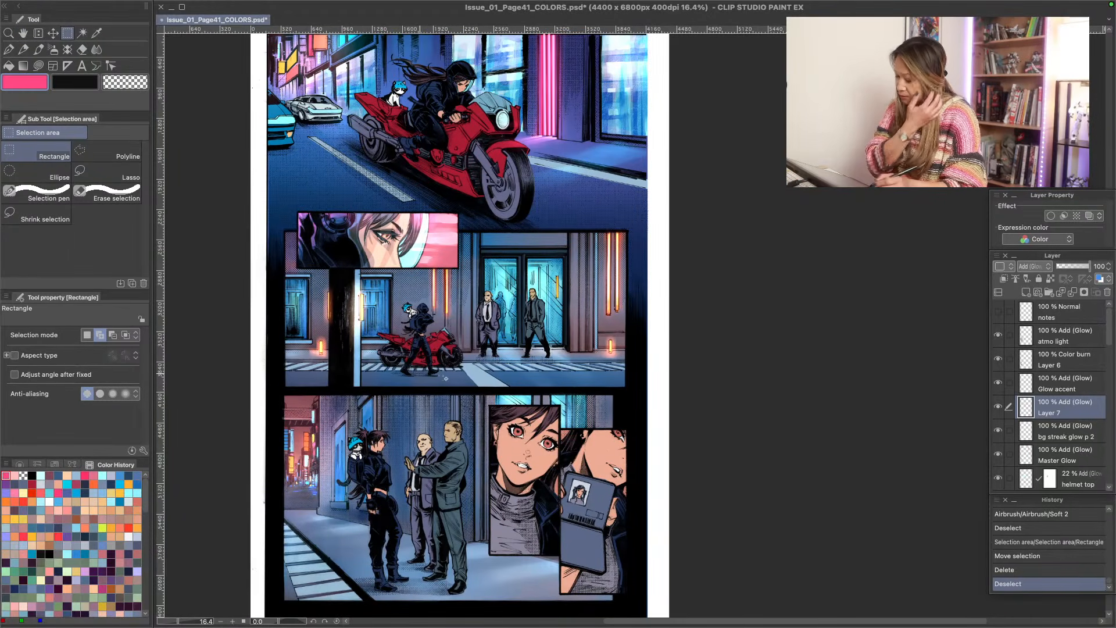
left_click_drag(1109, 335, 1115, 478)
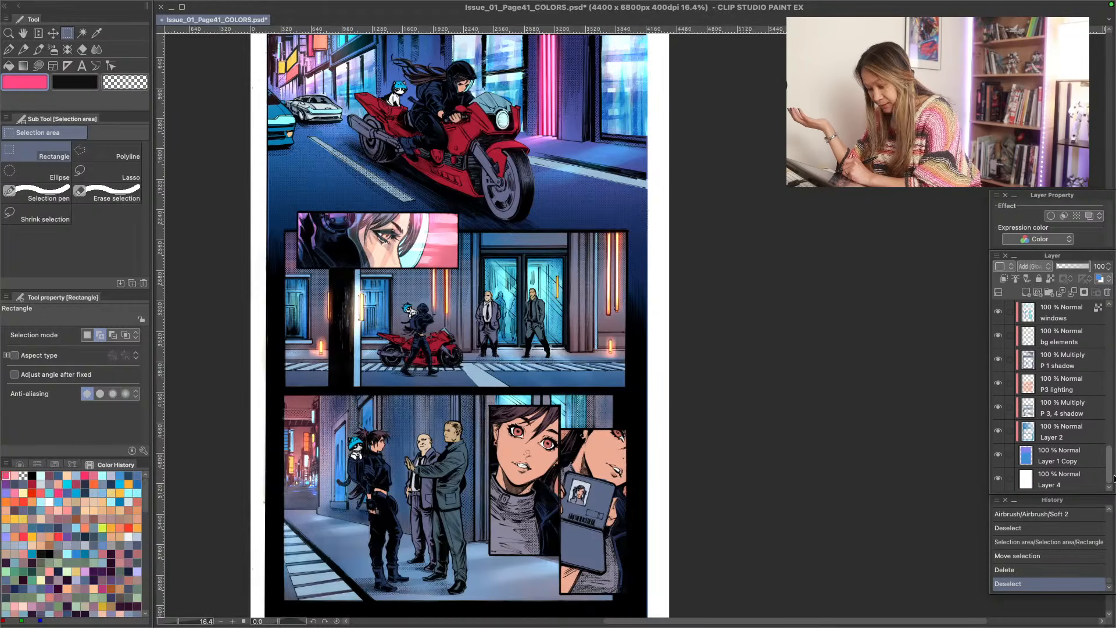
left_click(998, 456)
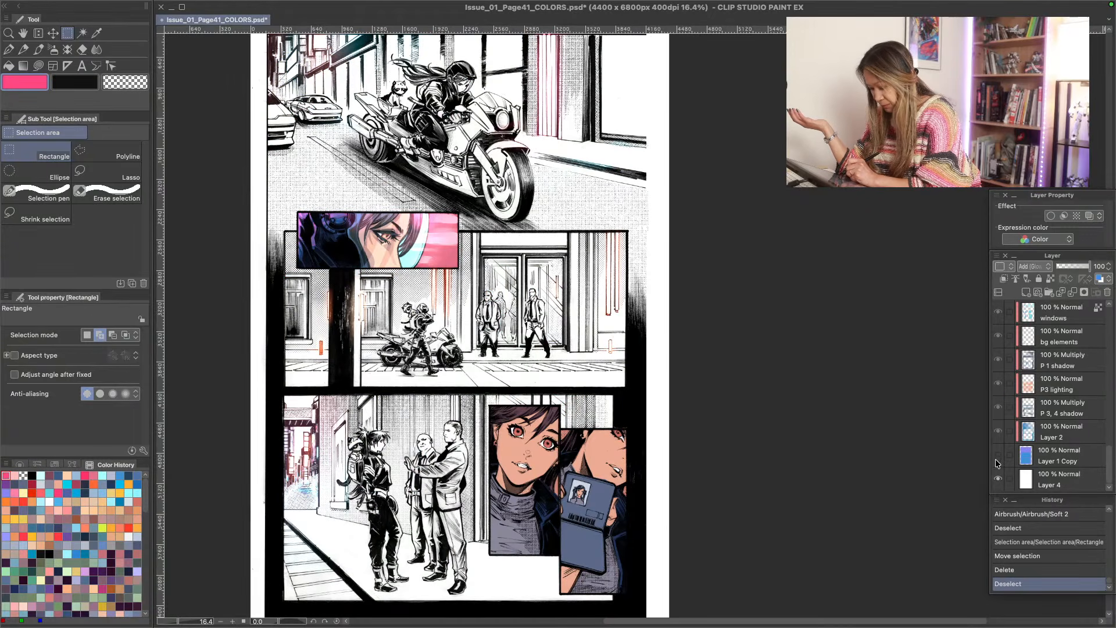
left_click(998, 457)
left_click(999, 457)
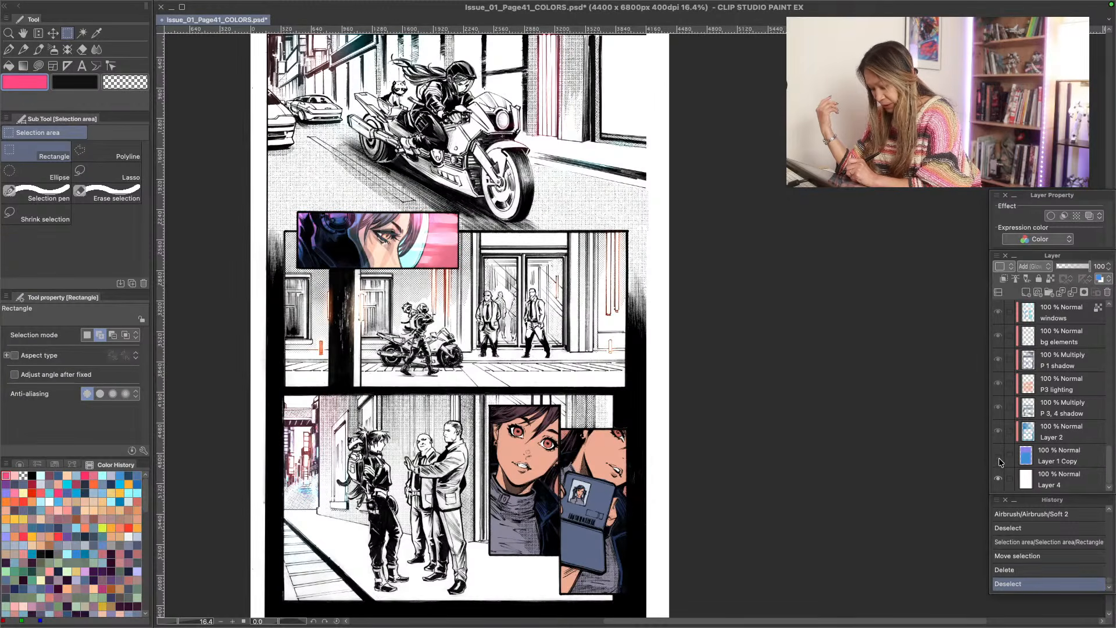
left_click(999, 456)
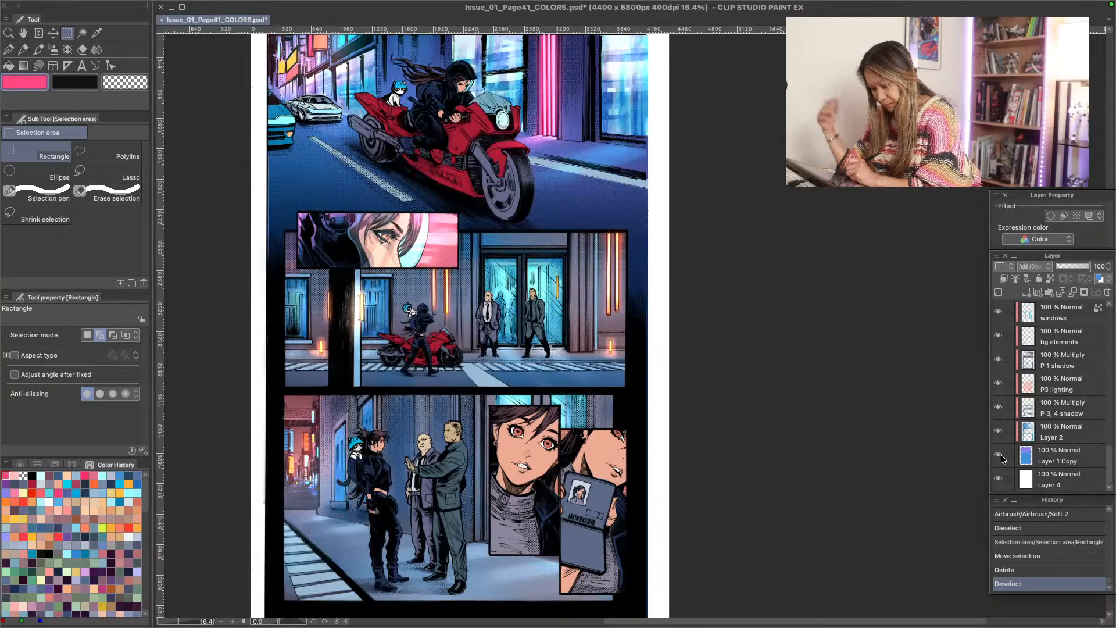
mouse_move(1113, 476)
left_mouse_down()
mouse_move(1112, 432)
mouse_move(1112, 476)
left_mouse_up()
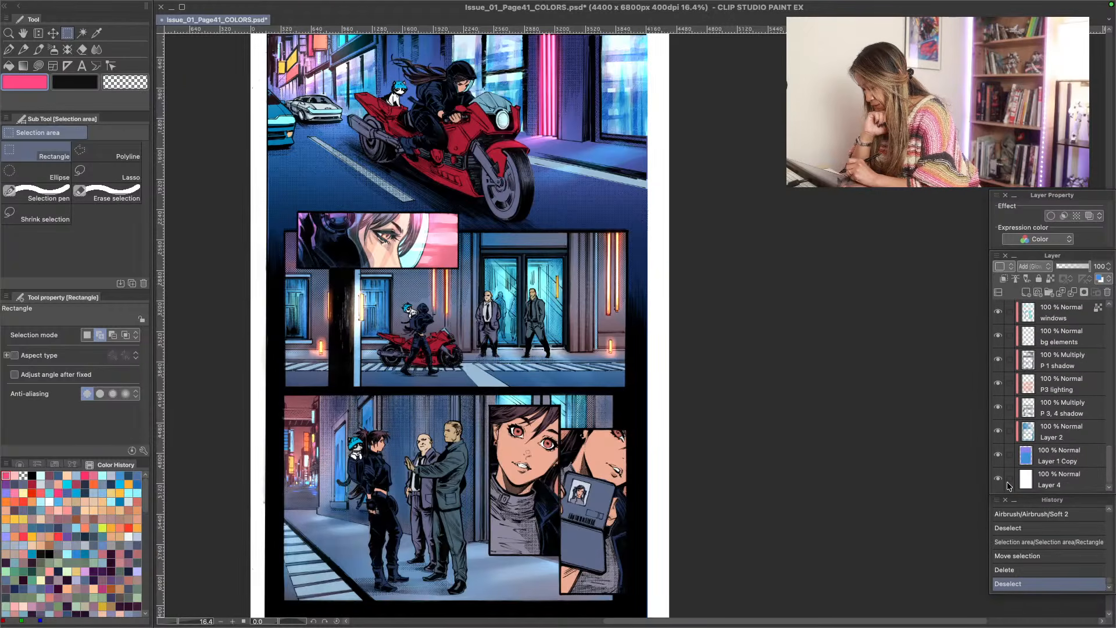
left_click(999, 457)
- Examine the colored close-up panel up close against the surrounding black-and-white line art and dot shading
key("/")
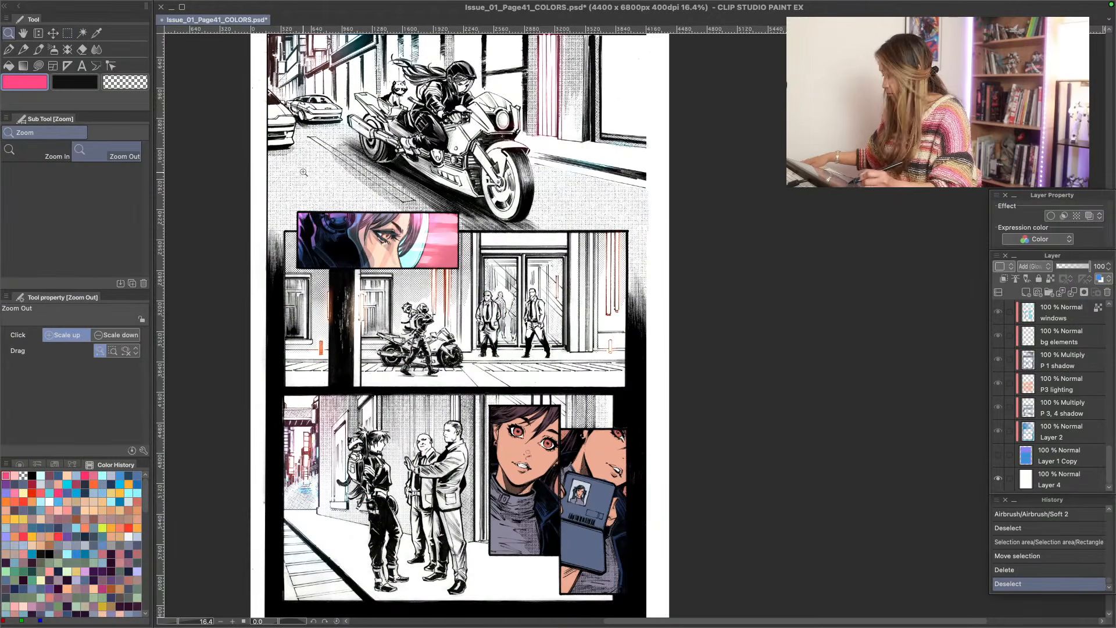
scroll(306, 160, "up", 3)
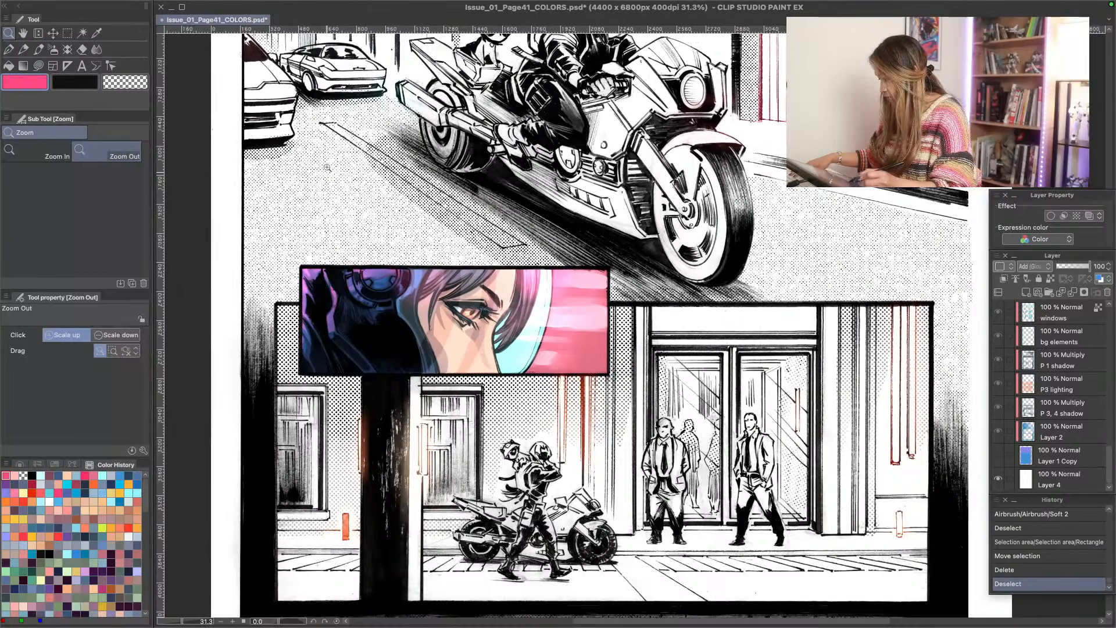
left_click_drag(325, 167, 290, 366)
left_click_drag(283, 430, 279, 247)
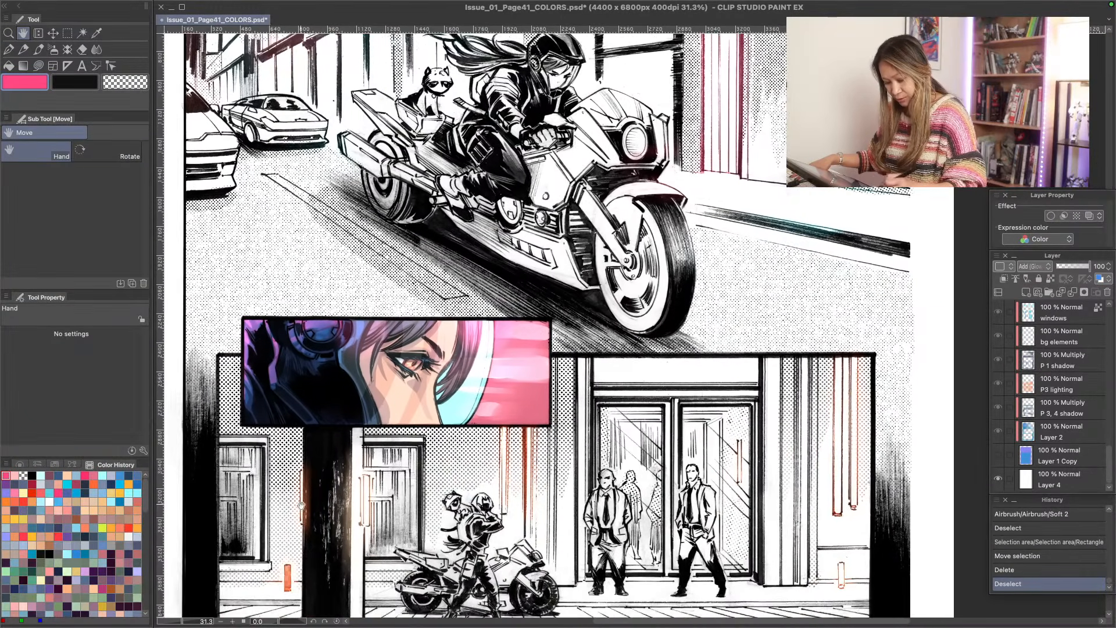
left_click_drag(301, 506, 291, 396)
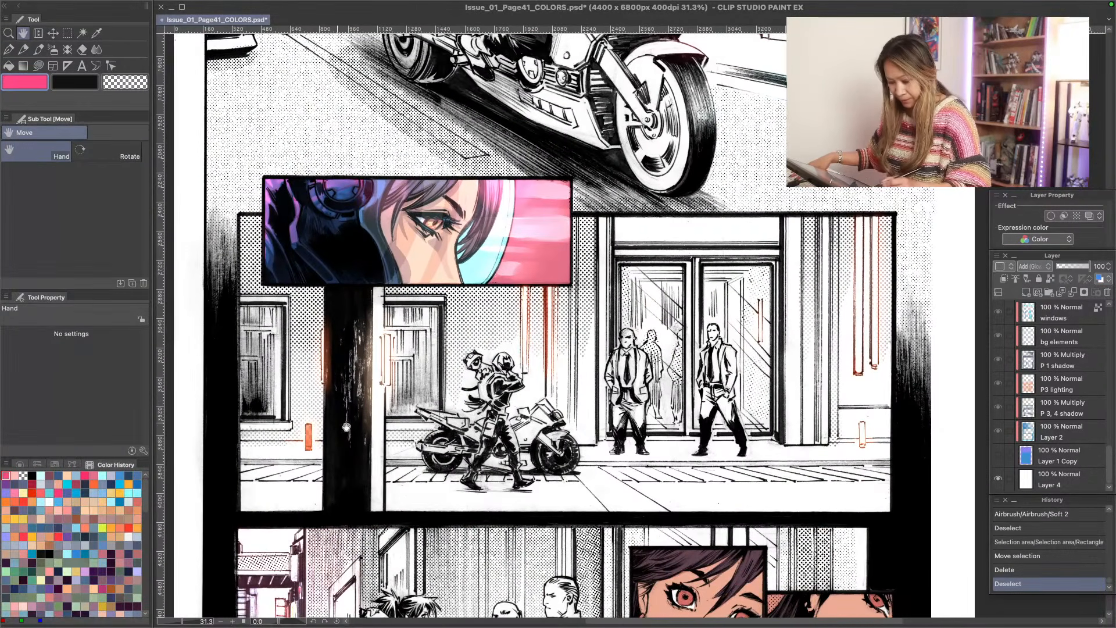
left_click_drag(443, 232, 390, 328)
key("alt+space")
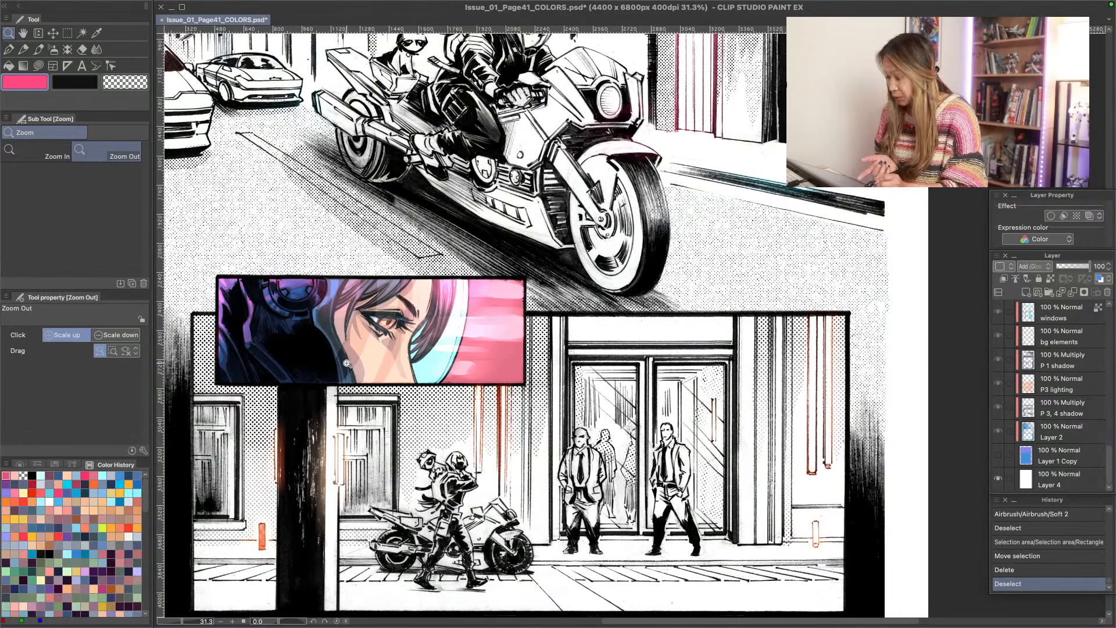
- Add a raster layer named "glow screentone" directly above Glow accent and select the close-up panel with a rectangular selection
left_click_drag(1108, 456, 1104, 315)
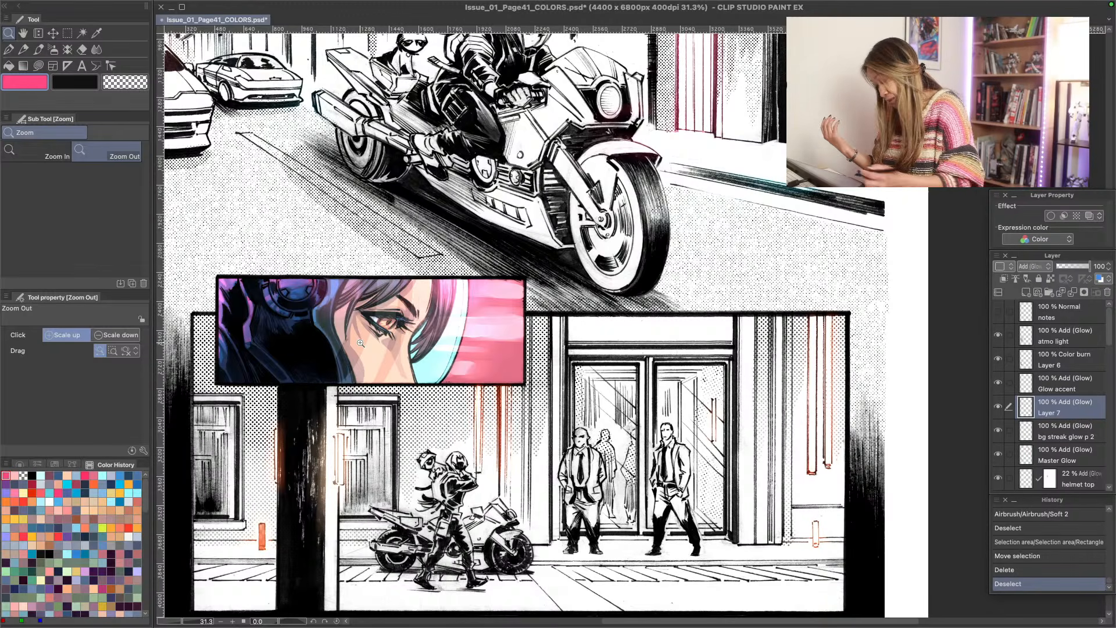
left_click(1009, 387)
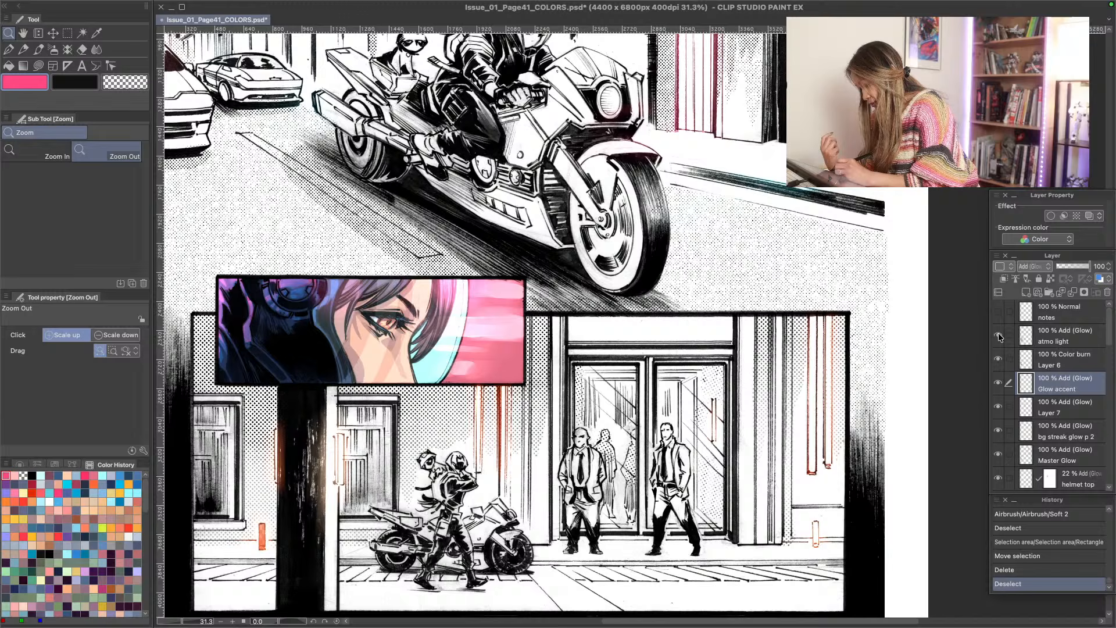
left_click(1026, 292)
double_click(1034, 389)
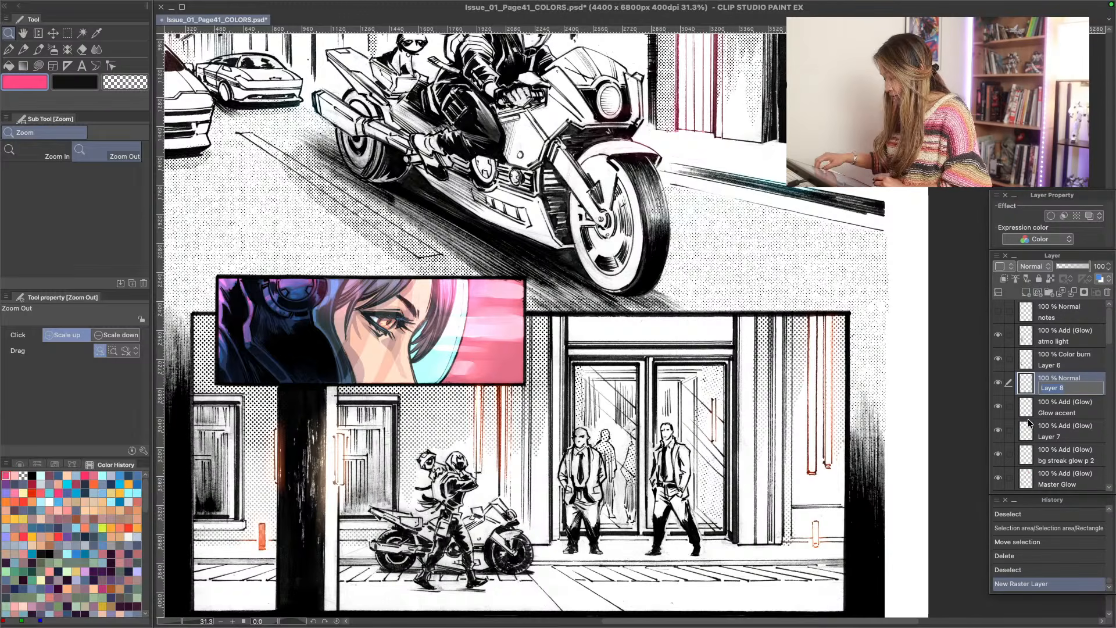
type("glo")
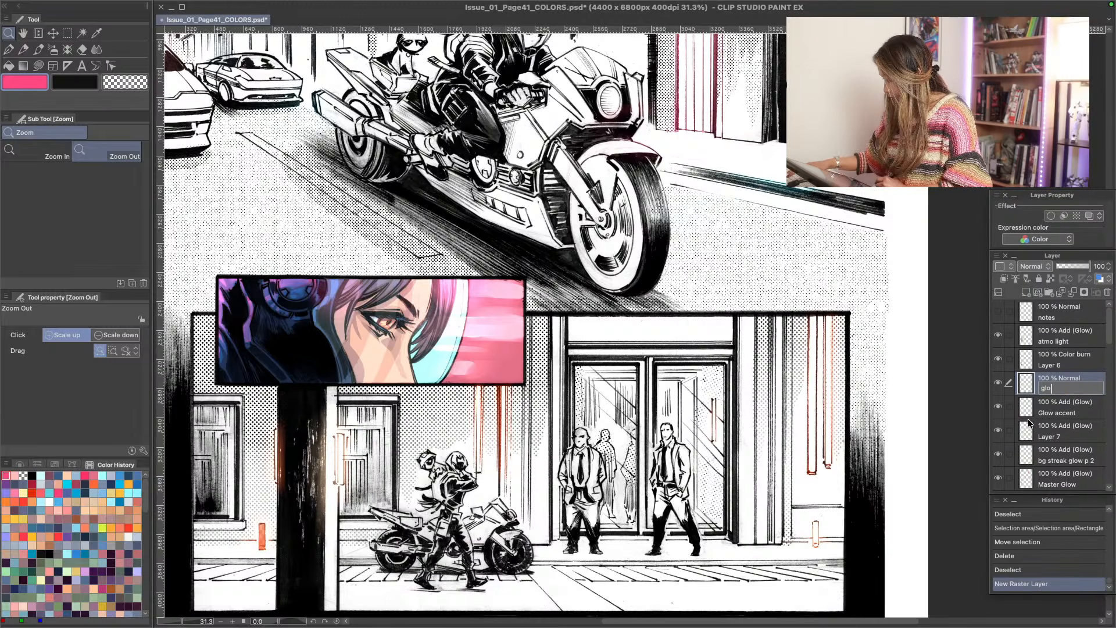
type("w ")
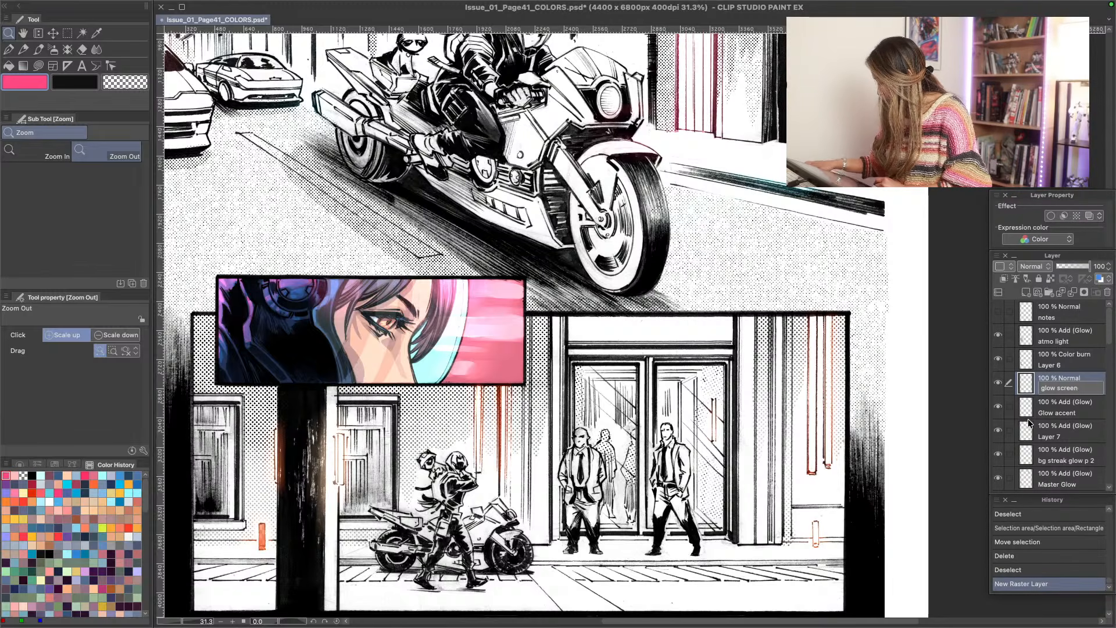
type("screentone")
key("Return")
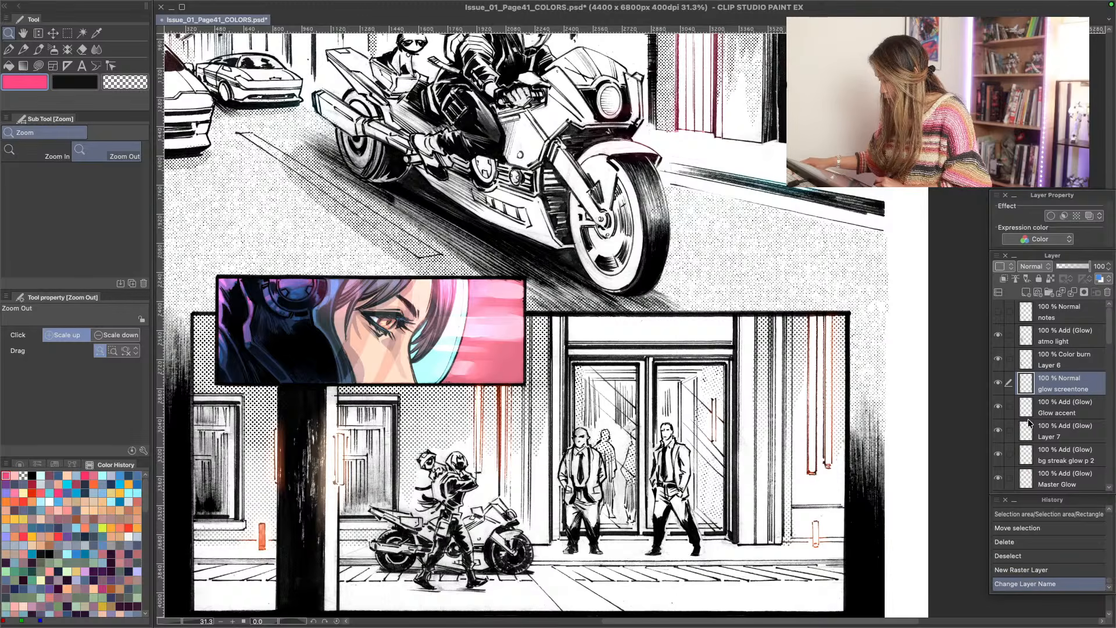
key("m")
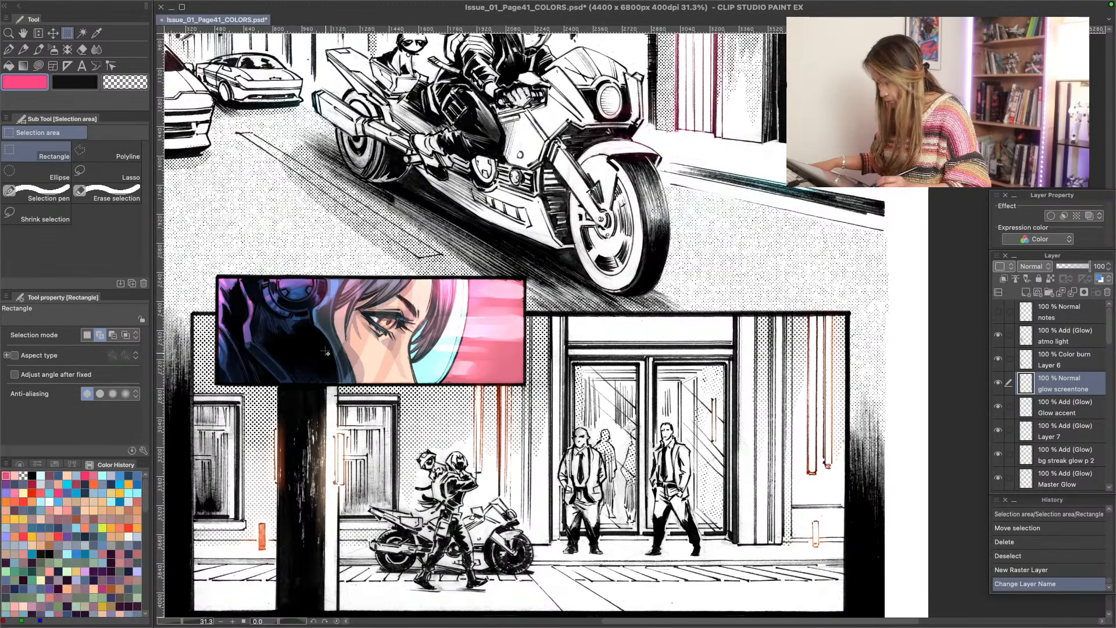
left_click_drag(217, 277, 525, 385)
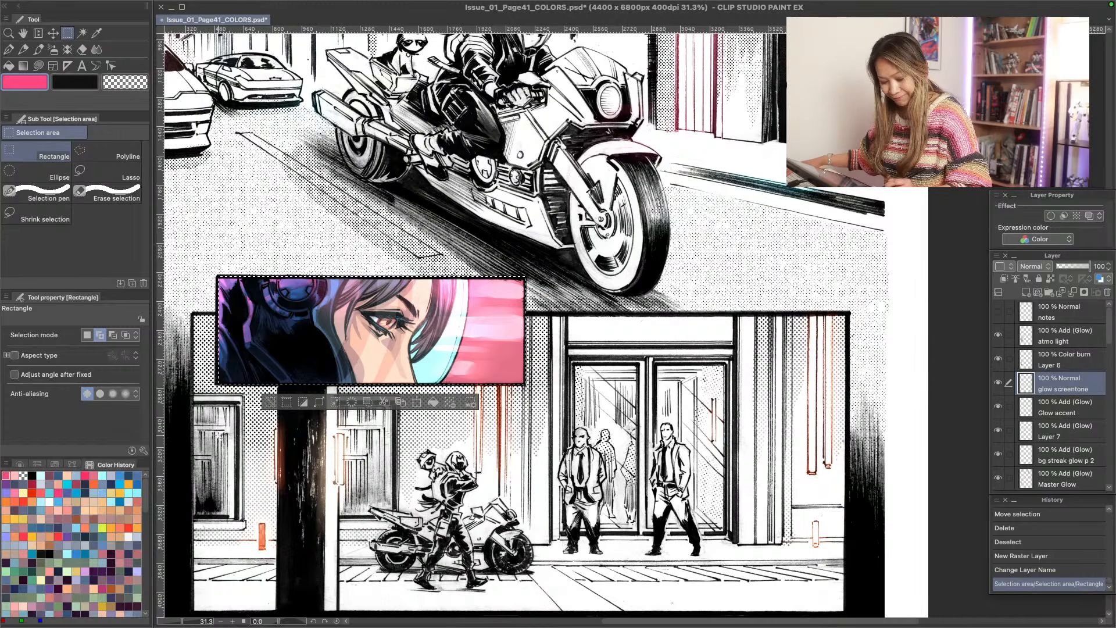
- Try a pink stroke with the 09 RSCO 90% Rough Halftone airbrush over the helmet in the close-up panel and undo it
key("b")
key("b")
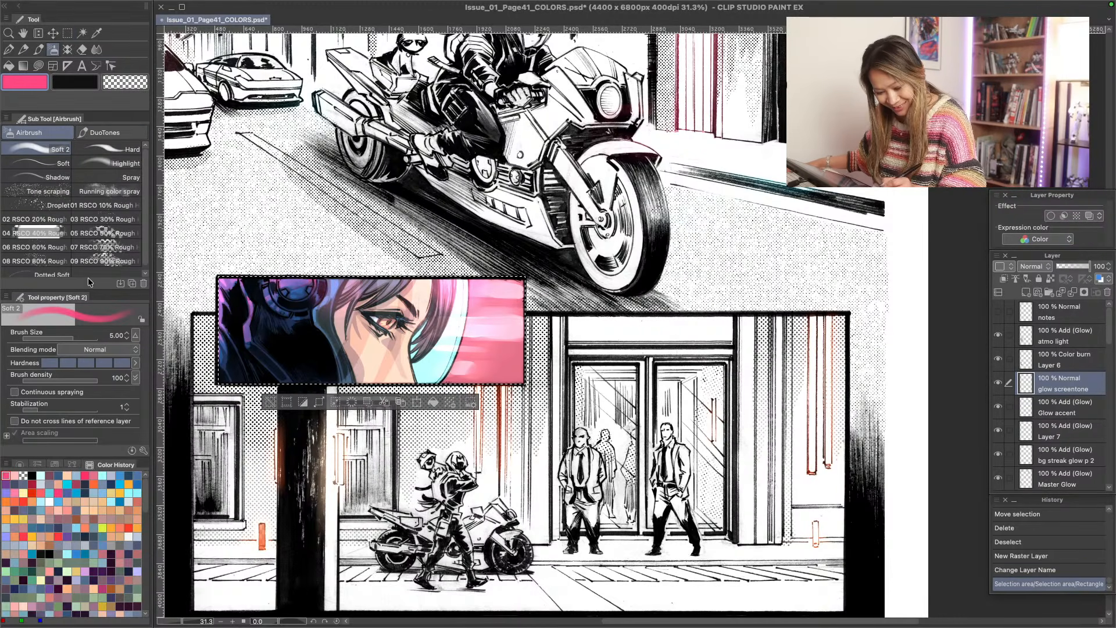
left_click(94, 134)
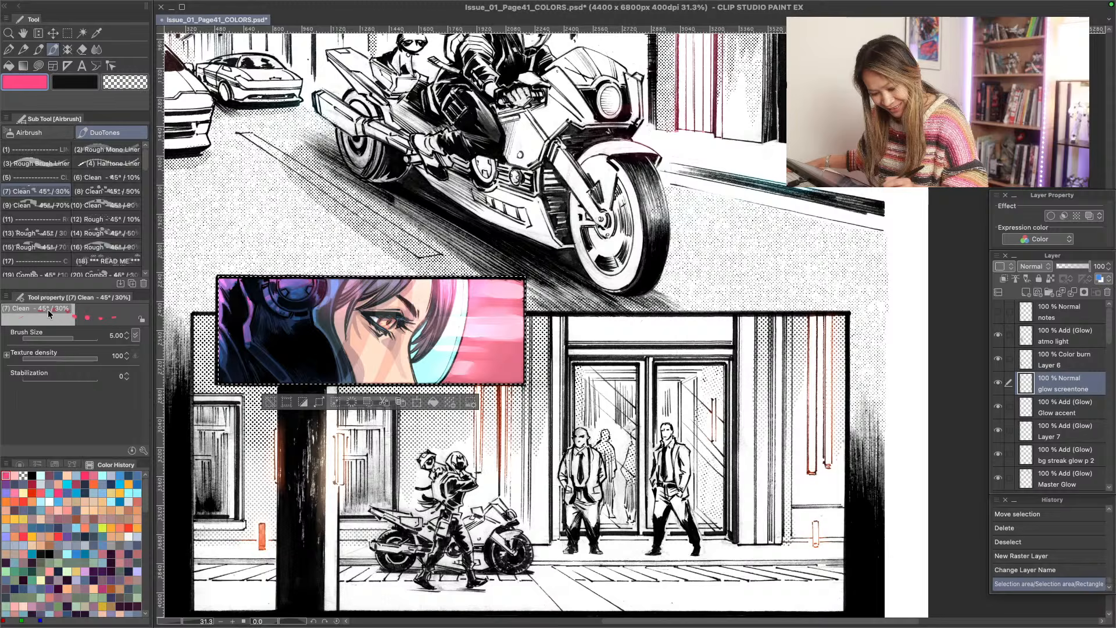
left_click(34, 132)
scroll(135, 266, "down", 1)
left_click(134, 259)
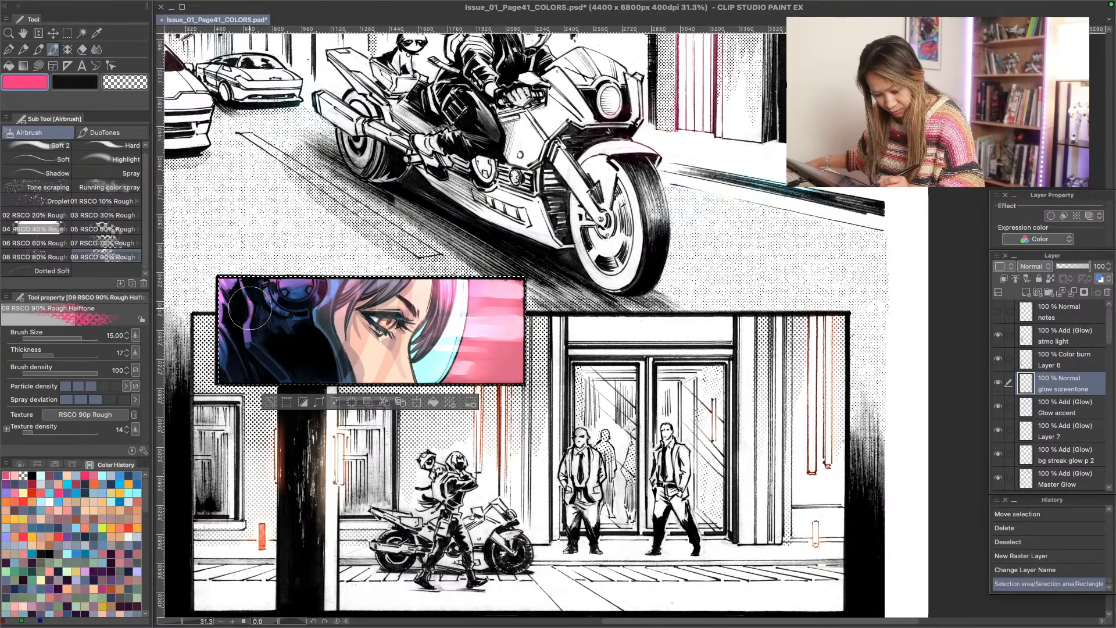
left_click_drag(288, 310, 332, 348)
key("super+z")
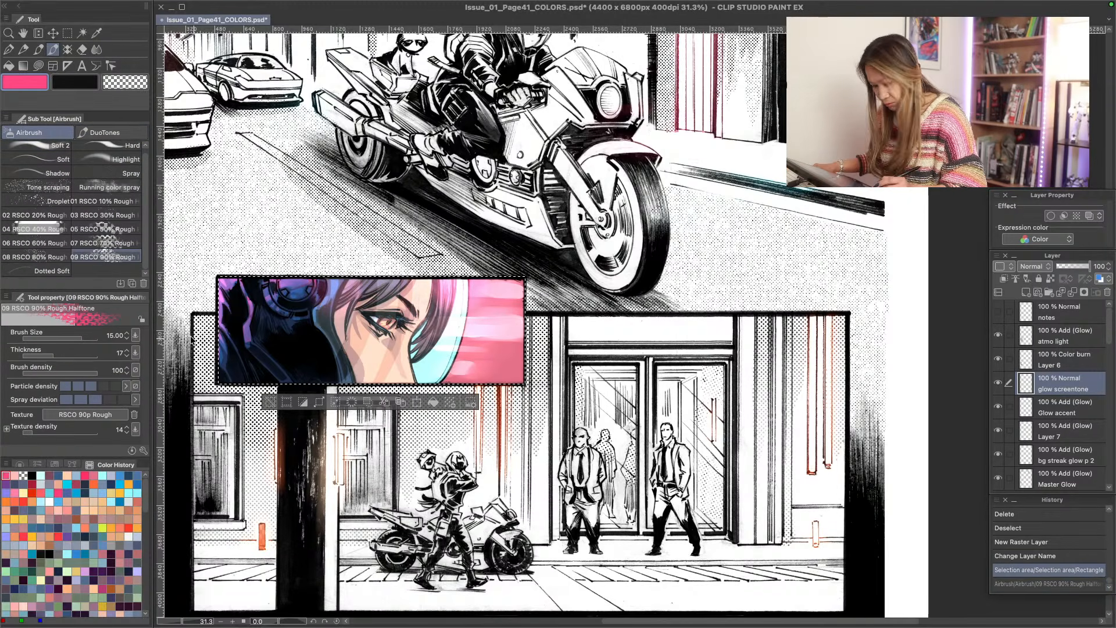
- Test the 07 RSCO 70%, 03 RSCO 30% and 08 RSCO 80% Rough Halftone airbrushes around the close-up panel, undoing each stroke
left_click(96, 243)
left_click_drag(326, 433, 353, 459)
key("super+z")
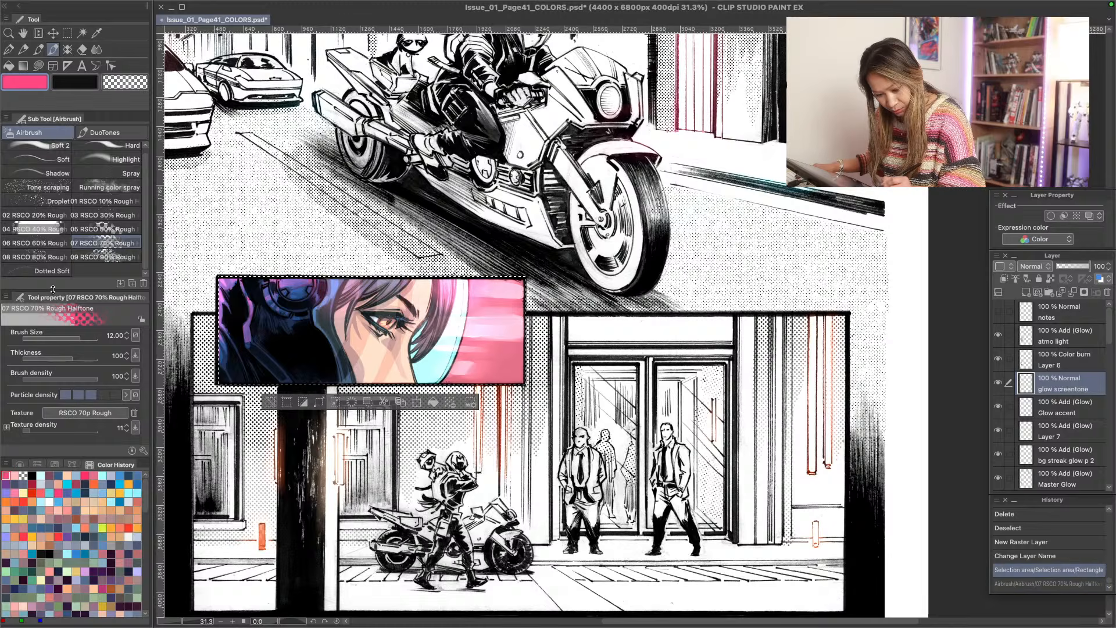
left_click(103, 215)
left_click_drag(328, 454, 395, 465)
key("super+z")
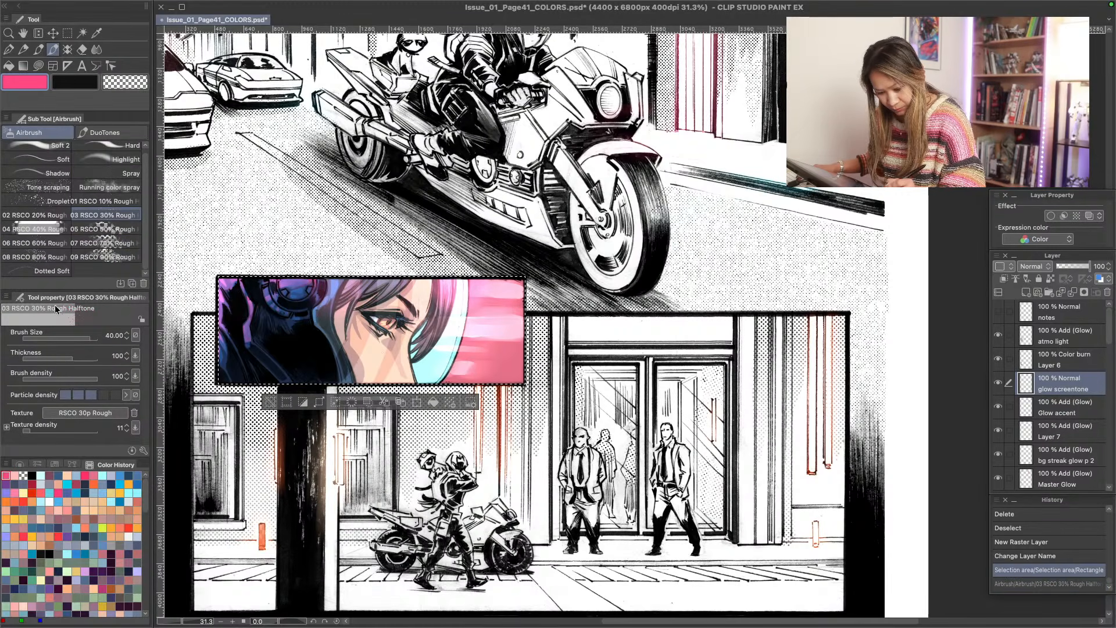
left_click(36, 257)
mouse_move(262, 332)
left_mouse_down()
mouse_move(324, 402)
mouse_move(340, 375)
left_mouse_up()
key("super+z")
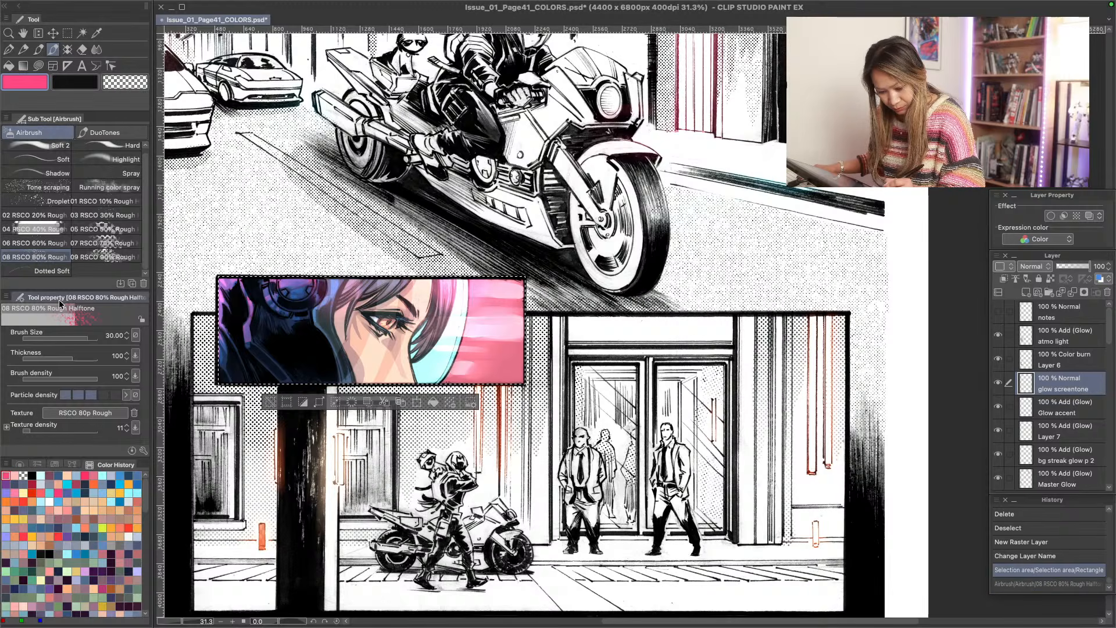
- Test the DuoTones brushes (14) Rough - 45° / 50% and (18) READ ME over the helmet, undoing each stroke
left_click(104, 132)
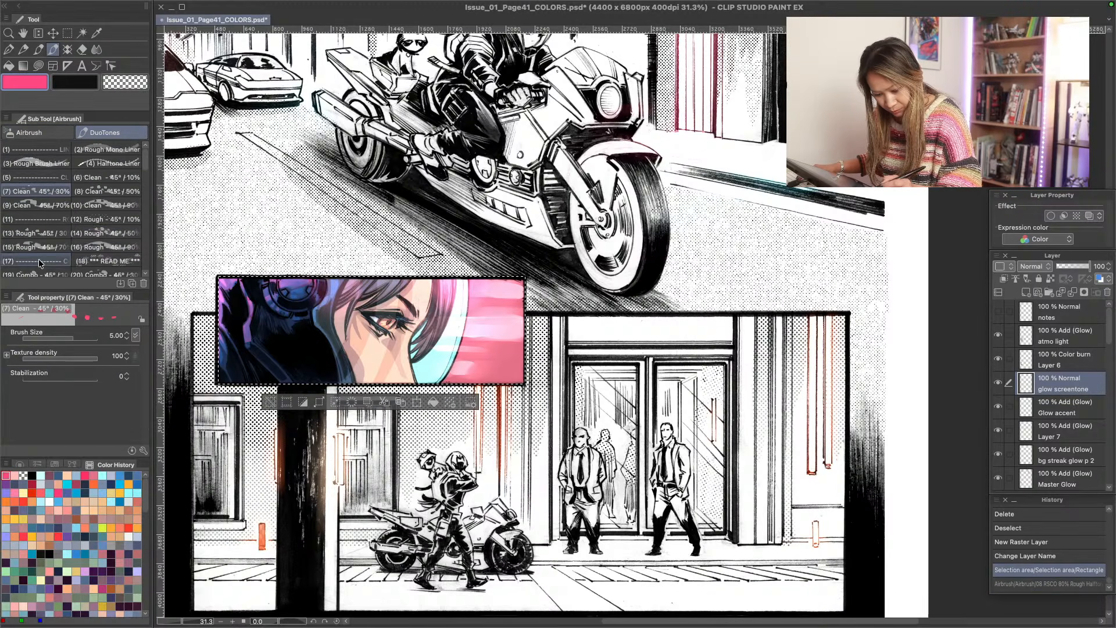
left_click(98, 236)
left_click_drag(314, 332, 372, 407)
key("super+z")
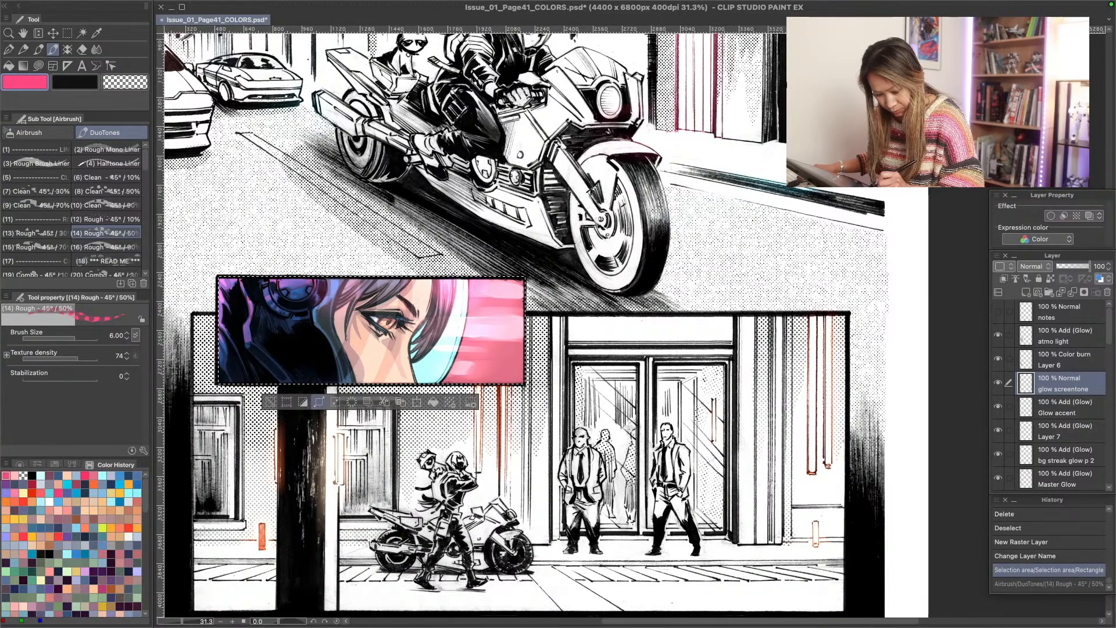
left_click(108, 261)
left_click_drag(291, 349, 303, 384)
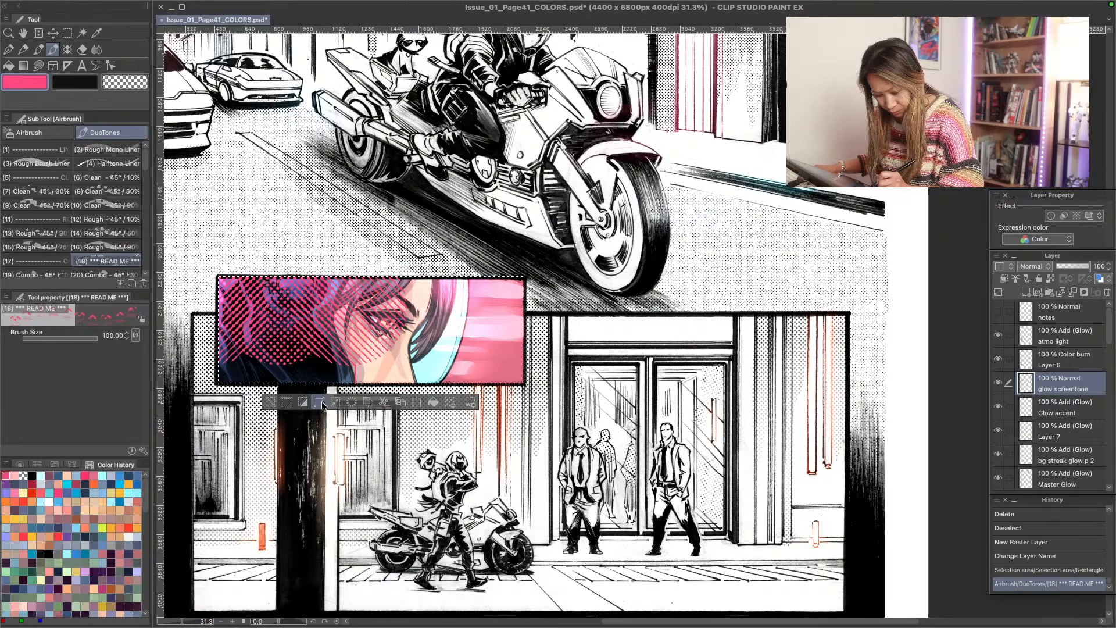
key("super+z")
- Test the DuoTones brushes (15) Rough - 45° / 70%, (12) Rough - 45° / 10% and (8) Clean - 45° / 50% on the helmet, undoing each stroke
left_click(34, 247)
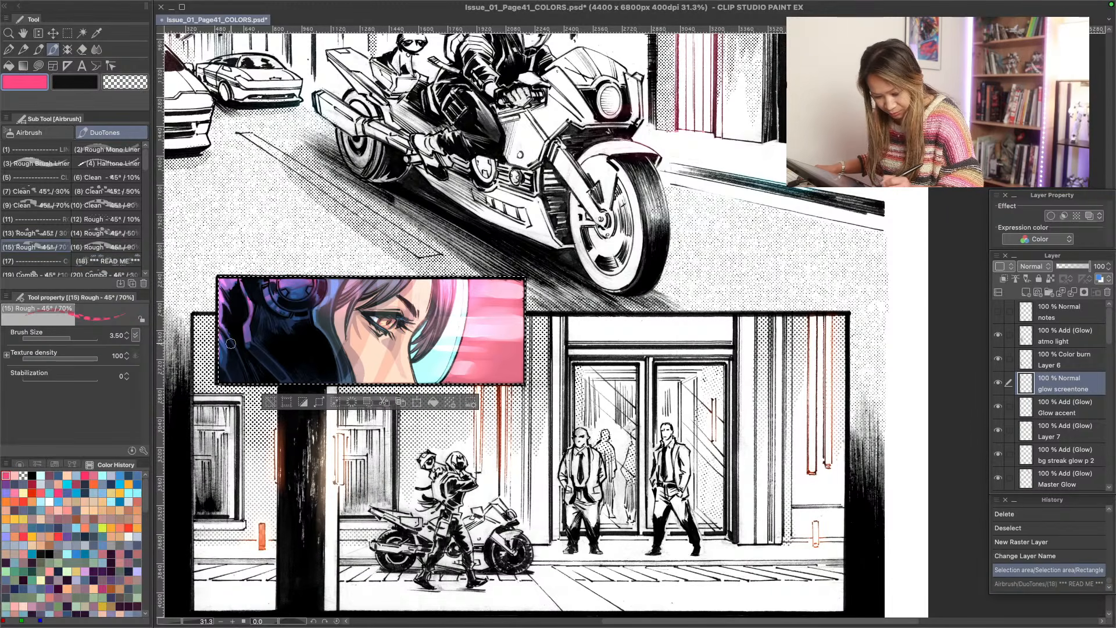
left_click_drag(245, 347, 298, 383)
key("super+z")
left_click(107, 220)
left_click_drag(246, 345, 295, 380)
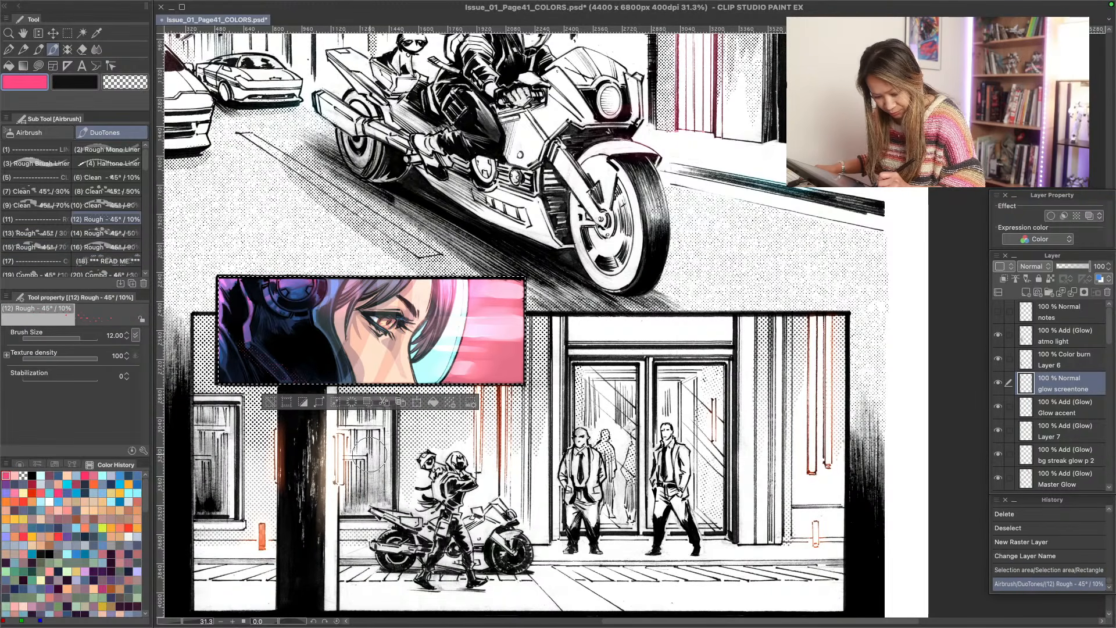
key("super+z")
left_click(107, 191)
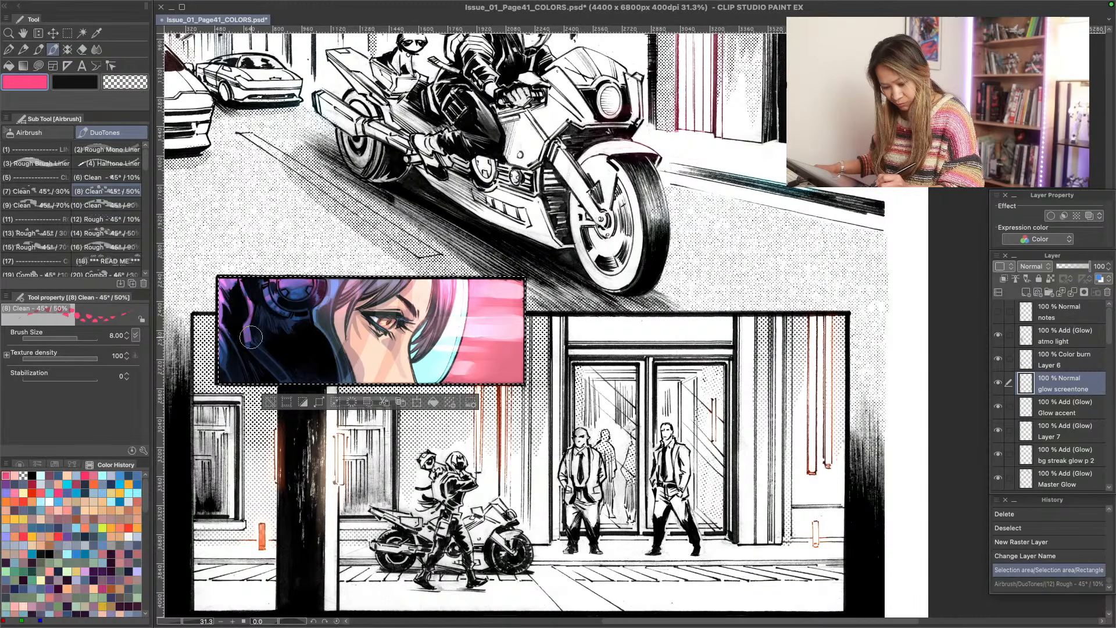
left_click_drag(251, 338, 317, 382)
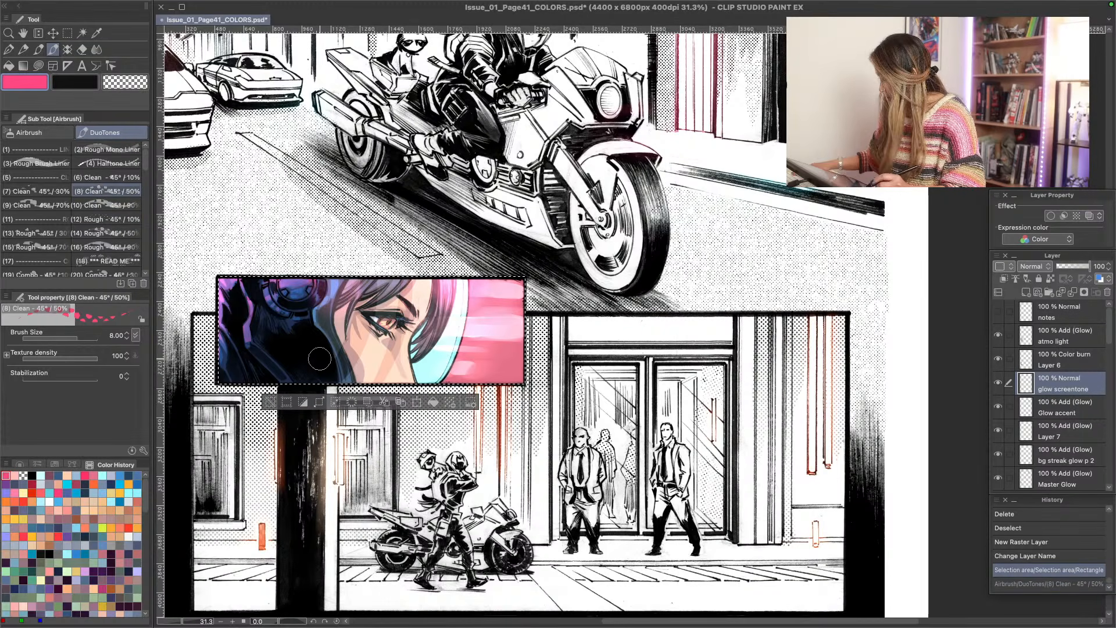
- Paint horizontal pink halftone streaks across the close-up panel's helmet and lower face with the (8) Clean - 45° / 50% brush at size 17
key("slash")
left_click(262, 341)
scroll(262, 341, "down", 1)
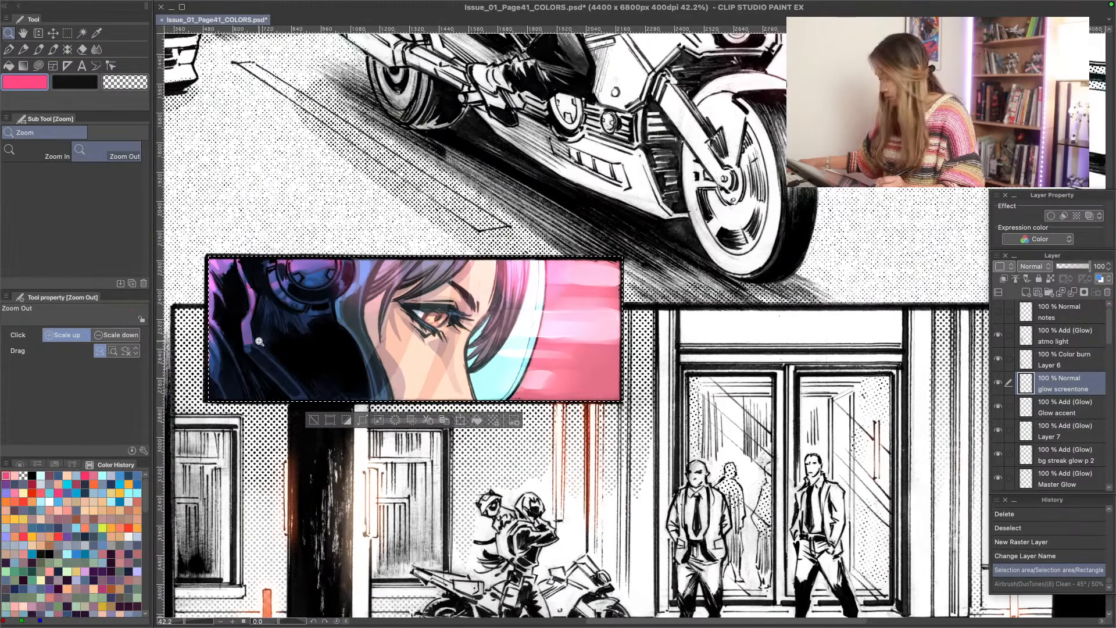
key("b")
key("bracketright")
key("bracketright")
key("bracketright")
key("bracketright")
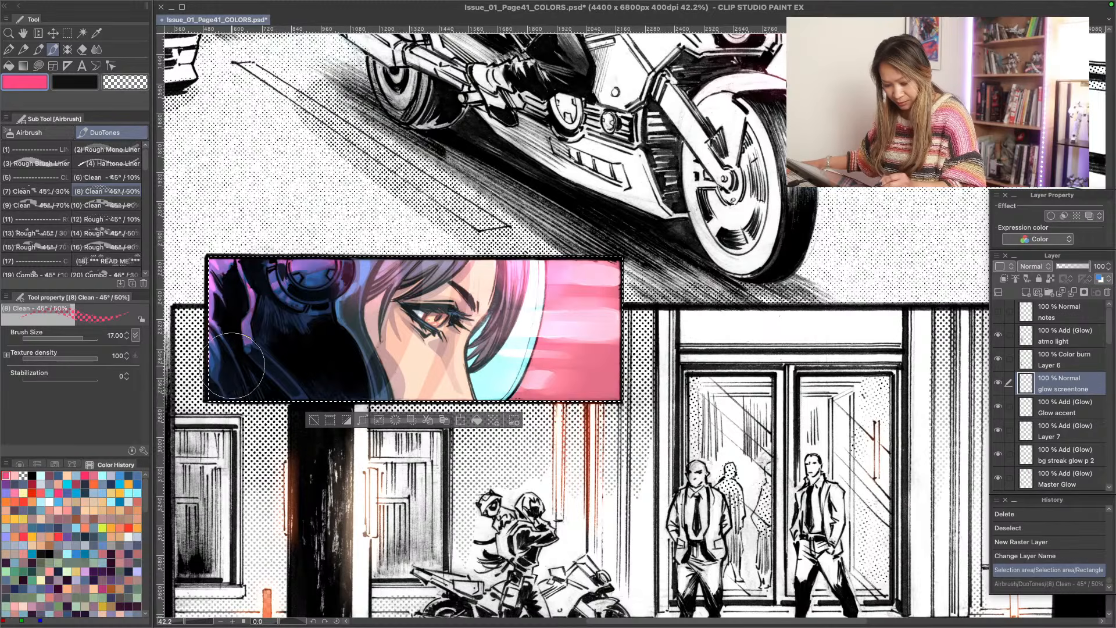
left_click_drag(264, 365, 250, 367)
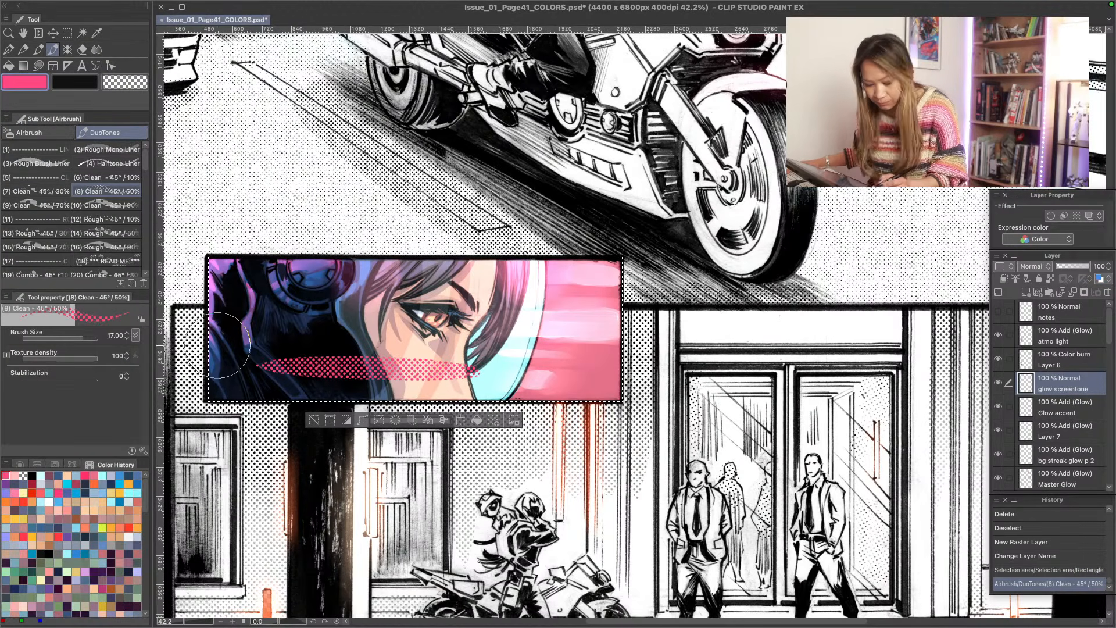
left_click_drag(465, 389, 305, 390)
mouse_move(357, 335)
left_mouse_down()
mouse_move(299, 335)
mouse_move(304, 305)
left_mouse_up()
left_click_drag(375, 282, 307, 282)
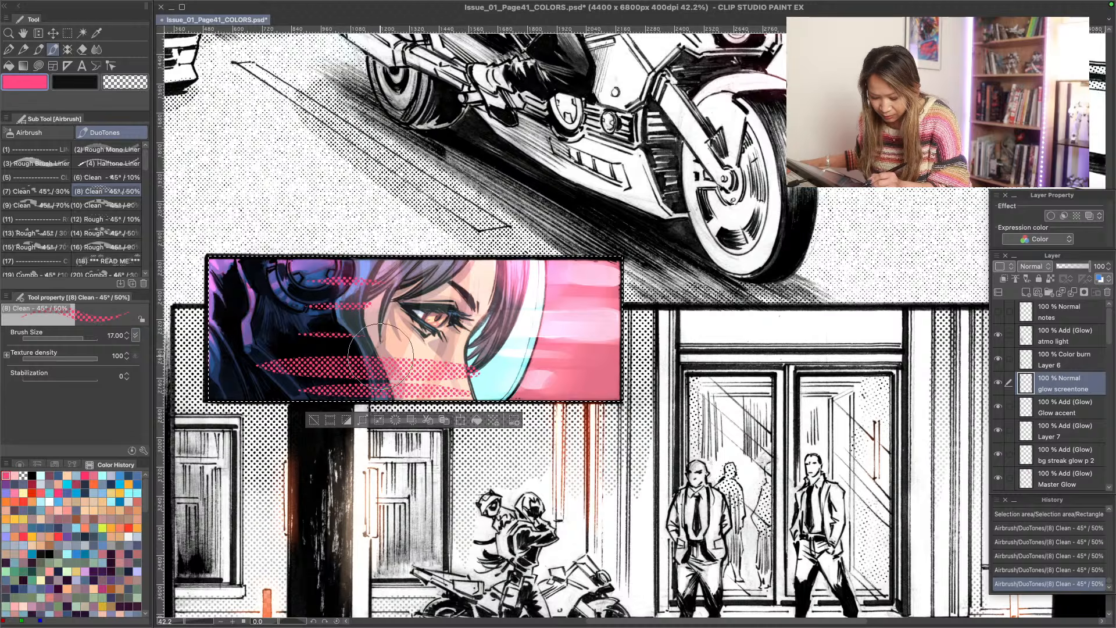
left_click_drag(341, 379, 317, 381)
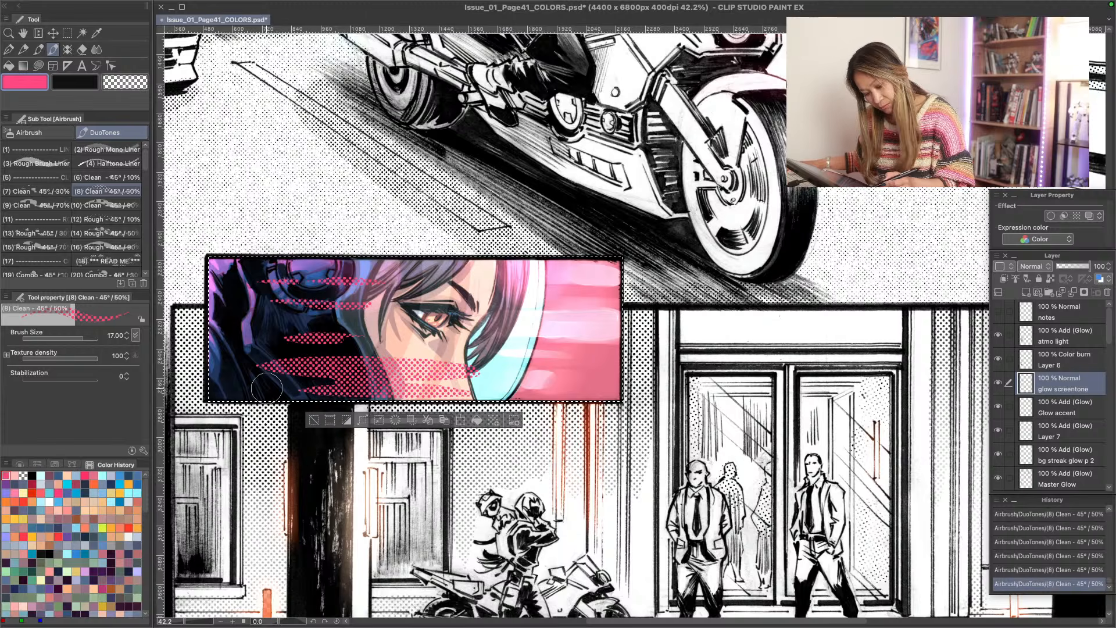
- Fade the pink halftone streaks over the helmet and face with the Soft eraser
left_click_drag(445, 378, 341, 359)
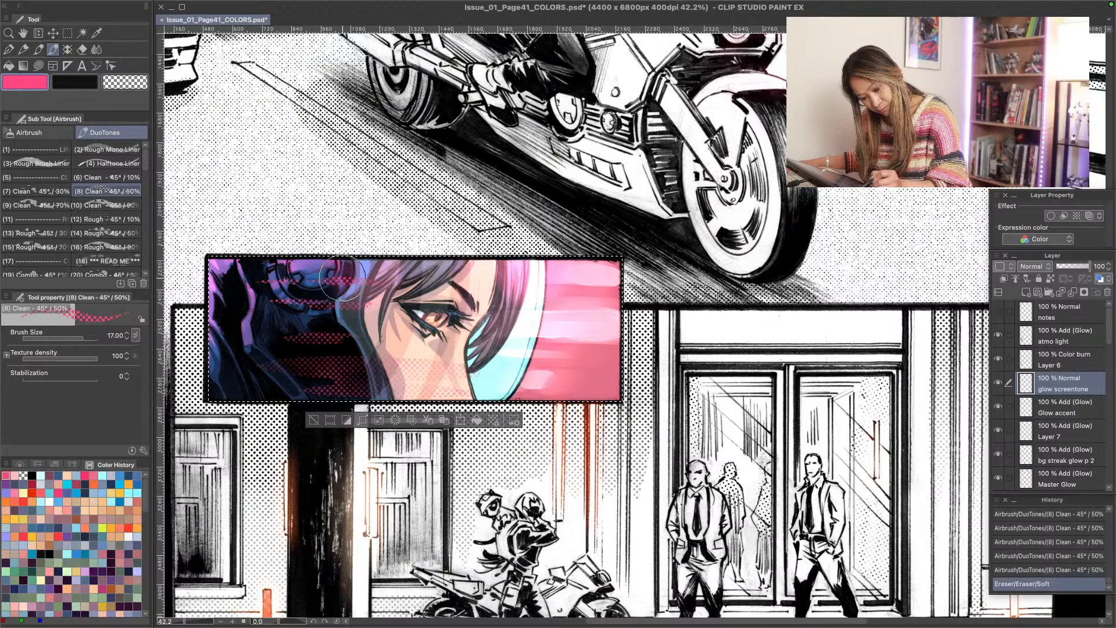
left_click_drag(343, 278, 388, 285)
left_click_drag(431, 381, 476, 397)
left_click_drag(385, 307, 408, 408)
left_click_drag(531, 422, 541, 427)
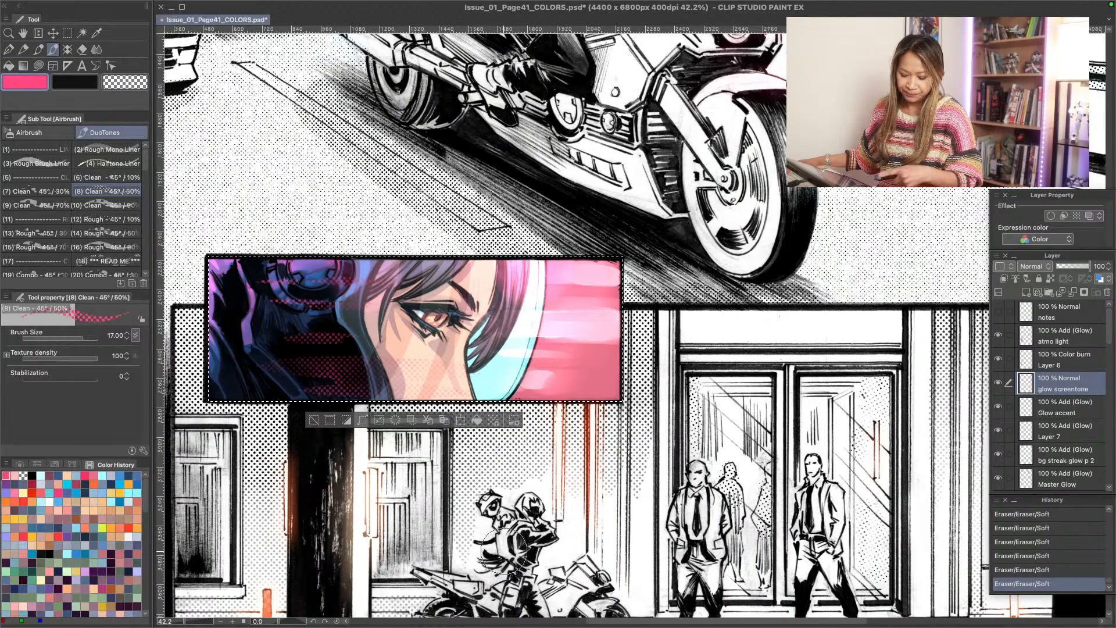
- Cover the dark helmet area with pink 50% clean halftone and soften it towards the face and edges with the Soft eraser
mouse_move(250, 373)
left_mouse_down()
mouse_move(241, 265)
mouse_move(291, 247)
mouse_move(343, 387)
mouse_move(264, 413)
mouse_move(245, 344)
left_mouse_up()
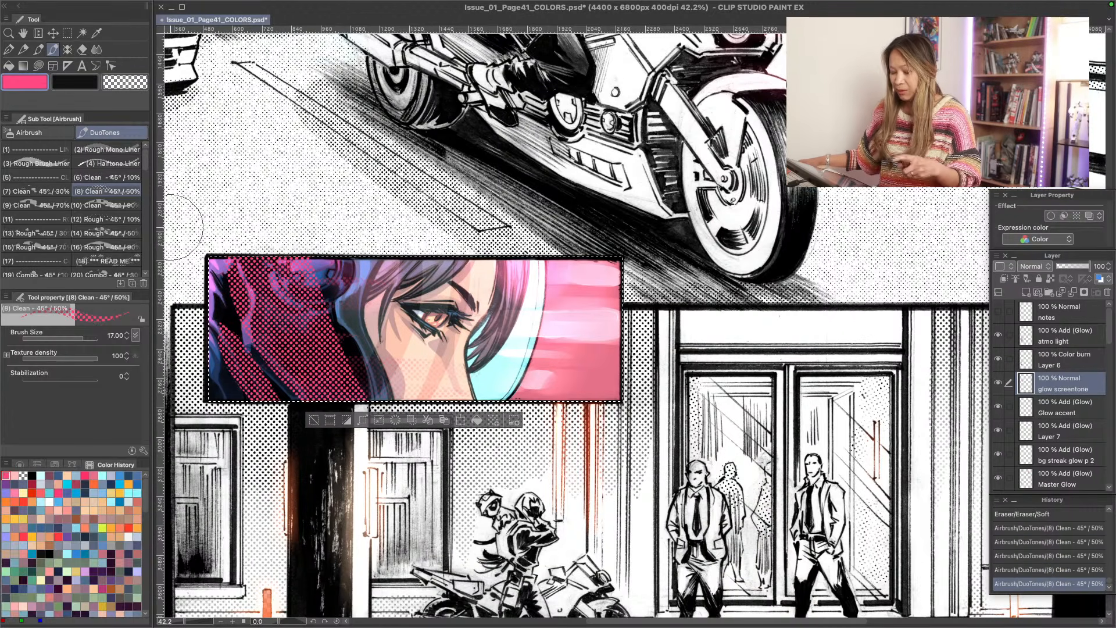
key("e")
mouse_move(401, 349)
left_mouse_down()
mouse_move(363, 401)
mouse_move(292, 252)
left_mouse_up()
mouse_move(314, 311)
left_mouse_down()
mouse_move(340, 356)
mouse_move(270, 357)
mouse_move(256, 317)
left_mouse_up()
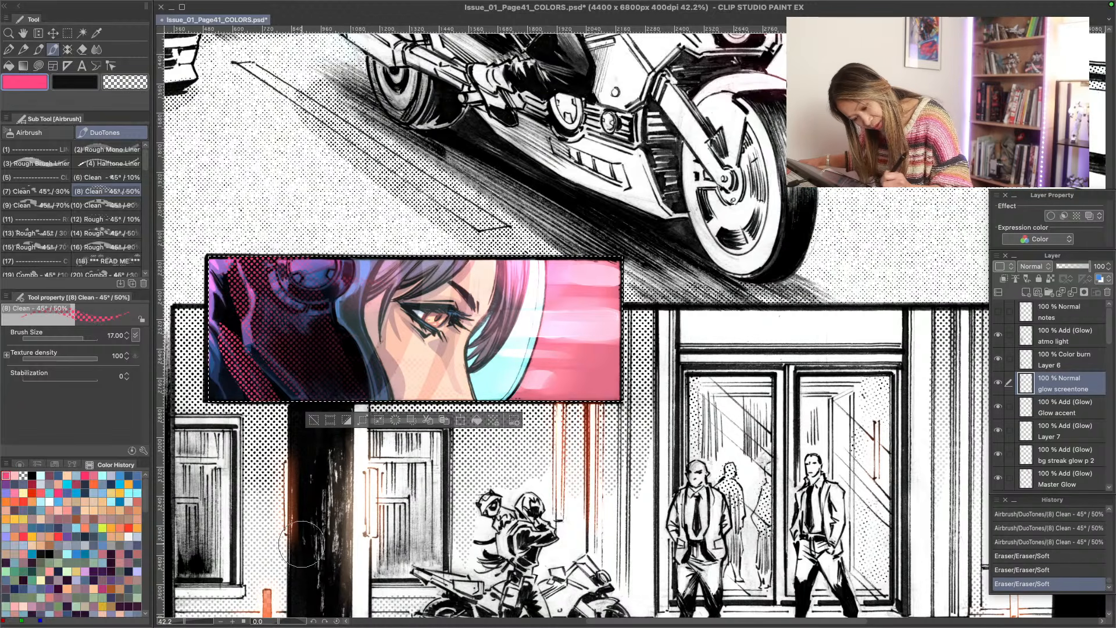
left_click_drag(261, 426, 303, 489)
mouse_move(261, 360)
left_mouse_down()
mouse_move(218, 232)
mouse_move(241, 361)
left_mouse_up()
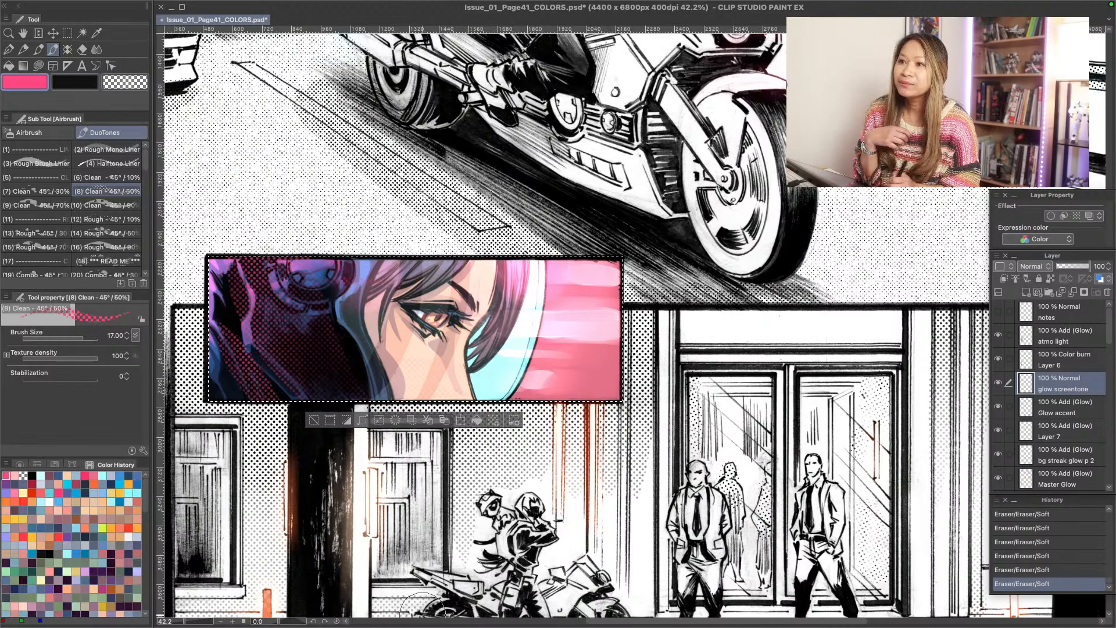
key("alt+space")
left_click_drag(227, 340, 266, 354)
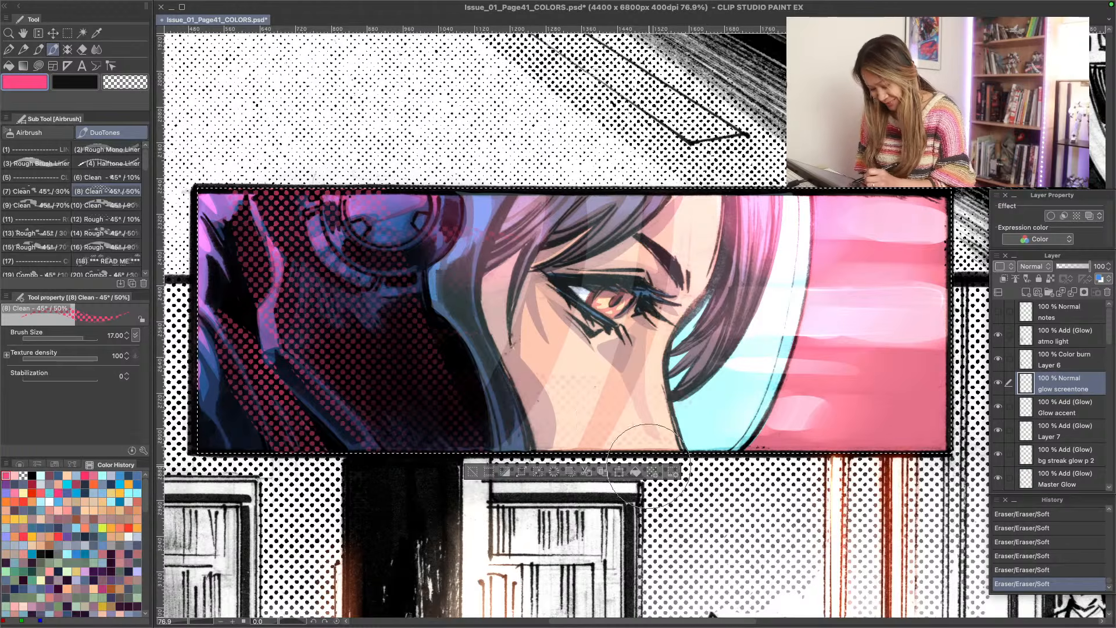
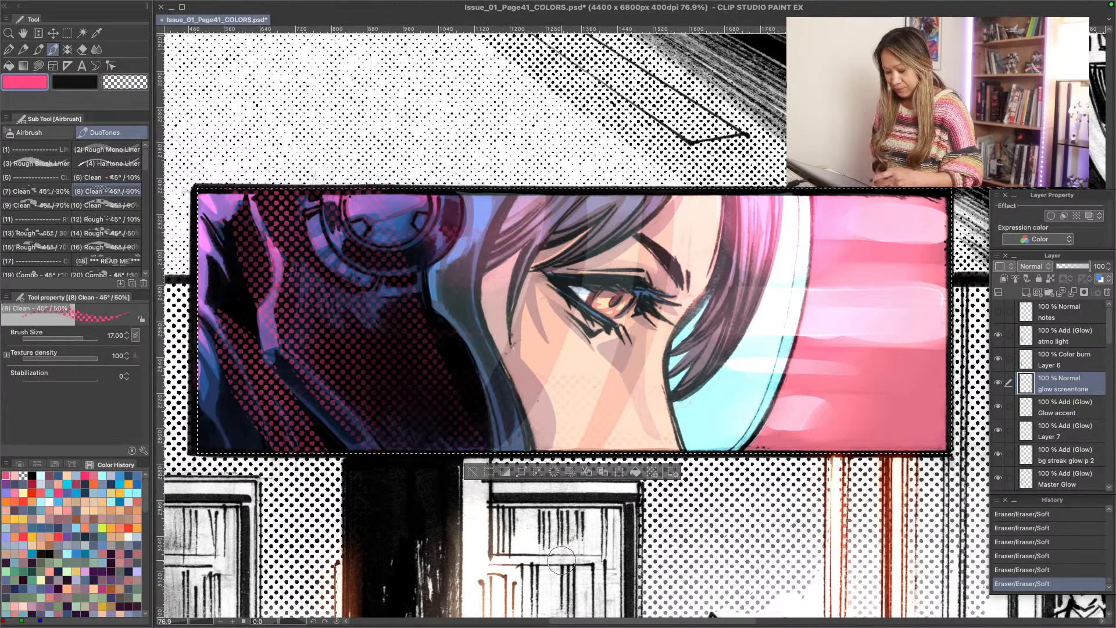
- Clear the selection around the close-up panel and save the page file
key("/")
mouse_move(296, 390)
left_mouse_down()
mouse_move(260, 379)
mouse_move(278, 387)
left_mouse_up()
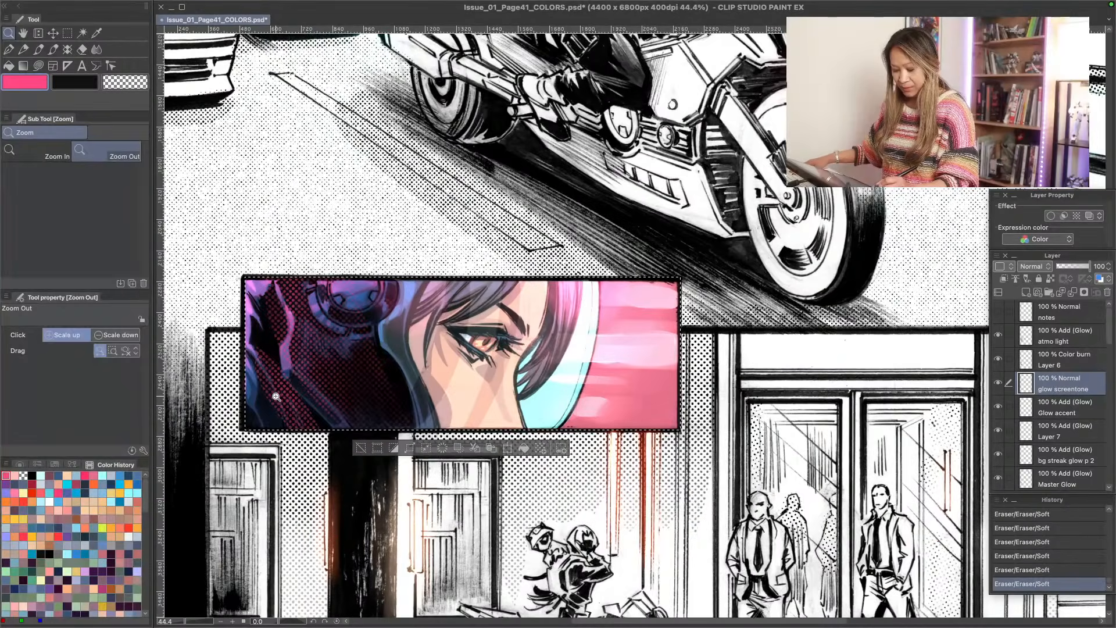
key("b")
key("ctrl+d")
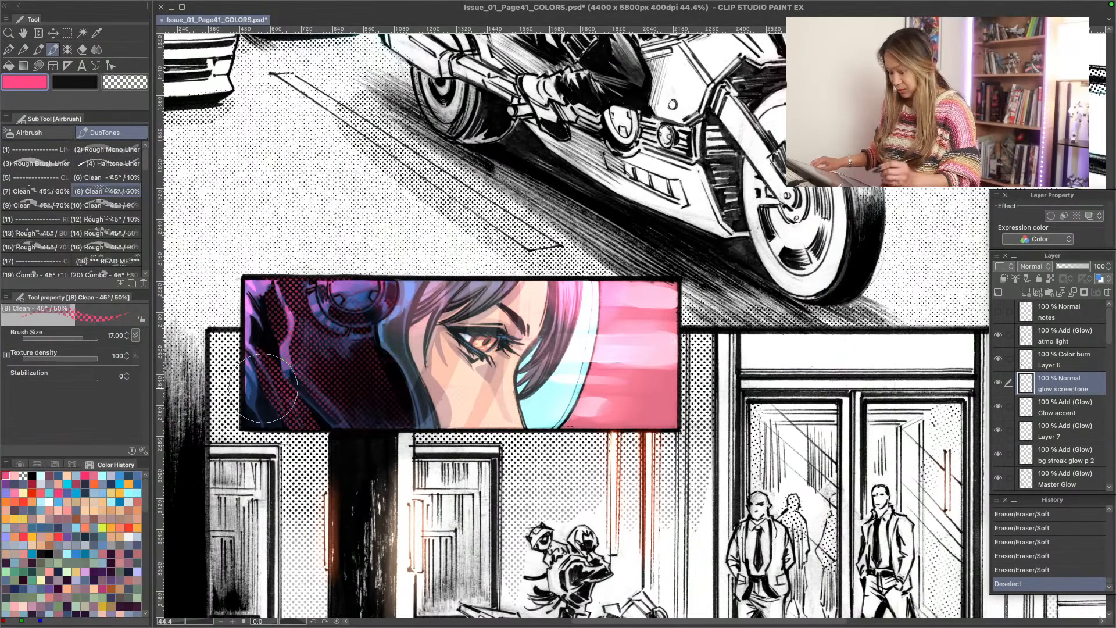
key("/")
left_click_drag(293, 419, 265, 420)
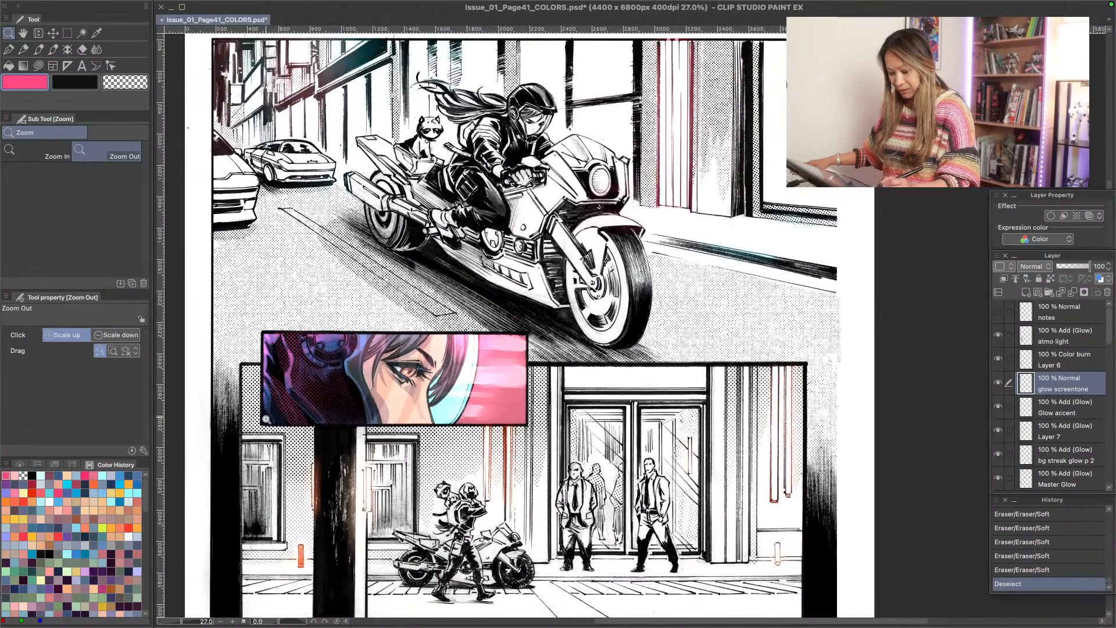
key("b")
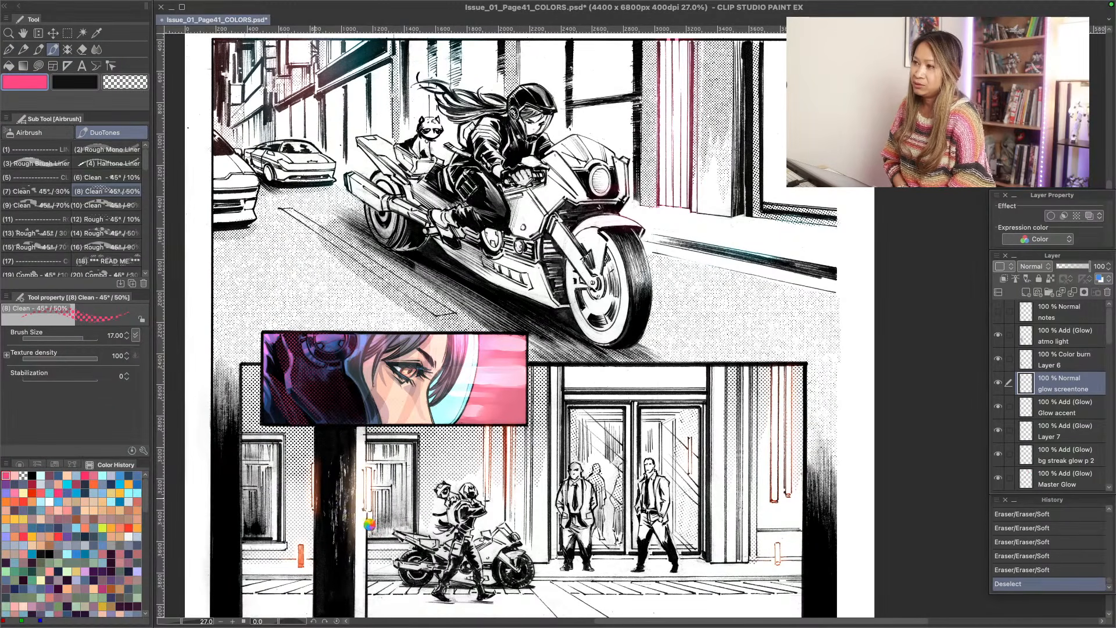
key("super+Tab")
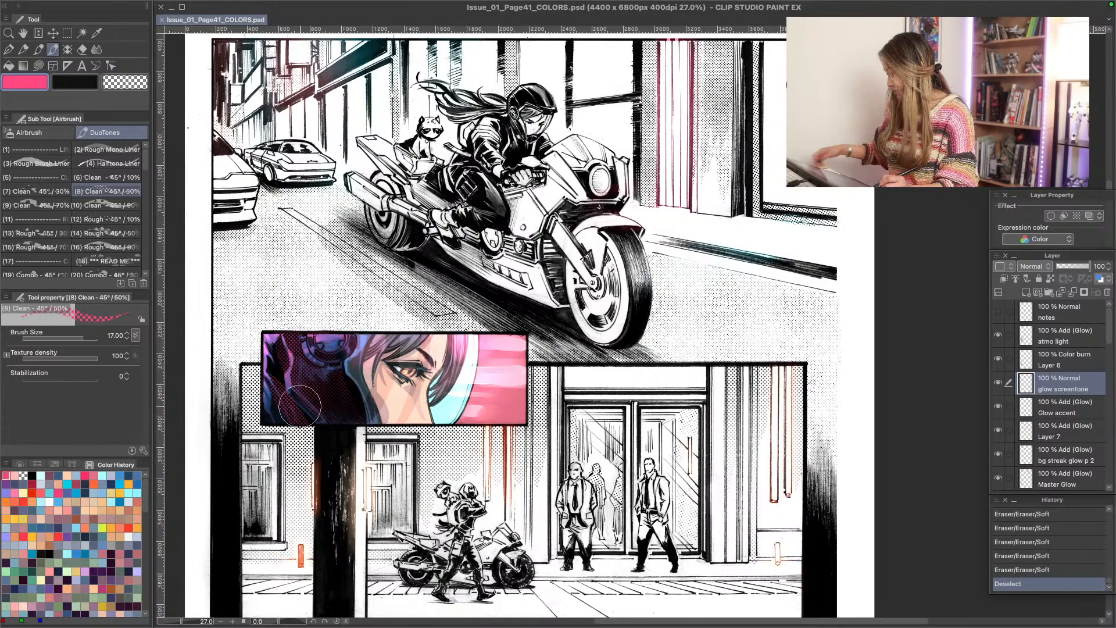
- Look over the whole comic page, from the motorcycle panel down to the street scene and portrait panels
key("super+space")
mouse_move(248, 239)
left_mouse_down()
mouse_move(298, 257)
mouse_move(247, 375)
mouse_move(348, 271)
left_mouse_up()
key("space")
key("super+space")
left_click_drag(330, 350, 309, 362)
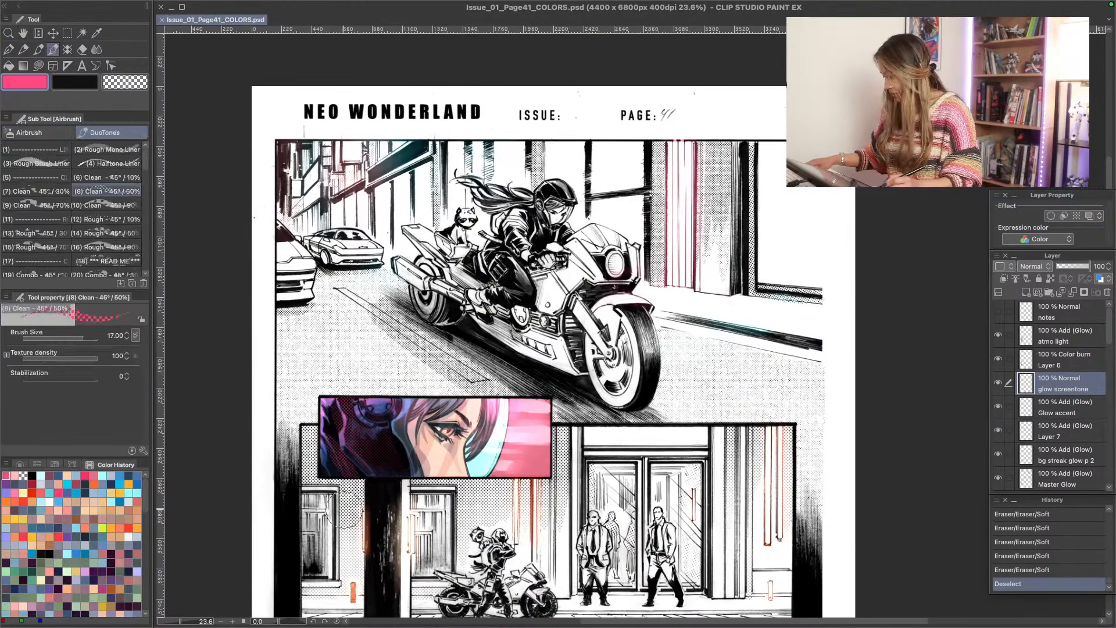
key("space")
left_click_drag(361, 495, 358, 338)
left_click_drag(359, 470, 319, 339)
left_click_drag(333, 516, 367, 542)
left_click_drag(359, 445, 321, 375)
left_click_drag(304, 201, 373, 495)
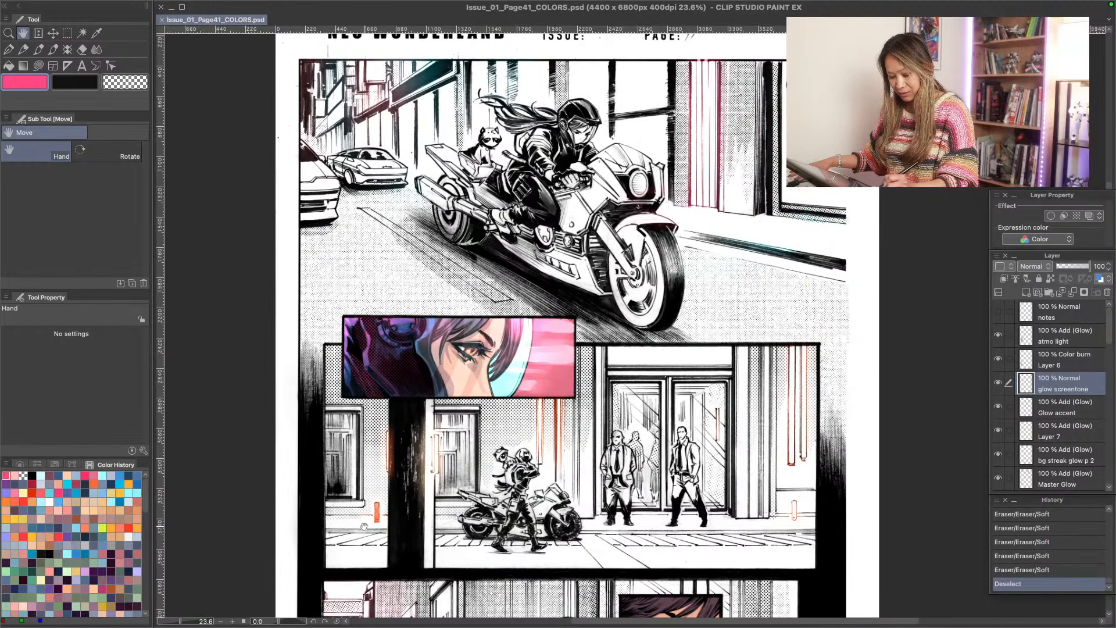
left_click_drag(367, 536, 324, 395)
left_click_drag(366, 510, 293, 367)
key("b")
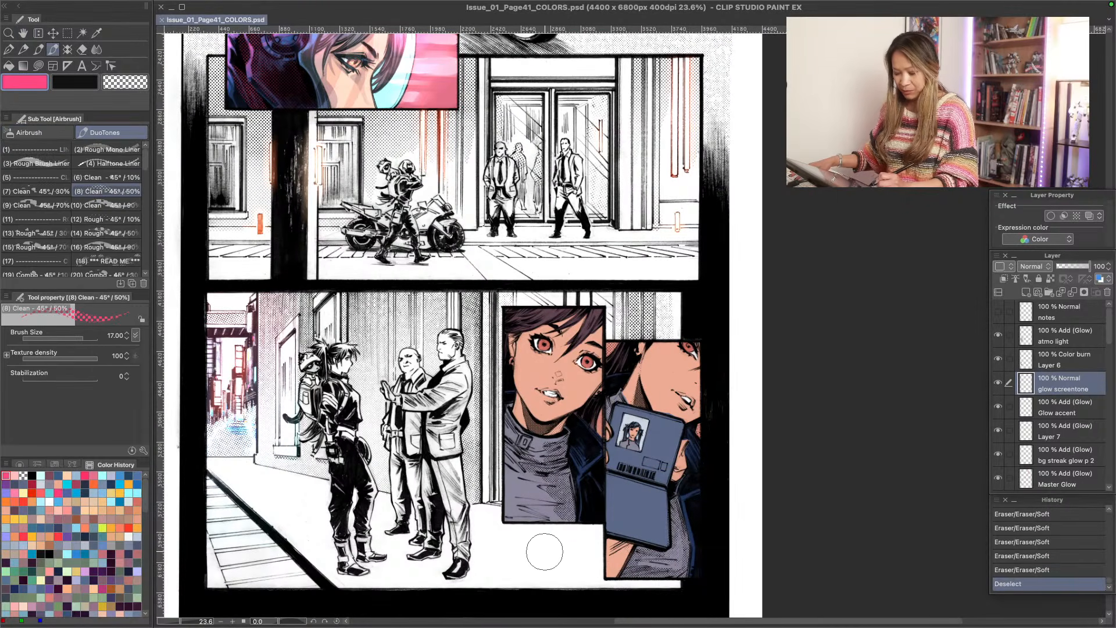
- Show the hidden Layer 1 Copy background layer near the bottom of the layer stack
left_click_drag(1110, 327, 1092, 525)
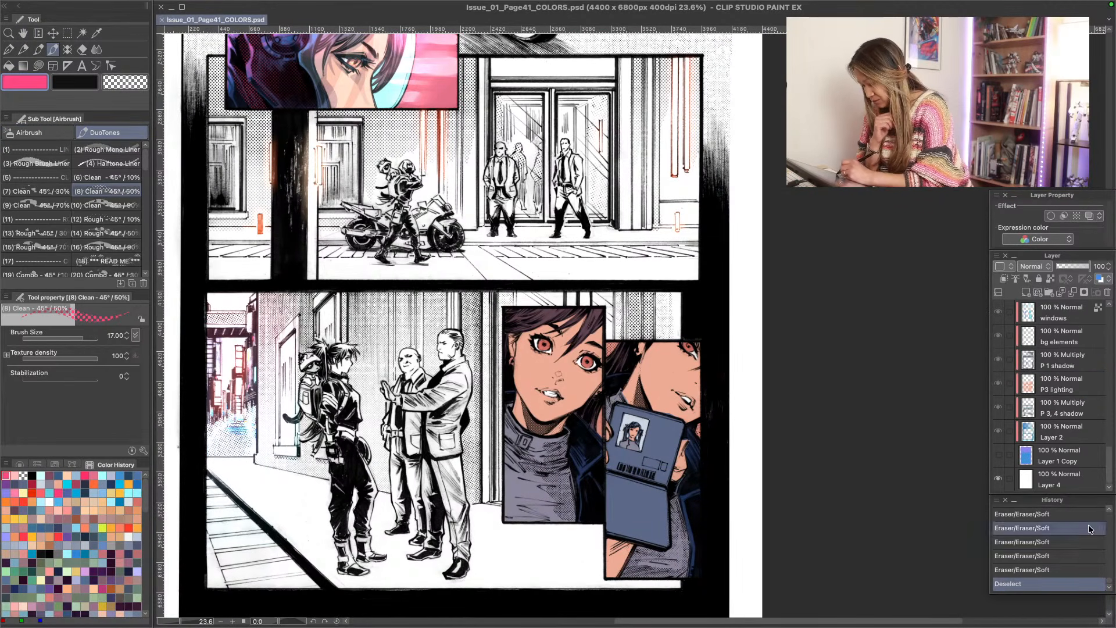
left_click(998, 455)
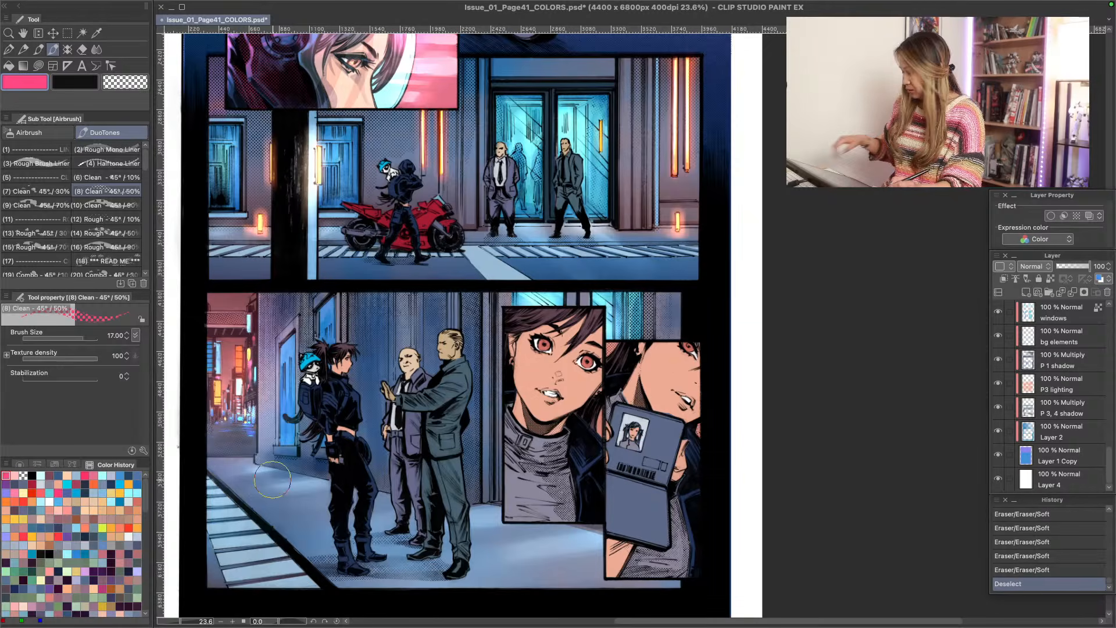
key("/")
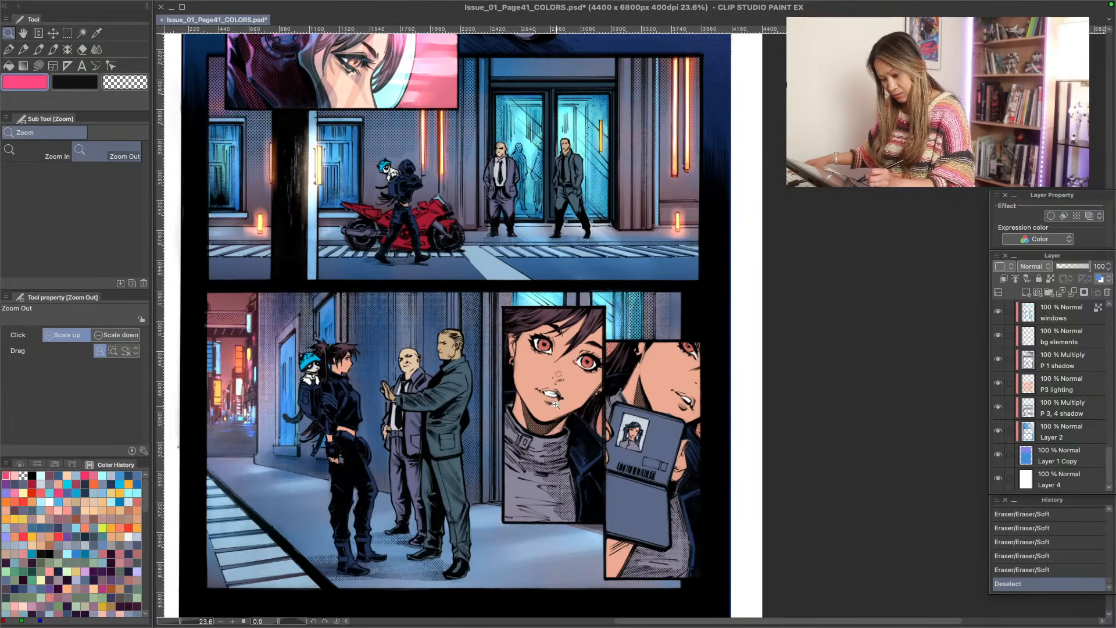
left_click_drag(557, 404, 576, 425)
key("b")
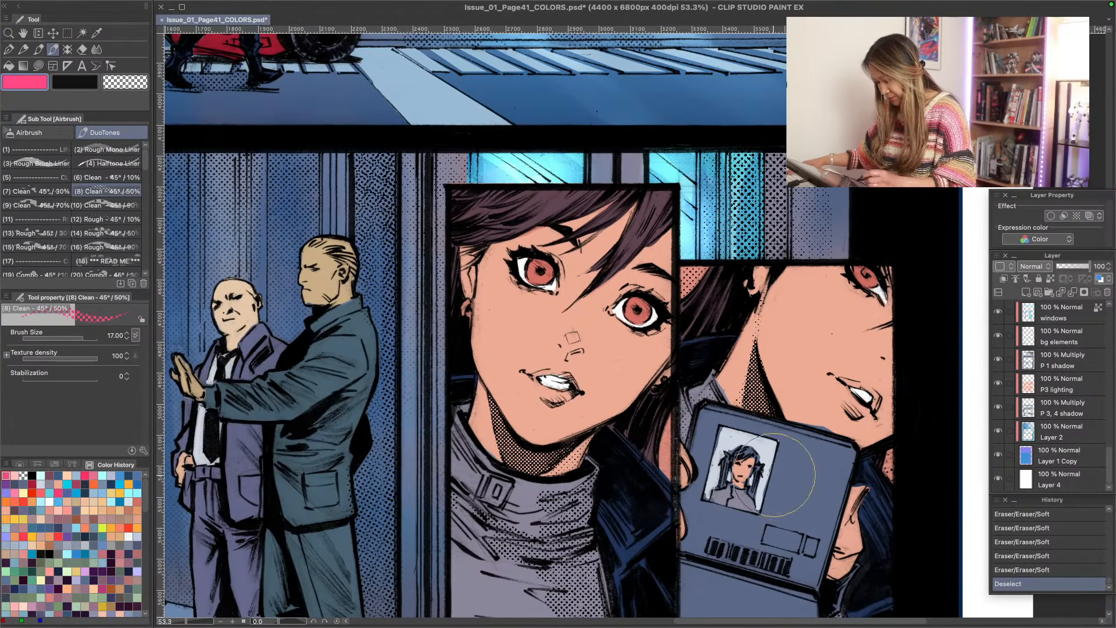
- Identify and select the P 2, 5, 6 base colour layer, and lock its transparent pixels
key("bracketleft")
key("bracketleft")
key("bracketleft")
key("bracketleft")
key("bracketleft")
key("bracketleft")
key("bracketleft")
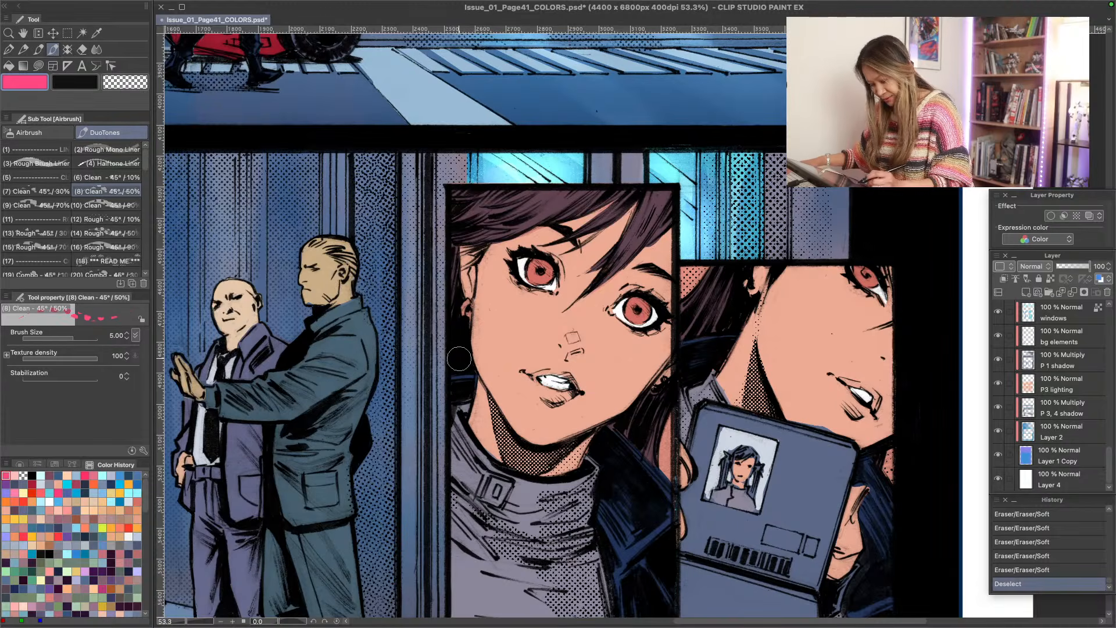
scroll(1112, 471, "up", 1)
left_click_drag(1113, 471, 1112, 400)
left_click(1041, 384)
left_click(998, 343)
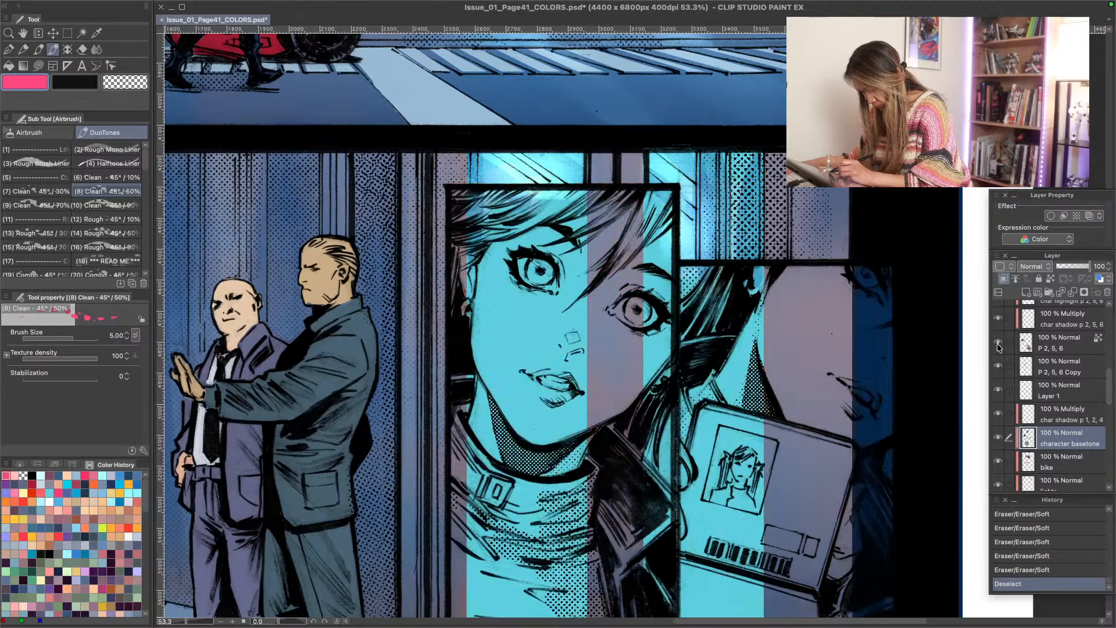
left_click(997, 343)
left_click(1012, 349)
left_click(1027, 278)
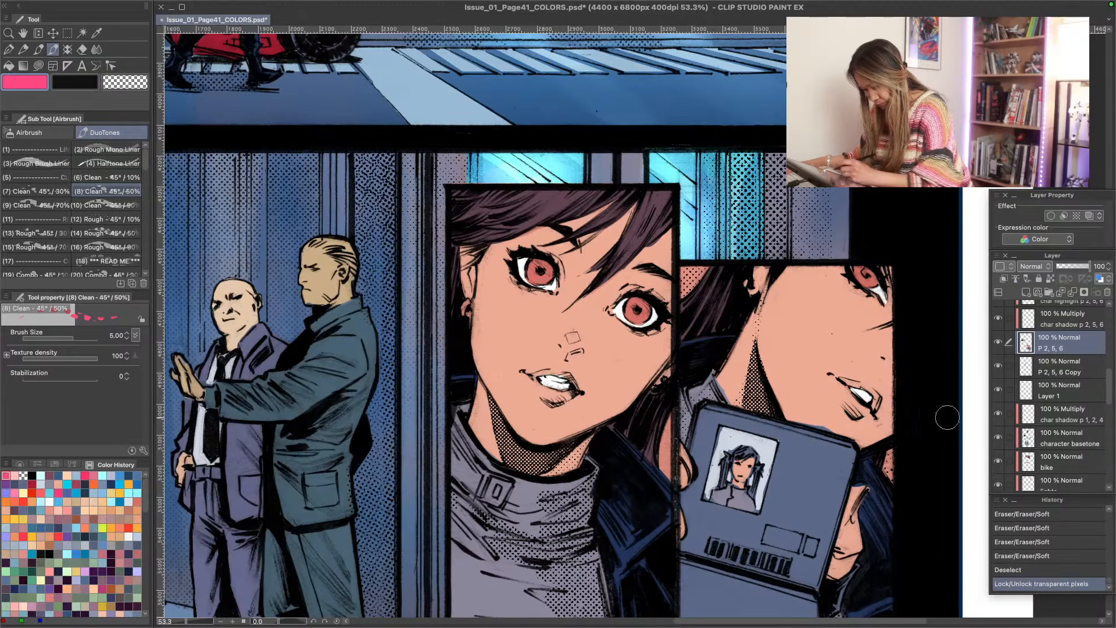
- Set the G-pen to 100 opacity and brush size 2.50
key("p")
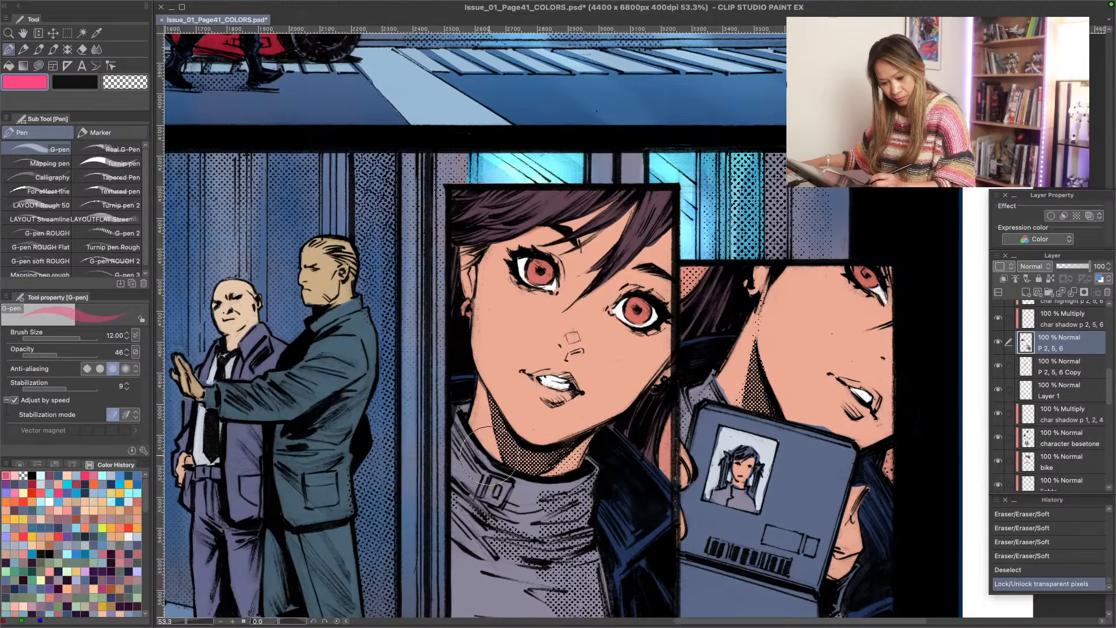
left_click_drag(57, 355, 100, 355)
key("bracketleft")
key("bracketleft")
key("bracketleft")
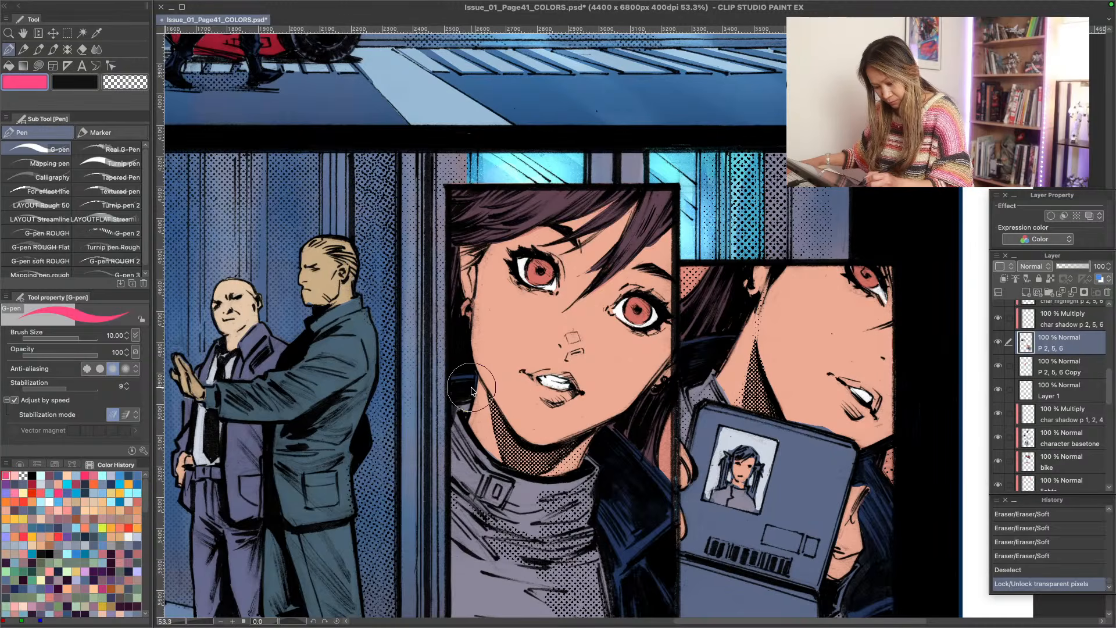
key("bracketleft")
key("bracketleft")
key("bracketleft")
key("bracketleft")
key("bracketleft")
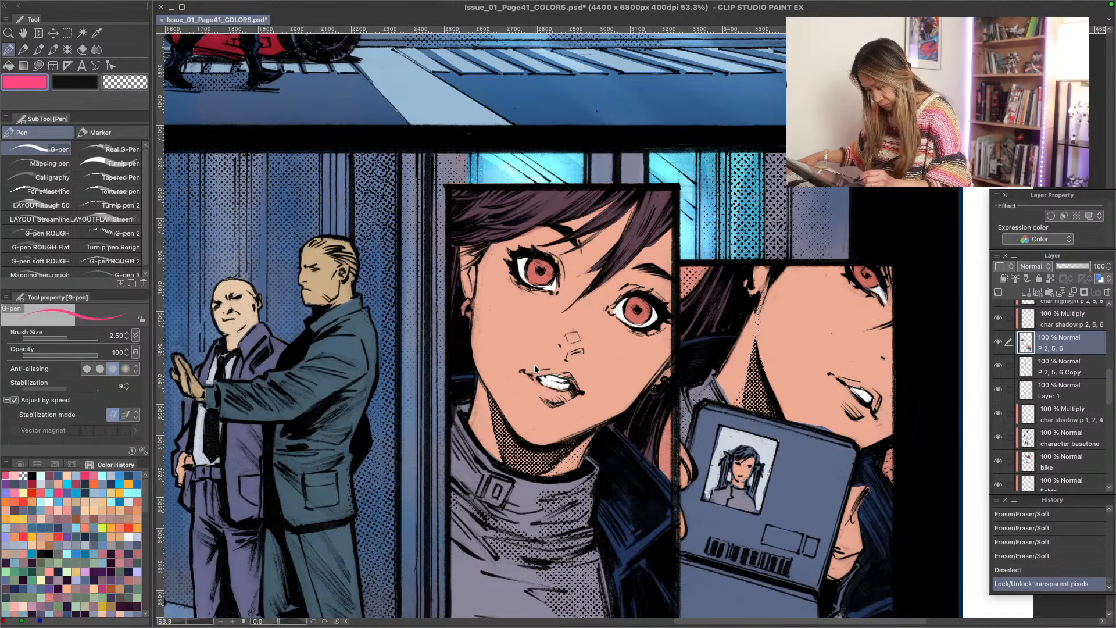
- Paint the woman's lips in the front-facing portrait with a muted red sampled from her iris, shifting the hue to 356 for the lower lip
left_click(539, 282, "alt")
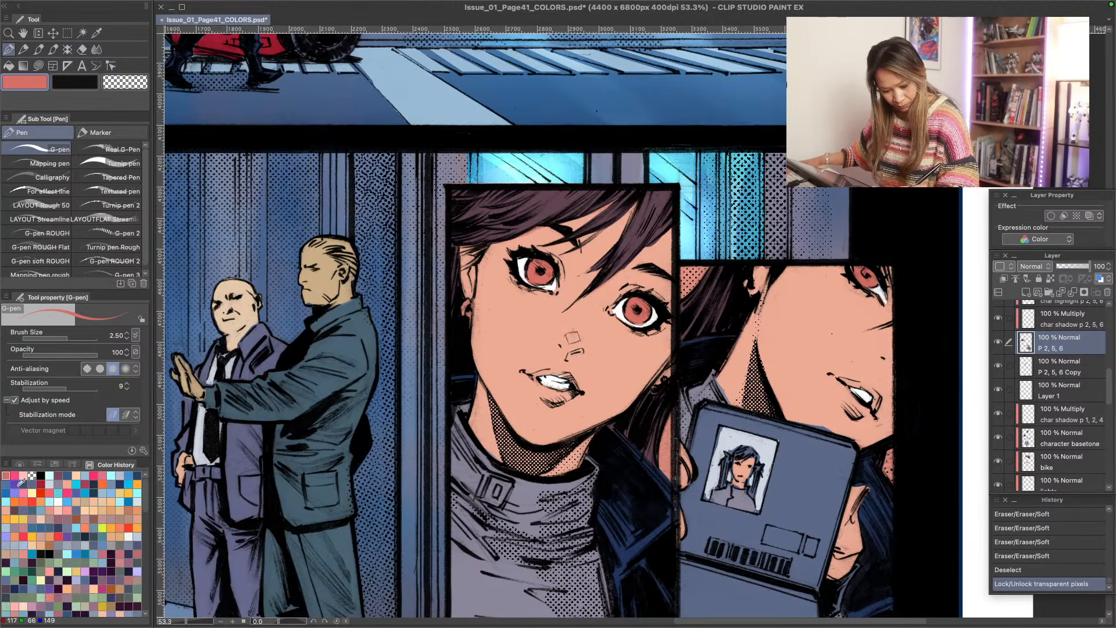
left_click(20, 464)
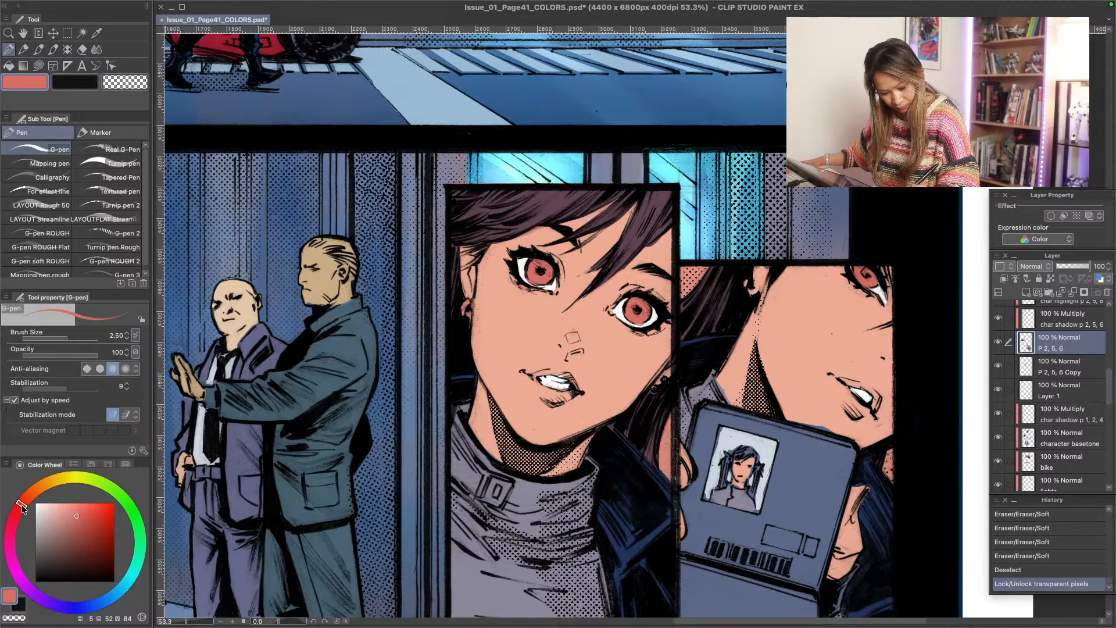
left_click_drag(79, 512, 77, 511)
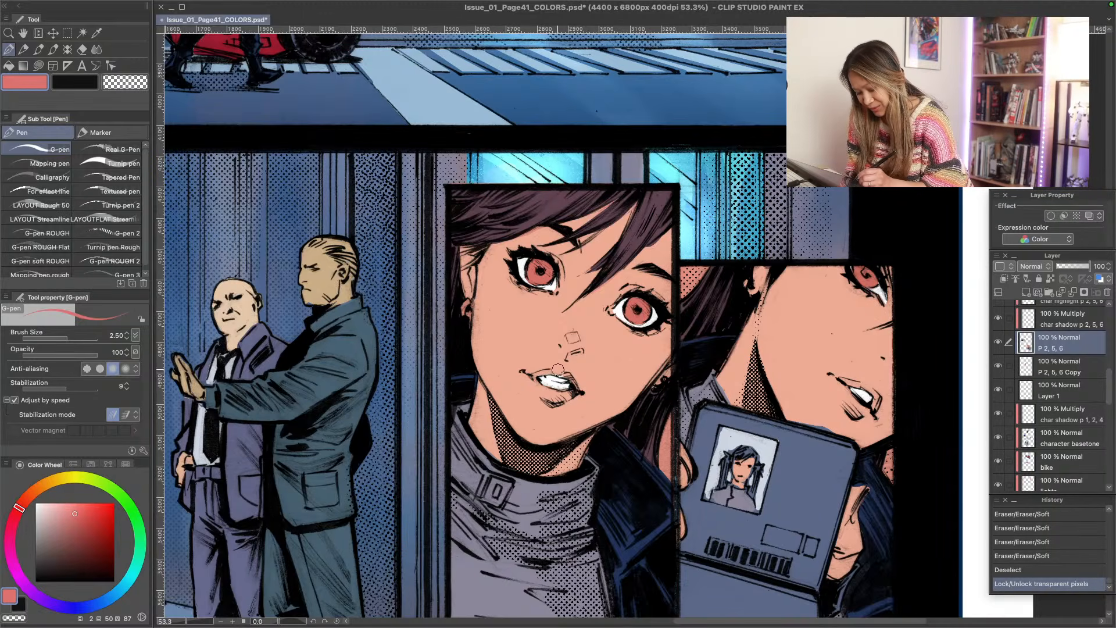
mouse_move(558, 370)
left_mouse_down()
mouse_move(579, 390)
mouse_move(561, 372)
mouse_move(540, 374)
left_mouse_up()
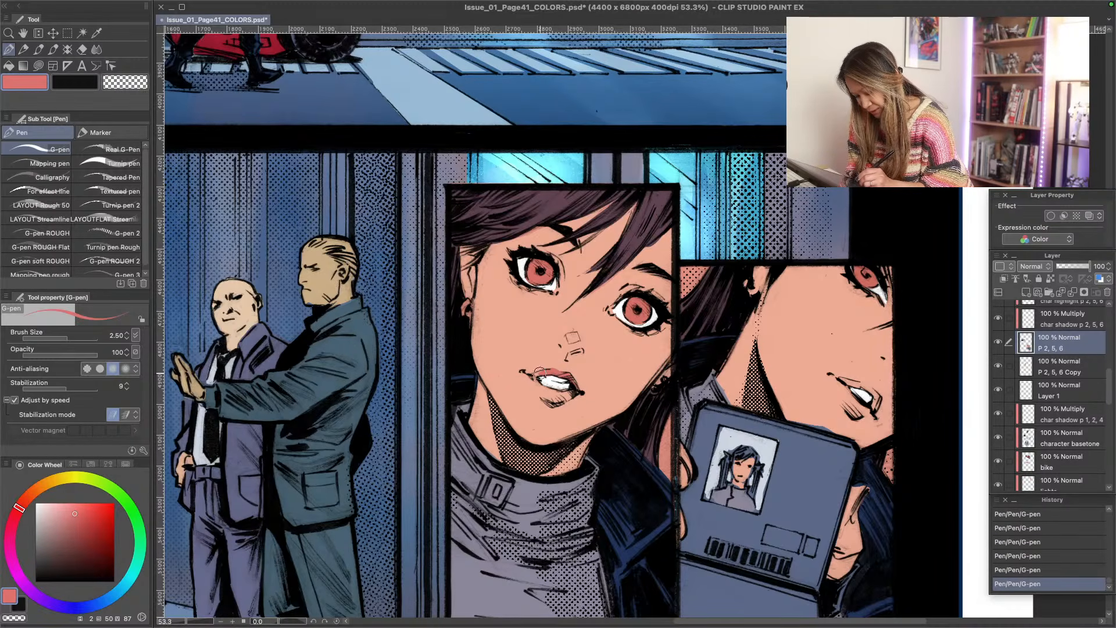
left_click(17, 515)
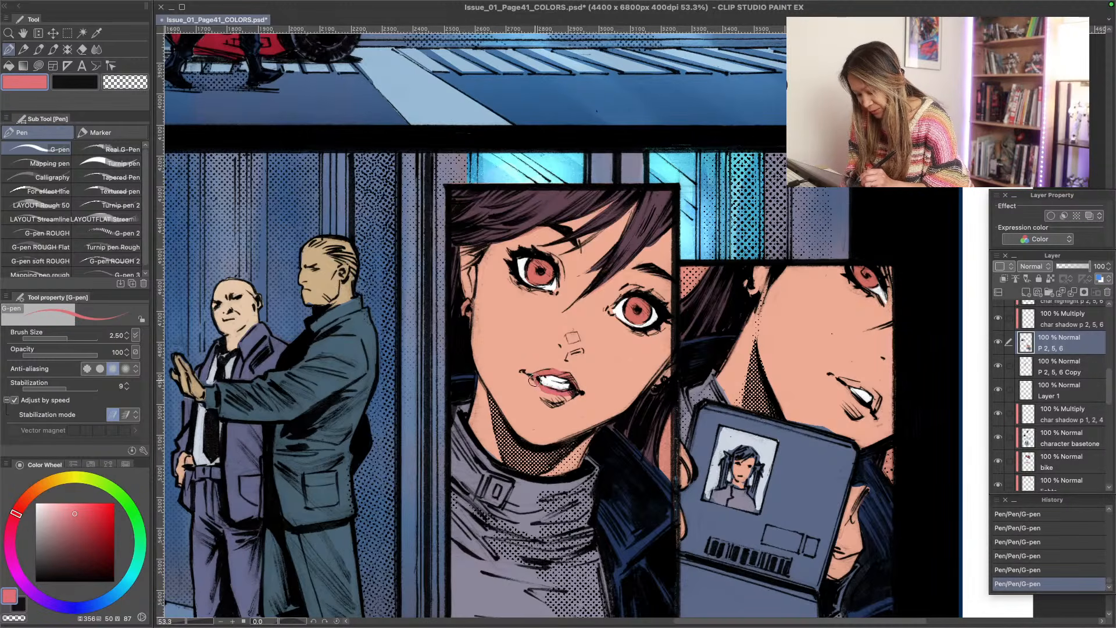
left_click_drag(565, 403, 538, 396)
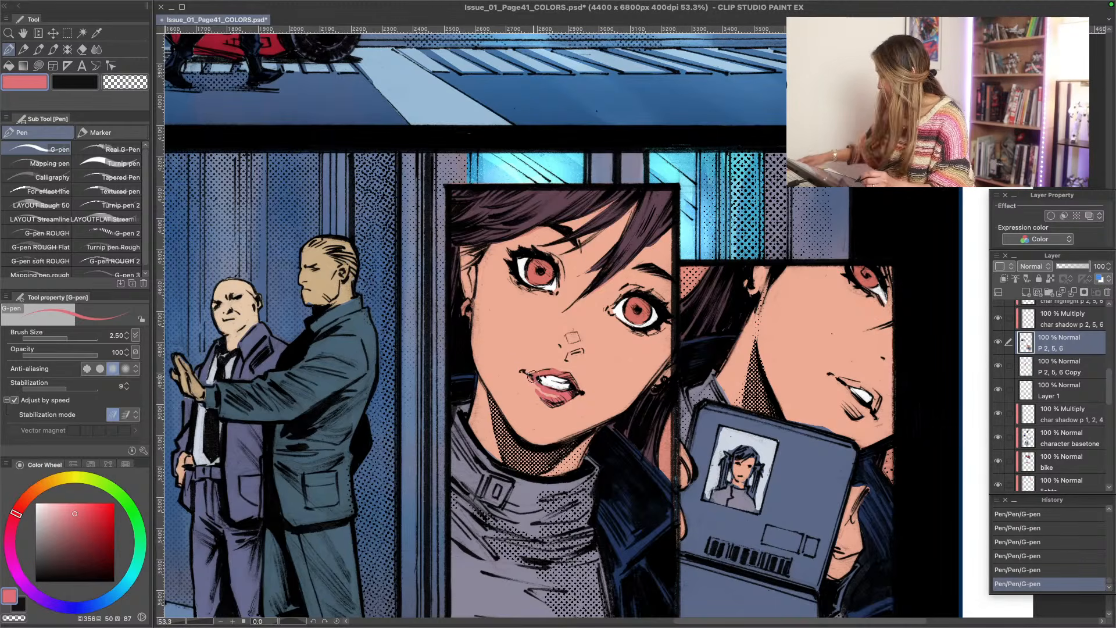
- Paint the woman's lips in the ID card panel with the G-pen at size 1.70, using the lip colour sampled from the front-facing portrait
key("bracketleft")
key("bracketleft")
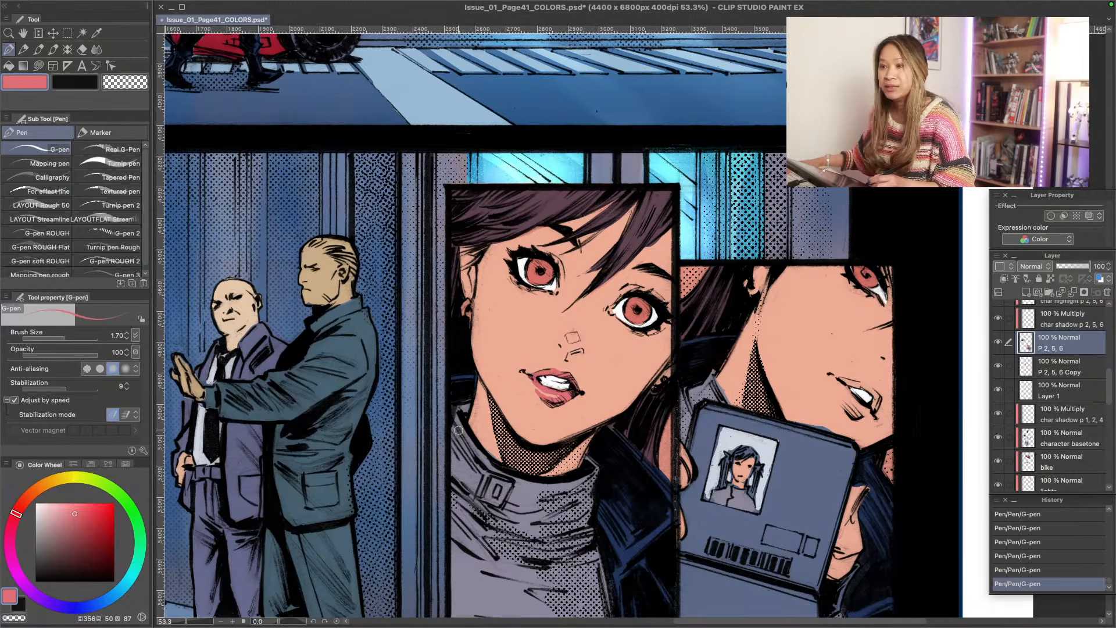
scroll(478, 394, "up", 2)
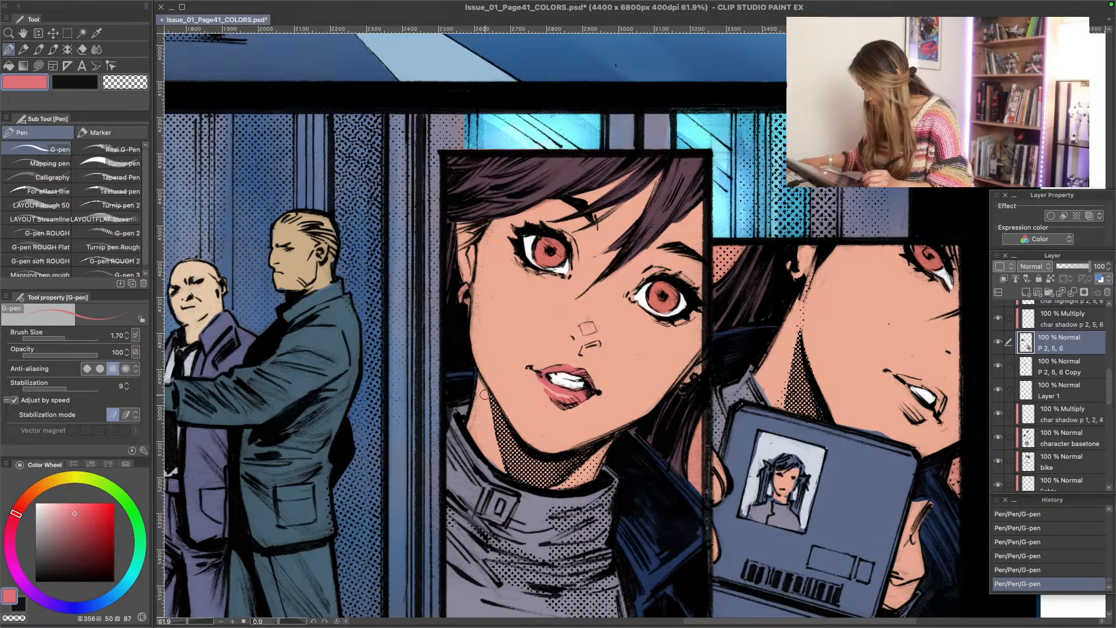
key("space")
left_click_drag(667, 505, 476, 431)
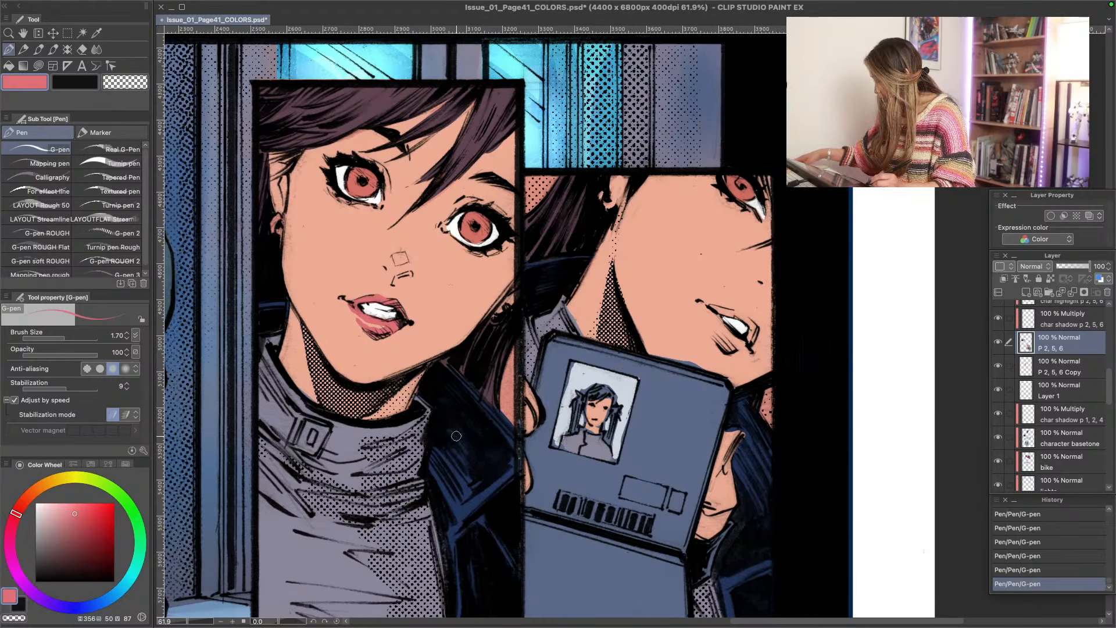
left_click(691, 352, "alt")
left_click_drag(692, 362, 657, 352)
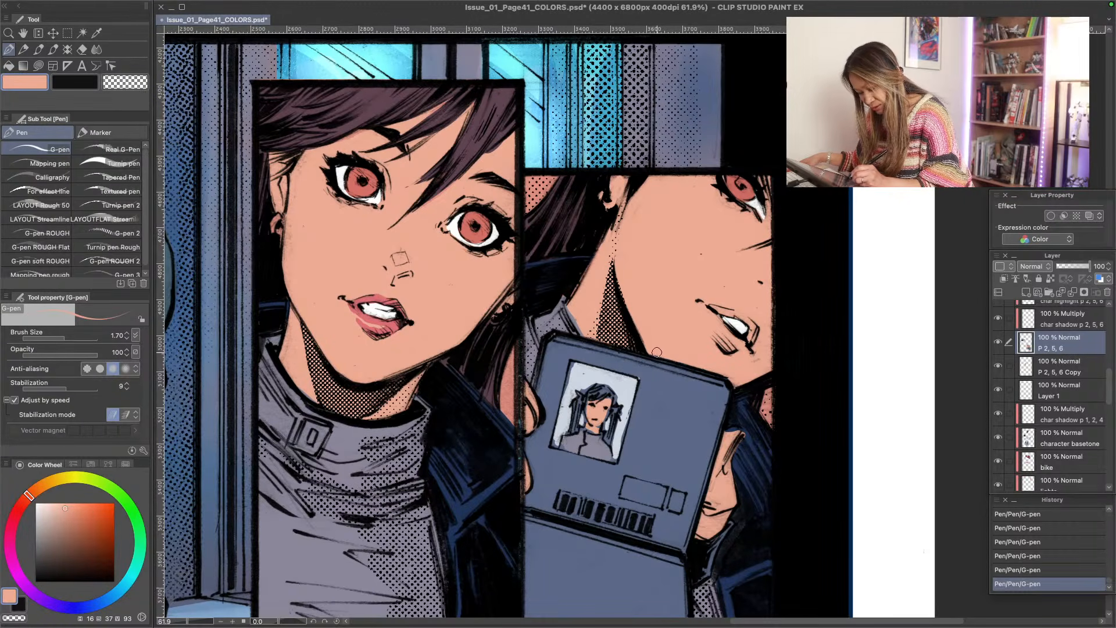
left_click(375, 316, "alt")
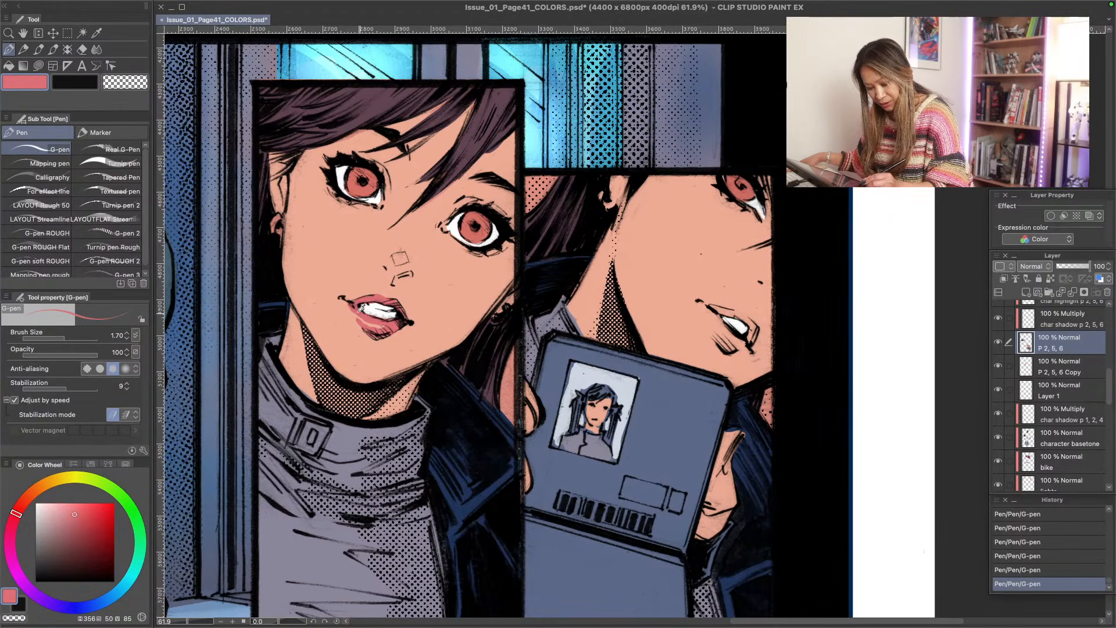
mouse_move(751, 328)
left_mouse_down()
mouse_move(749, 340)
mouse_move(754, 323)
mouse_move(720, 308)
mouse_move(737, 329)
mouse_move(726, 339)
mouse_move(739, 341)
mouse_move(708, 308)
left_mouse_up()
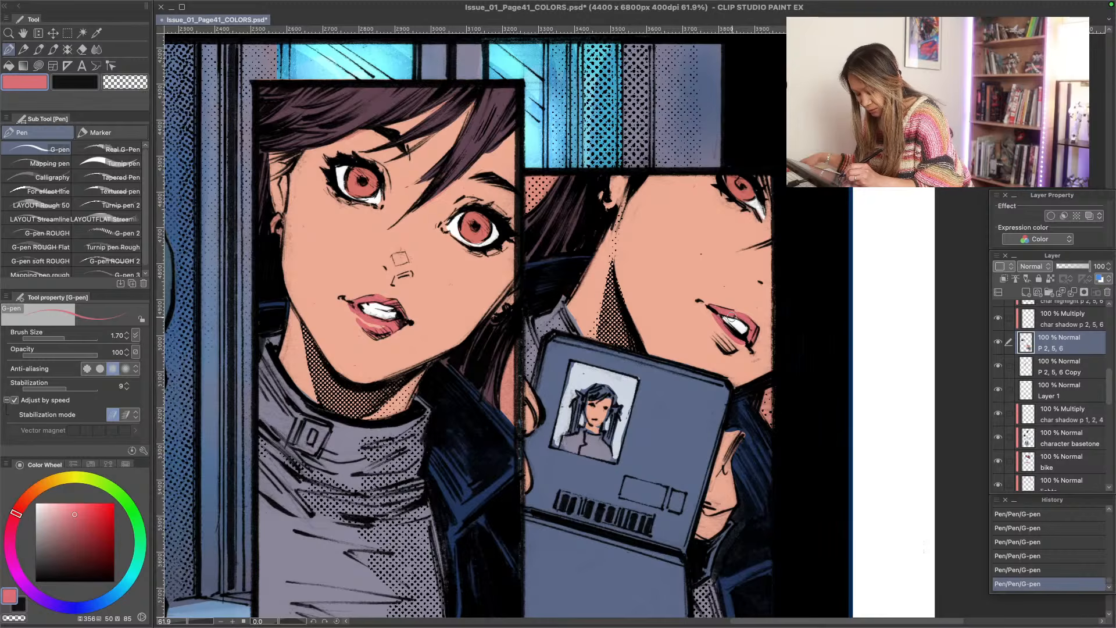
mouse_move(740, 347)
left_mouse_down()
mouse_move(726, 348)
mouse_move(715, 329)
left_mouse_up()
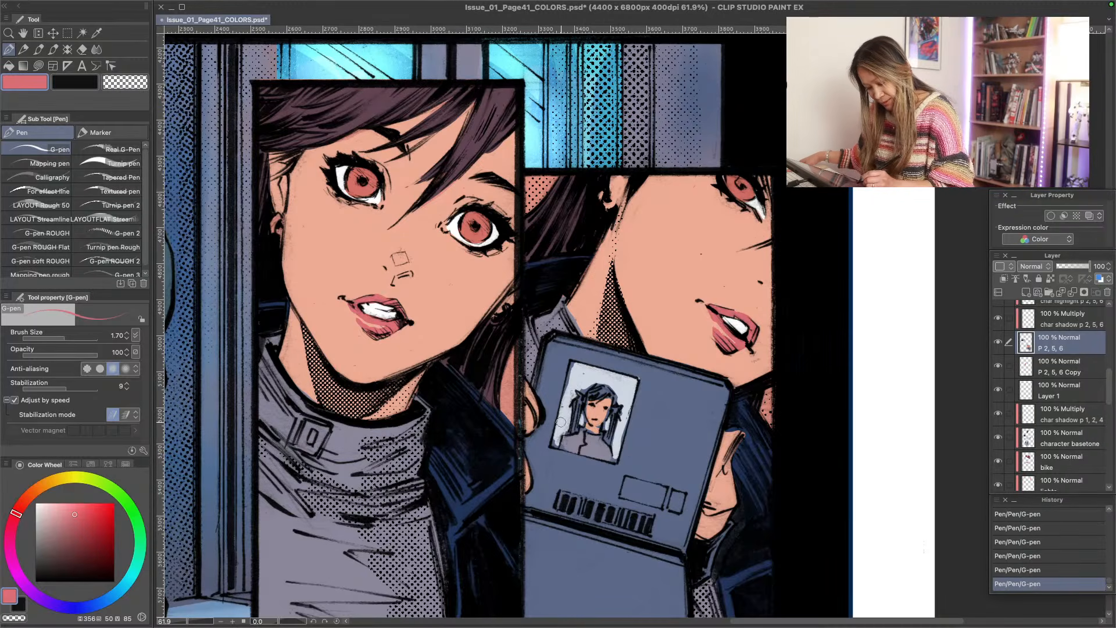
- Touch up the ID card photo with the G-pen, sampling its skin, pale blue background and grey-violet sweater colours
left_click(604, 406, "alt")
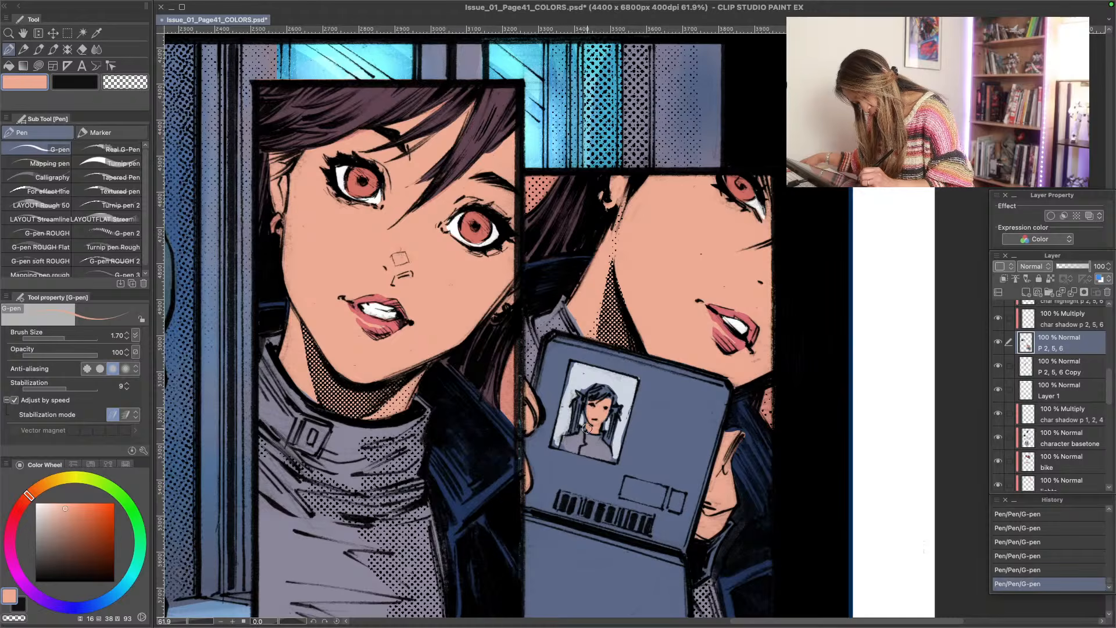
left_click(580, 371, "alt")
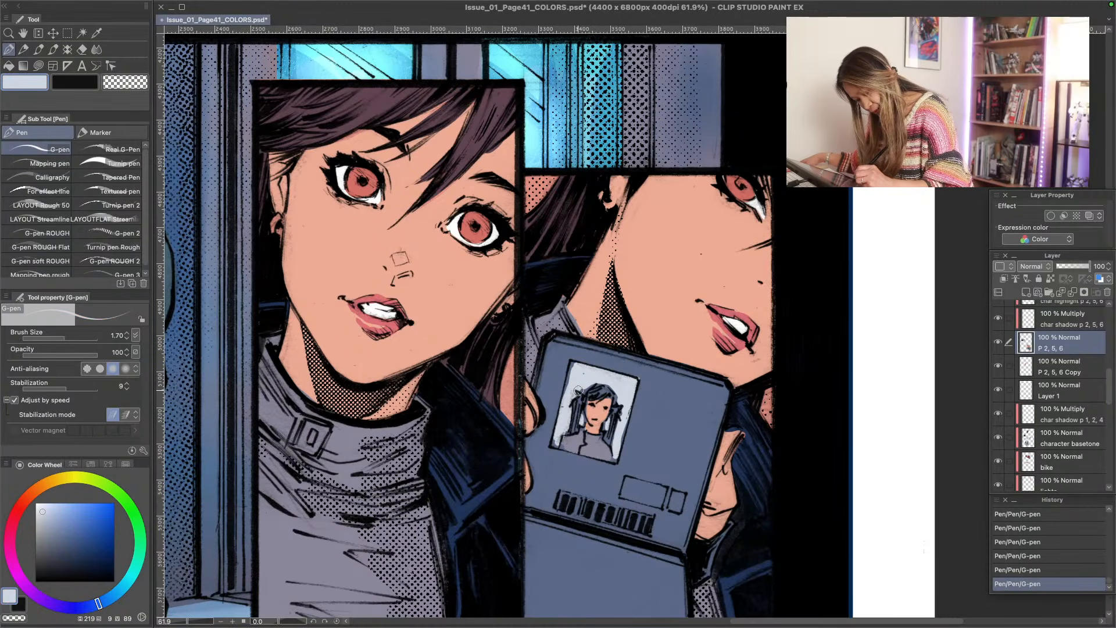
left_click_drag(574, 364, 563, 416)
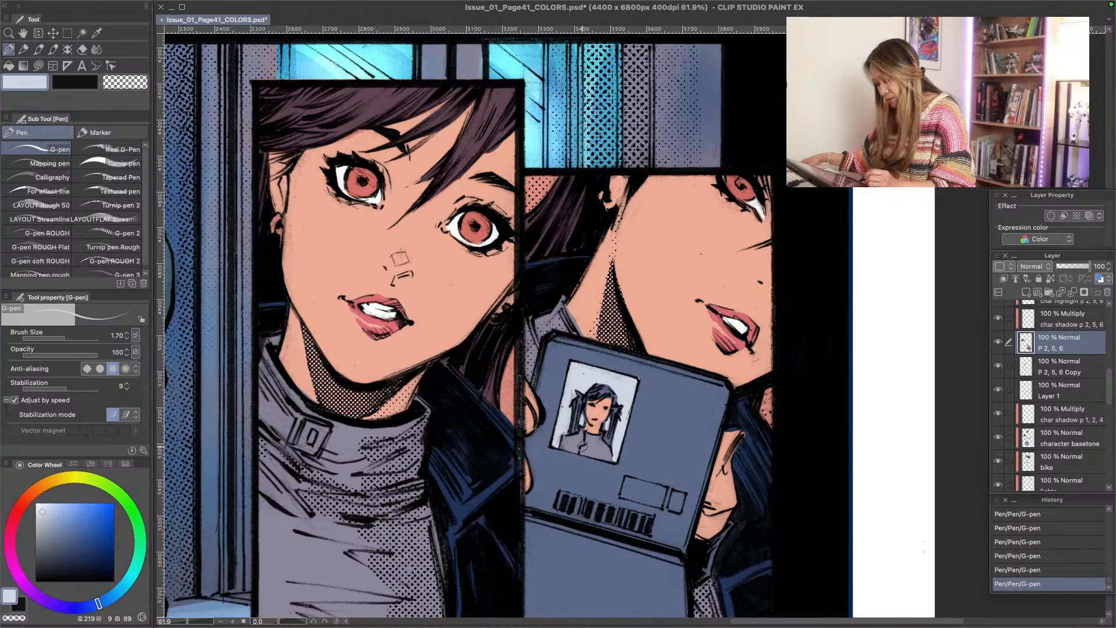
left_click(600, 449, "alt")
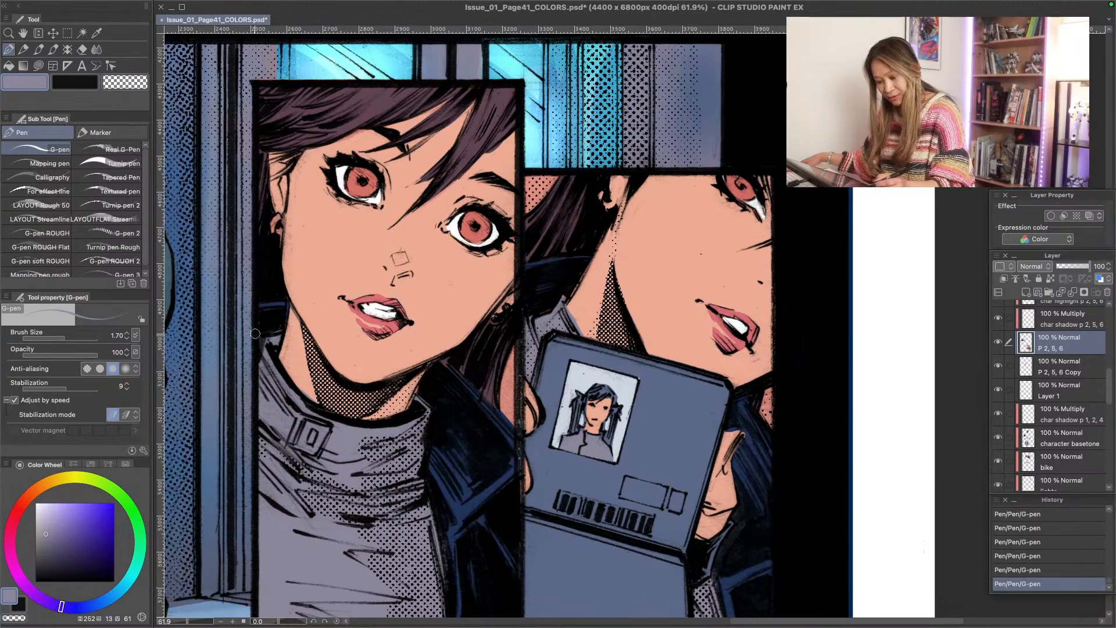
- Ready the Fill tool for recolouring the woman's eyes with a bright orange taken from the colour history
scroll(343, 407, "down", 4)
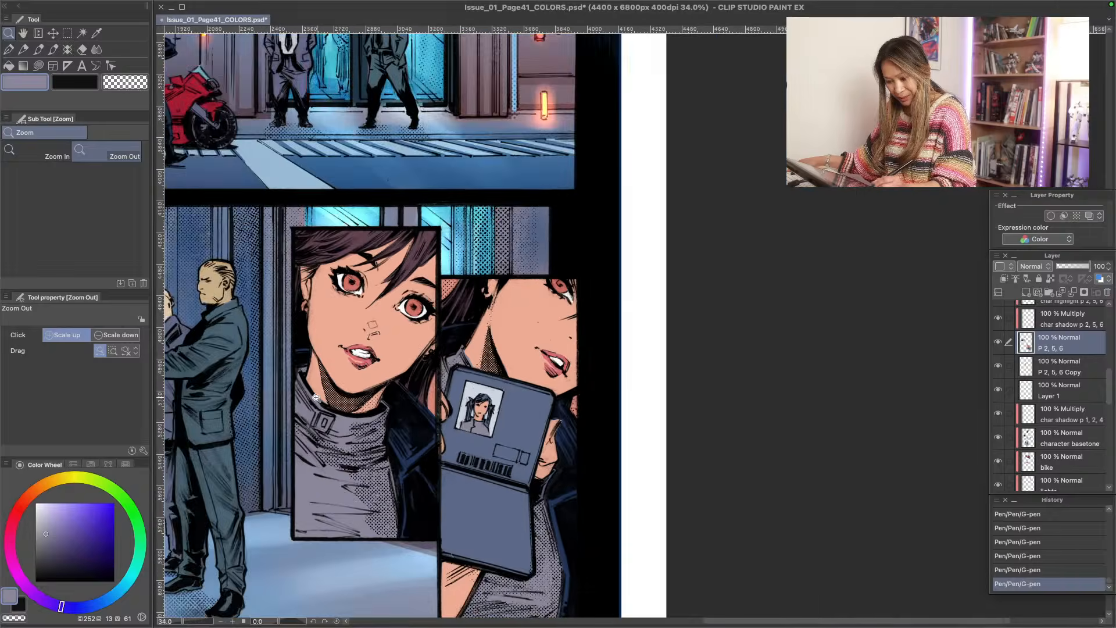
left_click_drag(271, 345, 242, 70)
left_click_drag(512, 254, 530, 289)
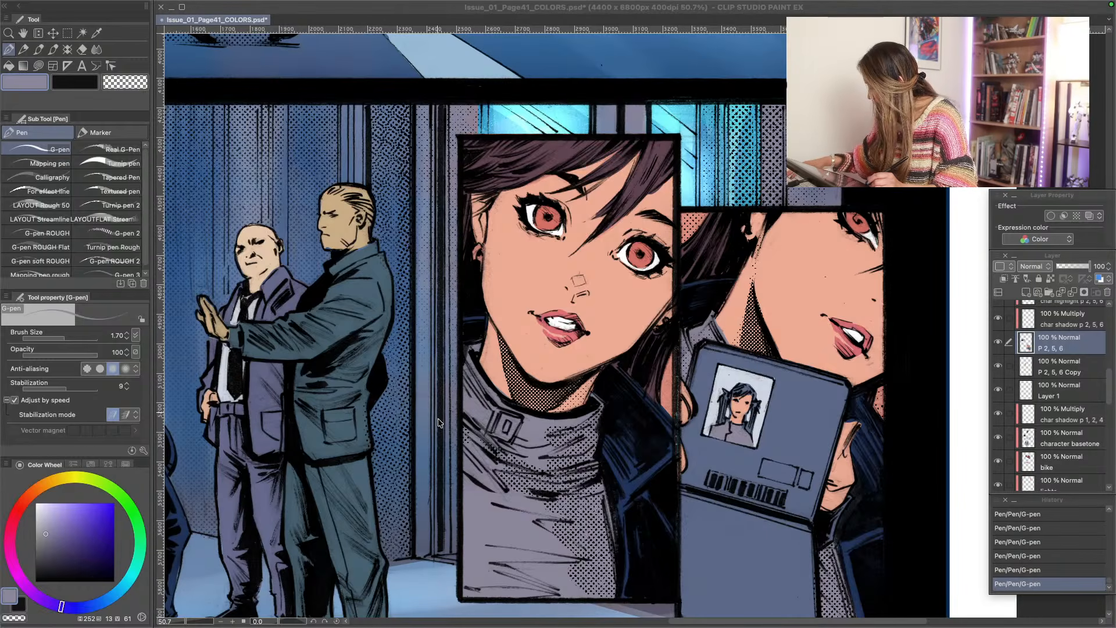
key("g")
key("g")
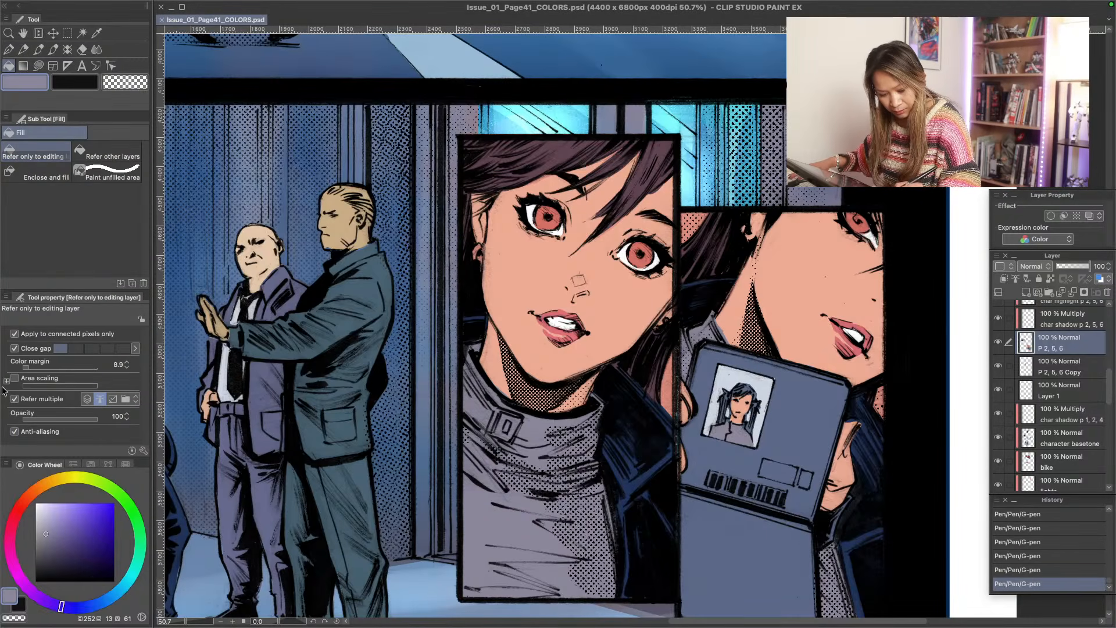
left_click(126, 464)
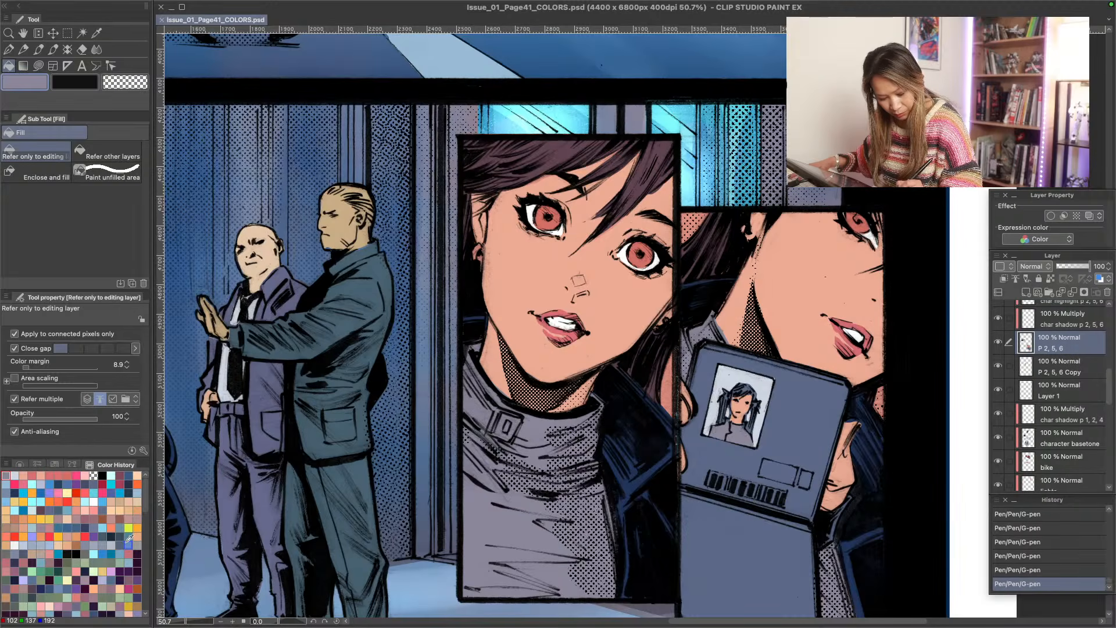
left_click(32, 528)
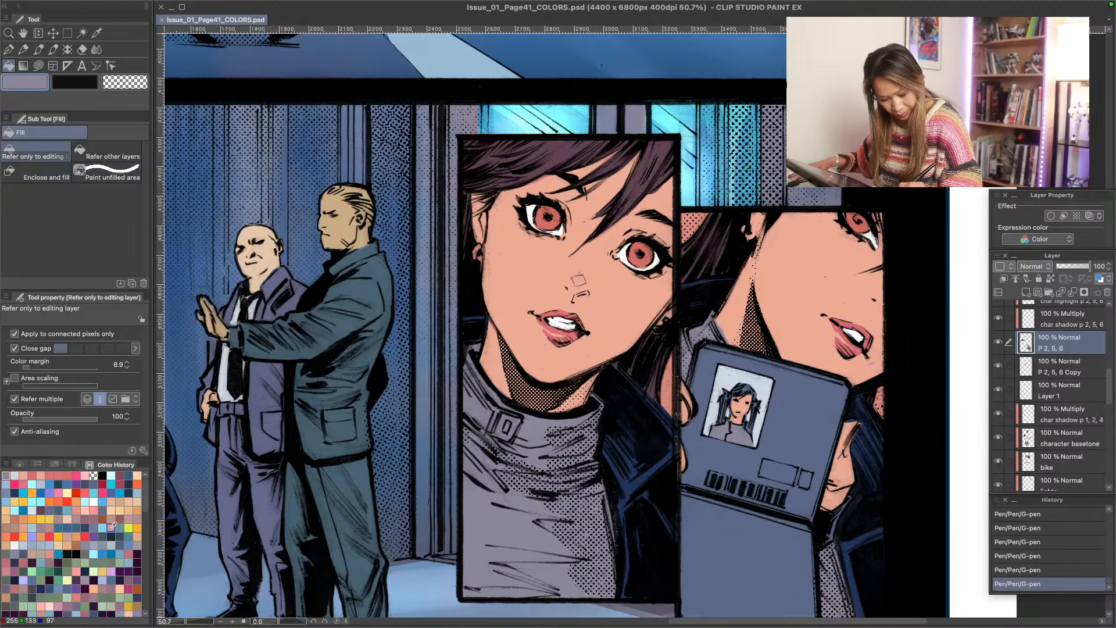
left_click(52, 495)
- Try filling the woman's irises in the front-facing portrait and ID card panel with orange at 100 opacity
left_click(546, 216)
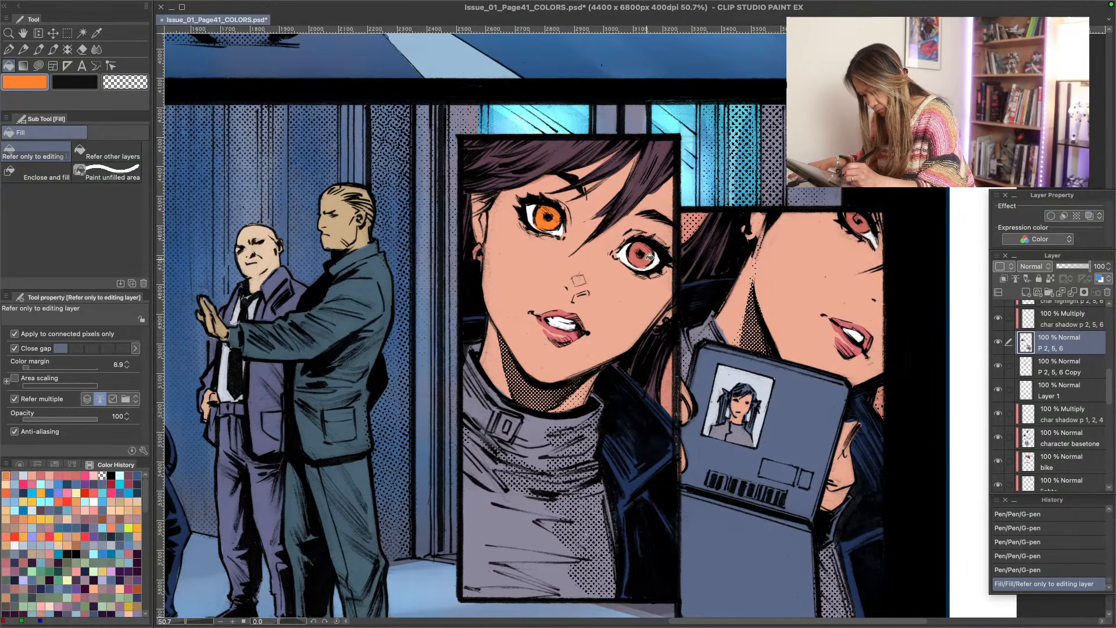
left_click(650, 256)
left_click(856, 225)
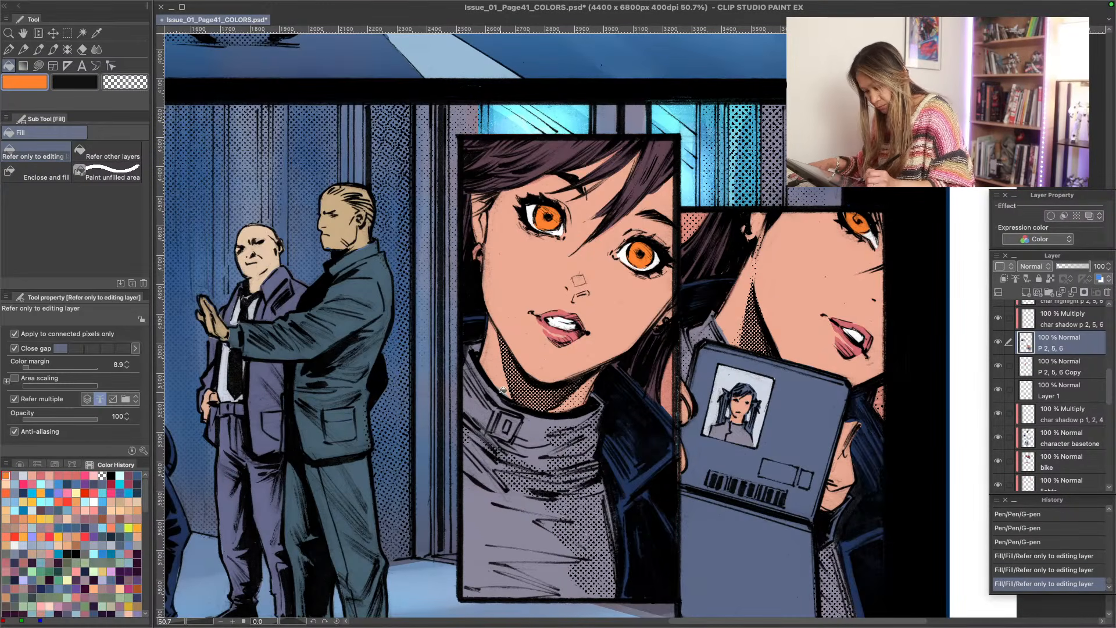
key("ctrl+z")
key("ctrl+z")
key("ctrl+z")
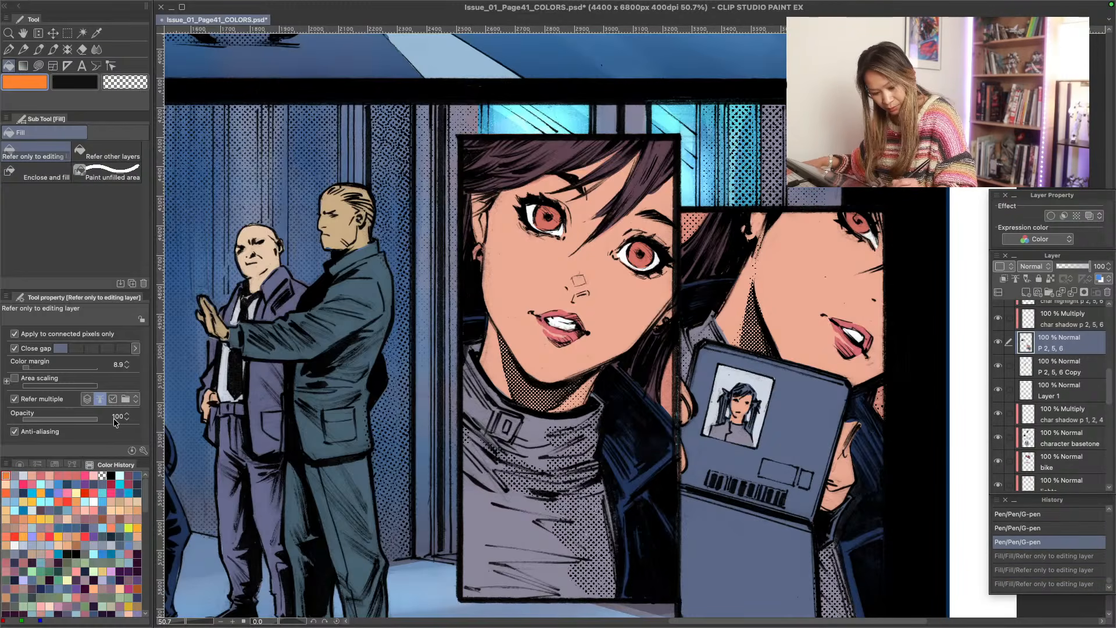
- Set the fill opacity to 50 and tint the woman's irises orange in the front-facing portrait and ID card panel
type("50")
key("Return")
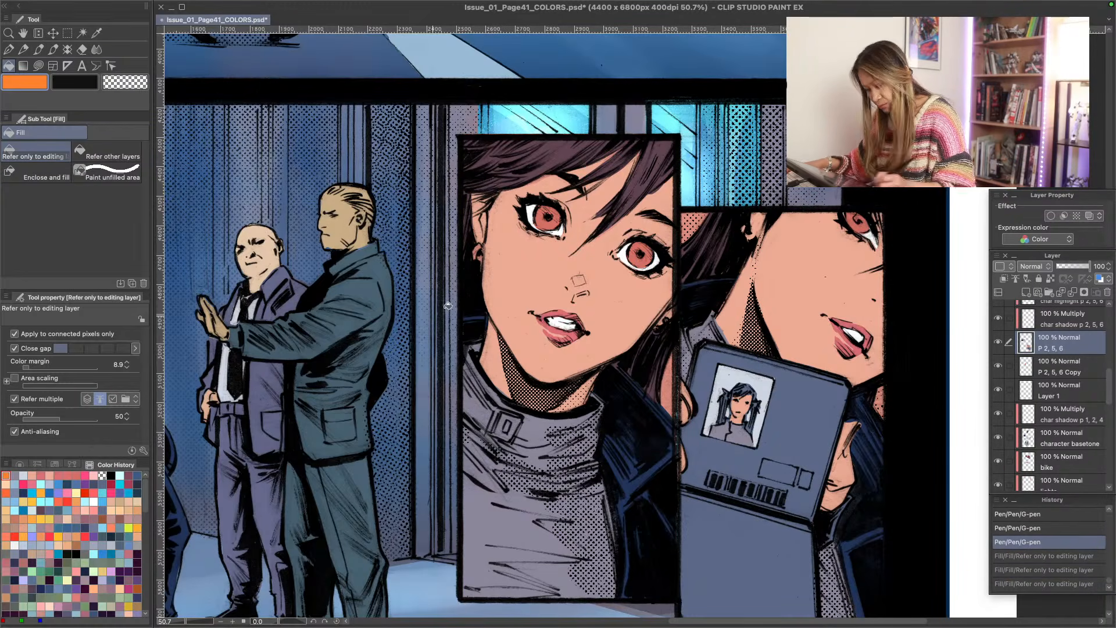
left_click(545, 215)
left_click(640, 254)
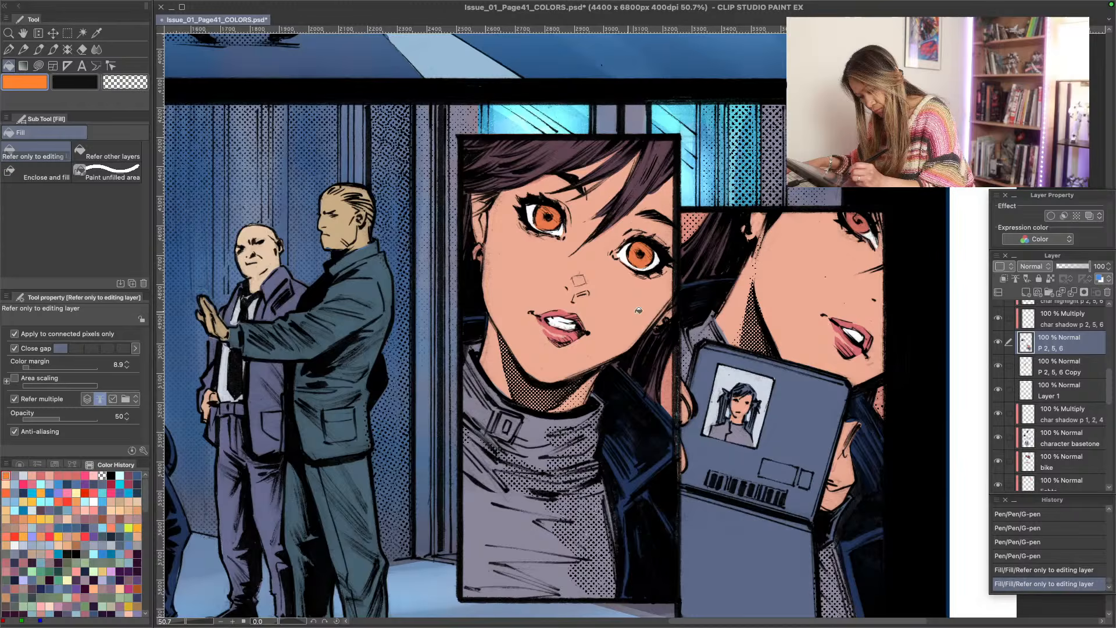
left_click(864, 224)
key("space")
left_click_drag(417, 189, 505, 531)
left_click_drag(360, 232, 507, 533)
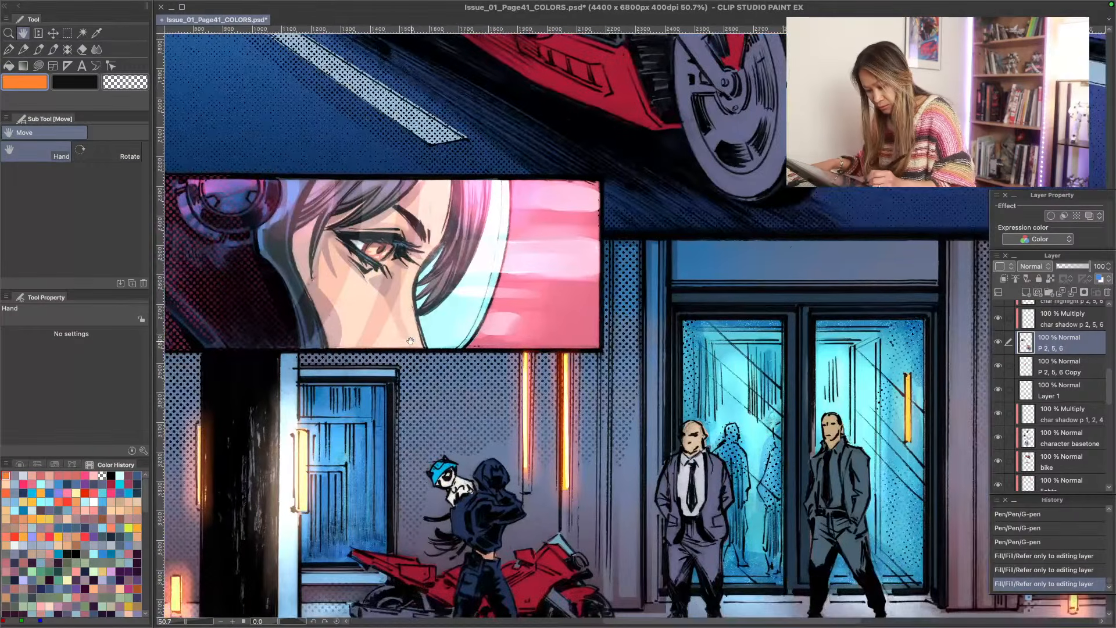
left_click_drag(410, 341, 425, 366)
left_click_drag(453, 524, 384, 203)
left_click_drag(500, 535, 313, 274)
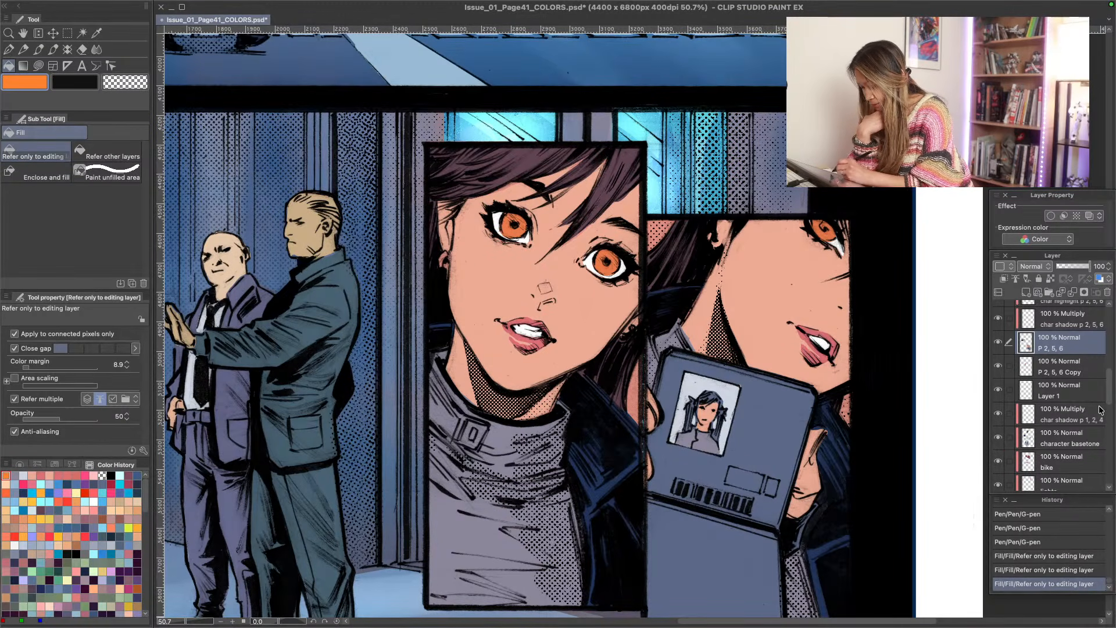
- Make the char shadow p 2, 5, 6 layer active and switch to the Lasso fill tool
scroll(1111, 399, "up", 1)
scroll(1111, 399, "up", 3)
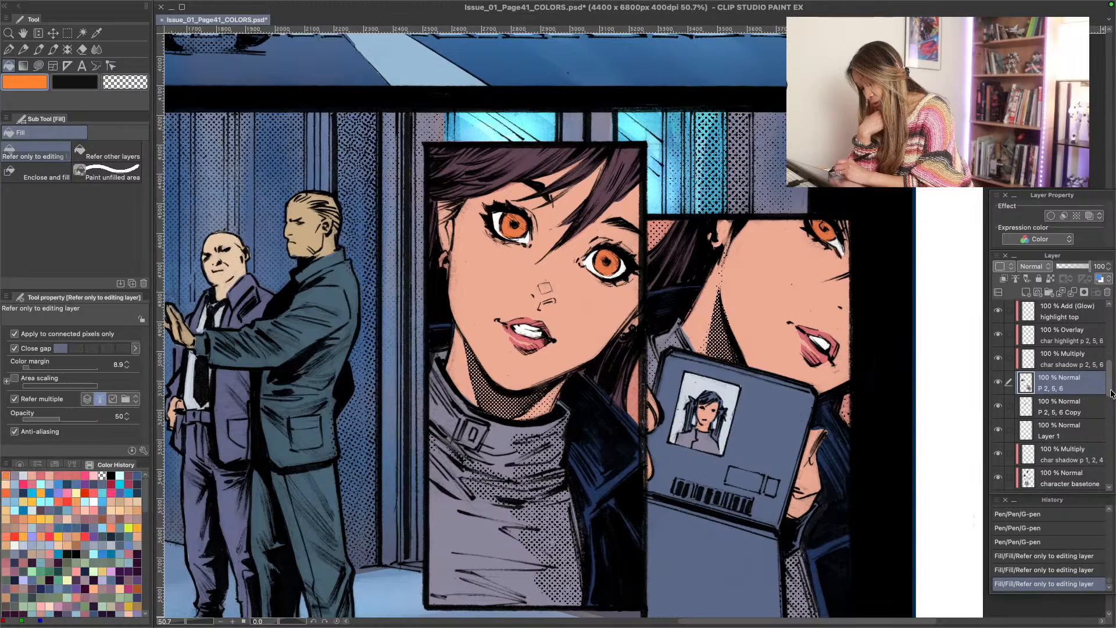
scroll(1112, 393, "up", 1)
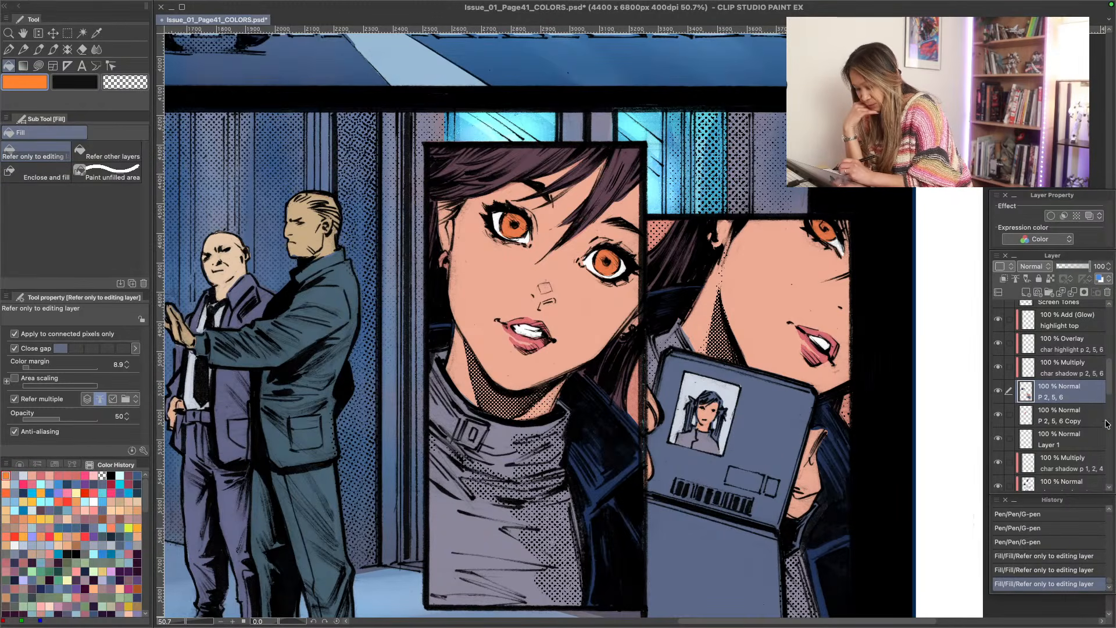
scroll(1111, 391, "up", 1)
mouse_move(1111, 391)
left_mouse_down()
mouse_move(1111, 359)
mouse_move(1111, 392)
left_mouse_up()
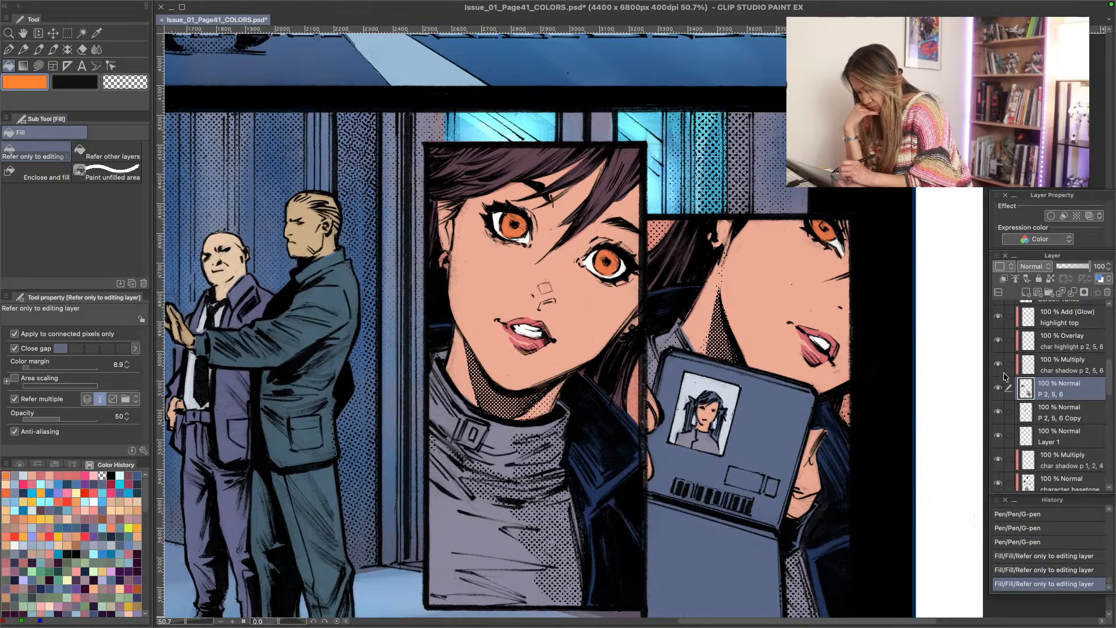
left_click(1001, 365)
left_click(998, 389)
left_click(999, 389)
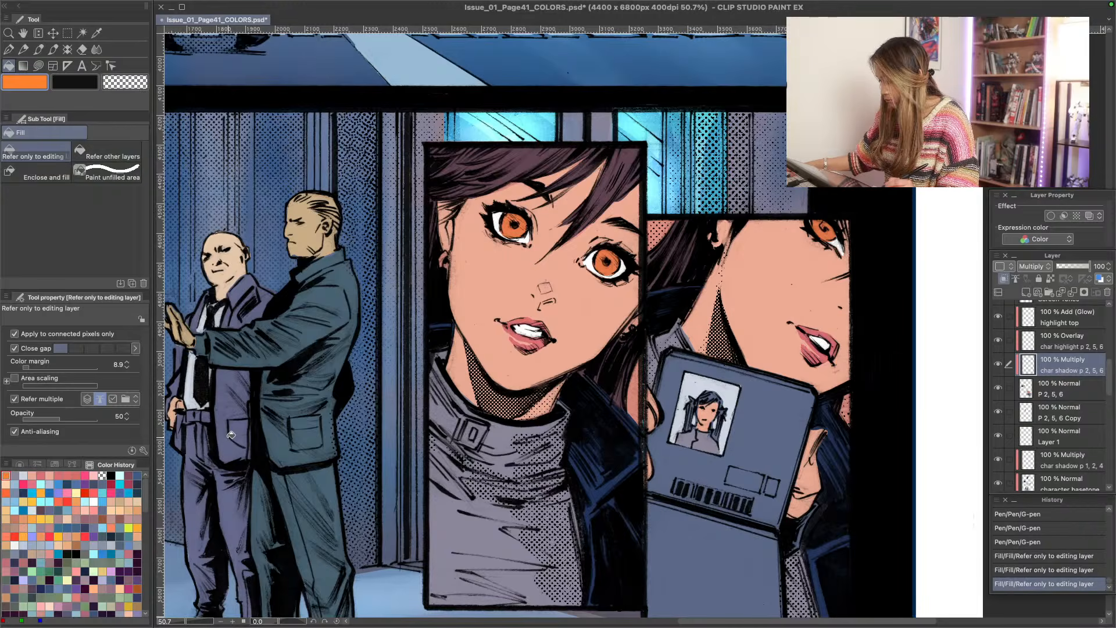
key("u")
key("j")
key("u")
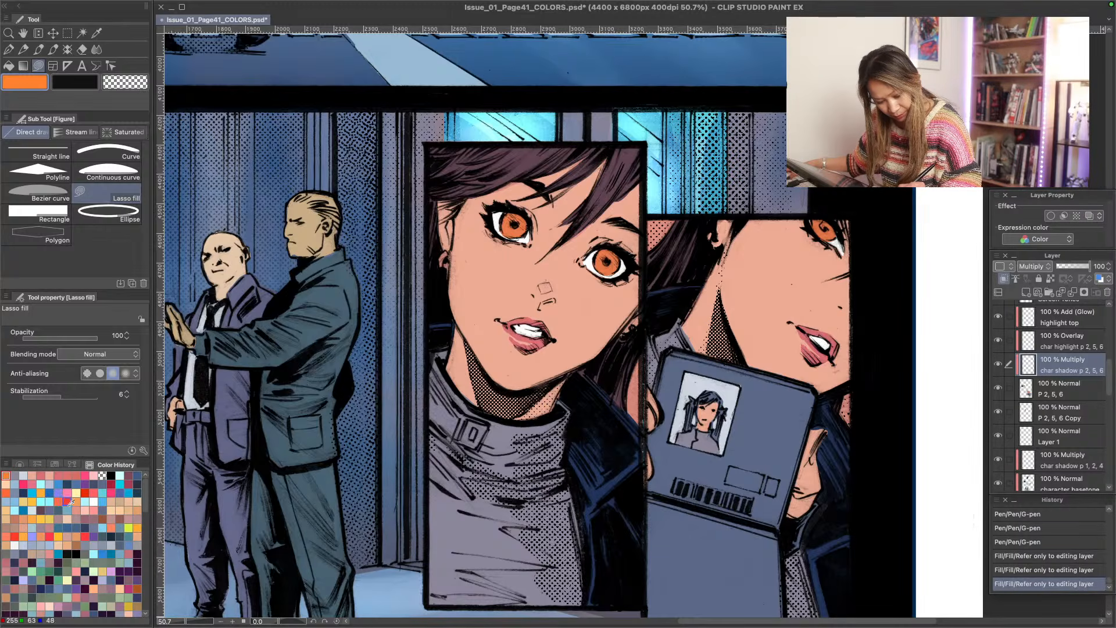
- Shade the underside and side of the nose in the front-facing portrait with a muted pink of hue 356 and saturation 25
left_click(50, 520)
left_click(20, 465)
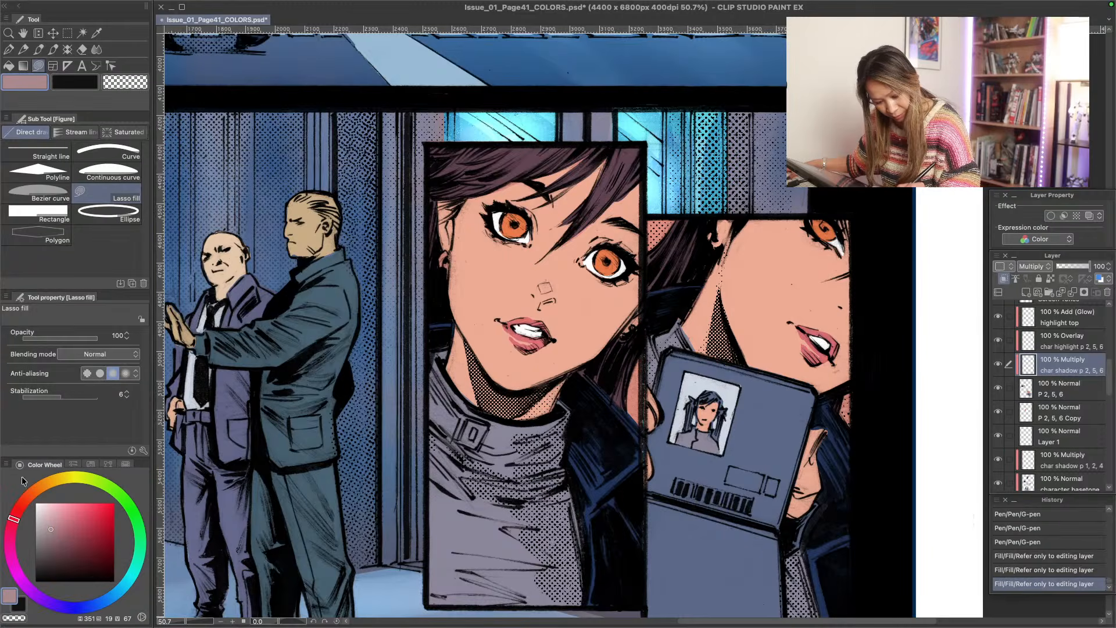
left_click_drag(21, 522, 18, 516)
left_click(56, 520)
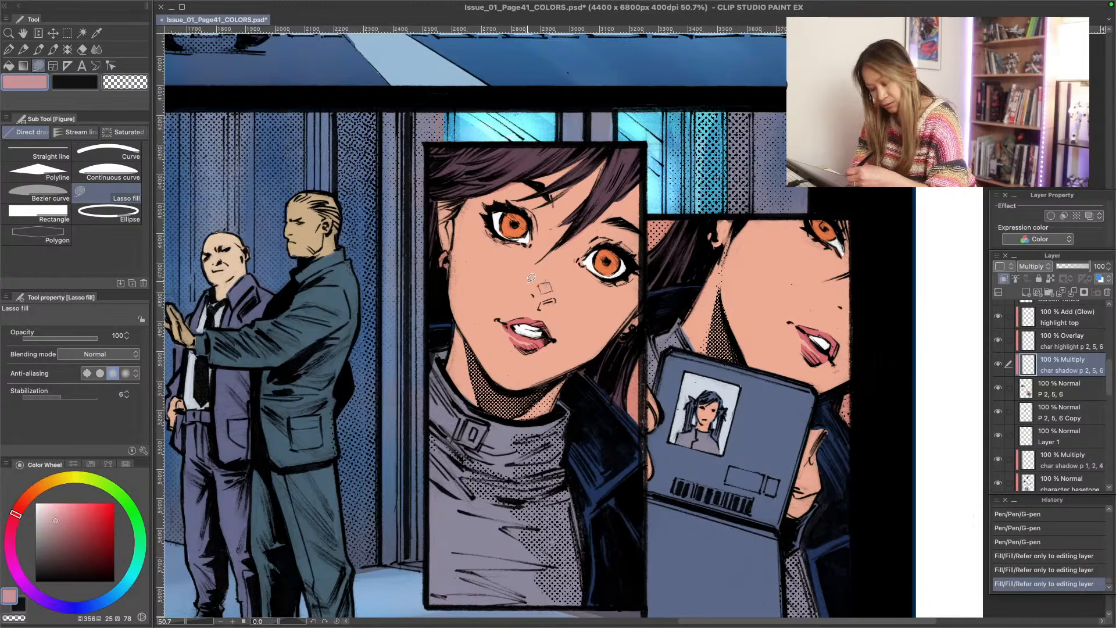
left_click_drag(560, 296, 558, 297)
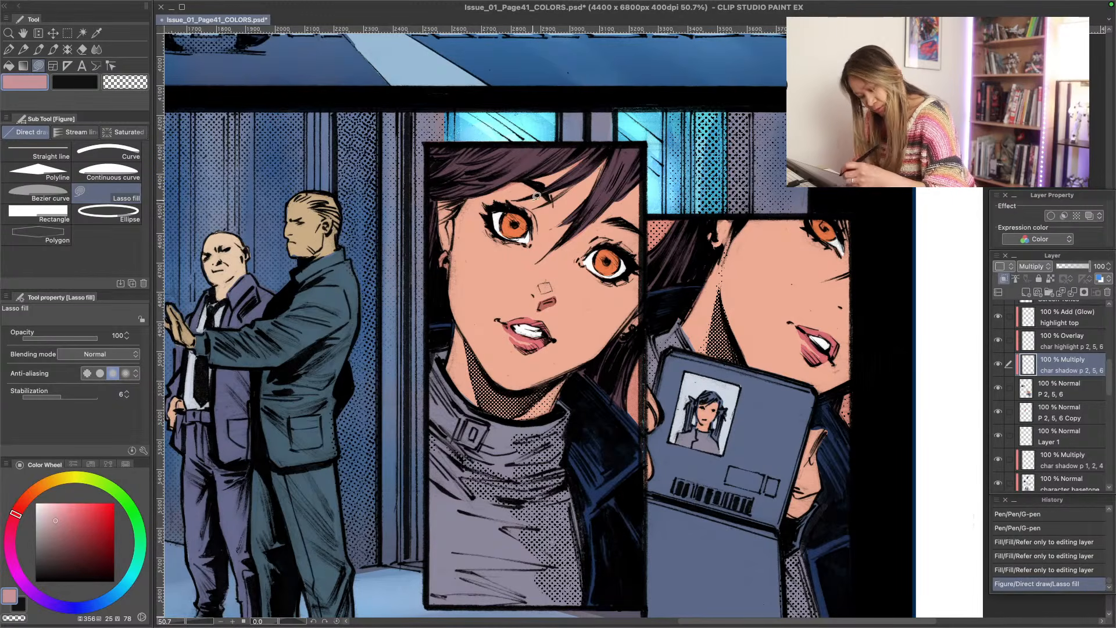
left_click(124, 464)
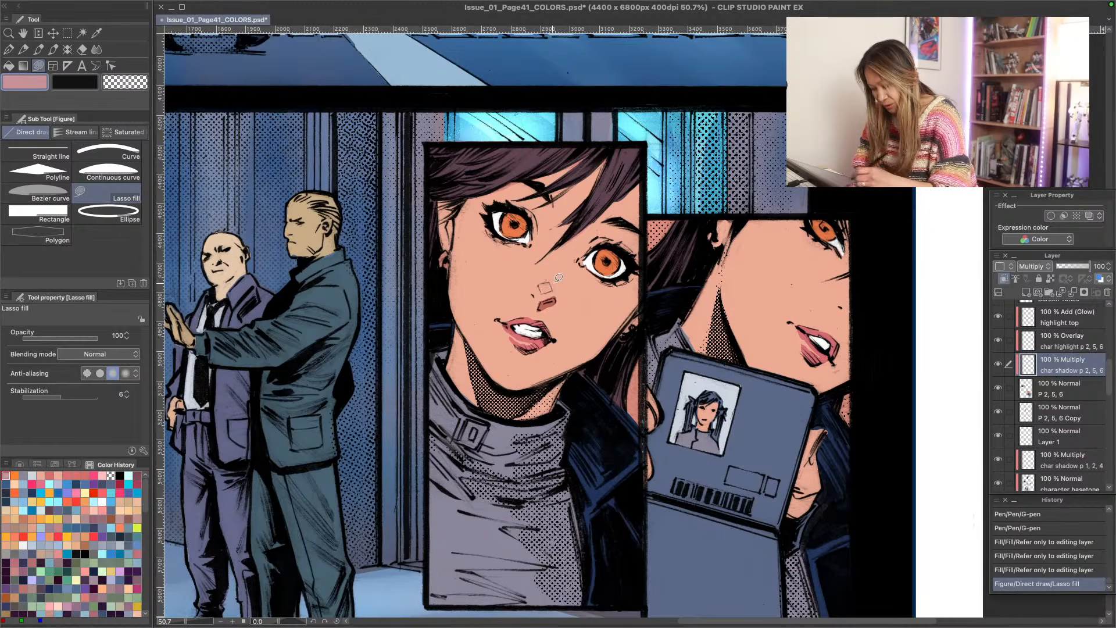
mouse_move(554, 289)
left_mouse_down()
mouse_move(562, 257)
mouse_move(556, 295)
mouse_move(543, 290)
left_mouse_up()
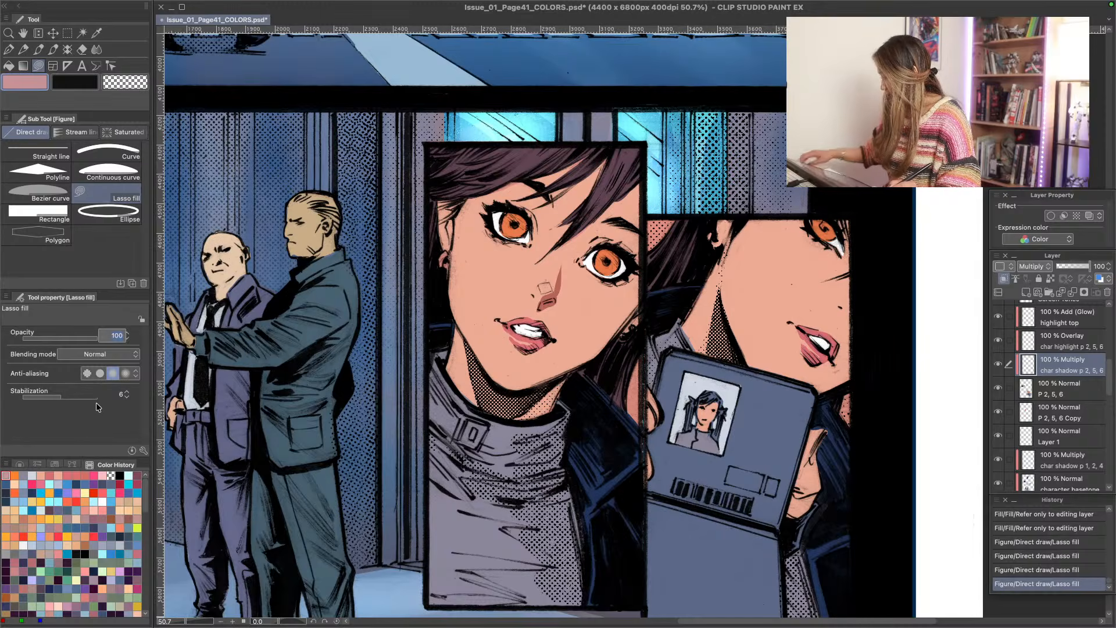
- Lower the Lasso fill opacity to 44 and add fainter shadows around the nose tip and bridge, softening them with the Soft eraser
type("5")
key("Return")
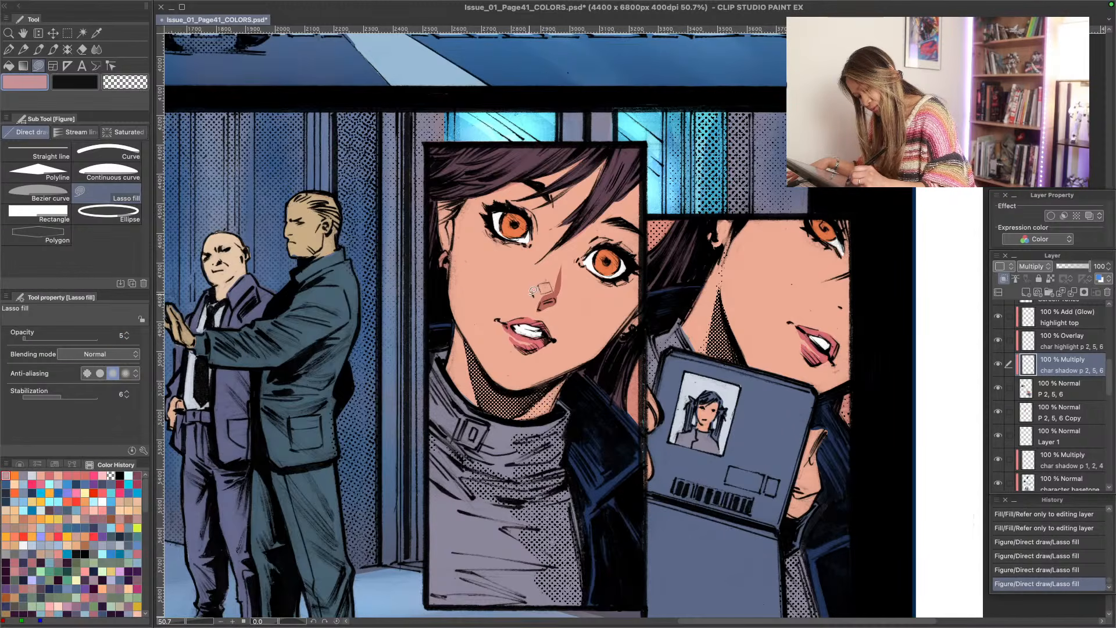
left_click_drag(532, 297, 538, 299)
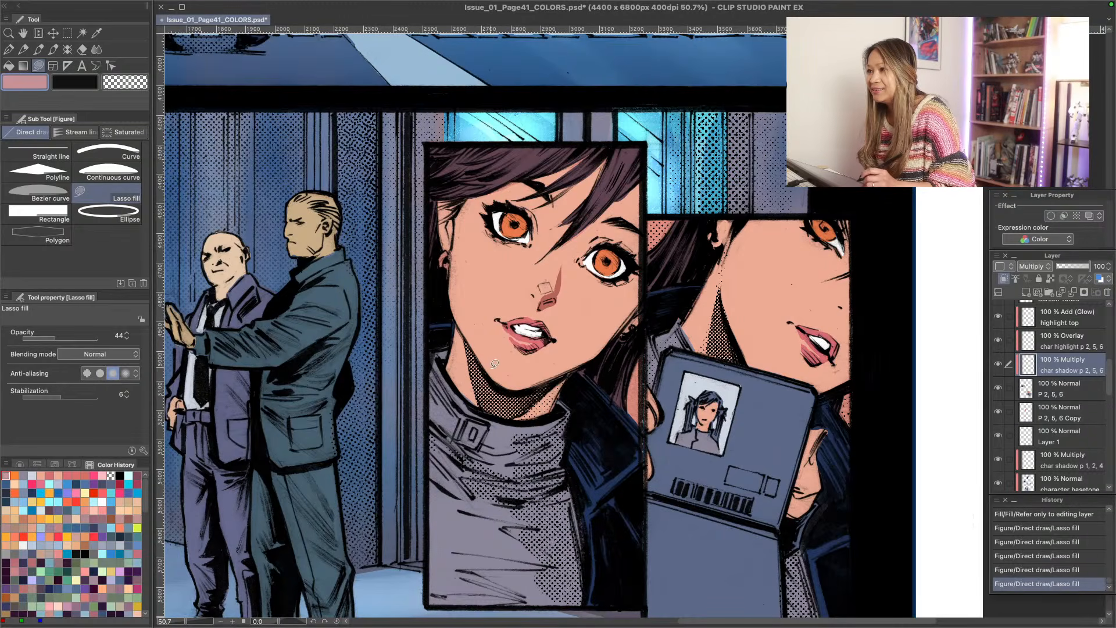
mouse_move(540, 299)
left_mouse_down()
mouse_move(531, 294)
mouse_move(538, 308)
left_mouse_up()
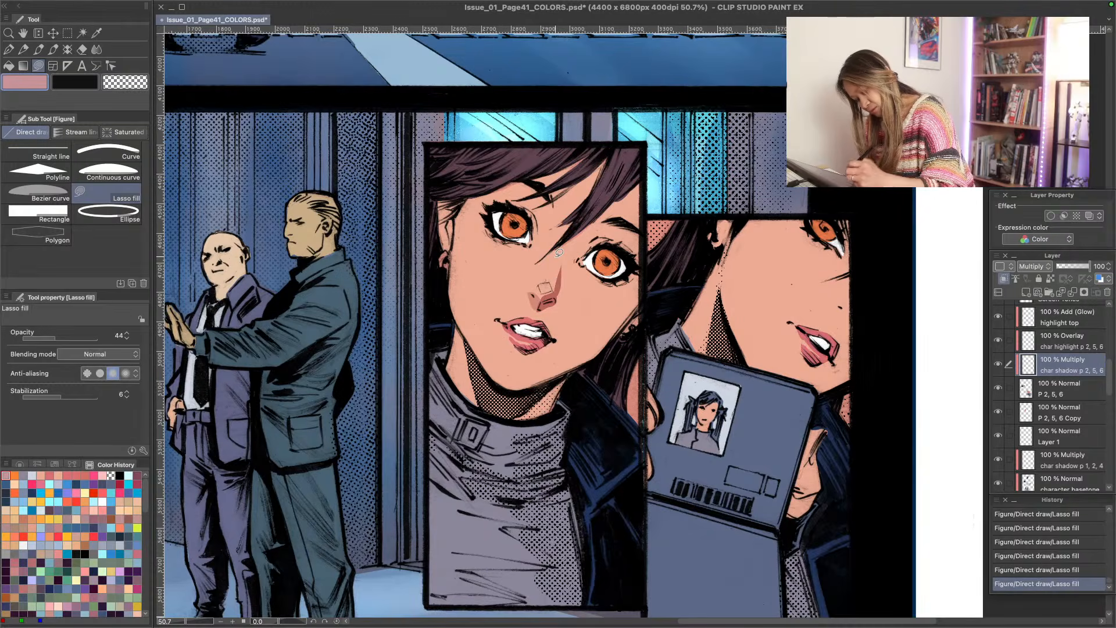
mouse_move(563, 276)
left_mouse_down()
mouse_move(542, 292)
mouse_move(555, 301)
mouse_move(549, 285)
left_mouse_up()
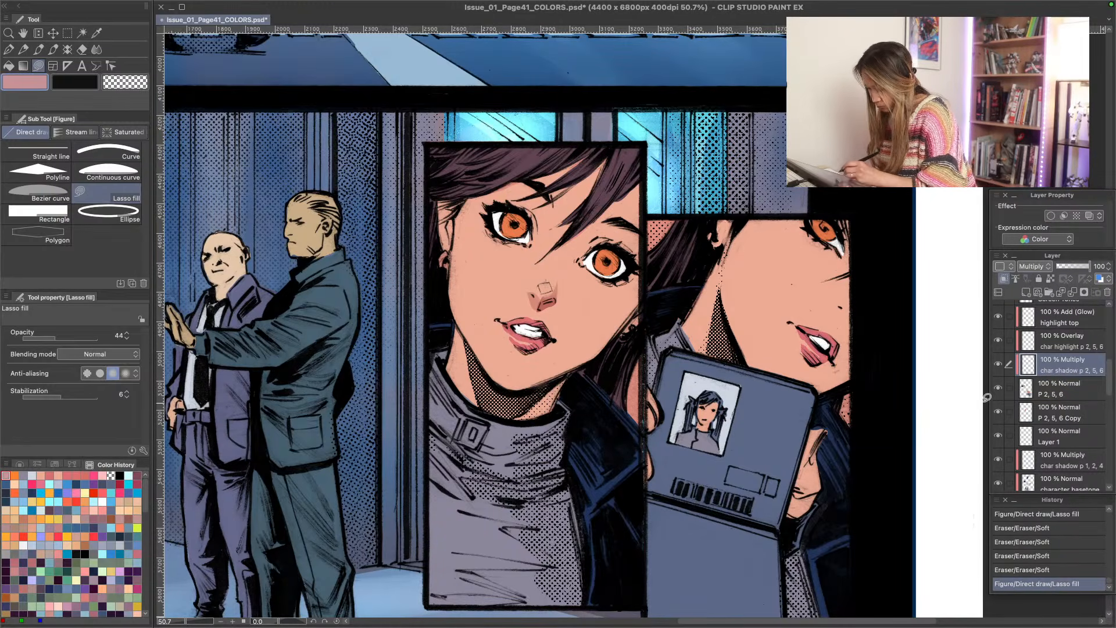
- Add a light pink highlight to the nose tip on the char highlight p 2, 5, 6 layer, raising the Lasso fill opacity to 78
left_click(1037, 342)
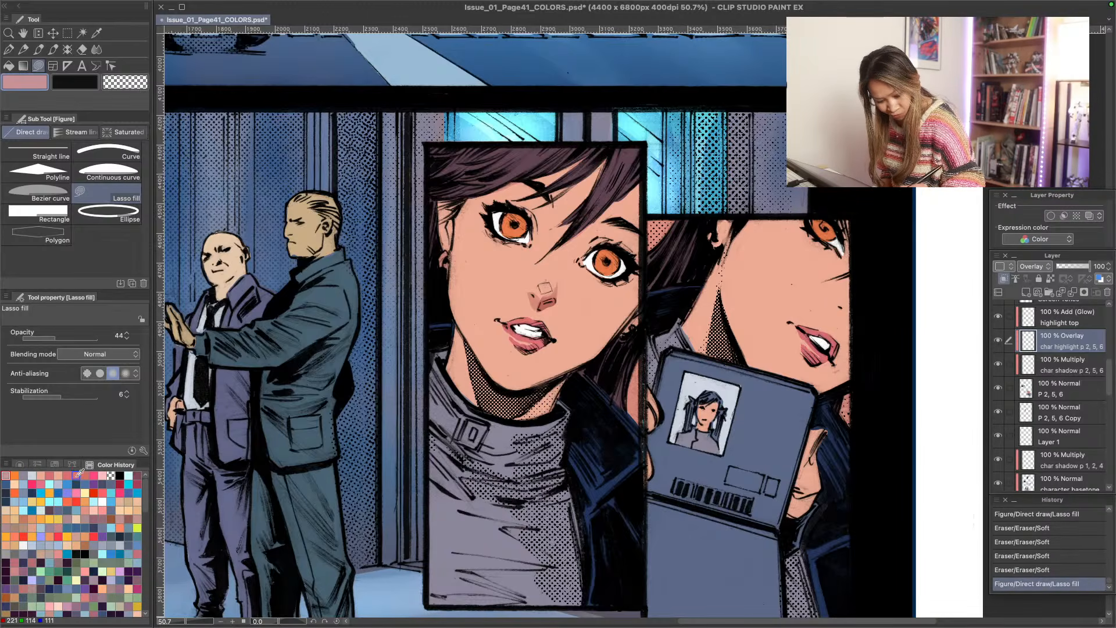
left_click(103, 475)
left_click_drag(544, 283, 543, 286)
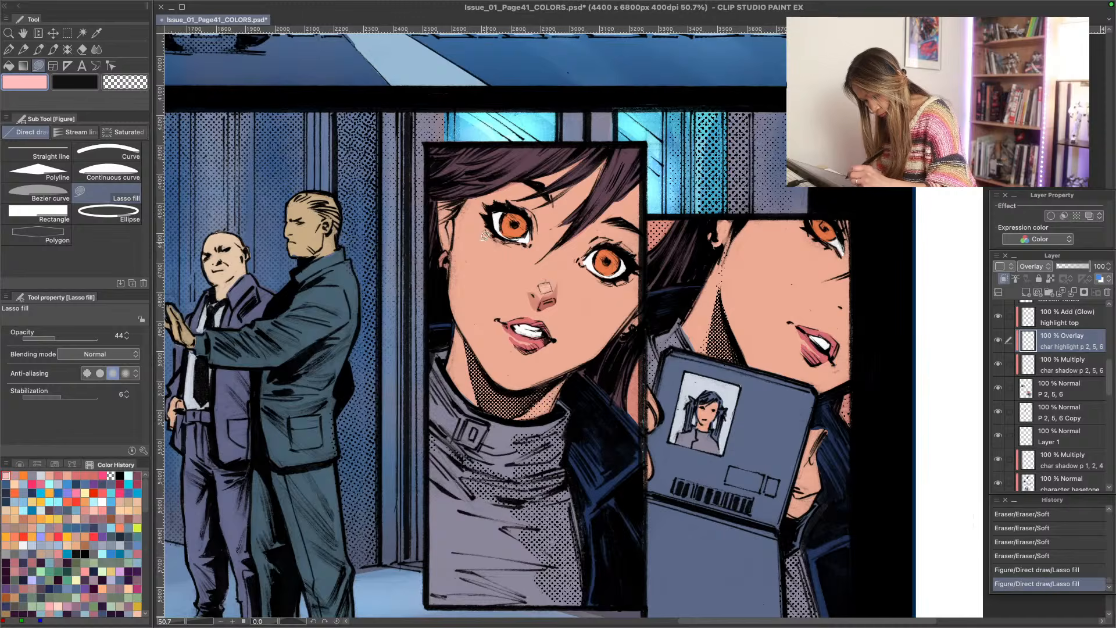
left_click(81, 337)
left_click_drag(547, 287, 543, 285)
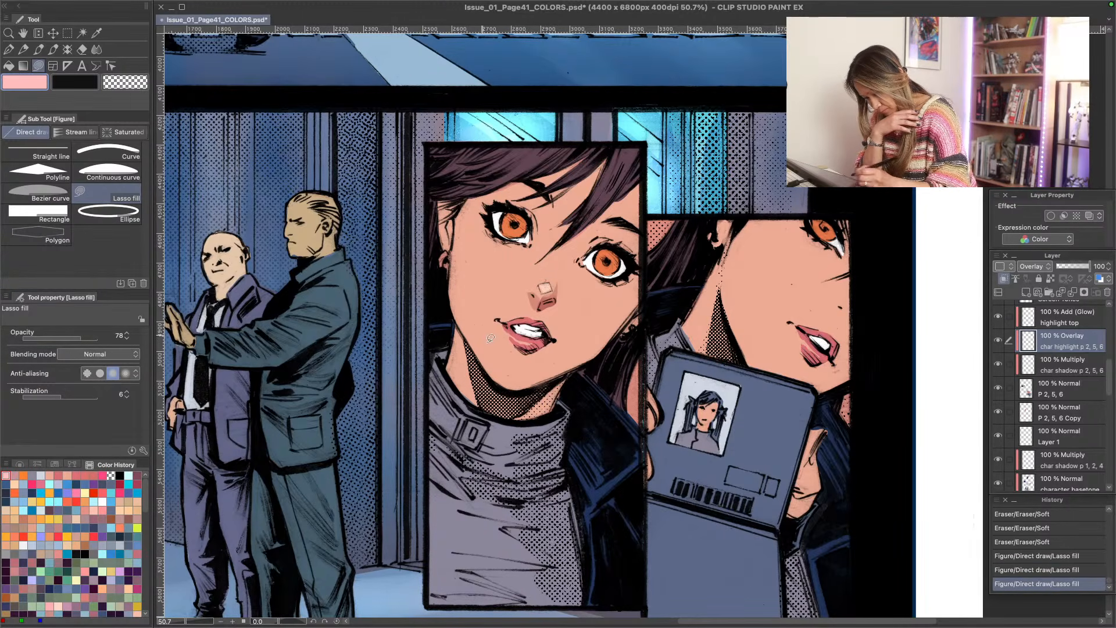
- Lock transparent pixels on the Background layer and recolour the nose-tip highlight's outline coral red with the G-pen
scroll(1050, 349, "up", 5)
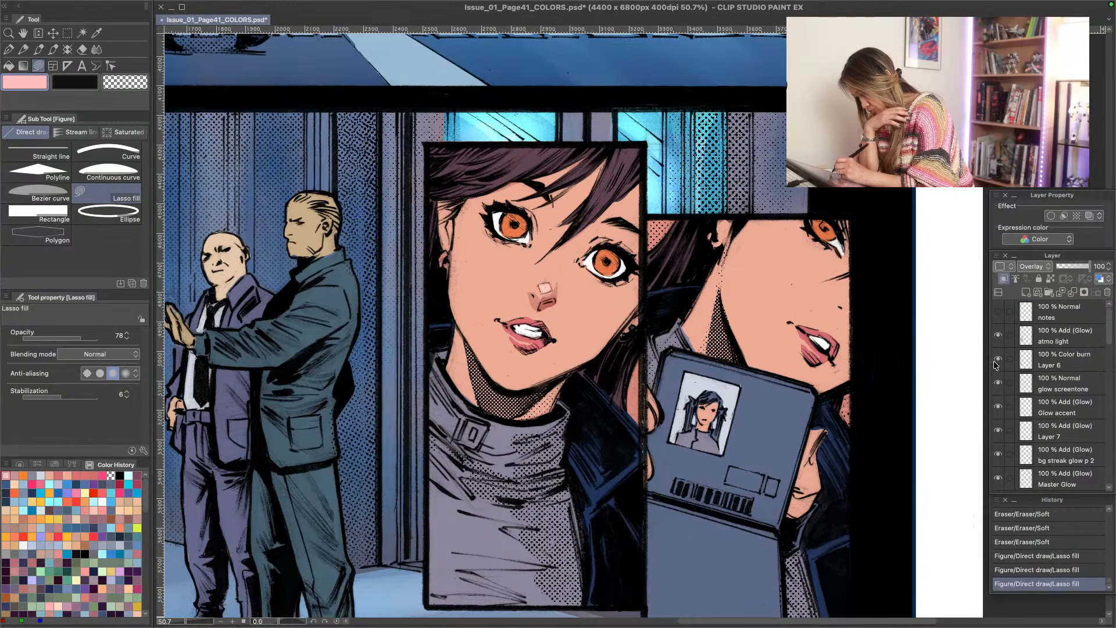
left_click_drag(1110, 335, 1112, 378)
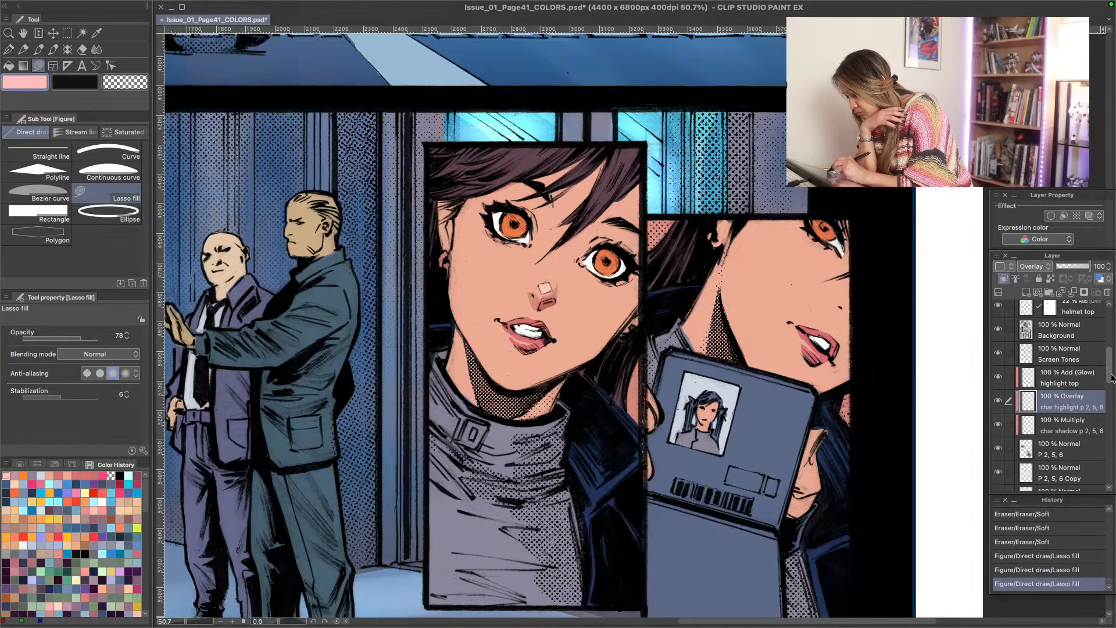
left_click(1077, 335)
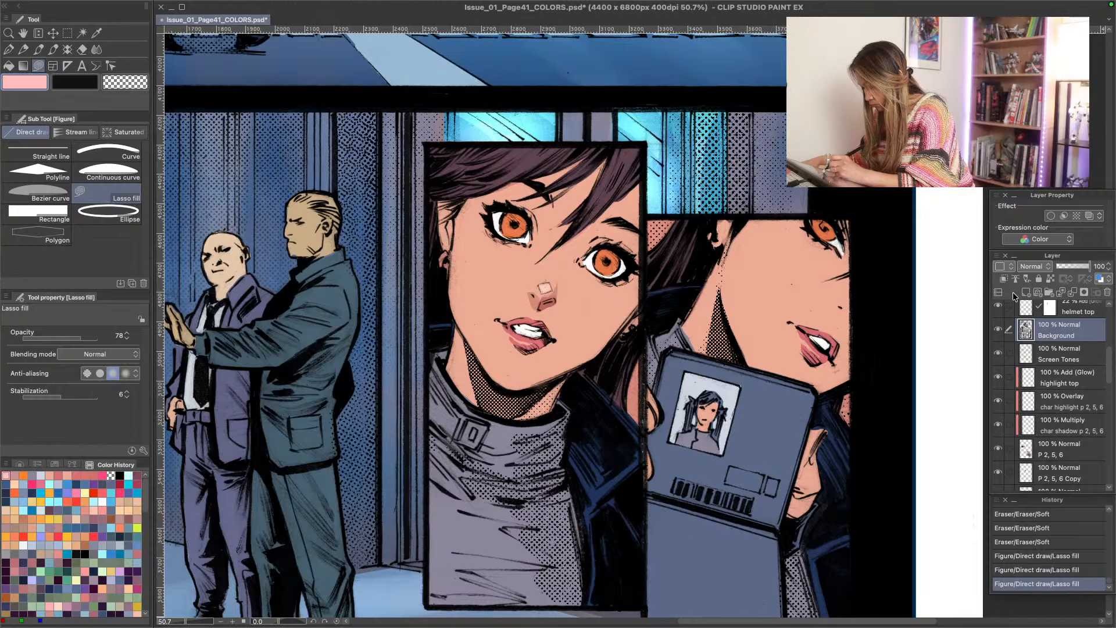
left_click(1051, 278)
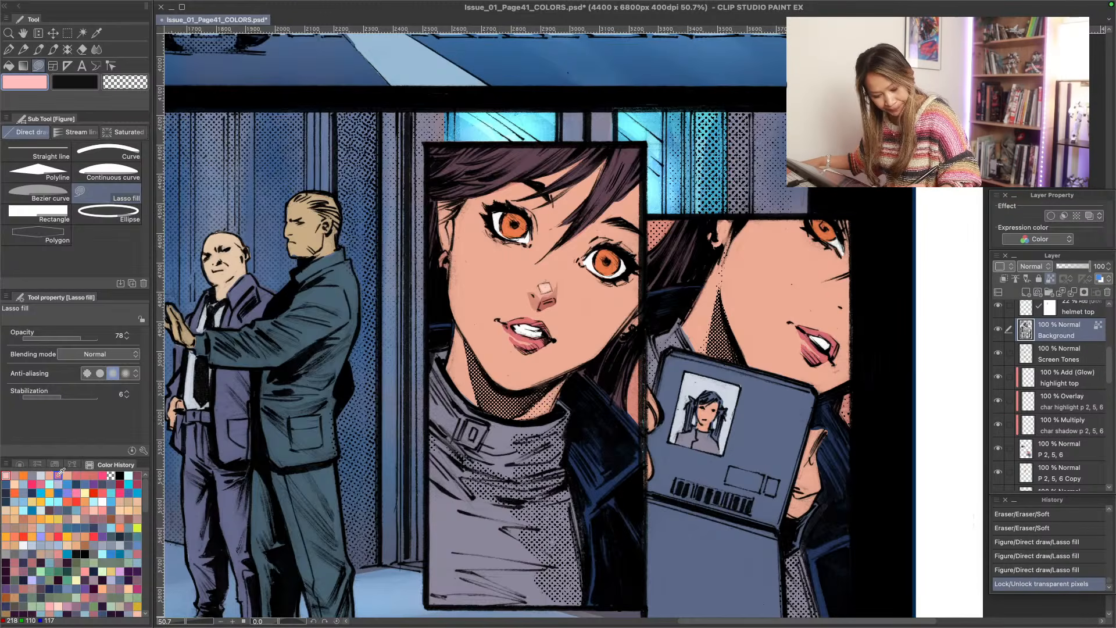
left_click(85, 476)
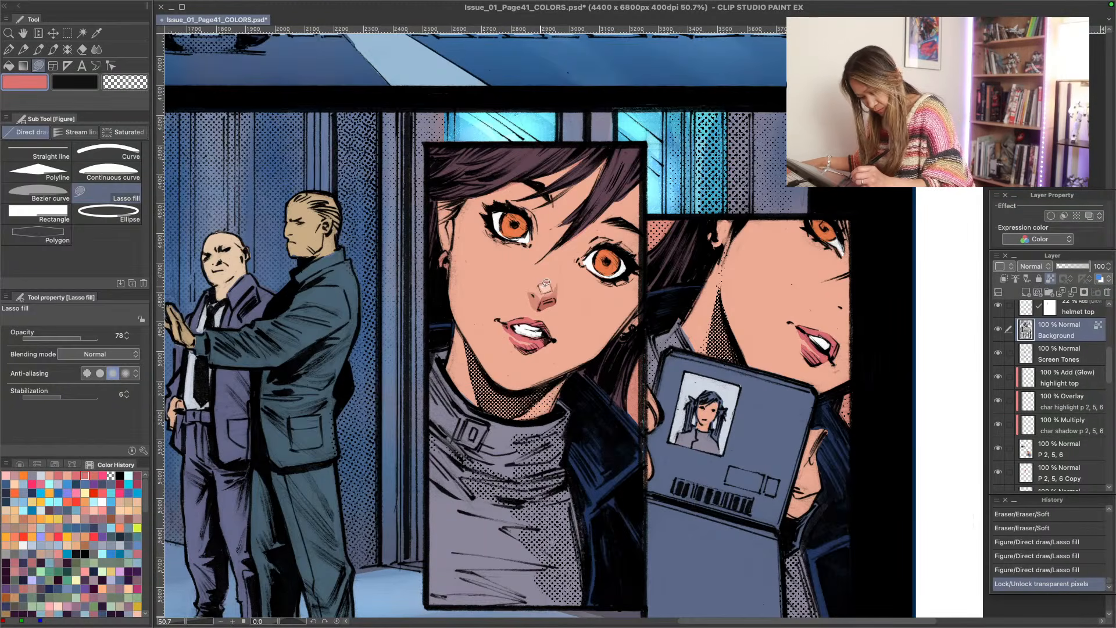
key("p")
left_click_drag(542, 288, 534, 290)
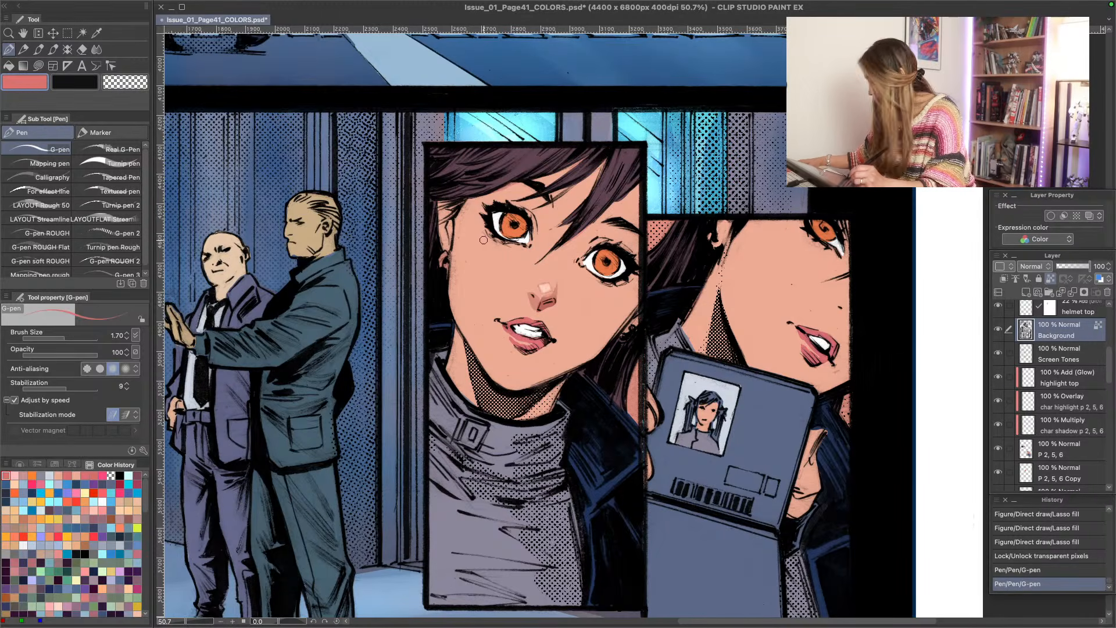
- Recolour the fine lines beside both eyes coral red and the nostril outline purple, using the G-pen at size 2.00 for the nostril
left_click_drag(485, 232, 526, 248)
left_click_drag(606, 287, 628, 283)
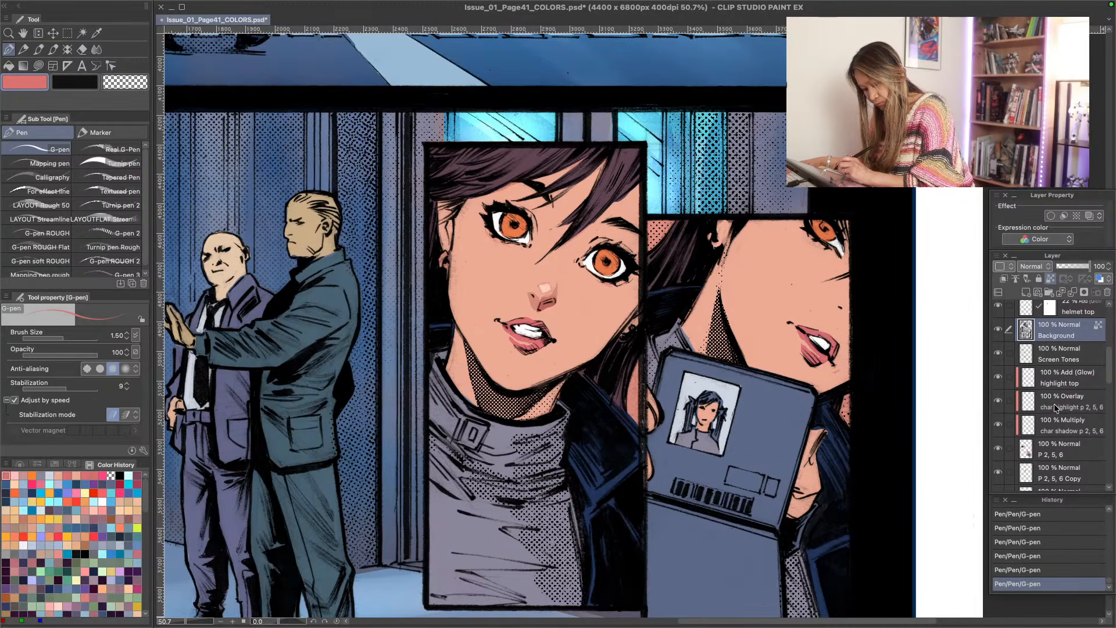
left_click(93, 484)
key("bracketright")
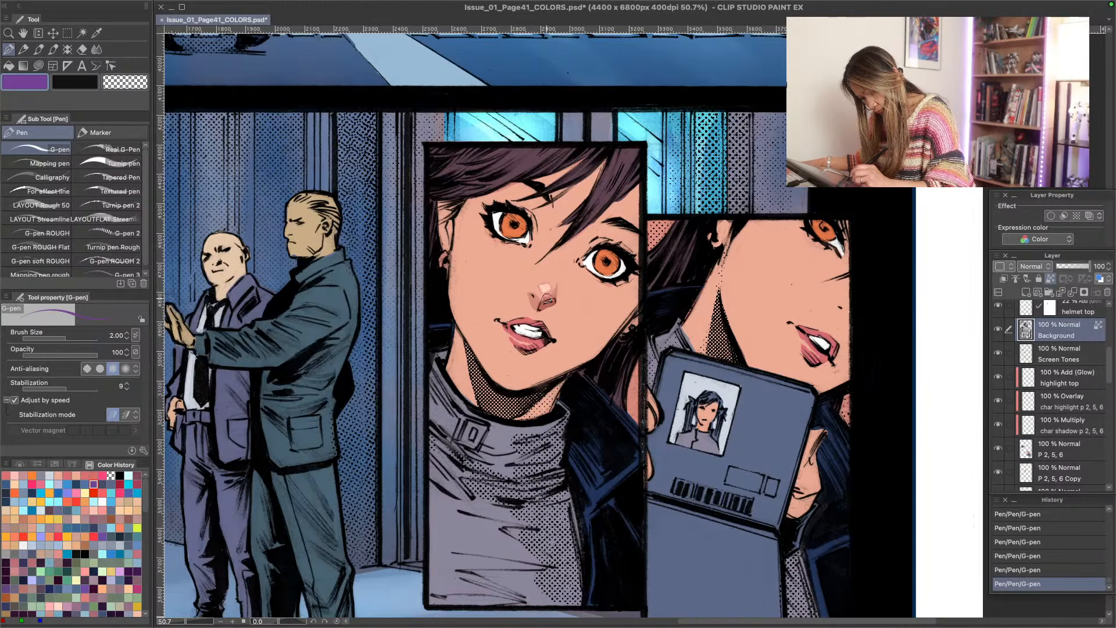
left_click_drag(547, 299, 538, 306)
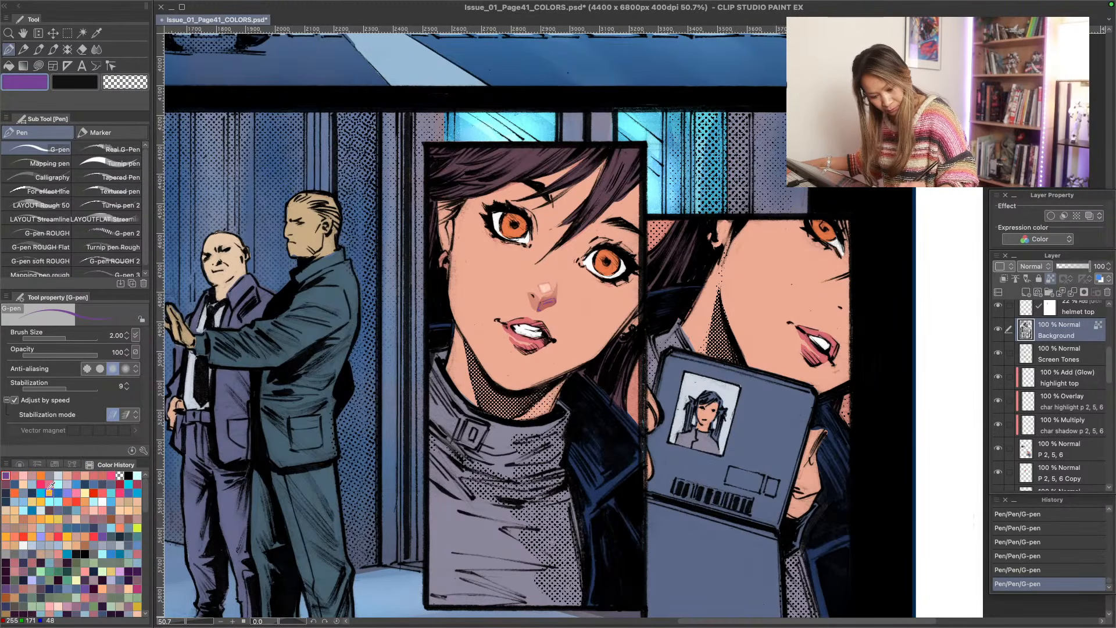
- Mix a dark magenta drawing colour with hue 308, saturation 57 and value 33
left_click(20, 464)
left_click(70, 552)
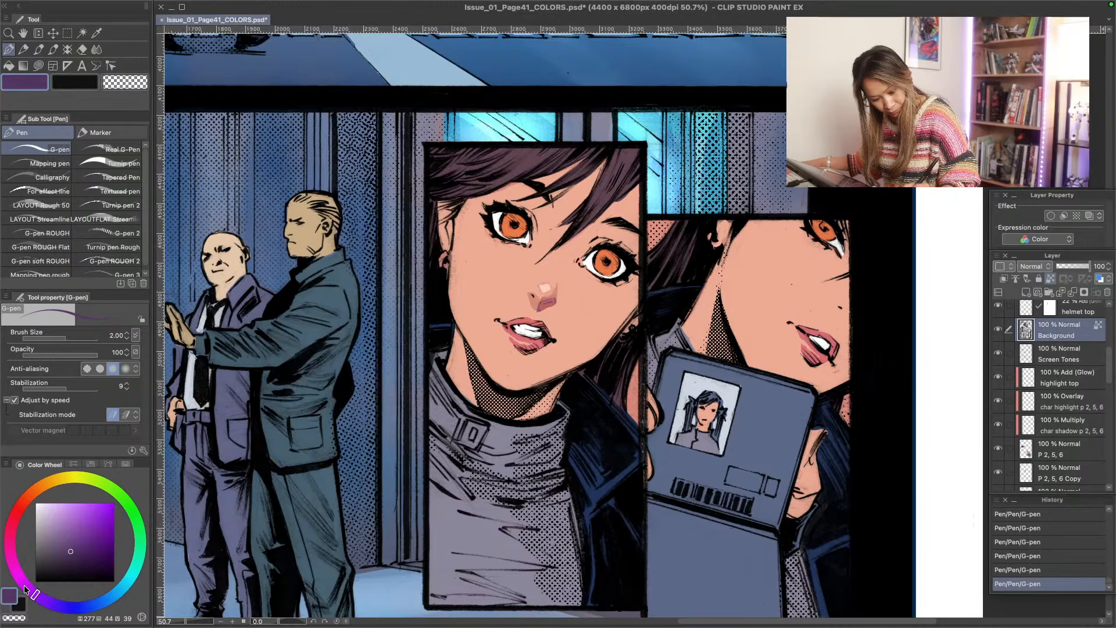
left_click_drag(25, 590, 14, 566)
left_click(80, 556)
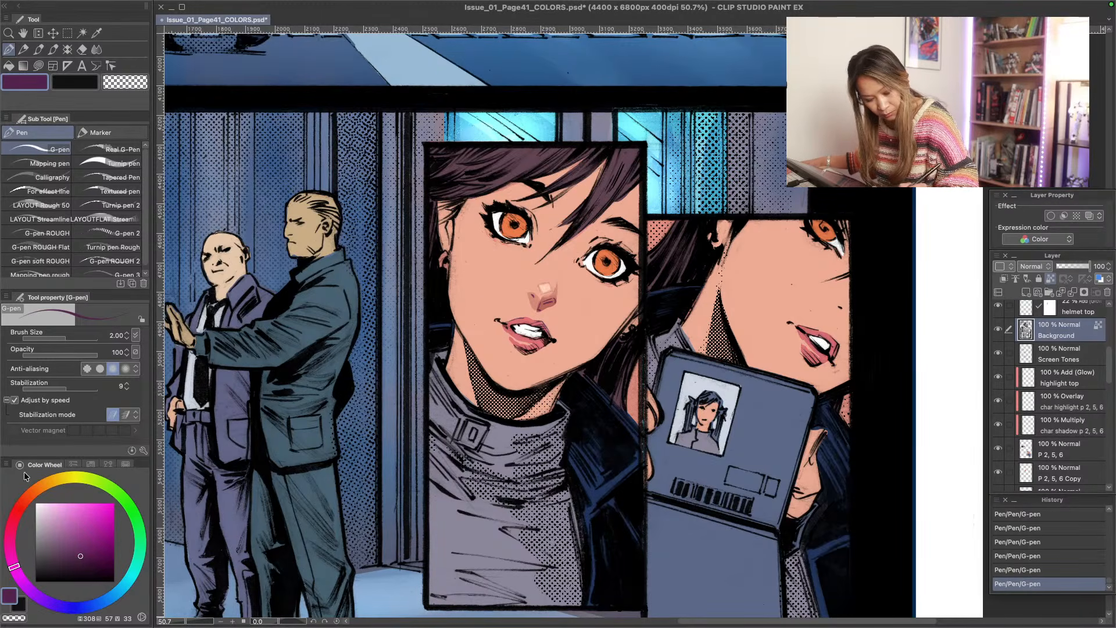
- Reload the coral red used before and darken it to a deep red of hue 359, saturation 78 and value 45
left_click(124, 466)
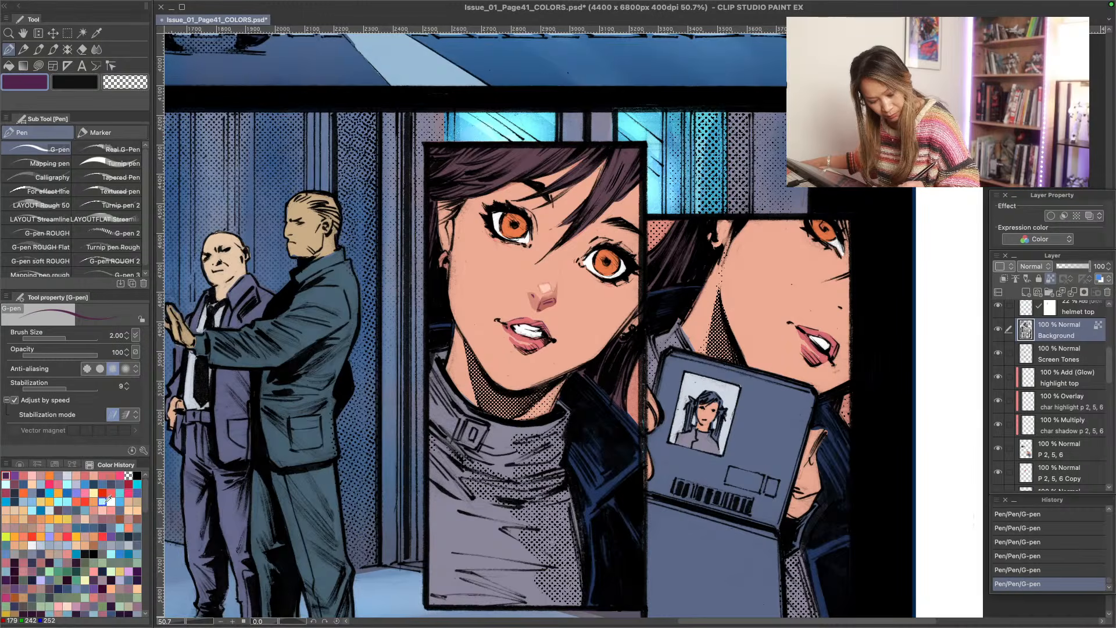
left_click(111, 476)
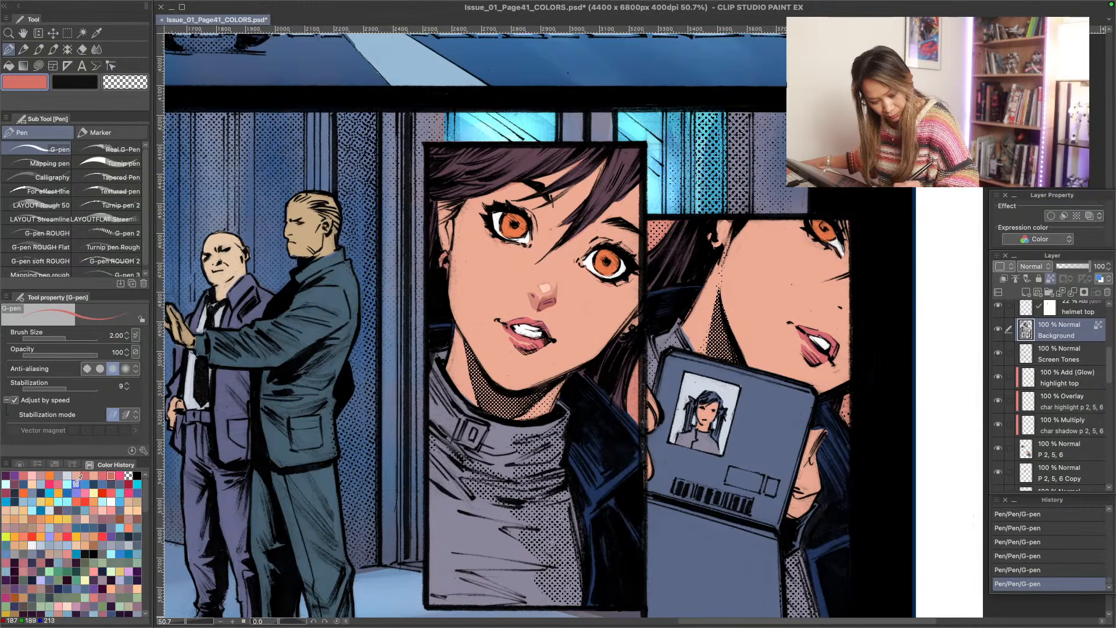
left_click(19, 466)
left_click(86, 546)
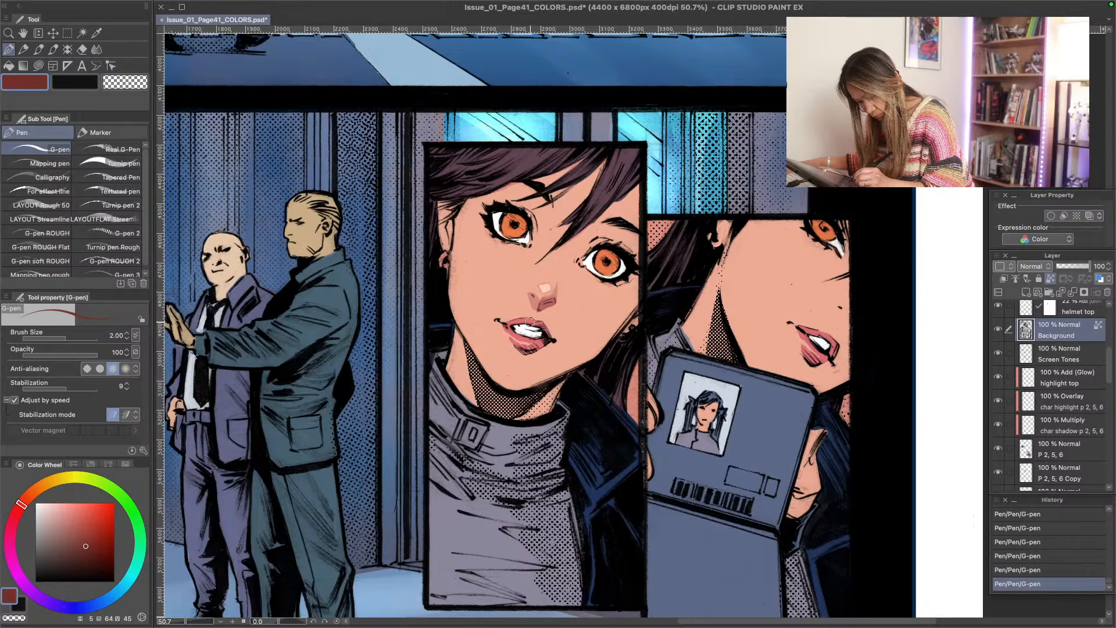
left_click(96, 546)
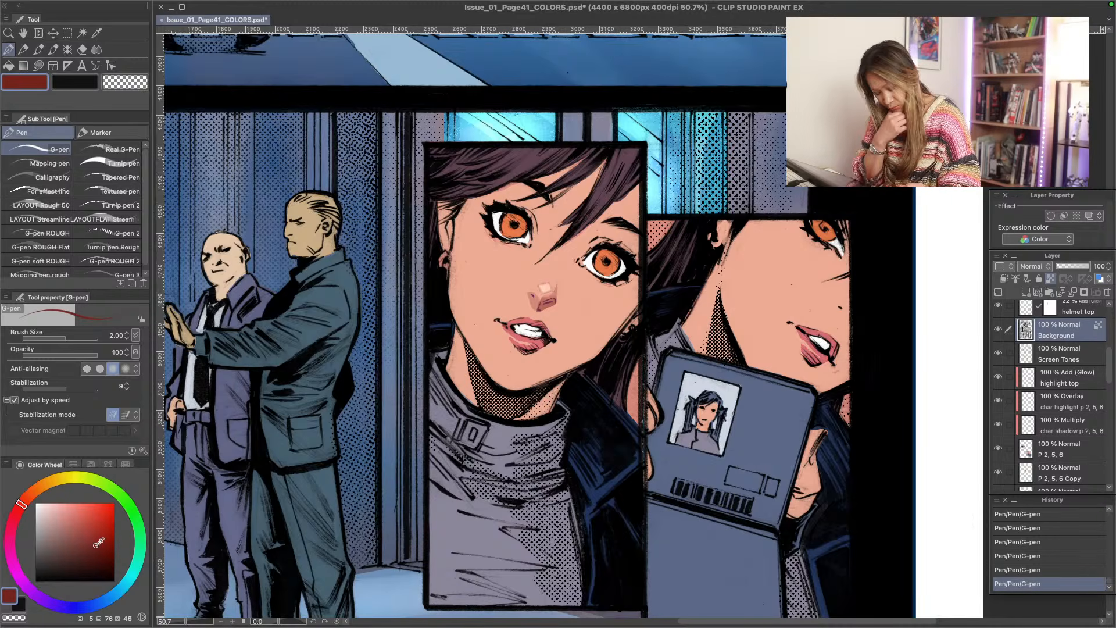
left_click(14, 512)
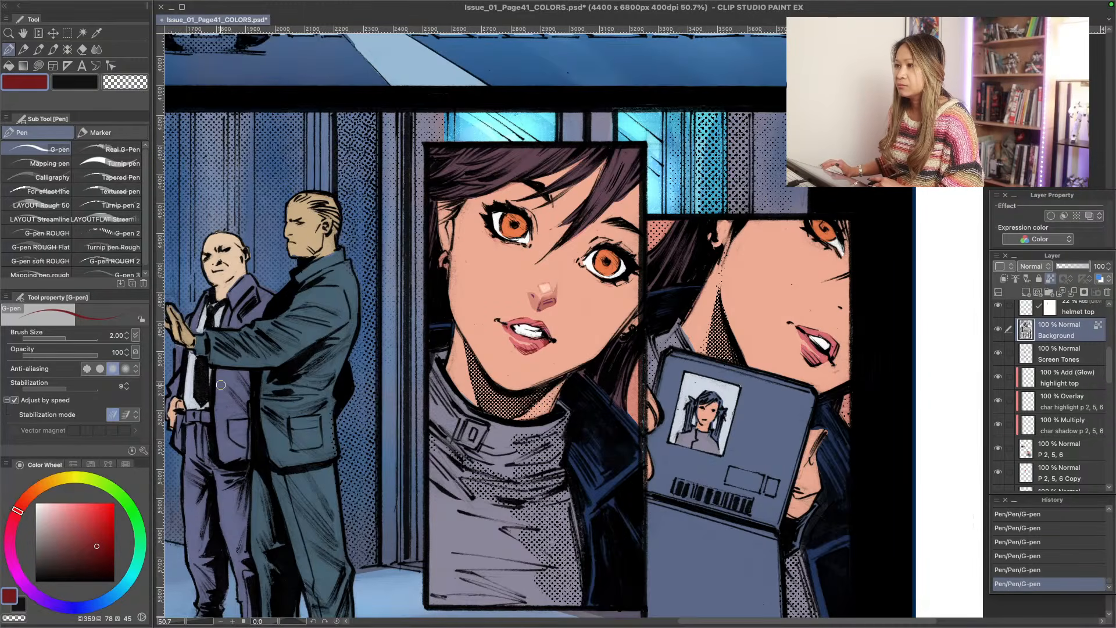
key("Tab")
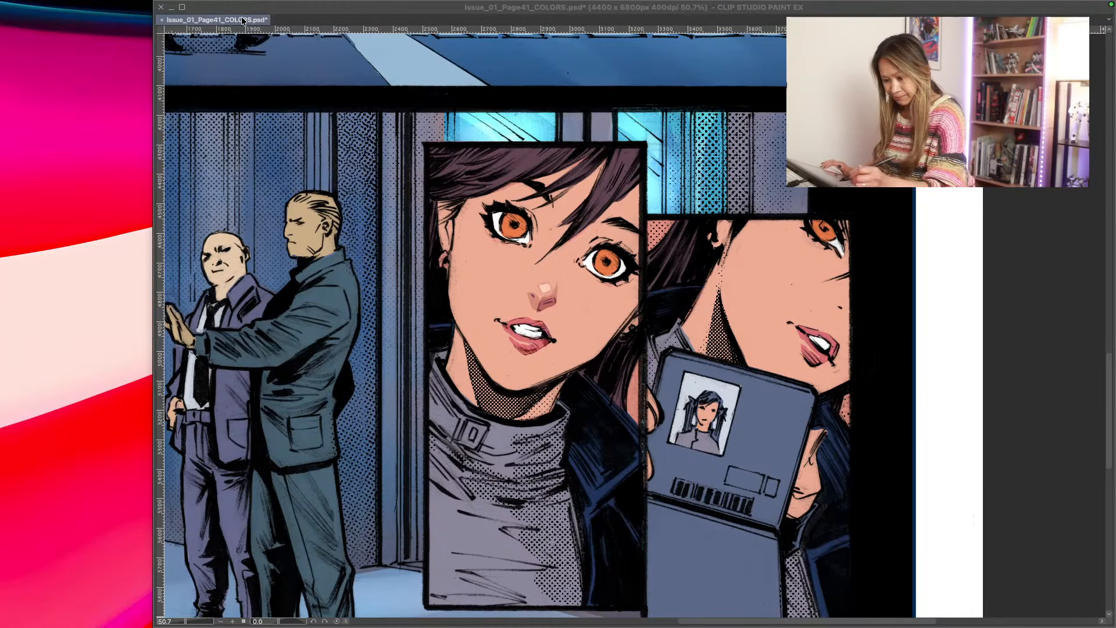
key("Tab")
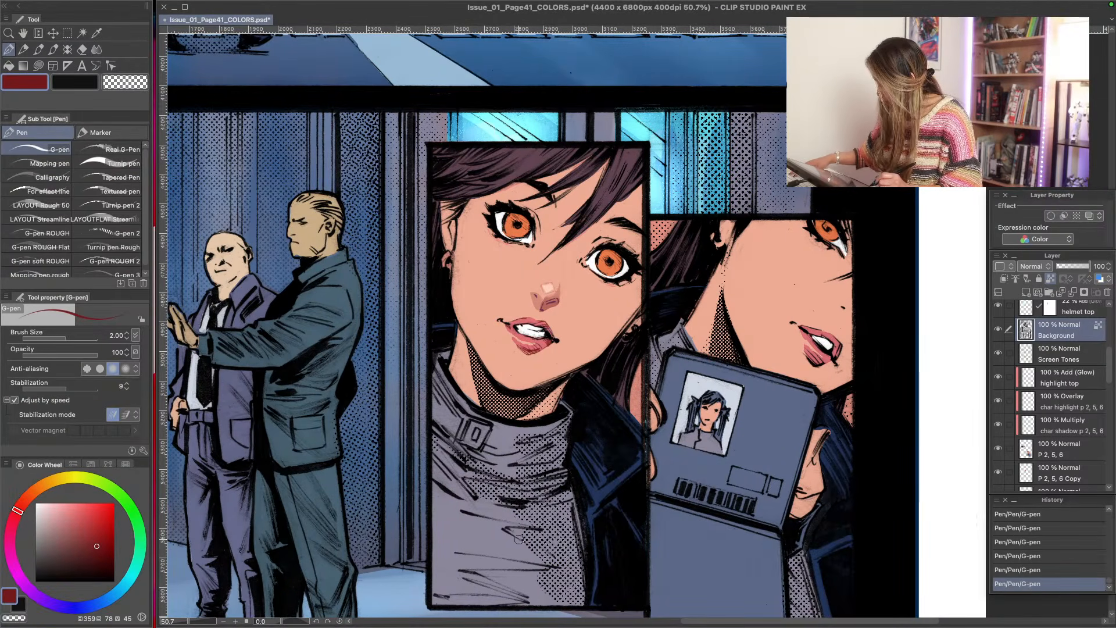
- Lasso-fill a deep red nose shadow in the cropped portrait on the char shadow p 2, 5, 6 layer and soften the nose shading with the Soft eraser
key("u")
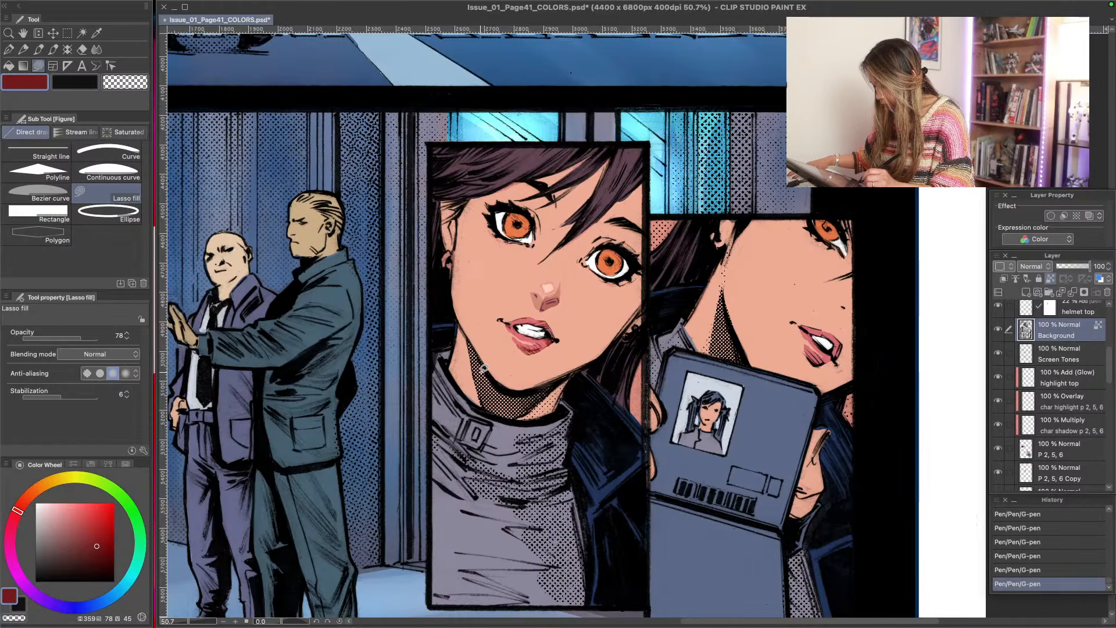
left_click_drag(1109, 380, 1112, 420)
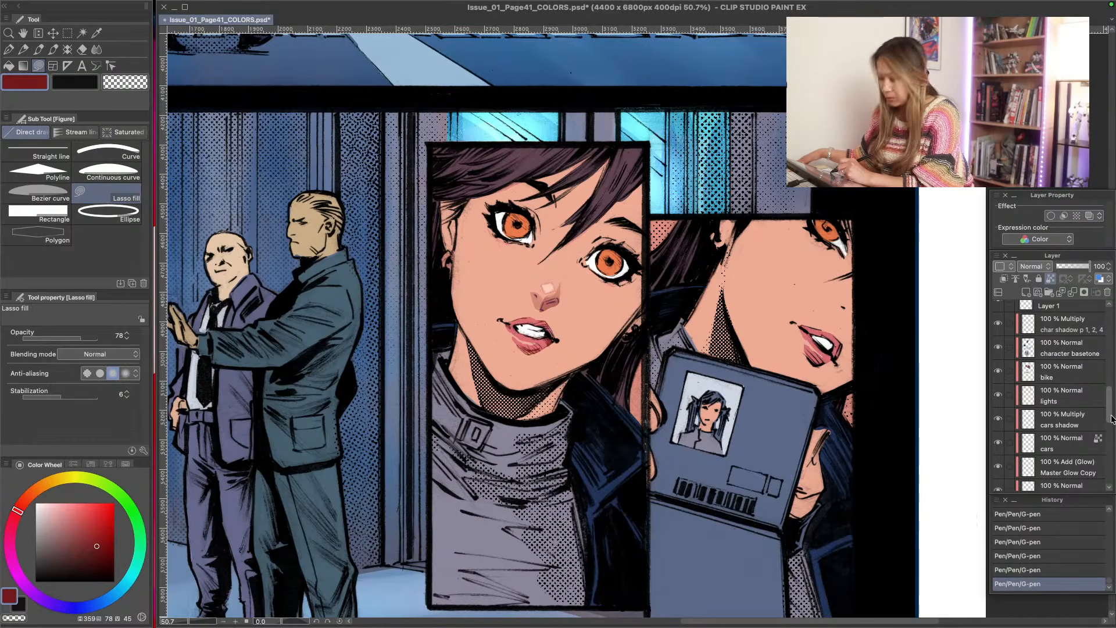
left_click_drag(1112, 419, 1108, 396)
left_click(1065, 387)
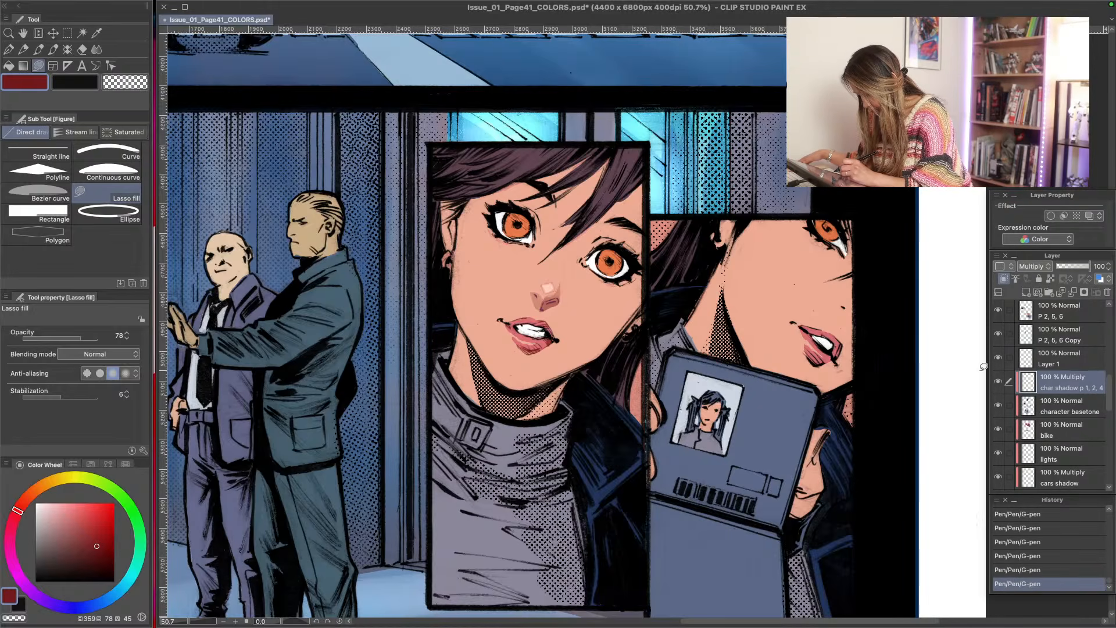
left_click_drag(1112, 406, 1112, 381)
left_click(1054, 383)
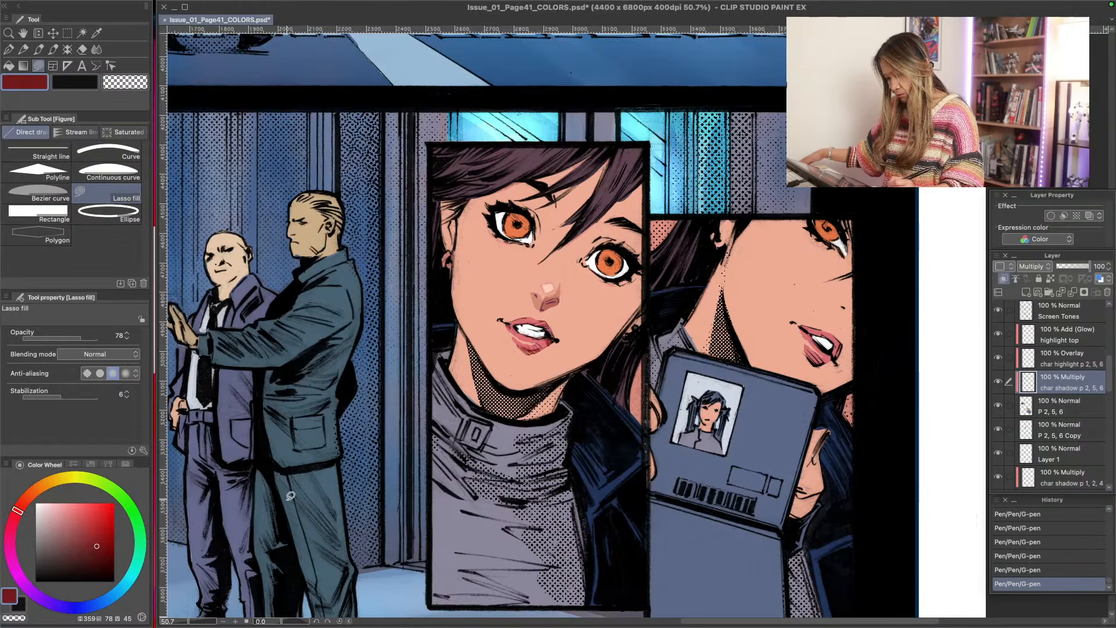
mouse_move(850, 303)
left_mouse_down()
mouse_move(835, 314)
mouse_move(850, 305)
left_mouse_up()
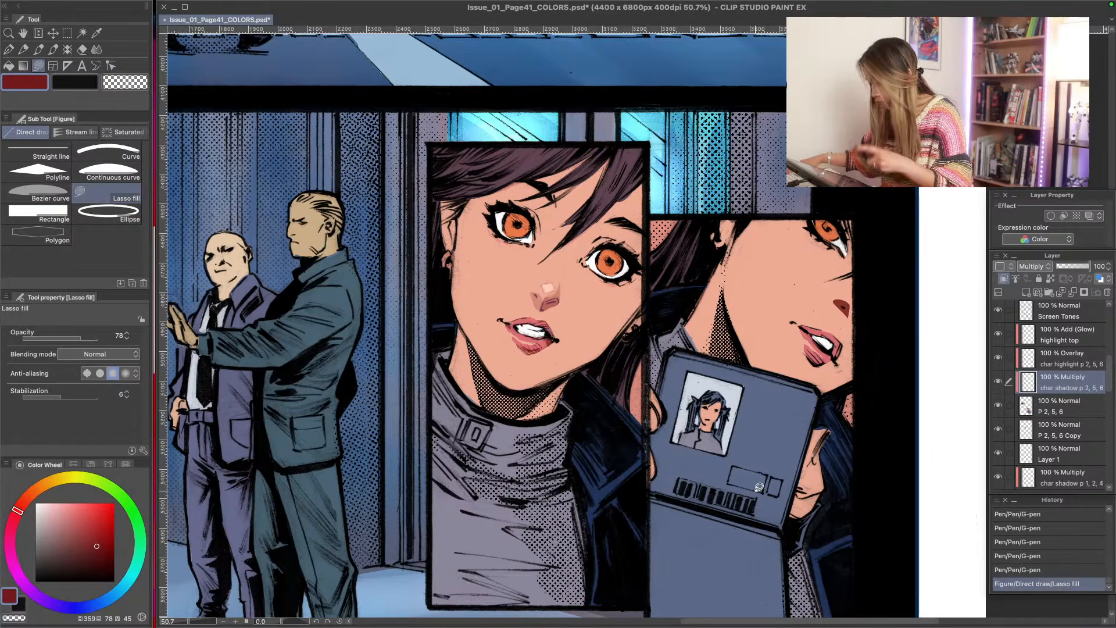
mouse_move(851, 314)
left_mouse_down()
mouse_move(835, 306)
mouse_move(847, 326)
left_mouse_up()
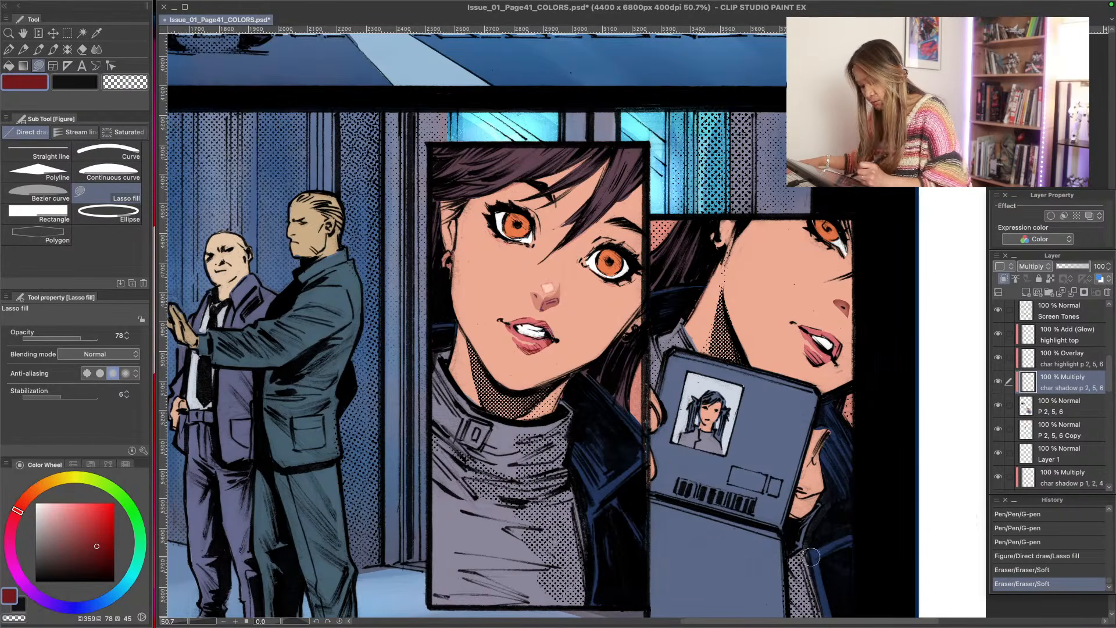
left_click_drag(542, 295, 551, 307)
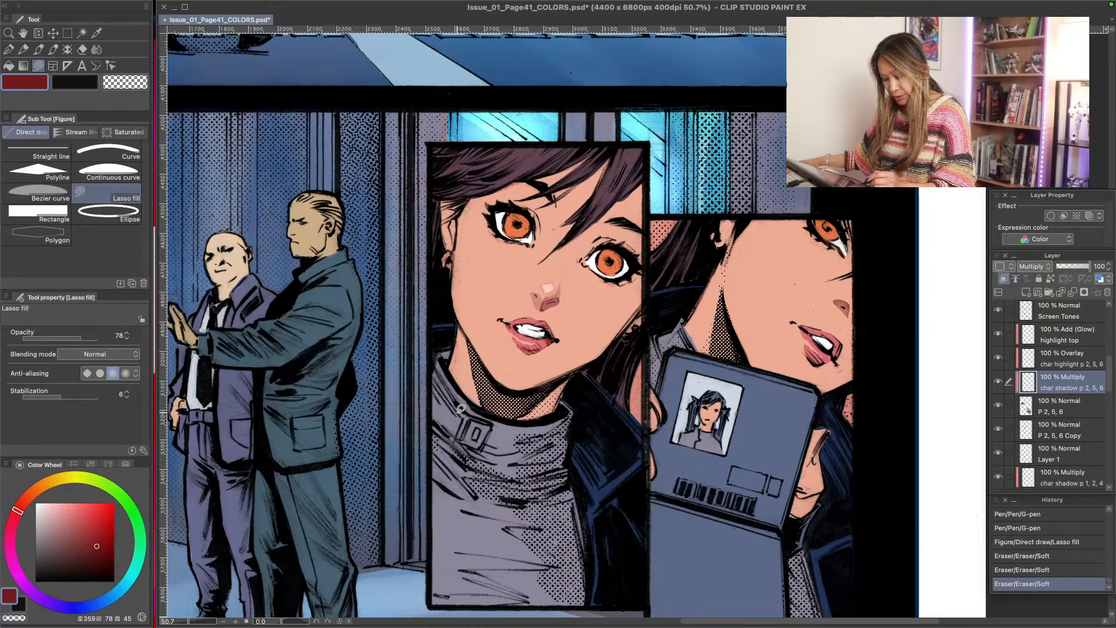
- Lower the Lasso fill opacity to 49 and add a purple shadow across the neck beneath the jaw in the front-facing portrait
left_click(124, 464)
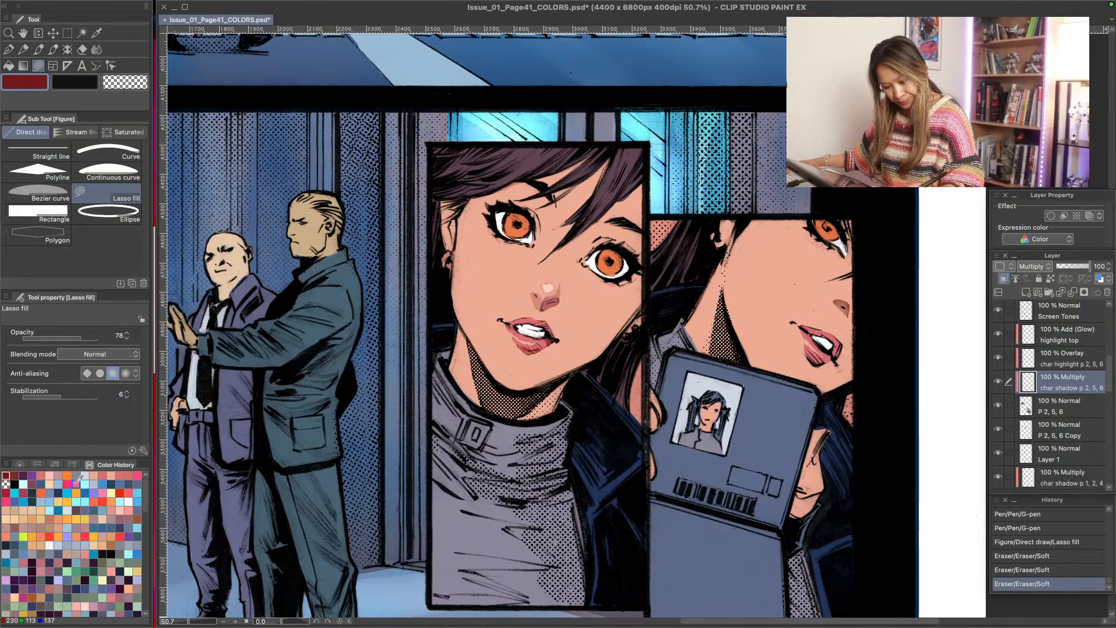
left_click(32, 476)
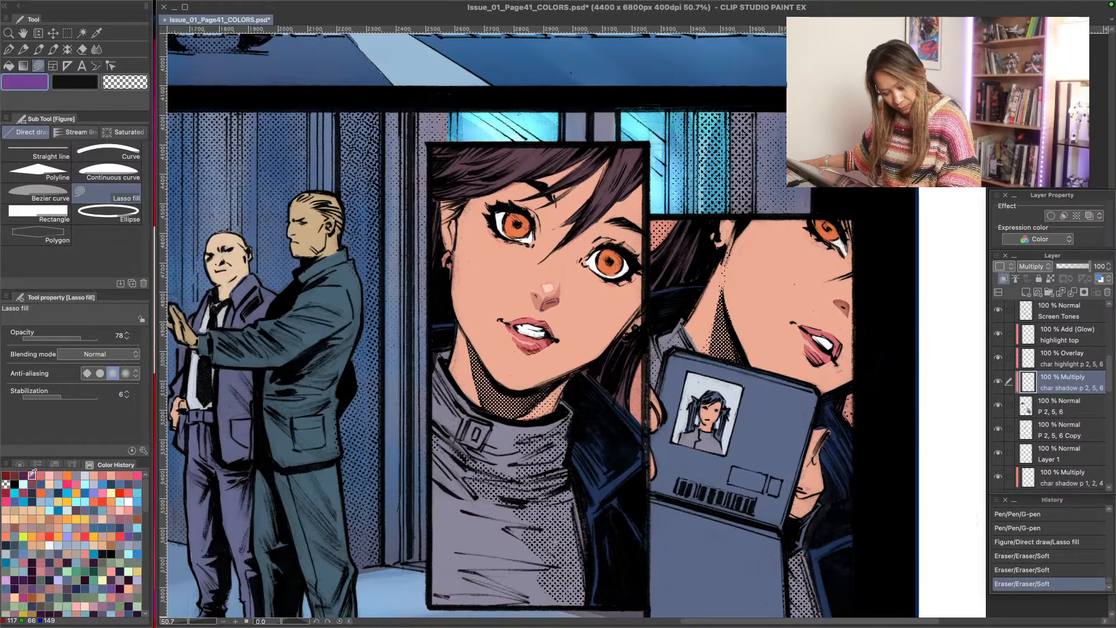
left_click(60, 339)
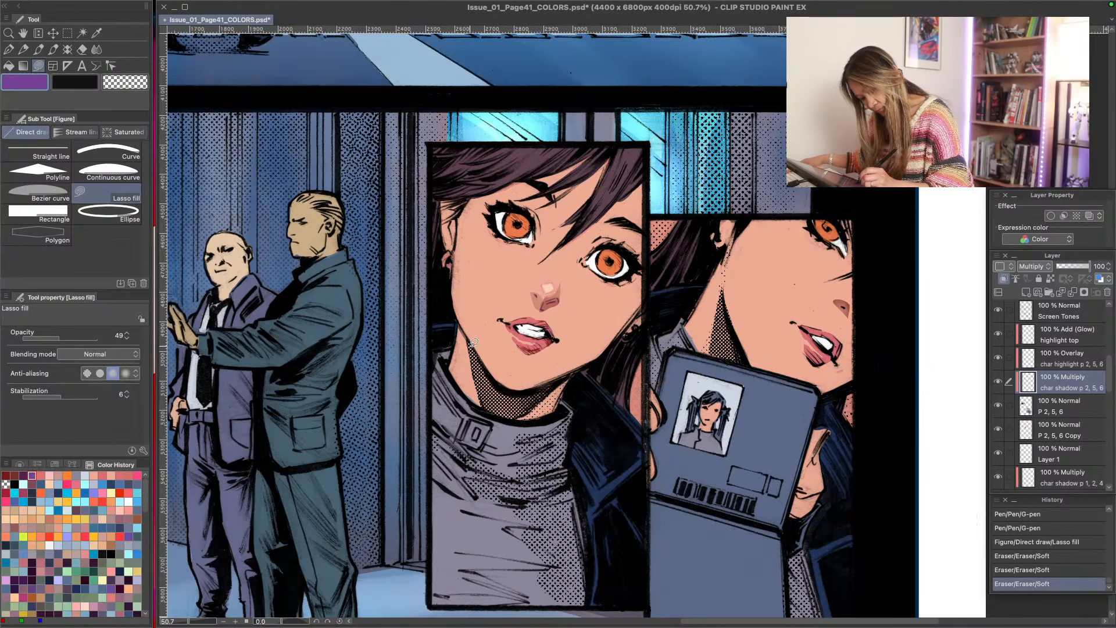
mouse_move(467, 333)
left_mouse_down()
mouse_move(509, 419)
mouse_move(544, 407)
mouse_move(506, 384)
mouse_move(492, 388)
mouse_move(531, 417)
mouse_move(564, 387)
left_mouse_up()
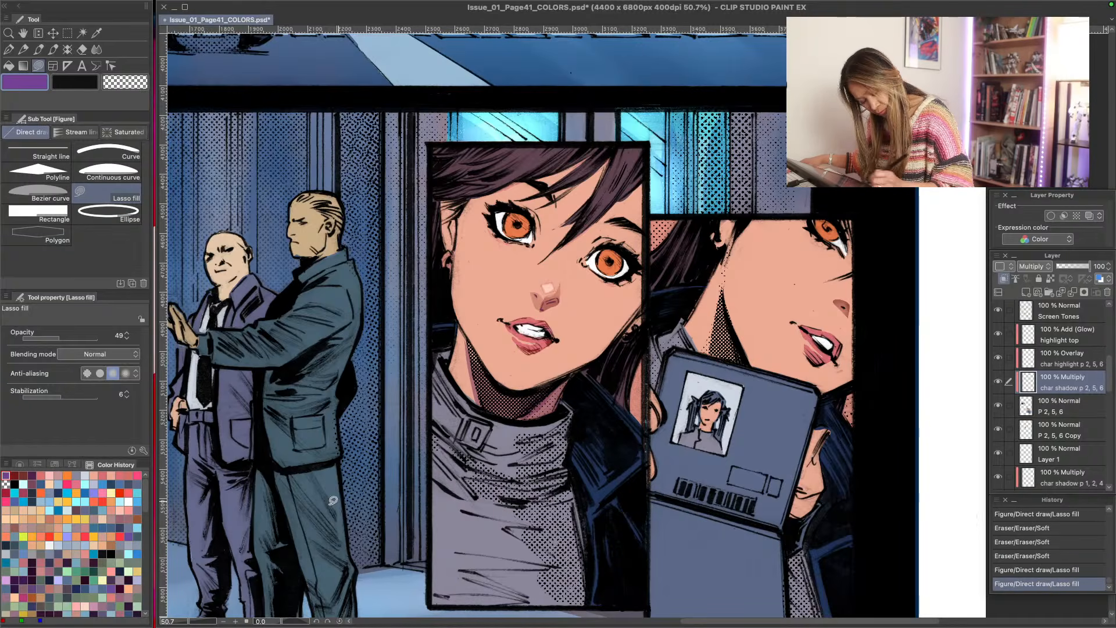
- Try a muted pink fill over the neck shadow, then erase the neck shading with the Soft eraser
left_click(129, 519)
key("g")
key("g")
left_click(549, 401)
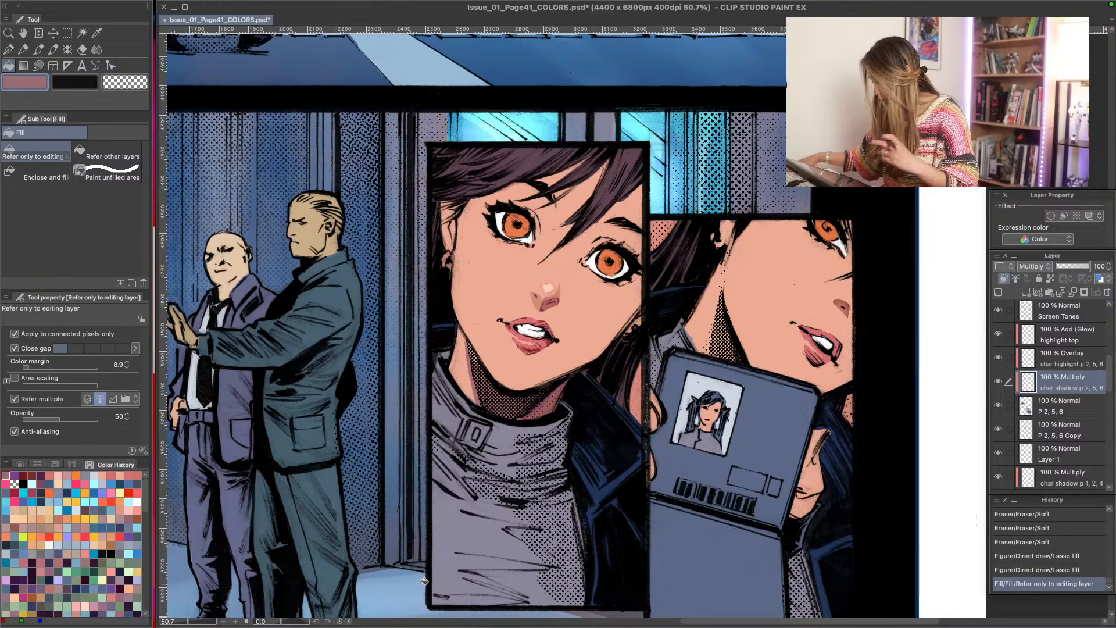
mouse_move(530, 429)
left_mouse_down()
mouse_move(548, 387)
mouse_move(561, 390)
mouse_move(456, 338)
mouse_move(520, 422)
mouse_move(544, 412)
left_mouse_up()
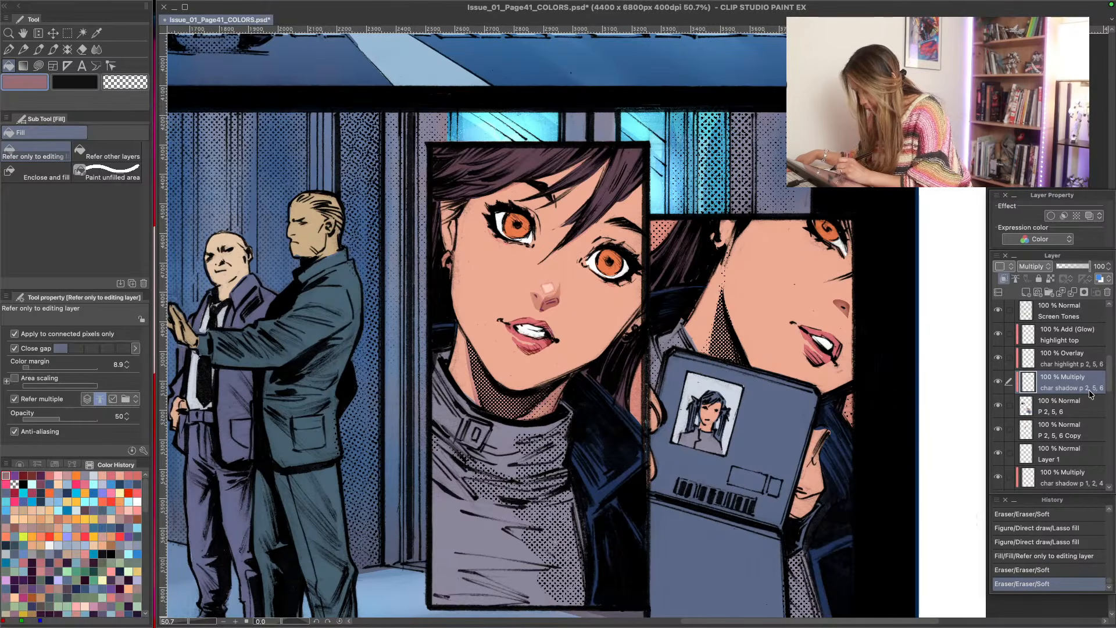
- Toggle the Screen Tones layer's visibility to check its contents, then select it and lock its transparent pixels
left_click_drag(1110, 394, 1110, 381)
left_click(999, 353)
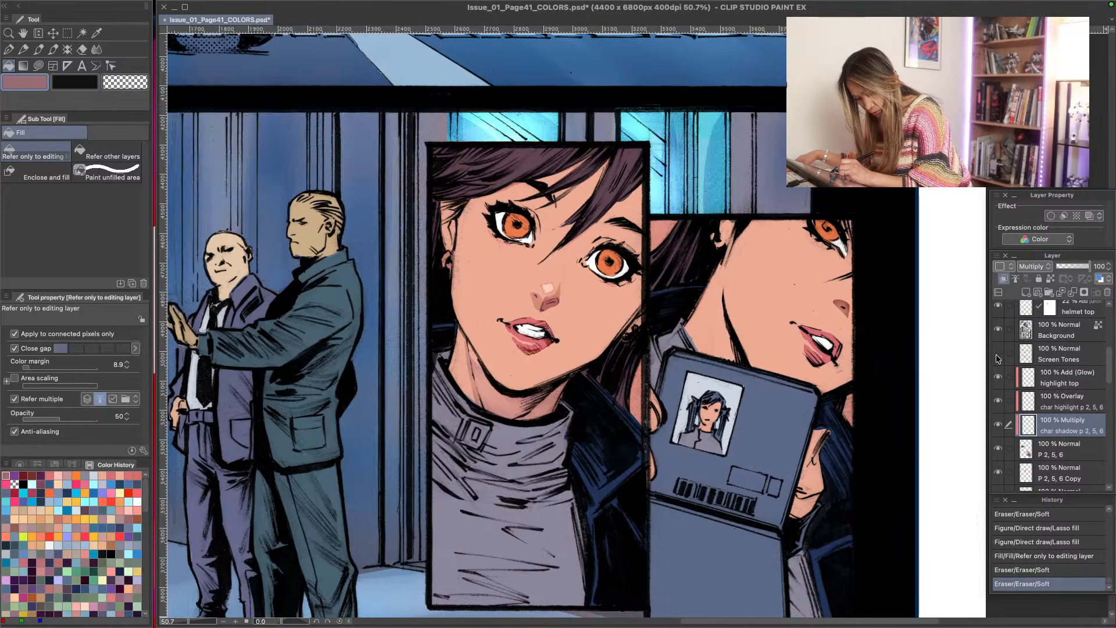
left_click(998, 354)
left_click(1052, 356)
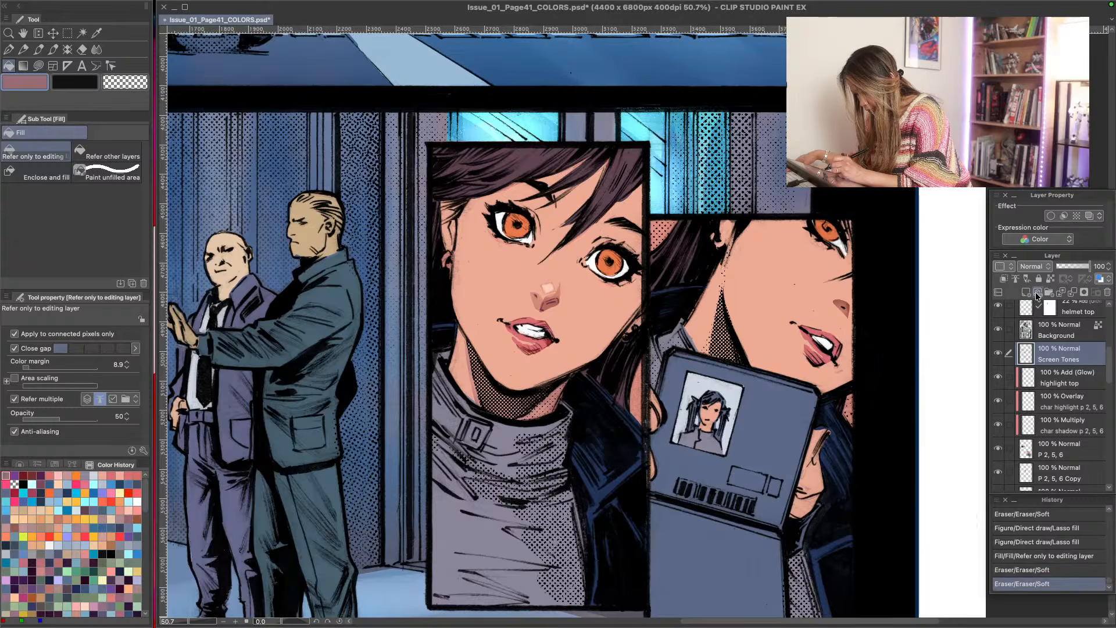
left_click(1051, 279)
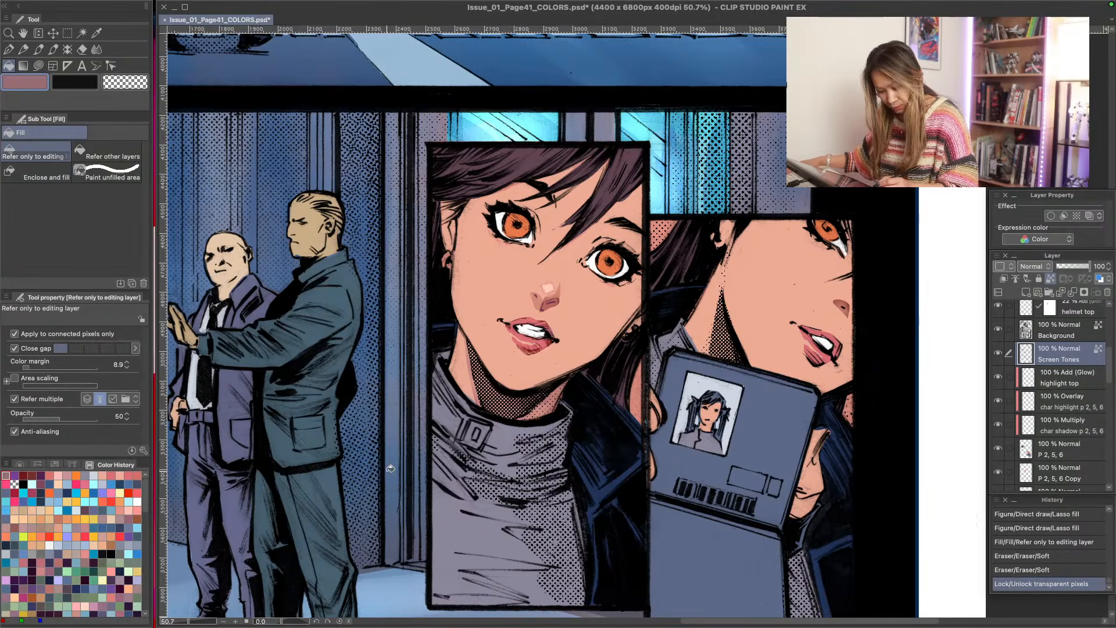
- Recolour the halftone dots on the front-facing portrait's neck with Lasso fill, using dark mauve and then purple over it
key("u")
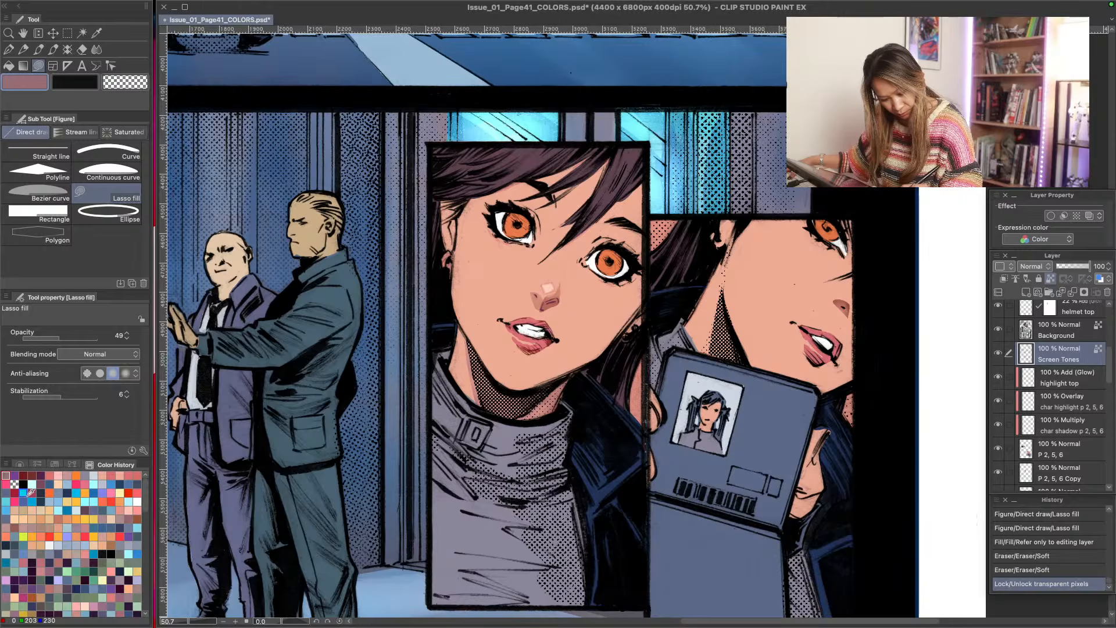
left_click(85, 511)
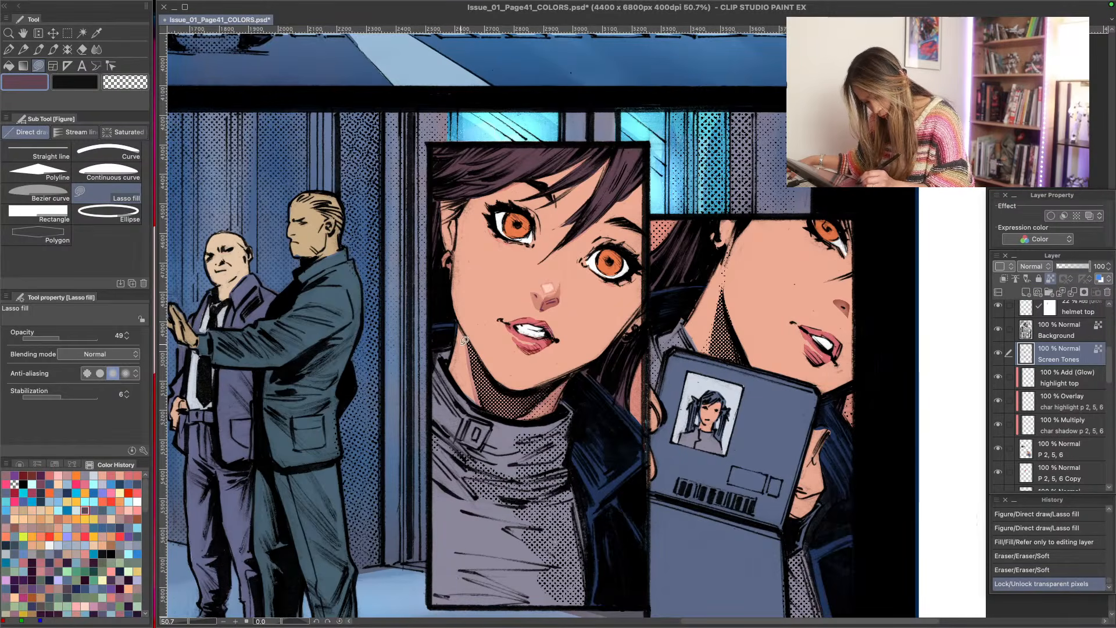
mouse_move(465, 340)
left_mouse_down()
mouse_move(478, 401)
mouse_move(530, 415)
mouse_move(570, 374)
mouse_move(536, 386)
left_mouse_up()
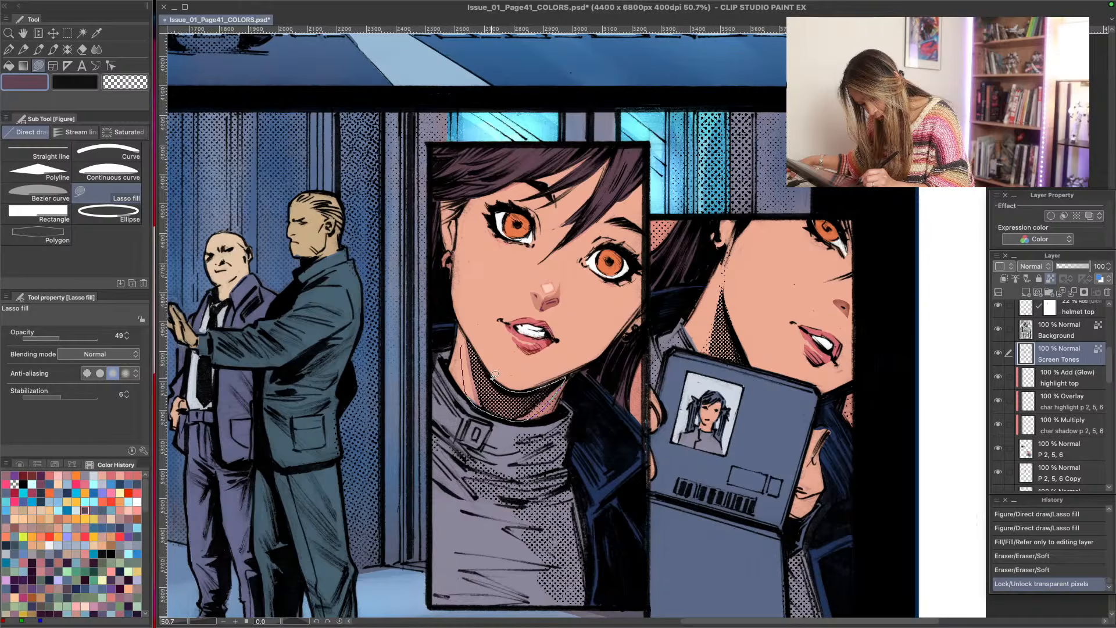
left_click_drag(483, 358, 465, 337)
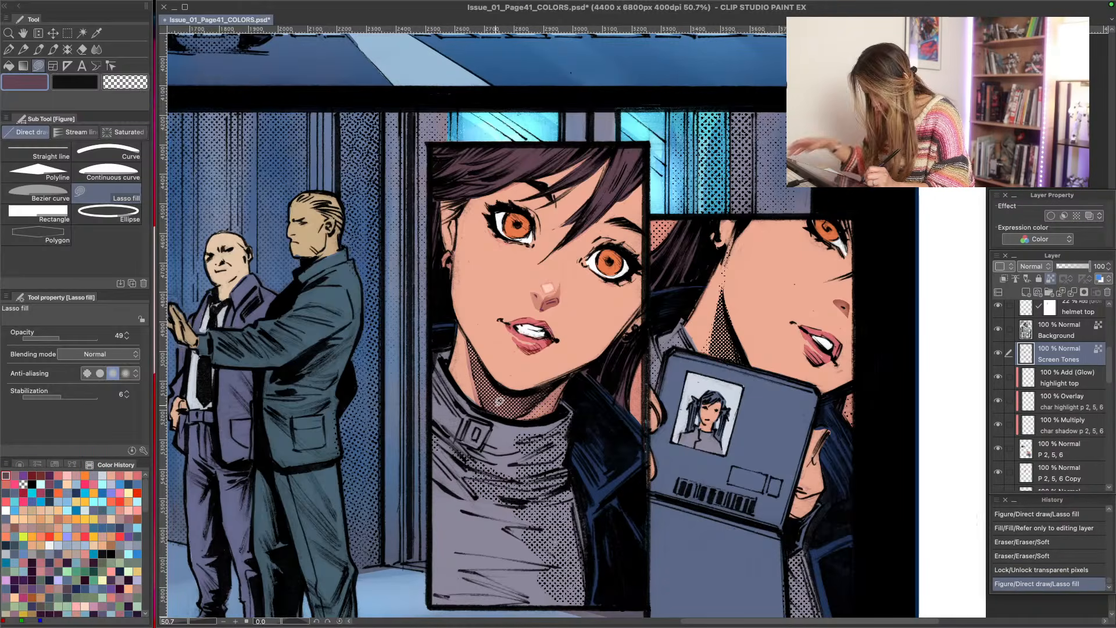
left_click(24, 475)
mouse_move(483, 381)
left_mouse_down()
mouse_move(486, 393)
mouse_move(471, 369)
mouse_move(480, 401)
mouse_move(509, 417)
mouse_move(563, 378)
mouse_move(518, 389)
mouse_move(463, 342)
left_mouse_up()
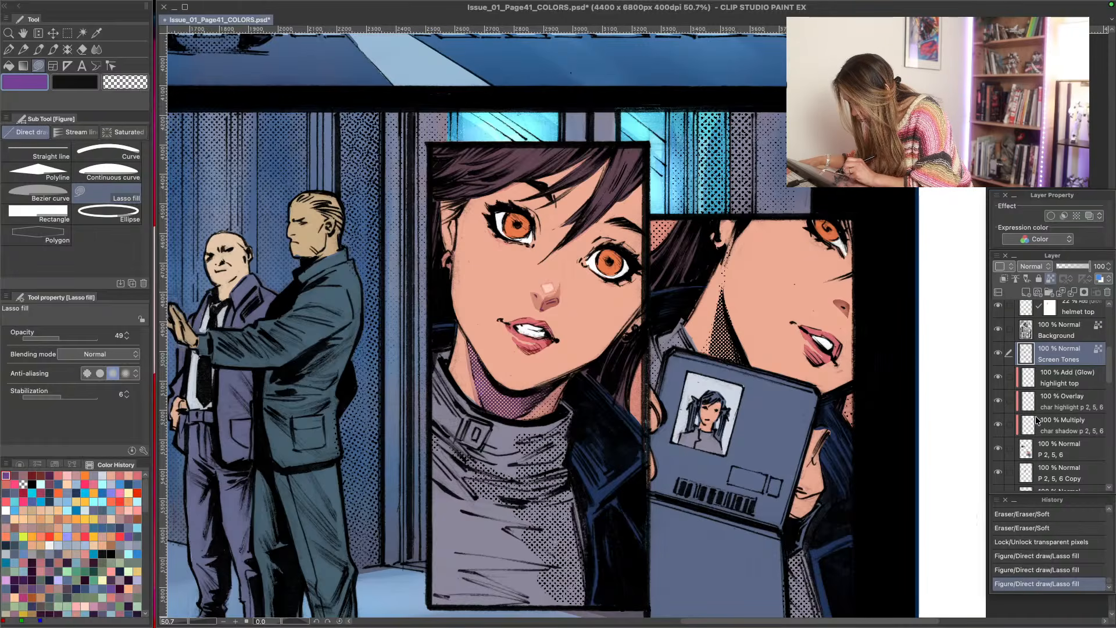
- Check the char shadow layer by toggling its visibility, and sample a muted red from the front-facing portrait's nose shading
left_click(1053, 407)
left_click(1053, 428)
left_click(1000, 425)
left_click(1000, 425)
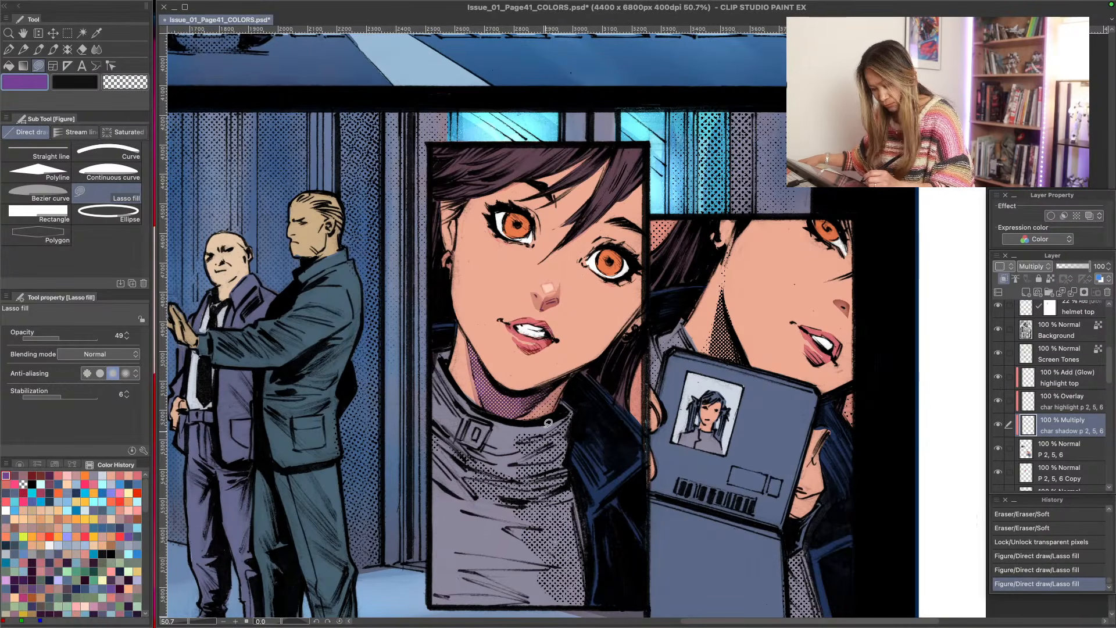
left_click(536, 292, "alt")
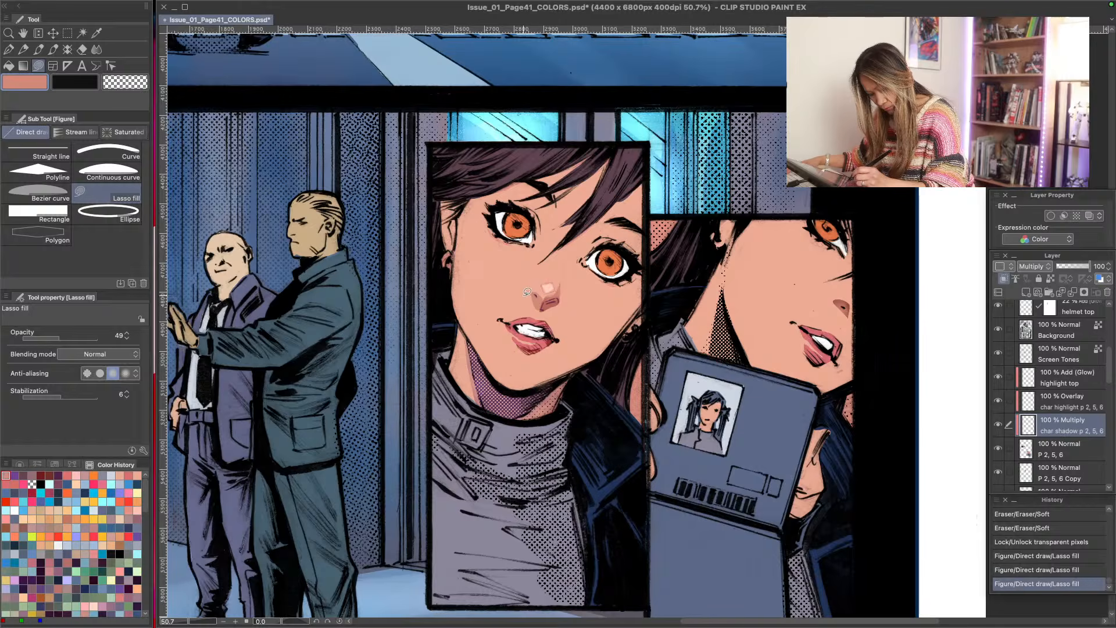
left_click(535, 298, "alt")
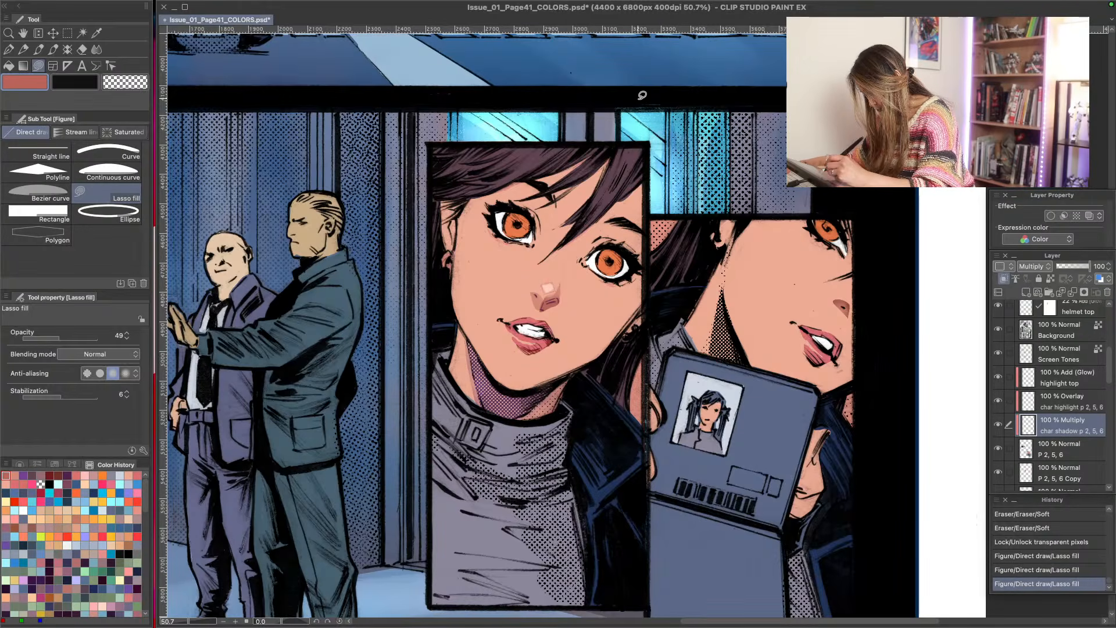
- On the P 2, 5, 6 layer, auto-select the front-facing portrait's hair areas and invert the selection to protect the hair
key("alt+bracketleft")
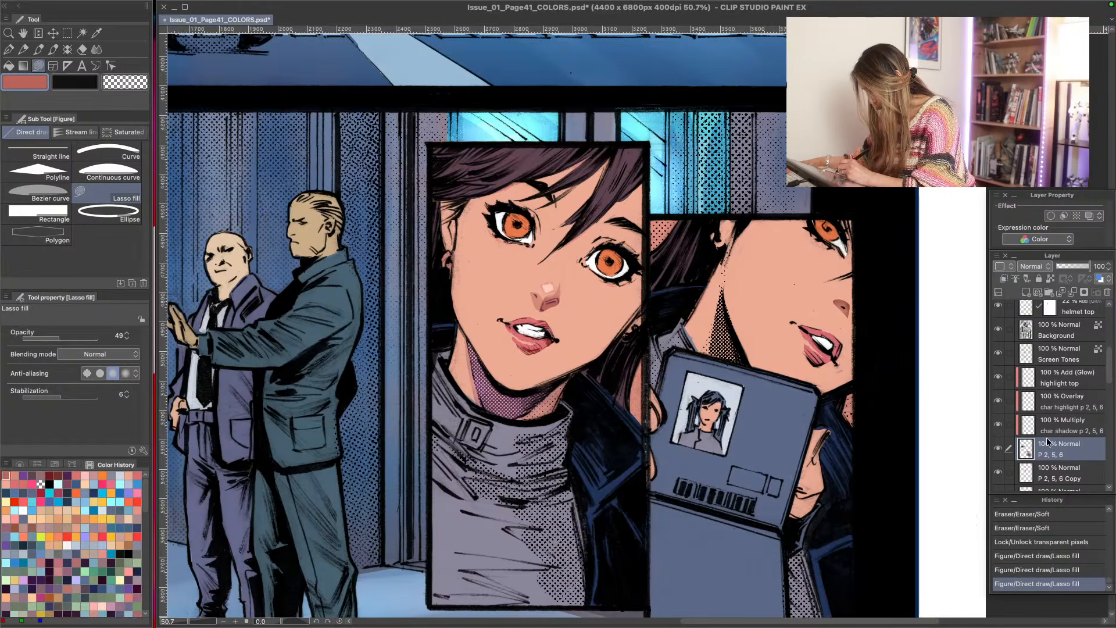
key("w")
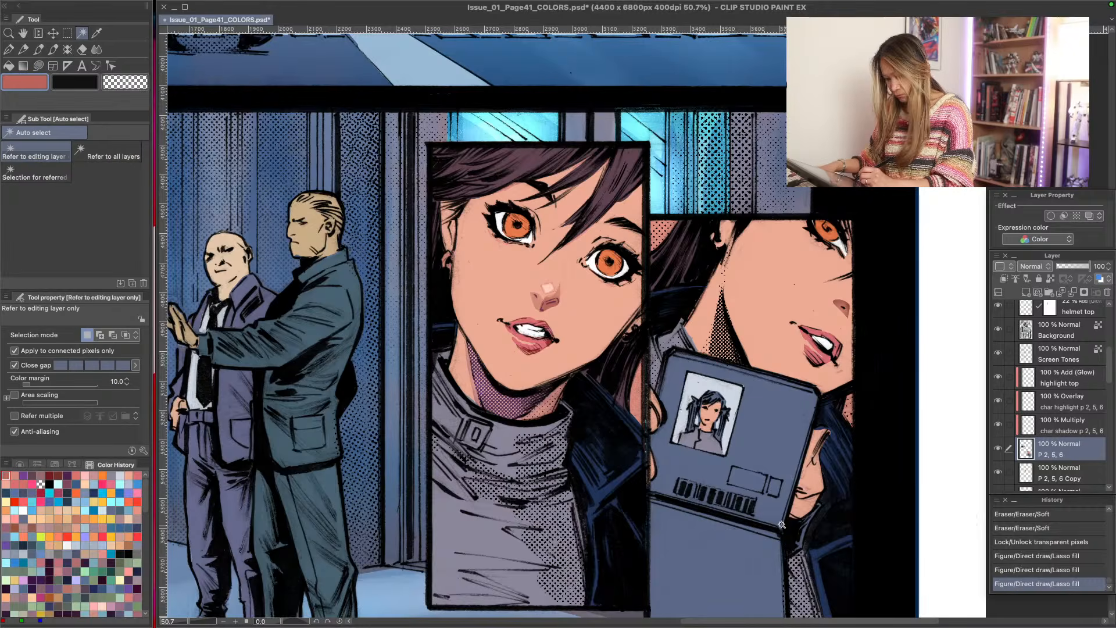
left_click(495, 169)
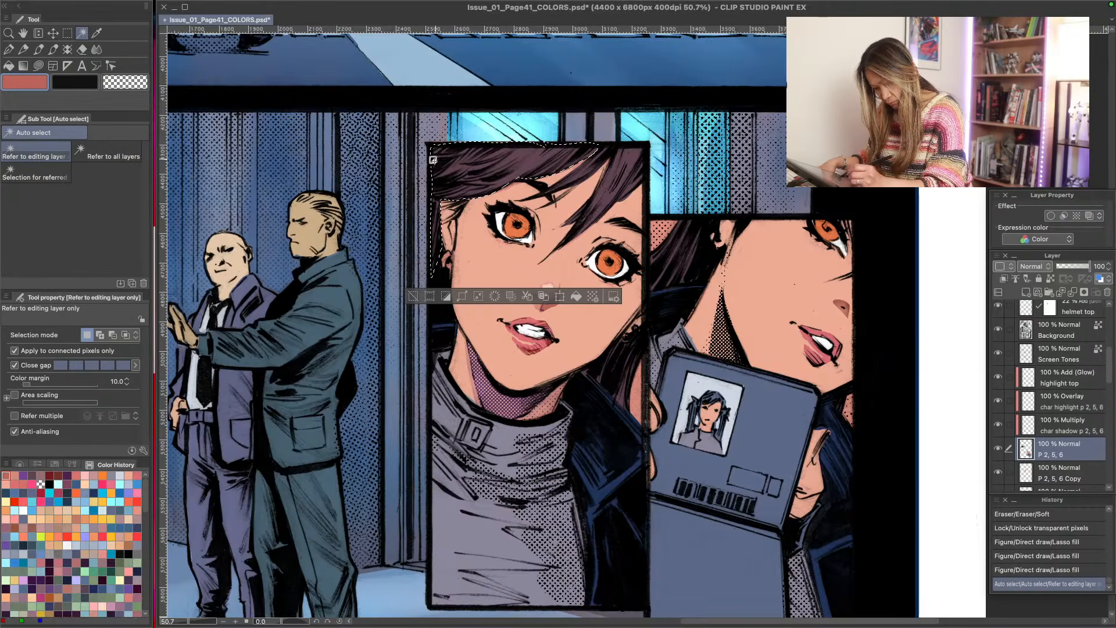
left_click(573, 181, "shift")
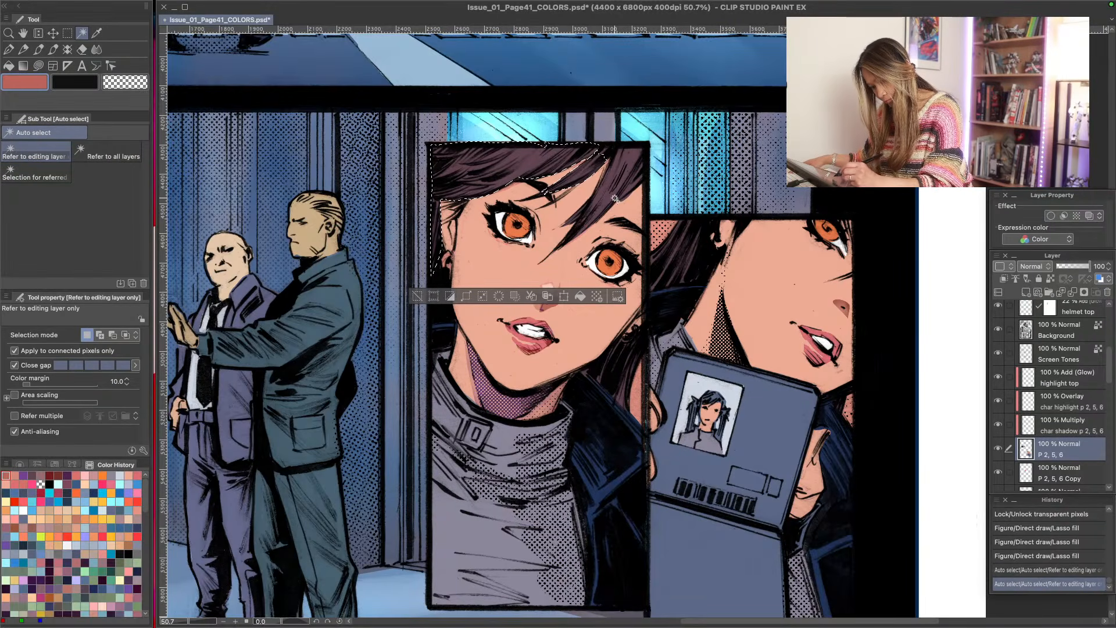
left_click(615, 179, "shift")
left_click(603, 153, "shift")
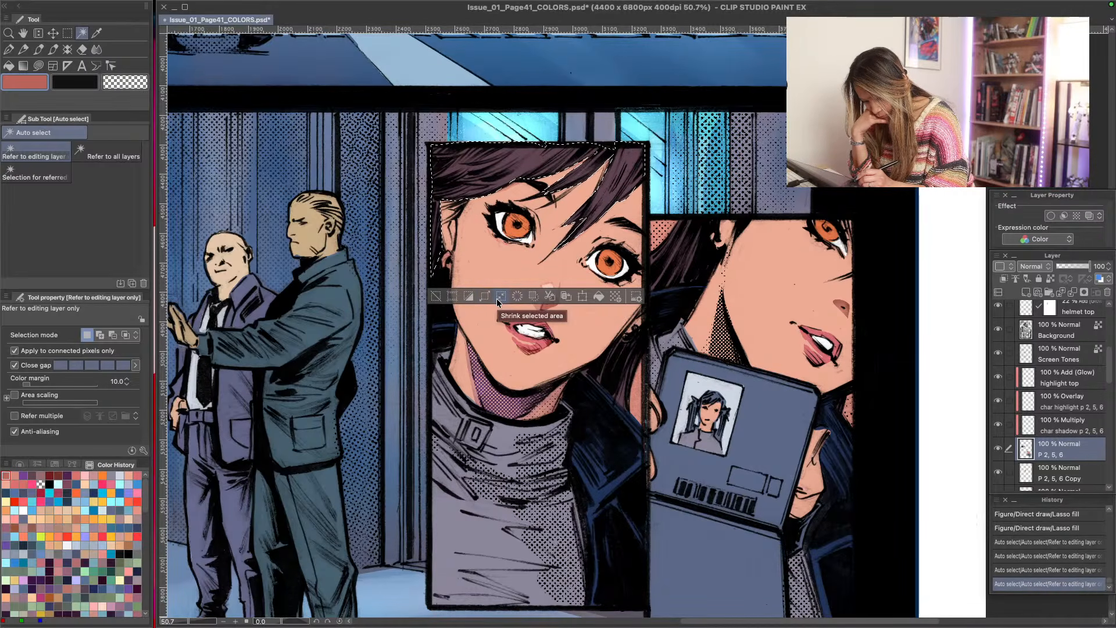
left_click(468, 296)
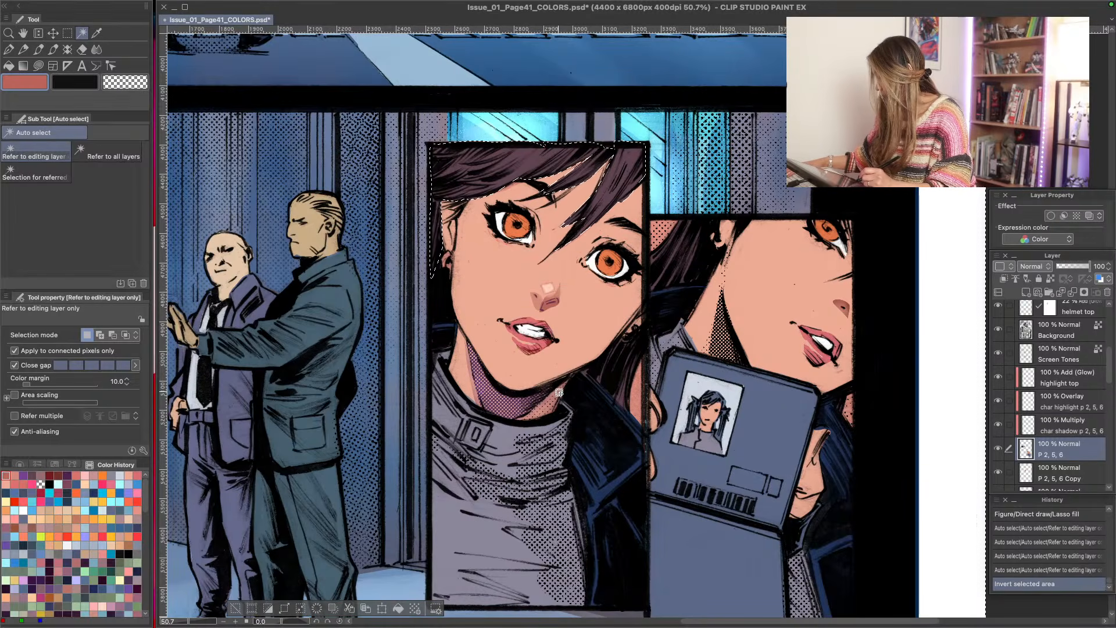
- Use Lasso fill to add muted red shadows on the forehead beneath the fringe and beside the ear
key("u")
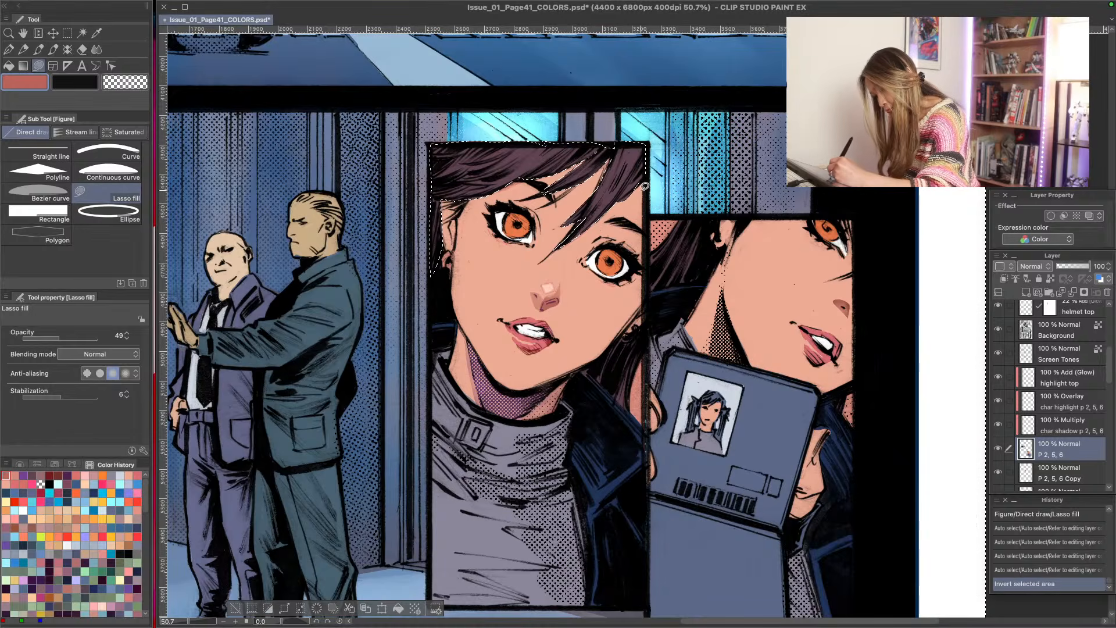
mouse_move(627, 206)
left_mouse_down()
mouse_move(552, 237)
mouse_move(616, 115)
left_mouse_up()
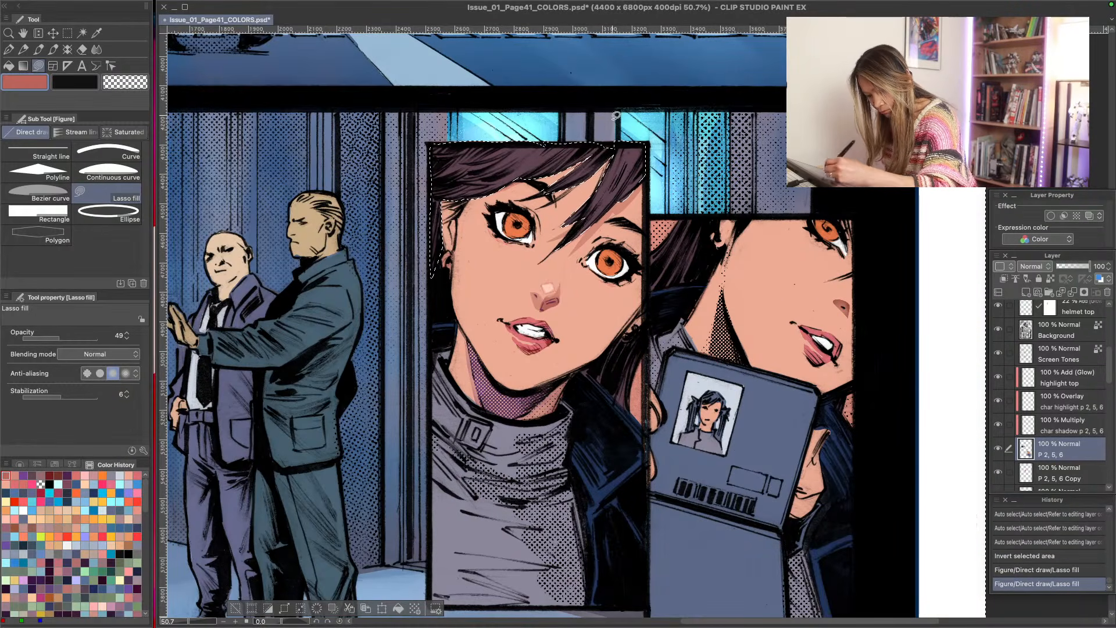
mouse_move(603, 174)
left_mouse_down()
mouse_move(571, 193)
mouse_move(624, 129)
mouse_move(568, 122)
left_mouse_up()
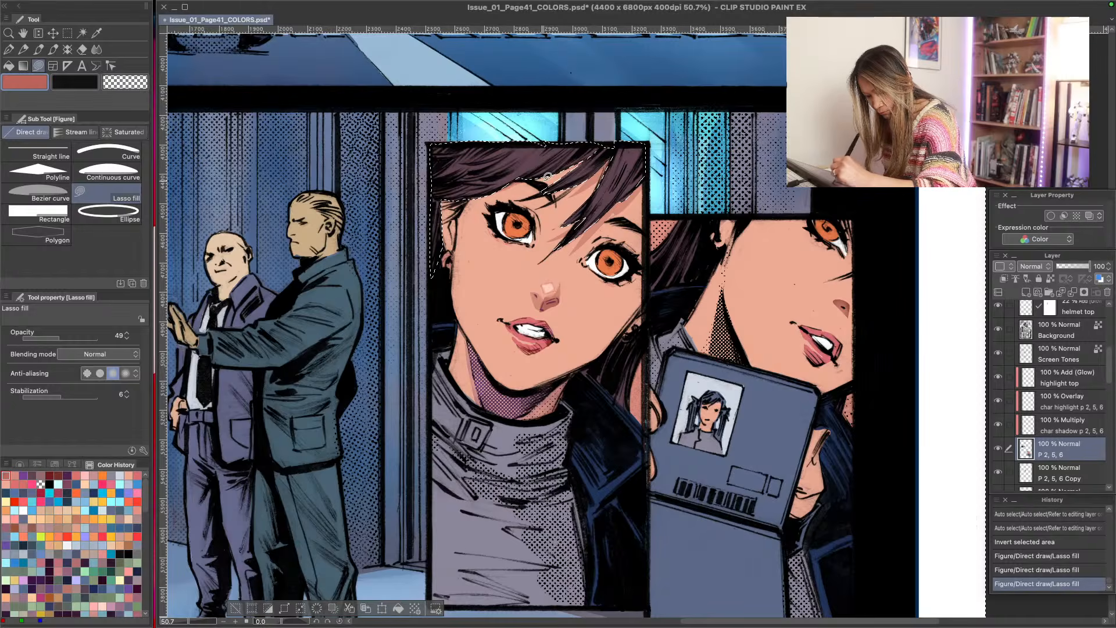
left_click_drag(498, 187, 497, 129)
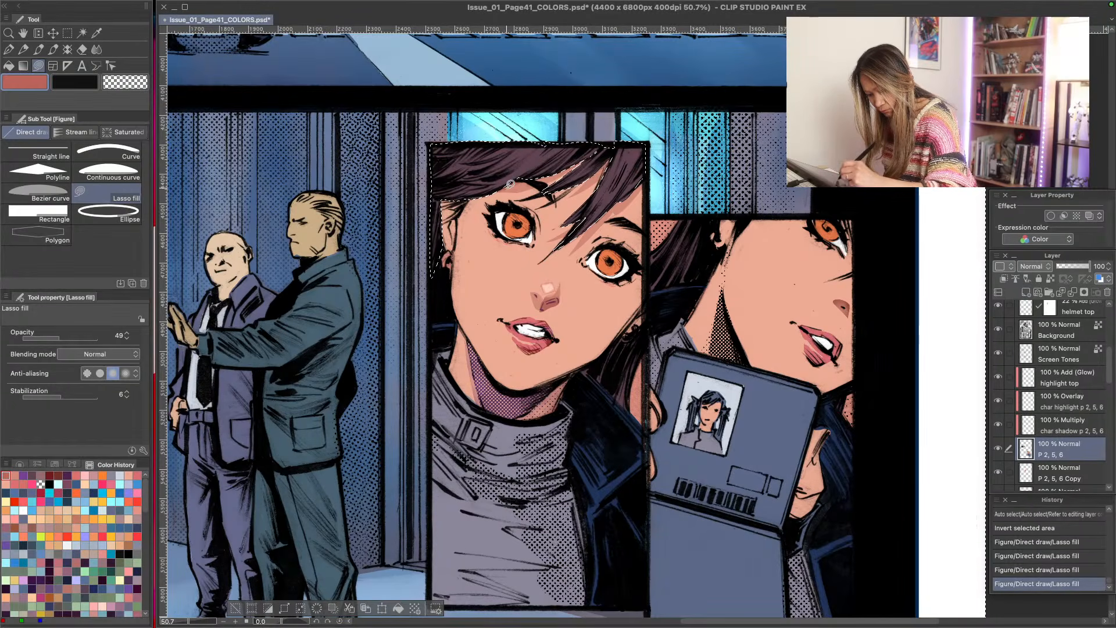
left_click_drag(441, 226, 432, 278)
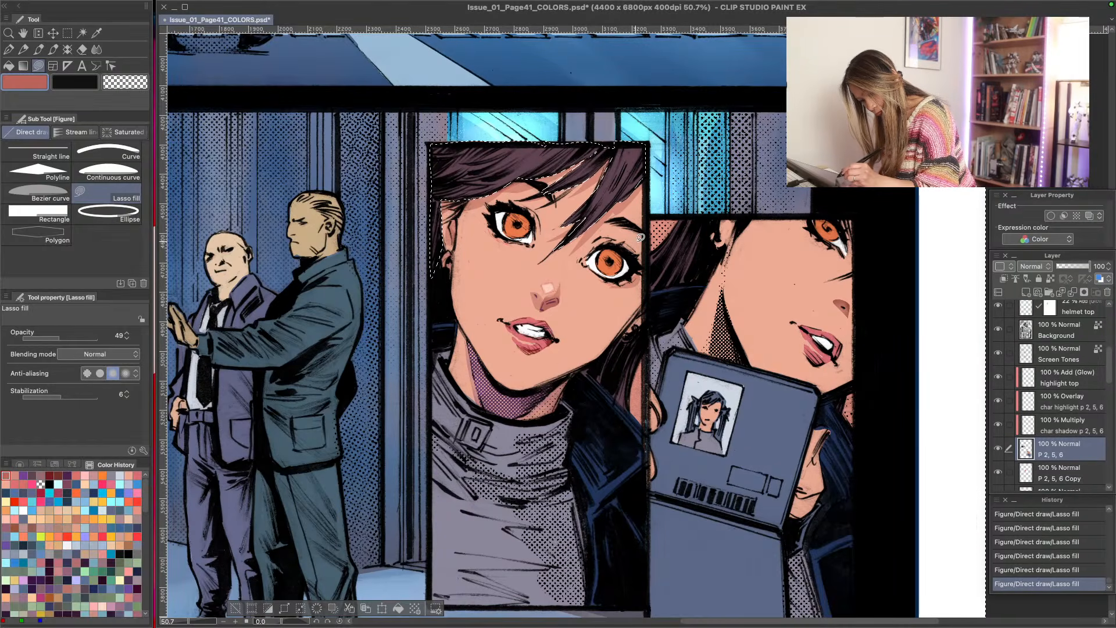
- Add muted red Lasso fill shadows at the temple, outer cheek and lower jaw, comparing the jaw shadow through undo and redo
mouse_move(640, 238)
left_mouse_down()
mouse_move(644, 261)
mouse_move(588, 240)
left_mouse_up()
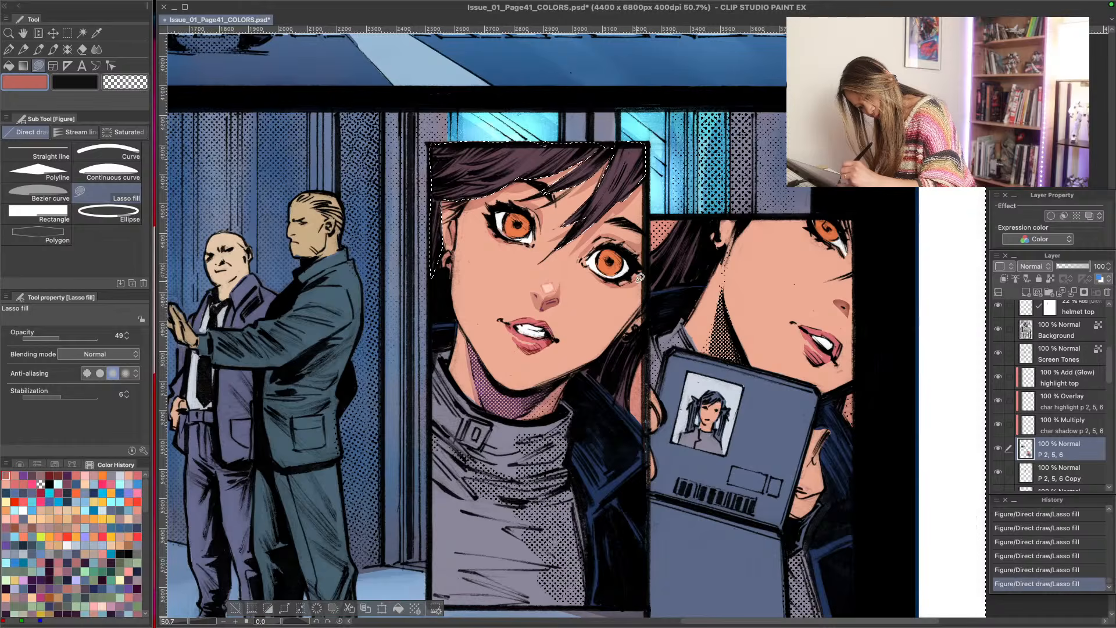
mouse_move(601, 331)
left_mouse_down()
mouse_move(547, 384)
mouse_move(629, 334)
mouse_move(641, 290)
left_mouse_up()
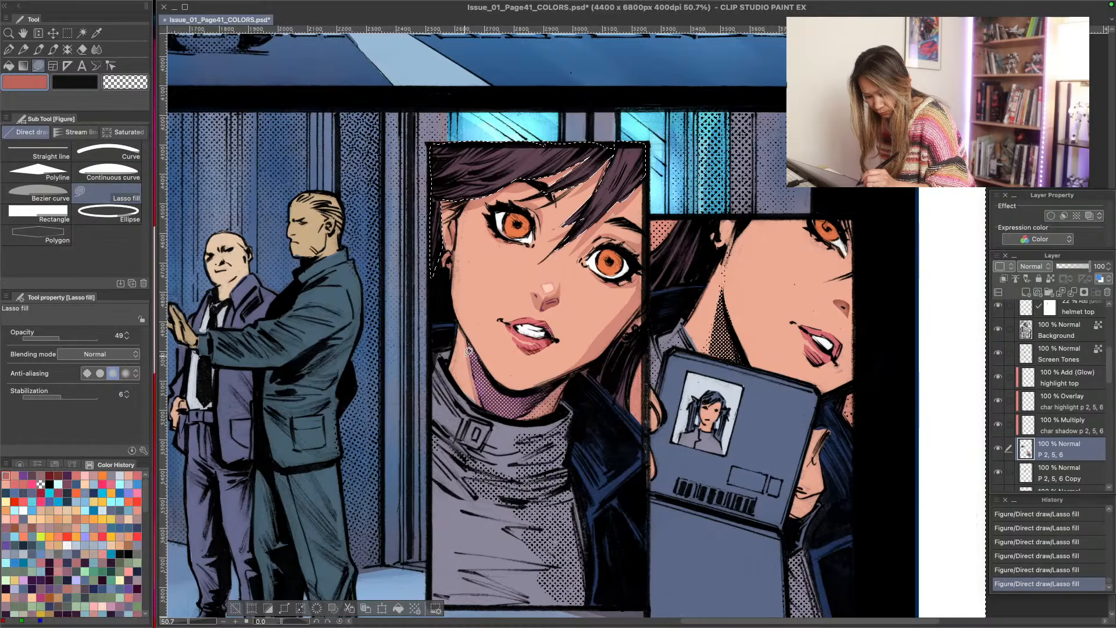
mouse_move(468, 340)
left_mouse_down()
mouse_move(485, 408)
mouse_move(558, 404)
mouse_move(574, 361)
left_mouse_up()
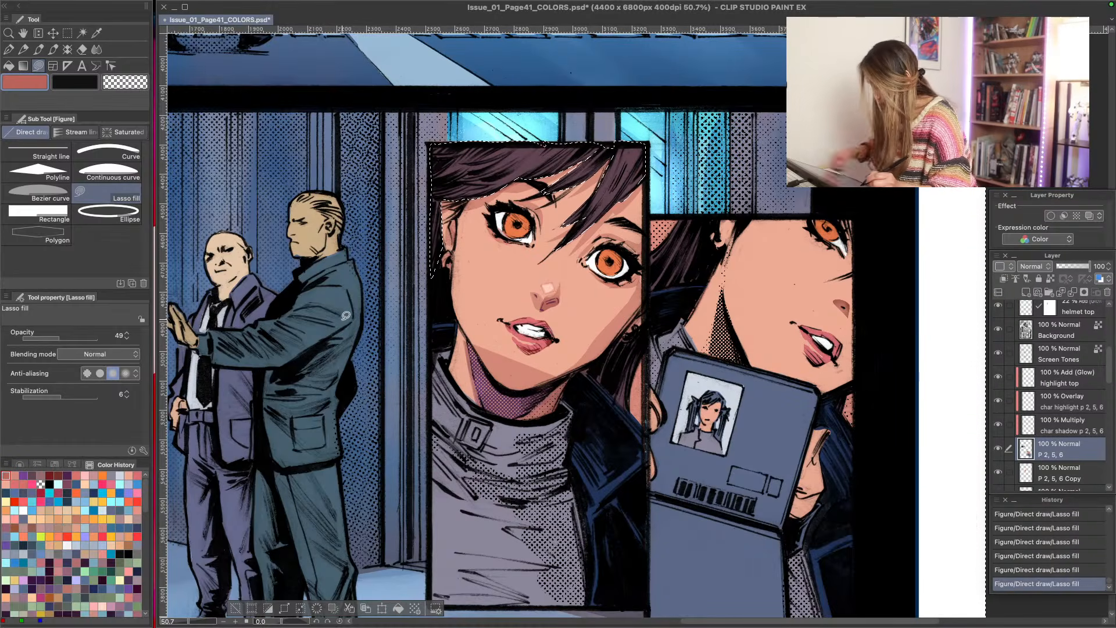
key("ctrl+z")
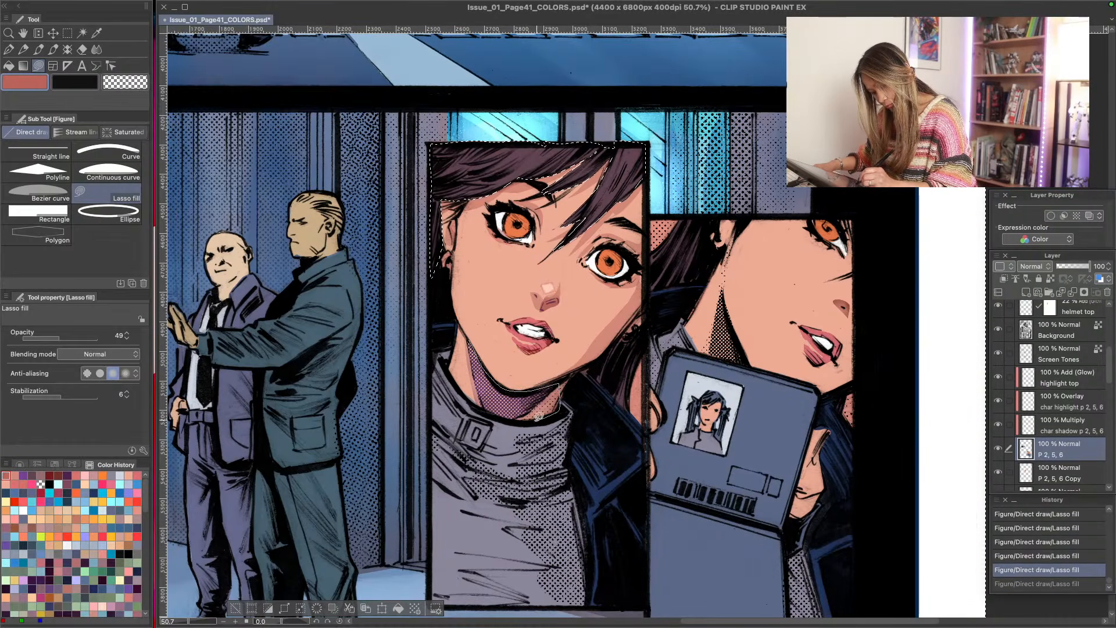
key("ctrl+y")
- Shade the ear side of the face, try softening the cheek shadow with the Soft eraser, undo that erasure and deselect
left_click_drag(436, 182, 443, 274)
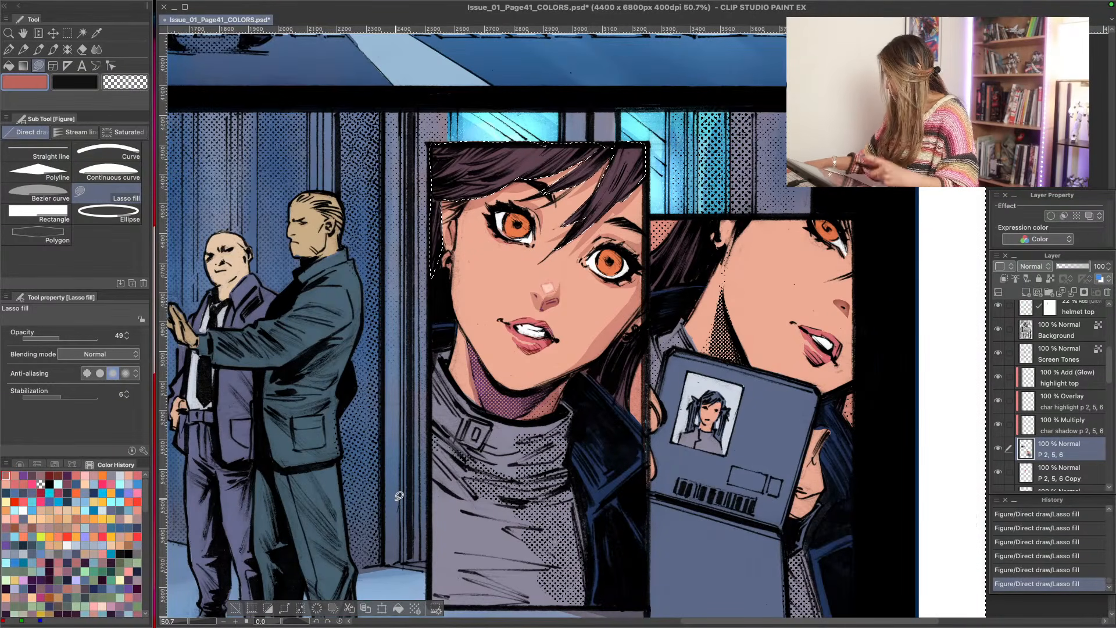
left_click_drag(598, 312, 636, 291)
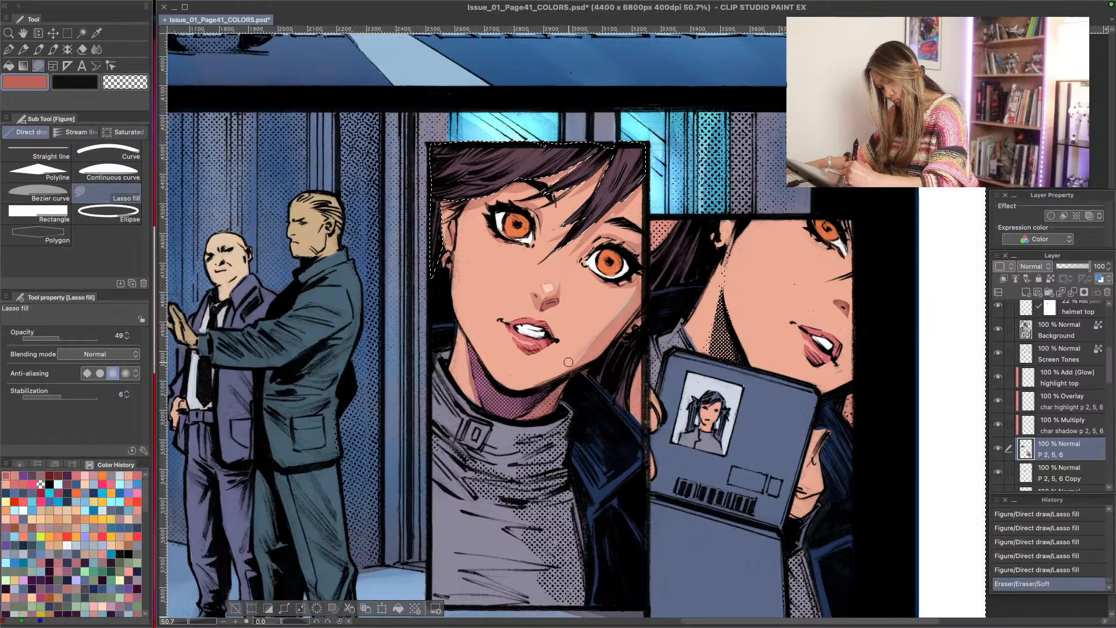
key("ctrl+z")
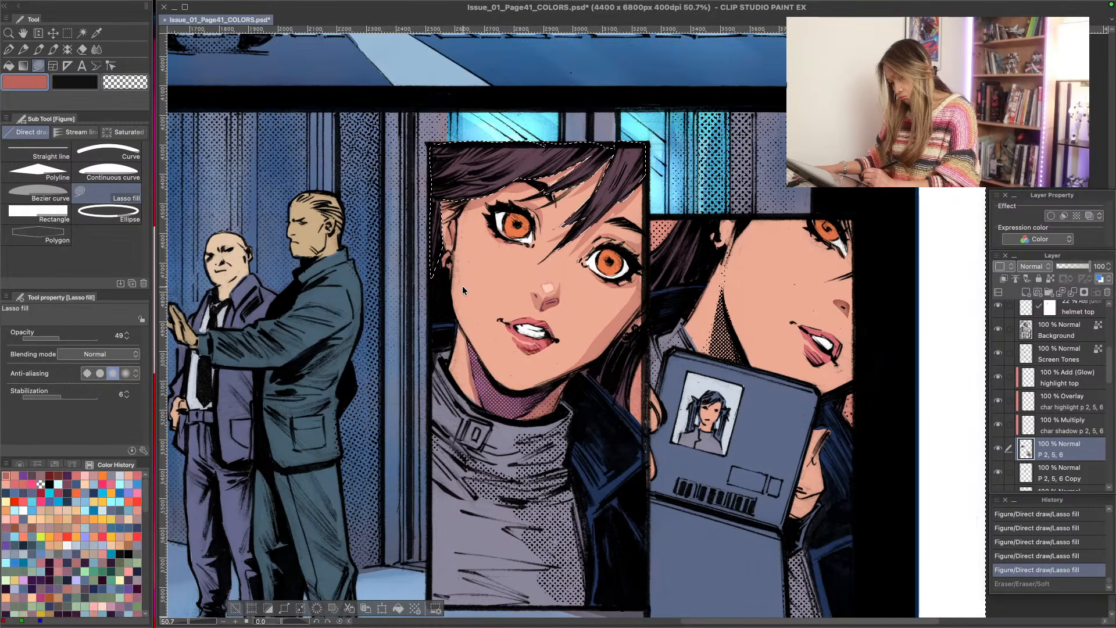
key("ctrl+d")
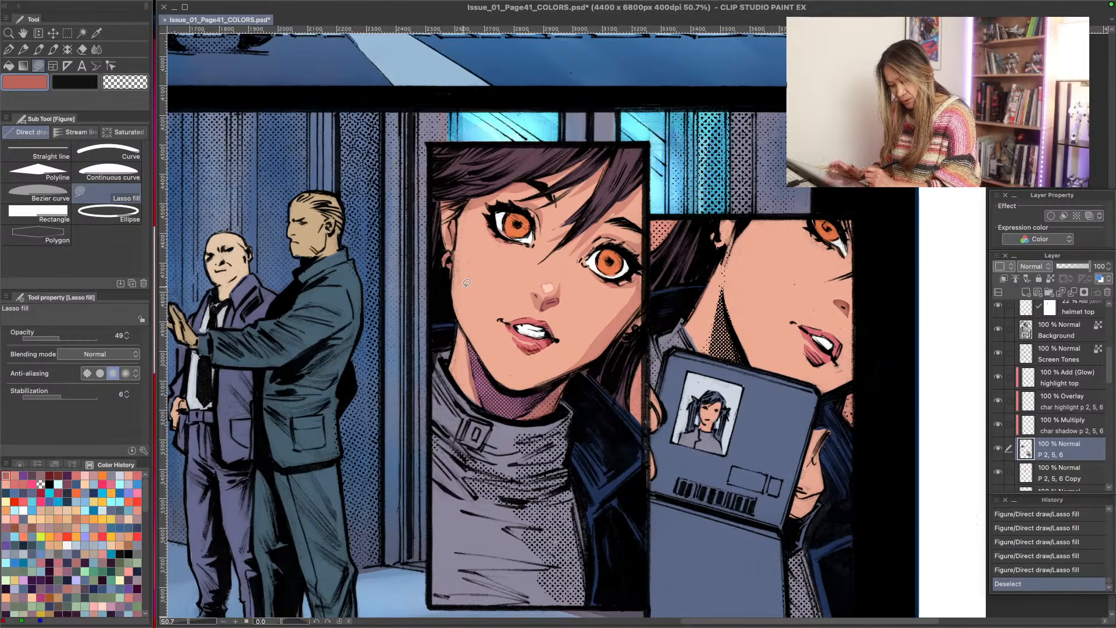
- Create a raster layer directly above the char shadow layer and name it shade
left_click(1042, 429)
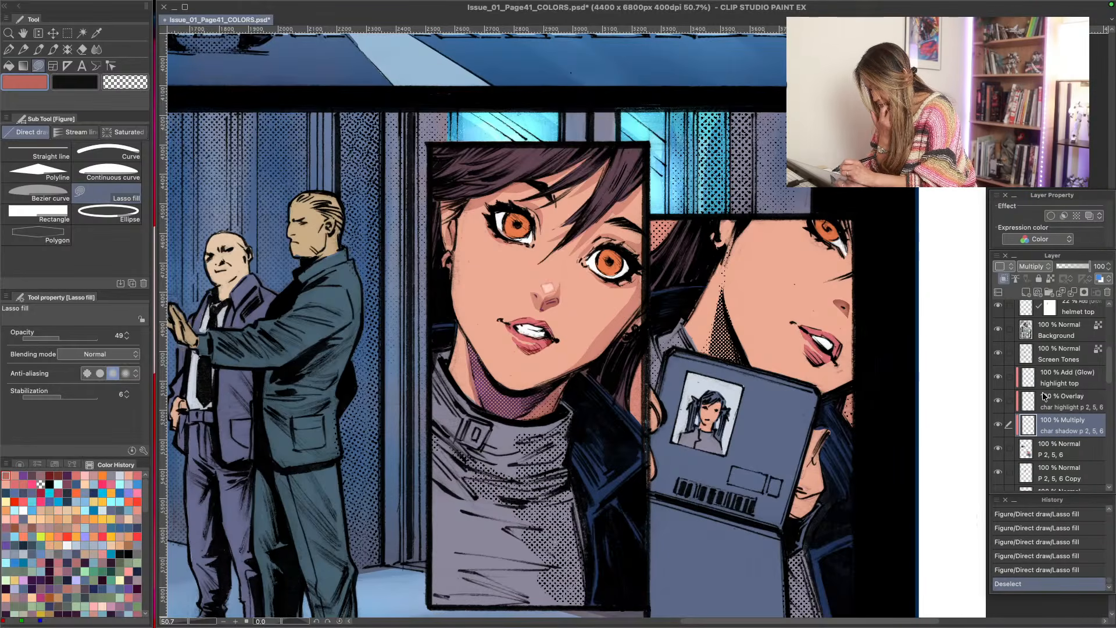
left_click(1002, 403)
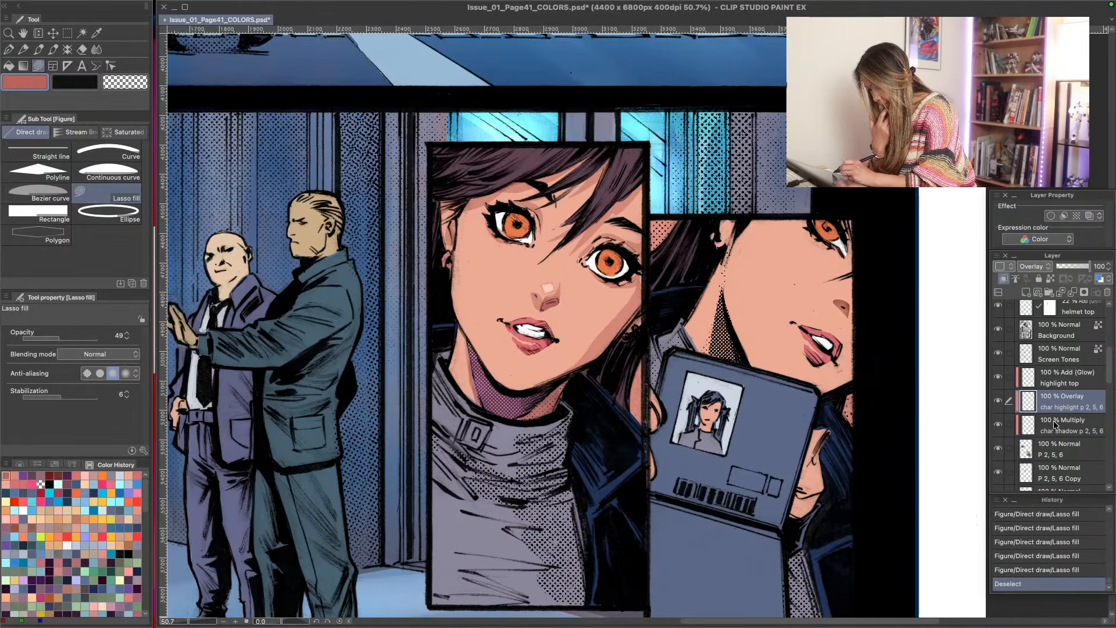
left_click(1019, 423)
left_click(1000, 379)
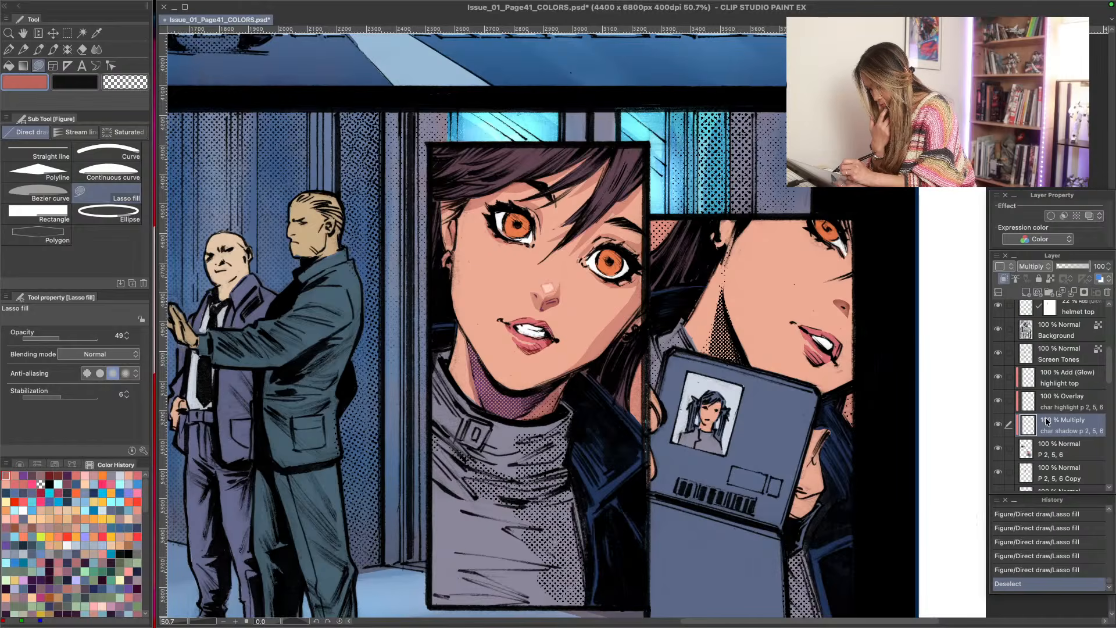
left_click(1026, 292)
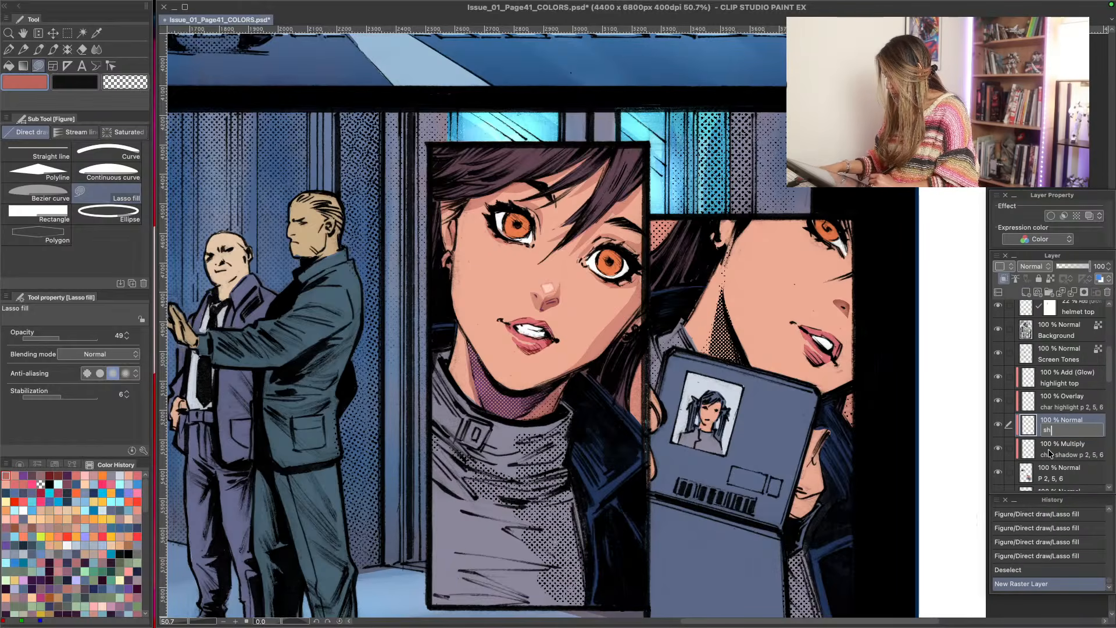
type("ade")
key("Return")
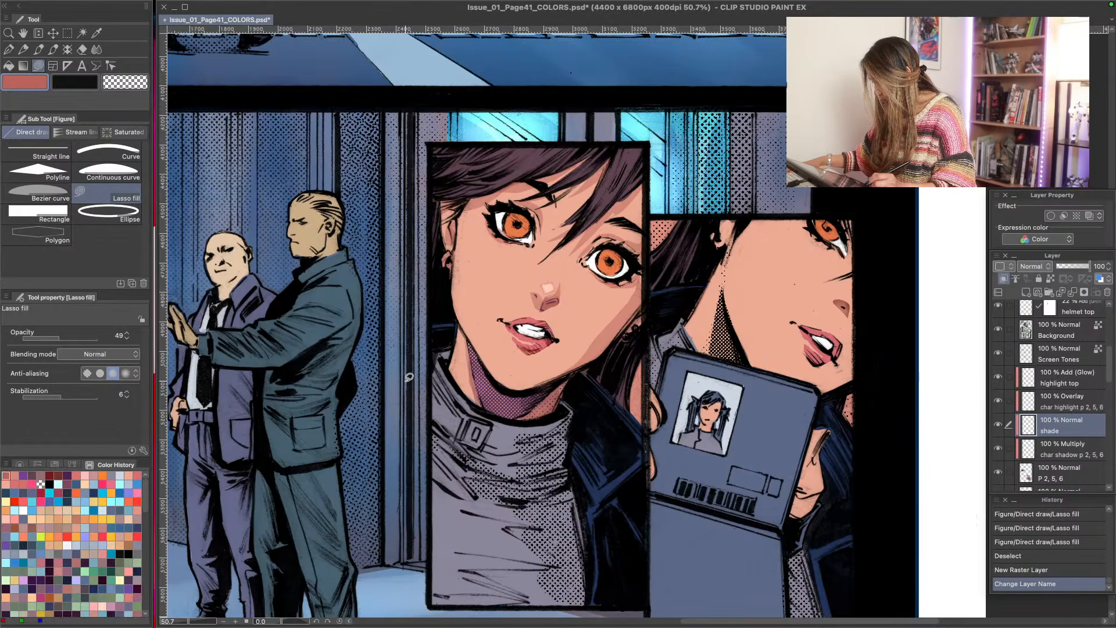
- Set up the Soft 2 airbrush with a bright pink drawing colour
key("b")
key("b")
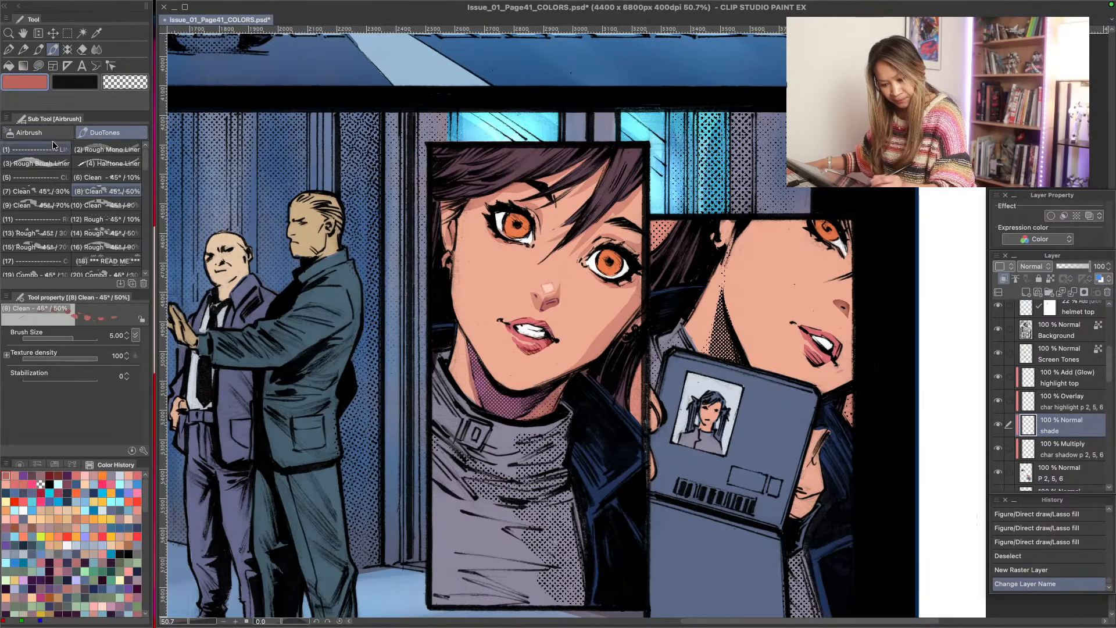
left_click(37, 133)
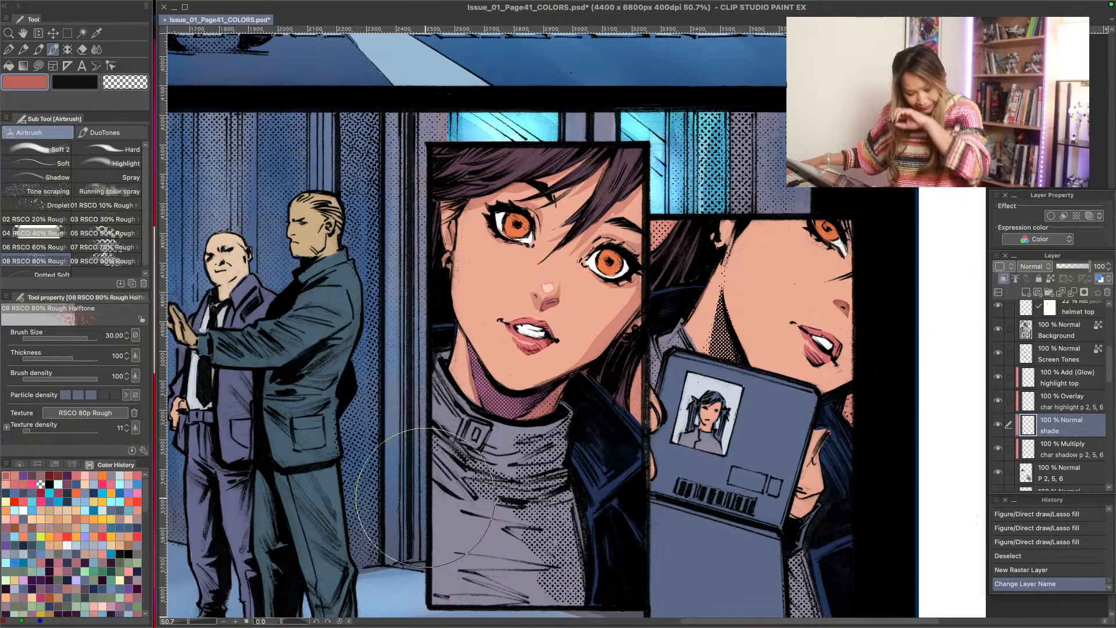
left_click(43, 150)
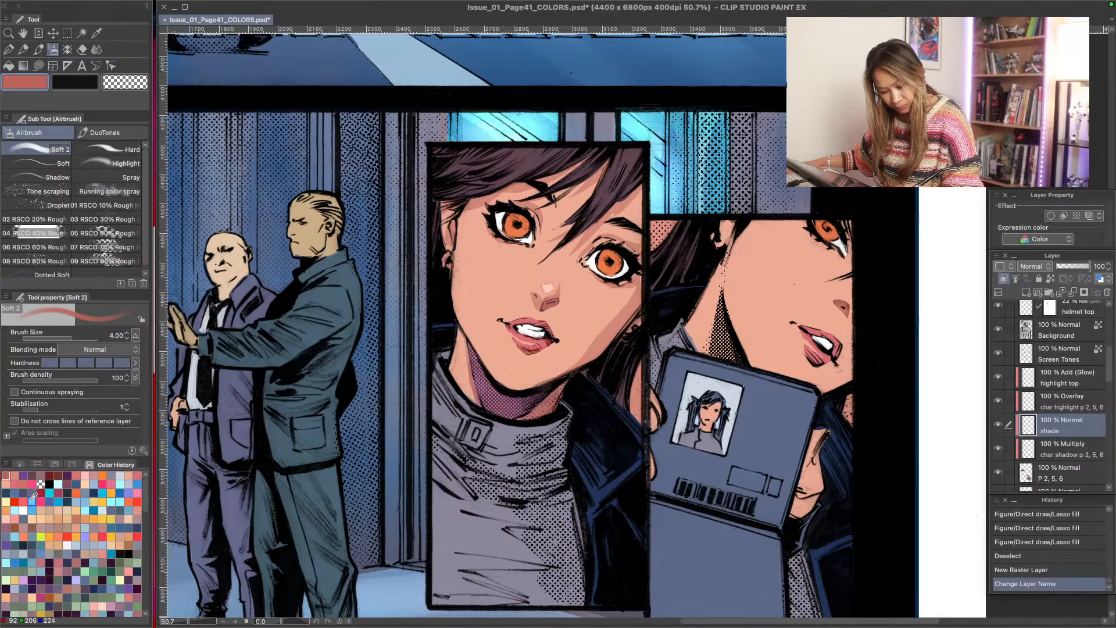
left_click(110, 485)
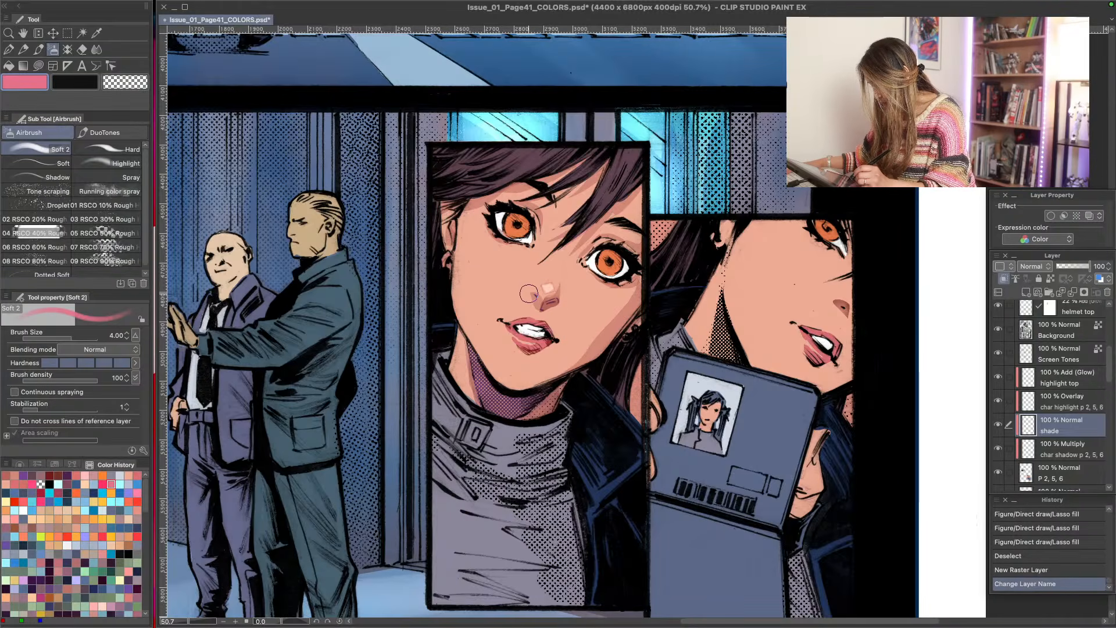
key("w")
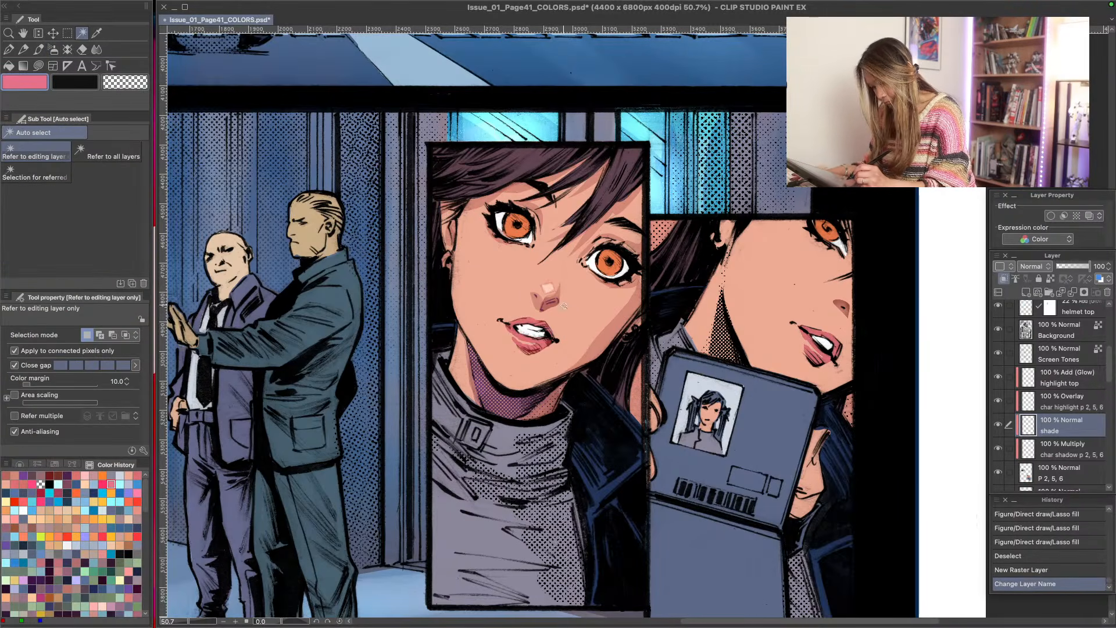
left_click(1059, 473)
left_click(609, 337)
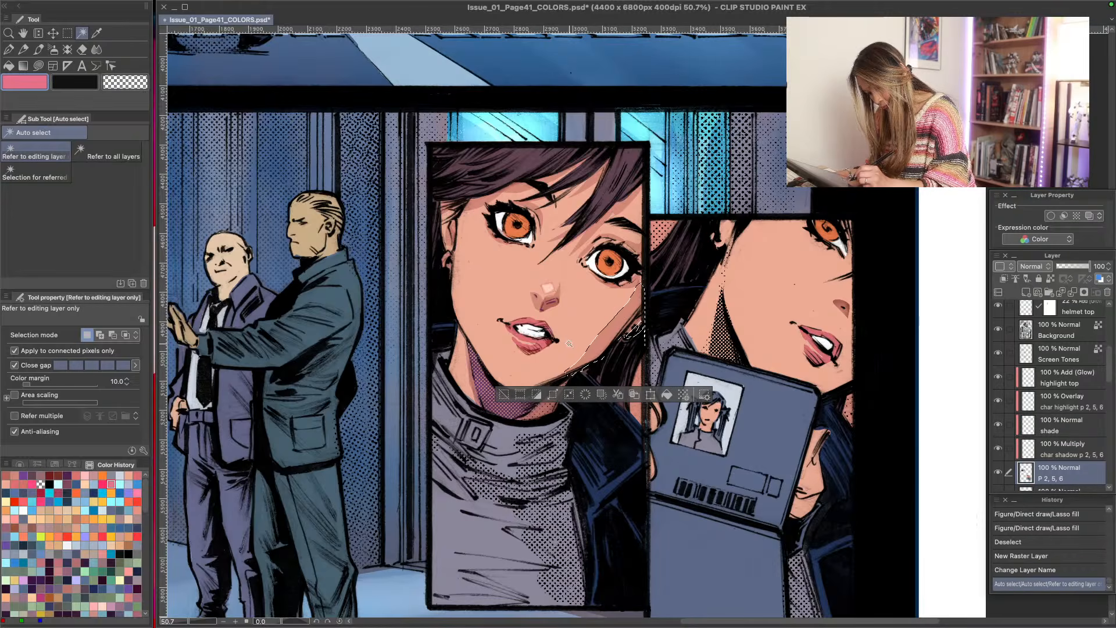
left_click(457, 295, "shift")
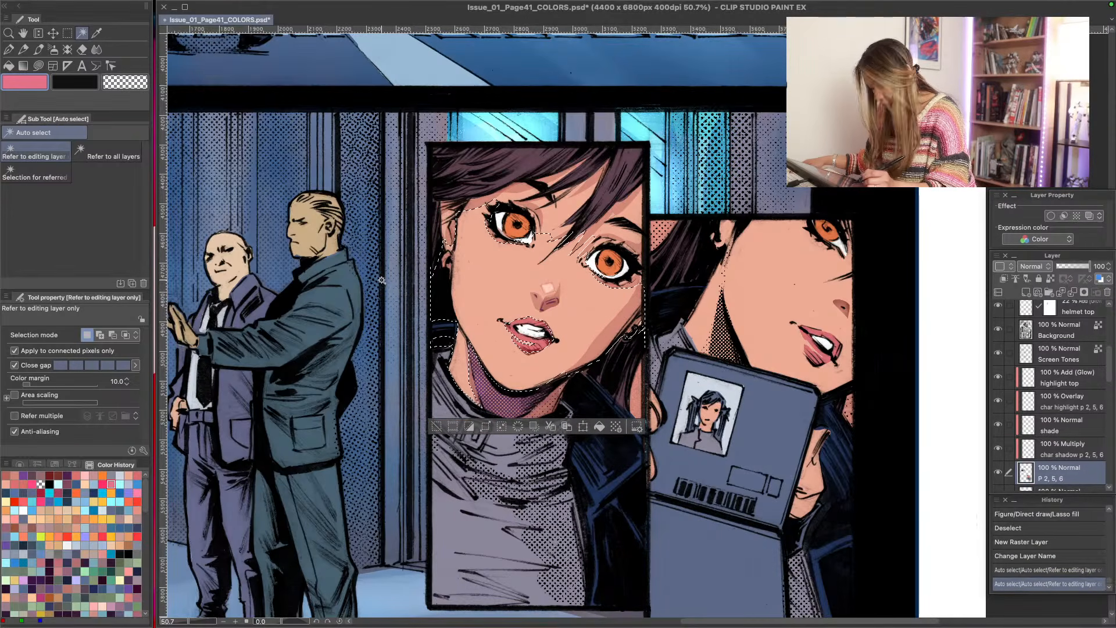
key("ctrl+d")
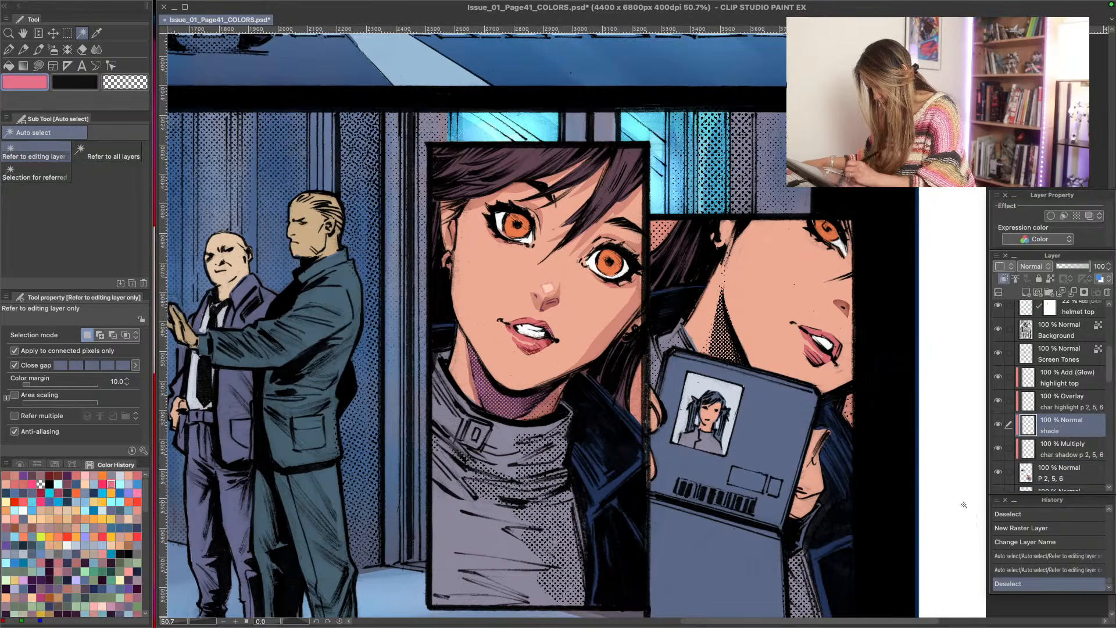
- Airbrush soft pink blush across both cheeks and the nose on the shade layer with Soft 2, reducing the brush size to 2.50
left_click(1053, 426)
key("b")
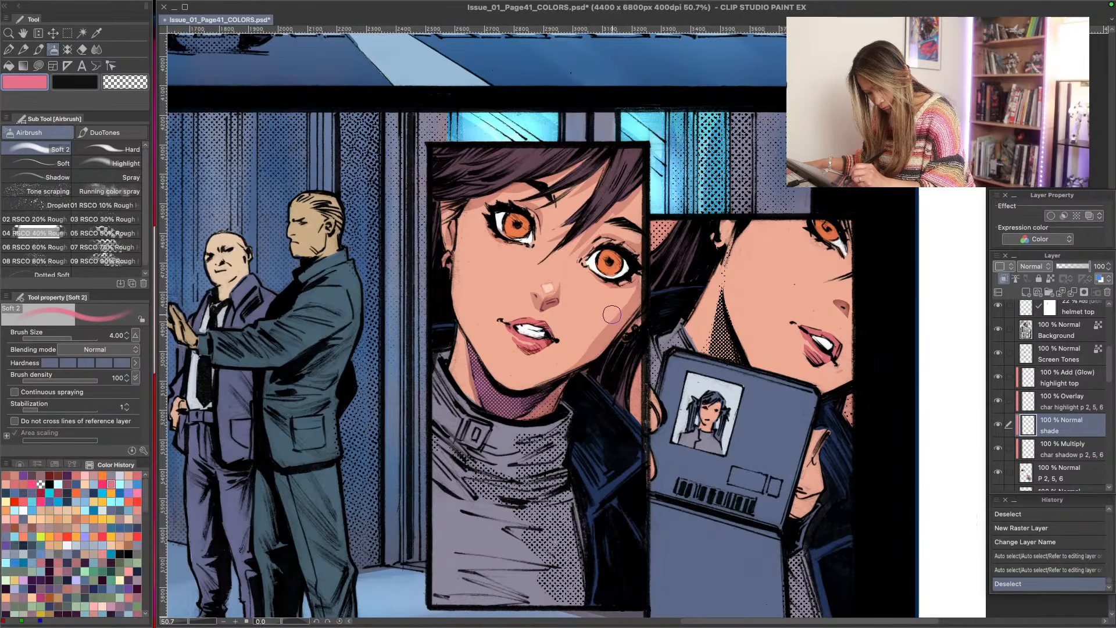
left_click_drag(607, 308, 546, 289)
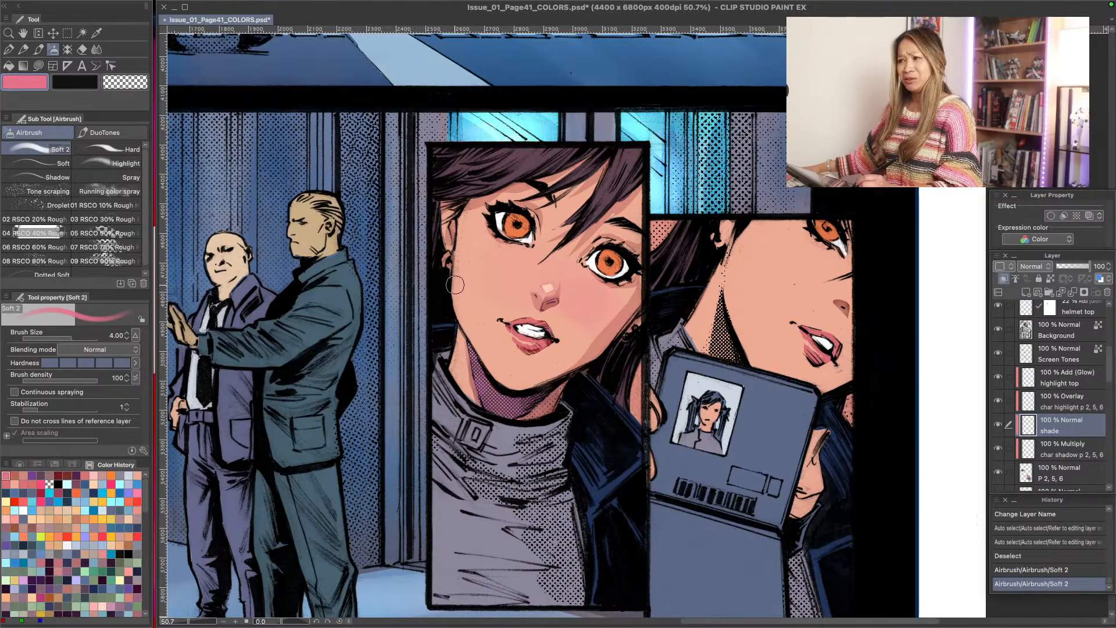
key("bracketleft")
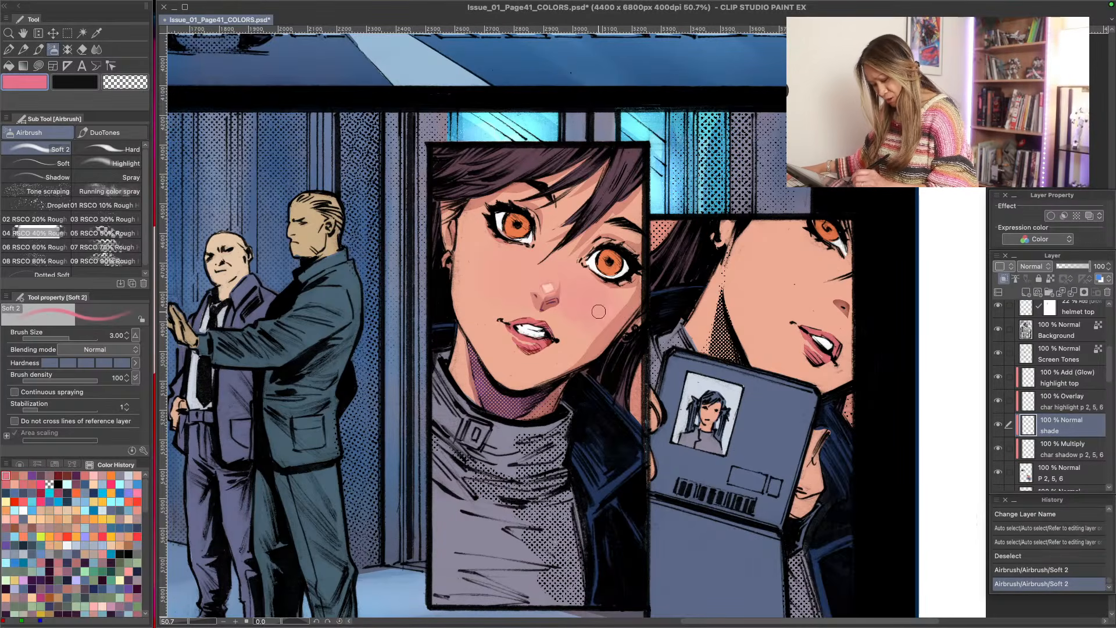
key("bracketleft")
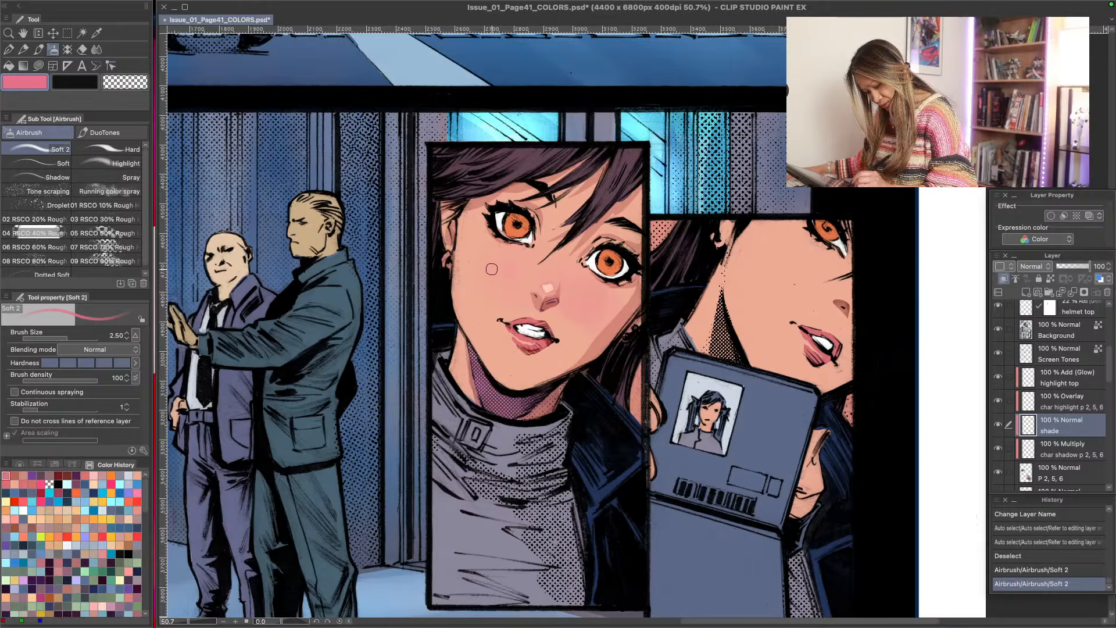
left_click(492, 270)
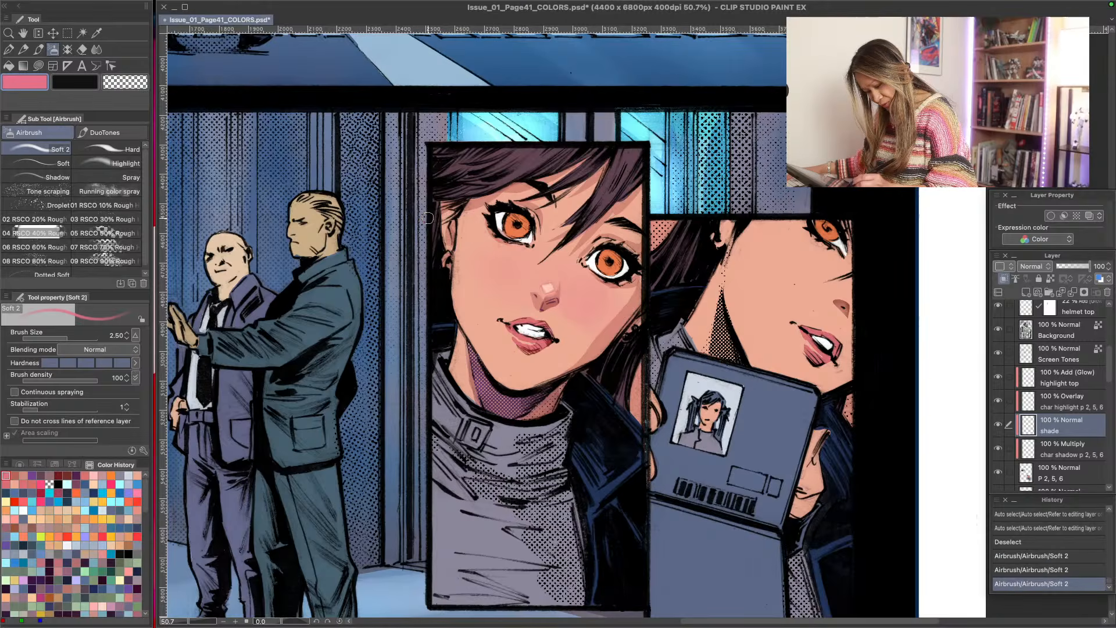
left_click(482, 268)
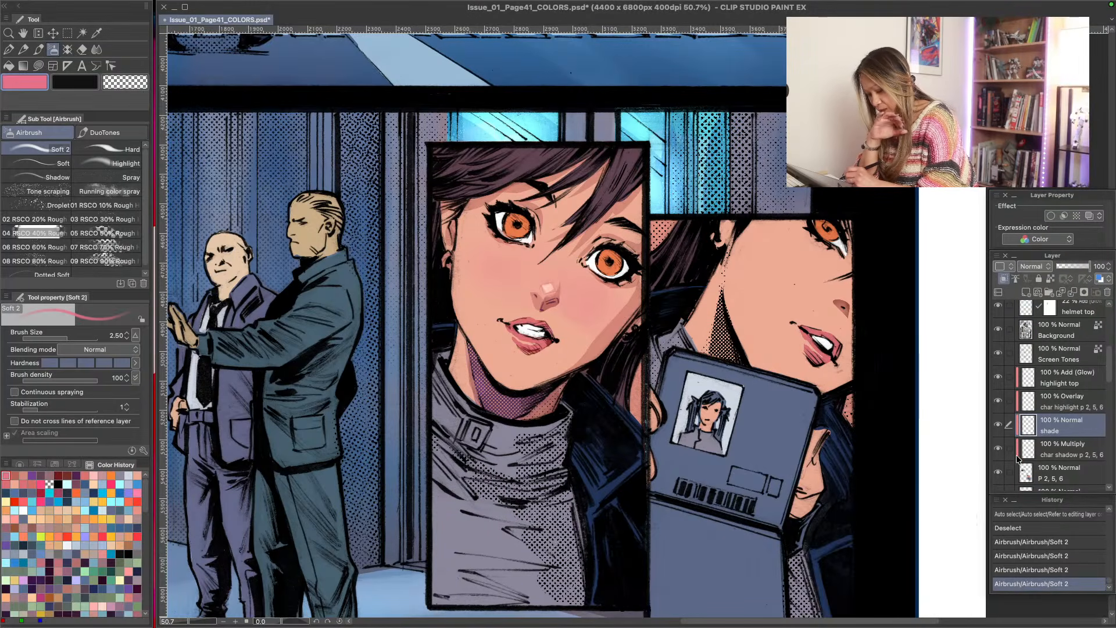
- Unlock transparent pixels on the Background line-art layer and erase marks inside the irises using a transparent G-pen at size 1.00
left_click(1050, 329)
left_click(1051, 279)
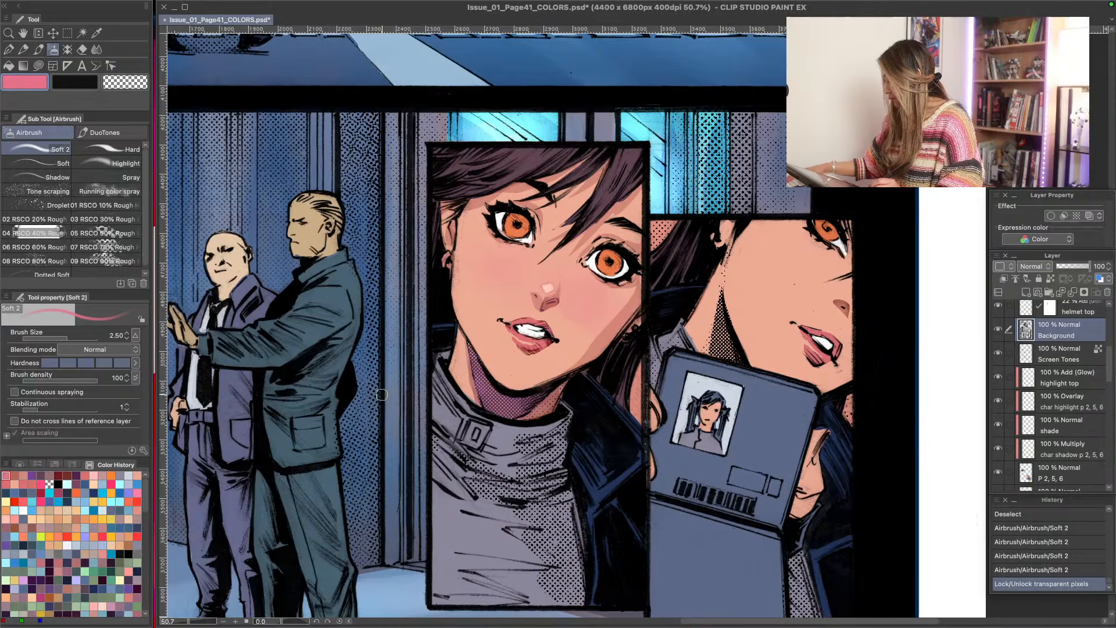
key("p")
left_click(50, 484)
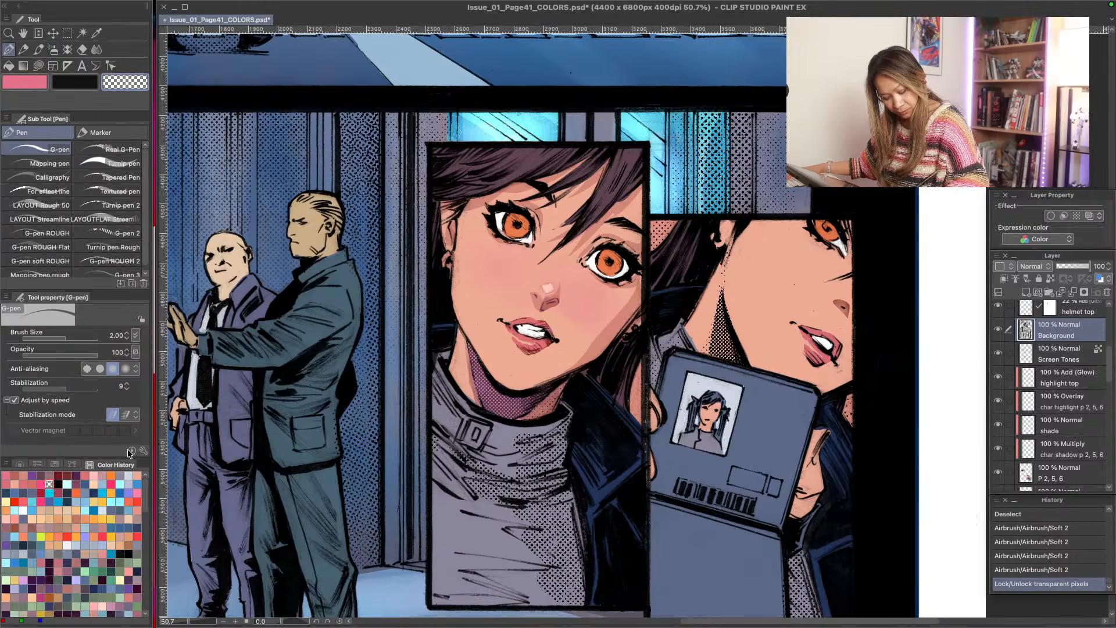
key("bracketleft")
key("bracketleft")
key("bracketleft")
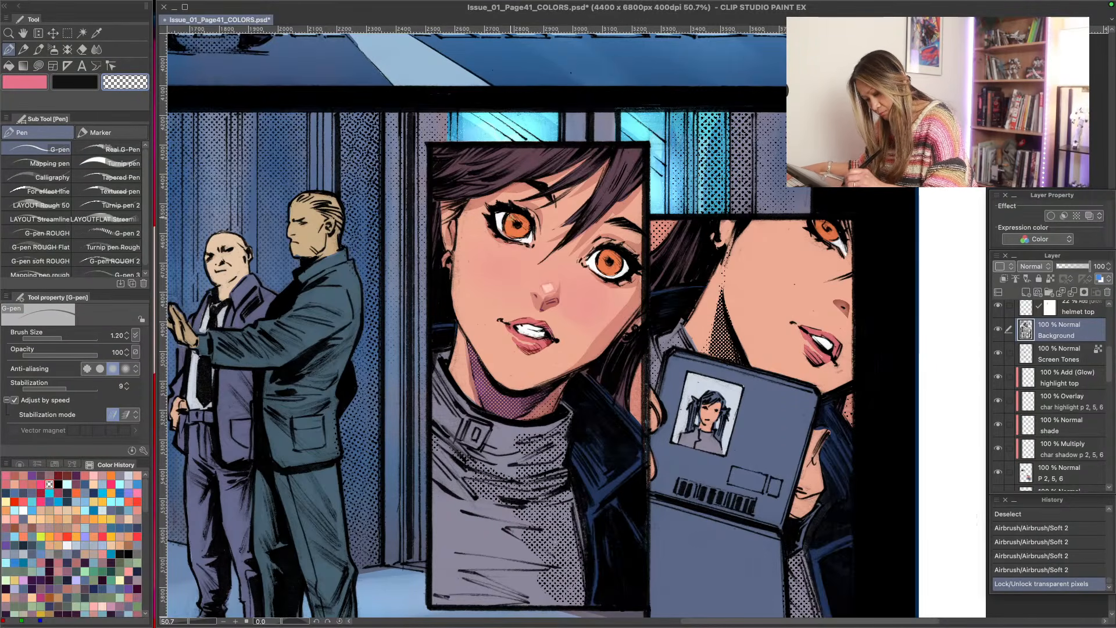
left_click_drag(515, 220, 524, 229)
left_click_drag(514, 227, 512, 231)
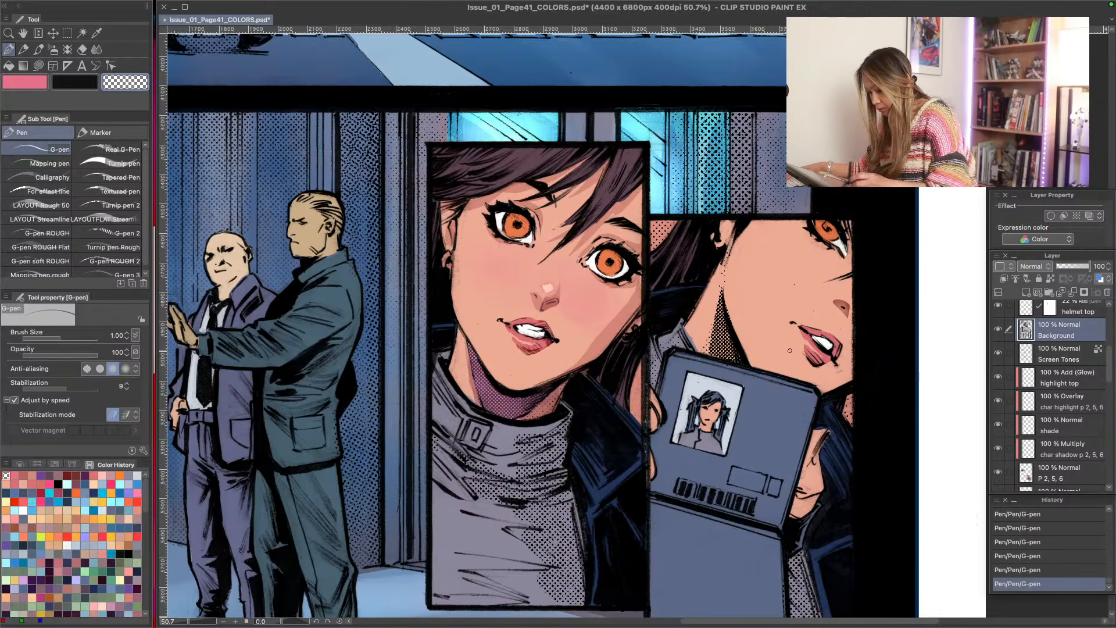
- Lock the line art's transparent pixels and tint the pupils of both eyes purple with the Darker pencil at size 2.00
left_click(1051, 279)
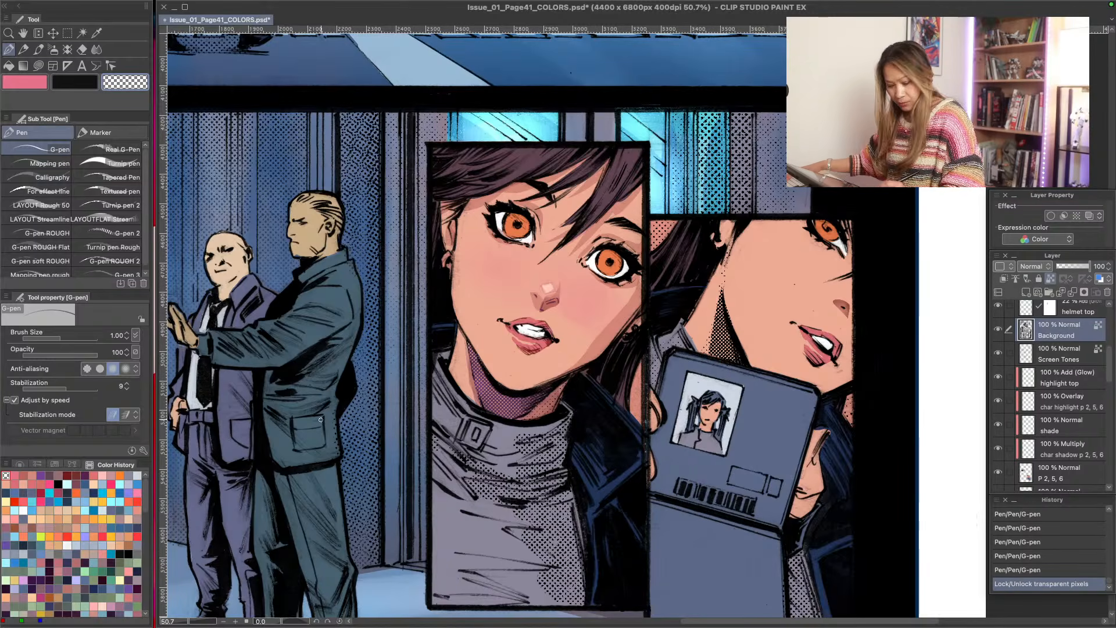
key("p")
left_click(67, 476)
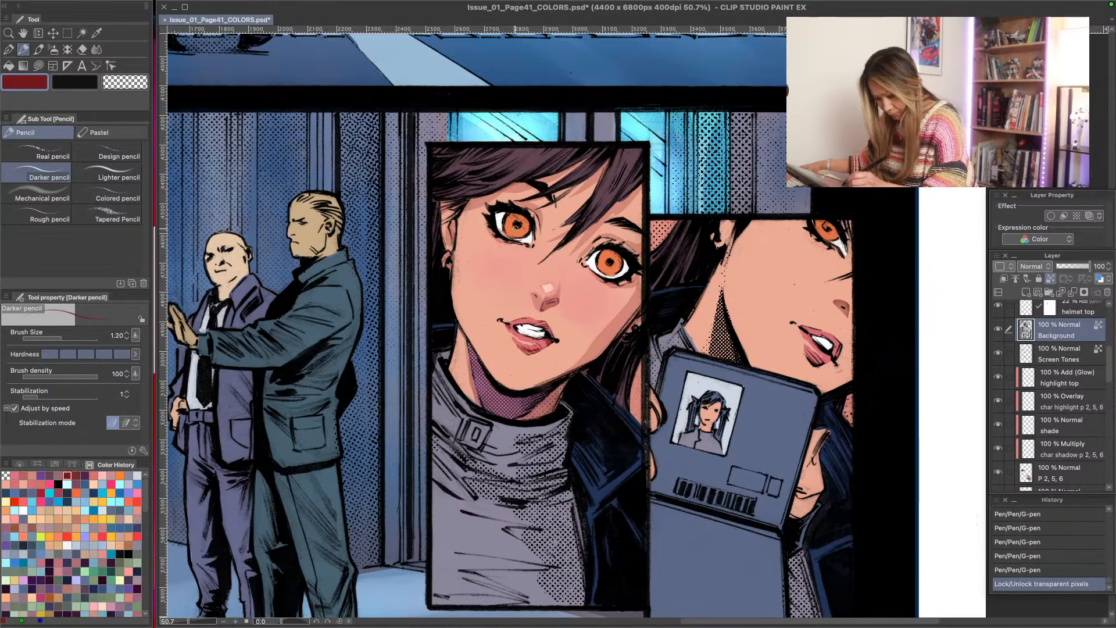
key("bracketright")
key("bracketright")
key("bracketright")
left_click(85, 475)
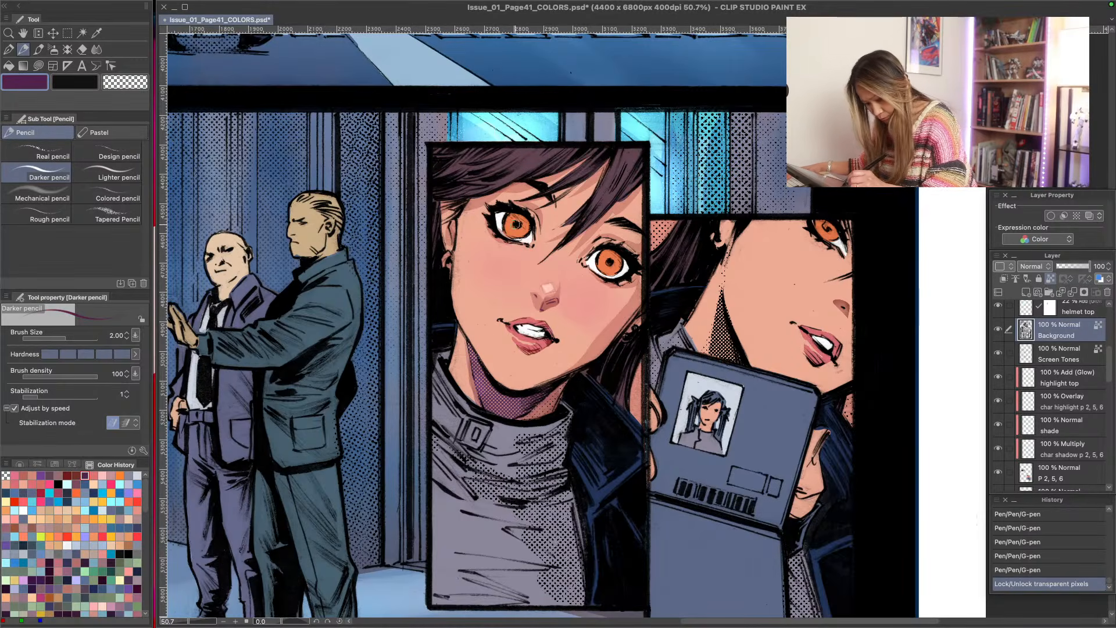
left_click_drag(515, 223, 518, 225)
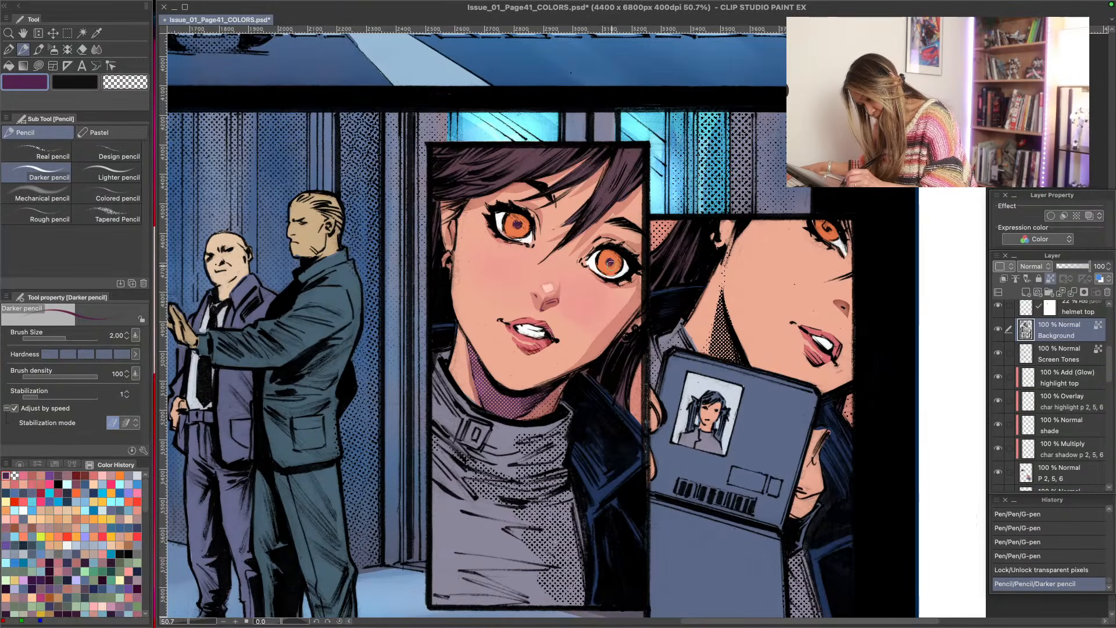
left_click_drag(611, 265, 609, 262)
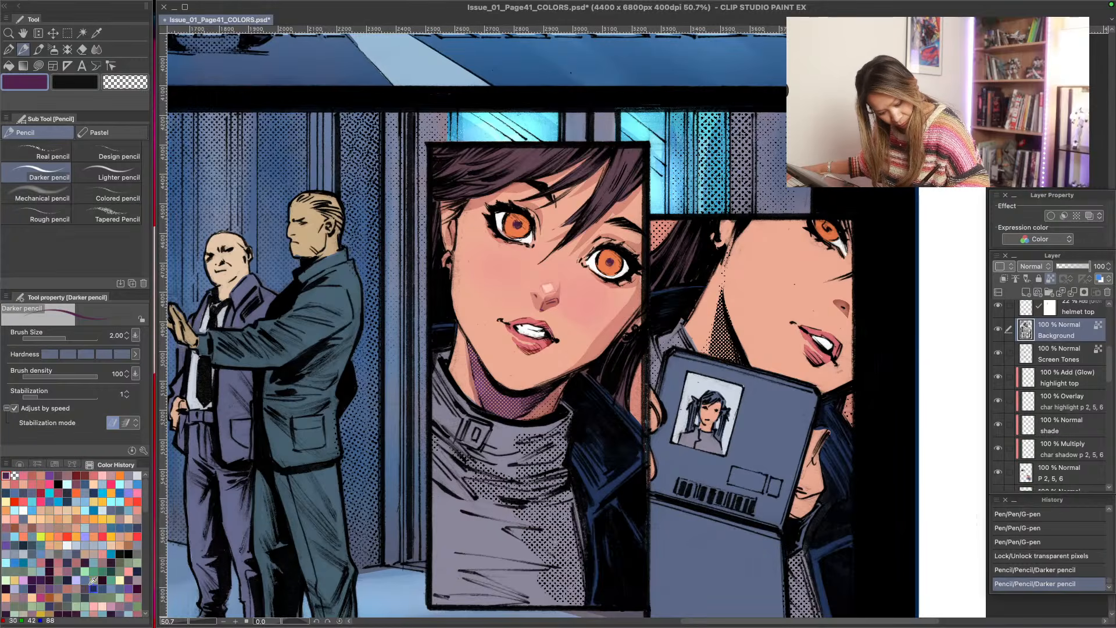
- Recolour the line art of both pupils with a darker purple
left_click(49, 580)
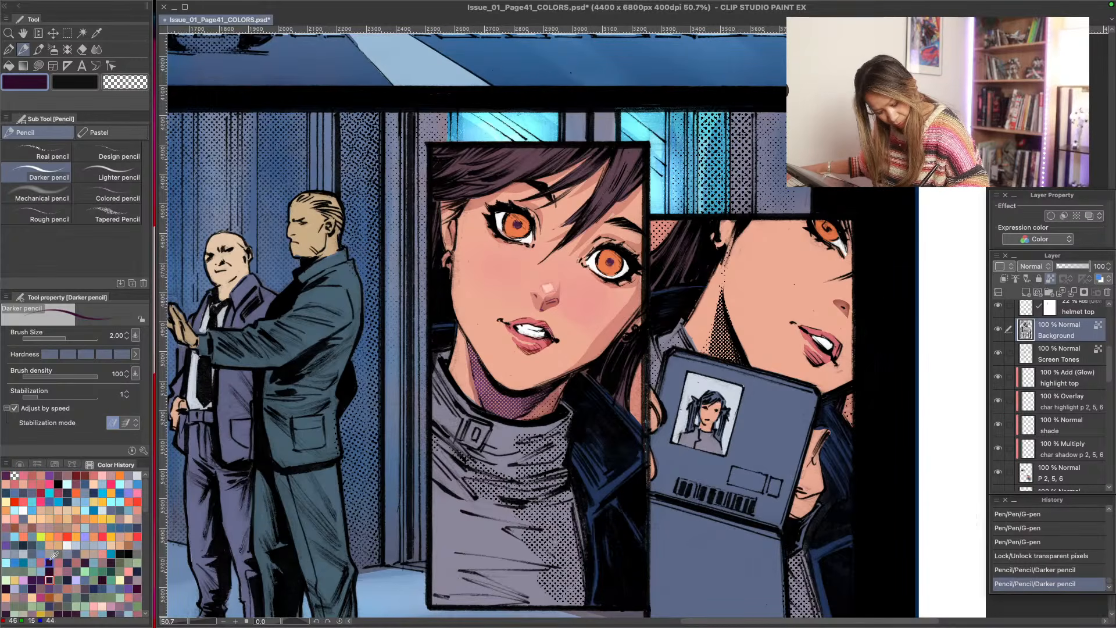
left_click_drag(517, 224, 517, 223)
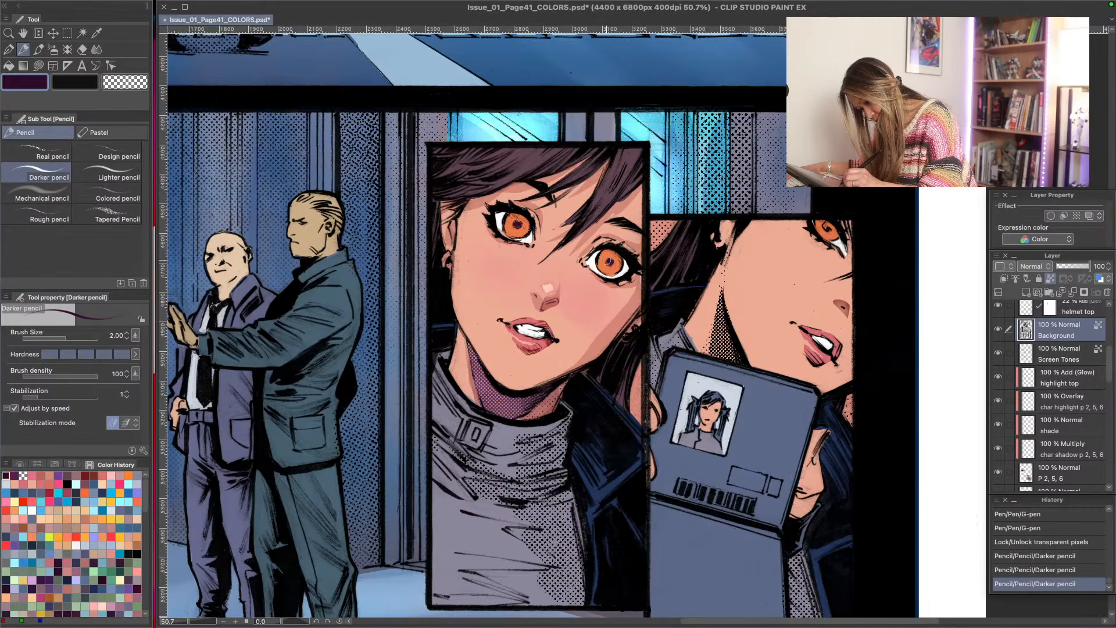
left_click_drag(609, 262, 610, 263)
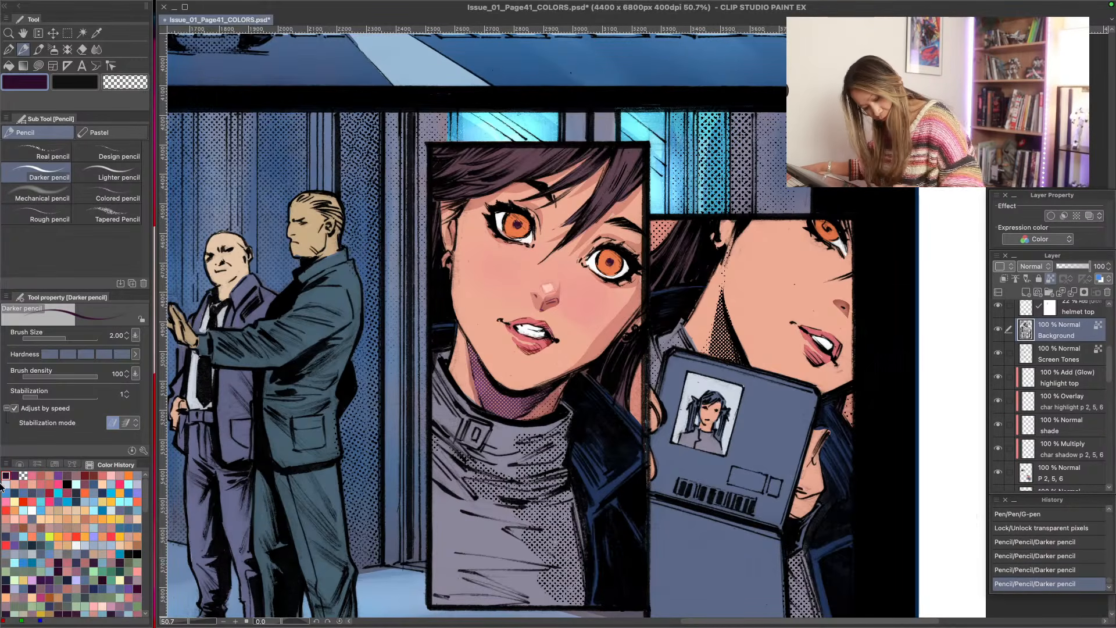
- Recolour the line art around the irises dark red with the Darker pencil at size 1.70
left_click(86, 475)
key("bracketleft")
left_click_drag(504, 220, 522, 234)
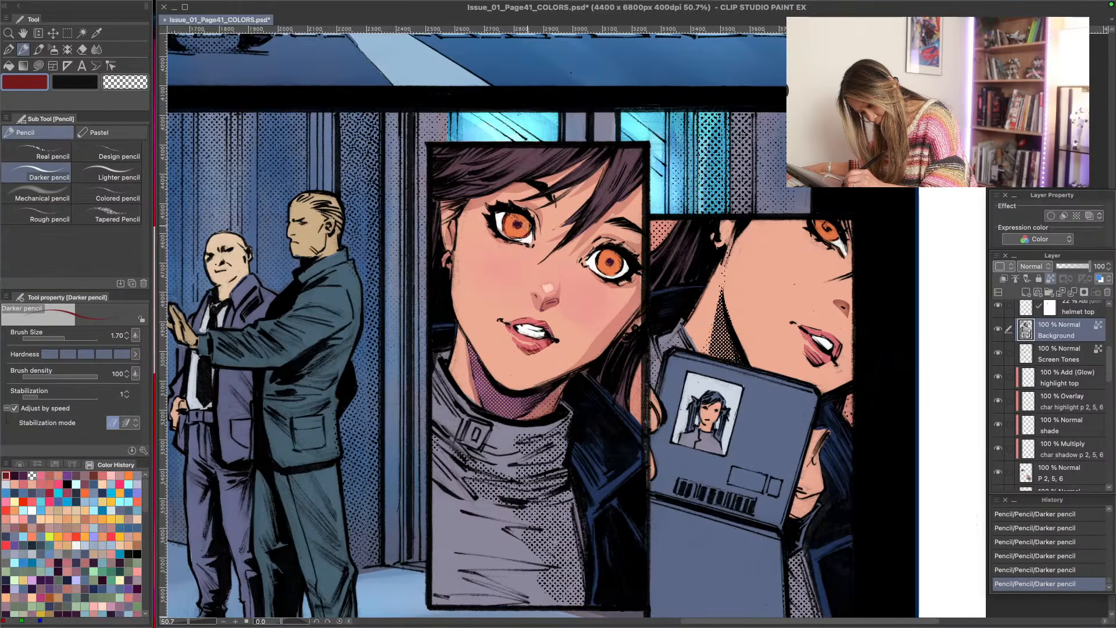
left_click_drag(509, 215, 505, 231)
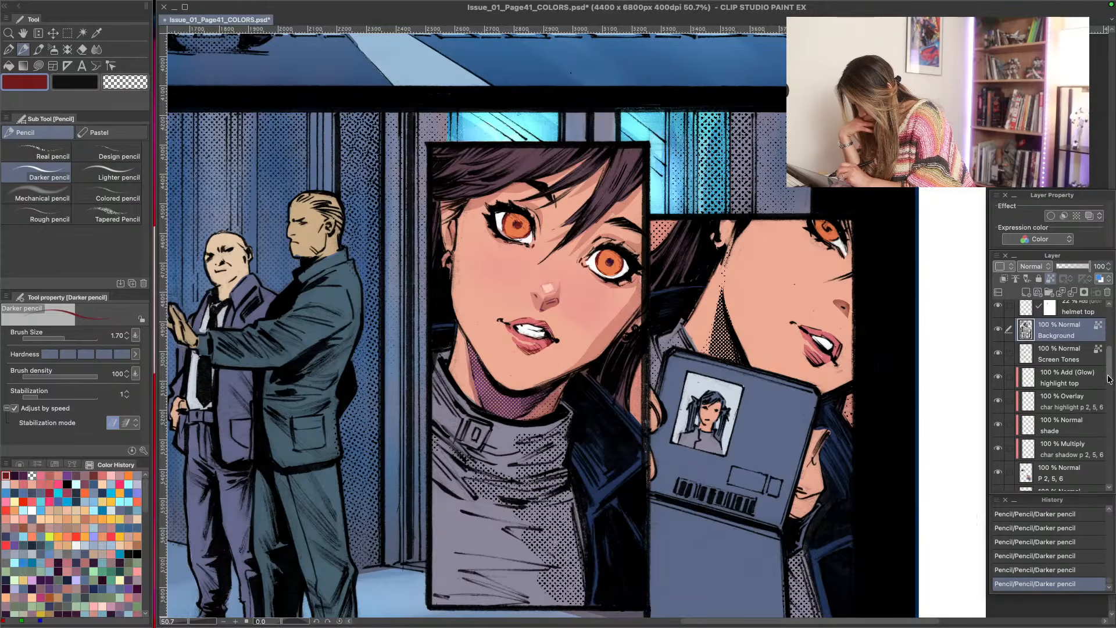
- On the char shadow p 2, 5, 6 layer, draw a muted red pencil shadow along the upper eye's iris
scroll(1108, 393, "down", 3)
scroll(1108, 393, "down", 1)
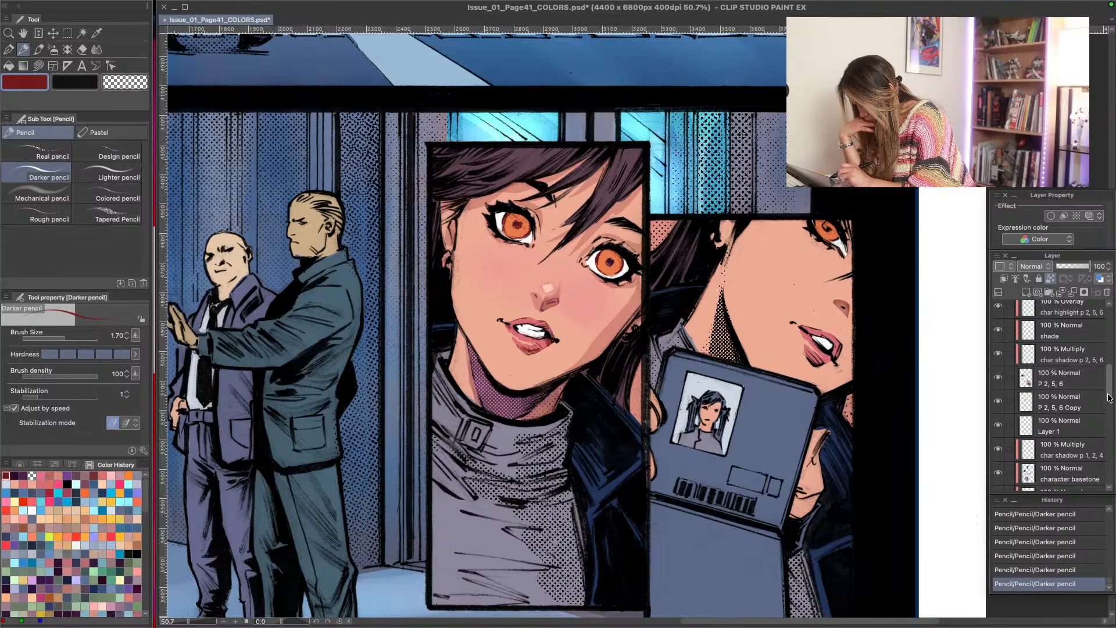
scroll(1108, 397, "up", 1)
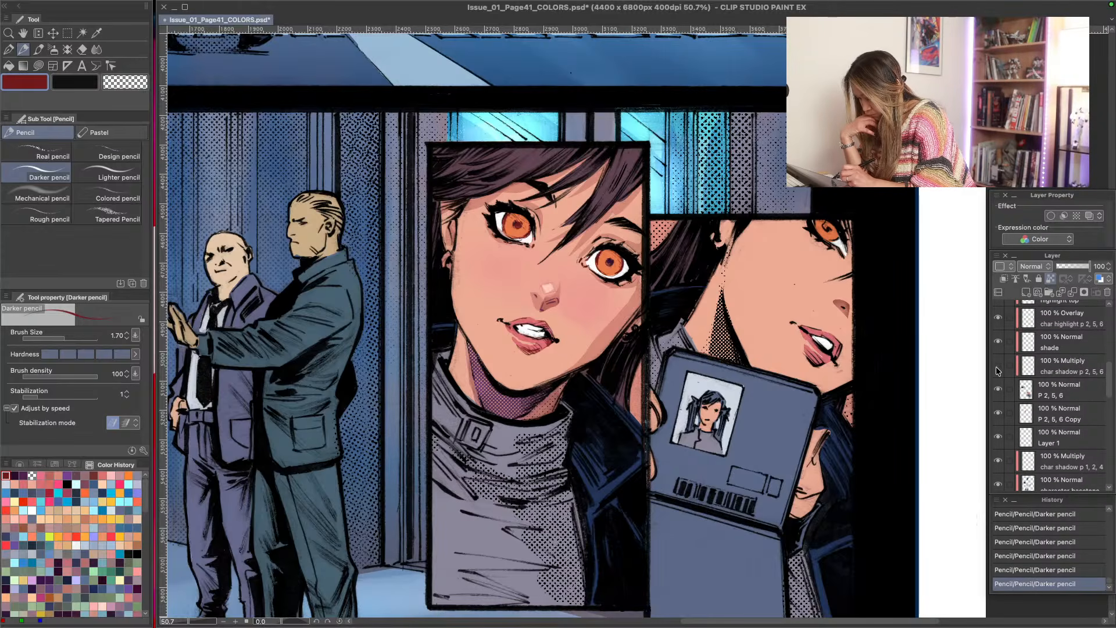
left_click(1047, 366)
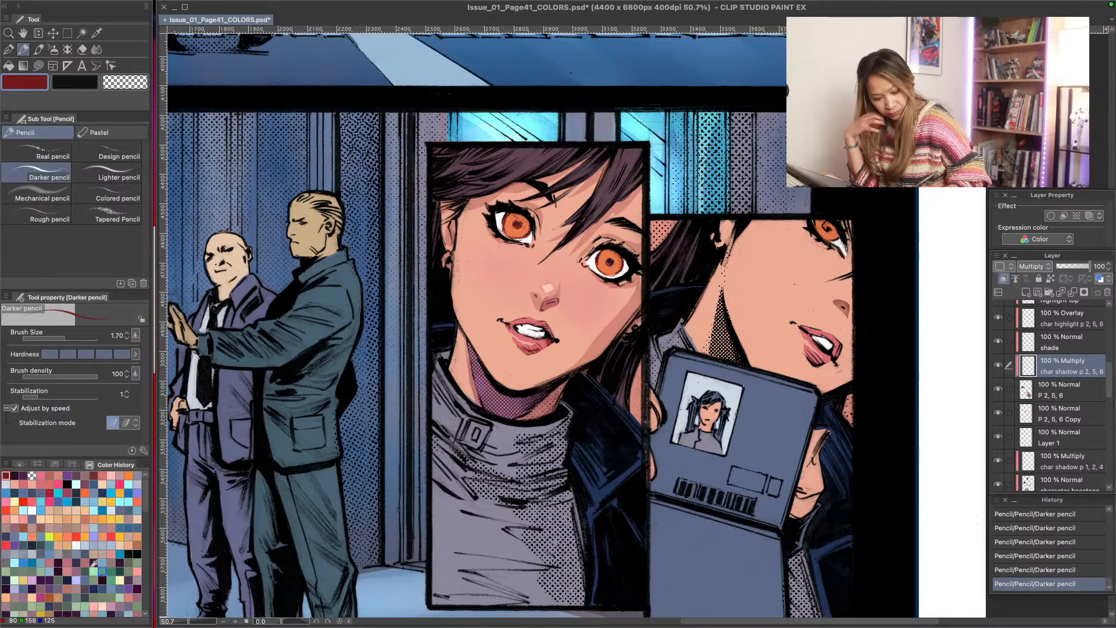
left_click(85, 484)
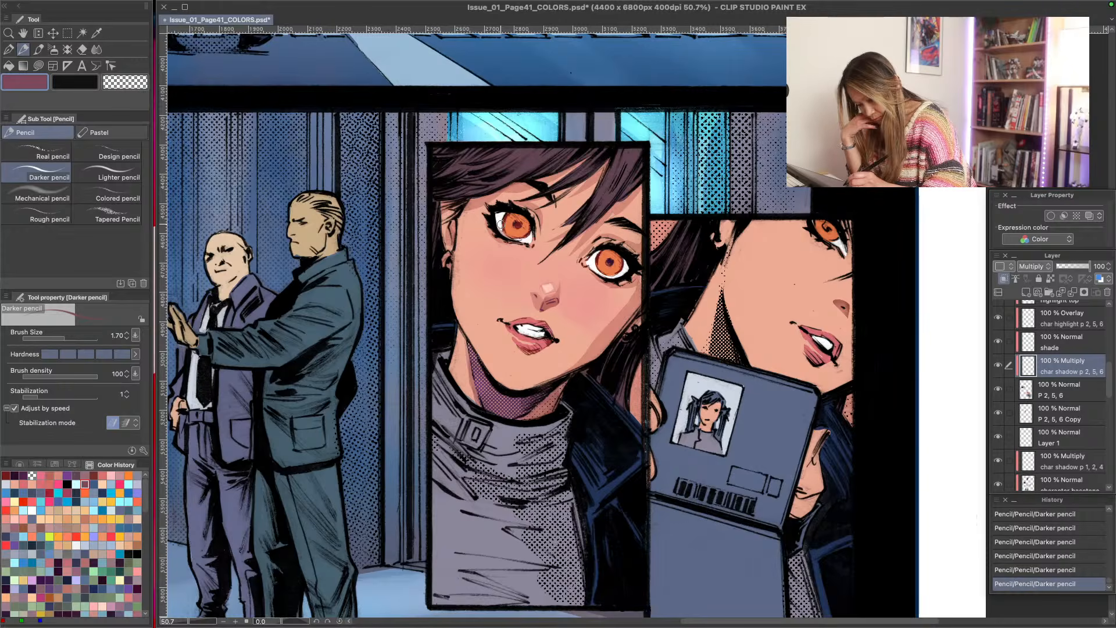
left_click_drag(529, 225, 521, 238)
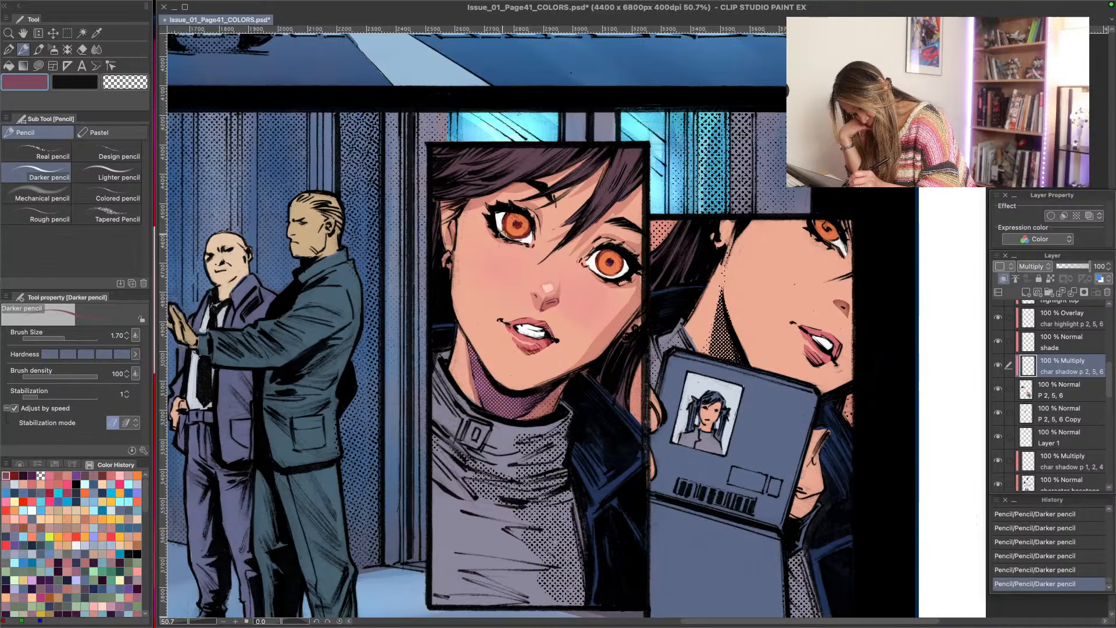
- Shade the upper part of both eyes with muted red Lasso fills at opacity 45, trimming the upper eye's shadow with transparent colour
key("u")
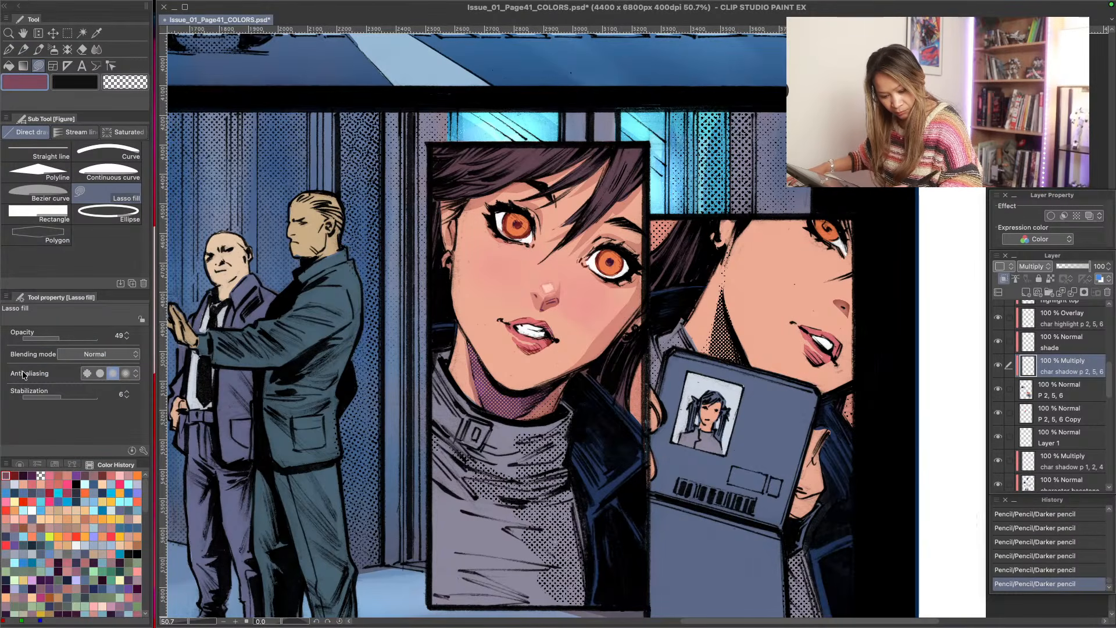
mouse_move(508, 218)
left_mouse_down()
mouse_move(518, 218)
mouse_move(508, 218)
left_mouse_up()
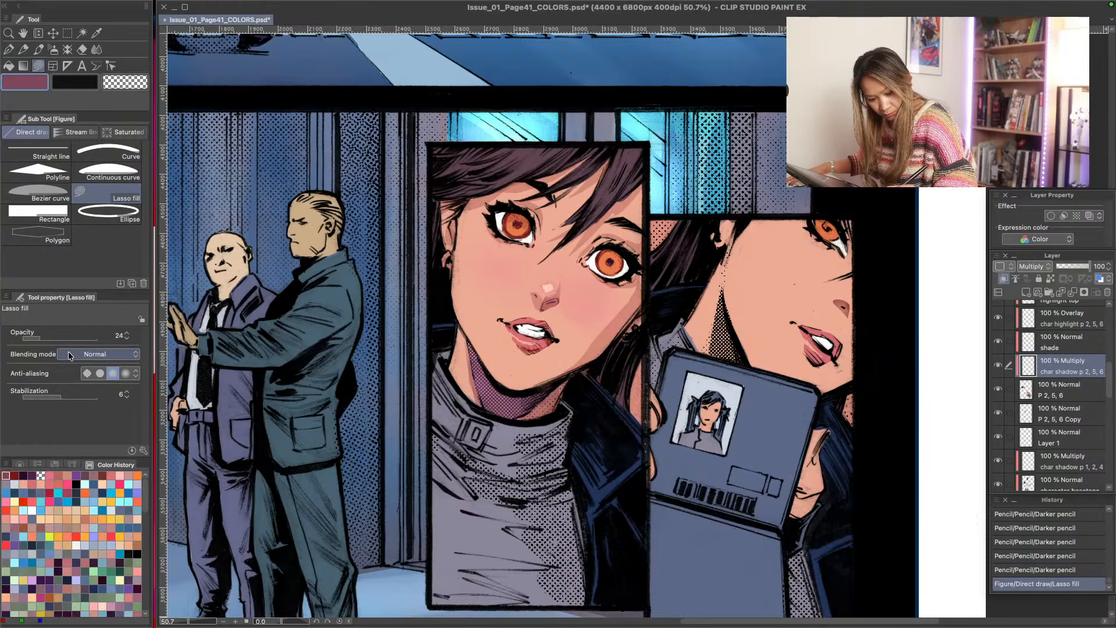
left_click(56, 338)
mouse_move(505, 217)
left_mouse_down()
mouse_move(513, 209)
mouse_move(508, 221)
left_mouse_up()
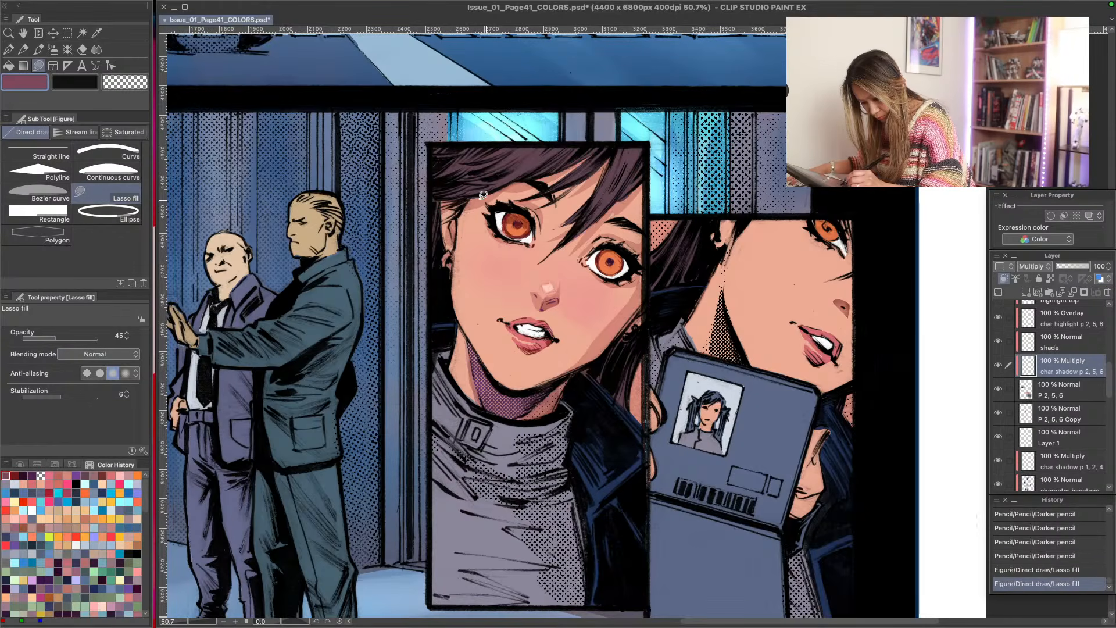
mouse_move(603, 243)
left_mouse_down()
mouse_move(601, 256)
mouse_move(621, 259)
mouse_move(614, 246)
mouse_move(603, 255)
left_mouse_up()
left_click_drag(515, 215, 516, 205)
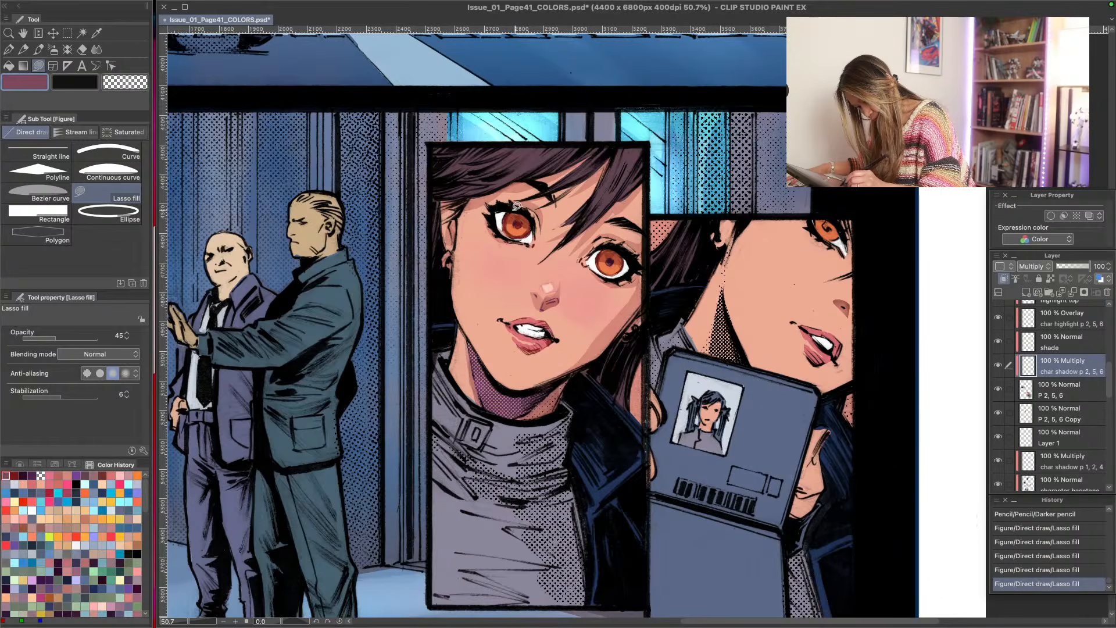
left_click(41, 476)
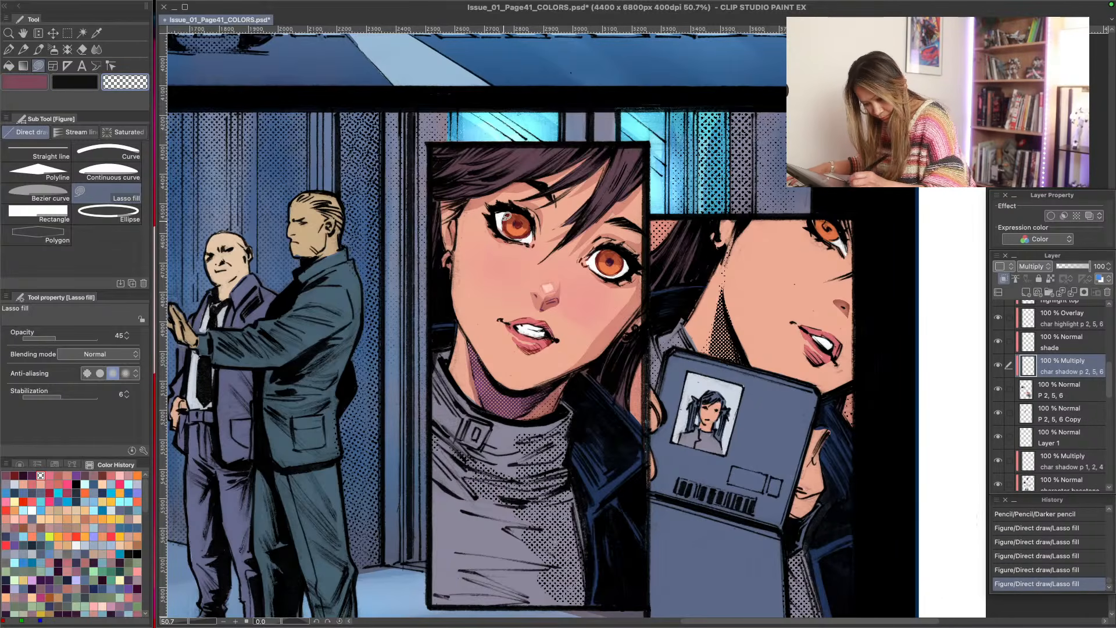
left_click_drag(517, 217, 515, 217)
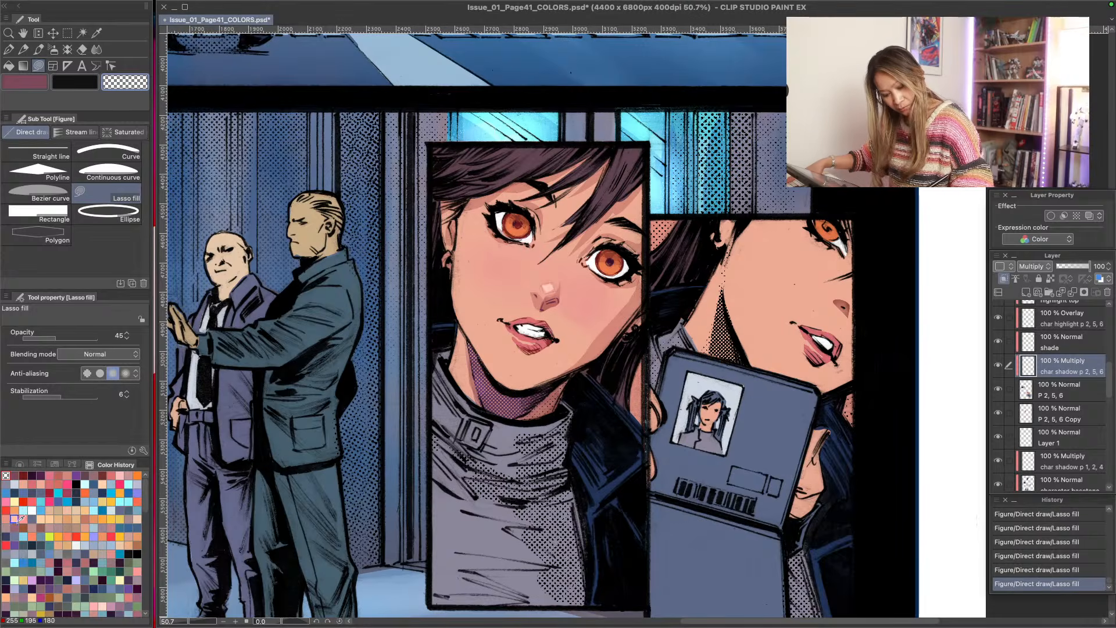
- Refine the shadow on the lower eye's iris and white with muted red G-pen strokes at size 1.00
key("p")
left_click(15, 476)
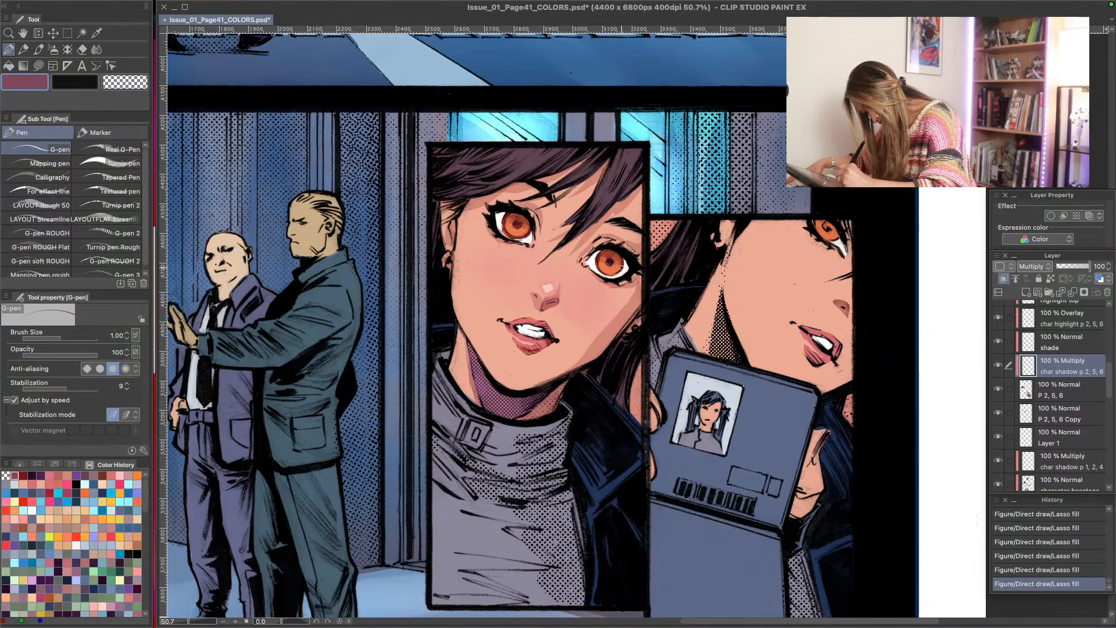
mouse_move(621, 266)
left_mouse_down()
mouse_move(618, 250)
mouse_move(598, 248)
left_mouse_up()
left_click_drag(602, 253, 592, 265)
left_click_drag(593, 270, 591, 266)
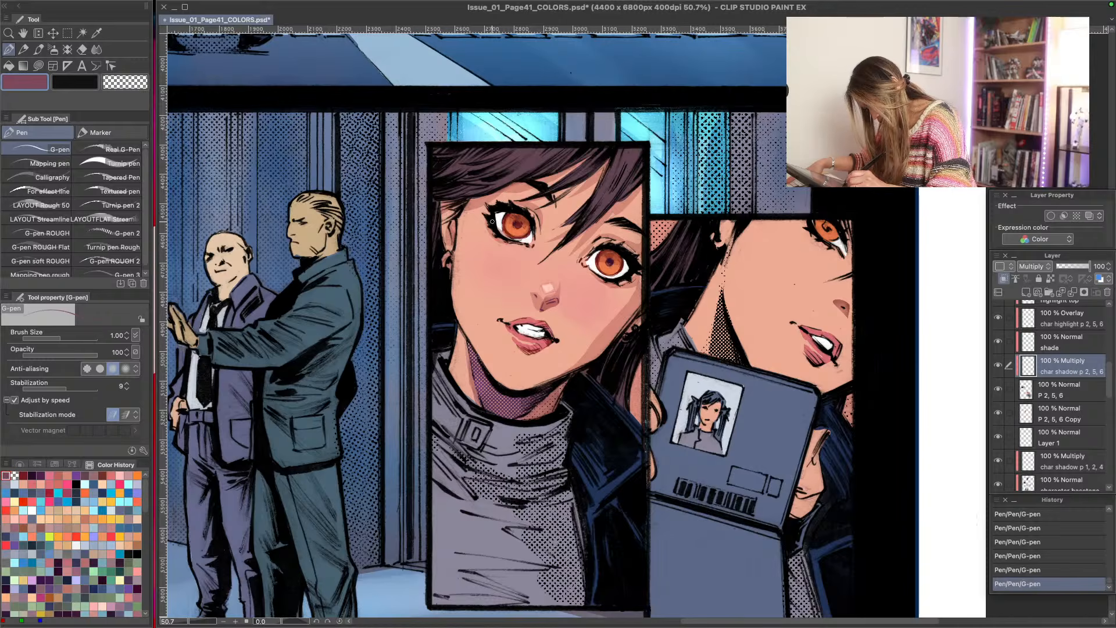
- Make the P 2, 5, 6 layer active and sample the off-white of the upper eye as the drawing colour
left_click(999, 388)
left_click(998, 388)
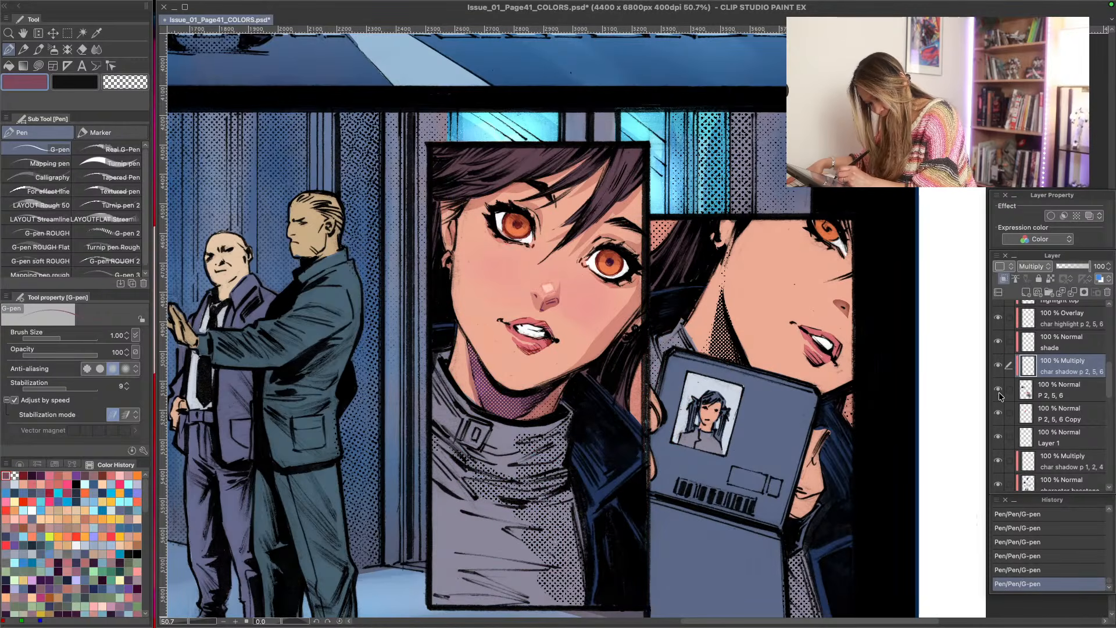
left_click(1035, 393)
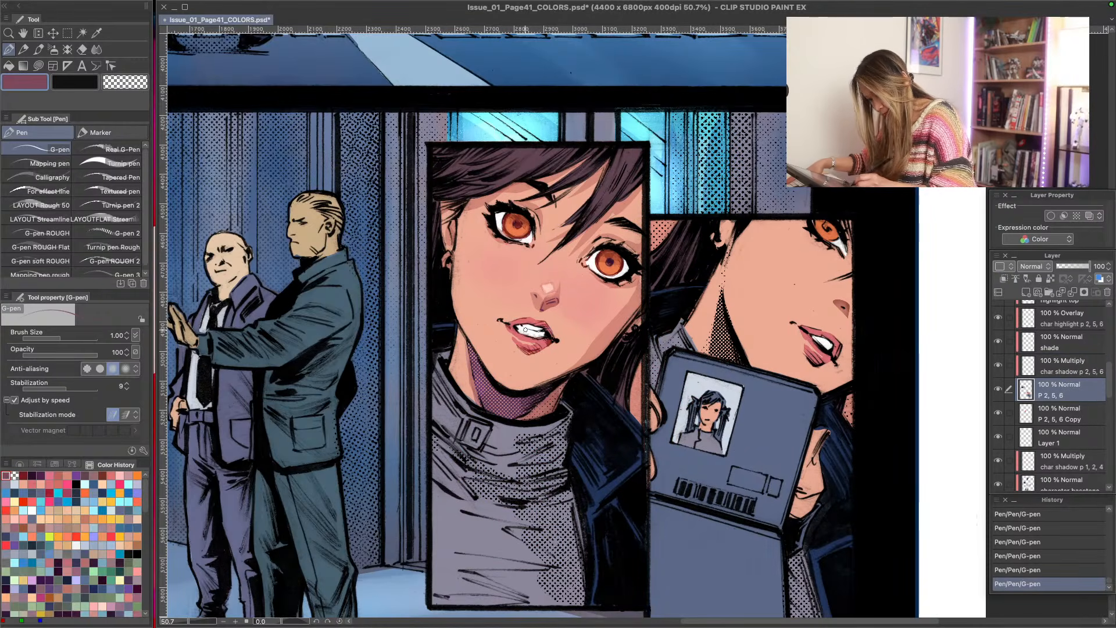
left_click(501, 231, "alt")
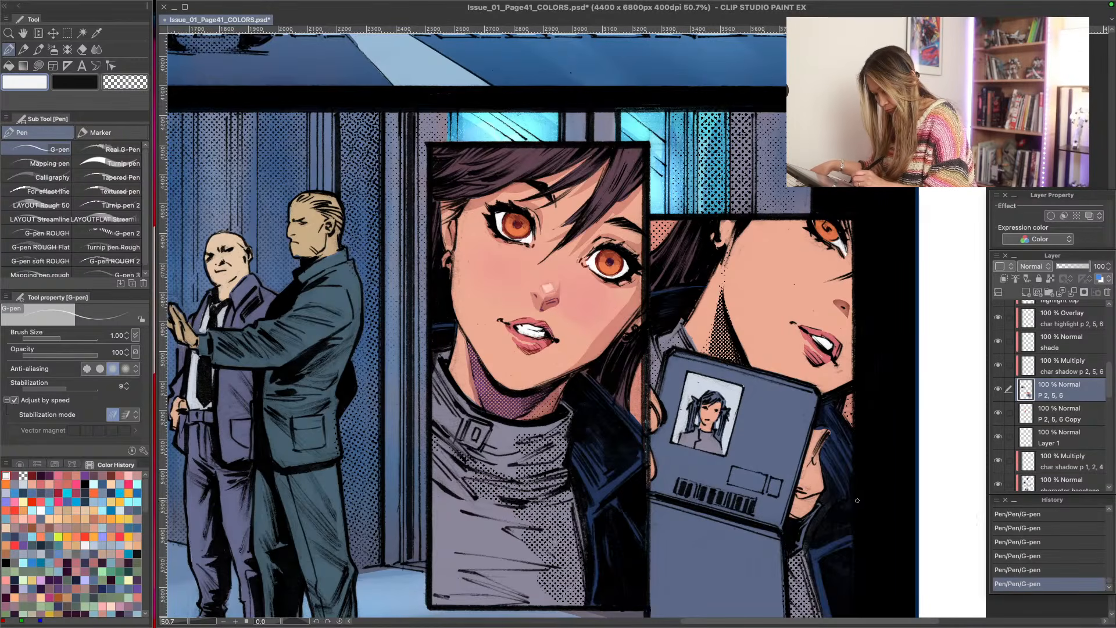
- Add a new raster layer directly above the Background layer and name it gleam eyes
scroll(1111, 383, "up", 2)
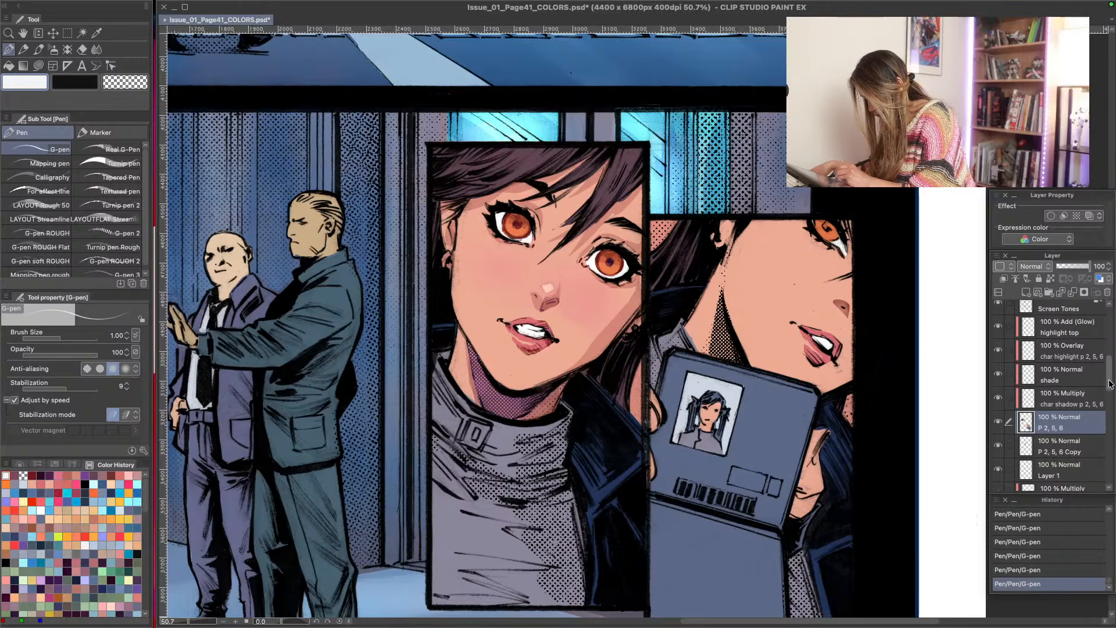
scroll(1110, 383, "up", 5)
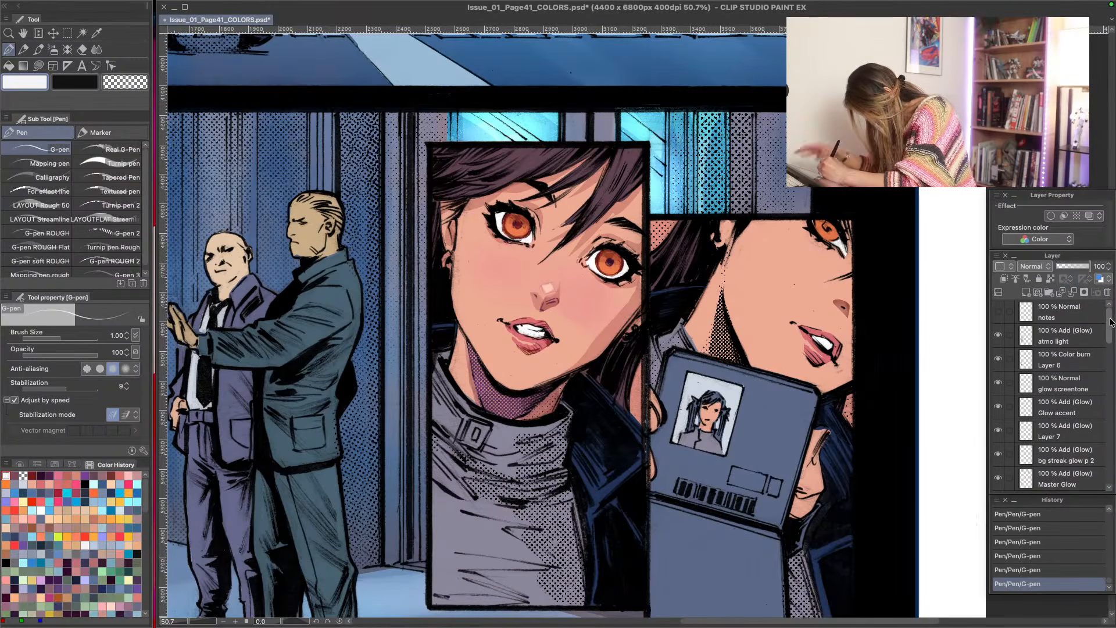
scroll(1110, 326, "down", 4)
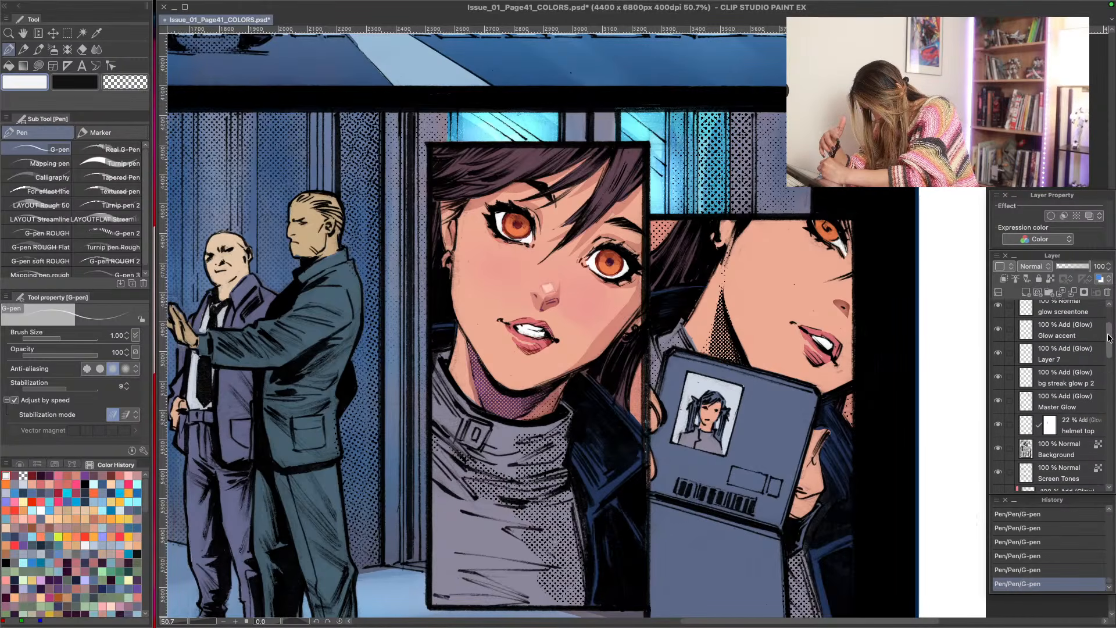
left_click_drag(1110, 337, 1109, 338)
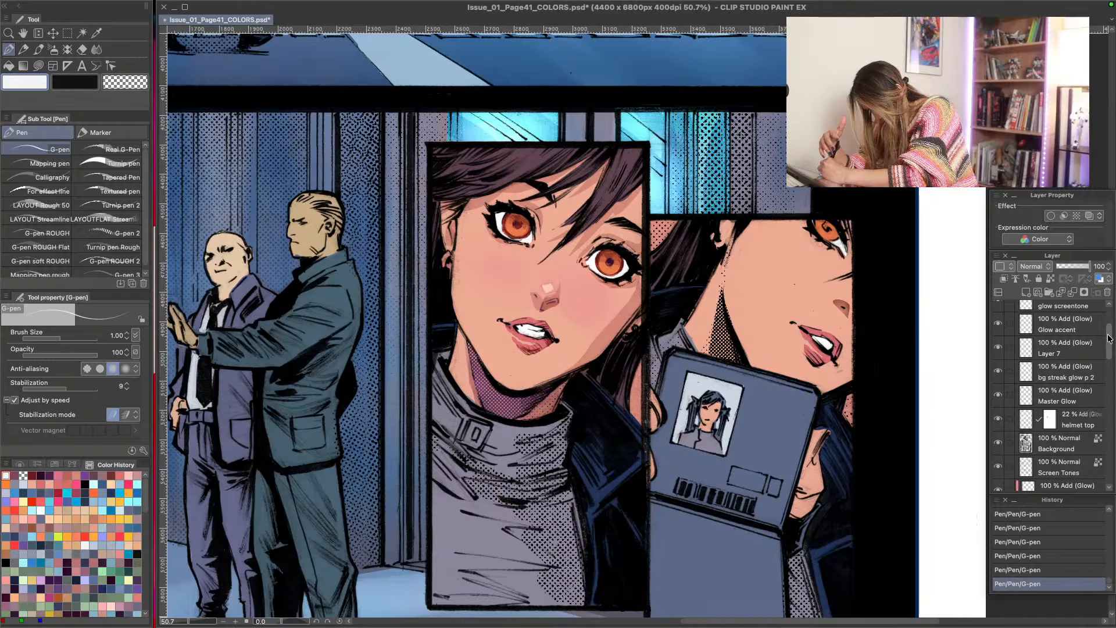
left_click(1066, 392)
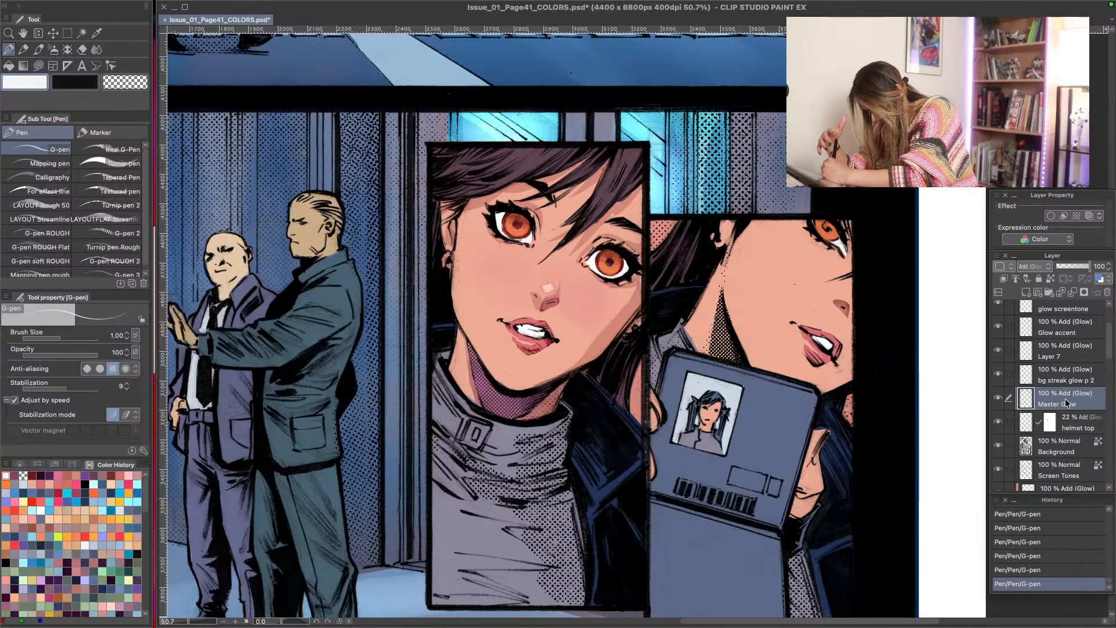
left_click(1060, 439)
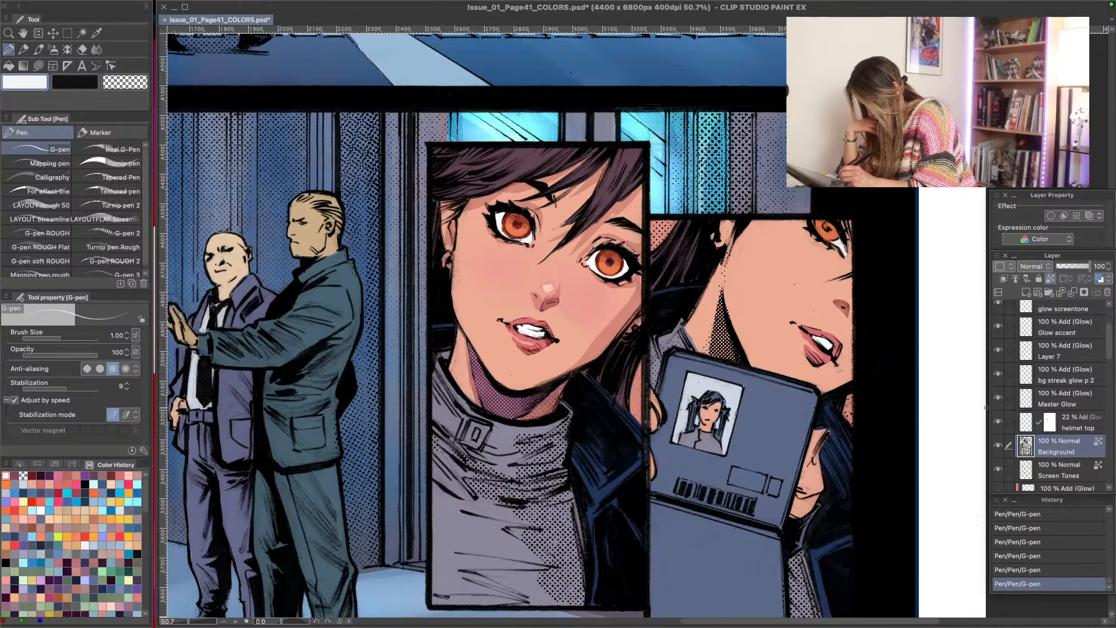
left_click(1027, 293)
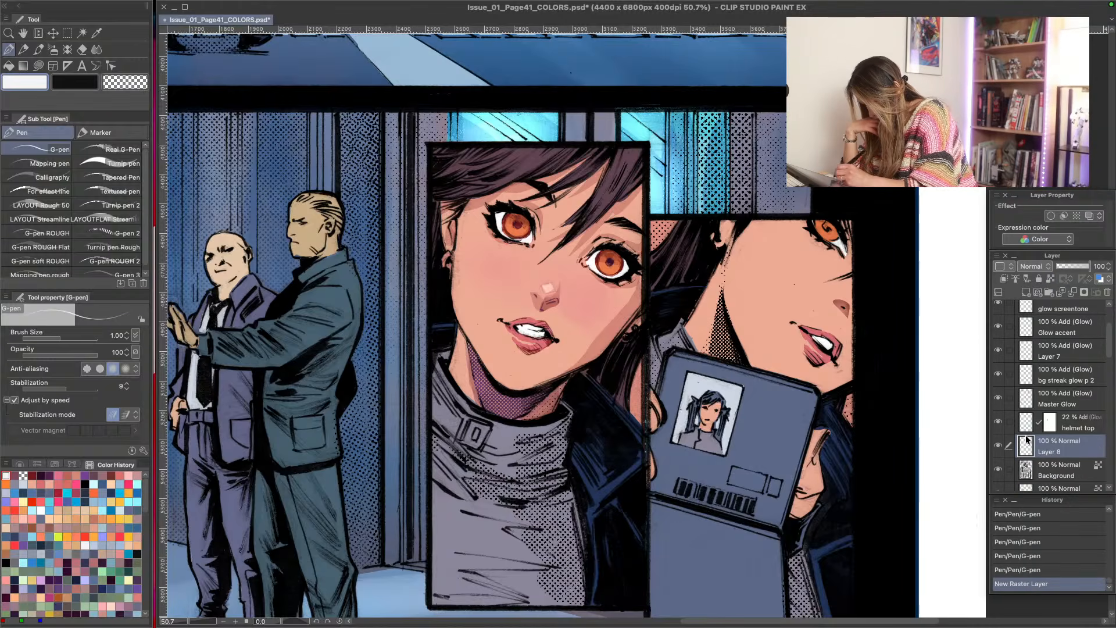
double_click(1041, 452)
type("gleam")
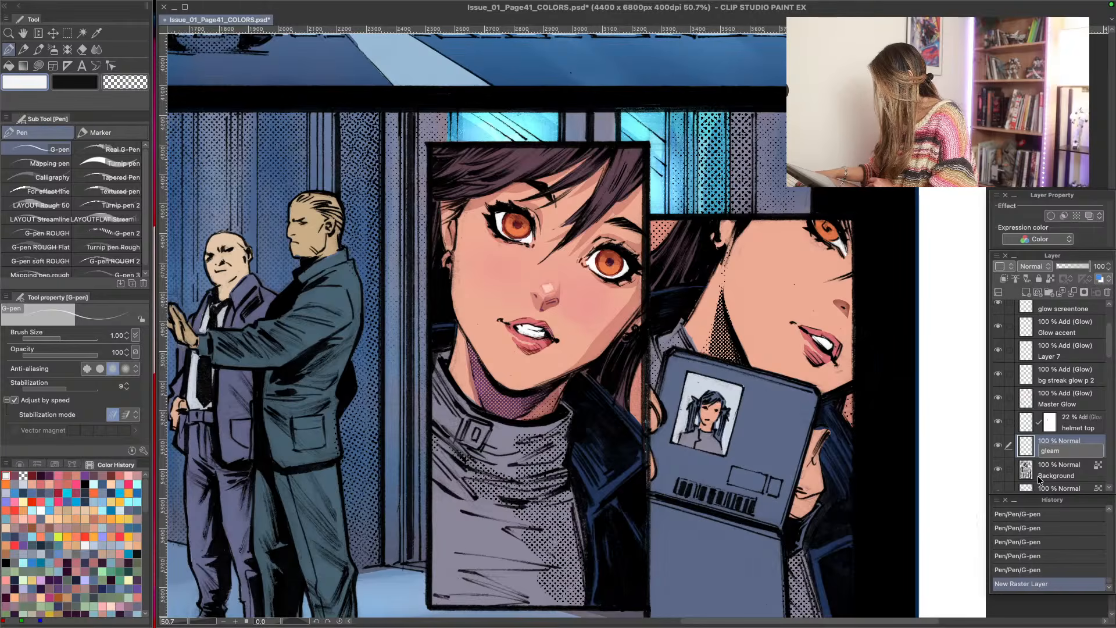
type(" eyes")
key("Return")
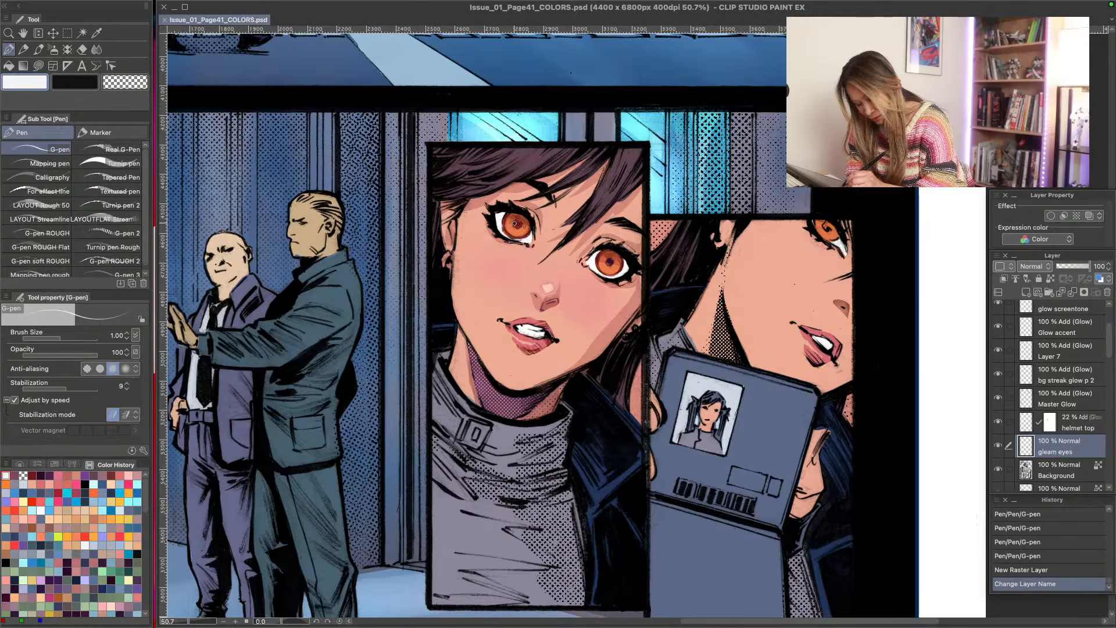
- Dot off-white G-pen gleams at size 1.50 on both irises of the large portrait and on the neighbouring portrait's eye
key("bracketright")
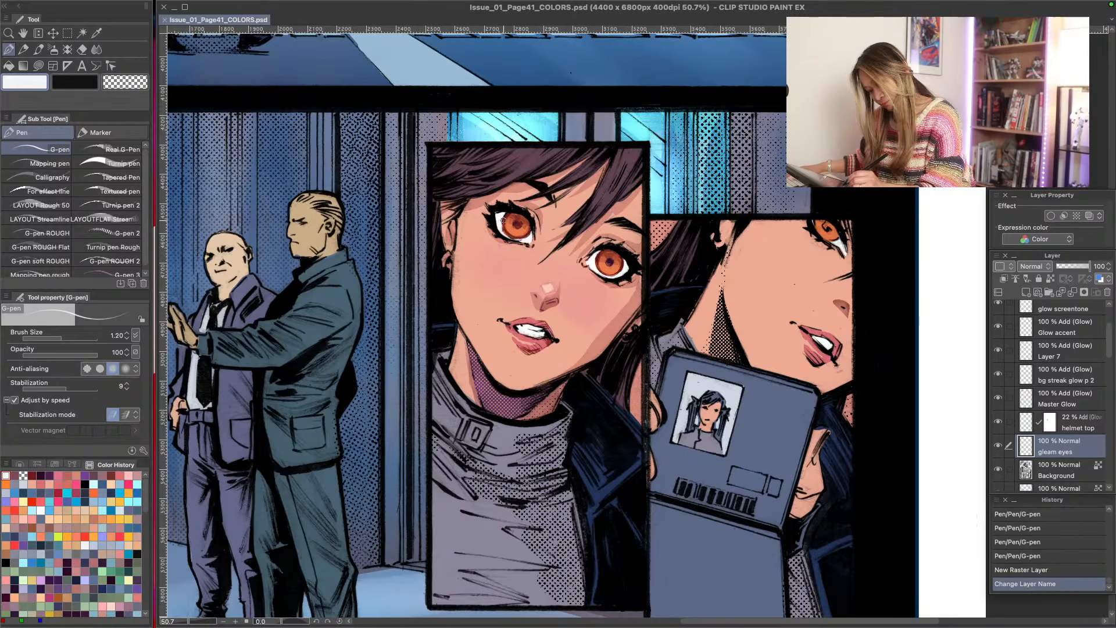
key("bracketright")
left_click(515, 223)
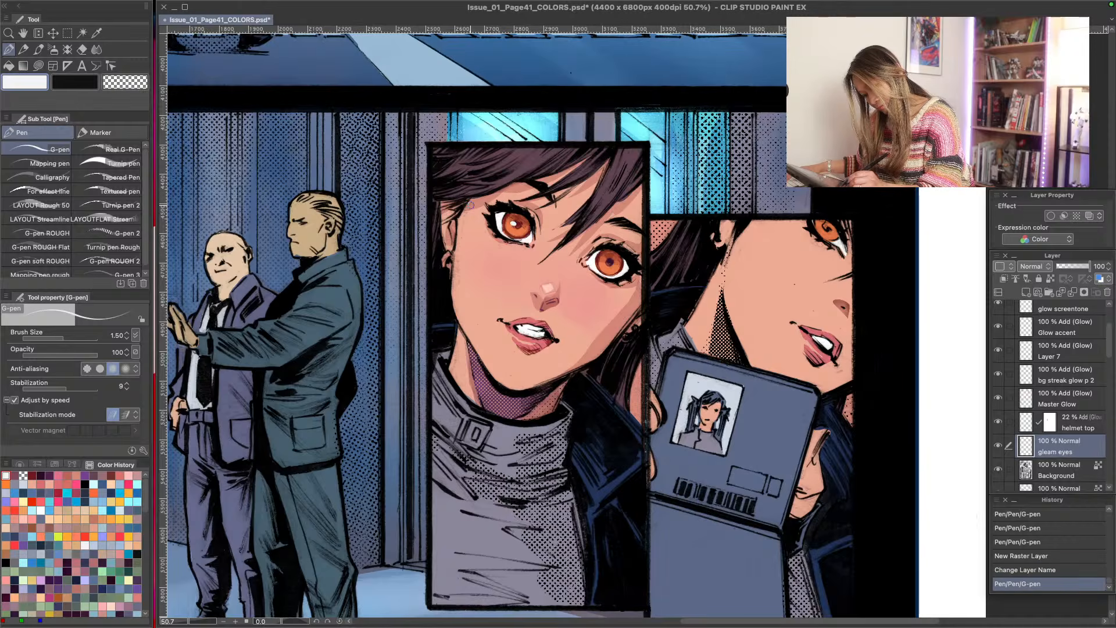
left_click(608, 262)
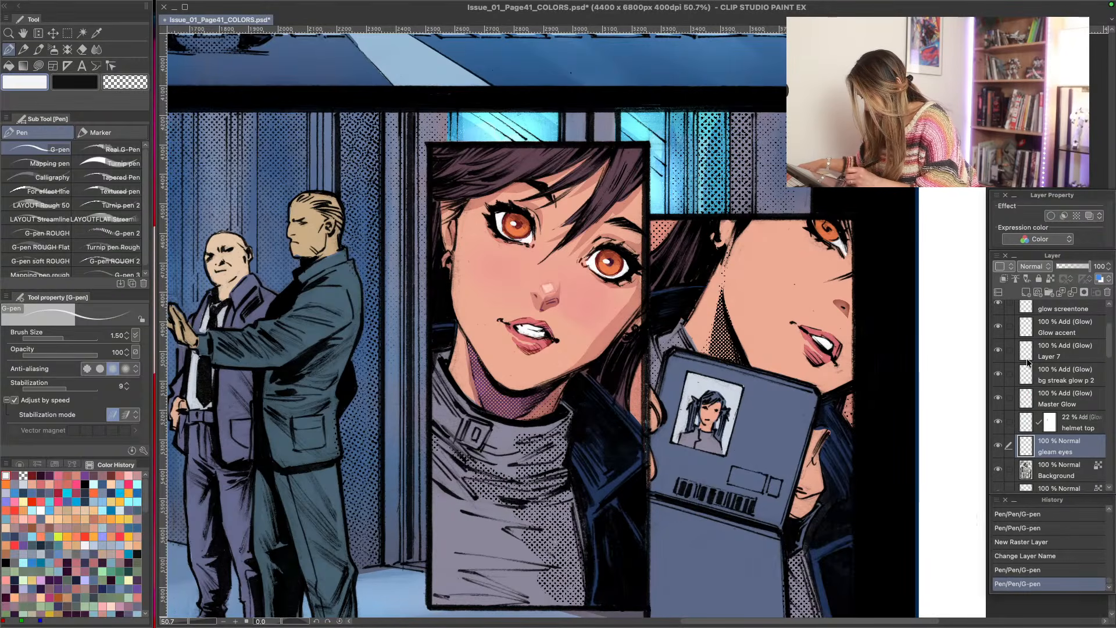
left_click_drag(1109, 333, 1105, 368)
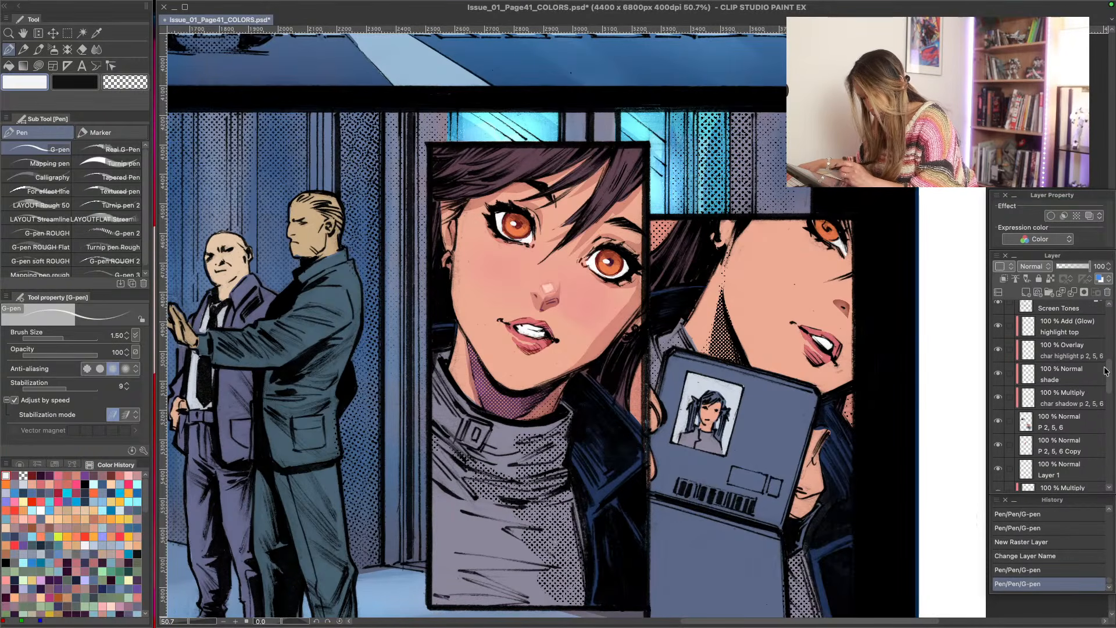
left_click(824, 225)
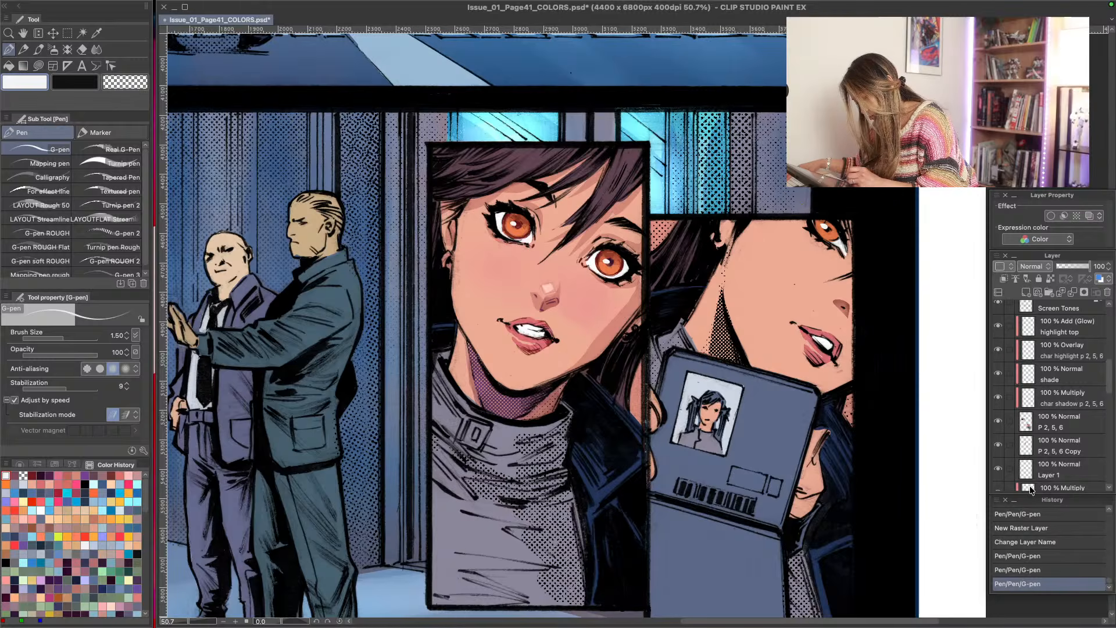
- Make the char shadow p 2, 5, 6 layer active and choose a muted blue from the colour history
left_click_drag(1110, 392, 1113, 415)
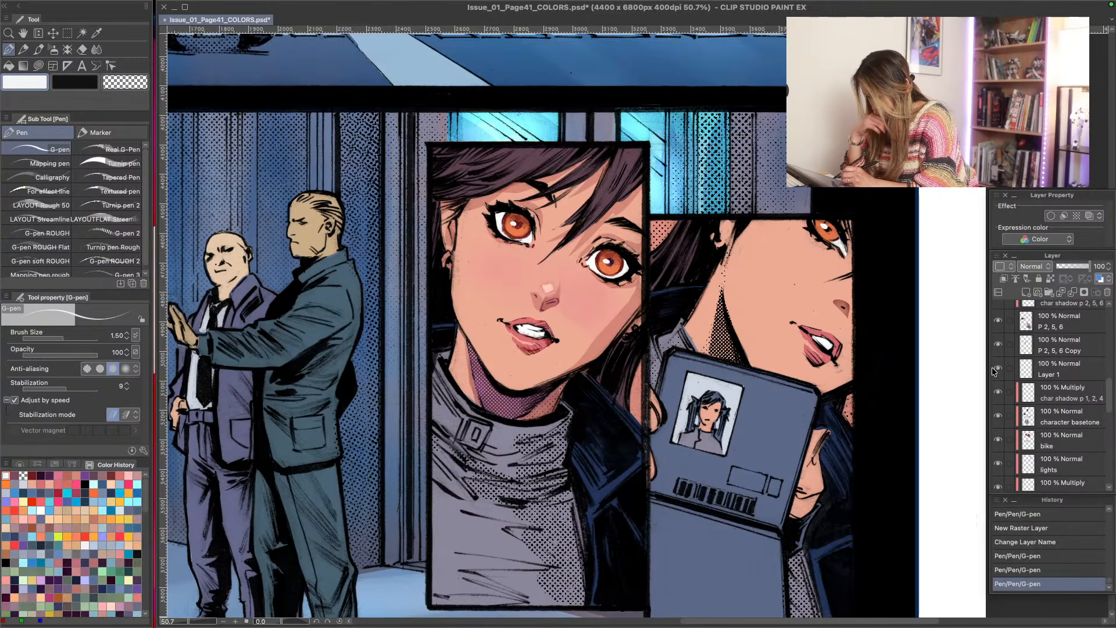
left_click(1002, 399)
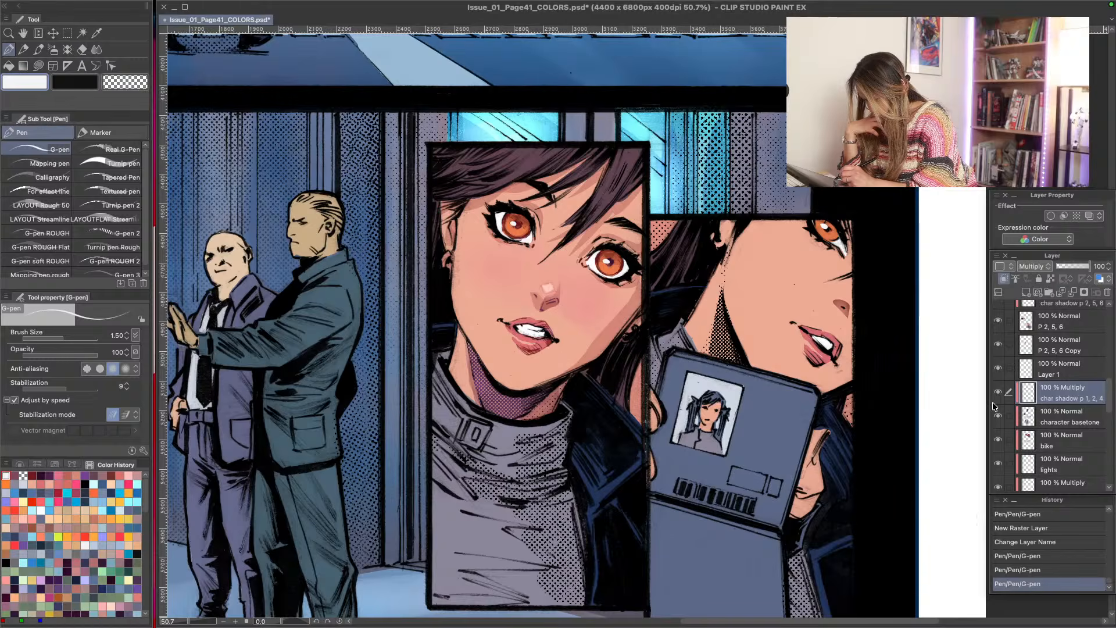
left_click(998, 416)
left_click(998, 417)
left_click_drag(1110, 405, 1111, 384)
left_click(1046, 379)
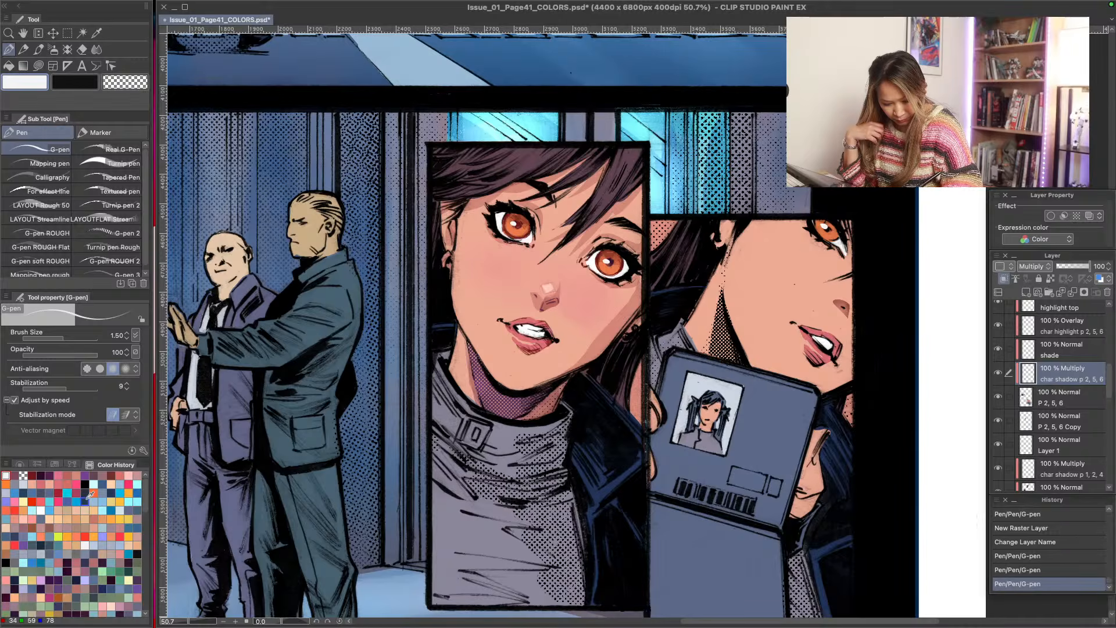
left_click(103, 492)
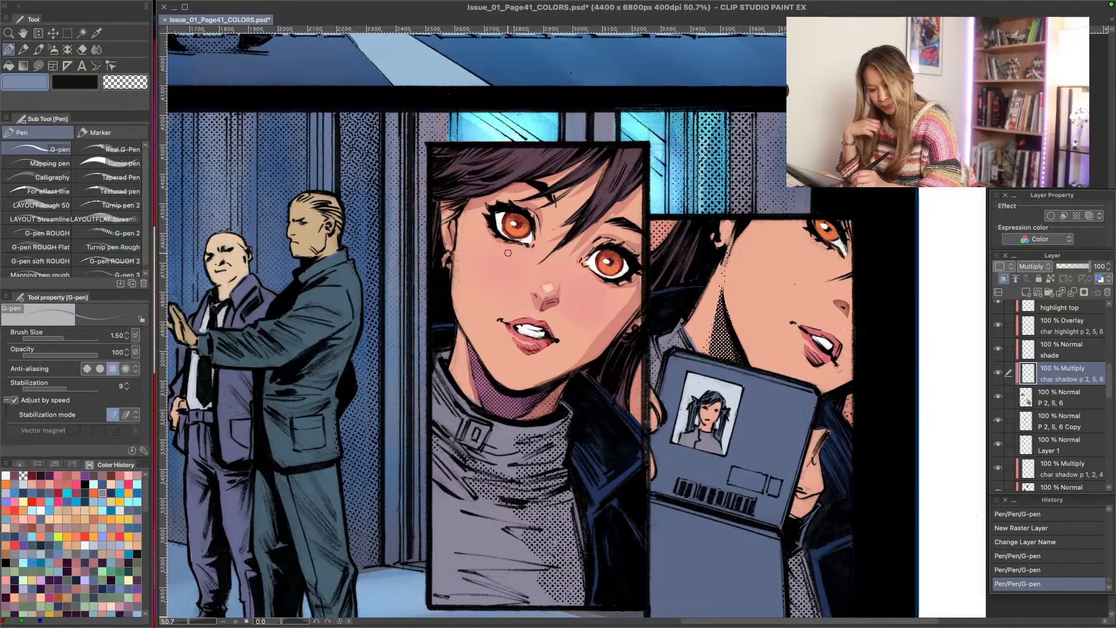
- Try shading the upper eye with muted blue G-pen strokes at size 1.50, and undo the strokes
left_click_drag(530, 233, 492, 216)
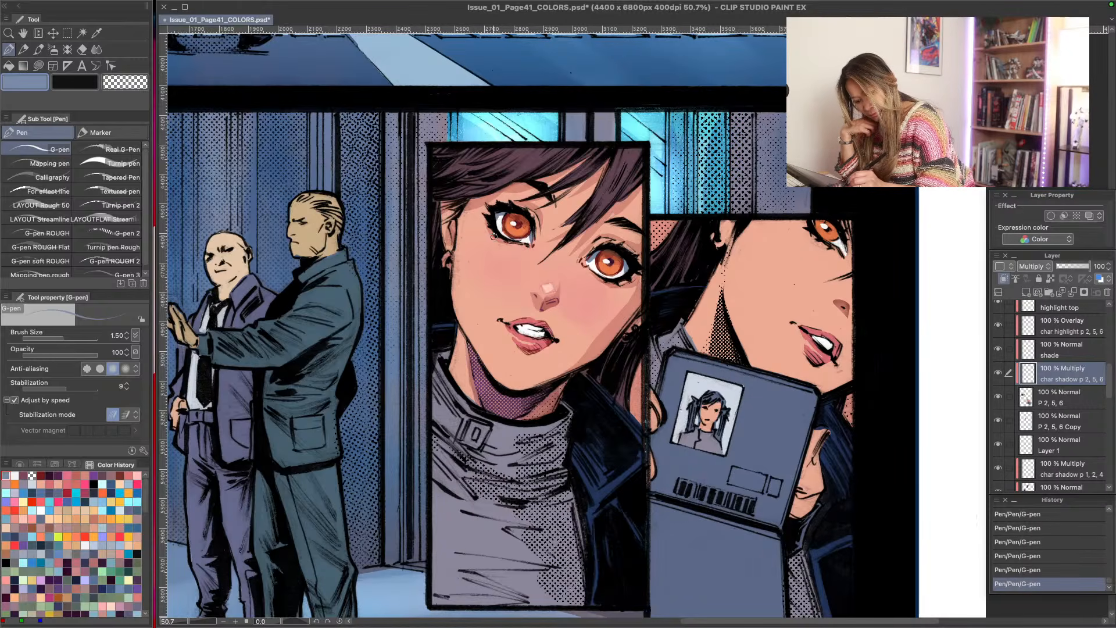
key("ctrl+z")
key("ctrl+z")
key("ctrl+z")
key("ctrl+z")
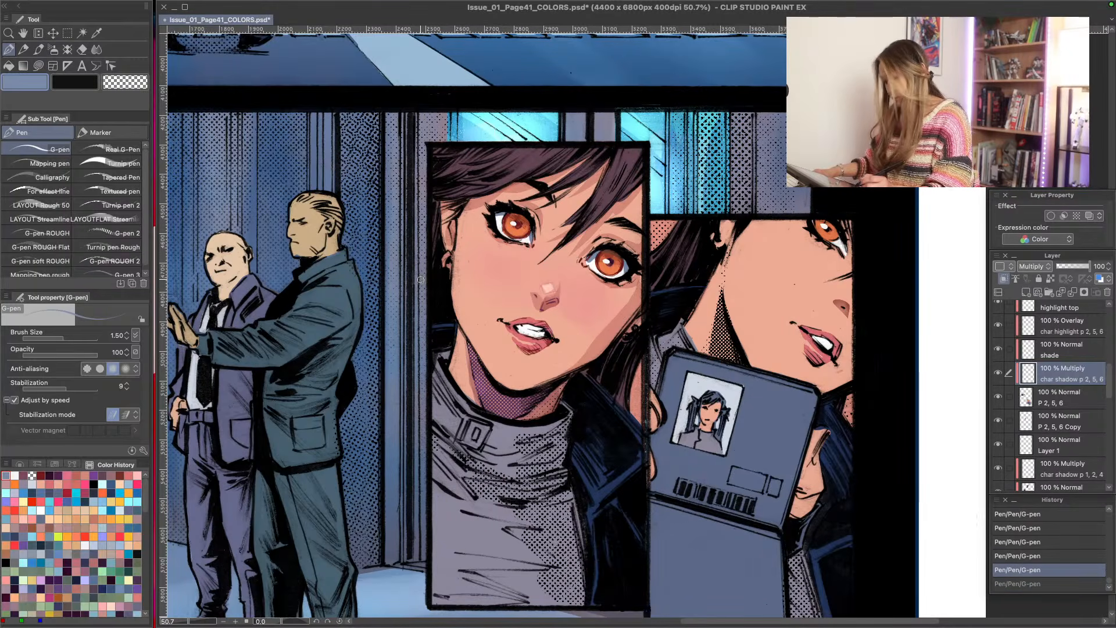
key("ctrl+z")
key("ctrl+z")
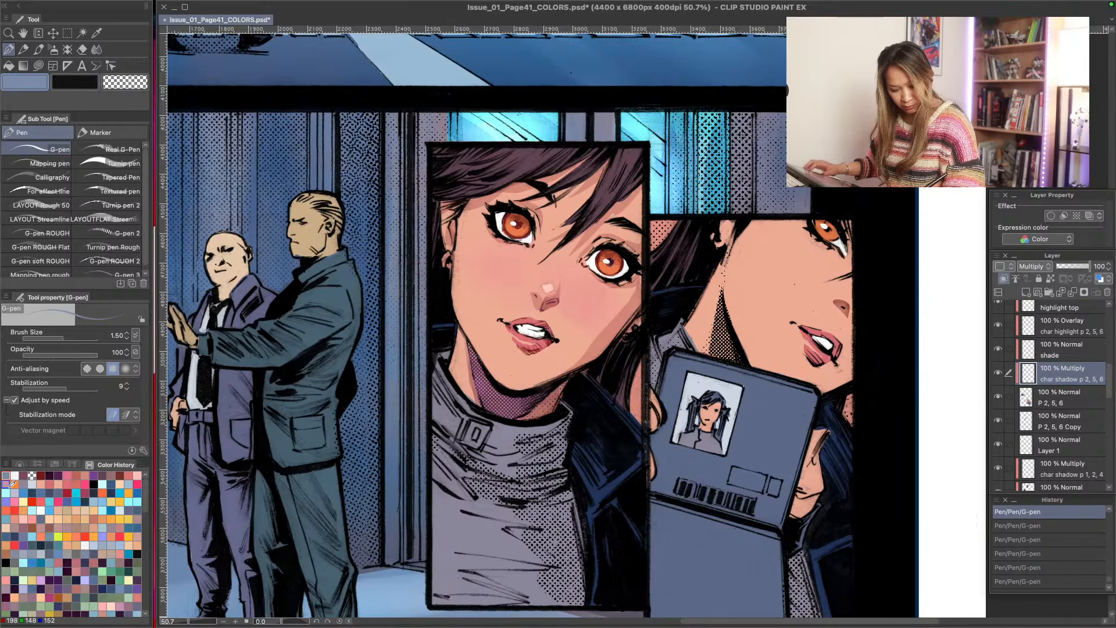
- Shade the upper part of both eyes with muted blue Lasso fills at opacity 62, undoing a first try at opacity 30
key("u")
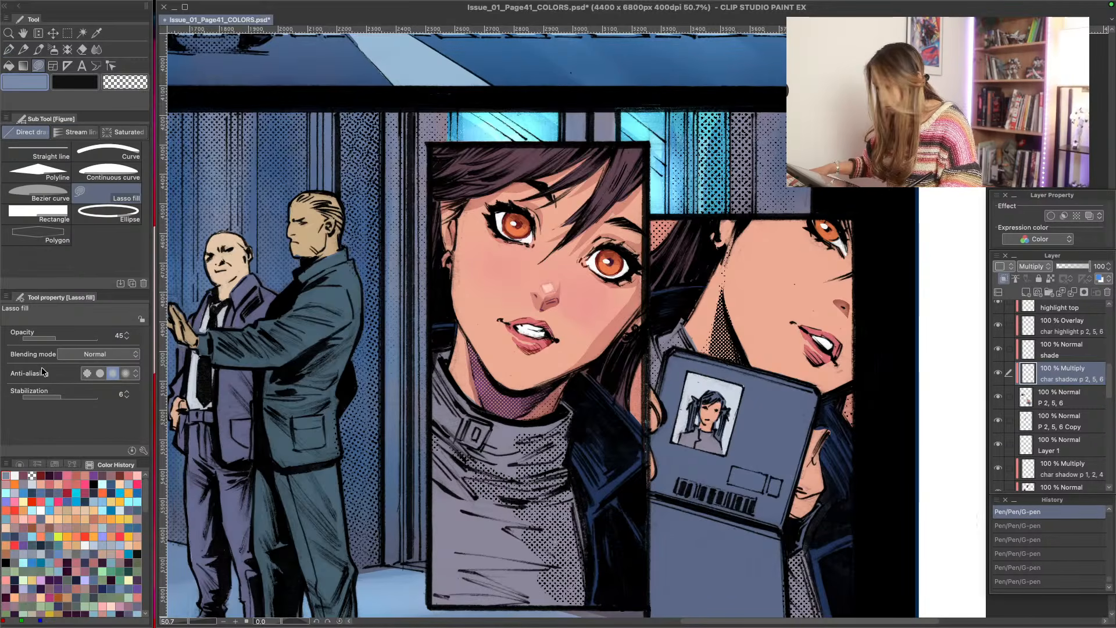
left_click(48, 337)
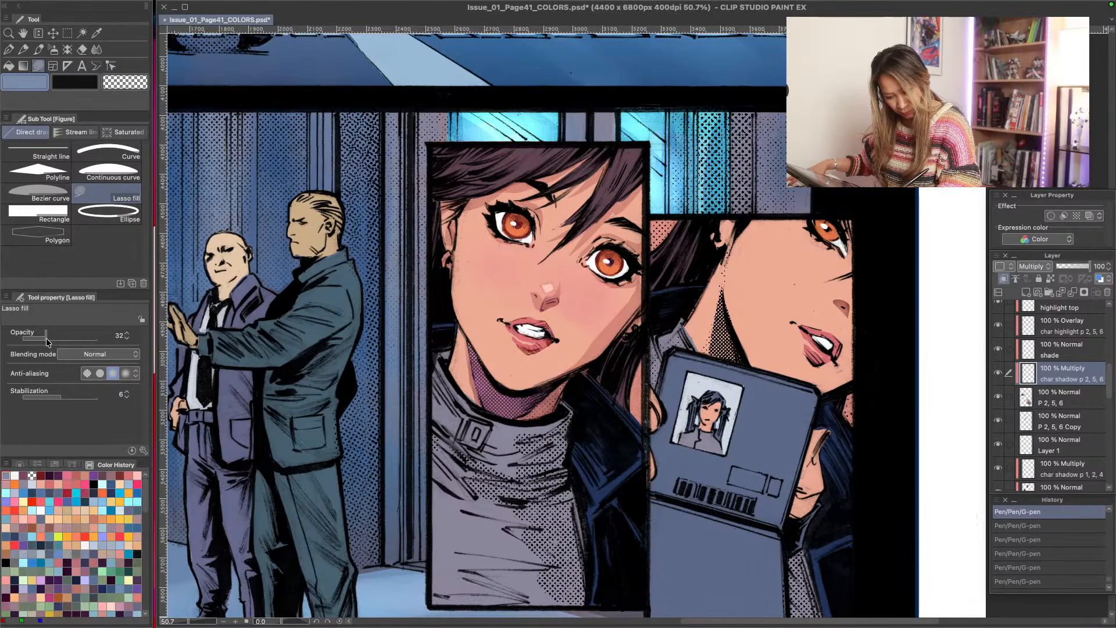
left_click(44, 338)
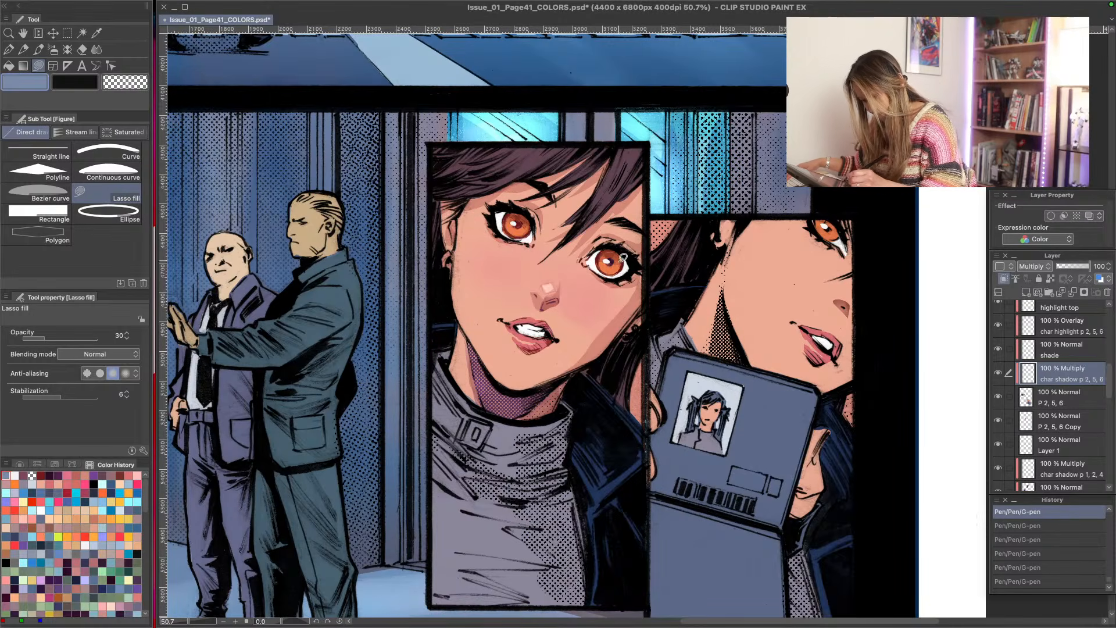
mouse_move(628, 270)
left_mouse_down()
mouse_move(597, 255)
mouse_move(604, 239)
left_mouse_up()
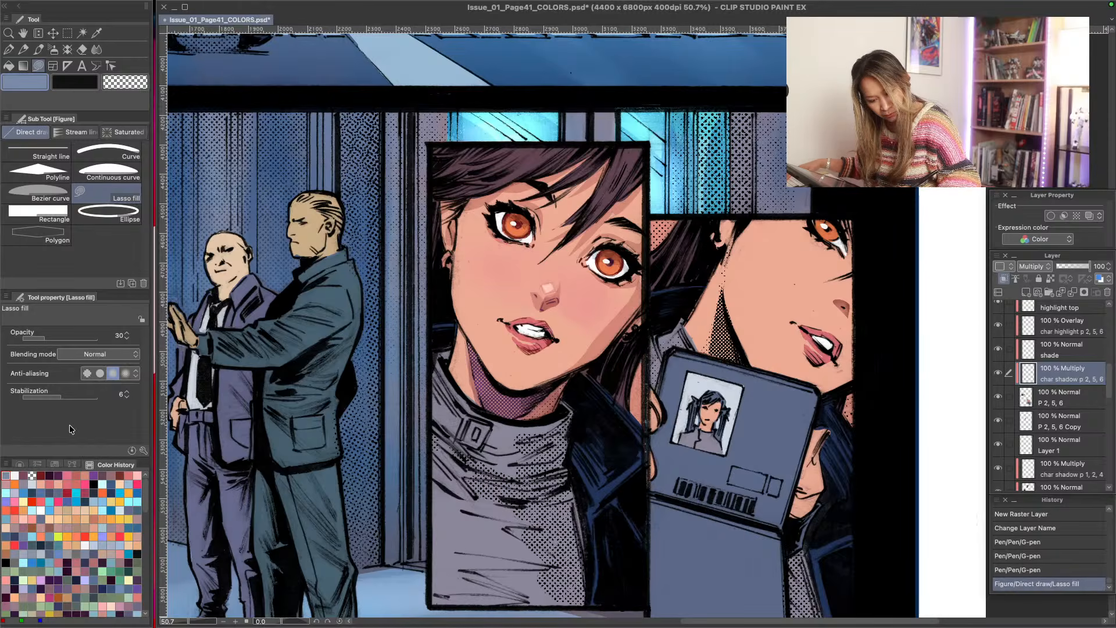
left_click_drag(56, 338, 62, 338)
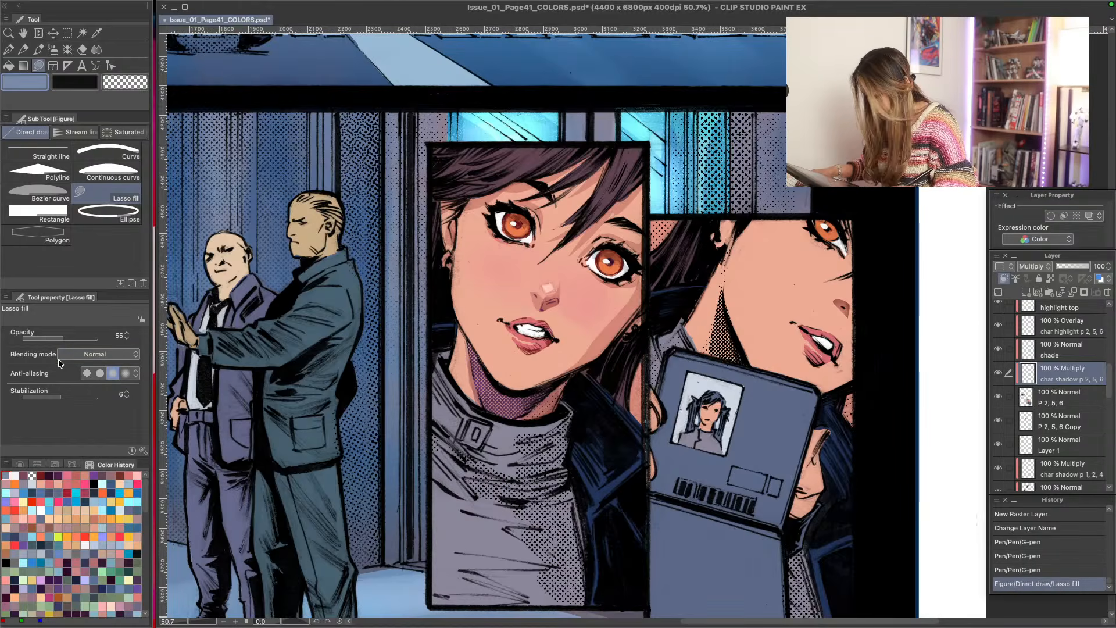
key("ctrl+z")
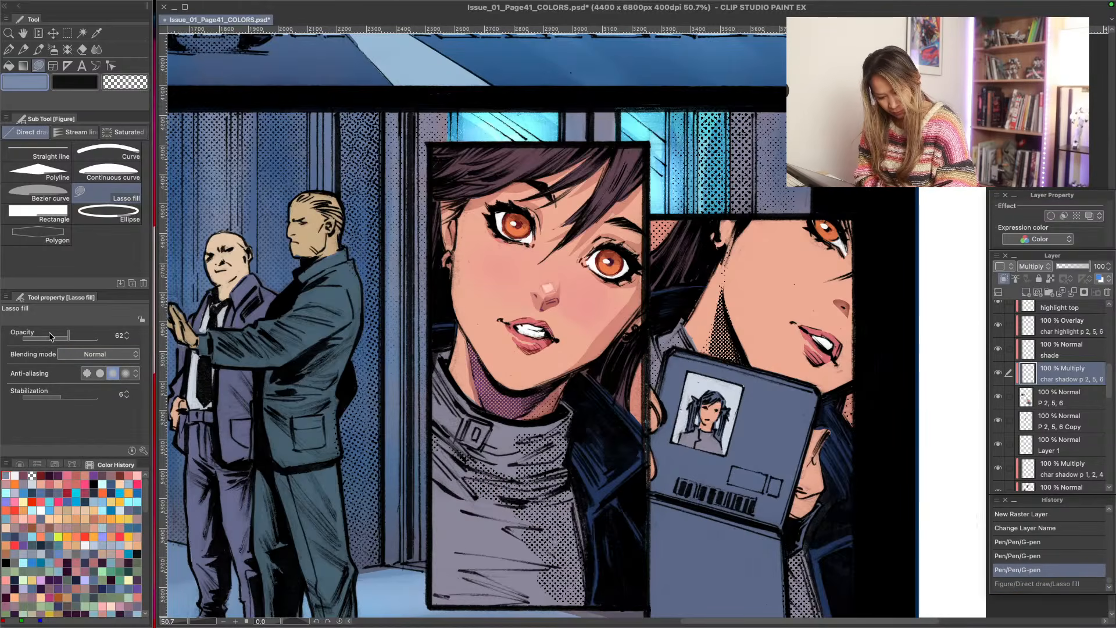
mouse_move(627, 272)
left_mouse_down()
mouse_move(593, 254)
mouse_move(621, 239)
left_mouse_up()
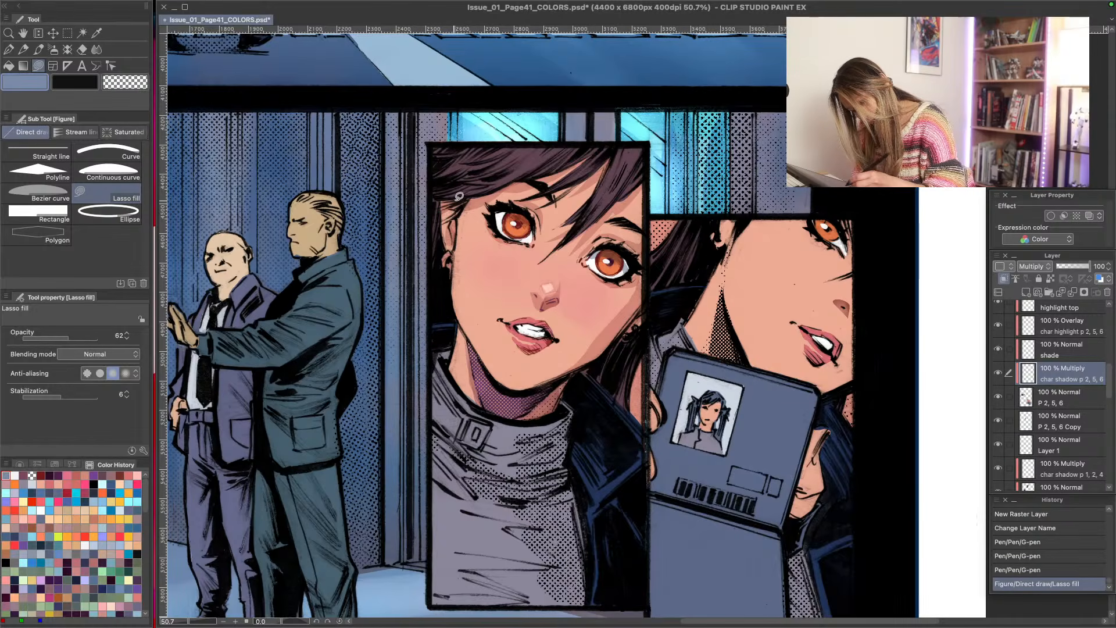
mouse_move(495, 208)
left_mouse_down()
mouse_move(531, 230)
mouse_move(535, 218)
mouse_move(497, 208)
left_mouse_up()
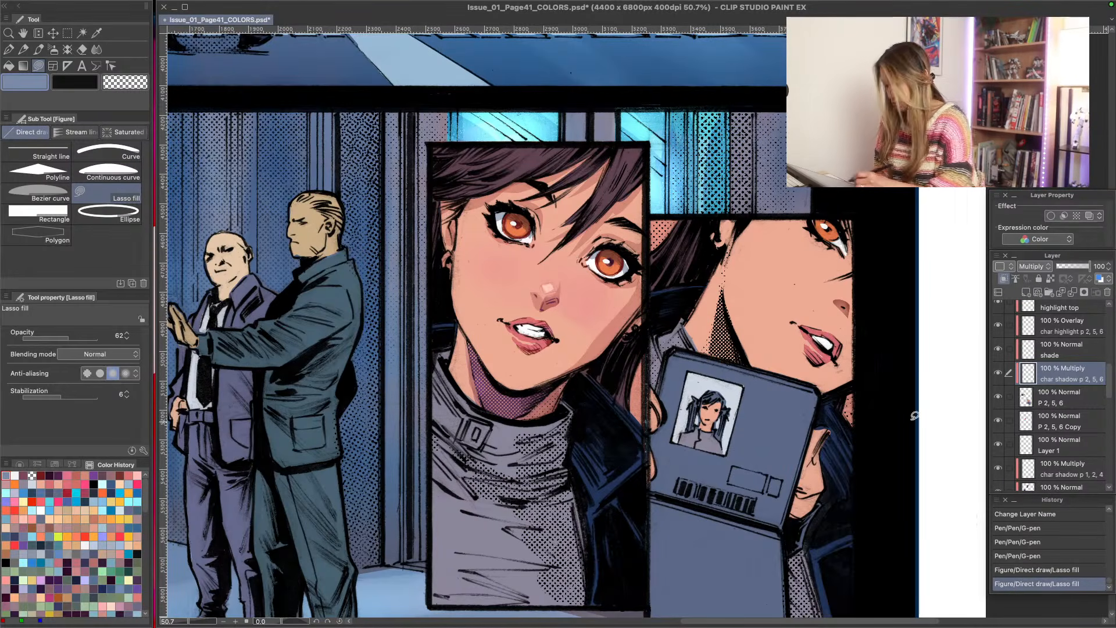
- Soften the gleams on both irises of the large portrait with the Soft eraser on the gleam eyes layer, and save the file
mouse_move(1112, 385)
left_mouse_down()
mouse_move(1112, 322)
mouse_move(1112, 332)
left_mouse_up()
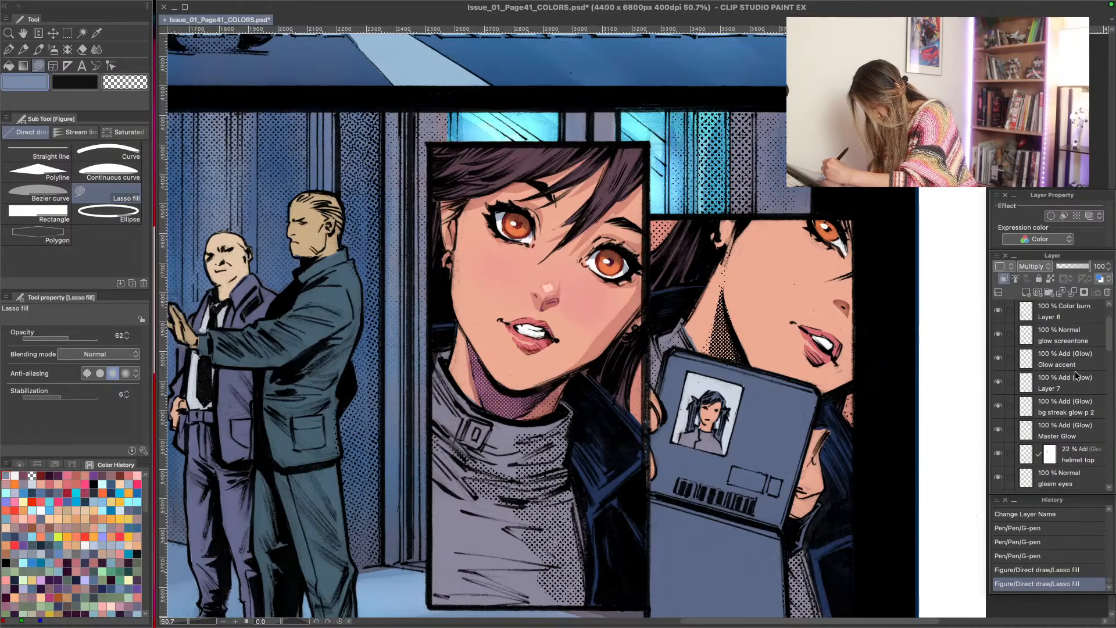
left_click(1058, 403)
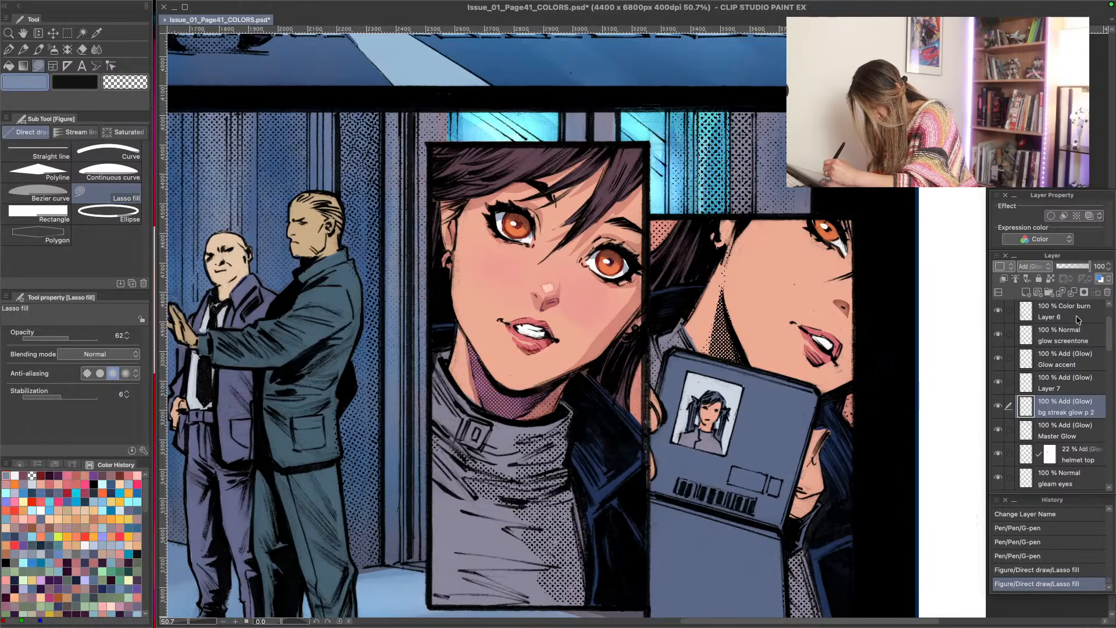
left_click_drag(1110, 333, 1108, 319)
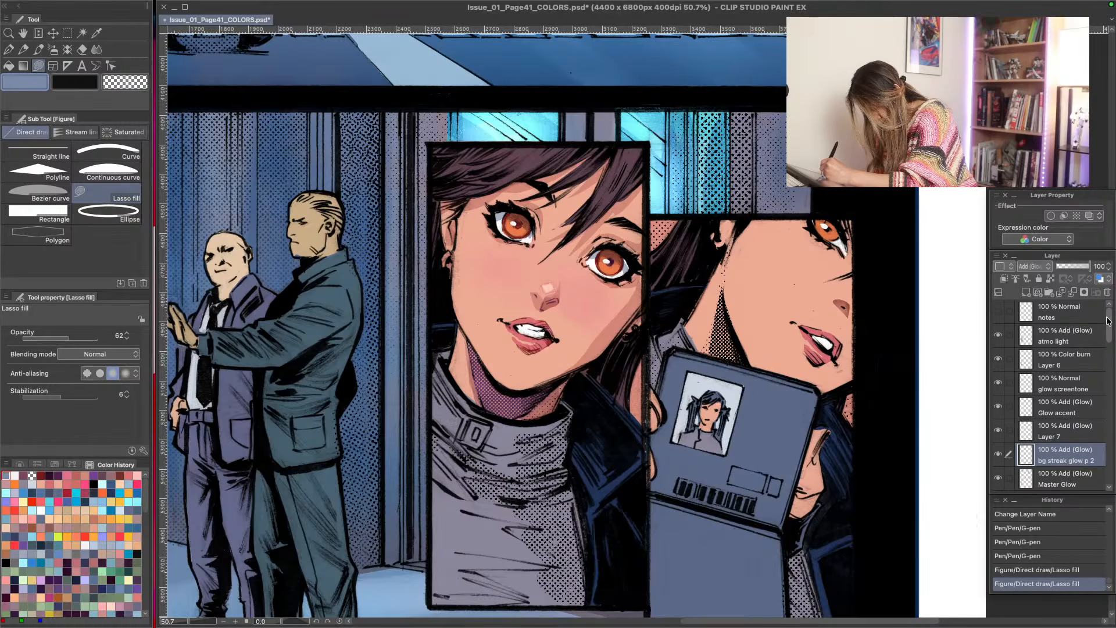
scroll(1076, 407, "down", 4)
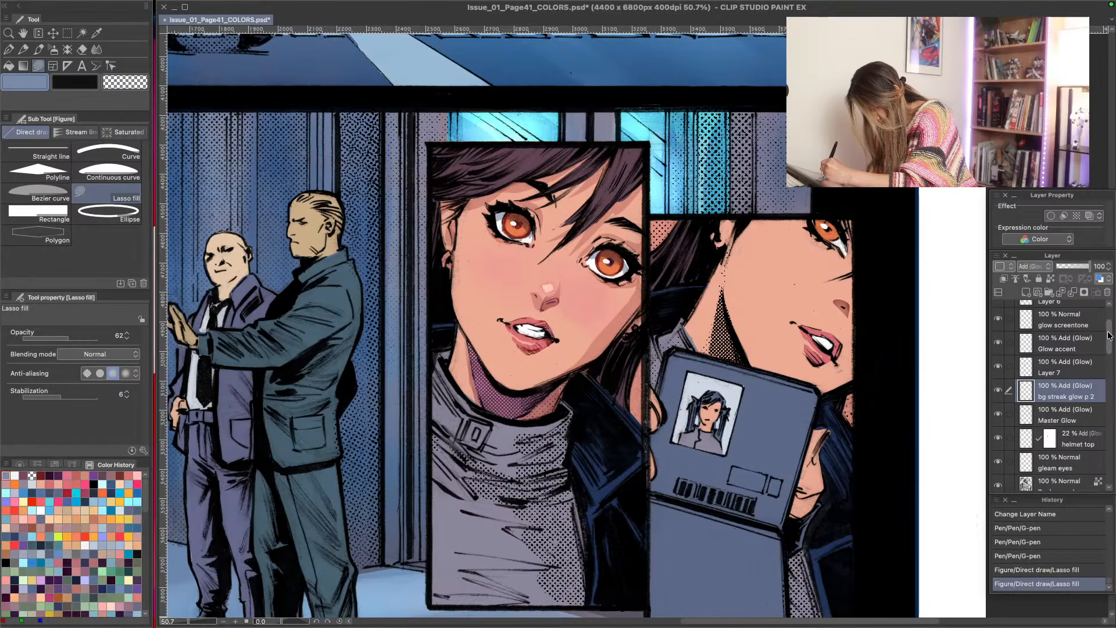
left_click(1079, 423)
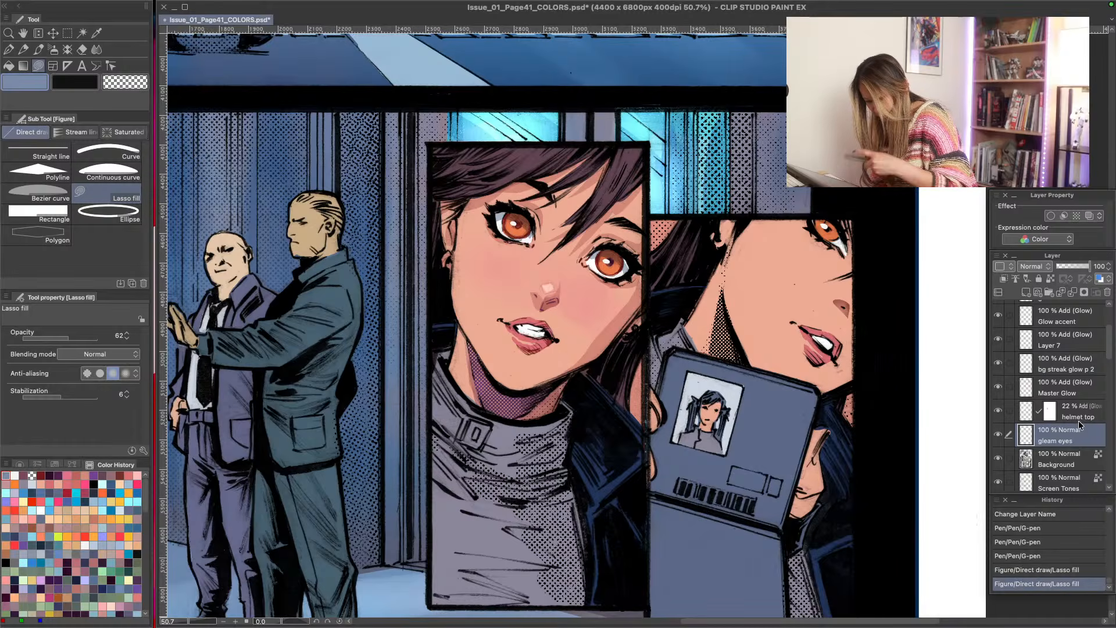
left_click_drag(512, 226, 492, 213)
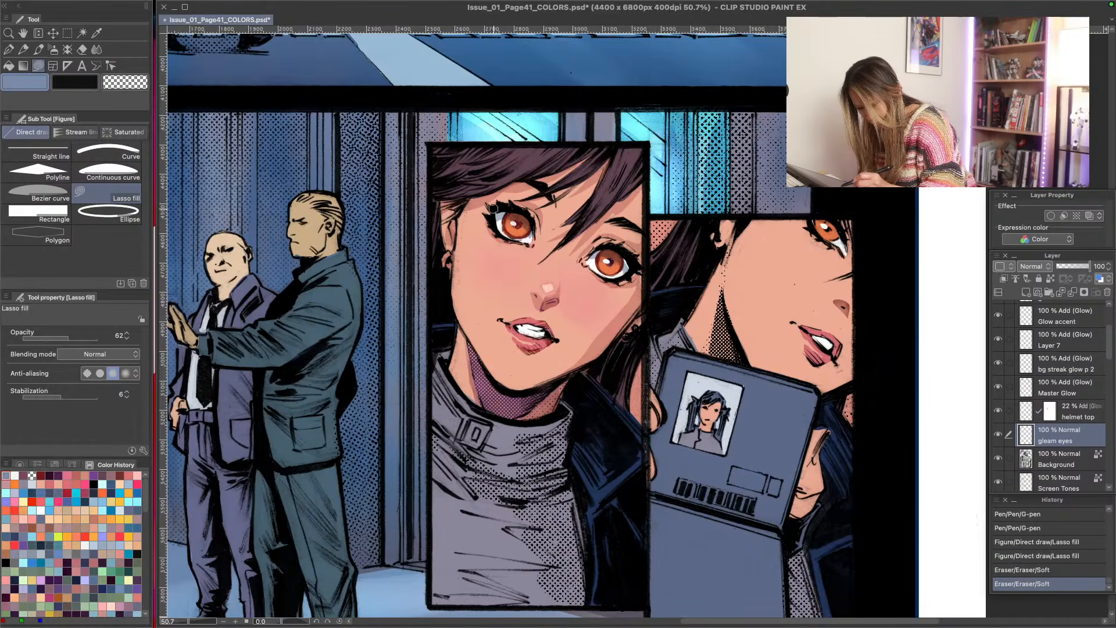
mouse_move(605, 261)
left_mouse_down()
mouse_move(593, 255)
mouse_move(608, 261)
left_mouse_up()
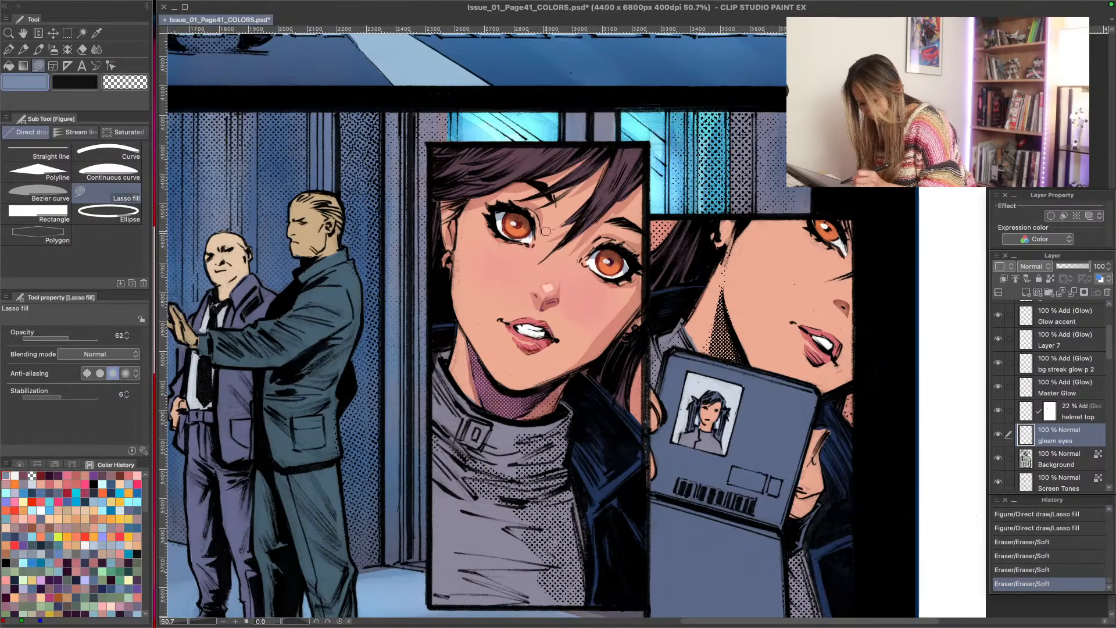
left_click_drag(494, 218, 513, 223)
left_click_drag(600, 264, 603, 260)
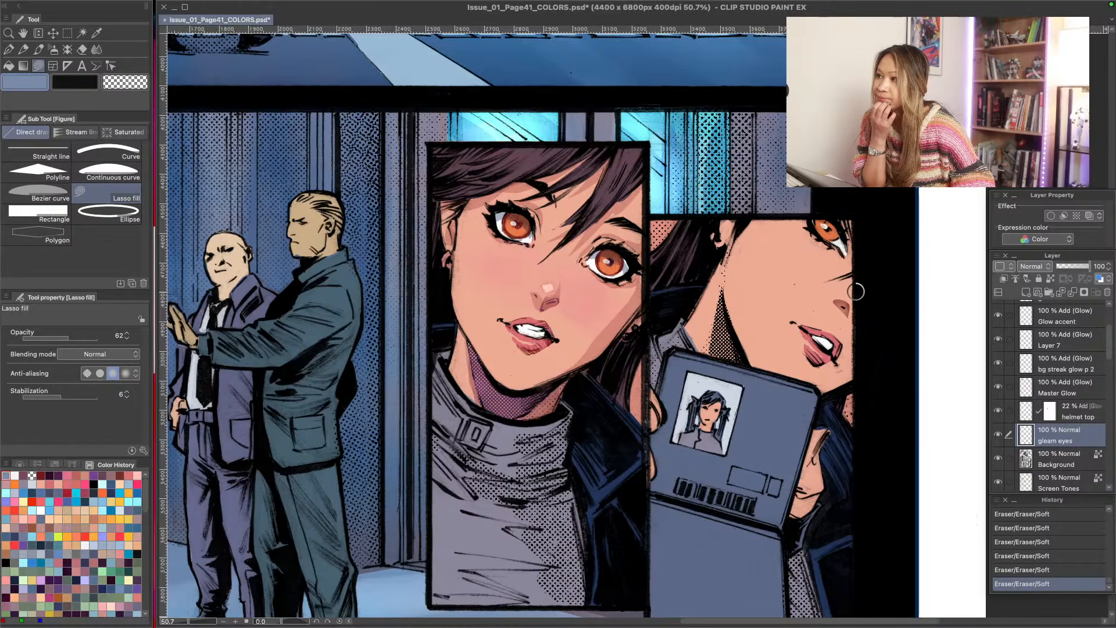
key("super+Tab")
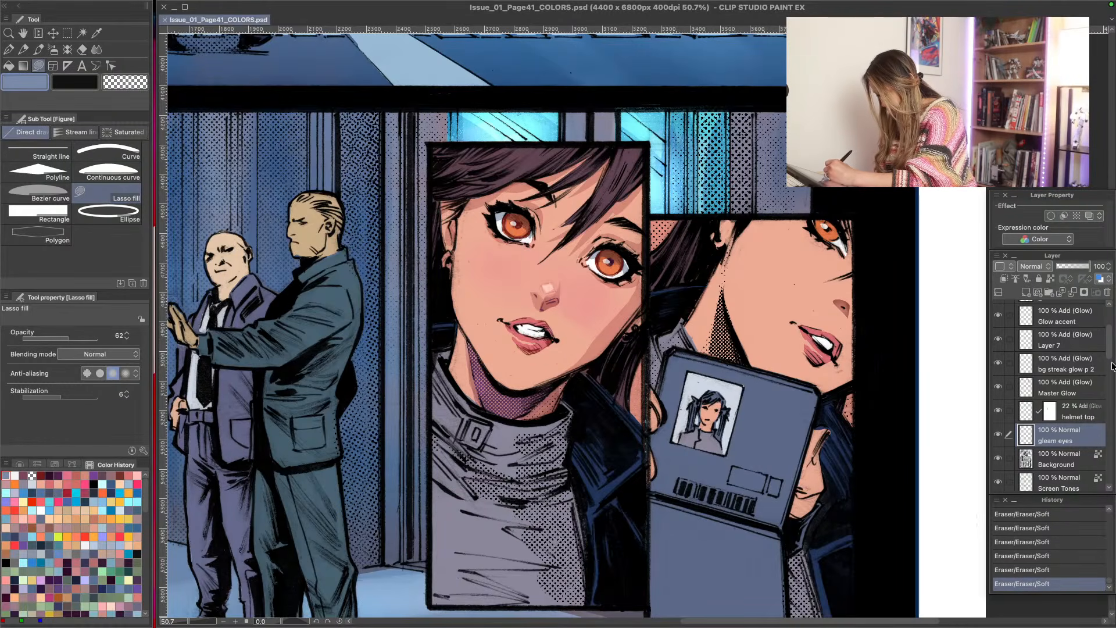
- Add light cyan G-pen highlights to the large portrait's lips on the char highlight p 2, 5, 6 layer, softening them with the Soft eraser
left_click_drag(1112, 355, 1113, 383)
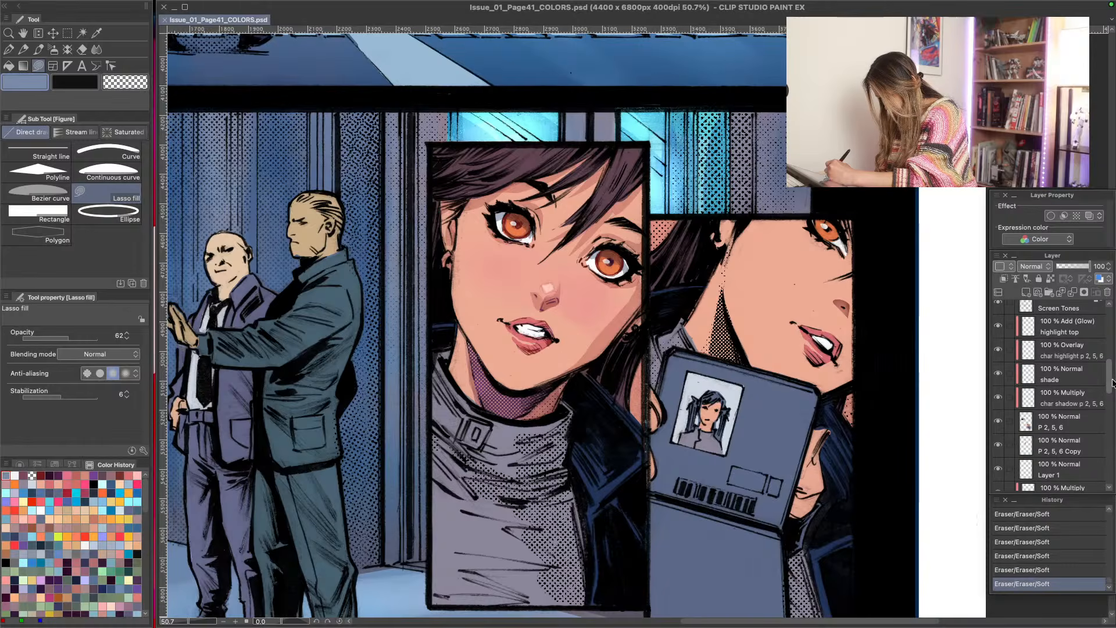
left_click(998, 350)
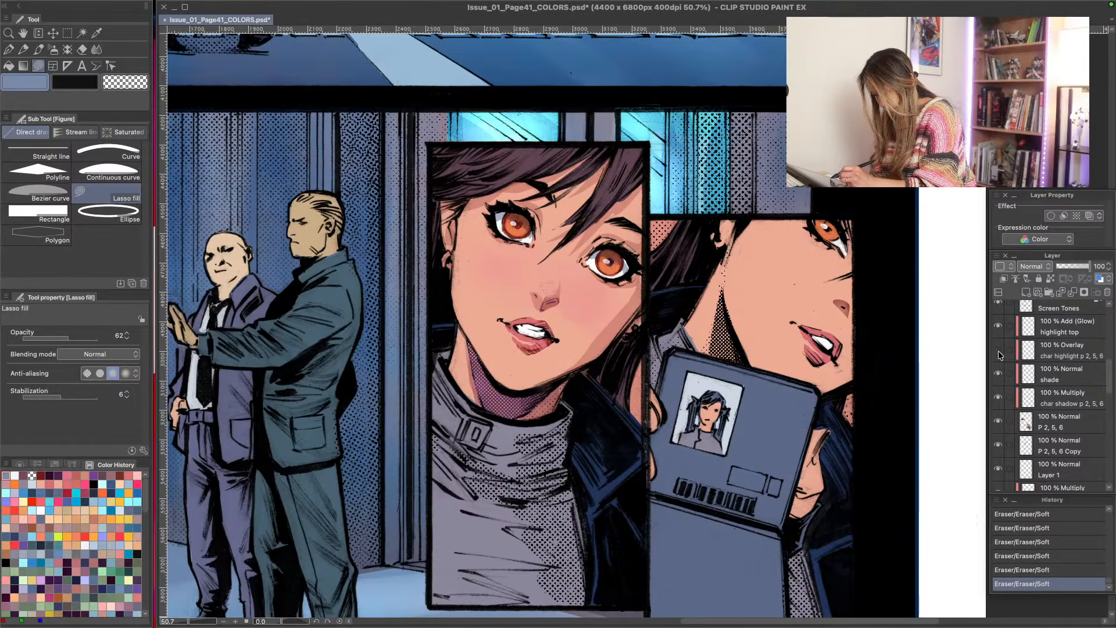
left_click(999, 350)
left_click(1062, 351)
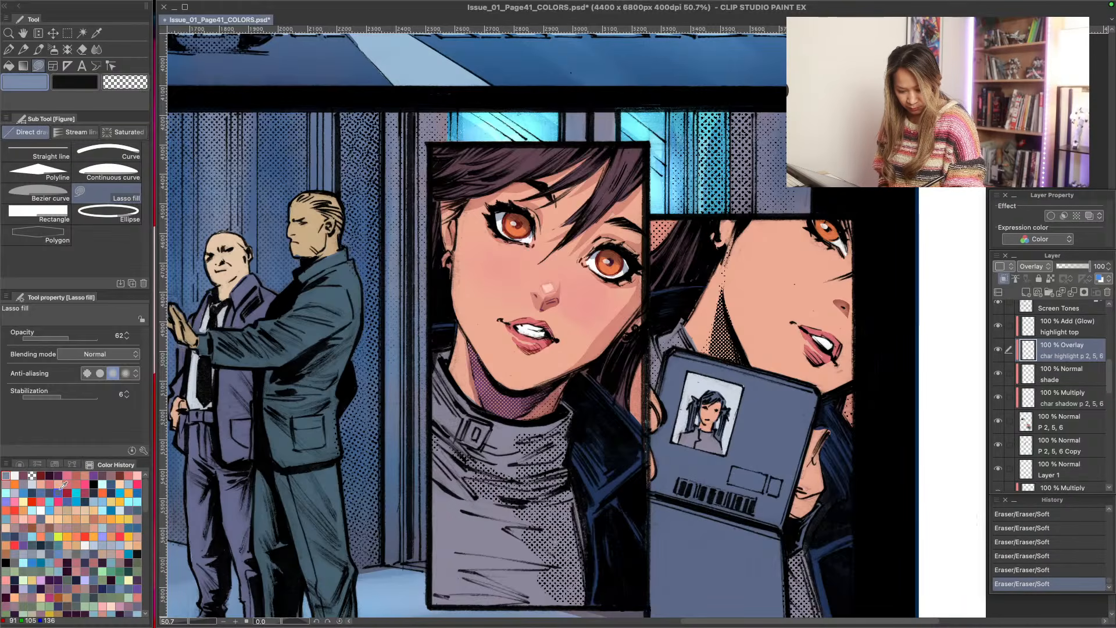
left_click(102, 484)
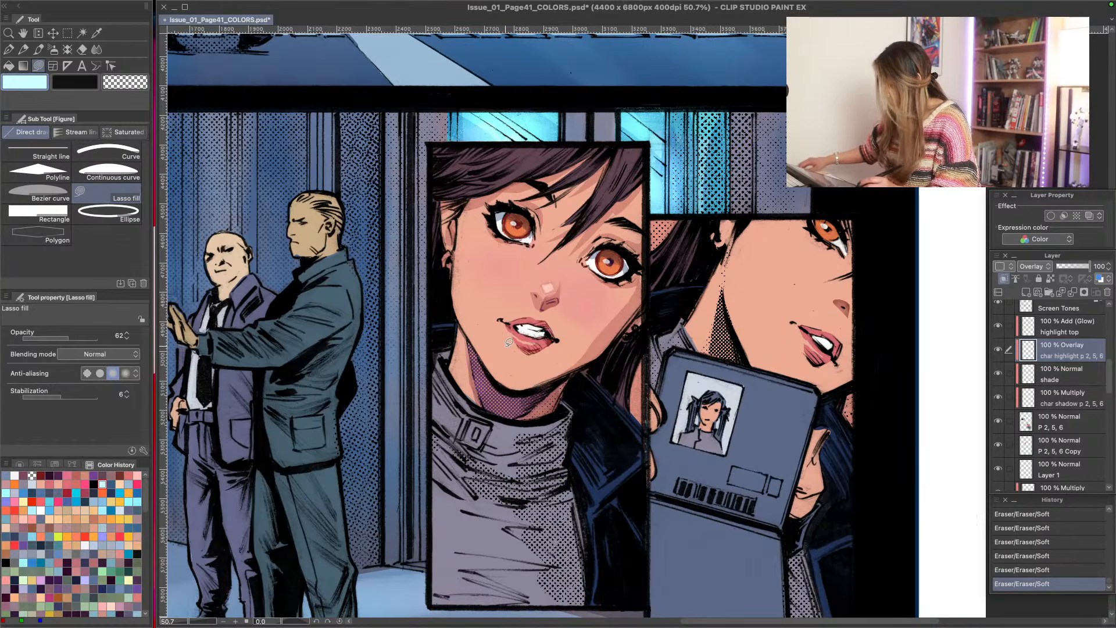
key("p")
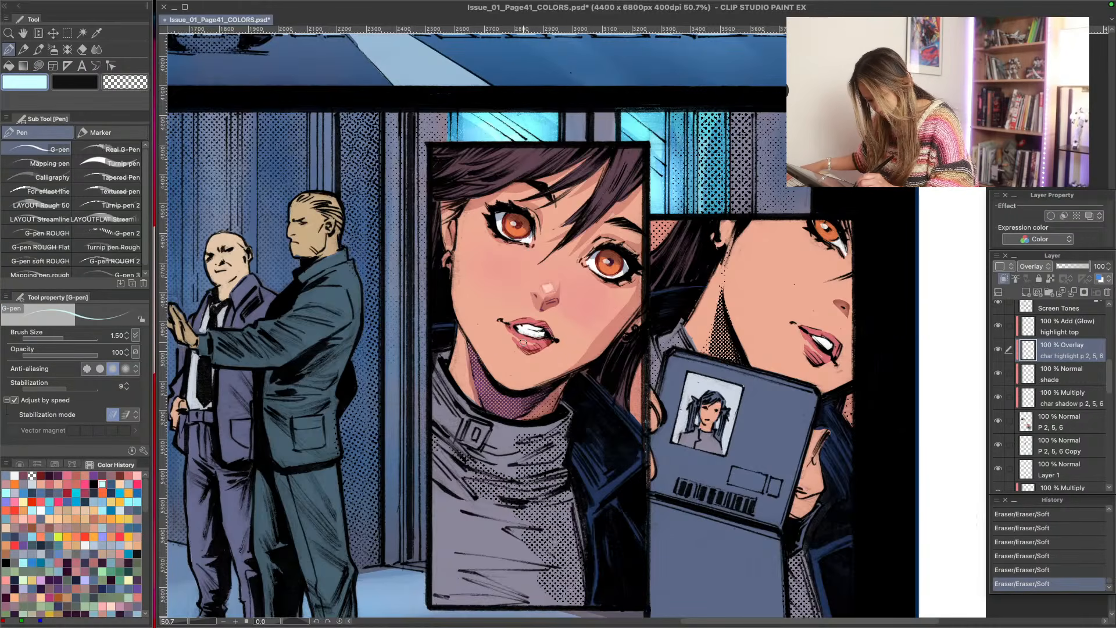
left_click_drag(499, 321, 534, 318)
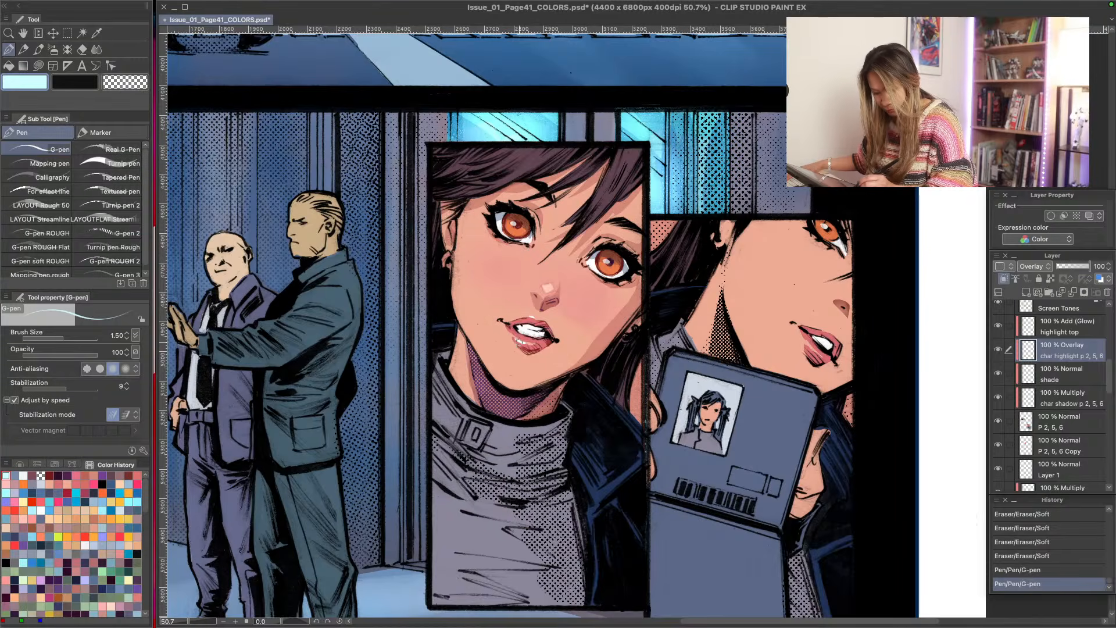
left_click_drag(468, 309, 472, 310)
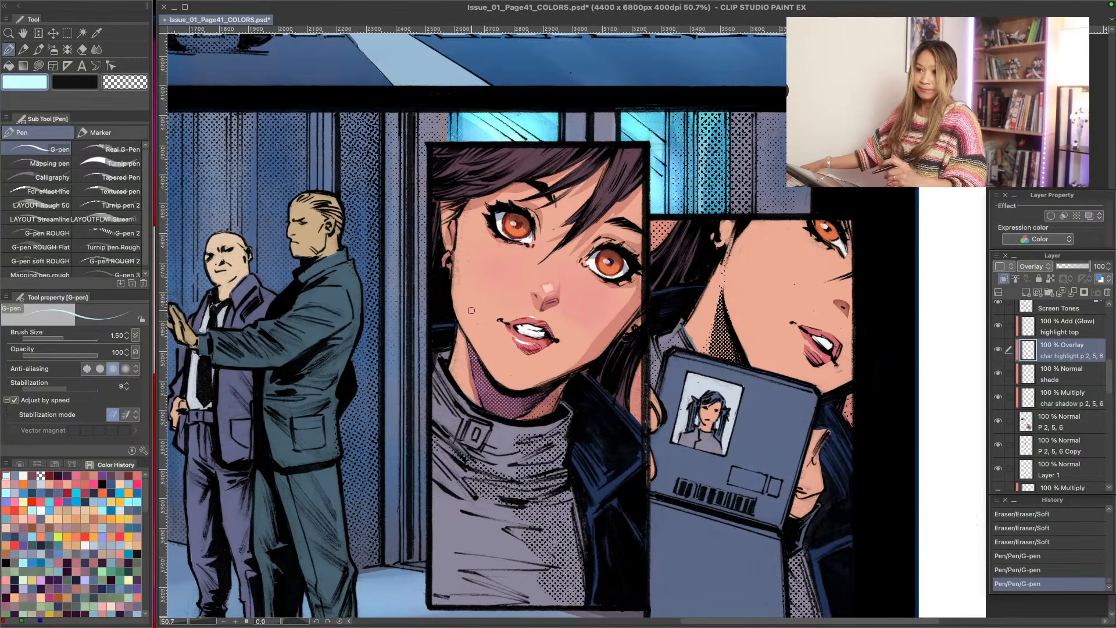
mouse_move(522, 343)
left_mouse_down()
mouse_move(500, 327)
mouse_move(497, 305)
mouse_move(496, 326)
left_mouse_up()
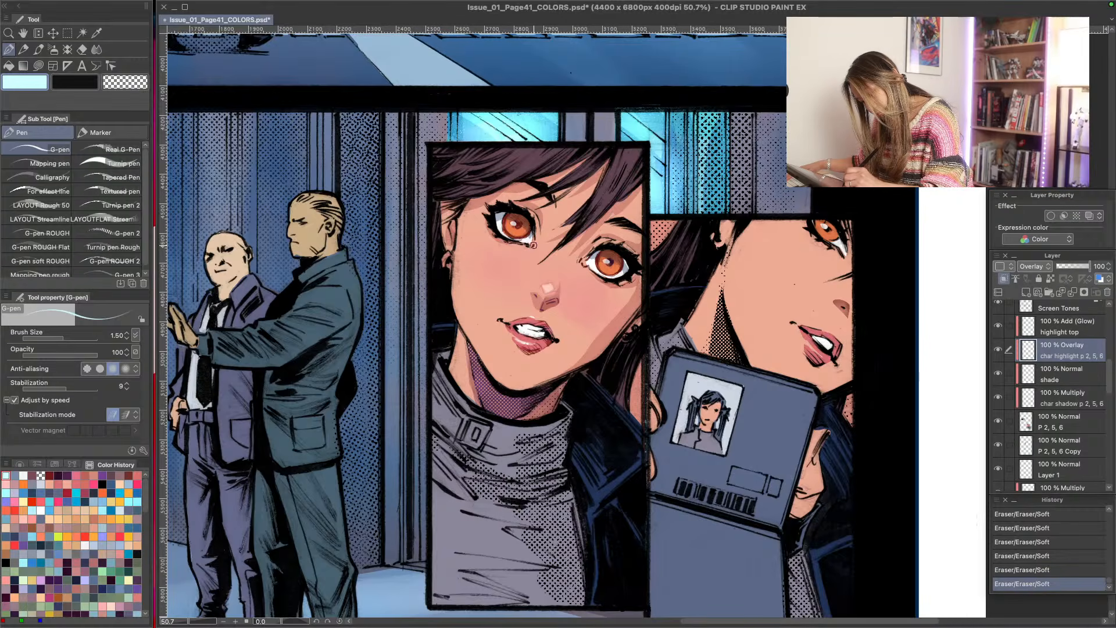
- Add light cyan G-pen highlights at size 1.50 around the inner corners of both eyes and soften them with the Soft eraser
mouse_move(535, 247)
left_mouse_down()
mouse_move(583, 254)
mouse_move(540, 238)
mouse_move(572, 263)
mouse_move(569, 275)
mouse_move(539, 246)
mouse_move(538, 229)
mouse_move(578, 259)
left_mouse_up()
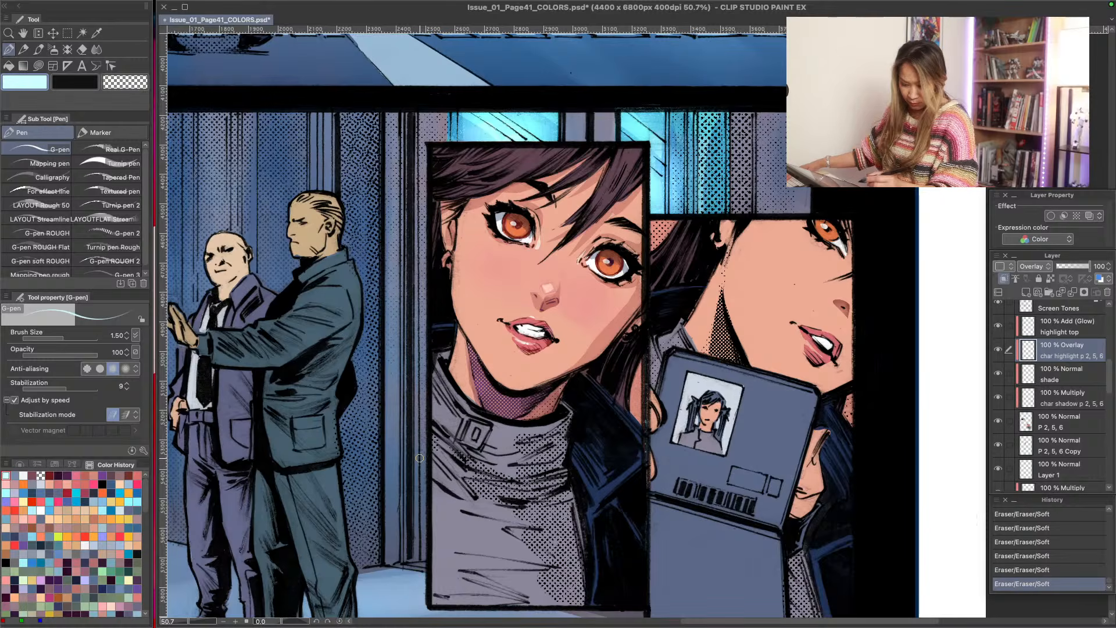
left_click_drag(528, 249, 585, 271)
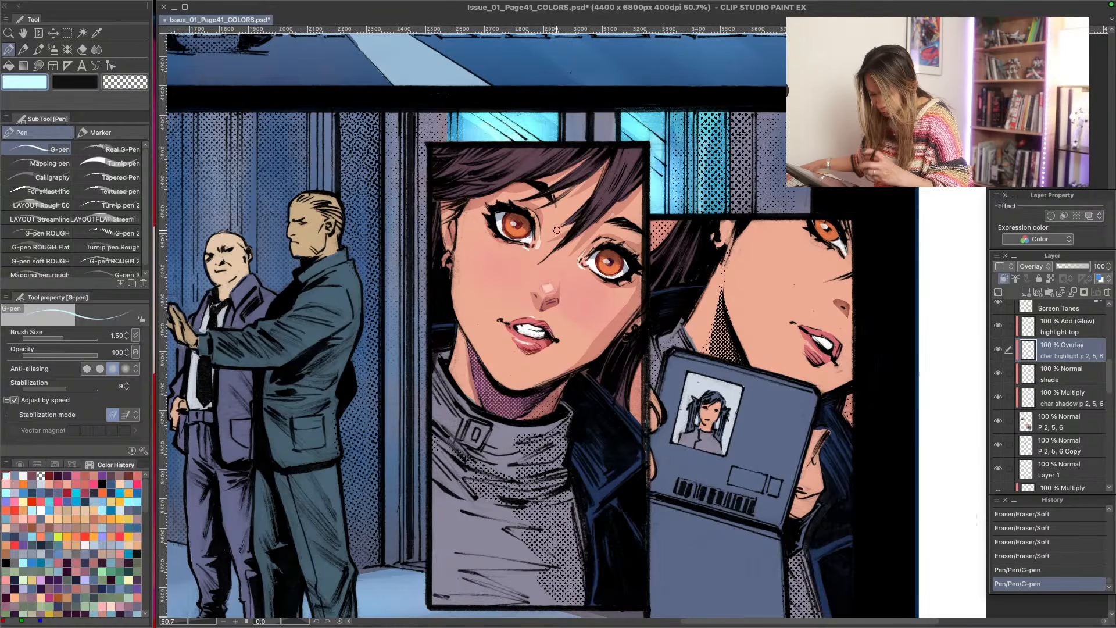
mouse_move(519, 247)
left_mouse_down()
mouse_move(502, 252)
mouse_move(513, 245)
left_mouse_up()
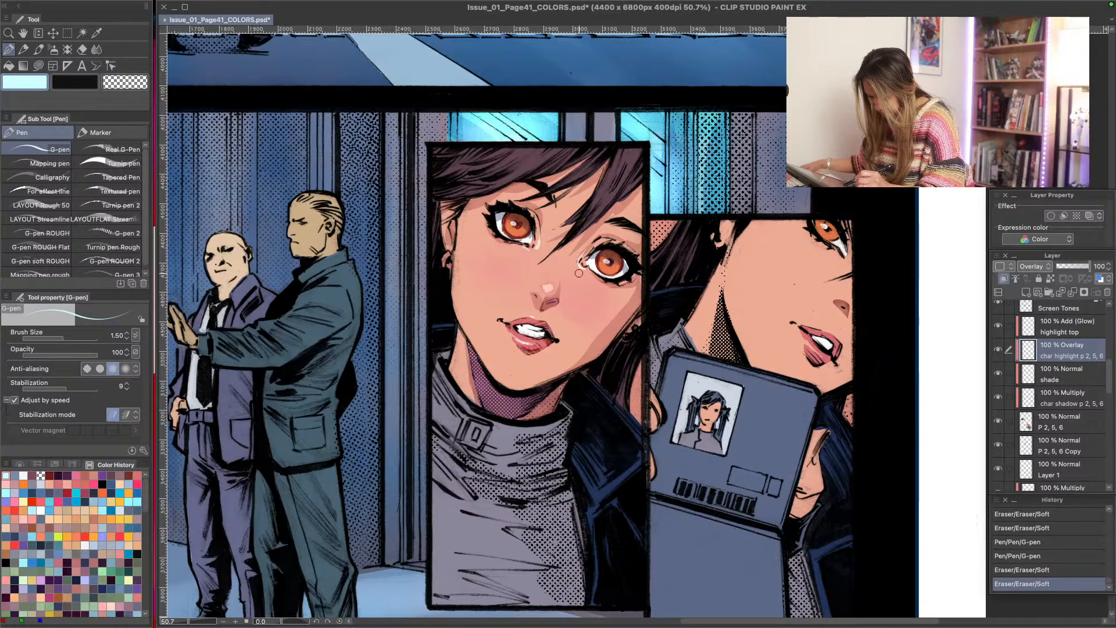
mouse_move(580, 273)
left_mouse_down()
mouse_move(534, 253)
mouse_move(527, 262)
left_mouse_up()
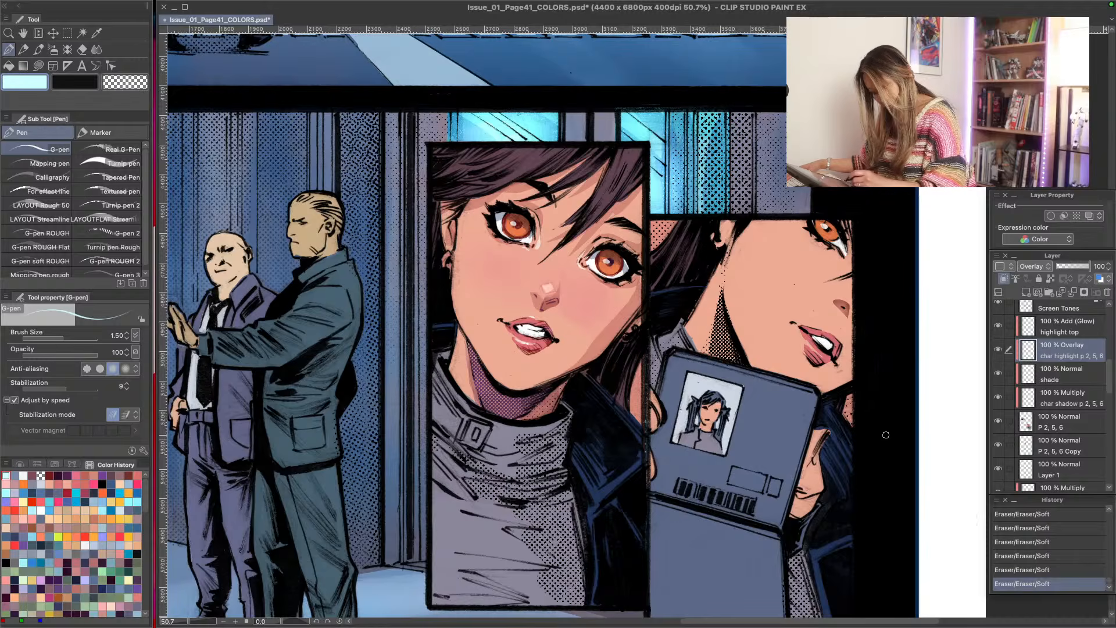
- Unlock transparent pixels on the Background layer, dab dark red G-pen marks on the large portrait's eyes, and lock the transparent pixels again
left_click_drag(1109, 385, 1109, 321)
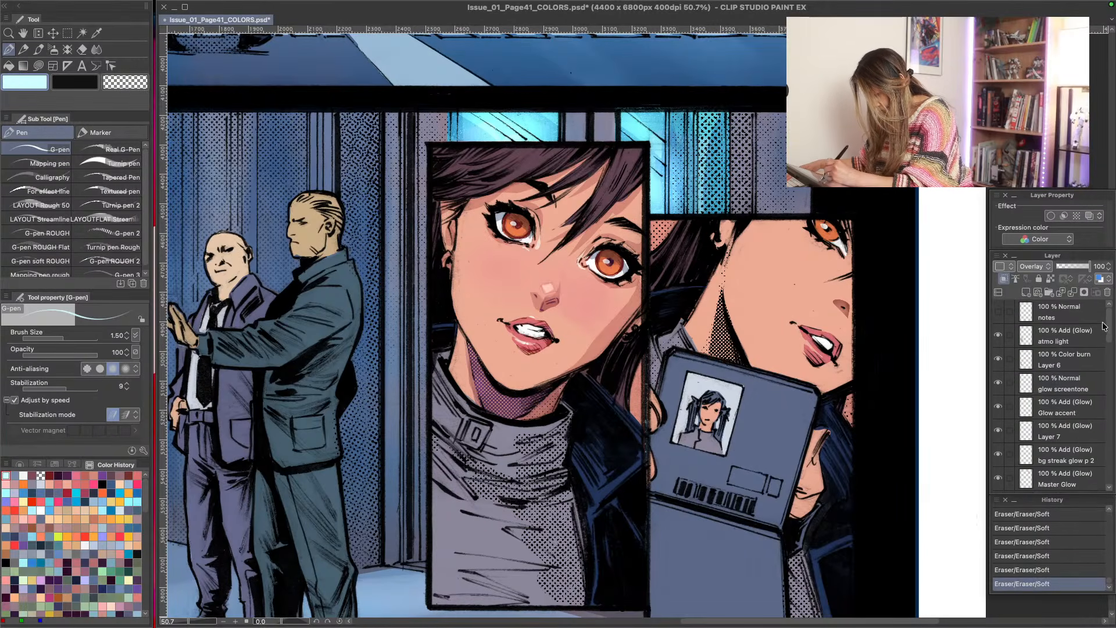
scroll(1093, 349, "down", 5)
left_click(1059, 420)
left_click(1050, 280)
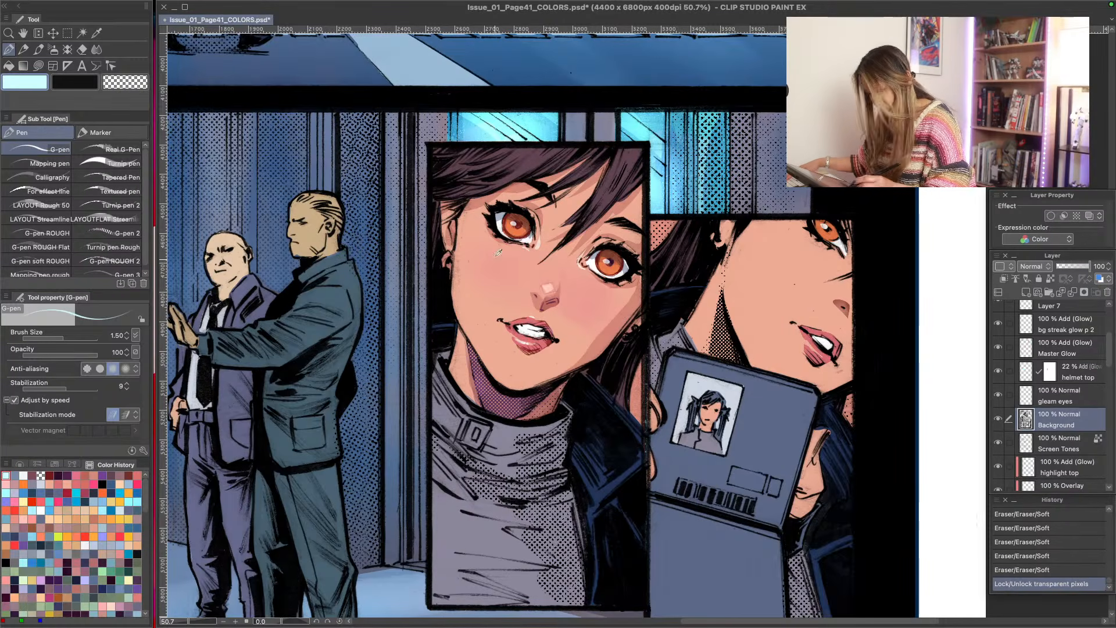
left_click(609, 263, "alt")
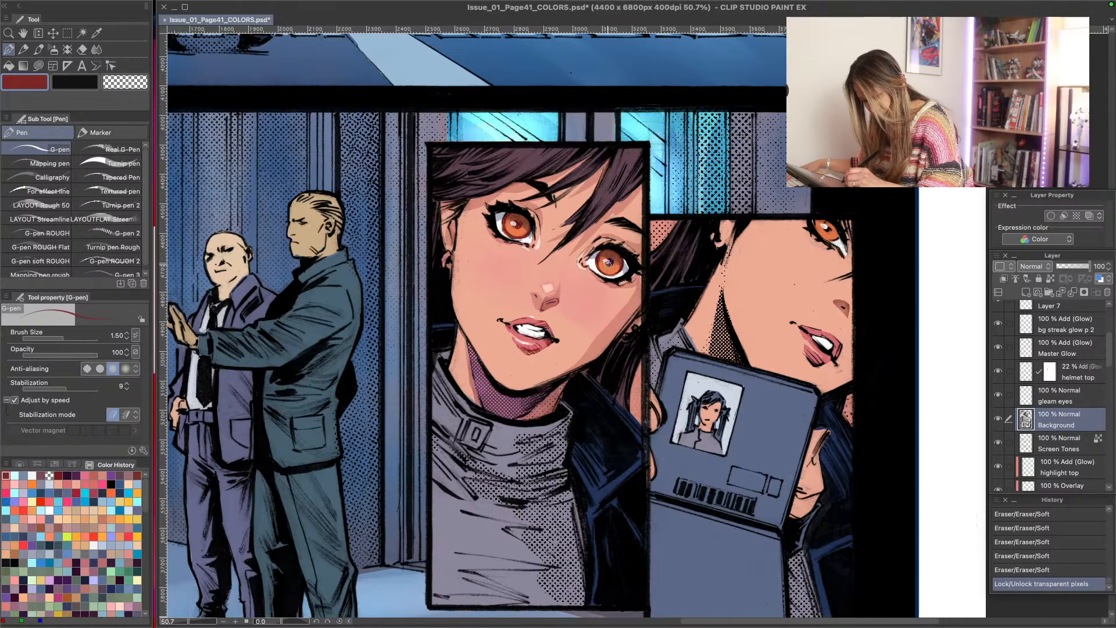
left_click(610, 262)
left_click(611, 262)
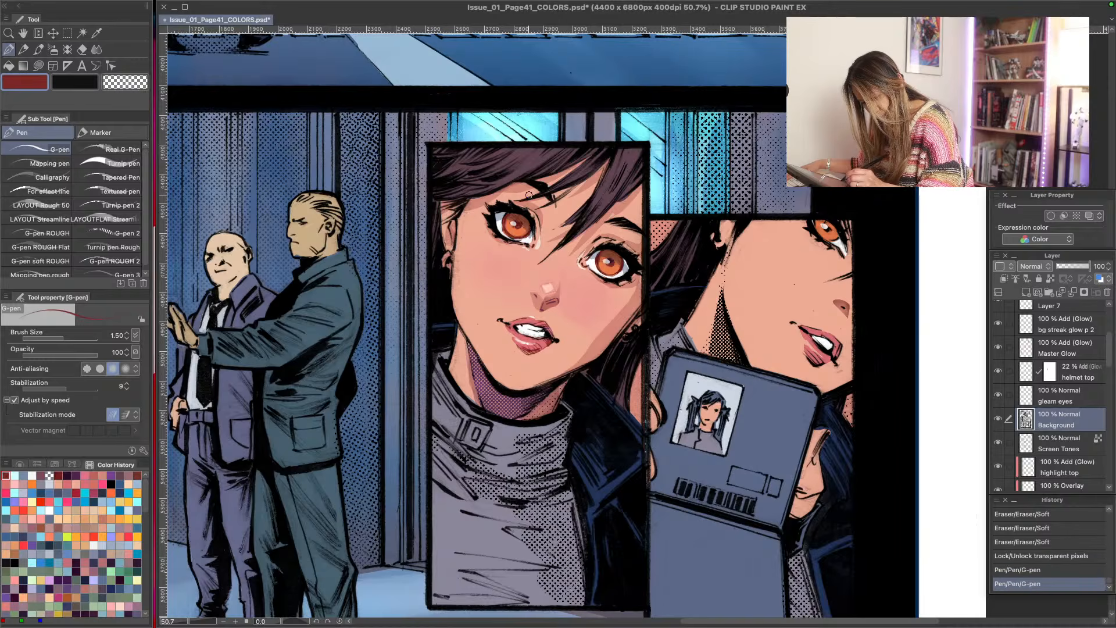
left_click(611, 262)
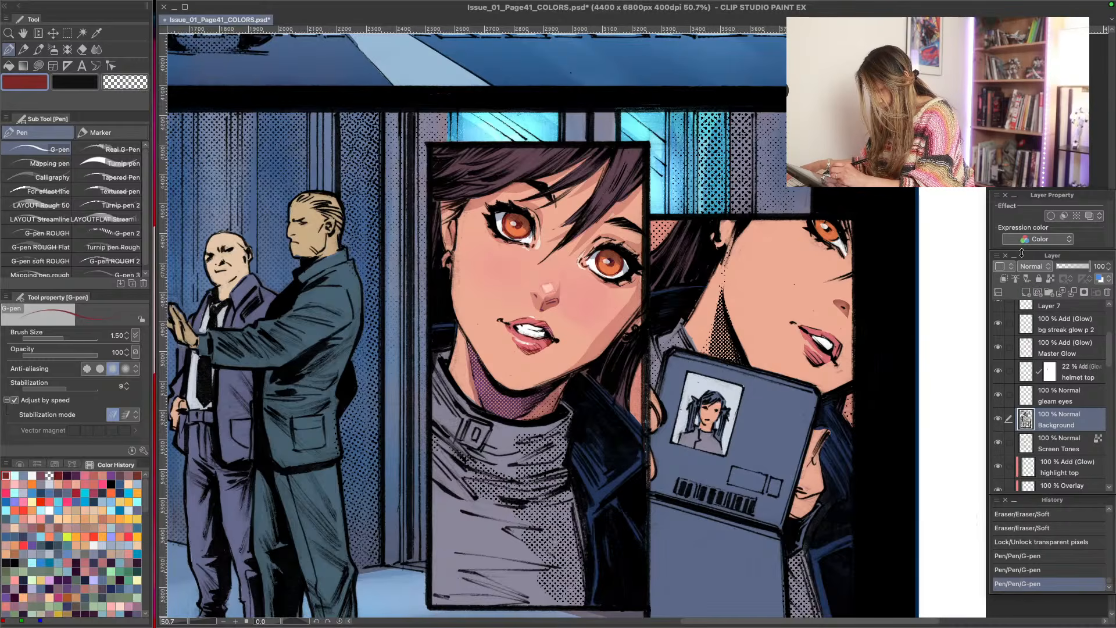
left_click(1051, 278)
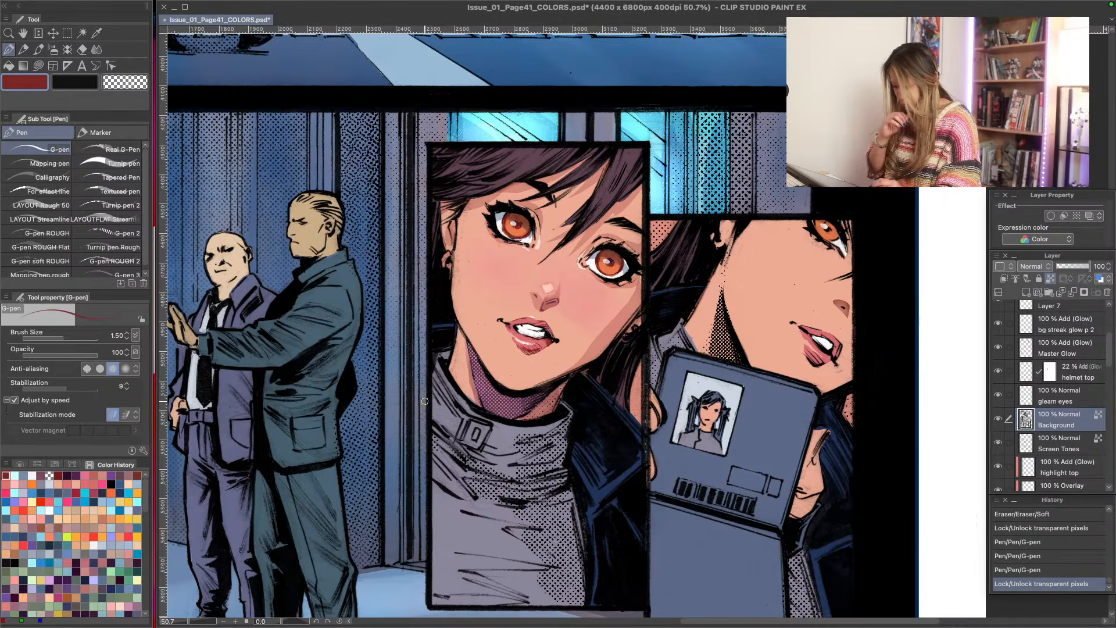
- Make the char highlight p 2, 5, 6 overlay layer active again
left_click_drag(1111, 349, 1112, 361)
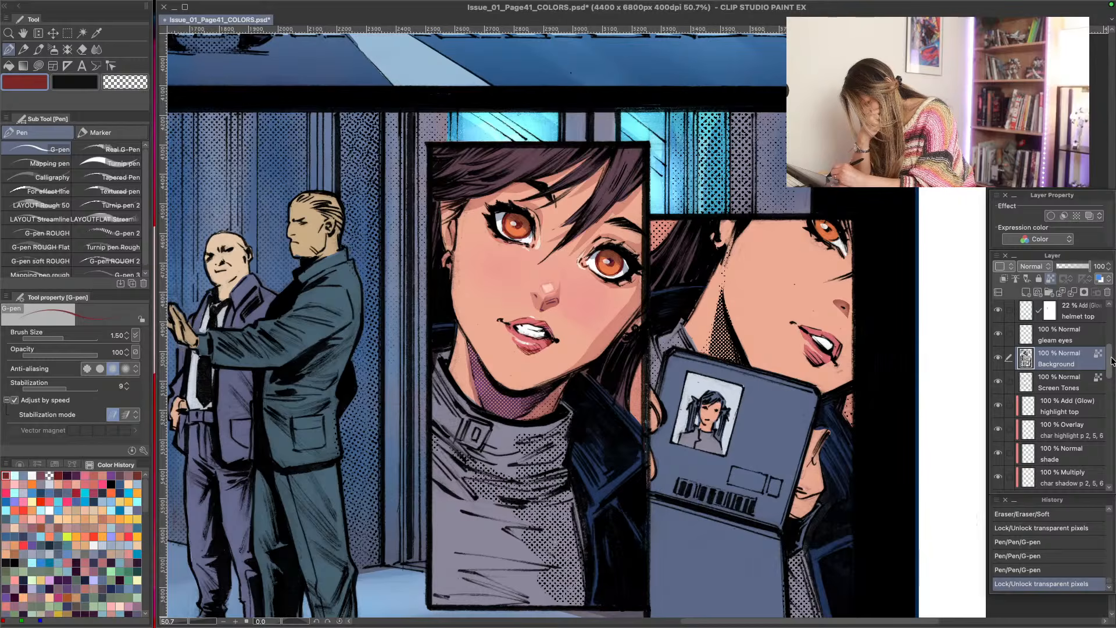
left_click(1015, 408)
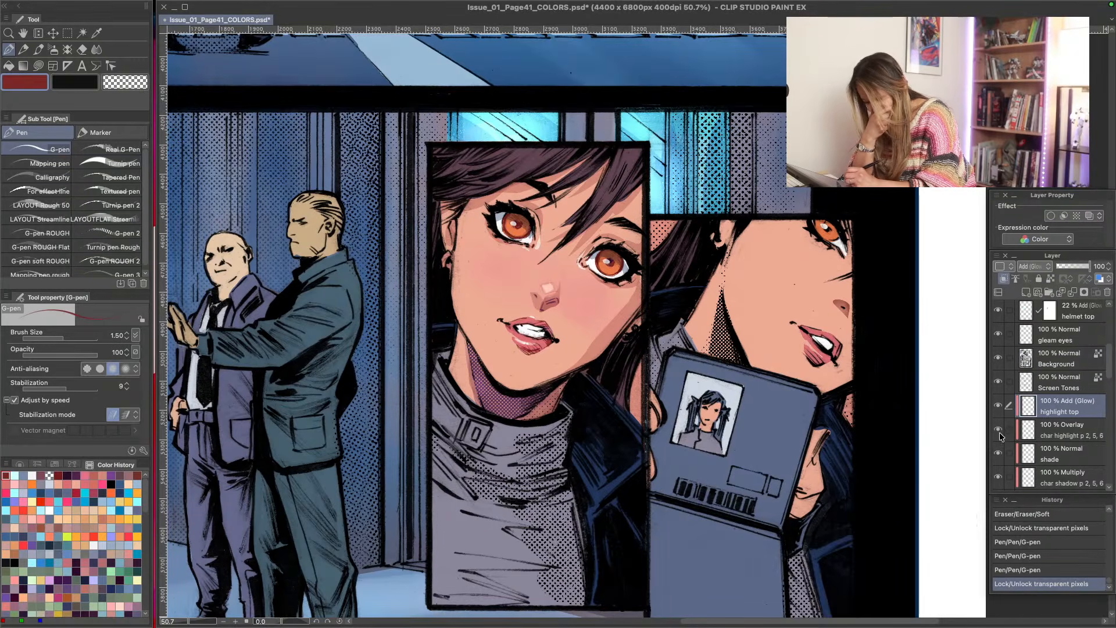
left_click(1050, 440)
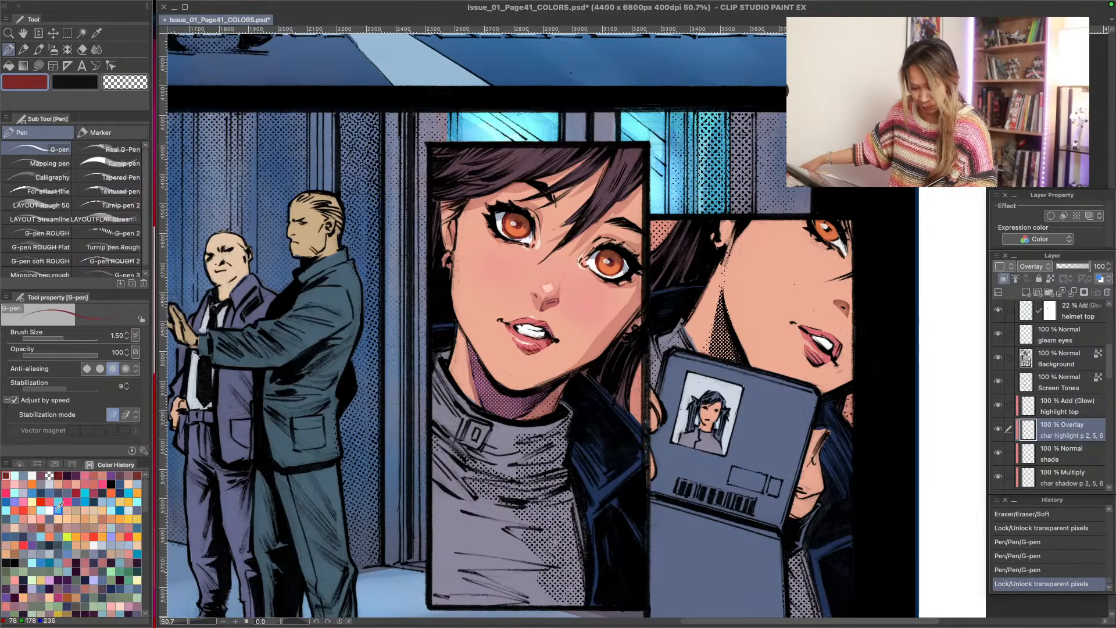
- Examine the upper panels, the street scene and the lower half of the page to judge the overall rendering
key("h")
left_click_drag(298, 106, 396, 448)
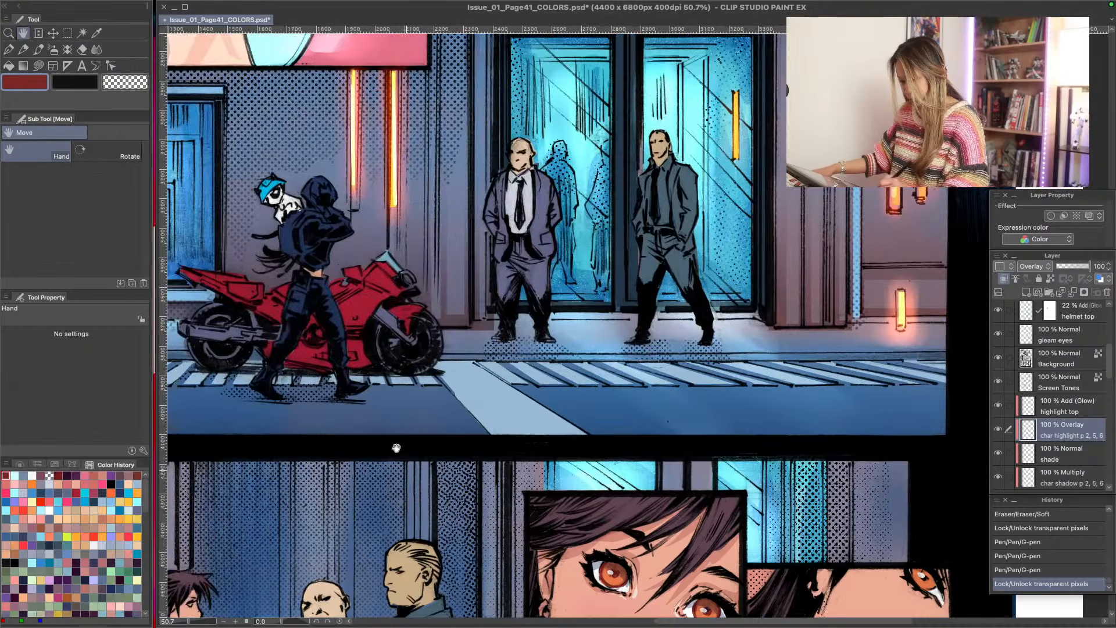
left_click_drag(195, 41, 372, 414)
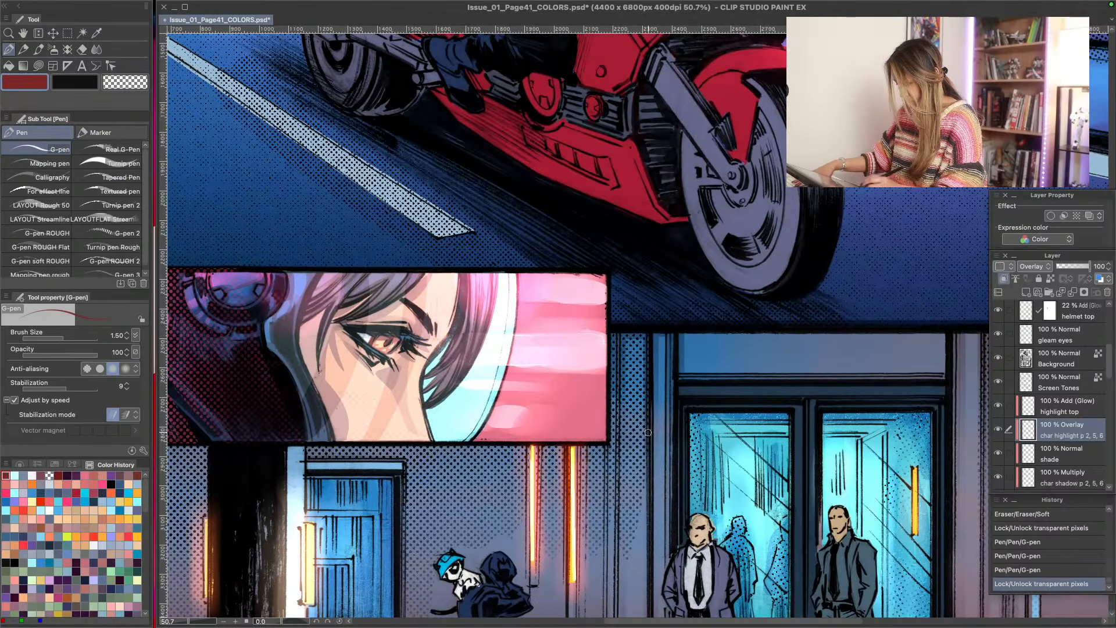
key("space")
left_click_drag(442, 555, 391, 182)
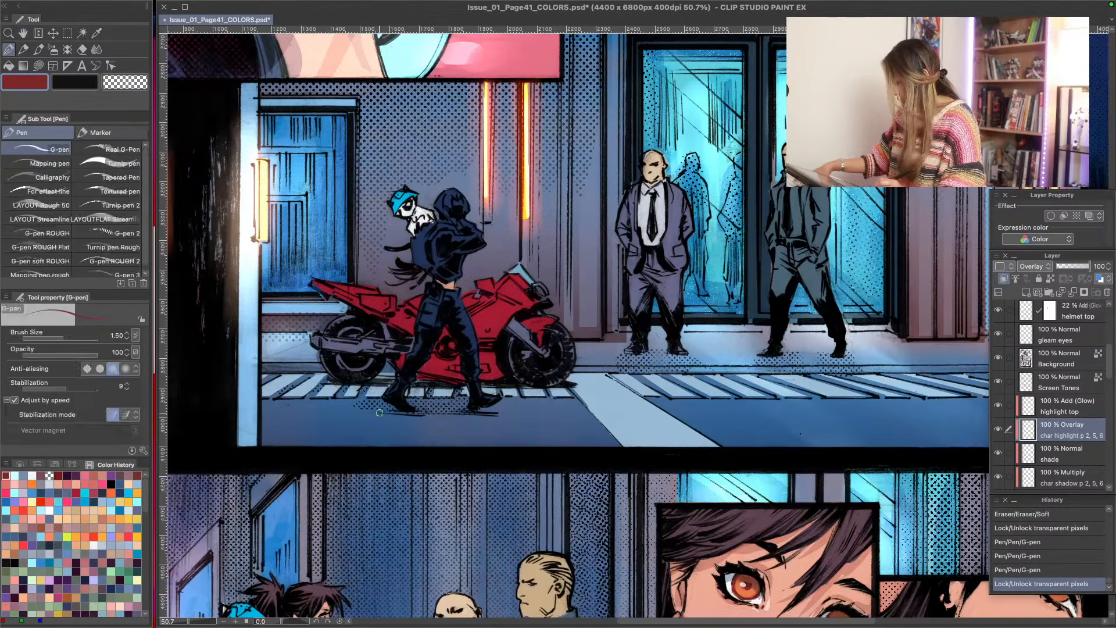
key("alt+space")
left_click_drag(382, 442, 355, 398)
key("space")
left_click_drag(356, 514, 413, 377)
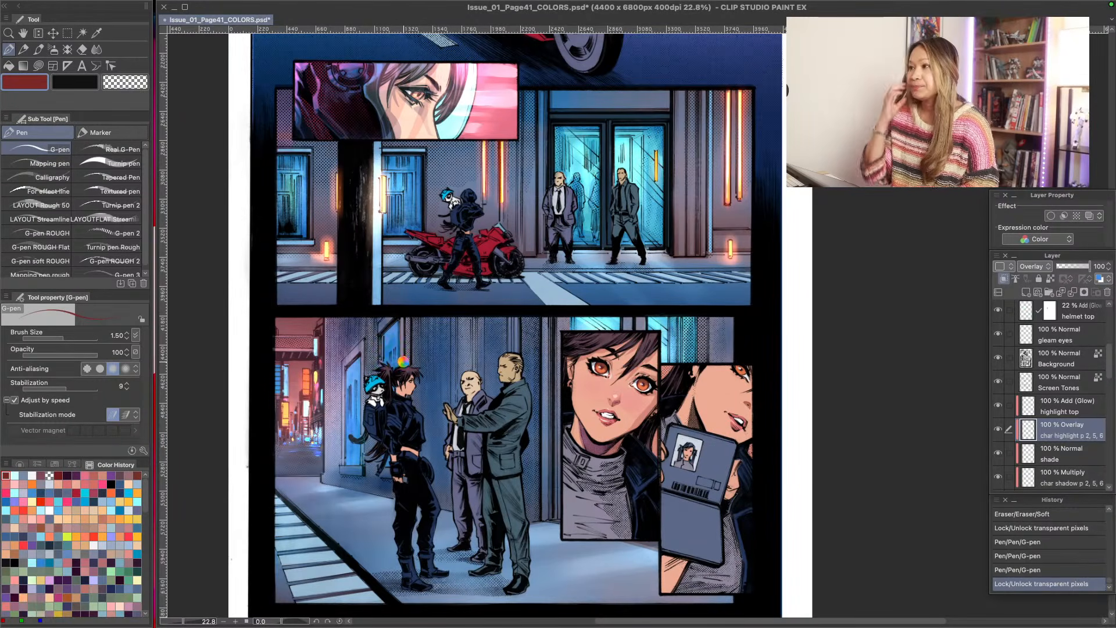
key("super+Tab")
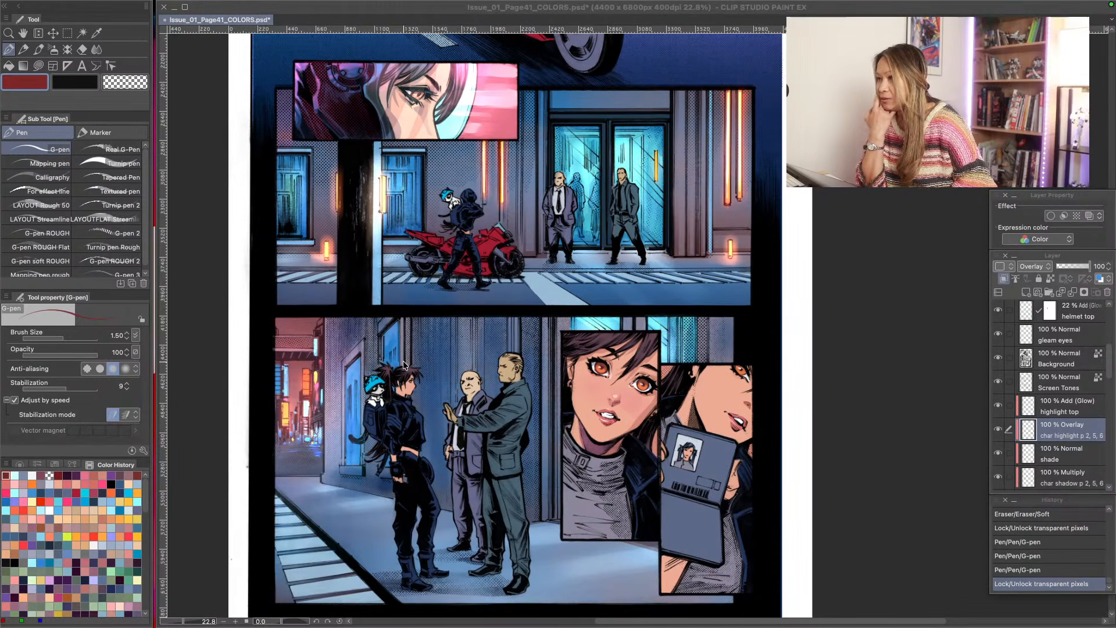
- Save the page 41 colors file
key("super+Tab")
key("ctrl+s")
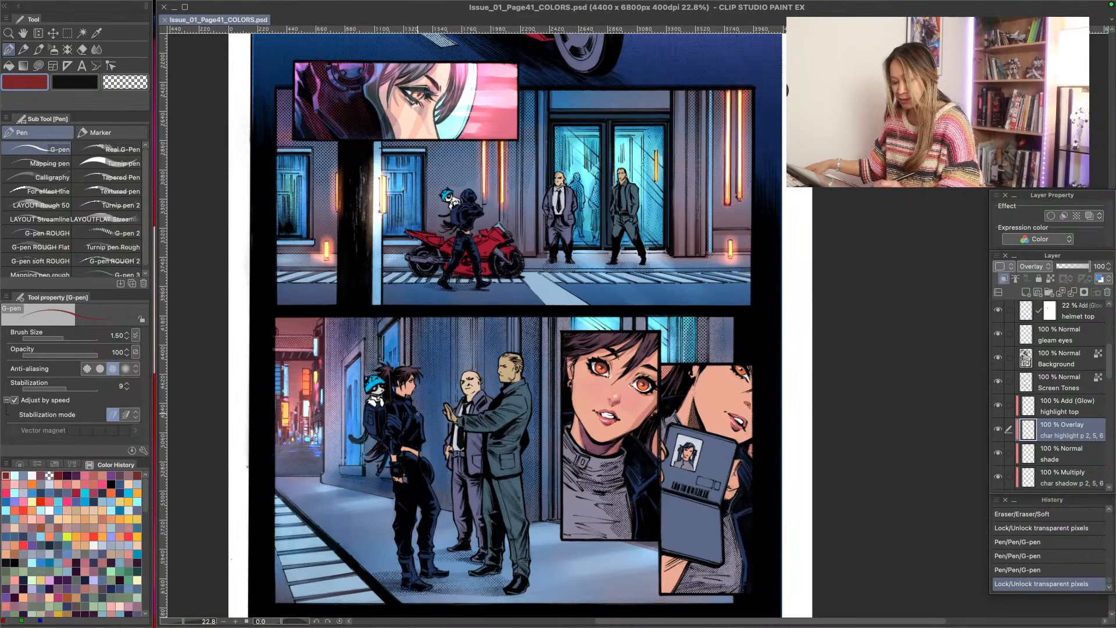
- Choose light lavender and make rectangular selections over the large portrait panel and the upper part of the adjoining ID card panel
key("alt+space")
left_click_drag(606, 447, 651, 448)
key("space")
left_click_drag(547, 503, 480, 418)
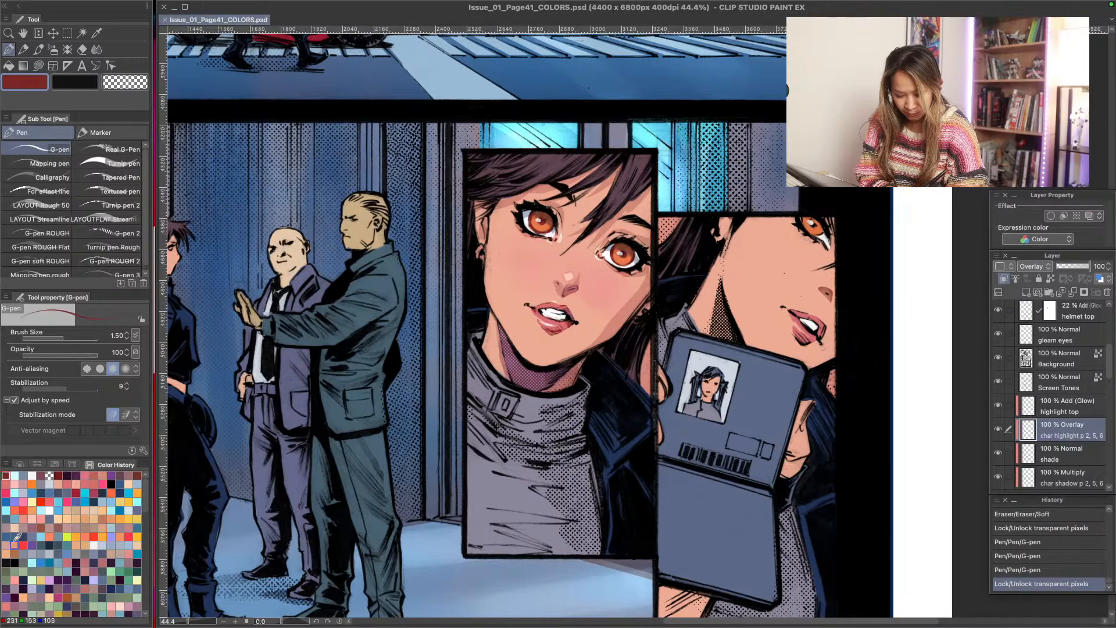
left_click(93, 579)
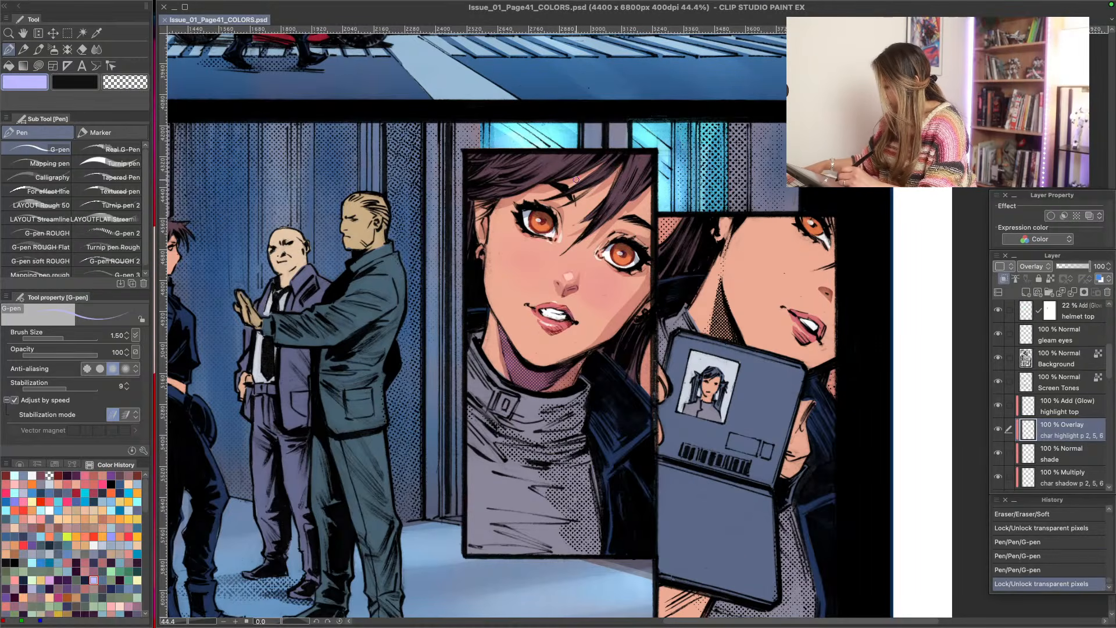
key("m")
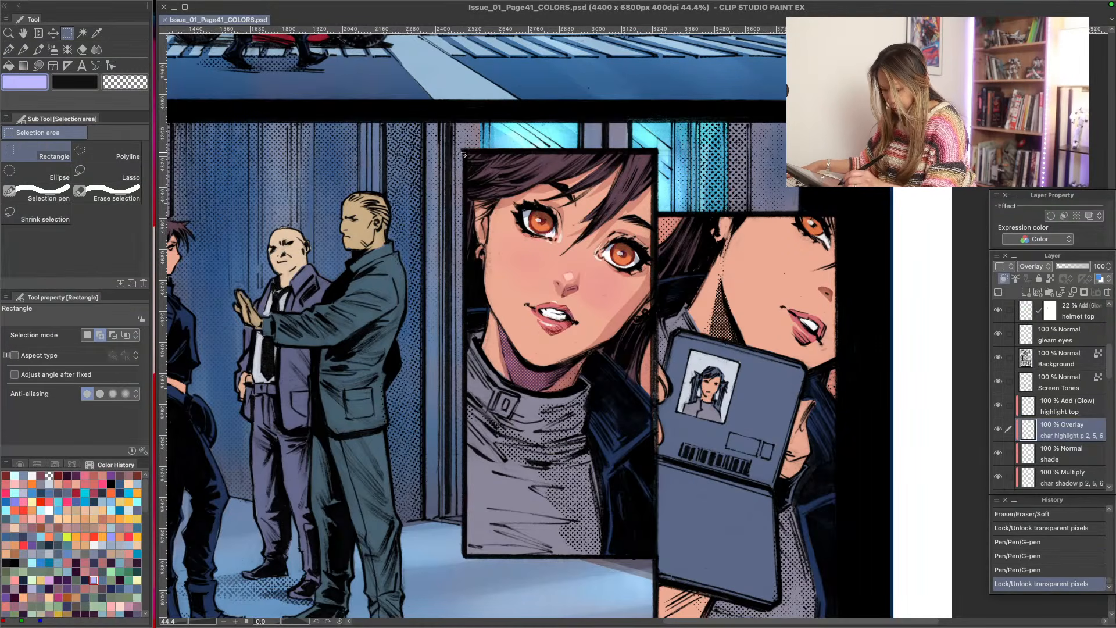
left_click_drag(462, 151, 652, 494)
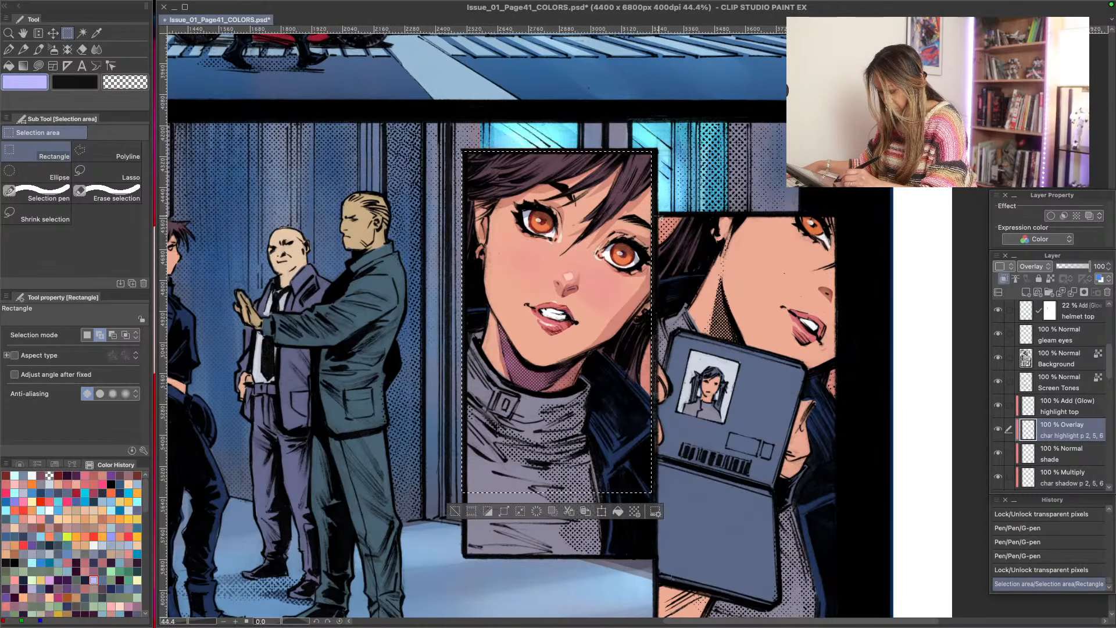
left_click_drag(661, 218, 836, 483)
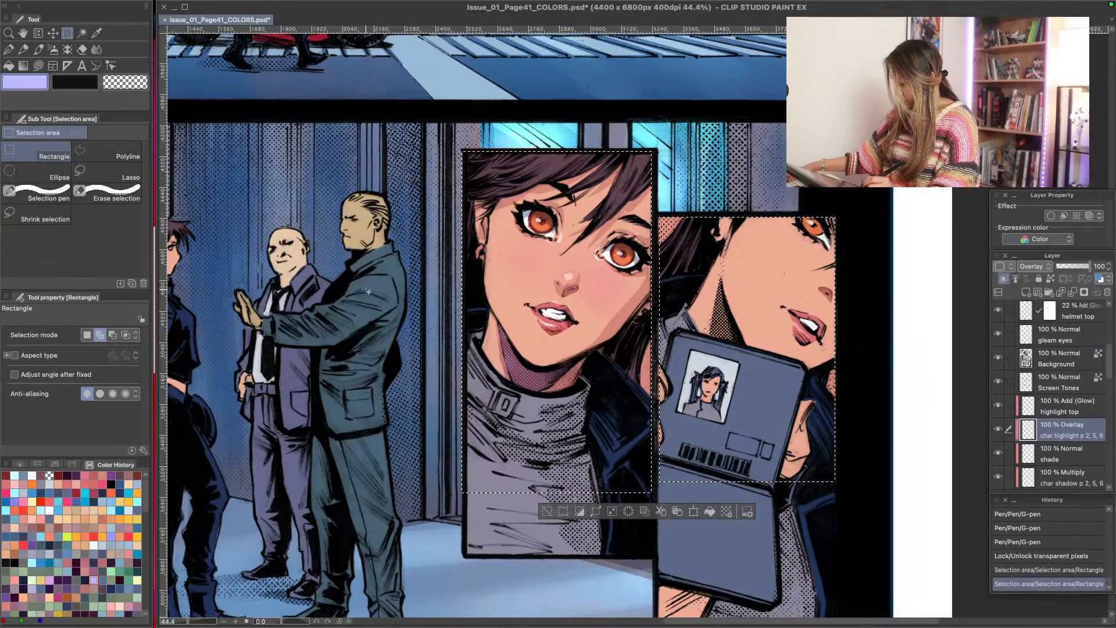
- Add lavender highlight strands to the large portrait's hair with Lasso fill, first at opacity 62 and then at 82
key("p")
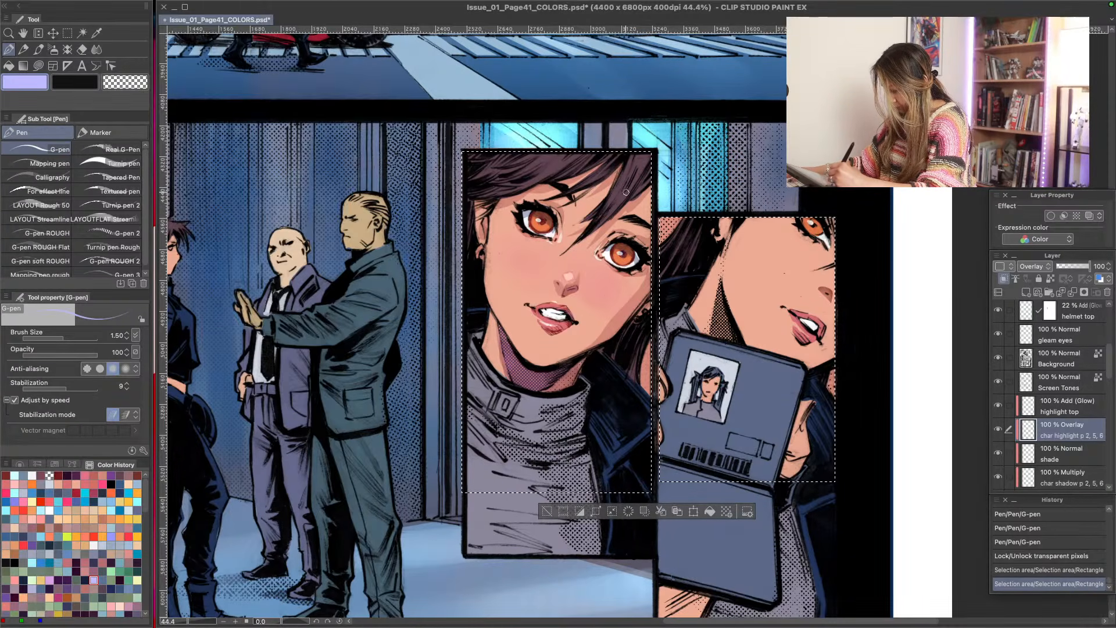
key("u")
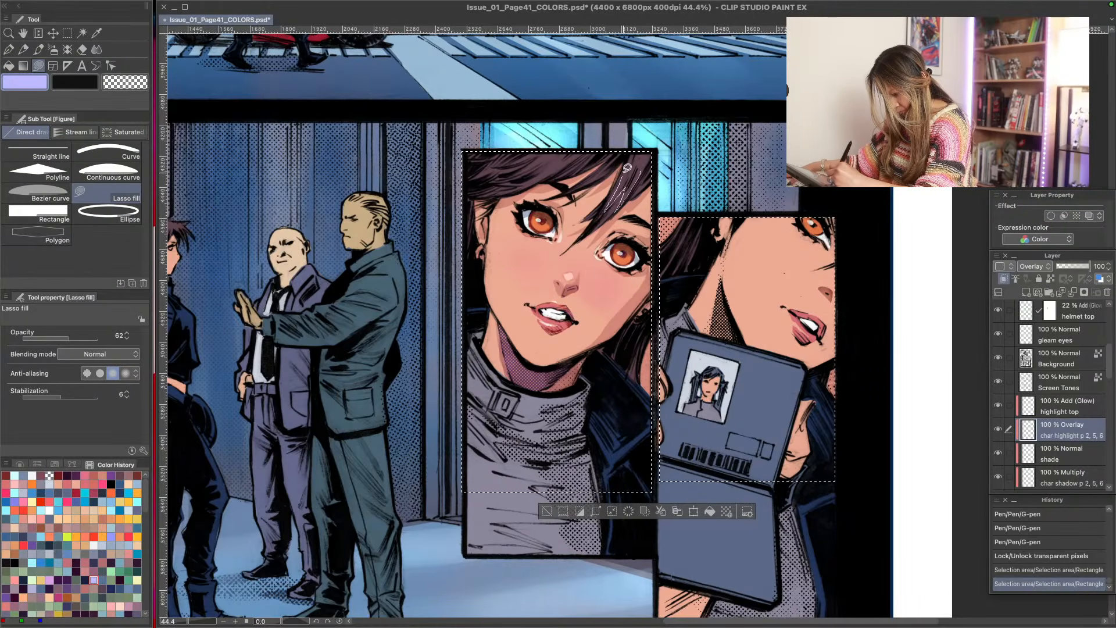
mouse_move(631, 175)
left_mouse_down()
mouse_move(613, 150)
mouse_move(575, 163)
mouse_move(547, 153)
mouse_move(533, 177)
mouse_move(576, 153)
mouse_move(526, 152)
left_mouse_up()
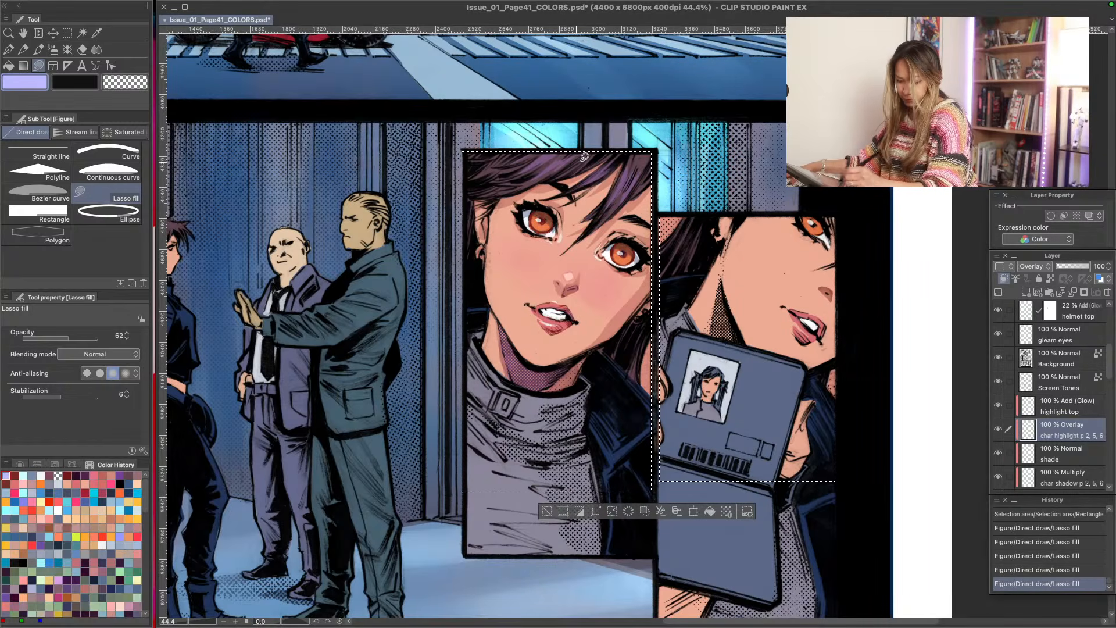
left_click_drag(643, 162, 669, 109)
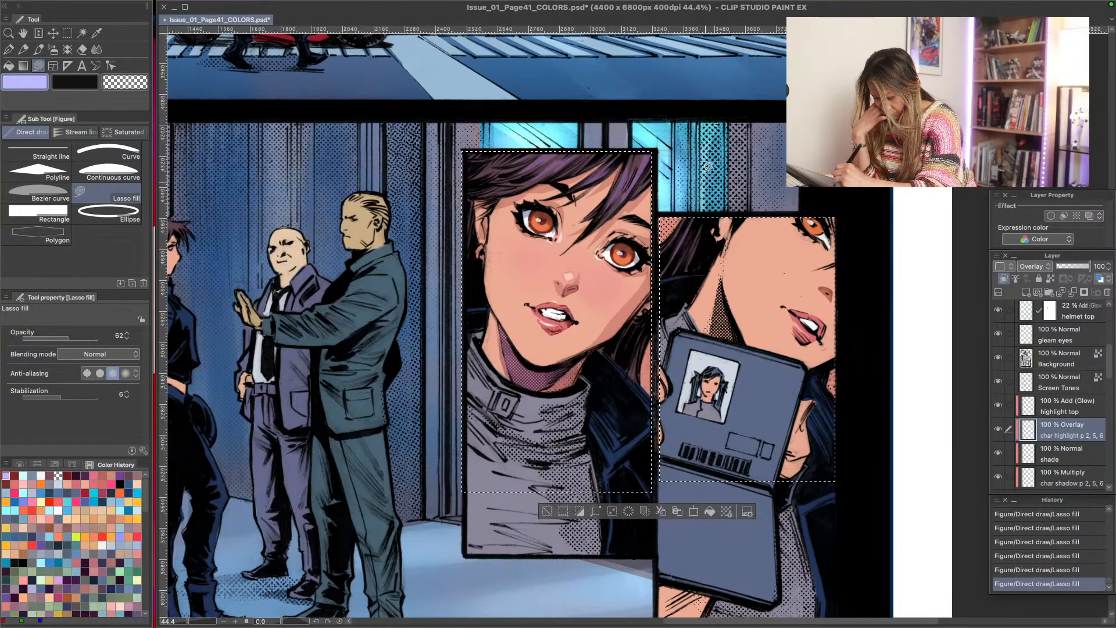
left_click_drag(70, 338, 84, 340)
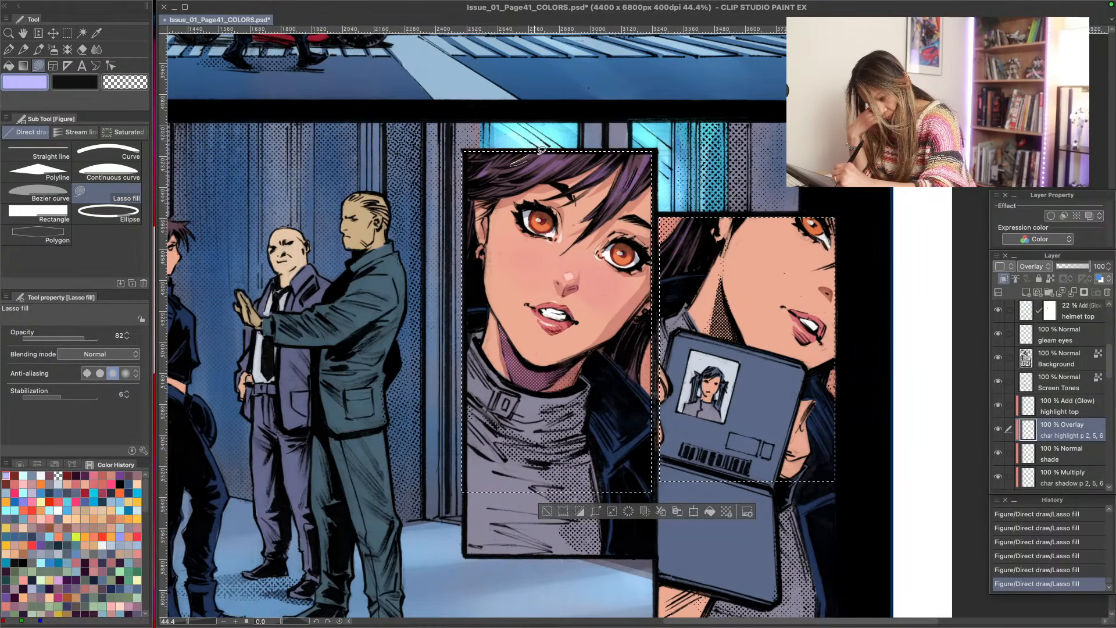
left_click_drag(541, 149, 558, 149)
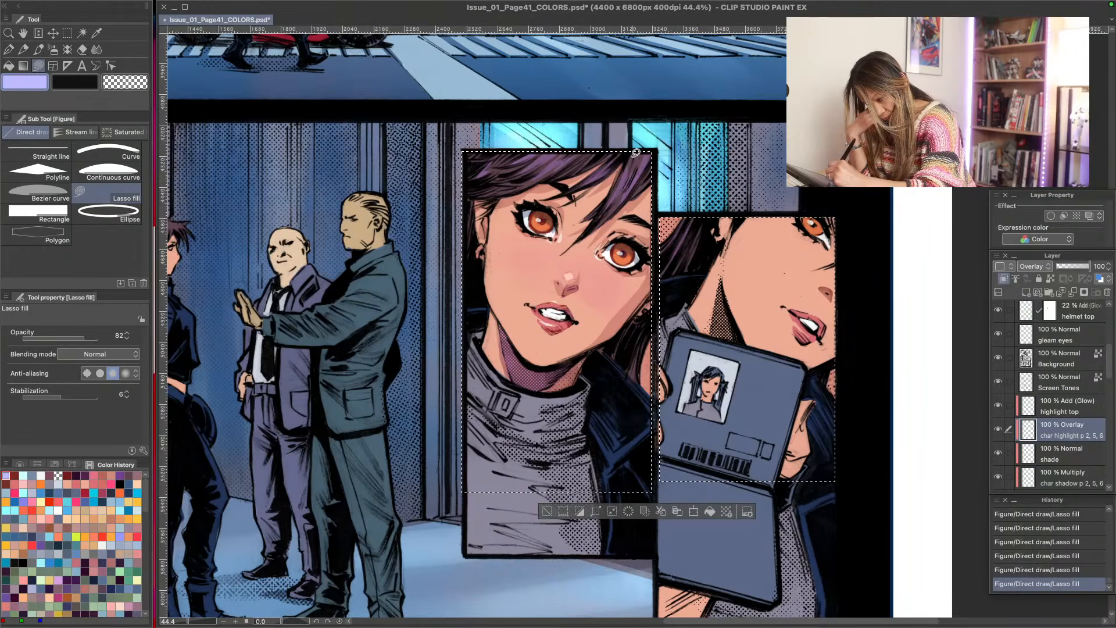
left_click_drag(634, 170, 629, 133)
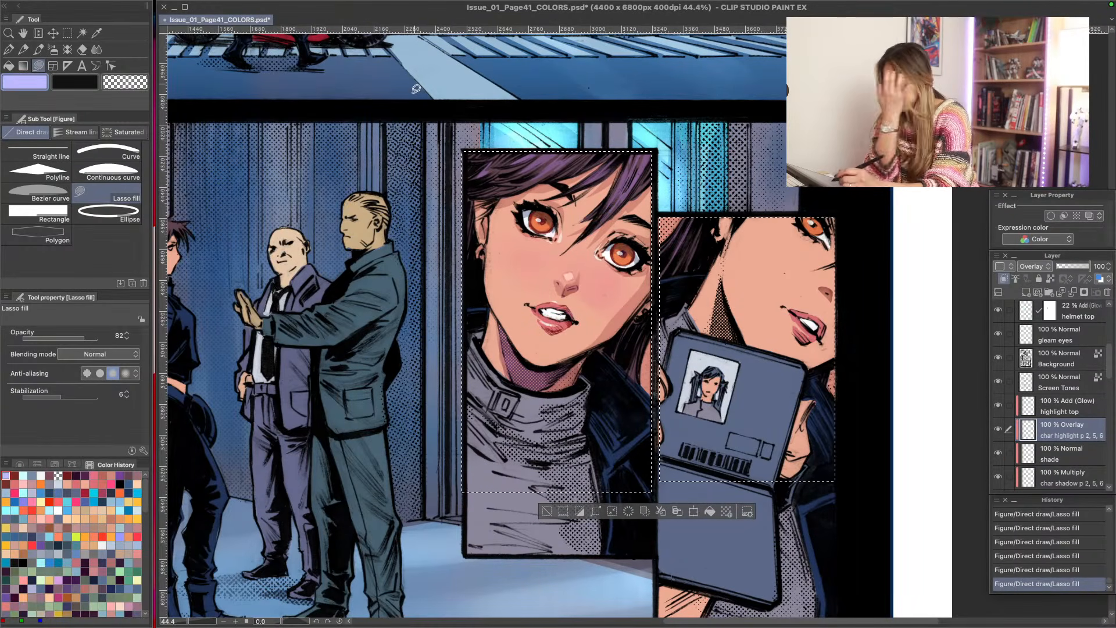
- Draw fine lavender hair highlights in both portrait panels with the G-pen at size 1.50, softening the strands with the Soft eraser
key("p")
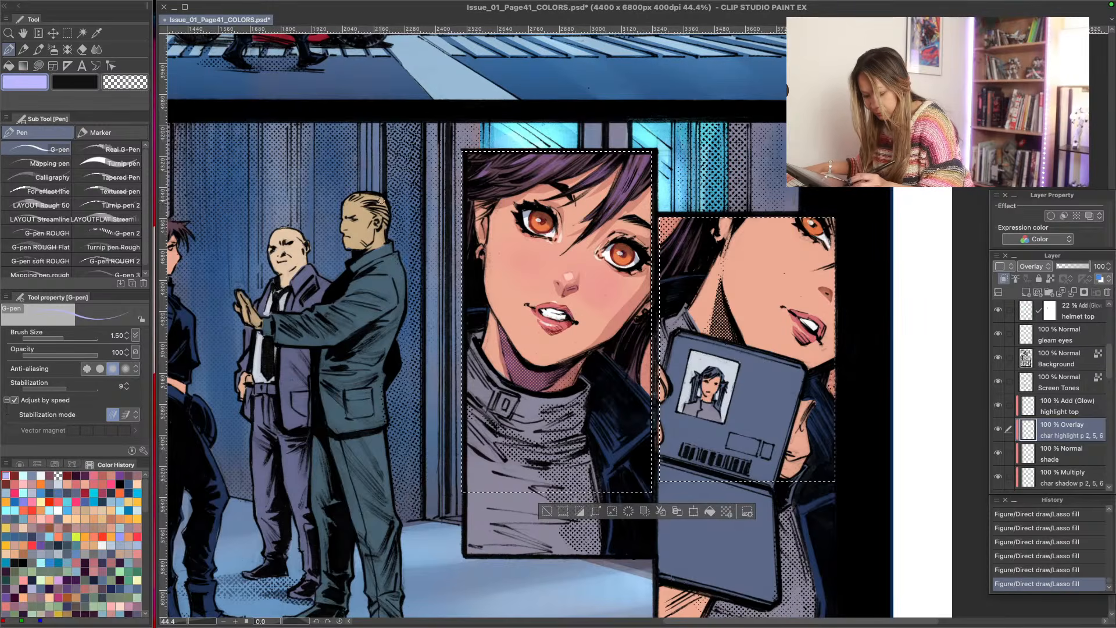
left_click_drag(514, 186, 474, 170)
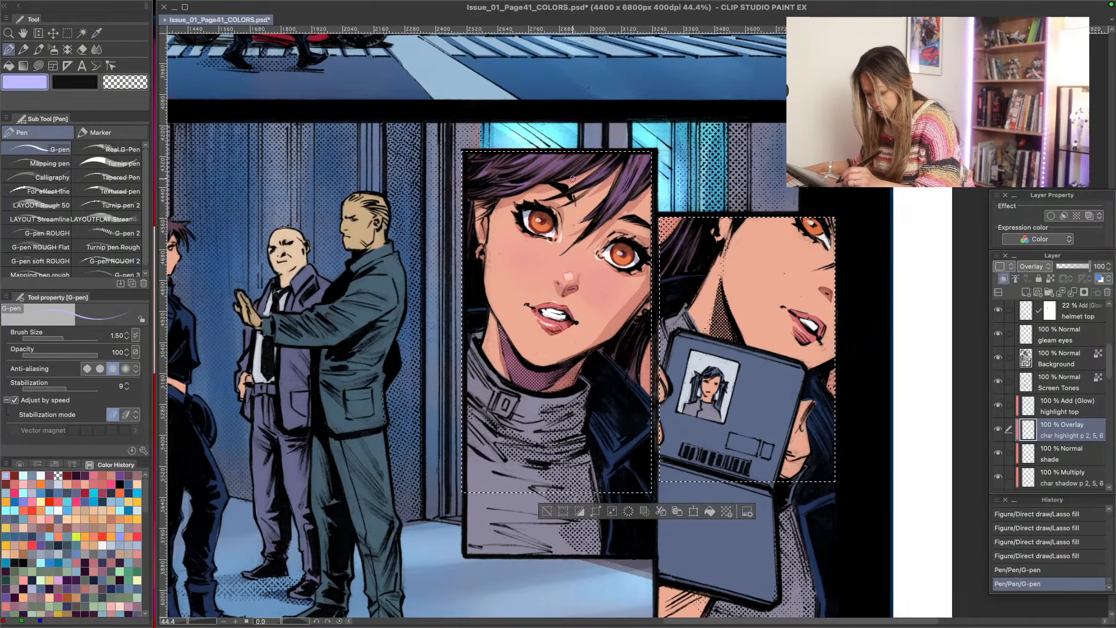
left_click_drag(584, 164, 540, 166)
mouse_move(576, 180)
left_mouse_down()
mouse_move(548, 175)
mouse_move(553, 160)
left_mouse_up()
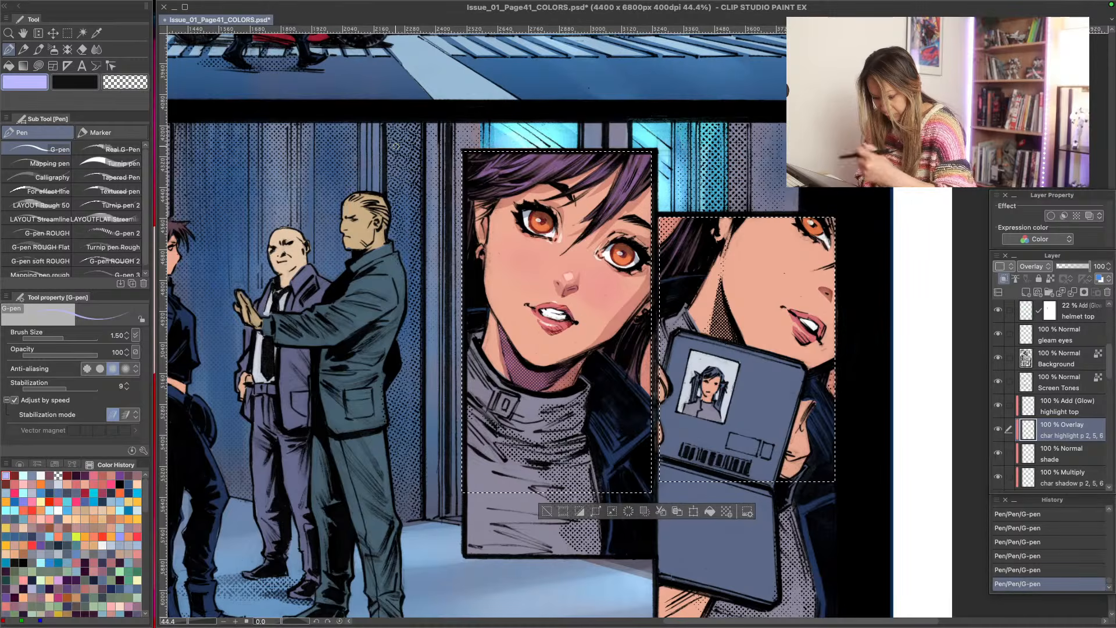
left_click_drag(508, 170, 495, 175)
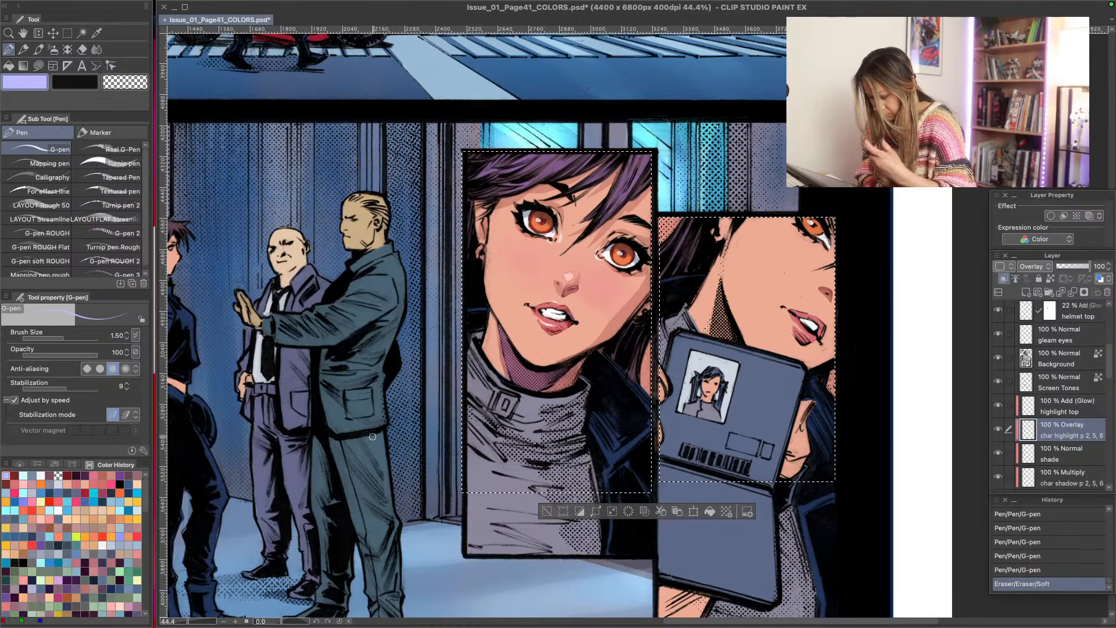
left_click_drag(688, 244, 669, 291)
left_click_drag(643, 340, 637, 387)
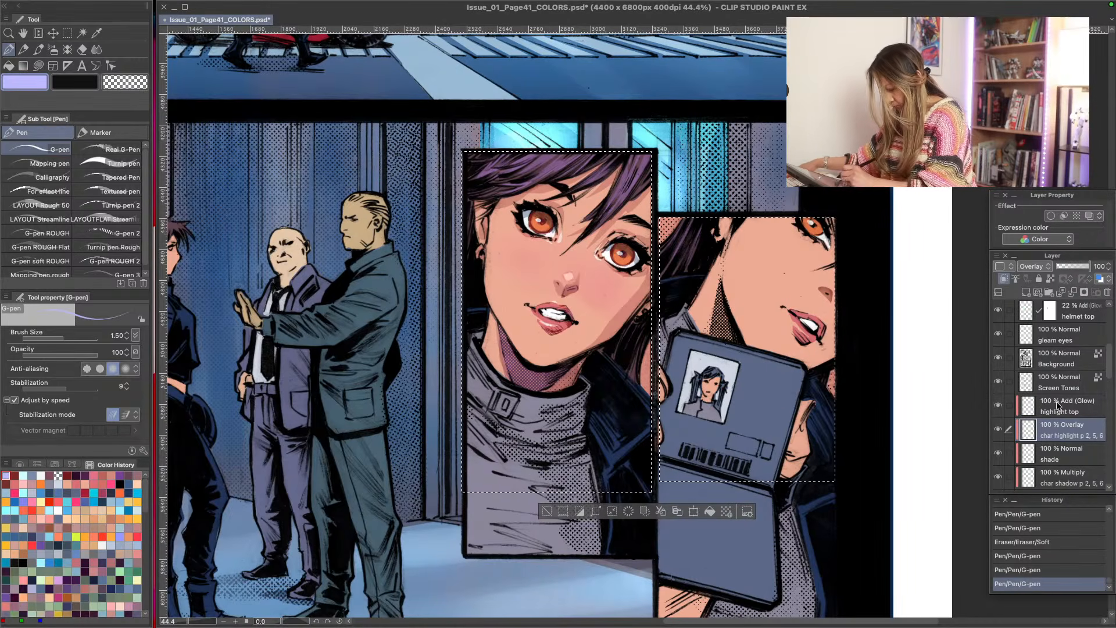
- On the P 2, 5, 6 layer, color the earrings and collar buckle near-white with the Darker pencil at size 1.70
scroll(1094, 390, "down", 2)
left_click(1060, 436)
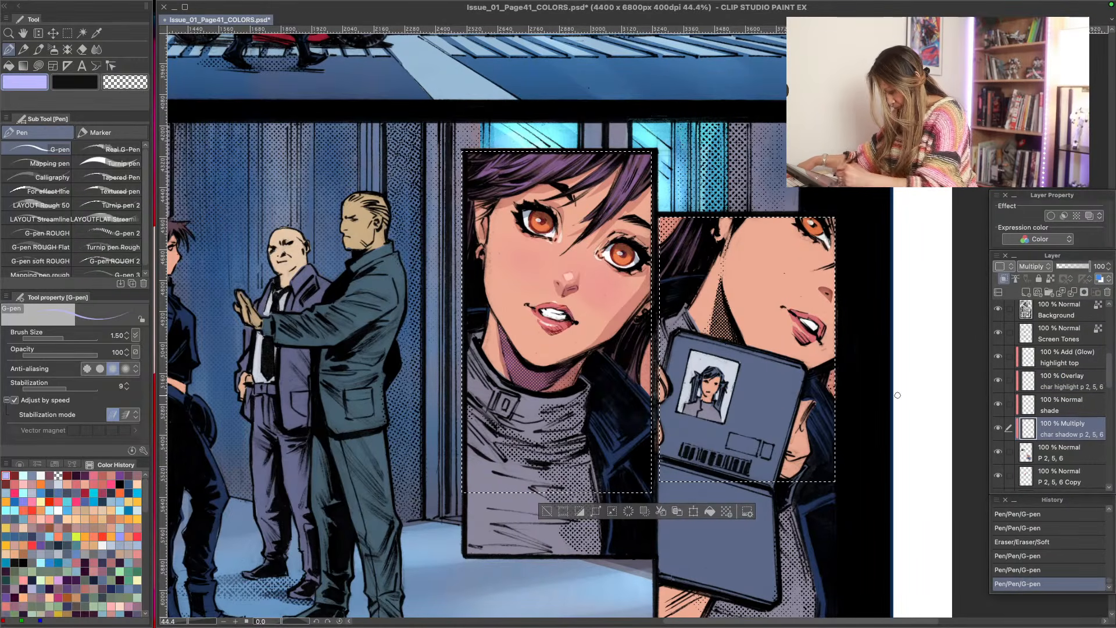
left_click(1045, 453)
key("p")
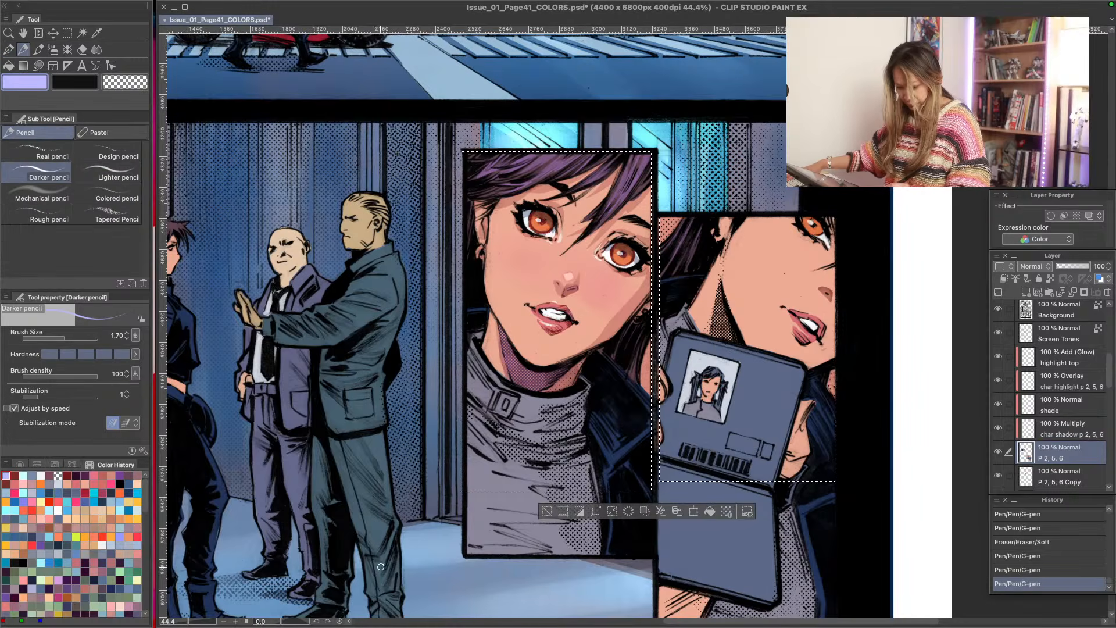
left_click(23, 476)
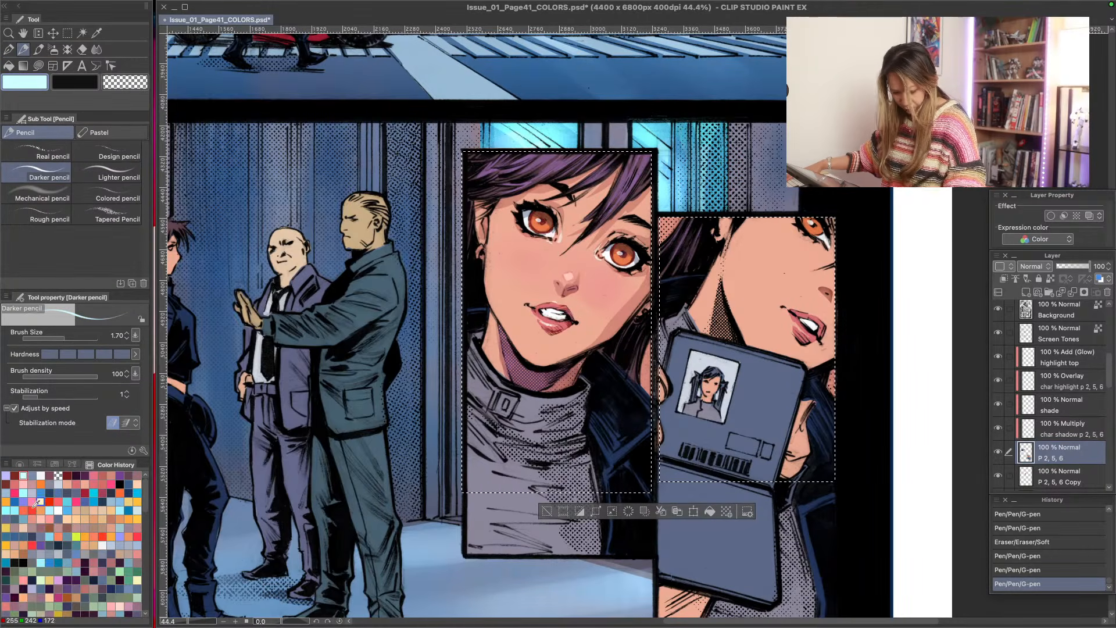
left_click(41, 476)
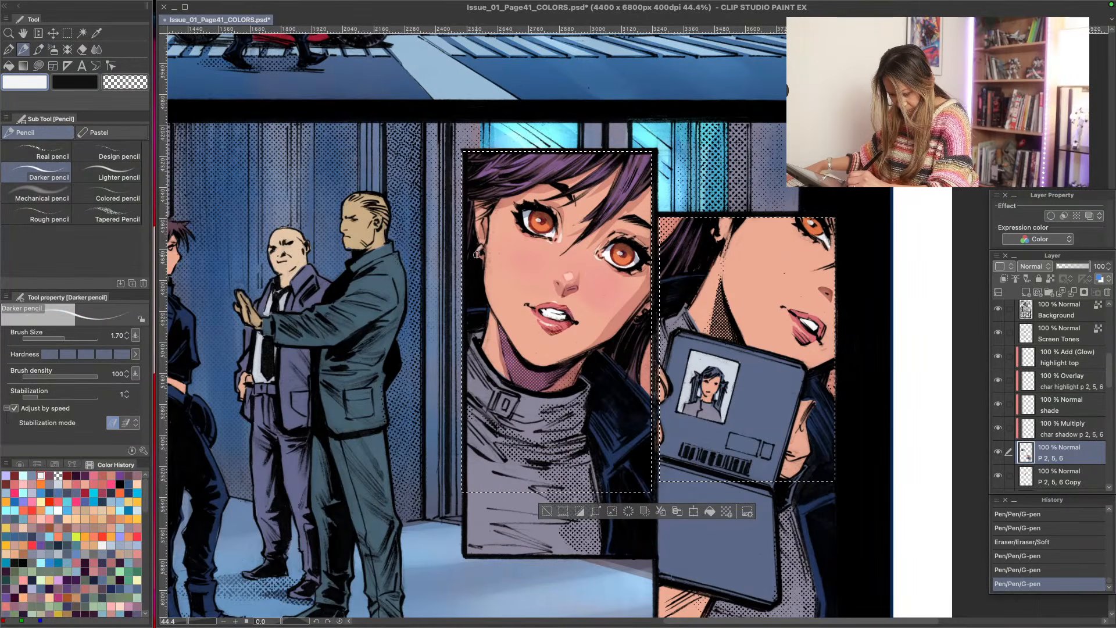
left_click_drag(478, 256, 482, 255)
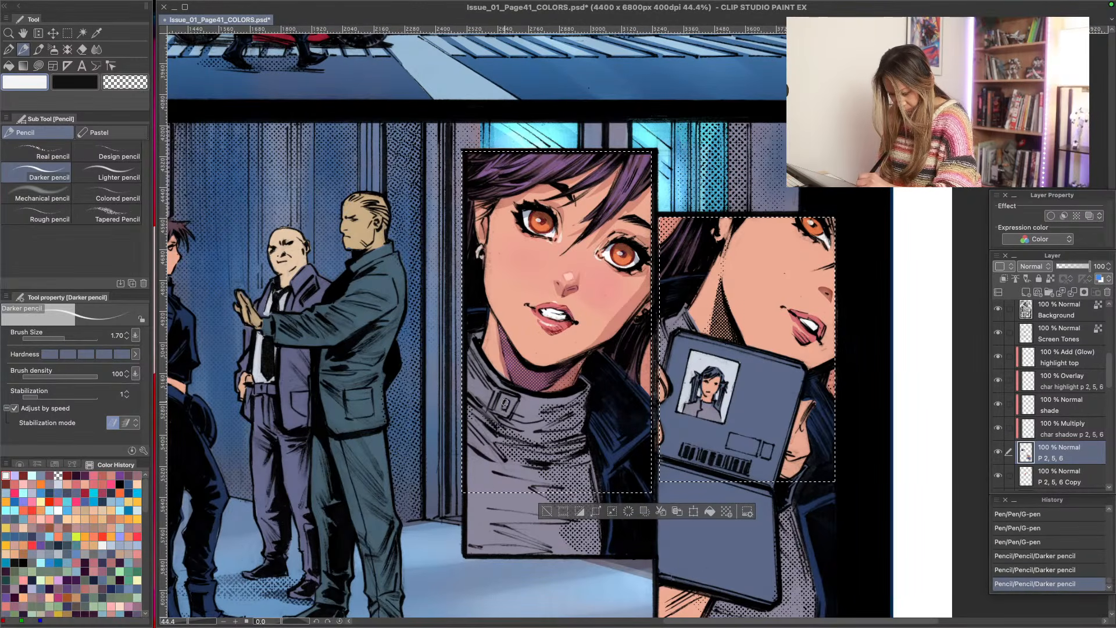
left_click_drag(503, 407, 505, 403)
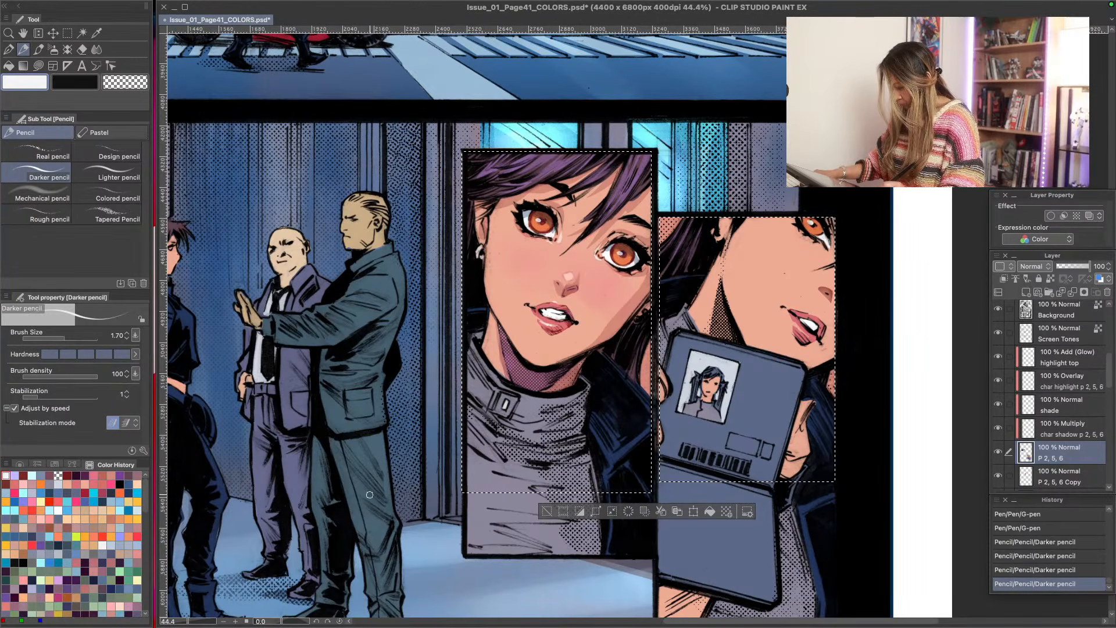
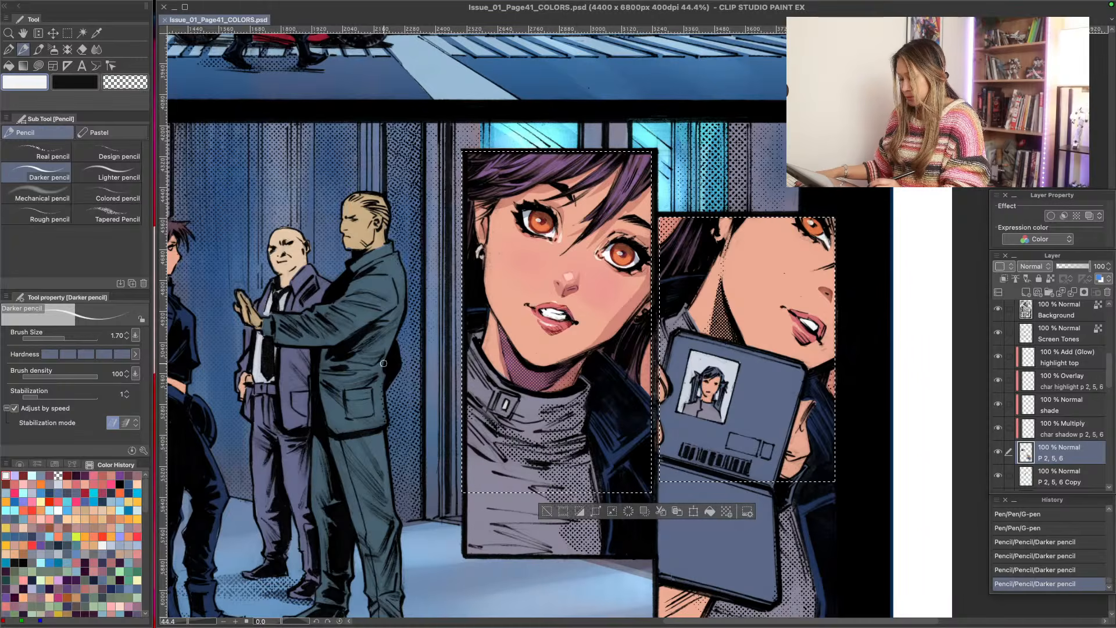
- Clear the selection and soften the highlight between the large portrait's eyes with the Soft eraser on the char highlight p 2, 5, 6 layer
key("ctrl+d")
key("ctrl+space")
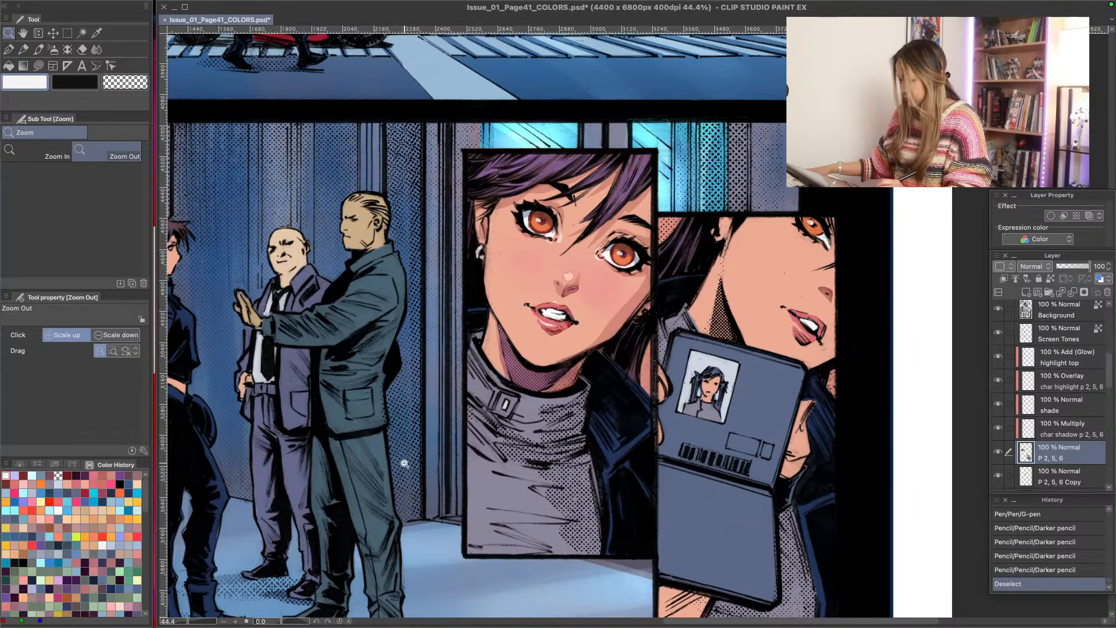
mouse_move(401, 461)
left_mouse_down()
mouse_move(389, 459)
mouse_move(410, 460)
left_mouse_up()
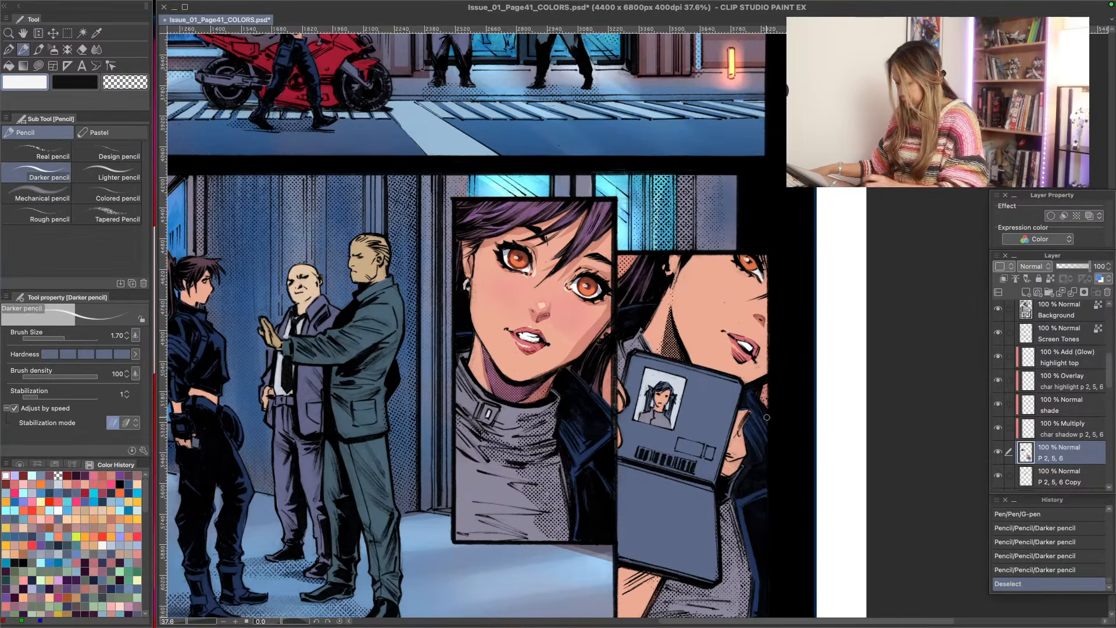
left_click(1038, 388)
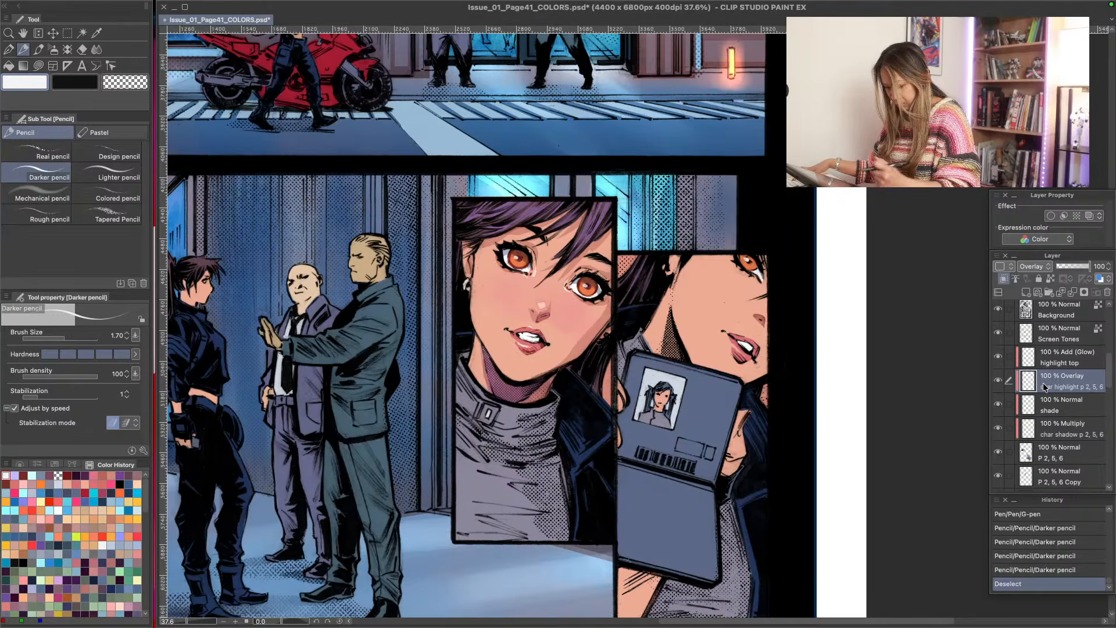
left_click_drag(528, 272, 537, 278)
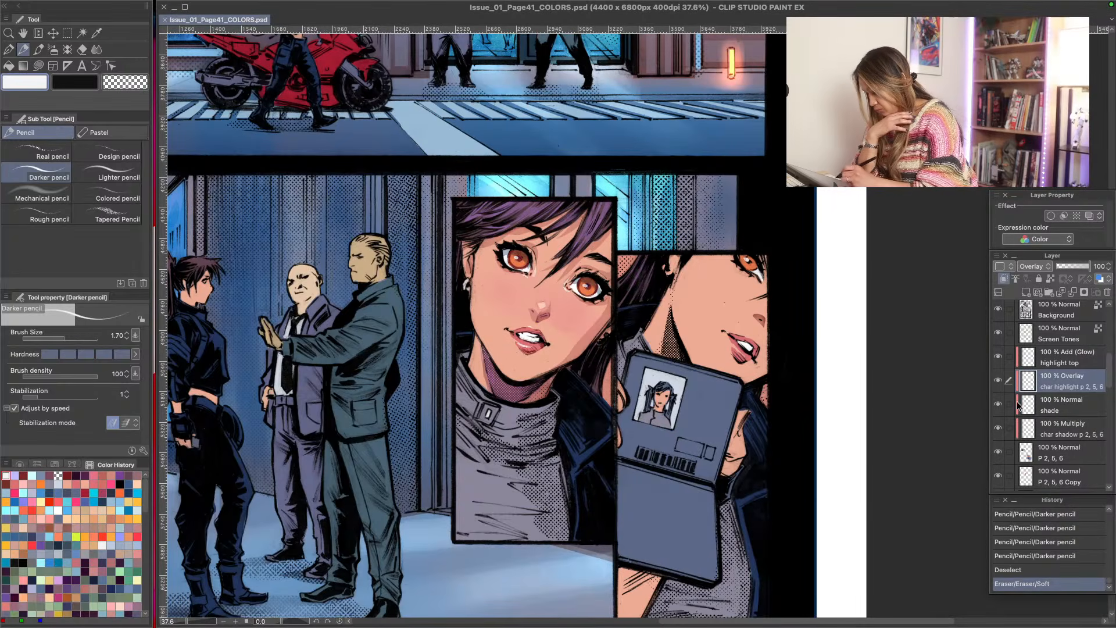
- Compare the artwork with and without the shade and char shadow p 2, 5, 6 layers, ending on the char shadow layer
left_click(1047, 413)
left_click(1000, 408)
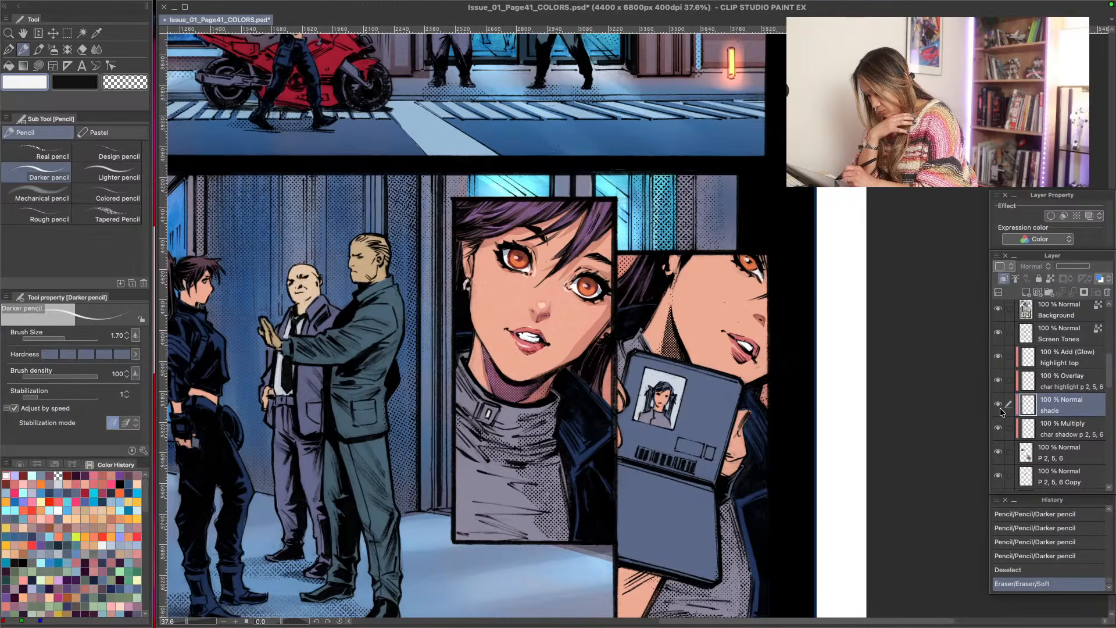
left_click(1000, 408)
left_click(999, 409)
left_click(1030, 438)
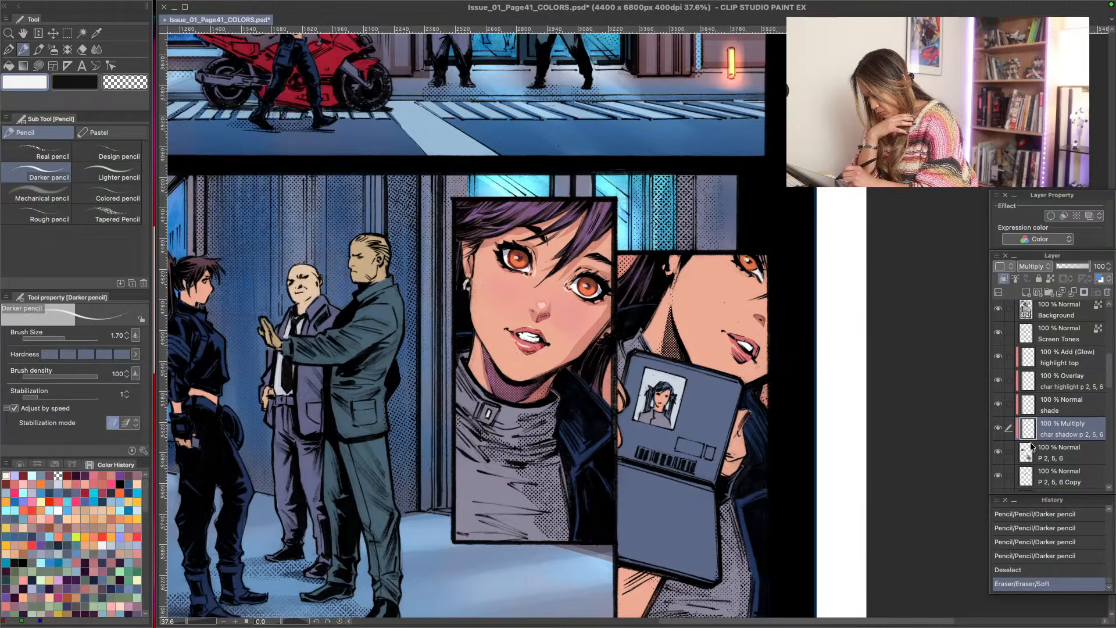
left_click(998, 428)
left_click(998, 430)
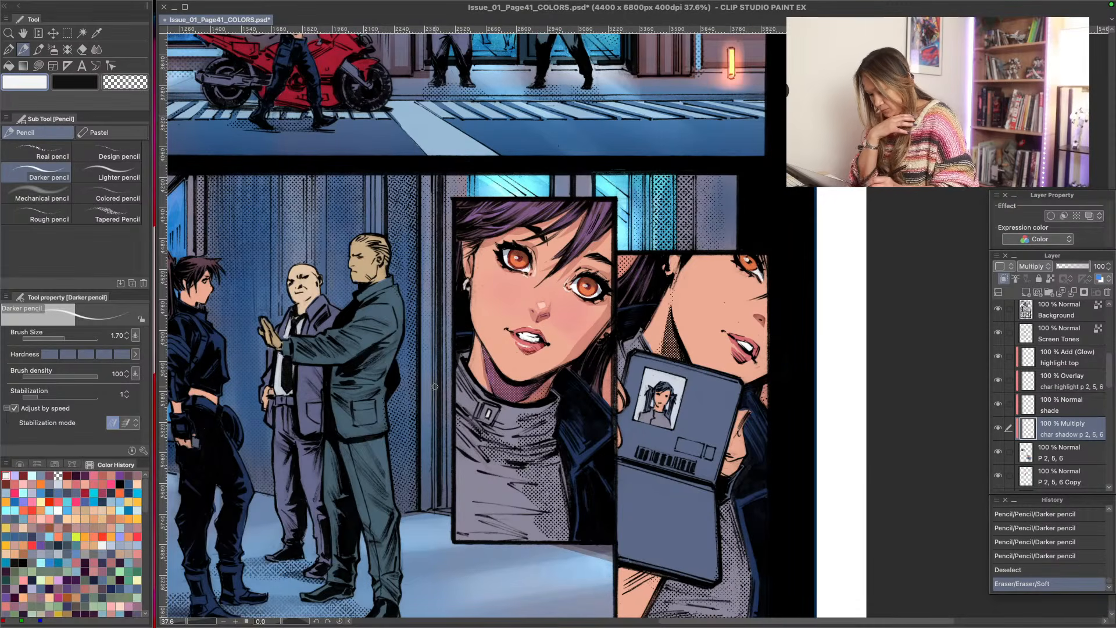
- Shade the chin and lower cheek in the ID card panel with salmon Lasso fill at opacity 82, softening the edges with the Soft eraser
left_click(588, 334, "alt")
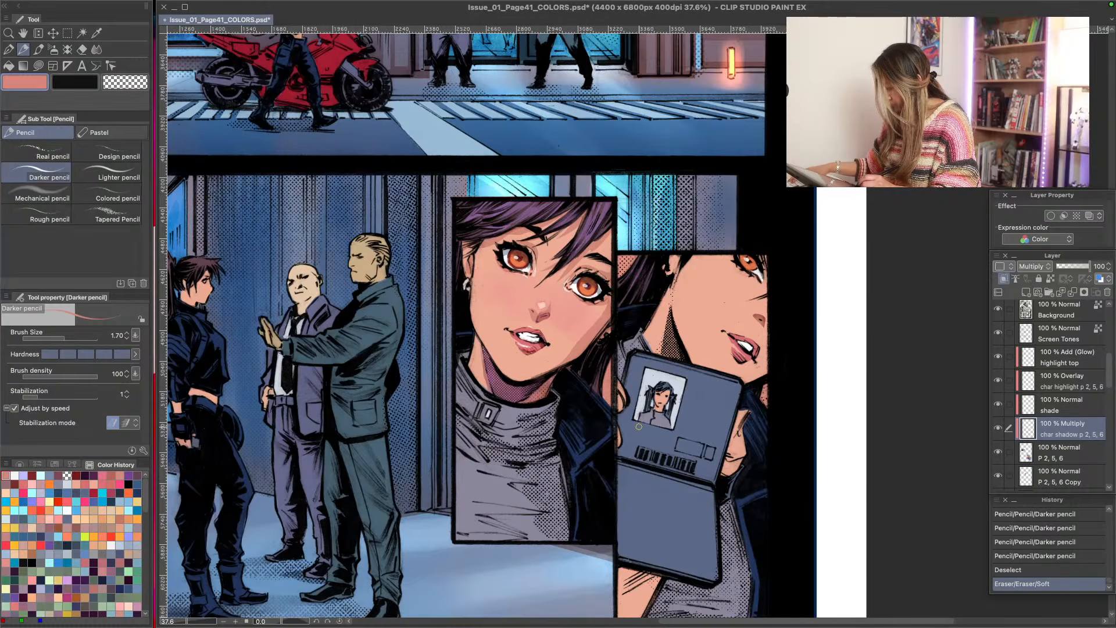
key("j")
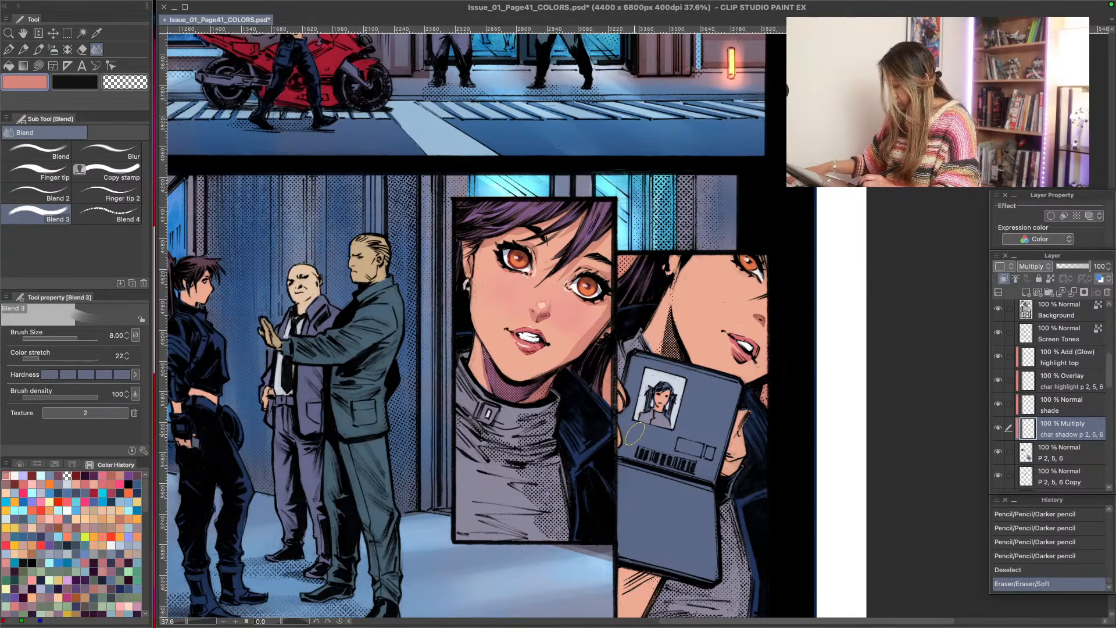
key("u")
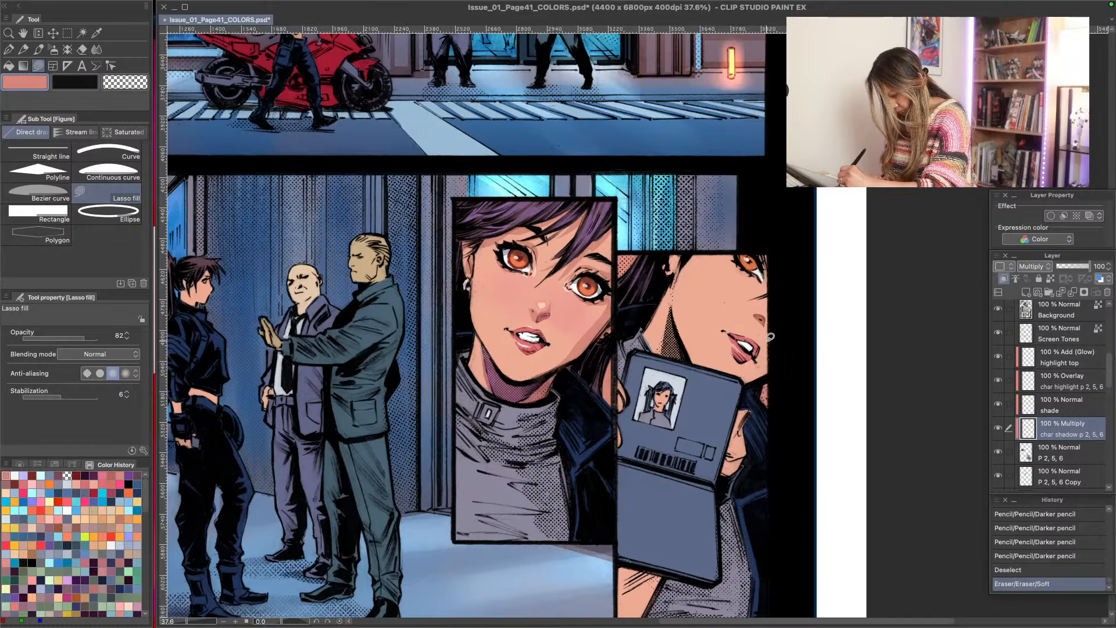
left_click_drag(770, 338, 748, 381)
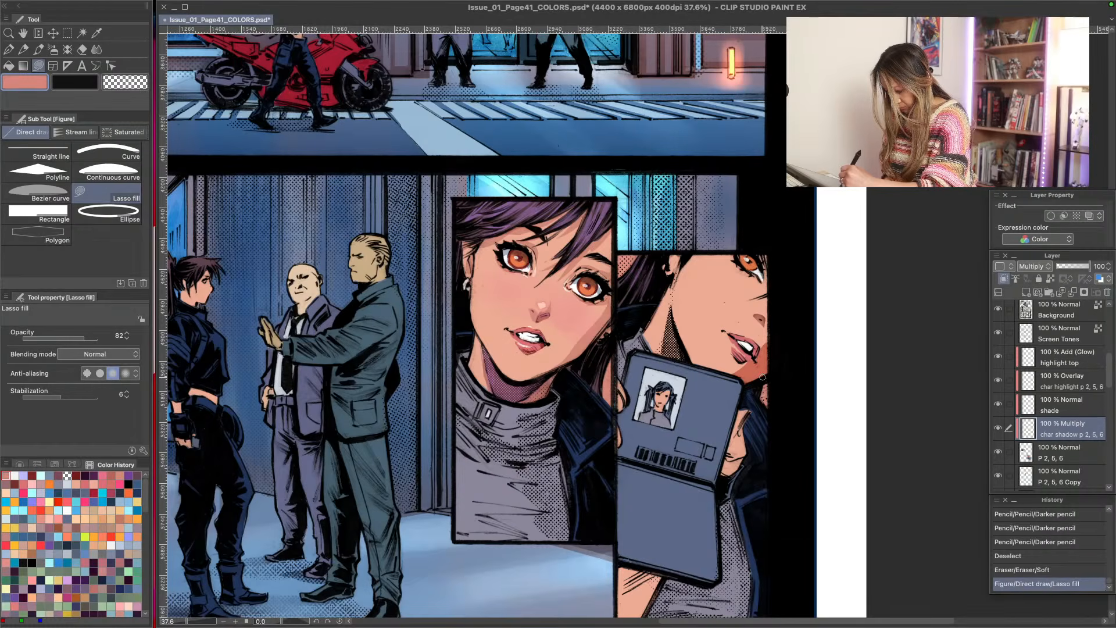
mouse_move(766, 345)
left_mouse_down()
mouse_move(759, 382)
mouse_move(749, 371)
left_mouse_up()
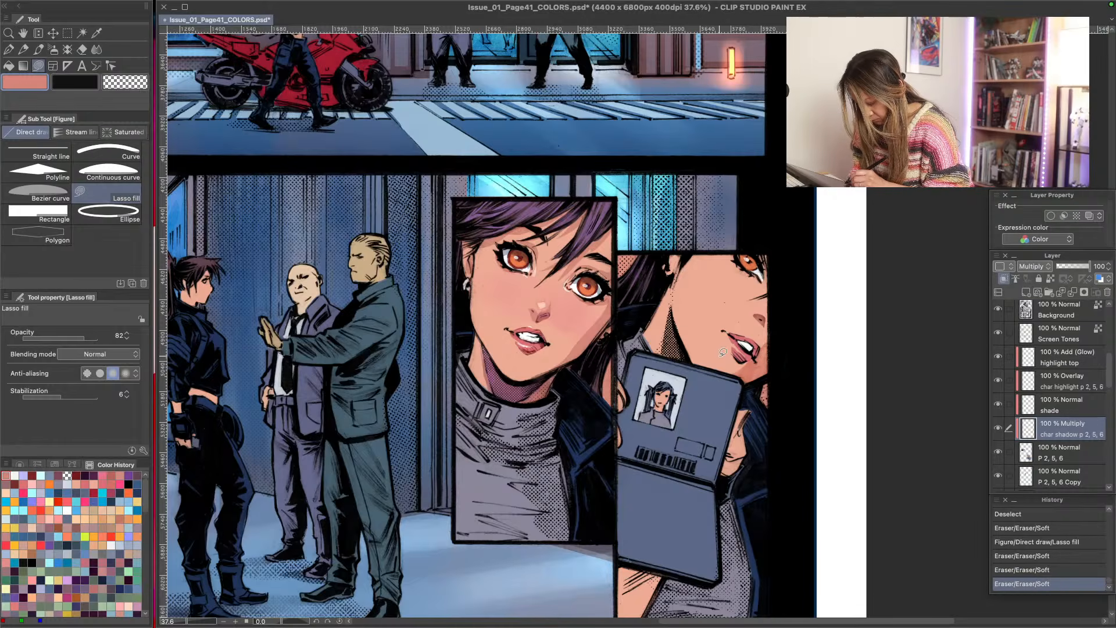
mouse_move(743, 359)
left_mouse_down()
mouse_move(735, 376)
mouse_move(745, 362)
left_mouse_up()
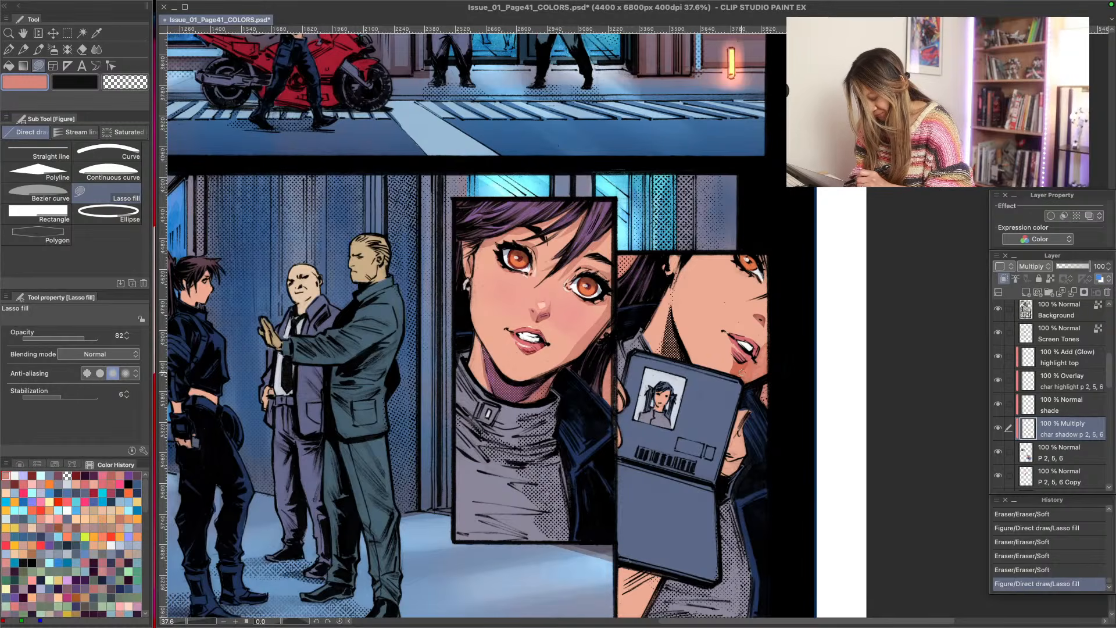
mouse_move(733, 383)
left_mouse_down()
mouse_move(767, 378)
mouse_move(742, 373)
mouse_move(764, 366)
mouse_move(726, 388)
left_mouse_up()
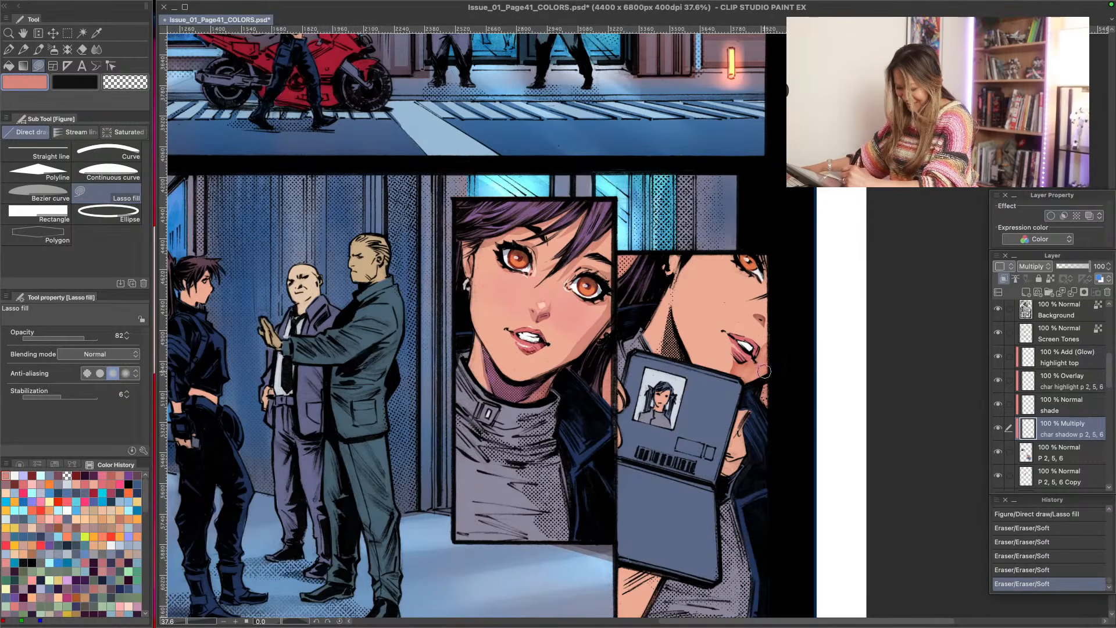
left_click_drag(764, 372, 751, 378)
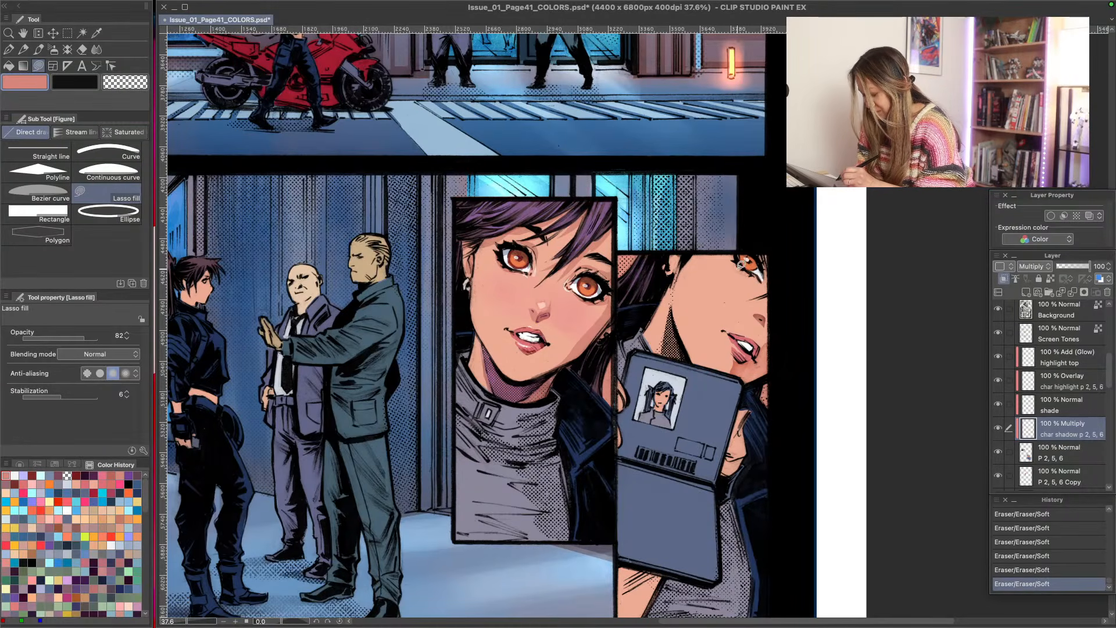
- Add salmon shadows around the eye, nose and mouth in the ID card panel and blend them with the Soft eraser
mouse_move(736, 254)
left_mouse_down()
mouse_move(759, 278)
mouse_move(734, 256)
mouse_move(759, 256)
mouse_move(770, 274)
mouse_move(759, 260)
left_mouse_up()
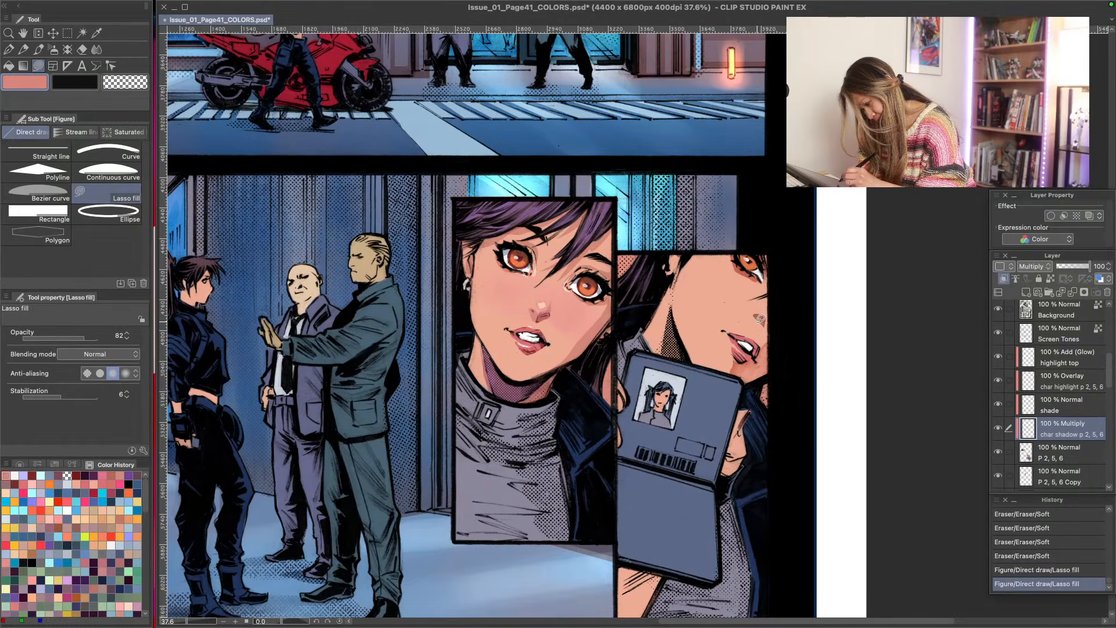
mouse_move(762, 316)
left_mouse_down()
mouse_move(766, 366)
mouse_move(752, 329)
mouse_move(758, 356)
mouse_move(742, 372)
mouse_move(761, 345)
mouse_move(769, 372)
left_mouse_up()
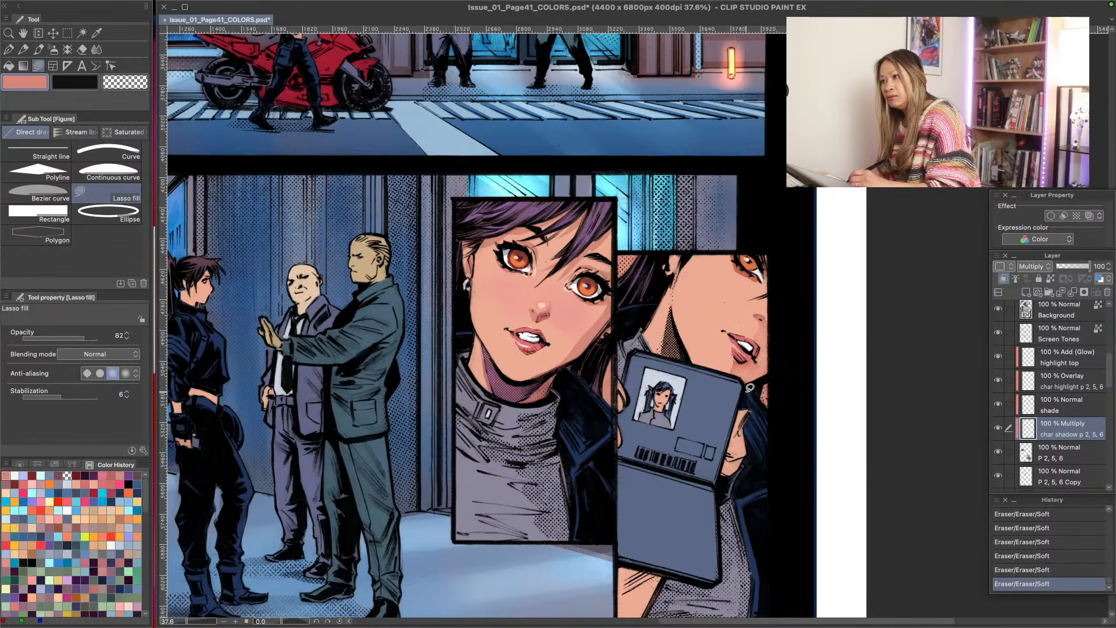
mouse_move(736, 352)
left_mouse_down()
mouse_move(748, 365)
mouse_move(738, 354)
left_mouse_up()
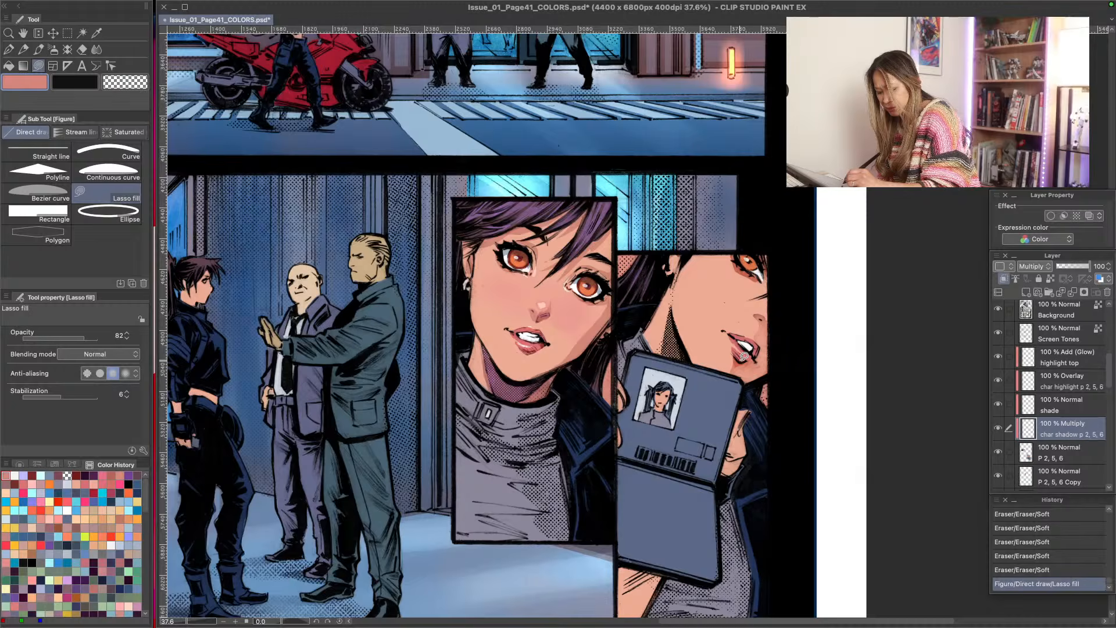
mouse_move(742, 381)
left_mouse_down()
mouse_move(749, 372)
mouse_move(739, 381)
left_mouse_up()
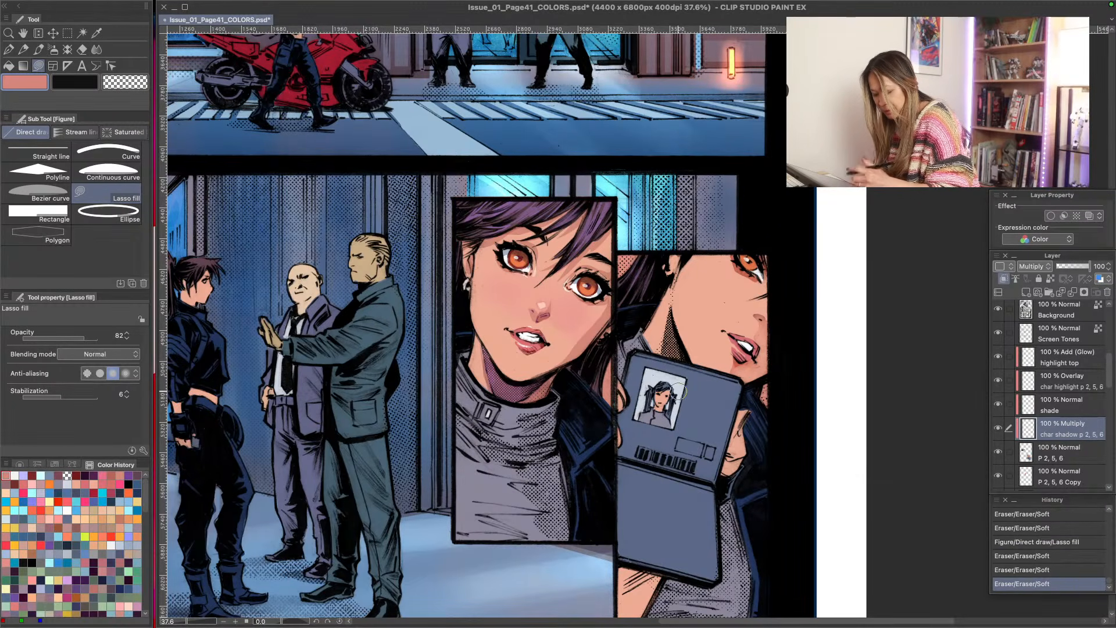
mouse_move(732, 375)
left_mouse_down()
mouse_move(755, 362)
mouse_move(736, 373)
left_mouse_up()
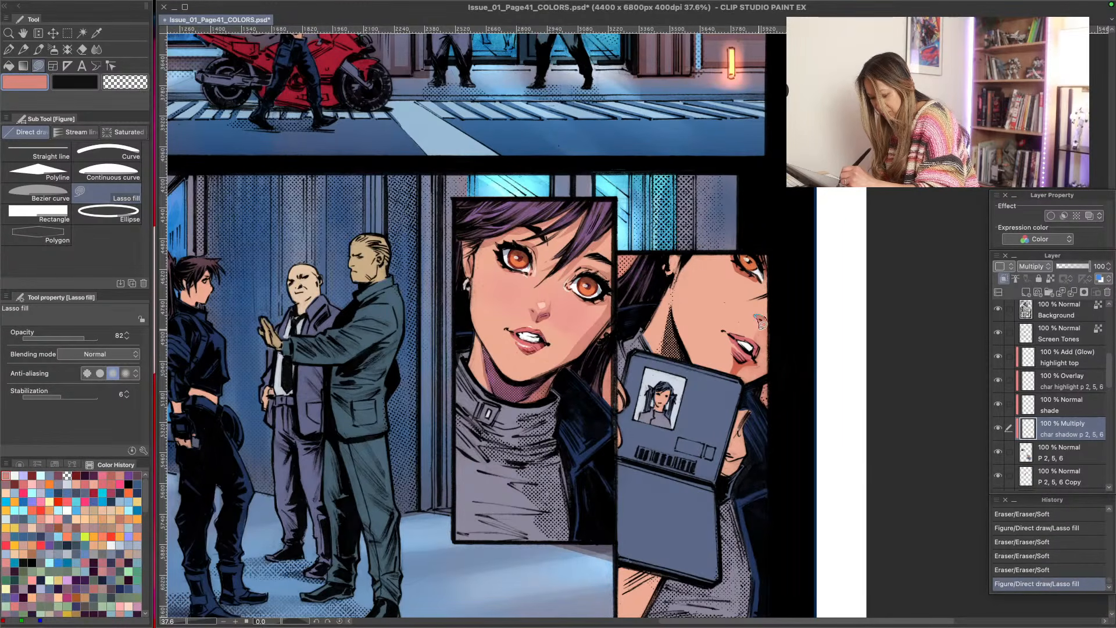
left_click_drag(761, 323, 762, 350)
mouse_move(764, 336)
left_mouse_down()
mouse_move(754, 350)
mouse_move(756, 333)
left_mouse_up()
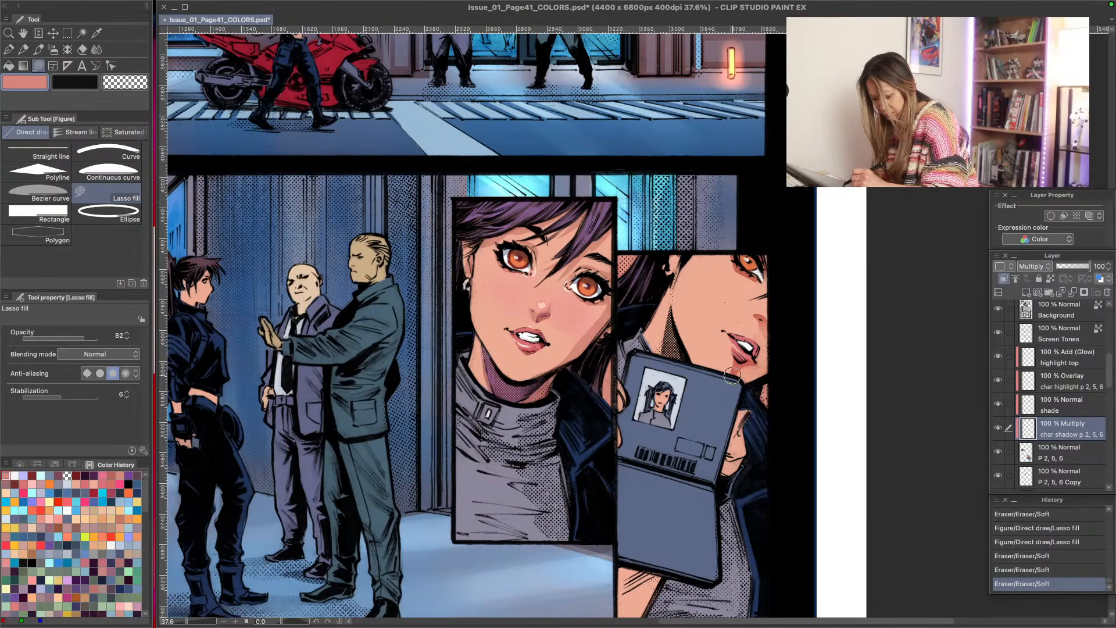
mouse_move(728, 376)
left_mouse_down()
mouse_move(734, 384)
mouse_move(688, 382)
mouse_move(722, 384)
left_mouse_up()
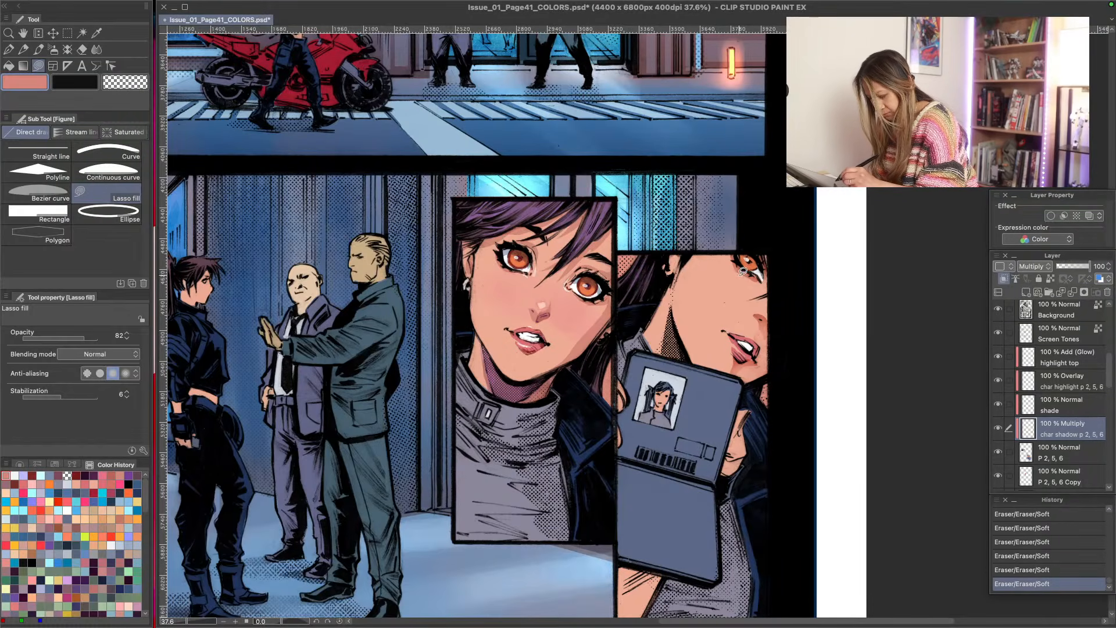
- Lasso-fill salmon shadows beneath the eye, along the ear and neck edge, and on the fingers holding the ID card
mouse_move(757, 282)
left_mouse_down()
mouse_move(762, 237)
mouse_move(643, 257)
mouse_move(690, 239)
mouse_move(756, 291)
left_mouse_up()
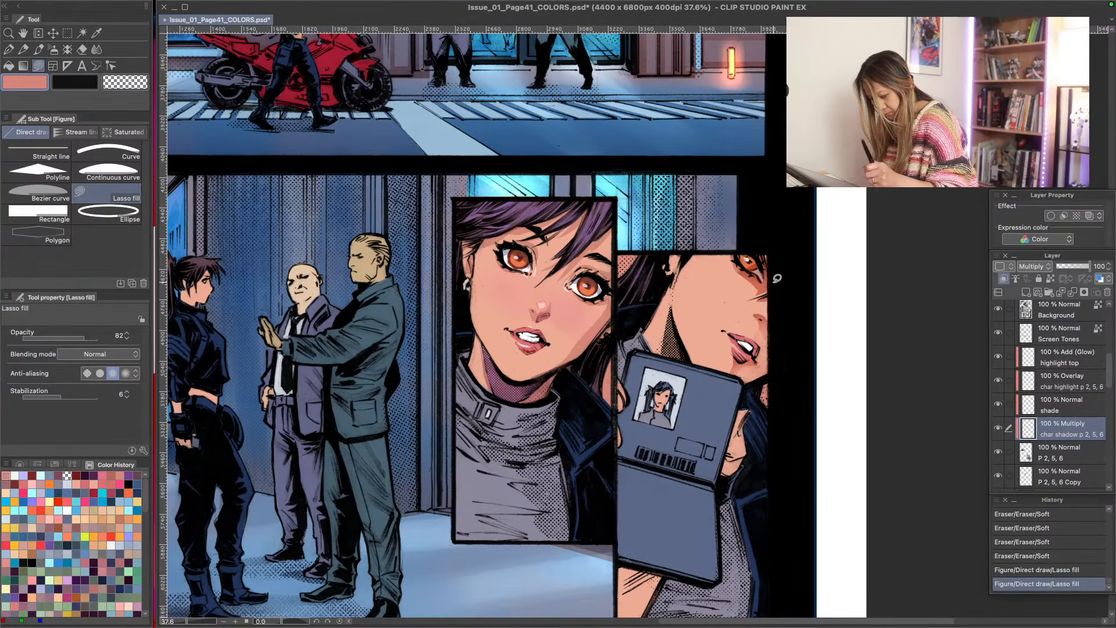
mouse_move(672, 254)
left_mouse_down()
mouse_move(663, 352)
mouse_move(690, 357)
mouse_move(677, 293)
left_mouse_up()
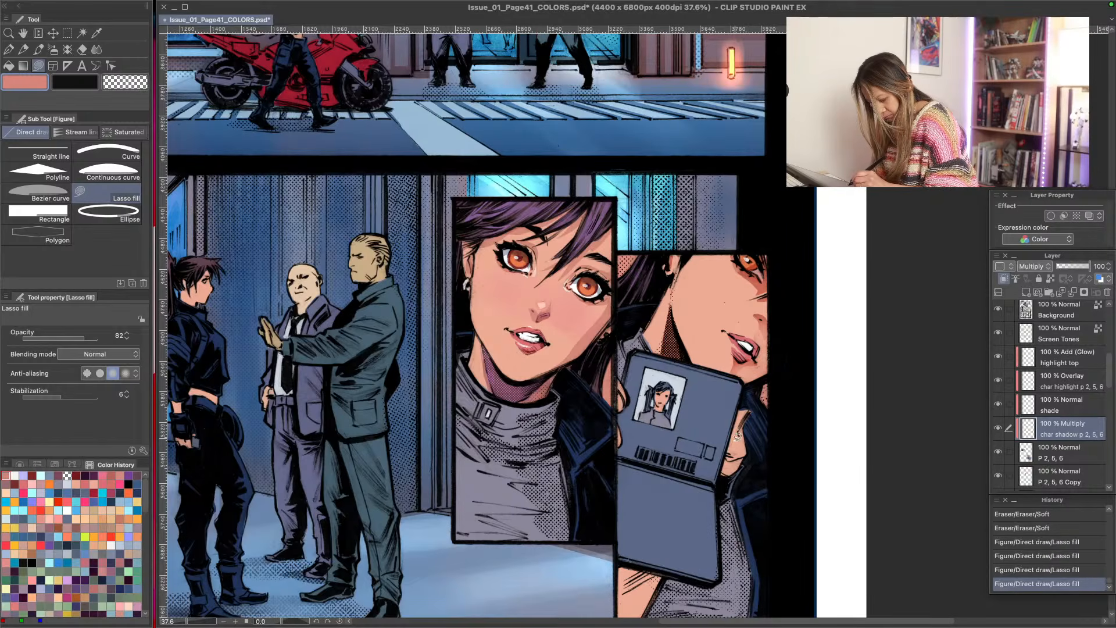
left_click_drag(735, 429, 734, 466)
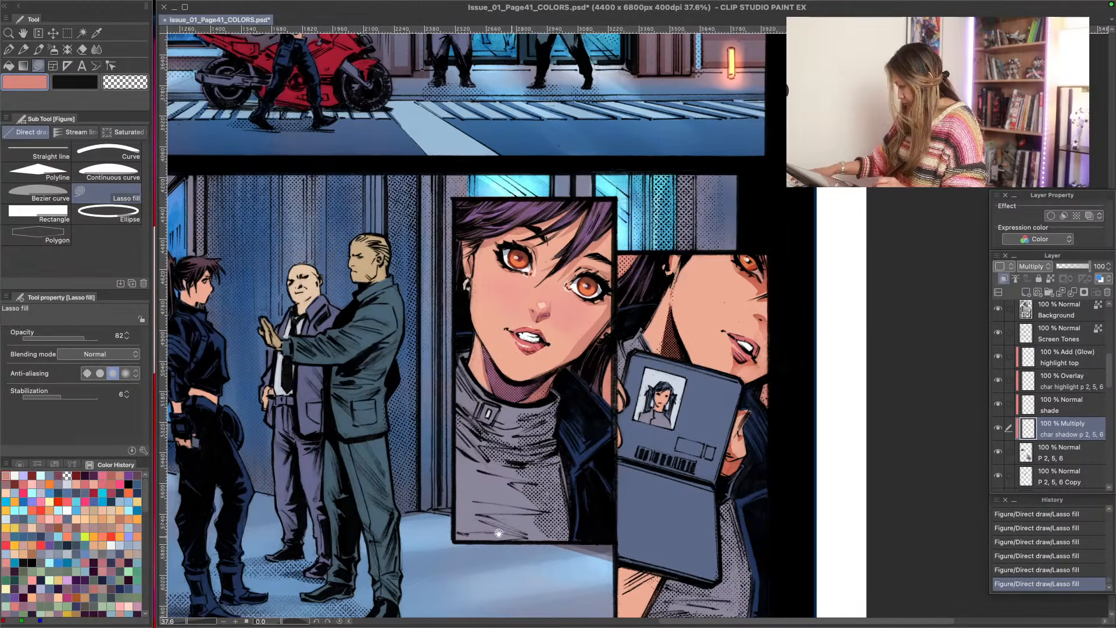
- Refine the salmon shadows on the wrist, the fingers and the jawline around the ID card with the Soft eraser
key("space")
left_click_drag(498, 526, 494, 335)
mouse_move(624, 387)
left_mouse_down()
mouse_move(644, 394)
mouse_move(626, 385)
mouse_move(634, 418)
mouse_move(658, 393)
left_mouse_up()
mouse_move(735, 286)
left_mouse_down()
mouse_move(746, 231)
mouse_move(742, 262)
left_mouse_up()
mouse_move(722, 173)
left_mouse_down()
mouse_move(655, 123)
mouse_move(683, 135)
left_mouse_up()
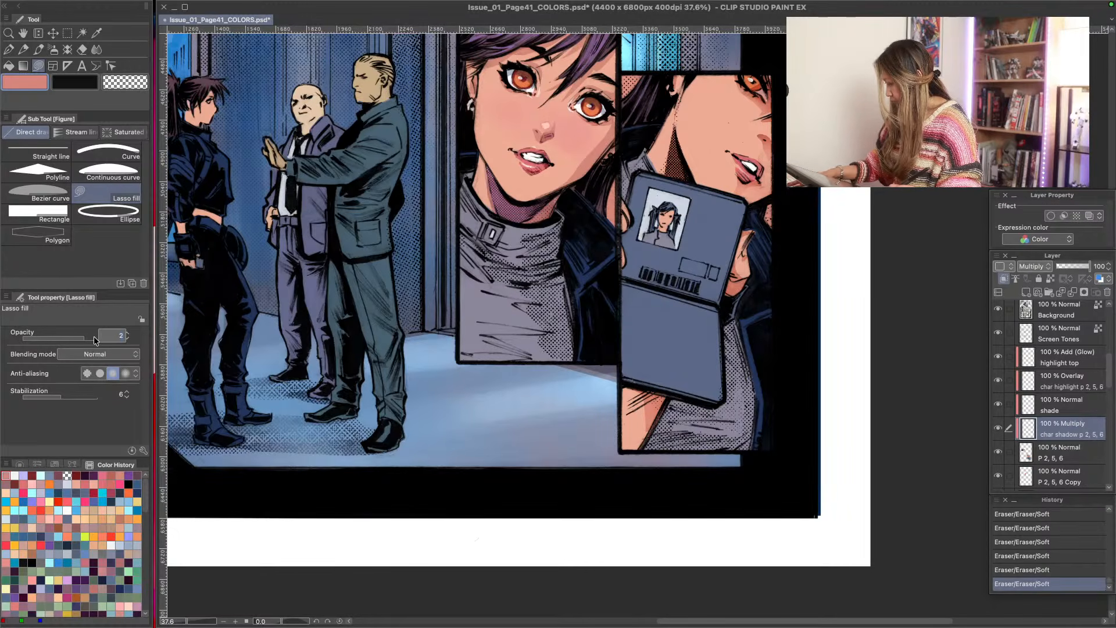
- Set Lasso fill opacity to 20 and layer light salmon shadows across the ID card panel's cheek and ear, softening them with the Soft eraser
type("20")
key("Return")
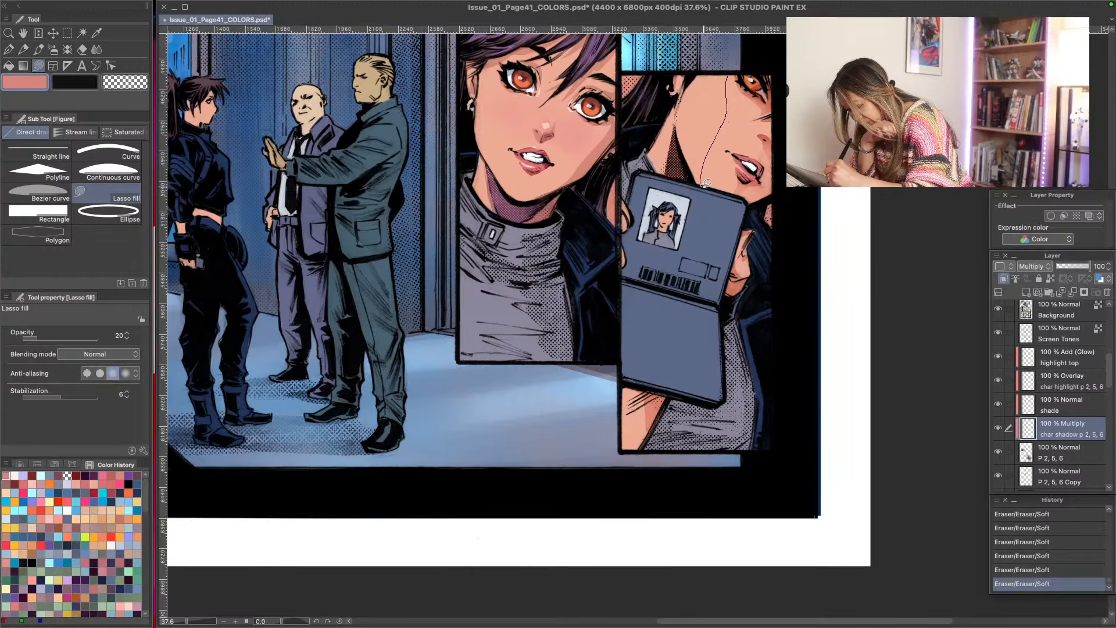
mouse_move(705, 183)
left_mouse_down()
mouse_move(753, 197)
mouse_move(781, 177)
left_mouse_up()
left_click_drag(784, 115, 736, 76)
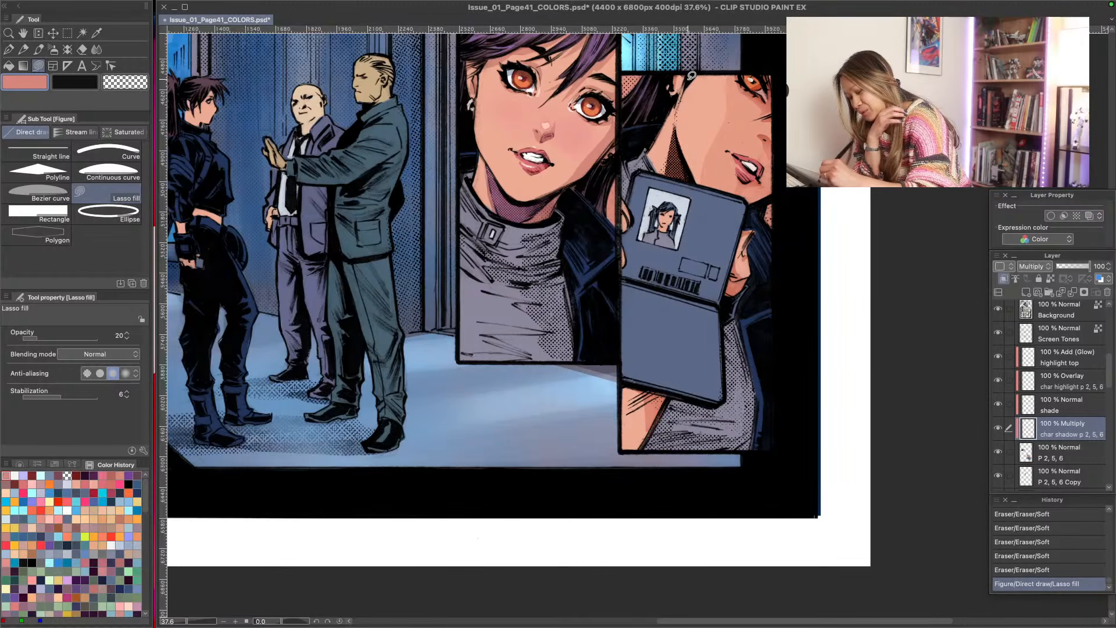
mouse_move(688, 79)
left_mouse_down()
mouse_move(679, 110)
mouse_move(702, 70)
mouse_move(681, 69)
left_mouse_up()
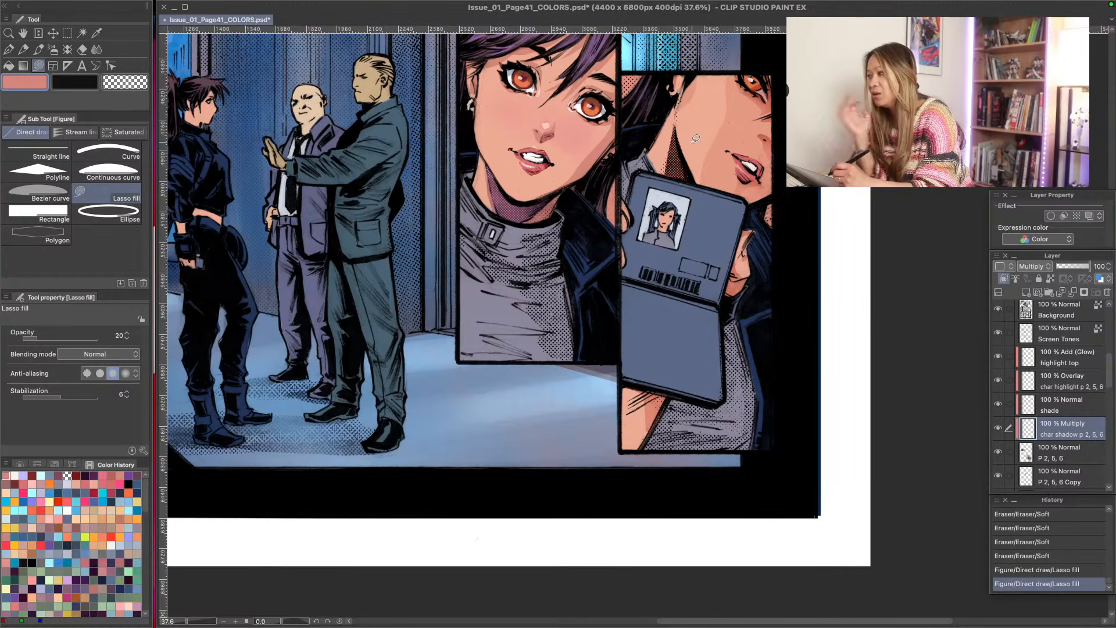
mouse_move(670, 102)
left_mouse_down()
mouse_move(665, 169)
mouse_move(680, 83)
mouse_move(677, 107)
left_mouse_up()
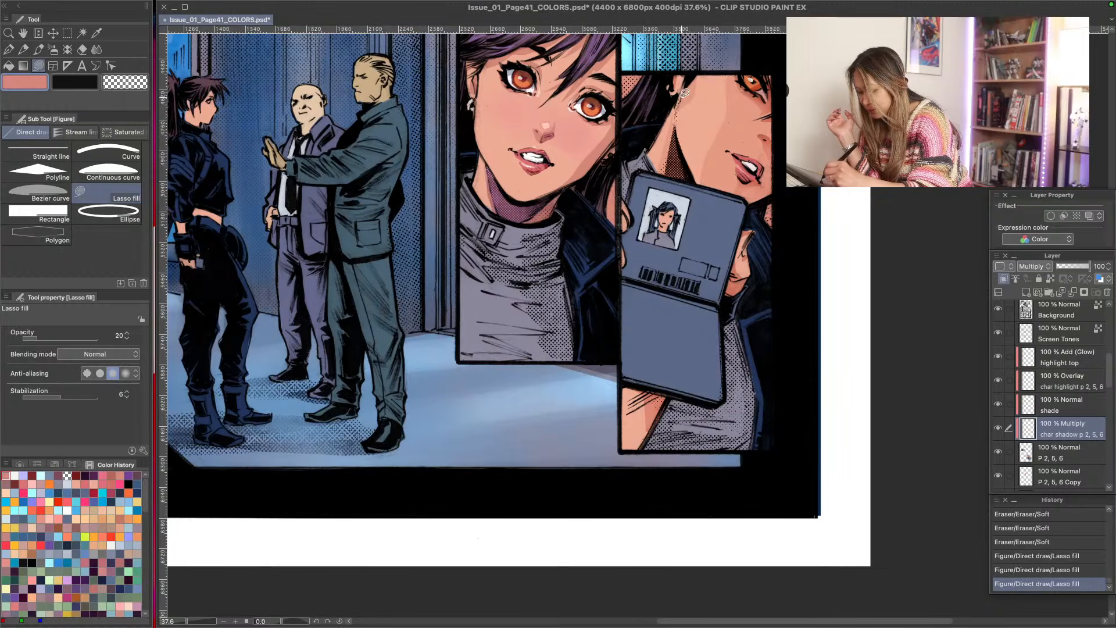
mouse_move(687, 153)
left_mouse_down()
mouse_move(677, 65)
mouse_move(678, 172)
mouse_move(709, 54)
left_mouse_up()
left_click_drag(708, 96, 704, 52)
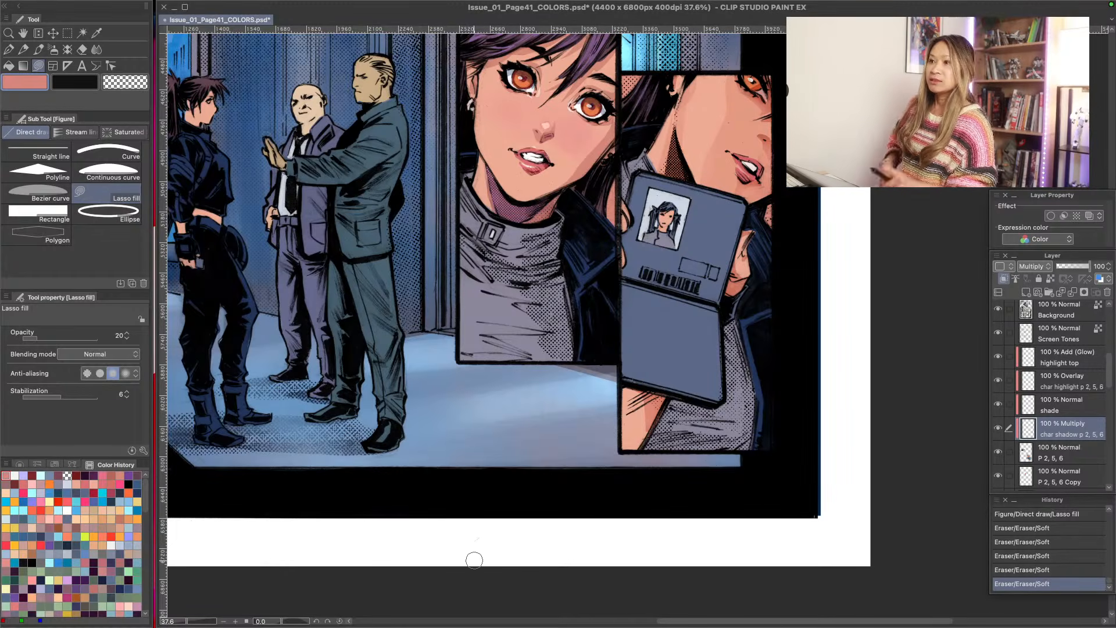
- Lasso-fill light salmon shadows at opacity 20 on the wrist and fingers holding the ID card
key("slash")
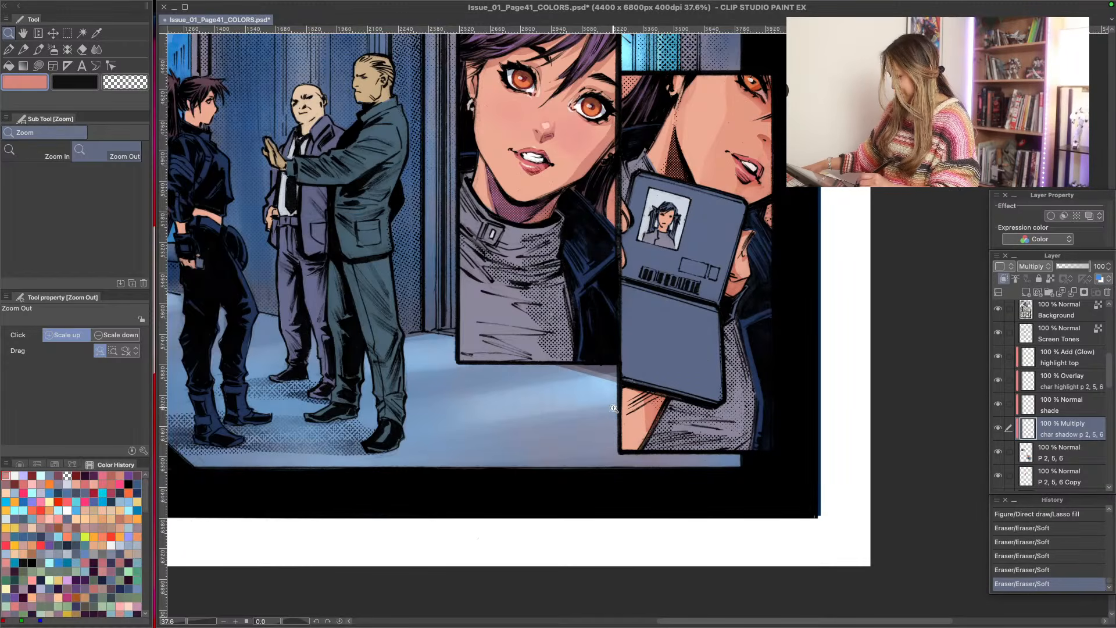
key("u")
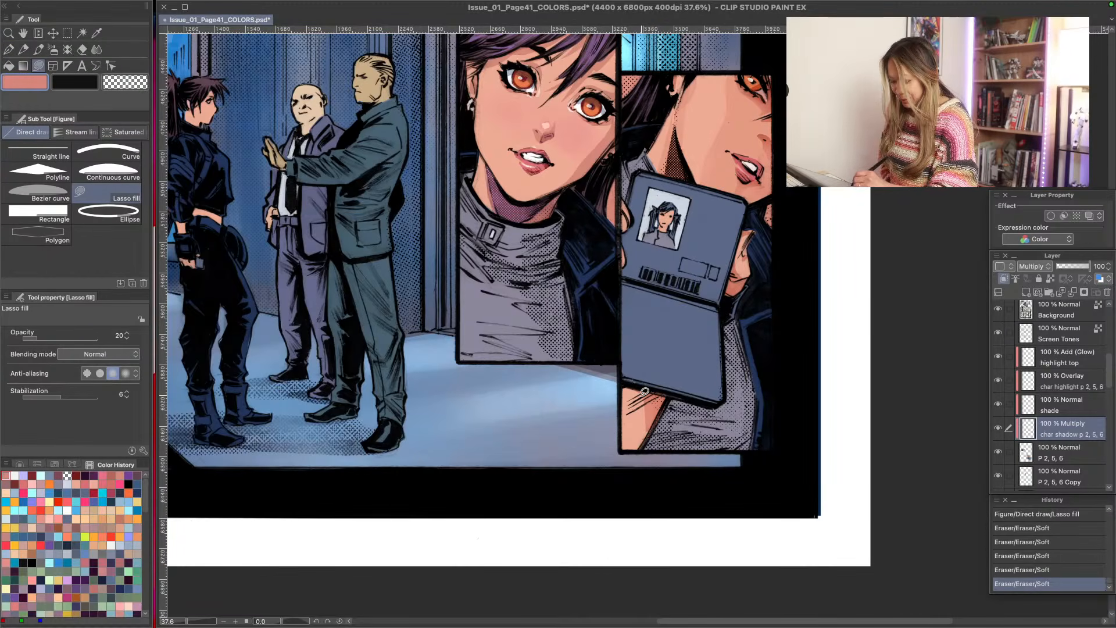
mouse_move(627, 424)
left_mouse_down()
mouse_move(639, 455)
mouse_move(642, 387)
mouse_move(621, 383)
mouse_move(615, 336)
left_mouse_up()
mouse_move(754, 234)
left_mouse_down()
mouse_move(740, 271)
mouse_move(747, 249)
left_mouse_up()
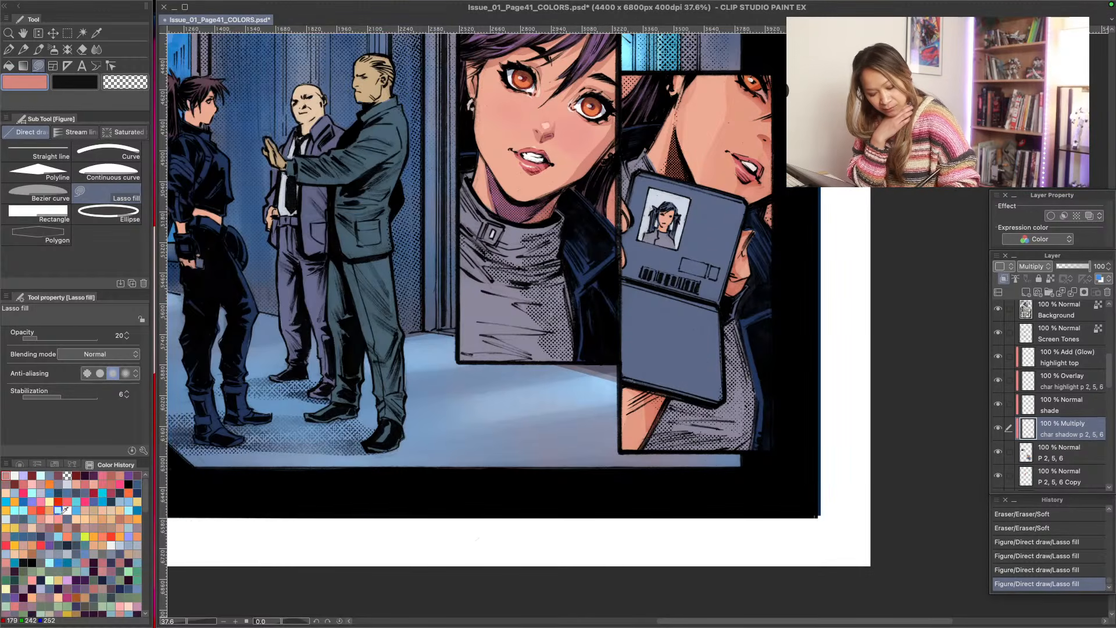
- Airbrush a soft pink blush onto the cheek in the ID card panel on the shade layer with Soft 2
left_click(103, 475)
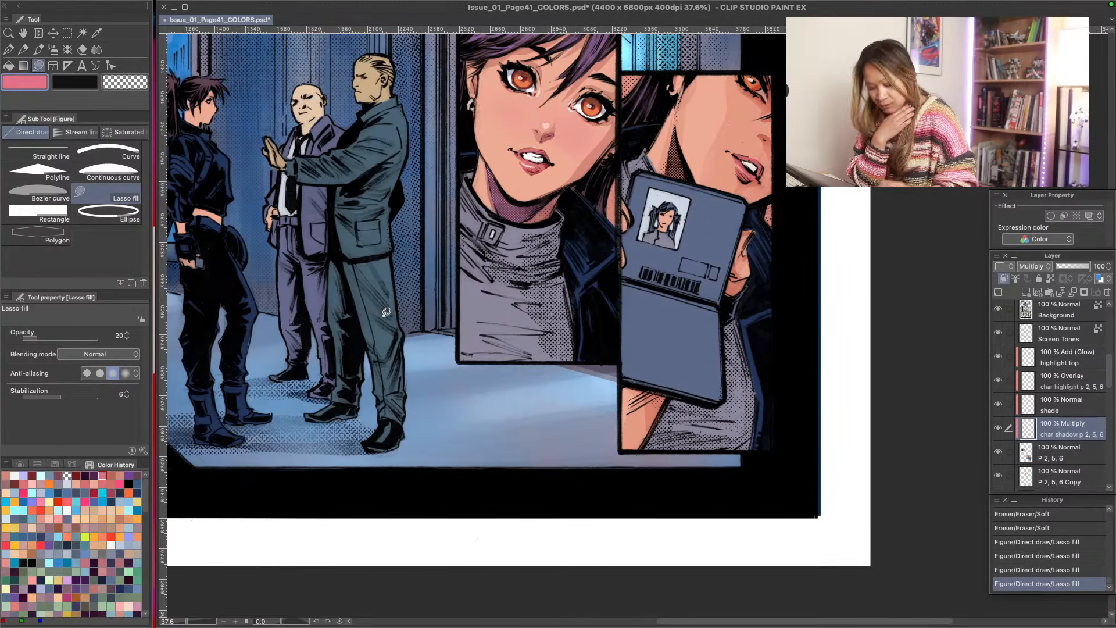
left_click(1044, 407)
key("b")
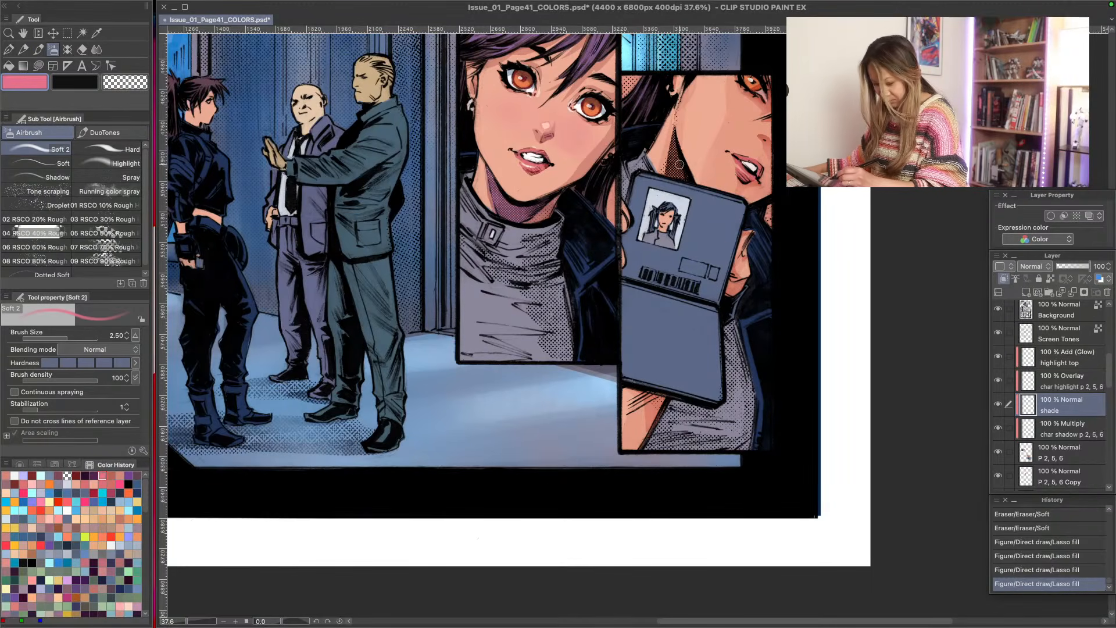
key("bracketright")
left_click(729, 123)
key("bracketleft")
key("bracketleft")
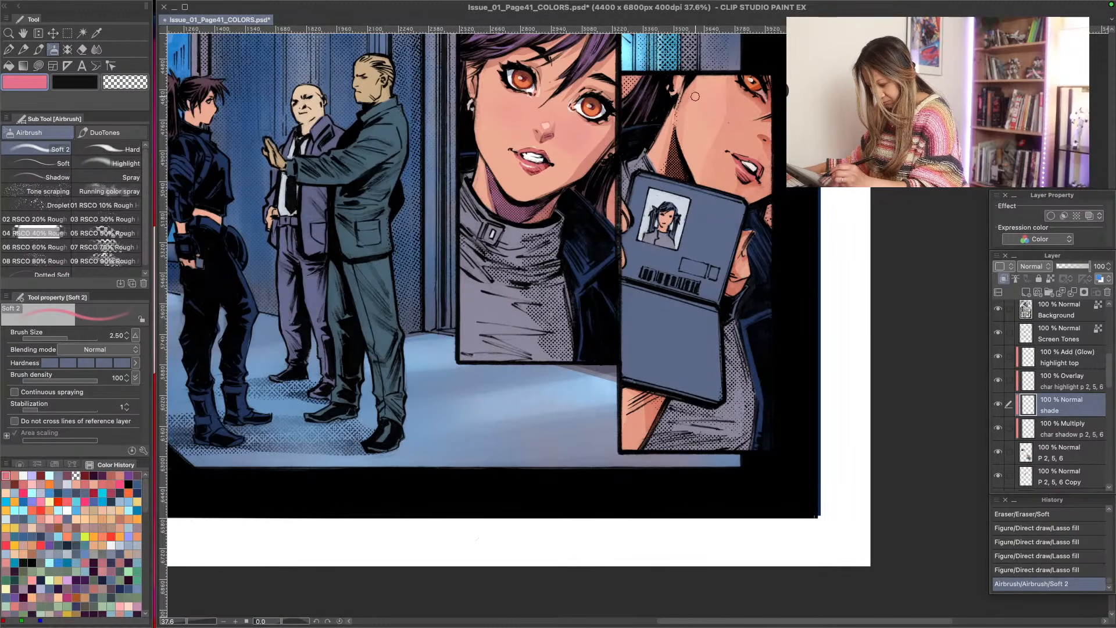
left_click(761, 126)
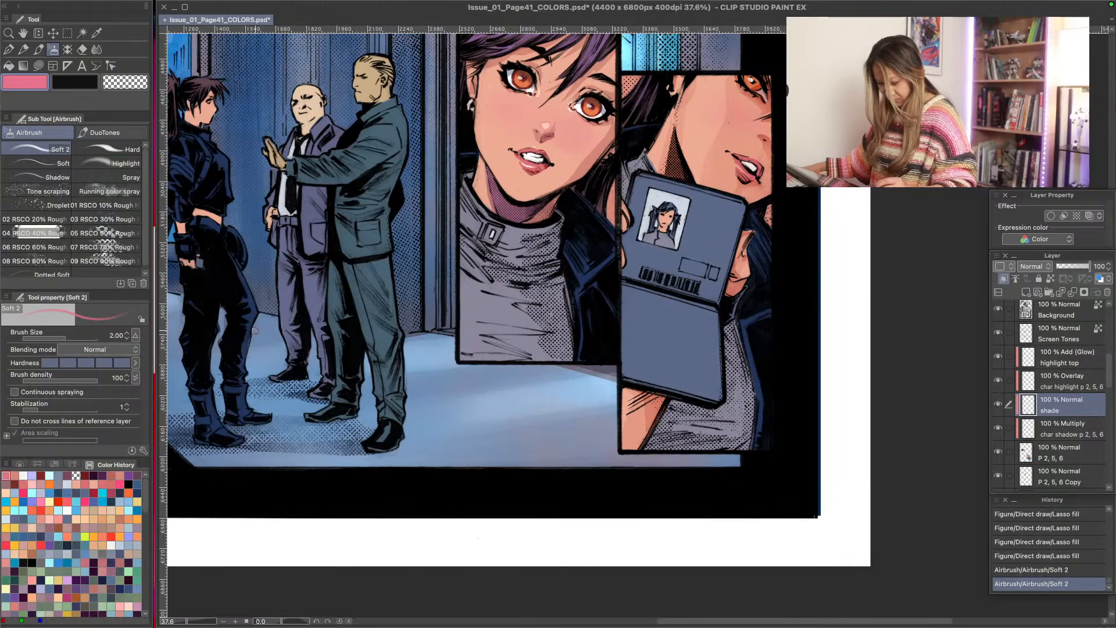
- Reduce the Soft 2 brush size to 1.20 and airbrush pink blush onto the fingers holding the ID card
key("bracketleft")
key("bracketleft")
key("bracketleft")
left_click(739, 265)
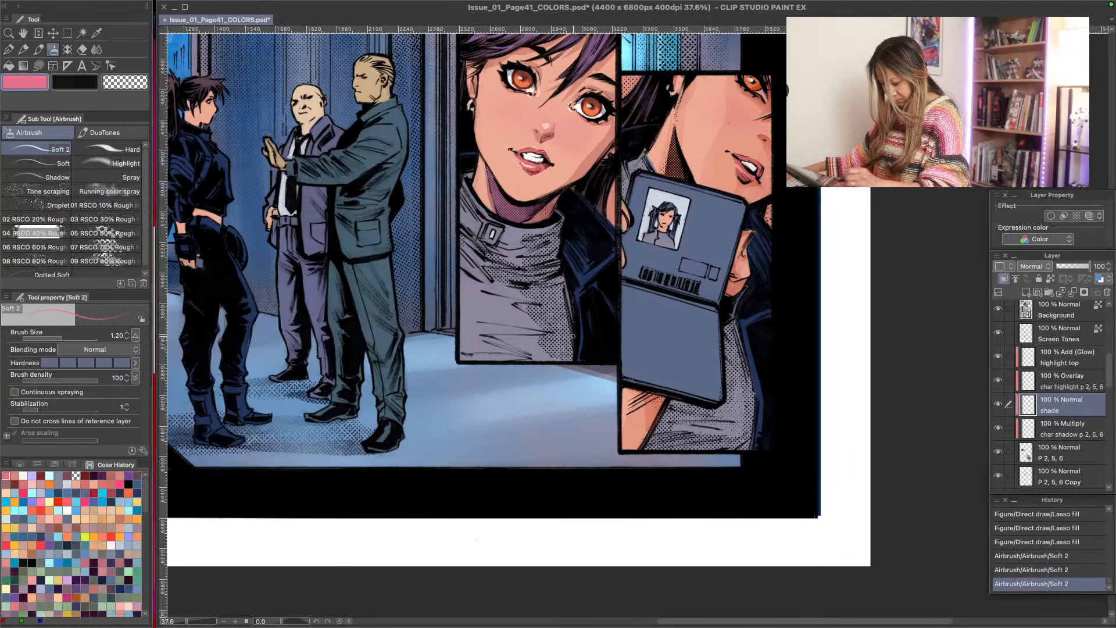
- Paint near-white G-pen highlights along the woman's turtleneck collar on the Overlay layer char highlight p 2, 5, 6, using brush sizes 2.00 and 2.50
key("super+space")
left_click_drag(435, 390, 403, 381)
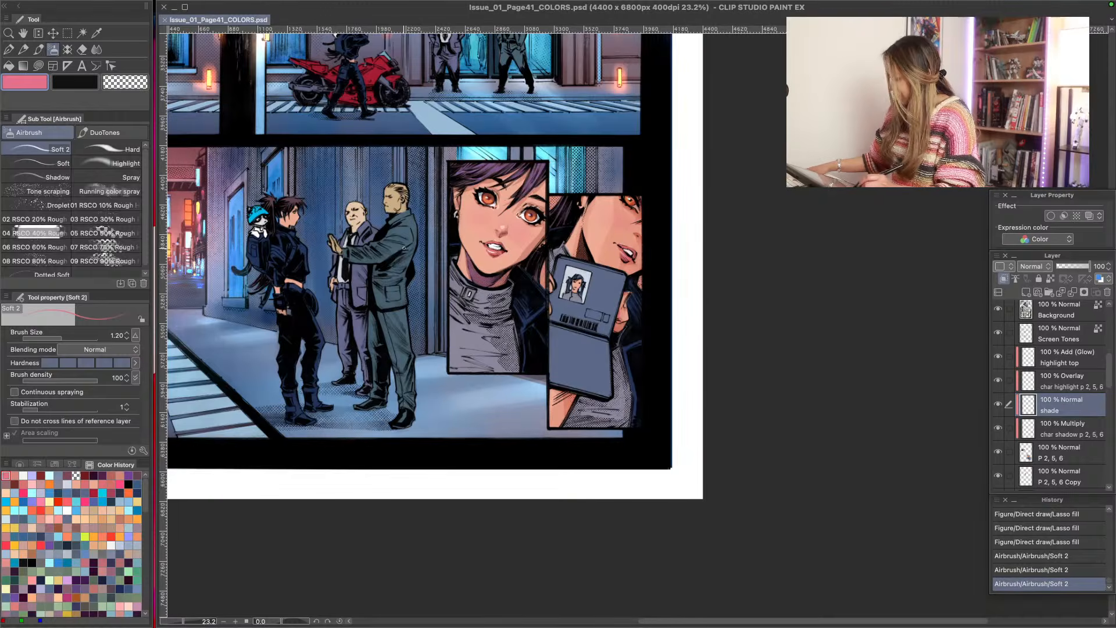
left_click_drag(392, 252, 459, 250)
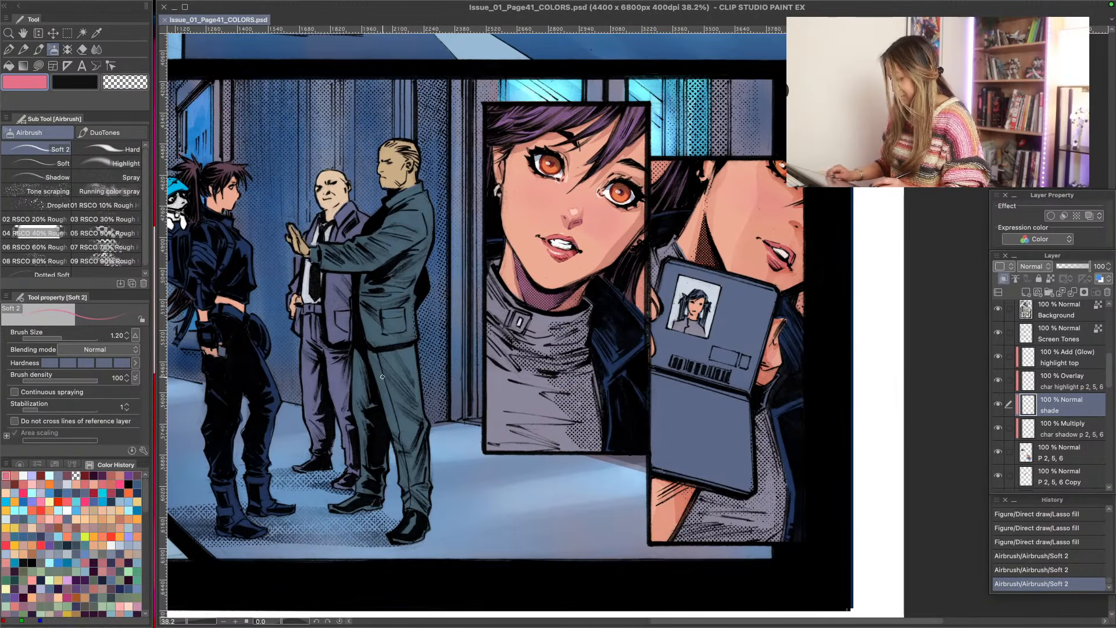
key("p")
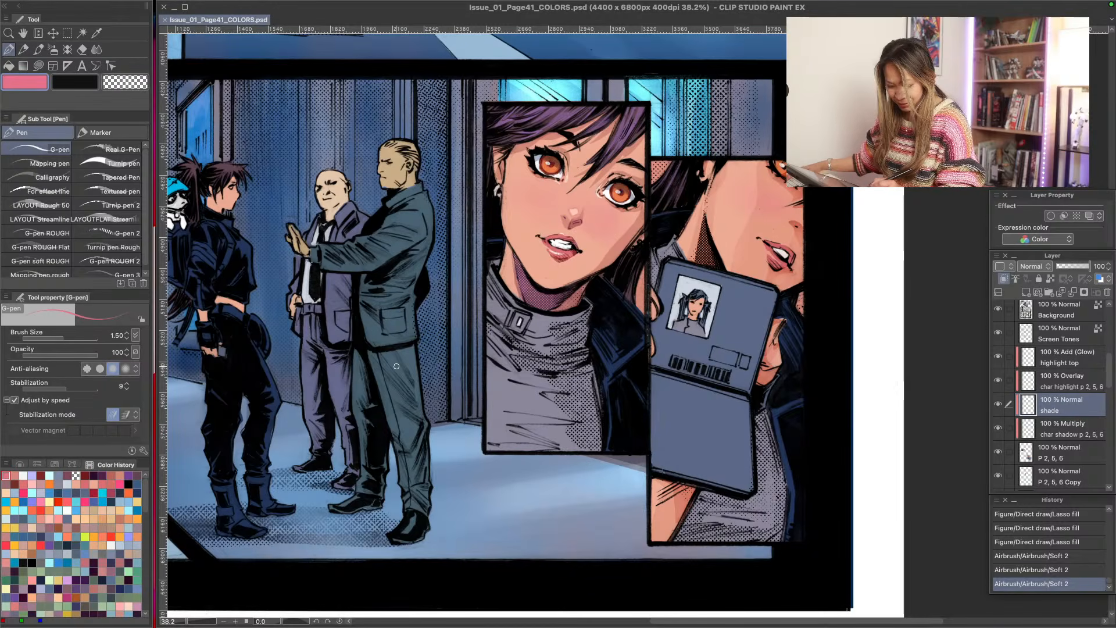
key("]")
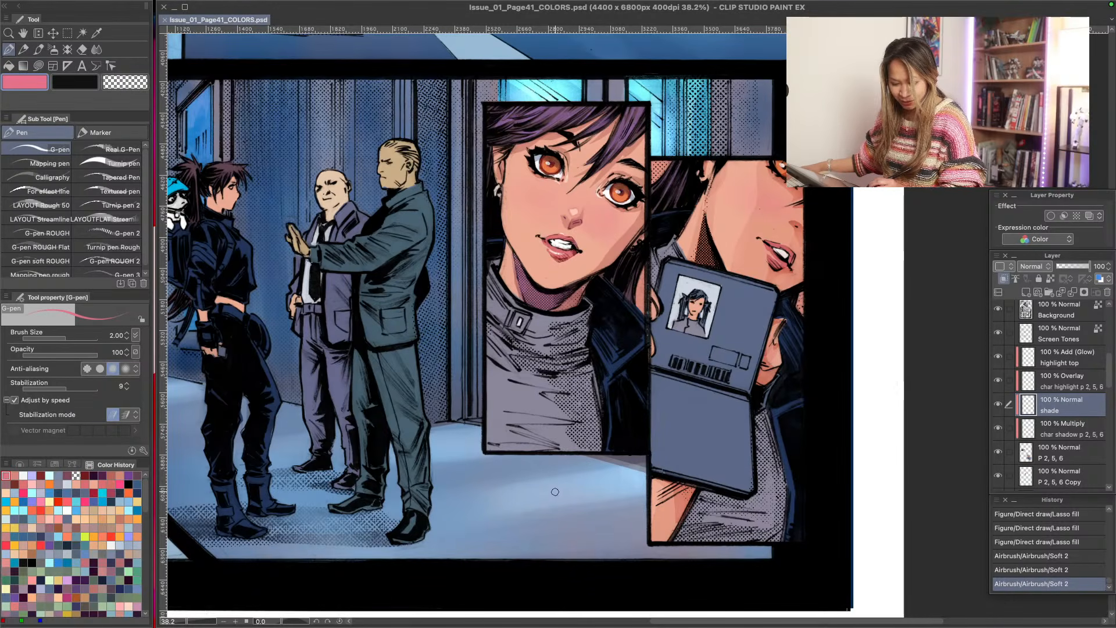
left_click(24, 476)
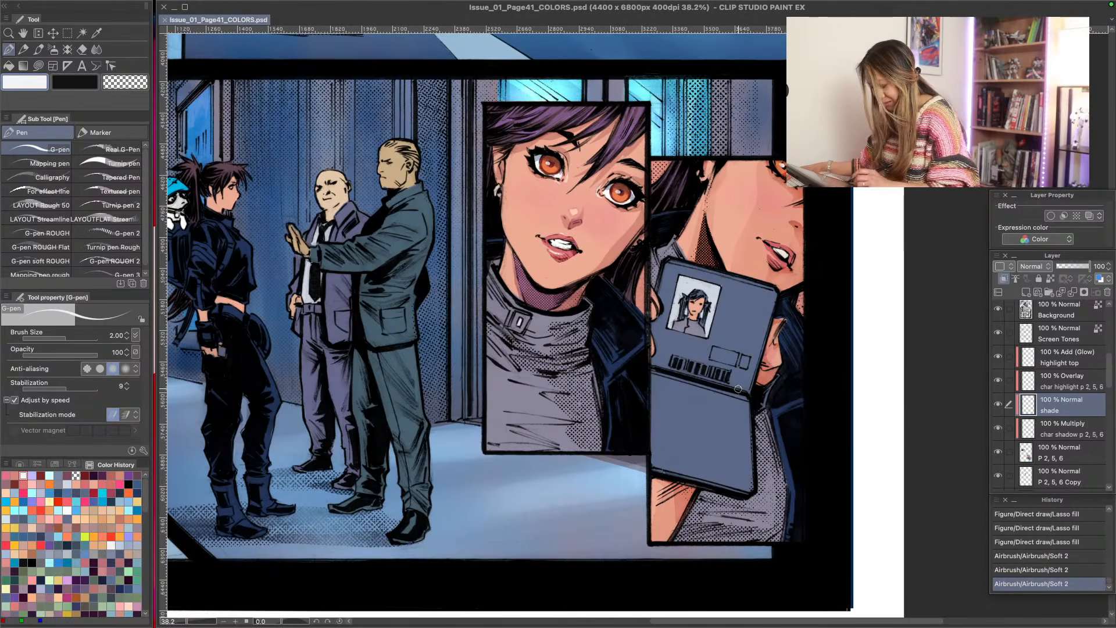
left_click(1047, 384)
left_click(999, 381)
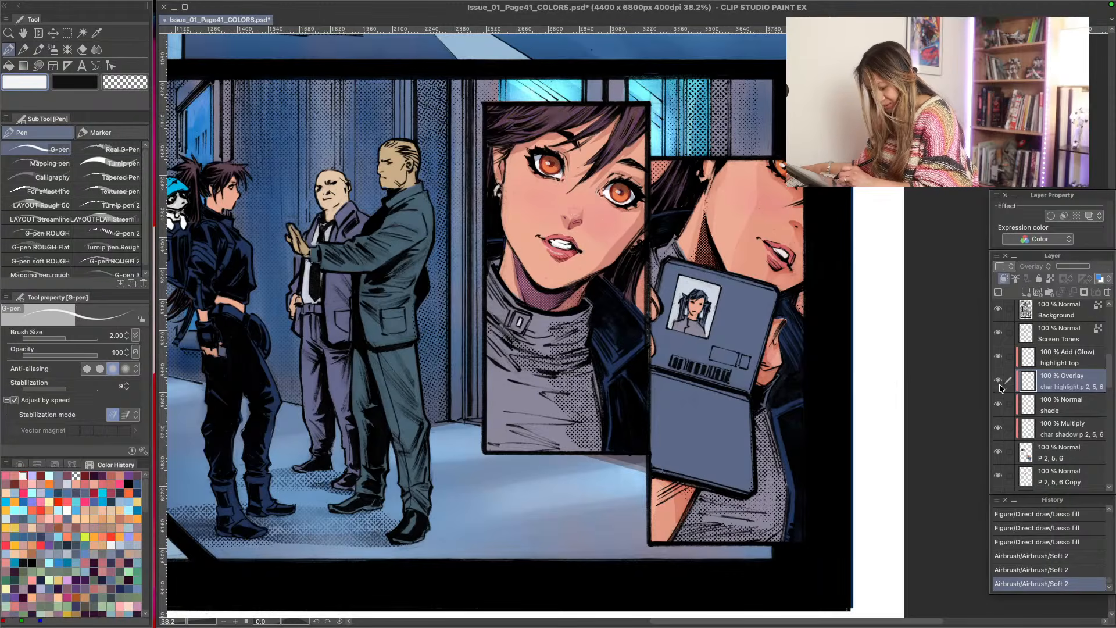
left_click(999, 382)
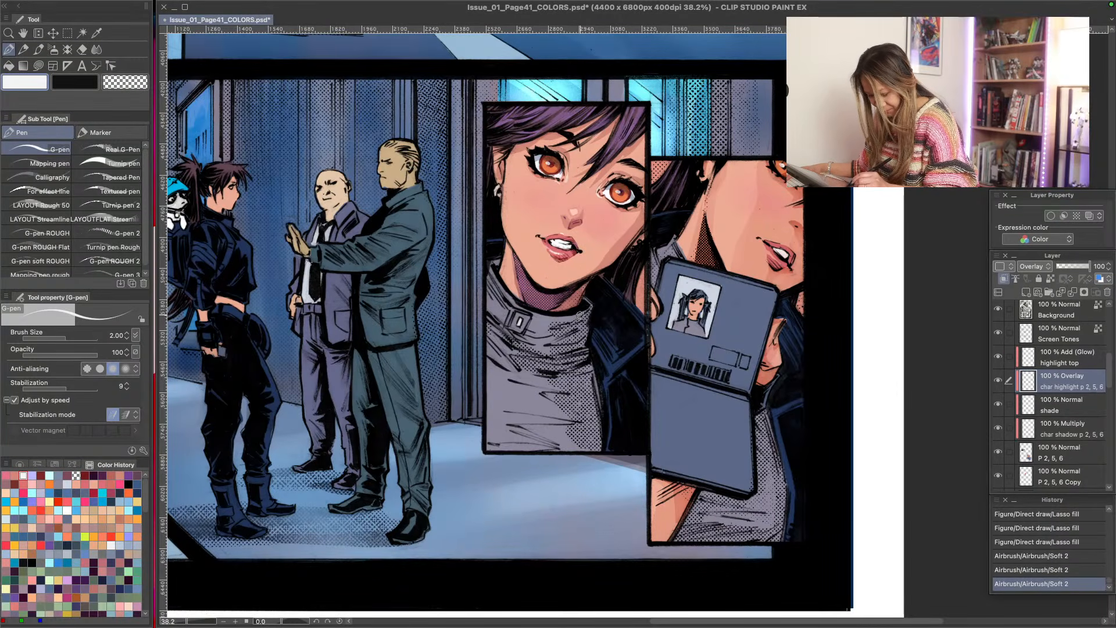
mouse_move(583, 313)
left_mouse_down()
mouse_move(513, 304)
mouse_move(586, 309)
mouse_move(526, 324)
left_mouse_up()
key("bracketright")
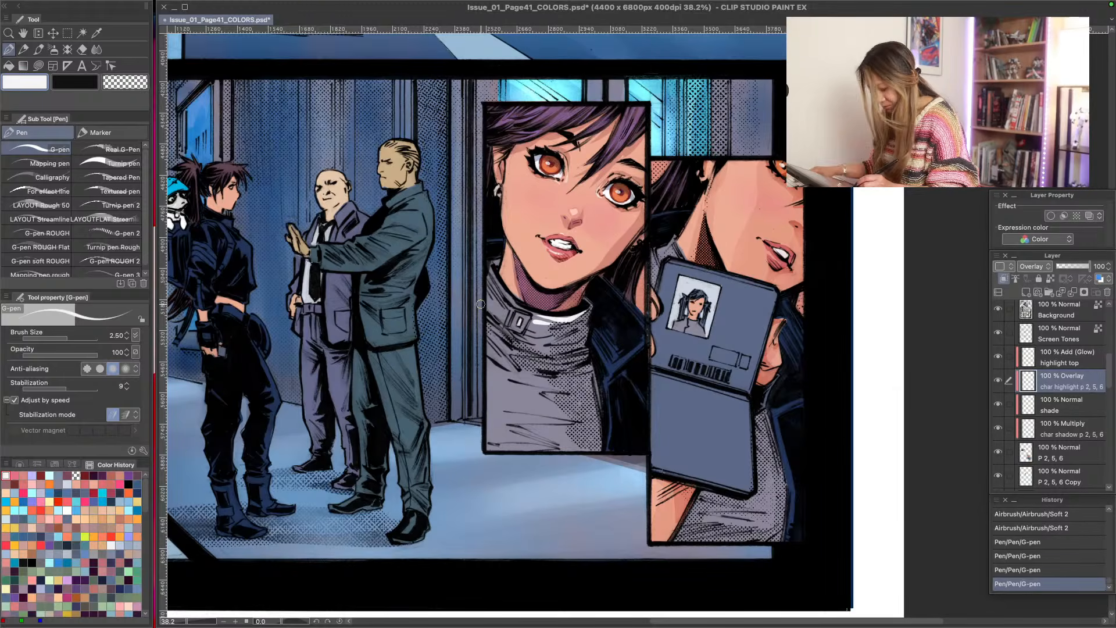
left_click_drag(522, 309, 506, 299)
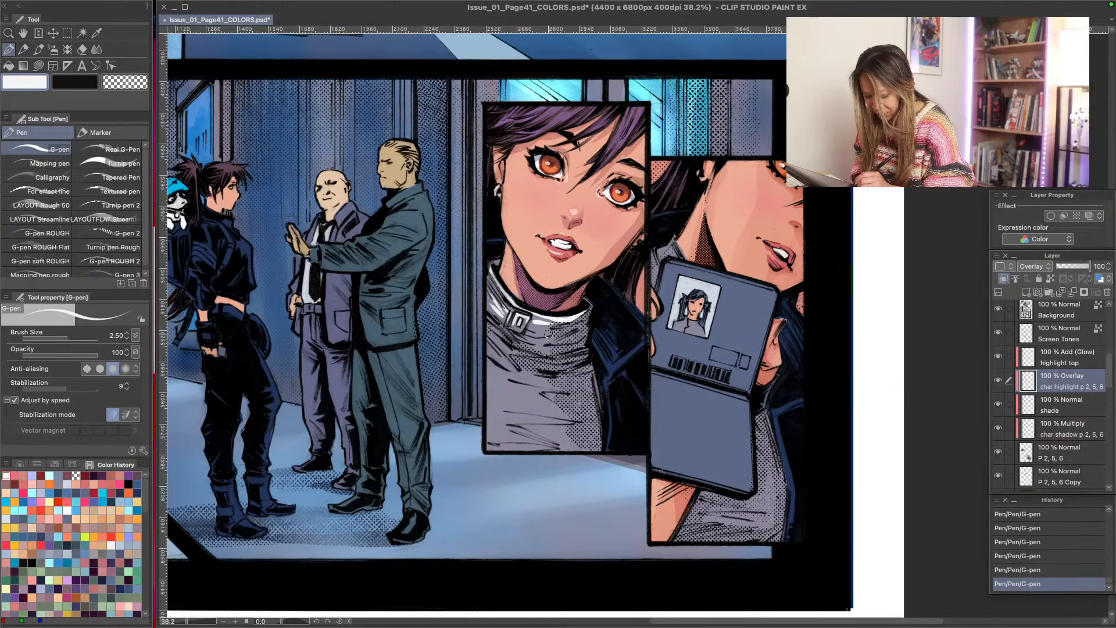
- Paint near-white G-pen highlights between the fabric folds on the turtleneck's shoulder and chest at brush size 2.50
mouse_move(529, 333)
left_mouse_down()
mouse_move(564, 332)
mouse_move(548, 331)
mouse_move(547, 349)
left_mouse_up()
mouse_move(486, 310)
left_mouse_down()
mouse_move(498, 349)
mouse_move(490, 332)
mouse_move(526, 357)
left_mouse_up()
mouse_move(490, 333)
left_mouse_down()
mouse_move(540, 396)
mouse_move(494, 368)
mouse_move(489, 351)
mouse_move(561, 389)
mouse_move(496, 371)
mouse_move(544, 385)
mouse_move(499, 357)
mouse_move(530, 379)
mouse_move(517, 368)
mouse_move(445, 399)
mouse_move(553, 414)
mouse_move(524, 389)
mouse_move(537, 389)
mouse_move(516, 389)
mouse_move(567, 418)
mouse_move(496, 408)
mouse_move(547, 408)
mouse_move(516, 391)
mouse_move(558, 416)
mouse_move(492, 377)
mouse_move(539, 388)
mouse_move(504, 373)
left_mouse_up()
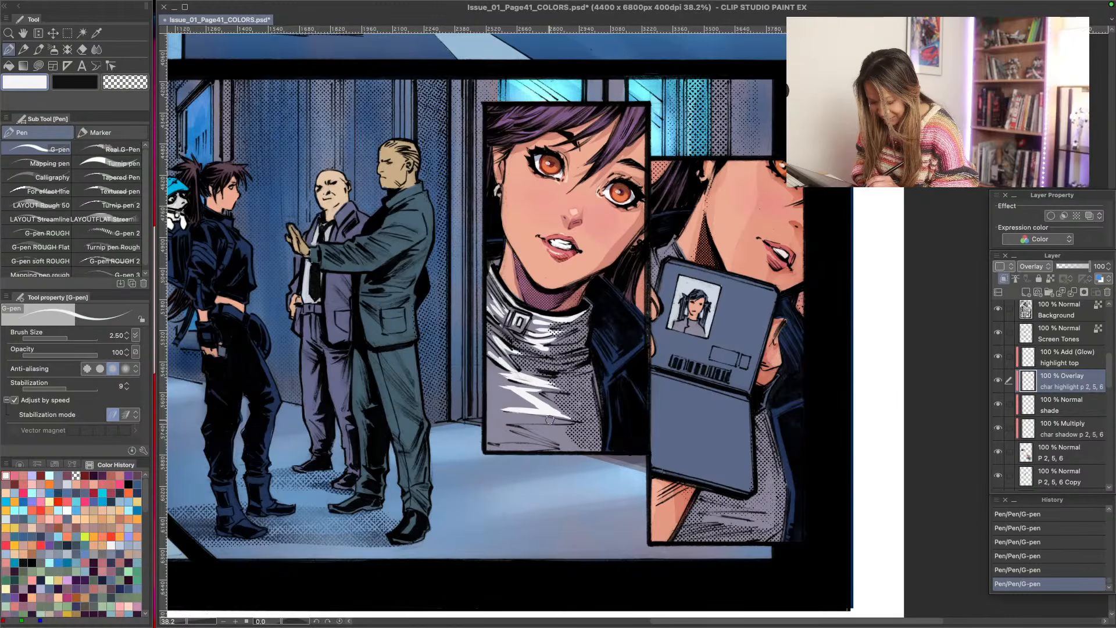
mouse_move(572, 426)
left_mouse_down()
mouse_move(523, 426)
mouse_move(571, 444)
mouse_move(521, 427)
mouse_move(561, 429)
mouse_move(487, 419)
mouse_move(538, 444)
mouse_move(488, 433)
left_mouse_up()
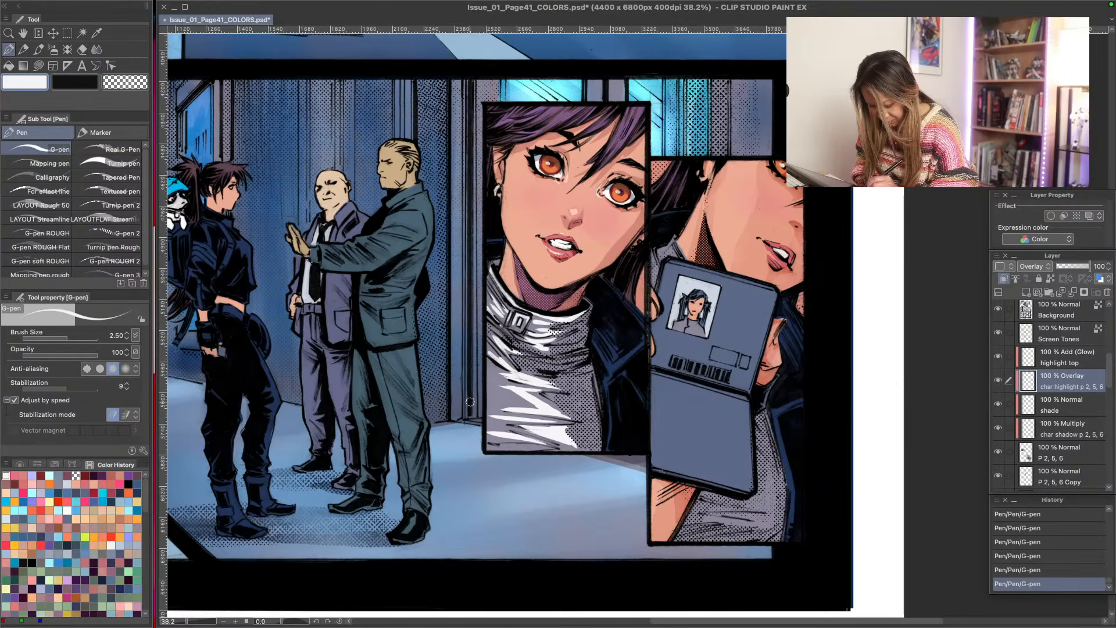
- Restrict painting to a rectangle around the sweater's chest, lasso-fill near-white highlights at opacity 50 between its folds, and deselect
key("m")
left_click_drag(488, 321, 634, 453)
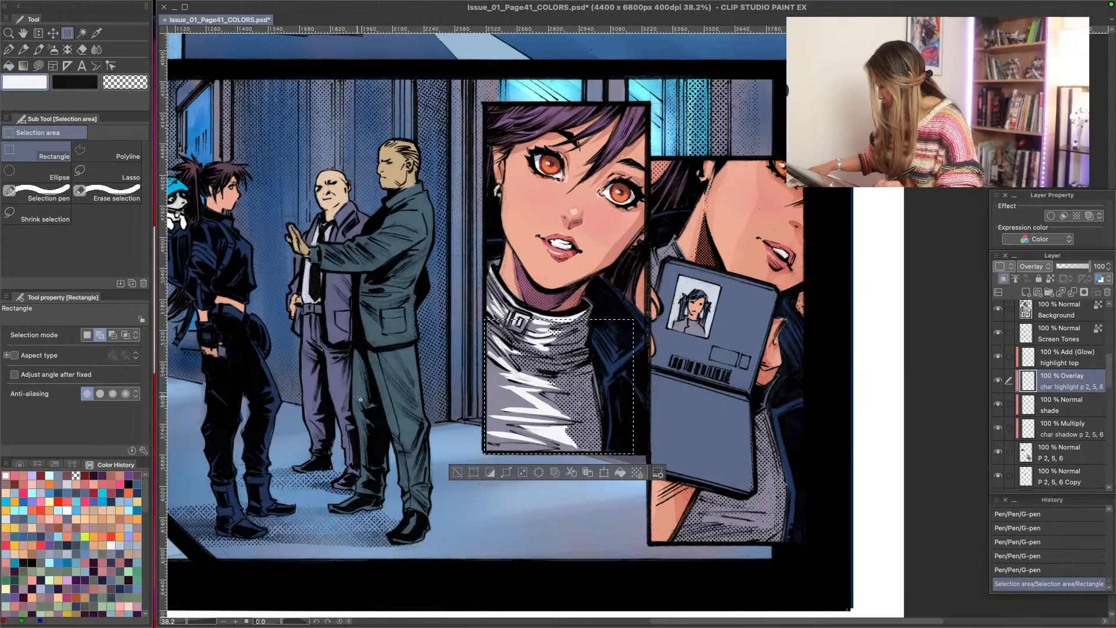
key("u")
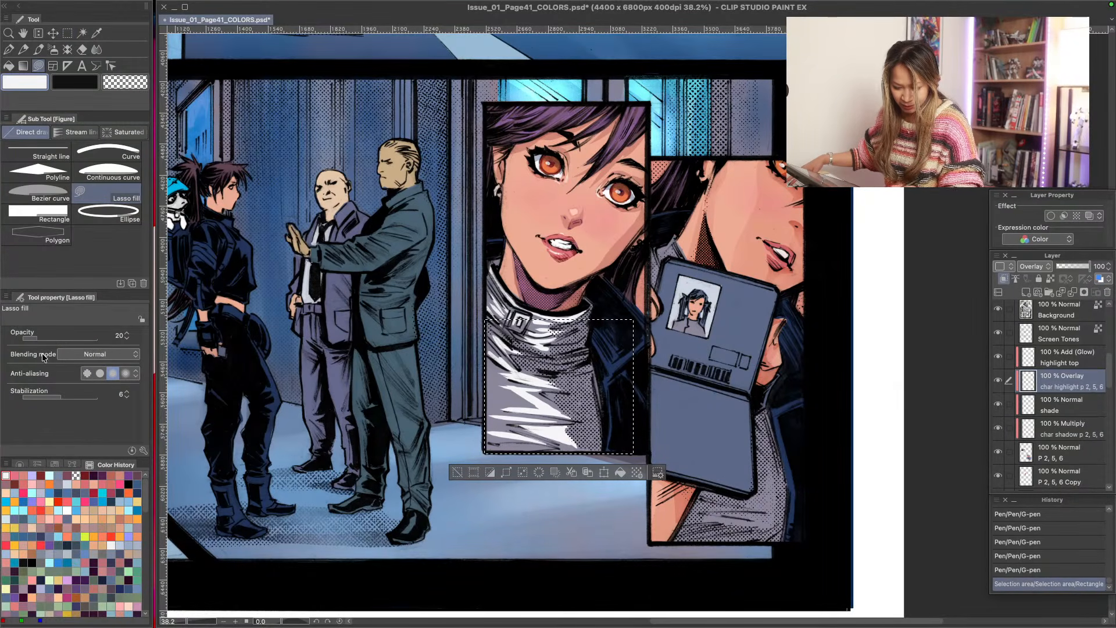
left_click_drag(38, 339, 60, 343)
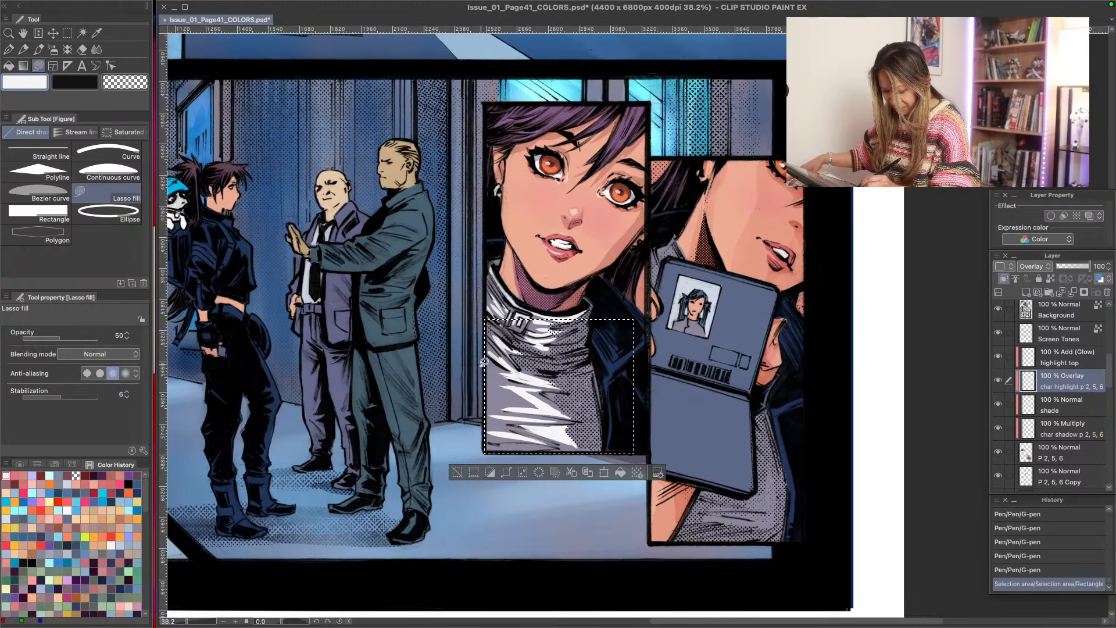
mouse_move(486, 382)
left_mouse_down()
mouse_move(488, 356)
mouse_move(483, 450)
mouse_move(556, 441)
mouse_move(534, 394)
left_mouse_up()
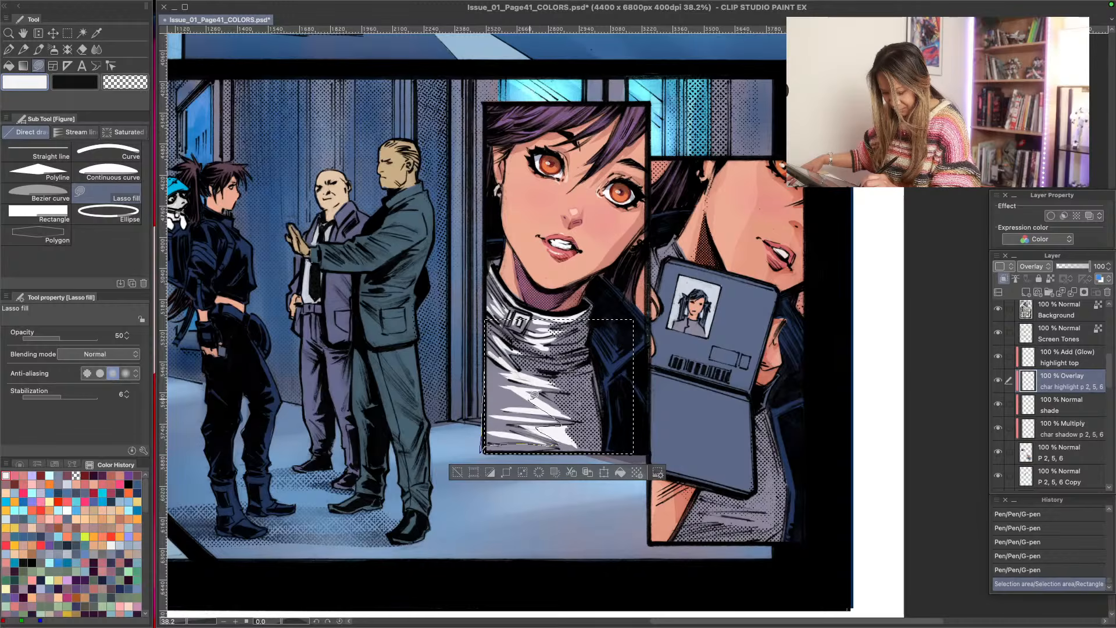
mouse_move(499, 350)
left_mouse_down()
mouse_move(489, 325)
mouse_move(502, 317)
left_mouse_up()
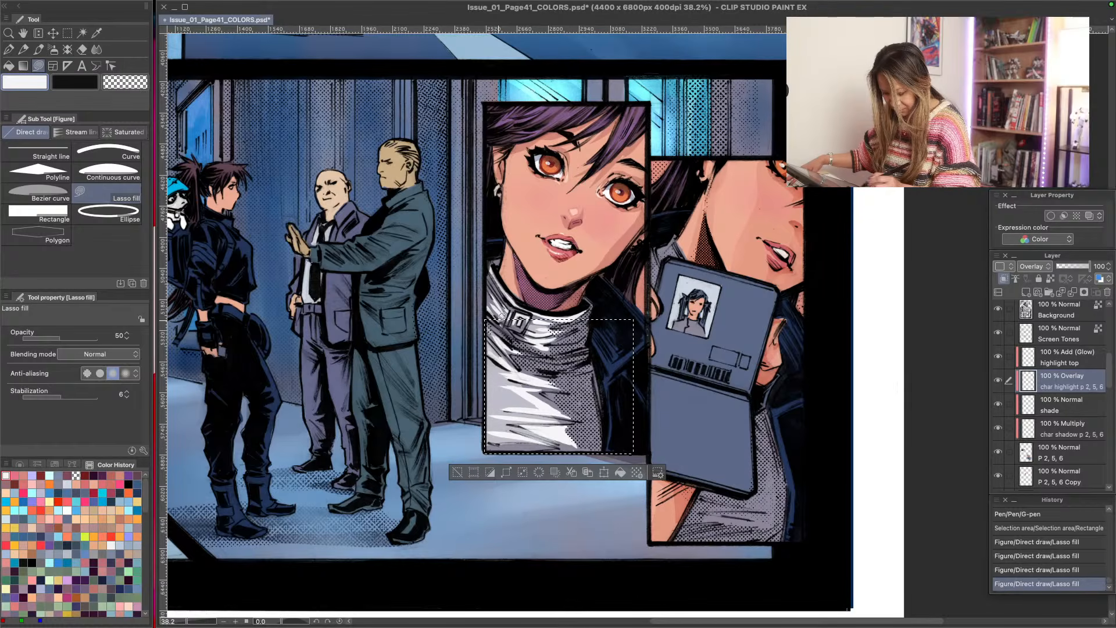
mouse_move(536, 441)
left_mouse_down()
mouse_move(551, 395)
mouse_move(522, 379)
left_mouse_up()
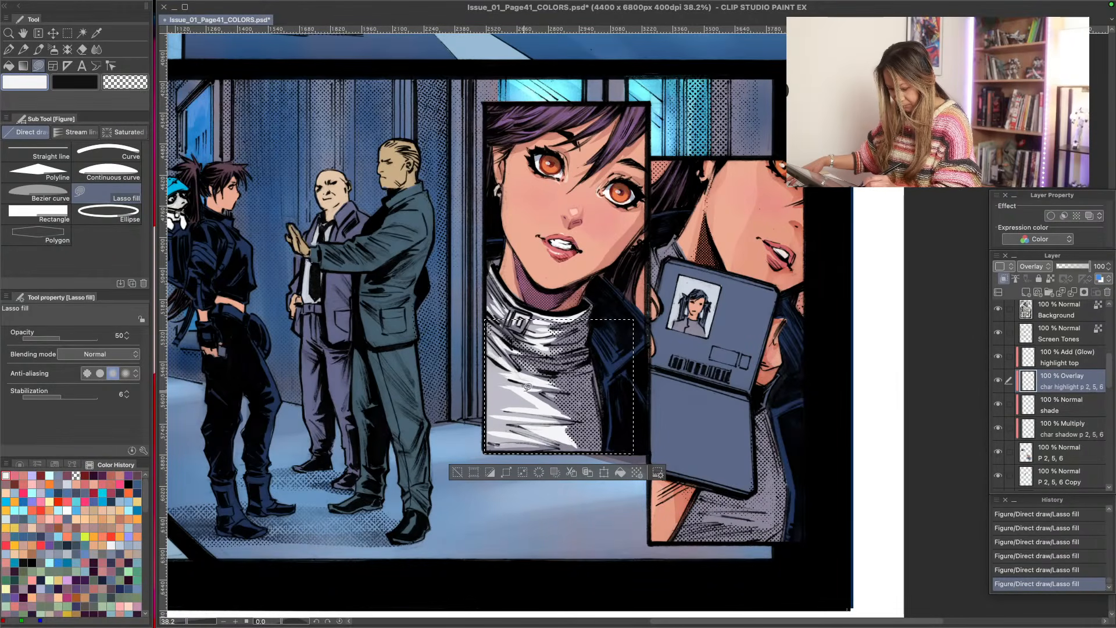
key("ctrl+d")
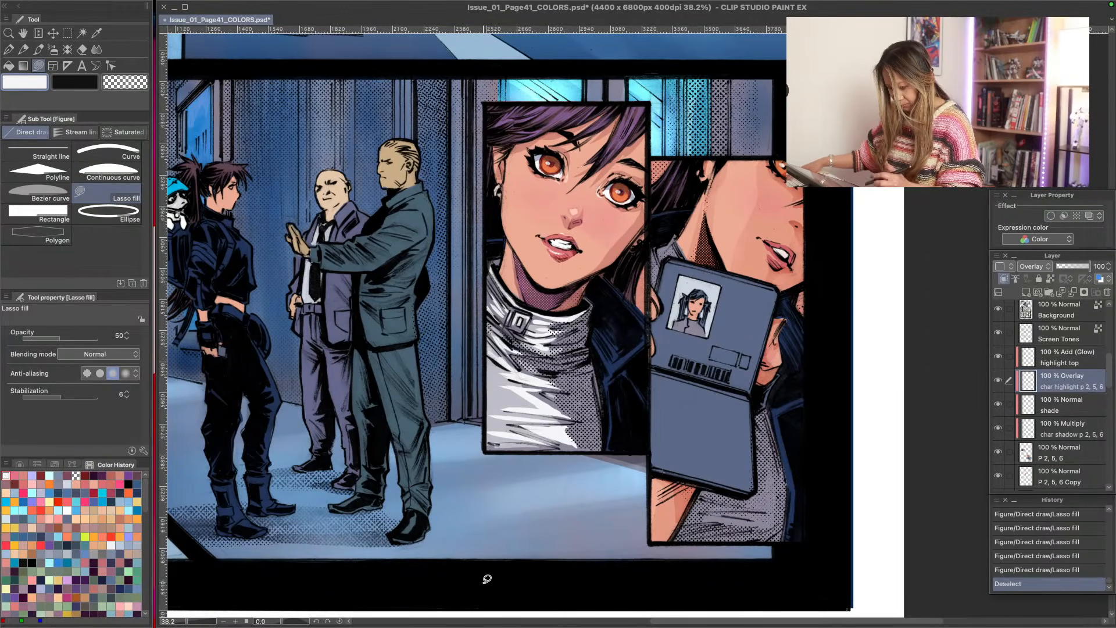
- Smooth the sweater highlights with the Blend tool at brush sizes 2.50 and 3.00, following the chest and shoulder folds
key("j")
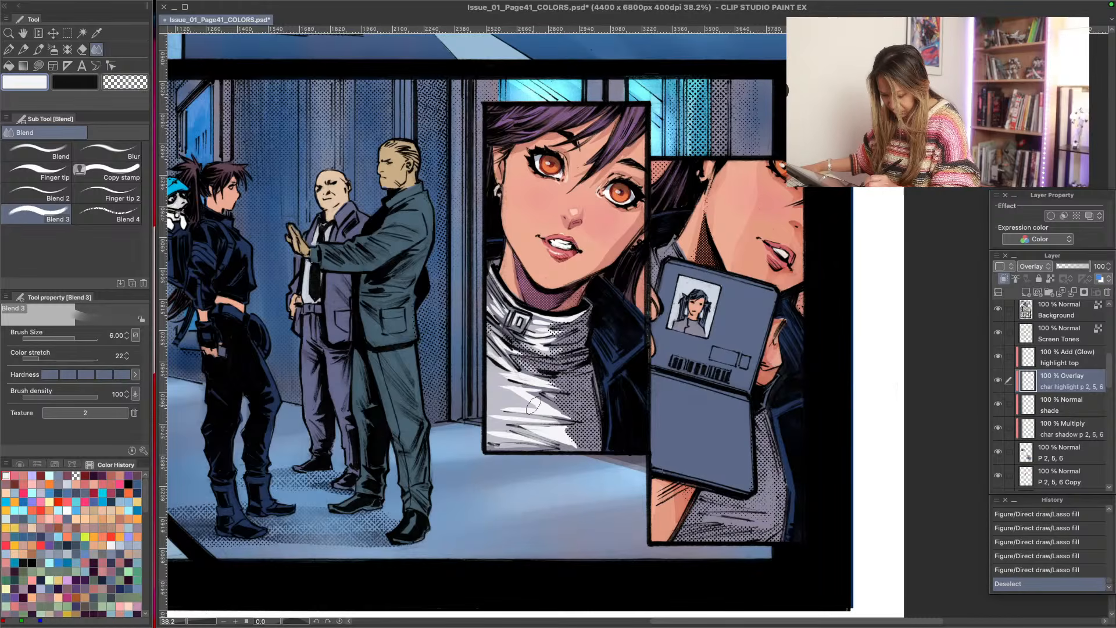
left_click(45, 152)
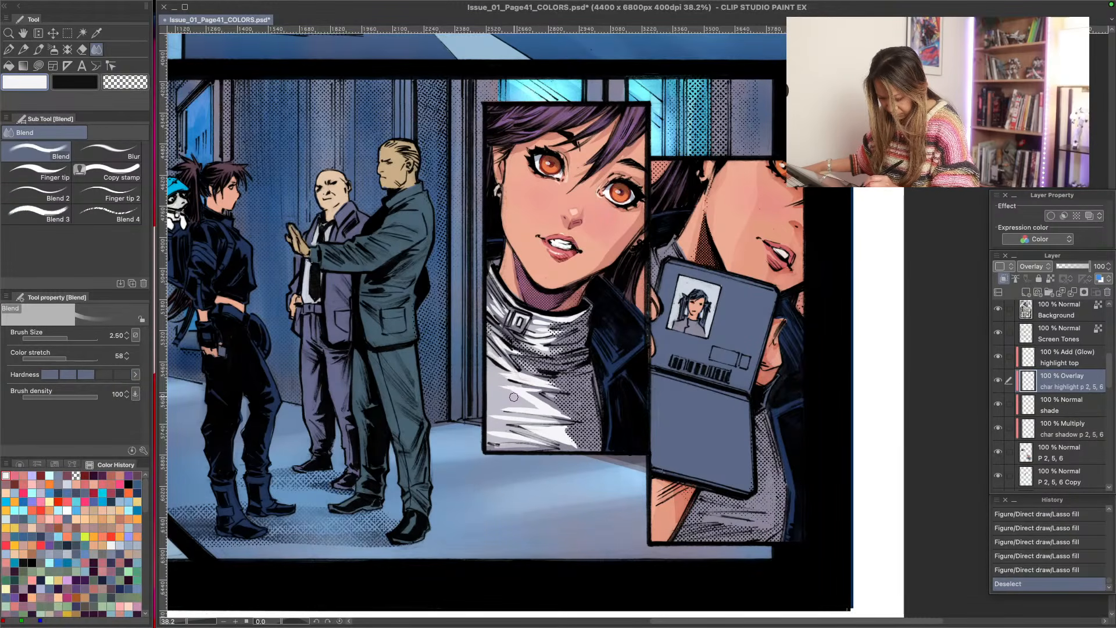
mouse_move(513, 397)
left_mouse_down()
mouse_move(546, 410)
mouse_move(511, 388)
mouse_move(532, 379)
mouse_move(472, 341)
left_mouse_up()
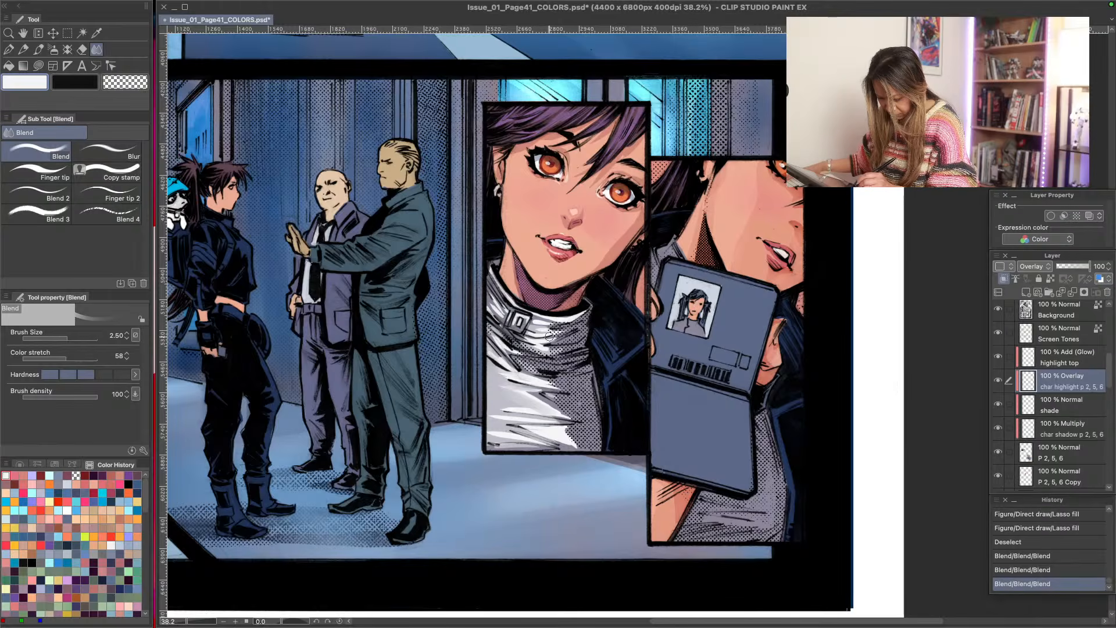
mouse_move(549, 336)
left_mouse_down()
mouse_move(520, 332)
mouse_move(480, 290)
left_mouse_up()
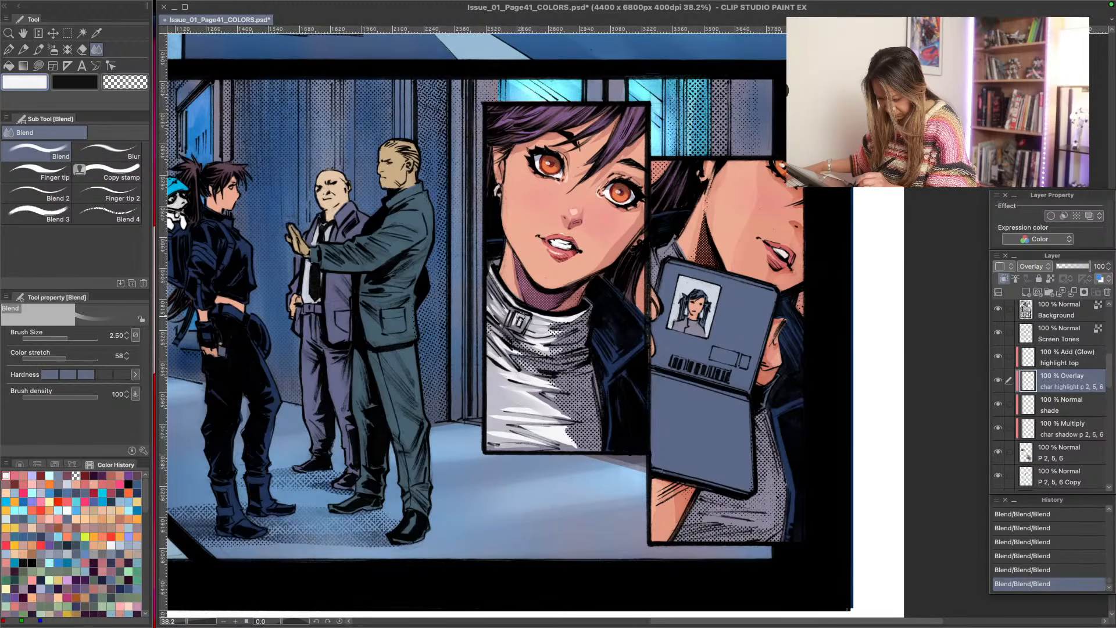
key("]")
mouse_move(548, 432)
left_mouse_down()
mouse_move(576, 439)
mouse_move(532, 443)
left_mouse_up()
mouse_move(564, 408)
left_mouse_down()
mouse_move(517, 395)
mouse_move(488, 434)
left_mouse_up()
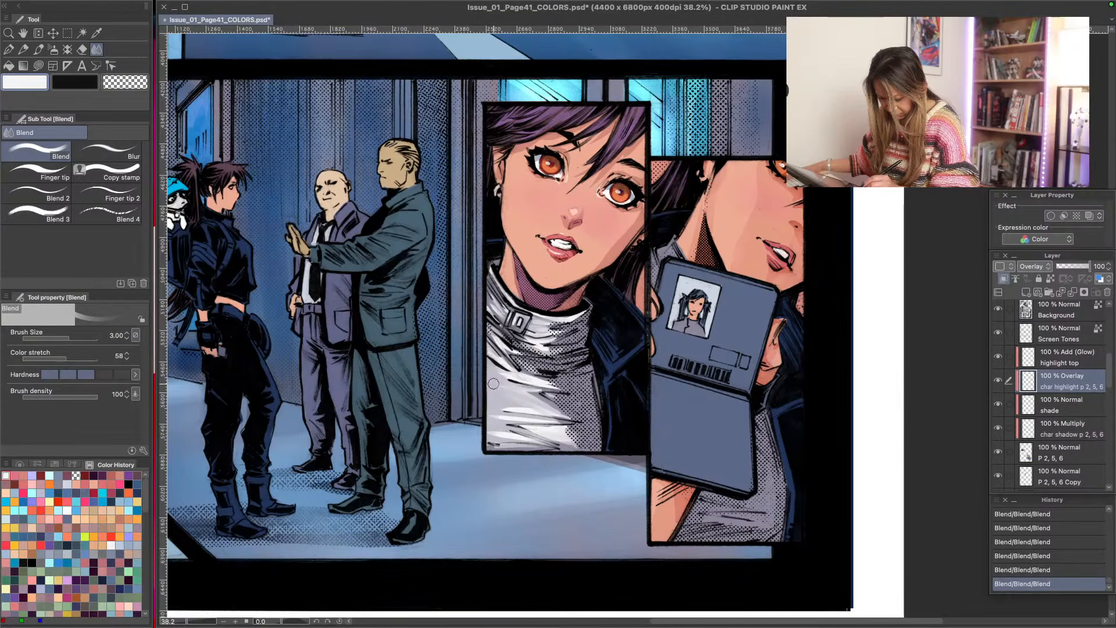
- Soften the highlights further across the sweater's chest and lower collar with the Blend tool and the Soft eraser
mouse_move(549, 382)
left_mouse_down()
mouse_move(518, 378)
mouse_move(545, 347)
left_mouse_up()
mouse_move(551, 413)
left_mouse_down()
mouse_move(558, 430)
mouse_move(530, 423)
mouse_move(544, 435)
left_mouse_up()
left_click_drag(532, 373, 489, 446)
left_click_drag(507, 337, 545, 346)
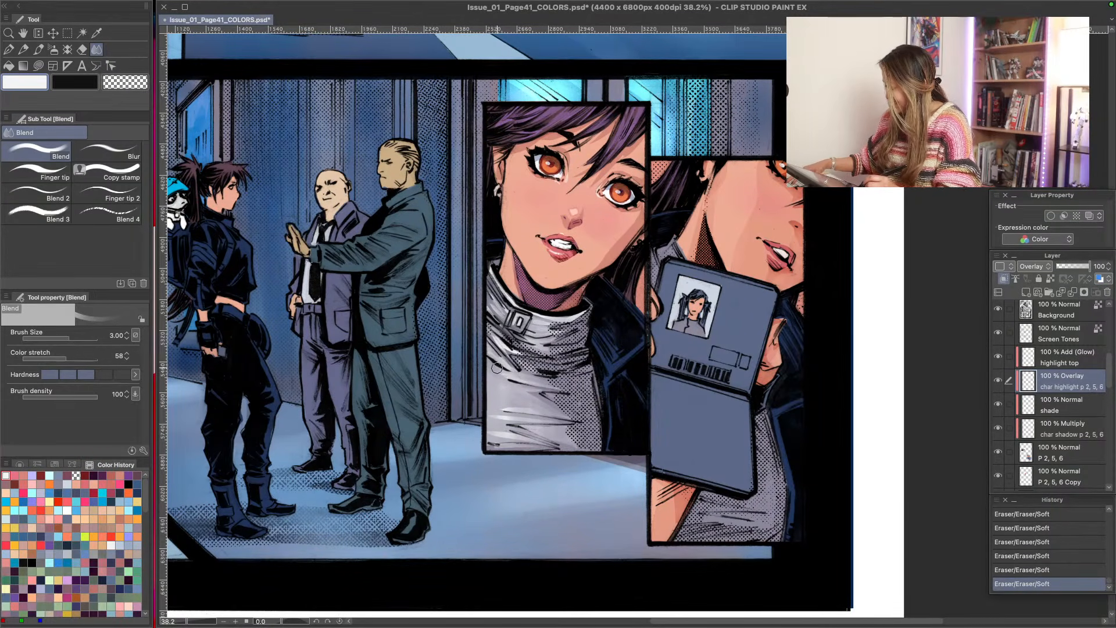
- Lasso-fill near-white highlights at opacity 50 on the sweater's chest folds and collar edge, softening them with the Soft eraser
key("u")
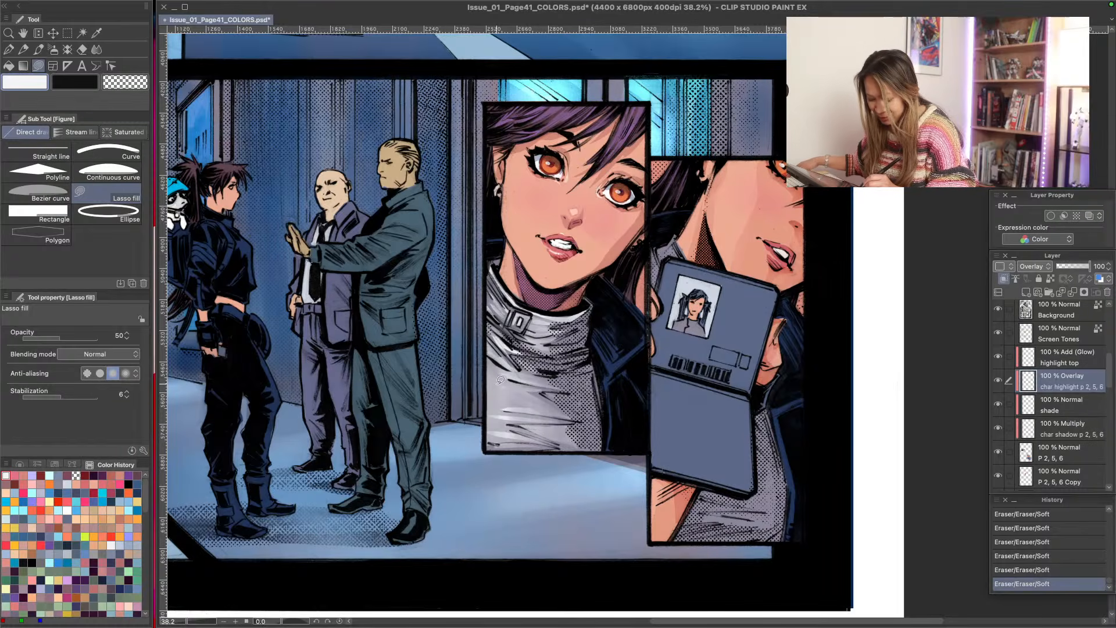
mouse_move(491, 372)
left_mouse_down()
mouse_move(539, 406)
mouse_move(495, 404)
mouse_move(491, 395)
mouse_move(521, 373)
mouse_move(488, 358)
left_mouse_up()
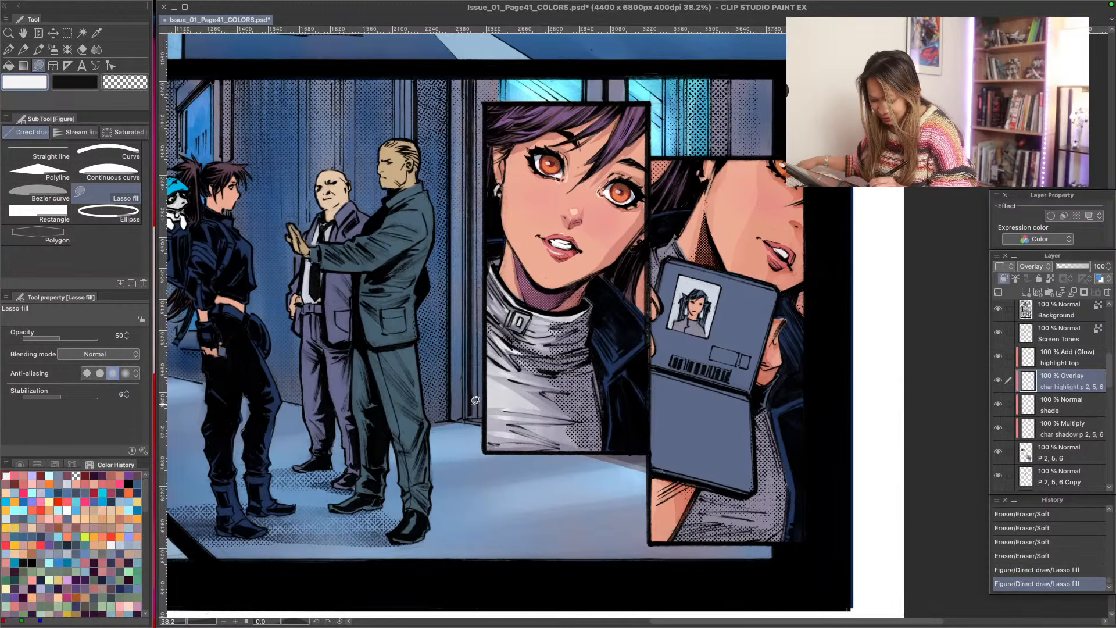
mouse_move(489, 413)
left_mouse_down()
mouse_move(515, 428)
mouse_move(483, 432)
left_mouse_up()
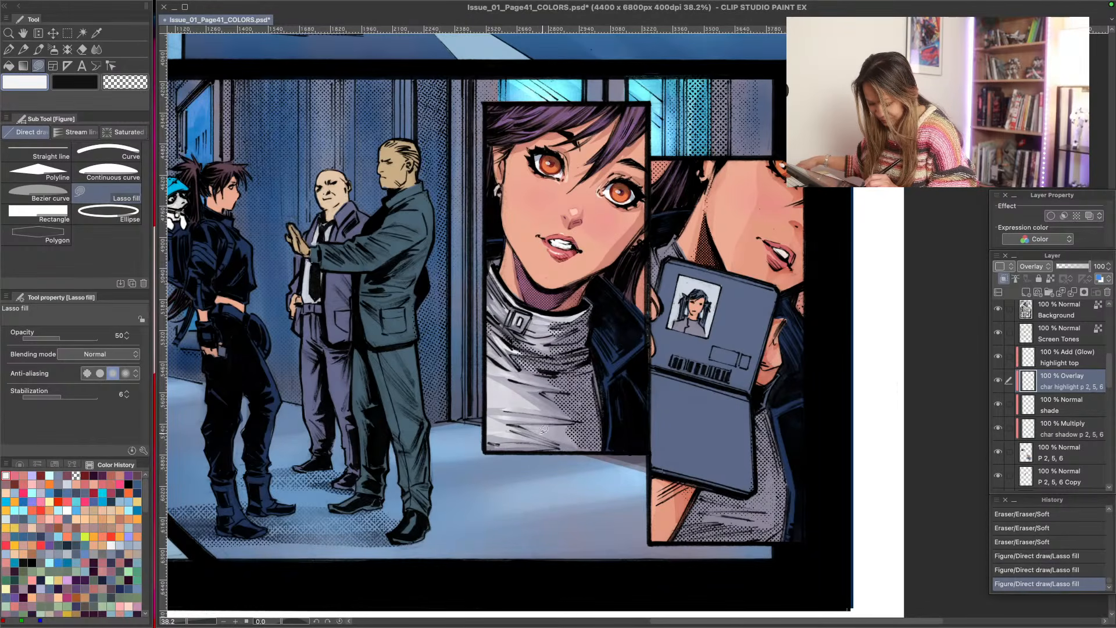
mouse_move(569, 423)
left_mouse_down()
mouse_move(573, 445)
mouse_move(547, 427)
left_mouse_up()
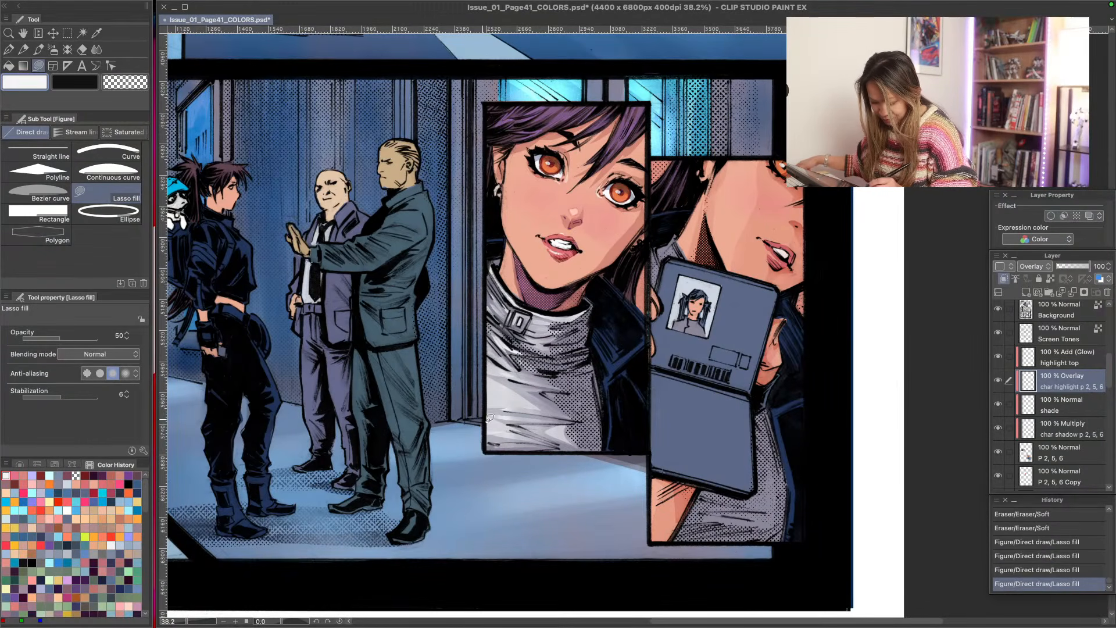
mouse_move(488, 301)
left_mouse_down()
mouse_move(499, 314)
mouse_move(495, 282)
left_mouse_up()
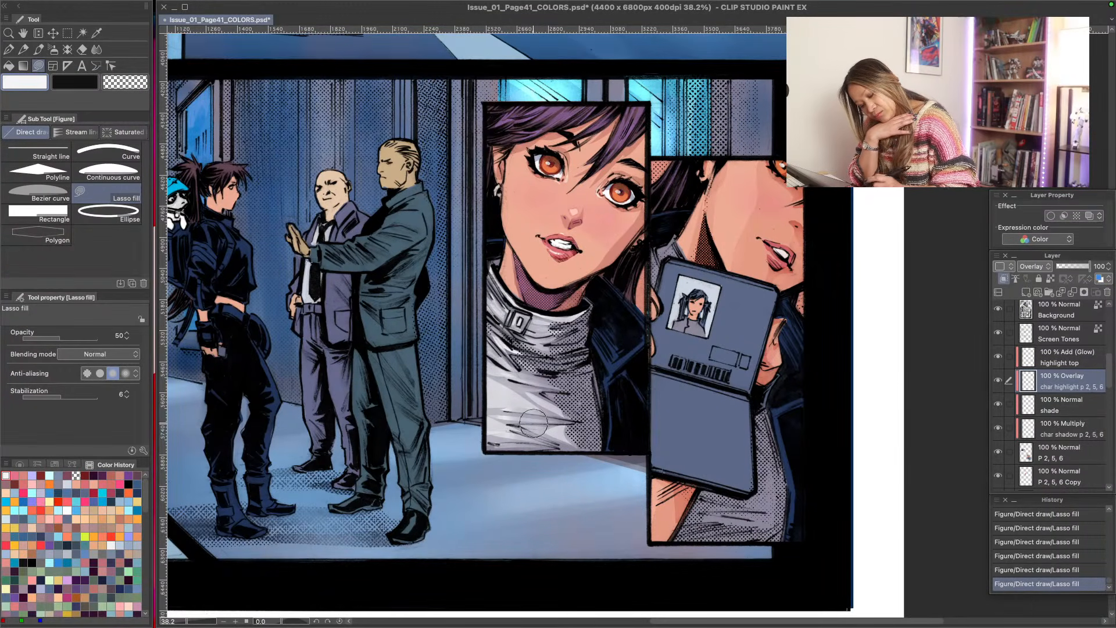
mouse_move(565, 434)
left_mouse_down()
mouse_move(574, 434)
mouse_move(551, 412)
mouse_move(543, 439)
left_mouse_up()
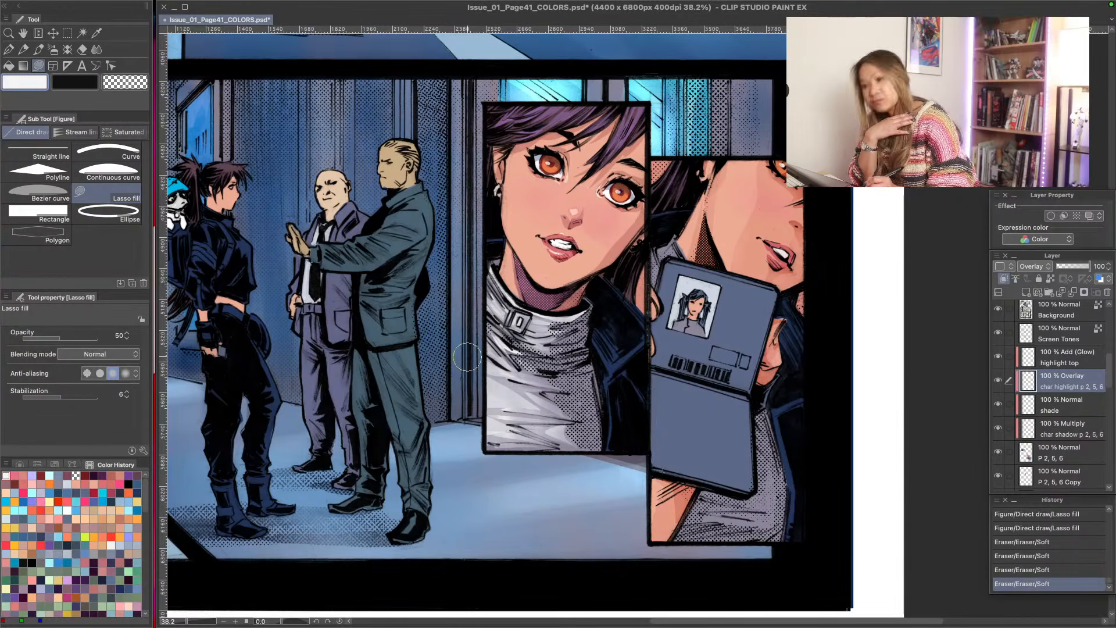
- Soften the highlights along the sweater's chest and lower edge with the Soft eraser
left_click_drag(557, 428, 501, 428)
mouse_move(572, 448)
left_mouse_down()
mouse_move(521, 401)
mouse_move(503, 355)
mouse_move(541, 329)
left_mouse_up()
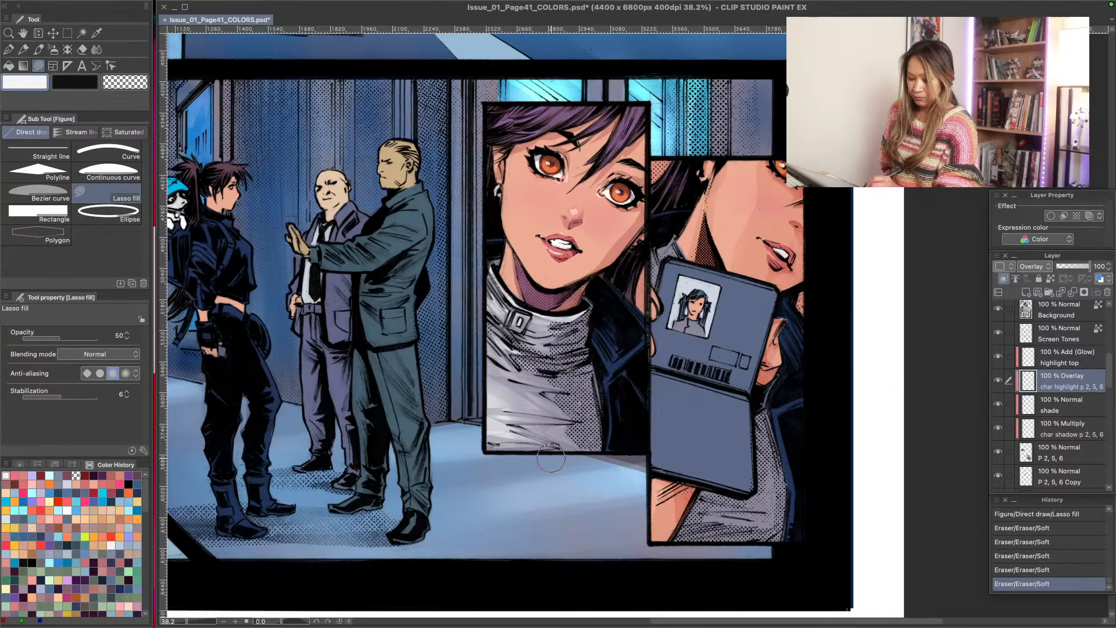
left_click_drag(551, 458, 460, 453)
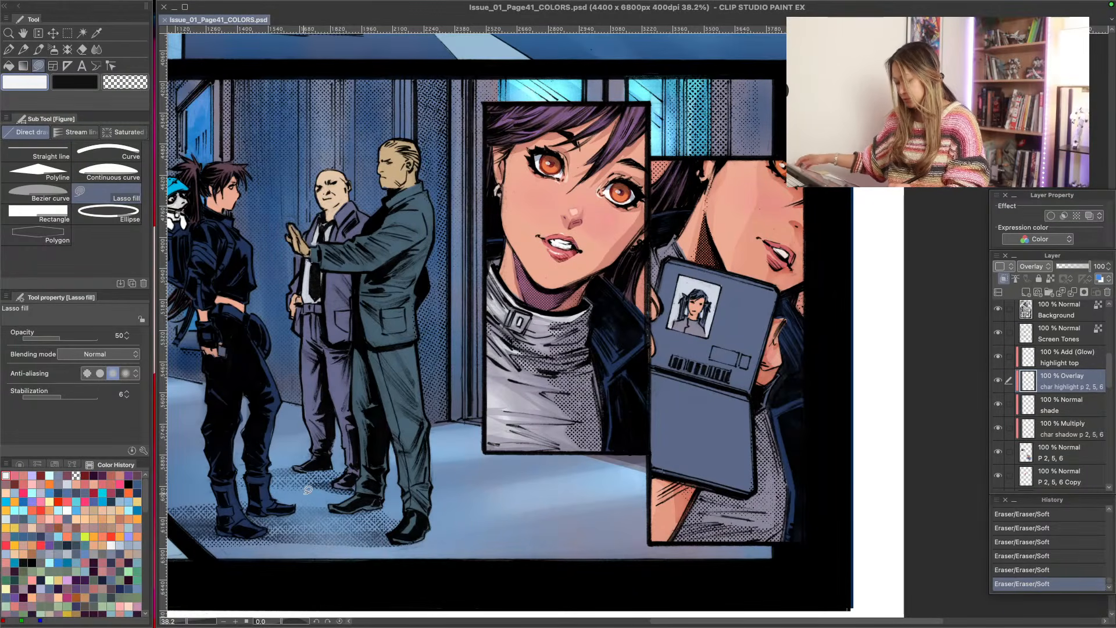
- Check what the highlight top and char highlight p 2, 5, 6 layers contain by toggling their visibility, ending on the char highlight layer
left_click(374, 443)
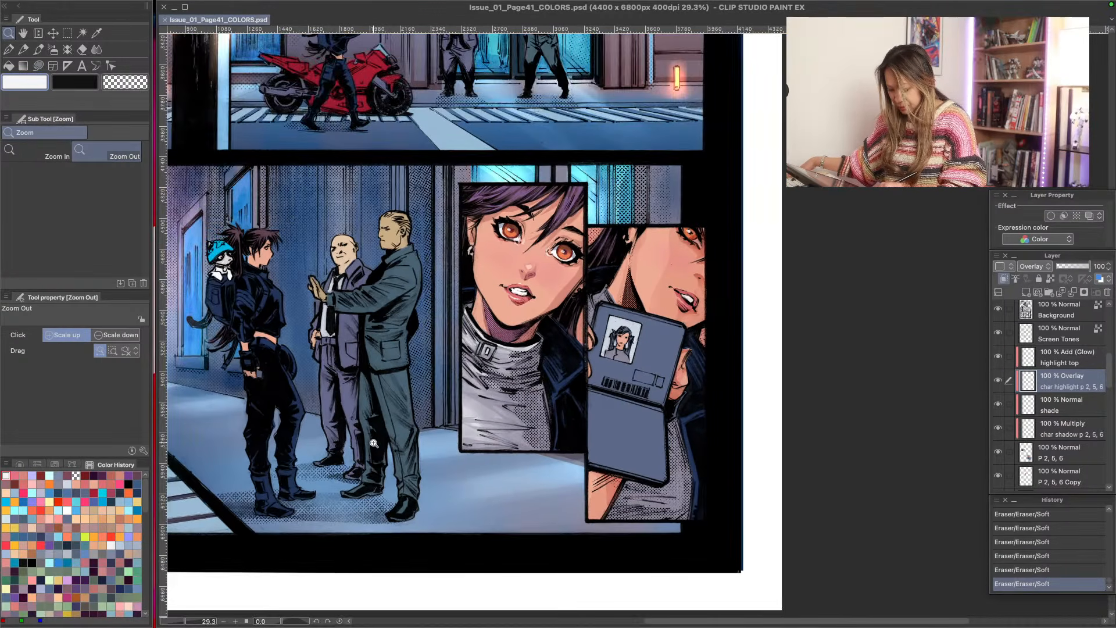
left_click_drag(373, 443, 369, 434)
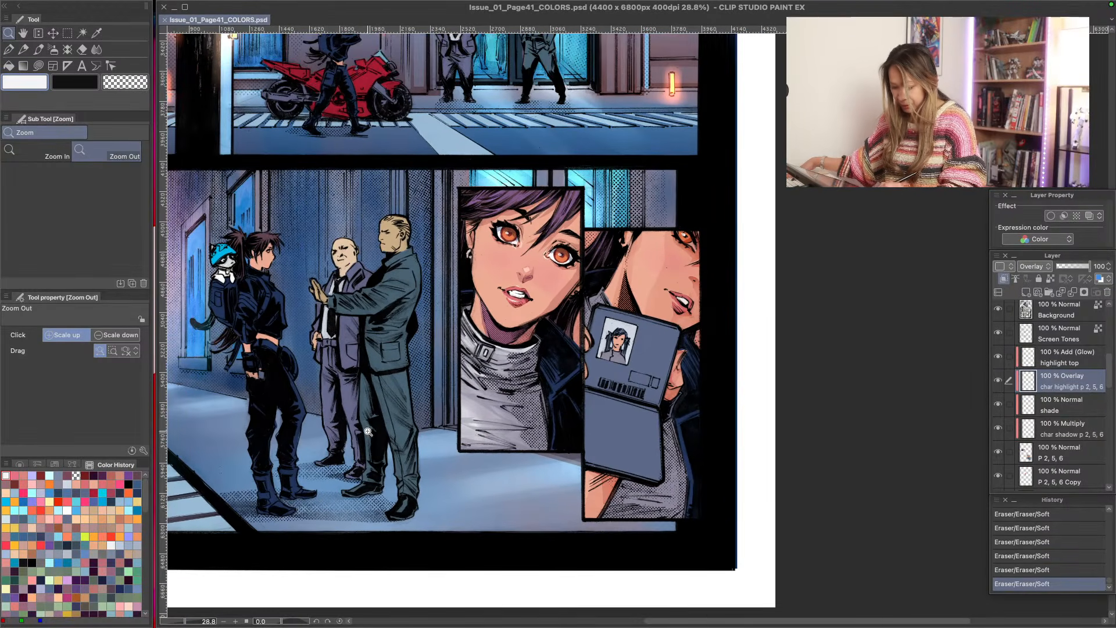
key("u")
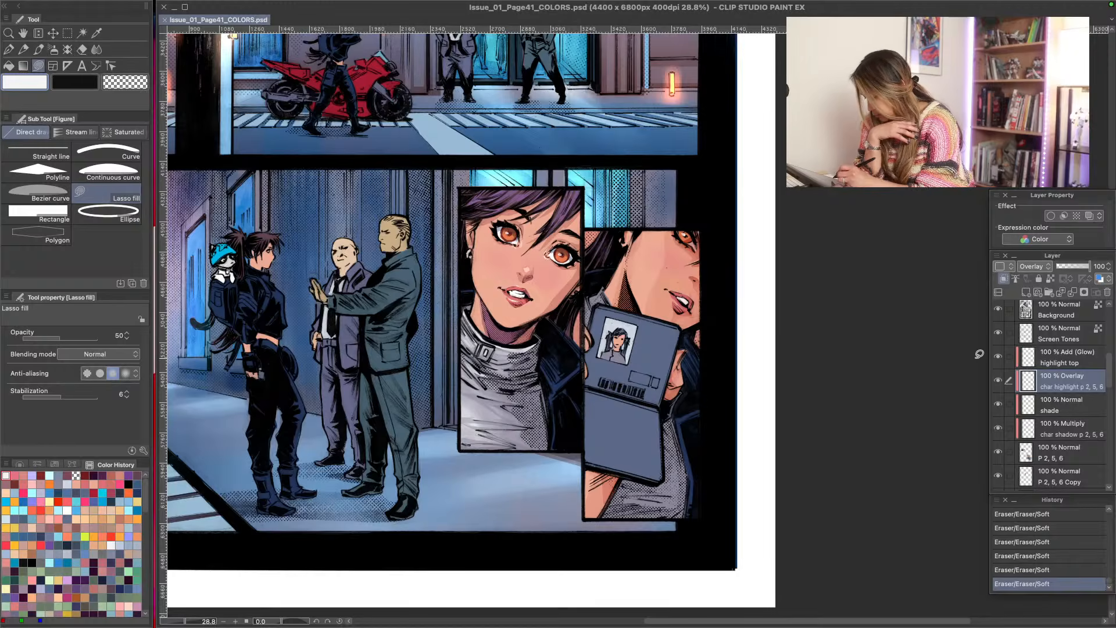
left_click(1000, 357)
left_click(1047, 356)
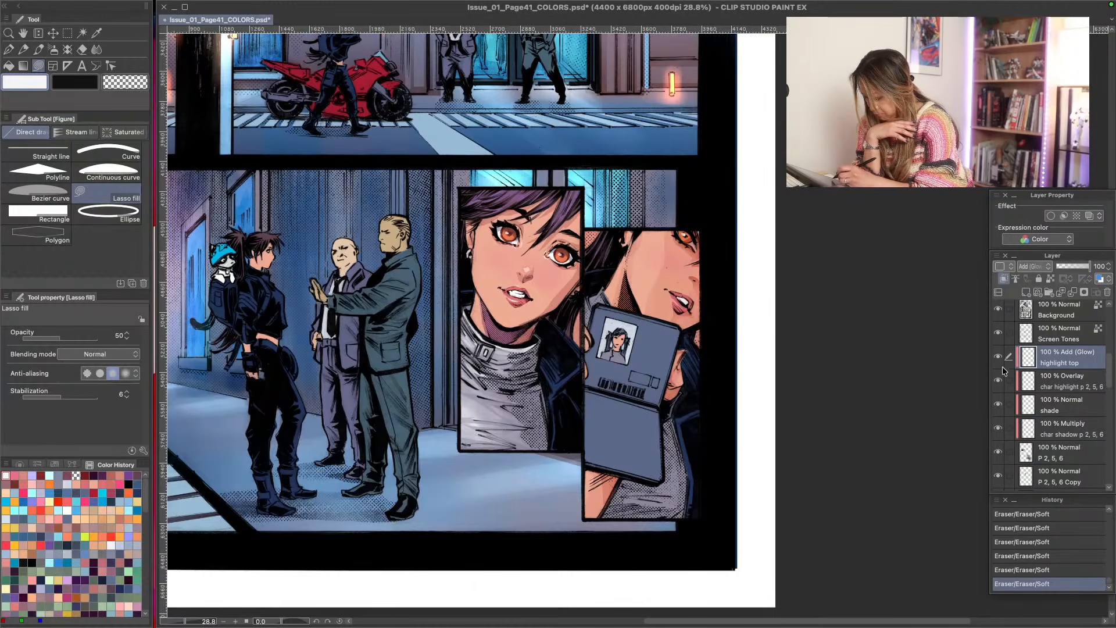
left_click(997, 382)
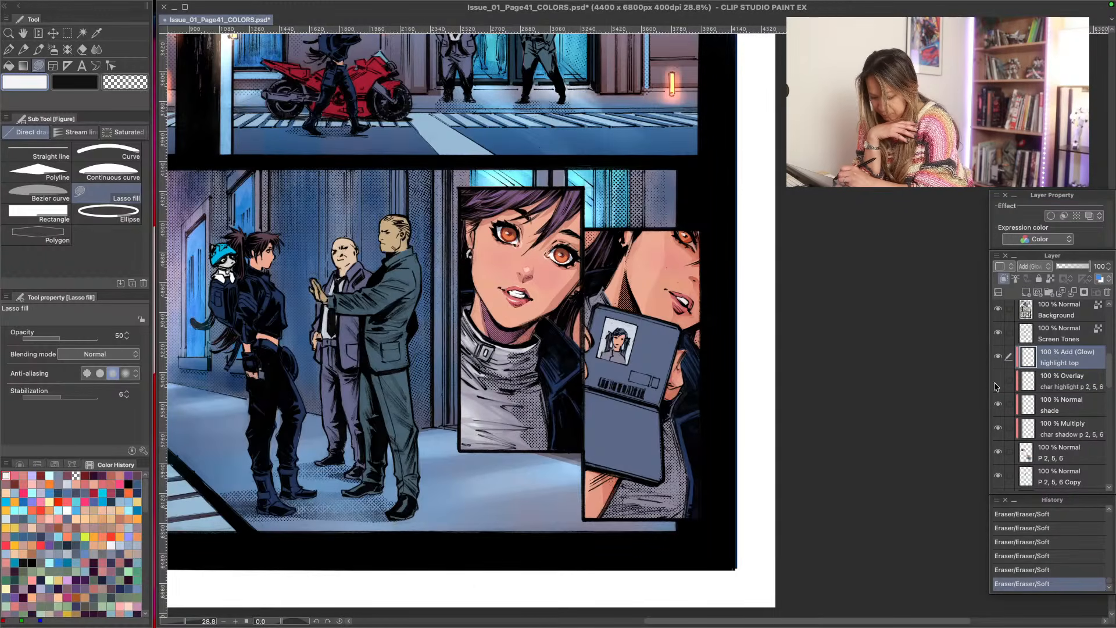
left_click(995, 382)
left_click(1046, 381)
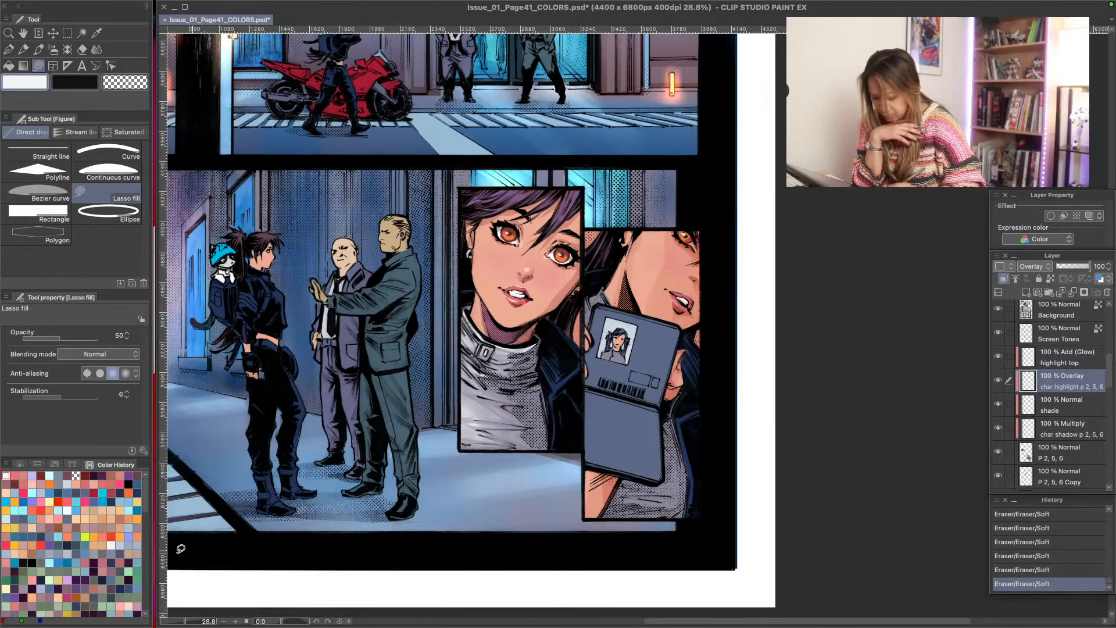
- Lasso-fill pale cyan highlights on the dark jacket's collar and folds in both portrait panels, raising the fill opacity to 67
left_click(49, 477)
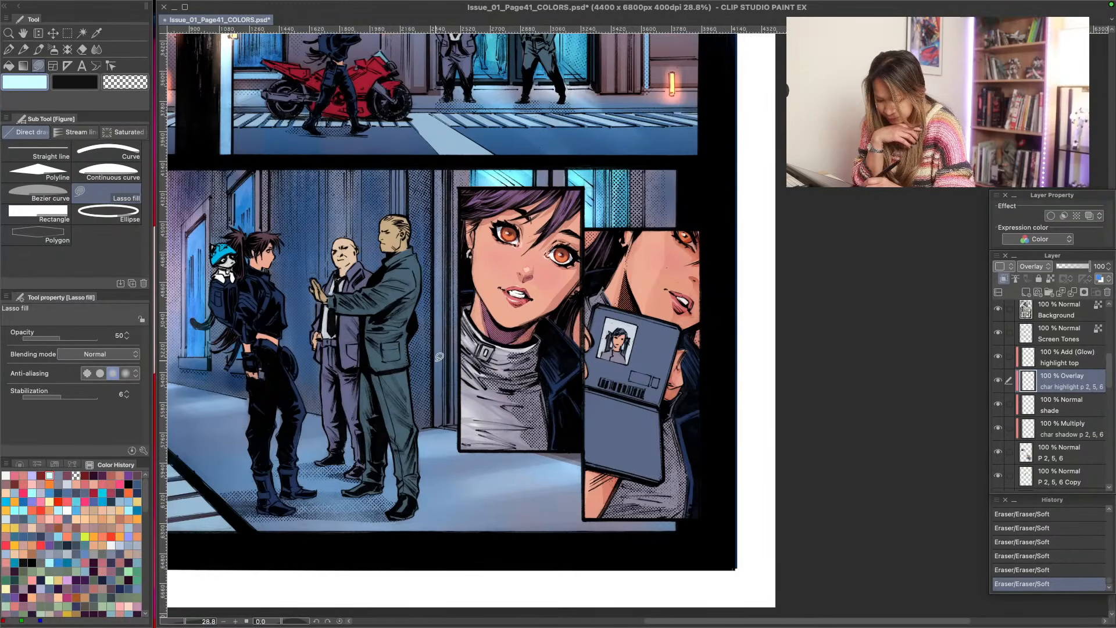
mouse_move(567, 304)
left_mouse_down()
mouse_move(570, 373)
mouse_move(558, 385)
mouse_move(519, 292)
left_mouse_up()
mouse_move(554, 378)
left_mouse_down()
mouse_move(555, 401)
mouse_move(560, 381)
mouse_move(556, 390)
mouse_move(542, 365)
mouse_move(556, 398)
left_mouse_up()
left_click(72, 338)
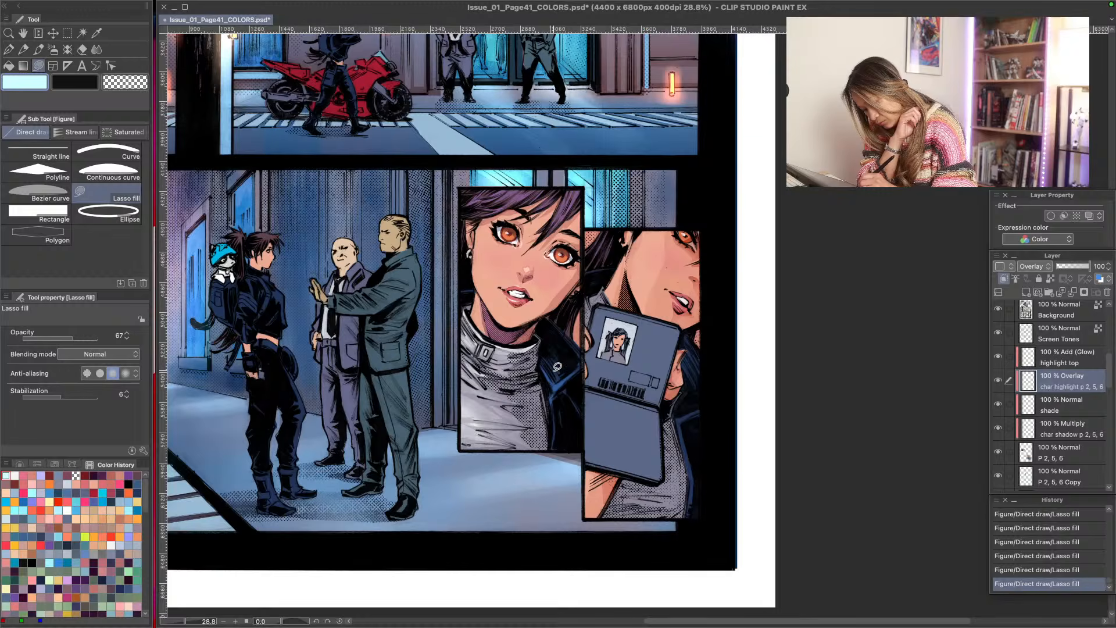
mouse_move(564, 330)
left_mouse_down()
mouse_move(576, 347)
mouse_move(570, 335)
left_mouse_up()
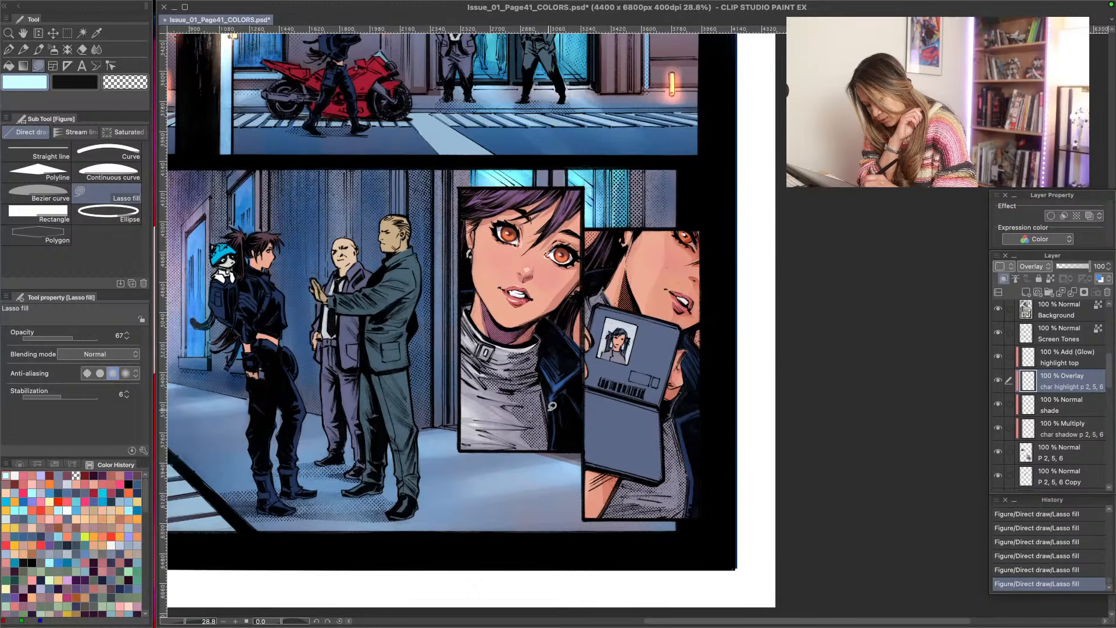
mouse_move(553, 405)
left_mouse_down()
mouse_move(559, 424)
mouse_move(556, 412)
left_mouse_up()
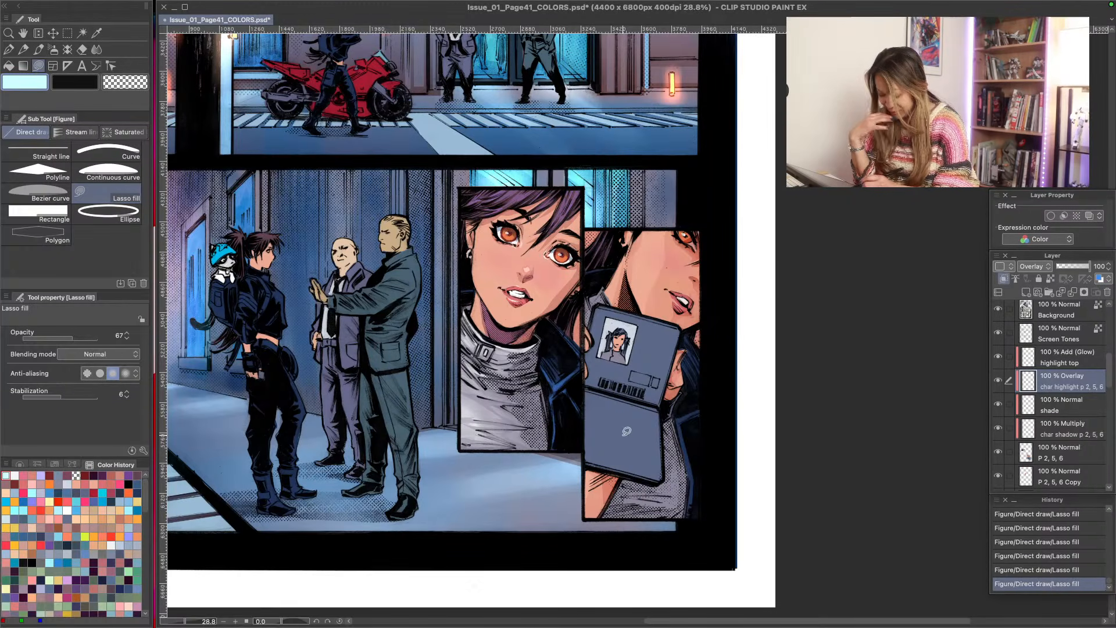
left_click_drag(682, 432, 684, 433)
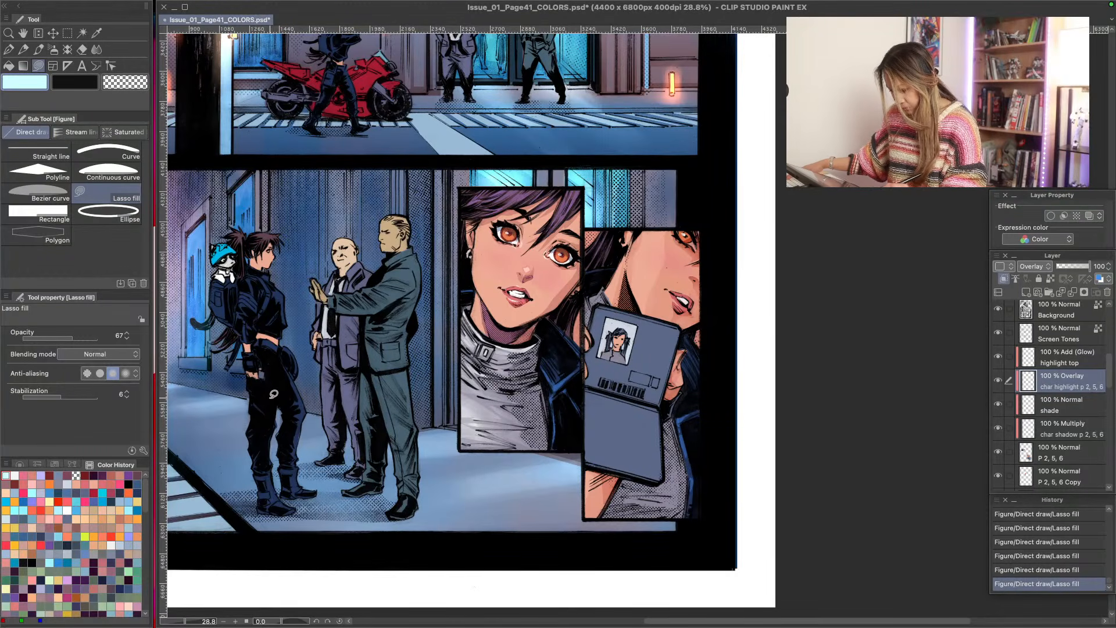
- Lasso-fill blue-grey shadows at opacity 67 on the sweater in both portrait panels, on the char shadow p 2, 5, 6 Multiply layer
left_click(1034, 410)
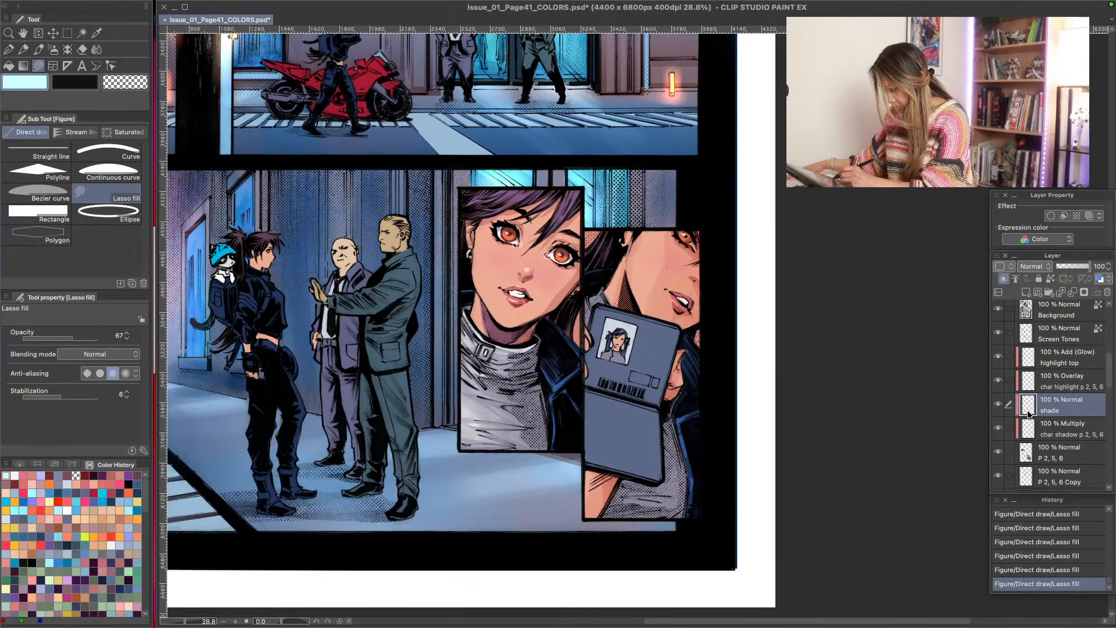
left_click(1049, 432)
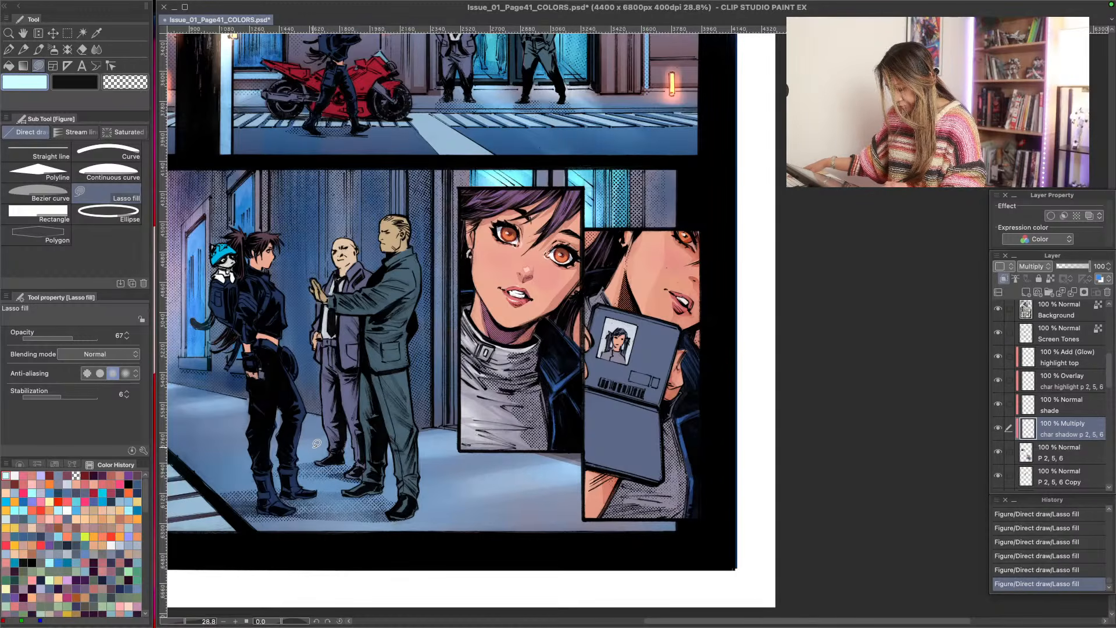
key("j")
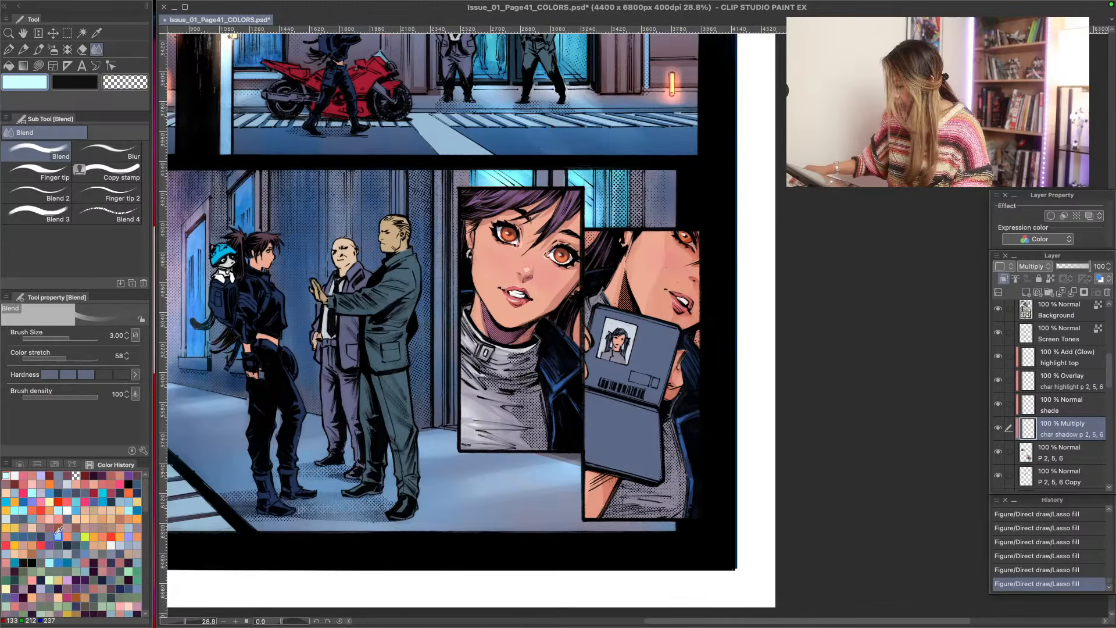
key("u")
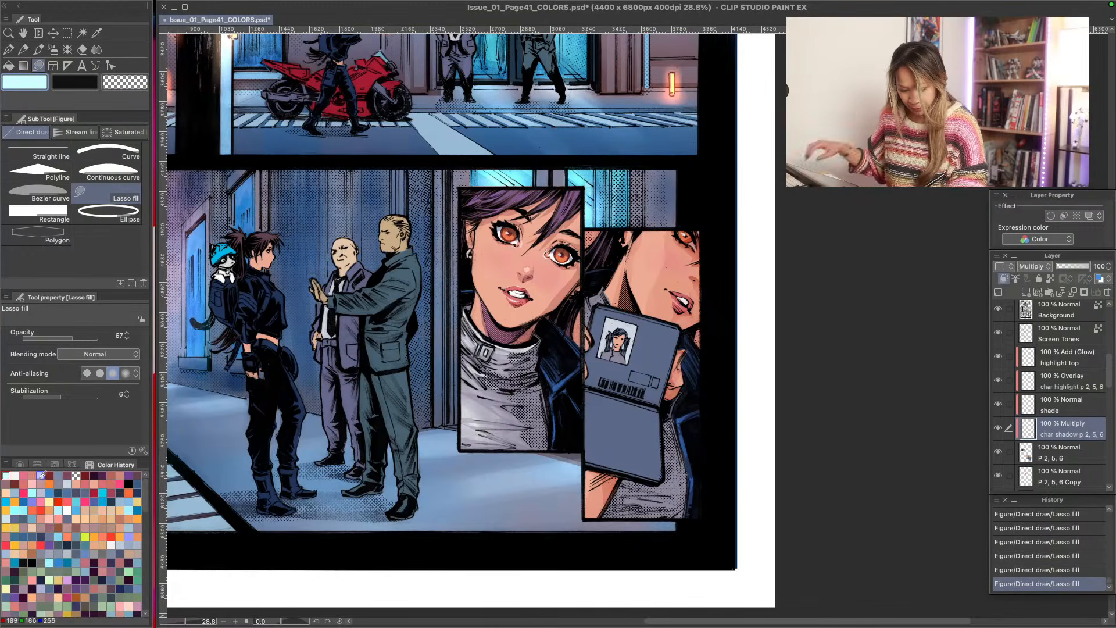
left_click(58, 476)
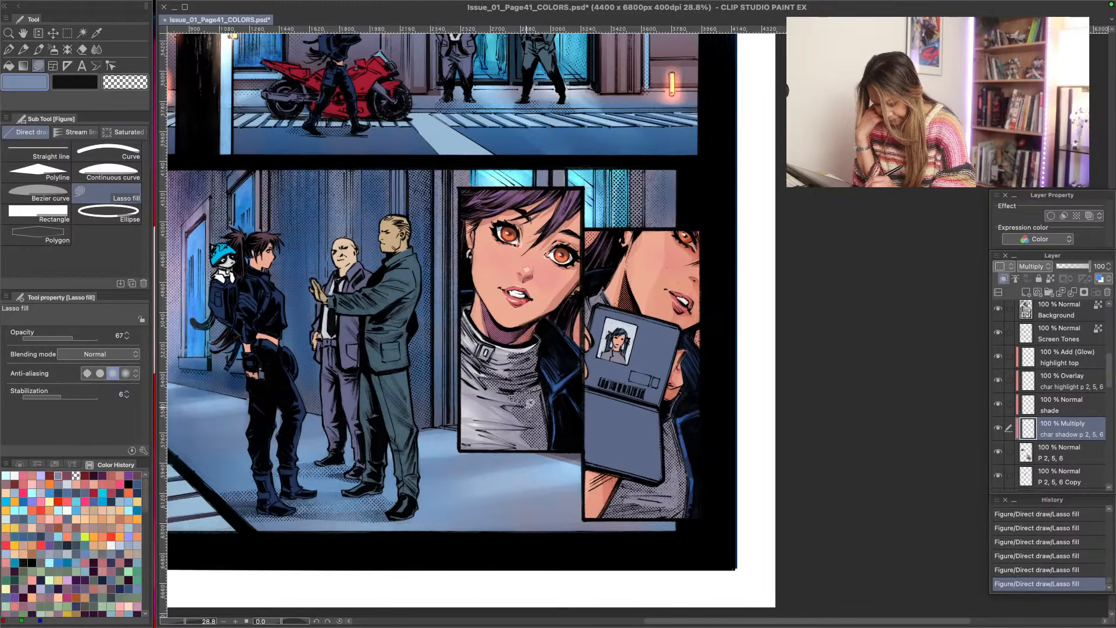
mouse_move(529, 423)
left_mouse_down()
mouse_move(547, 425)
mouse_move(524, 392)
left_mouse_up()
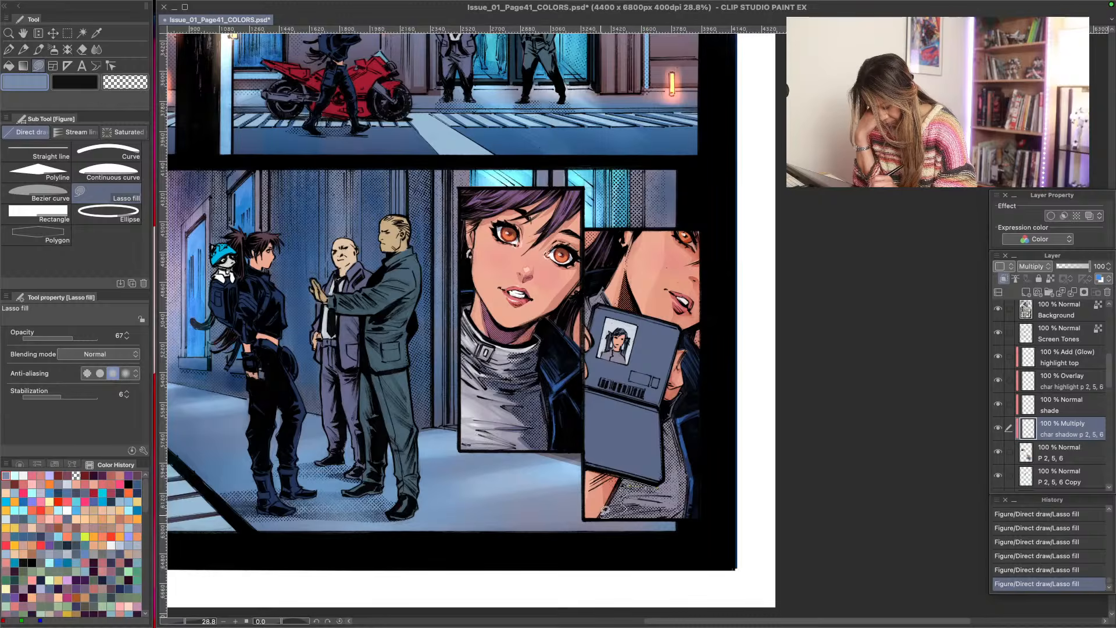
left_click_drag(682, 437, 664, 422)
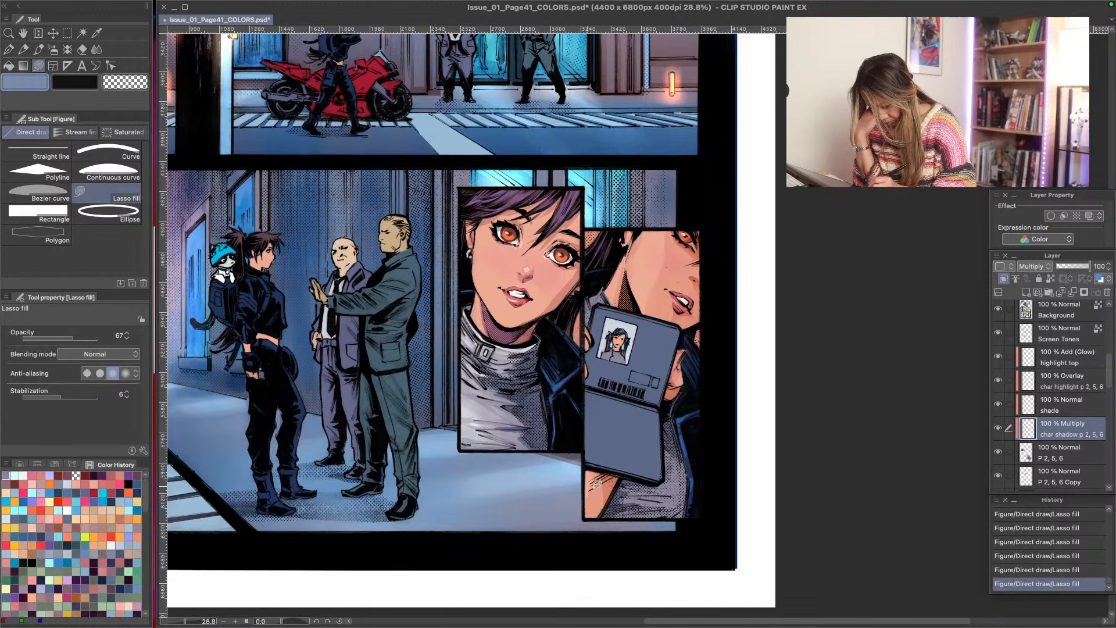
mouse_move(622, 482)
left_mouse_down()
mouse_move(679, 514)
mouse_move(612, 514)
left_mouse_up()
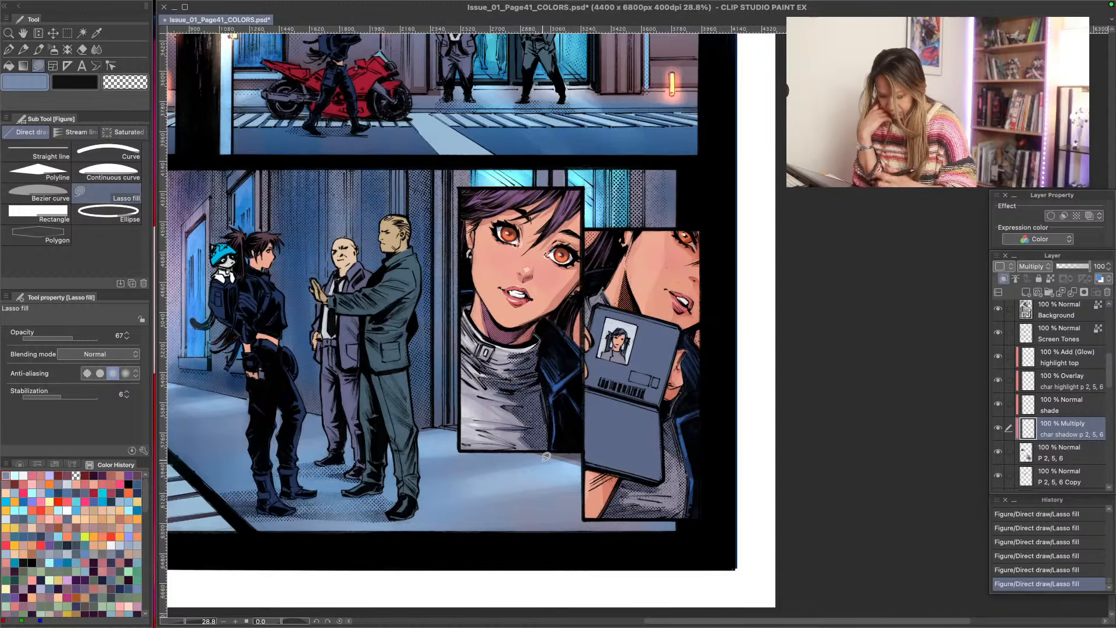
- Soften the new shadows on the sweater's chest, collar and second-panel folds with the Soft eraser
left_click_drag(525, 447, 530, 413)
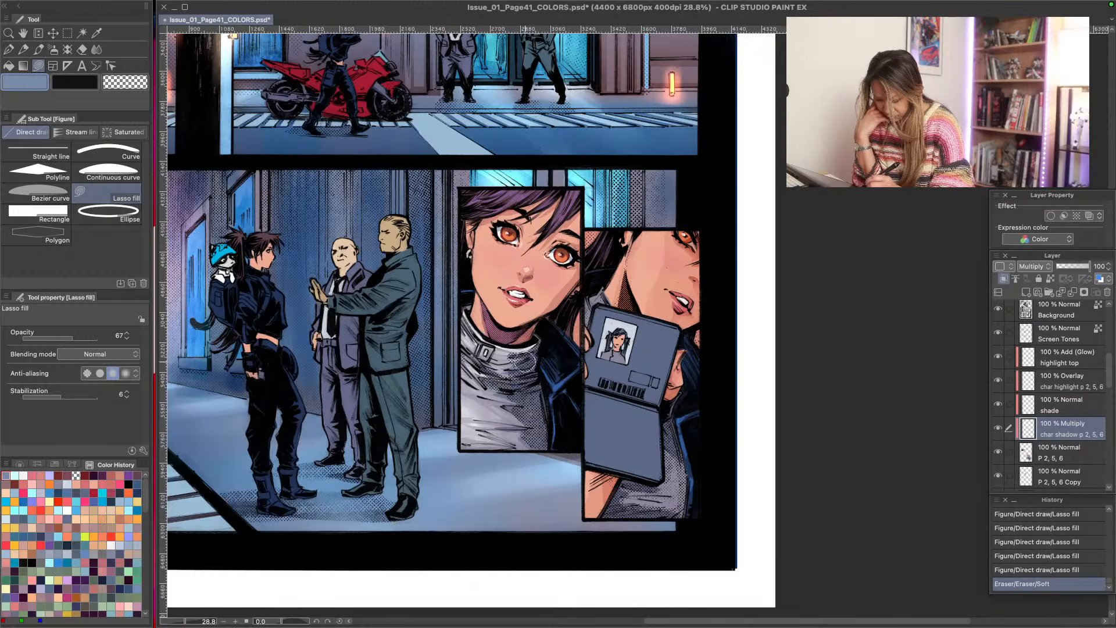
left_click_drag(524, 361, 515, 361)
left_click_drag(507, 361, 512, 367)
left_click_drag(681, 515, 619, 496)
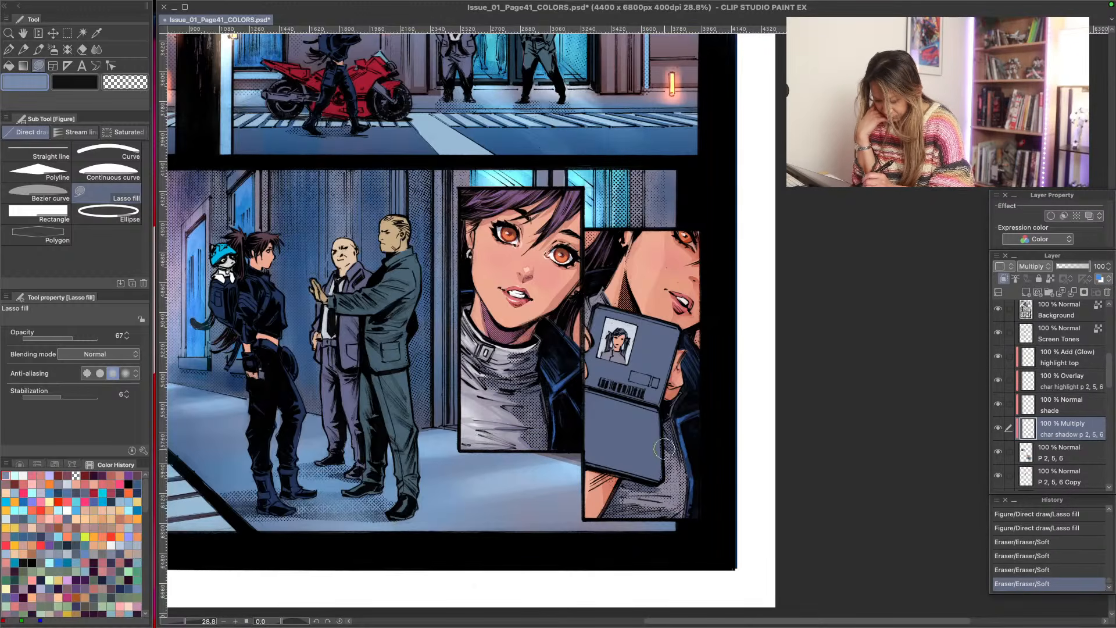
left_click_drag(664, 449, 669, 563)
- Examine the lower half of the page at reduced zoom to judge the shading across the panels
key("super+space")
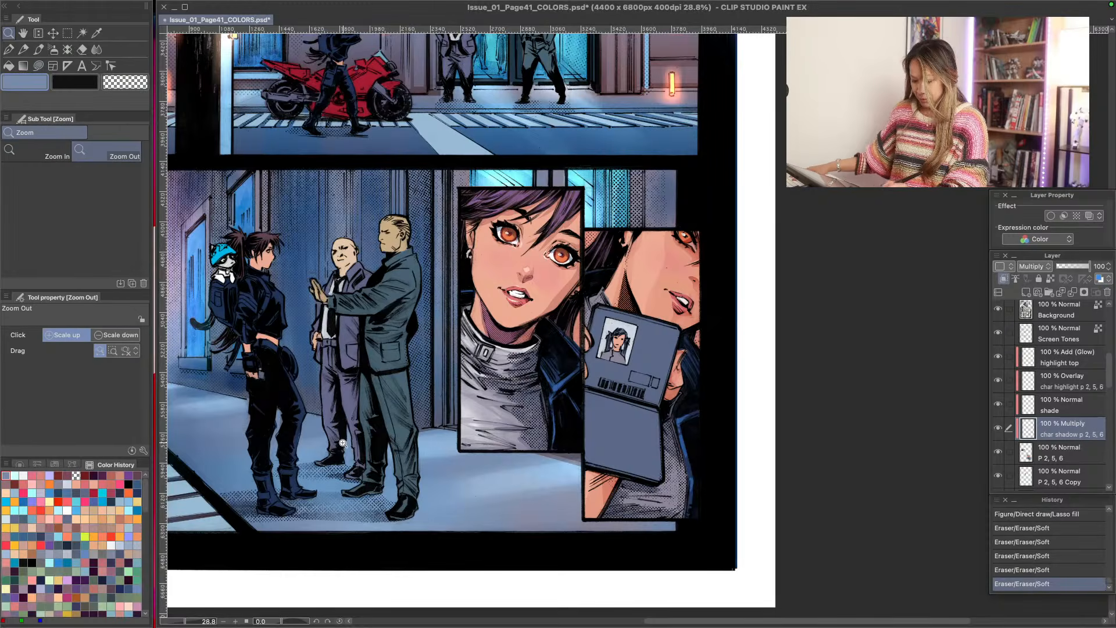
left_click_drag(329, 448, 315, 439)
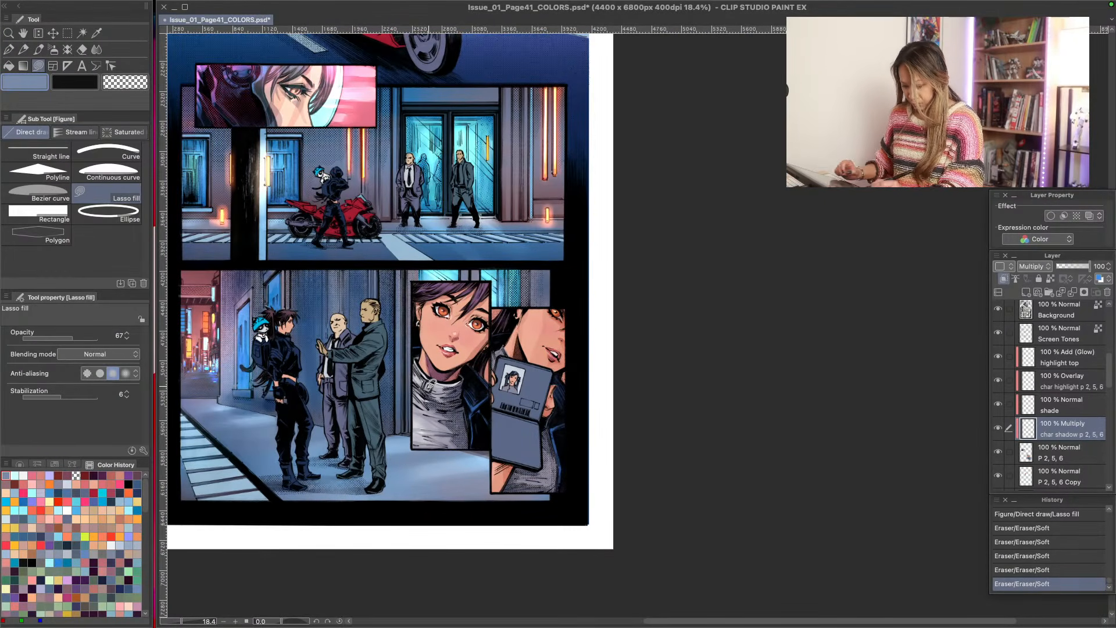
key("super+space")
left_click_drag(425, 377, 443, 396)
left_click(443, 396)
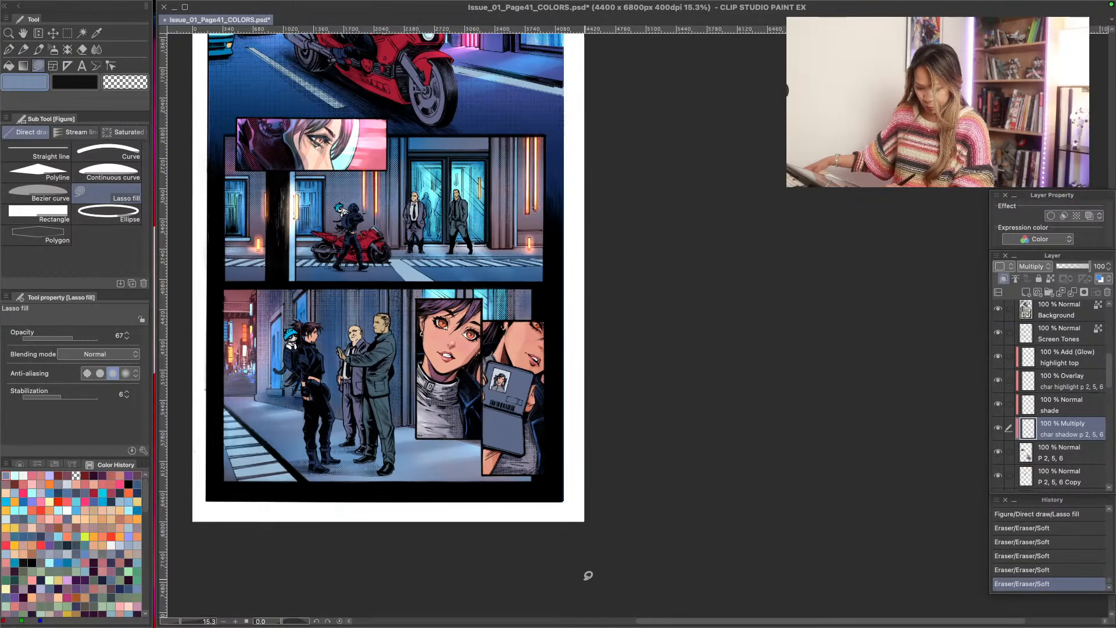
key("super+space")
left_click(417, 383)
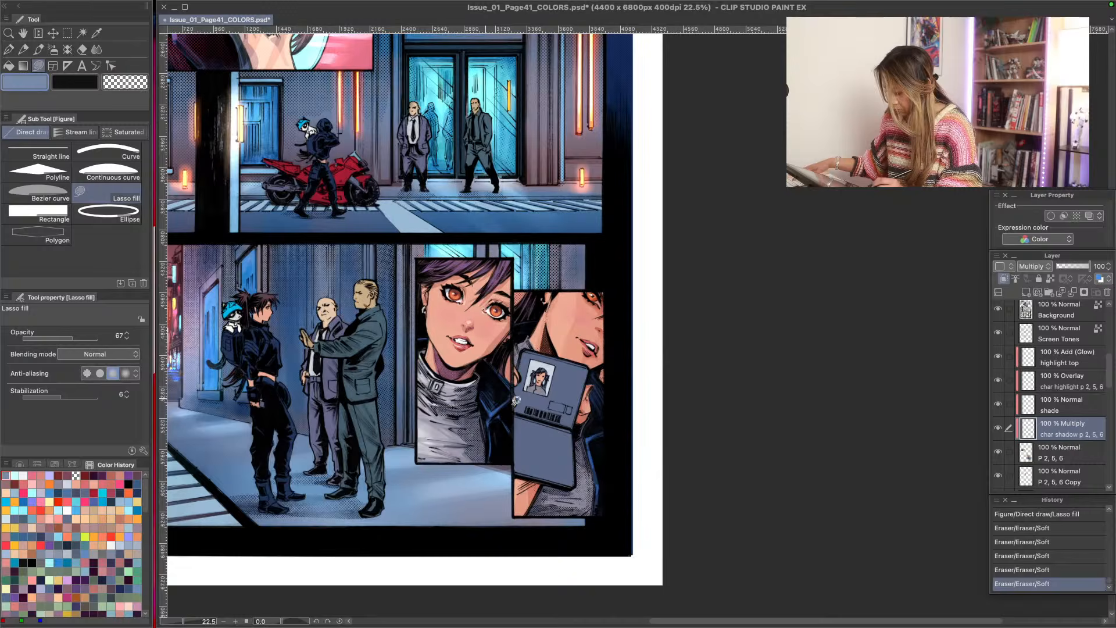
- Identify the P 2, 5, 6 flats layer and lasso-erase colour along the portrait panels' borders with transparent fill at opacity 100
left_click(999, 452)
left_click(999, 453)
left_click(1000, 457)
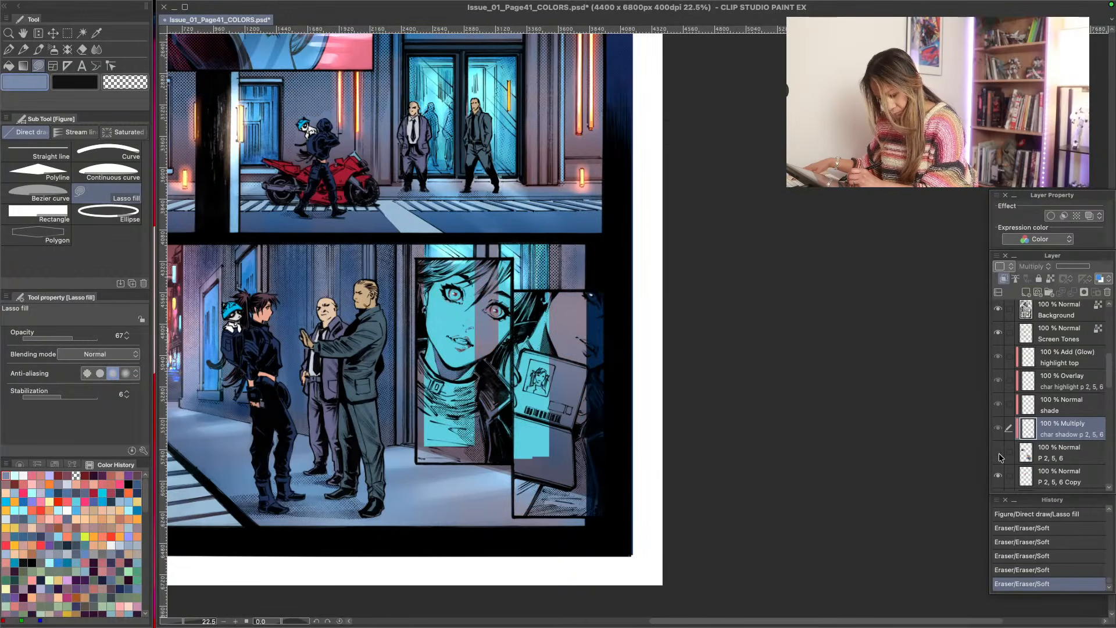
left_click(1000, 456)
left_click(1027, 464)
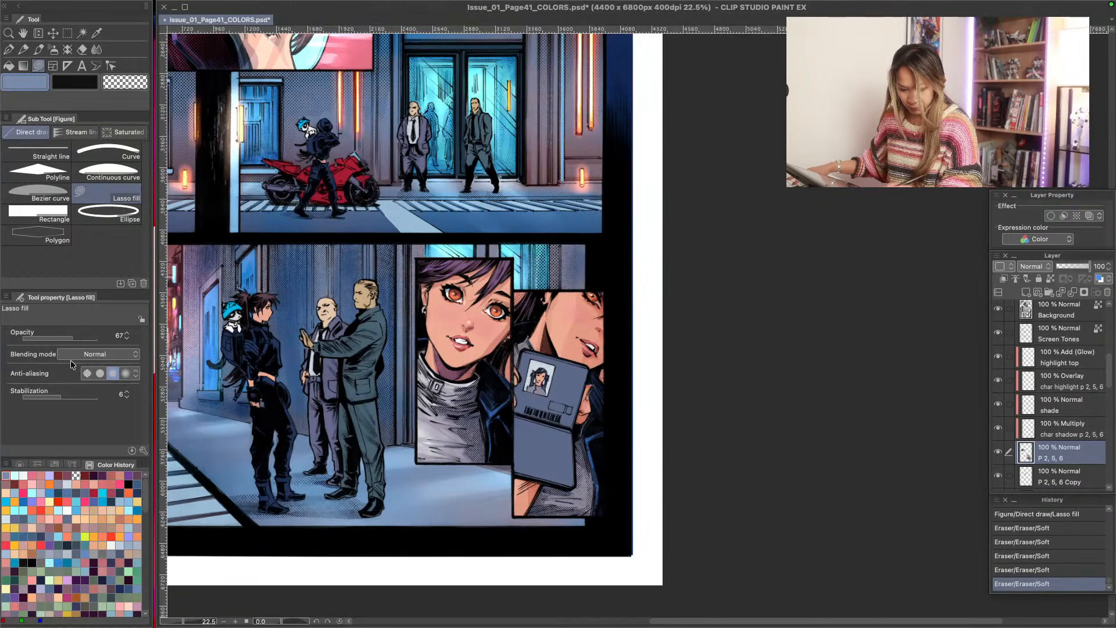
left_click_drag(44, 337, 97, 337)
left_click(77, 476)
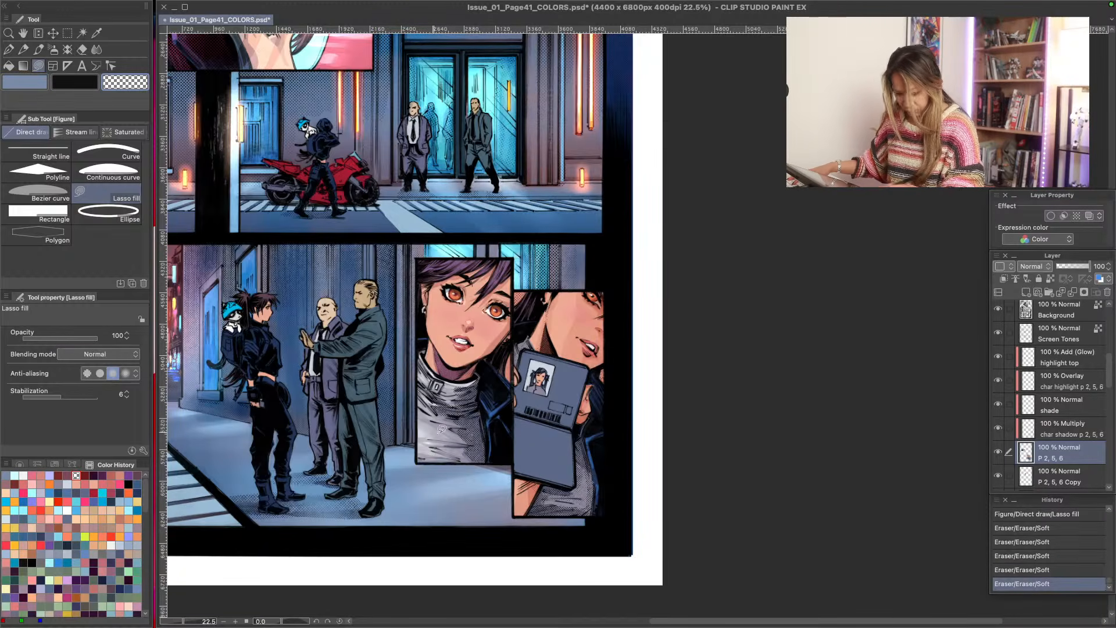
mouse_move(511, 352)
left_mouse_down()
mouse_move(508, 375)
mouse_move(512, 357)
left_mouse_up()
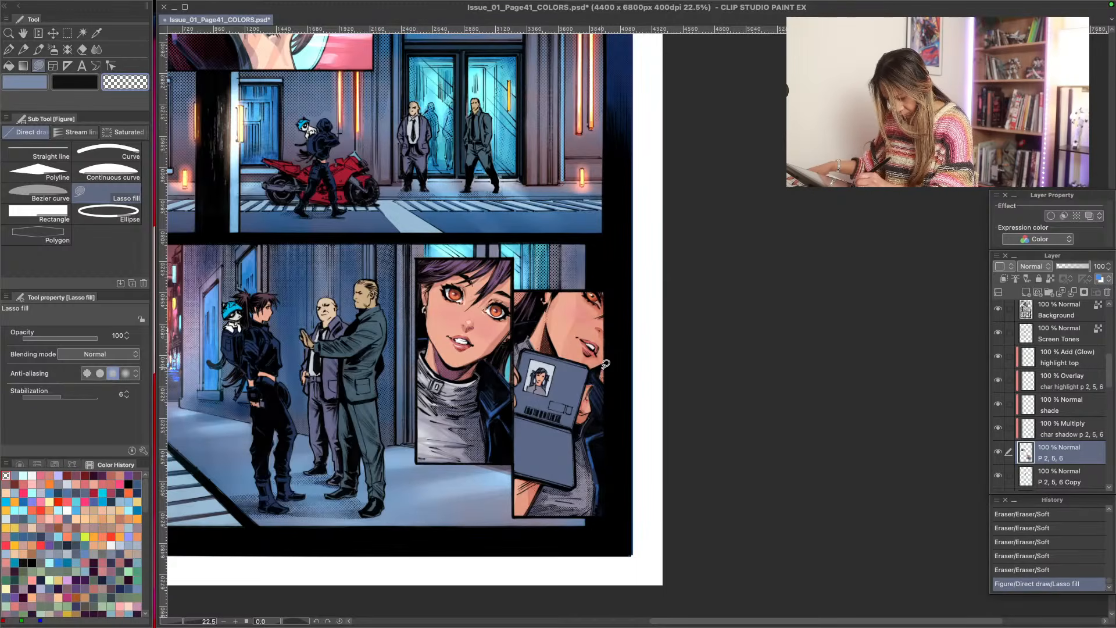
left_click_drag(606, 364, 590, 306)
mouse_move(519, 288)
left_mouse_down()
mouse_move(517, 300)
mouse_move(532, 286)
mouse_move(519, 290)
left_mouse_up()
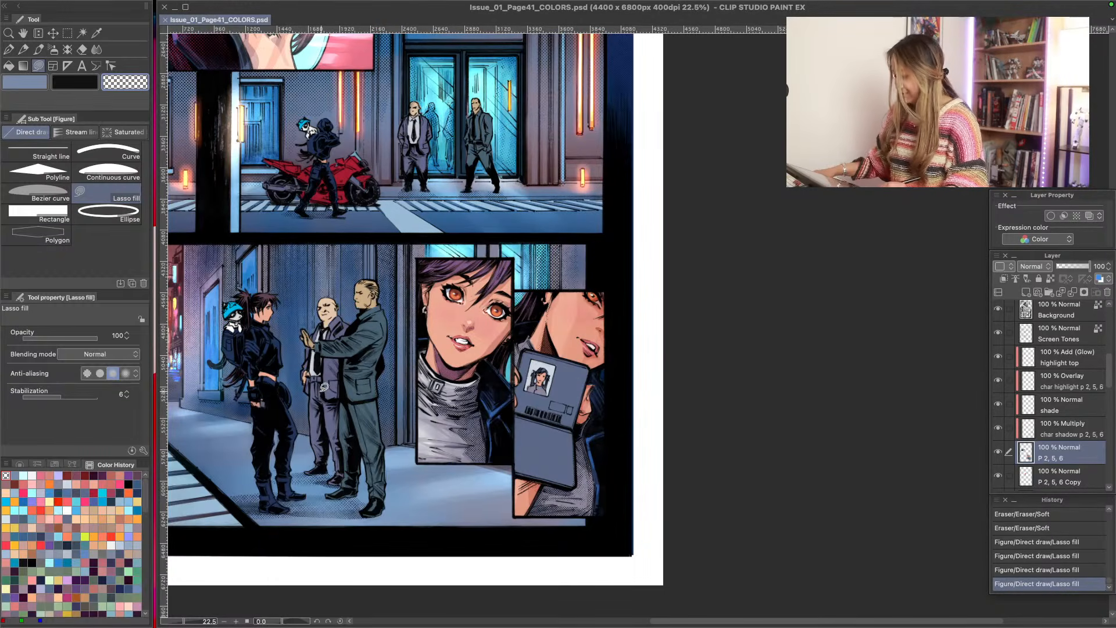
- Review the coloured panels across the middle and lower page, from the motorcycle scene down to the portraits
key("h")
left_click_drag(246, 328, 293, 365)
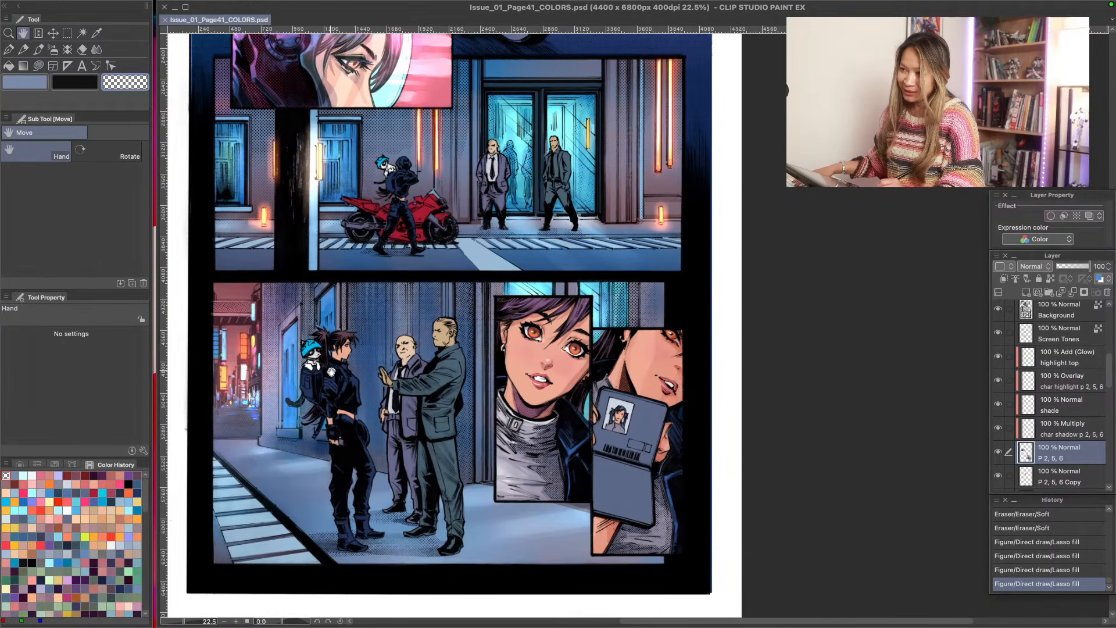
left_click_drag(301, 282, 369, 376)
left_click_drag(327, 224, 354, 437)
left_click_drag(329, 552, 306, 413)
left_click_drag(320, 461, 305, 411)
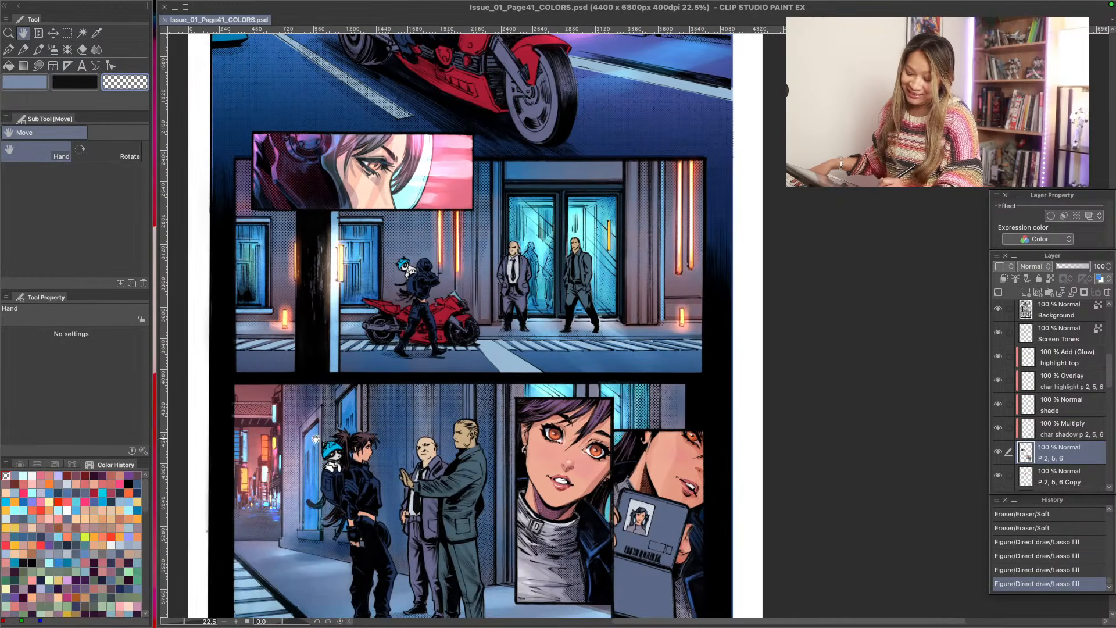
left_click_drag(330, 462, 314, 419)
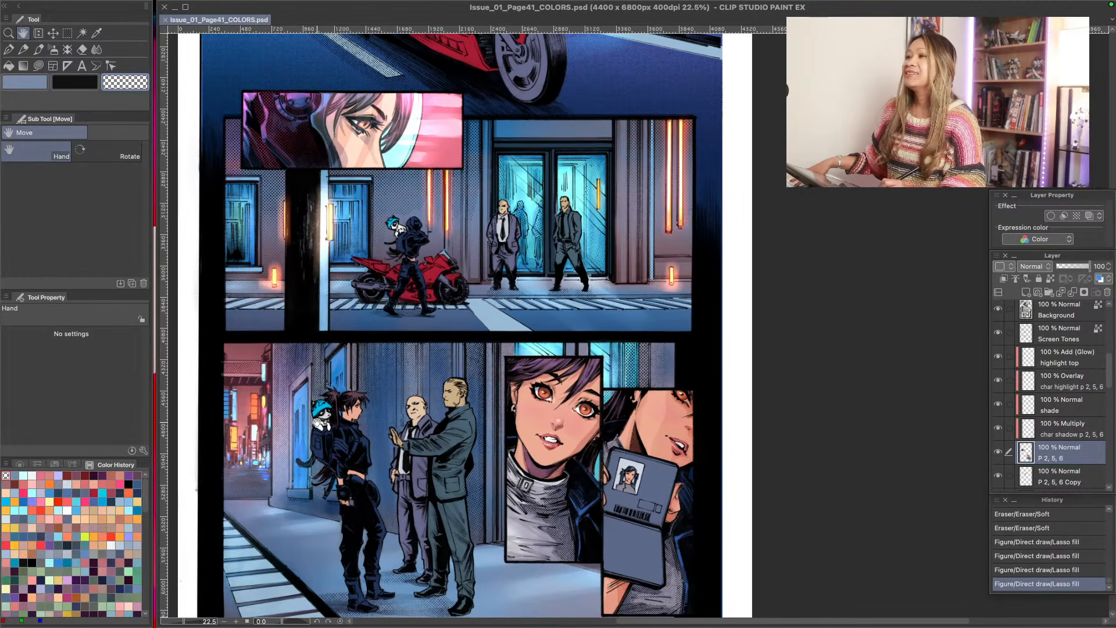
- Review the colouring from the lower street and portrait panels up to the motorcycle scene
key("u")
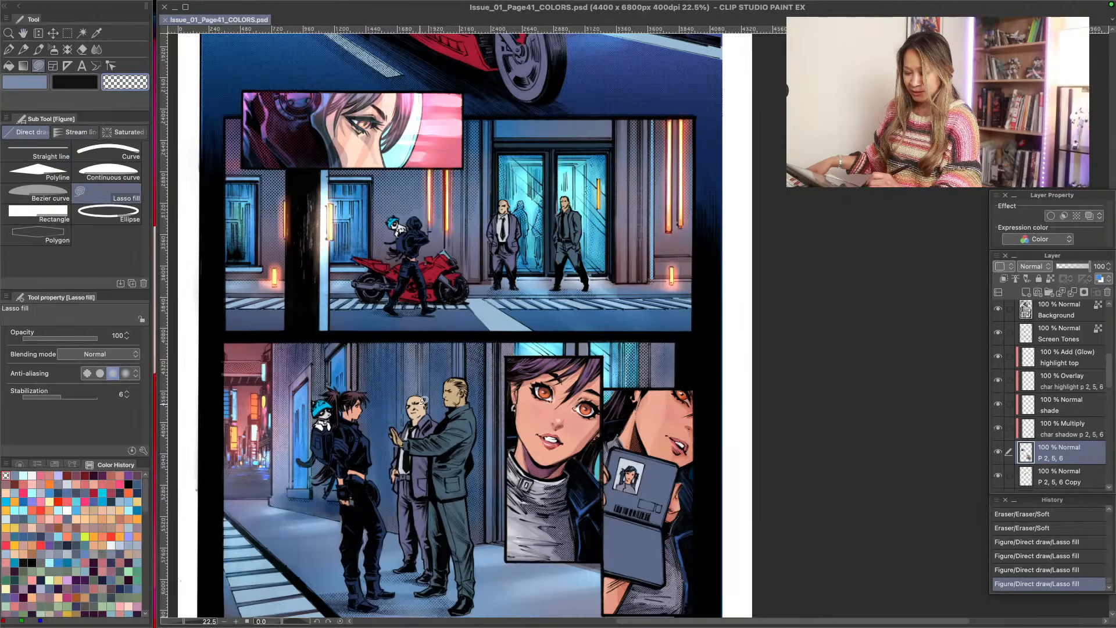
key("h")
mouse_move(284, 484)
left_mouse_down()
mouse_move(269, 410)
mouse_move(295, 399)
left_mouse_up()
left_click_drag(171, 475, 209, 476)
mouse_move(283, 471)
left_mouse_down()
mouse_move(279, 516)
mouse_move(278, 479)
mouse_move(272, 494)
left_mouse_up()
left_click_drag(318, 448, 283, 448)
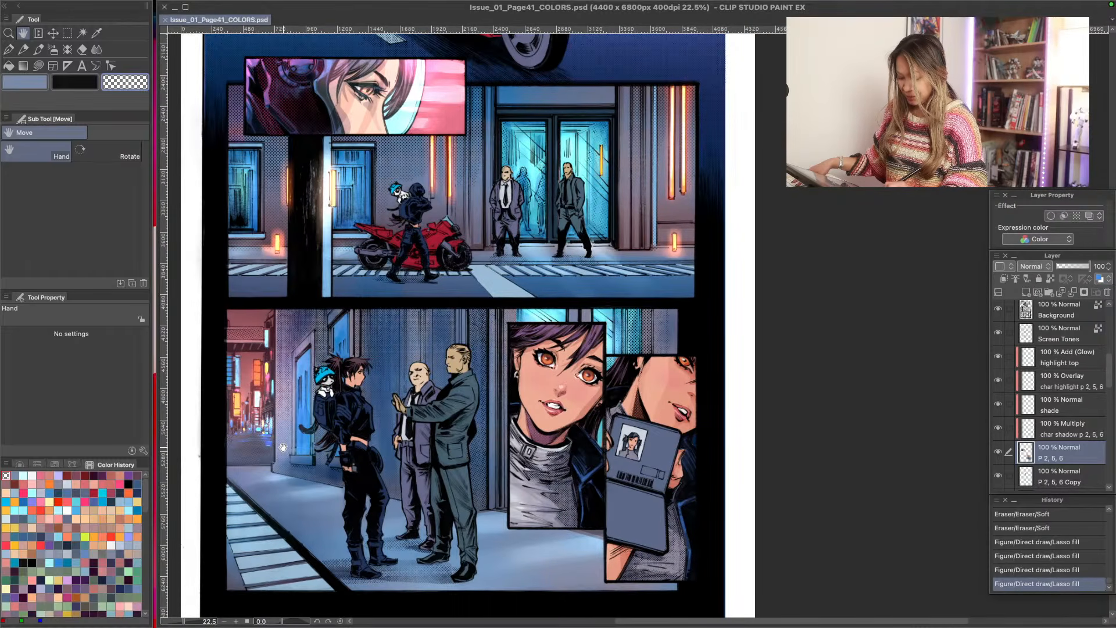
left_click_drag(284, 448, 322, 509)
mouse_move(314, 337)
left_mouse_down()
mouse_move(291, 372)
mouse_move(331, 480)
mouse_move(292, 355)
mouse_move(292, 242)
mouse_move(302, 322)
left_mouse_up()
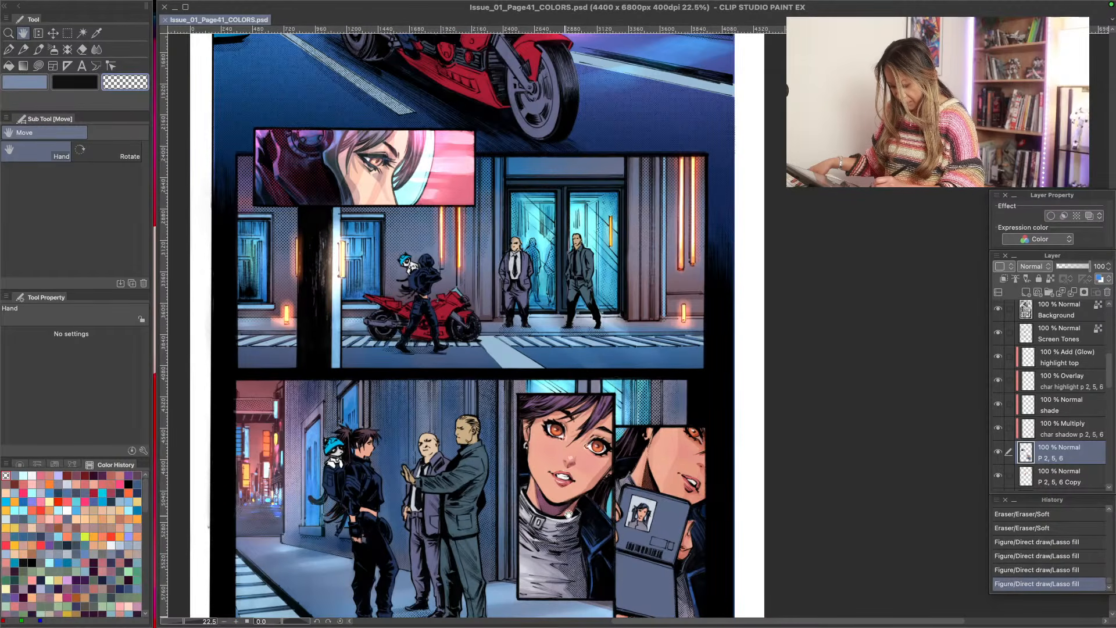
left_click_drag(374, 277, 384, 408)
left_click_drag(370, 187, 373, 394)
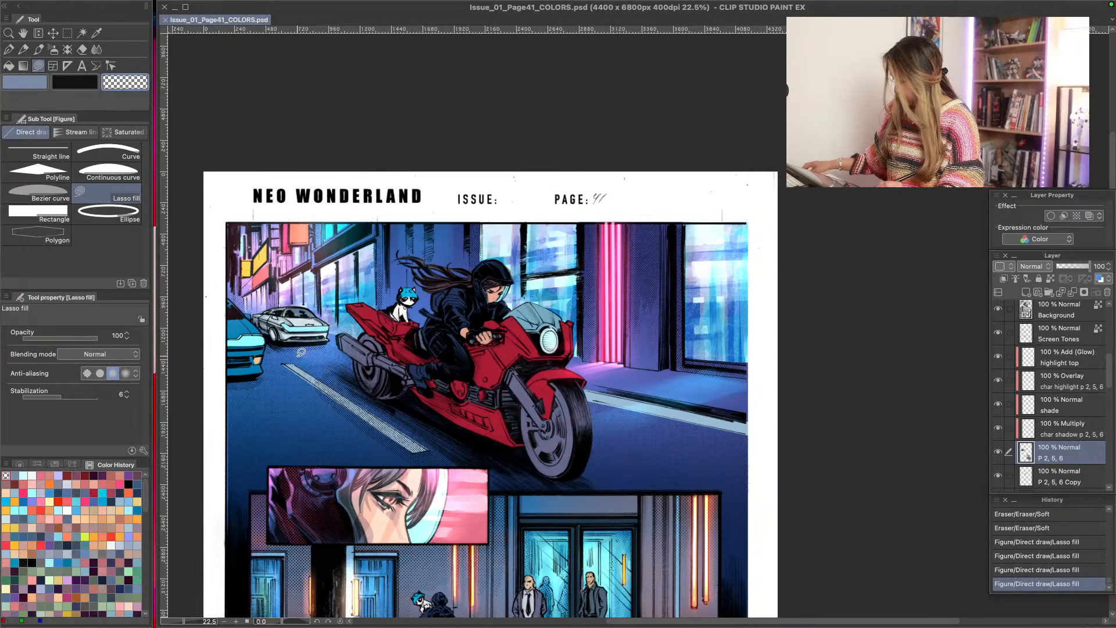
- Compare the panels across the whole page at reduced zoom, then examine the motorcycle panel up close
key("slash")
left_click(324, 436)
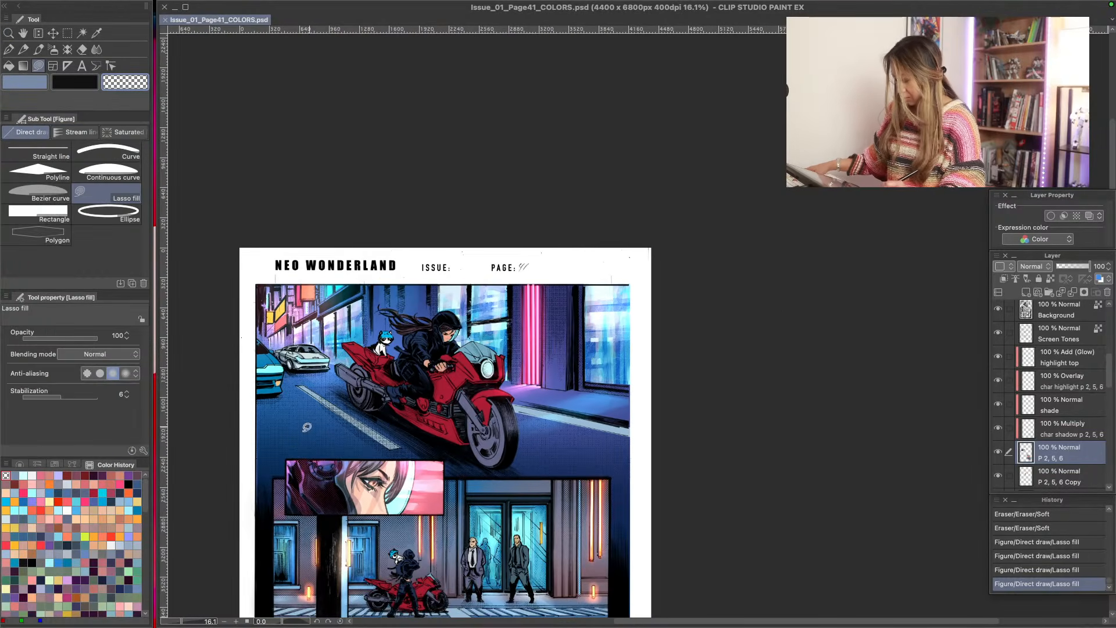
key("space")
mouse_move(321, 520)
left_mouse_down()
mouse_move(406, 313)
mouse_move(396, 305)
left_mouse_up()
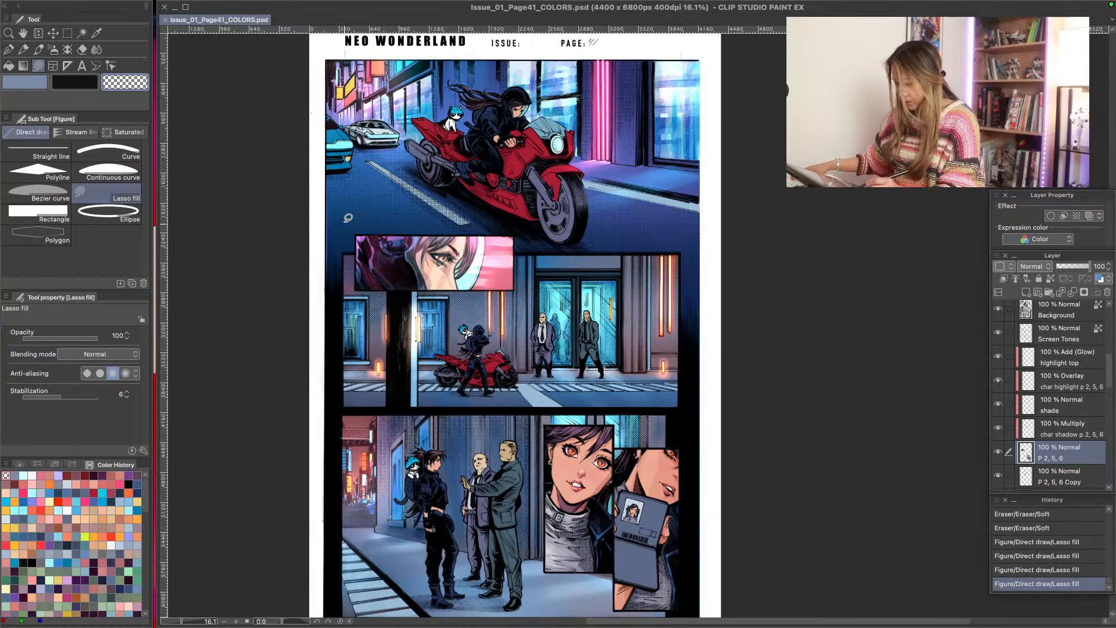
key("slash")
left_click_drag(363, 121, 382, 147)
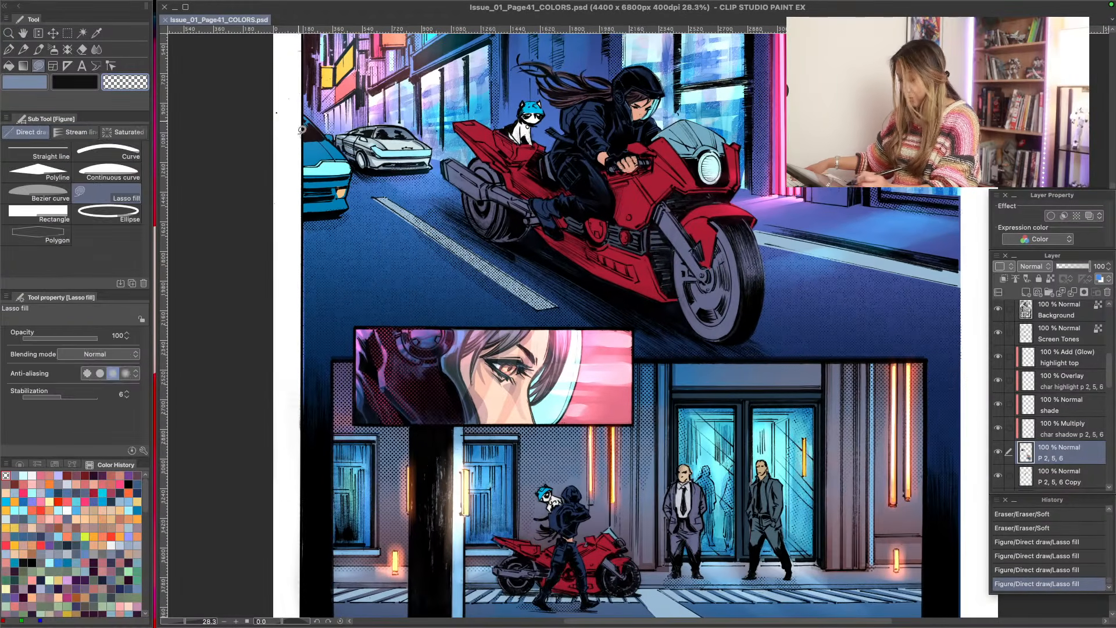
key("space")
left_click_drag(545, 201, 439, 346)
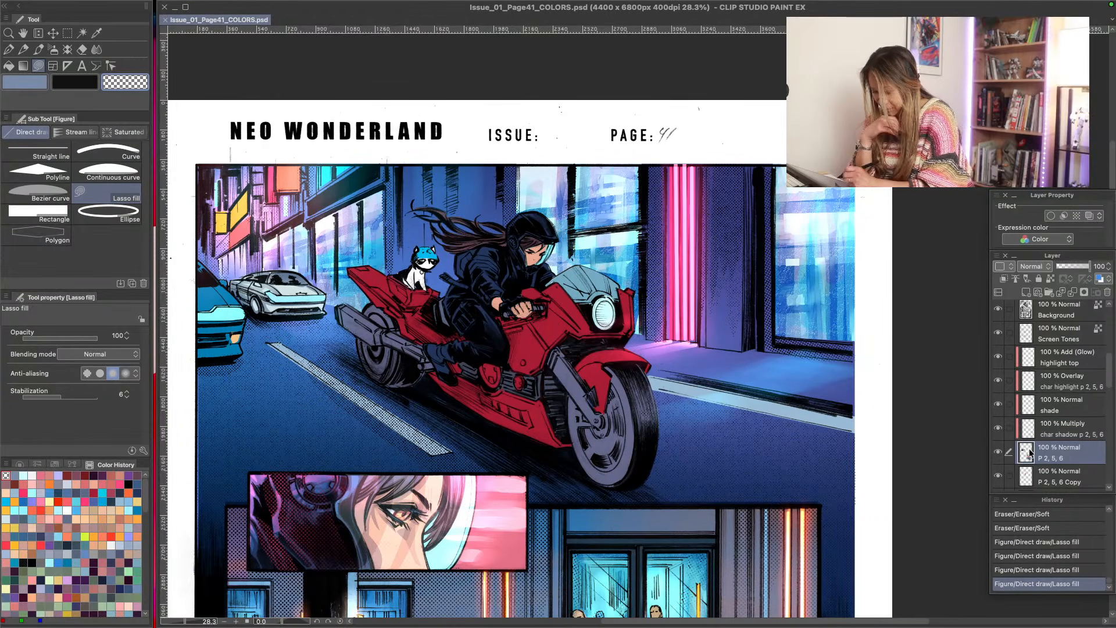
- Identify the bike and character basetone layers by toggling their visibility, and make char shadow p 1, 2, 4 the active layer
left_click_drag(1111, 371, 1113, 483)
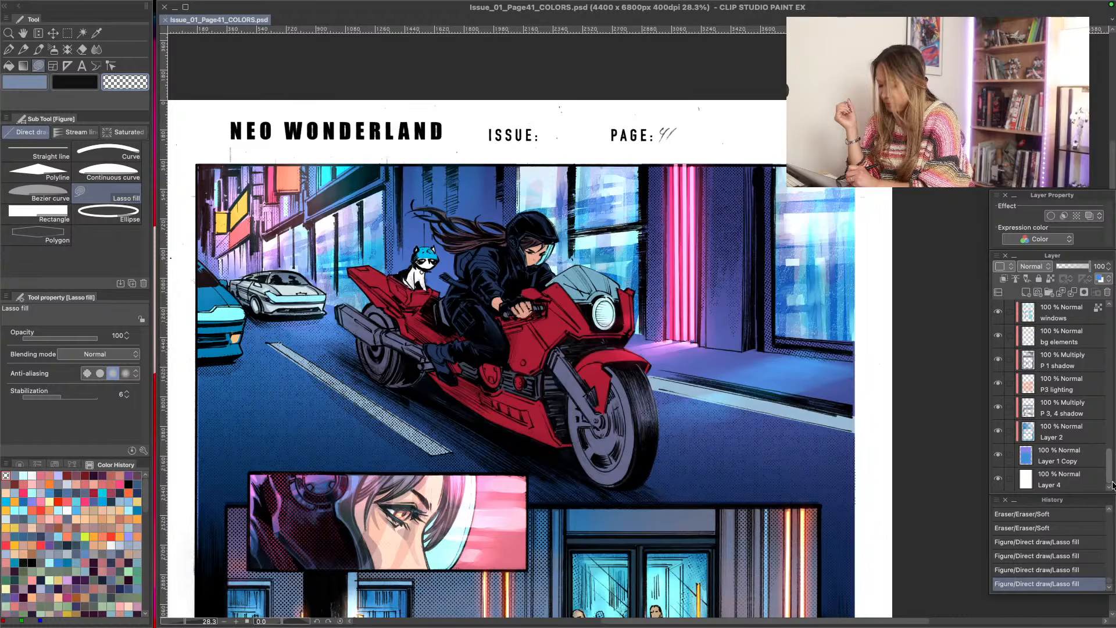
left_click_drag(1113, 481, 1046, 415)
left_click(999, 386)
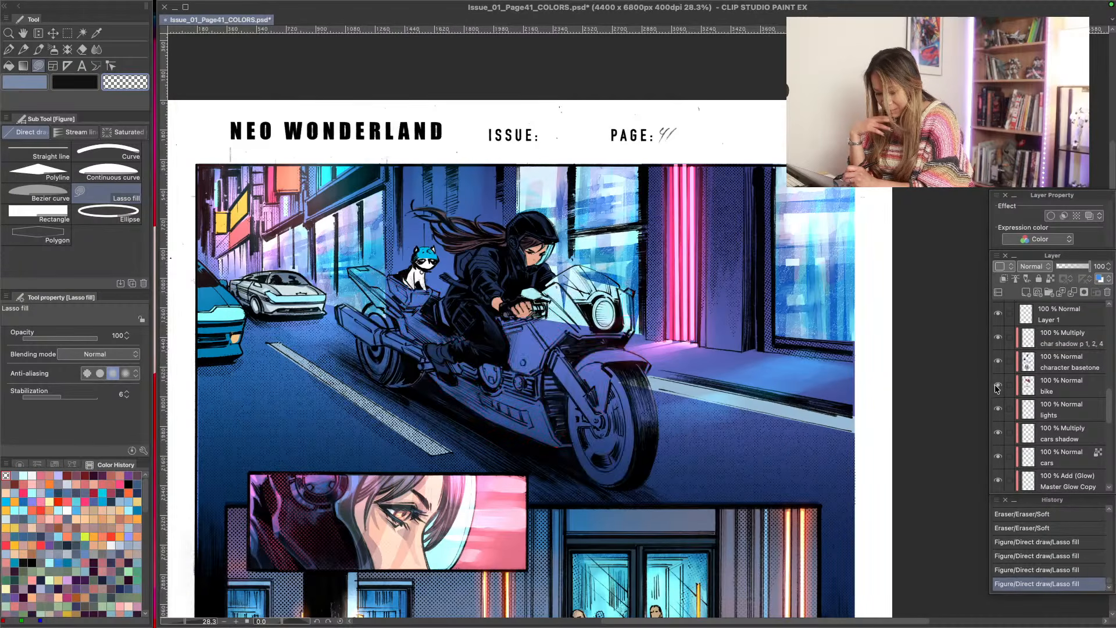
left_click(999, 386)
left_click(1009, 386)
left_click(999, 386)
left_click(999, 386)
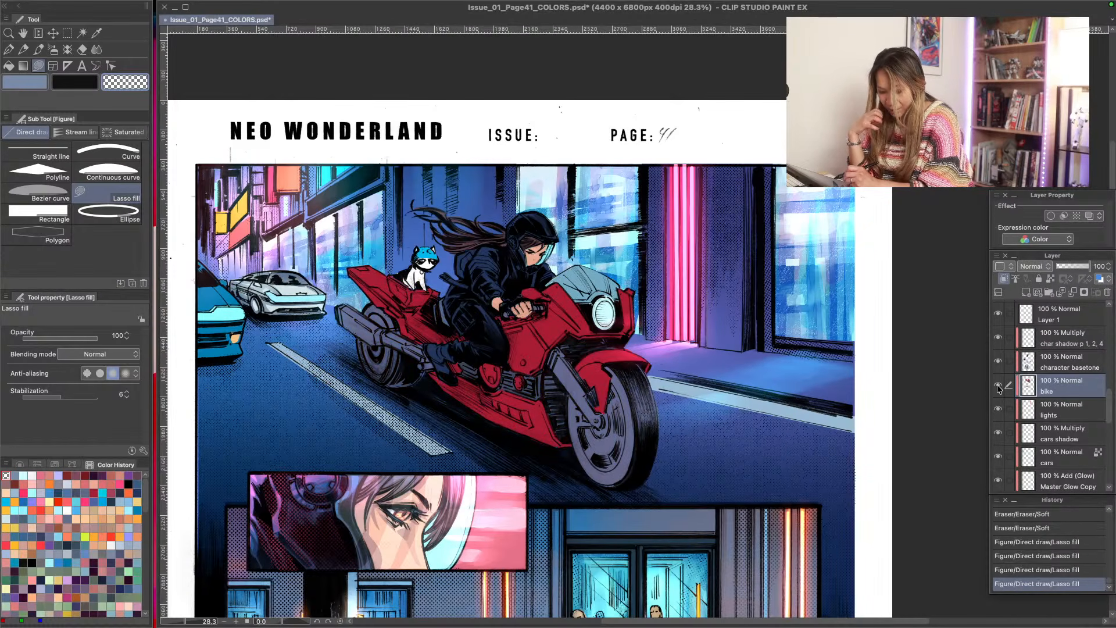
left_click(998, 365)
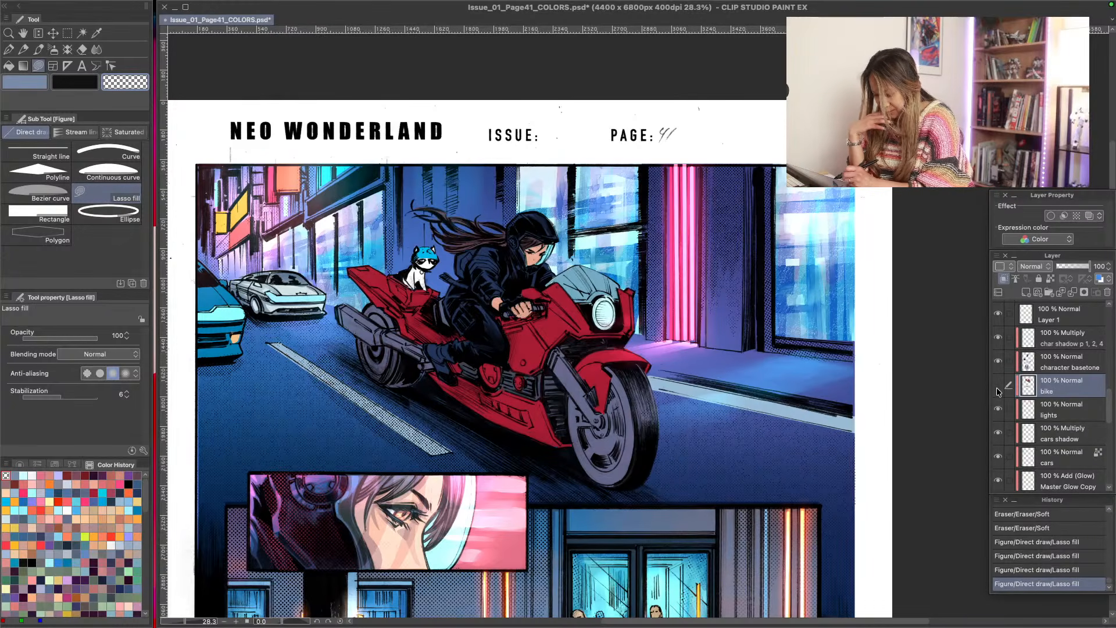
left_click(999, 390)
left_click(999, 386)
left_click(999, 361)
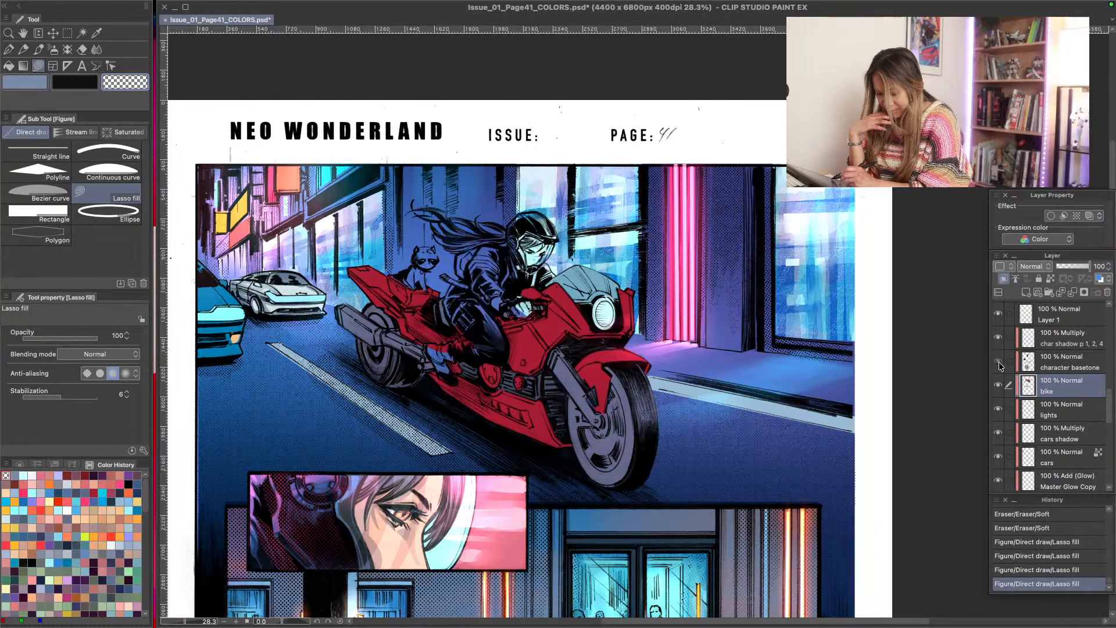
left_click(999, 367)
left_click(998, 366)
left_click(999, 368)
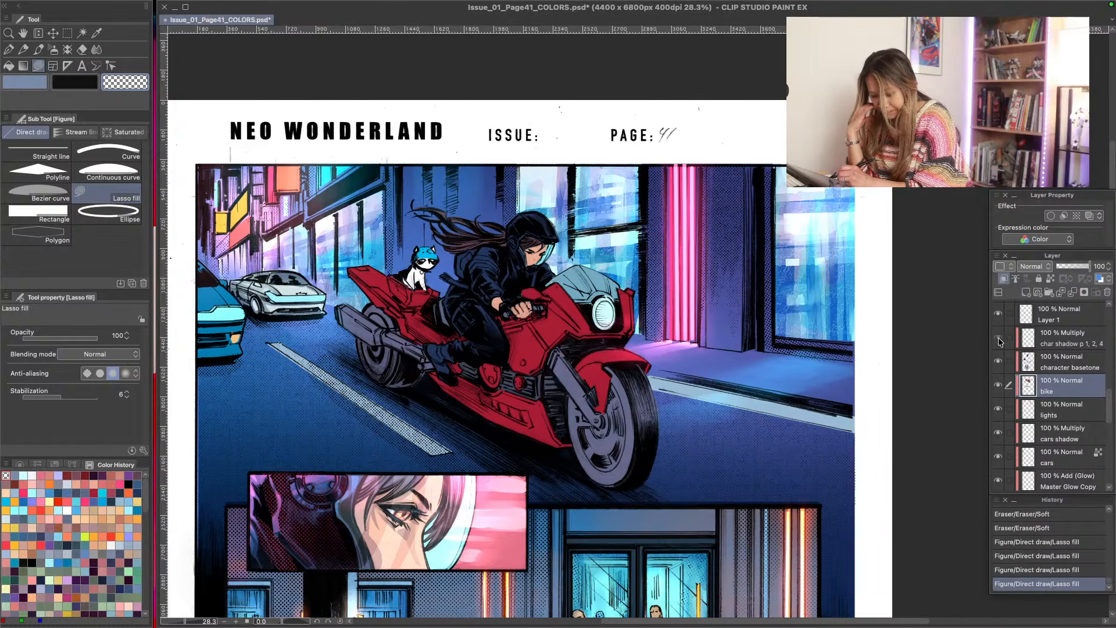
left_click(1029, 346)
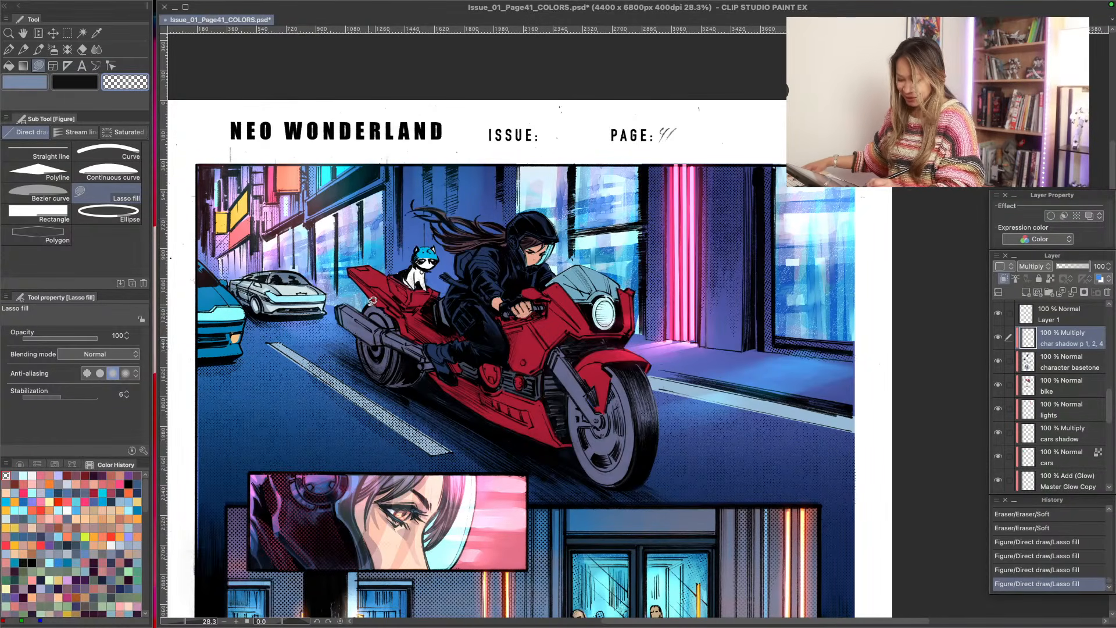
- Examine the motorcycle panel's figures up close and compare them with the shaded street and portrait panels below
scroll(372, 301, "up", 3)
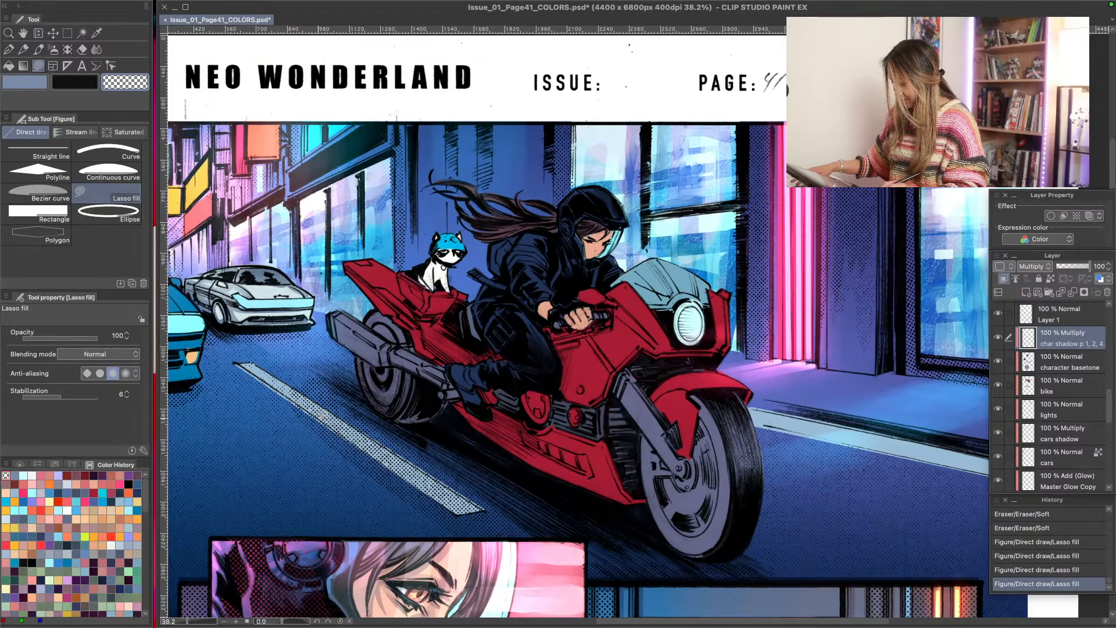
scroll(322, 415, "right", 3)
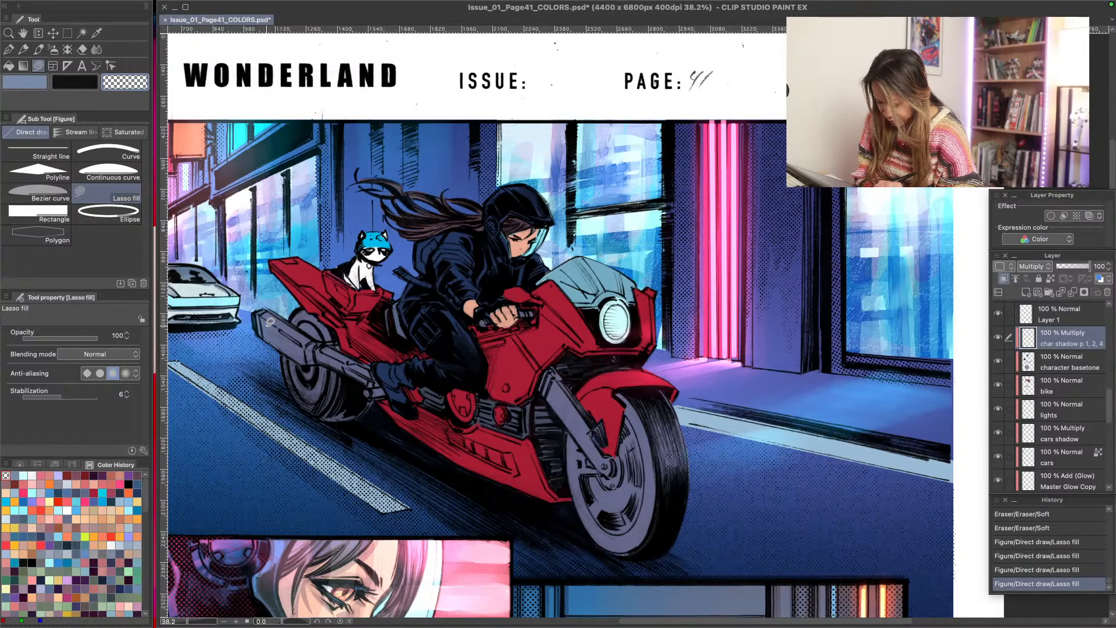
key("space")
left_click_drag(299, 520, 392, 252)
mouse_move(364, 467)
left_mouse_down()
mouse_move(384, 376)
mouse_move(352, 251)
left_mouse_up()
mouse_move(339, 518)
left_mouse_down()
mouse_move(359, 396)
mouse_move(351, 296)
mouse_move(292, 267)
left_mouse_up()
left_click_drag(441, 314, 364, 343)
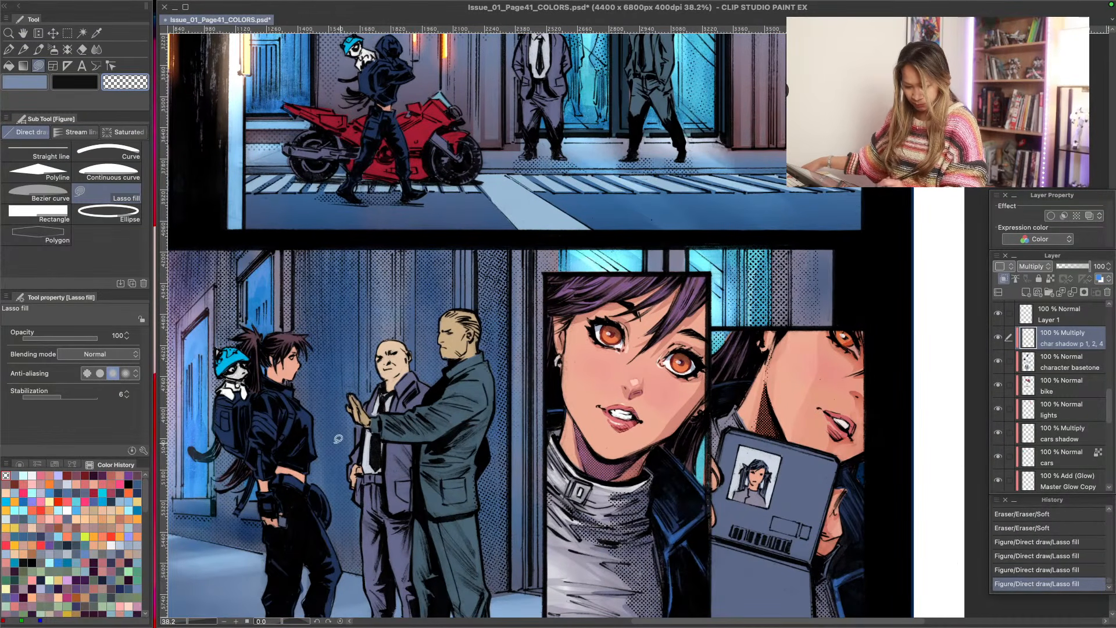
- Choose pale cyan as the drawing colour, recheck the character basetone layer, and undo a trial lasso fill on the motorcycle panel's cat
left_click(23, 476)
left_click_drag(393, 80, 410, 394)
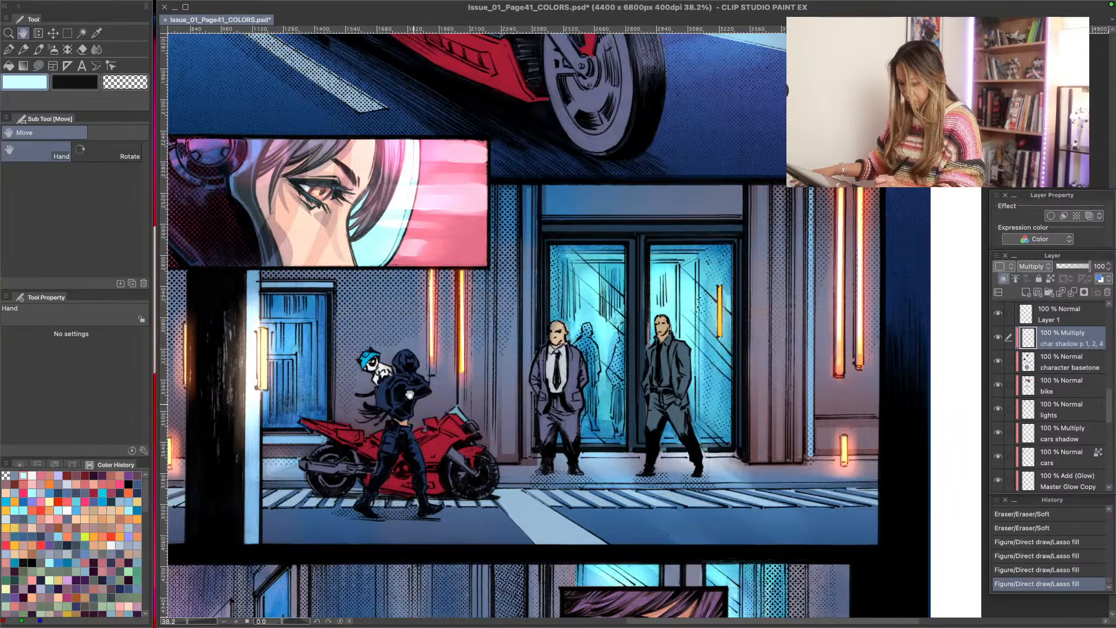
left_click_drag(396, 195, 419, 514)
mouse_move(386, 327)
left_mouse_down()
mouse_move(408, 413)
mouse_move(424, 411)
left_mouse_up()
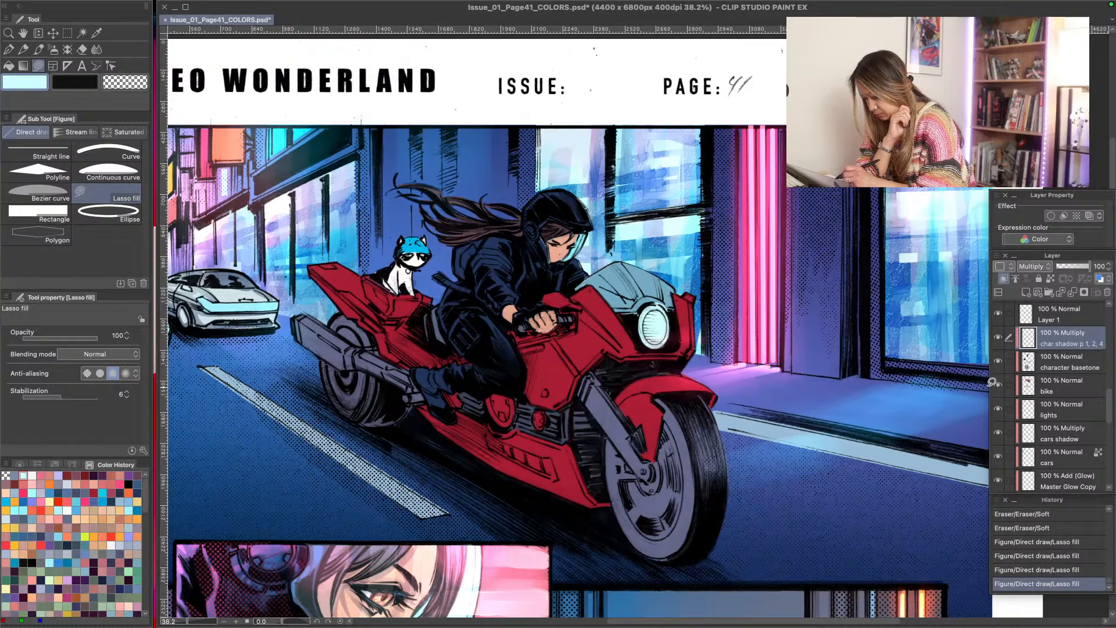
left_click(998, 362)
left_click(999, 361)
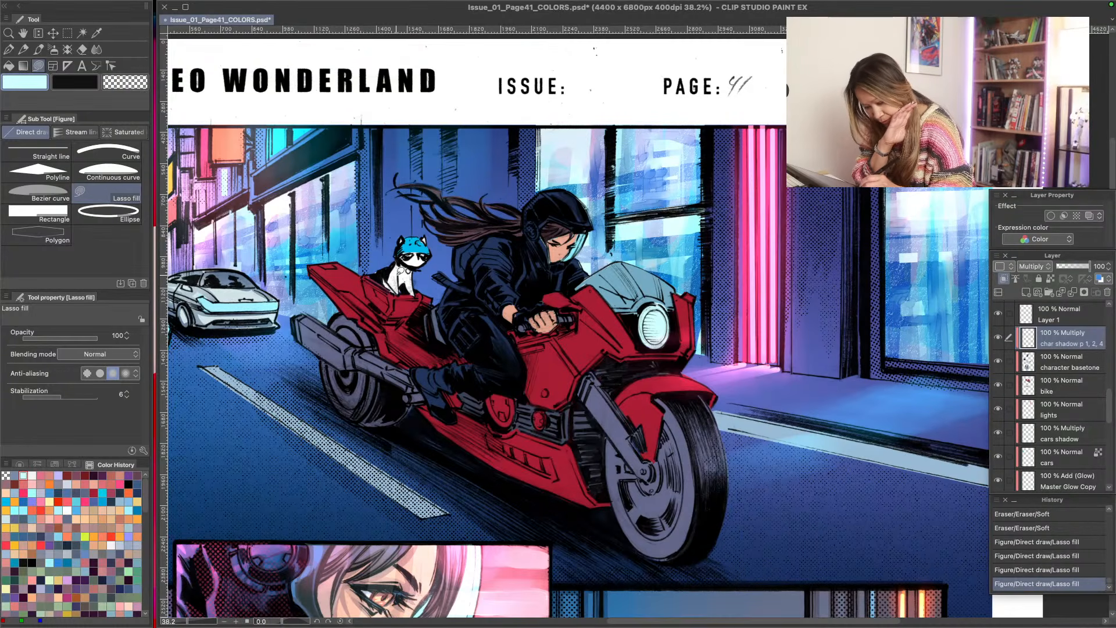
left_click_drag(398, 273, 400, 288)
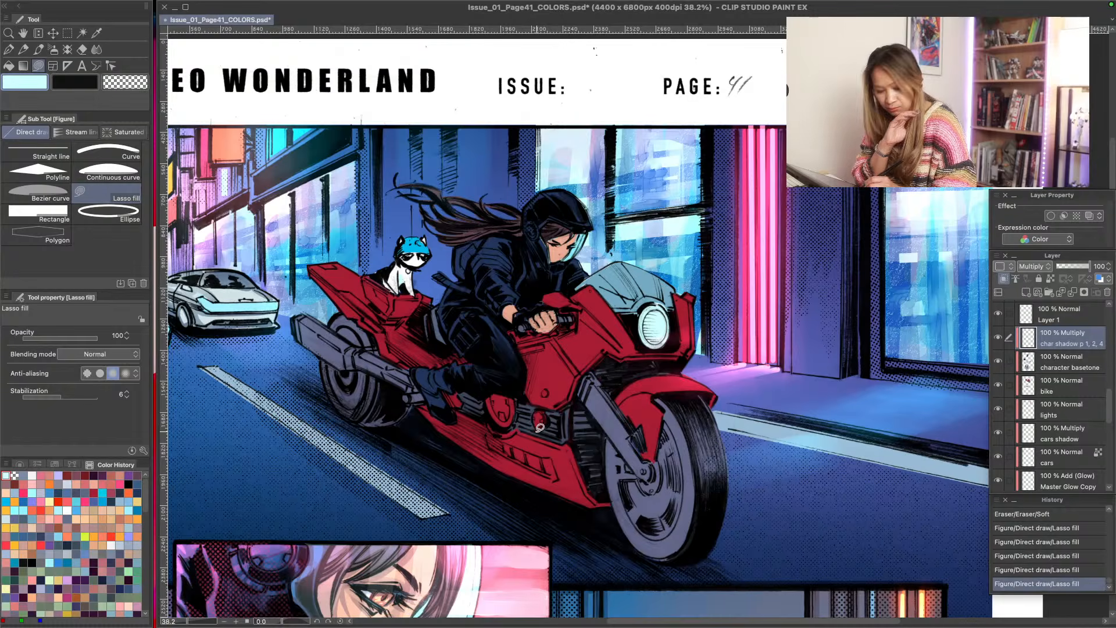
key("ctrl+z")
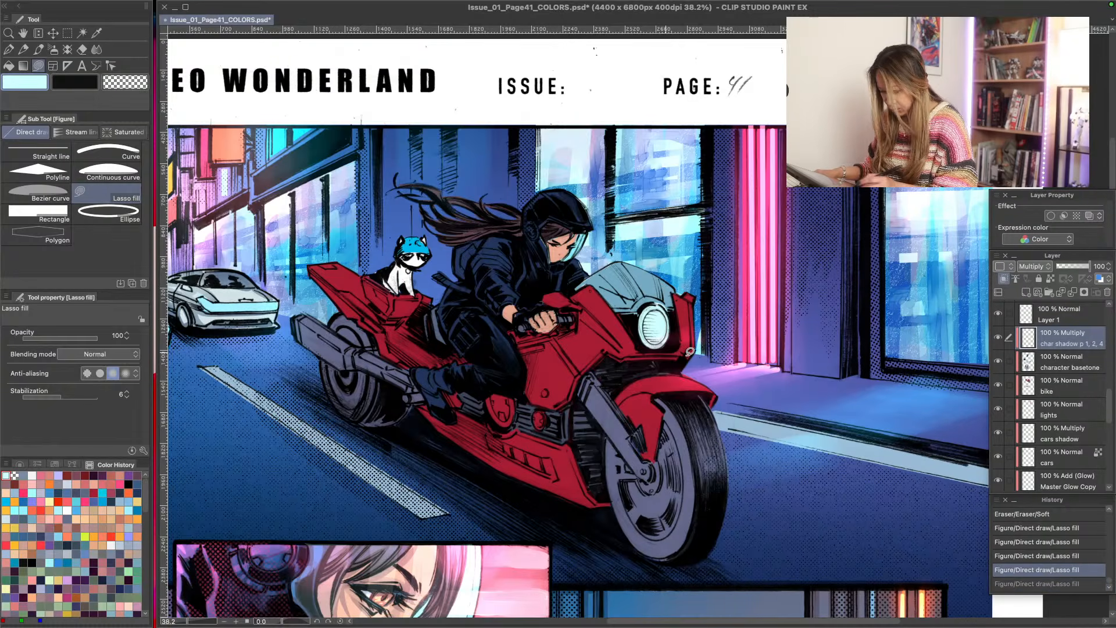
- Add a clipped raster layer above char shadow p 1, 2, 4 and name it char light p 1, 2, 4
left_click(998, 292)
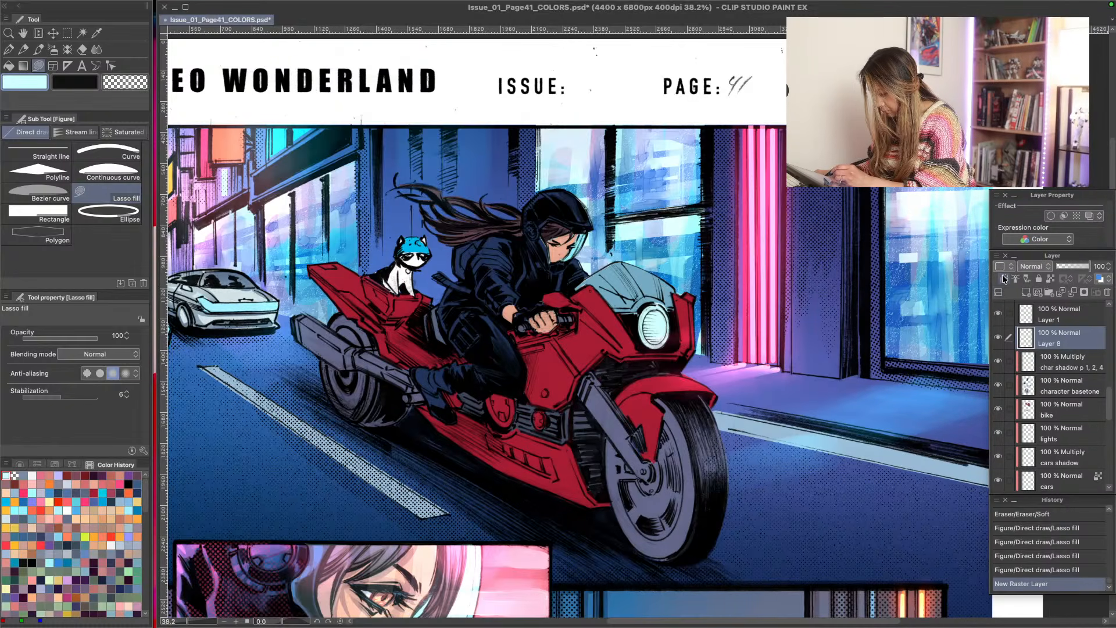
left_click(1004, 280)
left_click(1051, 368)
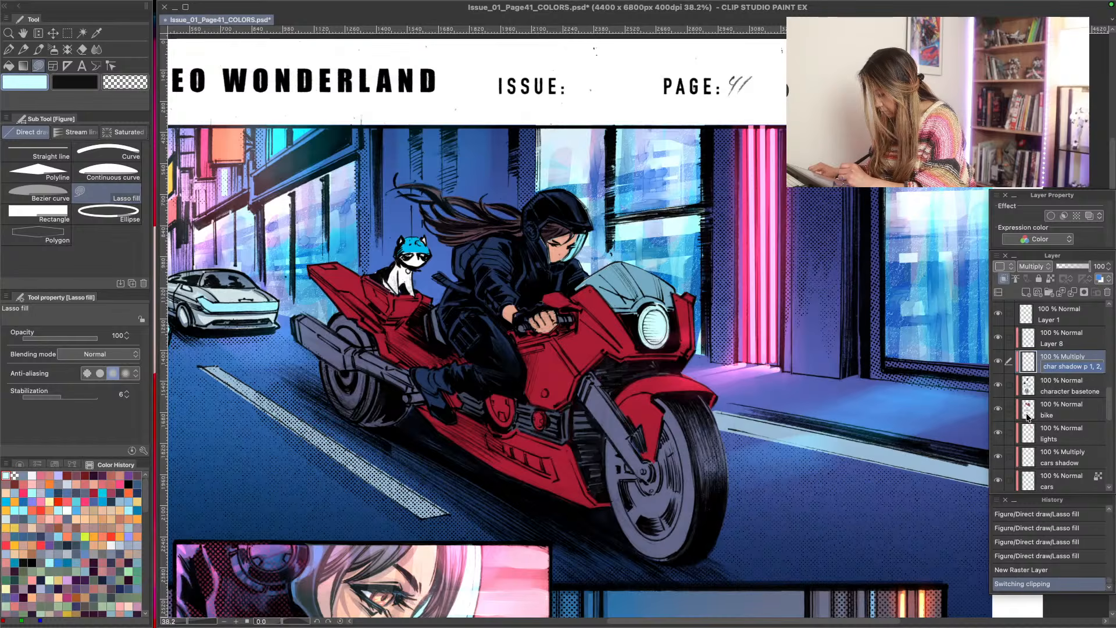
double_click(1050, 344)
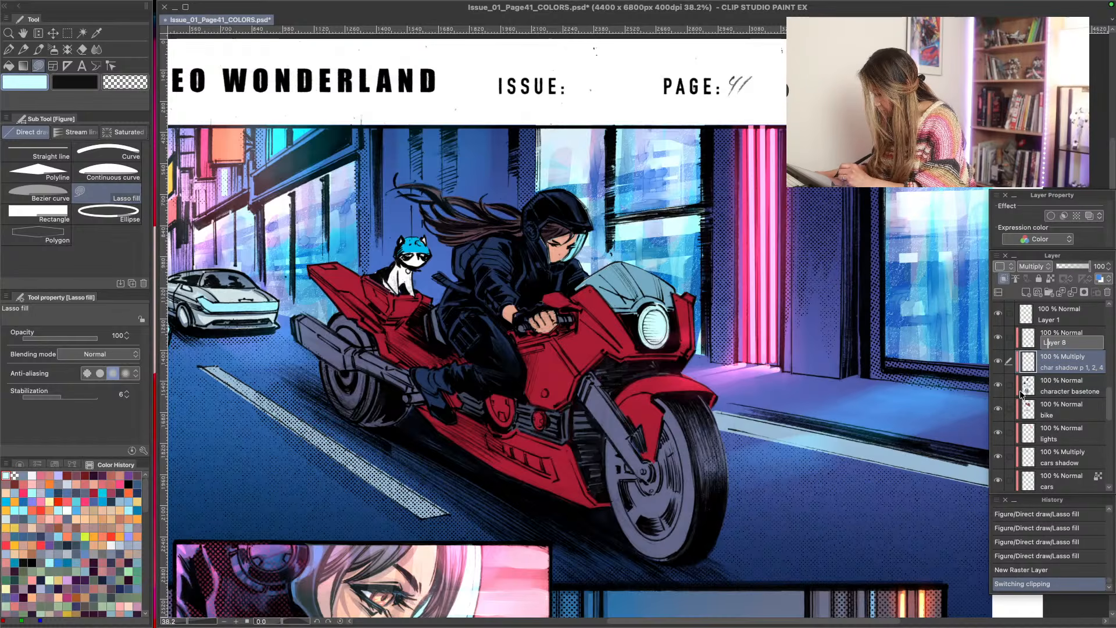
left_click_drag(1068, 343, 996, 343)
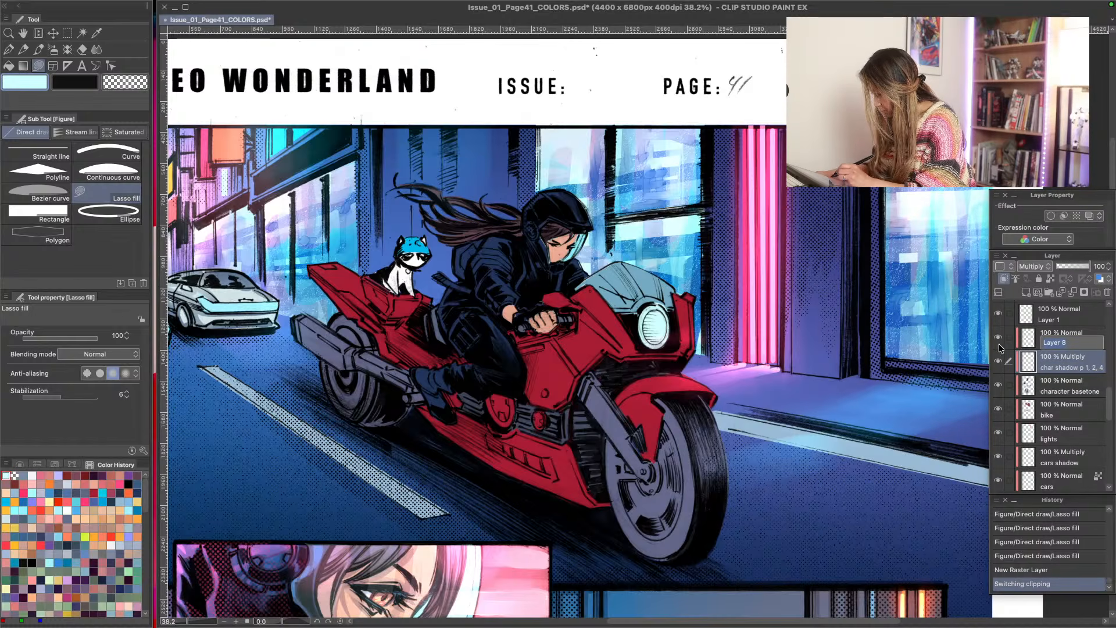
type("char shadow p 1, 2, 4")
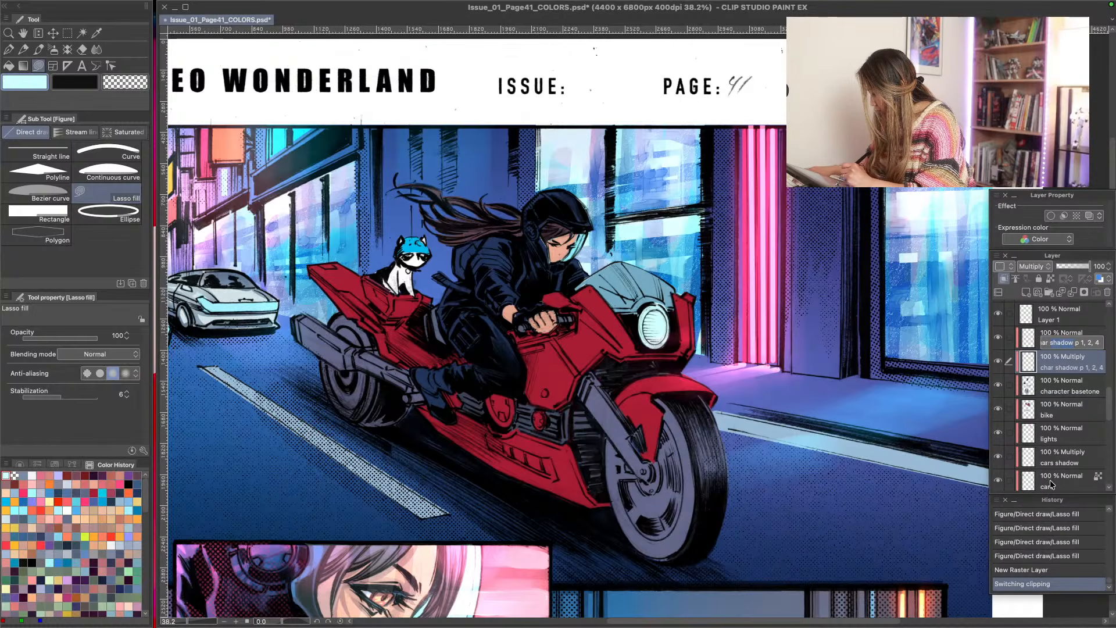
type("light")
key("Return")
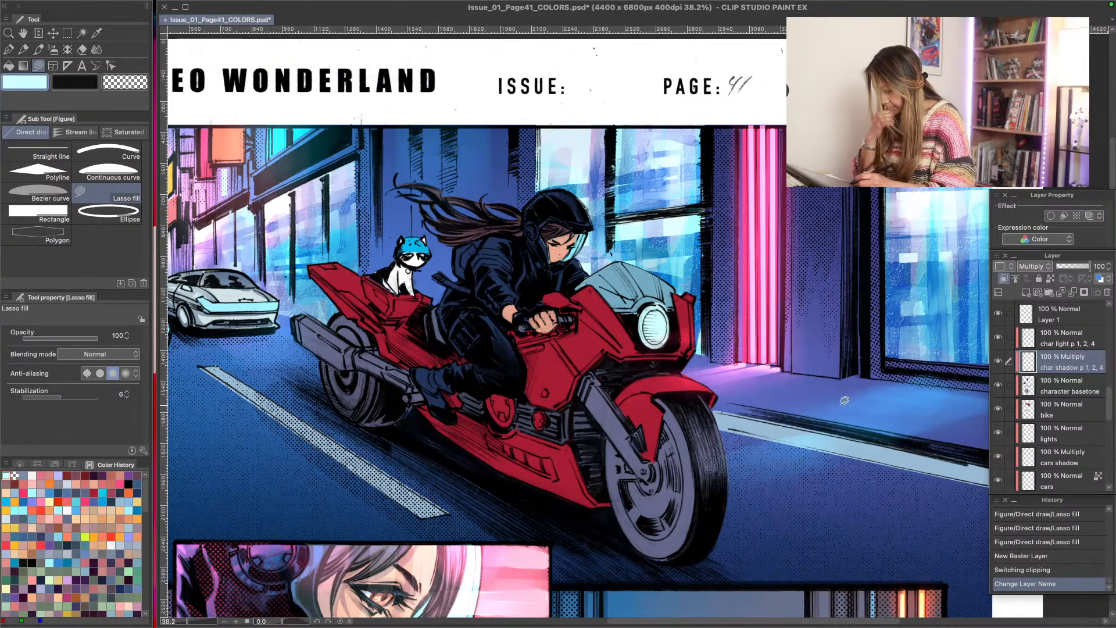
- Set the char light p 1, 2, 4 layer's blending mode to Soft light
left_click(1064, 339)
left_click(1034, 267)
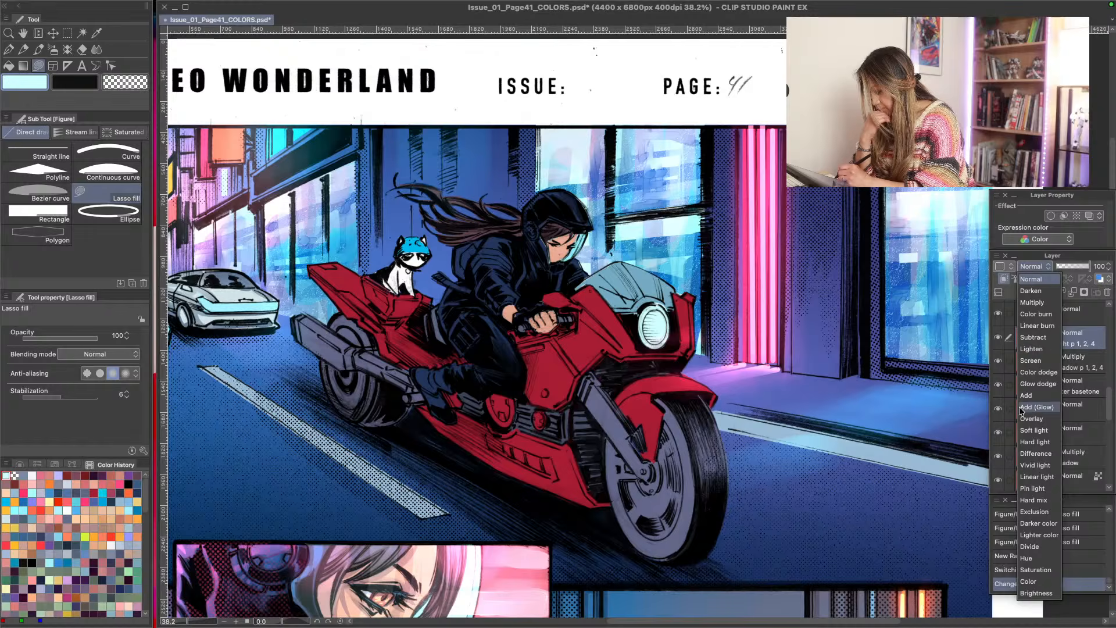
left_click(1034, 431)
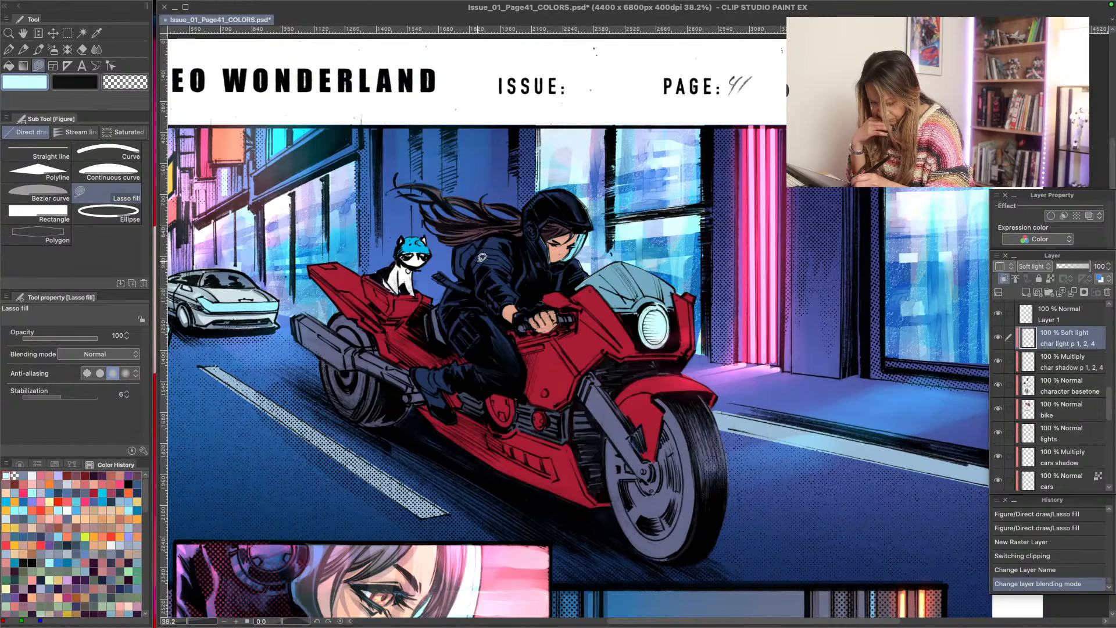
- Lasso-fill pale cyan highlights on the motorcycle rider's jacket and clothing folds, and lower the fill opacity to 62
mouse_move(492, 232)
left_mouse_down()
mouse_move(434, 203)
mouse_move(476, 232)
mouse_move(476, 249)
mouse_move(493, 253)
mouse_move(469, 248)
mouse_move(496, 260)
mouse_move(485, 262)
mouse_move(516, 290)
left_mouse_up()
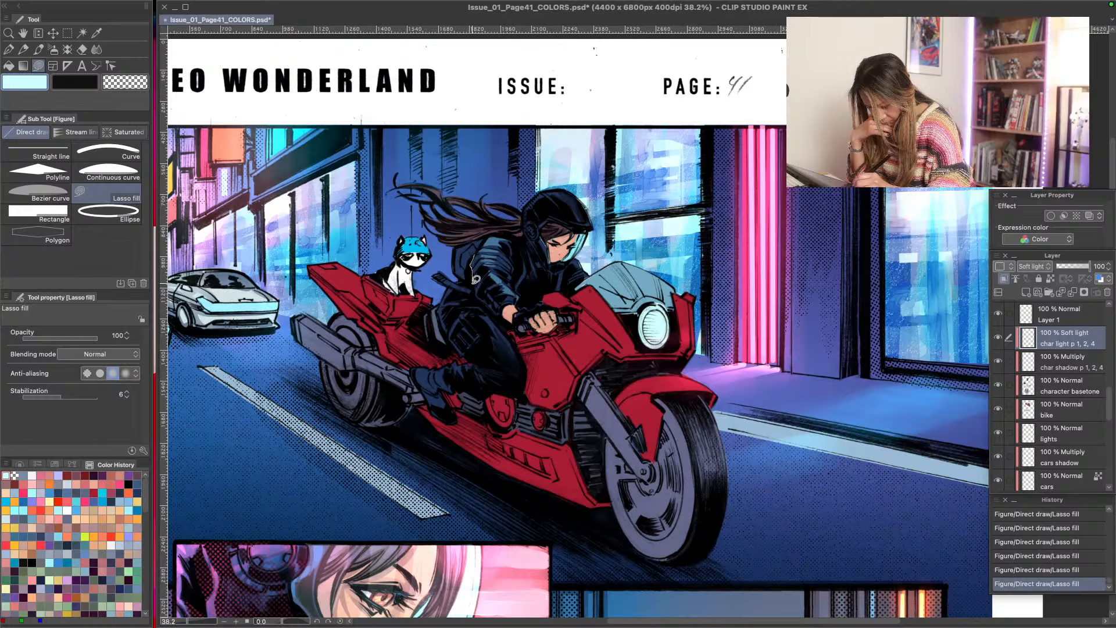
mouse_move(475, 282)
left_mouse_down()
mouse_move(500, 308)
mouse_move(482, 276)
left_mouse_up()
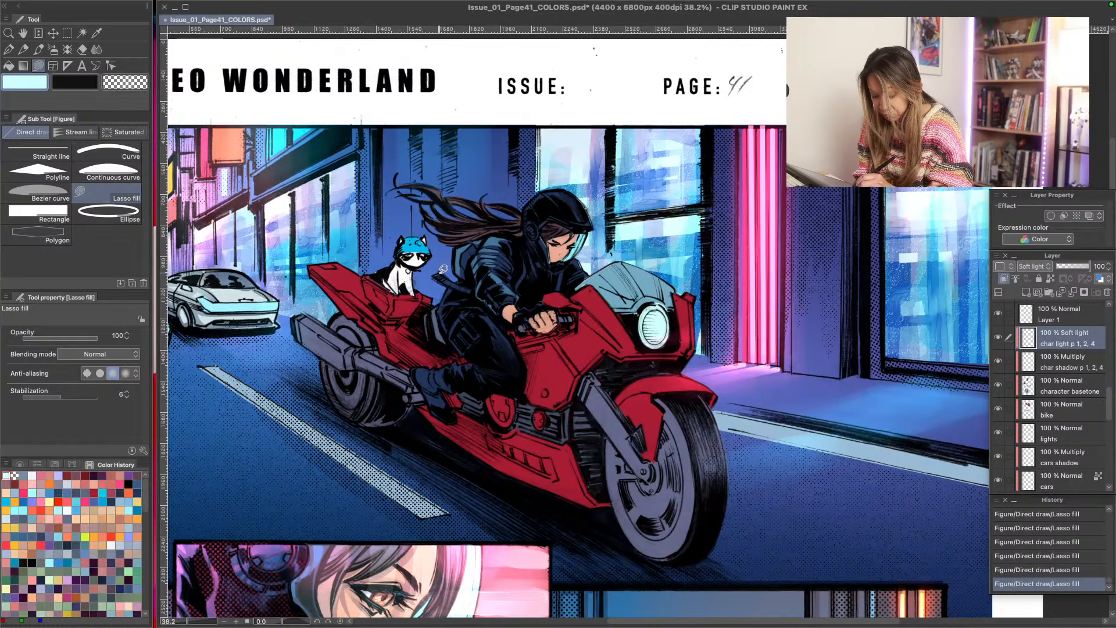
mouse_move(443, 293)
left_mouse_down()
mouse_move(452, 286)
mouse_move(441, 325)
mouse_move(449, 303)
mouse_move(454, 341)
left_mouse_up()
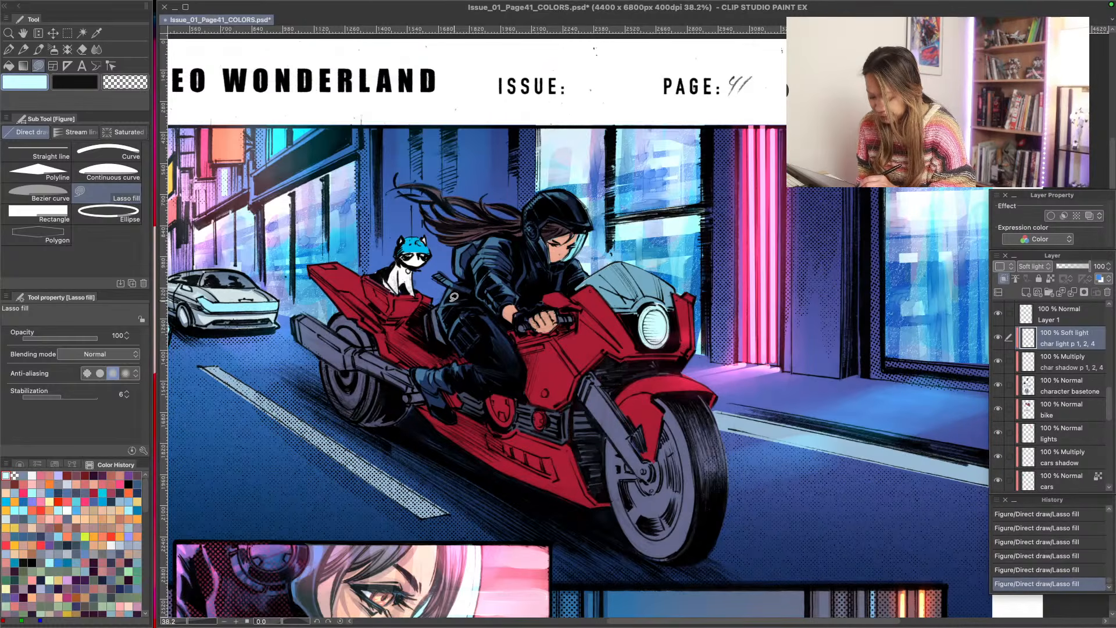
left_click(69, 337)
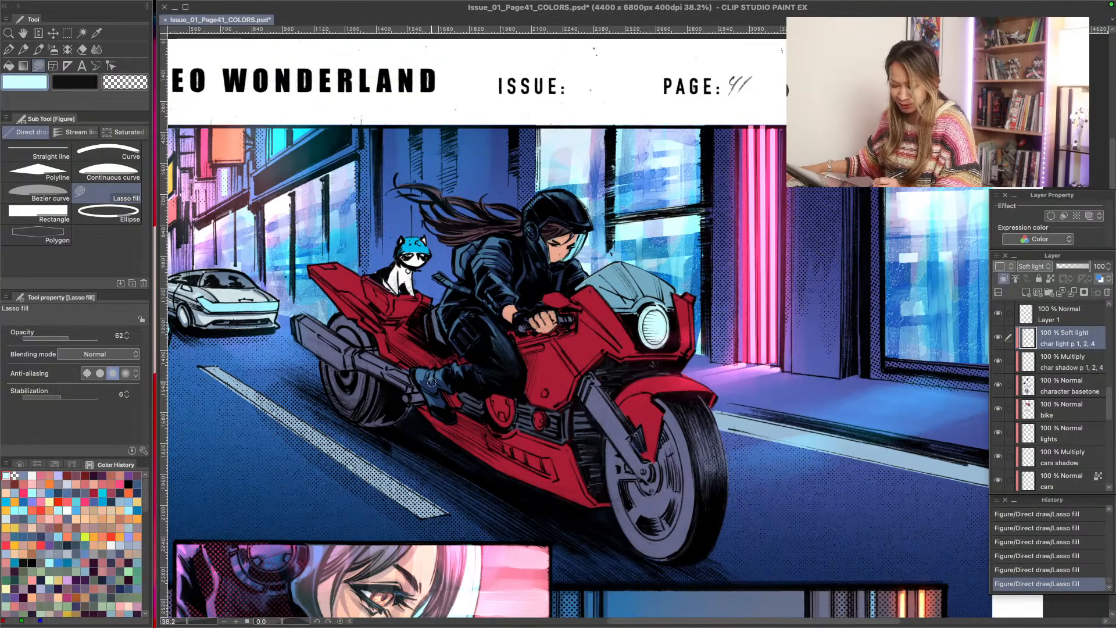
- Lasso-fill pale cyan highlights on the motorcycle rider's boots, jacket and hair, and soften the fills with the soft eraser
mouse_move(436, 382)
left_mouse_down()
mouse_move(422, 379)
mouse_move(458, 374)
mouse_move(424, 376)
left_mouse_up()
left_click_drag(416, 378, 402, 378)
left_click_drag(439, 411, 439, 417)
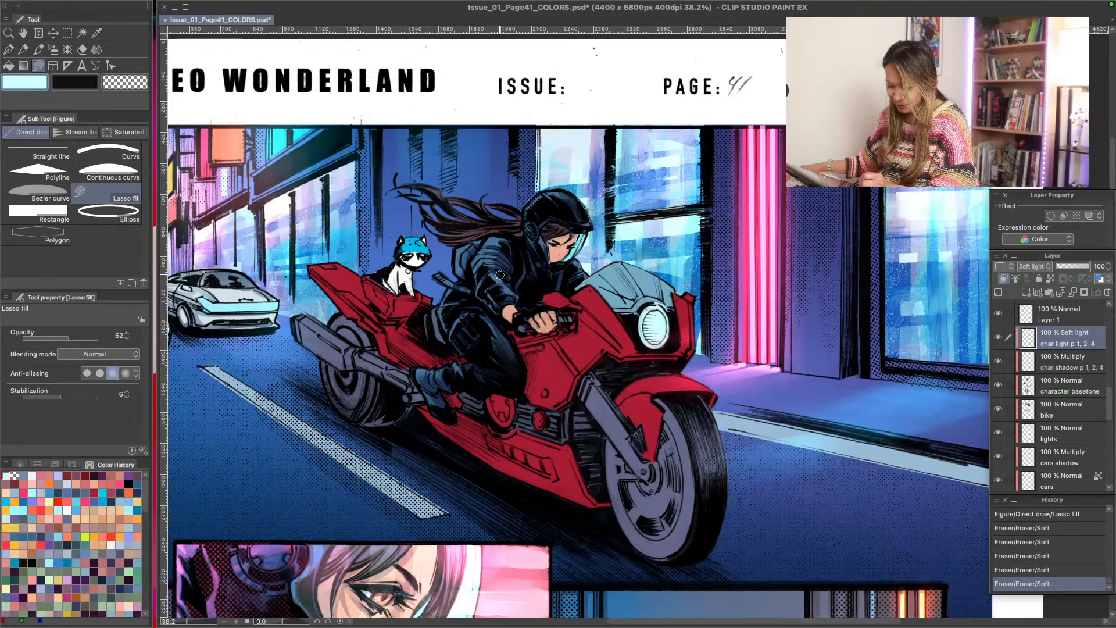
left_click_drag(499, 246, 487, 278)
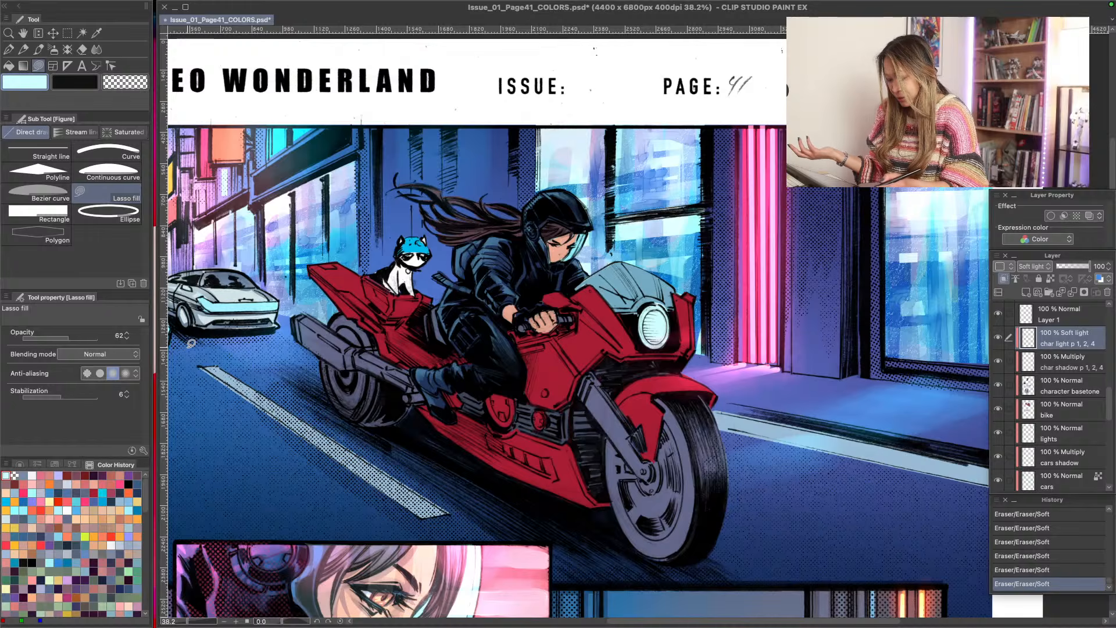
mouse_move(564, 270)
left_mouse_down()
mouse_move(568, 280)
mouse_move(526, 270)
mouse_move(541, 268)
left_mouse_up()
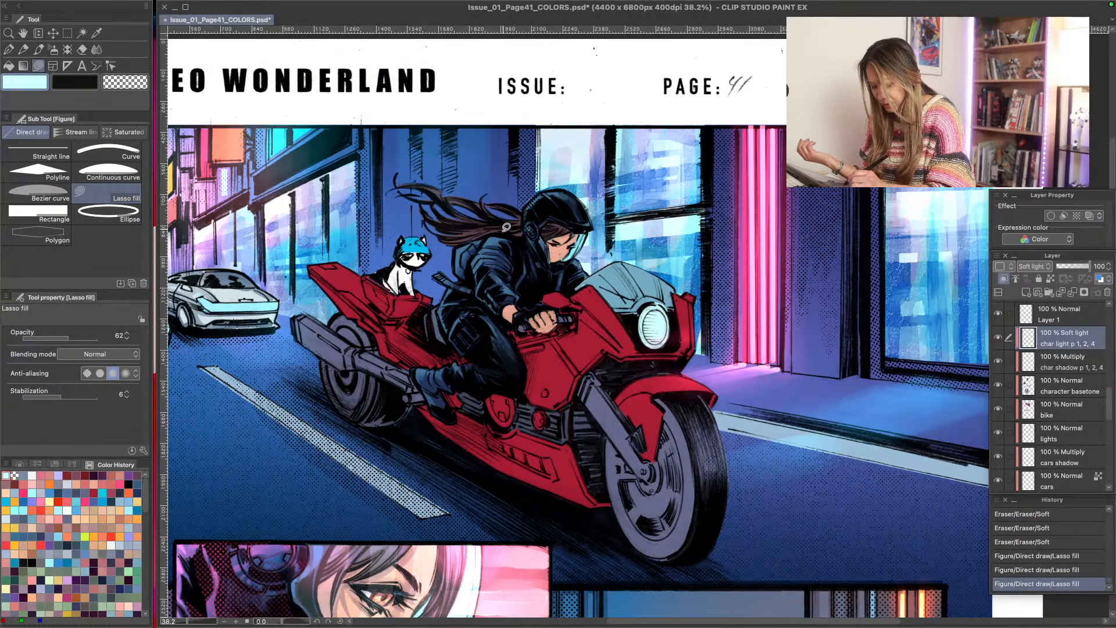
mouse_move(506, 227)
left_mouse_down()
mouse_move(529, 250)
mouse_move(531, 239)
mouse_move(481, 216)
mouse_move(538, 213)
mouse_move(530, 192)
mouse_move(541, 225)
left_mouse_up()
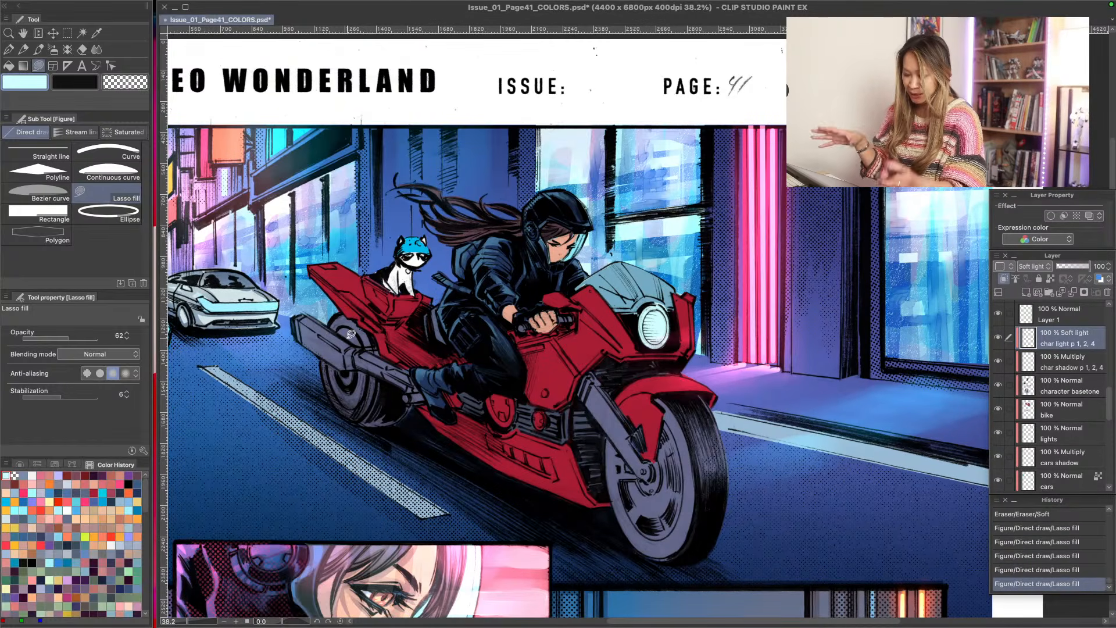
- Review the rider's highlights at page scale alongside the street panel, and save the page file
key("slash")
left_click_drag(334, 476, 314, 430)
key("space")
left_click_drag(332, 509, 486, 343)
left_click_drag(438, 450, 376, 412)
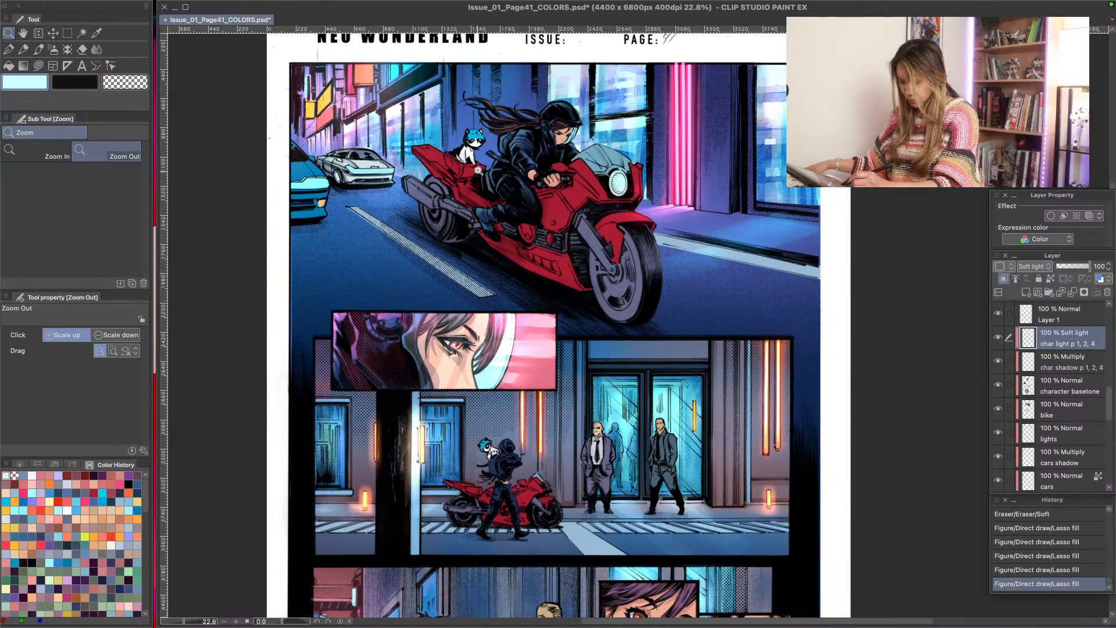
key("ctrl+space")
left_click_drag(479, 170, 490, 181)
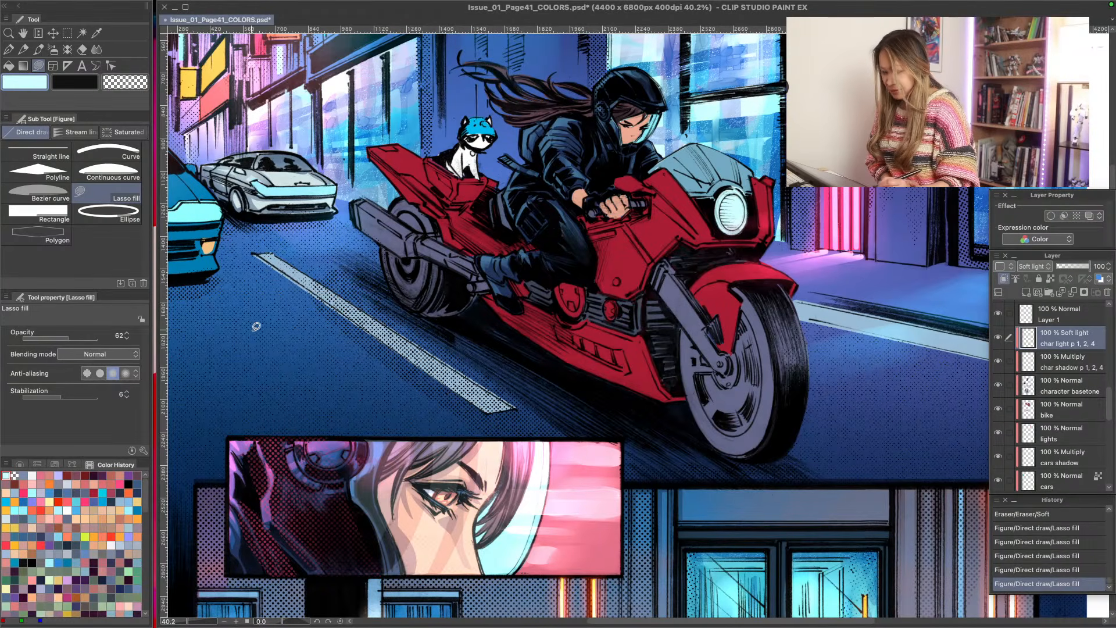
left_click(186, 8)
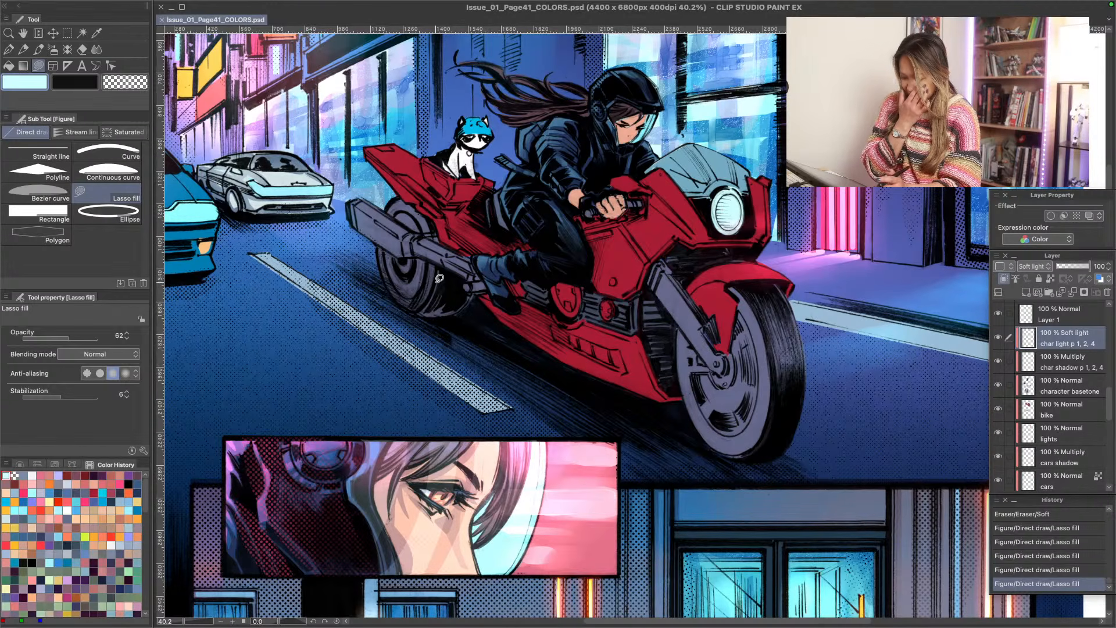
key("ctrl+space")
mouse_move(377, 351)
left_mouse_down()
mouse_move(340, 331)
mouse_move(432, 311)
left_mouse_up()
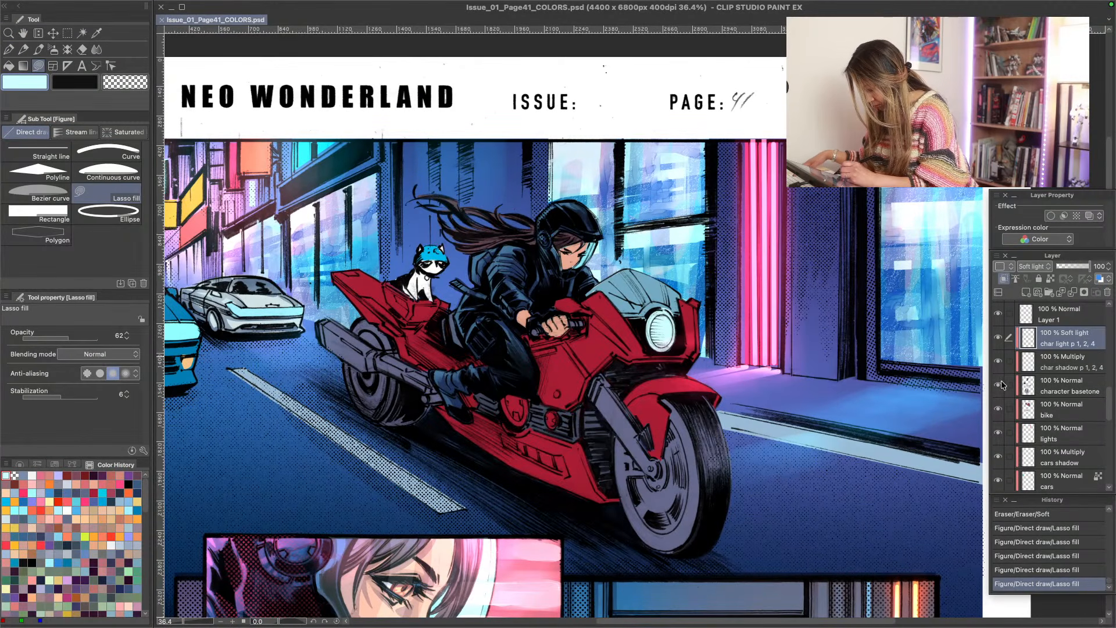
- Try lasso fills in a brighter cyan on the shoulder of the motorcycle rider's jacket
scroll(1109, 407, "up", 3)
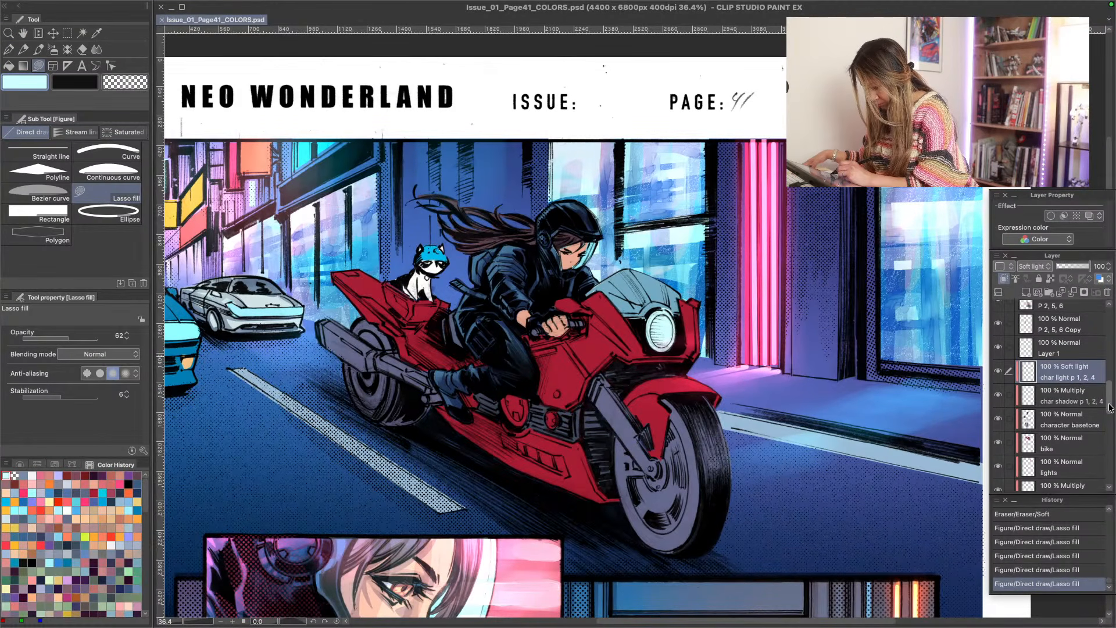
left_click_drag(1110, 407, 1109, 408)
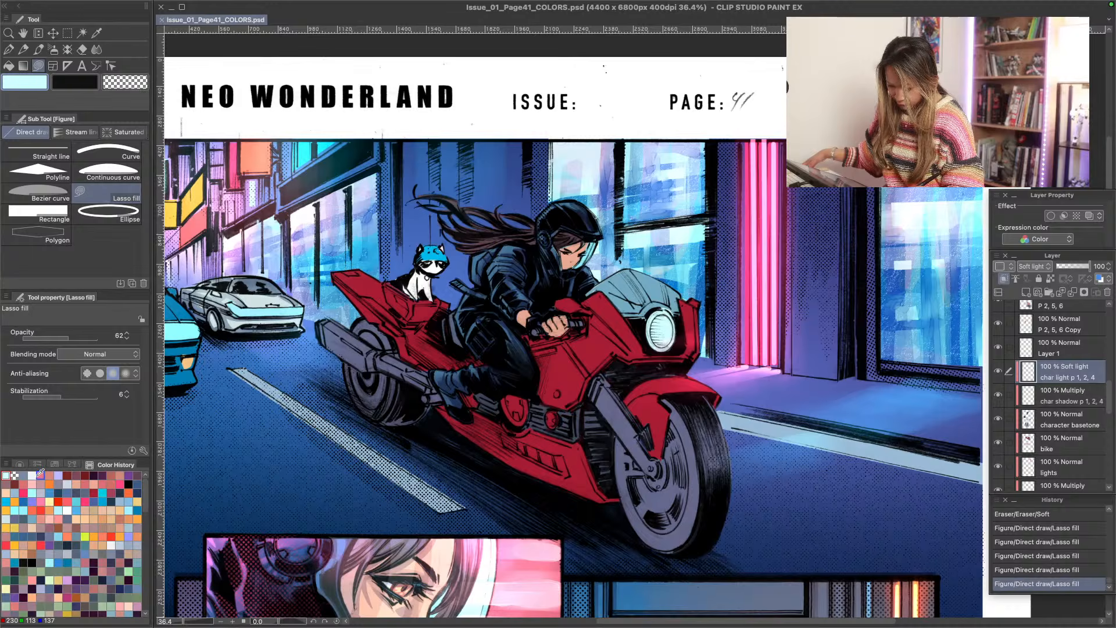
left_click(32, 493)
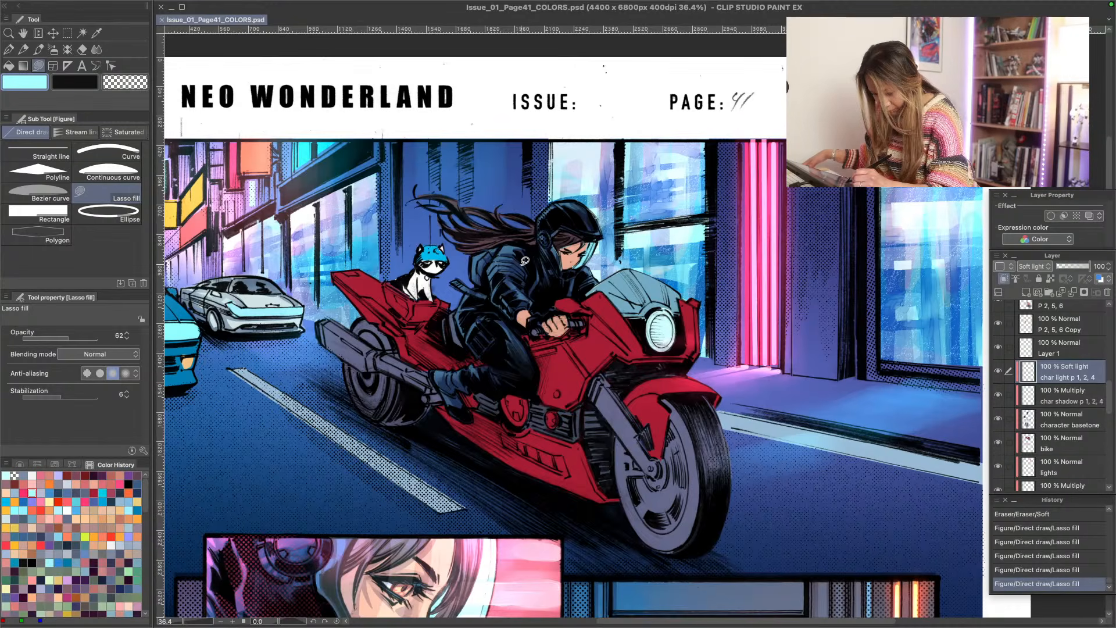
mouse_move(524, 263)
left_mouse_down()
mouse_move(450, 183)
mouse_move(526, 263)
left_mouse_up()
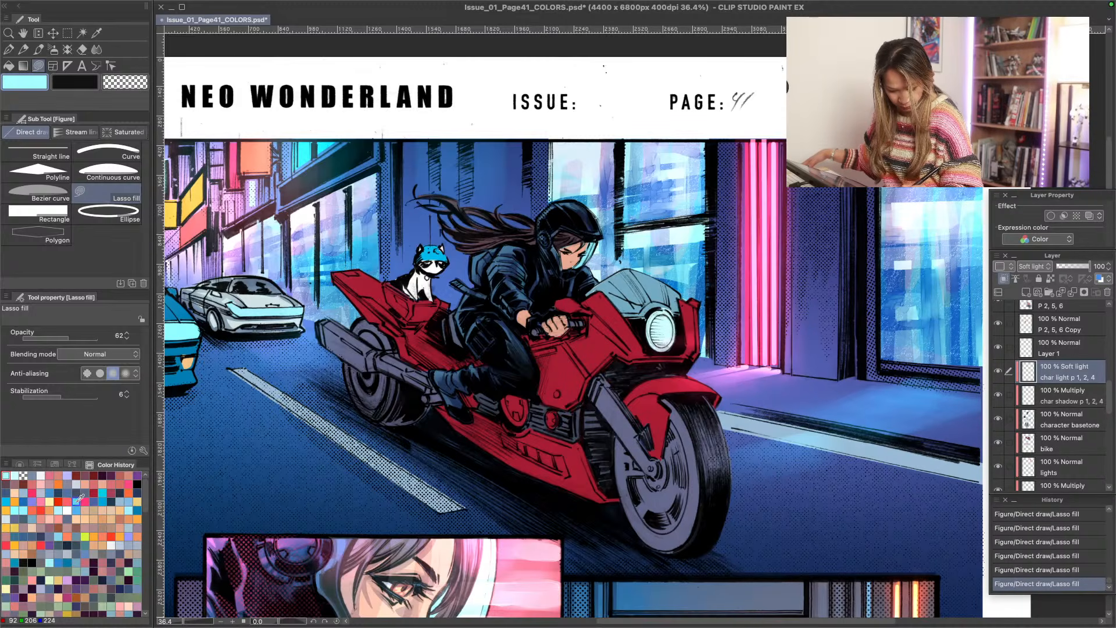
- Choose hot pink as the drawing colour and undo the last two lasso fills
left_click(129, 484)
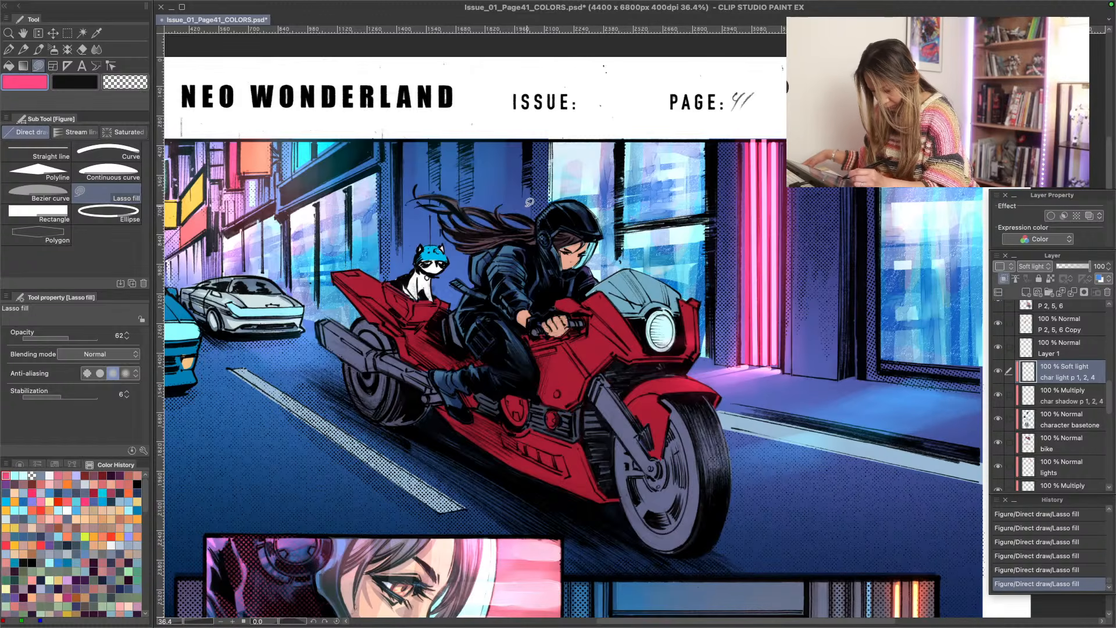
key("ctrl+z")
key("ctrl+z")
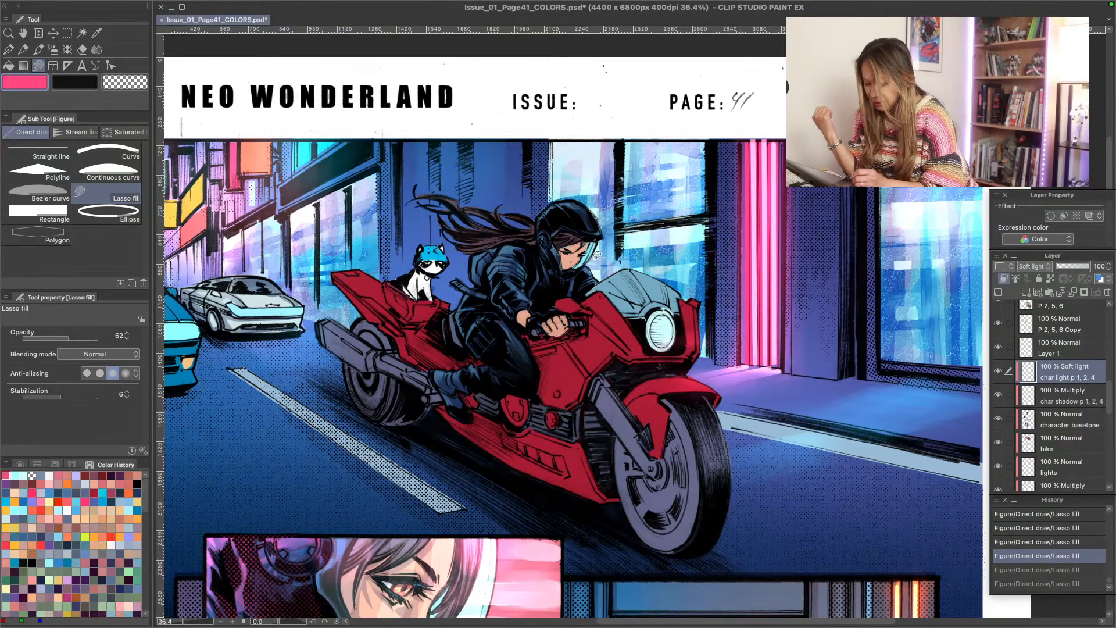
- Toggle the visibility of the highlight top, P 2, 5, 6, character basetone and Layer 1 layers to examine what each contains
scroll(1111, 402, "up", 2)
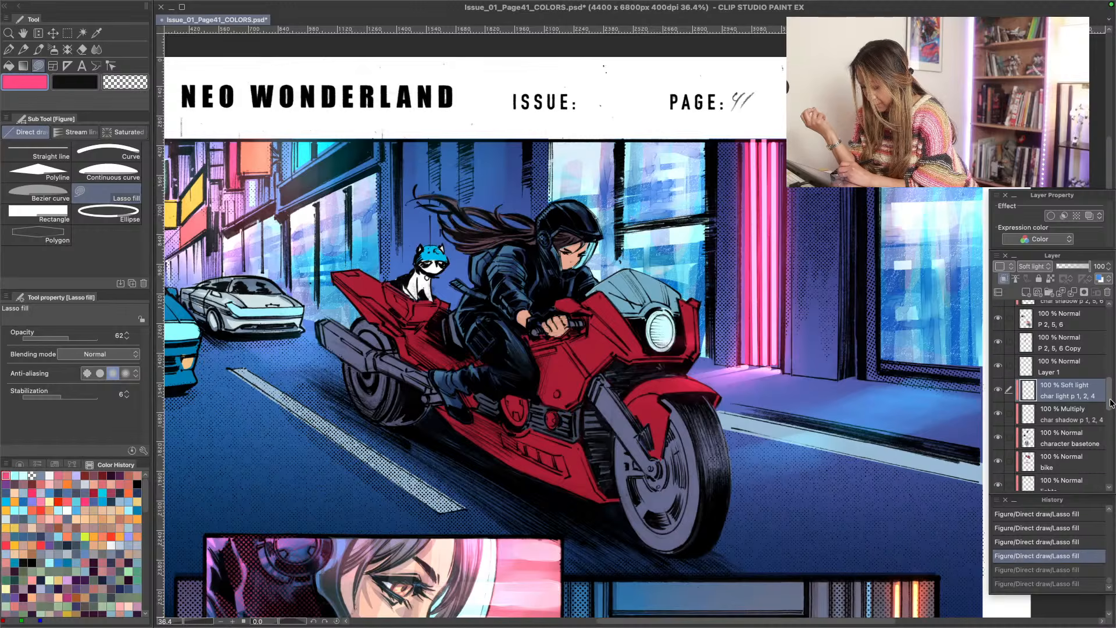
scroll(1110, 402, "up", 1)
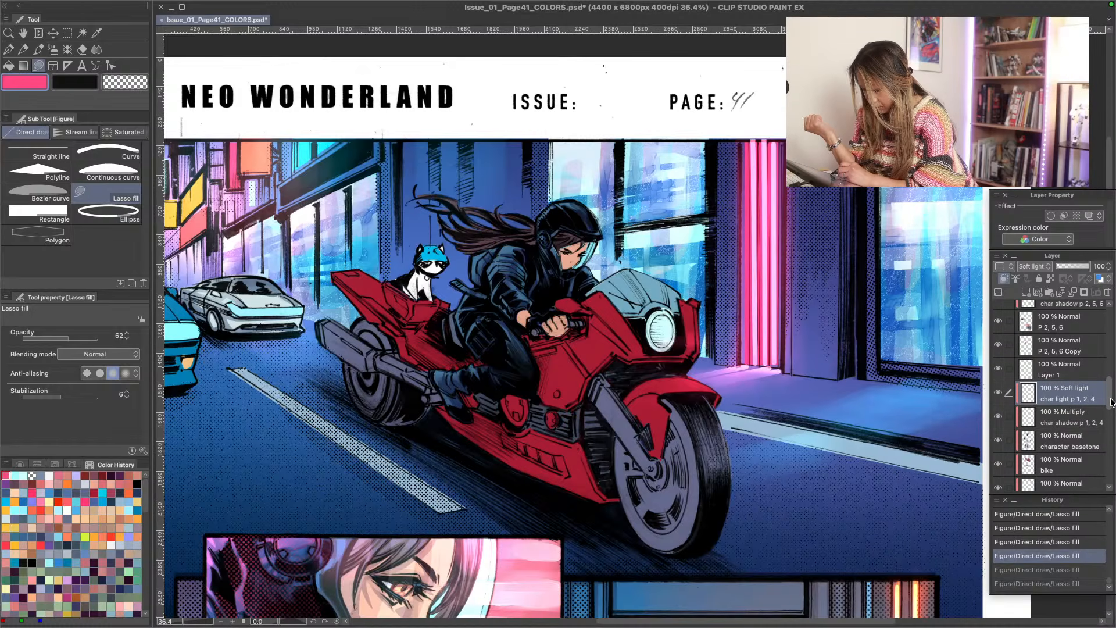
left_click_drag(1111, 403, 1111, 374)
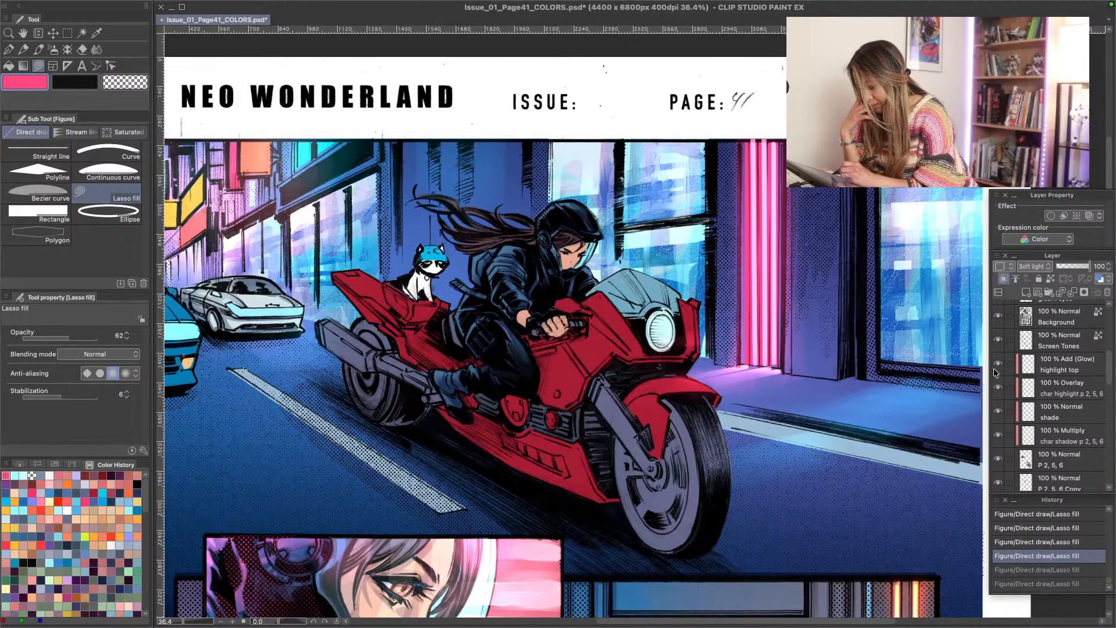
left_click(998, 365)
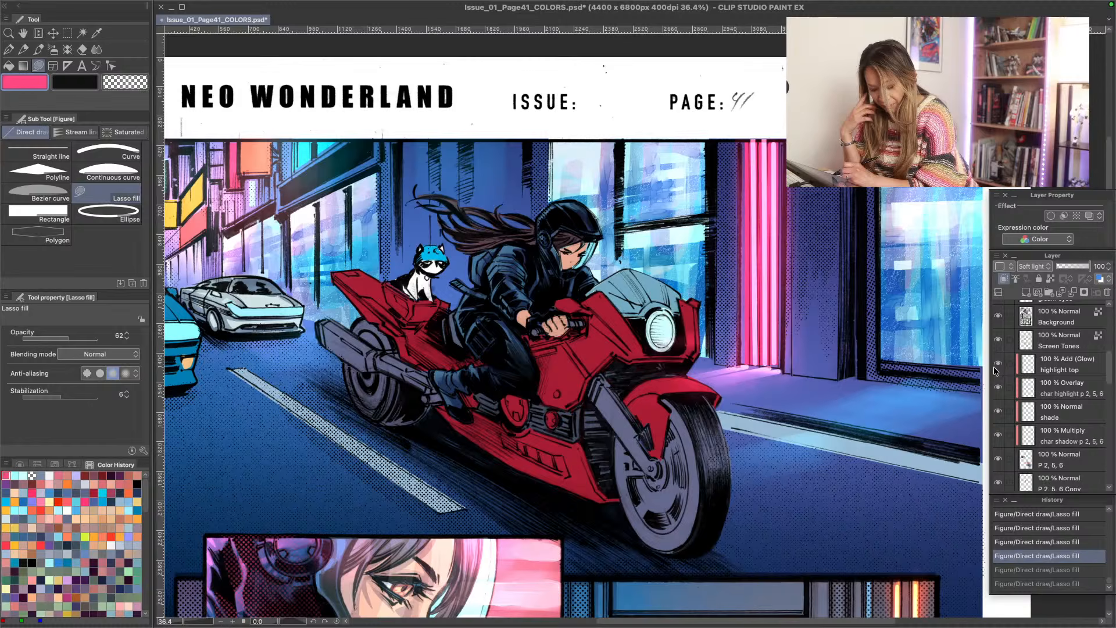
left_click(1045, 368)
left_click_drag(1111, 393, 1111, 401)
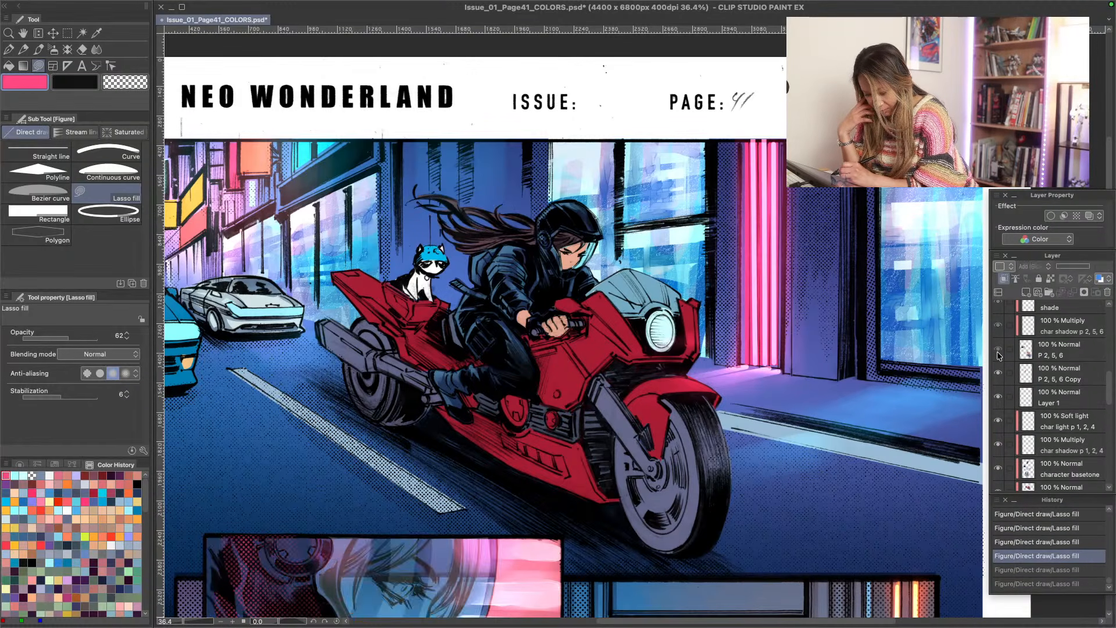
mouse_move(1111, 394)
left_mouse_down()
mouse_move(1111, 379)
mouse_move(1111, 473)
mouse_move(1110, 410)
left_mouse_up()
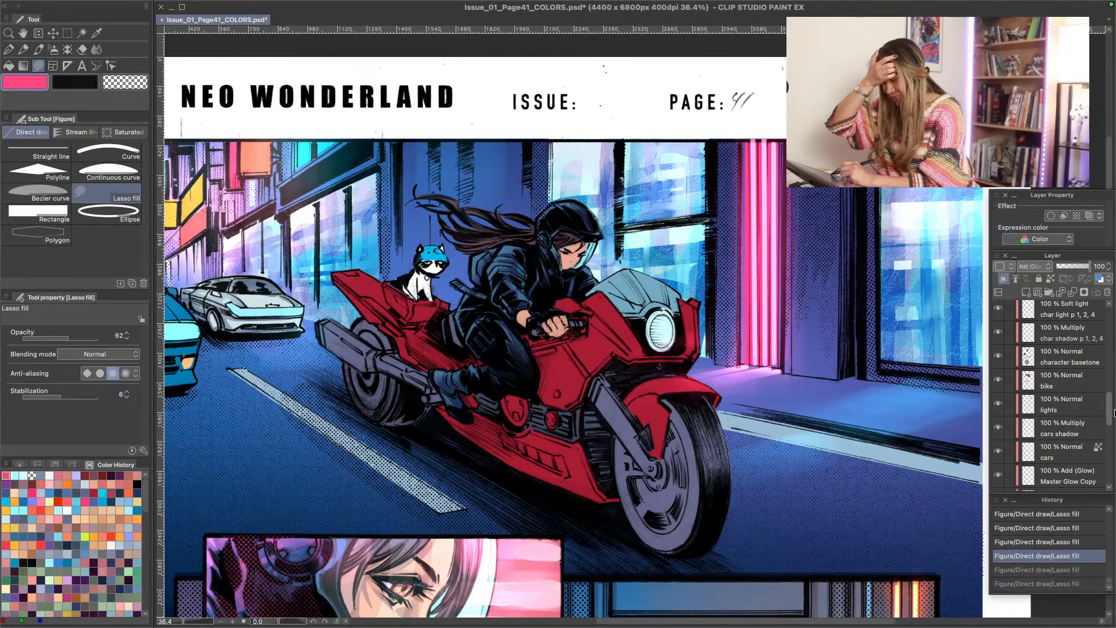
left_click(998, 356)
left_click(998, 356)
left_click(1047, 360)
scroll(1077, 400, "up", 4)
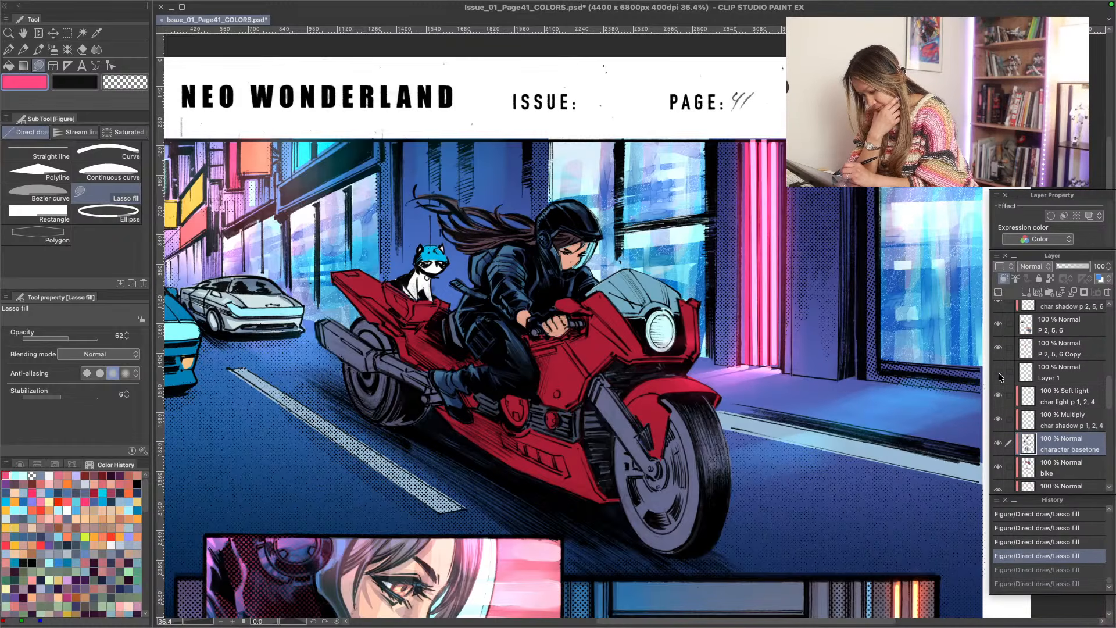
left_click(1003, 375)
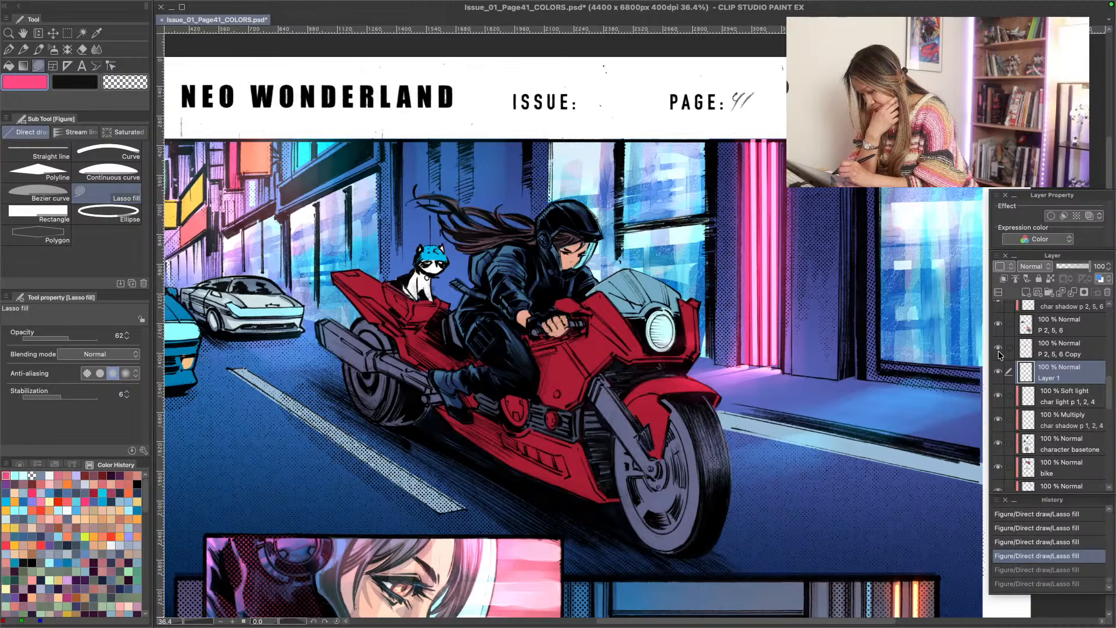
left_click(999, 352)
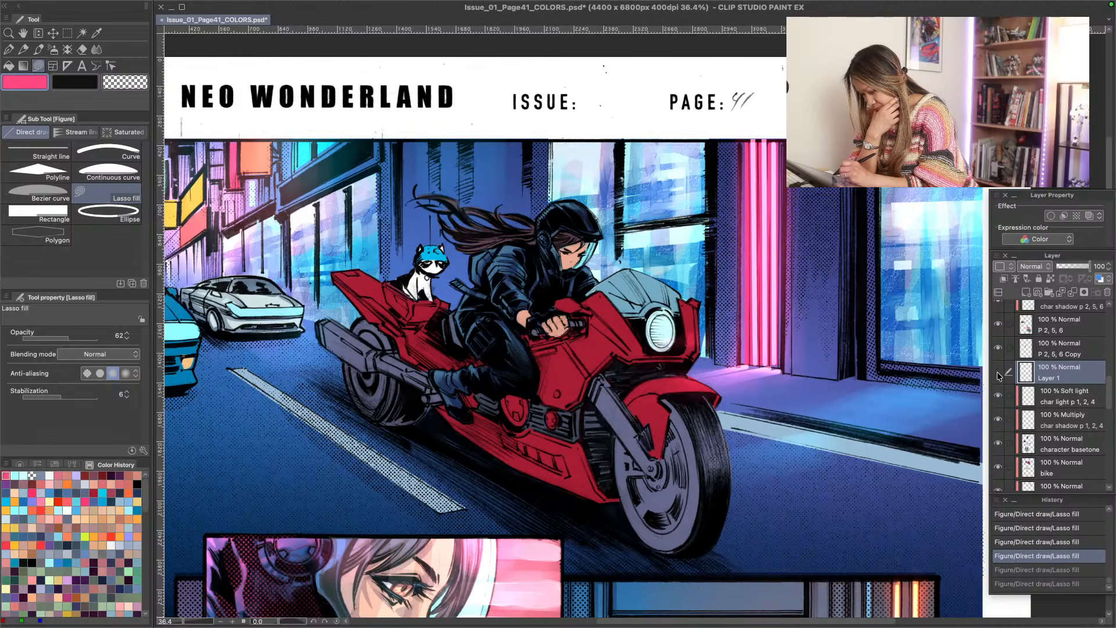
left_click(999, 374)
- Add a clipped raster layer above char light p 1, 2, 4 and name it outline light
key("ctrl+shift+n")
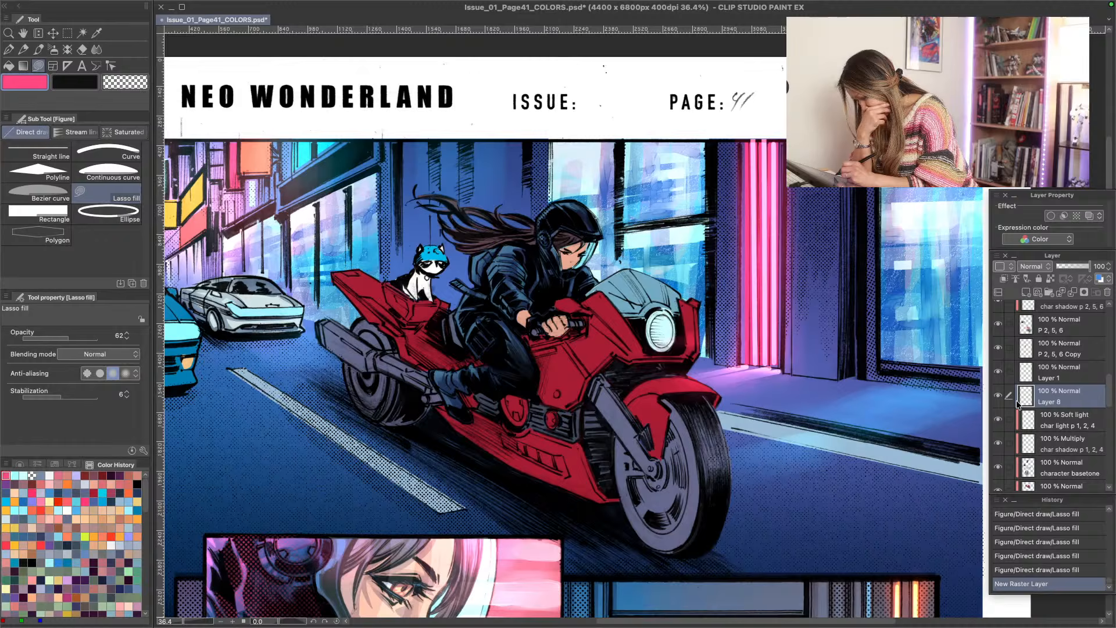
left_click(1004, 279)
double_click(1045, 401)
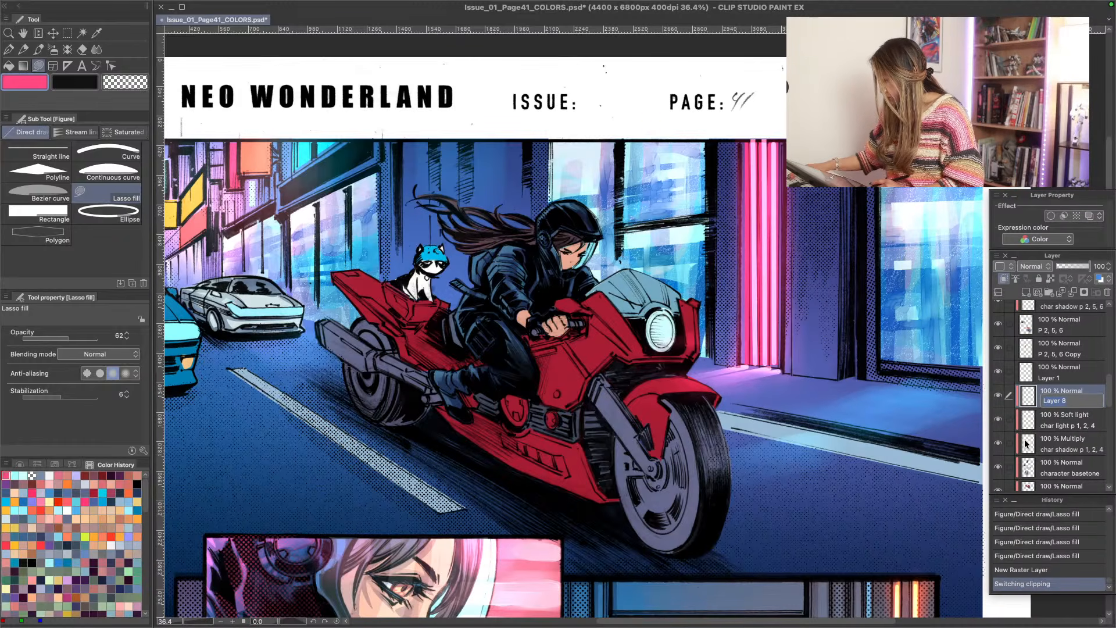
type("outline")
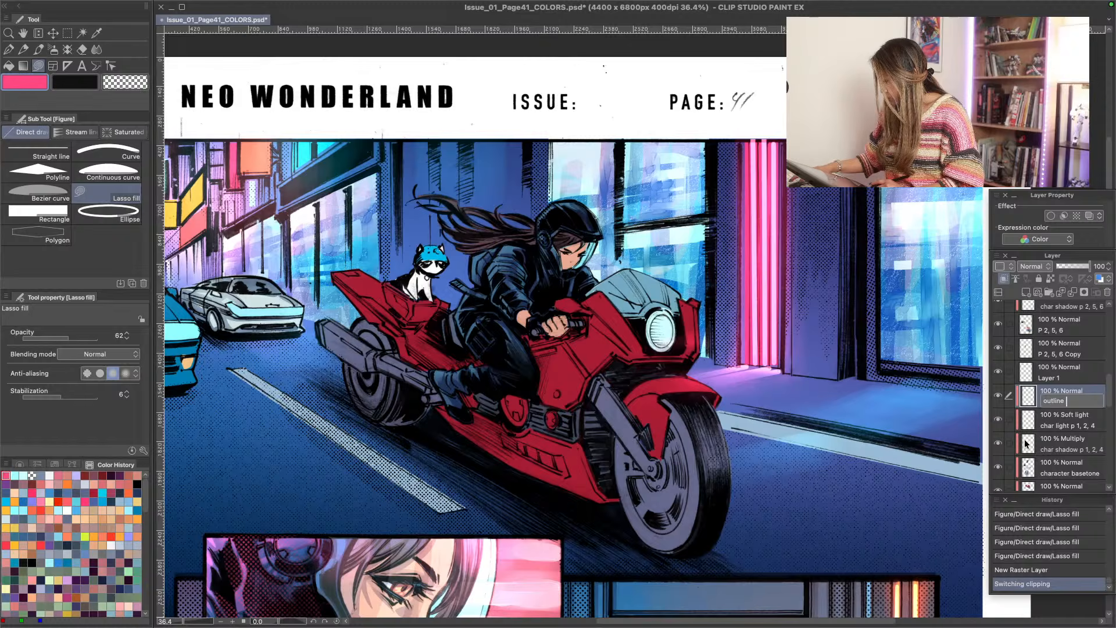
type(" light")
key("Return")
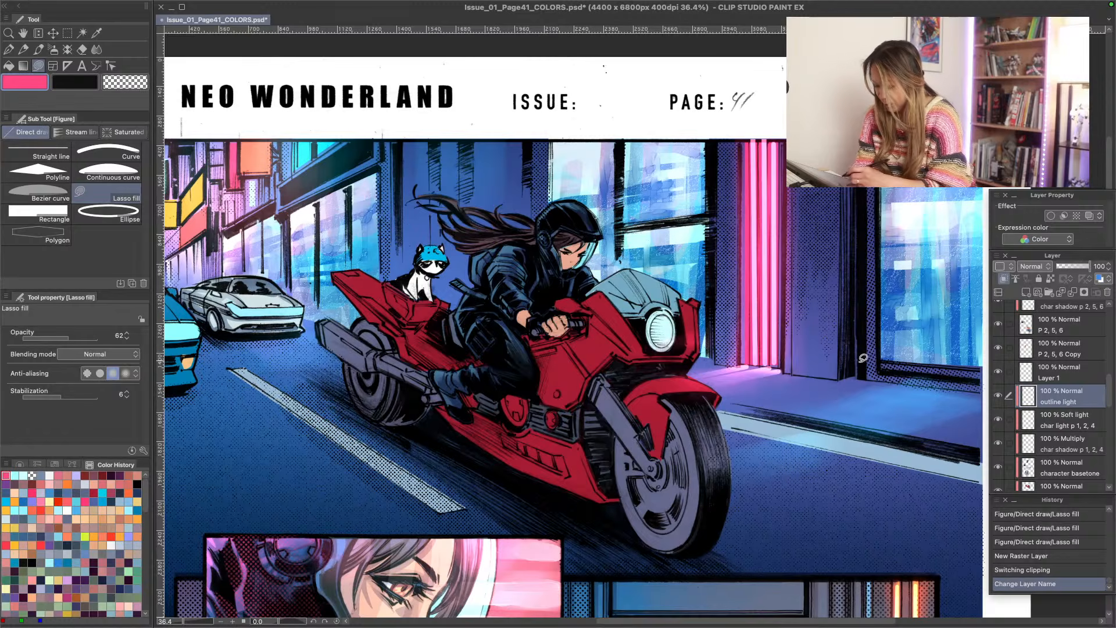
- Set the outline light layer to Overlay and test hot pink lasso fills on the rider's jacket, raising the fill opacity to 100
left_click(1029, 267)
left_click(1028, 418)
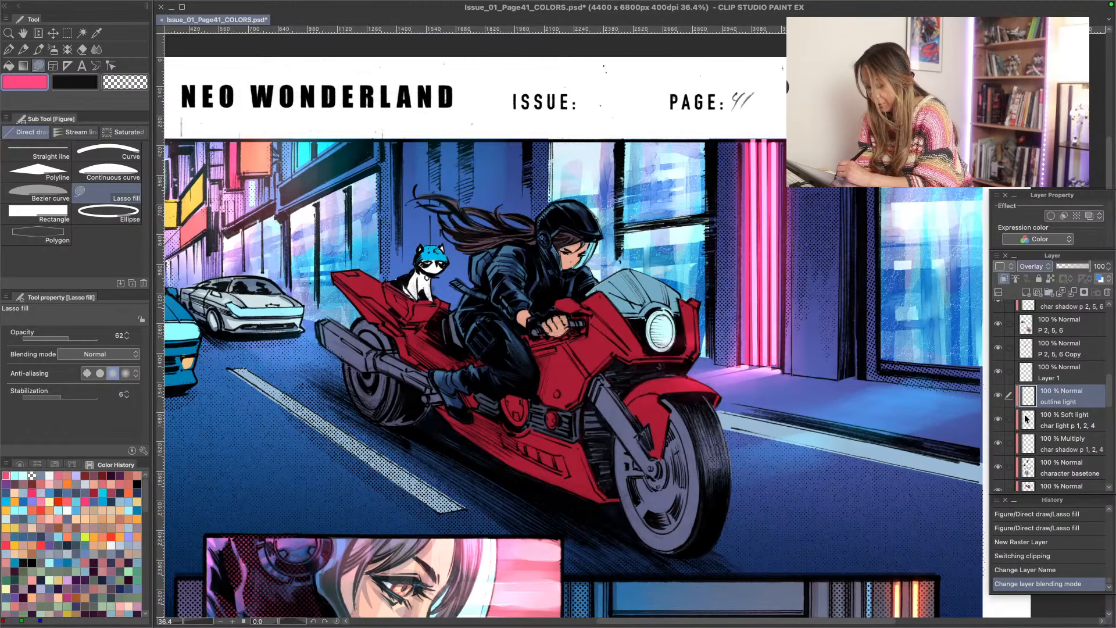
left_click_drag(522, 245, 518, 238)
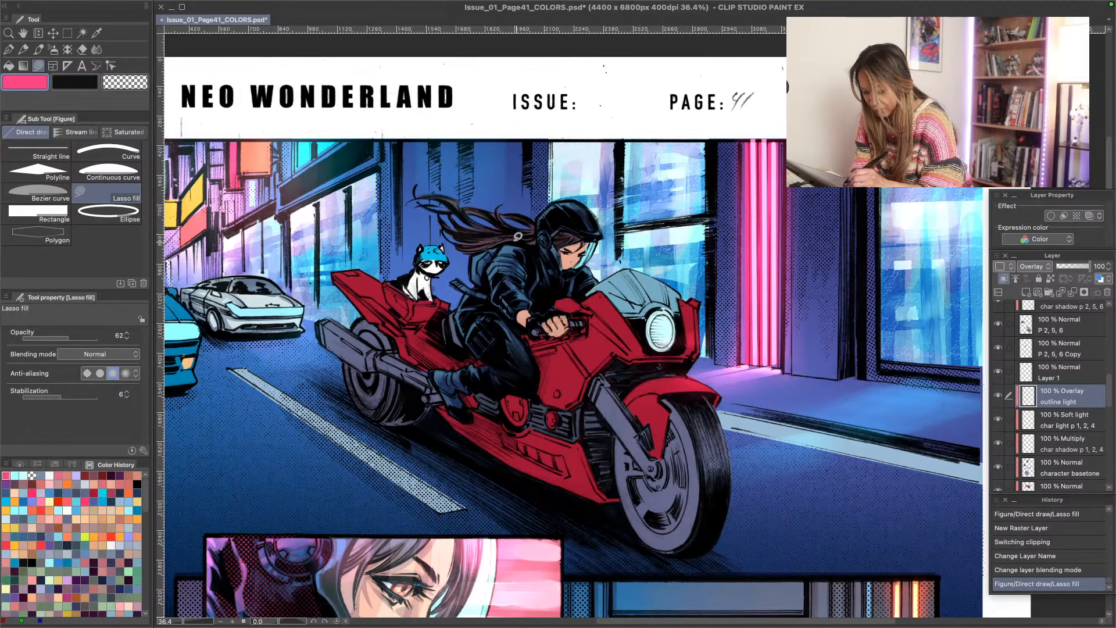
left_click(1019, 265)
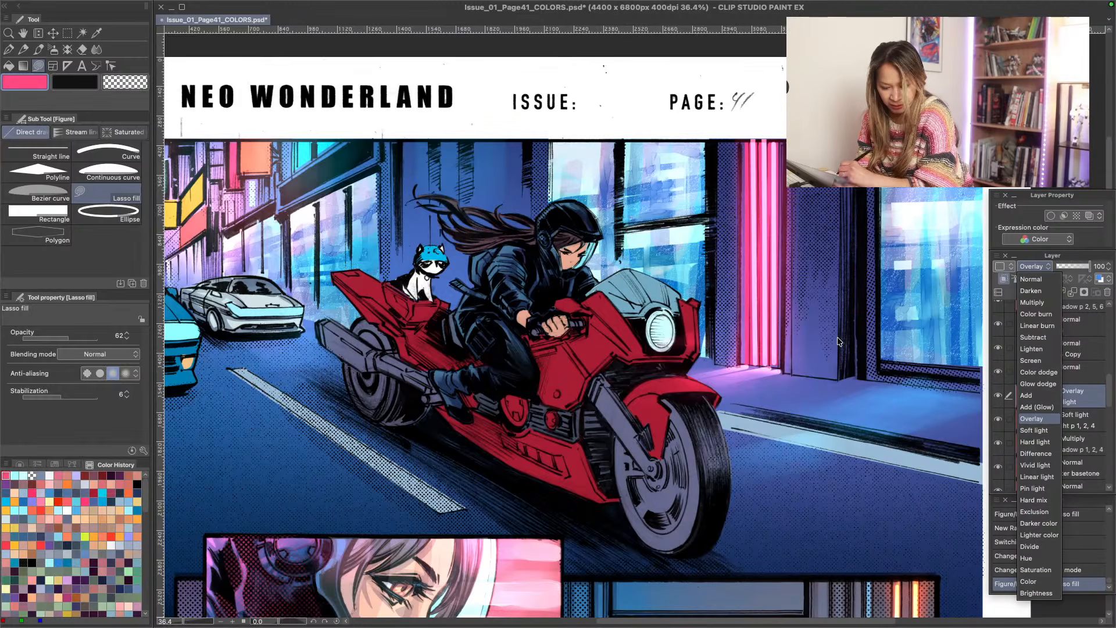
left_click(61, 339)
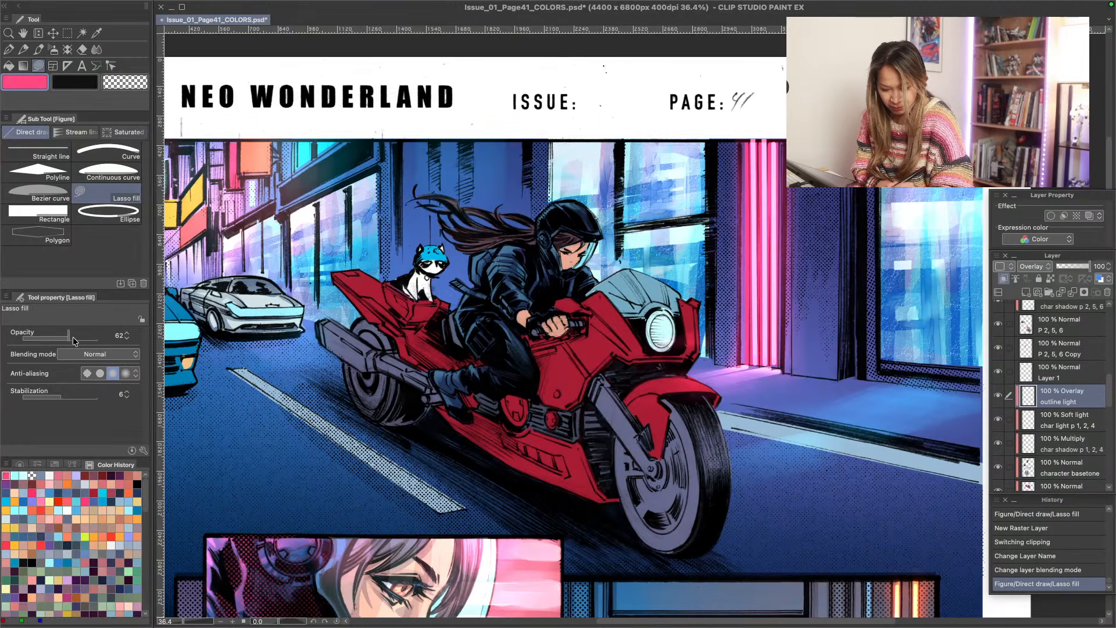
left_click_drag(520, 254, 522, 256)
- Change the outline light layer's blending mode to Add (Glow) and lasso-fill pink rim highlights along the rider's sleeve and helmet
left_click(1025, 269)
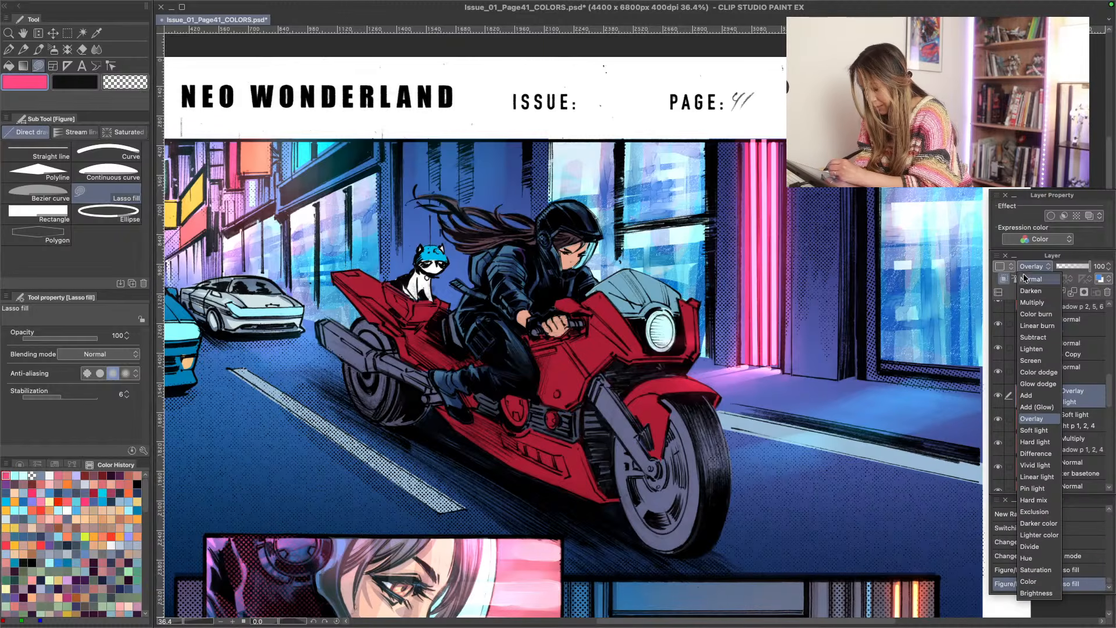
left_click(1027, 408)
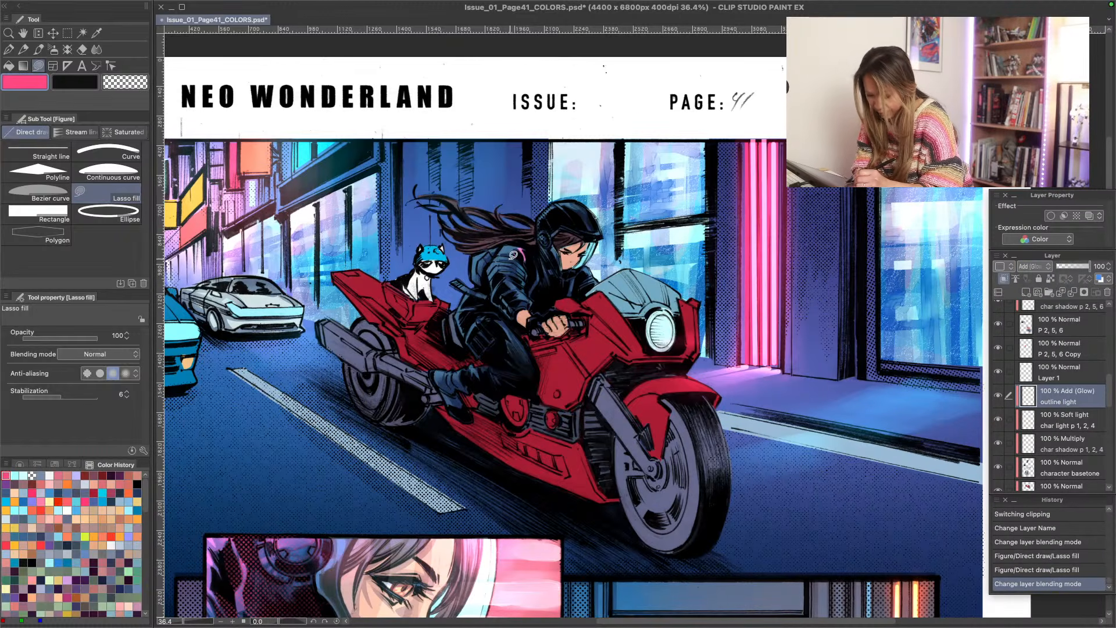
left_click_drag(513, 255, 522, 275)
left_click_drag(513, 258, 525, 276)
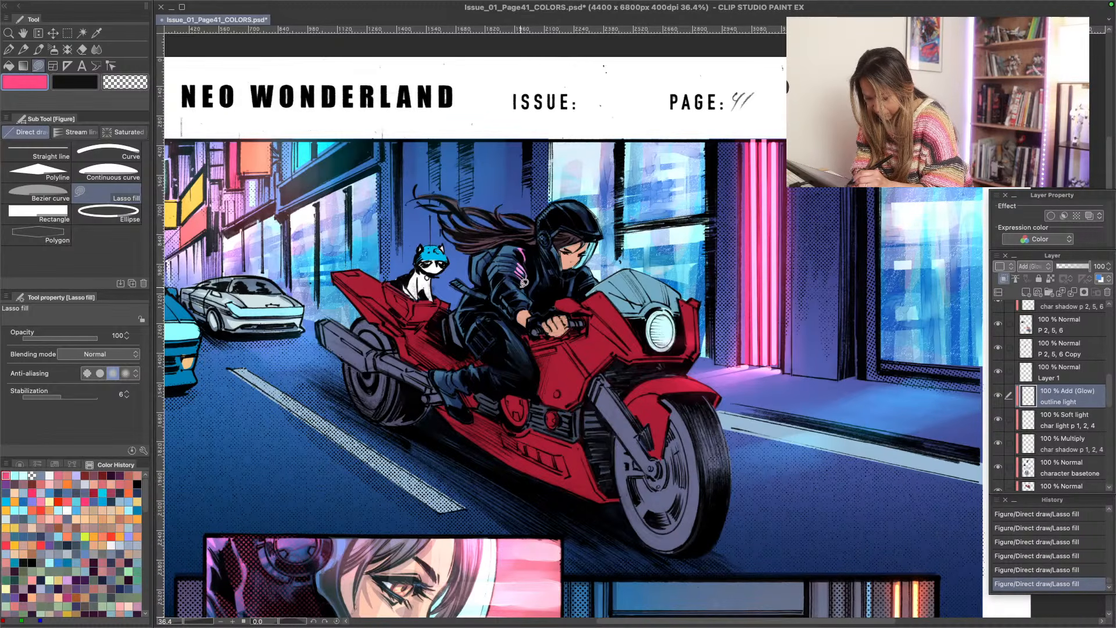
left_click_drag(518, 289, 529, 298)
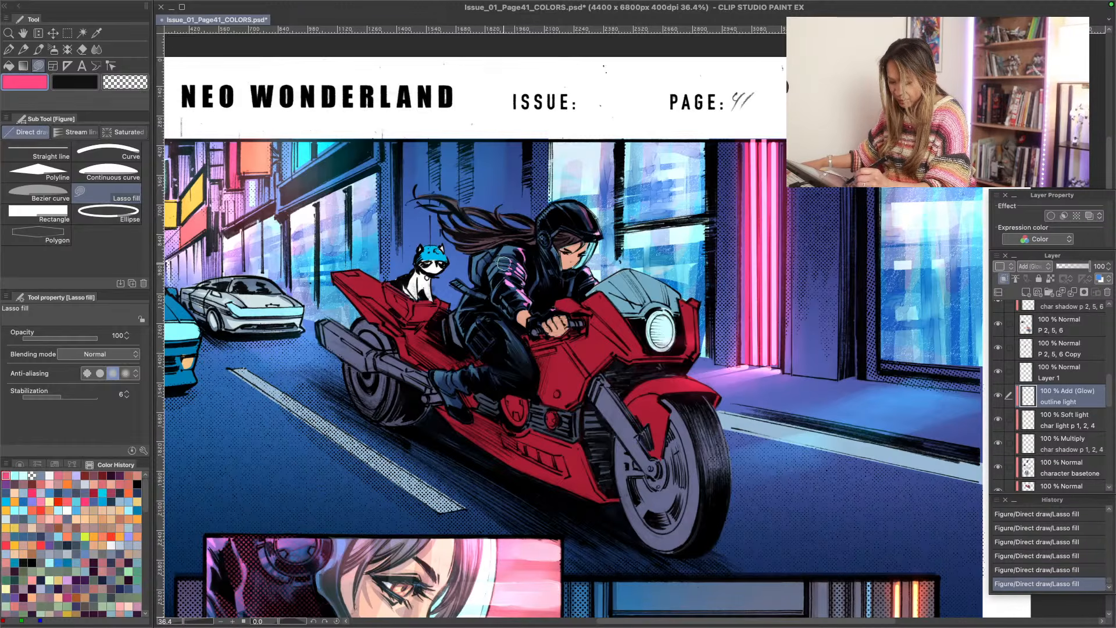
- Lasso-fill hot pink rim highlights on the rider's upper sleeve and shoulder, softening their edges with the Soft eraser
left_click_drag(505, 260, 508, 265)
left_click_drag(507, 258, 517, 286)
left_click_drag(515, 284, 508, 281)
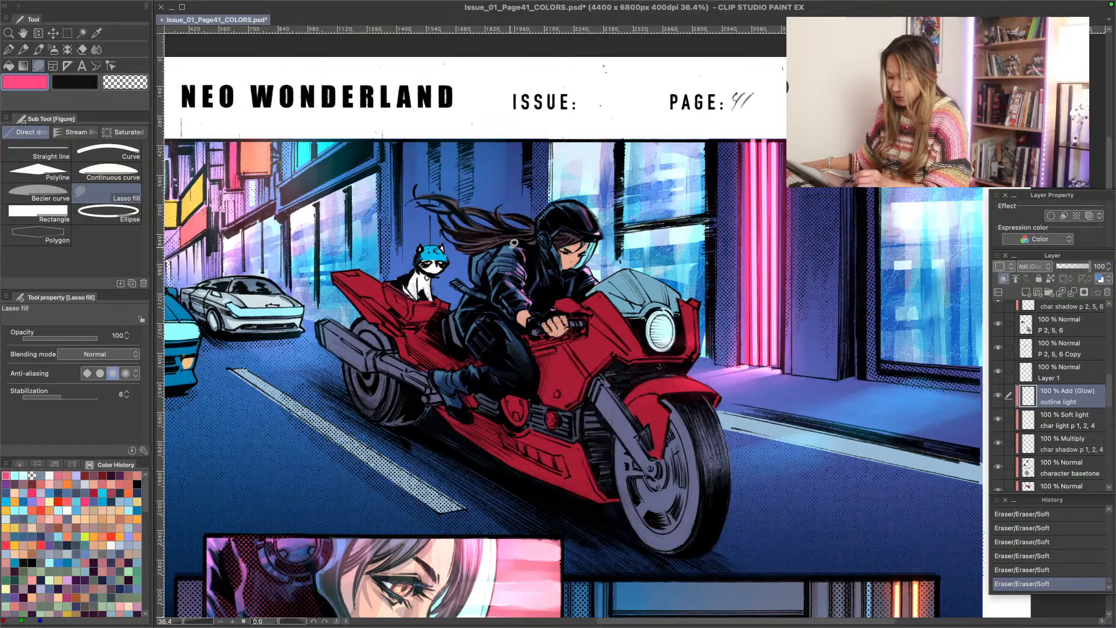
mouse_move(525, 243)
left_mouse_down()
mouse_move(507, 243)
mouse_move(523, 249)
left_mouse_up()
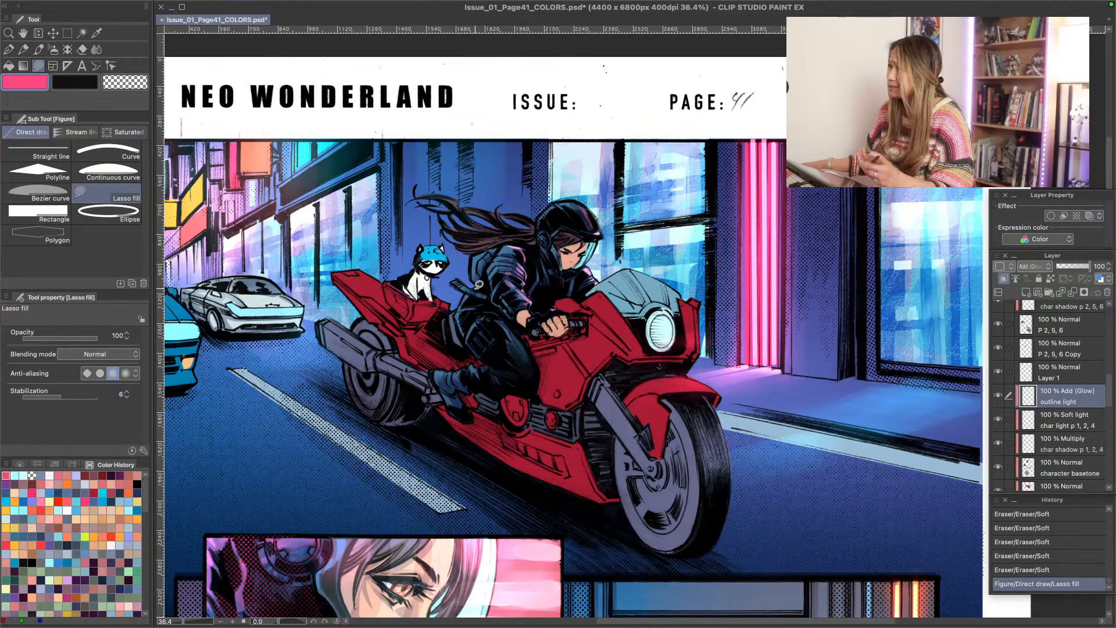
left_click_drag(516, 252, 490, 245)
mouse_move(492, 245)
left_mouse_down()
mouse_move(517, 248)
mouse_move(491, 246)
left_mouse_up()
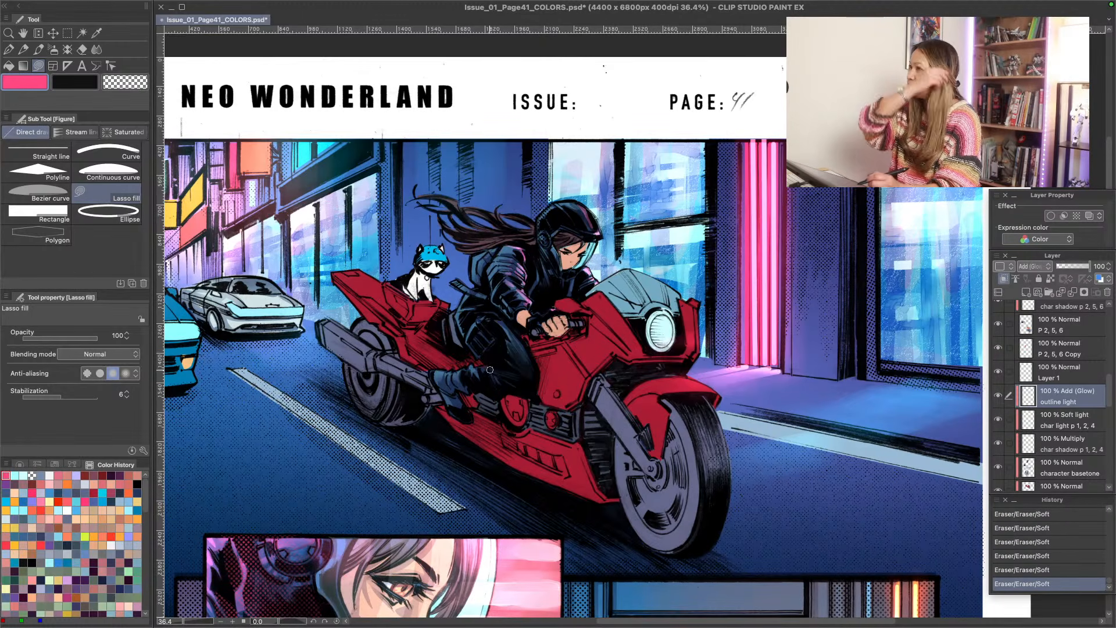
mouse_move(473, 626)
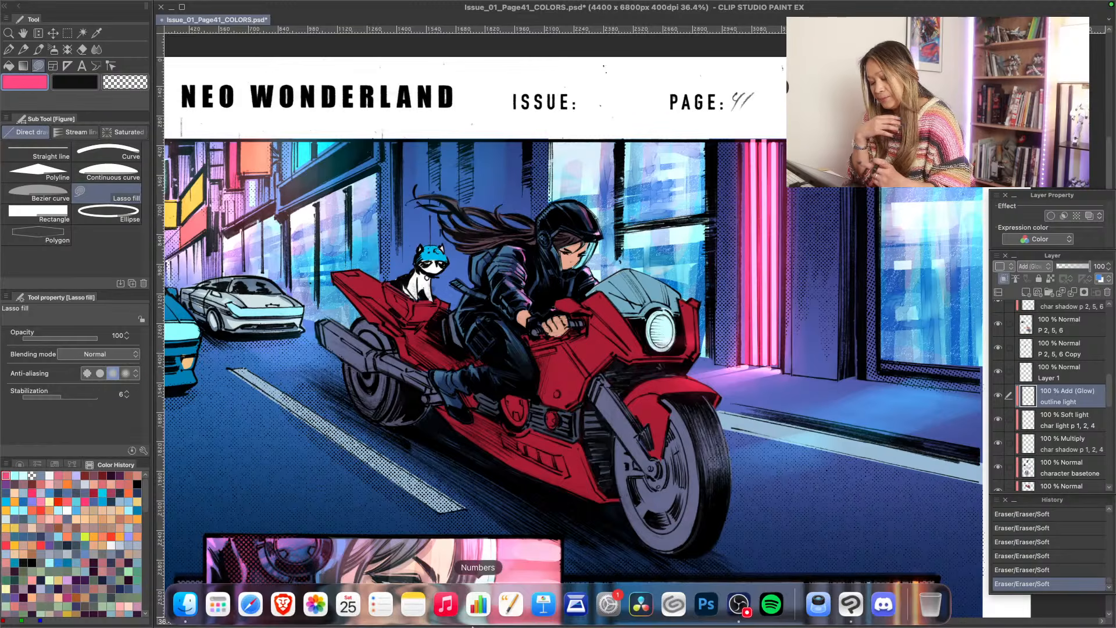
mouse_move(505, 279)
left_mouse_down()
mouse_move(522, 291)
mouse_move(506, 274)
mouse_move(506, 286)
left_mouse_up()
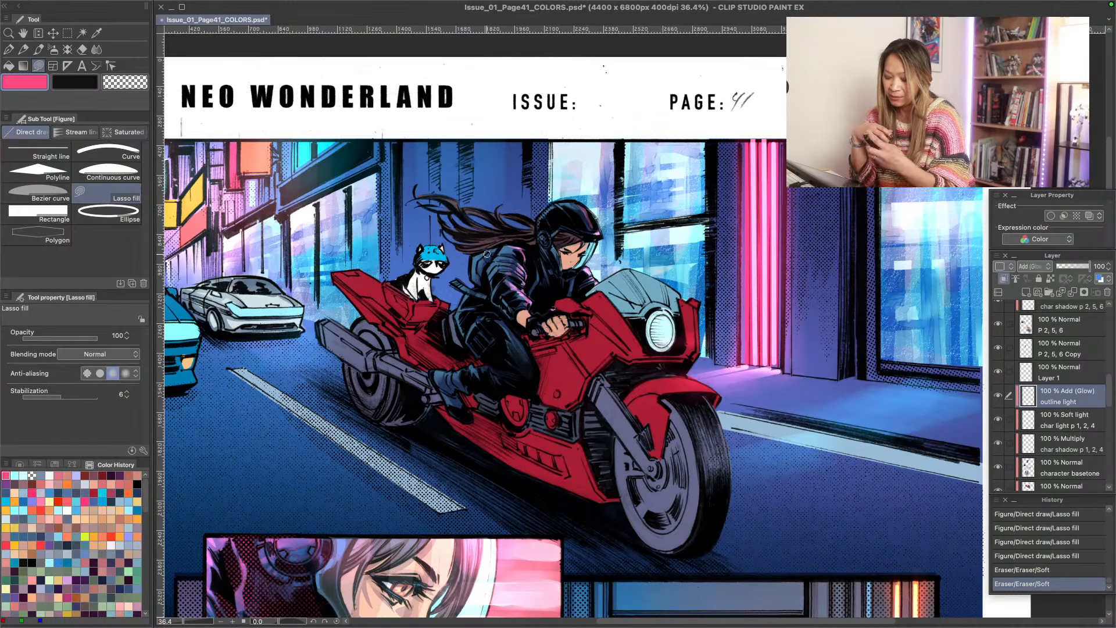
- Lasso-fill small hot pink accents on the rider's helmet front, forearm, far sleeve and visor edge
left_click_drag(583, 202, 591, 211)
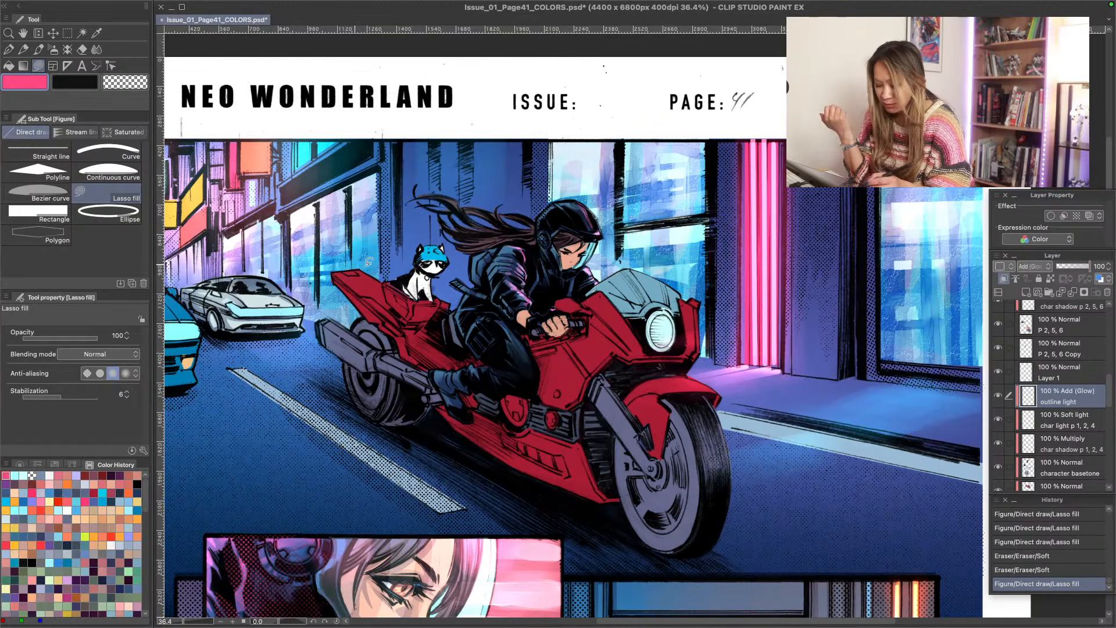
mouse_move(534, 303)
left_mouse_down()
mouse_move(549, 309)
mouse_move(523, 308)
left_mouse_up()
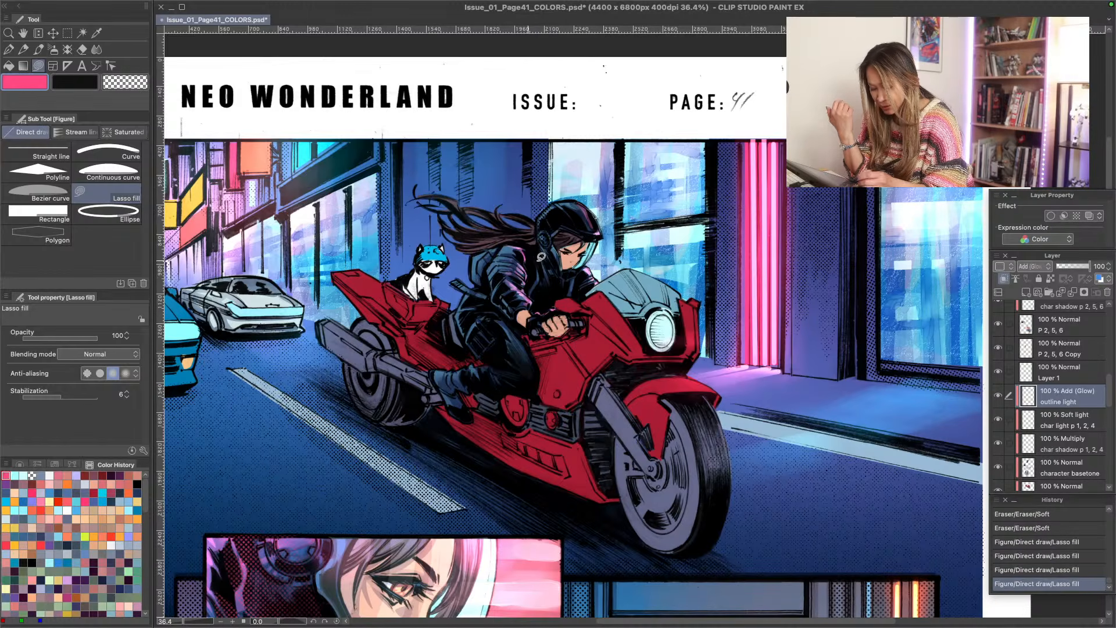
mouse_move(596, 276)
left_mouse_down()
mouse_move(589, 269)
mouse_move(585, 286)
left_mouse_up()
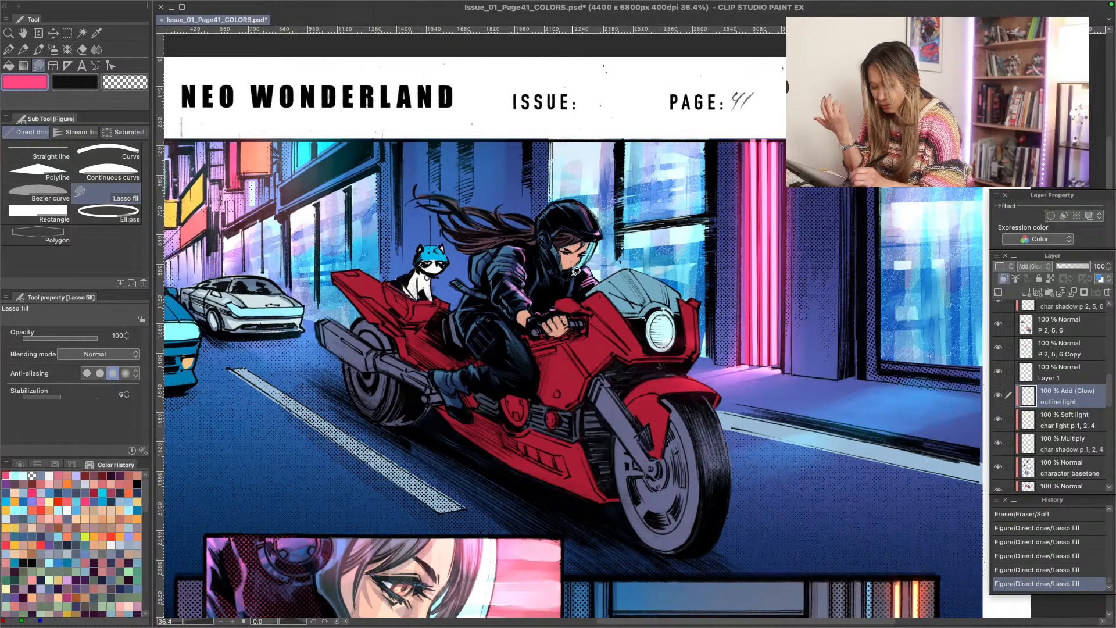
left_click_drag(579, 268, 579, 266)
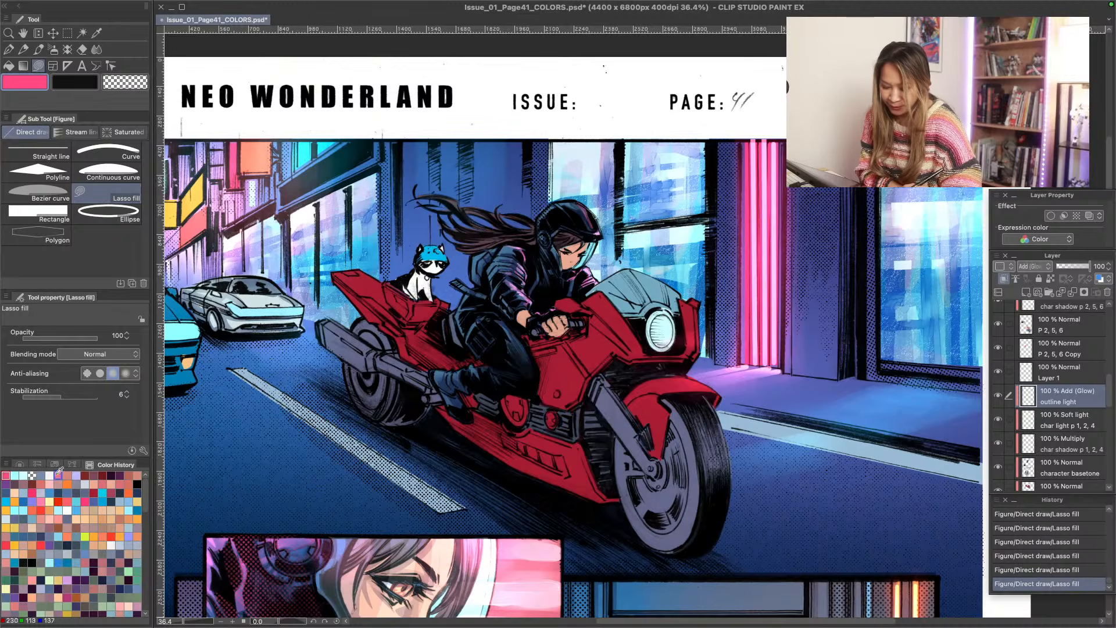
- Switch the drawing color to light cyan and lasso-fill rim highlights along the top and back of the rider's helmet
left_click(128, 492)
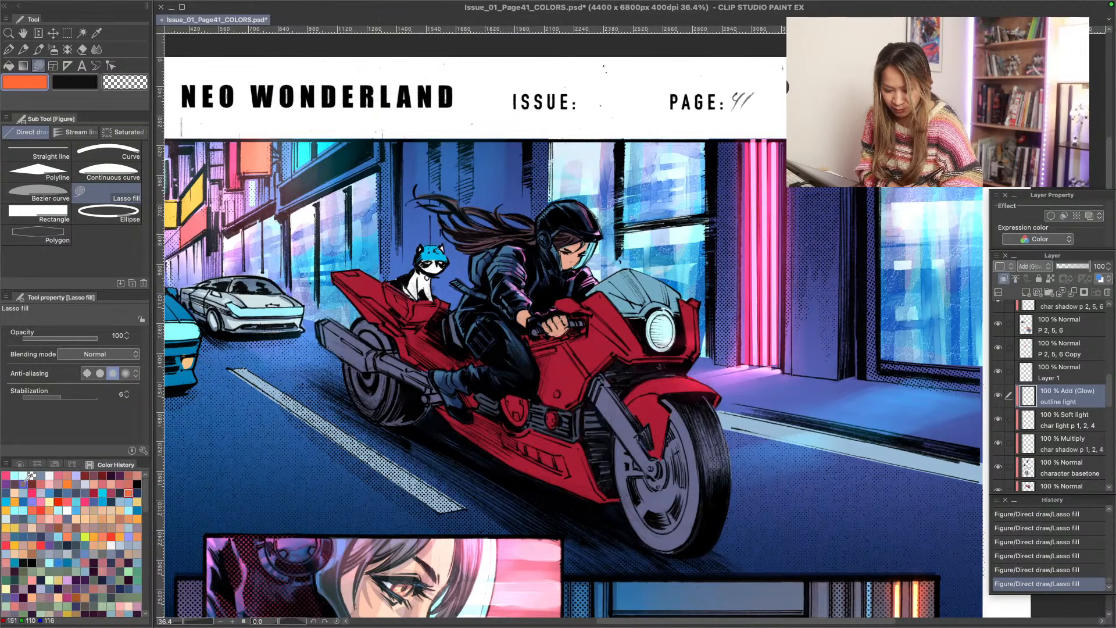
left_click(102, 493)
left_click(129, 511)
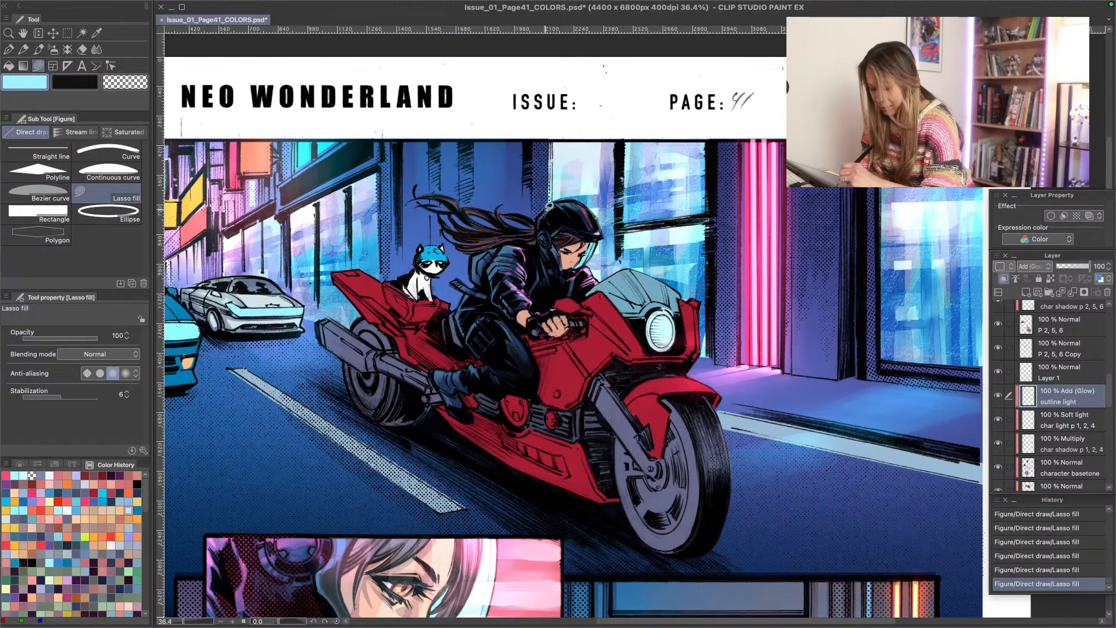
mouse_move(555, 203)
left_mouse_down()
mouse_move(542, 216)
mouse_move(556, 201)
left_mouse_up()
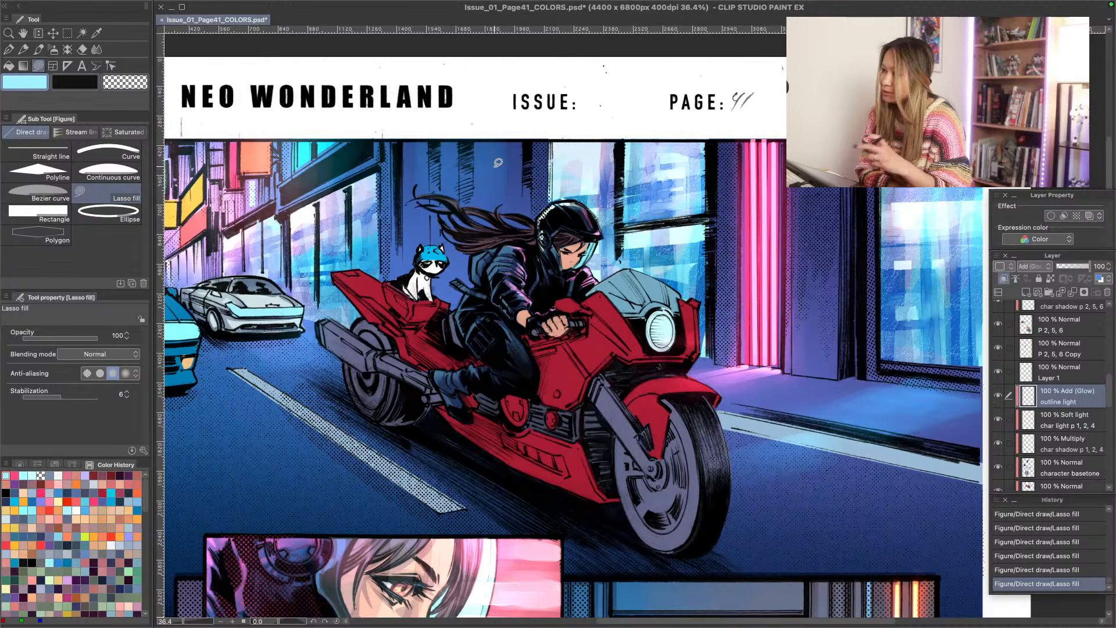
left_click_drag(563, 198, 549, 216)
mouse_move(548, 214)
left_mouse_down()
mouse_move(540, 246)
mouse_move(537, 214)
left_mouse_up()
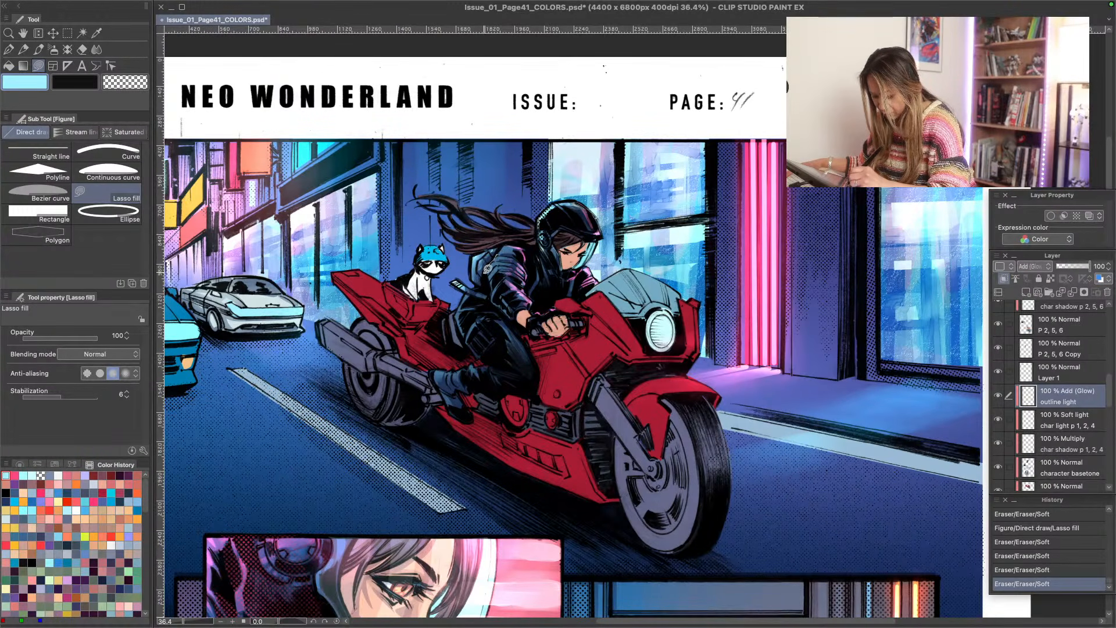
- Lasso-fill light cyan rim highlights along the rider's shoulder and back, softening them with the Soft eraser
mouse_move(487, 269)
left_mouse_down()
mouse_move(514, 317)
mouse_move(496, 273)
mouse_move(512, 215)
mouse_move(518, 305)
mouse_move(494, 265)
mouse_move(487, 286)
mouse_move(506, 314)
mouse_move(475, 262)
mouse_move(513, 324)
mouse_move(492, 260)
left_mouse_up()
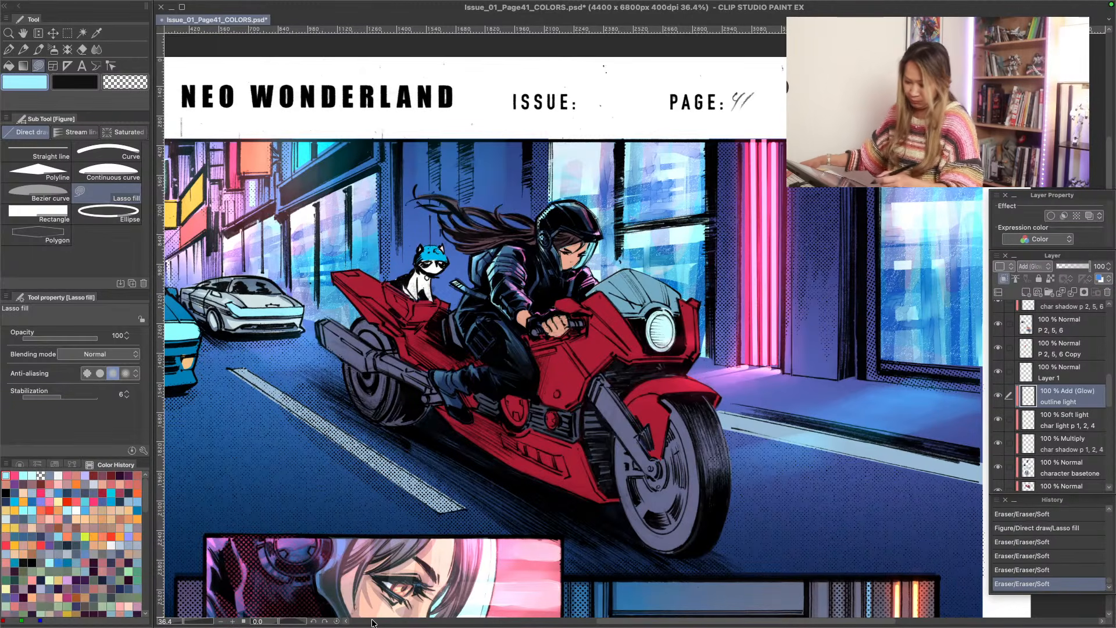
mouse_move(577, 205)
left_mouse_down()
mouse_move(590, 220)
mouse_move(556, 200)
mouse_move(548, 240)
left_mouse_up()
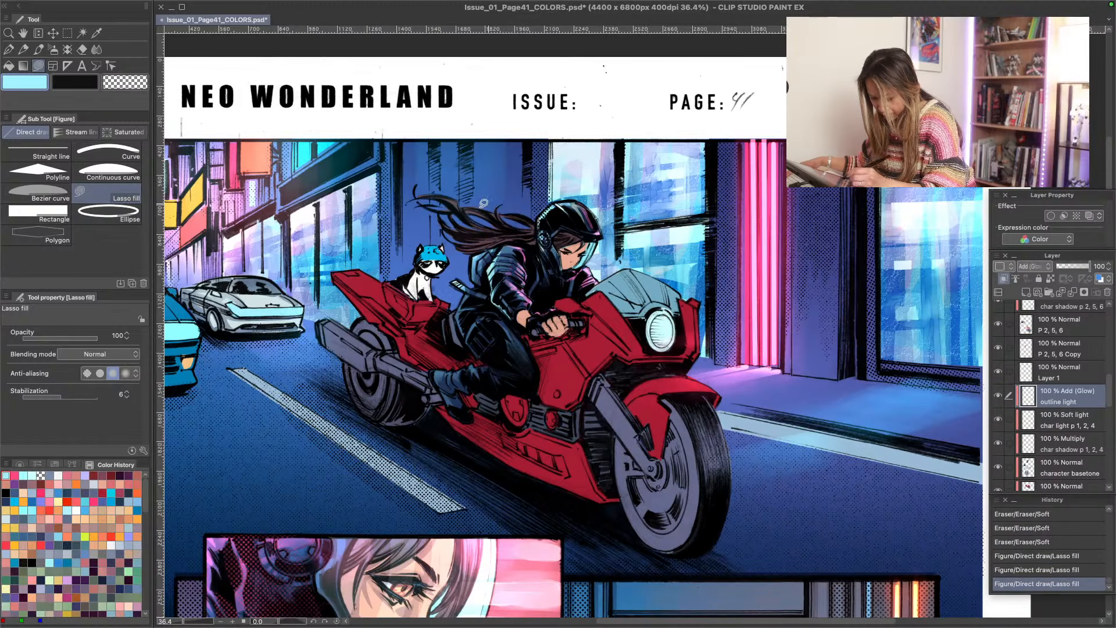
mouse_move(466, 294)
left_mouse_down()
mouse_move(475, 273)
mouse_move(481, 280)
mouse_move(461, 293)
left_mouse_up()
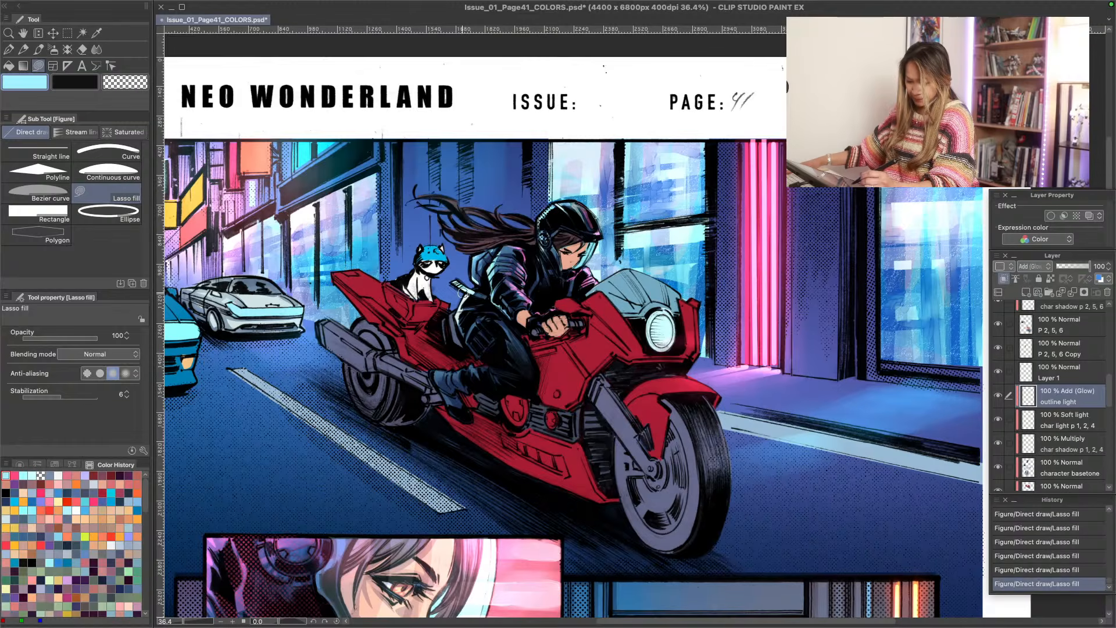
key("ctrl+z")
key("ctrl+z")
key("ctrl+z")
key("ctrl+z")
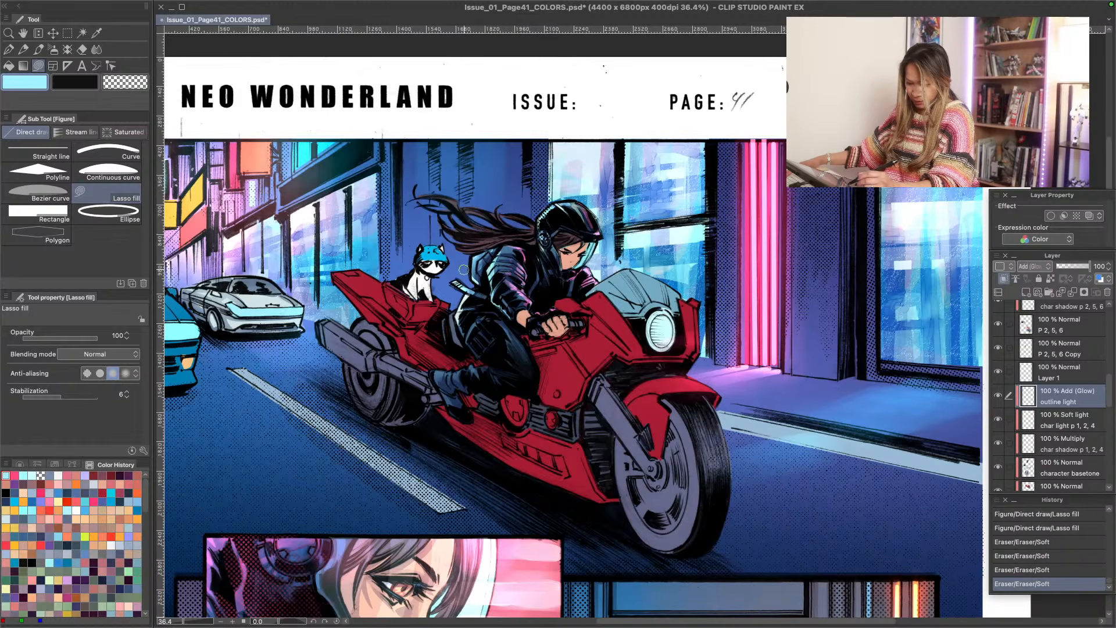
left_click_drag(463, 270, 464, 301)
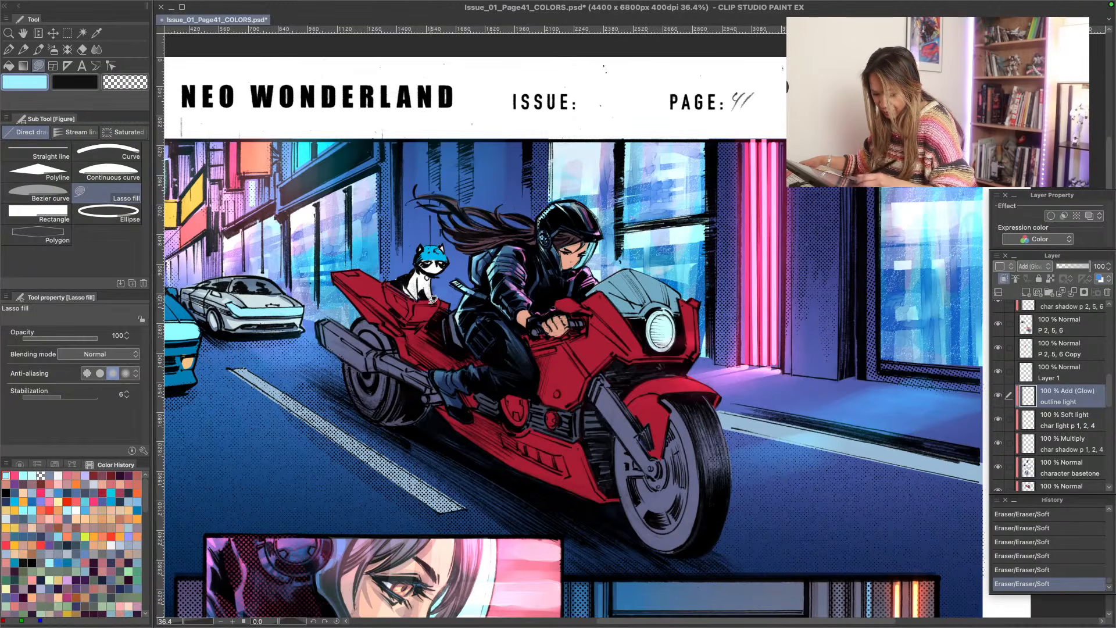
- Add light cyan lasso-filled rim highlights to the rider's hip, lower leg and boot, blending them with the Soft eraser
mouse_move(456, 333)
left_mouse_down()
mouse_move(476, 351)
mouse_move(460, 326)
left_mouse_up()
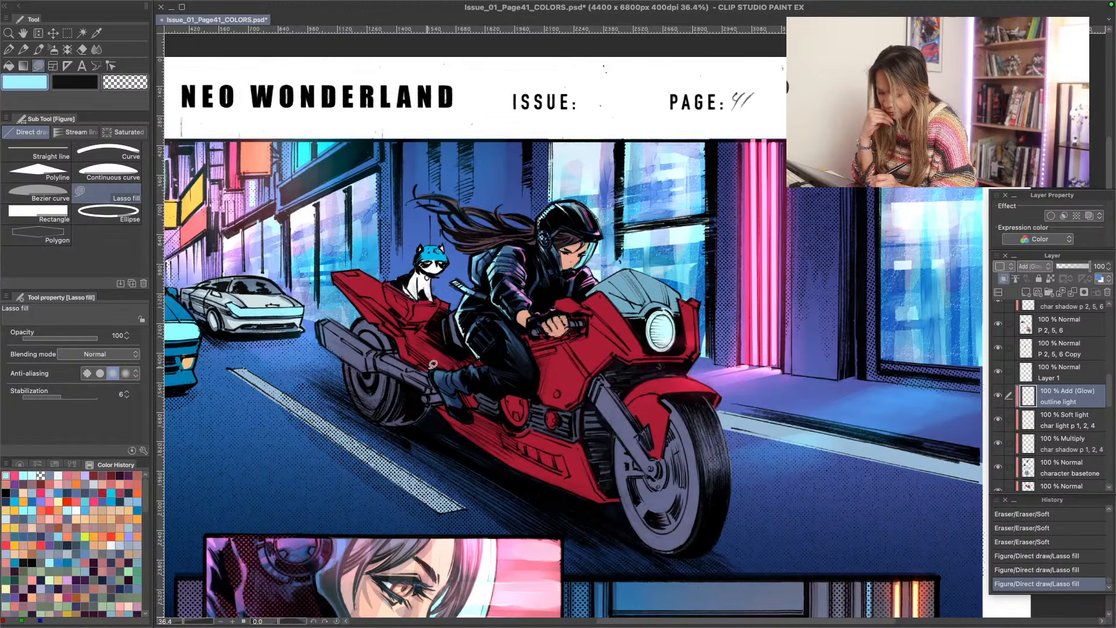
mouse_move(434, 370)
left_mouse_down()
mouse_move(463, 376)
mouse_move(457, 363)
left_mouse_up()
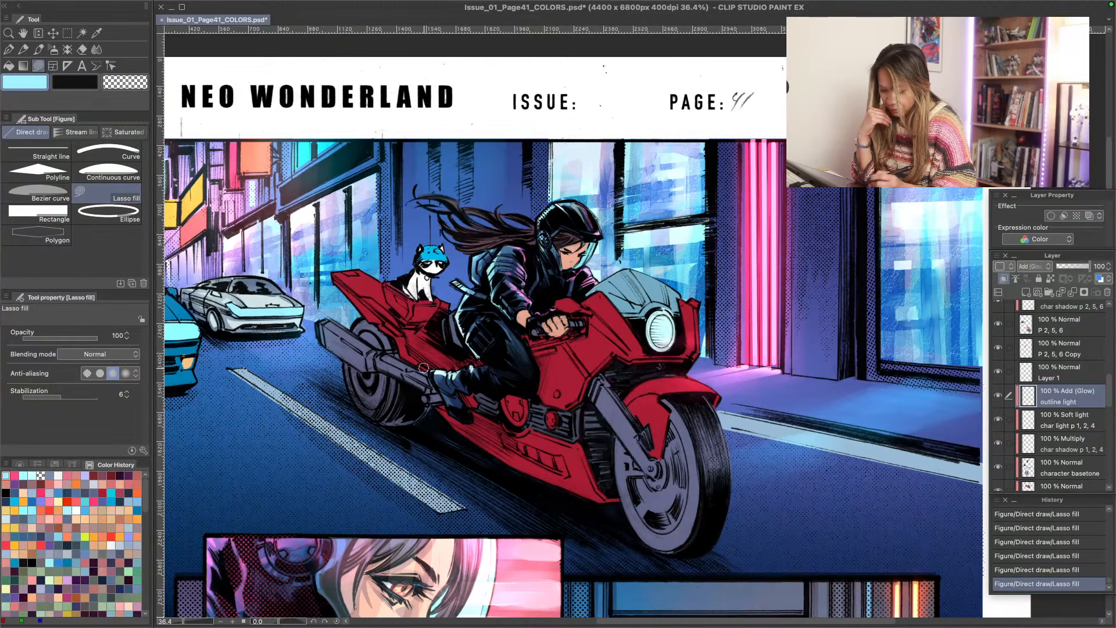
left_click_drag(457, 378, 449, 379)
mouse_move(456, 390)
left_mouse_down()
mouse_move(438, 387)
mouse_move(478, 359)
left_mouse_up()
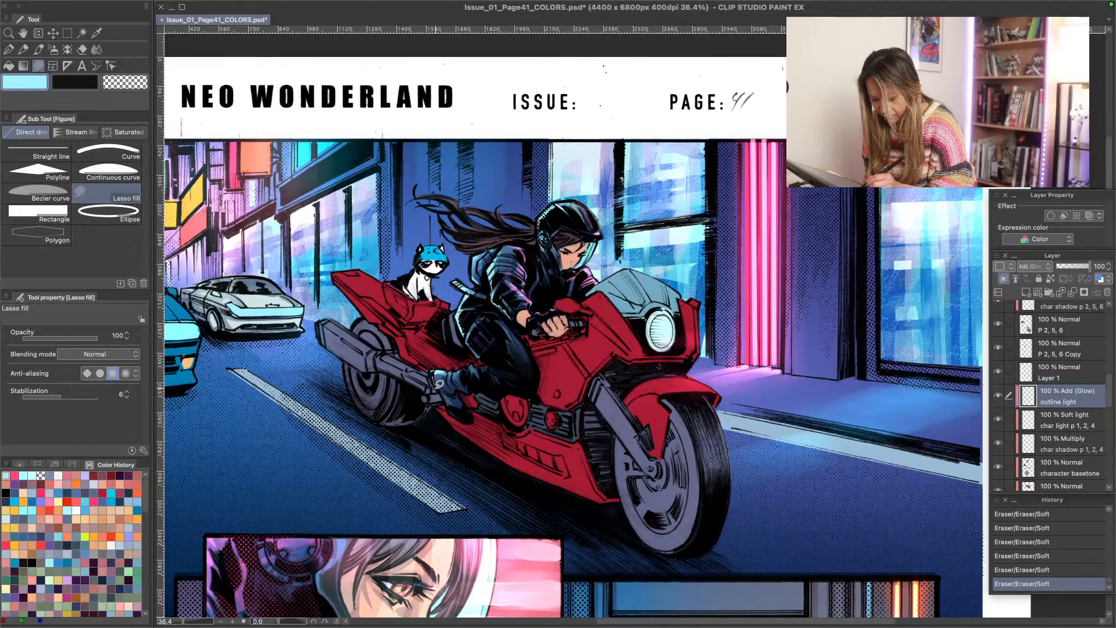
mouse_move(440, 384)
left_mouse_down()
mouse_move(400, 327)
mouse_move(407, 408)
mouse_move(443, 410)
mouse_move(436, 387)
mouse_move(450, 405)
mouse_move(434, 381)
mouse_move(457, 422)
mouse_move(440, 386)
left_mouse_up()
mouse_move(437, 379)
left_mouse_down()
mouse_move(446, 399)
mouse_move(429, 387)
left_mouse_up()
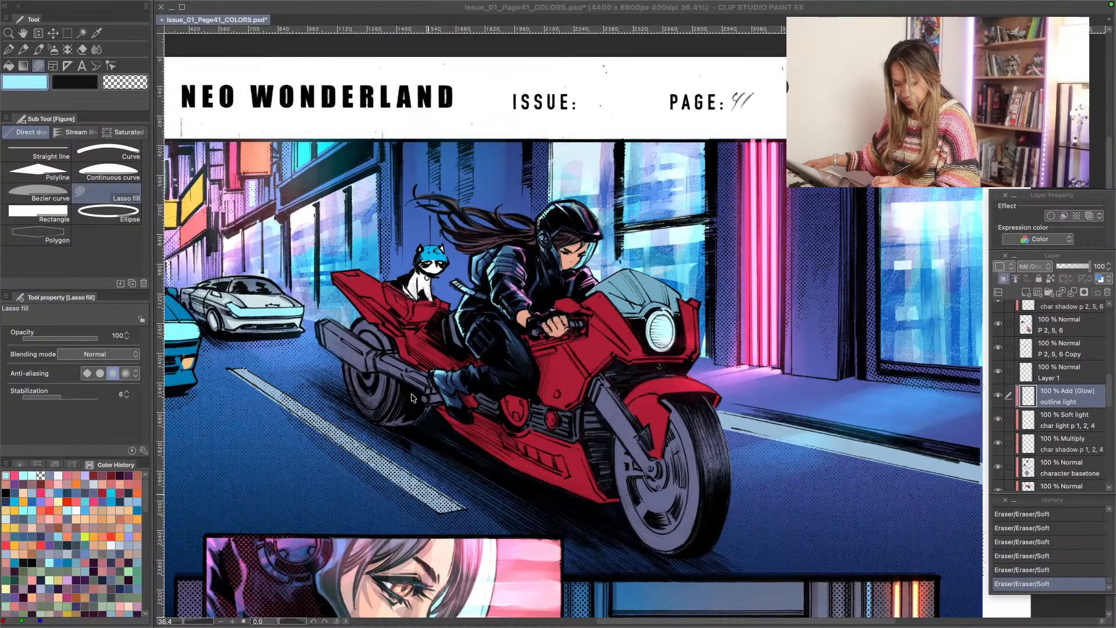
- Touch up the outline light around the sole of the rider's boot with the Soft eraser
key("slash")
left_click(412, 401)
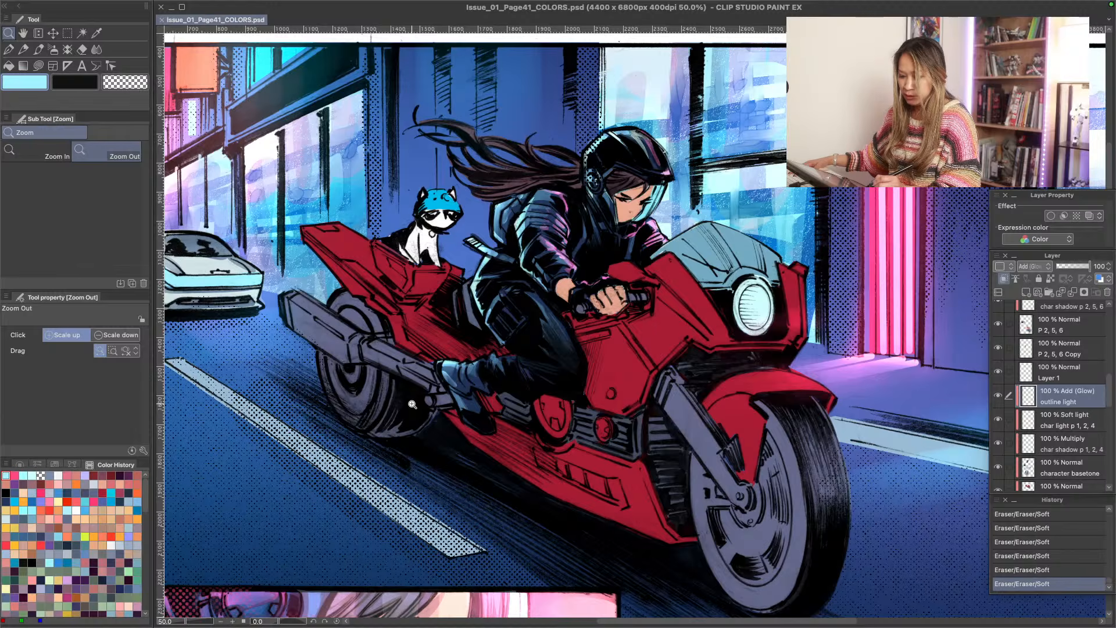
mouse_move(389, 404)
left_mouse_down()
mouse_move(349, 404)
mouse_move(405, 402)
left_mouse_up()
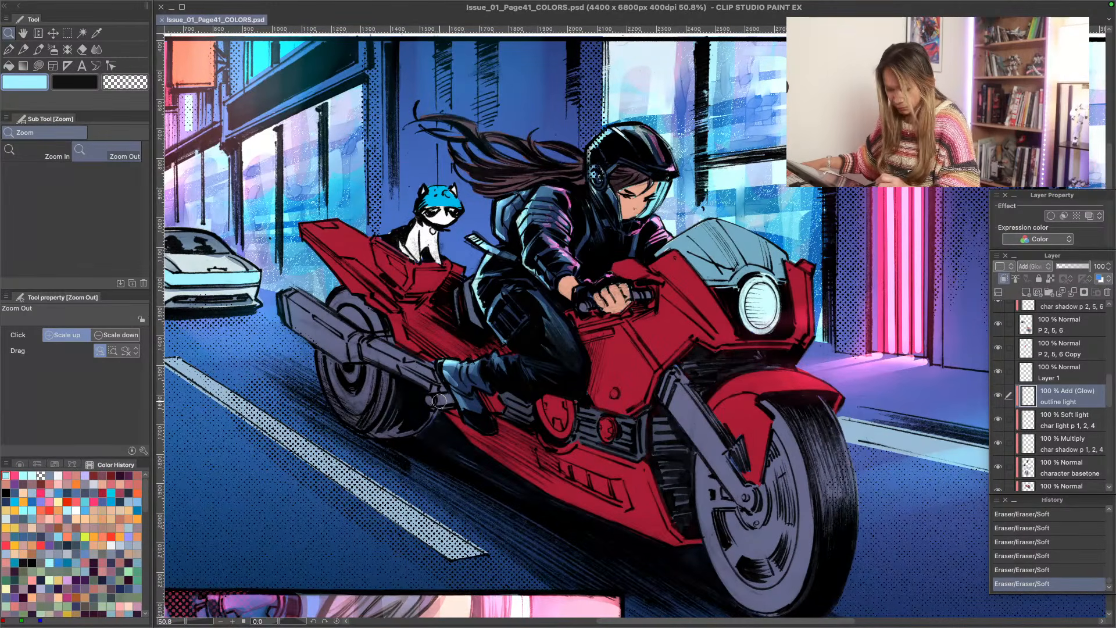
left_click_drag(469, 402, 483, 426)
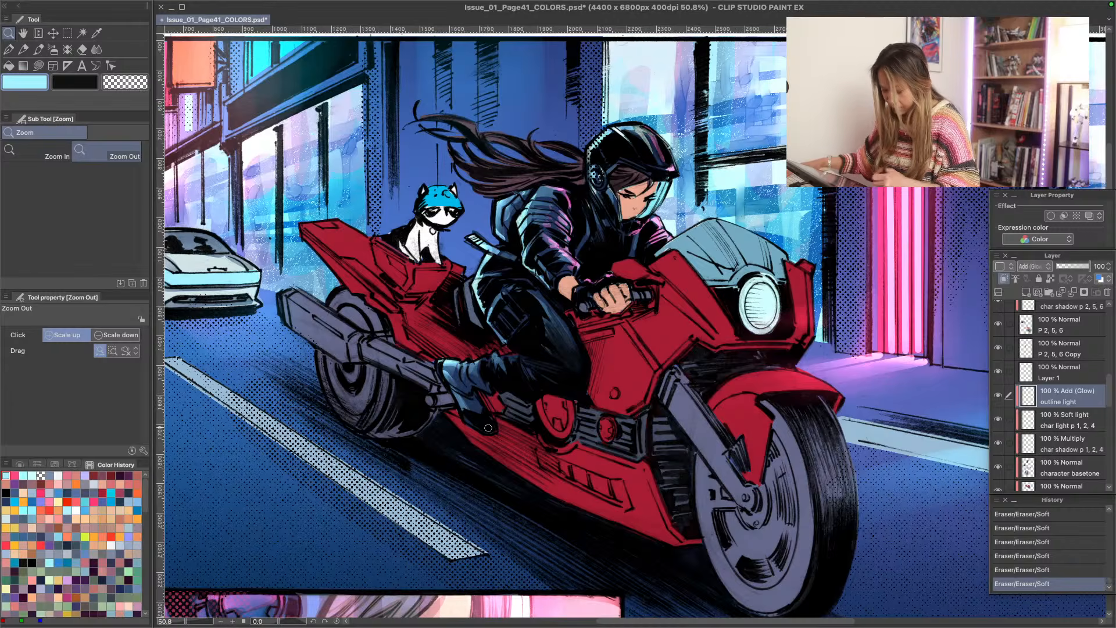
- Add a new raster layer directly above the Background line art layer and name it P 1 Outline Light
left_click_drag(1112, 402, 1111, 346)
left_click(1042, 394)
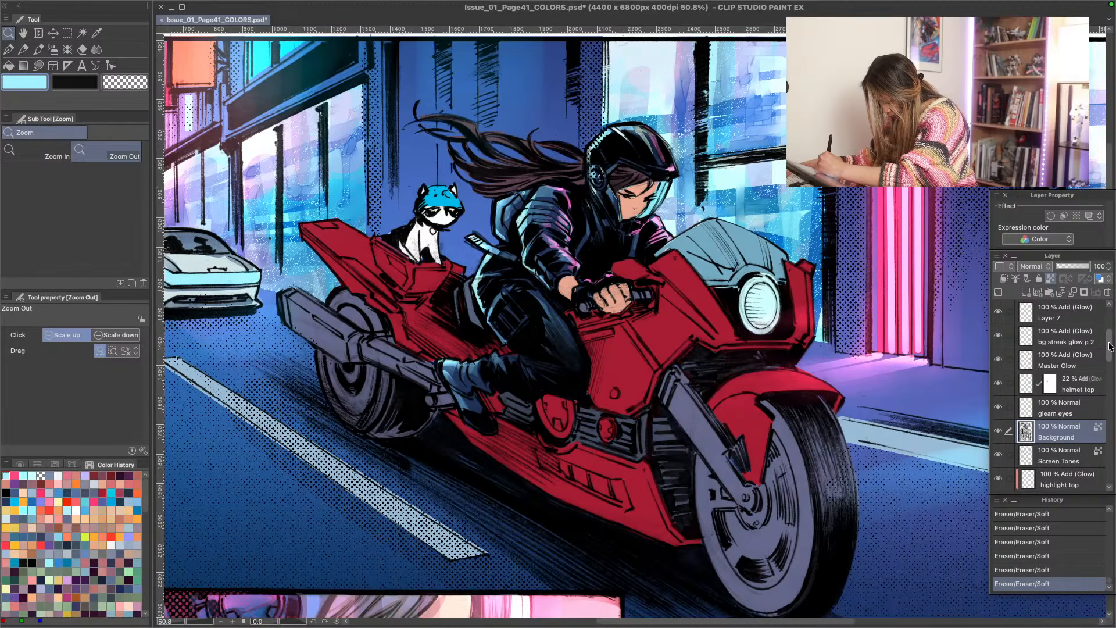
left_click(1079, 401)
left_click(1071, 429)
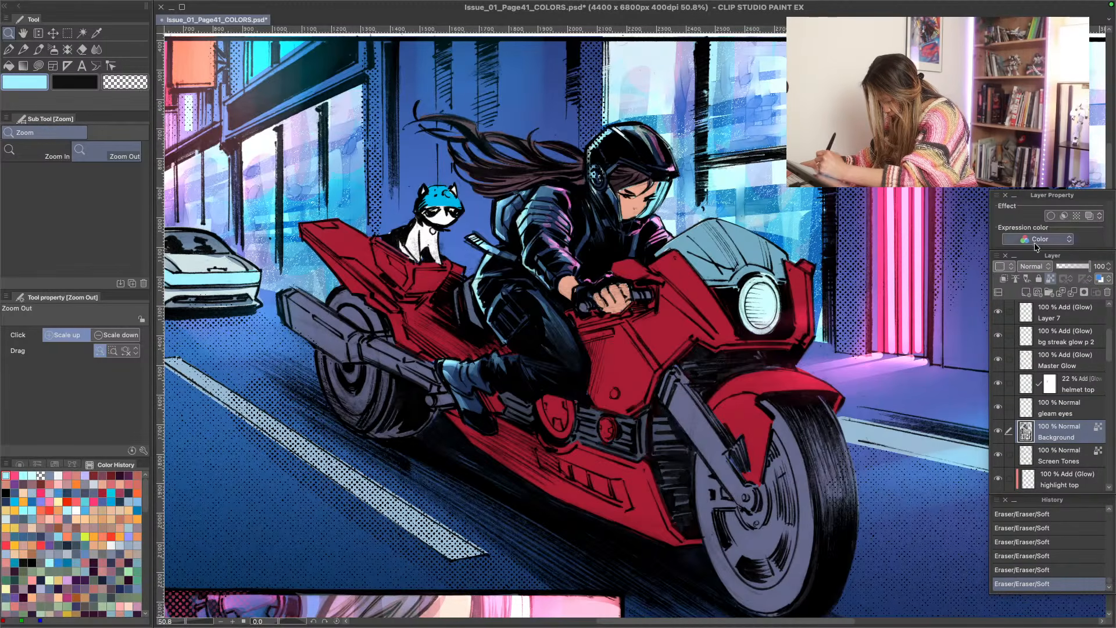
left_click(1026, 292)
double_click(1050, 436)
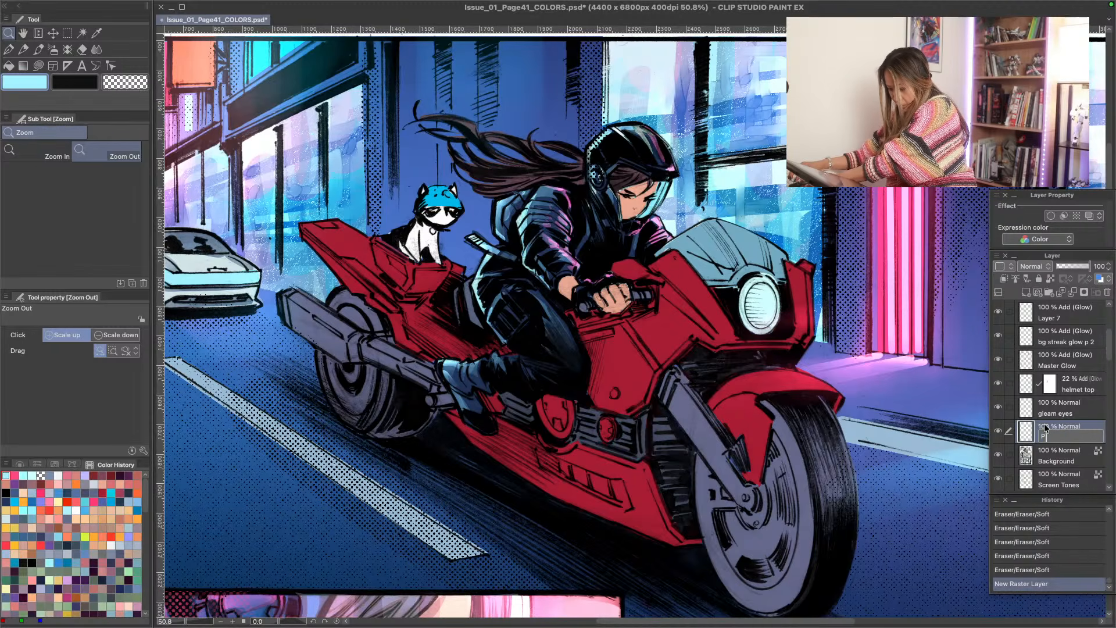
type("Ae")
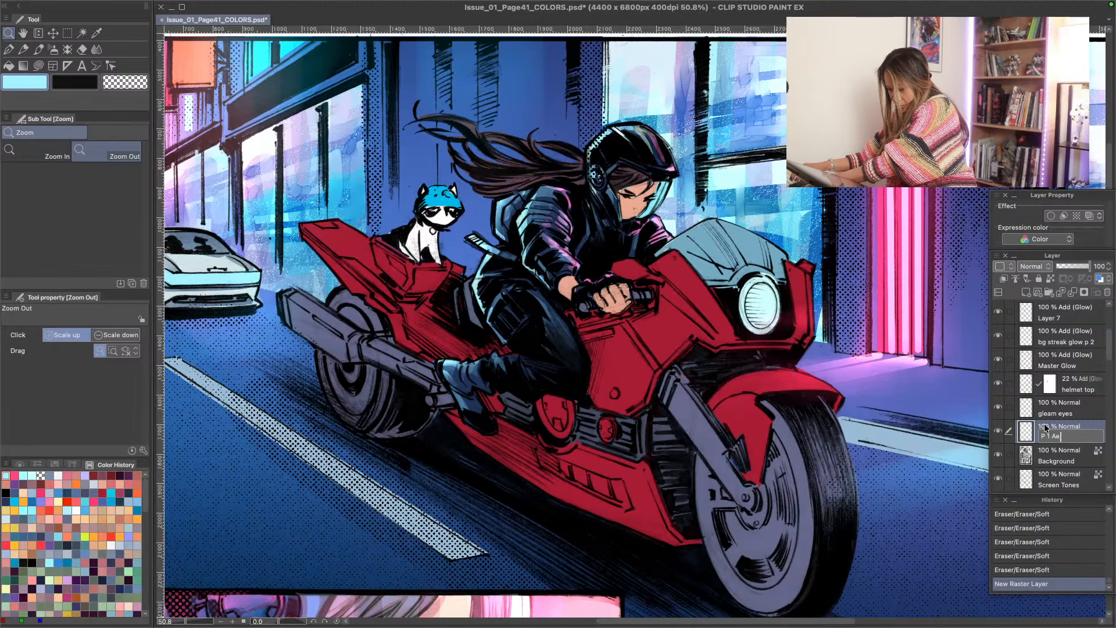
type(" Outline Light")
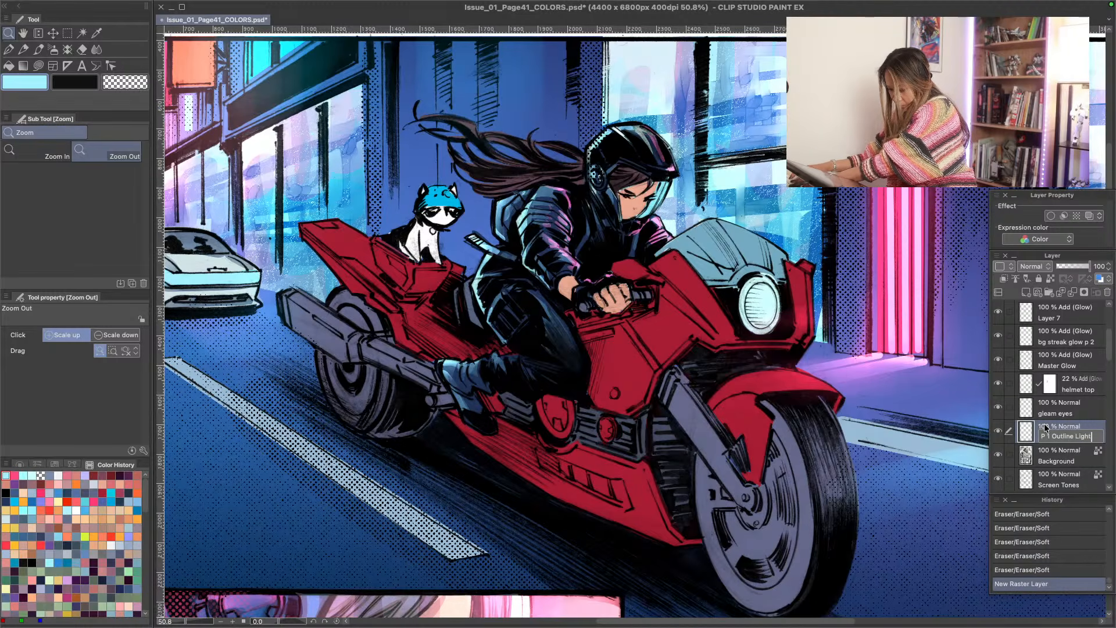
key("Return")
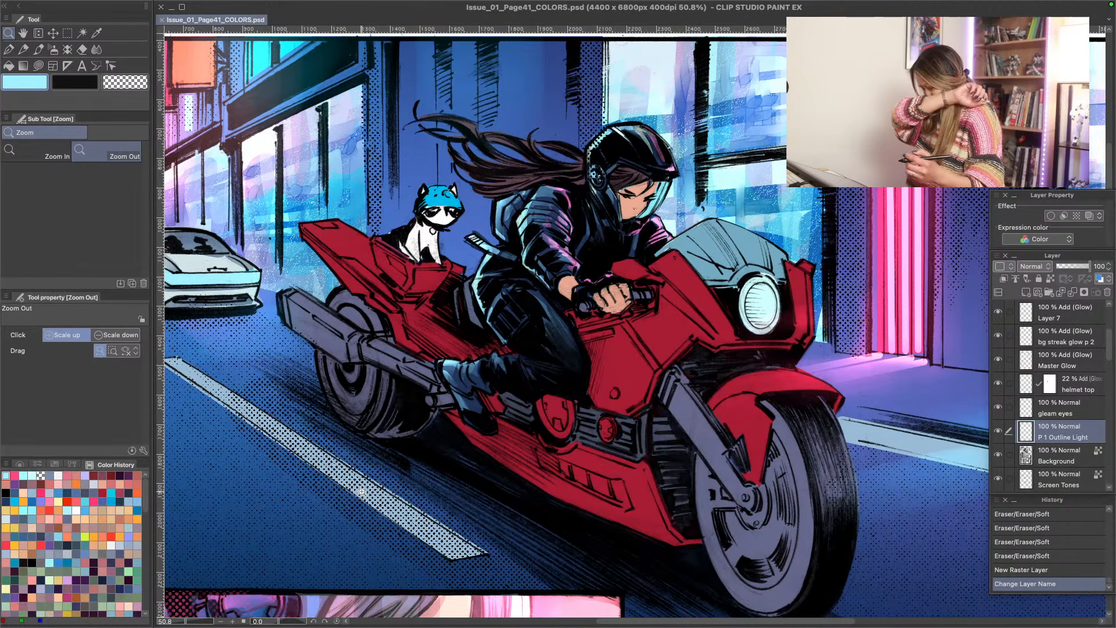
- Draw light cyan rim lines along the rider's thigh and lower leg with the G-pen at brush size 2.00
key("p")
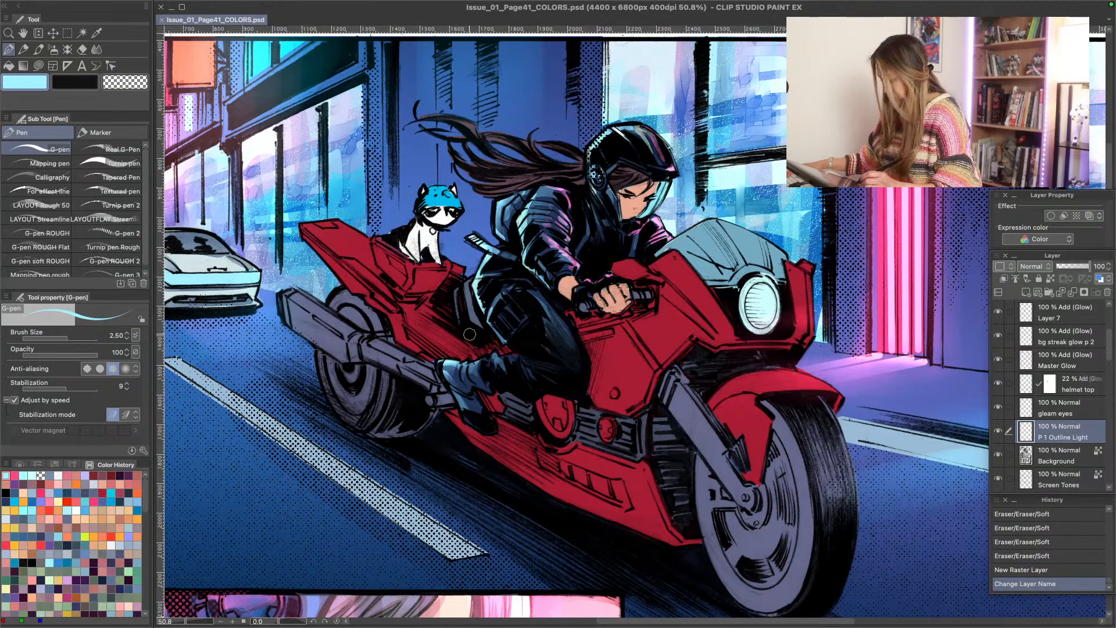
key("bracketleft")
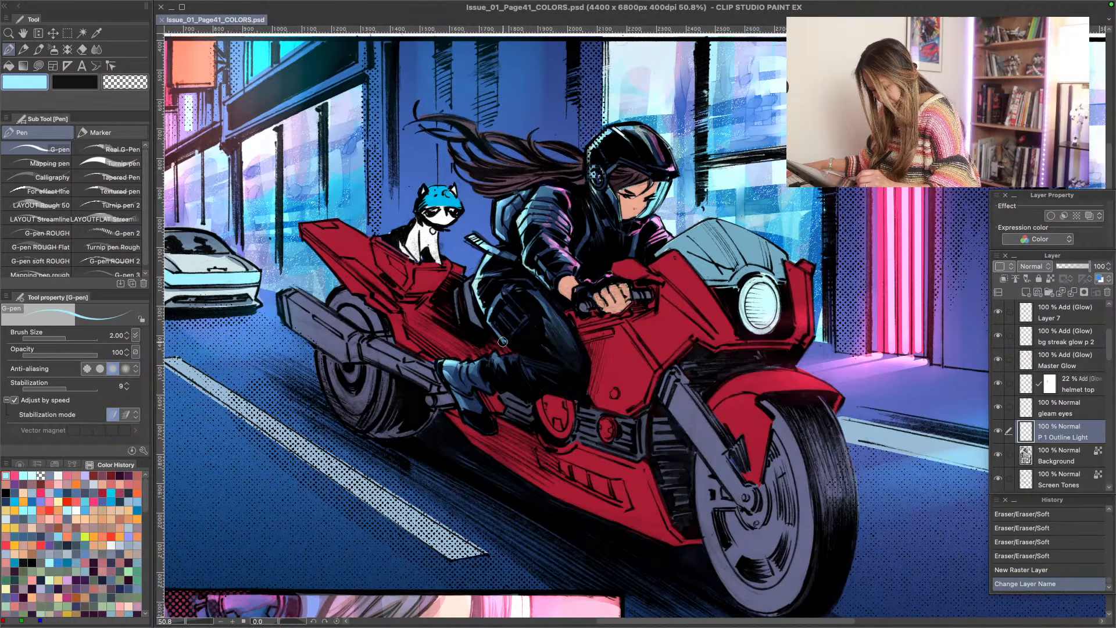
left_click_drag(503, 341, 509, 349)
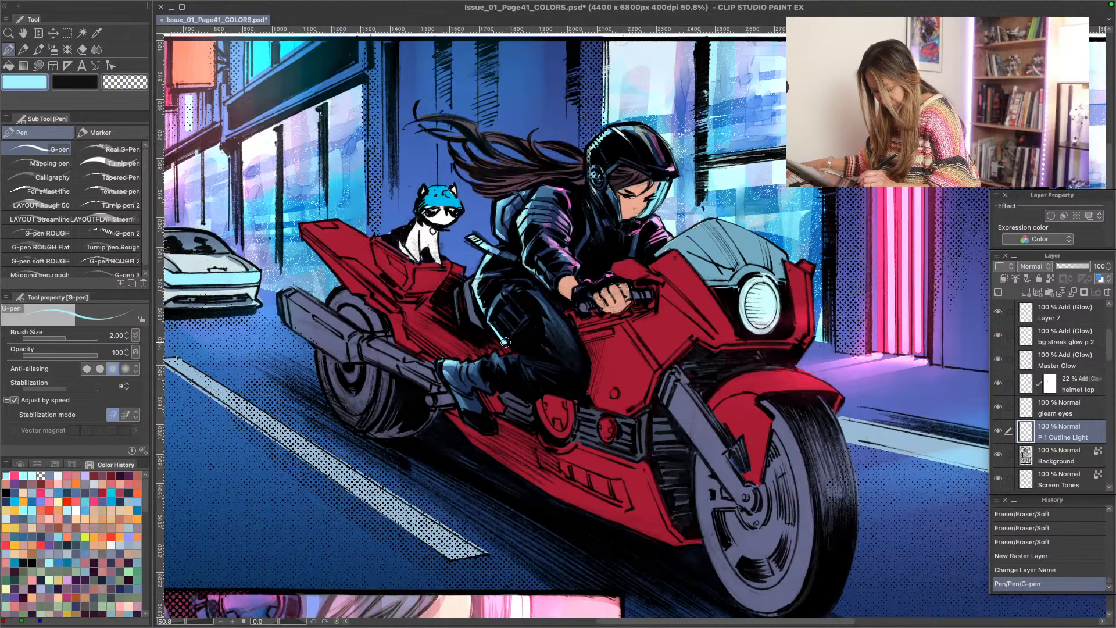
left_click_drag(503, 340, 505, 342)
mouse_move(504, 342)
left_mouse_down()
mouse_move(517, 355)
mouse_move(468, 362)
left_mouse_up()
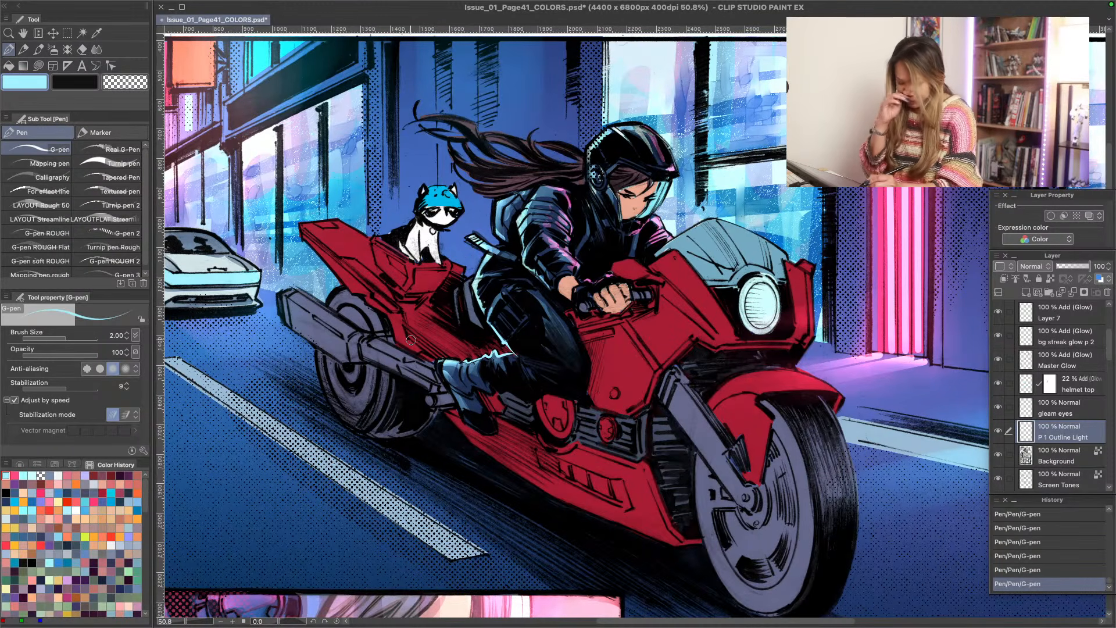
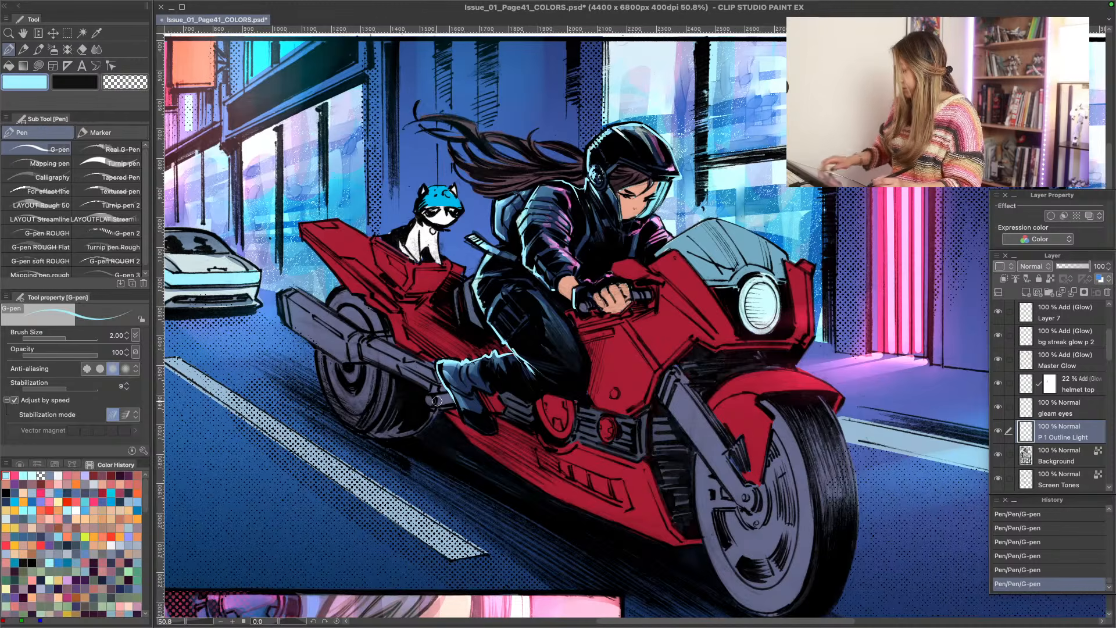
- Draw light cyan rim strokes along the back of the rider's thigh and boot heel, softening them with the Soft eraser
key("r")
left_click_drag(394, 437, 327, 287)
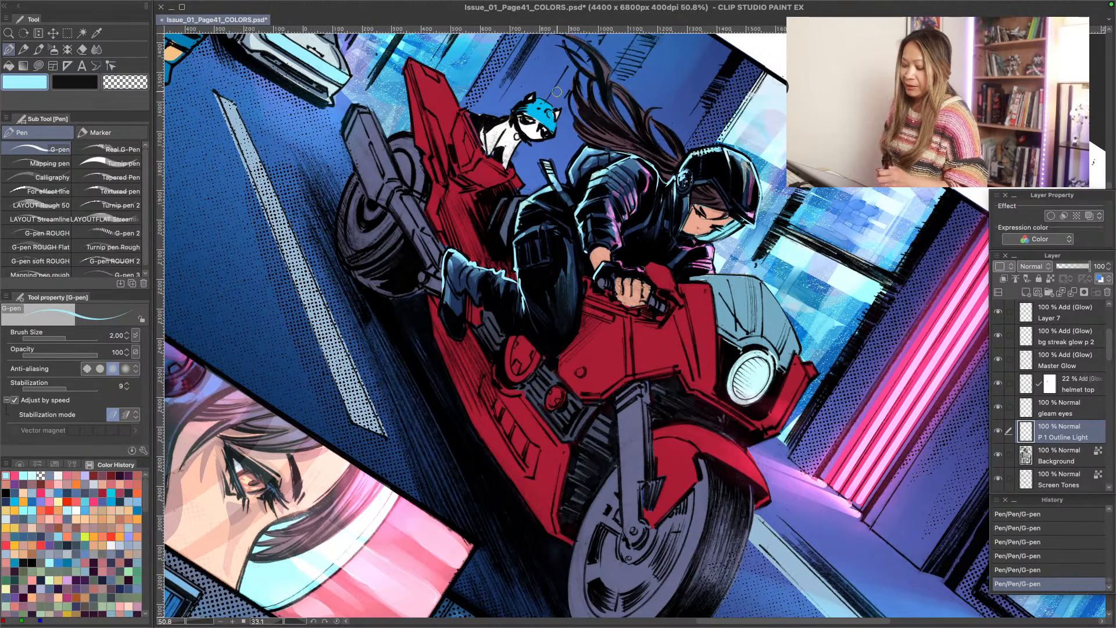
mouse_move(524, 307)
left_mouse_down()
mouse_move(516, 298)
mouse_move(530, 329)
mouse_move(522, 289)
left_mouse_up()
left_click_drag(522, 288, 522, 296)
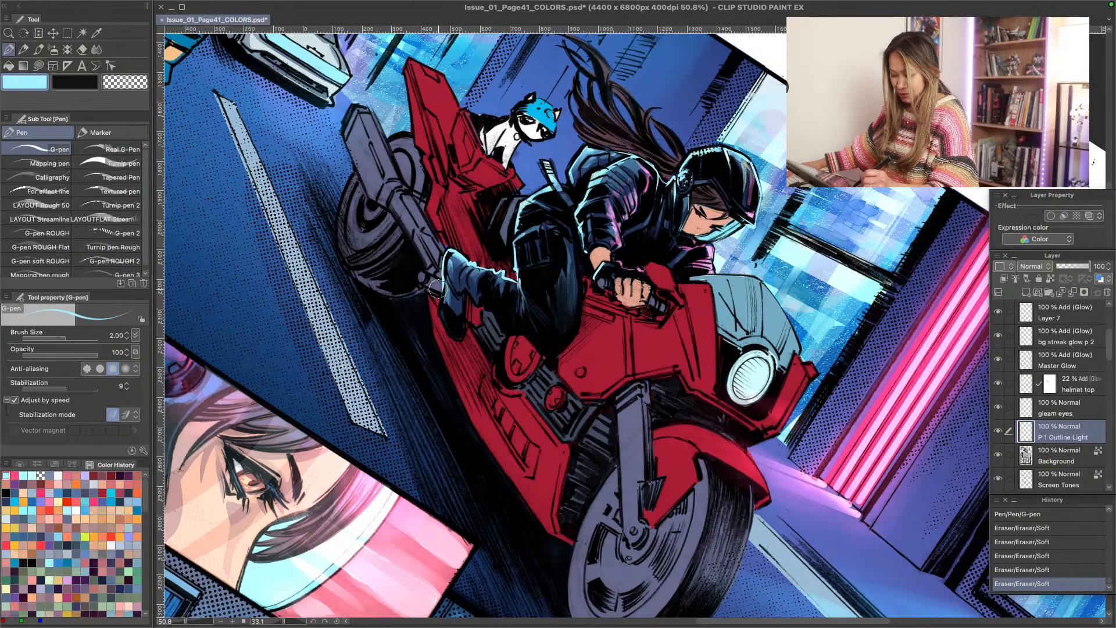
left_click_drag(435, 266, 439, 270)
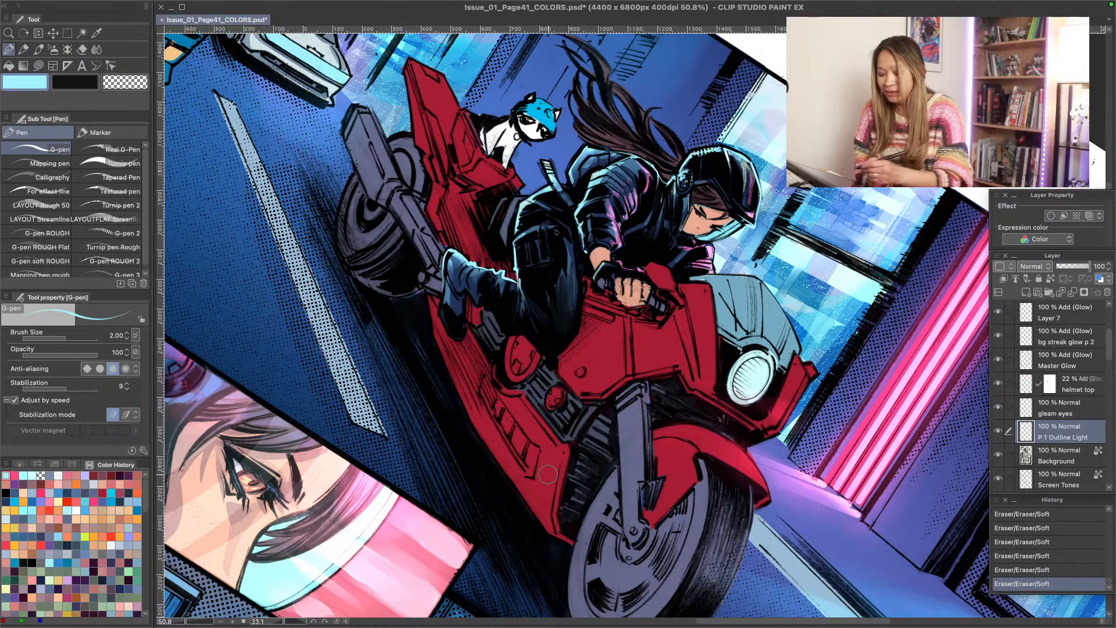
- Add light cyan rim lines to the rider's upper back and rear thigh with the G-pen, fading them with the Soft eraser
left_click_drag(587, 147, 605, 152)
left_click_drag(584, 142, 609, 156)
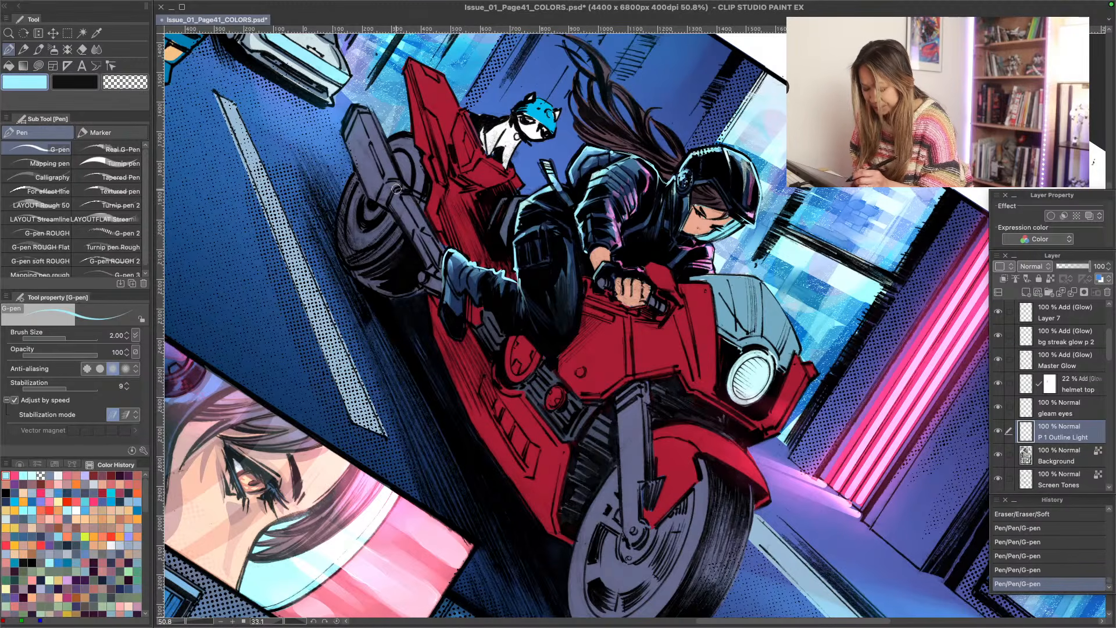
left_click_drag(517, 269, 519, 289)
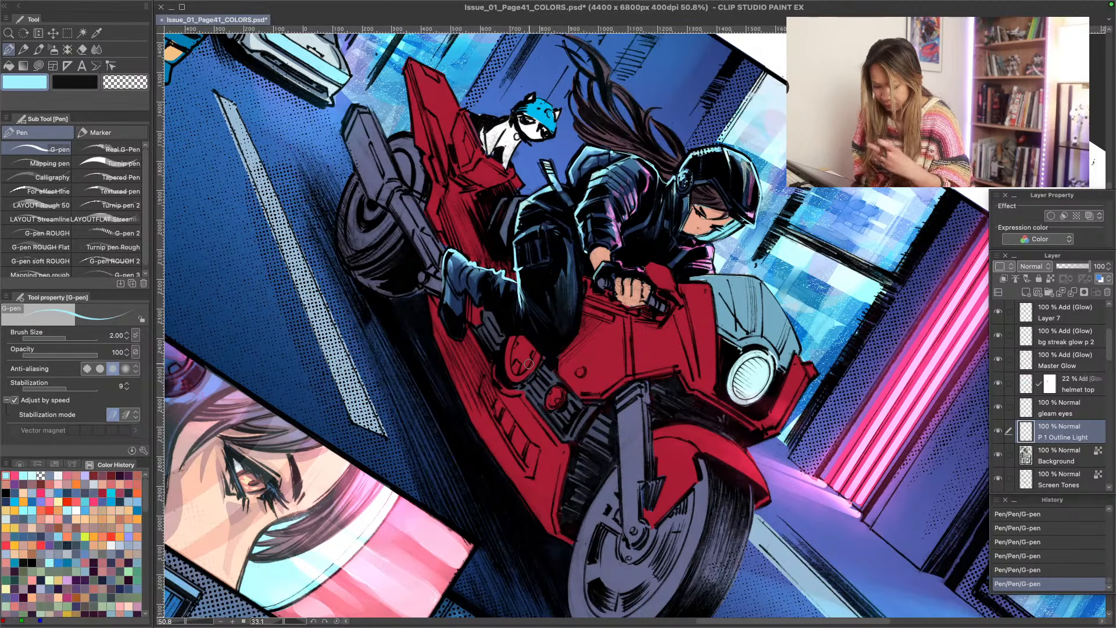
mouse_move(523, 319)
left_mouse_down()
mouse_move(525, 298)
mouse_move(521, 325)
mouse_move(522, 314)
left_mouse_up()
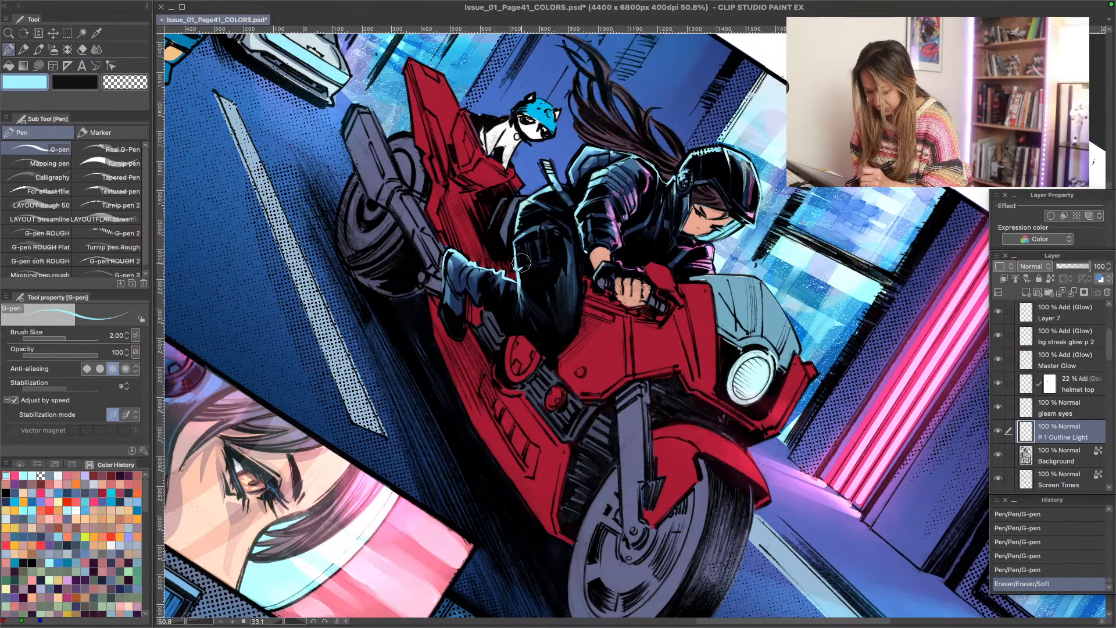
left_click_drag(521, 263, 527, 317)
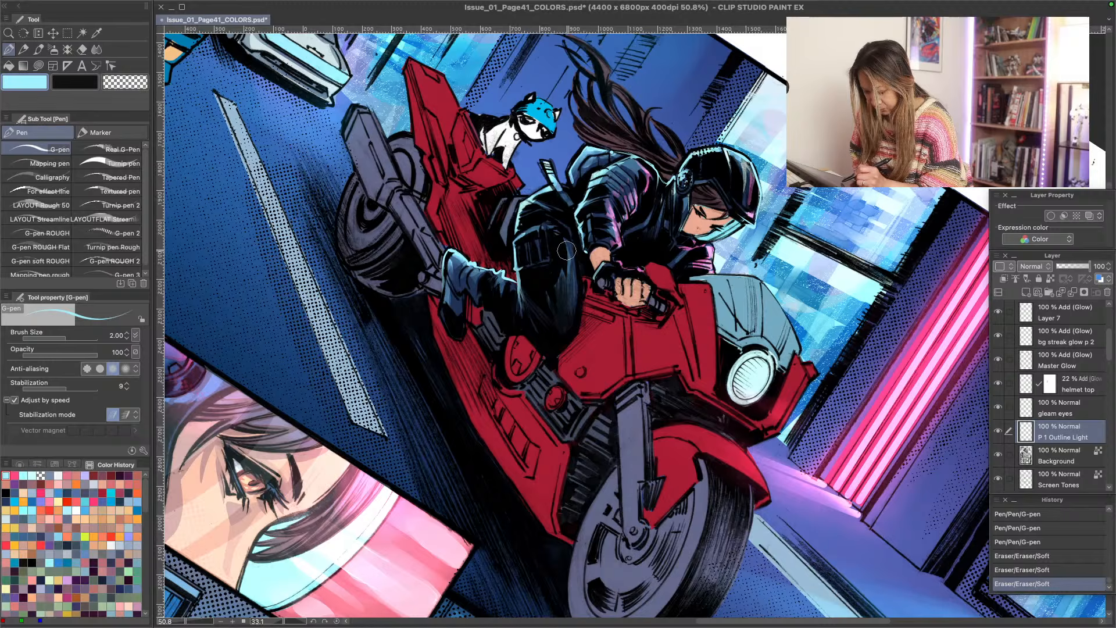
left_click_drag(567, 251, 573, 233)
mouse_move(592, 185)
left_mouse_down()
mouse_move(661, 189)
mouse_move(630, 183)
left_mouse_up()
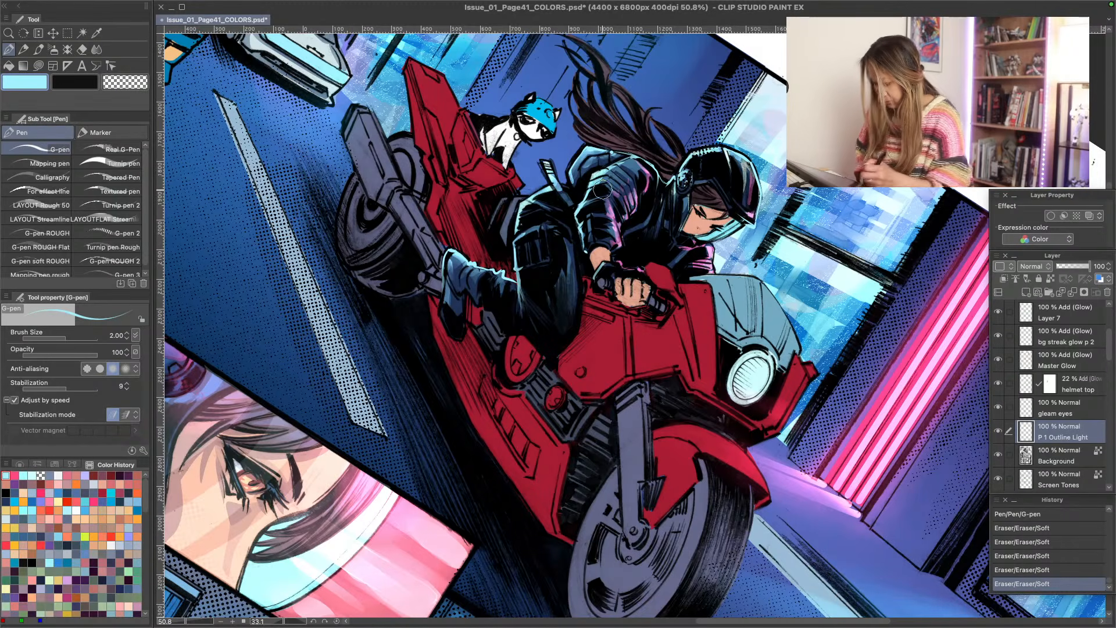
- Draw light cyan rim lines around the rider's boot and along the upper edge of the lower leg with the G-pen
key("shift+space")
double_click(350, 417)
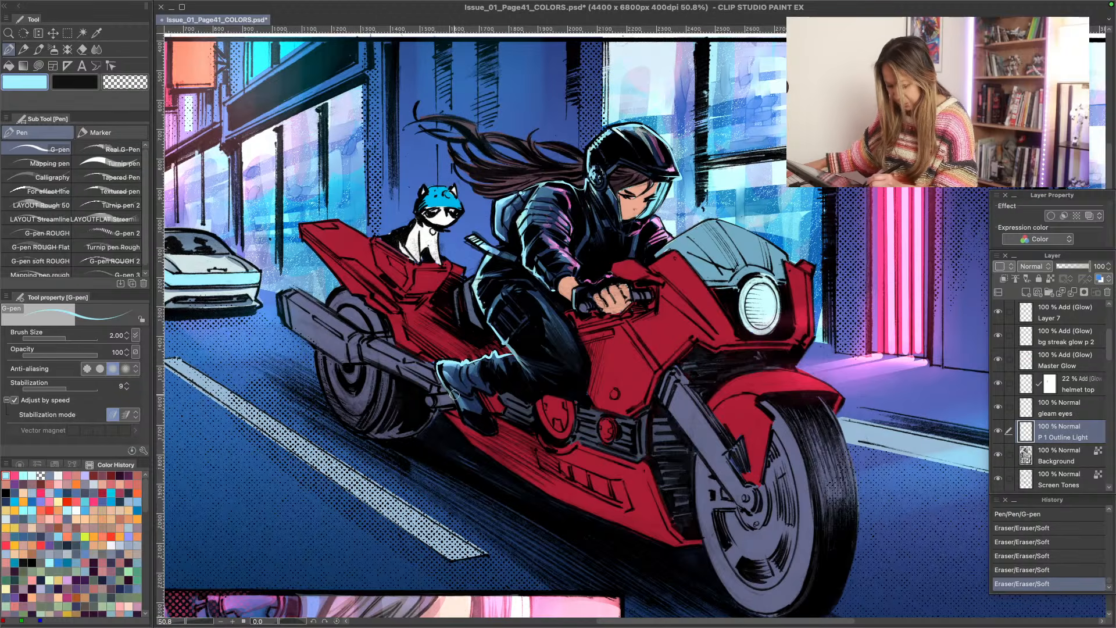
left_click_drag(452, 397, 456, 402)
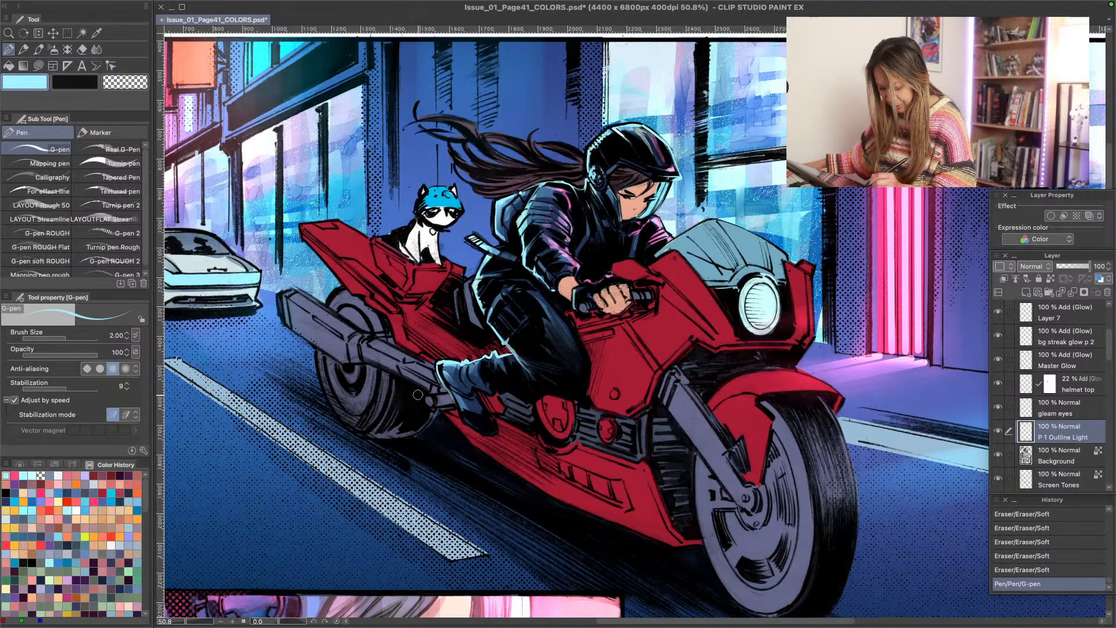
left_click_drag(435, 359, 439, 367)
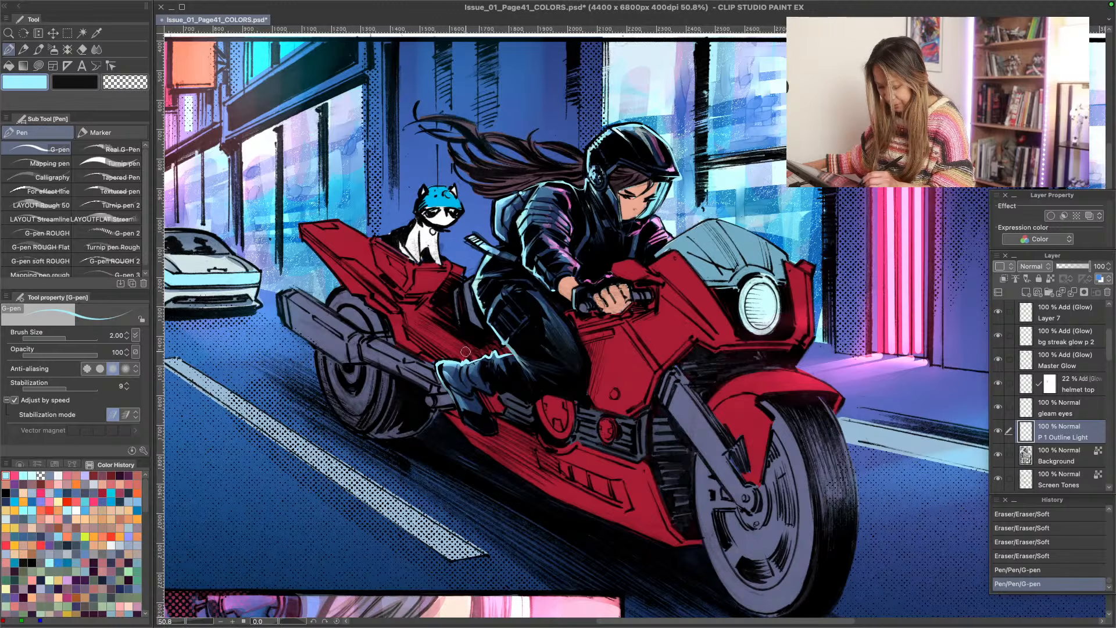
left_click_drag(470, 351, 511, 355)
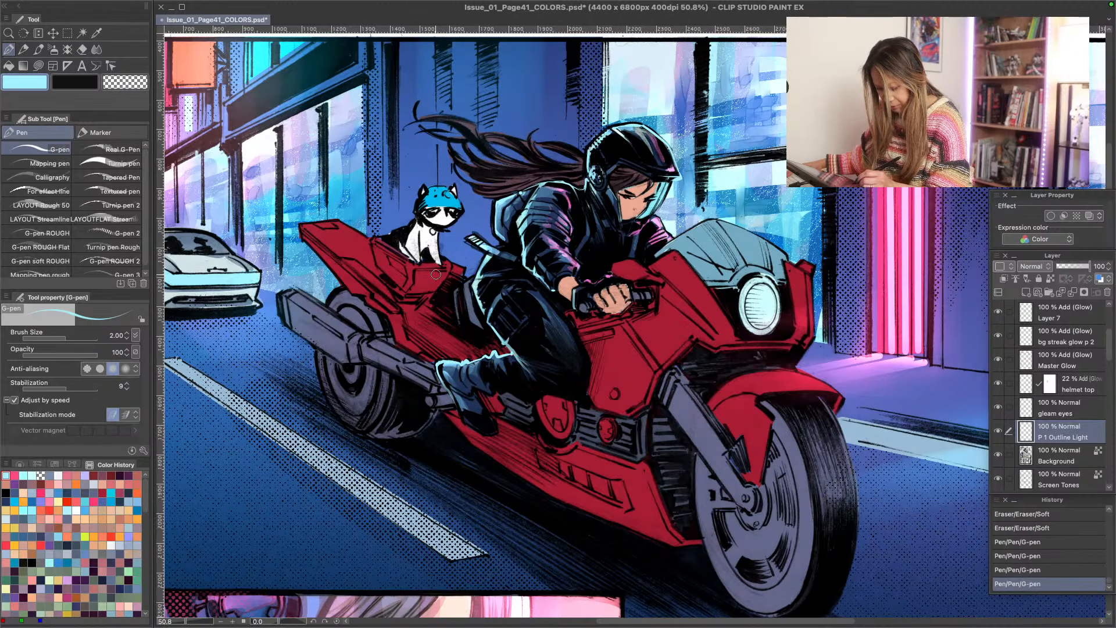
- Add light cyan accents to the rider's wrist and shoulder, softening the wrist accent with the Soft eraser and undoing the last erasure
left_click_drag(570, 302, 573, 295)
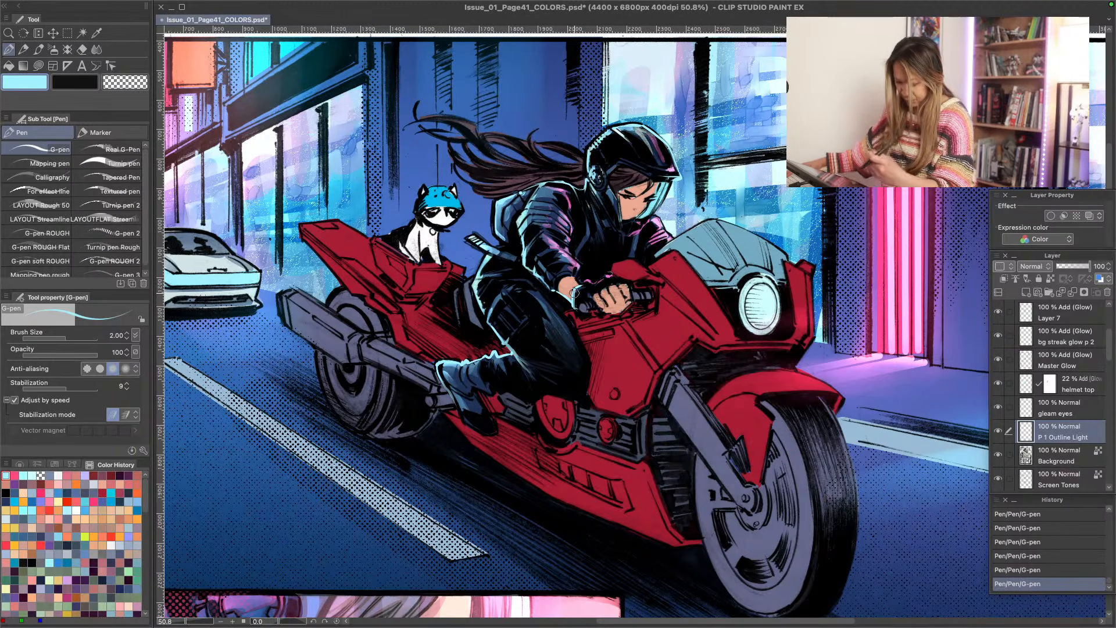
left_click_drag(578, 286, 573, 308)
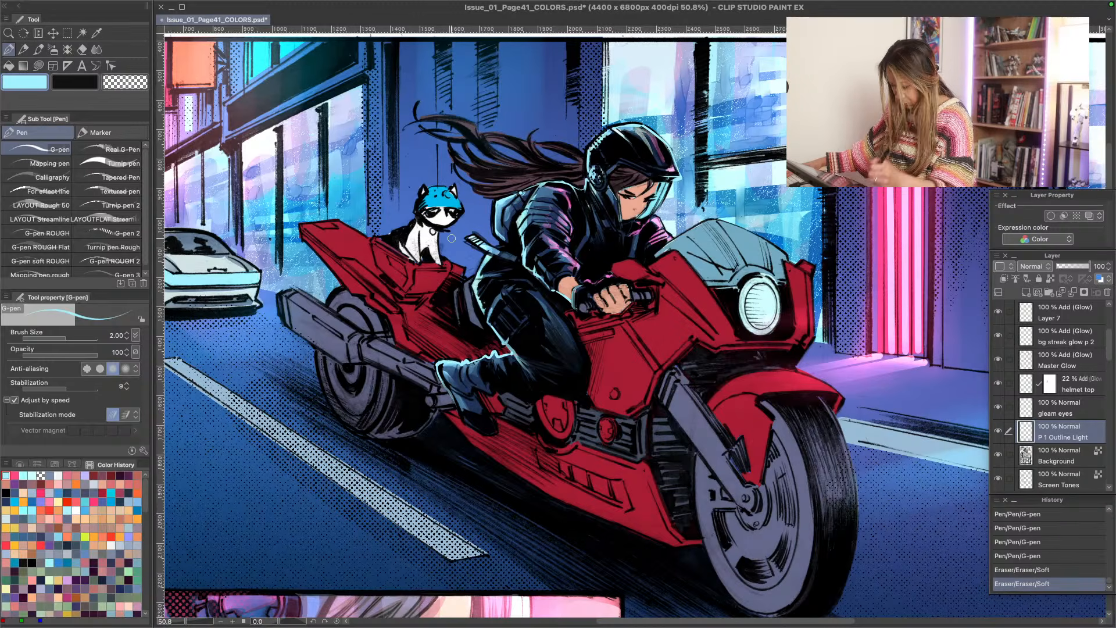
key("ctrl+z")
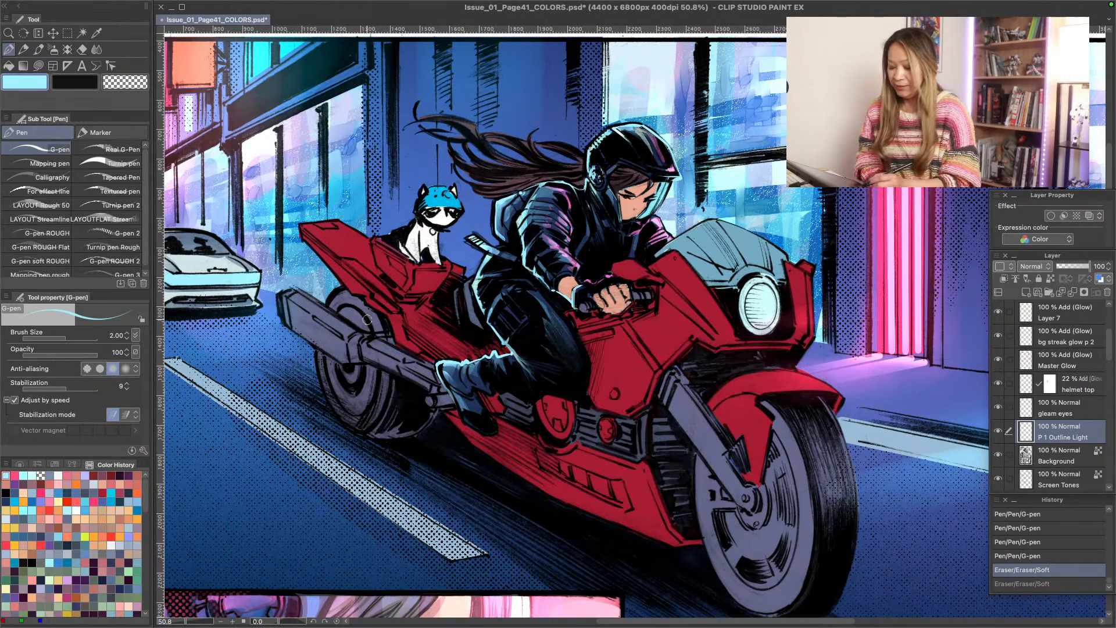
left_click_drag(540, 190, 532, 195)
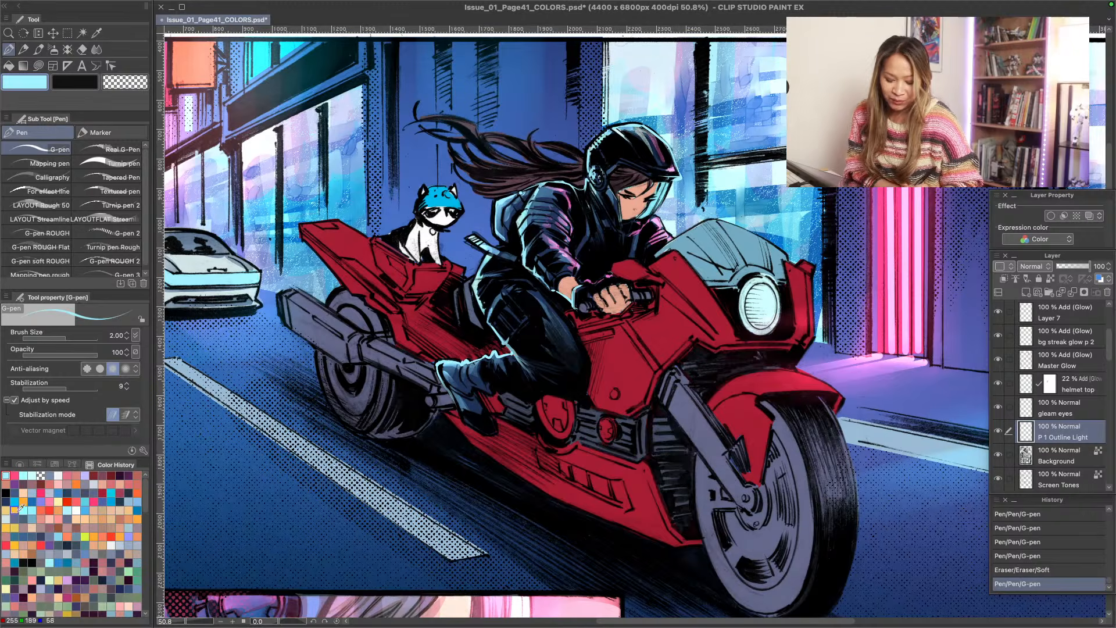
- Draw light cyan rim strokes on the tips of the rider's flowing hair, reducing the G-pen size to 1.70 and softening with the Soft eraser
key("shift+space")
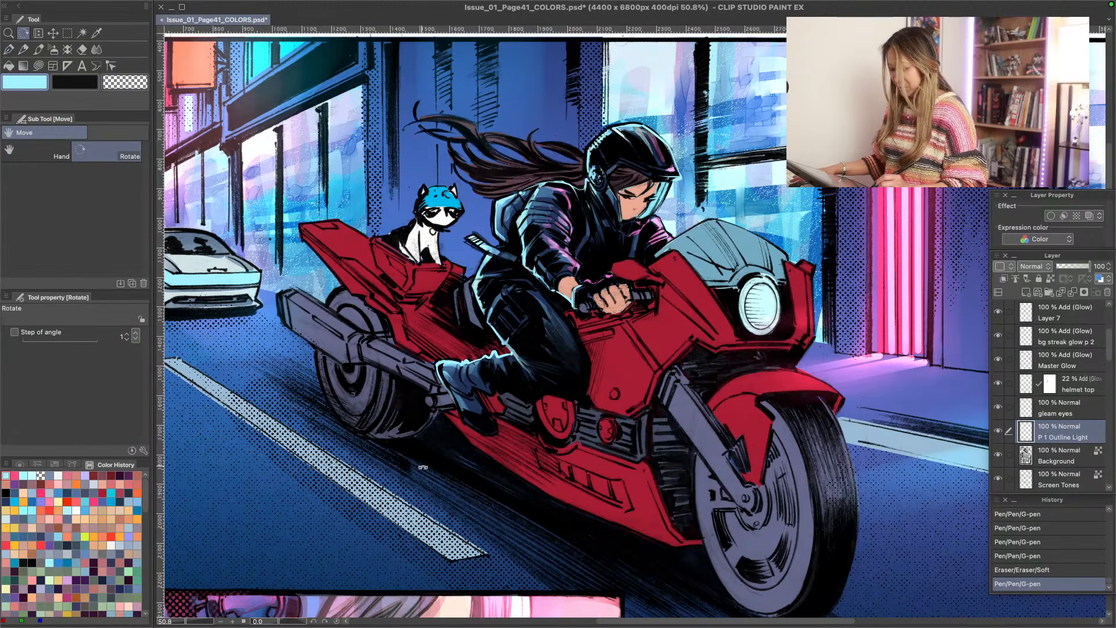
left_click_drag(424, 466, 340, 365)
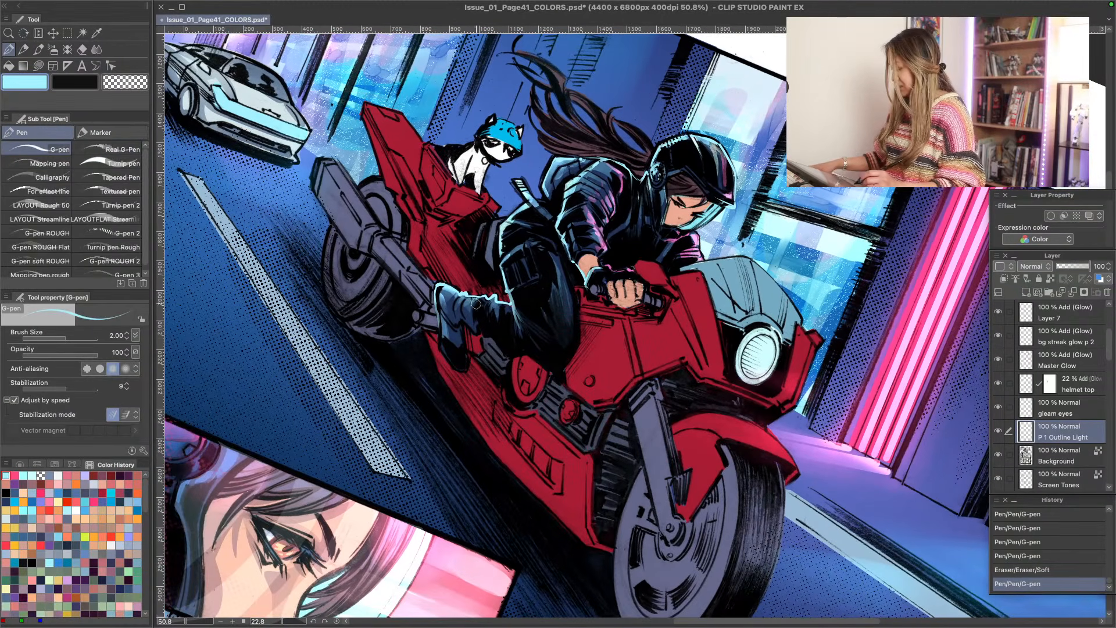
key("space")
left_click_drag(470, 312, 459, 427)
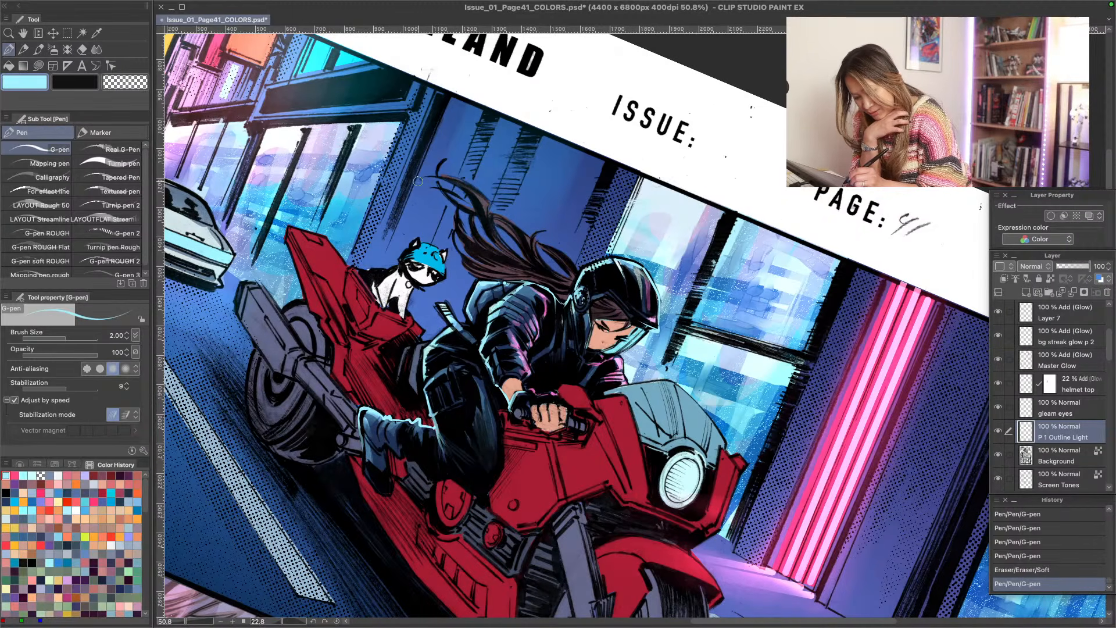
mouse_move(425, 174)
left_mouse_down()
mouse_move(475, 196)
mouse_move(428, 173)
left_mouse_up()
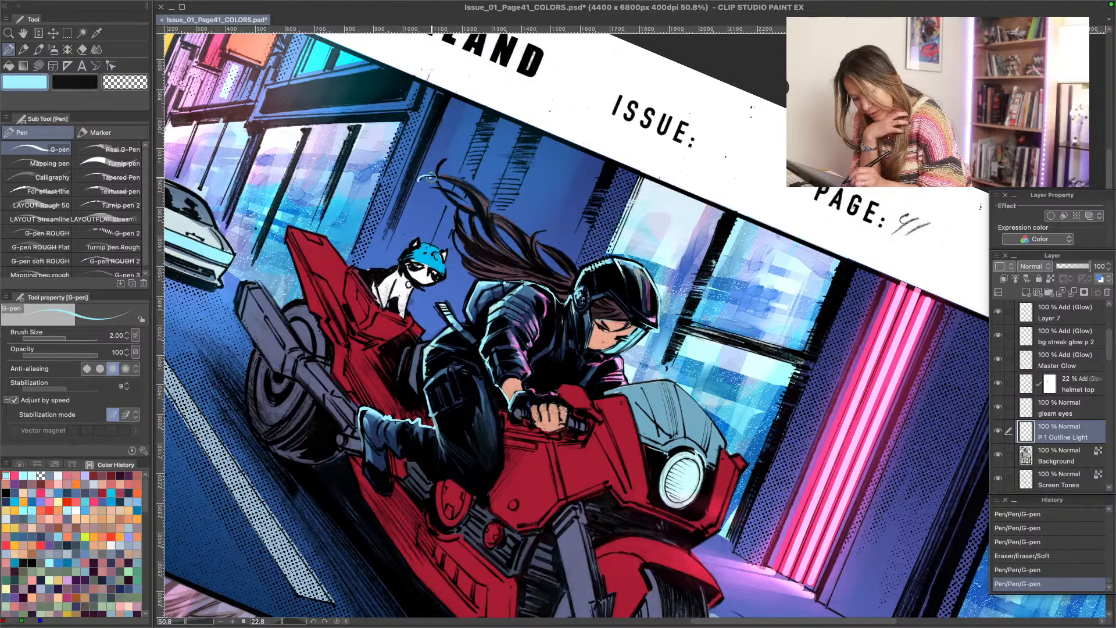
left_click_drag(420, 178, 472, 200)
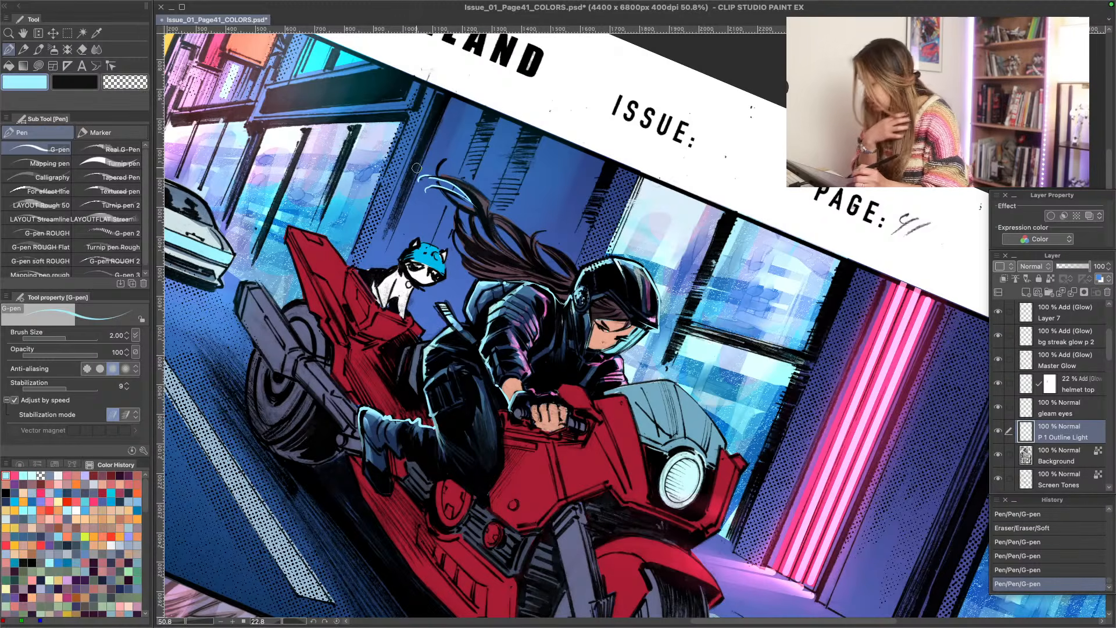
key("[")
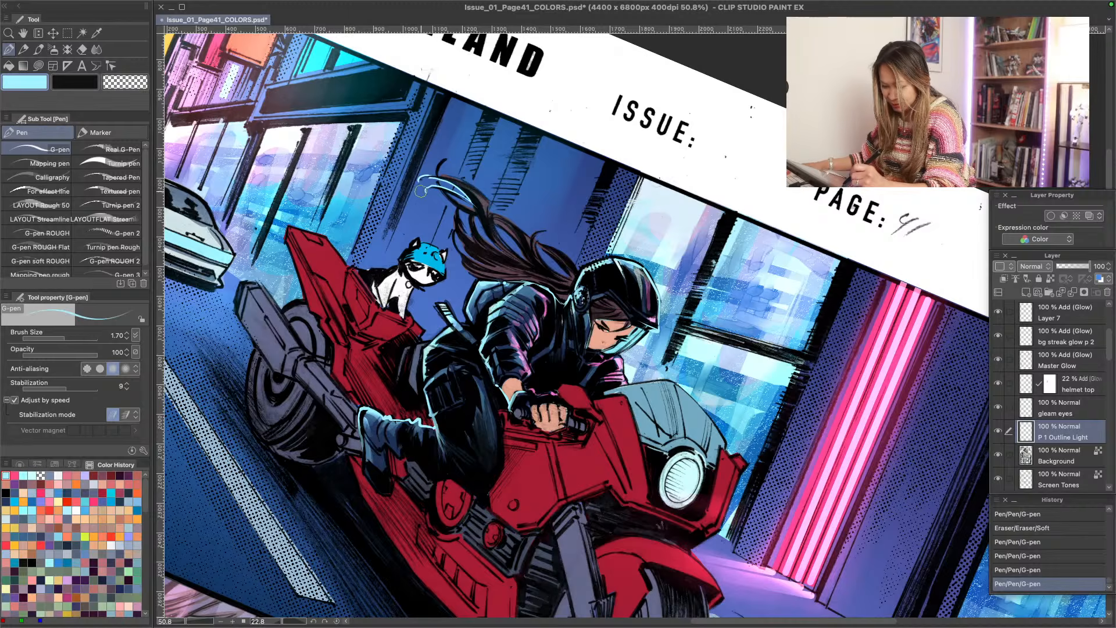
mouse_move(419, 189)
left_mouse_down()
mouse_move(427, 195)
mouse_move(421, 184)
left_mouse_up()
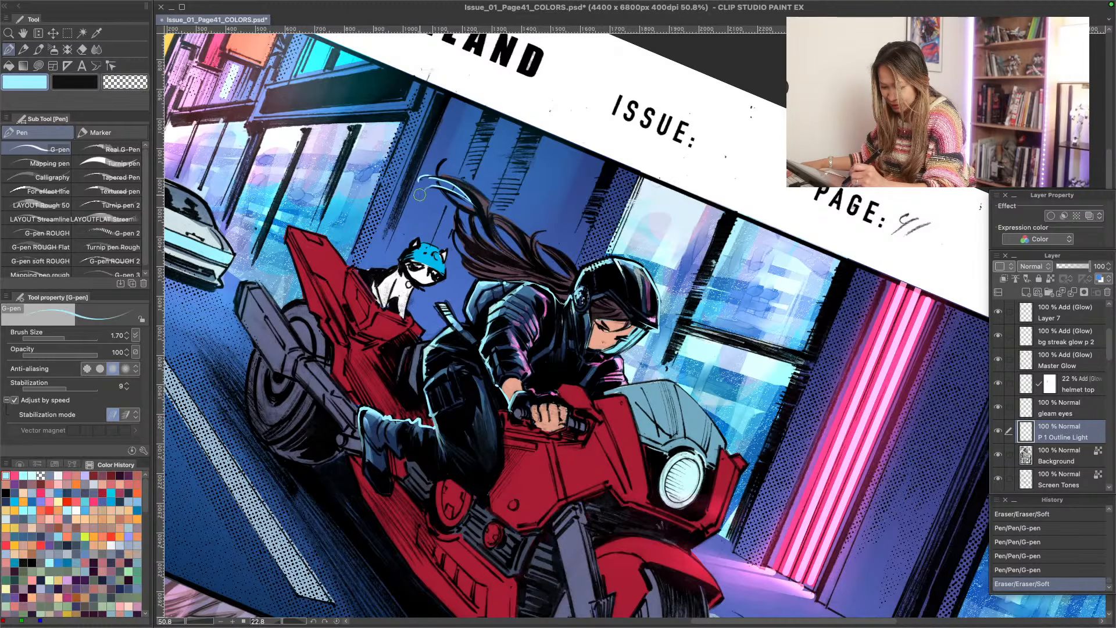
- Add another light cyan flyaway strand at the end of the rider's hair with the G-pen at brush size 1.70
key("r")
left_click_drag(349, 281, 369, 357)
key("p")
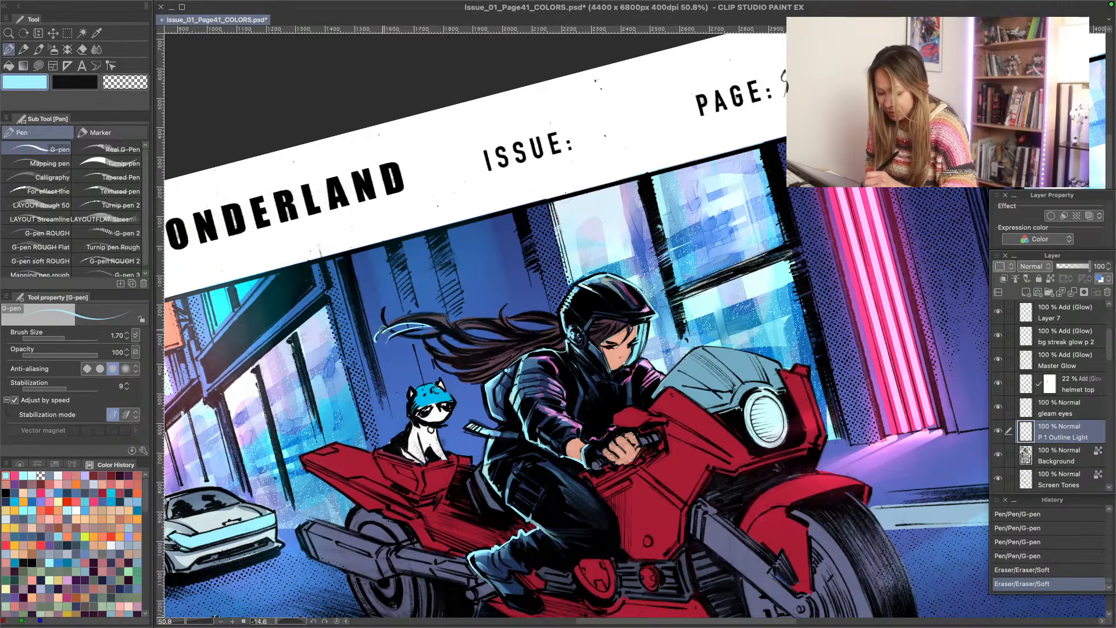
mouse_move(384, 344)
left_mouse_down()
mouse_move(393, 333)
mouse_move(389, 341)
mouse_move(384, 314)
mouse_move(394, 333)
left_mouse_up()
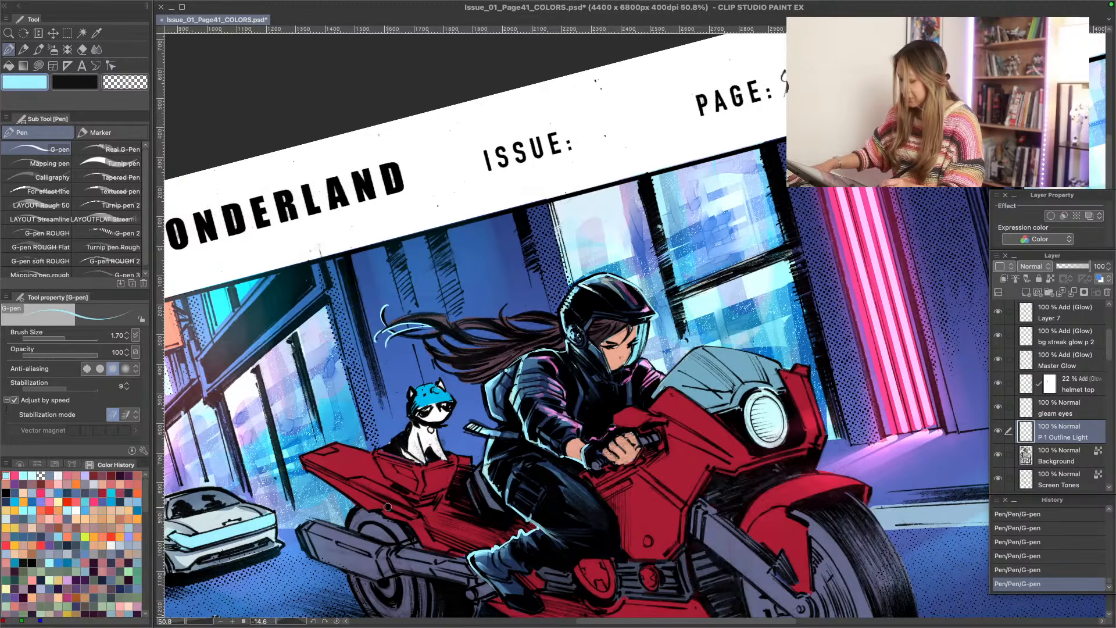
- Draw fine light cyan strands through the rider's hair toward the helmet with the G-pen at sizes 1.50 and 1.20, blending with the Soft eraser
mouse_move(388, 508)
left_mouse_down()
mouse_move(328, 346)
mouse_move(330, 294)
left_mouse_up()
key("bracketleft")
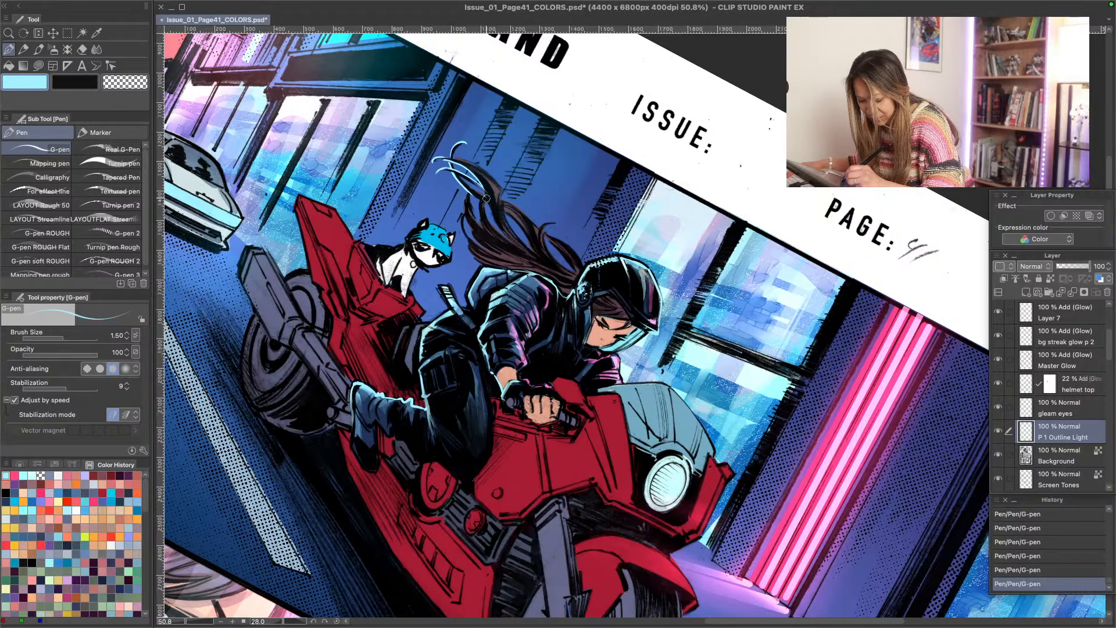
key("bracketleft")
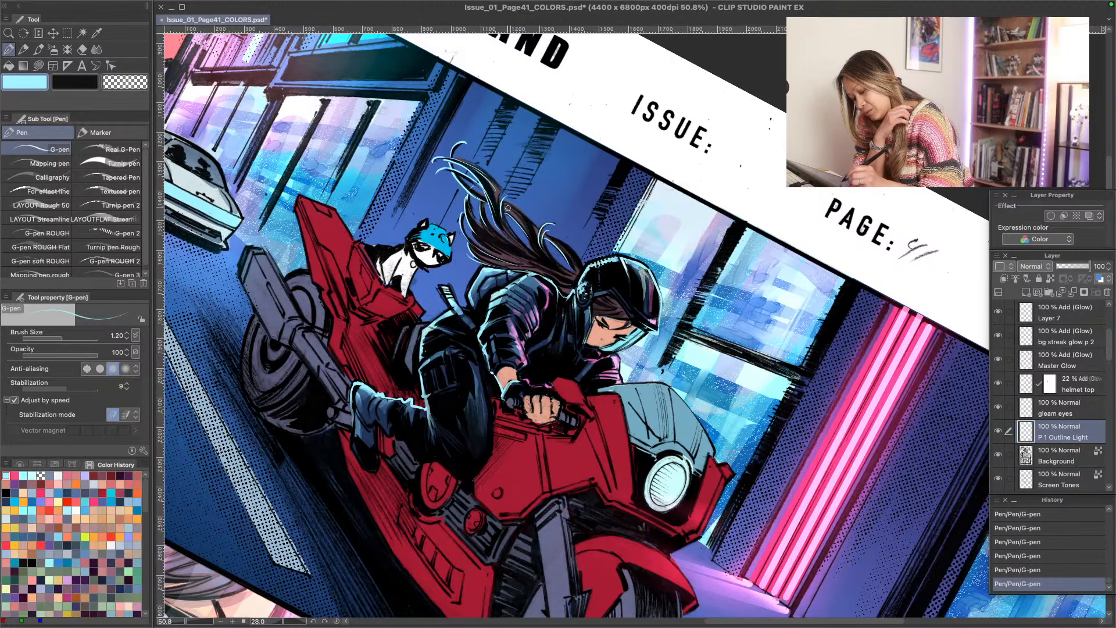
mouse_move(504, 210)
left_mouse_down()
mouse_move(537, 260)
mouse_move(573, 277)
left_mouse_up()
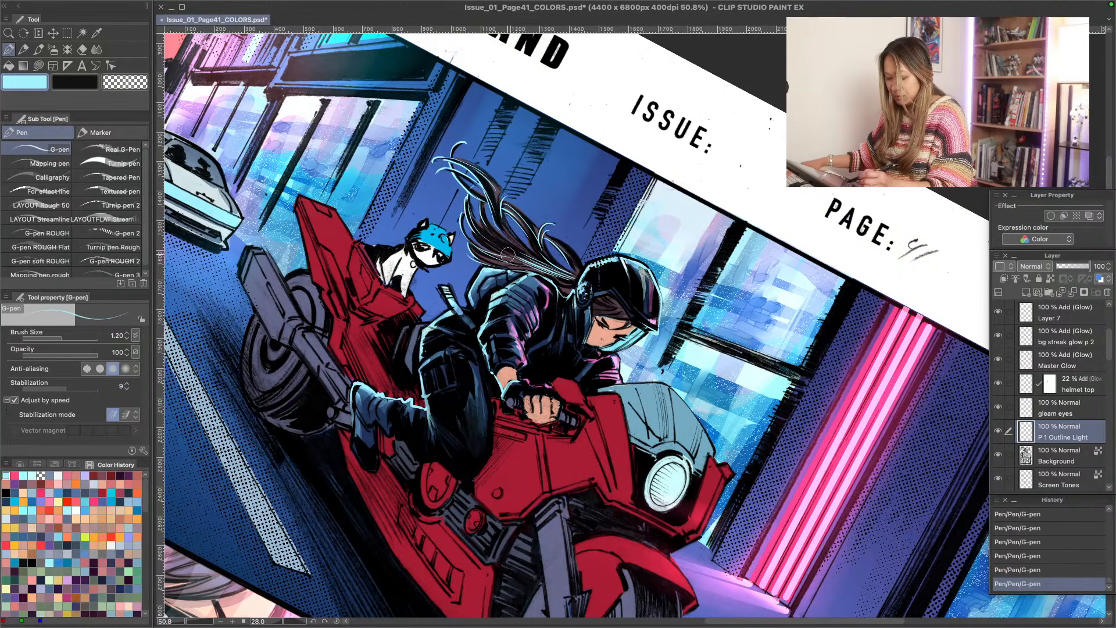
mouse_move(566, 275)
left_mouse_down()
mouse_move(553, 260)
mouse_move(544, 274)
mouse_move(544, 239)
mouse_move(494, 241)
left_mouse_up()
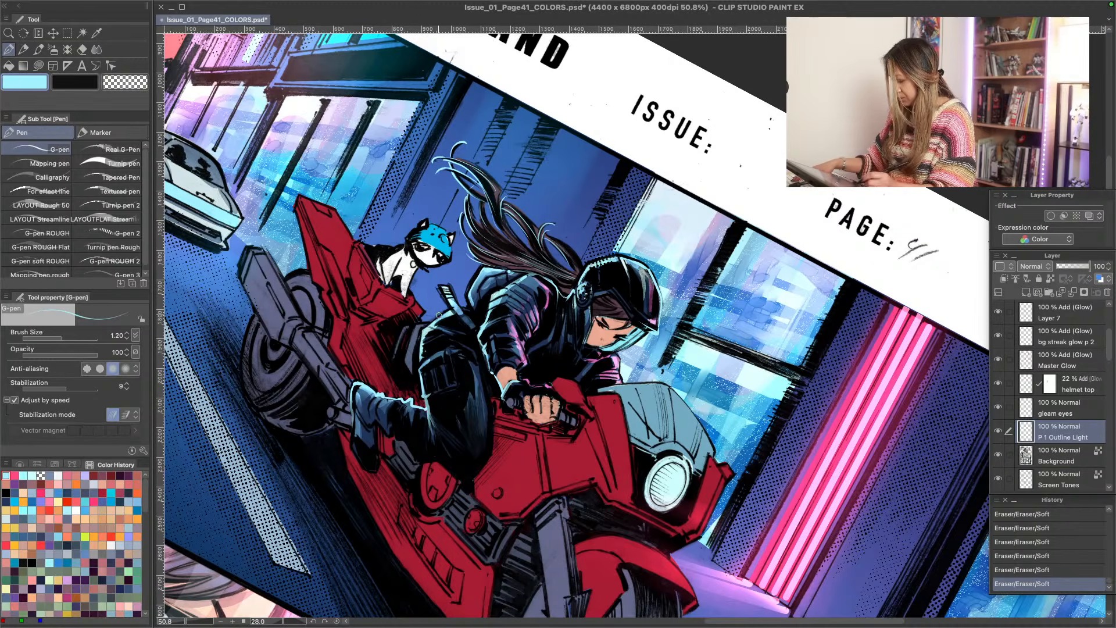
- Refine the light cyan hair strands behind the helmet with the G-pen and Soft eraser, undoing the last two eraser strokes
key("shift+space")
double_click(375, 317)
key("alt+space")
left_click_drag(384, 450, 370, 442)
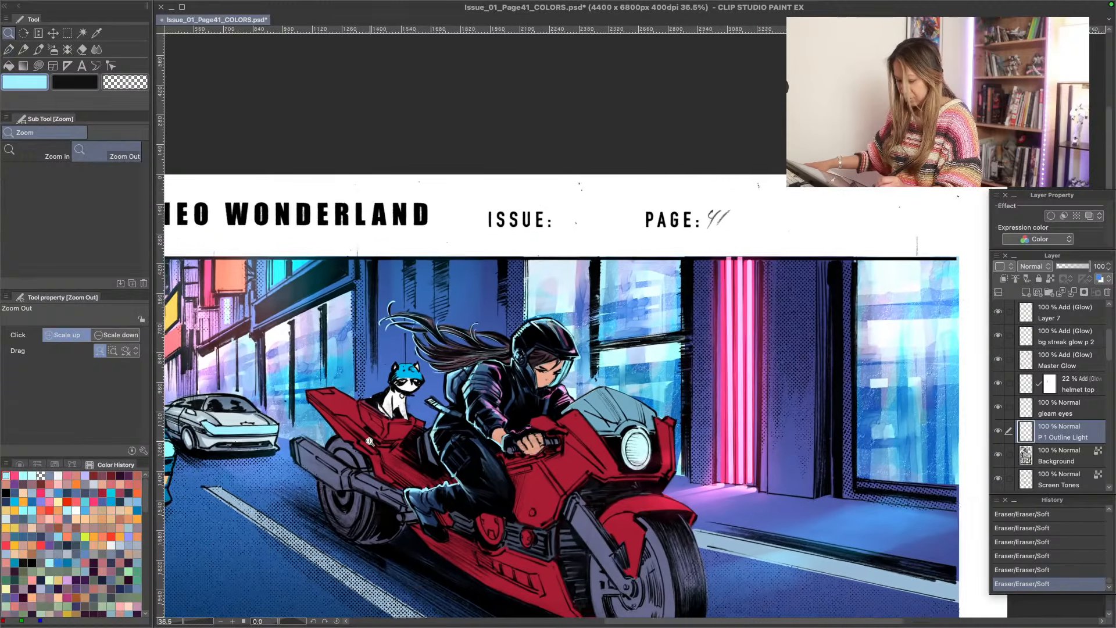
left_click(370, 441, "alt")
left_click_drag(328, 500, 445, 328)
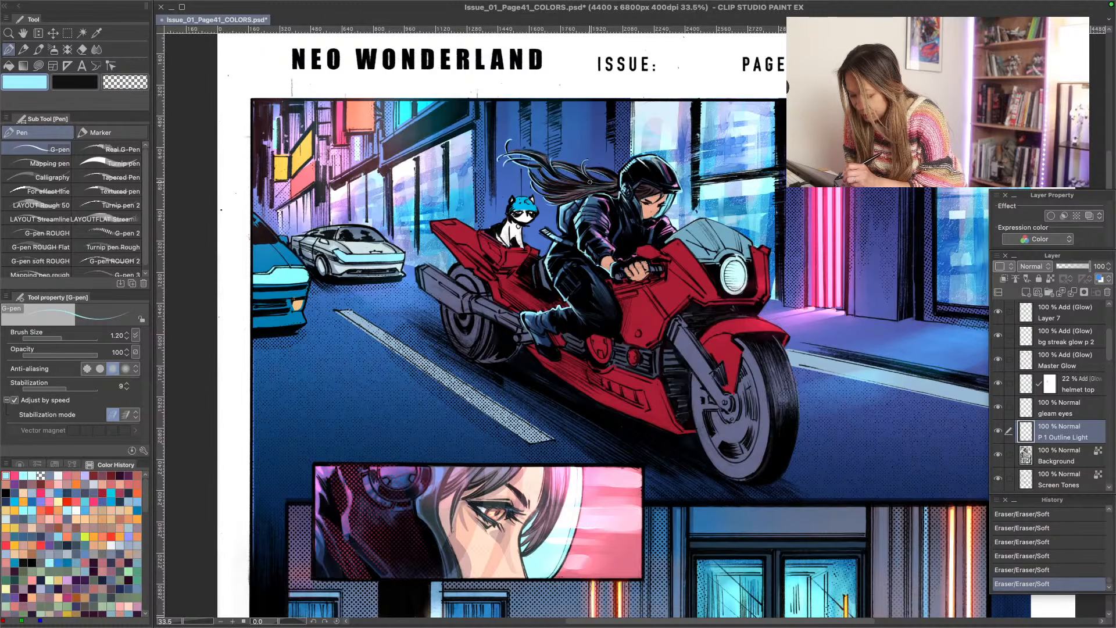
left_click_drag(611, 187, 556, 181)
scroll(555, 212, "up", 4)
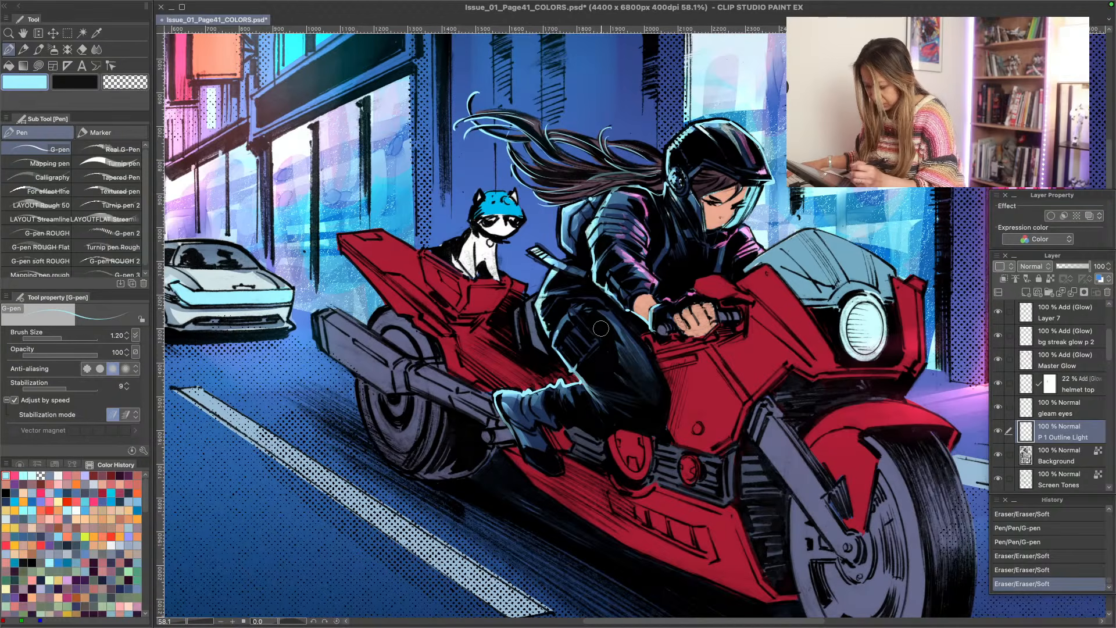
key("ctrl+z")
key("ctrl+z")
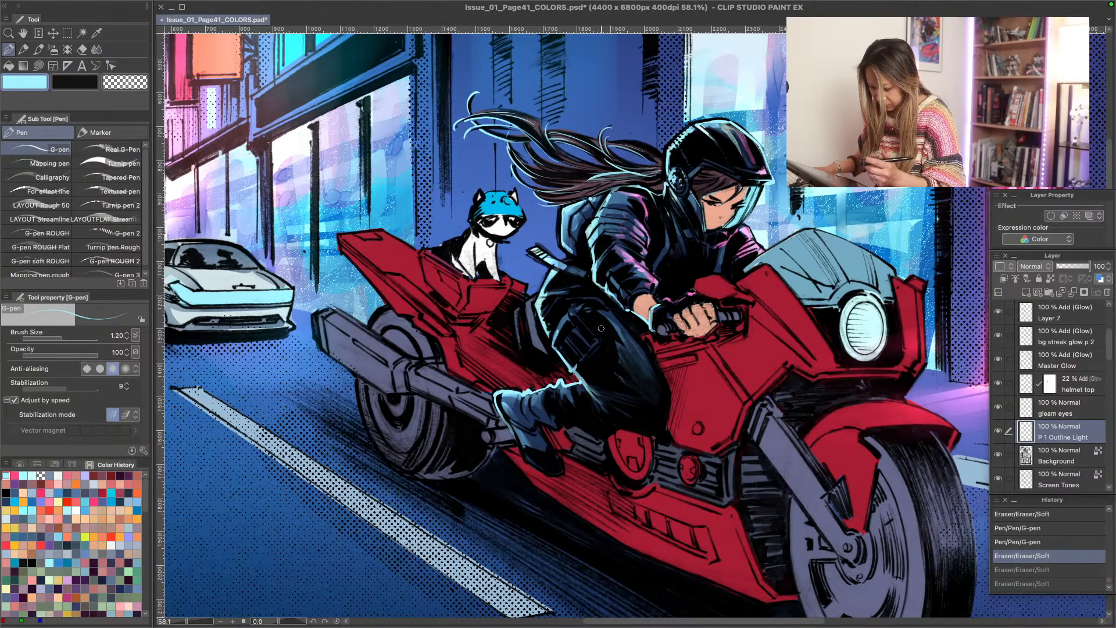
scroll(494, 337, "down", 5)
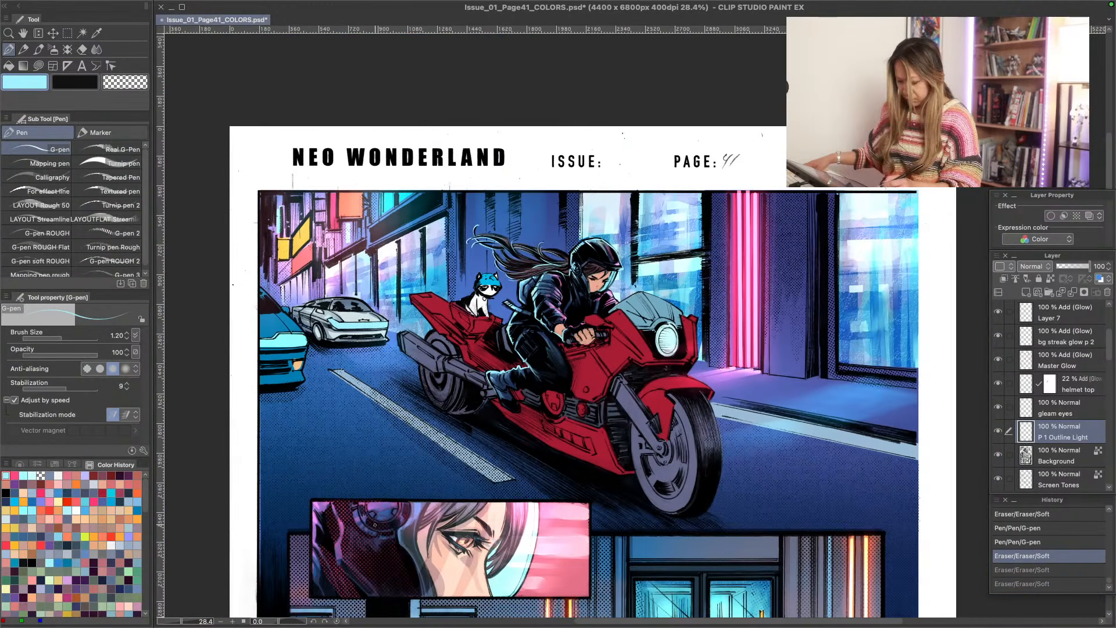
key("space")
left_click_drag(402, 530, 410, 508)
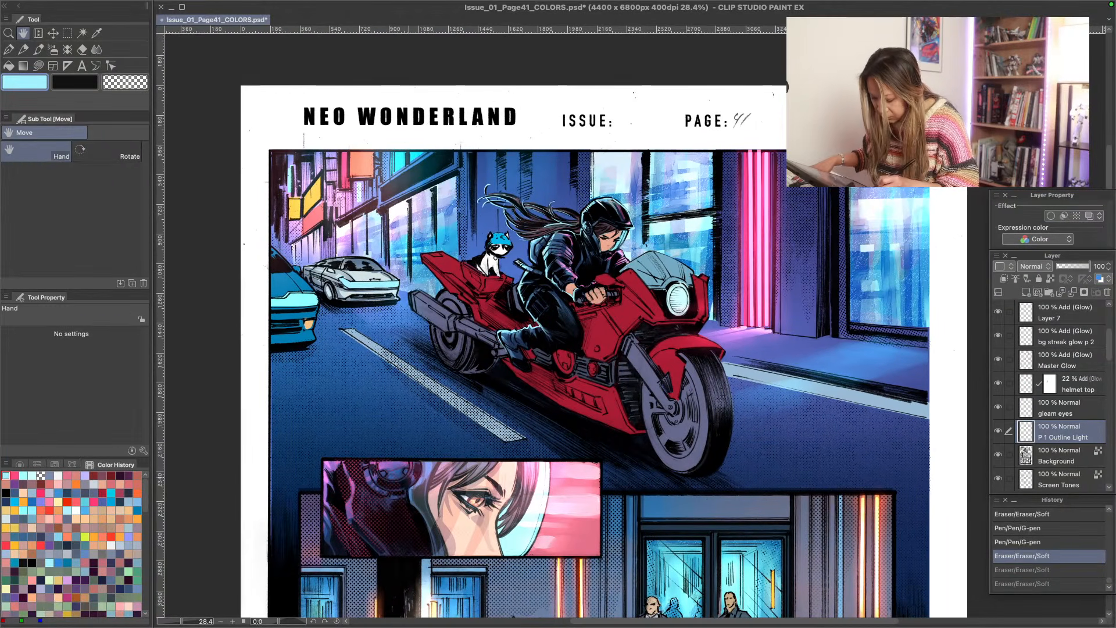
- Make the "char shadow p 1, 2, 4" layer active for shading the motorcycle rider
key("ctrl+space")
left_click_drag(531, 287, 559, 285)
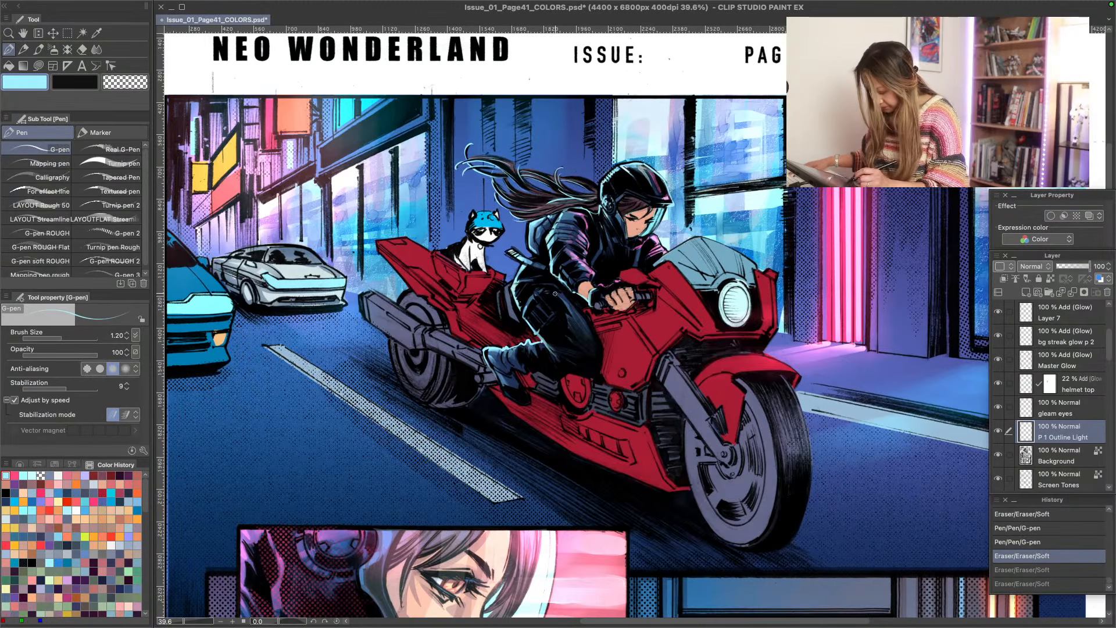
left_click_drag(1102, 356, 1113, 394)
left_click(998, 348)
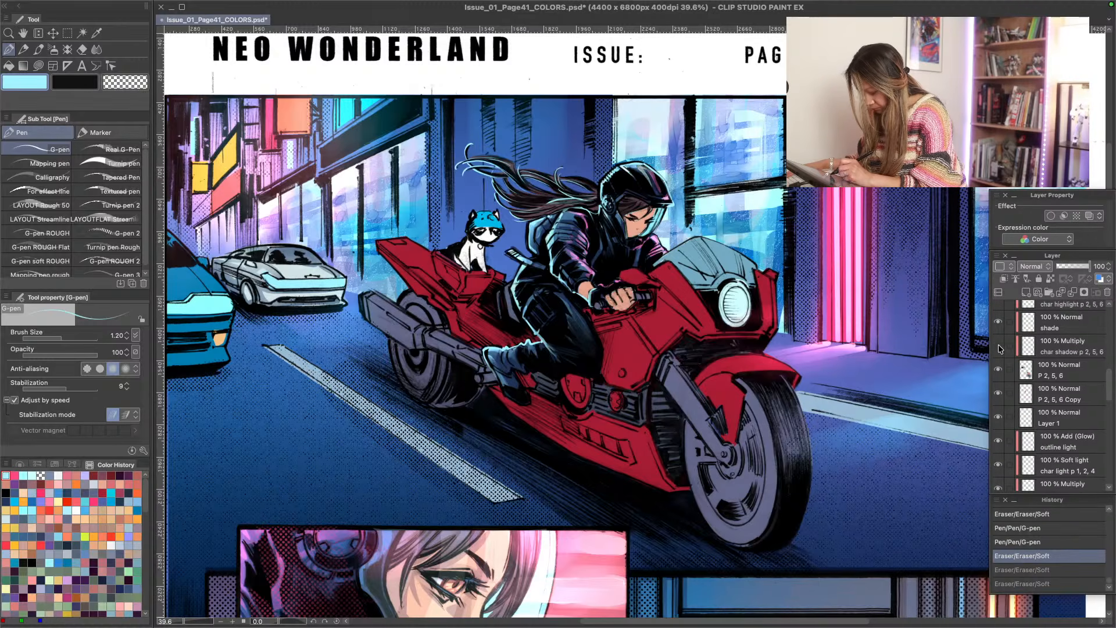
left_click(998, 348)
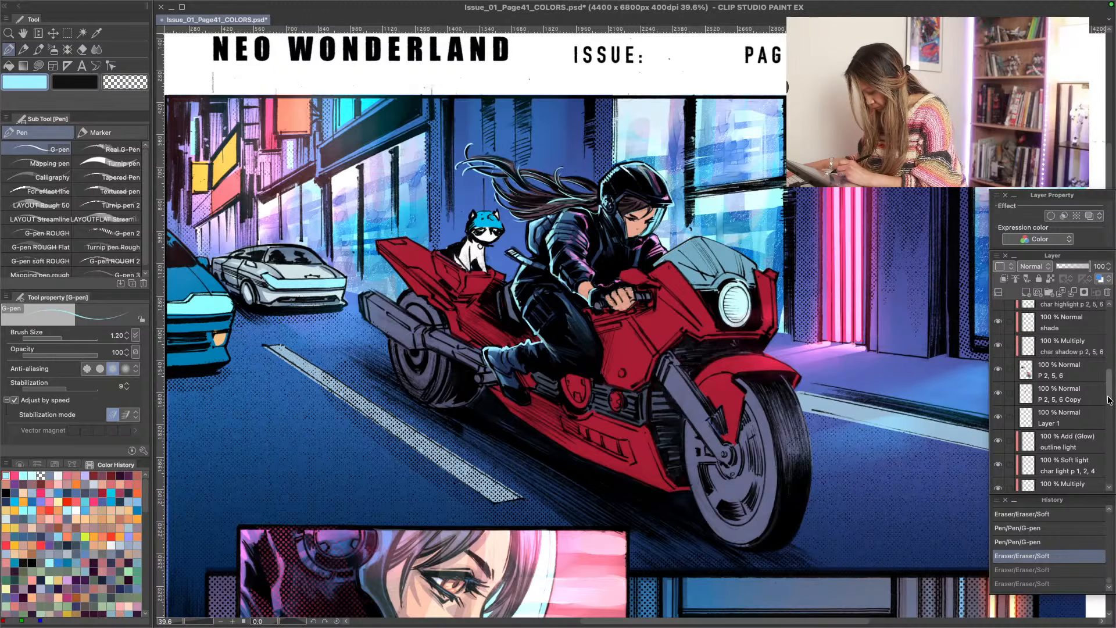
left_click_drag(1111, 396, 1112, 412)
left_click(1062, 364)
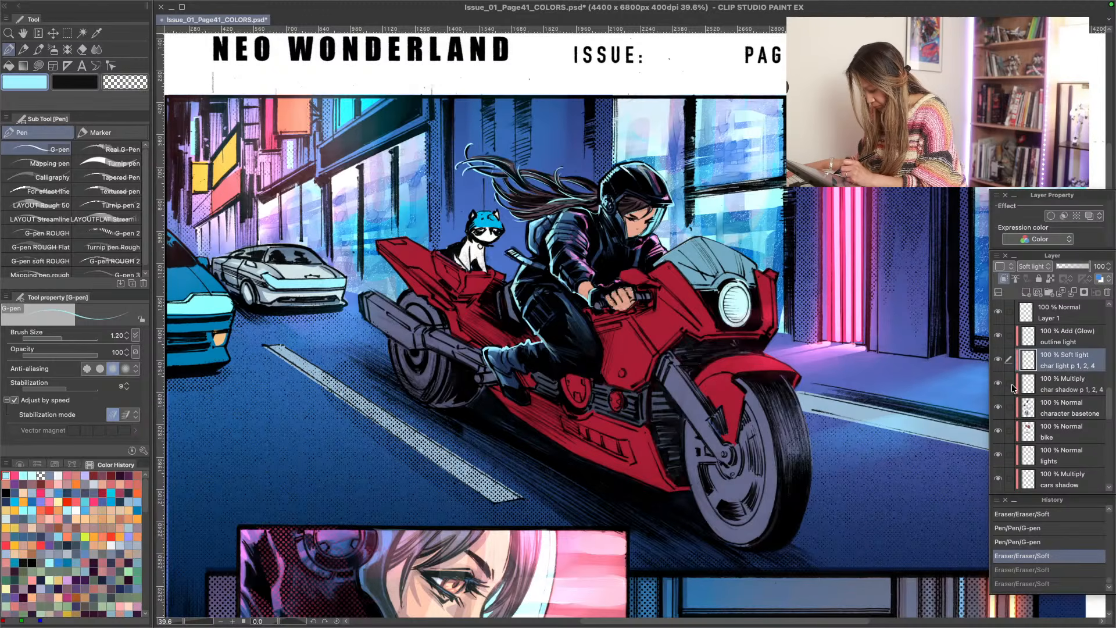
left_click(1047, 393)
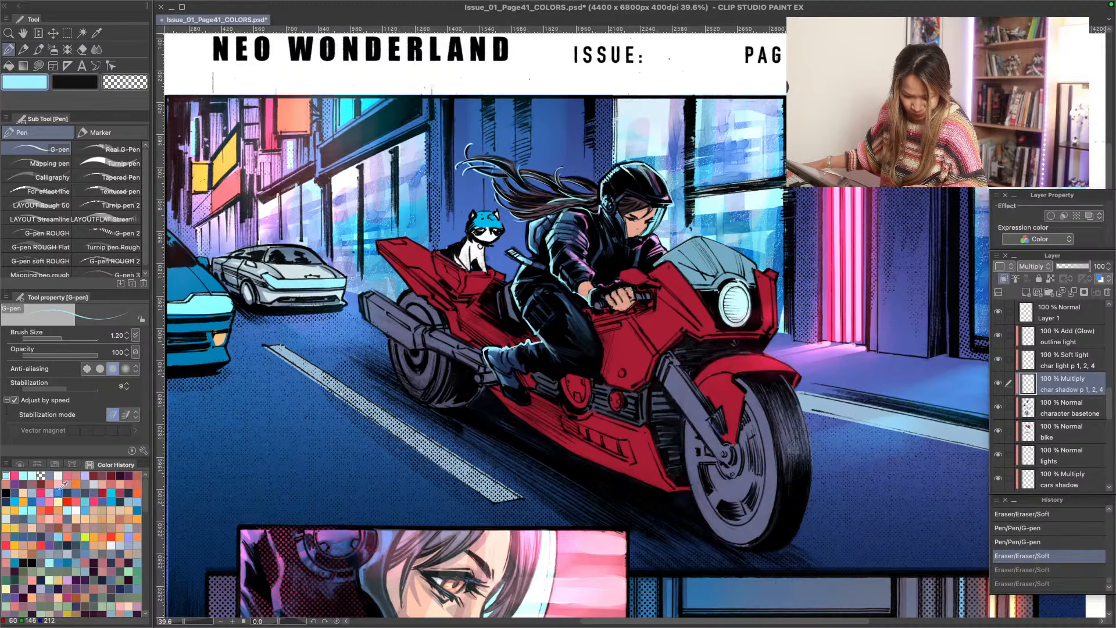
- Paint muted mauve shadow strokes on the rider's face and hand with the G-pen at brush size 2.50
left_click(102, 475)
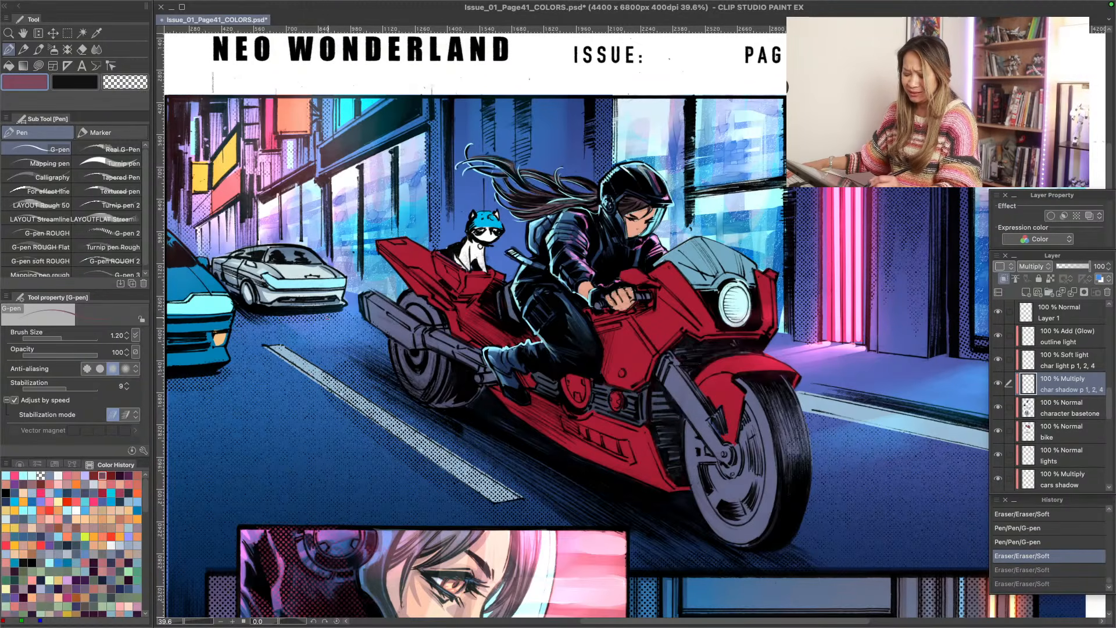
key("bracketright")
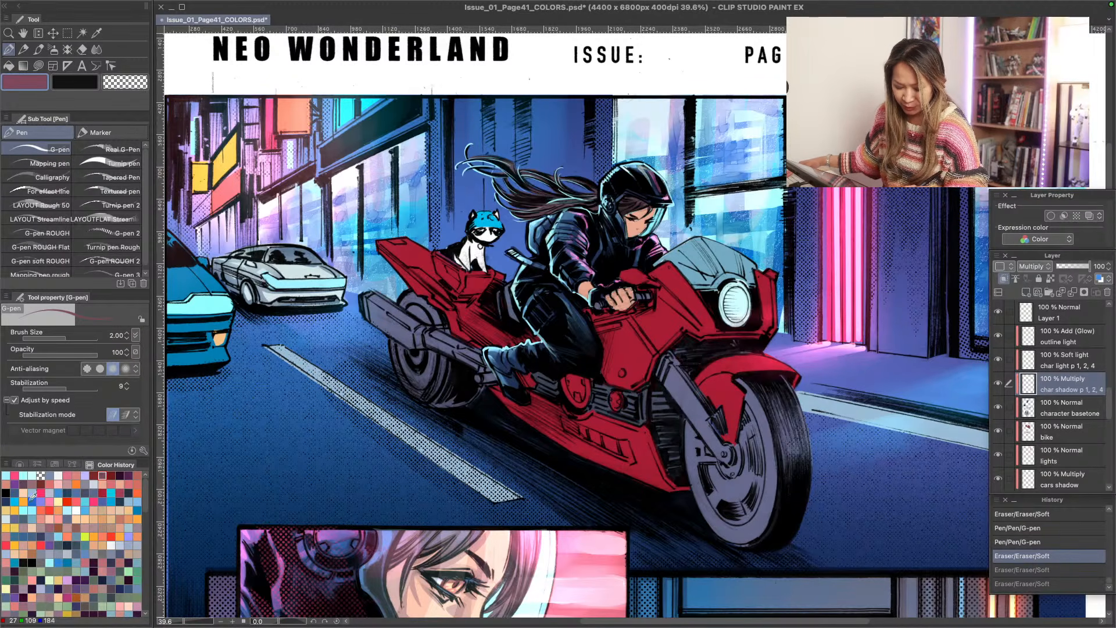
left_click(111, 572)
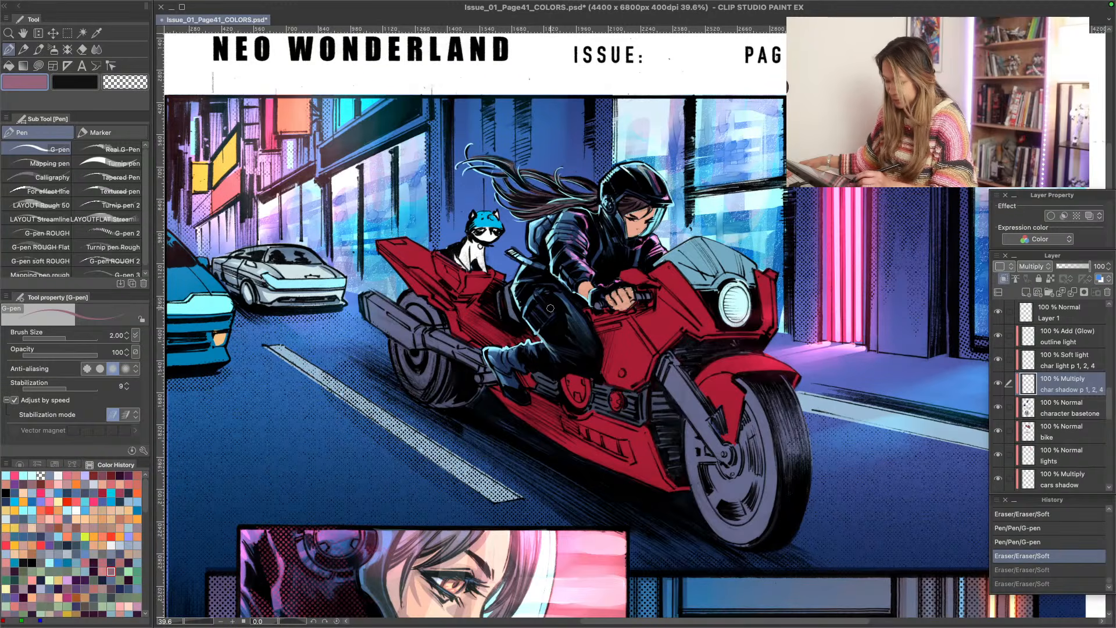
key("bracketright")
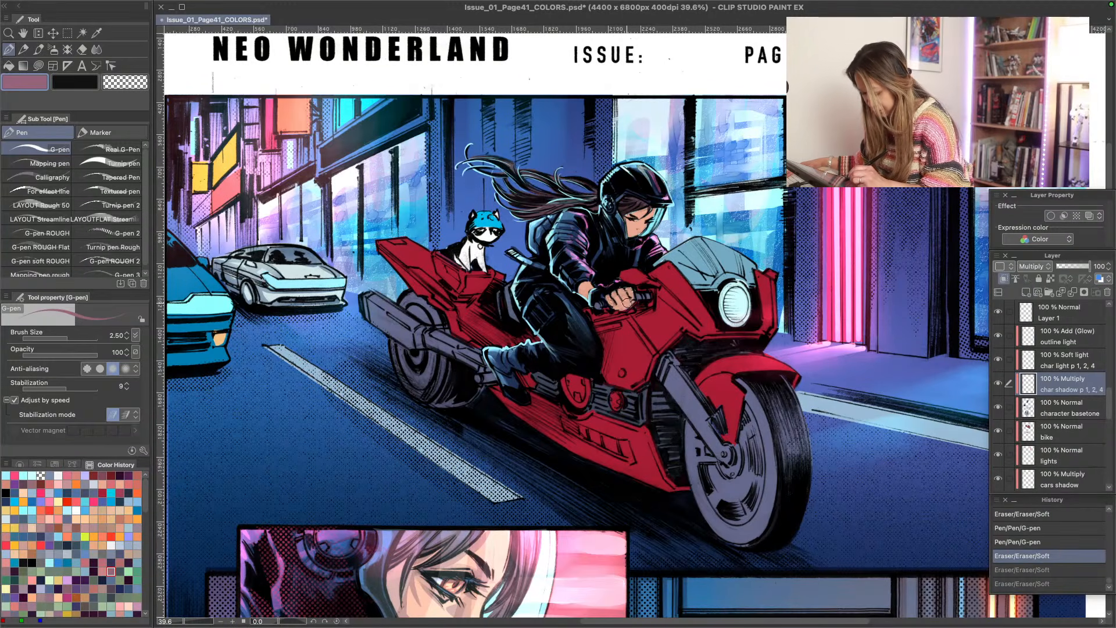
left_click_drag(630, 305, 610, 307)
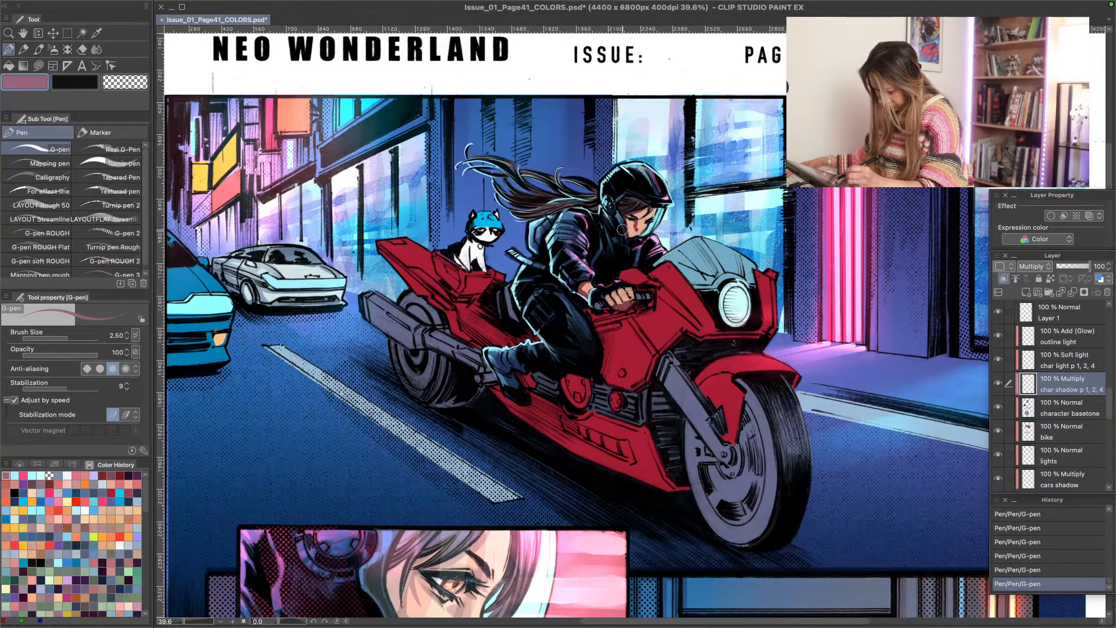
left_click_drag(634, 225, 628, 251)
mouse_move(624, 310)
left_mouse_down()
mouse_move(602, 316)
mouse_move(623, 315)
left_mouse_up()
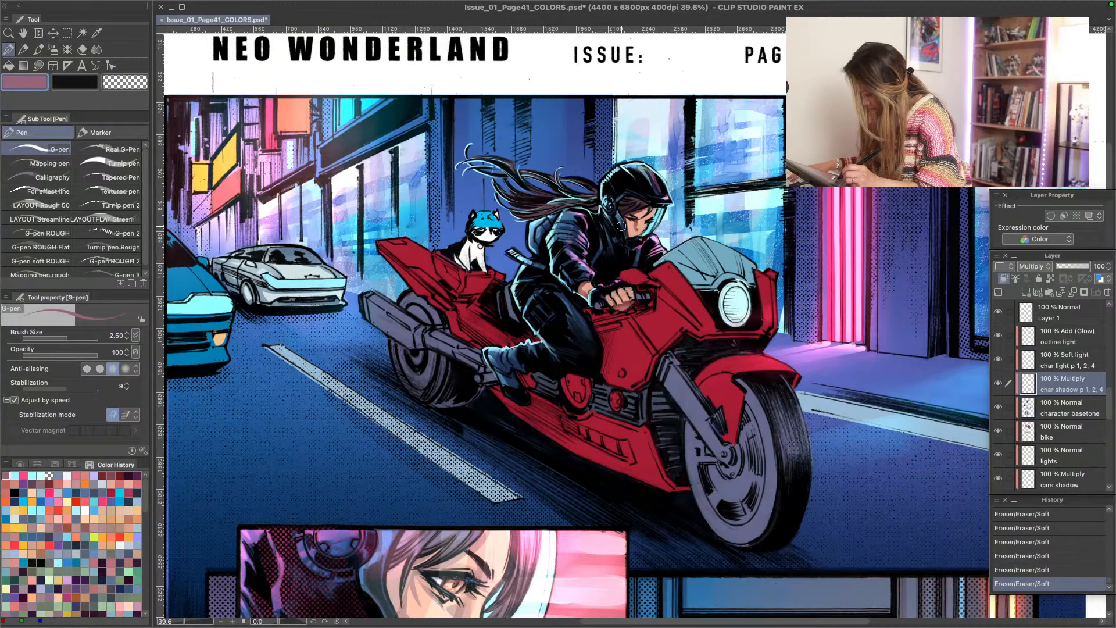
- Shade the rider's face inside the helmet with mauve Lasso fill at 48 opacity, cleaning up with the Soft eraser
key("u")
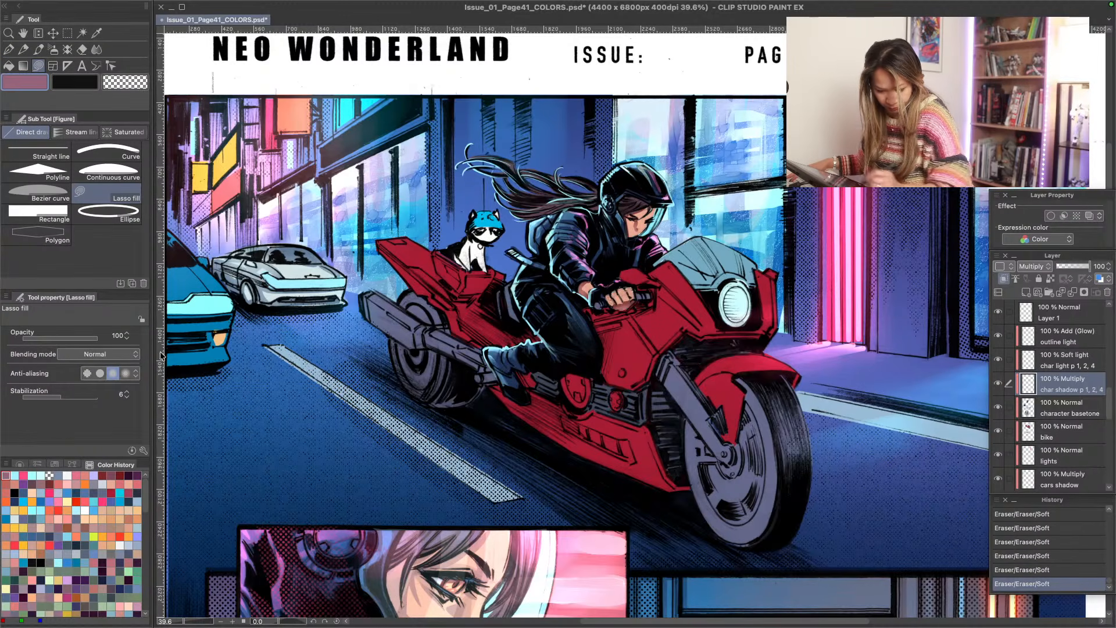
left_click(58, 338)
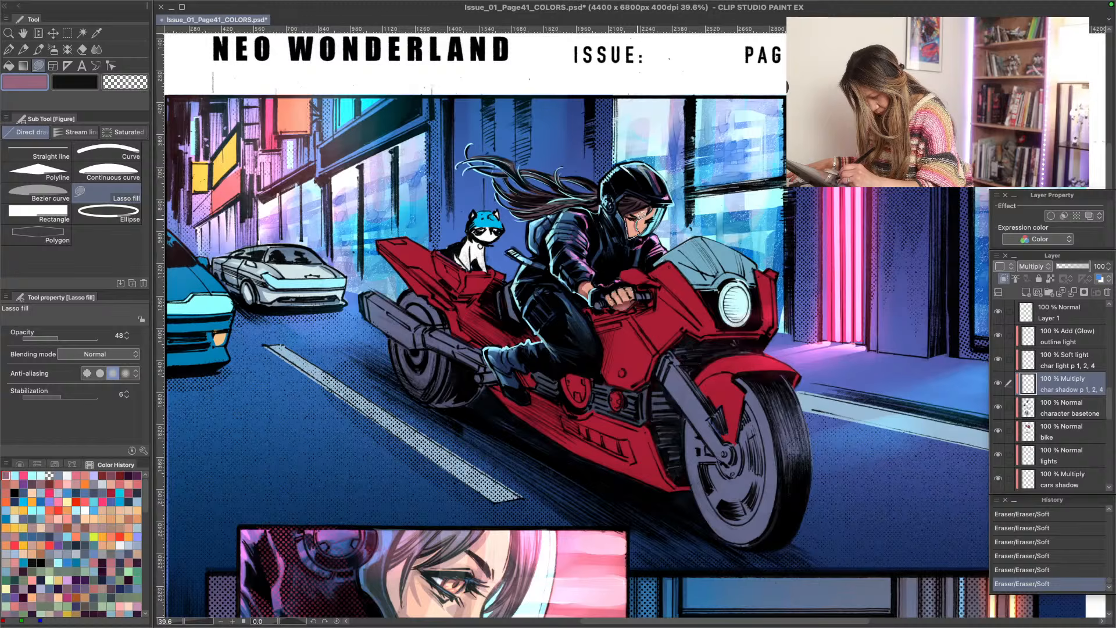
left_click_drag(641, 215, 631, 232)
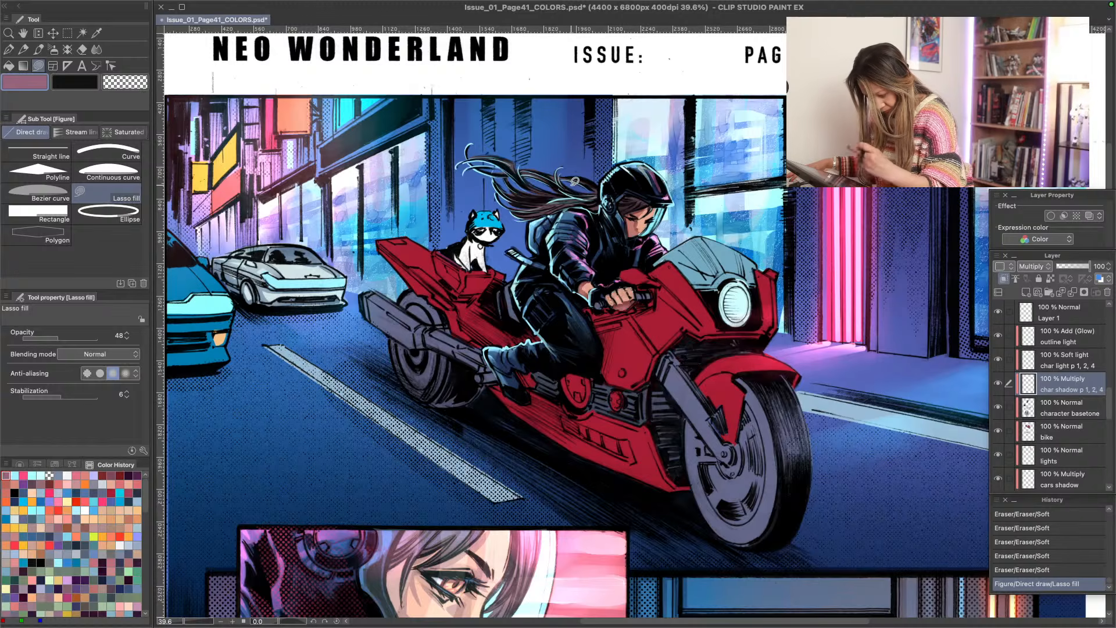
mouse_move(635, 234)
left_mouse_down()
mouse_move(639, 218)
mouse_move(635, 231)
left_mouse_up()
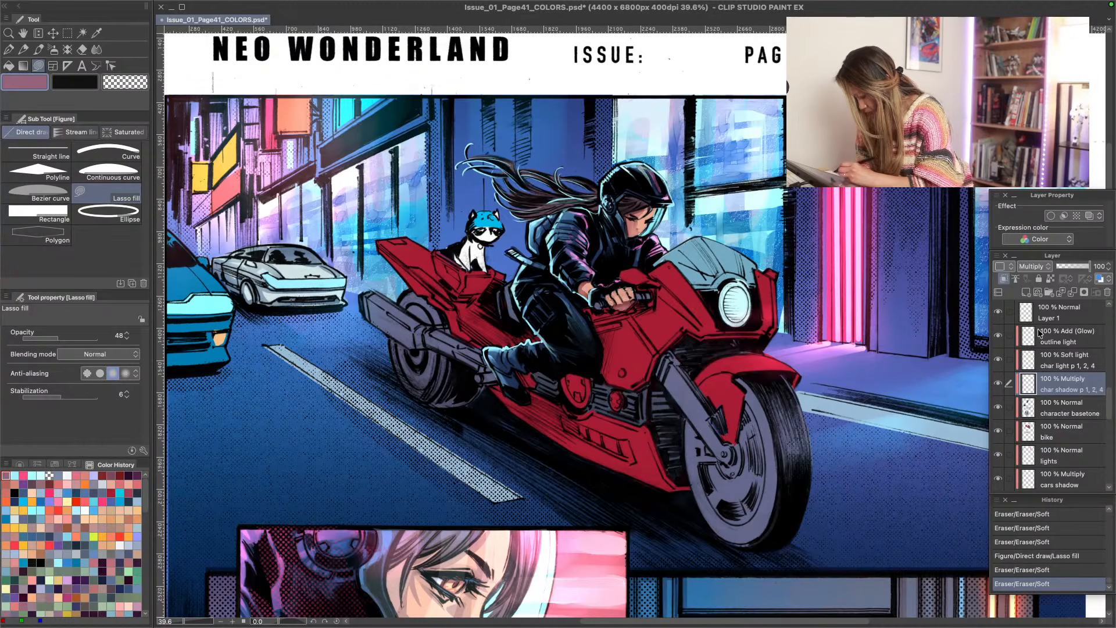
- Turn on the visibility of the "atmo light" glow layer
scroll(1110, 391, "up", 5)
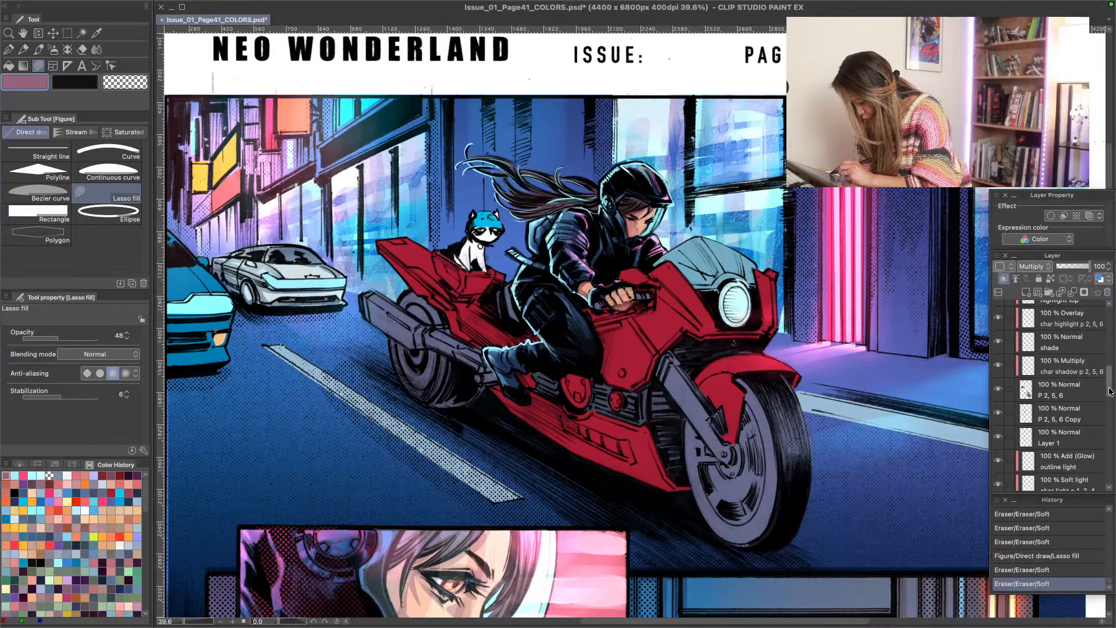
left_click_drag(1110, 391, 1109, 374)
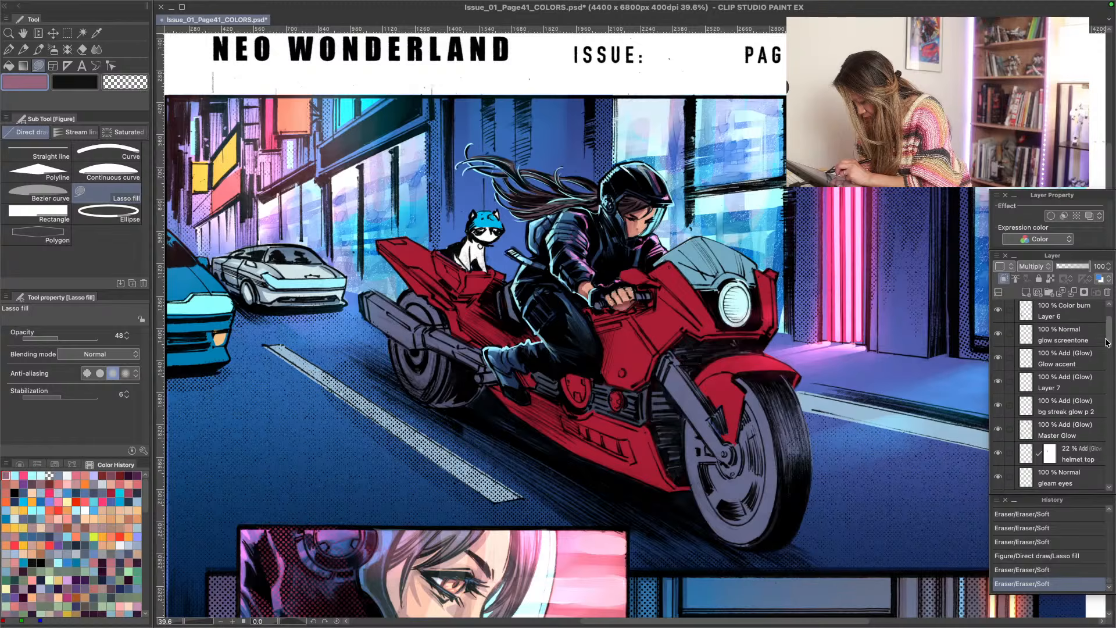
left_click_drag(1108, 337, 1100, 308)
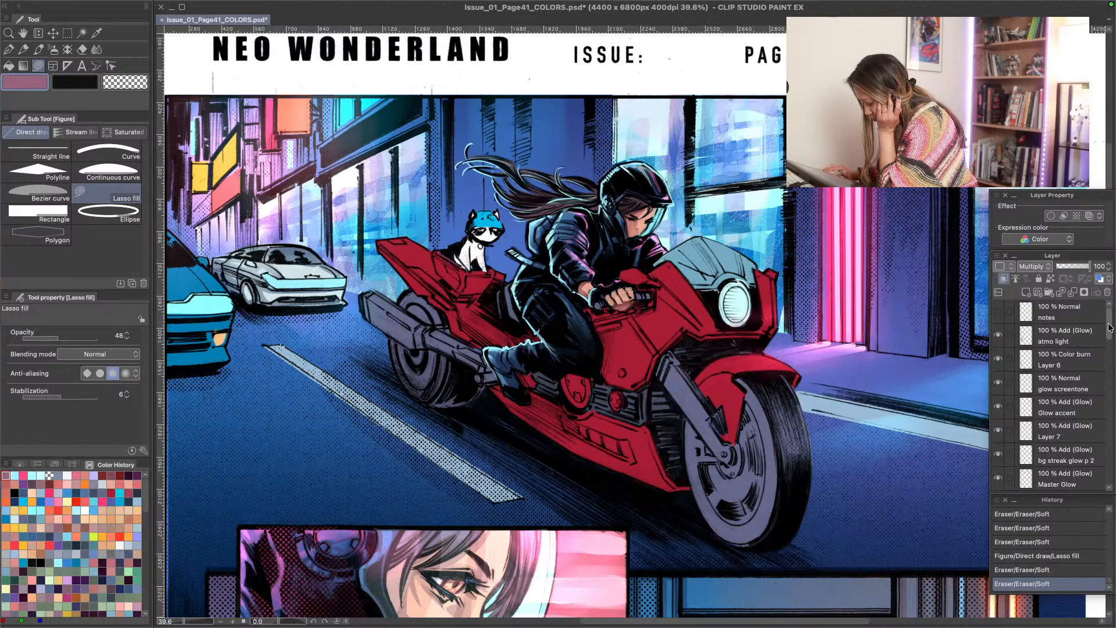
left_click(998, 336)
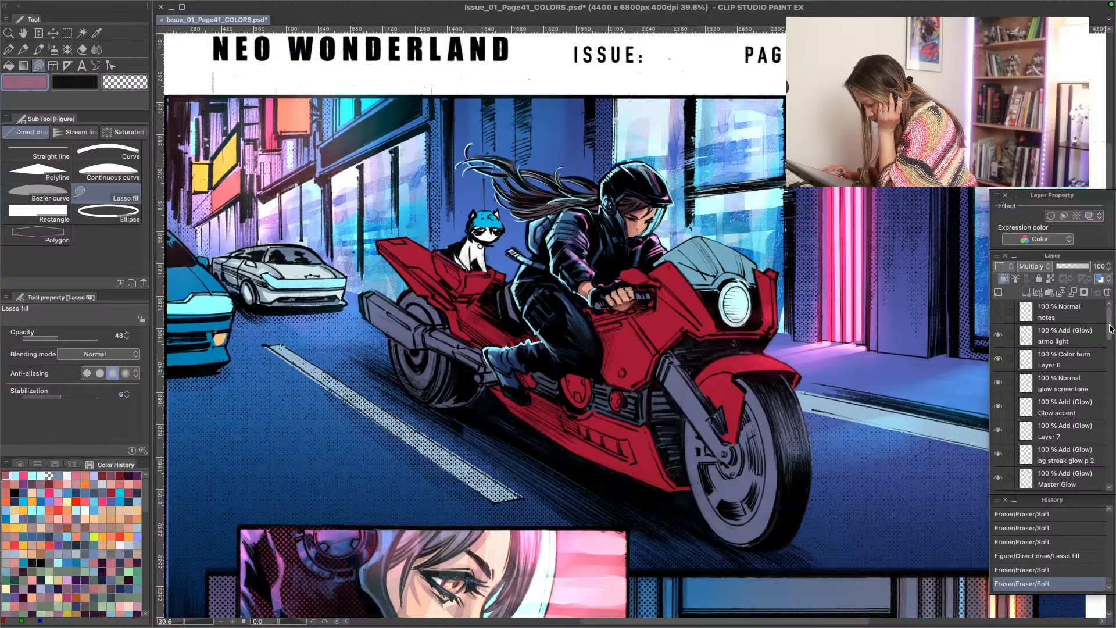
- Lasso-fill a light cyan glow over the rider's visor on the "helmet top" layer at 48 opacity, then compare with the layer hidden
left_click_drag(1112, 324, 1111, 348)
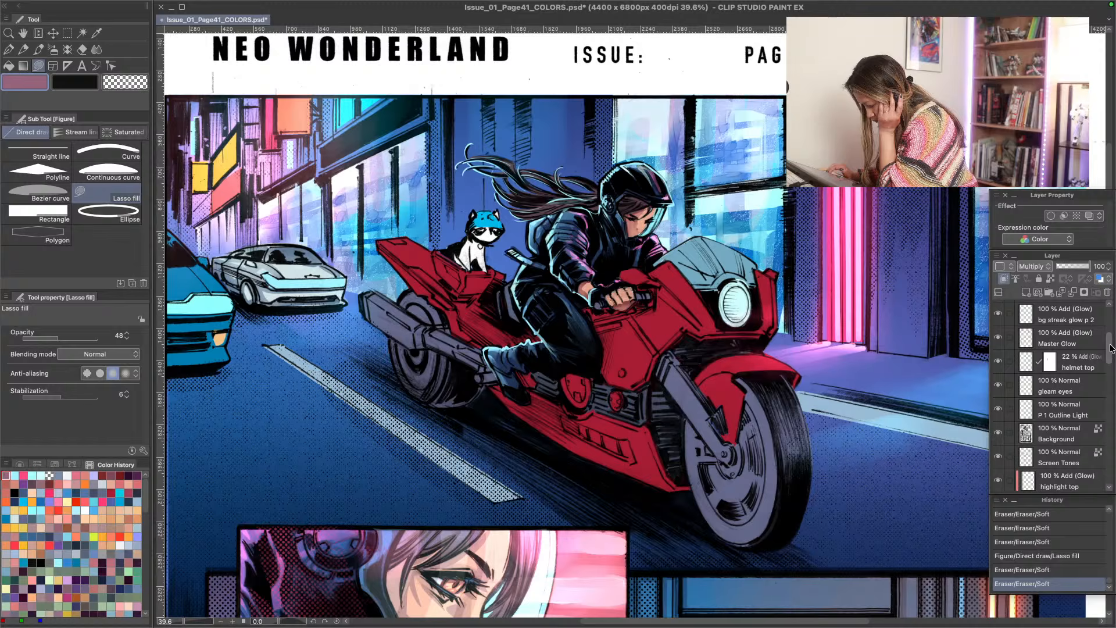
left_click(1079, 371)
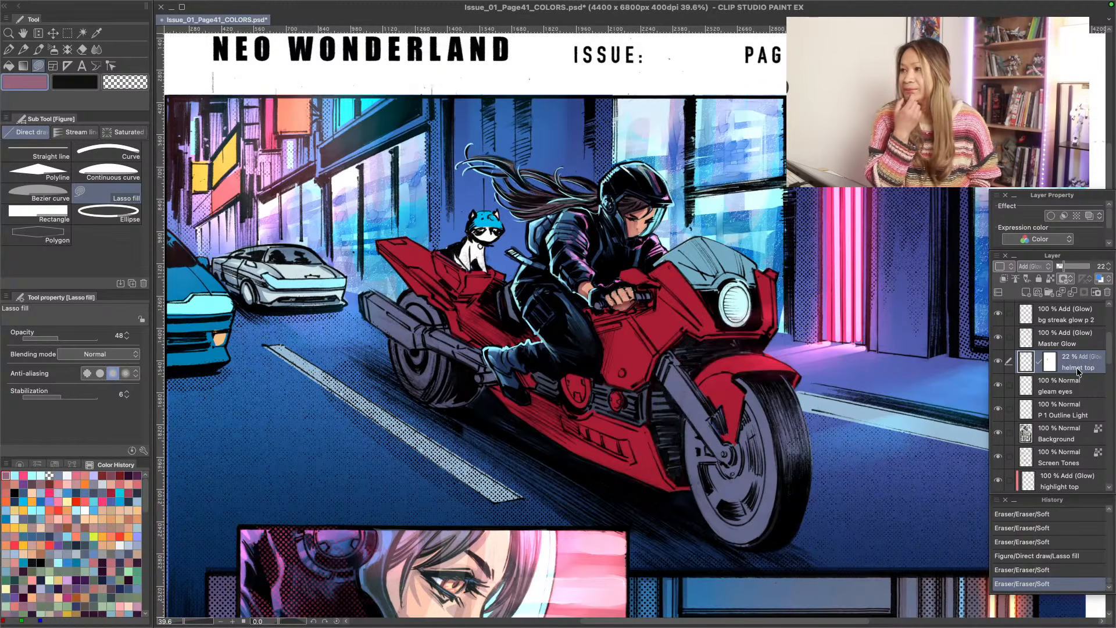
left_click(14, 476)
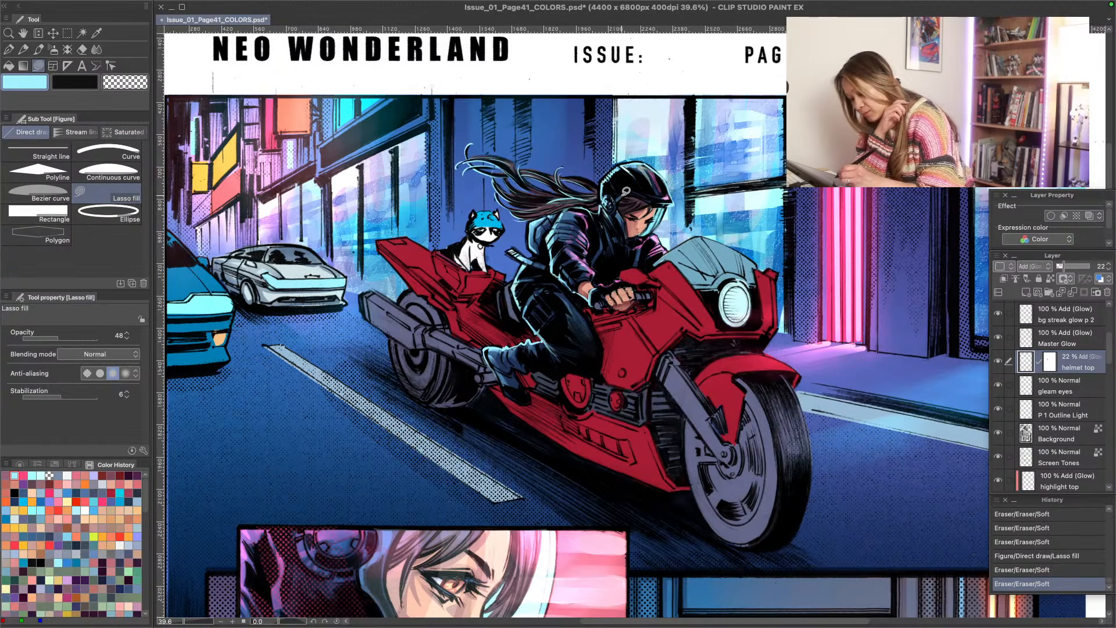
mouse_move(668, 203)
left_mouse_down()
mouse_move(632, 189)
mouse_move(620, 204)
mouse_move(630, 238)
mouse_move(663, 220)
left_mouse_up()
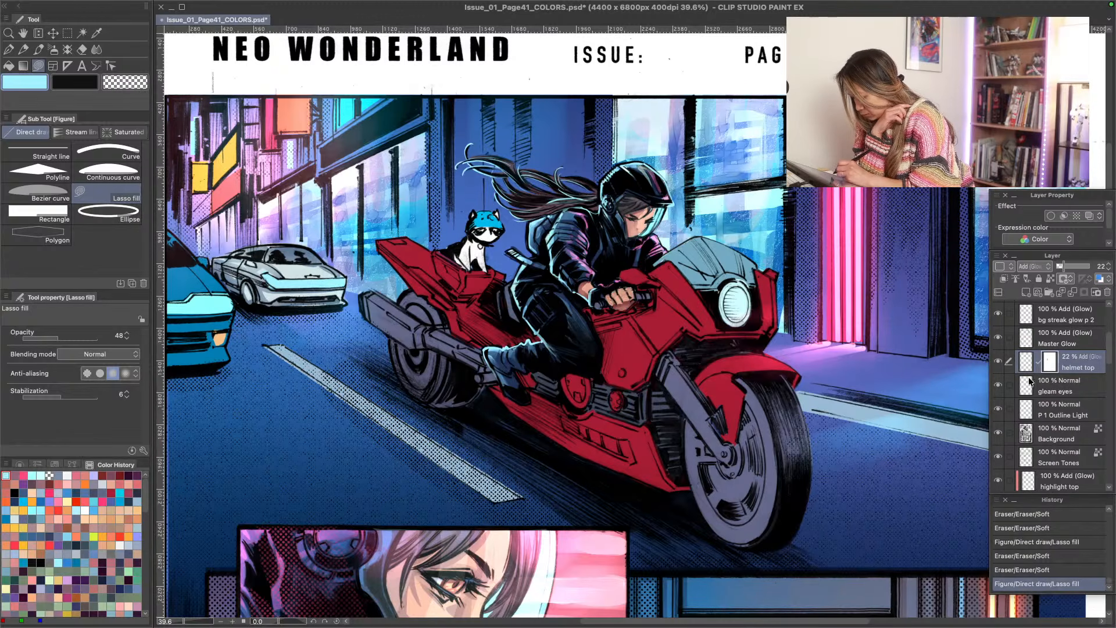
left_click(999, 363)
left_click(998, 363)
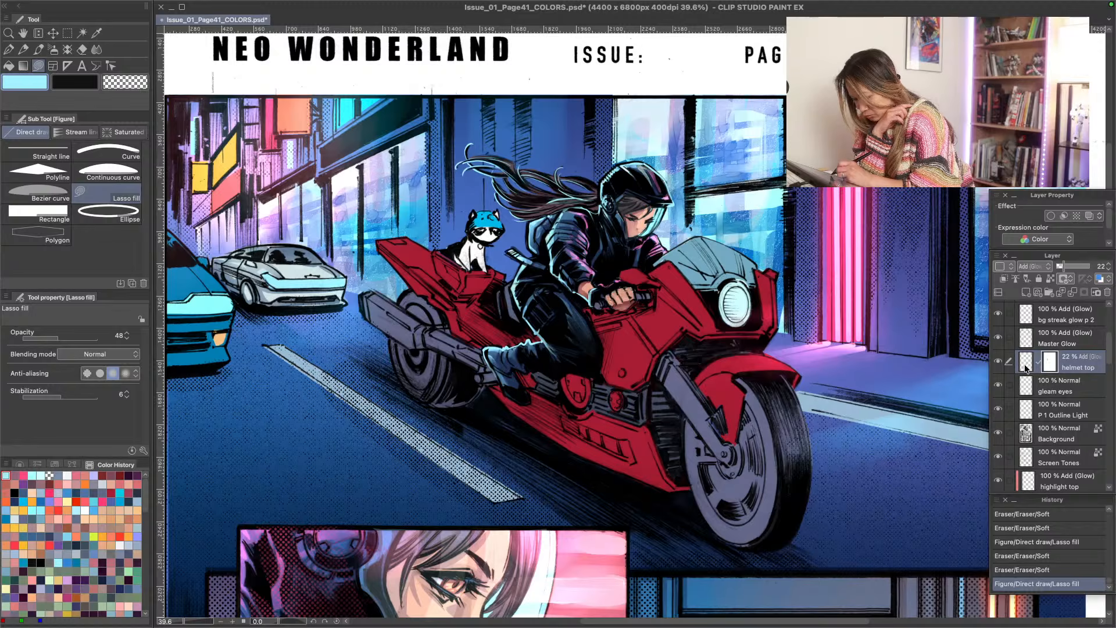
- Strengthen the light cyan visor glow with Lasso fill at 89 opacity and compare it with the layer hidden
left_click(76, 338)
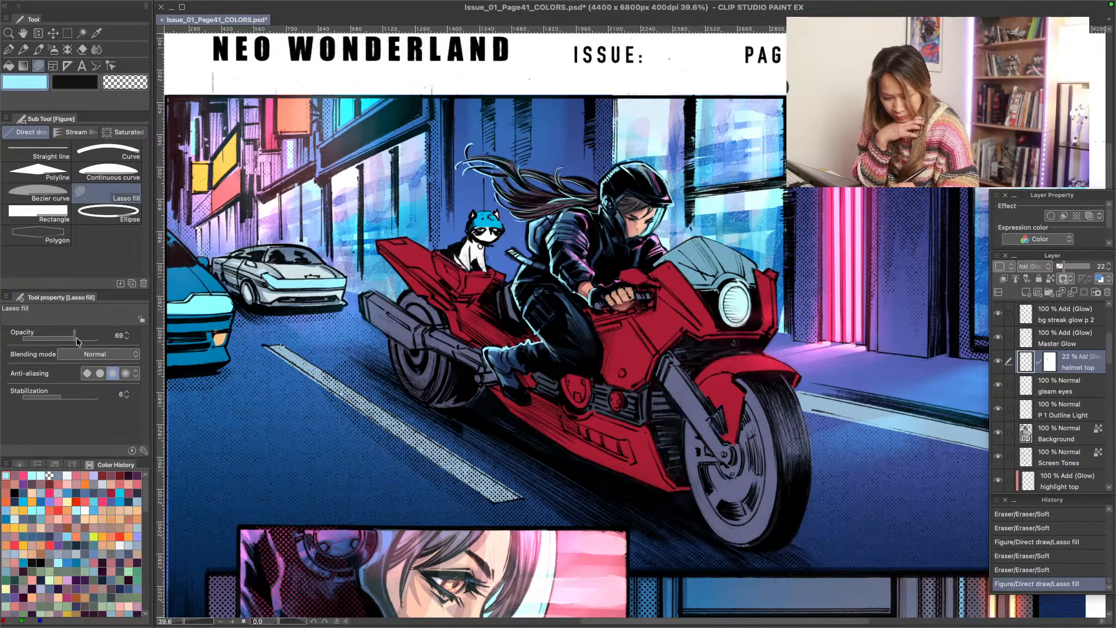
left_click_drag(77, 339, 89, 338)
mouse_move(655, 206)
left_mouse_down()
mouse_move(620, 199)
mouse_move(626, 215)
mouse_move(612, 192)
mouse_move(565, 170)
mouse_move(603, 167)
mouse_move(641, 199)
mouse_move(669, 202)
mouse_move(628, 189)
mouse_move(618, 200)
mouse_move(634, 232)
left_mouse_up()
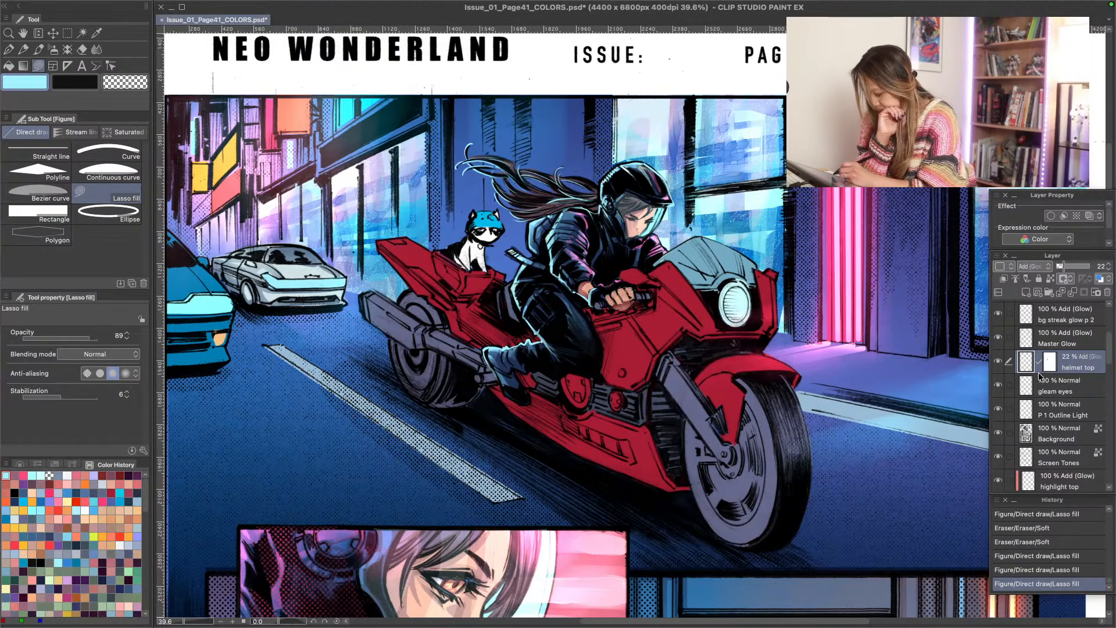
left_click(998, 363)
left_click(999, 362)
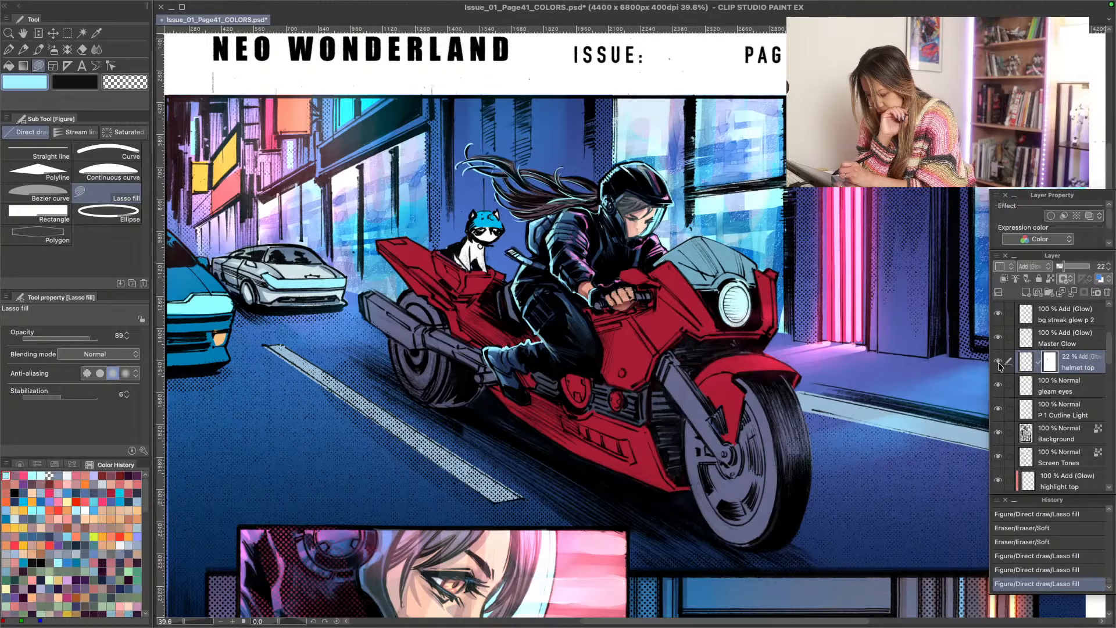
left_click(999, 363)
left_click(999, 363)
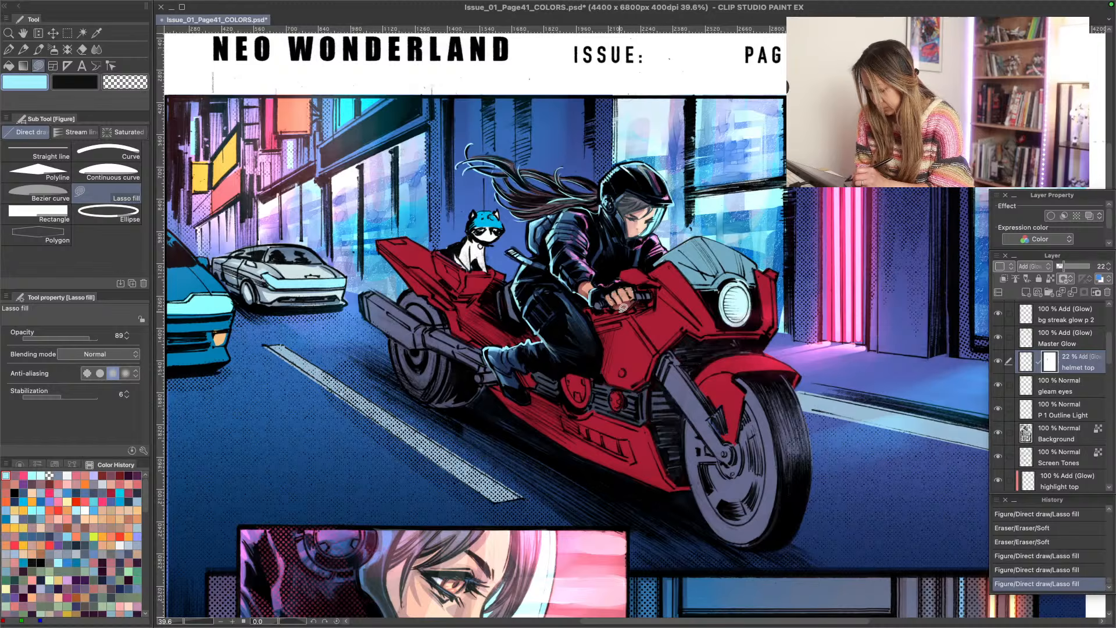
- Fill part of the rider's hand with a peach skin tone on the "character basetone" layer using Lasso fill at 89 opacity
scroll(1075, 372, "down", 5)
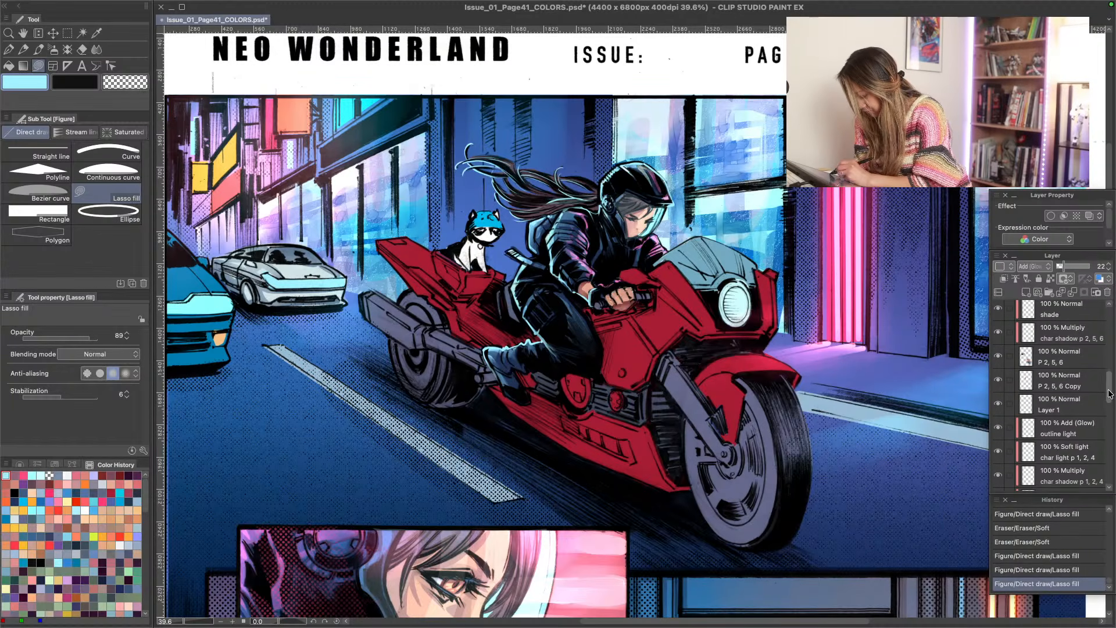
left_click(1003, 362)
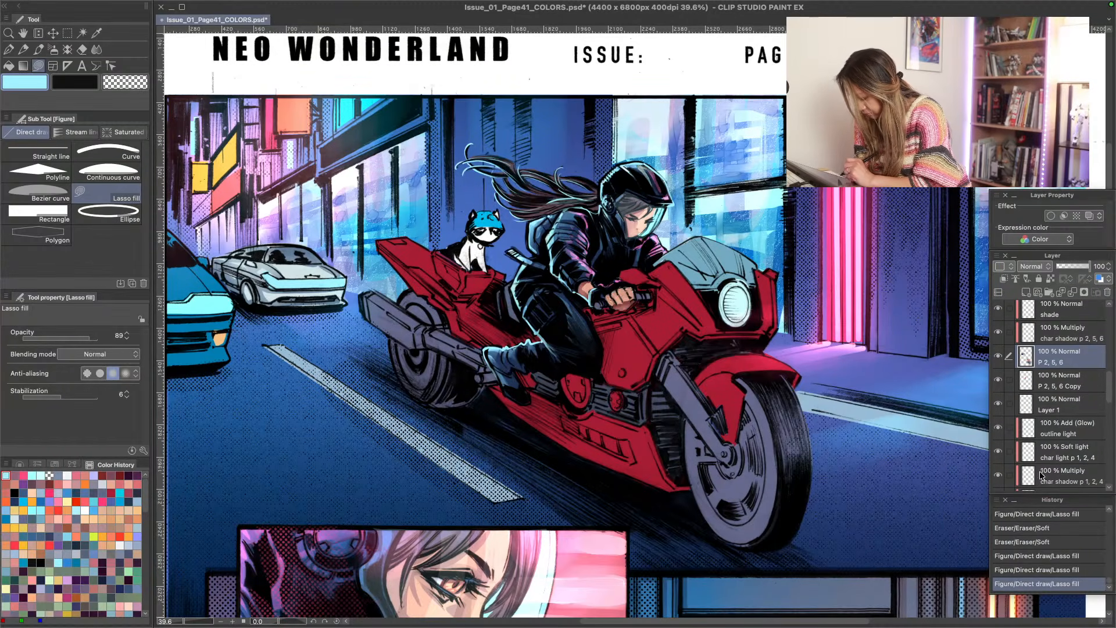
scroll(1111, 401, "down", 5)
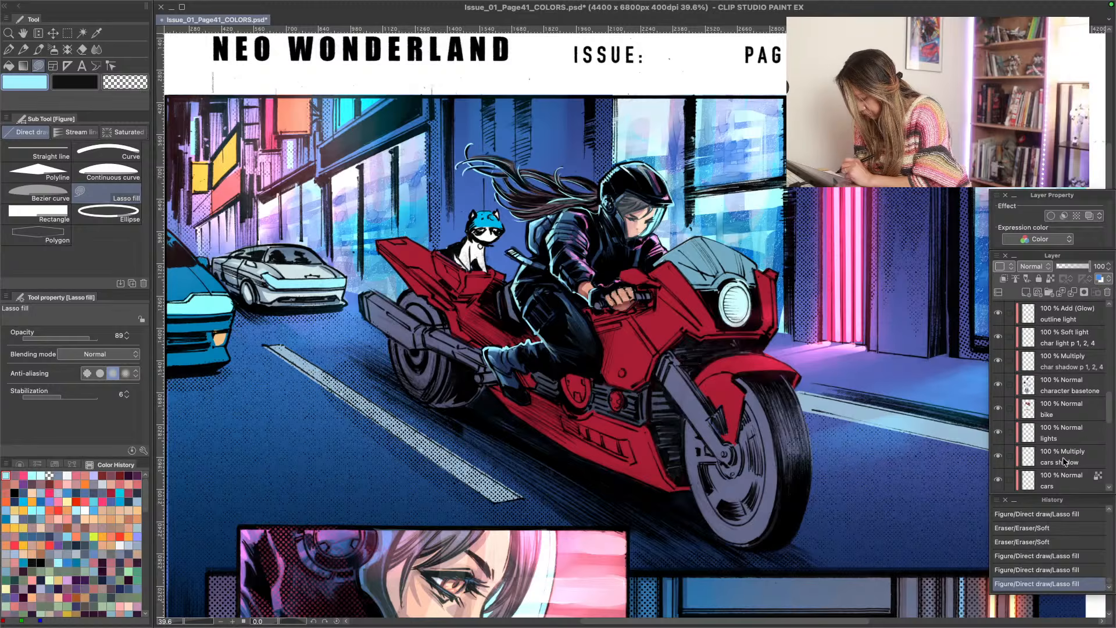
left_click(1101, 361)
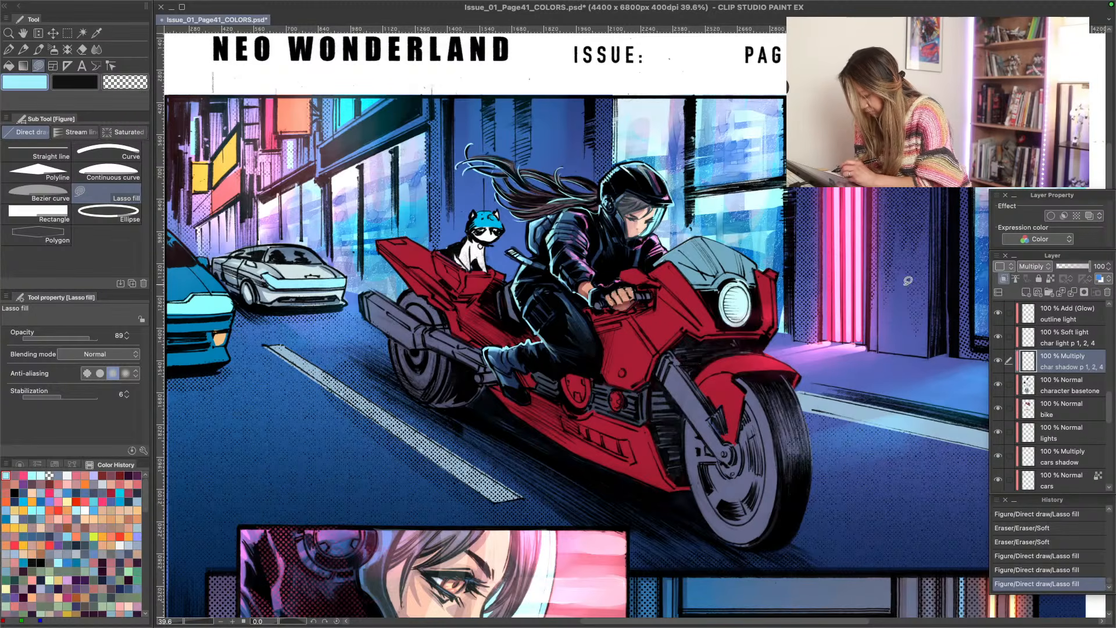
left_click(1063, 389)
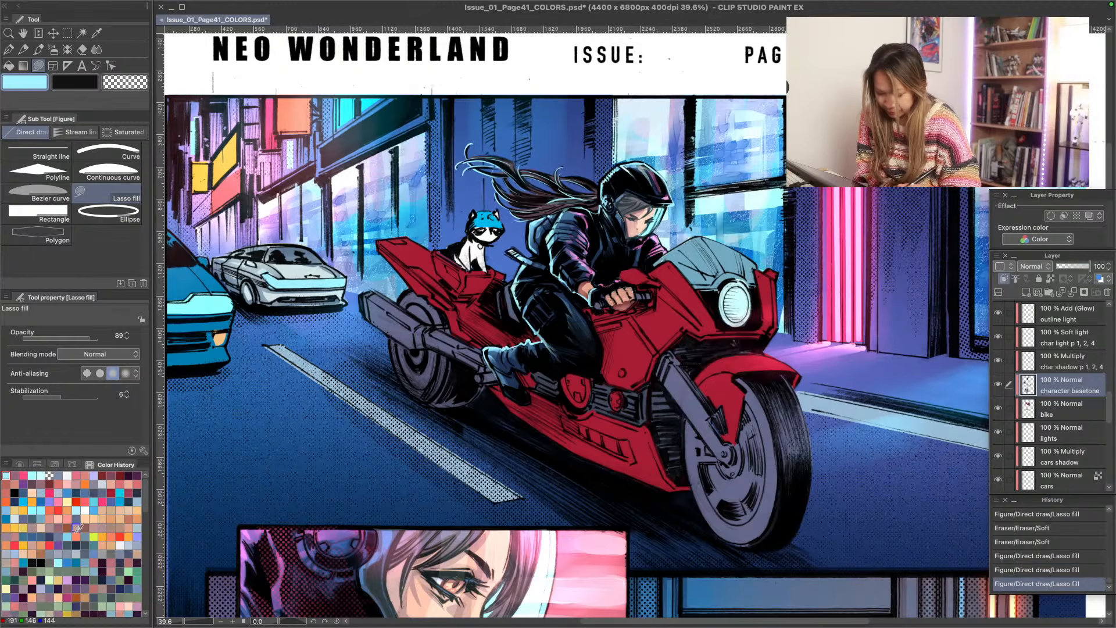
left_click(111, 484)
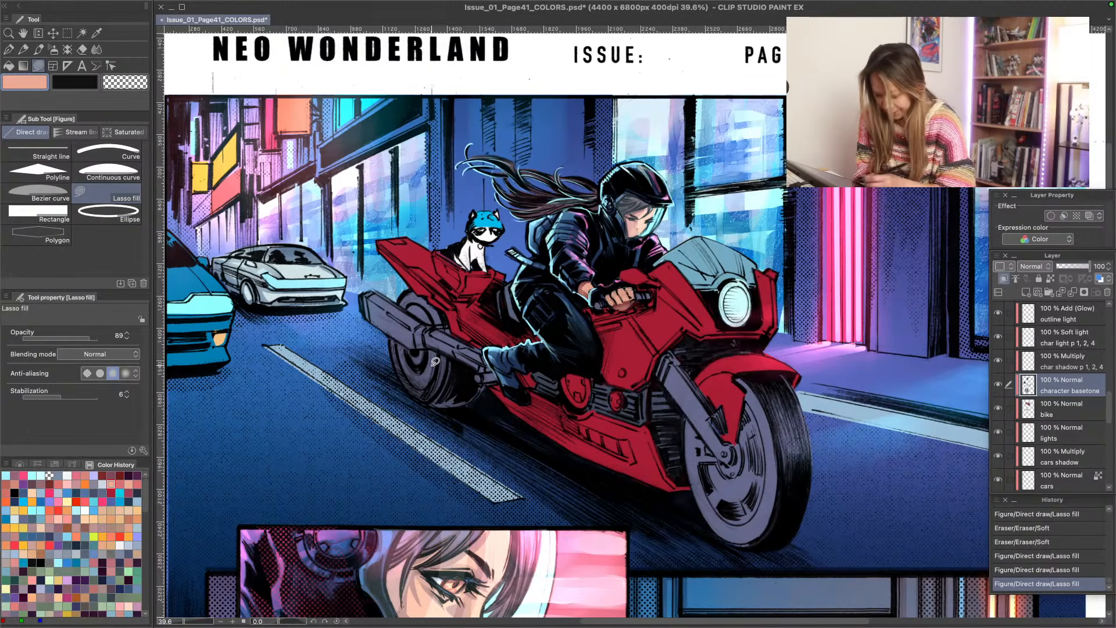
mouse_move(631, 303)
left_mouse_down()
mouse_move(637, 311)
mouse_move(627, 307)
left_mouse_up()
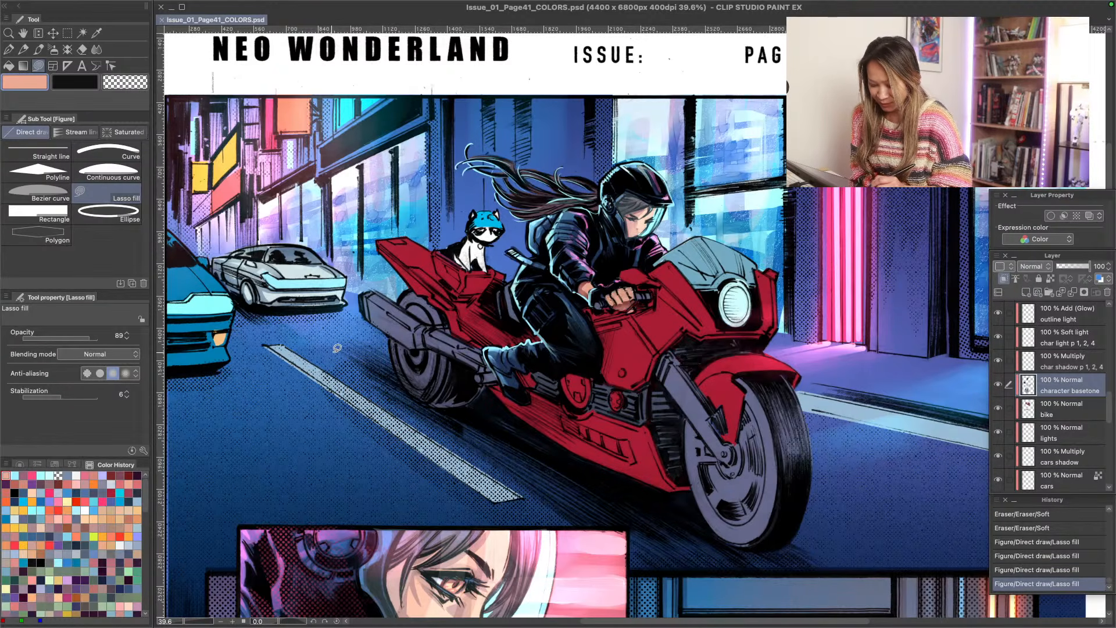
- On the "P 1 Outline Light" layer, compare with the layer hidden, then soften the light around the rider's lower leg with the Soft eraser
scroll(1103, 314, "up", 5)
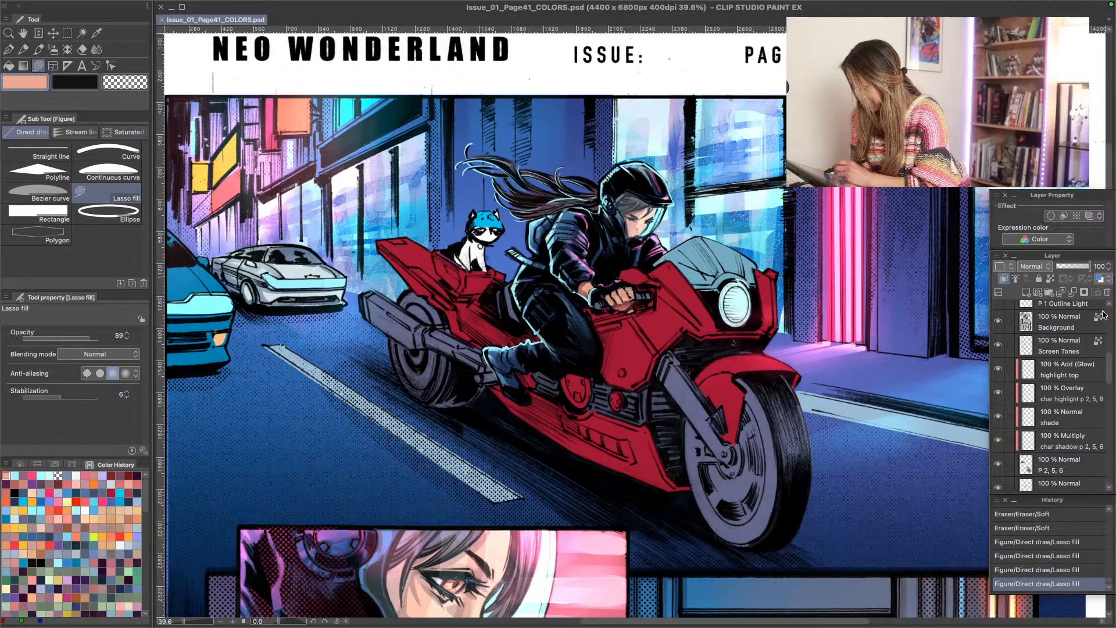
scroll(1113, 358, "up", 2)
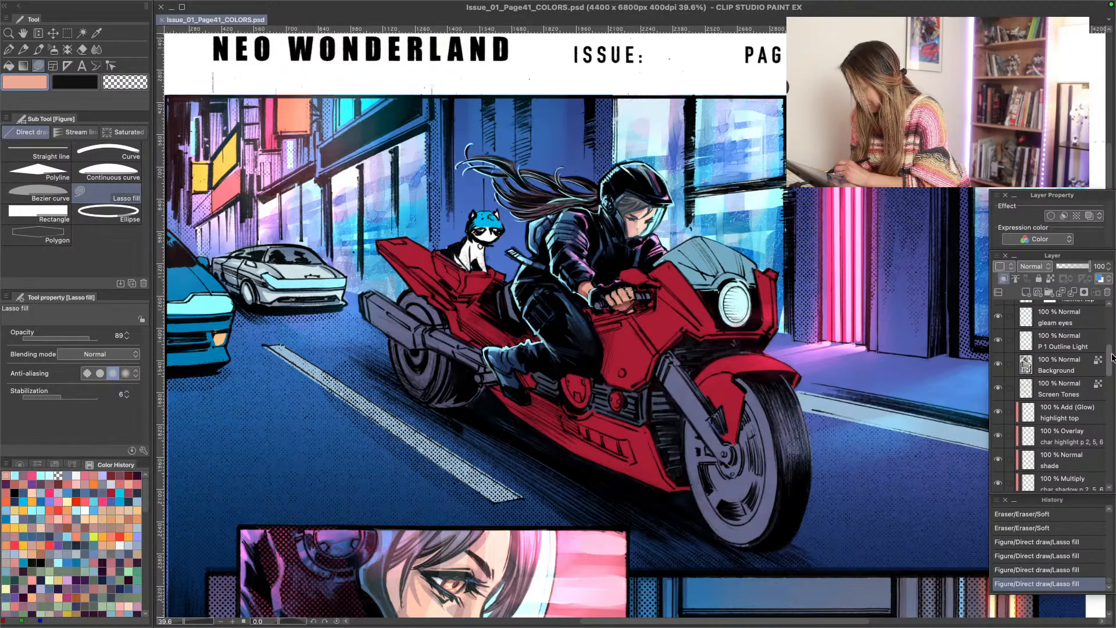
left_click_drag(1112, 357, 1113, 358)
left_click(1081, 338)
left_click(998, 340)
left_click(999, 341)
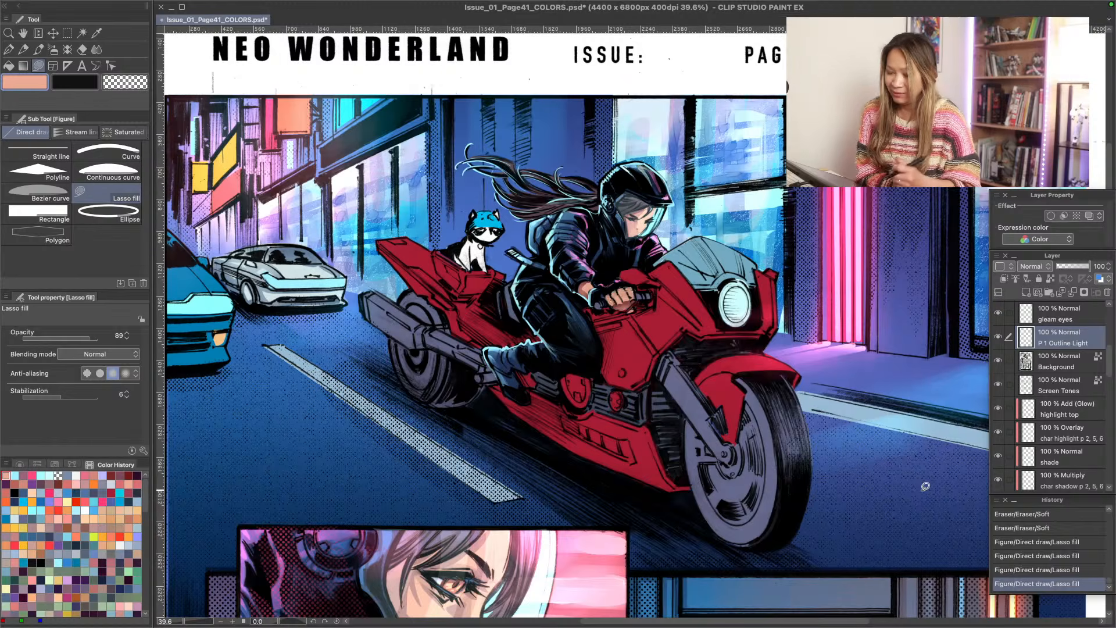
mouse_move(506, 343)
left_mouse_down()
mouse_move(529, 346)
mouse_move(518, 348)
left_mouse_up()
left_click_drag(520, 342, 517, 352)
left_click_drag(518, 345, 514, 362)
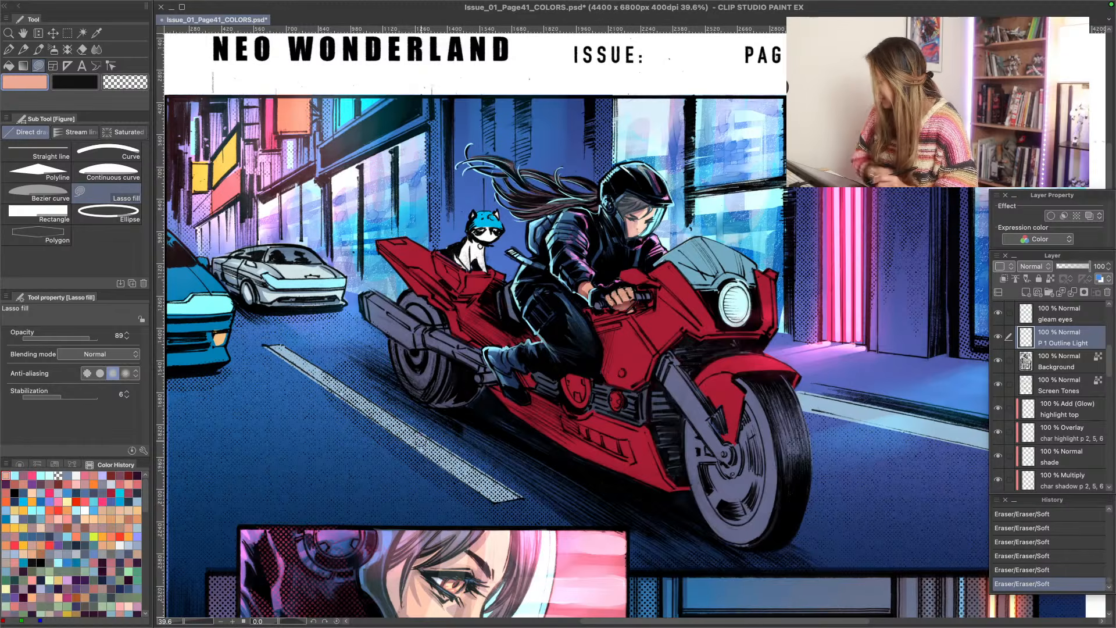
- Examine the motorcycle panel up close and within the whole page to judge the rider's lighting against the bike
key("space")
left_click_drag(412, 499, 389, 396)
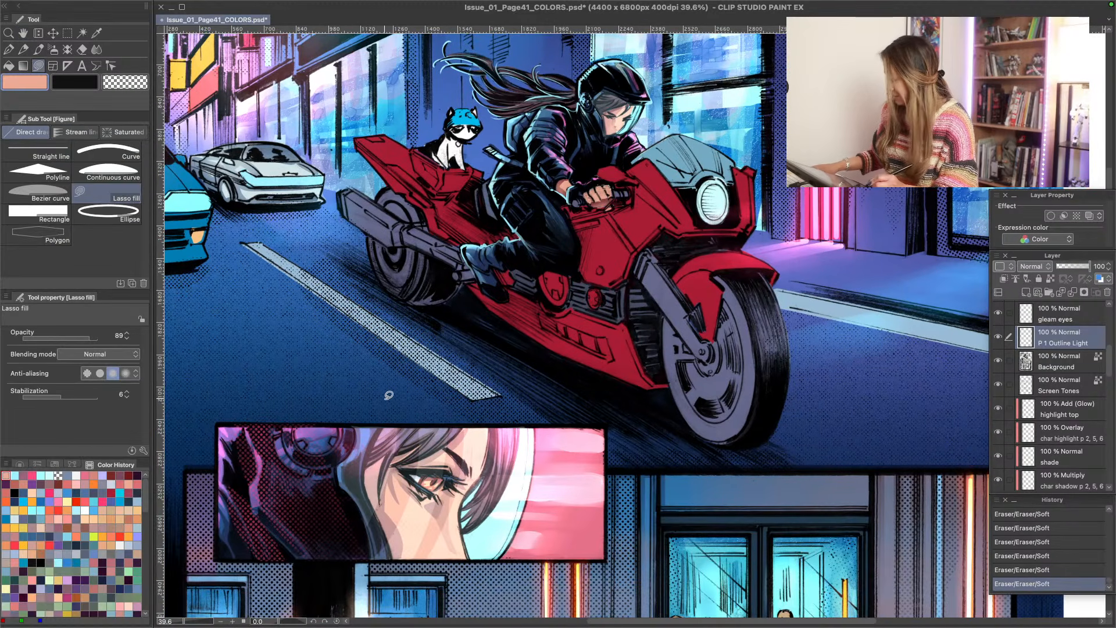
key("super+space")
left_click(399, 400)
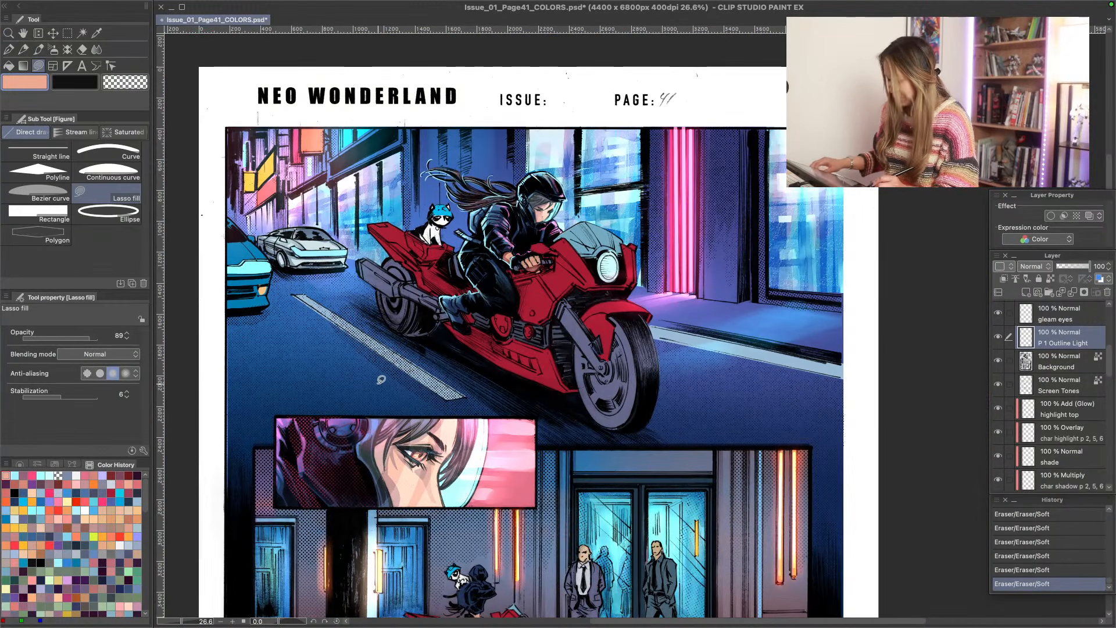
key("super+space")
left_click_drag(380, 244, 406, 254)
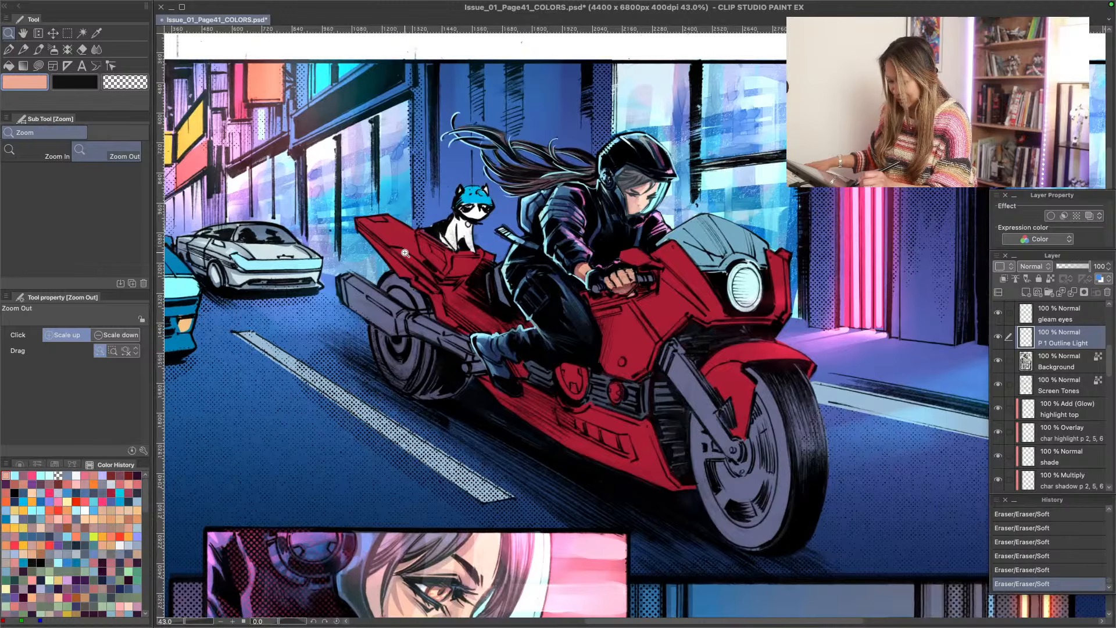
left_click(405, 254)
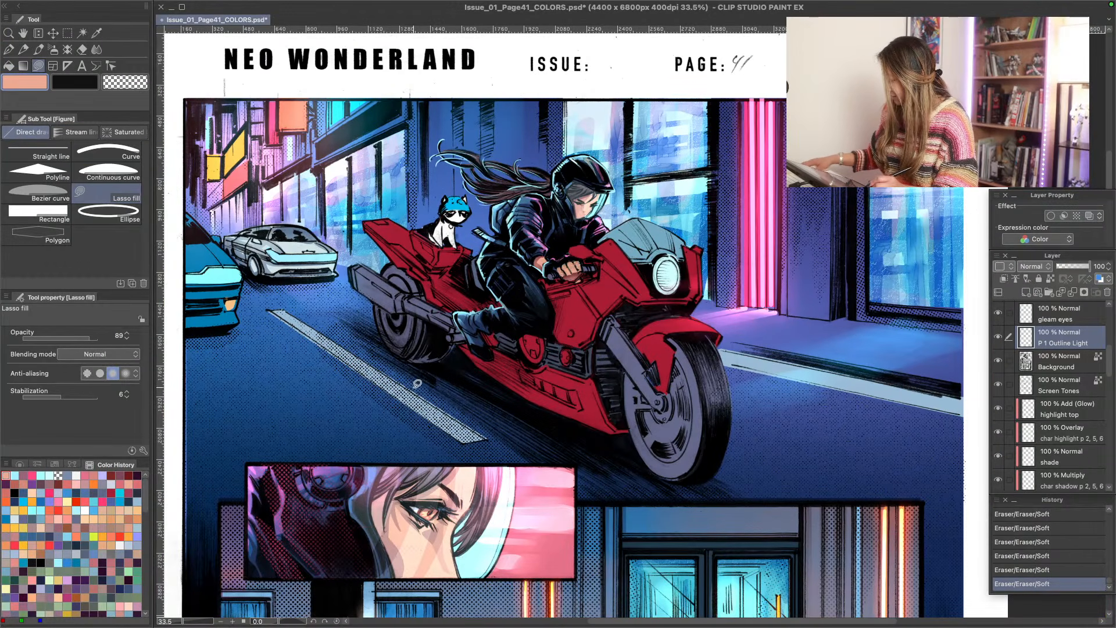
key("super+space")
mouse_move(387, 272)
left_mouse_down()
mouse_move(403, 279)
mouse_move(392, 273)
left_mouse_up()
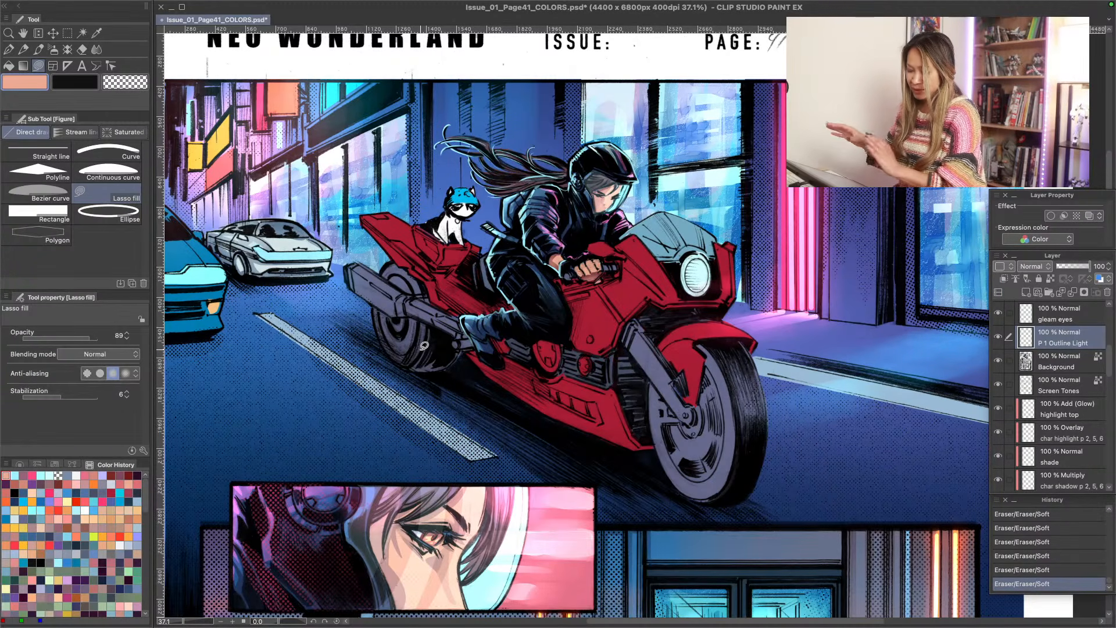
key("slash")
left_click(353, 357)
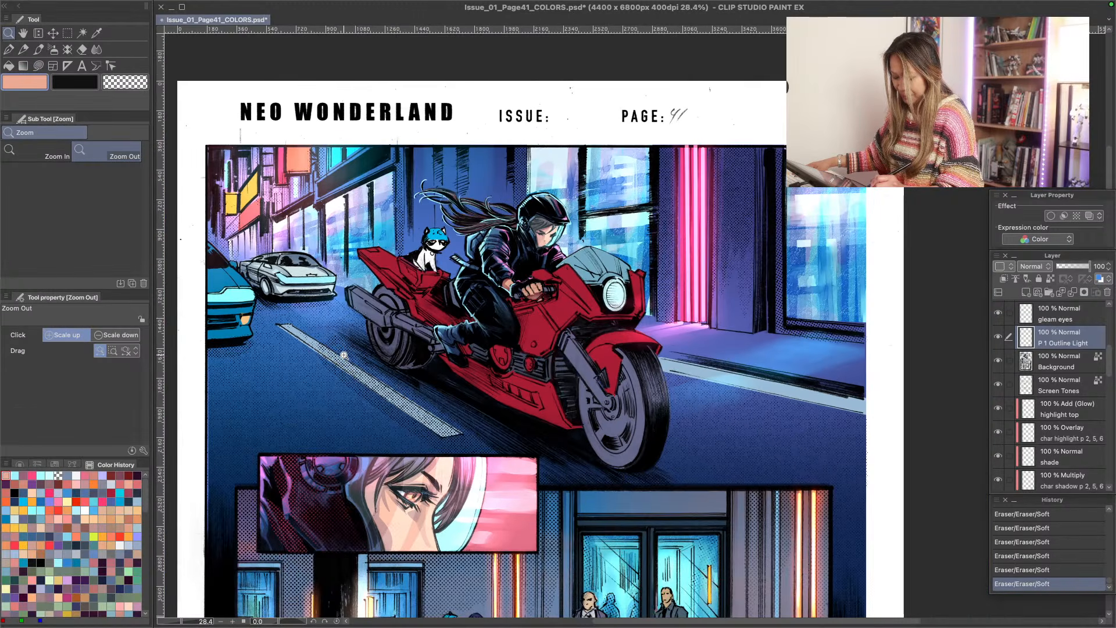
key("u")
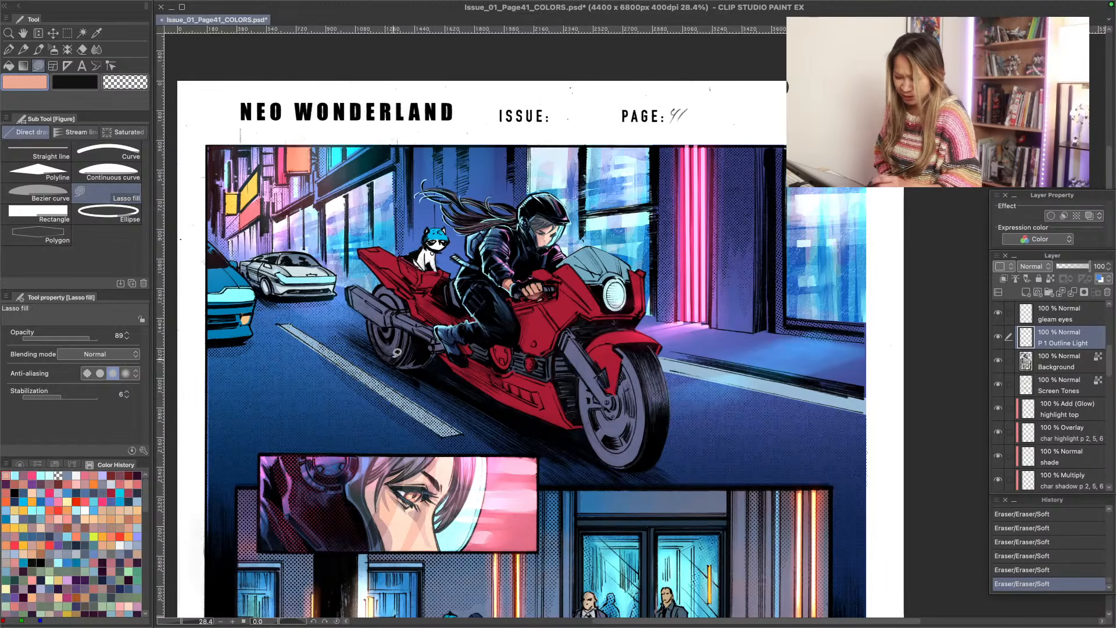
scroll(407, 320, "up", 2)
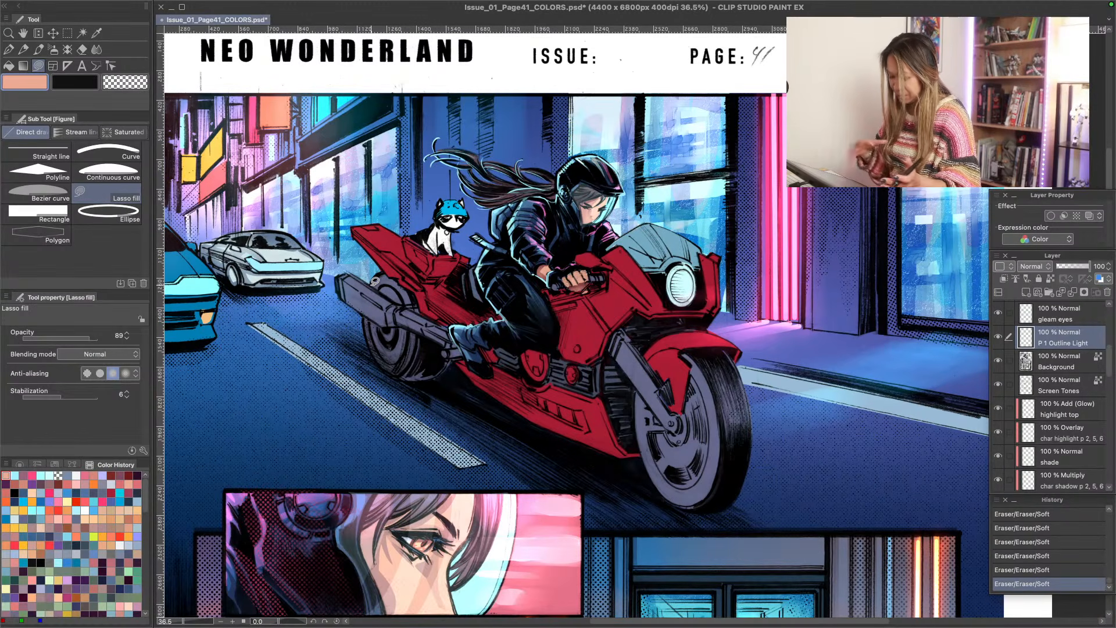
- Find the bike's color layer and add a new raster layer named "bike shadow" directly above it
scroll(1109, 372, "down", 3)
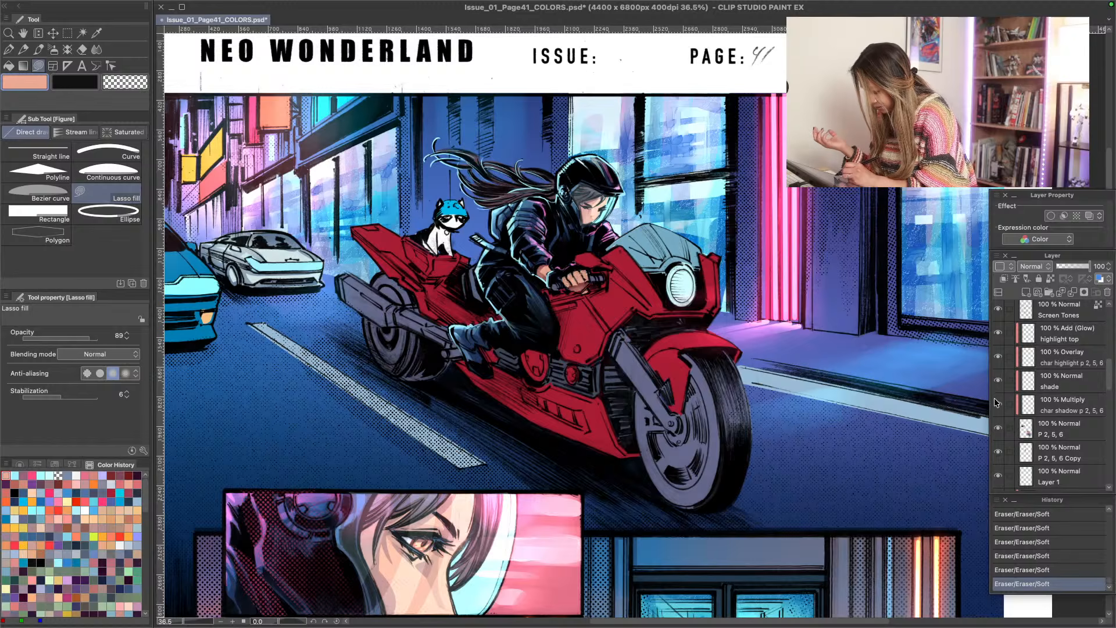
left_click(998, 428)
left_click(999, 428)
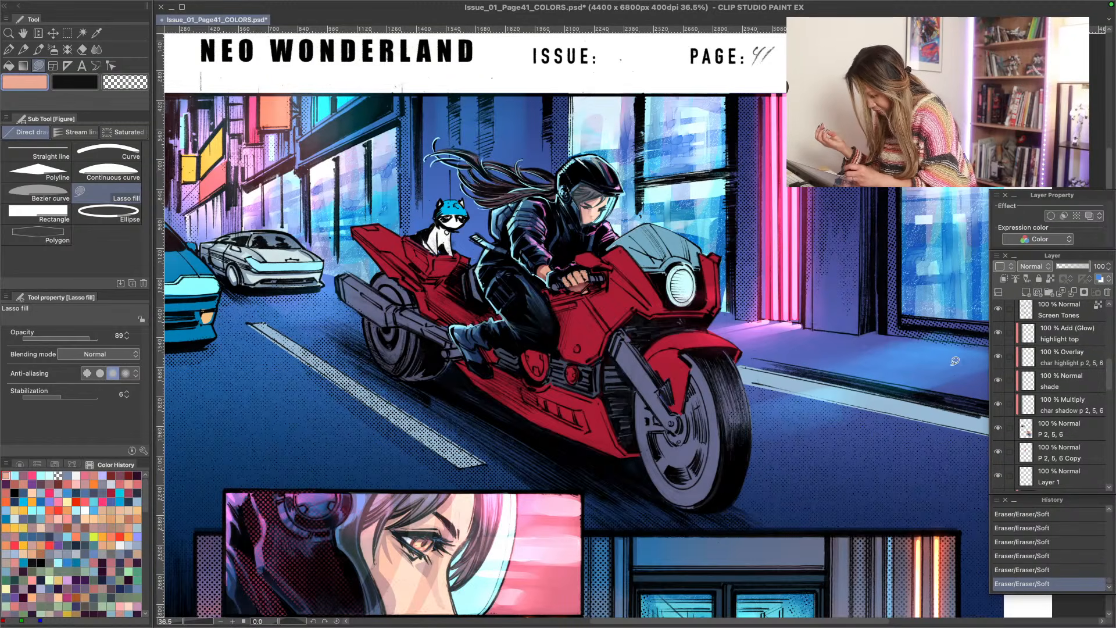
left_click_drag(1108, 388, 1112, 430)
left_click(1003, 396)
left_click(1002, 394)
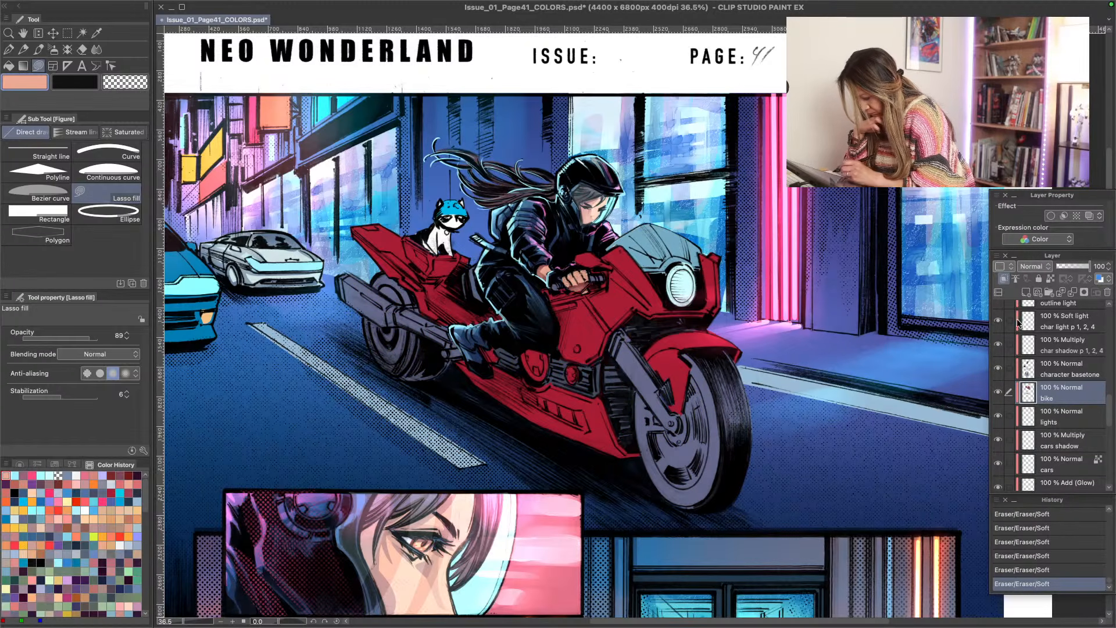
left_click(1025, 292)
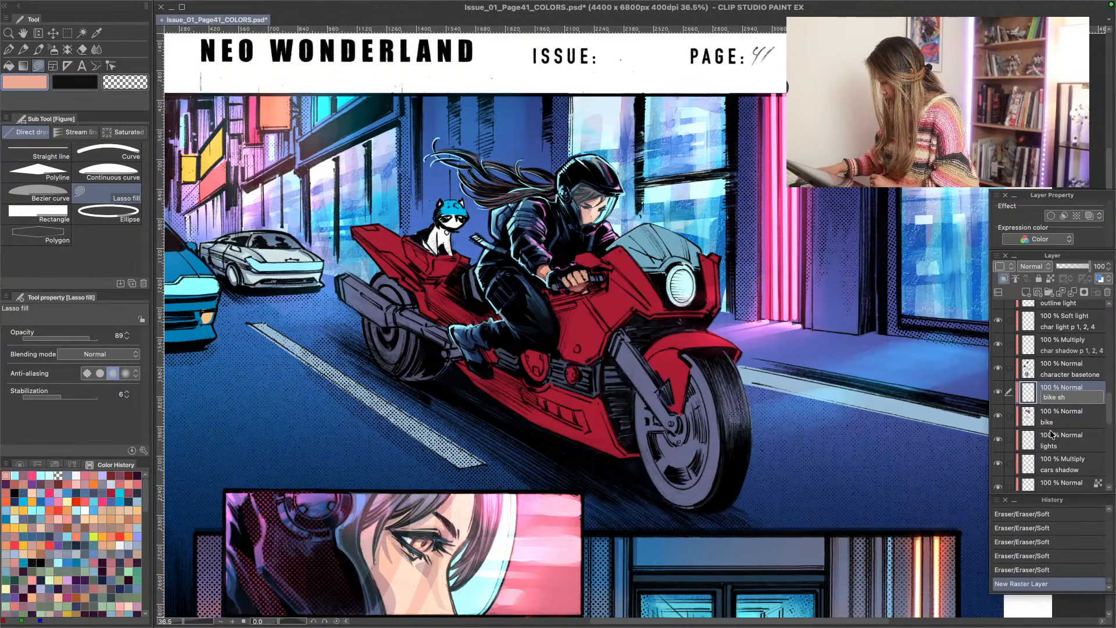
type("adow")
key("Return")
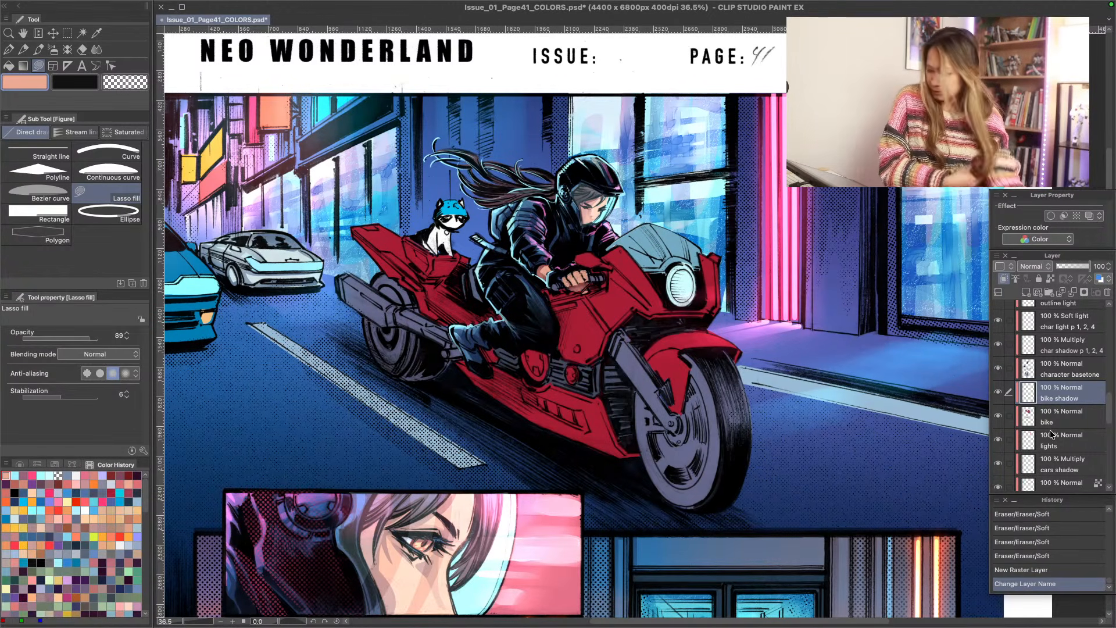
- Set the blending mode of the "bike shadow" layer to Multiply
key("ctrl+alt+space")
left_click(302, 401)
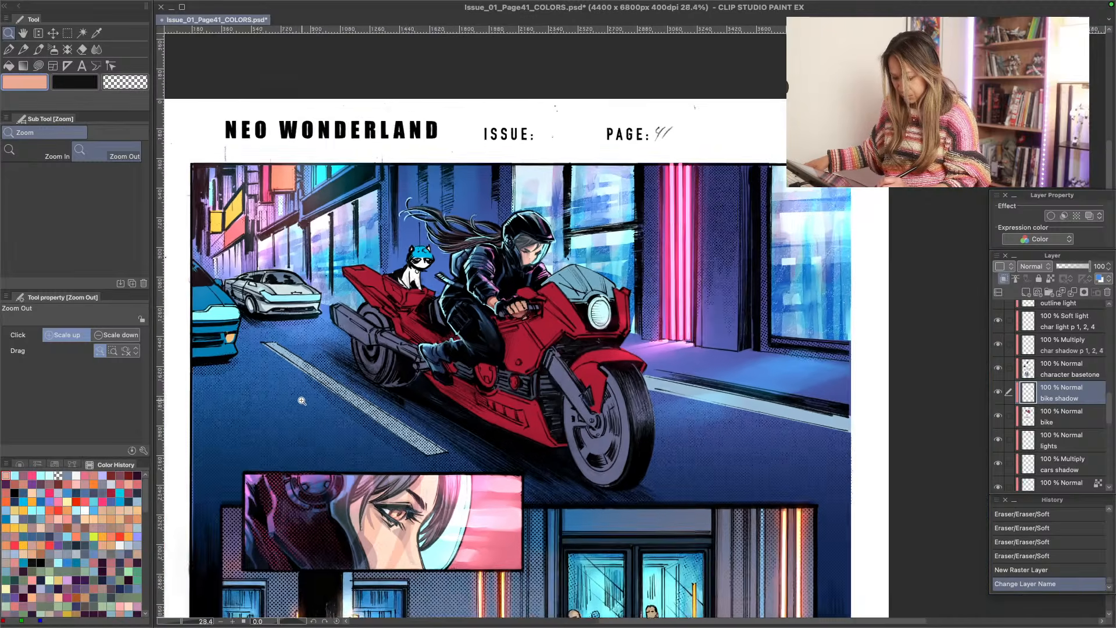
left_click_drag(301, 400, 304, 405)
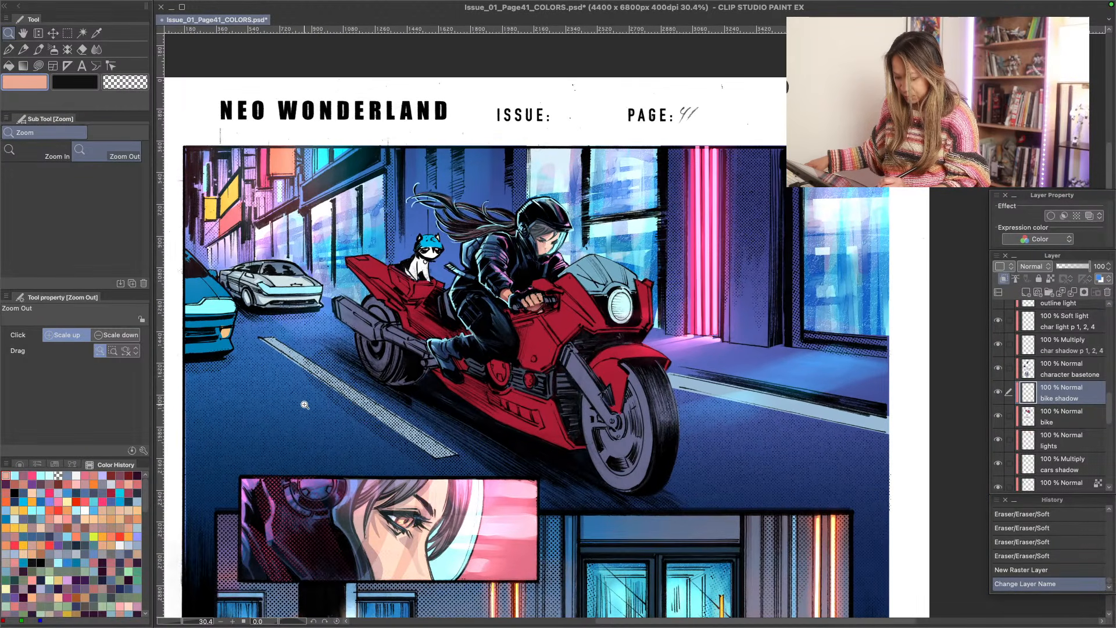
key("u")
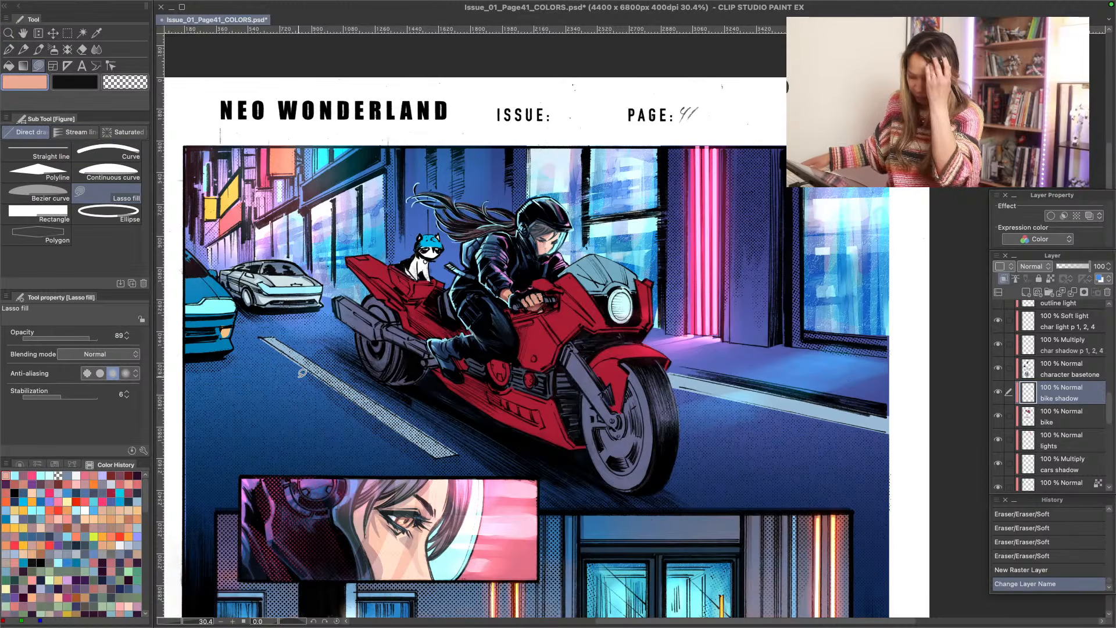
key("slash")
mouse_move(298, 436)
left_mouse_down()
mouse_move(288, 424)
mouse_move(324, 424)
left_mouse_up()
key("u")
key("slash")
key("u")
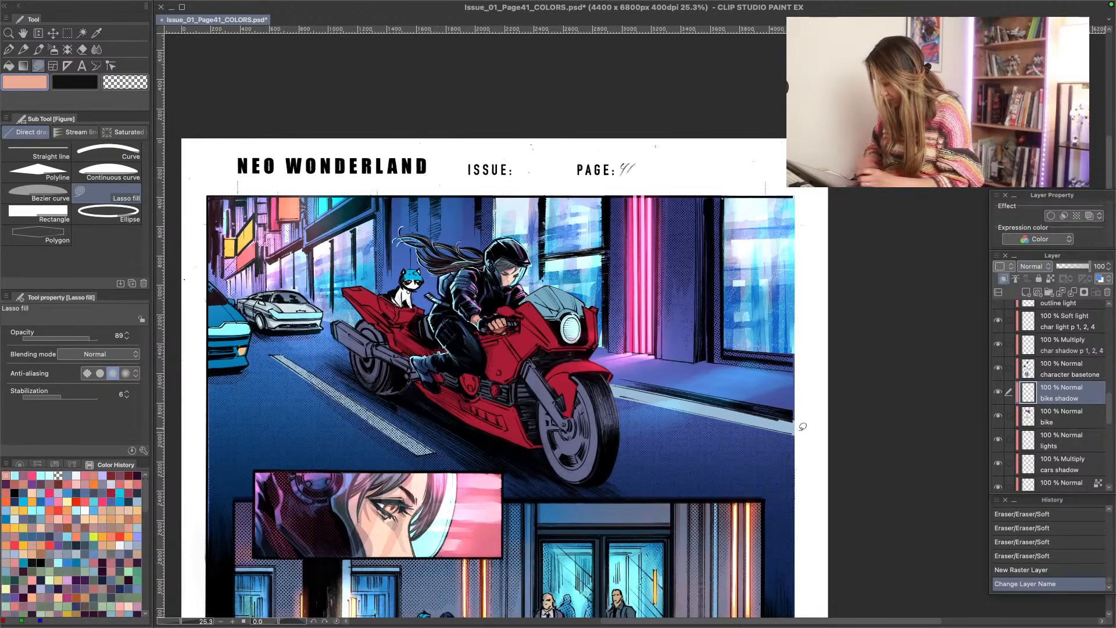
left_click(1033, 266)
left_click(1038, 304)
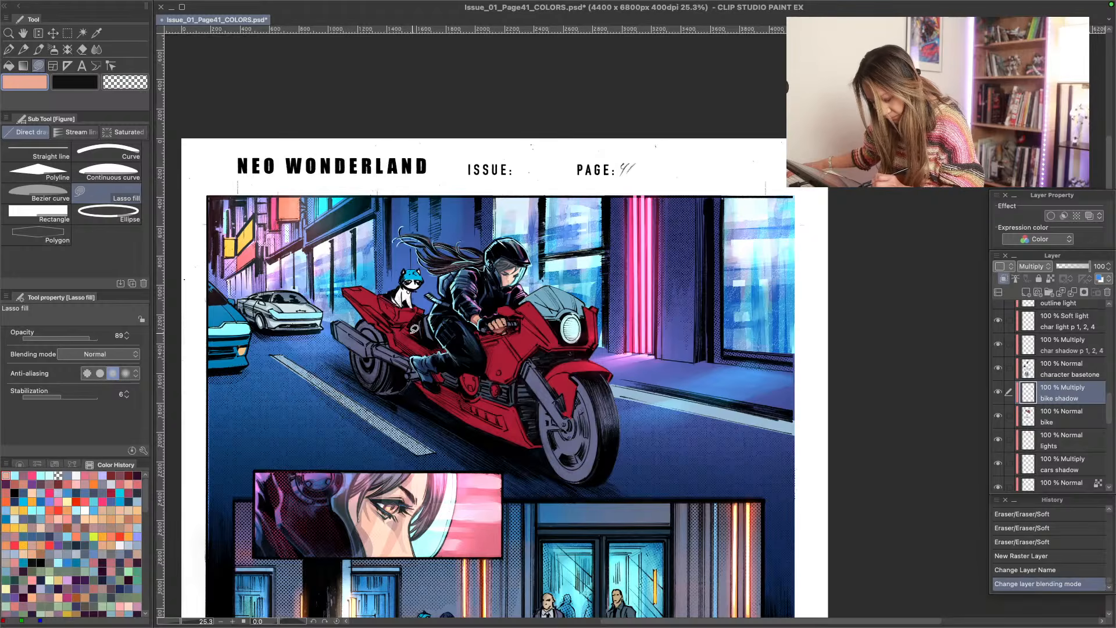
- Undo a peach trial fill, then Lasso-fill a dark purple shadow on the bike's rear body at 89 opacity and soften it with the Soft eraser
mouse_move(448, 346)
left_mouse_down()
mouse_move(410, 331)
mouse_move(398, 338)
mouse_move(433, 362)
mouse_move(445, 349)
left_mouse_up()
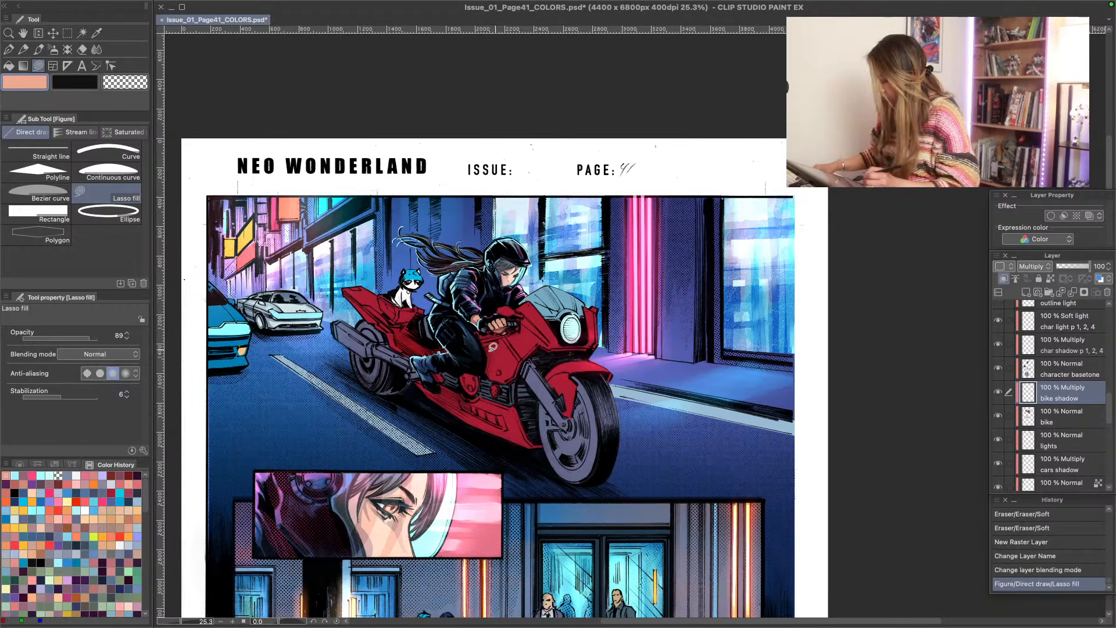
key("ctrl+z")
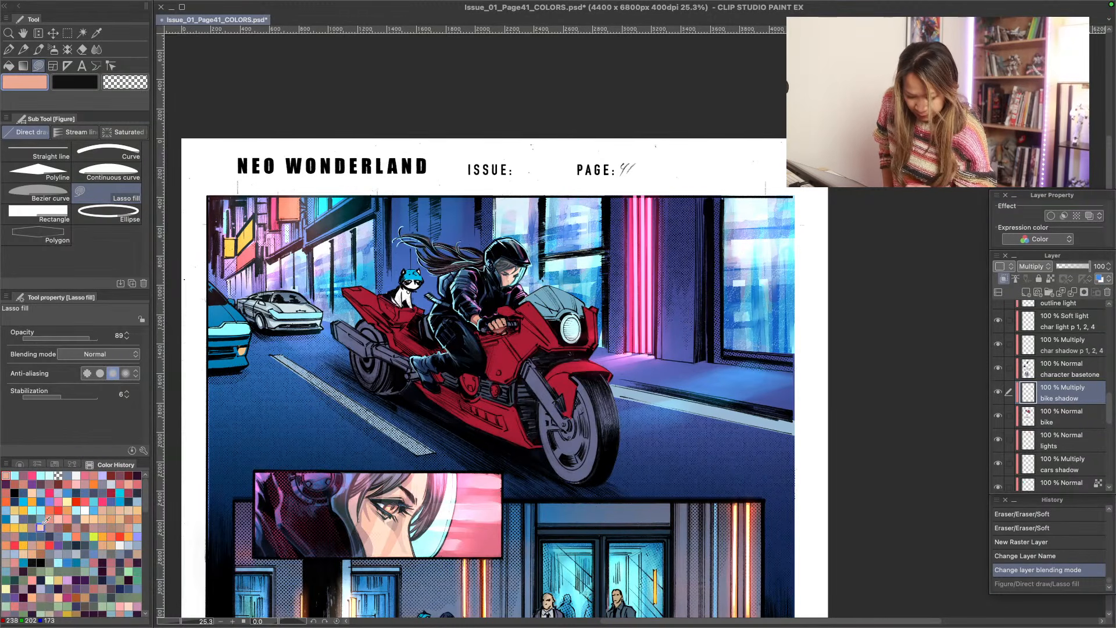
left_click(41, 484)
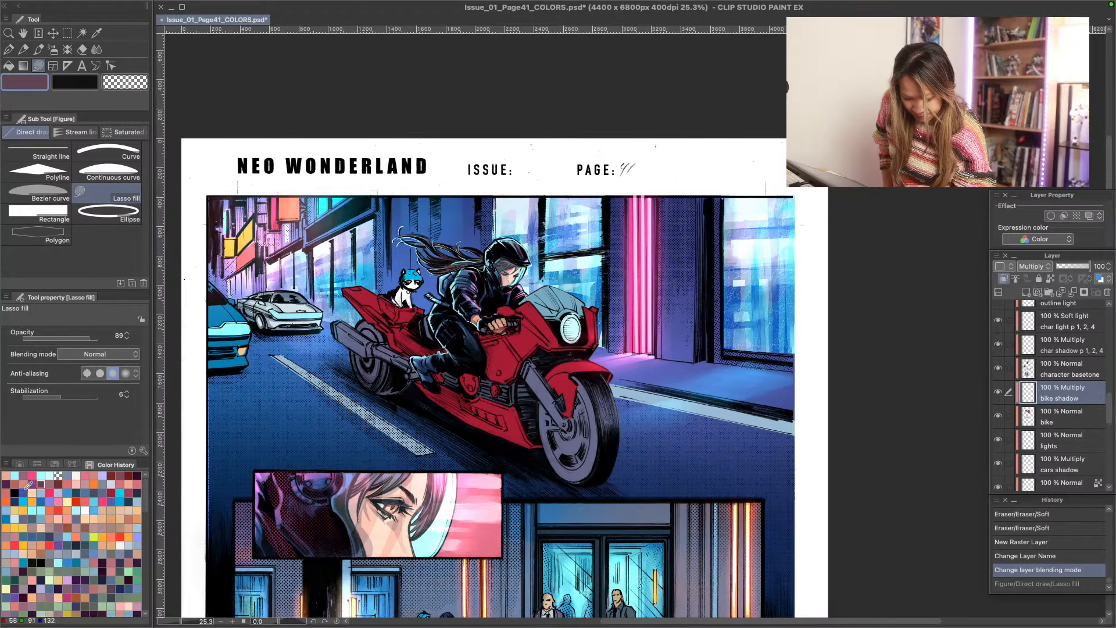
left_click(6, 484)
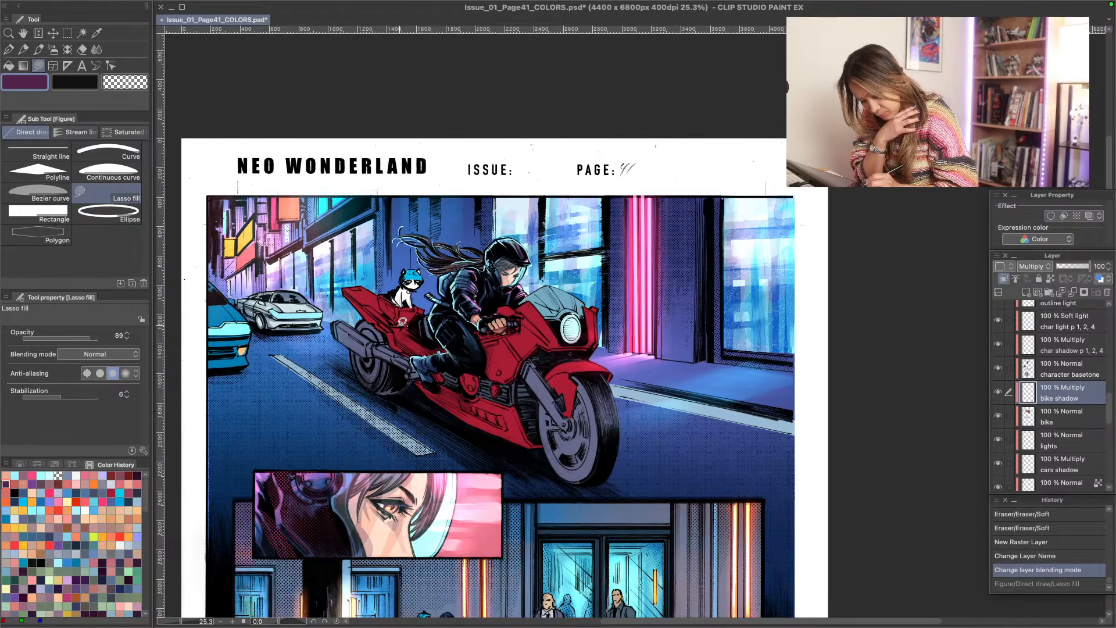
mouse_move(402, 322)
left_mouse_down()
mouse_move(405, 345)
mouse_move(425, 357)
mouse_move(450, 368)
mouse_move(468, 356)
mouse_move(402, 326)
left_mouse_up()
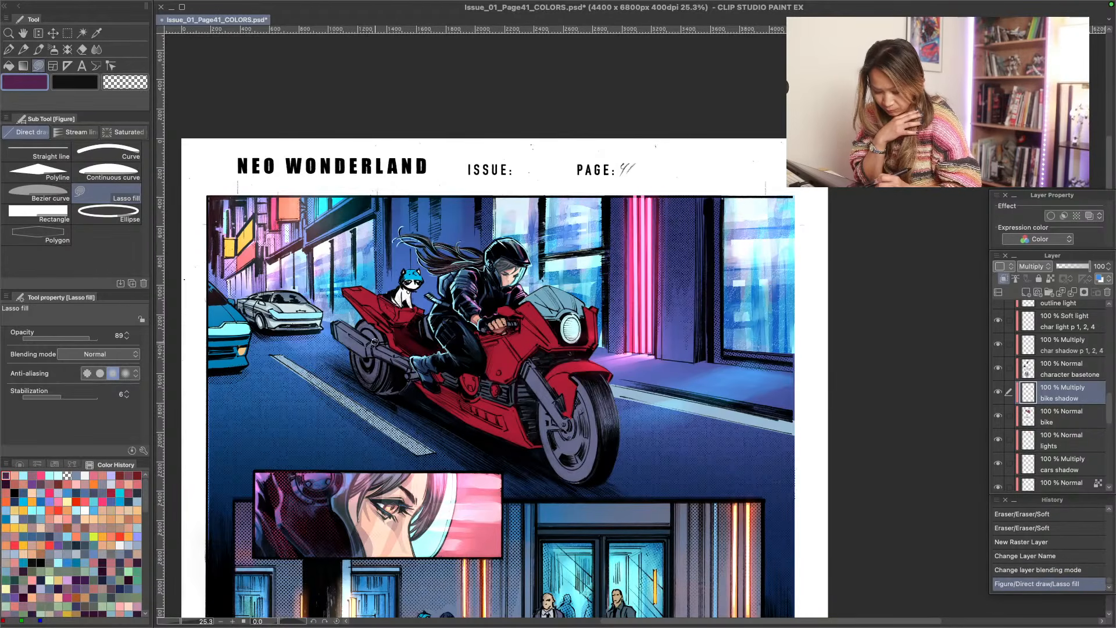
mouse_move(370, 344)
left_mouse_down()
mouse_move(383, 341)
mouse_move(373, 327)
left_mouse_up()
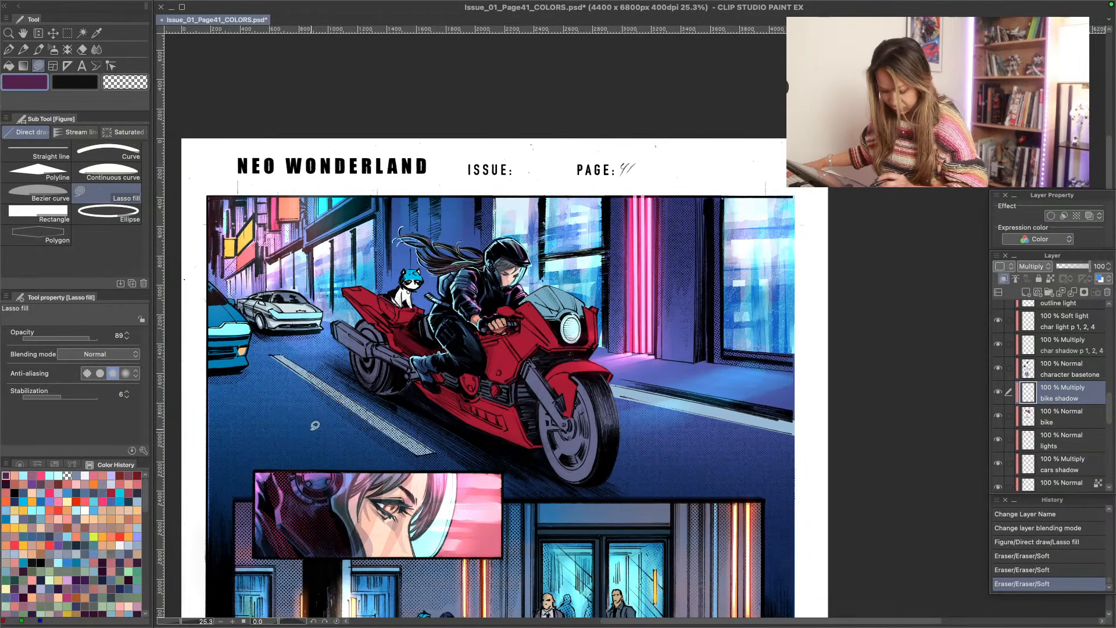
- Set the Lasso fill opacity to 50 and fill dark purple shadows on the bike's body beneath the rider's leg
left_click(105, 337)
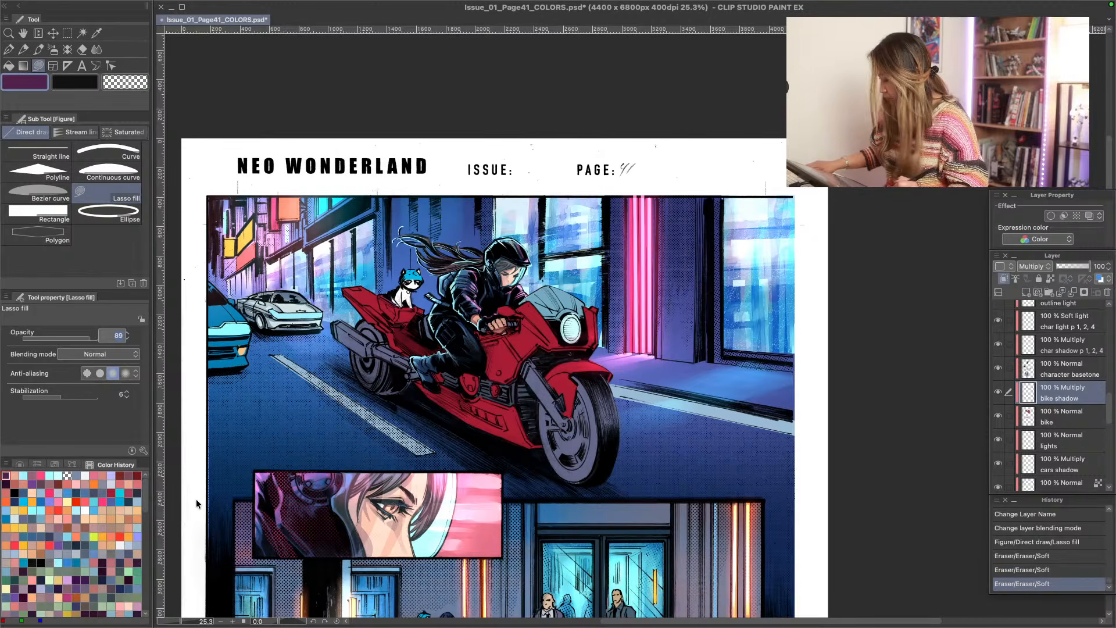
type("50")
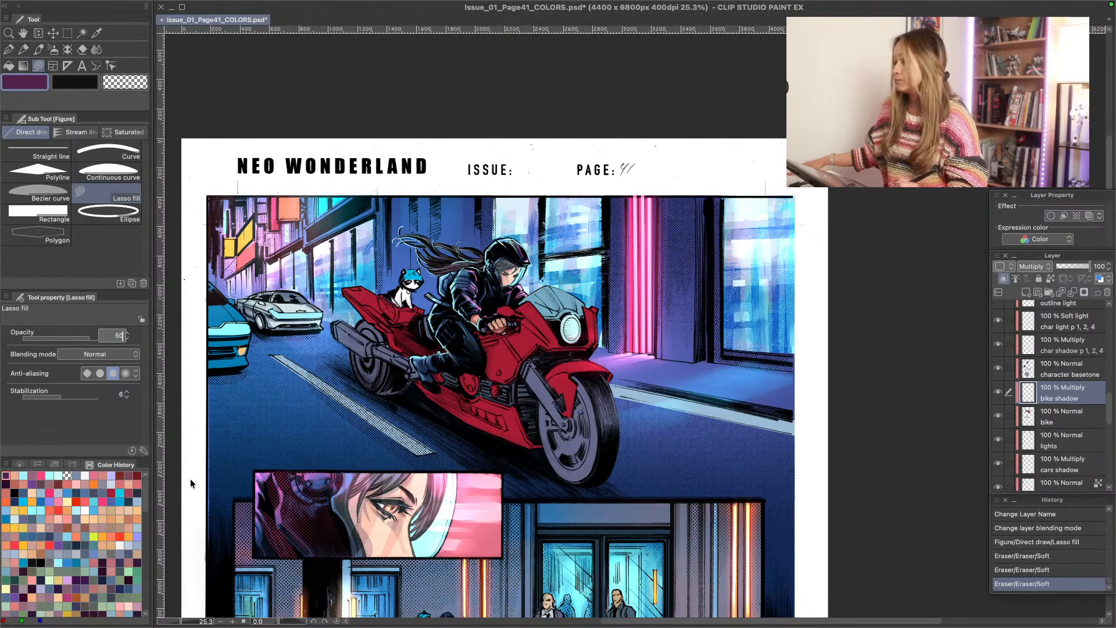
key("Return")
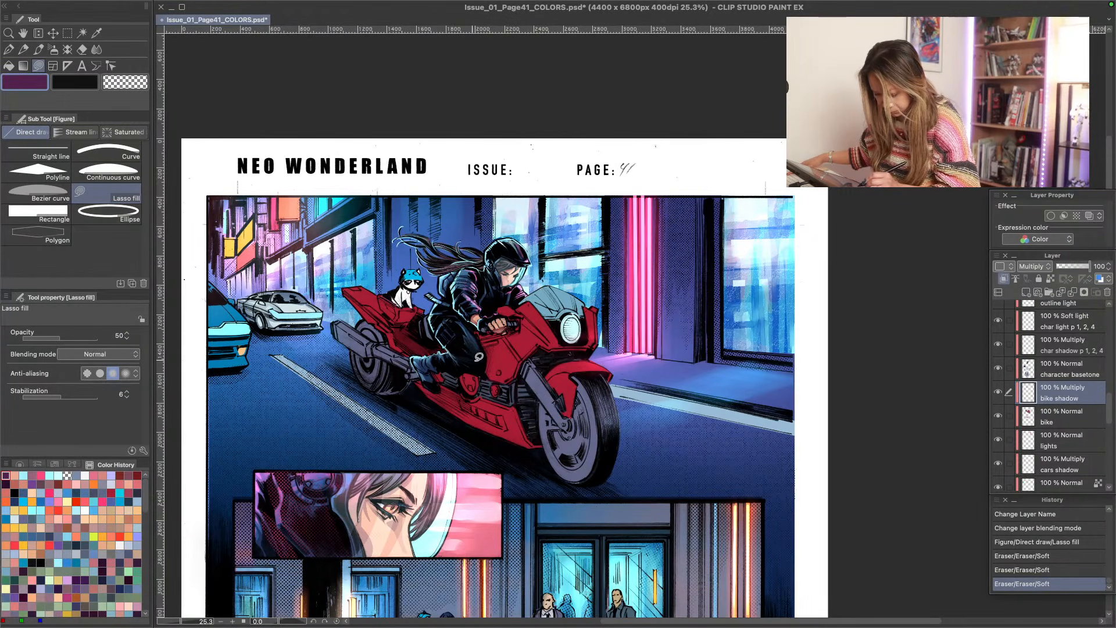
mouse_move(431, 331)
left_mouse_down()
mouse_move(521, 366)
mouse_move(503, 382)
mouse_move(420, 344)
left_mouse_up()
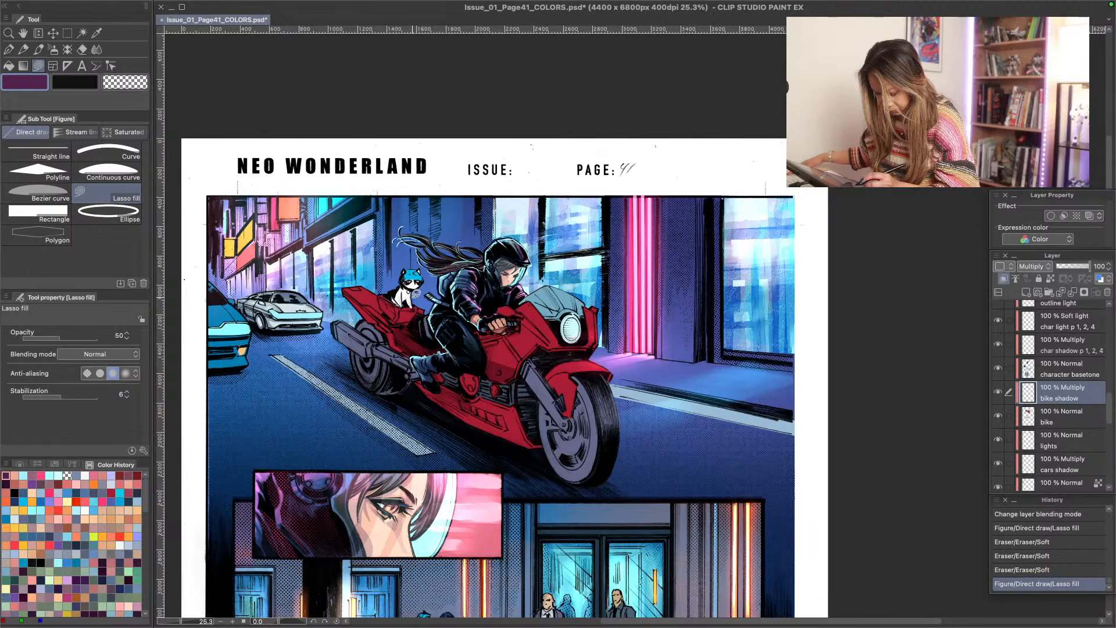
key("ctrl+z")
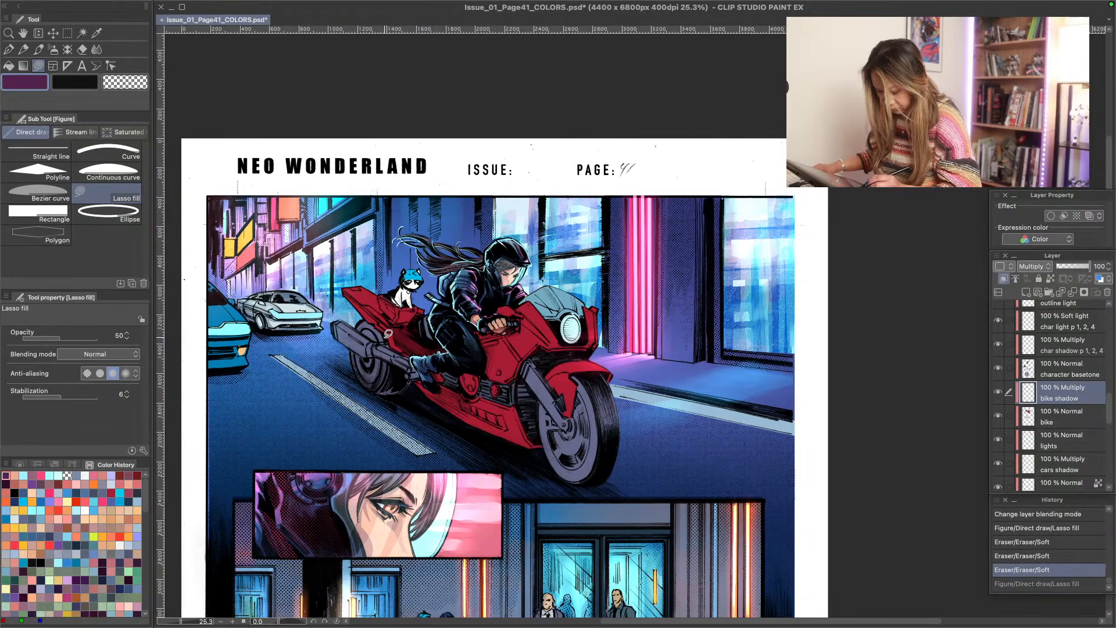
mouse_move(422, 377)
left_mouse_down()
mouse_move(523, 428)
mouse_move(531, 445)
mouse_move(451, 408)
mouse_move(371, 336)
mouse_move(294, 313)
mouse_move(507, 422)
mouse_move(465, 402)
left_mouse_up()
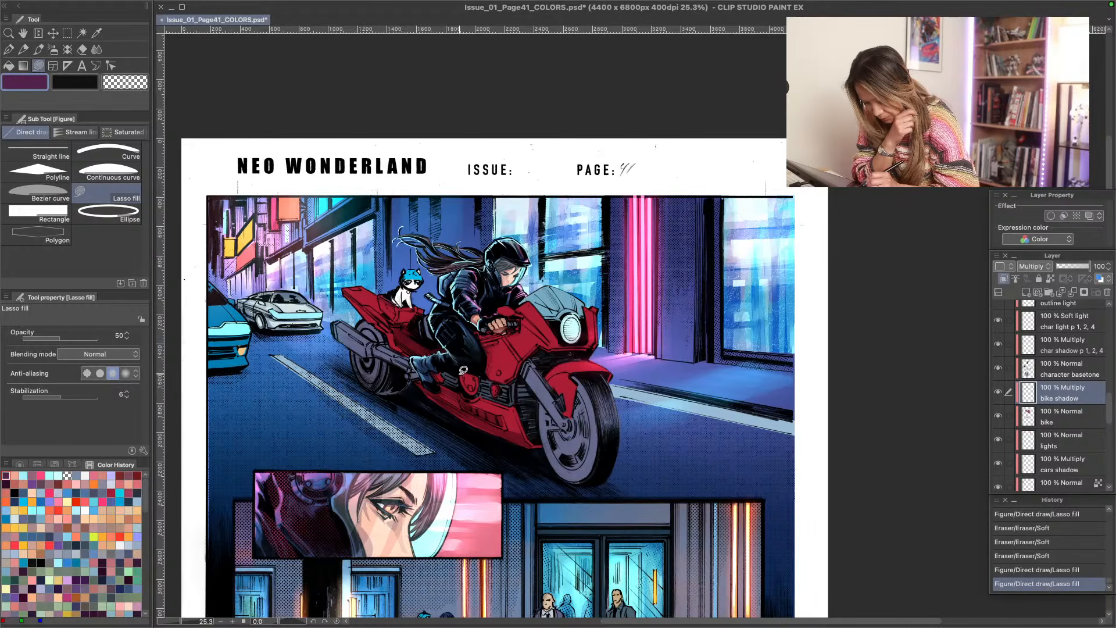
mouse_move(464, 370)
left_mouse_down()
mouse_move(480, 394)
mouse_move(473, 364)
mouse_move(463, 370)
left_mouse_up()
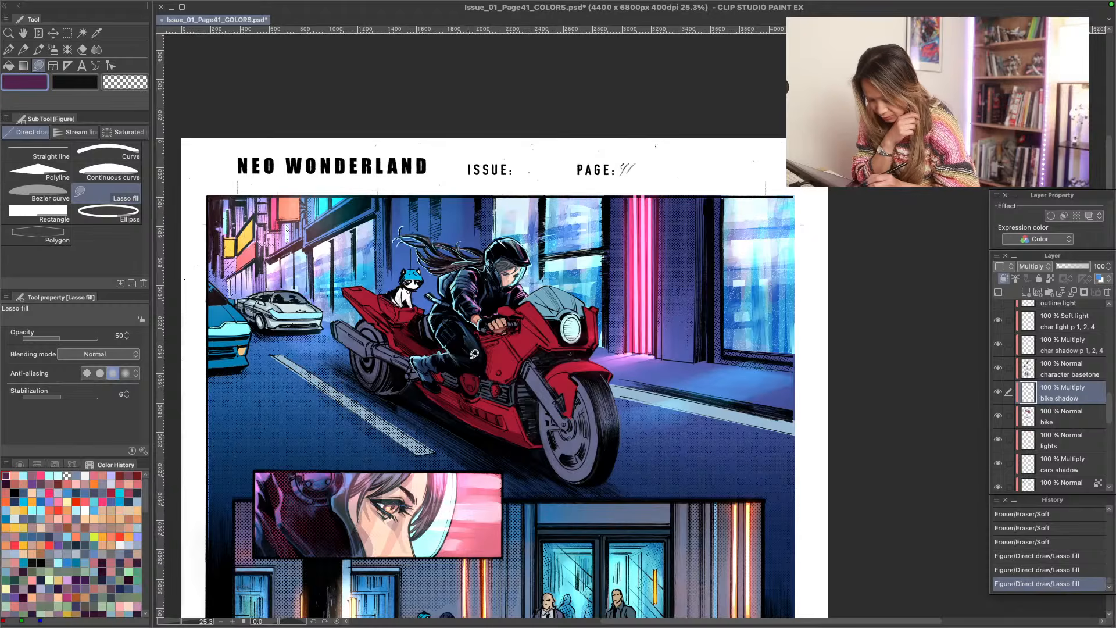
- Lasso-fill dark purple shadows on the bike's engine area below the rider's knee and on the body beneath the handlebar
mouse_move(485, 347)
left_mouse_down()
mouse_move(518, 373)
mouse_move(486, 366)
left_mouse_up()
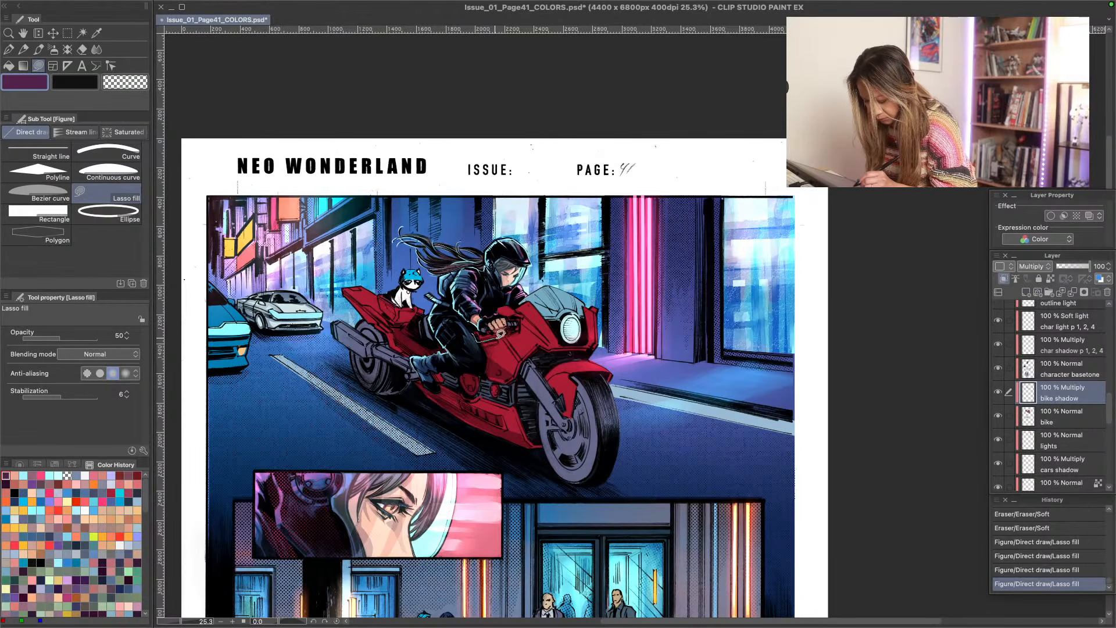
mouse_move(515, 318)
left_mouse_down()
mouse_move(466, 321)
mouse_move(516, 311)
mouse_move(504, 312)
left_mouse_up()
key("super+space")
left_click_drag(349, 402, 358, 412)
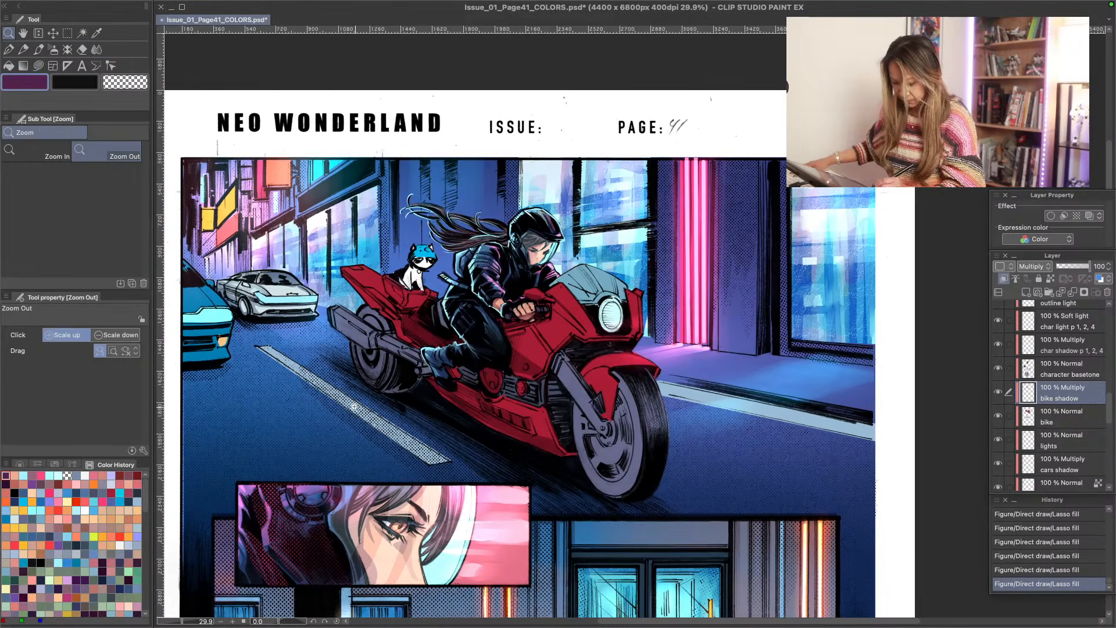
key("shift+space")
left_click_drag(336, 472, 375, 369)
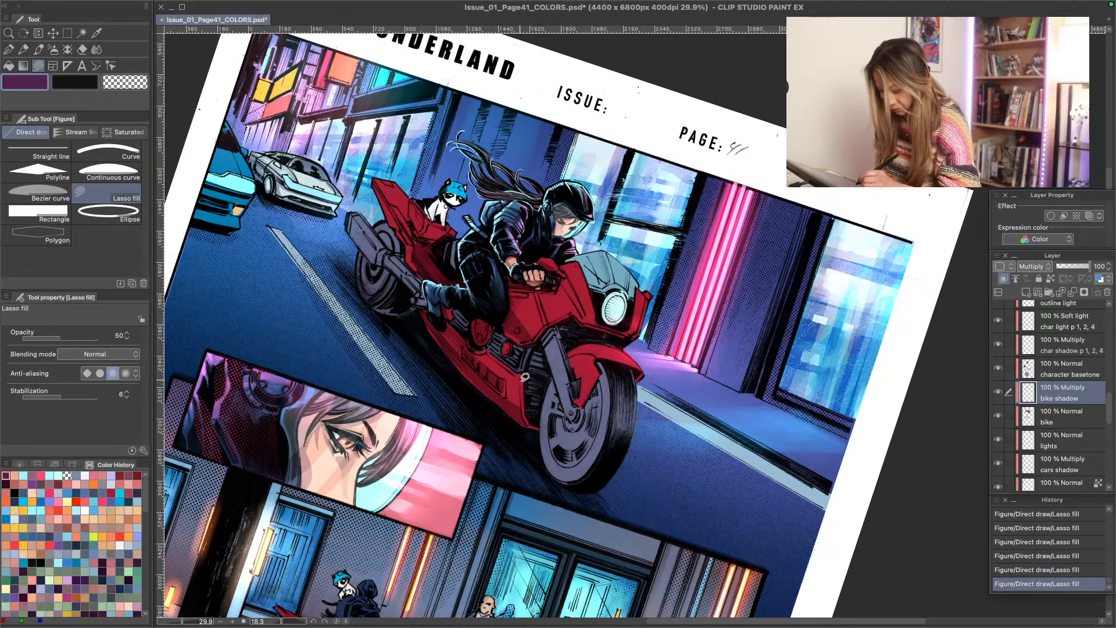
mouse_move(487, 353)
left_mouse_down()
mouse_move(520, 374)
mouse_move(523, 415)
mouse_move(539, 428)
mouse_move(527, 370)
mouse_move(488, 348)
left_mouse_up()
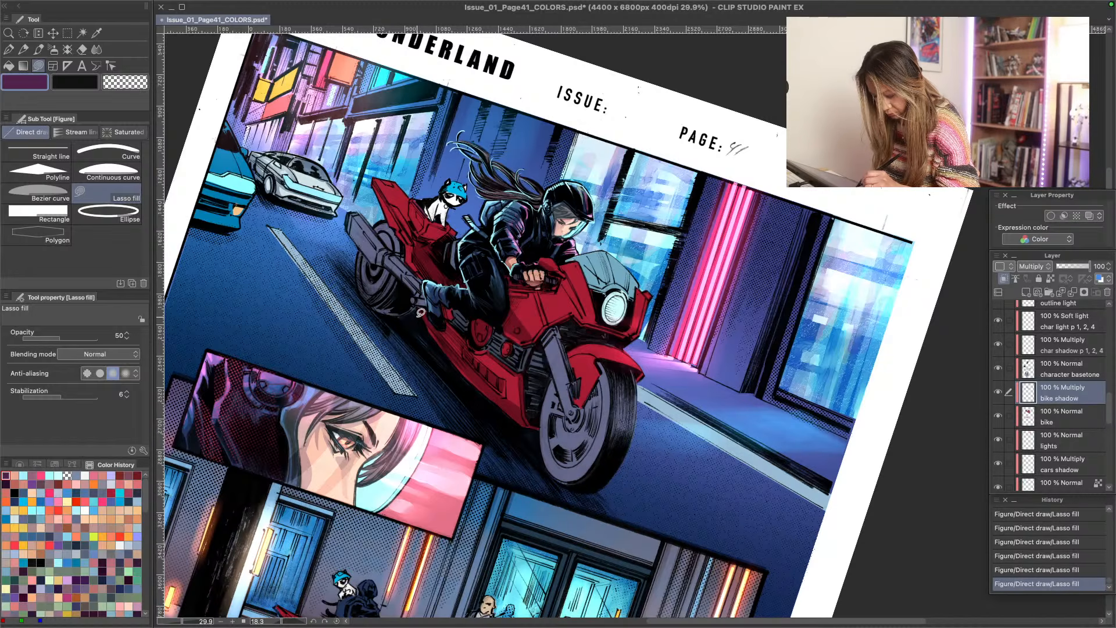
- Lasso-fill a shadow on the lower fairing below the rider's boot and soften it along the fairing with the Soft eraser
mouse_move(426, 316)
left_mouse_down()
mouse_move(459, 373)
mouse_move(524, 426)
mouse_move(522, 407)
mouse_move(469, 363)
left_mouse_up()
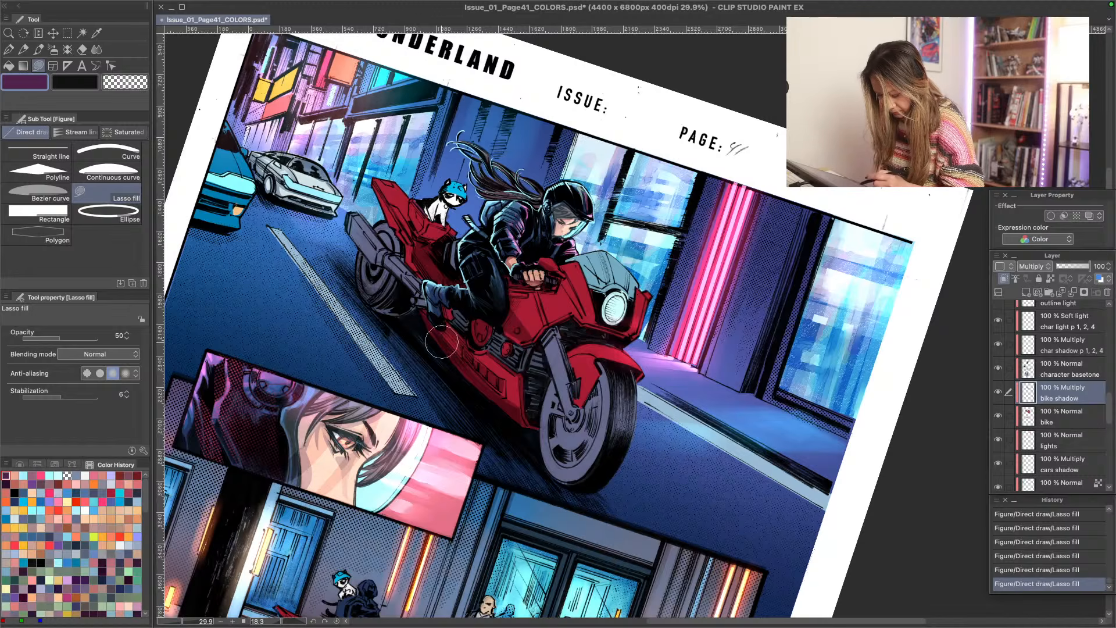
left_click_drag(424, 323, 553, 454)
mouse_move(459, 369)
left_mouse_down()
mouse_move(547, 464)
mouse_move(539, 450)
left_mouse_up()
left_click_drag(445, 339, 561, 480)
left_click_drag(458, 370, 547, 465)
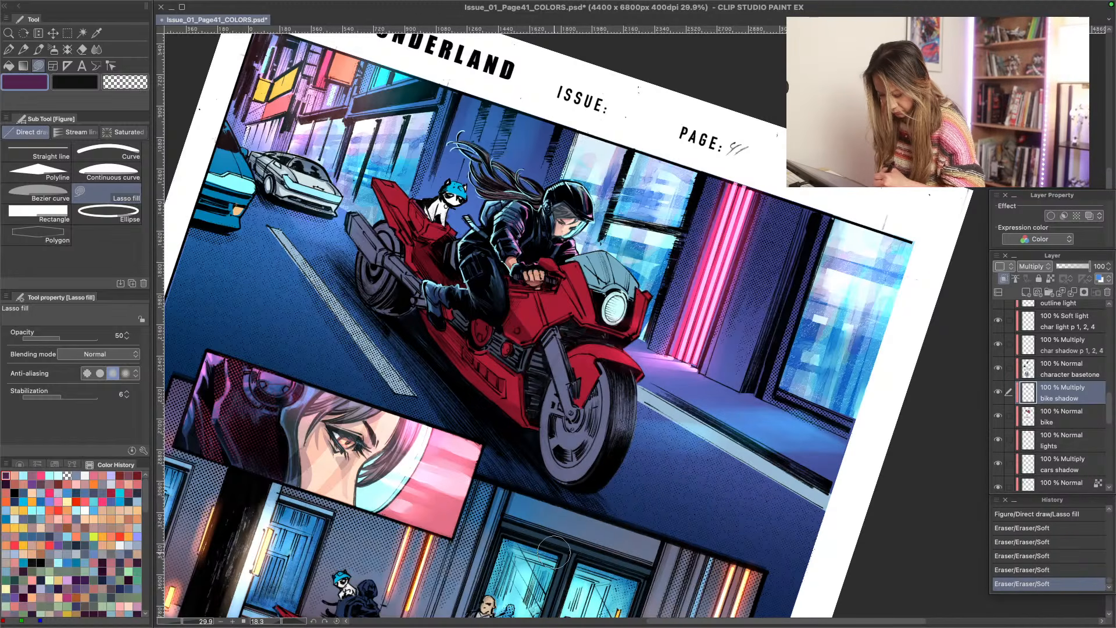
- Undo a trial Lasso fill near the rider's boot and lighten the shadow on the bike's midsection with the Soft eraser
mouse_move(430, 319)
left_mouse_down()
mouse_move(527, 416)
mouse_move(418, 302)
left_mouse_up()
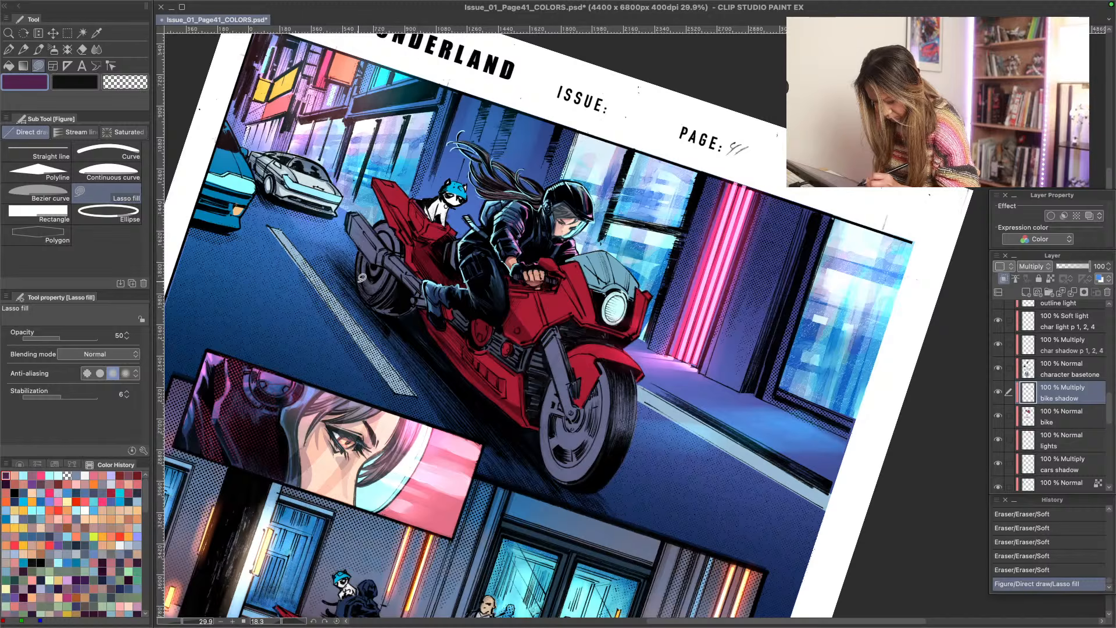
key("ctrl+z")
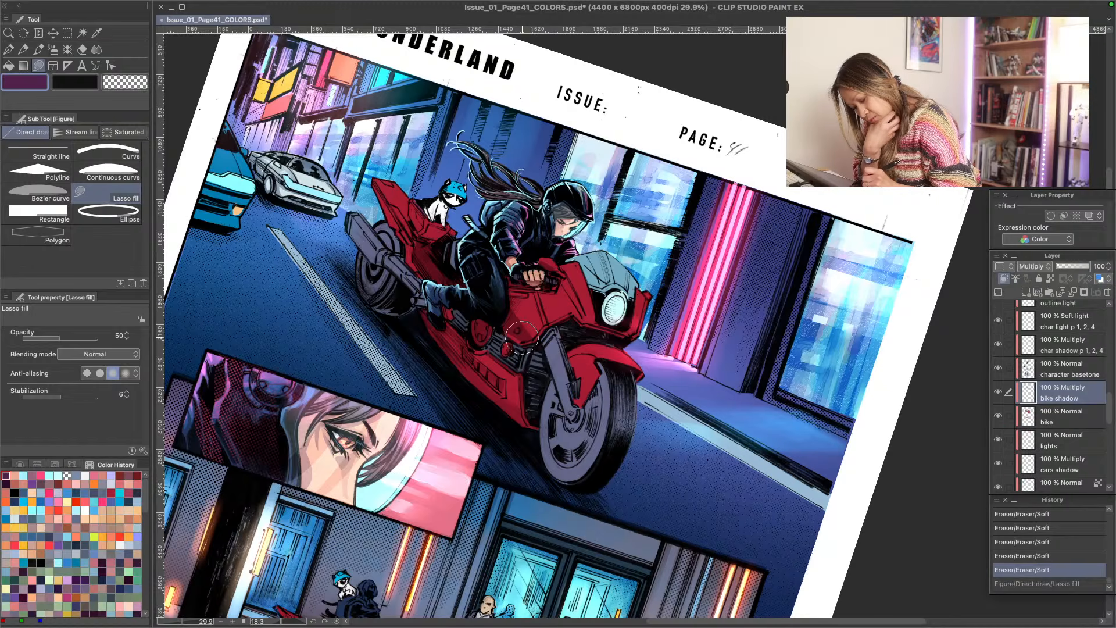
left_click_drag(519, 327, 377, 305)
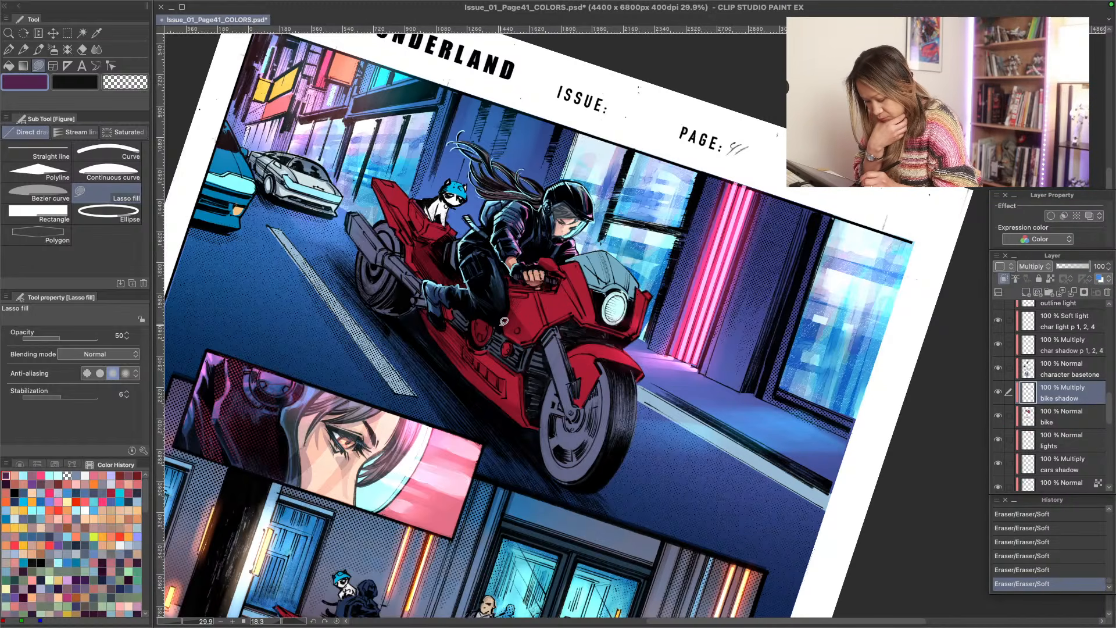
- Lasso-fill shadows on the side fairing, handlebar area, headlight cowl and front fender, and soften the fender shadow with the Soft eraser
mouse_move(523, 337)
left_mouse_down()
mouse_move(505, 329)
mouse_move(521, 326)
left_mouse_up()
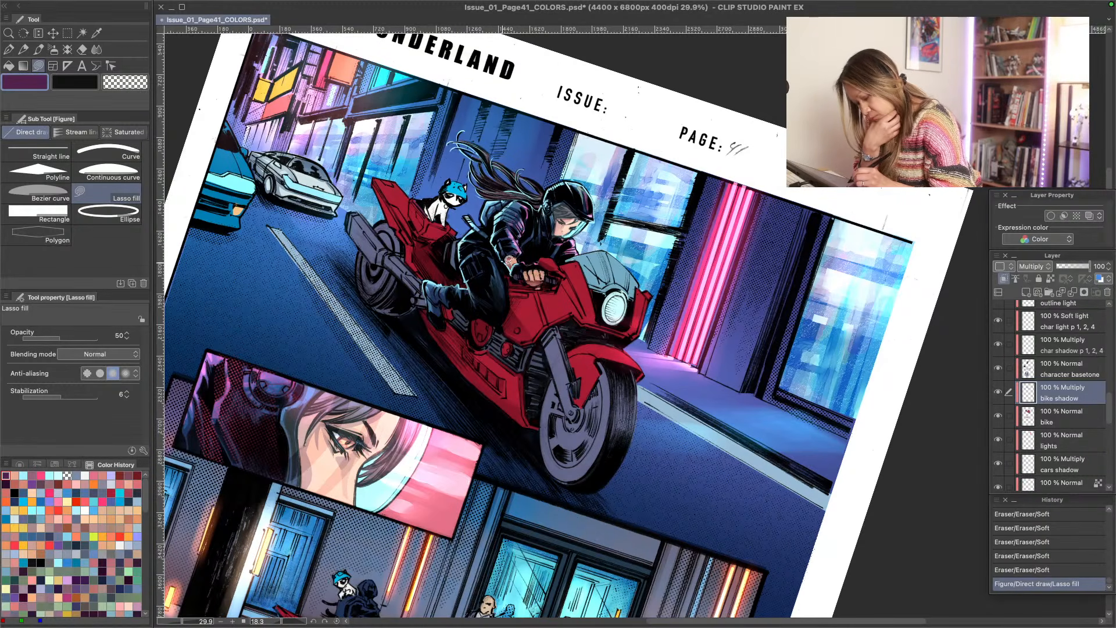
mouse_move(541, 289)
left_mouse_down()
mouse_move(546, 322)
mouse_move(537, 275)
mouse_move(479, 218)
mouse_move(514, 294)
mouse_move(530, 293)
mouse_move(418, 207)
mouse_move(508, 266)
mouse_move(558, 261)
mouse_move(498, 234)
mouse_move(555, 263)
mouse_move(586, 314)
mouse_move(562, 268)
left_mouse_up()
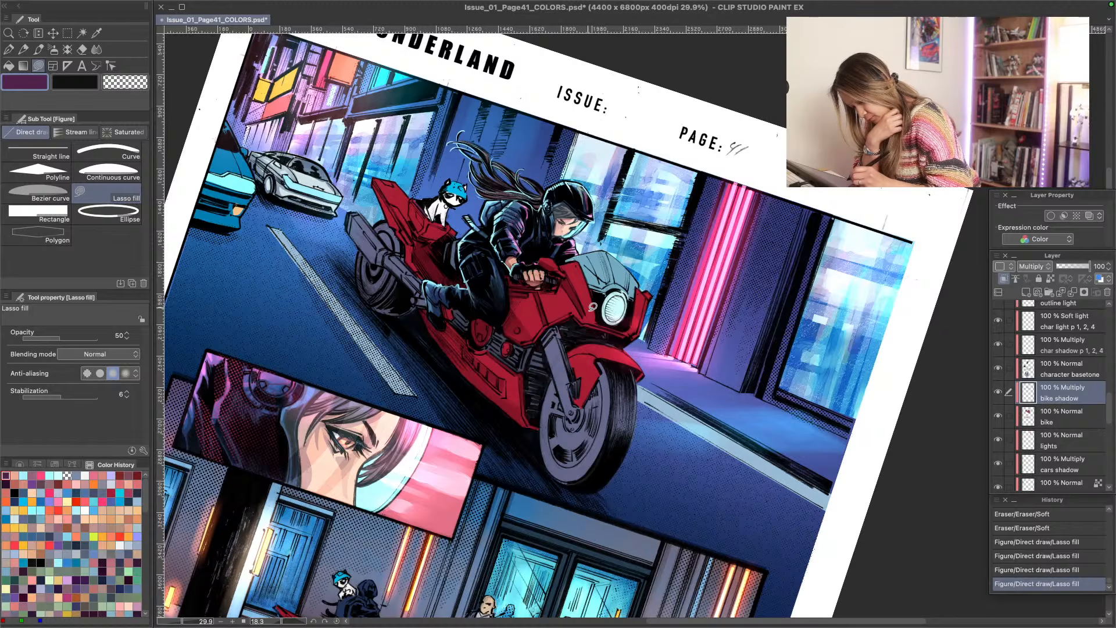
mouse_move(593, 307)
left_mouse_down()
mouse_move(587, 318)
mouse_move(583, 310)
mouse_move(599, 321)
mouse_move(573, 287)
mouse_move(637, 330)
mouse_move(587, 293)
left_mouse_up()
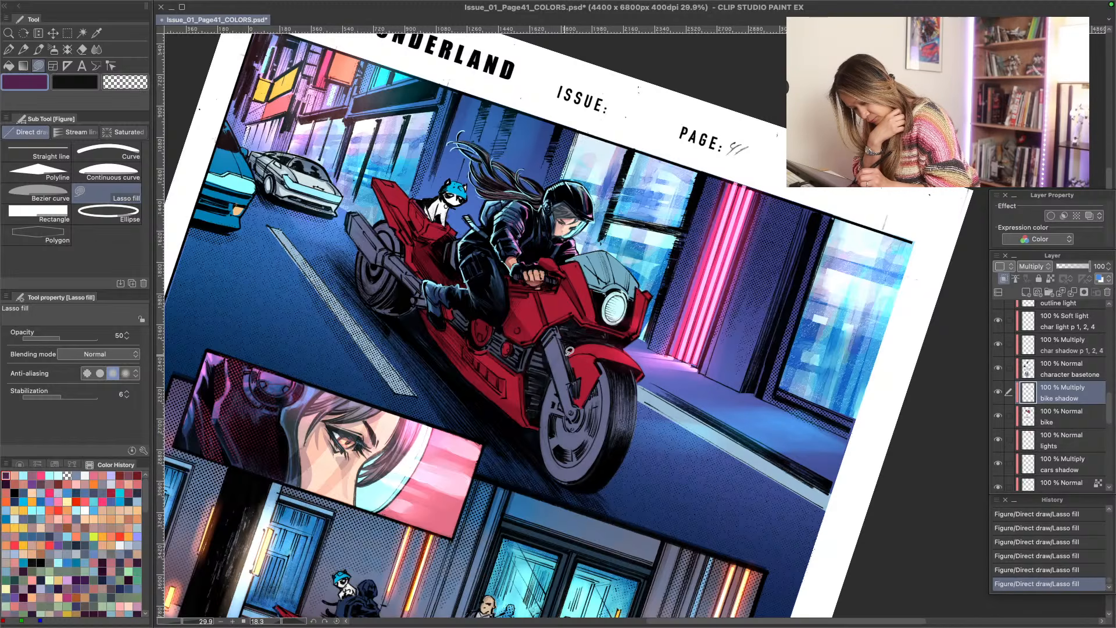
mouse_move(571, 351)
left_mouse_down()
mouse_move(600, 350)
mouse_move(584, 393)
mouse_move(572, 359)
left_mouse_up()
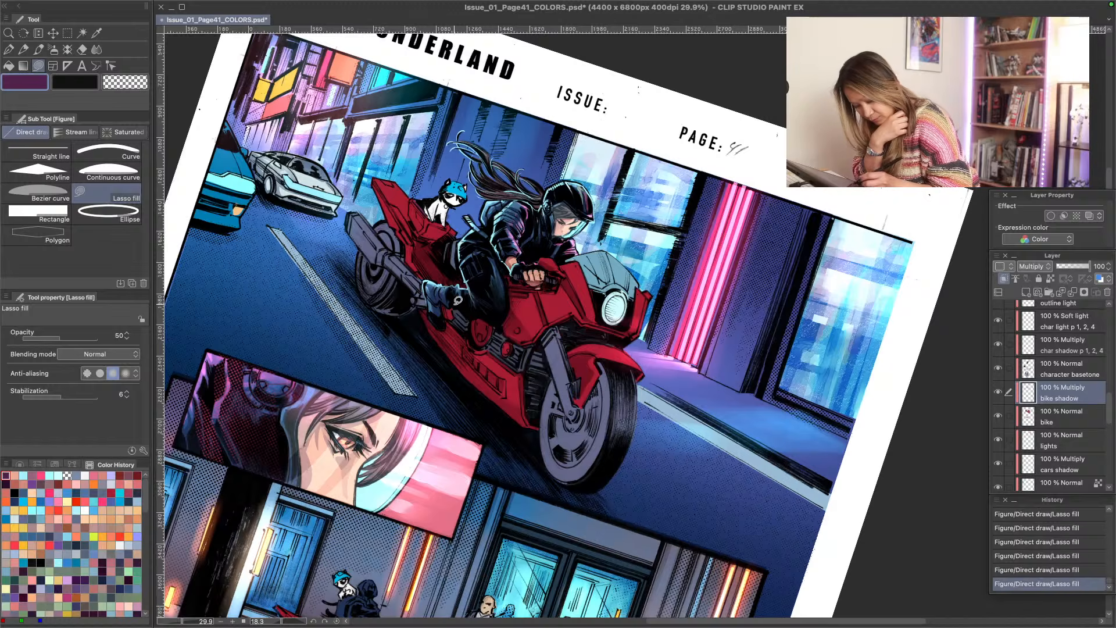
mouse_move(581, 401)
left_mouse_down()
mouse_move(596, 380)
mouse_move(589, 349)
mouse_move(586, 365)
left_mouse_up()
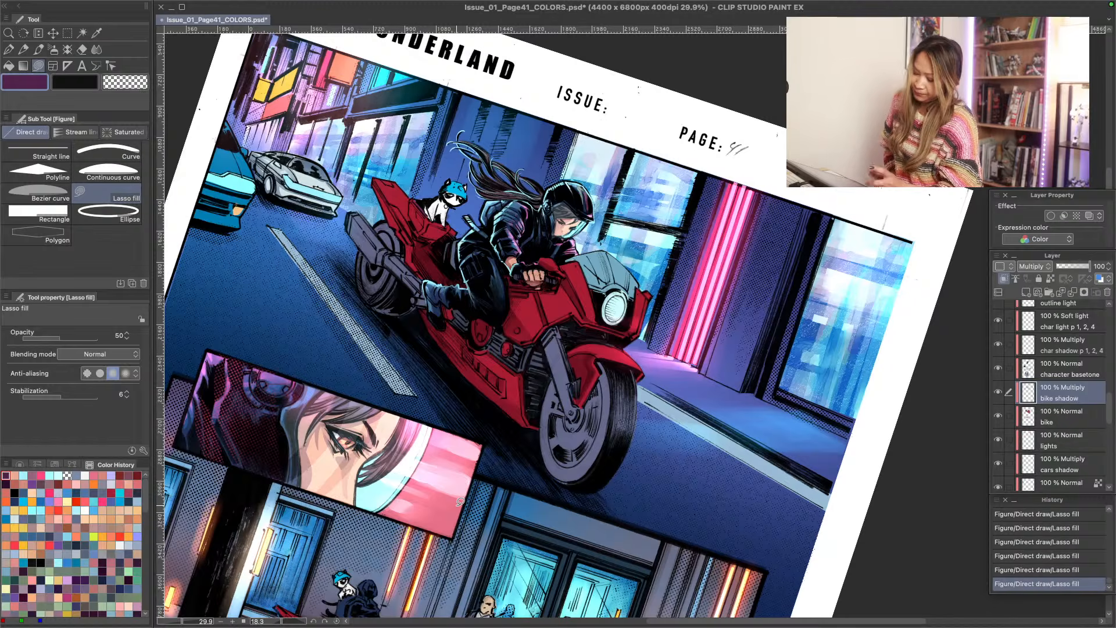
left_click_drag(584, 361, 584, 395)
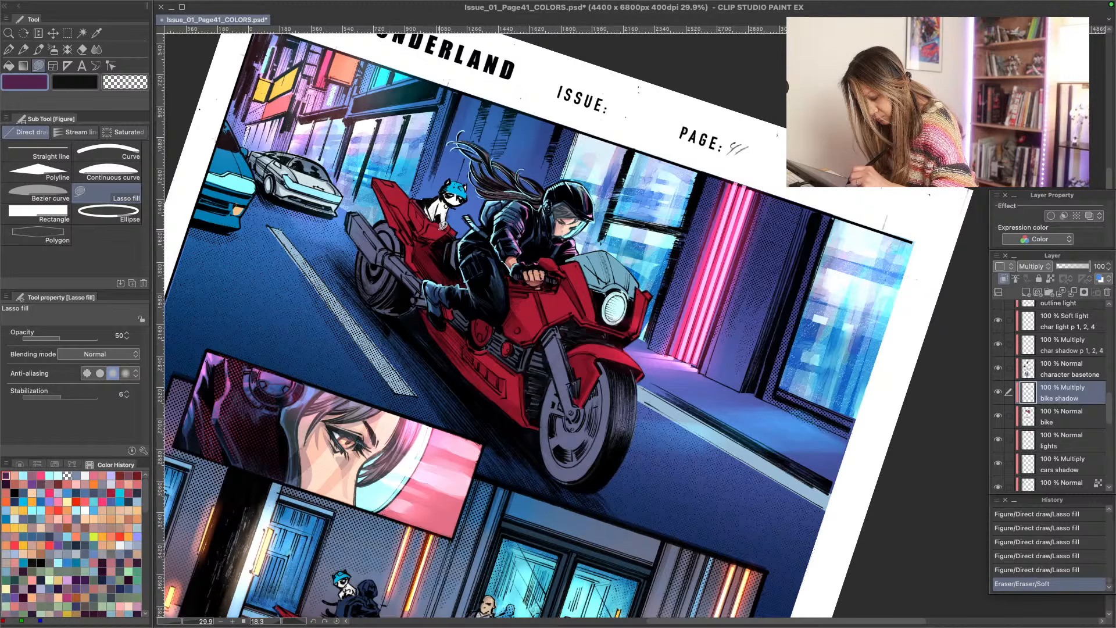
- Lasso-fill shadows on the red seat beneath the cat and soften them with the Soft eraser
left_click_drag(443, 224, 430, 234)
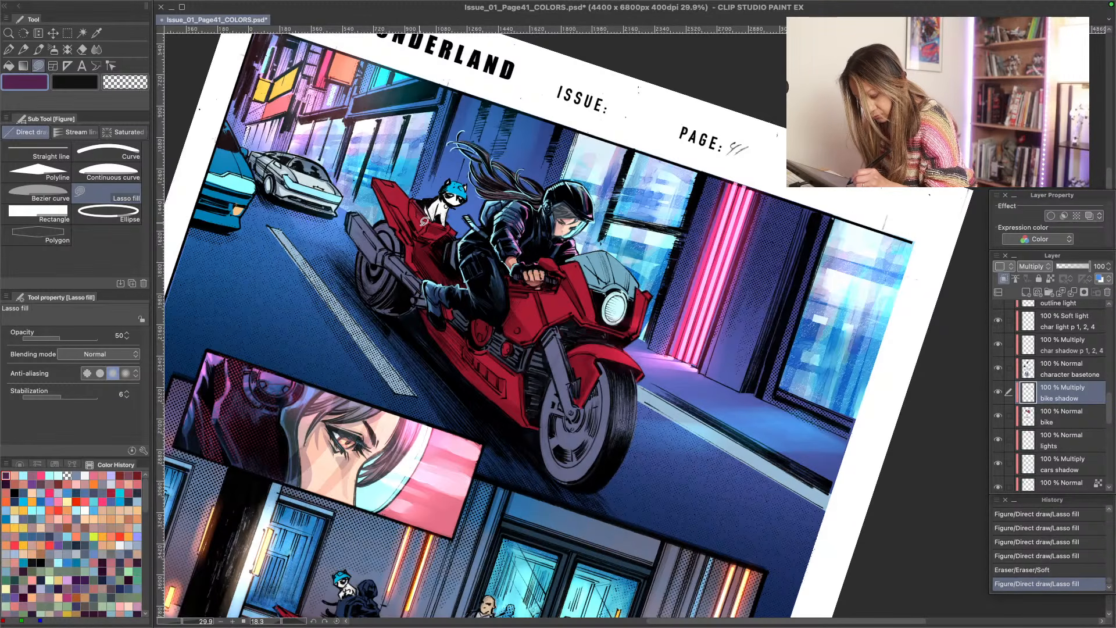
mouse_move(417, 210)
left_mouse_down()
mouse_move(420, 237)
mouse_move(423, 217)
mouse_move(376, 164)
mouse_move(424, 225)
left_mouse_up()
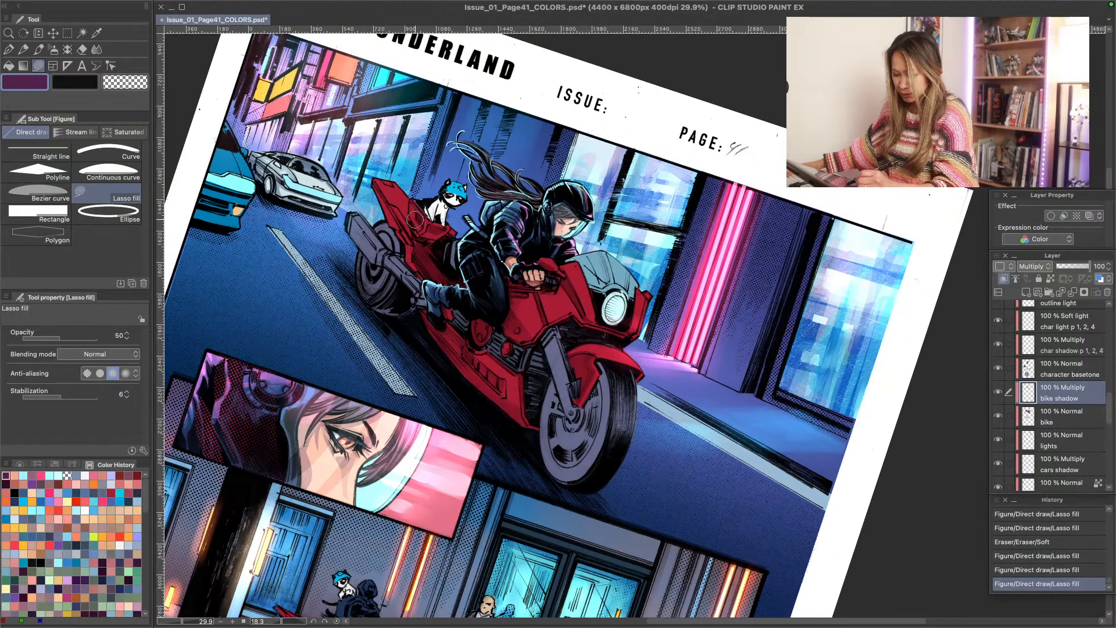
mouse_move(419, 219)
left_mouse_down()
mouse_move(443, 232)
mouse_move(410, 216)
mouse_move(443, 232)
mouse_move(420, 218)
left_mouse_up()
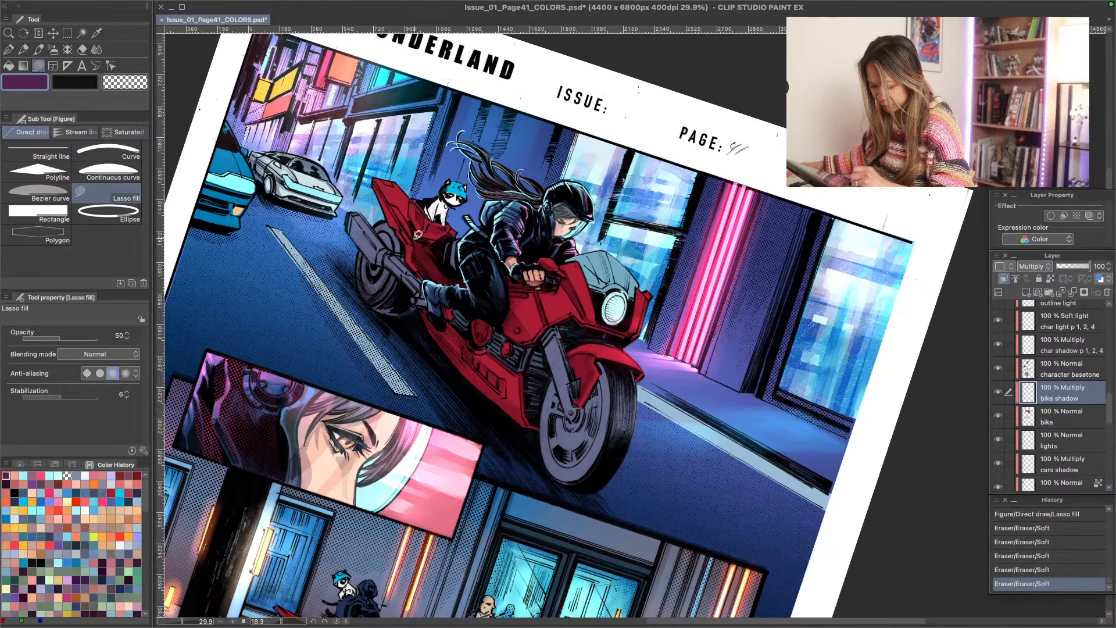
- Lasso-fill shadows across the bike's tail section behind and below the cat, and fade their edges with the Soft eraser
left_click_drag(417, 234, 430, 239)
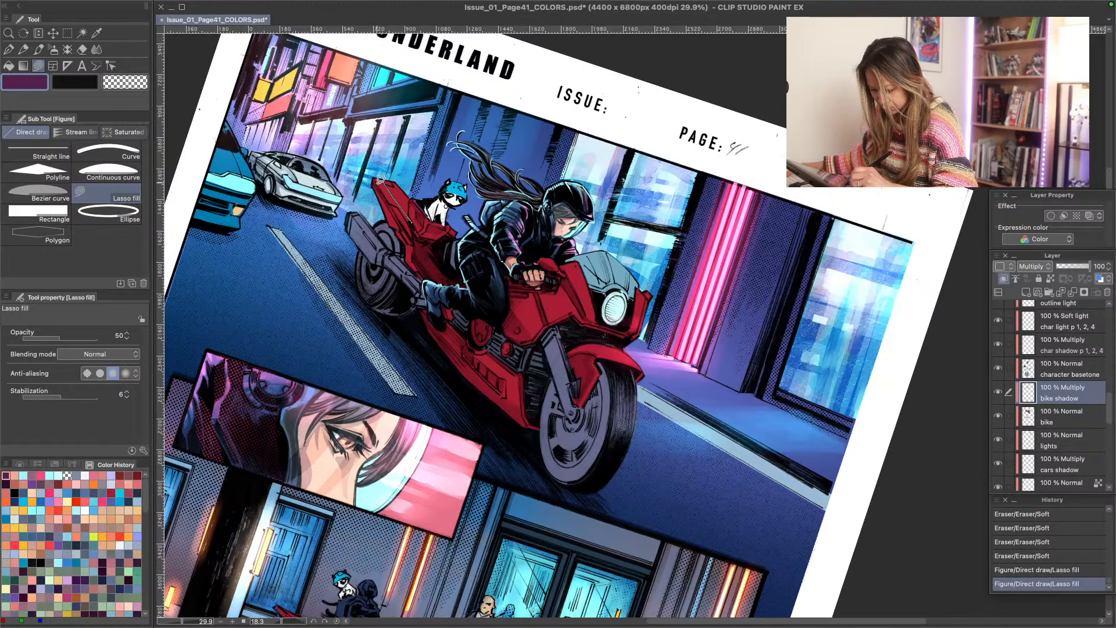
mouse_move(410, 216)
left_mouse_down()
mouse_move(379, 181)
mouse_move(394, 180)
mouse_move(414, 205)
mouse_move(410, 196)
left_mouse_up()
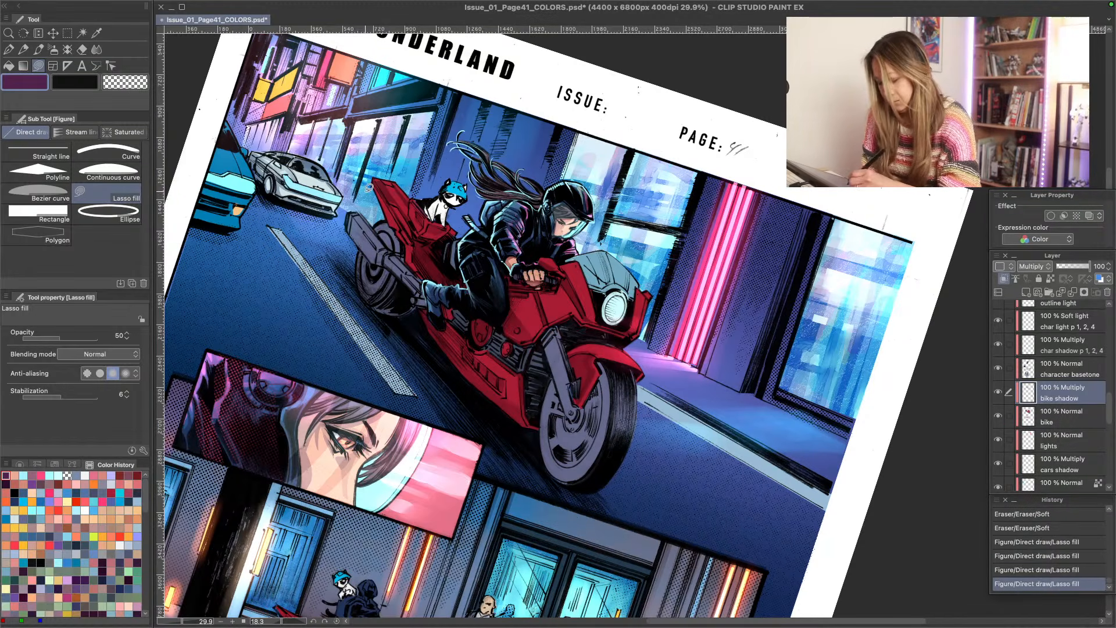
mouse_move(417, 242)
left_mouse_down()
mouse_move(413, 260)
mouse_move(415, 244)
left_mouse_up()
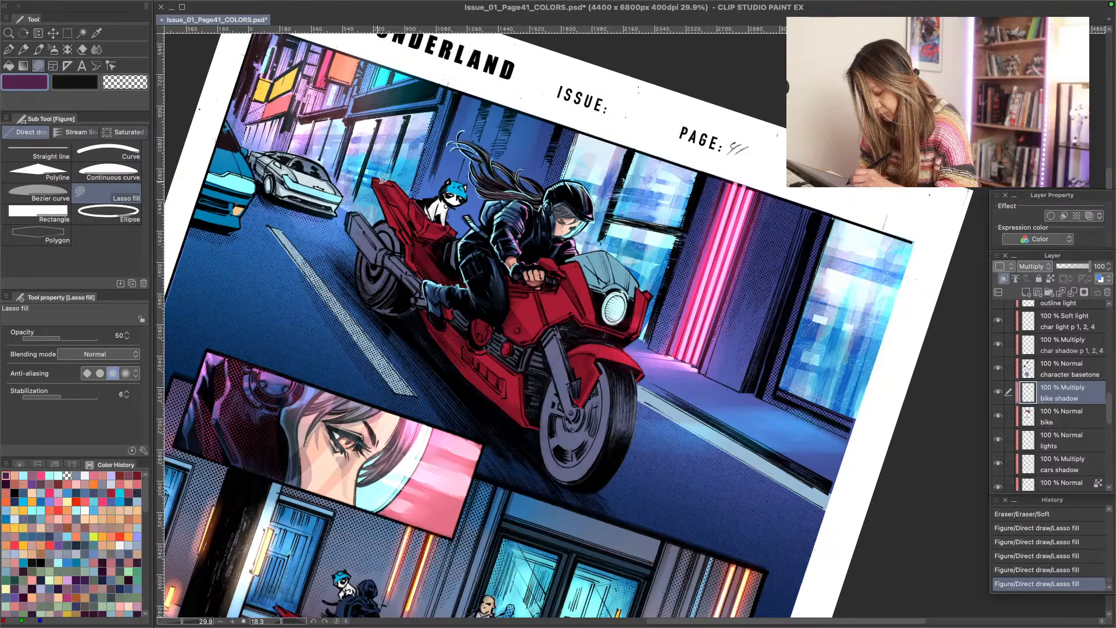
mouse_move(411, 200)
left_mouse_down()
mouse_move(416, 222)
mouse_move(382, 177)
left_mouse_up()
left_click_drag(382, 177, 382, 171)
left_click_drag(401, 212, 408, 223)
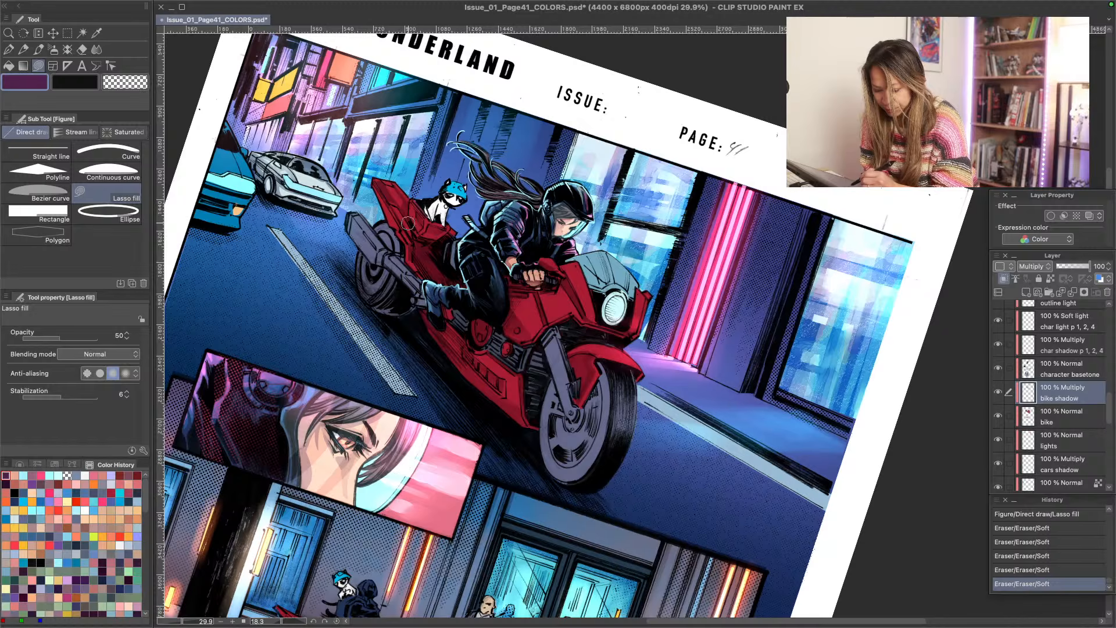
left_click_drag(433, 262, 440, 271)
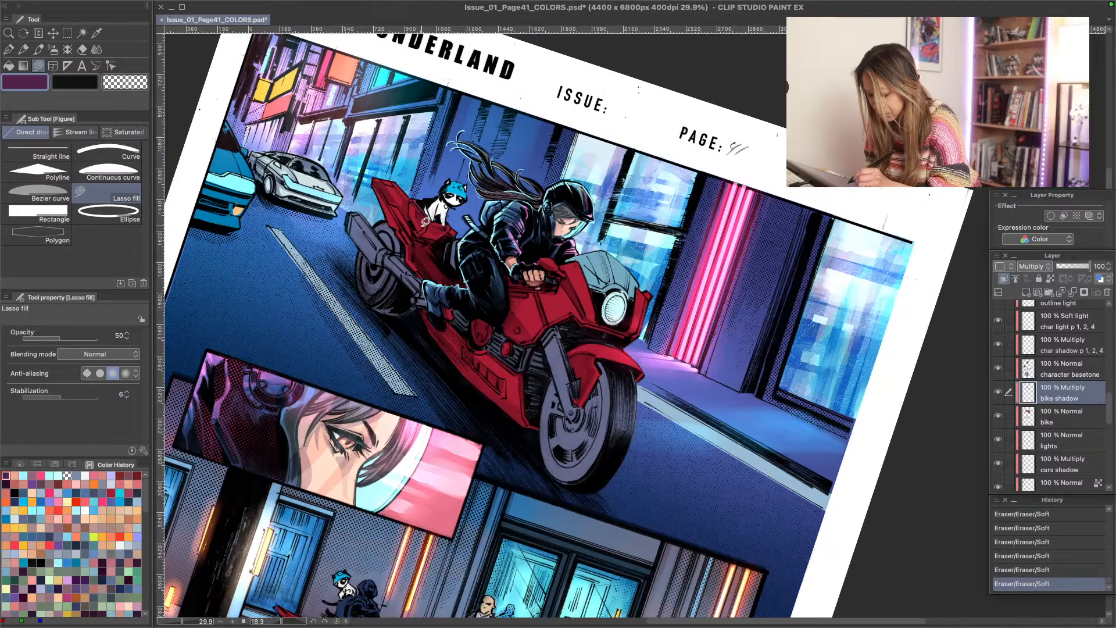
- Lasso-fill shadows under the cat and on the lower fairing, and cut back the shadow near the rider's knee with the transparent color
mouse_move(442, 230)
left_mouse_down()
mouse_move(427, 228)
mouse_move(449, 236)
mouse_move(430, 234)
left_mouse_up()
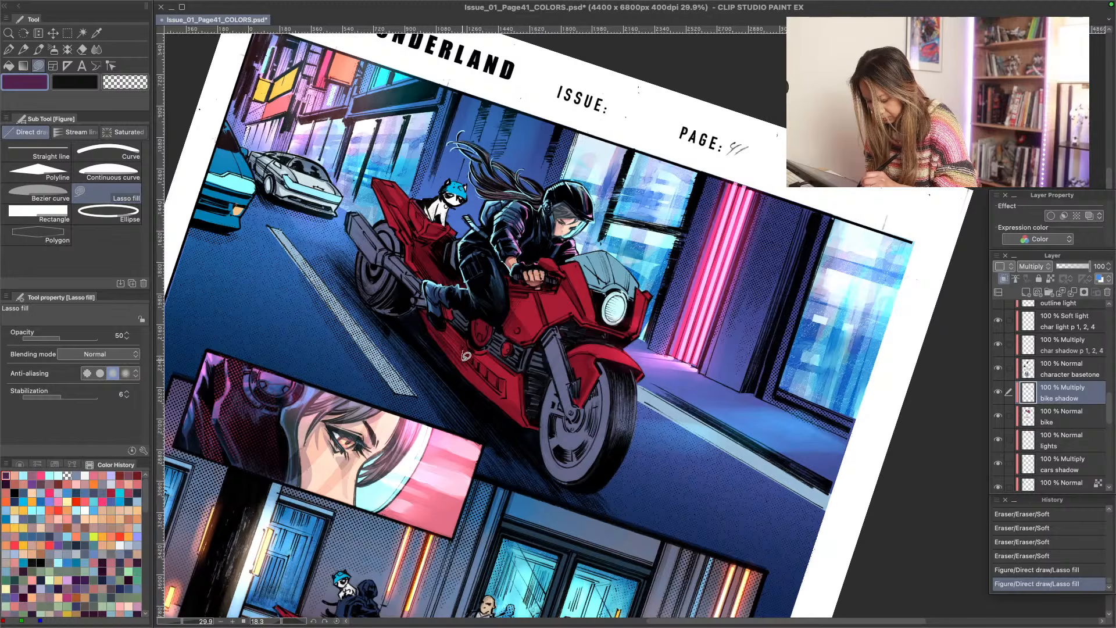
mouse_move(466, 356)
left_mouse_down()
mouse_move(504, 394)
mouse_move(387, 292)
mouse_move(325, 281)
mouse_move(314, 310)
mouse_move(424, 322)
mouse_move(471, 339)
left_mouse_up()
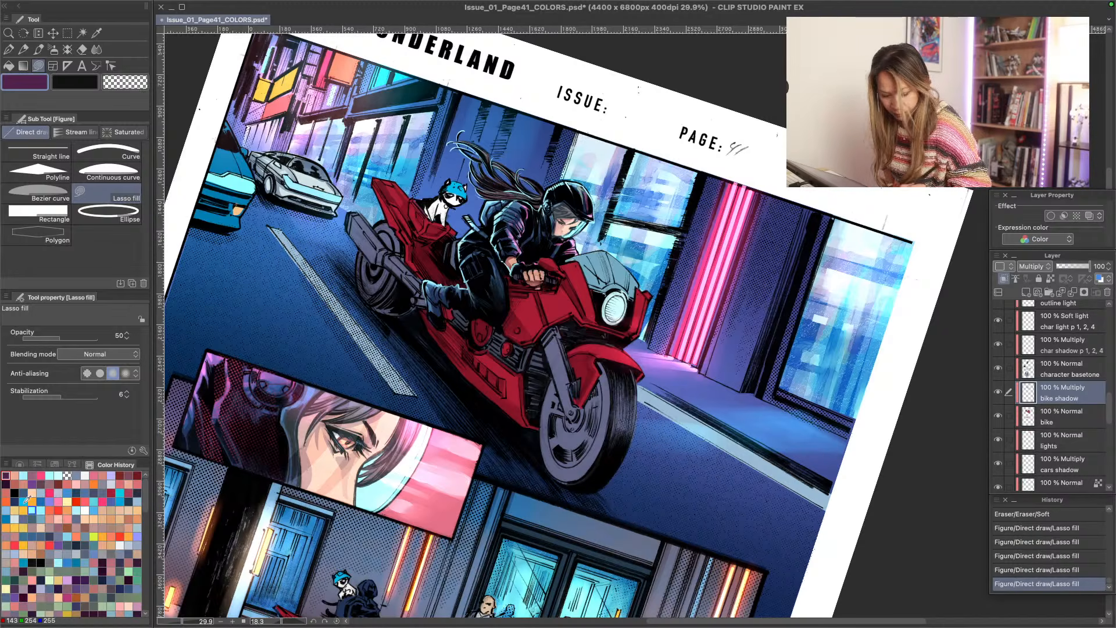
left_click(66, 475)
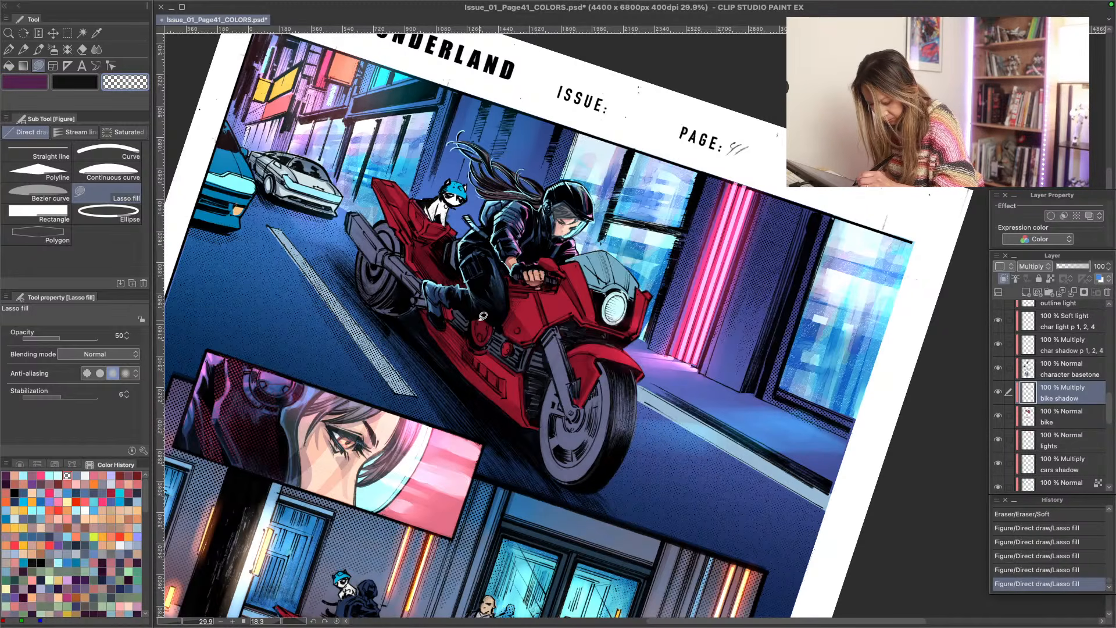
left_click_drag(484, 333, 486, 321)
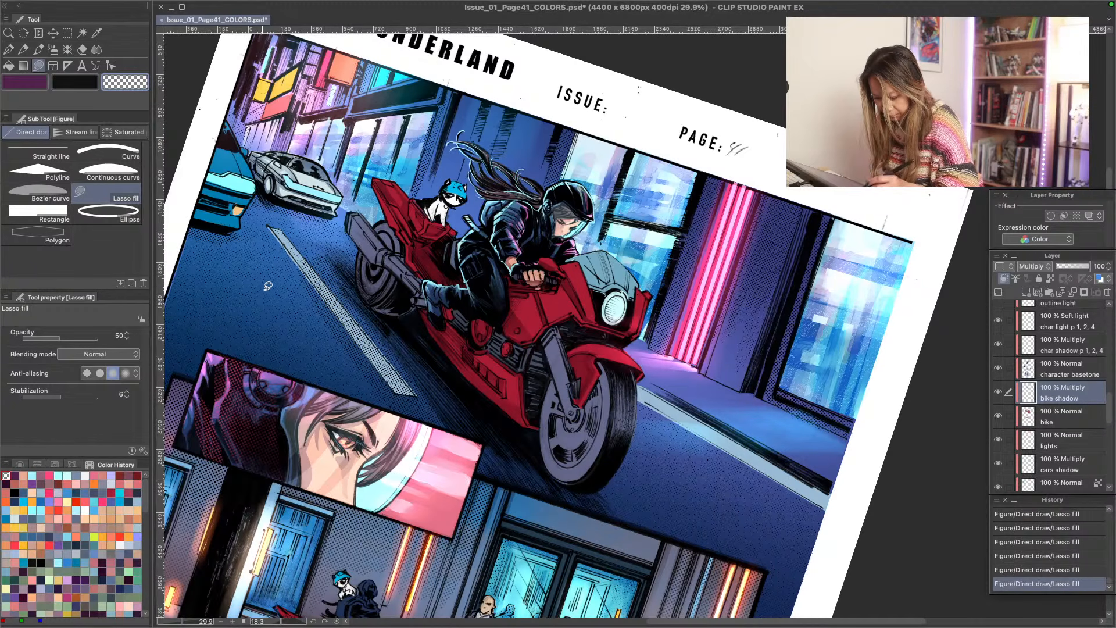
- Return to the dark purple color and Lasso-fill shadows on the exhaust pipe, front fork and front wheel
left_click(14, 475)
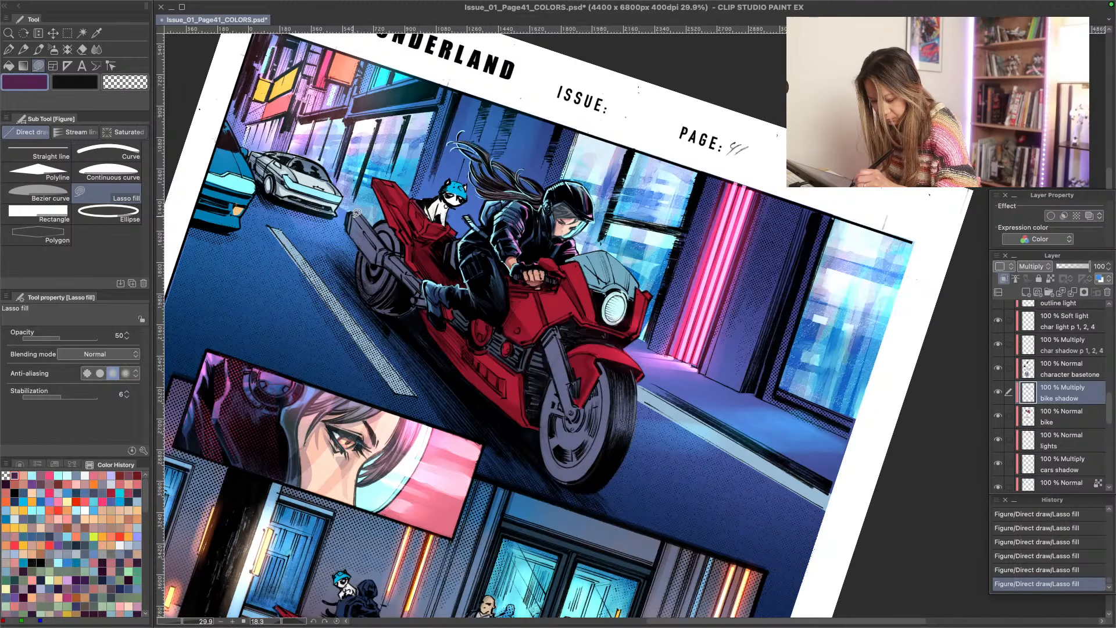
left_click_drag(357, 213, 379, 245)
mouse_move(380, 246)
left_mouse_down()
mouse_move(389, 243)
mouse_move(359, 208)
mouse_move(348, 215)
left_mouse_up()
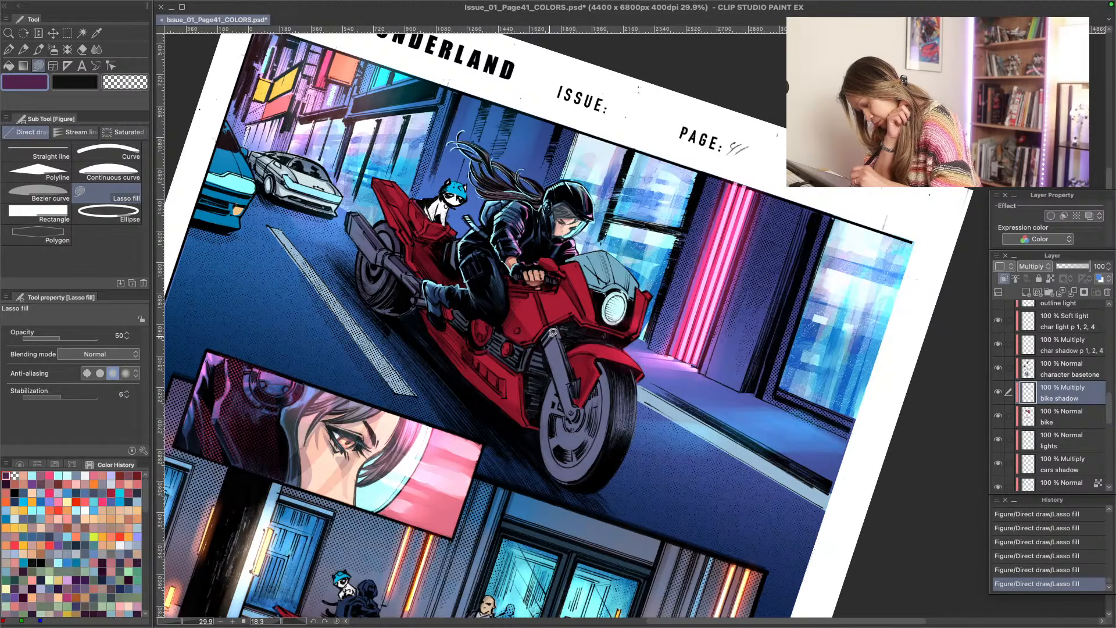
mouse_move(554, 335)
left_mouse_down()
mouse_move(574, 404)
mouse_move(553, 324)
left_mouse_up()
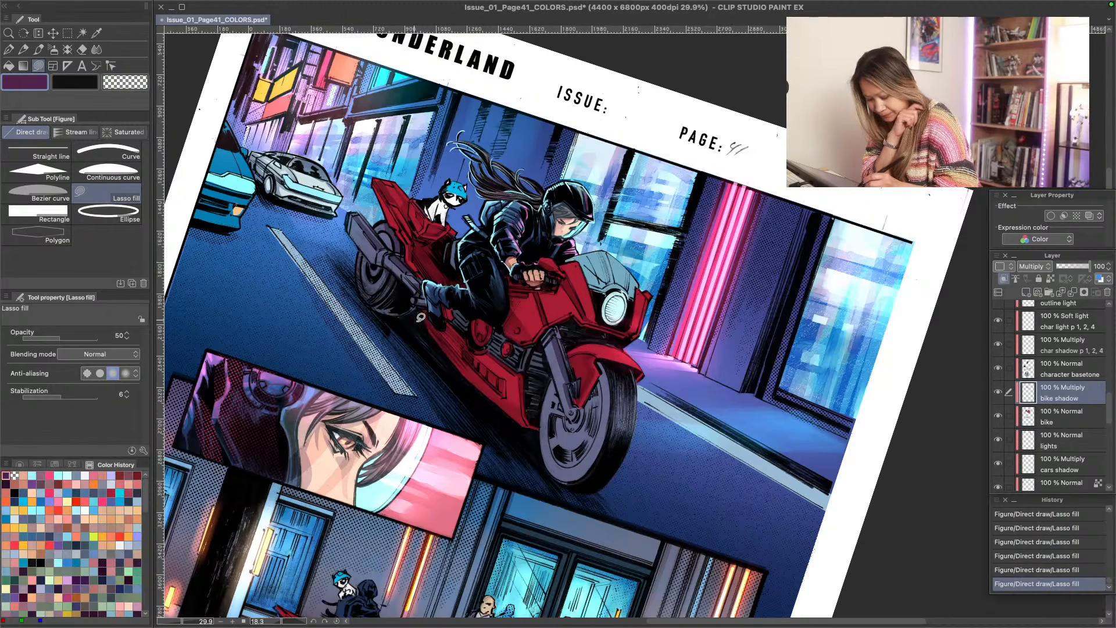
left_click_drag(573, 409, 584, 412)
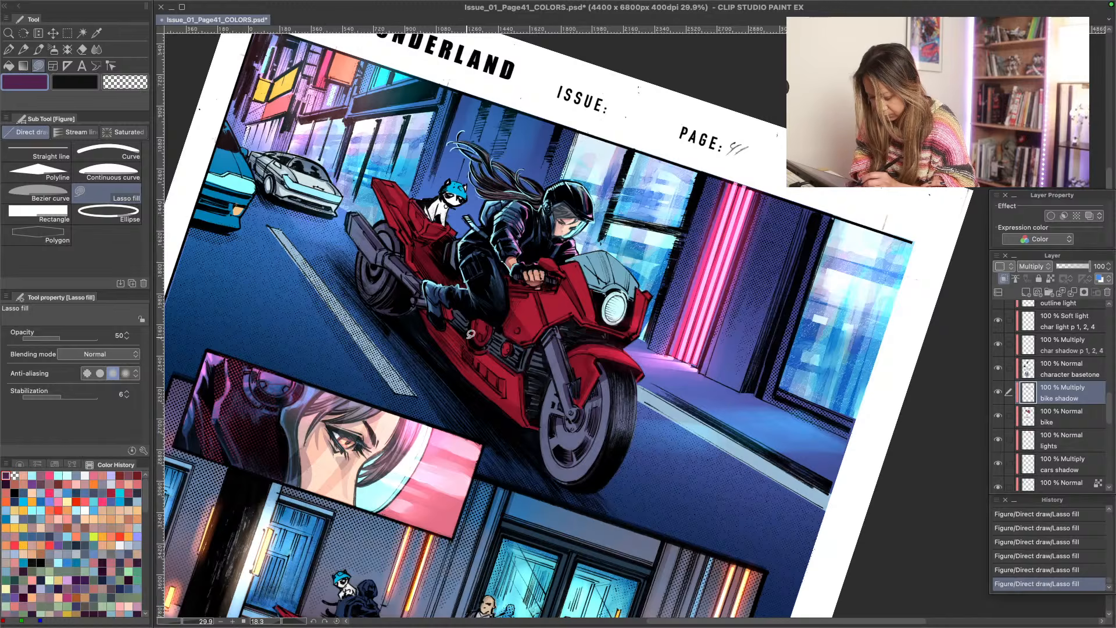
- Draw small dark purple shadow strokes on the bike's engine details with the G-pen at size 3
key("p")
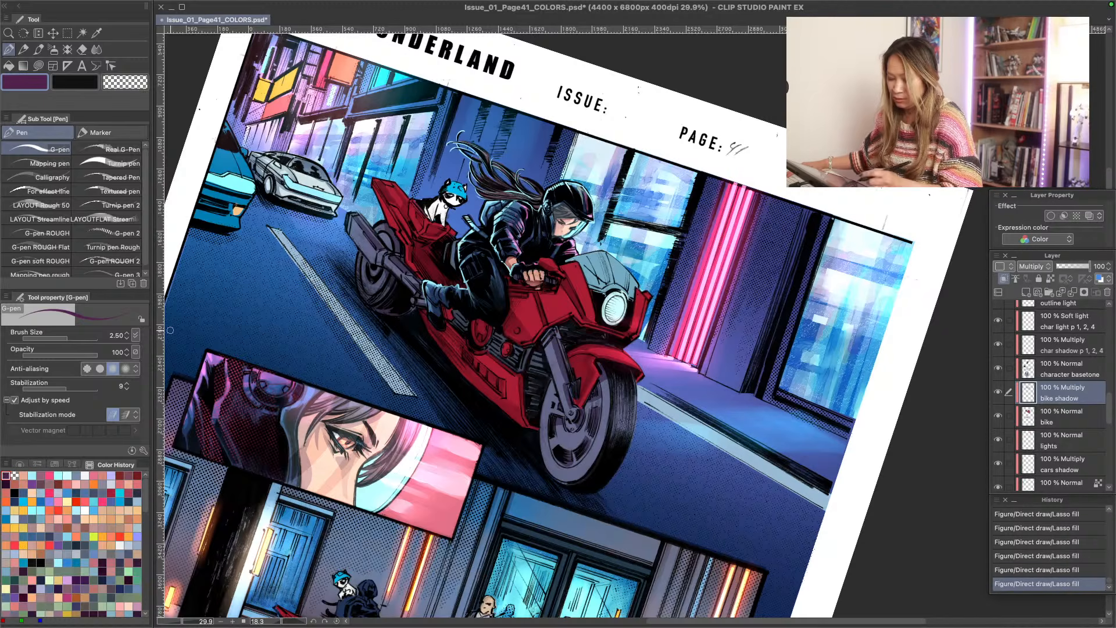
key("bracketright")
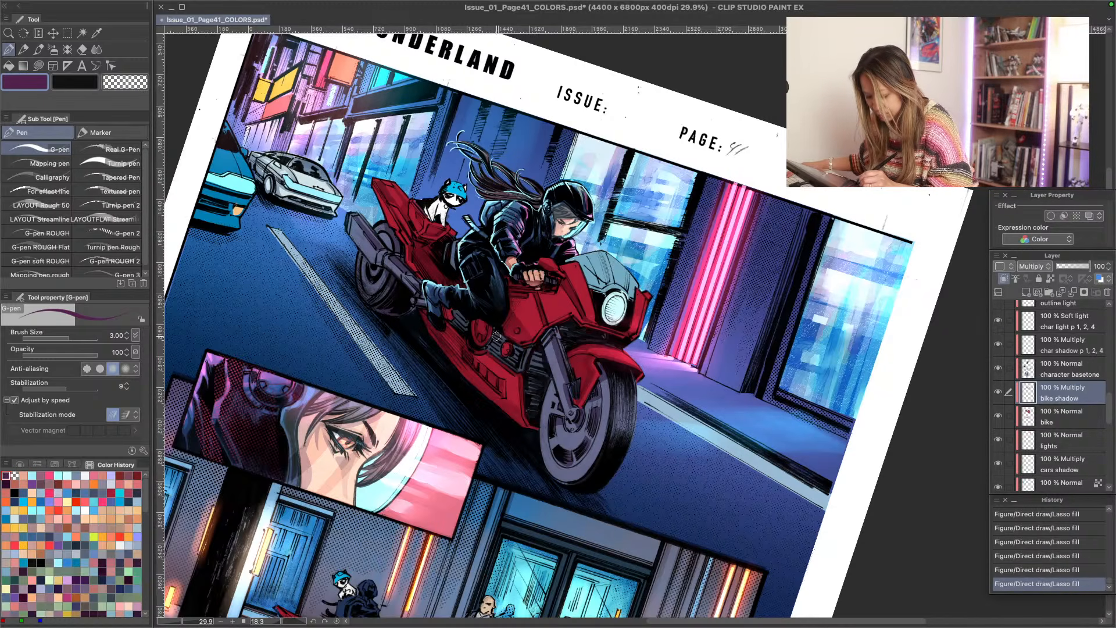
mouse_move(520, 347)
left_mouse_down()
mouse_move(508, 342)
mouse_move(509, 369)
mouse_move(512, 349)
left_mouse_up()
- Set the G-pen's brush size to 2.5 and its opacity to 63
key("bracketleft")
key("bracketleft")
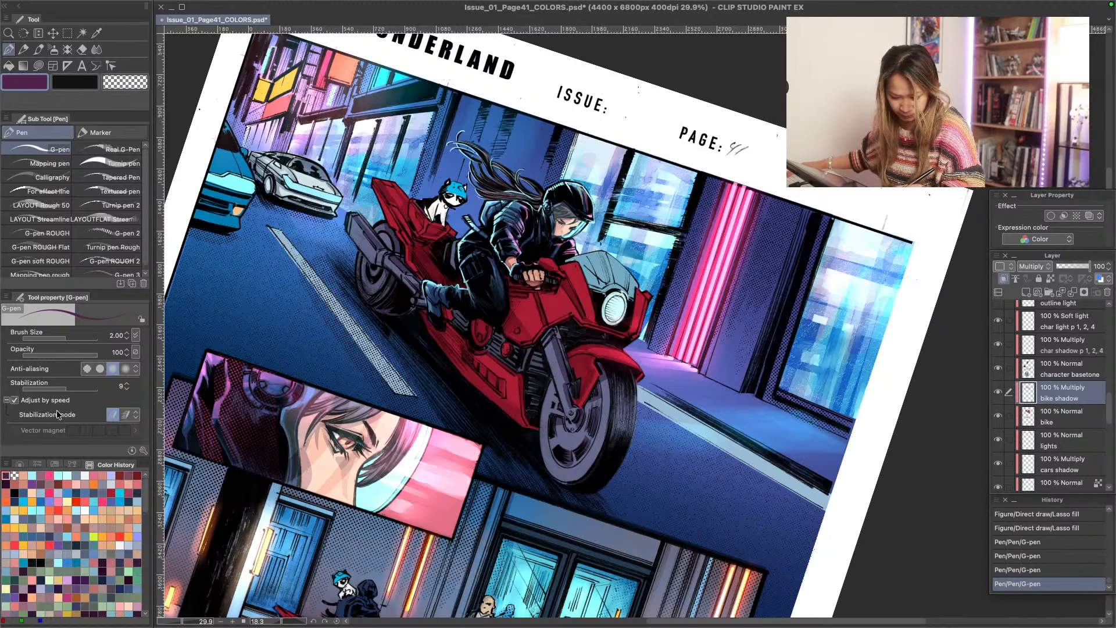
left_click(66, 355)
key("bracketright")
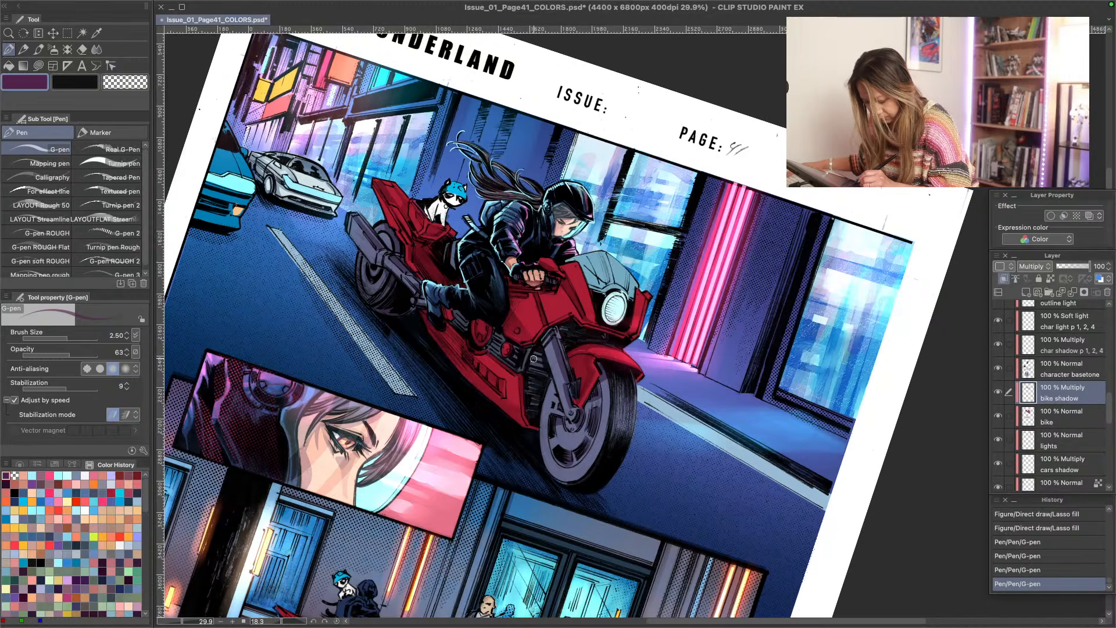
- Draw small dark purple shadow strokes on the bike's engine and lower fairing vents, reducing the G-pen to size 2
left_click_drag(534, 359, 536, 353)
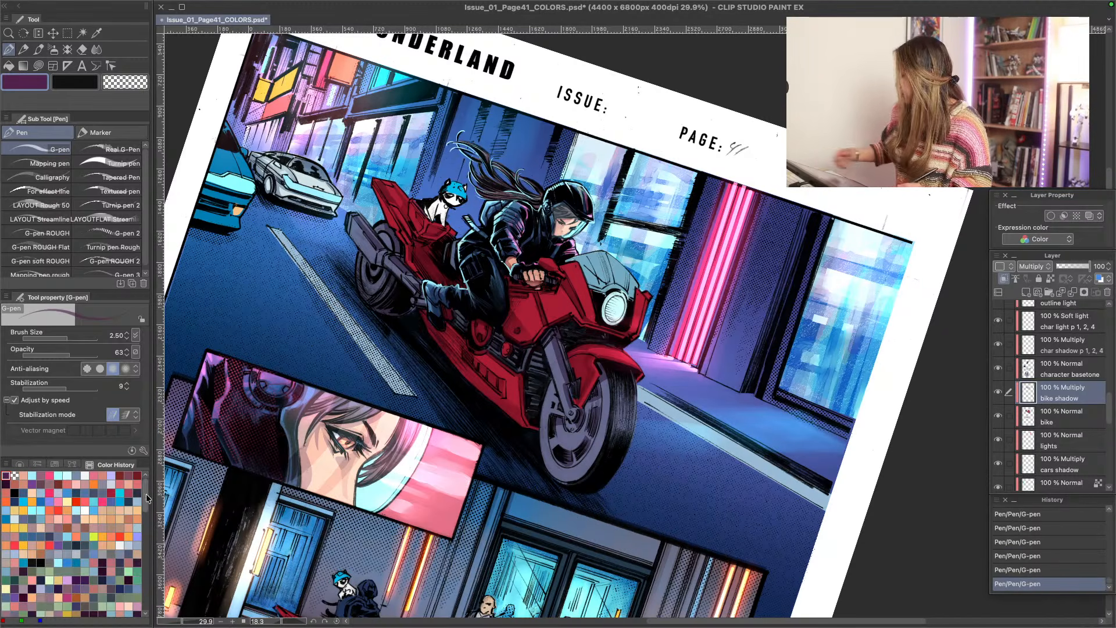
key("c")
key("bracketleft")
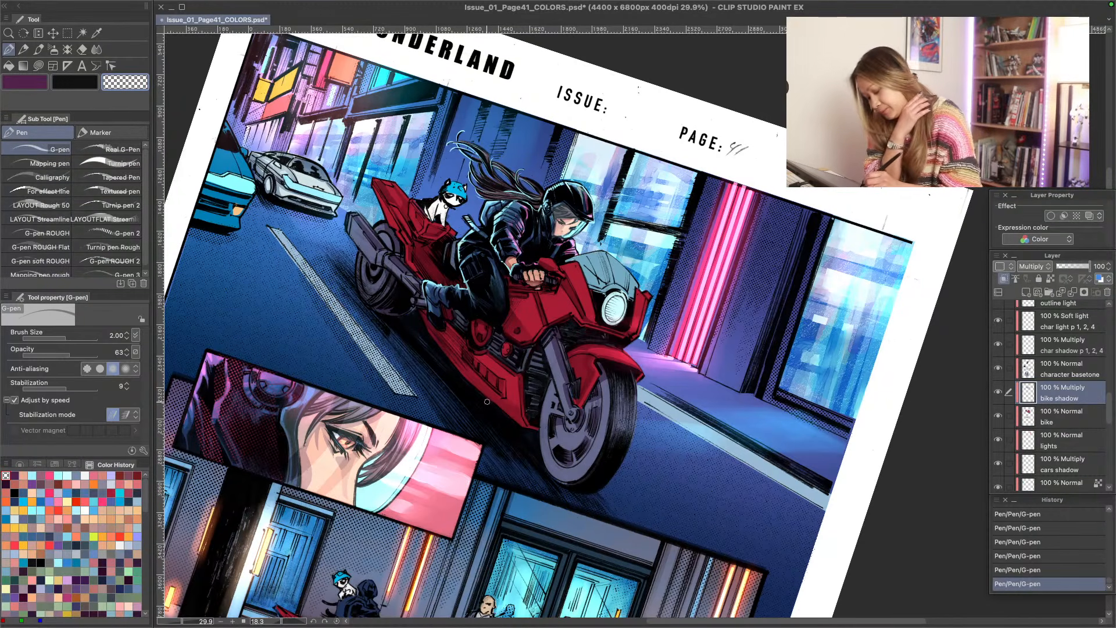
key("c")
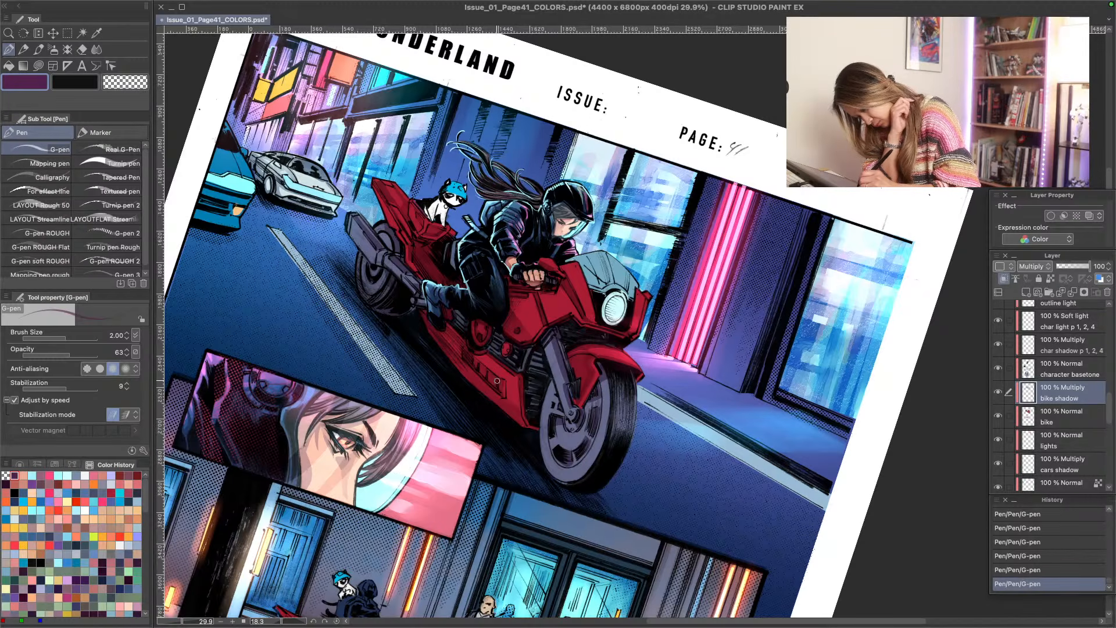
left_click_drag(505, 383, 505, 380)
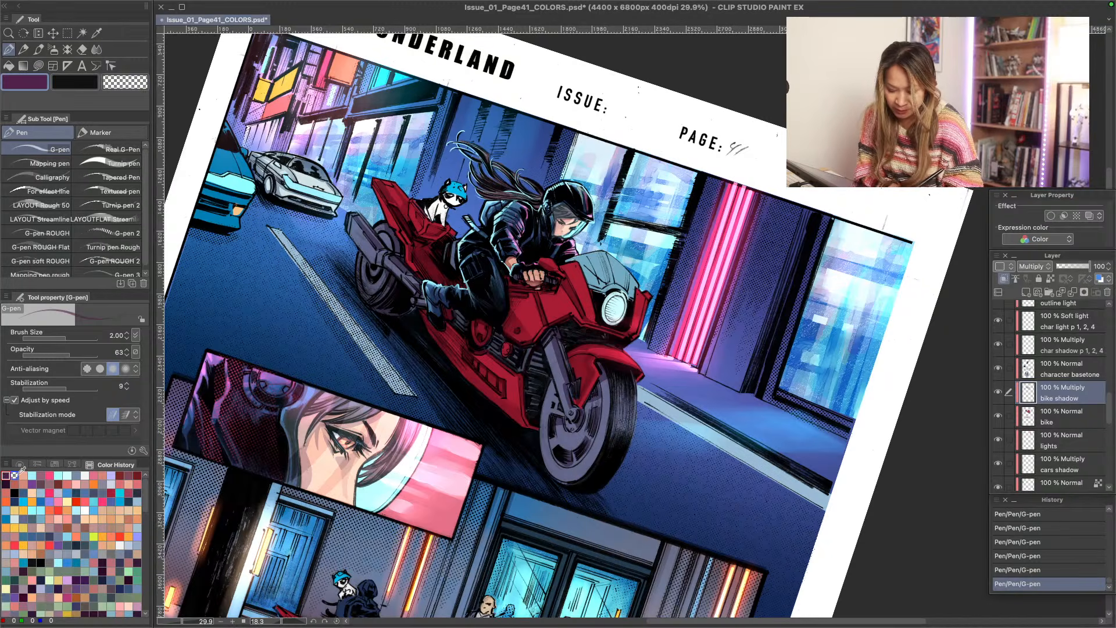
- Trim the shadow on the bike's tail fairing beside the cat with the transparent color
key("c")
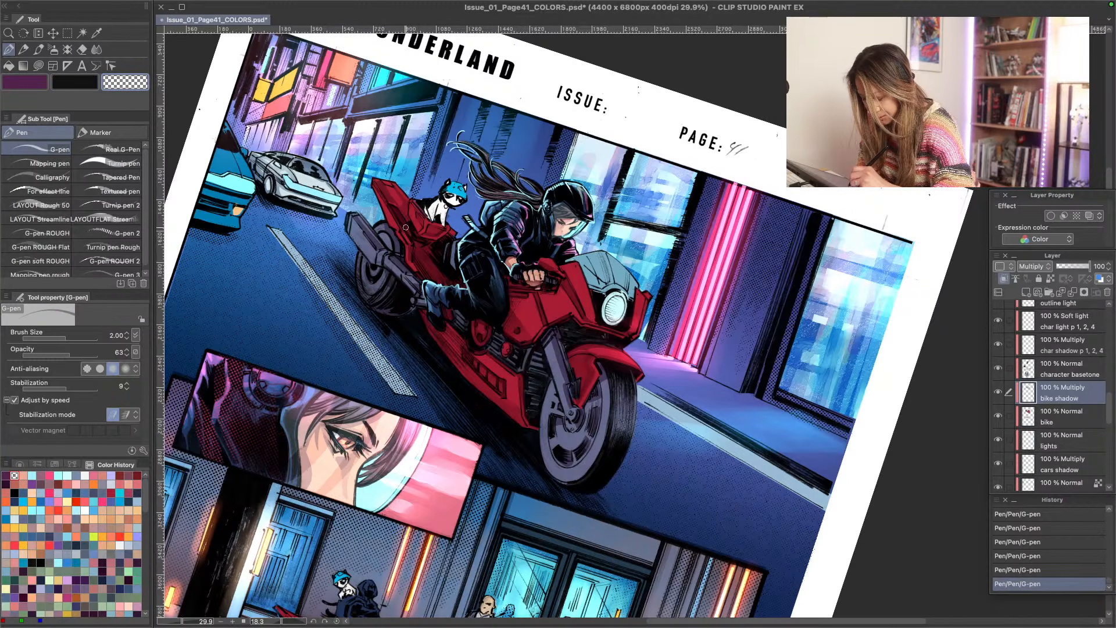
left_click_drag(406, 228, 385, 193)
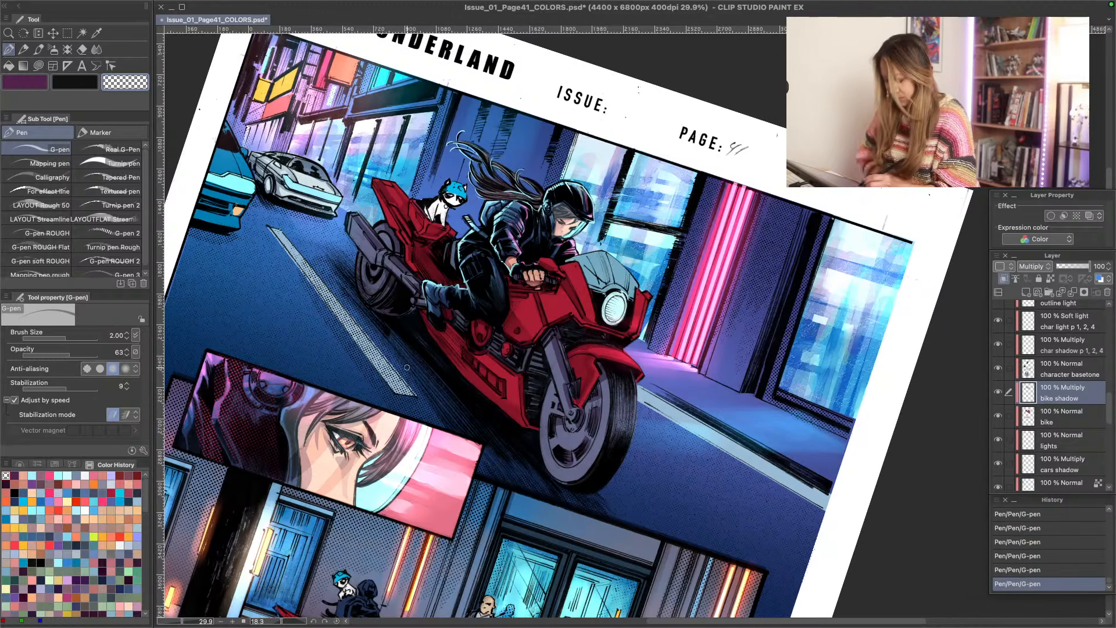
key("r")
left_click_drag(445, 485, 432, 357)
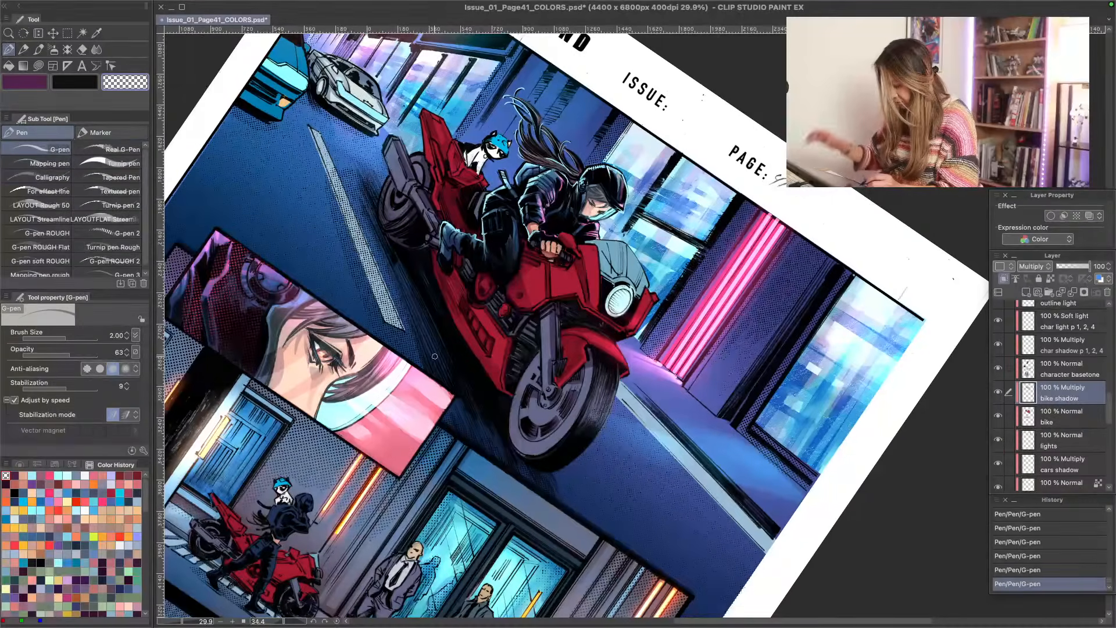
left_click(1034, 418)
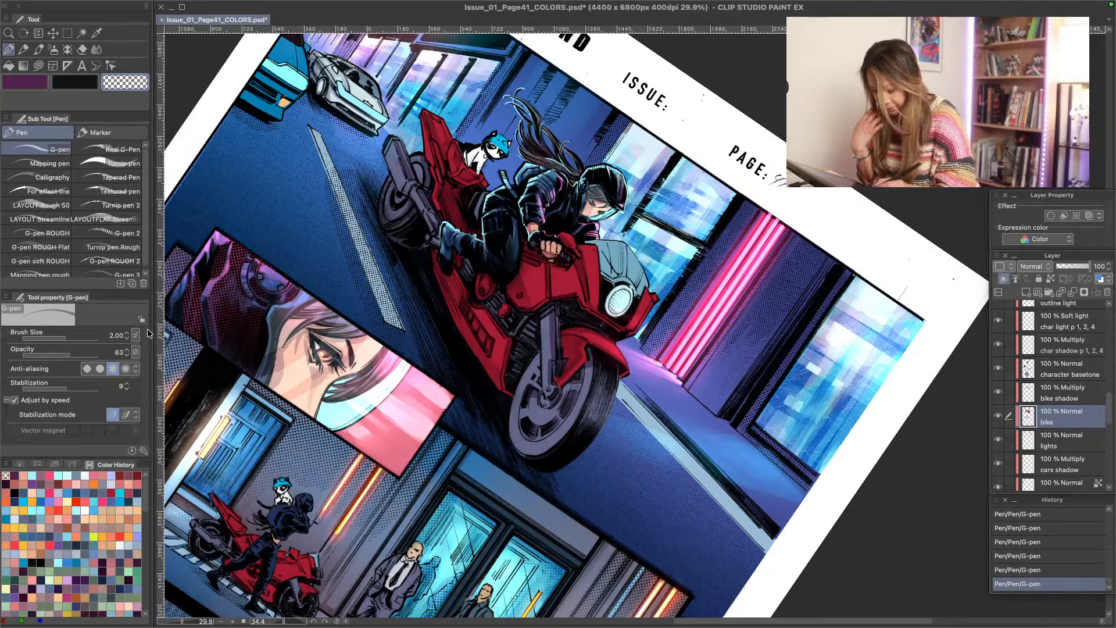
key("r")
double_click(320, 439)
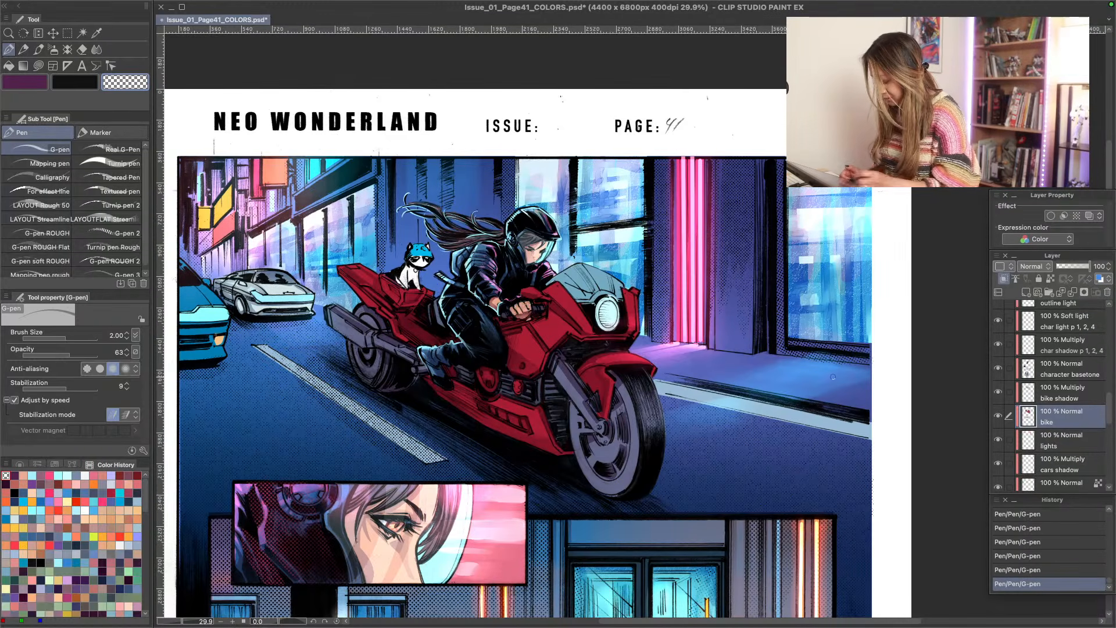
- Add a new raster layer above the "bike shadow" layer and set its blending mode to Overlay
left_click(1052, 397)
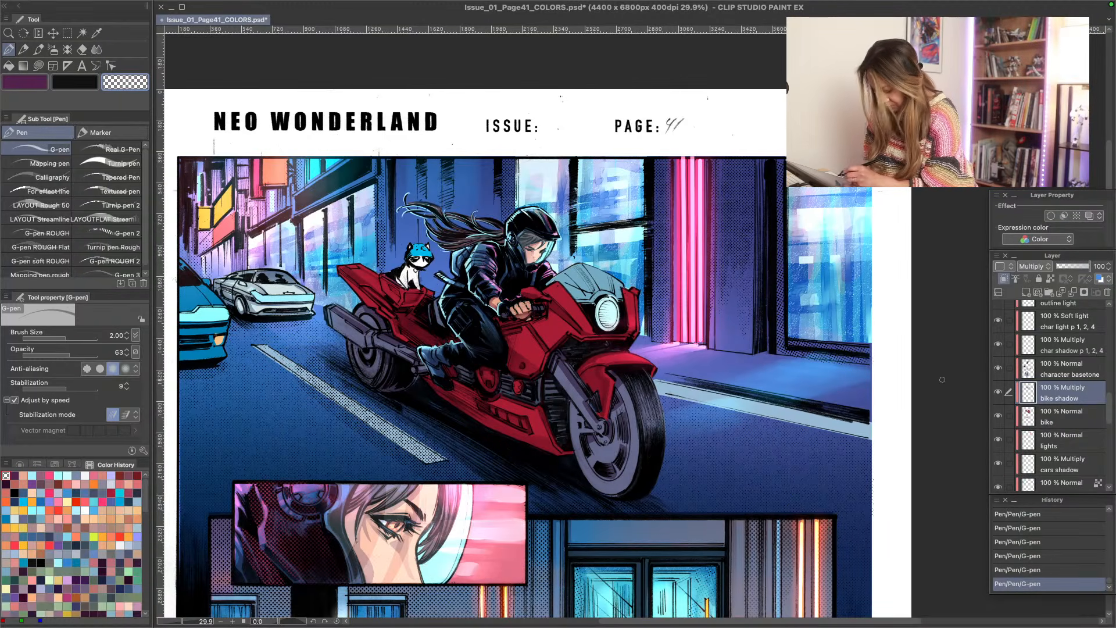
left_click(1026, 292)
left_click(1032, 266)
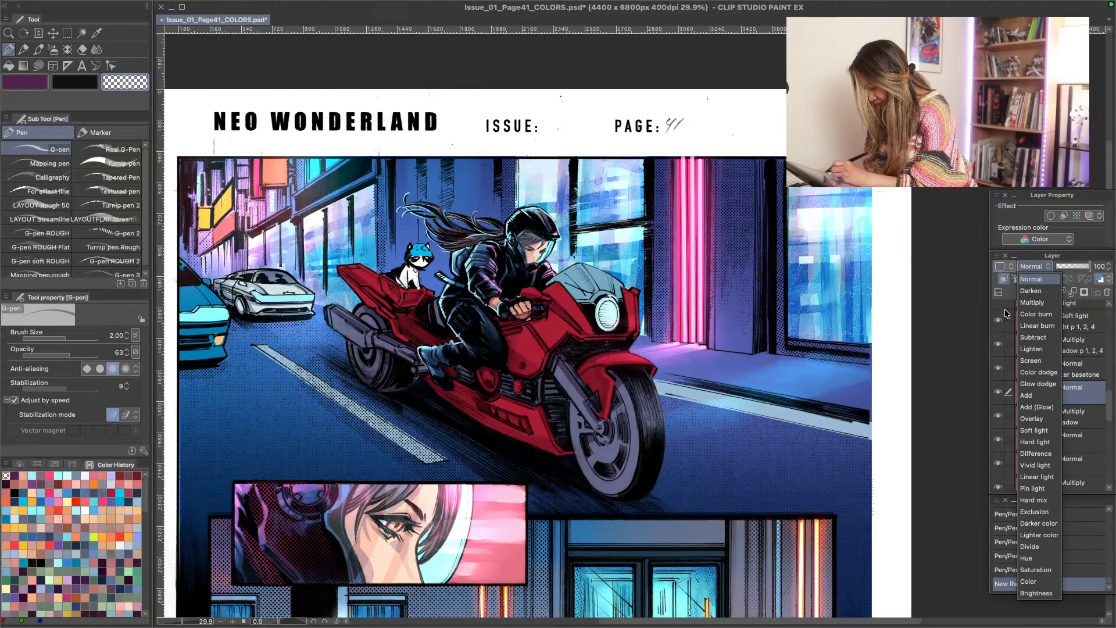
left_click(1030, 419)
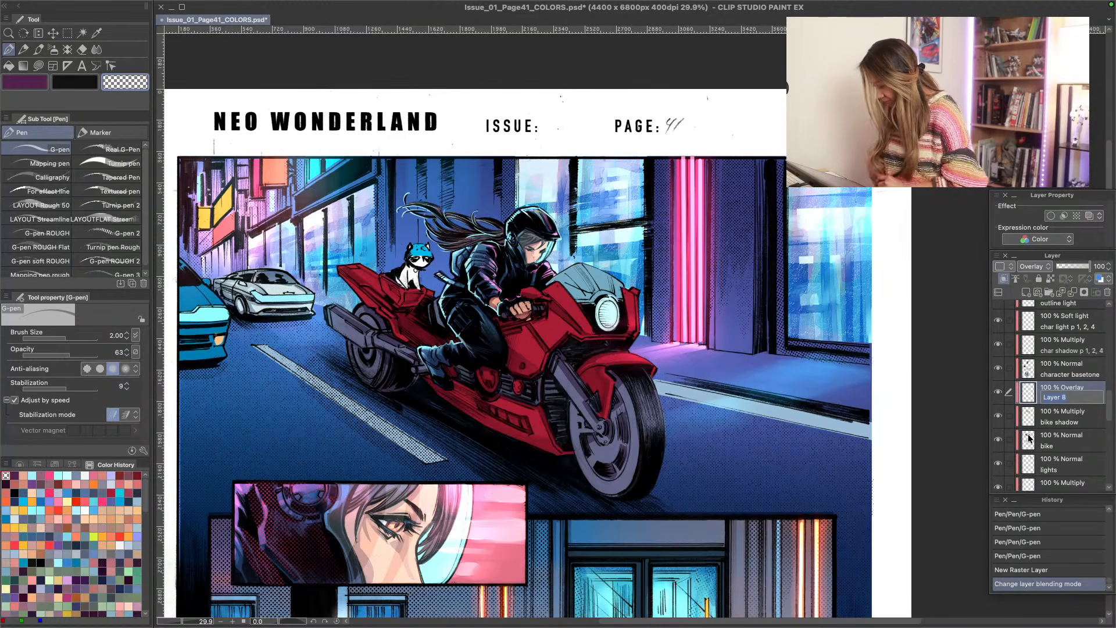
- Rename the new Overlay layer as "bike highlight"
type("bike ")
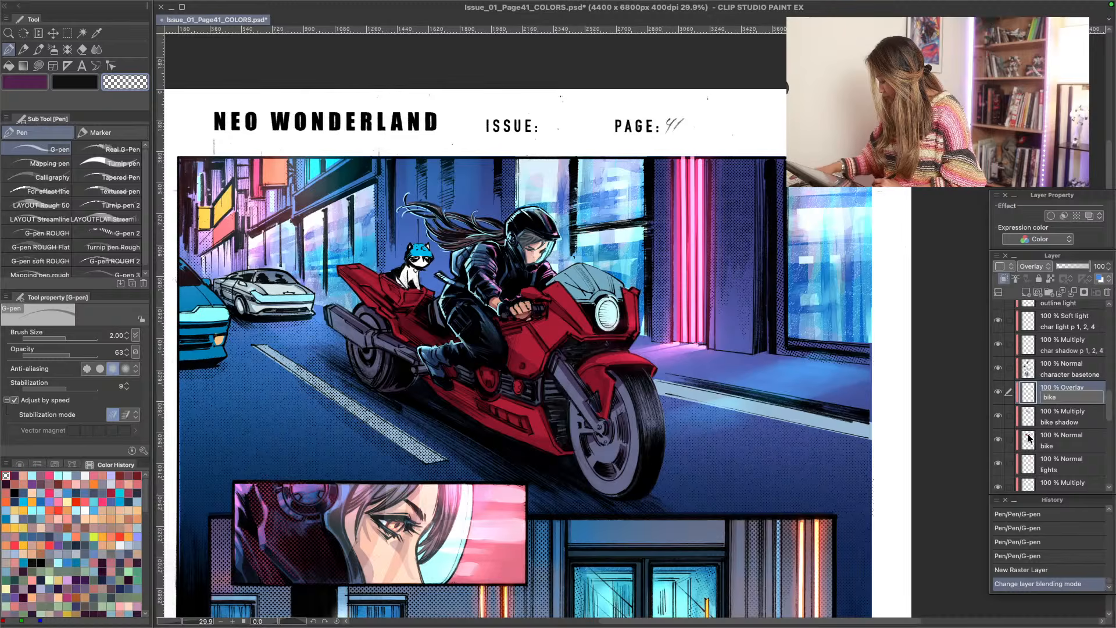
type("ligh")
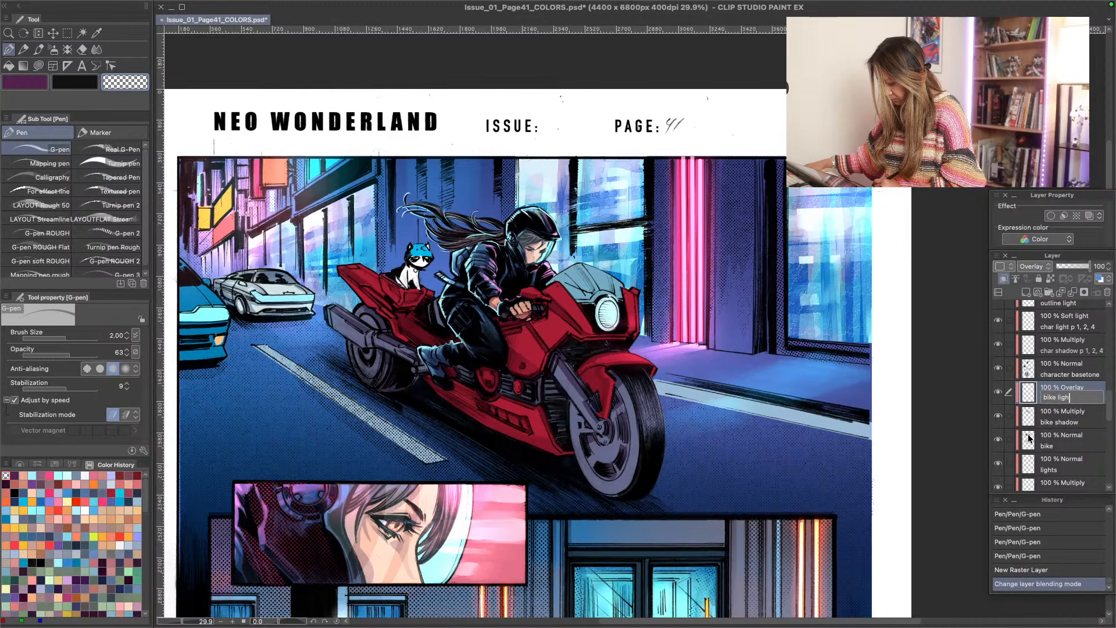
key("Return")
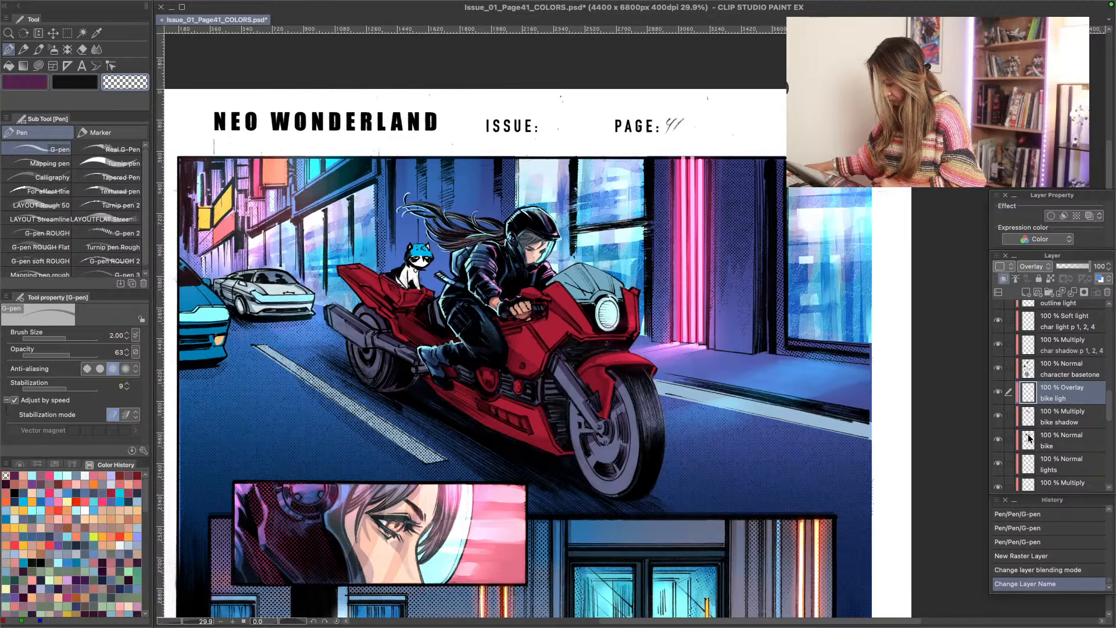
double_click(1057, 399)
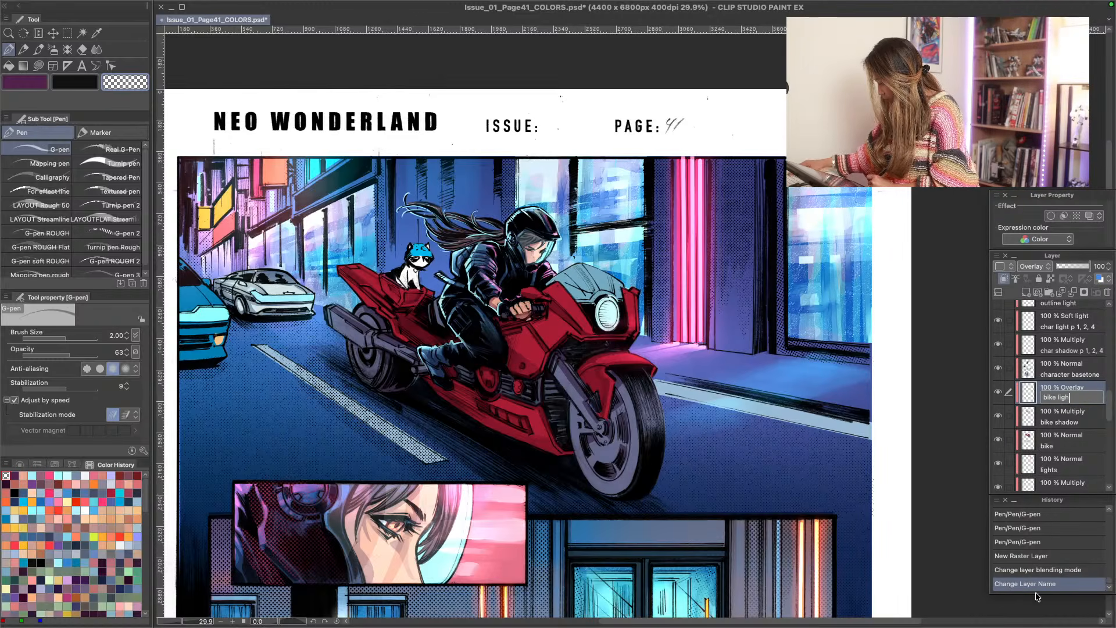
key("Left")
key("Left")
key("Left")
key("Left")
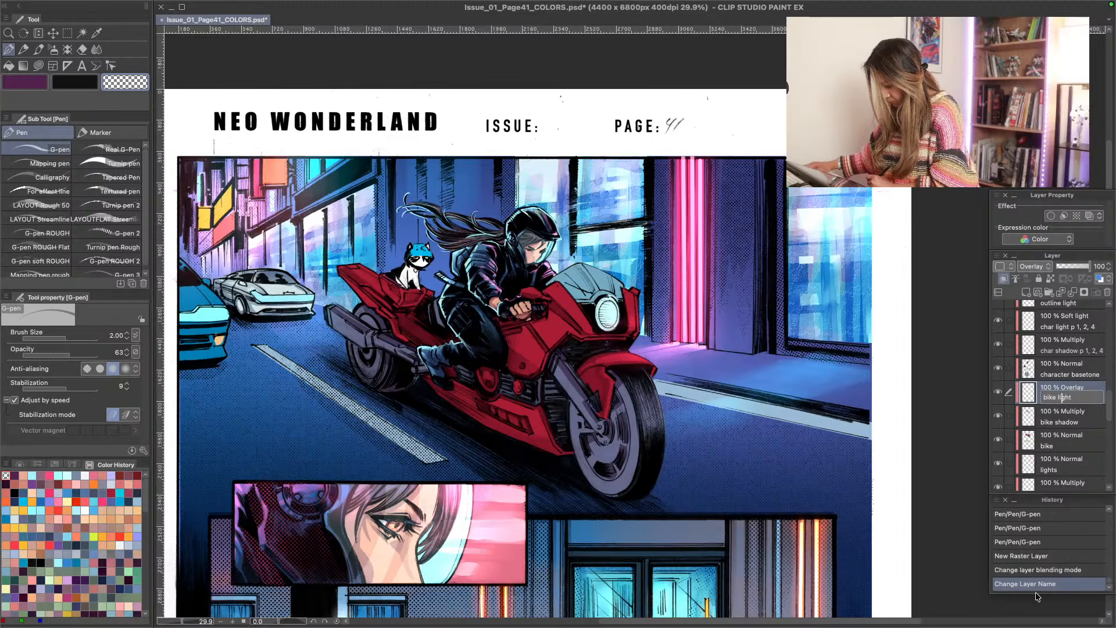
type("high")
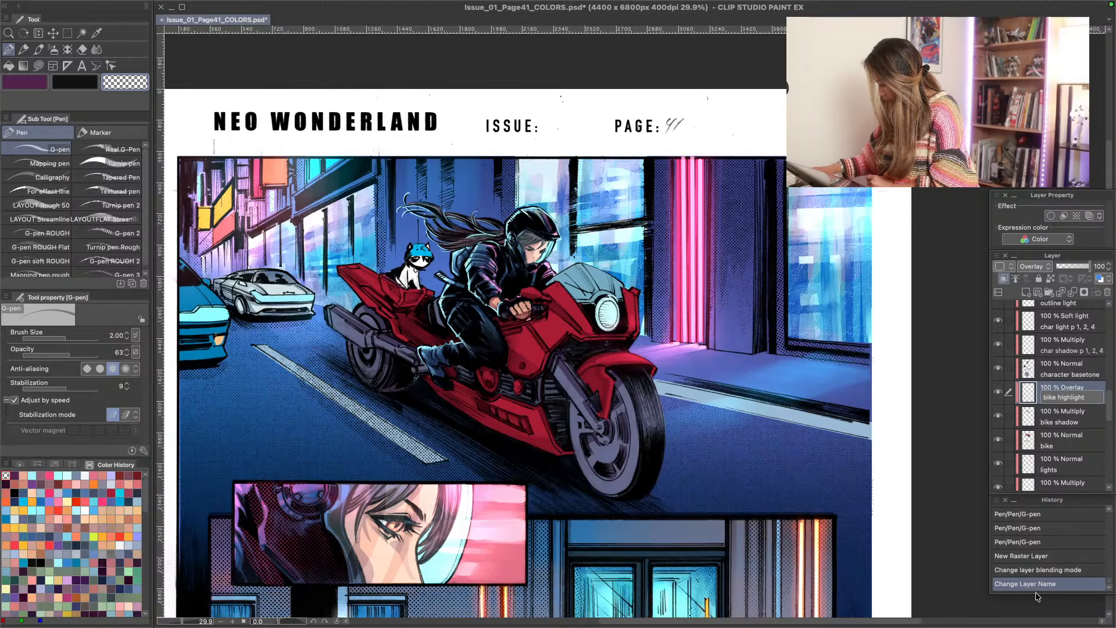
key("Return")
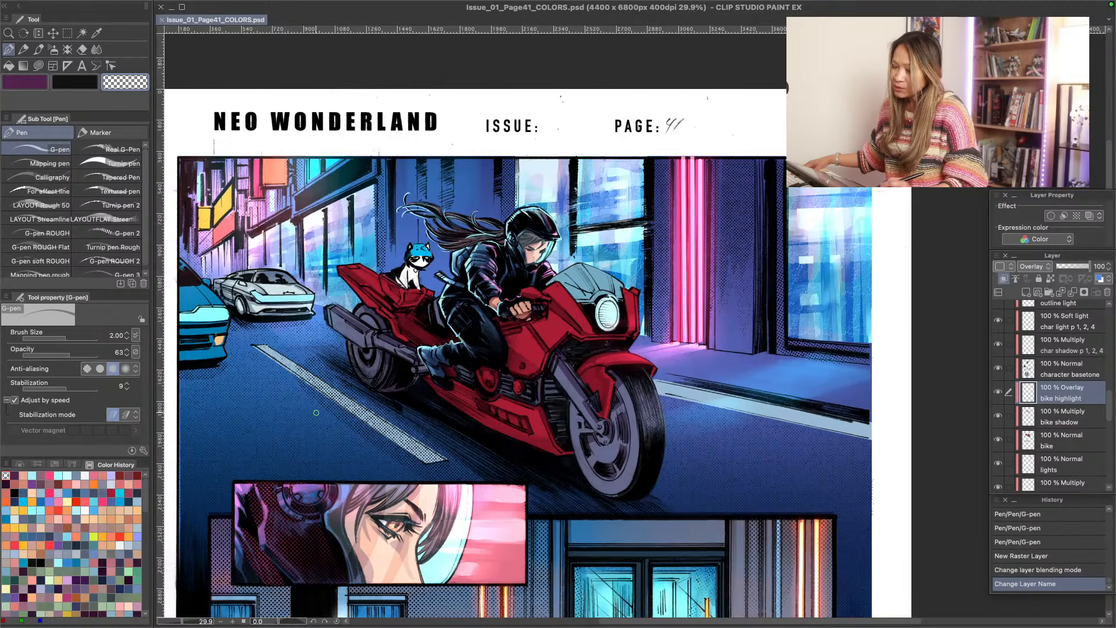
key("alt+space")
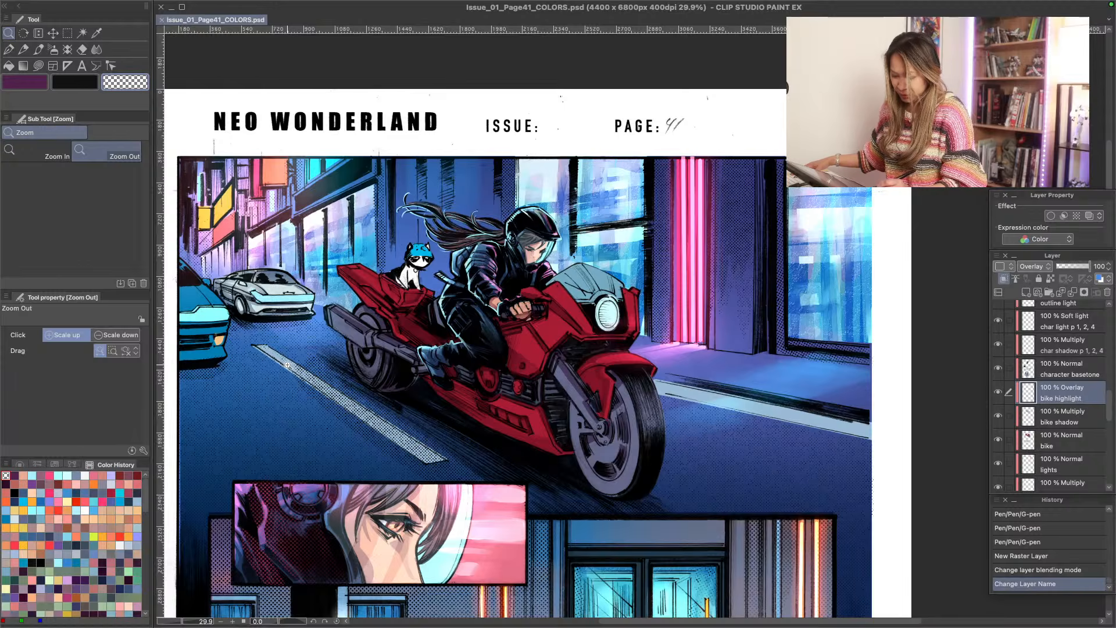
mouse_move(289, 366)
left_mouse_down()
mouse_move(298, 374)
mouse_move(290, 370)
left_mouse_up()
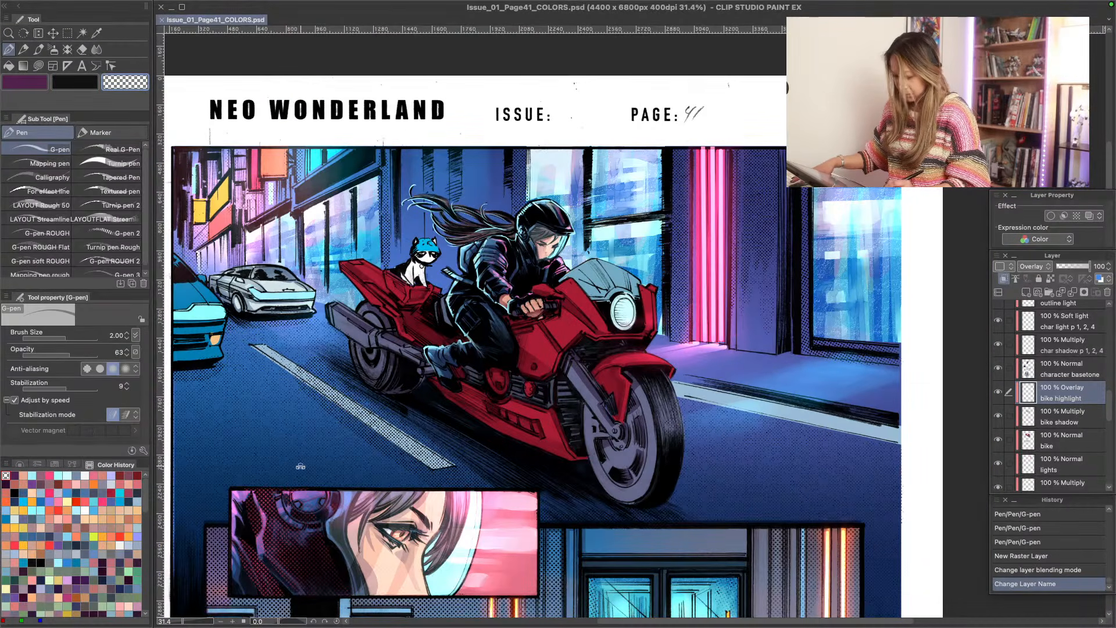
key("shift+space")
left_click_drag(296, 465, 276, 339)
key("alt+space")
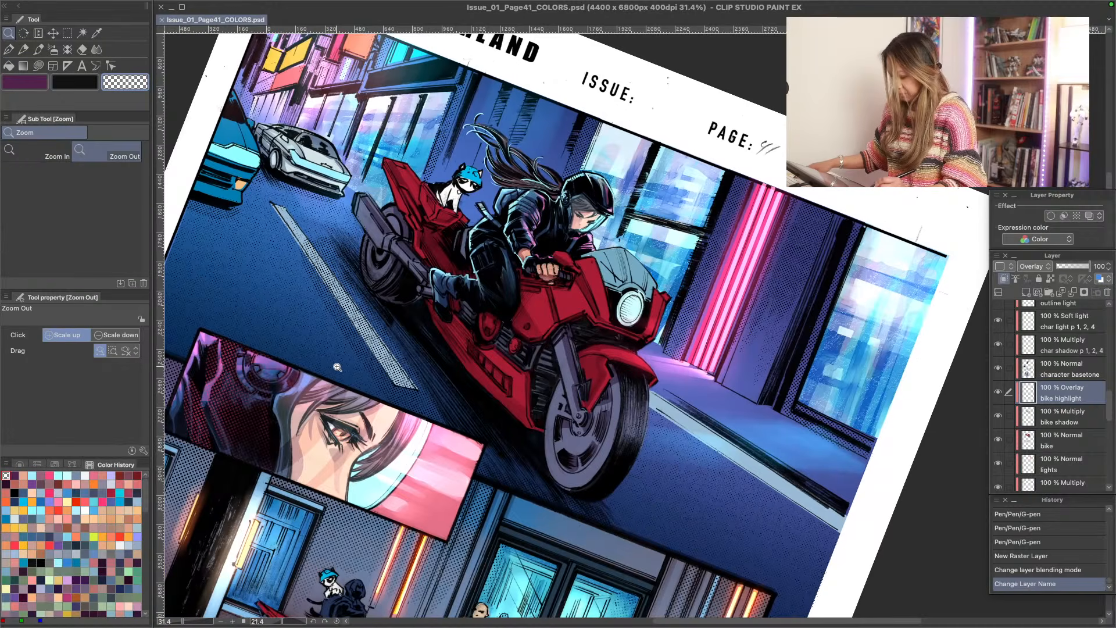
left_click_drag(342, 376, 340, 378)
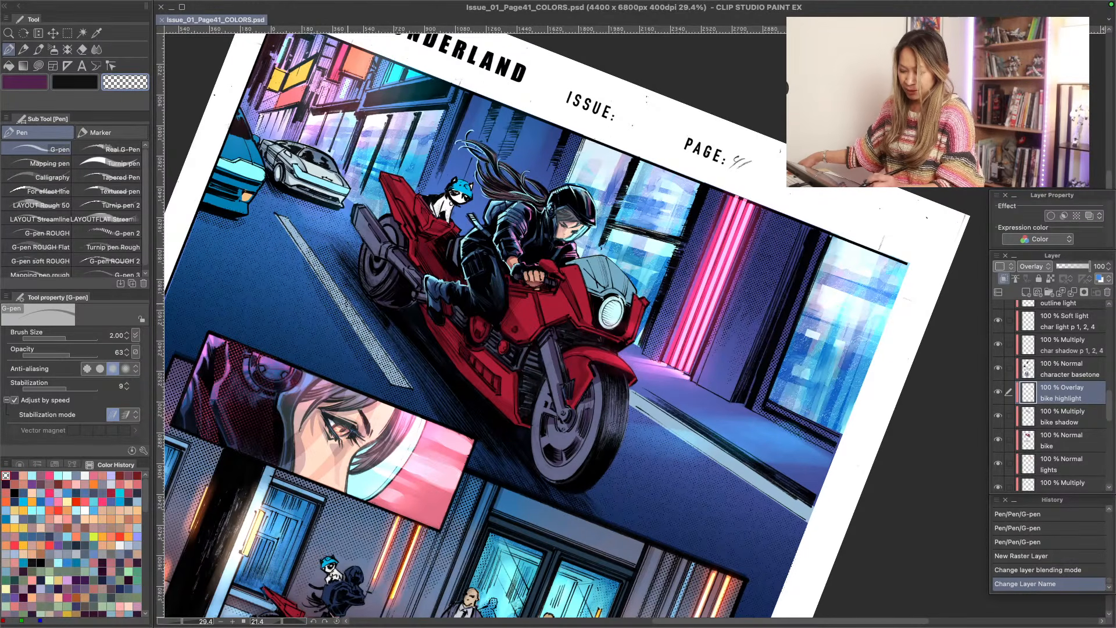
left_click(349, 314, "ctrl")
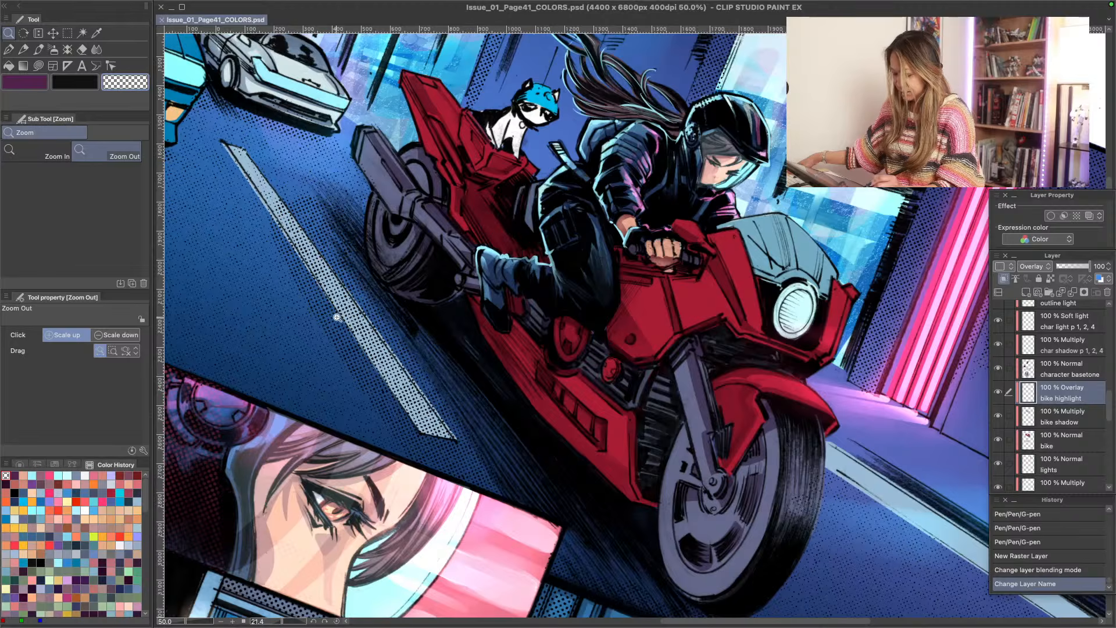
left_click(340, 317, "ctrl+alt")
left_click(337, 321, "ctrl+alt")
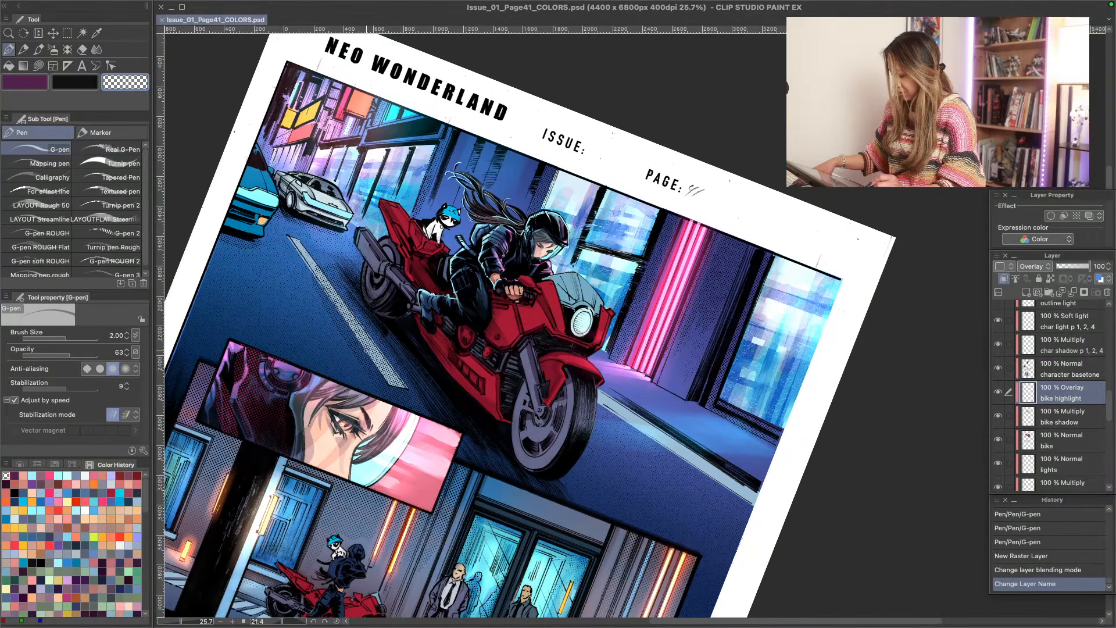
double_click(326, 354, "shift")
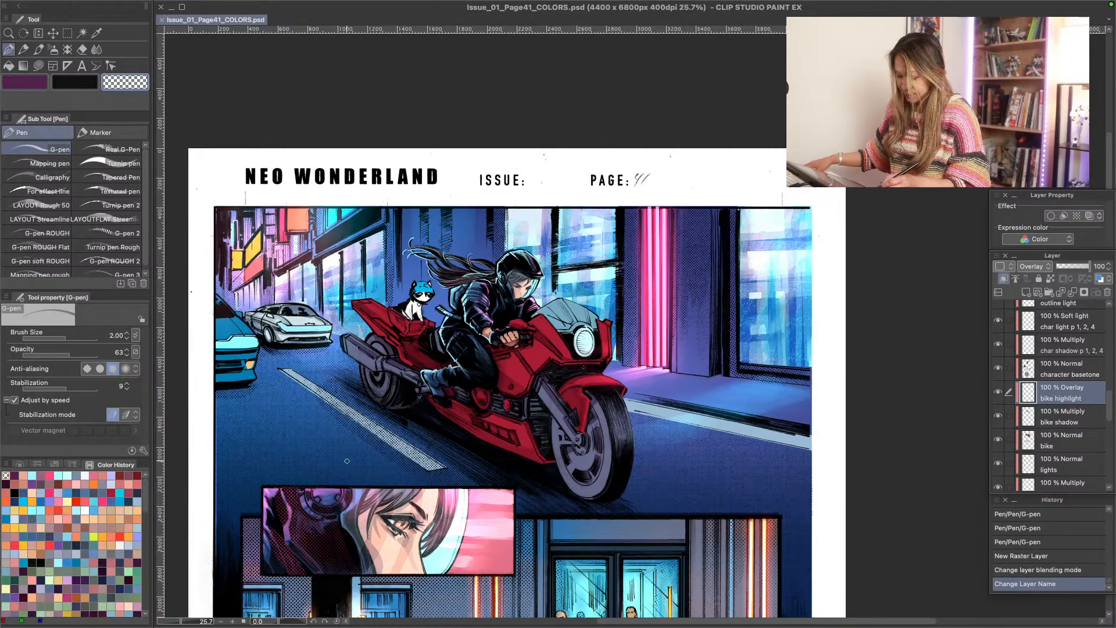
left_click_drag(325, 455, 392, 306)
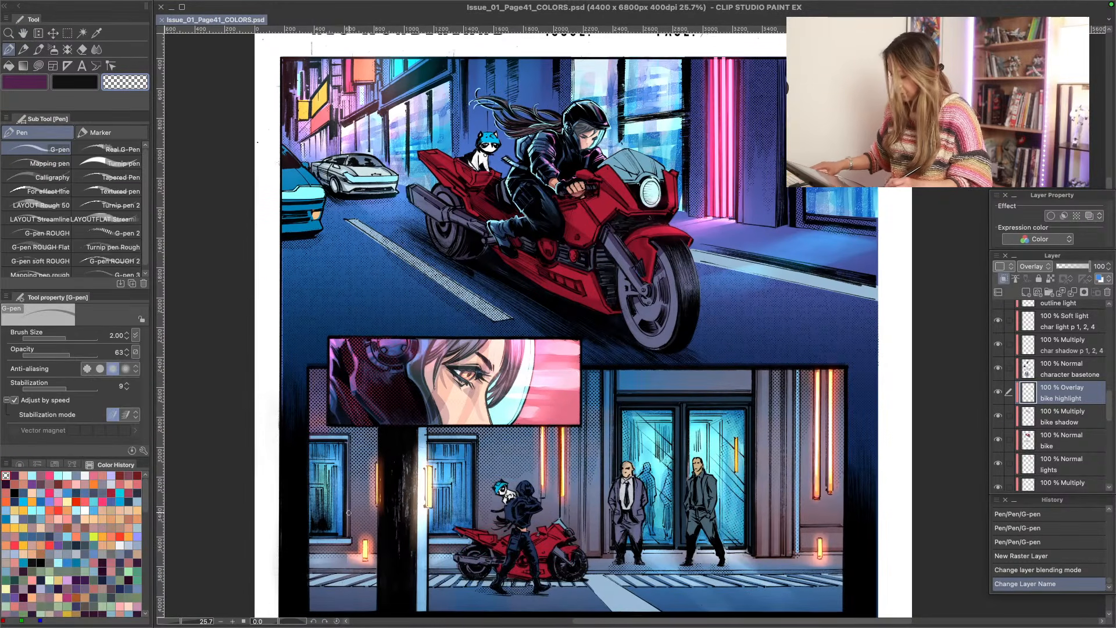
left_click_drag(417, 491, 489, 583)
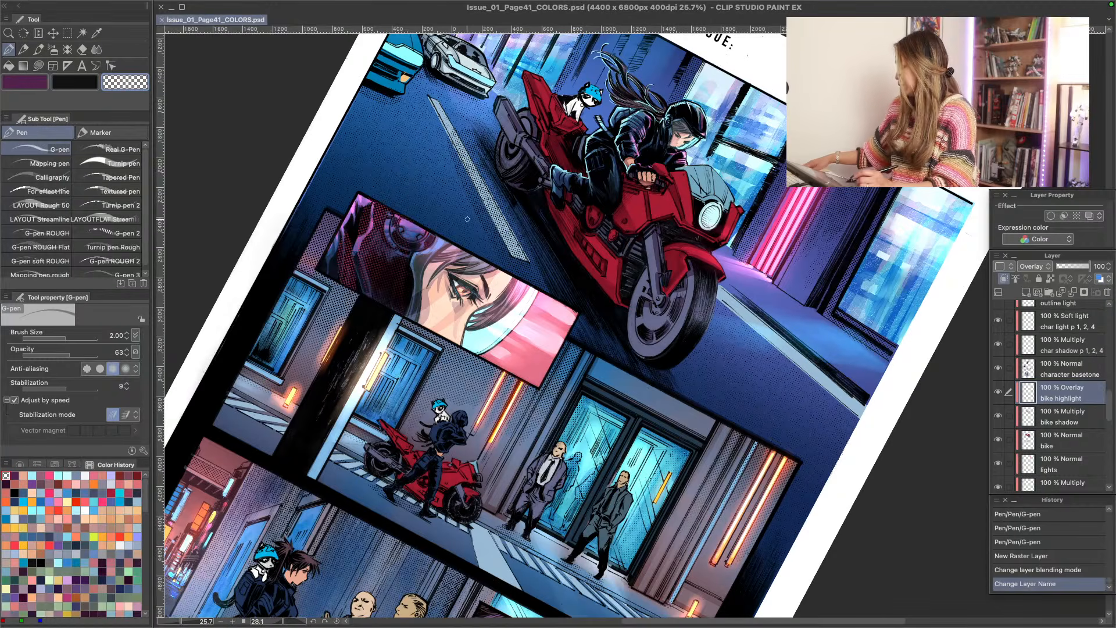
key("slash")
left_click_drag(507, 121, 532, 122)
key("r")
double_click(399, 228)
key("p")
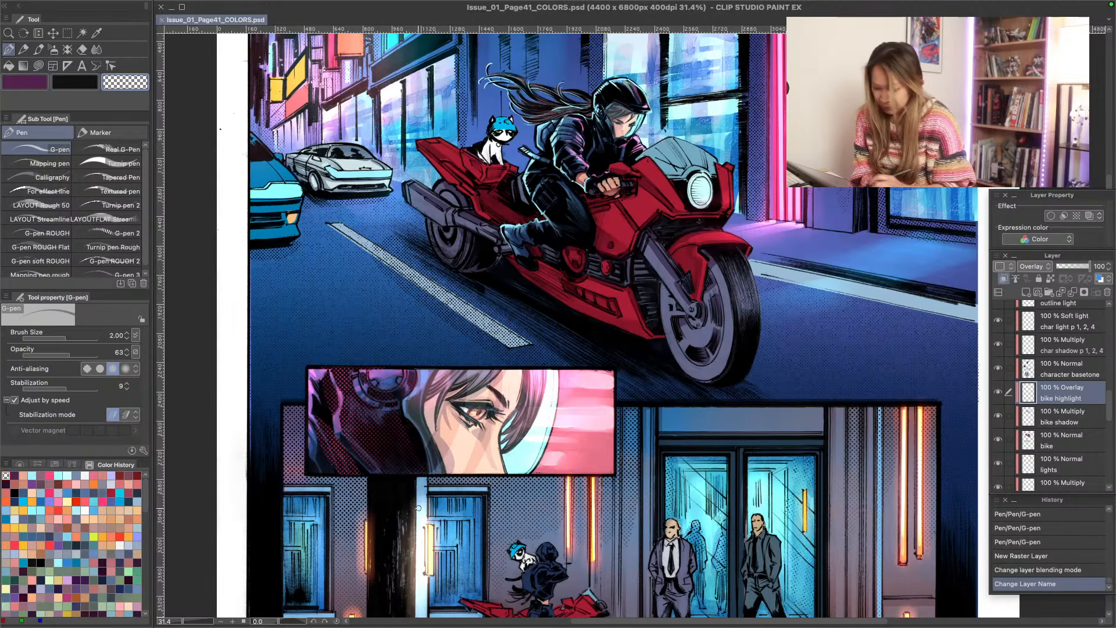
- Pick light cyan from the color history and draw a G-pen highlight along the front fairing's edge beside the headlight
left_click(58, 476)
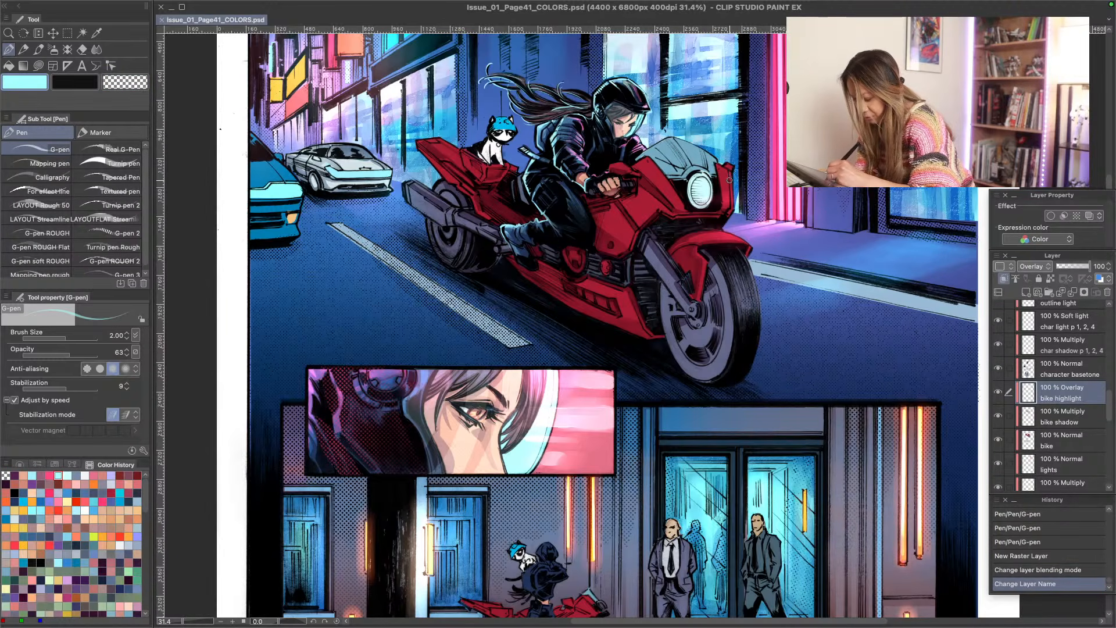
left_click_drag(730, 180, 732, 195)
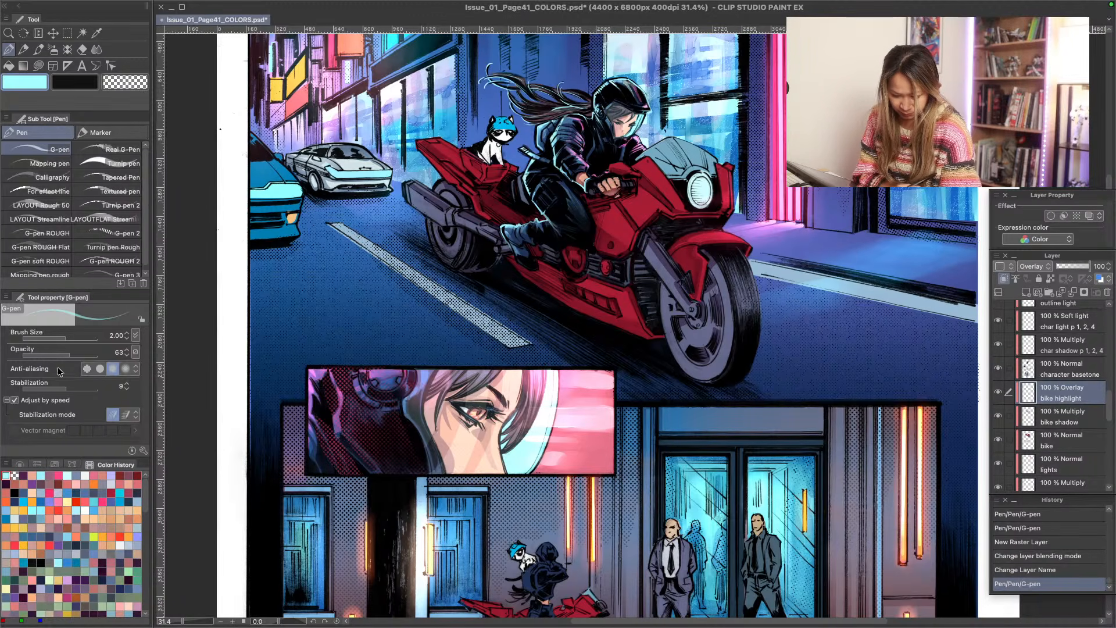
- Set the G-pen to brush size 2.5 and opacity 100, and draw a light cyan highlight on the side fairing below the rider's hand
left_click_drag(65, 339, 100, 339)
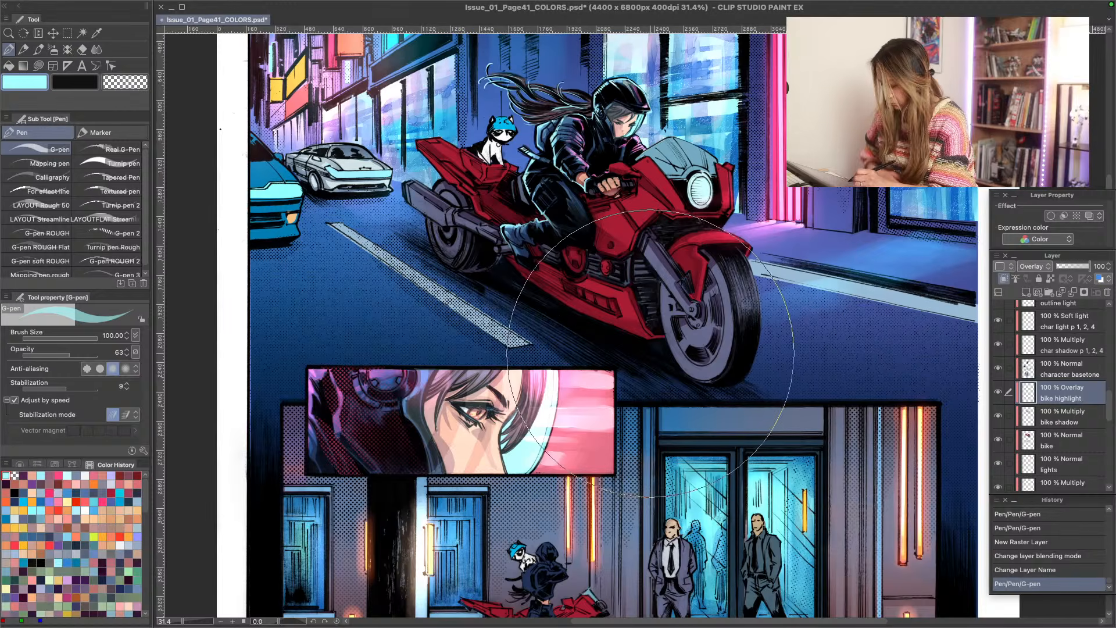
key("bracketleft")
key("bracketleft")
key("bracketleft")
key("bracketleft")
key("bracketleft")
key("bracketleft")
key("bracketleft")
key("bracketleft")
key("bracketleft")
key("bracketleft")
key("bracketleft")
key("bracketleft")
key("bracketleft")
key("bracketleft")
key("bracketleft")
key("bracketleft")
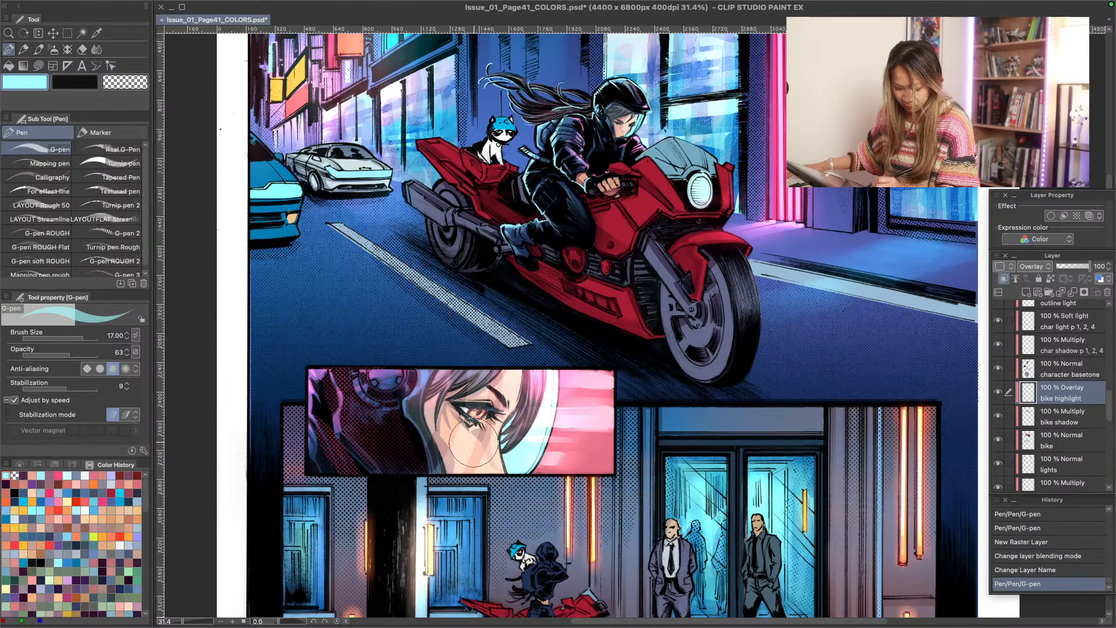
key("bracketleft")
left_click_drag(69, 354, 99, 355)
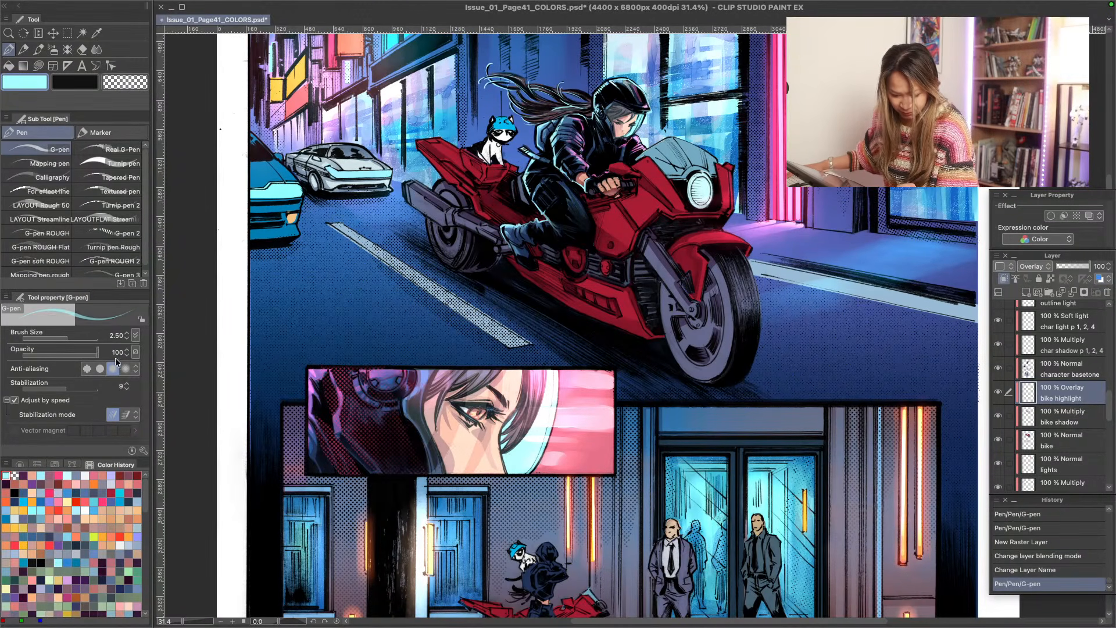
left_click_drag(602, 217, 624, 255)
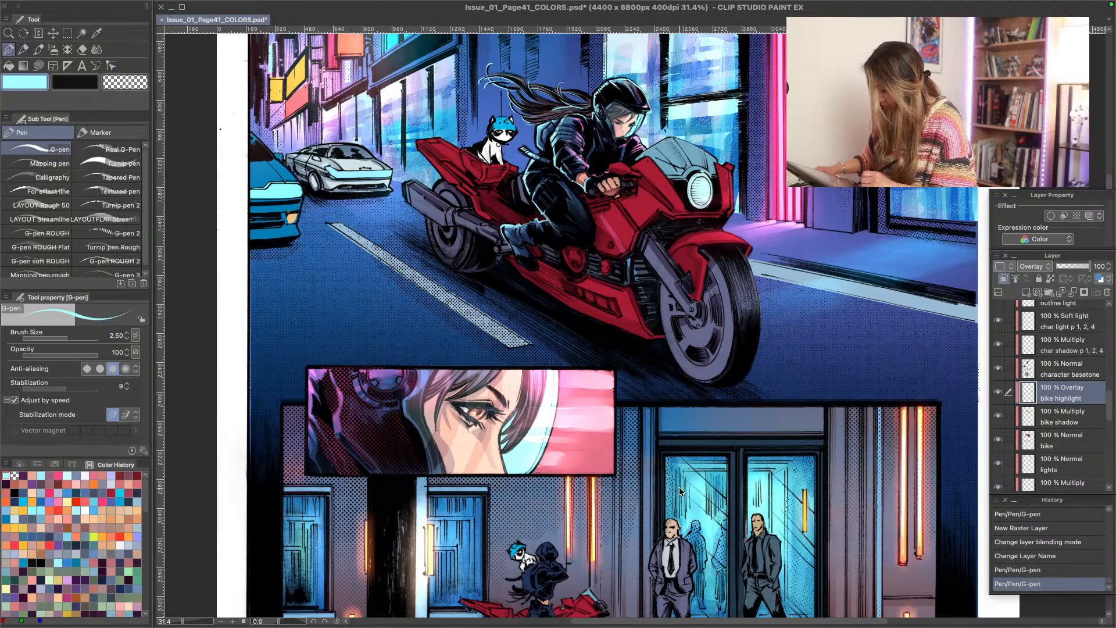
- Undo the last highlight stroke and try the "bike highlight" layer in Soft light and Add (Glow), with a test stroke beside the headlight
key("ctrl+z")
left_click(1027, 265)
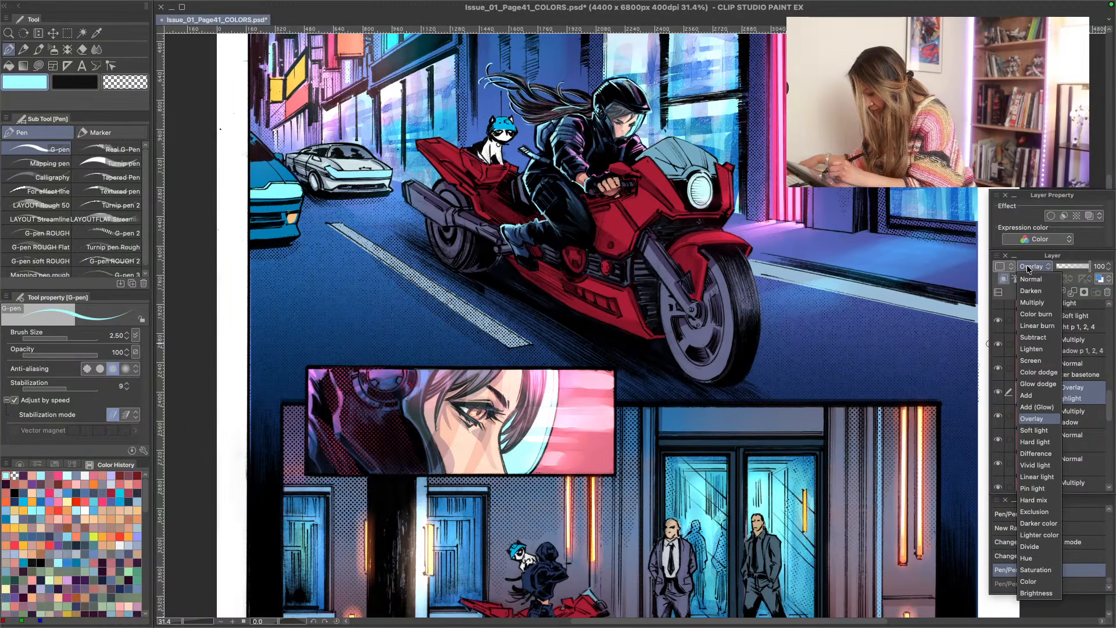
left_click(1026, 430)
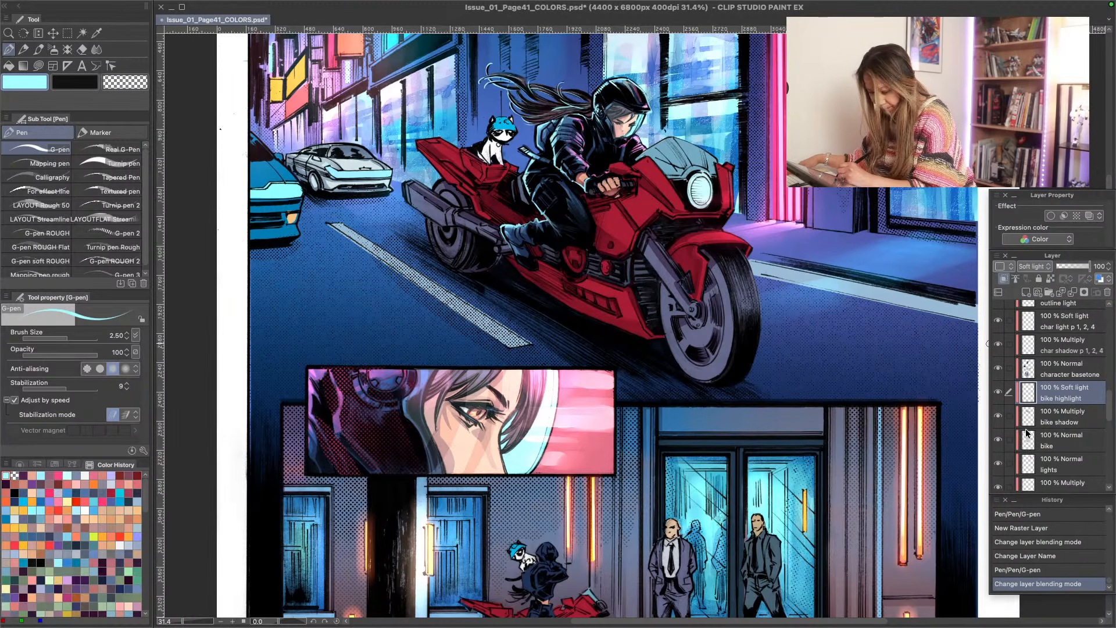
left_click(1021, 266)
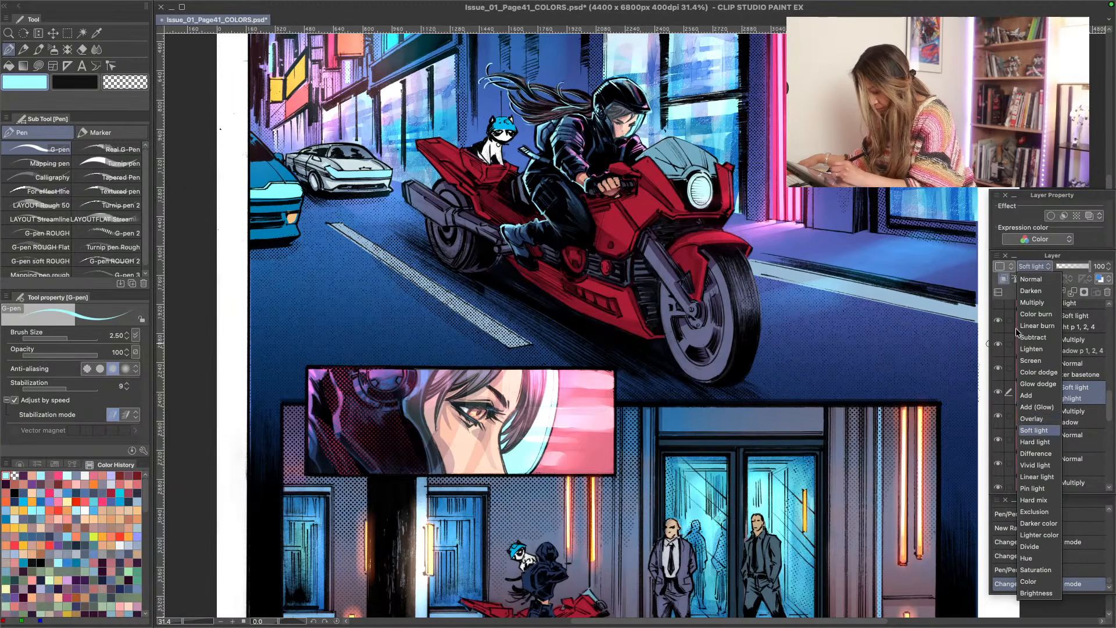
left_click(1024, 406)
left_click_drag(729, 196, 730, 198)
left_click(1004, 239)
- Try Soft light again on the "bike highlight" layer, then return its blending mode to Overlay
left_click(1027, 267)
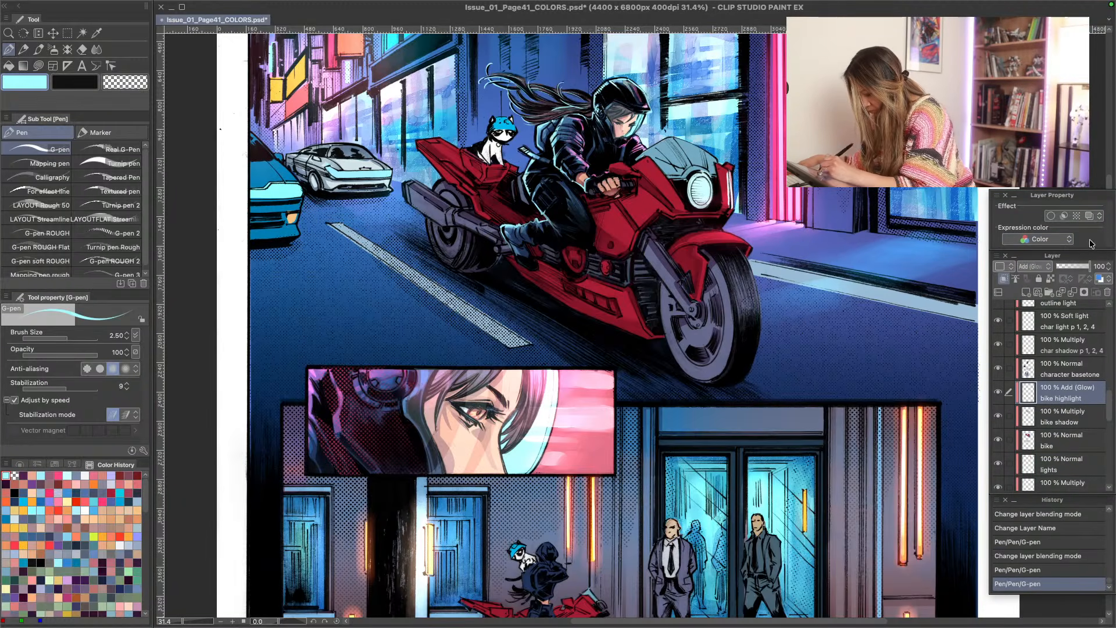
left_click(1027, 267)
left_click(1025, 431)
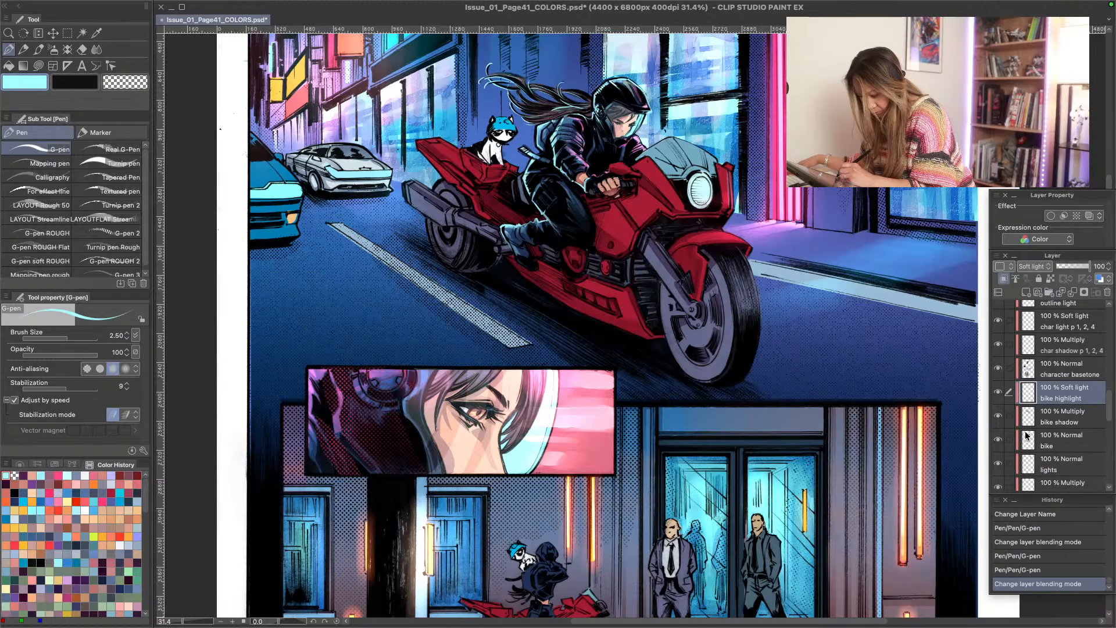
left_click(1029, 267)
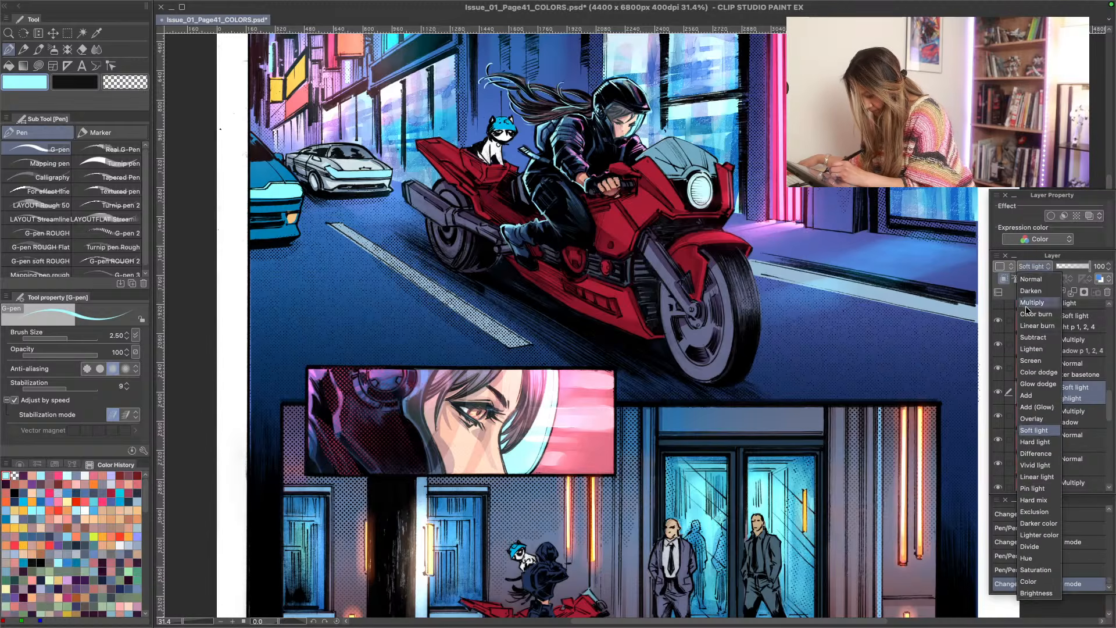
left_click(1032, 419)
- Draw light cyan G-pen highlights along the front fairing's edge beside the headlight and across the motorcycle's windshield
left_click_drag(726, 174, 727, 204)
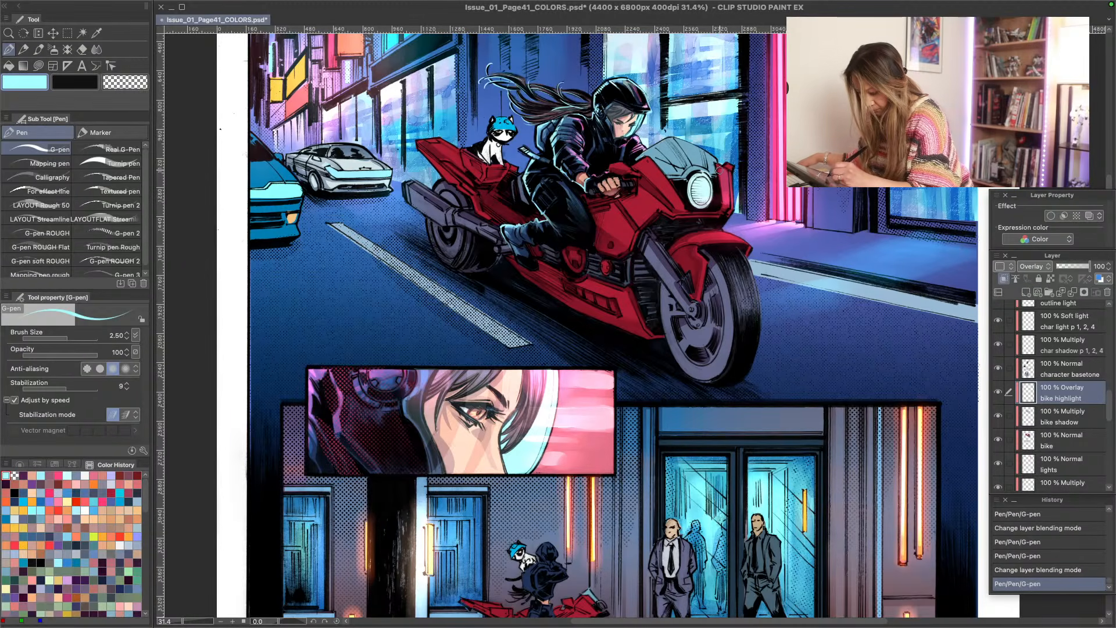
mouse_move(724, 164)
left_mouse_down()
mouse_move(718, 172)
mouse_move(711, 159)
mouse_move(709, 175)
mouse_move(695, 152)
left_mouse_up()
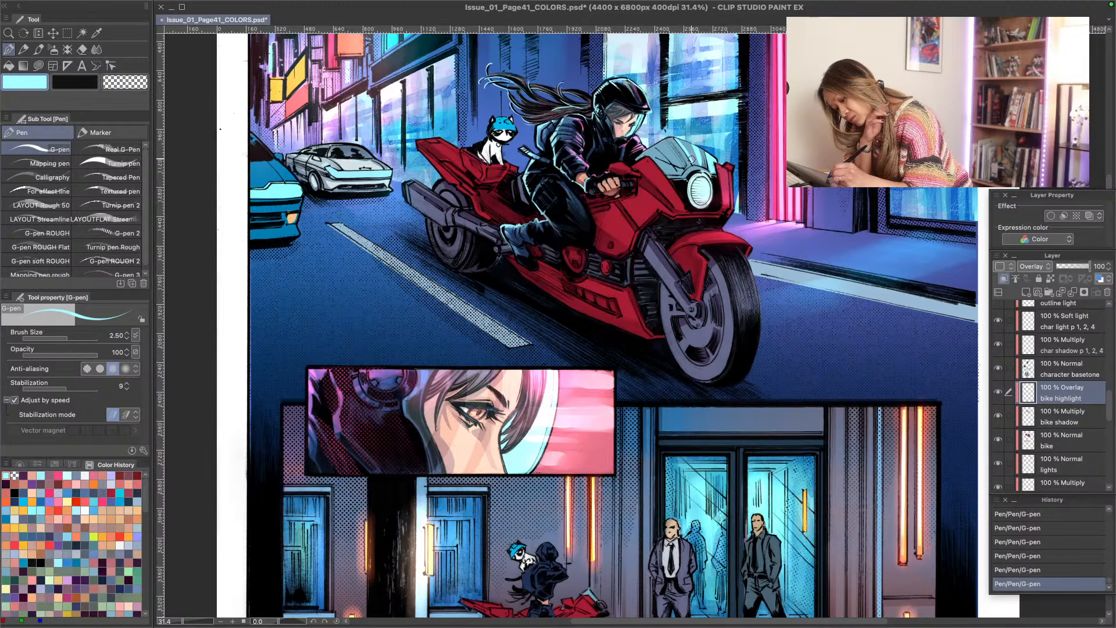
left_click_drag(679, 141, 694, 164)
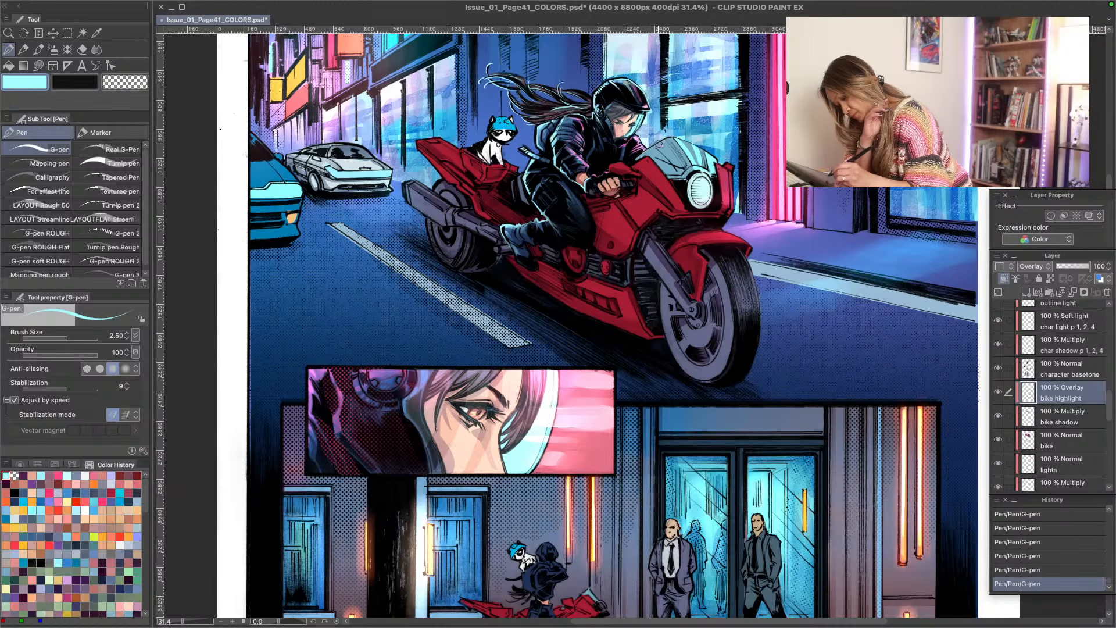
- Soften the windshield highlights with the Soft eraser and switch to the Lasso fill tool
left_click_drag(670, 140, 687, 175)
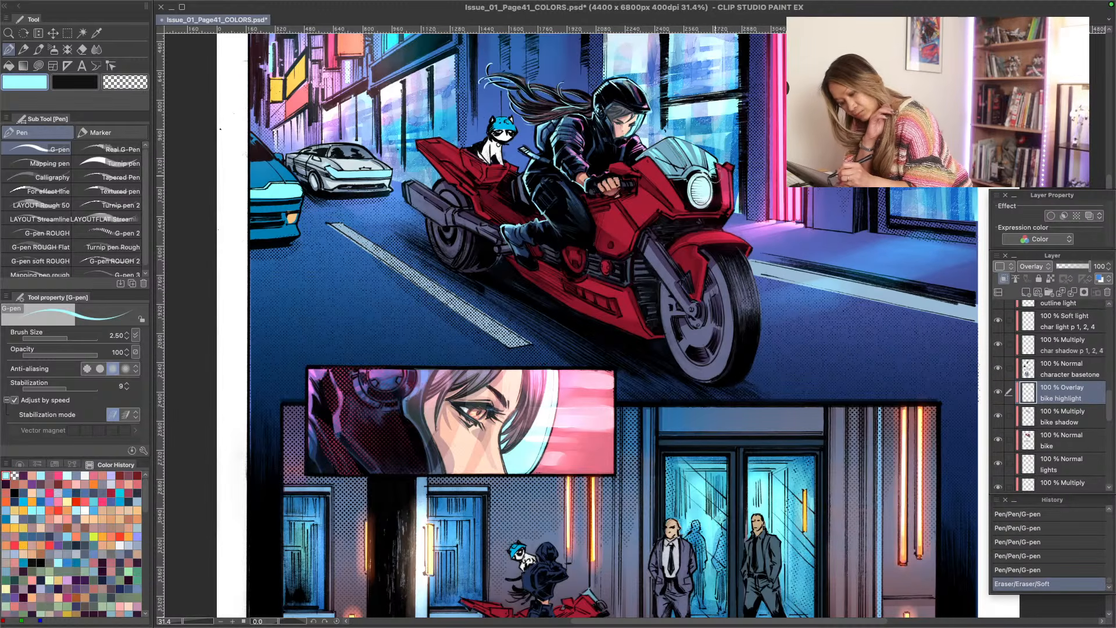
left_click_drag(716, 175, 656, 168)
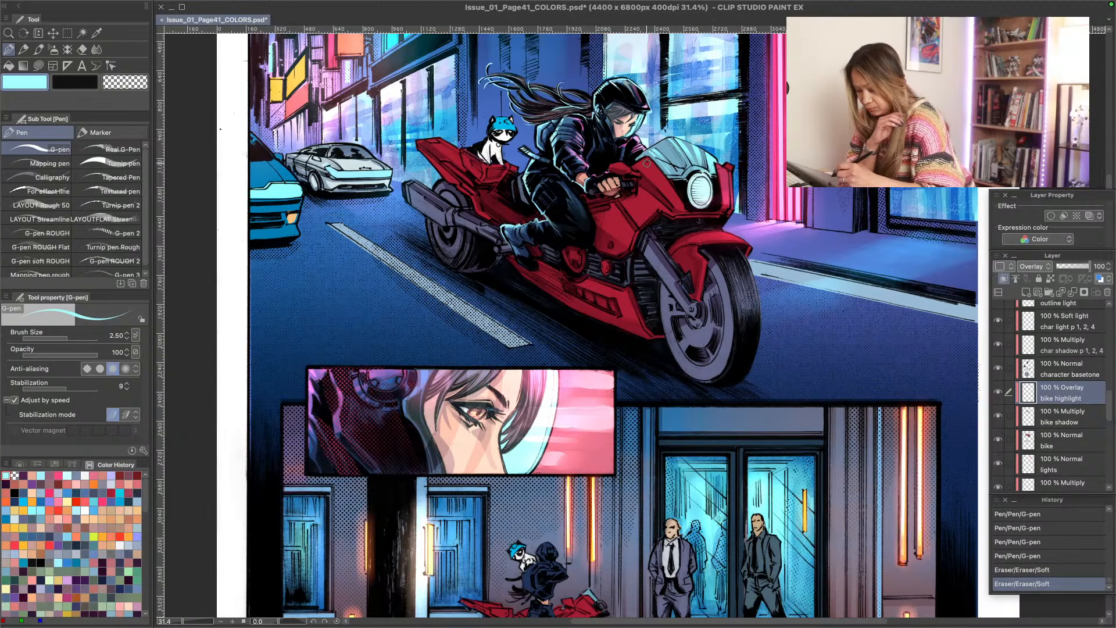
key("u")
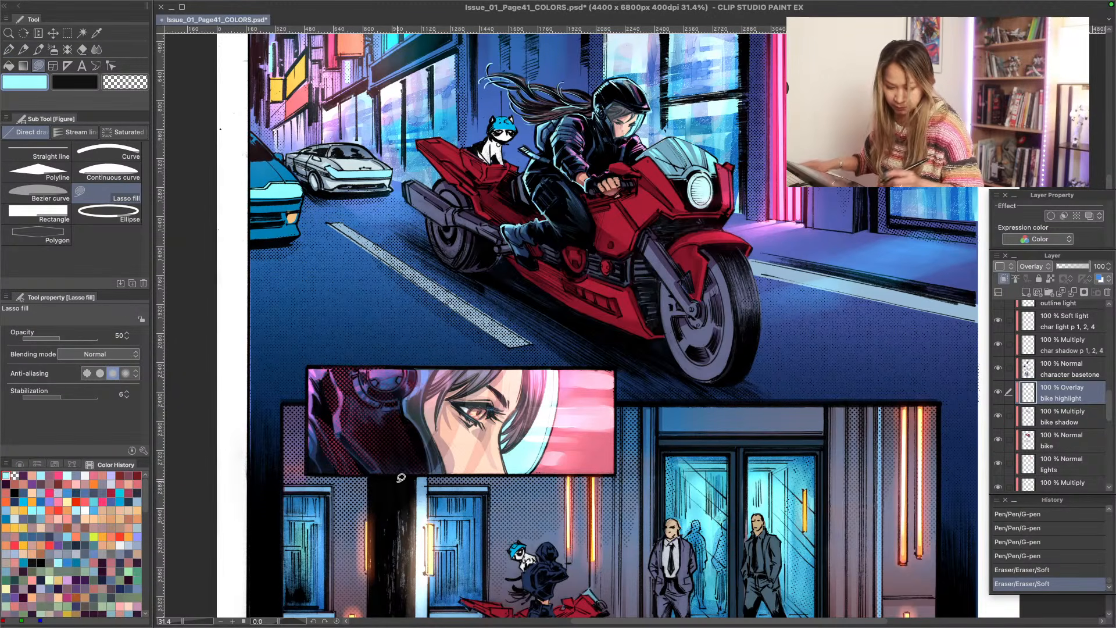
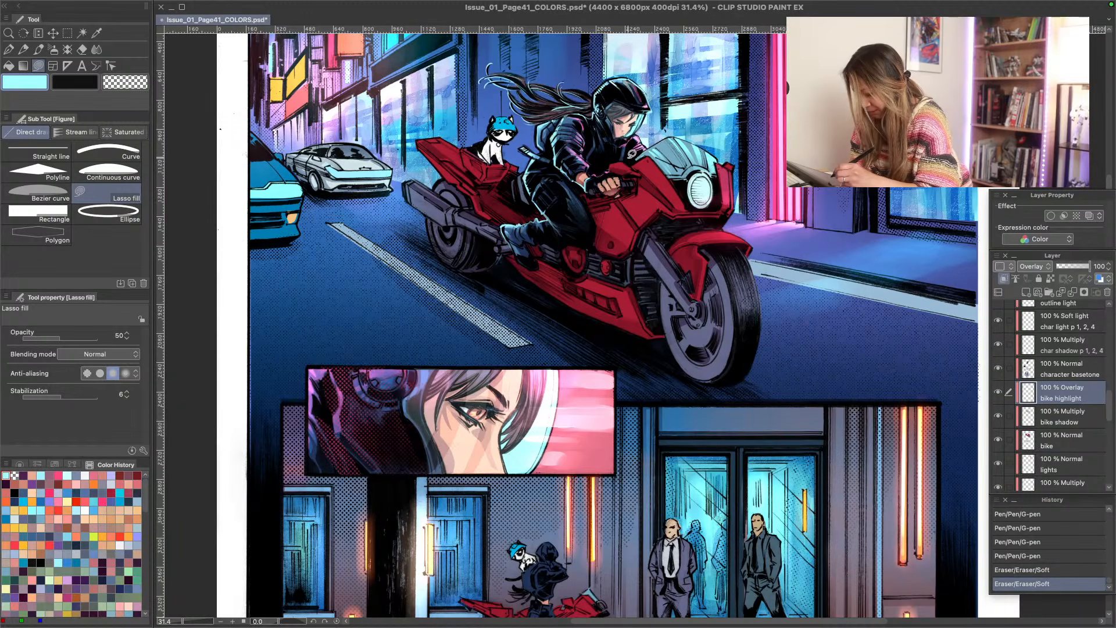
- Add a small light cyan lasso-filled highlight near the bike's windshield and set the bike highlight layer's blending mode to Glow dodge
mouse_move(641, 160)
left_mouse_down()
mouse_move(681, 203)
mouse_move(646, 152)
mouse_move(640, 160)
left_mouse_up()
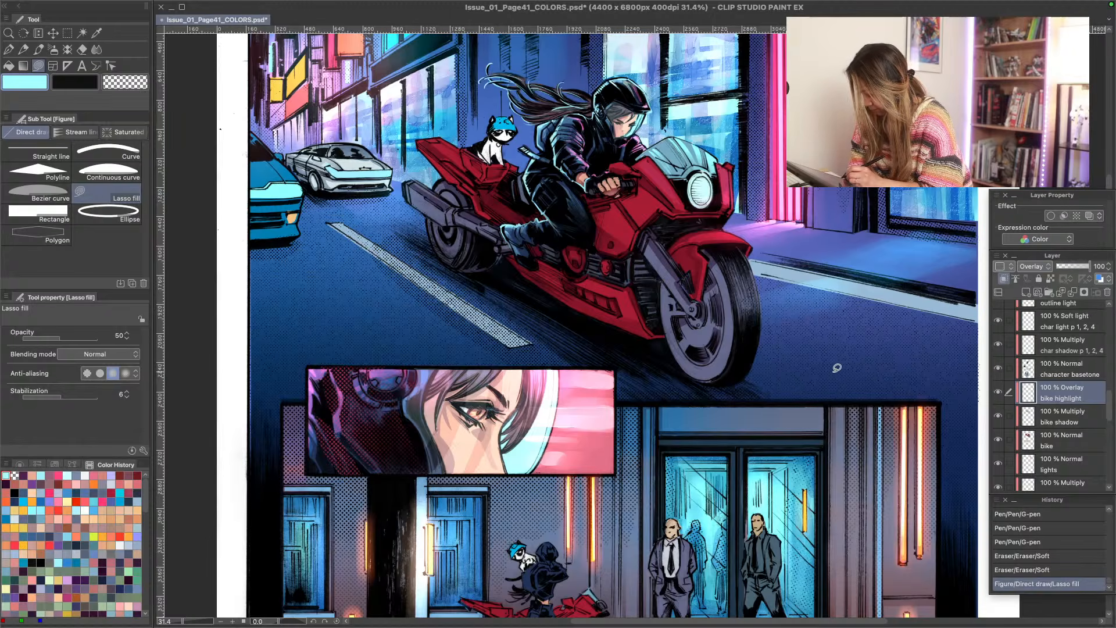
left_click(1032, 267)
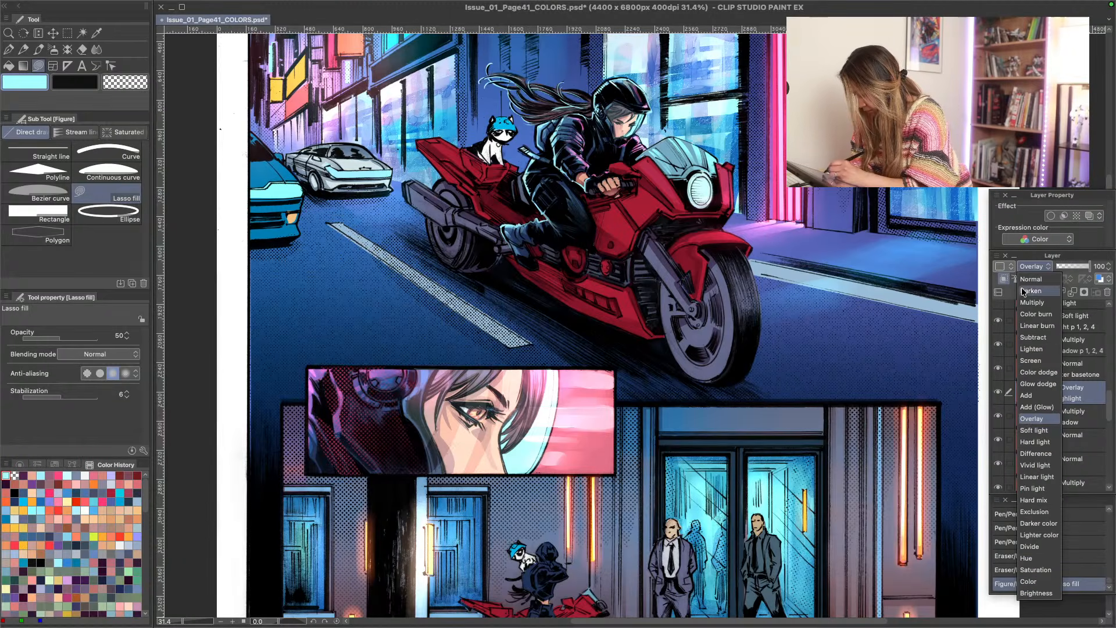
left_click(1024, 431)
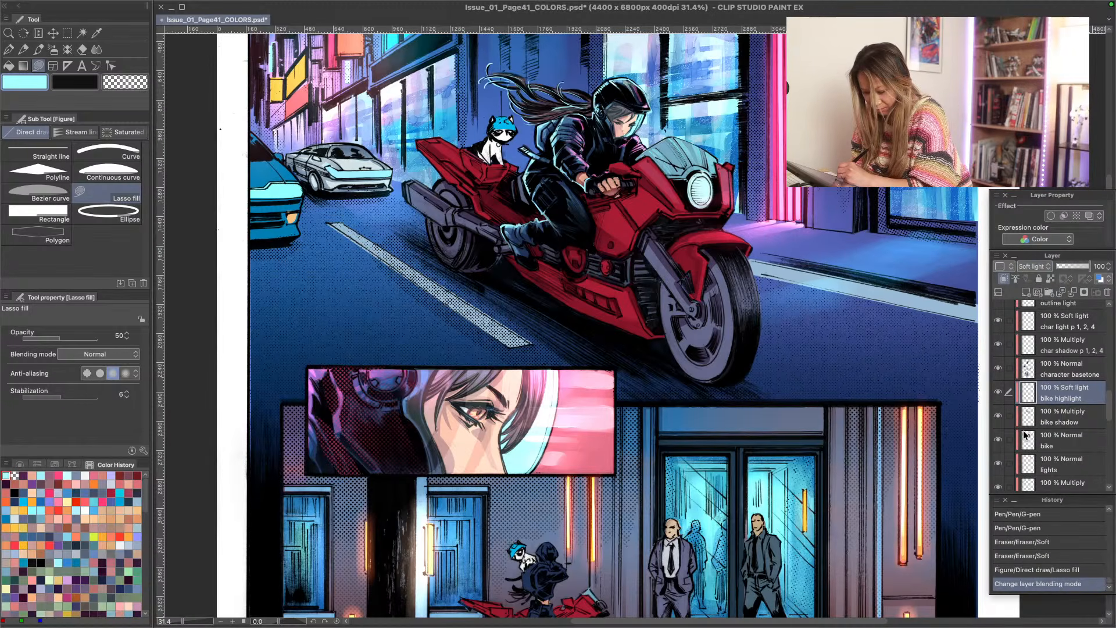
left_click(1031, 265)
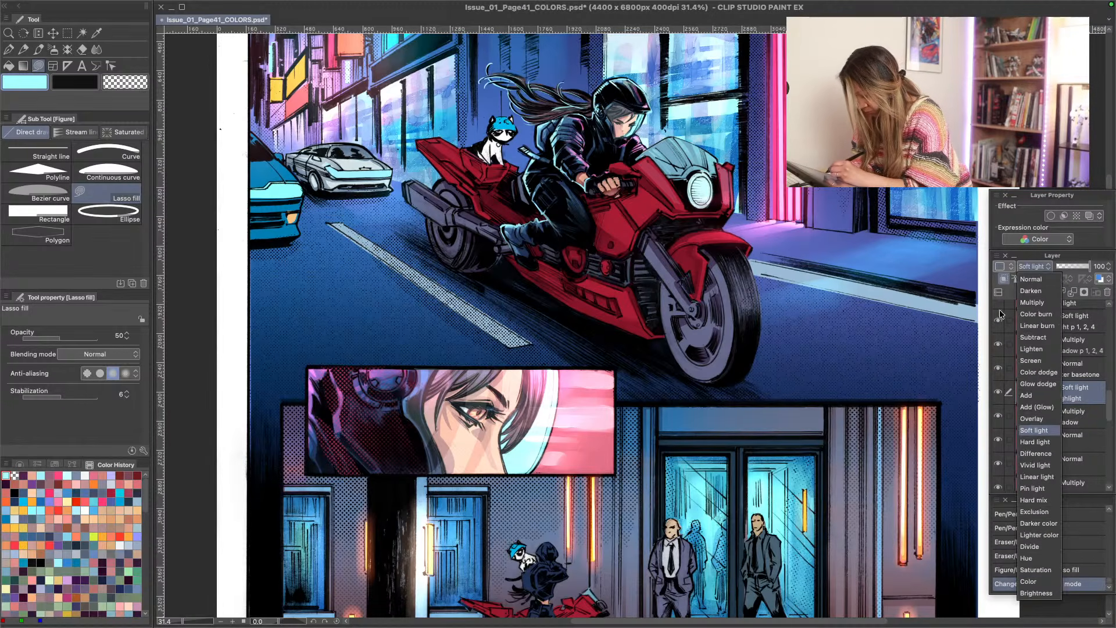
left_click(1023, 374)
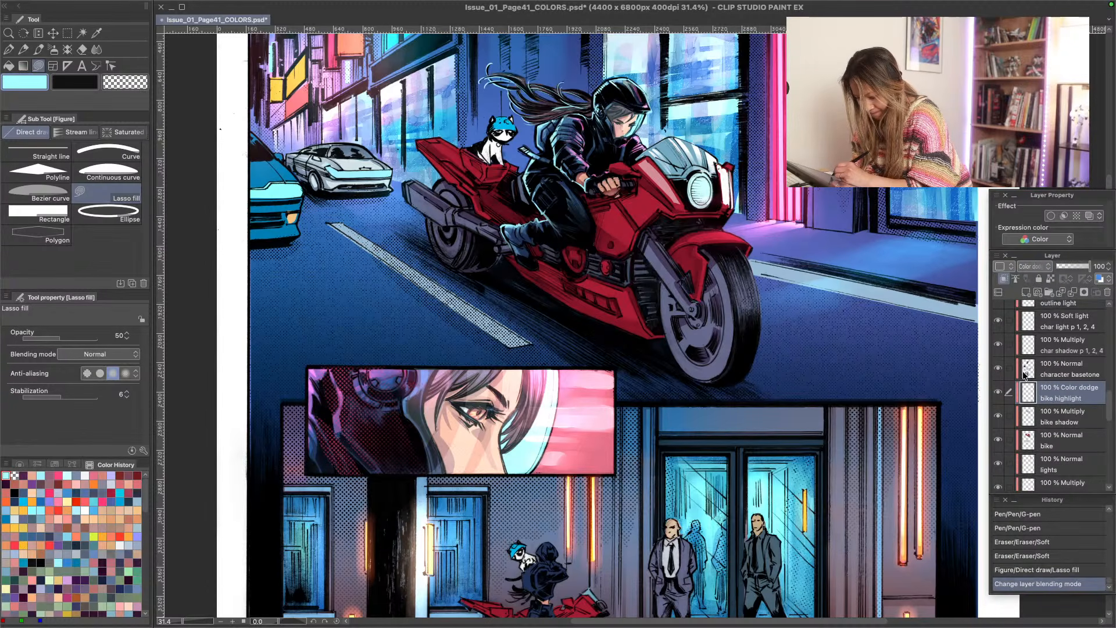
left_click(1024, 267)
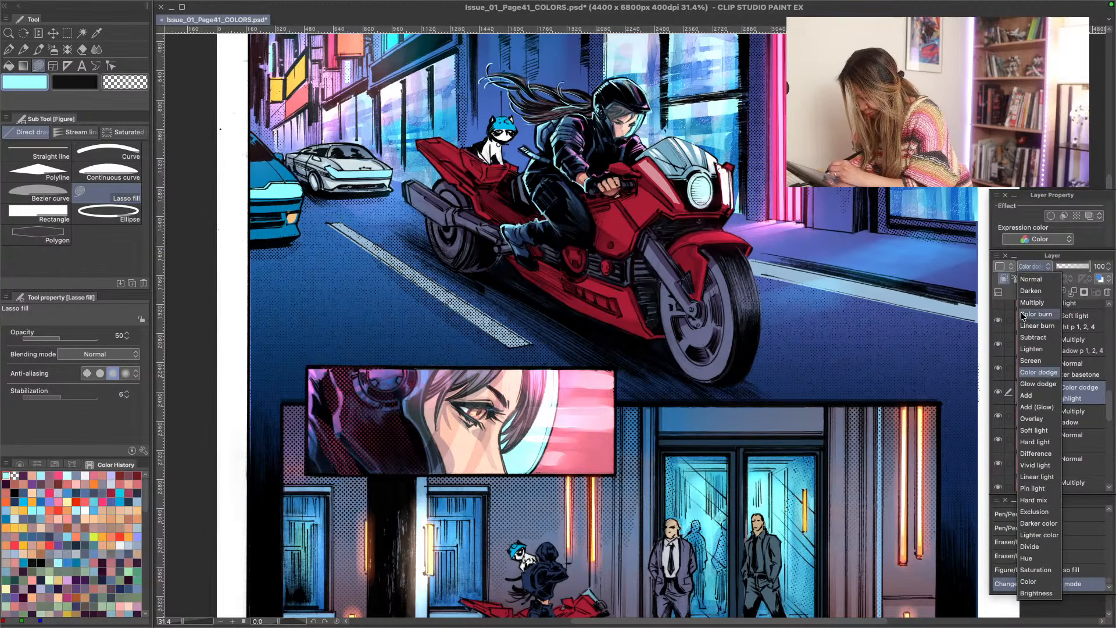
left_click(1026, 385)
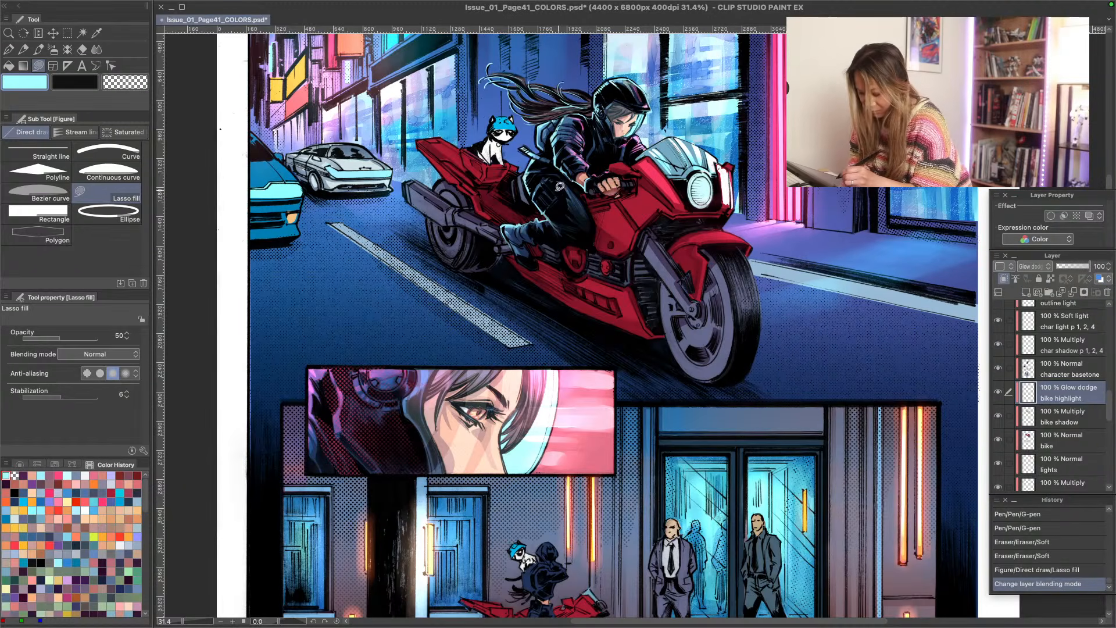
- Lasso-fill light cyan highlights on the bike's upper fairing, front fender and side panel below the rider's hands
mouse_move(642, 188)
left_mouse_down()
mouse_move(628, 198)
mouse_move(643, 222)
mouse_move(659, 205)
mouse_move(625, 162)
left_mouse_up()
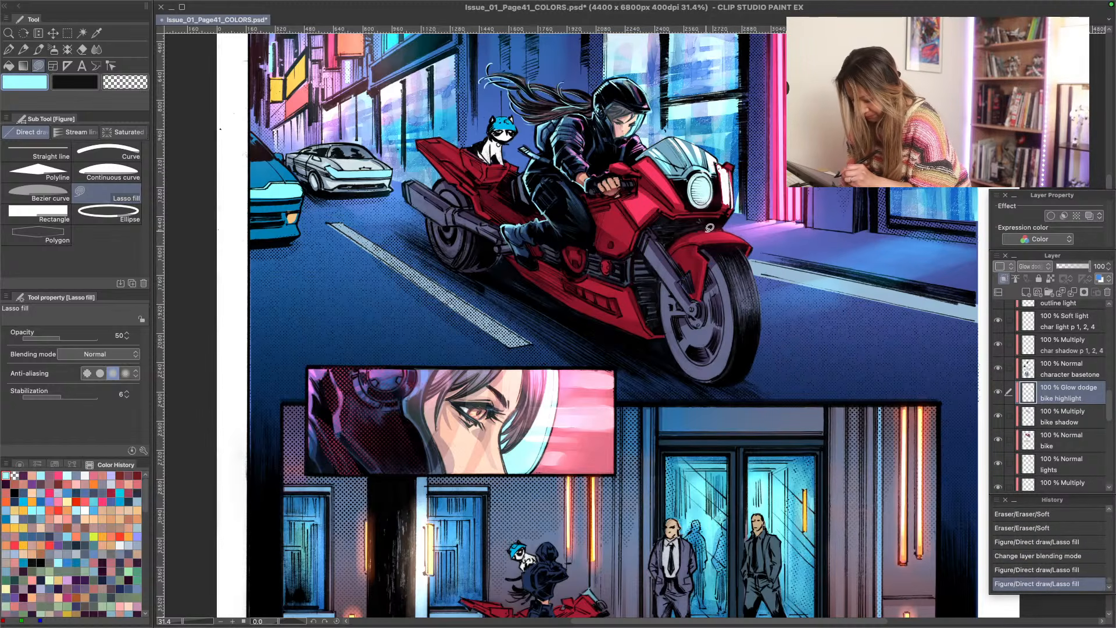
mouse_move(725, 232)
left_mouse_down()
mouse_move(700, 234)
mouse_move(748, 235)
left_mouse_up()
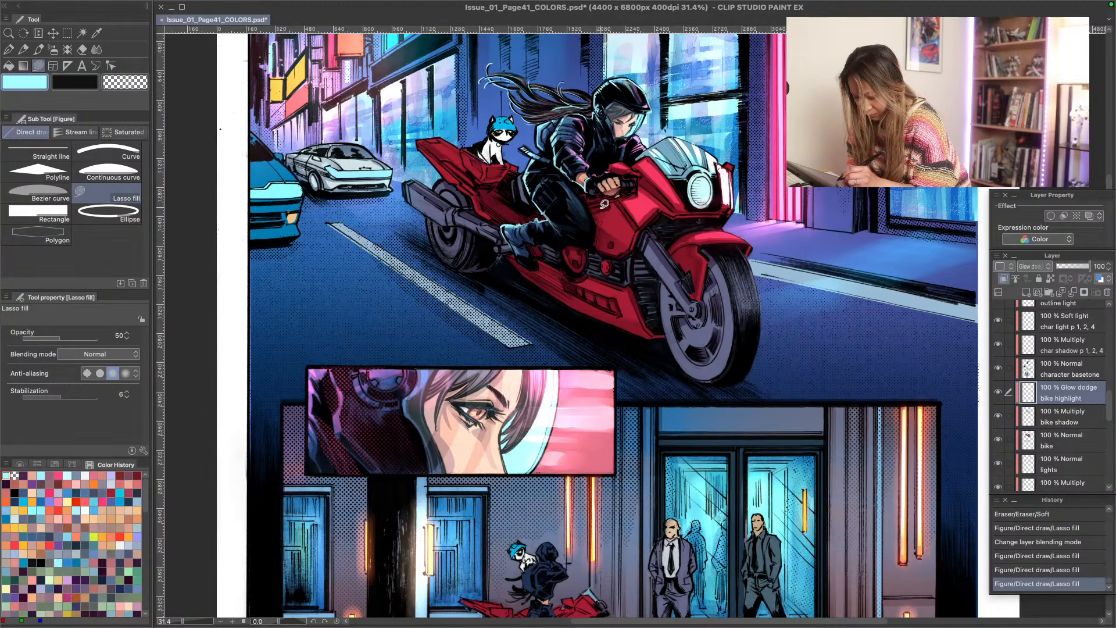
mouse_move(615, 200)
left_mouse_down()
mouse_move(604, 210)
mouse_move(635, 238)
mouse_move(612, 204)
left_mouse_up()
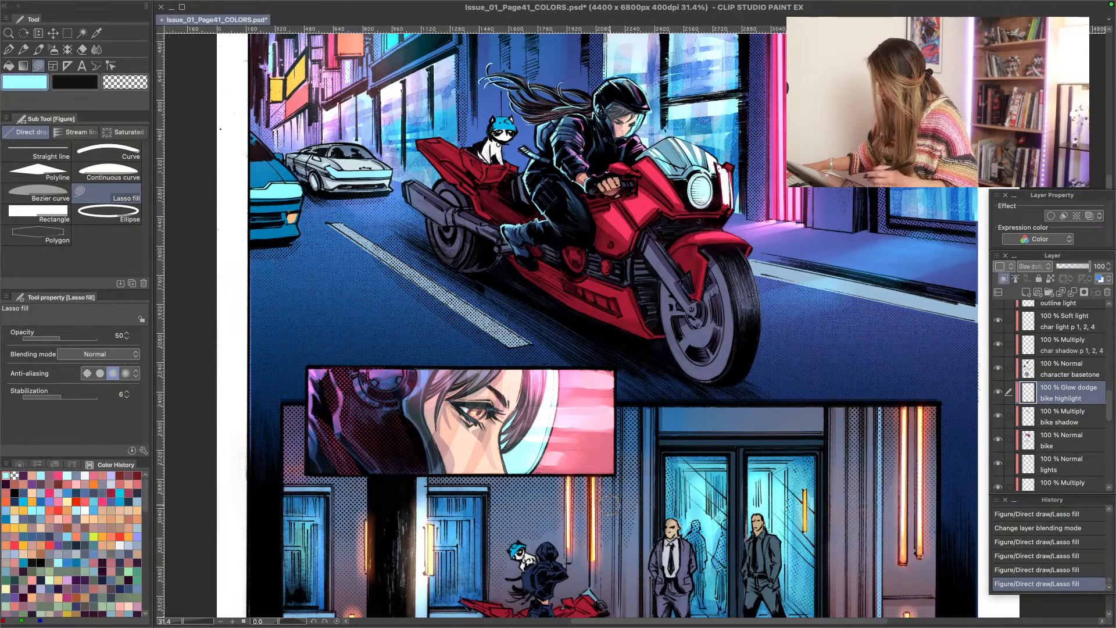
- Set the Soft 2 airbrush to density 65 and size 7, try a glow stroke on the bike's side fairing, and undo it
key("b")
key("b")
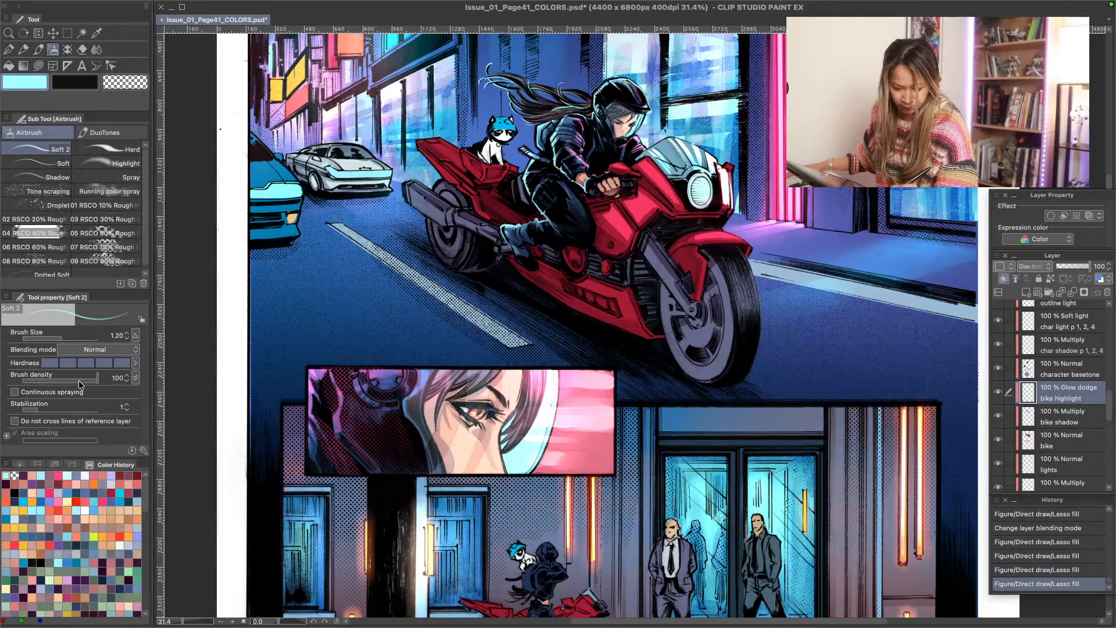
left_click_drag(79, 382, 71, 382)
key("bracketright")
key("bracketright")
key("bracketright")
key("bracketright")
key("bracketright")
key("bracketright")
key("bracketright")
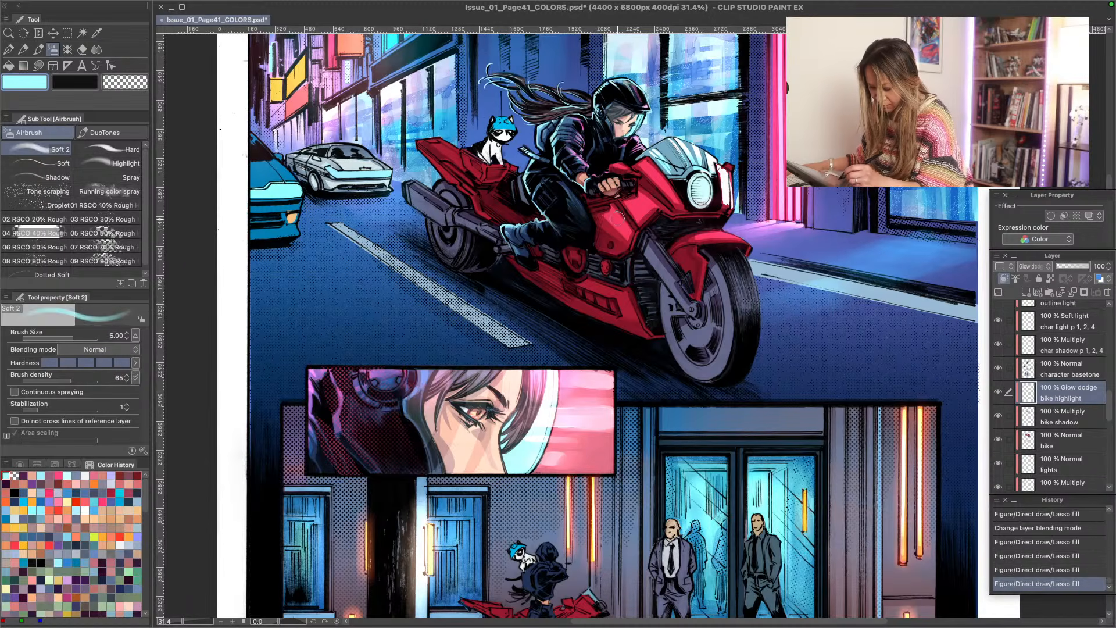
key("bracketright")
key("bracketright")
mouse_move(618, 219)
left_mouse_down()
mouse_move(625, 244)
mouse_move(614, 251)
left_mouse_up()
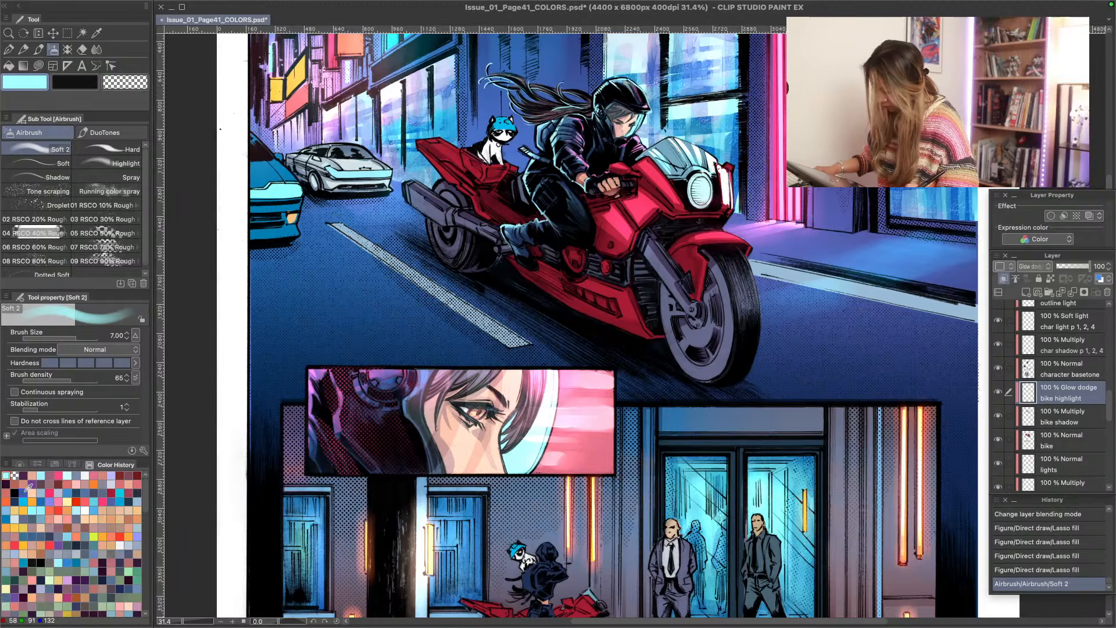
key("ctrl+z")
- Fade the highlights on the bike's side fairing with the Soft 2 airbrush in transparent color, reducing the brush size to 5
key("c")
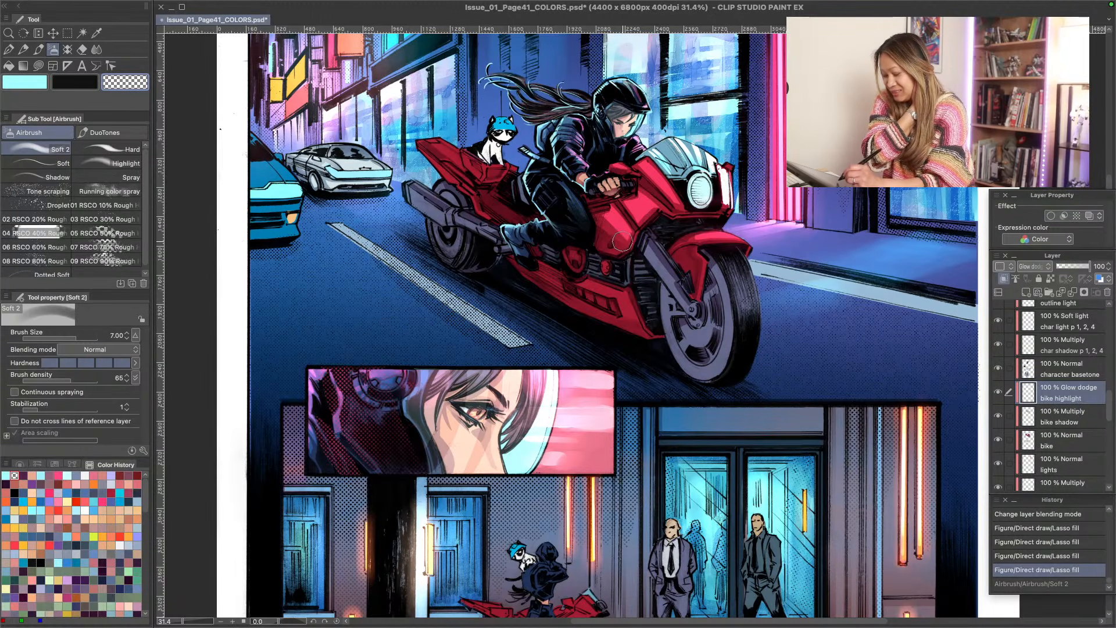
left_click_drag(622, 242, 625, 243)
mouse_move(632, 229)
left_mouse_down()
mouse_move(642, 221)
mouse_move(609, 250)
left_mouse_up()
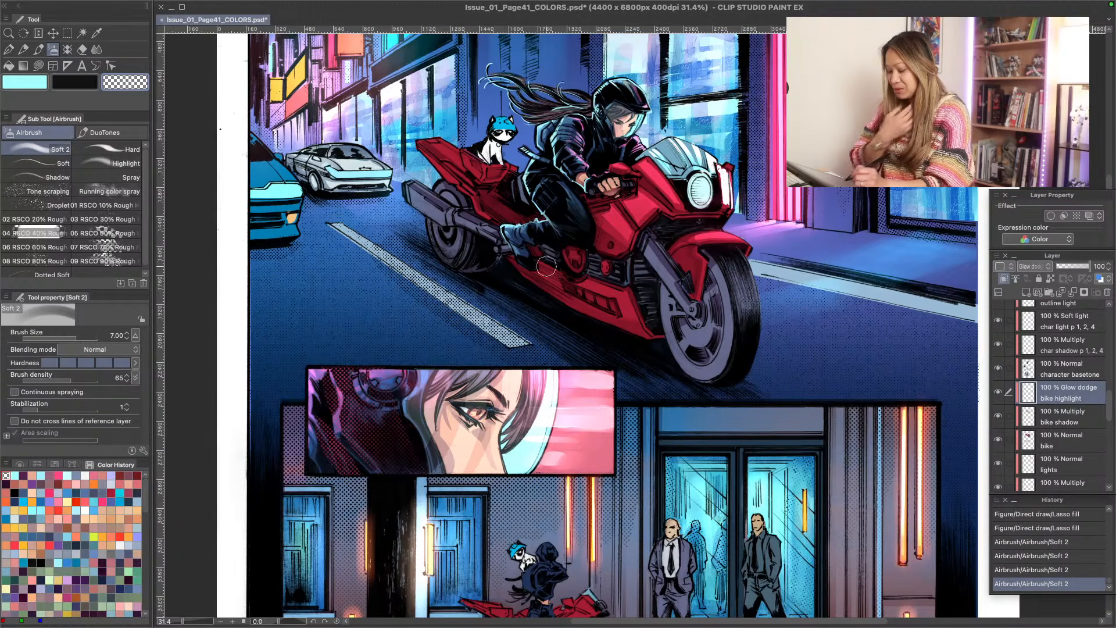
key("super+z")
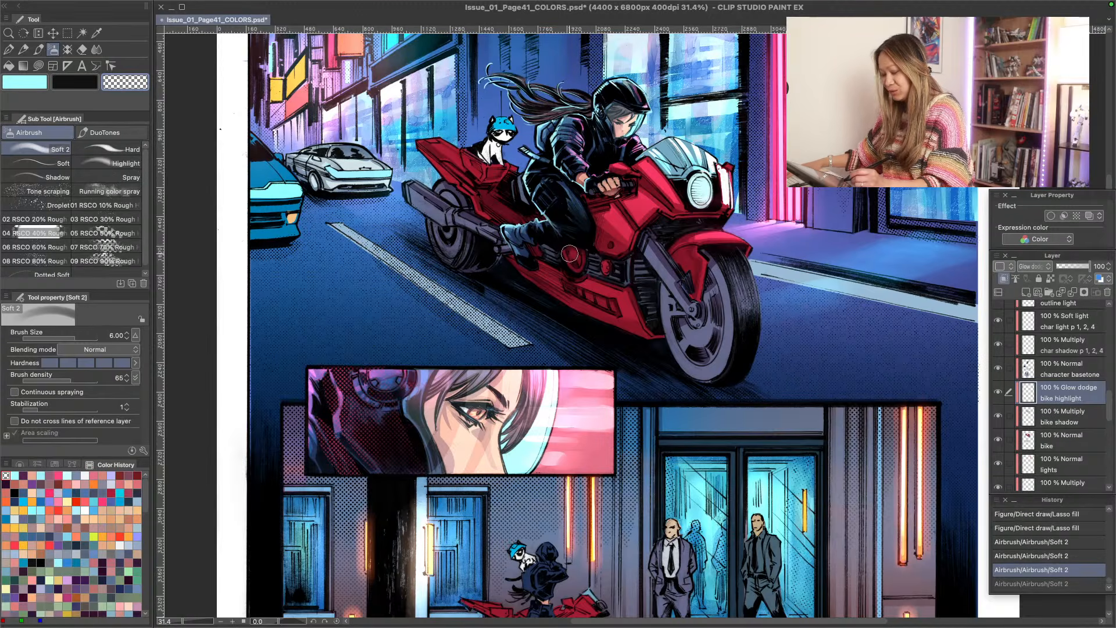
key("bracketleft")
key("bracketleft")
left_click_drag(622, 244, 633, 231)
left_click_drag(631, 234, 621, 250)
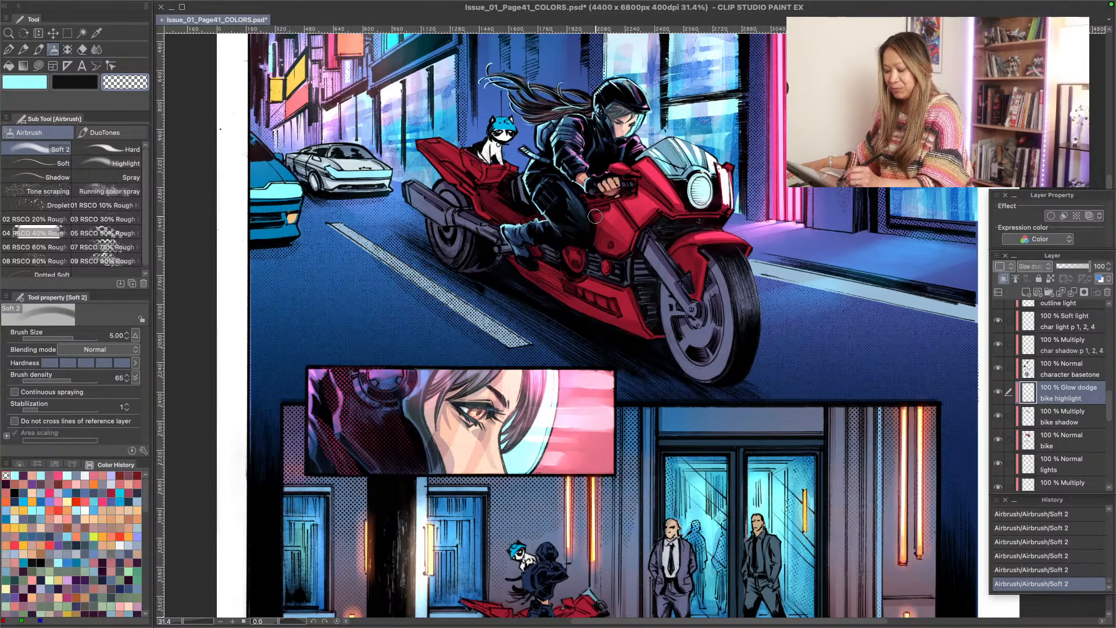
- Reduce the airbrush size to 2.5 and undo the last two fading strokes on the bike
key("bracketleft")
key("bracketleft")
key("bracketleft")
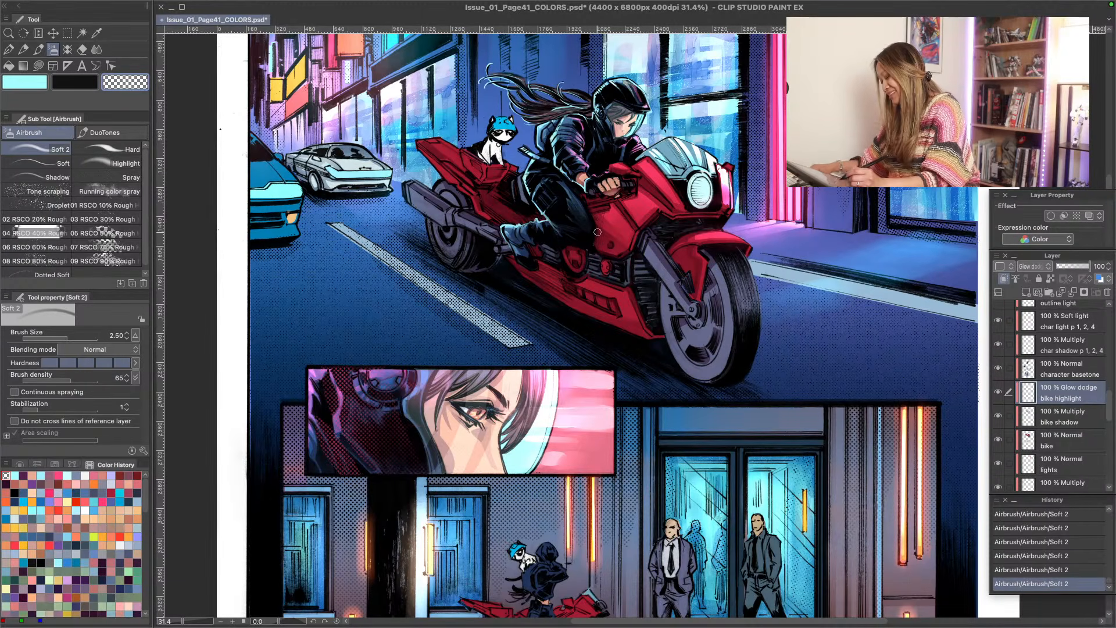
key("ctrl+z")
key("ctrl+z")
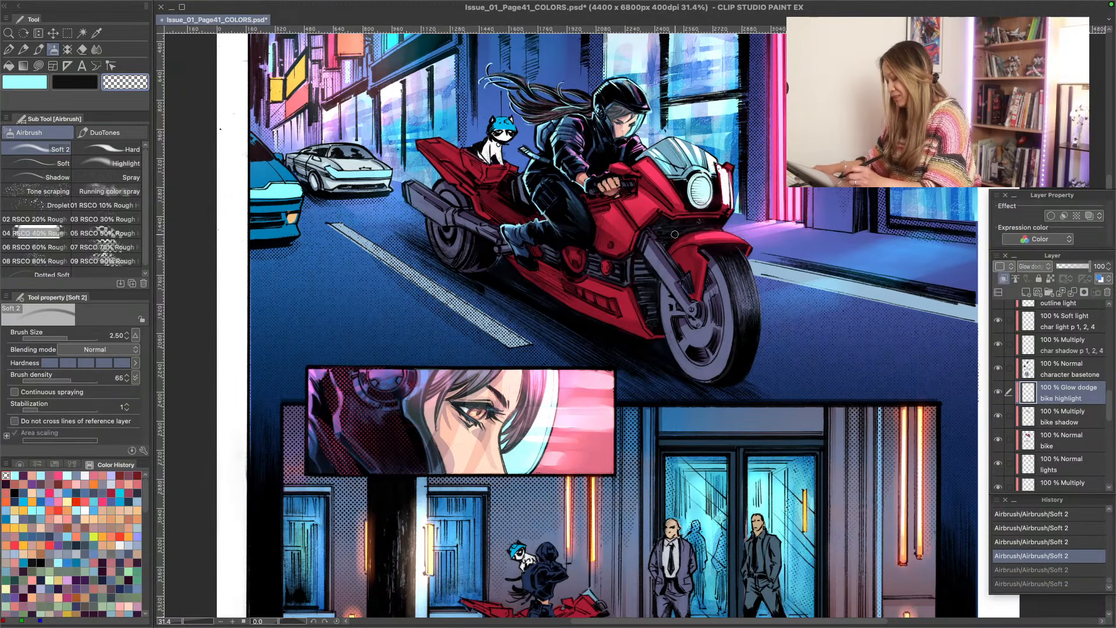
- Soften the highlights beside the headlight and on the front fender with the transparent airbrush at size 4
key("]")
key("]")
mouse_move(728, 201)
left_mouse_down()
mouse_move(728, 171)
mouse_move(729, 208)
left_mouse_up()
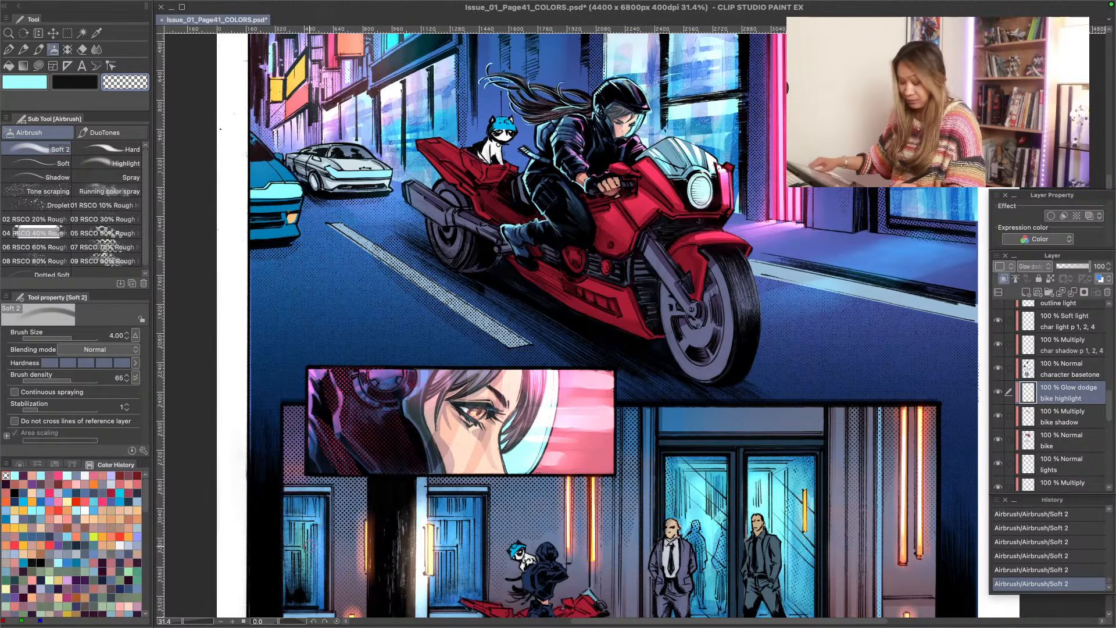
key("ctrl+z")
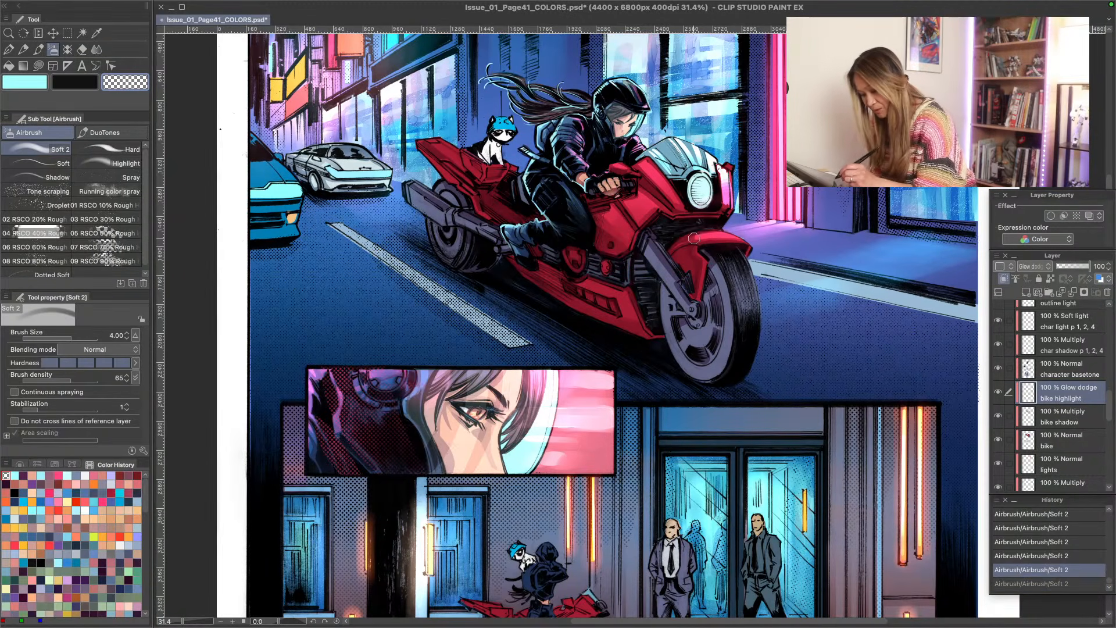
left_click_drag(689, 235, 692, 241)
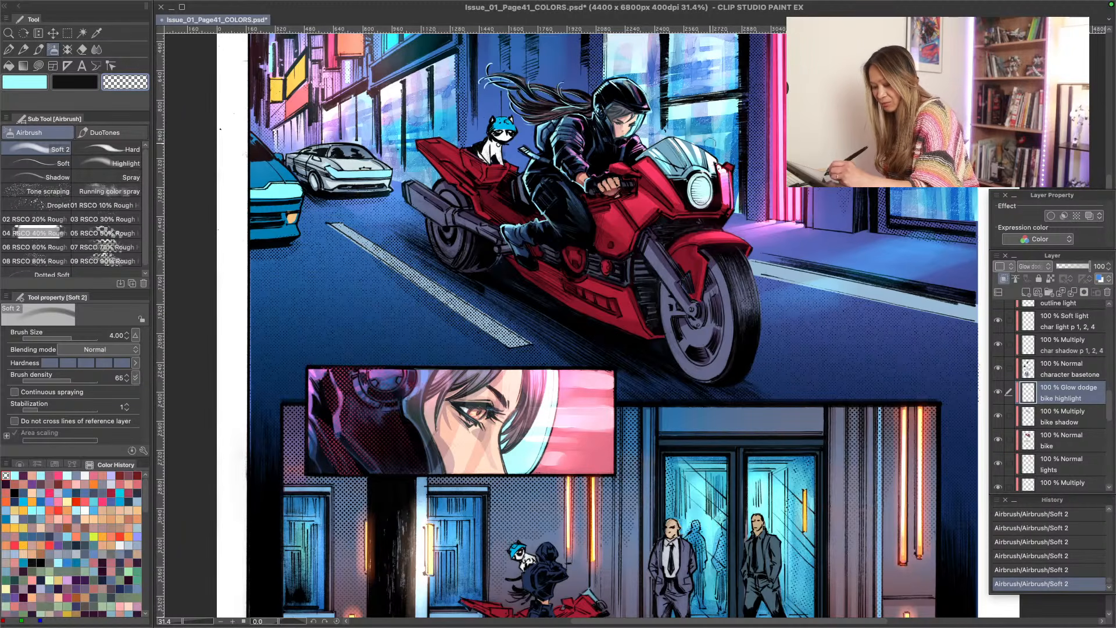
key("ctrl+z")
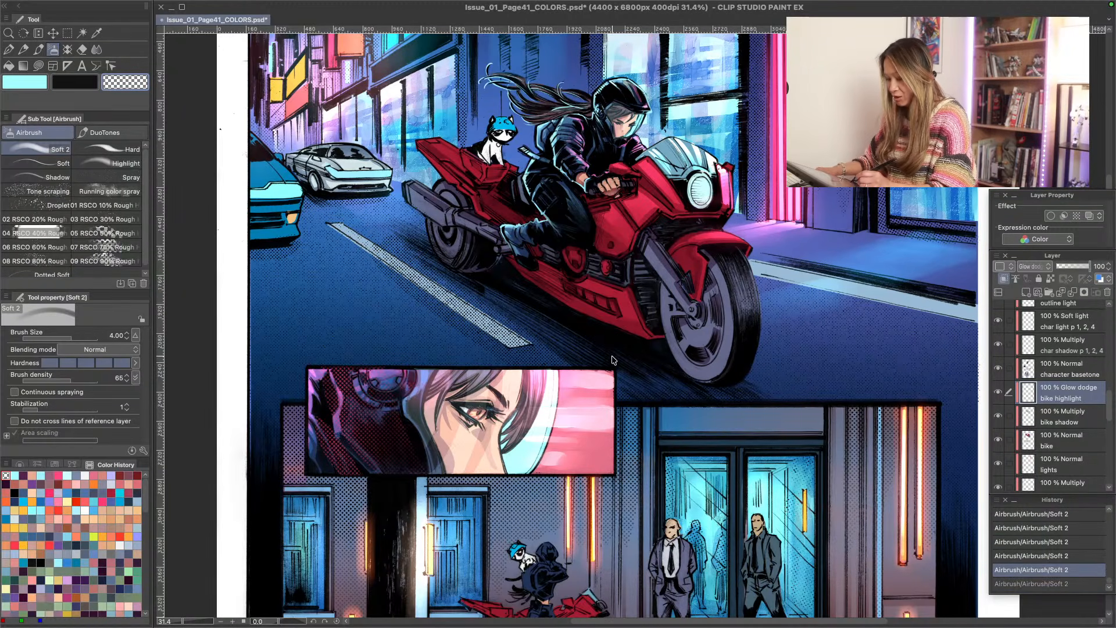
left_click_drag(723, 175, 727, 201)
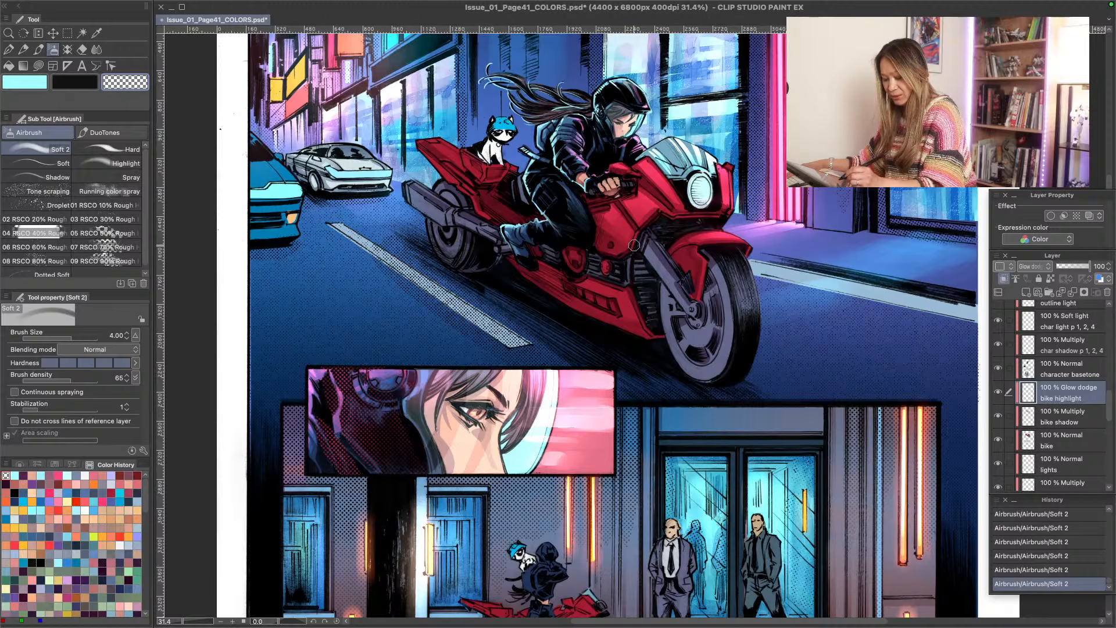
- Lasso-fill light cyan highlights on the front fender, the nose beside the headlight and the upper fairing, undoing the last fill
left_click(14, 475)
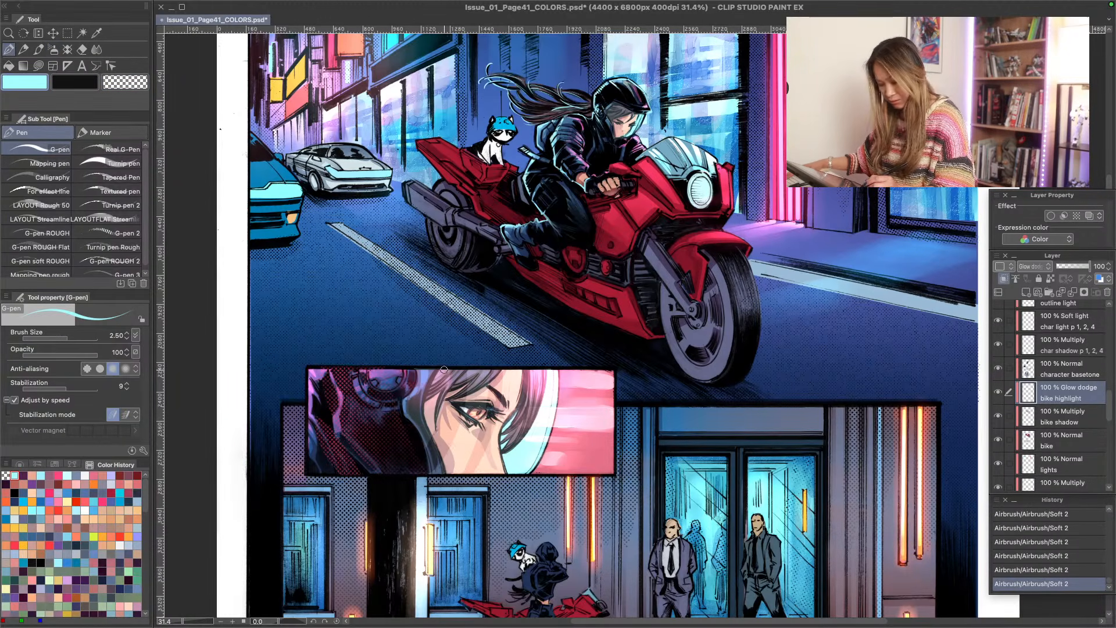
key("b")
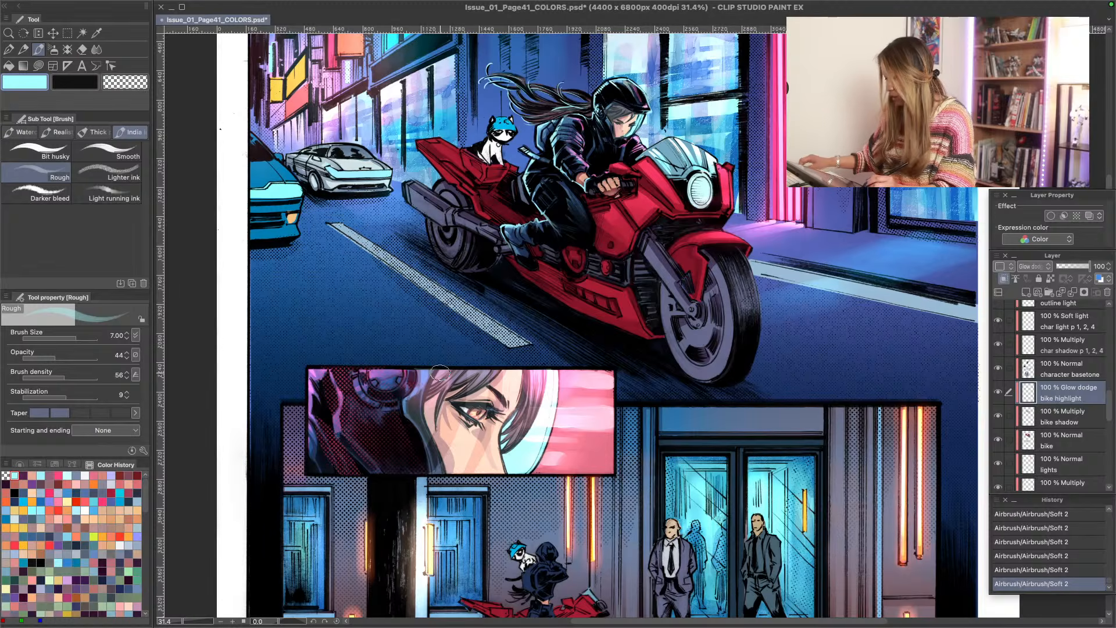
key("u")
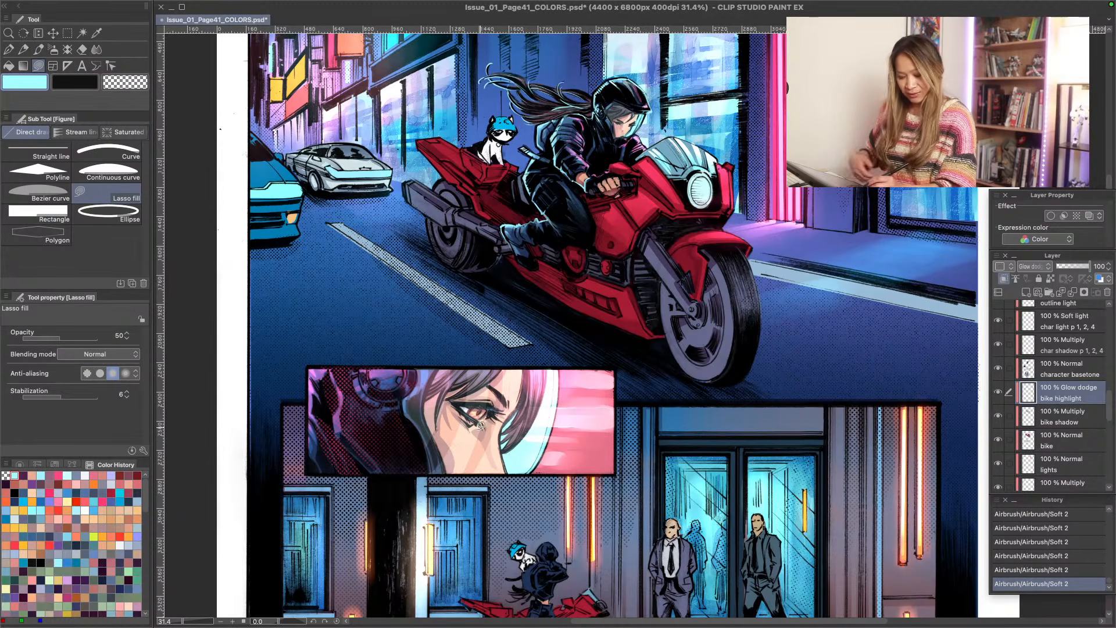
key("r")
left_click_drag(482, 482, 403, 382)
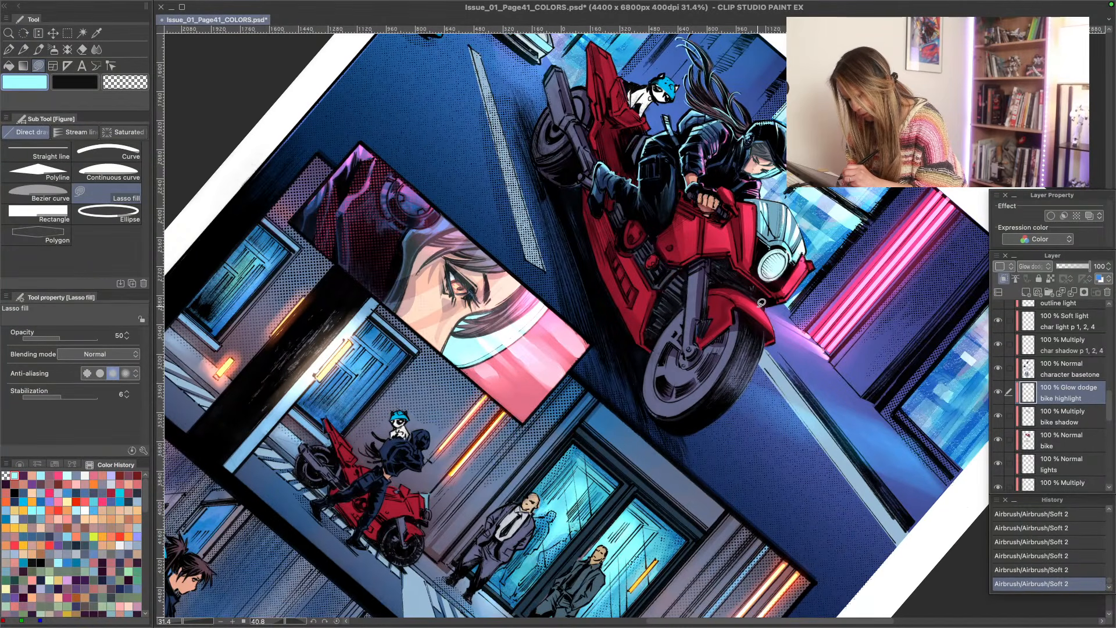
mouse_move(745, 292)
left_mouse_down()
mouse_move(773, 322)
mouse_move(717, 284)
mouse_move(742, 302)
left_mouse_up()
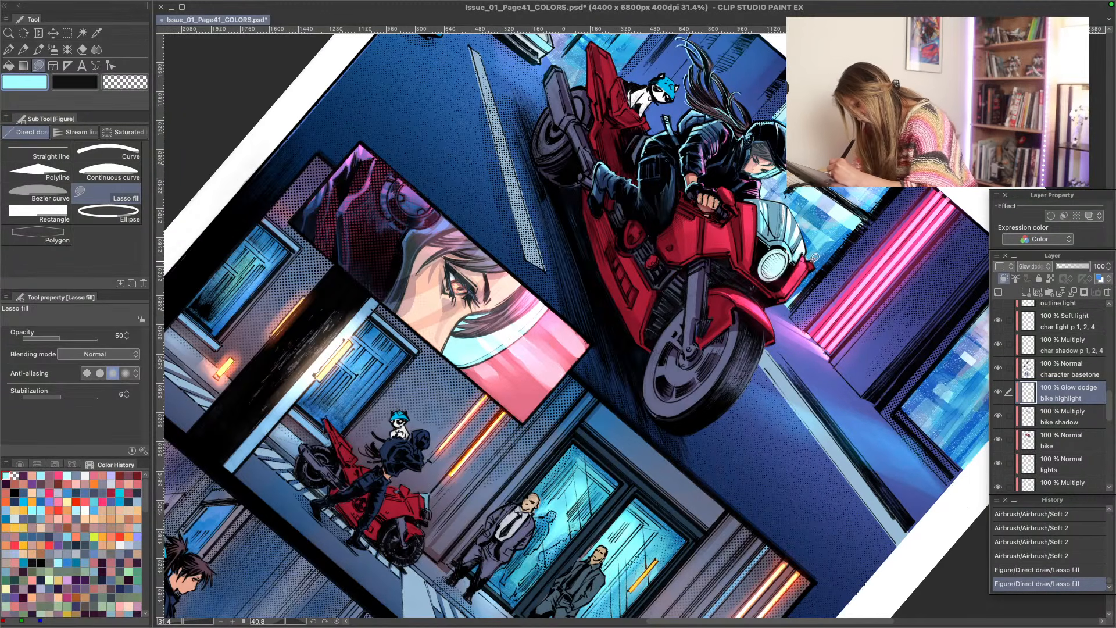
mouse_move(814, 260)
left_mouse_down()
mouse_move(798, 239)
mouse_move(785, 293)
mouse_move(813, 261)
left_mouse_up()
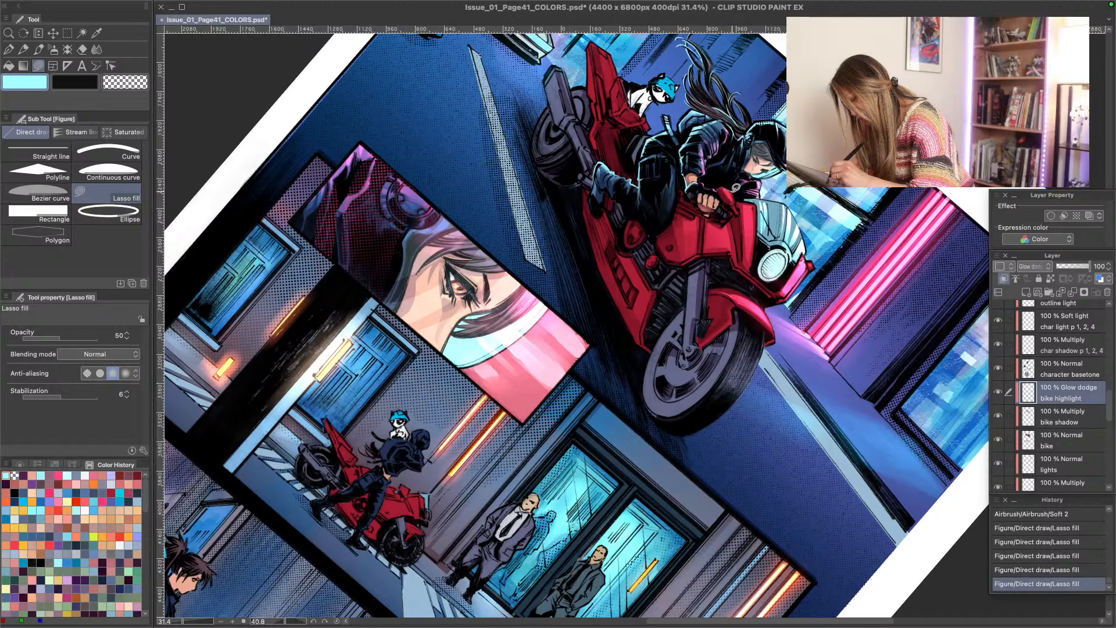
left_click_drag(735, 188, 733, 197)
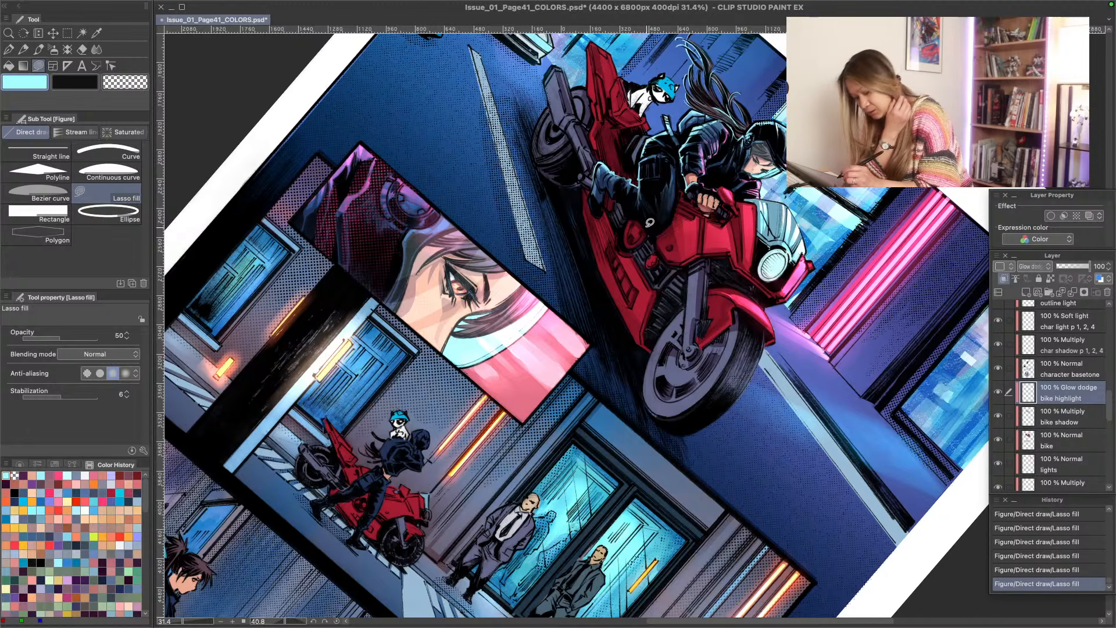
key("ctrl+z")
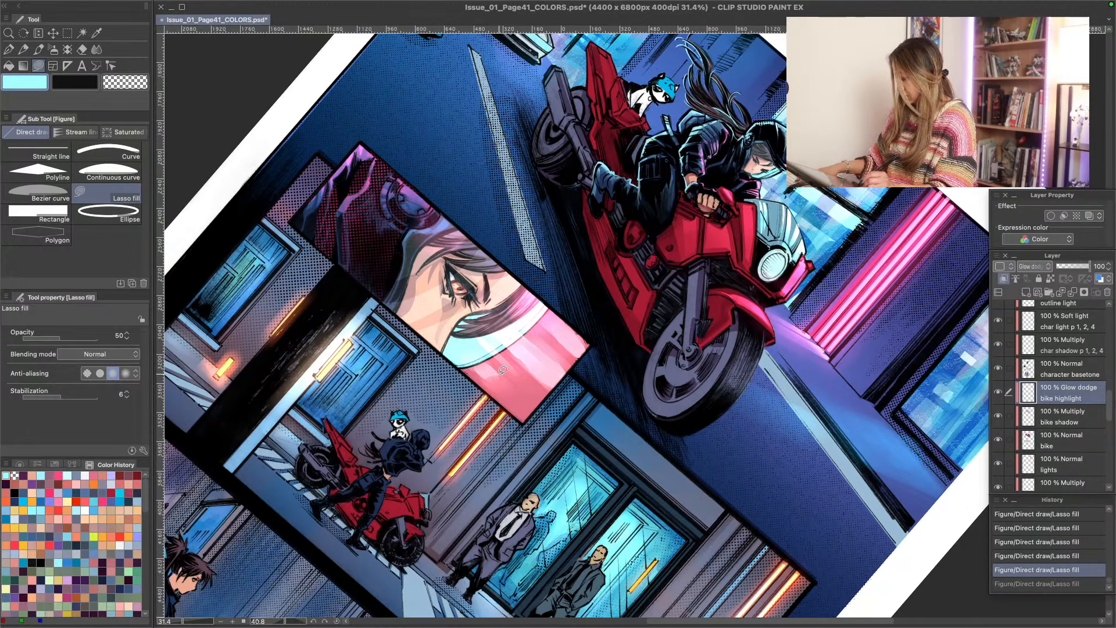
- Soften the new highlights on the bike's front fender and nose with the Soft eraser
key("r")
double_click(478, 372)
mouse_move(434, 627)
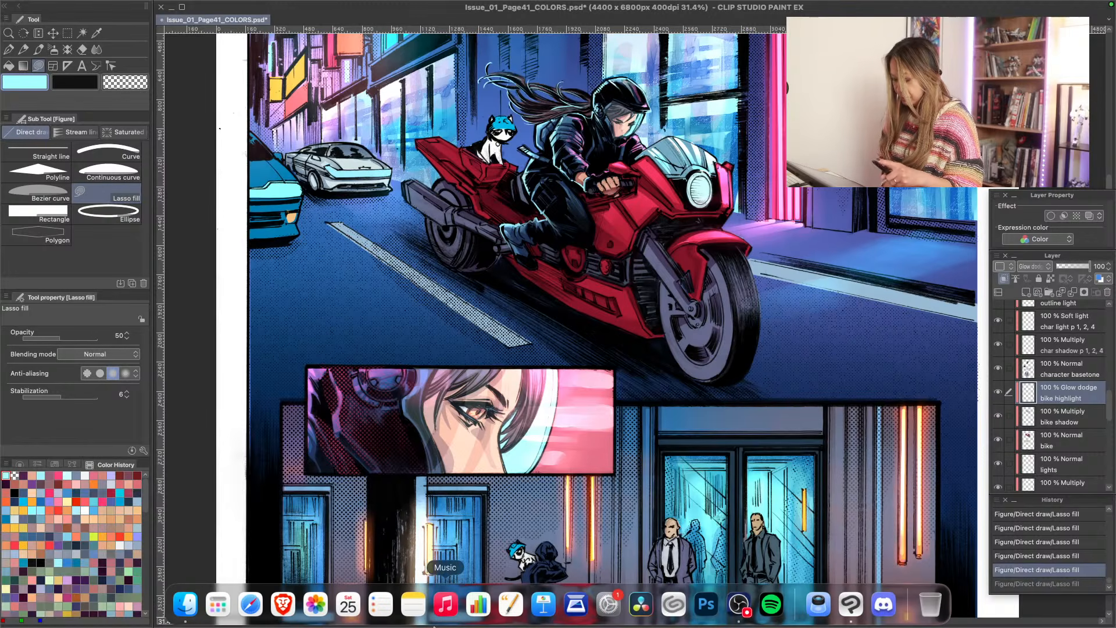
mouse_move(721, 244)
left_mouse_down()
mouse_move(652, 221)
mouse_move(718, 213)
left_mouse_up()
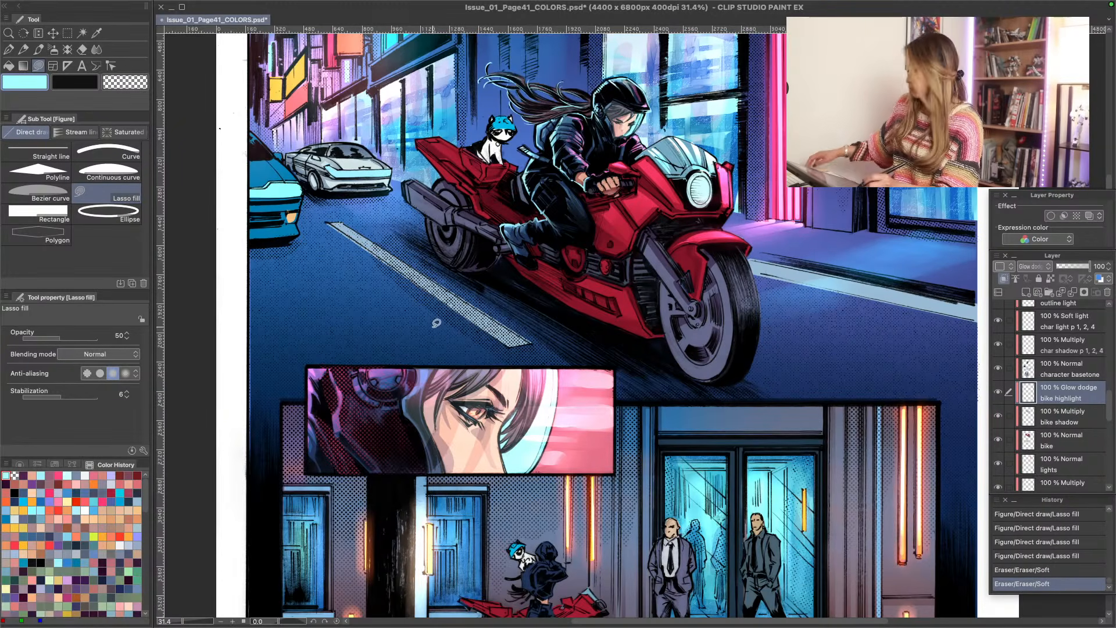
key("slash")
mouse_move(482, 235)
left_mouse_down()
mouse_move(490, 253)
mouse_move(433, 397)
left_mouse_up()
key("space")
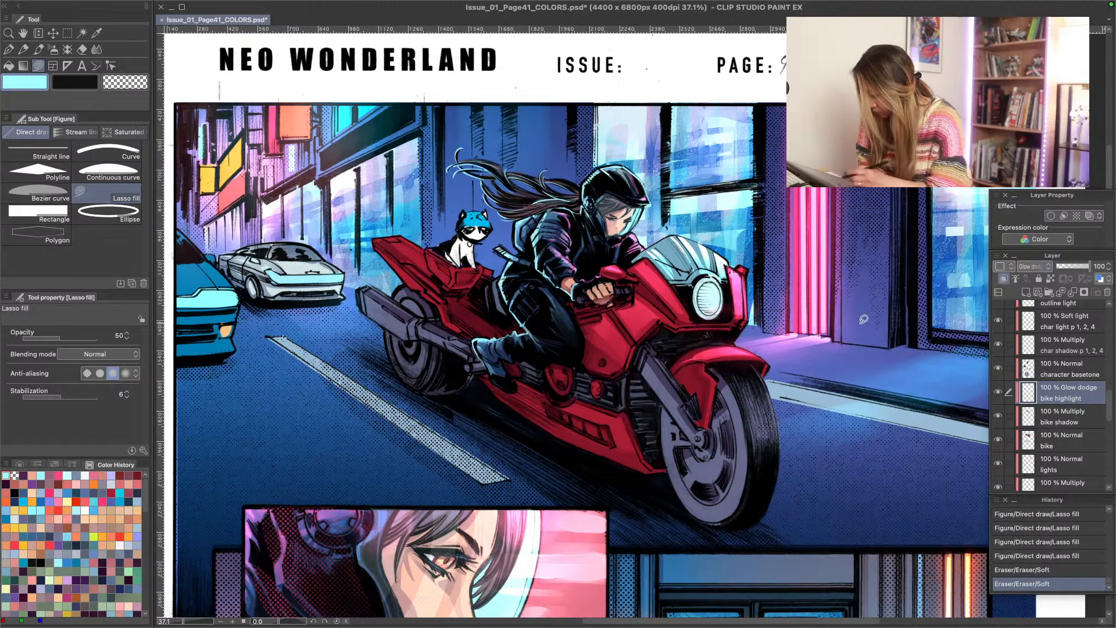
- Try the Add (Glow), Soft light and Vivid light blending modes on the bike highlight layer, ending on Glow dodge
left_click(1024, 269)
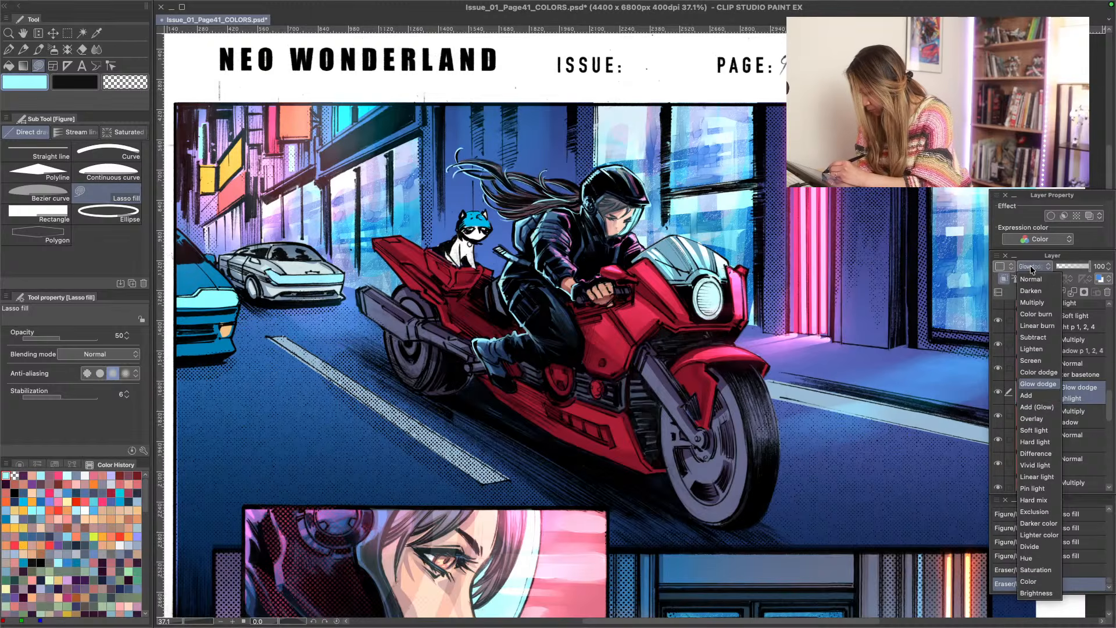
left_click(1027, 407)
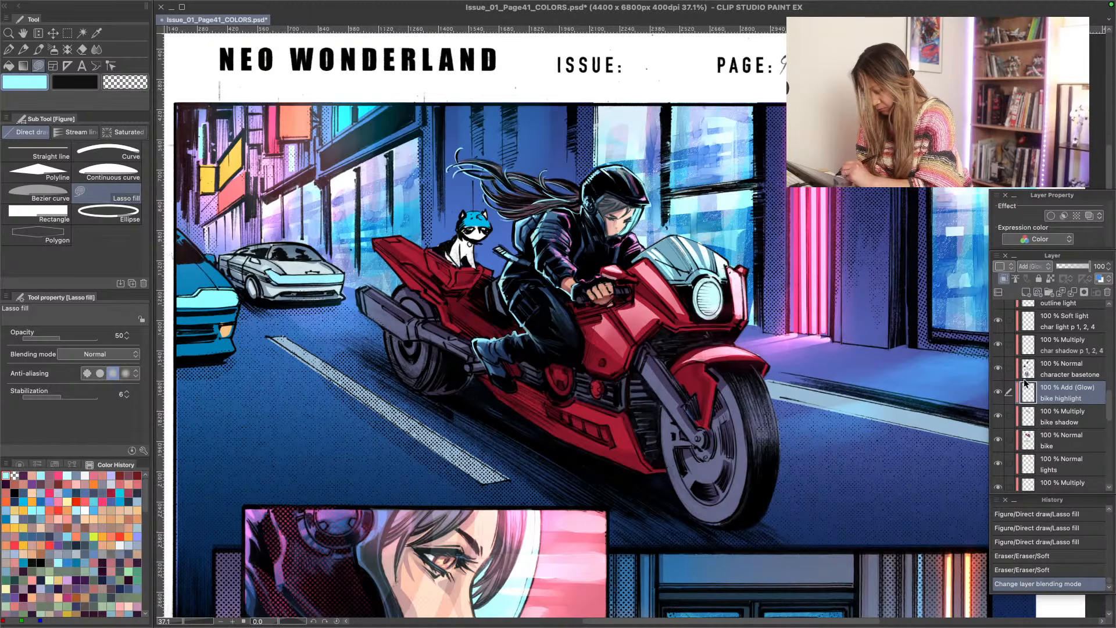
left_click(1032, 267)
left_click(1026, 425)
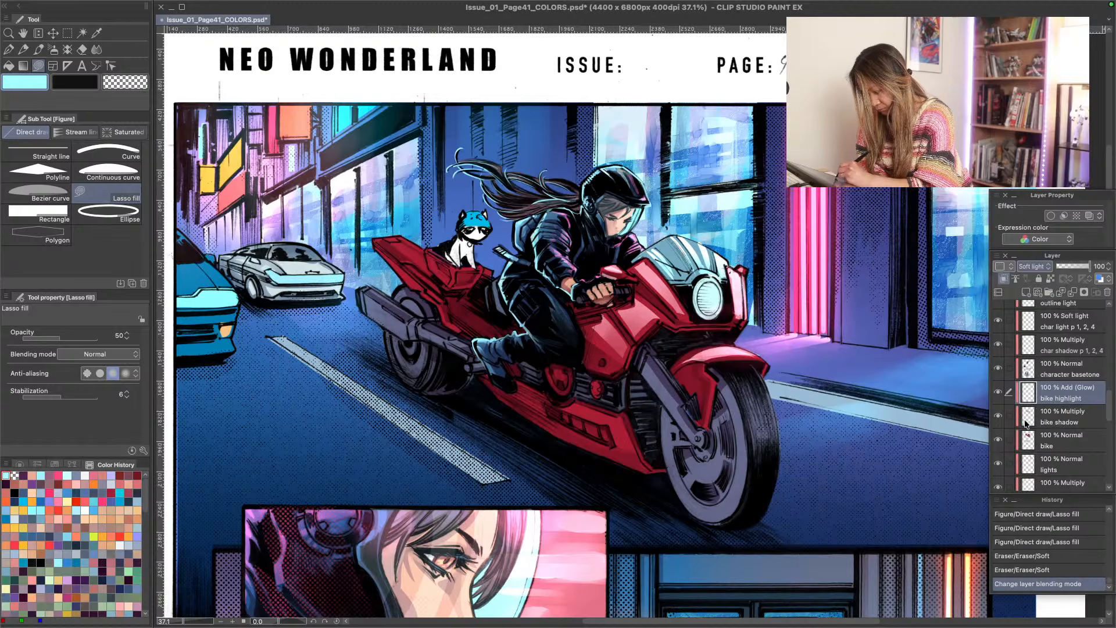
left_click(1033, 266)
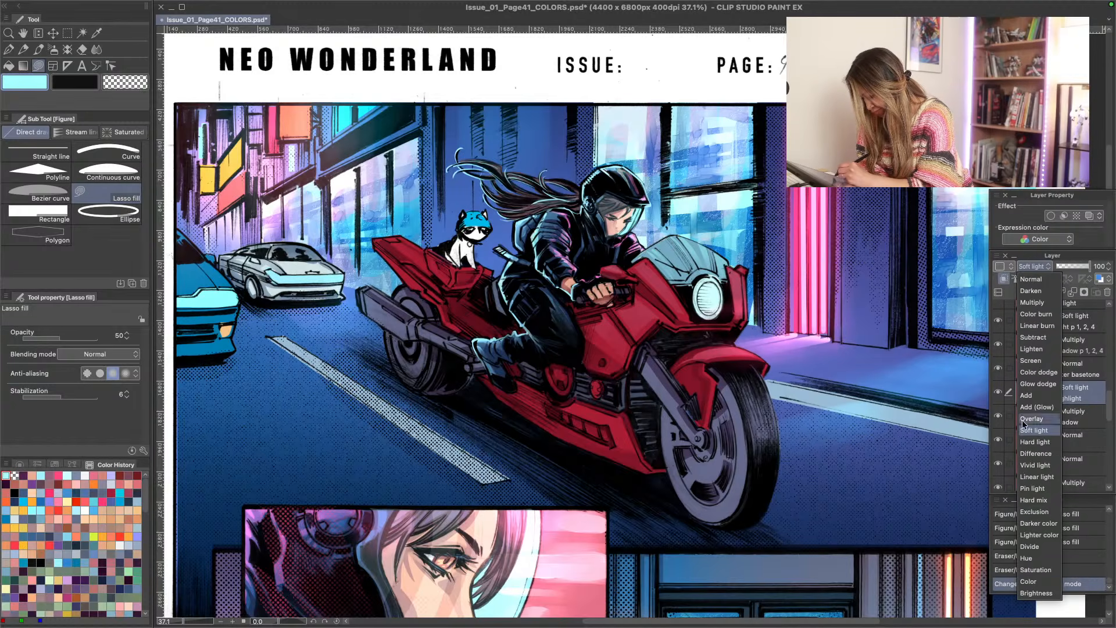
left_click(1032, 466)
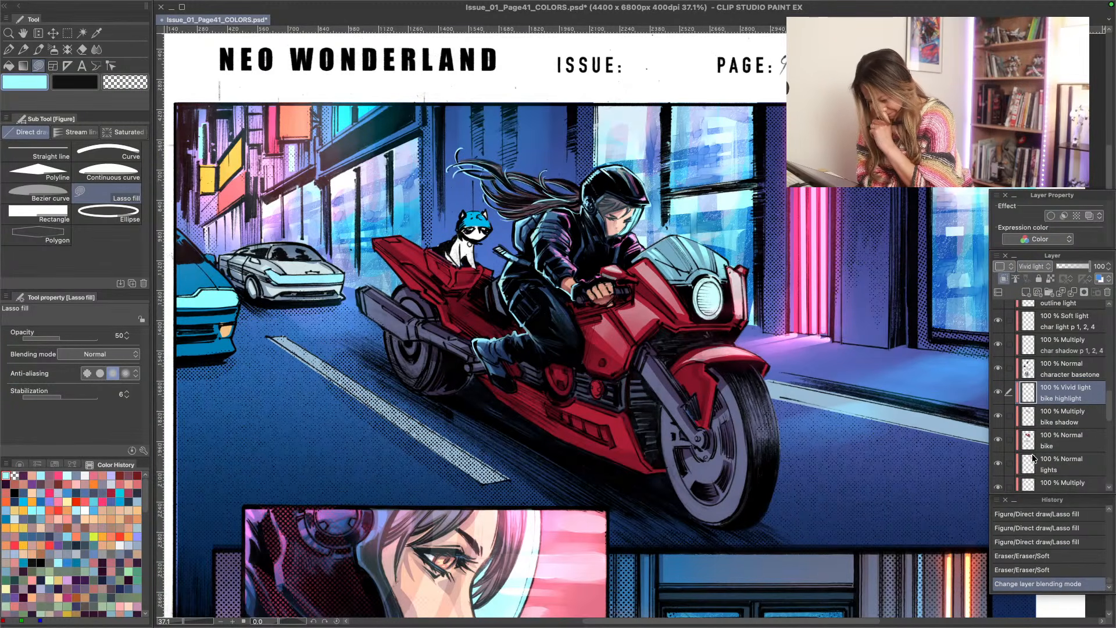
left_click(1027, 263)
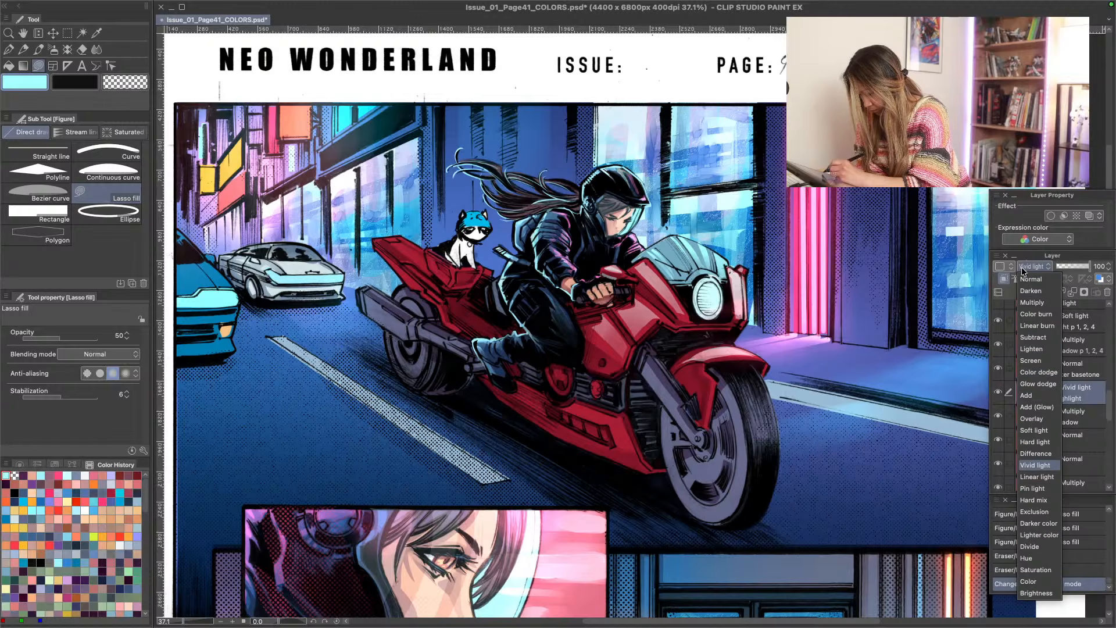
left_click(1028, 419)
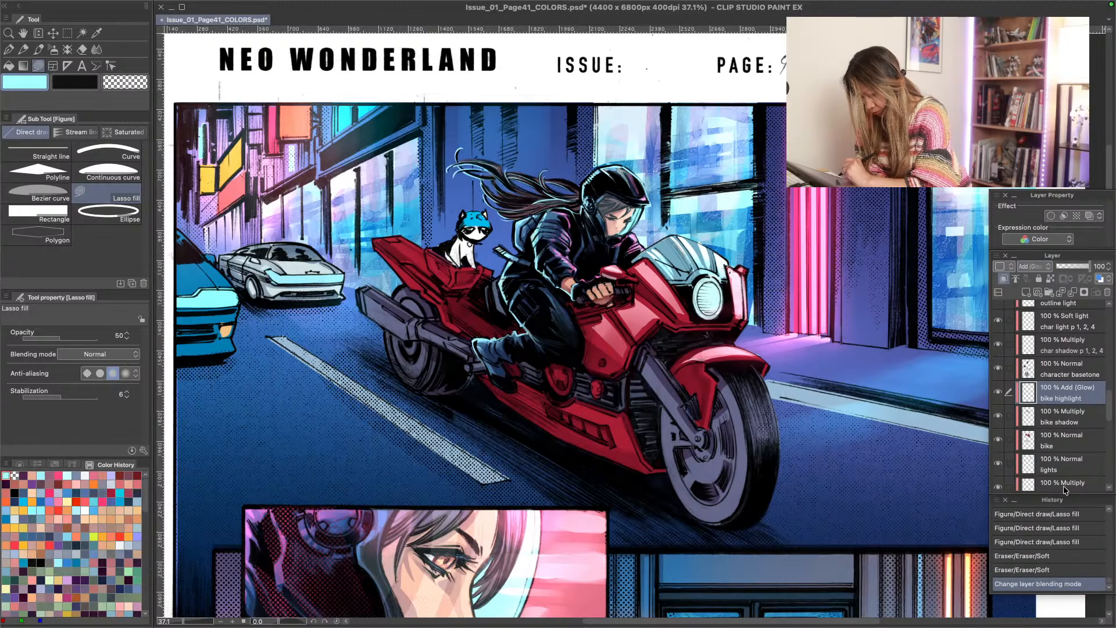
left_click(1030, 266)
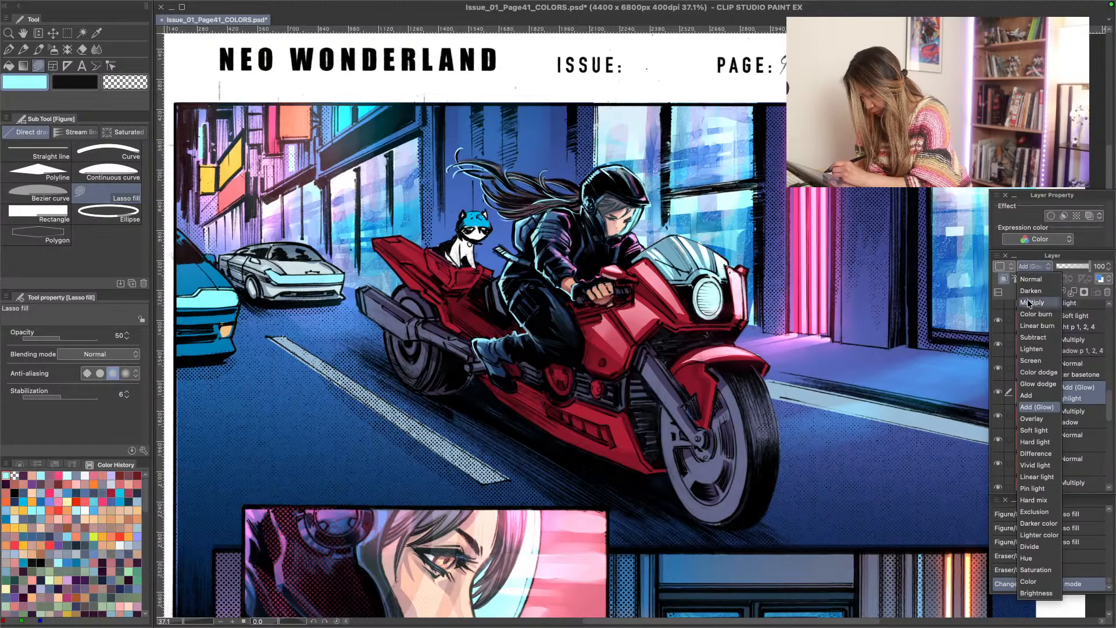
left_click(1029, 387)
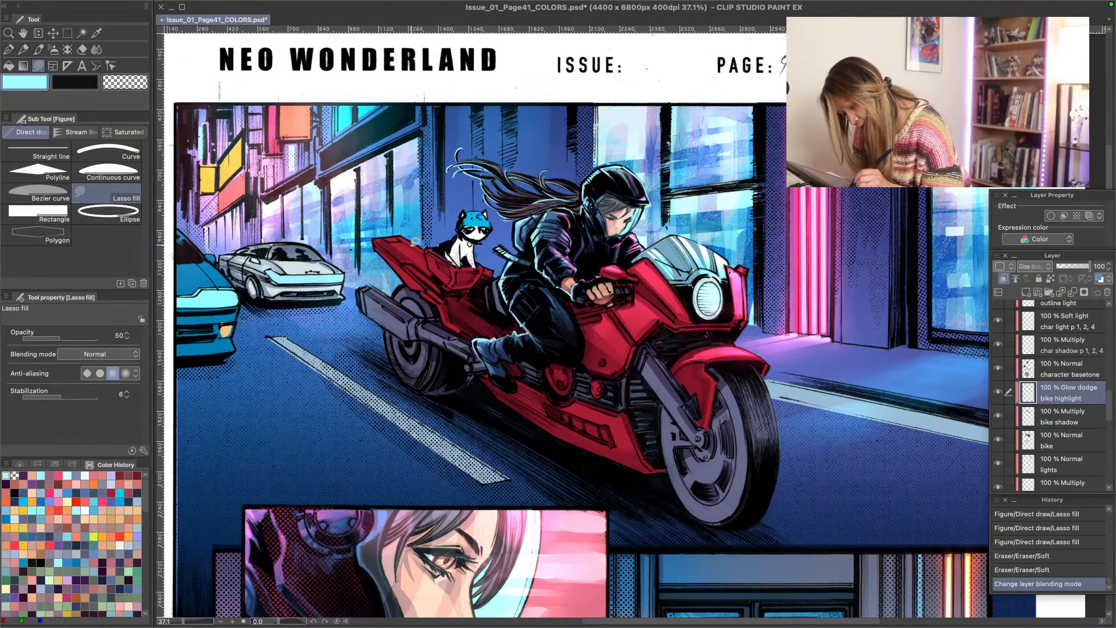
- Lasso-fill light cyan highlights on the upper edge of the bike's tail and soften them with the Soft eraser
mouse_move(415, 241)
left_mouse_down()
mouse_move(426, 248)
mouse_move(401, 228)
mouse_move(388, 232)
mouse_move(431, 266)
mouse_move(393, 241)
left_mouse_up()
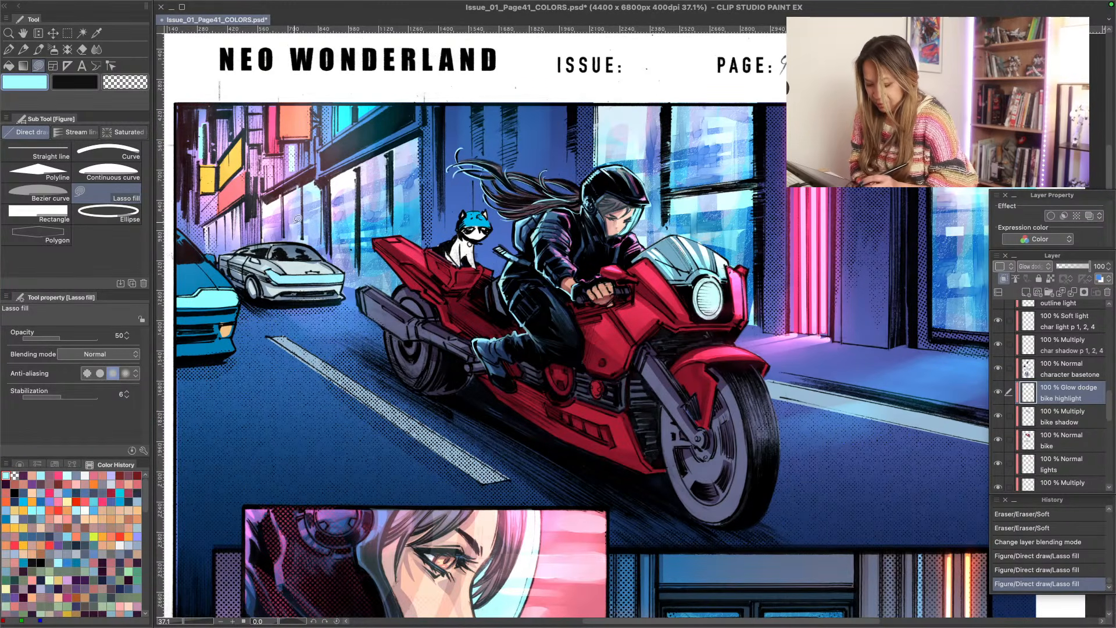
mouse_move(386, 234)
left_mouse_down()
mouse_move(375, 238)
mouse_move(388, 238)
mouse_move(385, 251)
mouse_move(407, 274)
mouse_move(375, 241)
mouse_move(414, 262)
mouse_move(379, 241)
left_mouse_up()
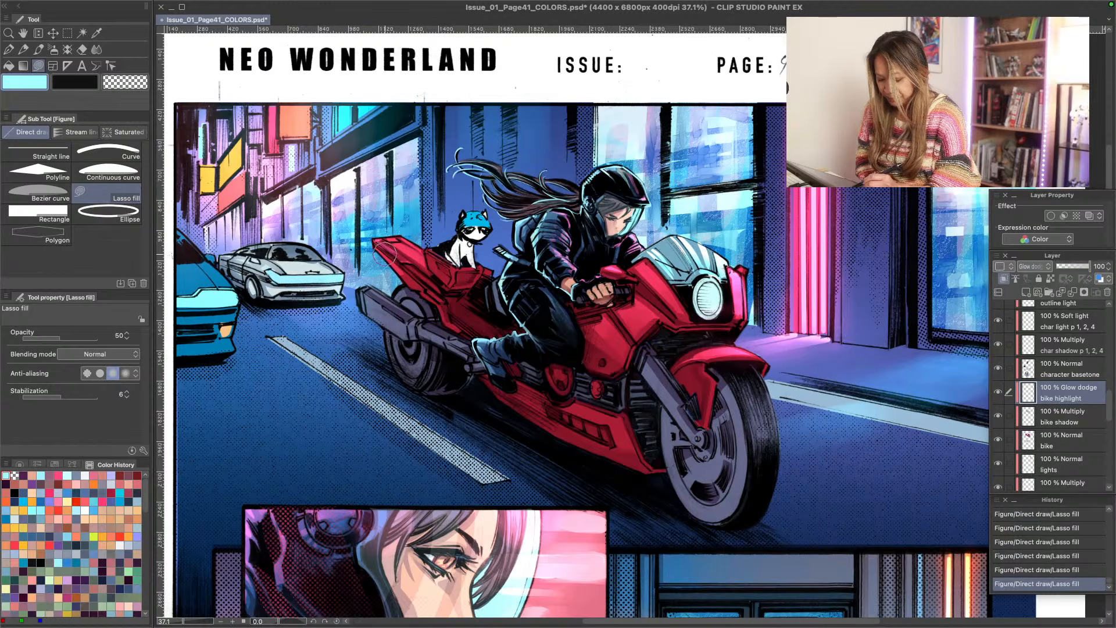
left_click_drag(387, 256, 365, 236)
mouse_move(430, 299)
left_mouse_down()
mouse_move(368, 243)
mouse_move(442, 315)
left_mouse_up()
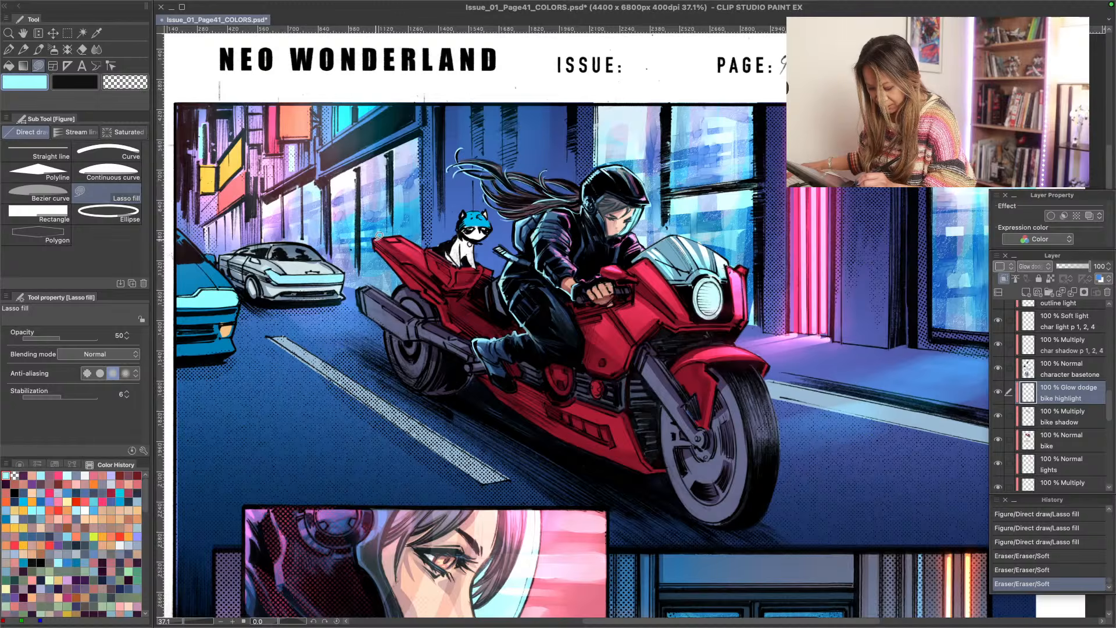
- Add further lasso-filled light cyan highlights on the tail fairing behind and below the cat, softening them with the Soft eraser
mouse_move(382, 236)
left_mouse_down()
mouse_move(412, 257)
mouse_move(382, 238)
left_mouse_up()
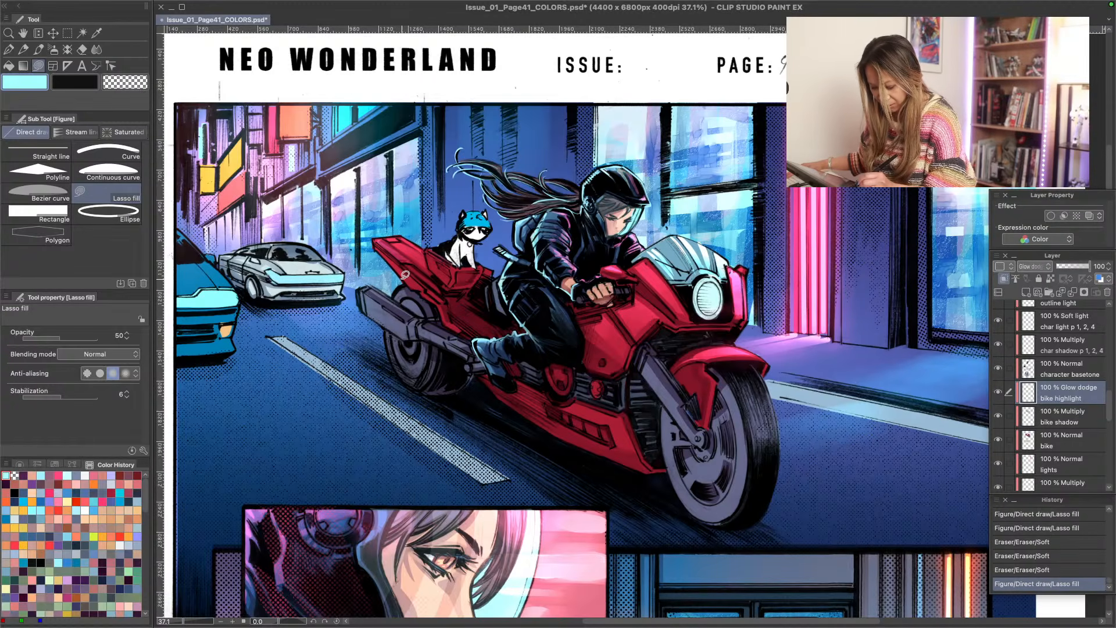
mouse_move(387, 253)
left_mouse_down()
mouse_move(415, 281)
mouse_move(381, 247)
left_mouse_up()
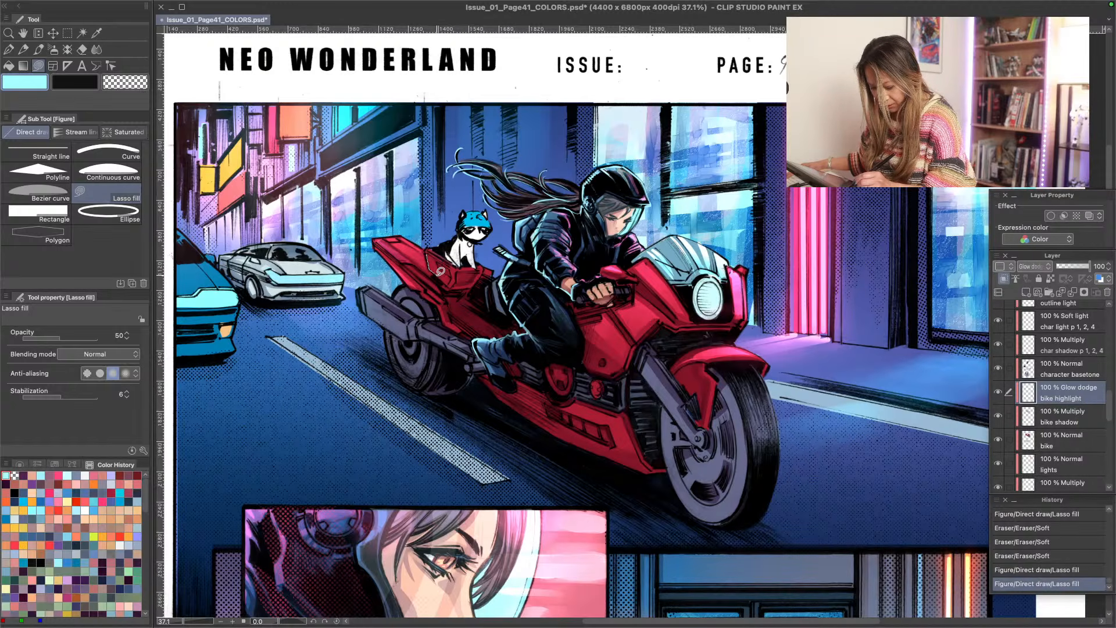
mouse_move(441, 271)
left_mouse_down()
mouse_move(415, 231)
mouse_move(394, 231)
mouse_move(438, 267)
mouse_move(454, 266)
mouse_move(456, 281)
mouse_move(365, 202)
mouse_move(389, 206)
mouse_move(441, 257)
left_mouse_up()
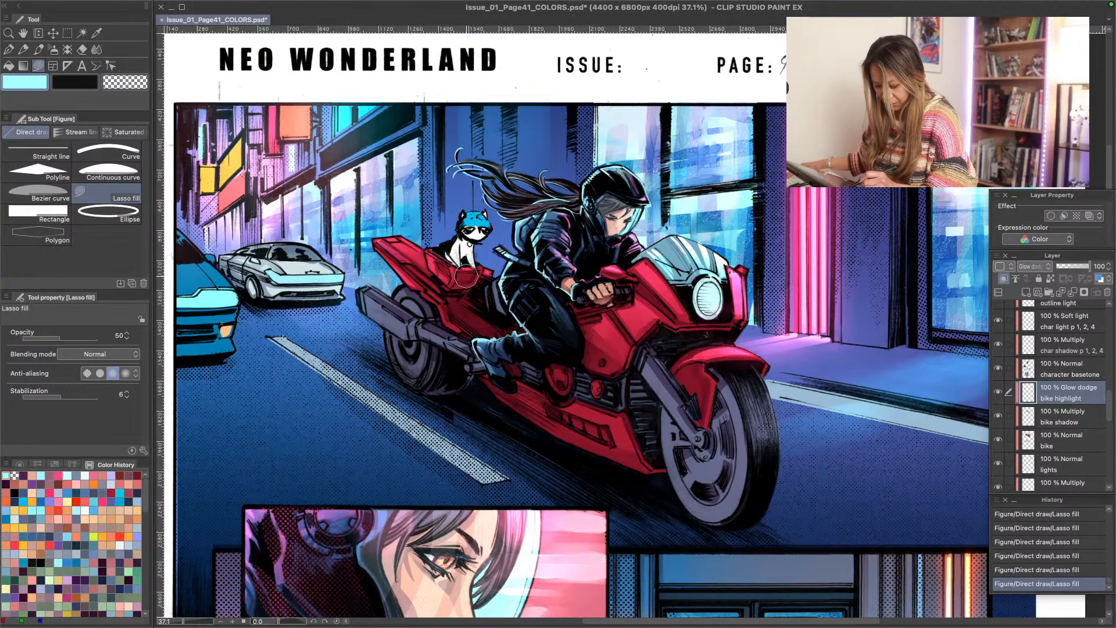
left_click_drag(486, 284, 484, 281)
left_click_drag(406, 281, 389, 272)
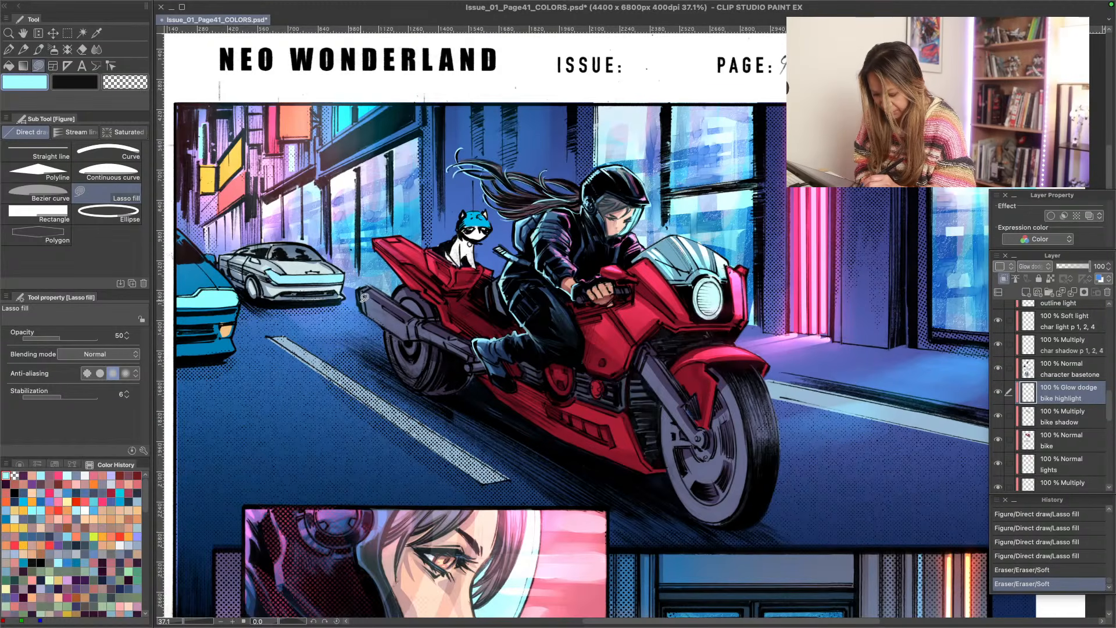
- Lasso-fill light cyan highlights along the bike's exhaust pipe, from its rear end to the rider's boot
mouse_move(364, 297)
left_mouse_down()
mouse_move(363, 307)
mouse_move(403, 329)
mouse_move(365, 297)
left_mouse_up()
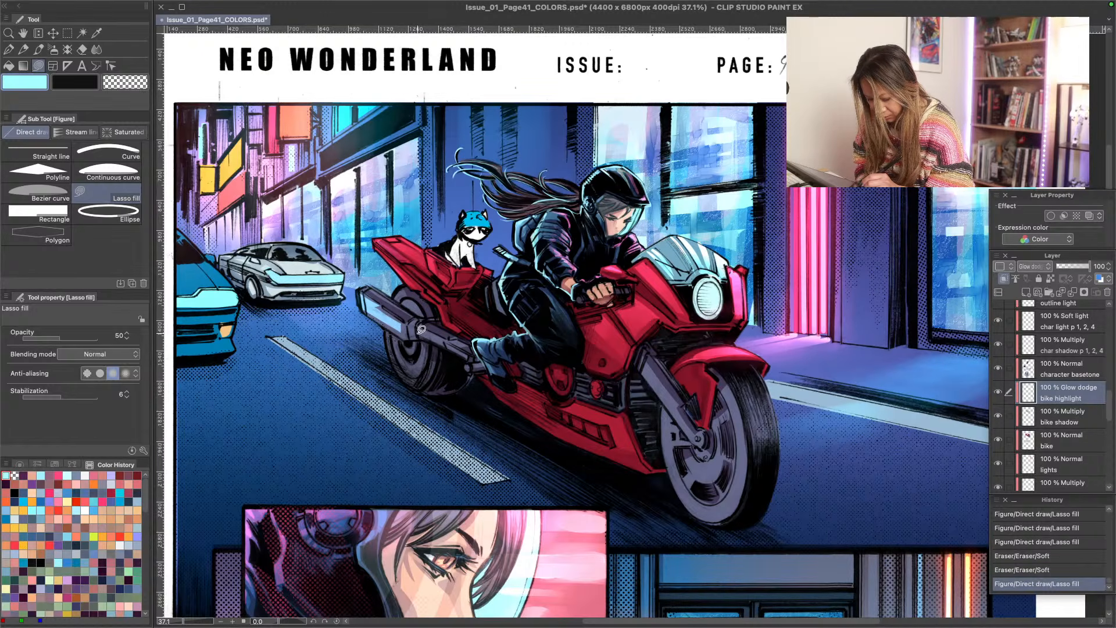
mouse_move(422, 330)
left_mouse_down()
mouse_move(446, 341)
mouse_move(358, 289)
mouse_move(403, 317)
left_mouse_up()
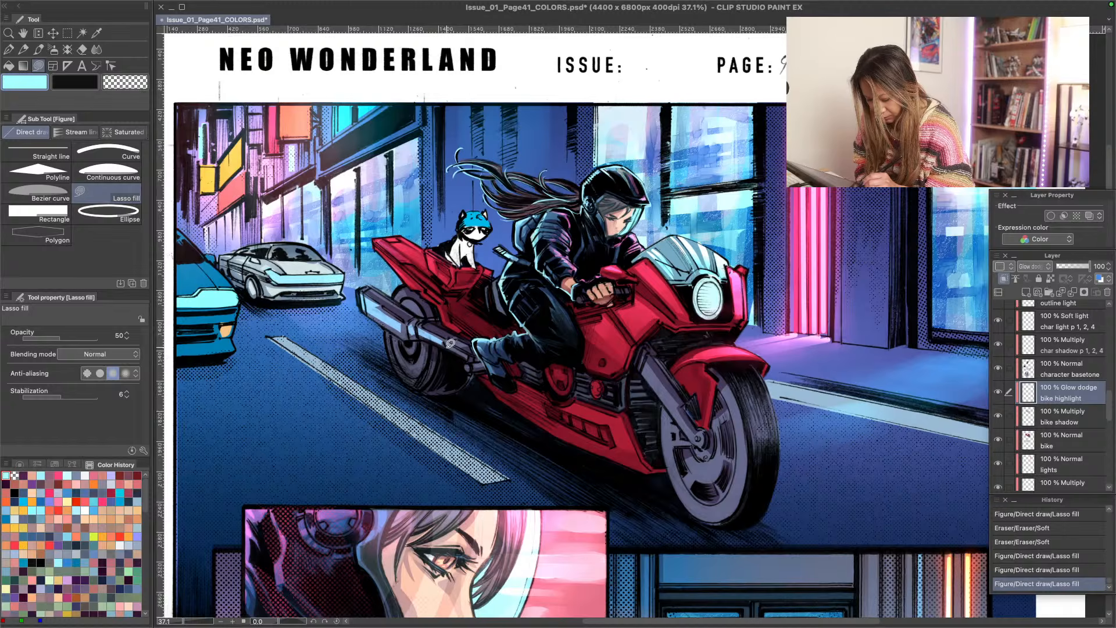
left_click_drag(447, 347, 467, 371)
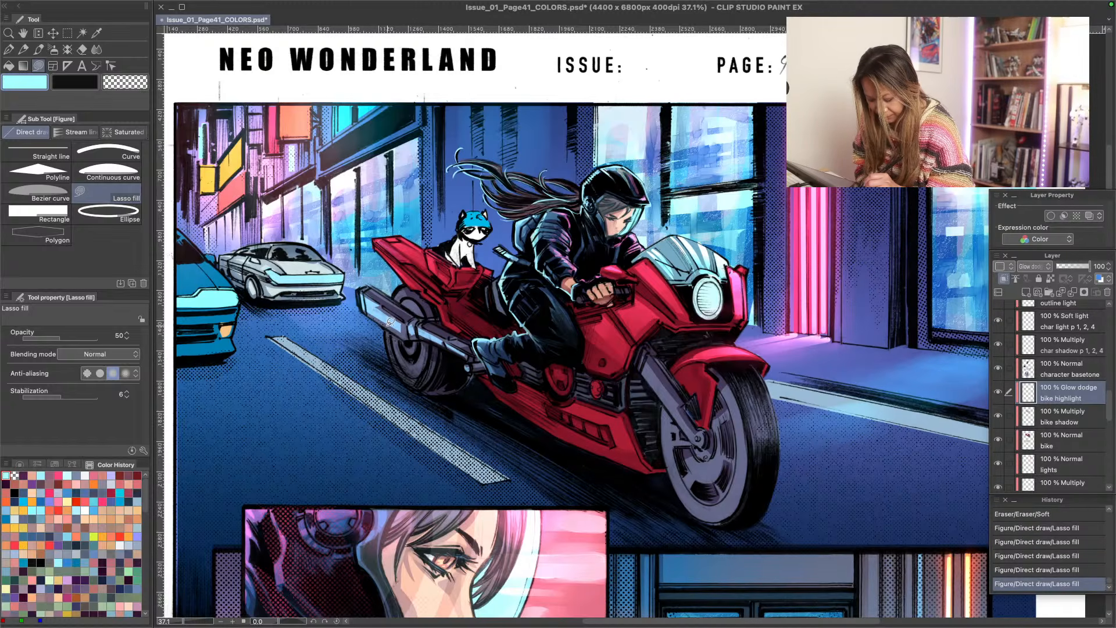
left_click_drag(403, 331, 385, 325)
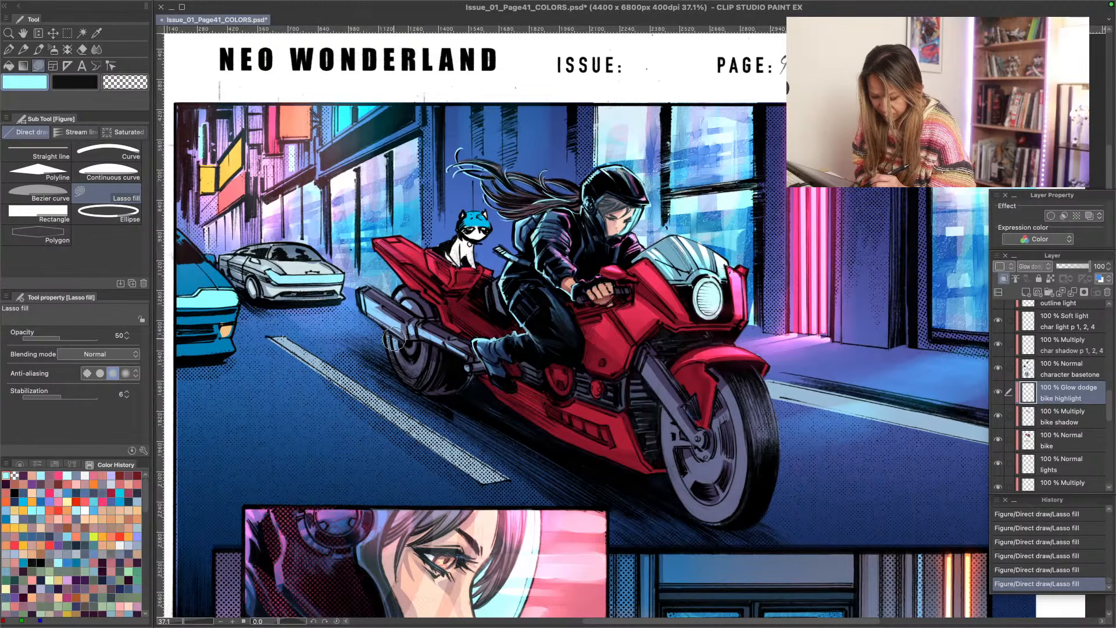
- Soften the exhaust pipe highlights with the Soft eraser, reducing its size by three increments along the way
mouse_move(394, 339)
left_mouse_down()
mouse_move(415, 398)
mouse_move(356, 339)
mouse_move(371, 350)
mouse_move(397, 296)
mouse_move(378, 312)
left_mouse_up()
key("bracketleft")
key("bracketleft")
key("bracketleft")
key("bracketleft")
mouse_move(429, 345)
left_mouse_down()
mouse_move(400, 324)
mouse_move(437, 342)
left_mouse_up()
mouse_move(375, 292)
left_mouse_down()
mouse_move(410, 297)
mouse_move(418, 315)
left_mouse_up()
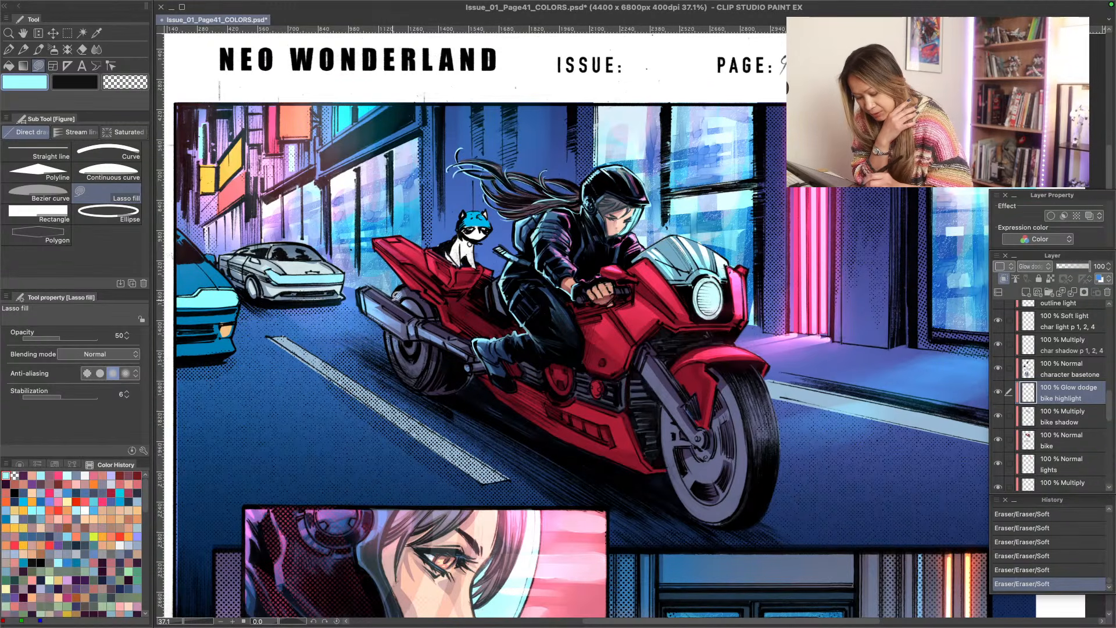
- Lasso-fill light cyan highlights on the rear wheel above and below the exhaust, and fade them with the Soft eraser
mouse_move(402, 285)
left_mouse_down()
mouse_move(417, 309)
mouse_move(381, 278)
left_mouse_up()
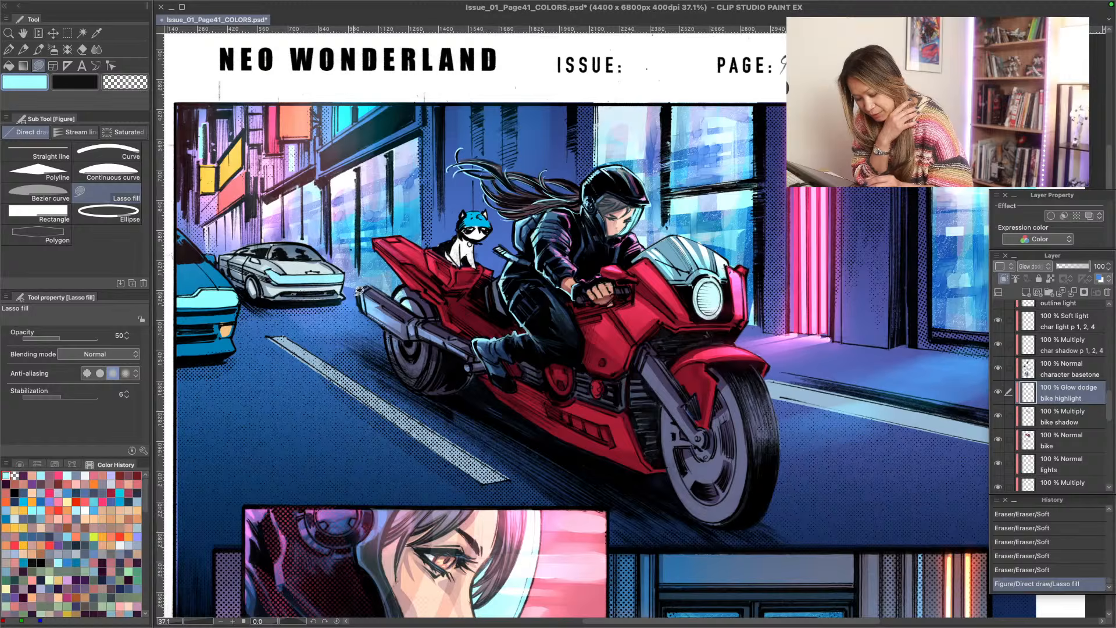
mouse_move(387, 330)
left_mouse_down()
mouse_move(407, 353)
mouse_move(401, 342)
left_mouse_up()
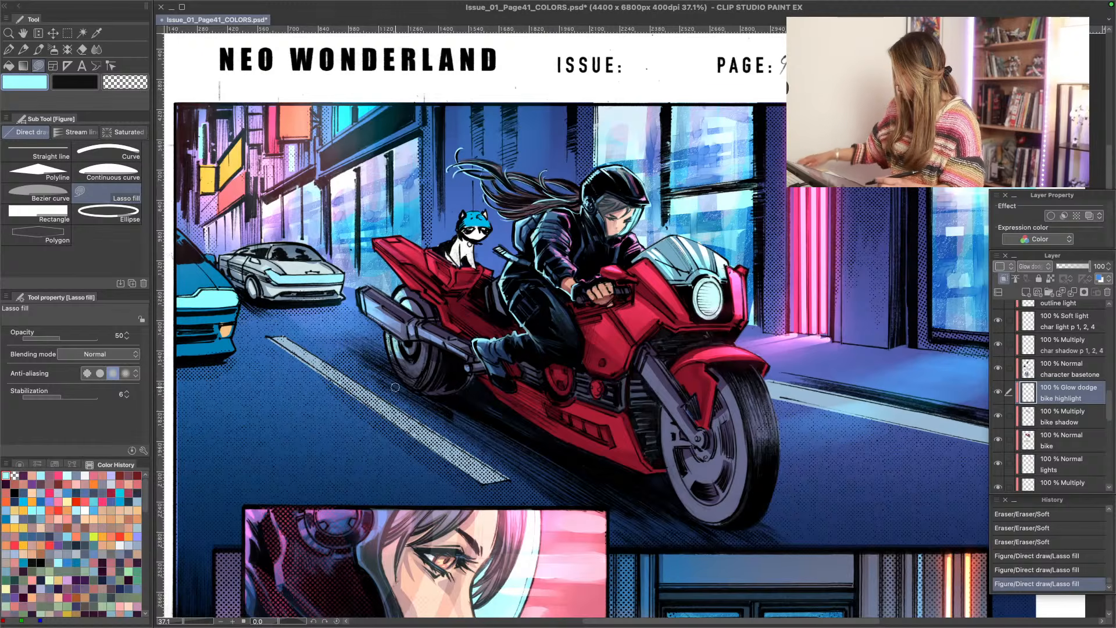
left_click_drag(410, 306, 407, 313)
left_click_drag(405, 307, 403, 311)
left_click_drag(399, 306, 396, 309)
left_click_drag(391, 351, 385, 349)
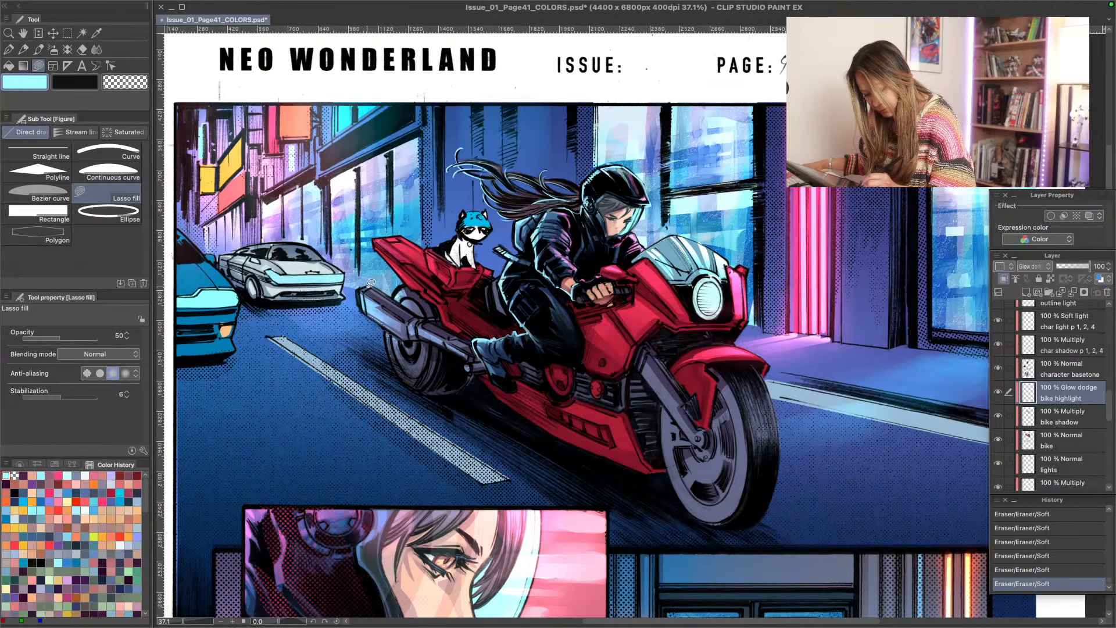
- Lasso-fill light cyan highlights on the exhaust's rear end and along the front fork down to the wheel hub
mouse_move(370, 284)
left_mouse_down()
mouse_move(387, 301)
mouse_move(365, 287)
left_mouse_up()
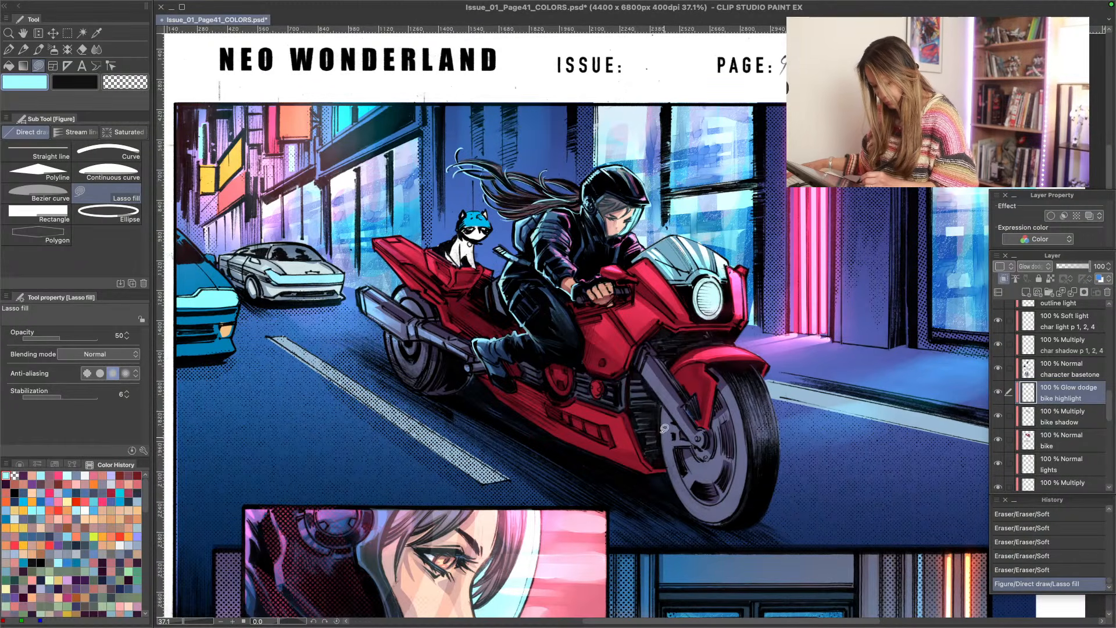
mouse_move(640, 349)
left_mouse_down()
mouse_move(698, 438)
mouse_move(639, 353)
left_mouse_up()
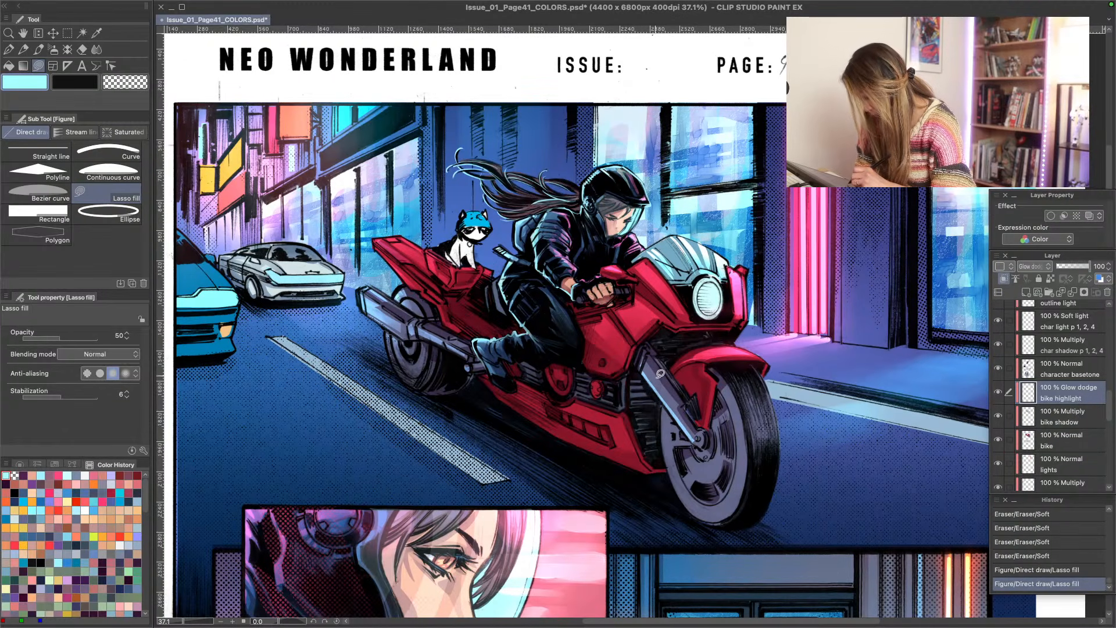
left_click_drag(702, 430, 702, 435)
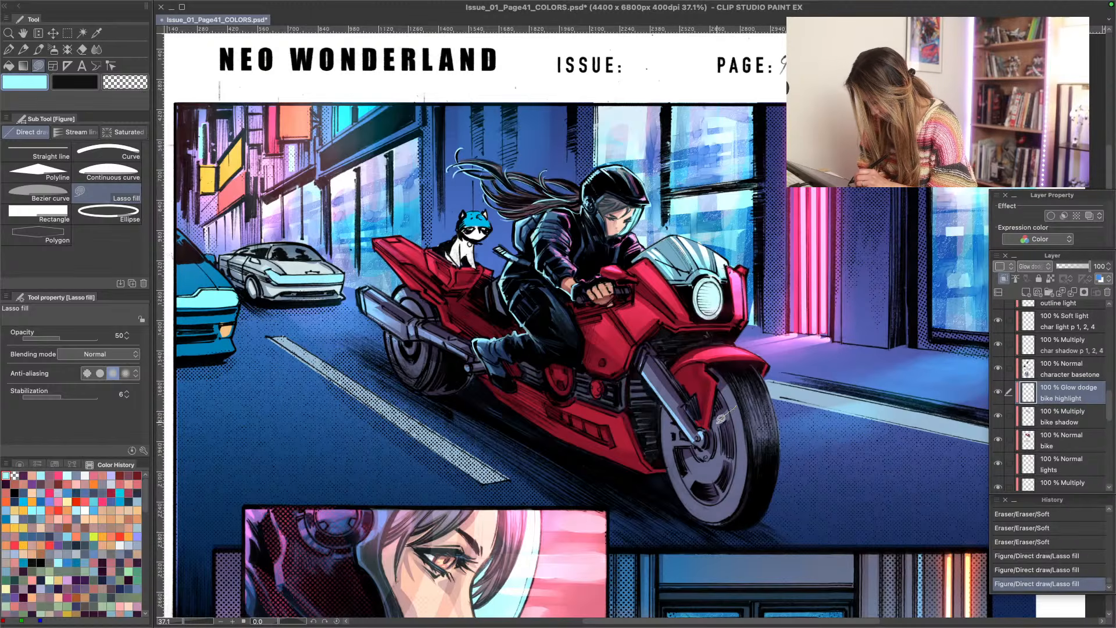
- Lasso-fill light cyan reflections on the front wheel's disc, rim and brake area, undoing one fill near the hub
mouse_move(715, 425)
left_mouse_down()
mouse_move(737, 410)
mouse_move(637, 387)
mouse_move(739, 461)
mouse_move(741, 491)
mouse_move(717, 455)
left_mouse_up()
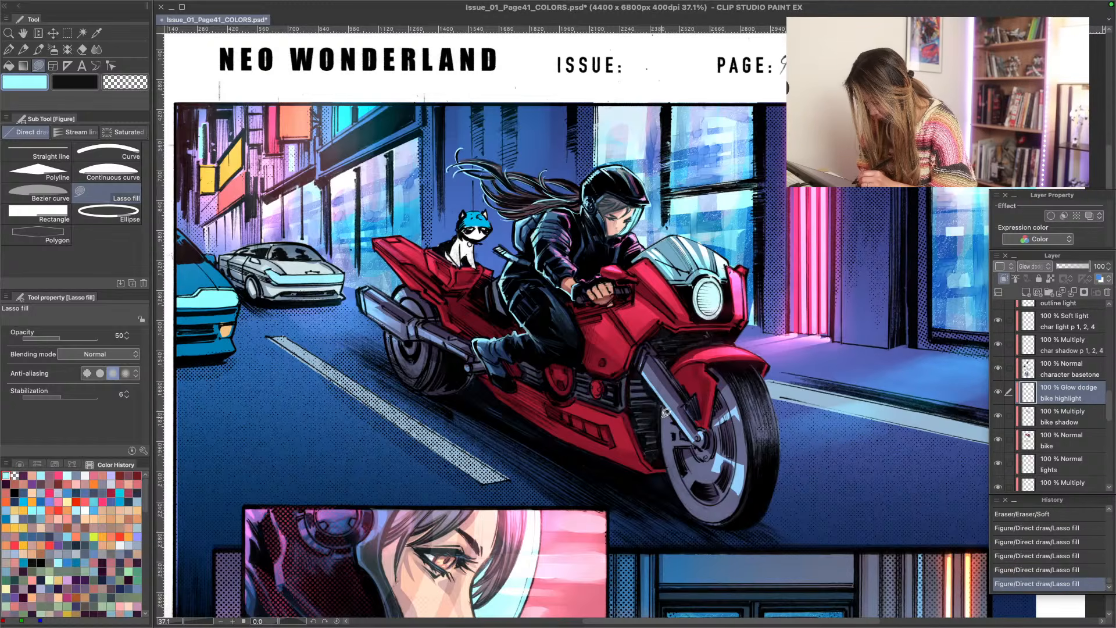
mouse_move(731, 385)
left_mouse_down()
mouse_move(744, 410)
mouse_move(726, 386)
left_mouse_up()
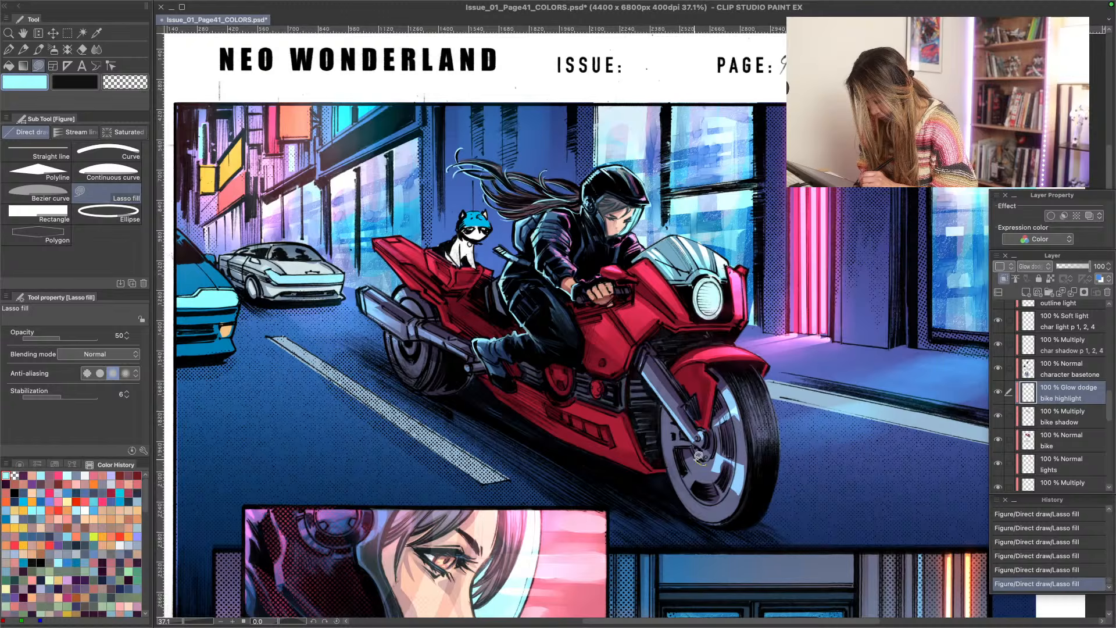
mouse_move(695, 459)
left_mouse_down()
mouse_move(701, 478)
mouse_move(698, 462)
left_mouse_up()
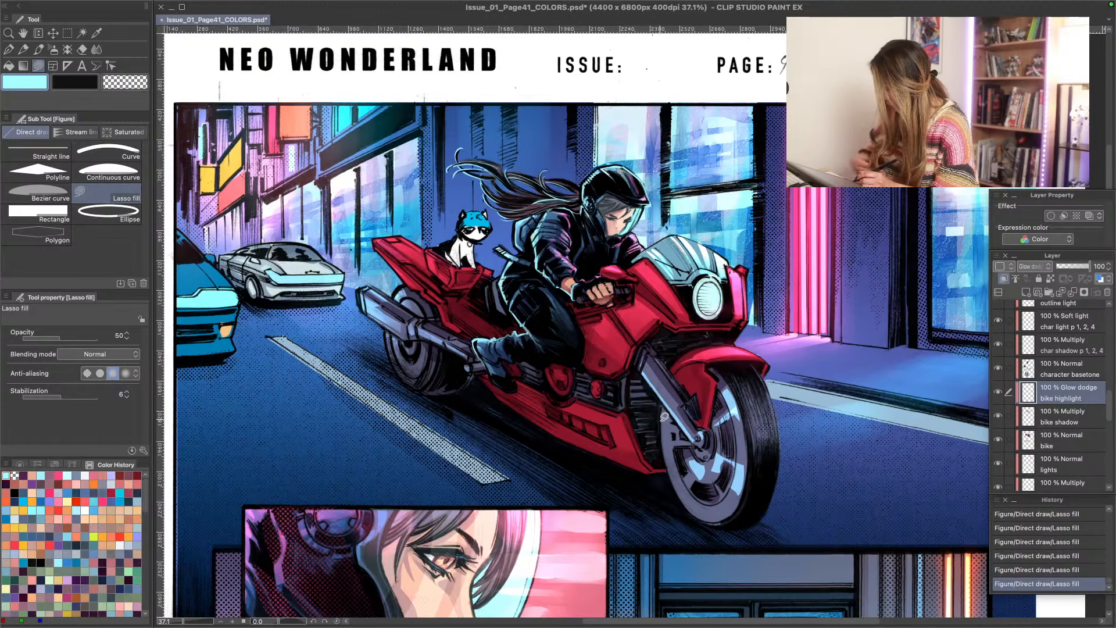
key("ctrl+z")
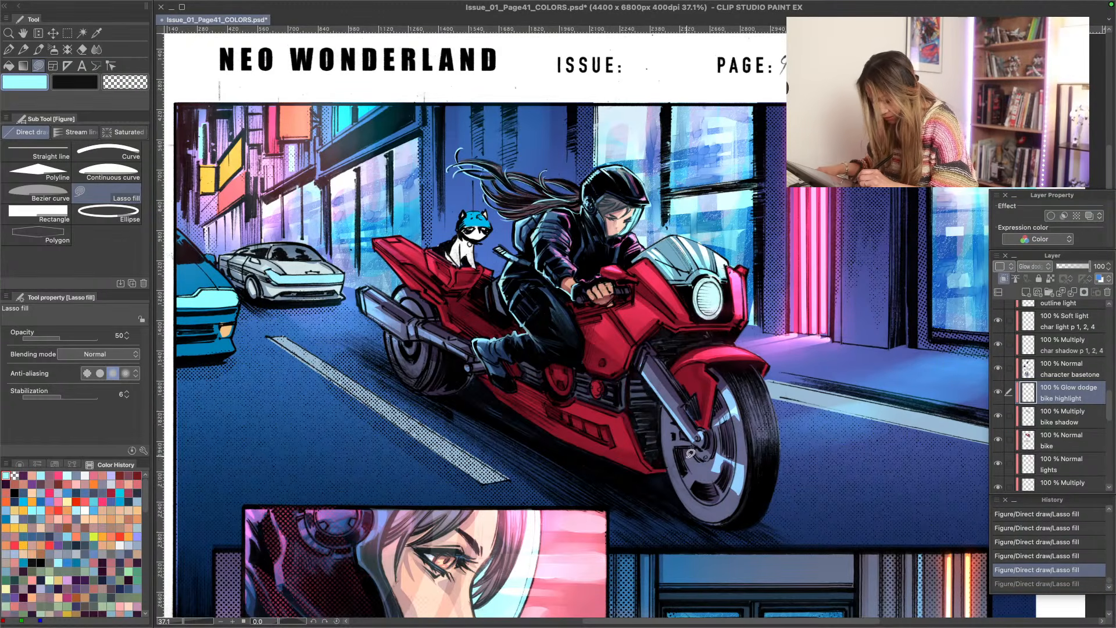
mouse_move(690, 478)
left_mouse_down()
mouse_move(705, 472)
mouse_move(698, 447)
mouse_move(687, 481)
left_mouse_up()
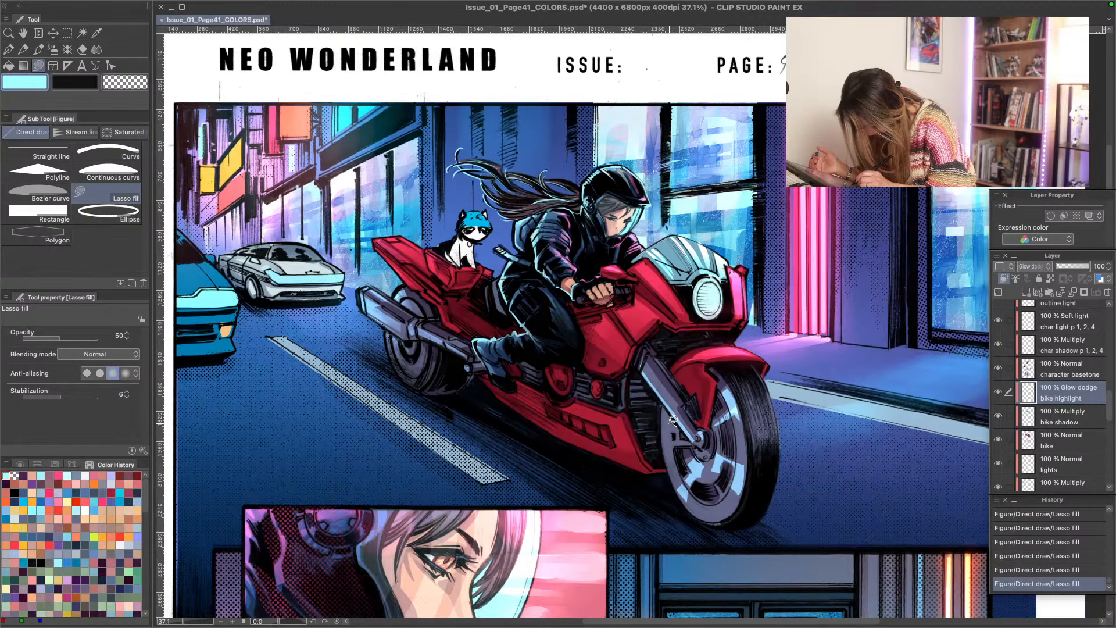
mouse_move(663, 434)
left_mouse_down()
mouse_move(666, 447)
mouse_move(674, 428)
mouse_move(683, 435)
left_mouse_up()
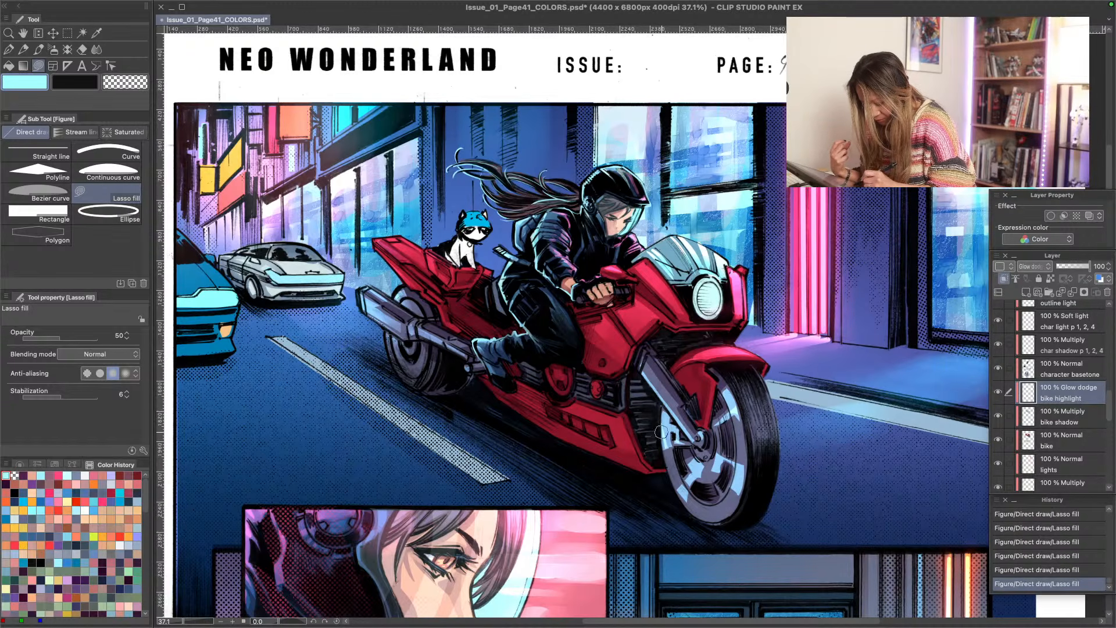
- Soften the highlights on the front wheel hub and the front fork with the Soft eraser
left_click_drag(662, 432, 702, 438)
left_click_drag(640, 370, 645, 391)
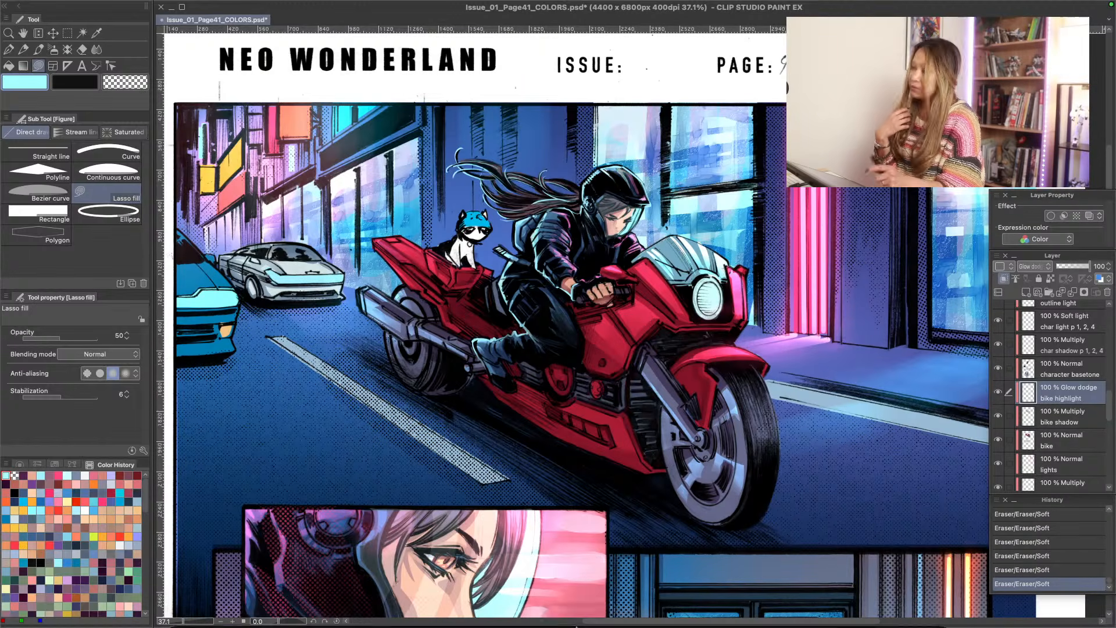
mouse_move(576, 626)
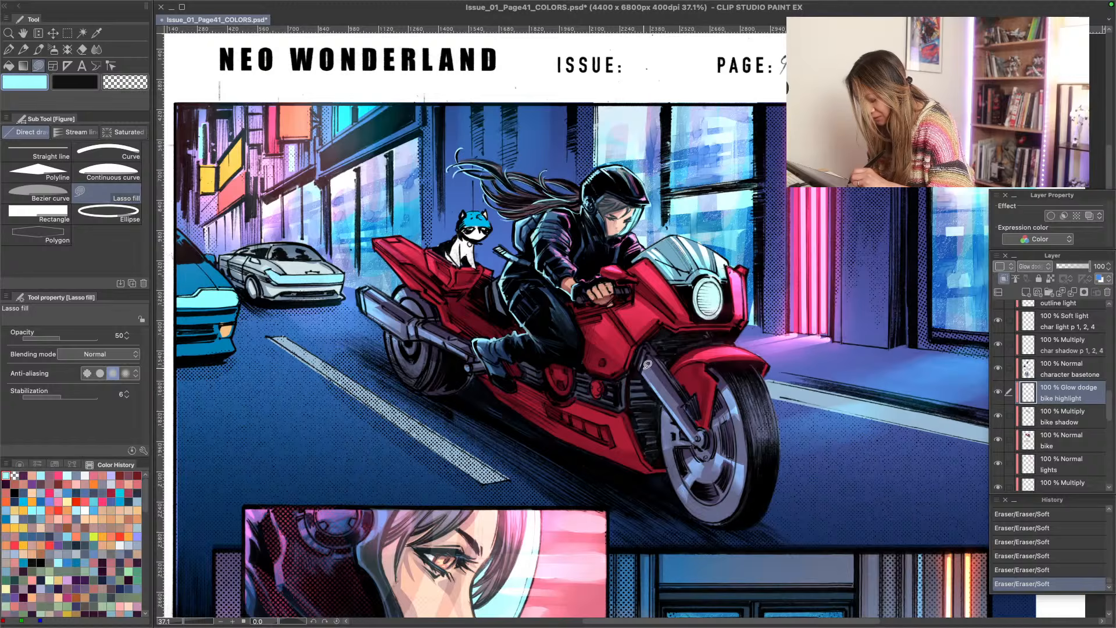
- Lasso-fill light cyan highlights along the front fork tube, undoing the first fill and retrying it
mouse_move(646, 370)
left_mouse_down()
mouse_move(663, 396)
mouse_move(644, 363)
left_mouse_up()
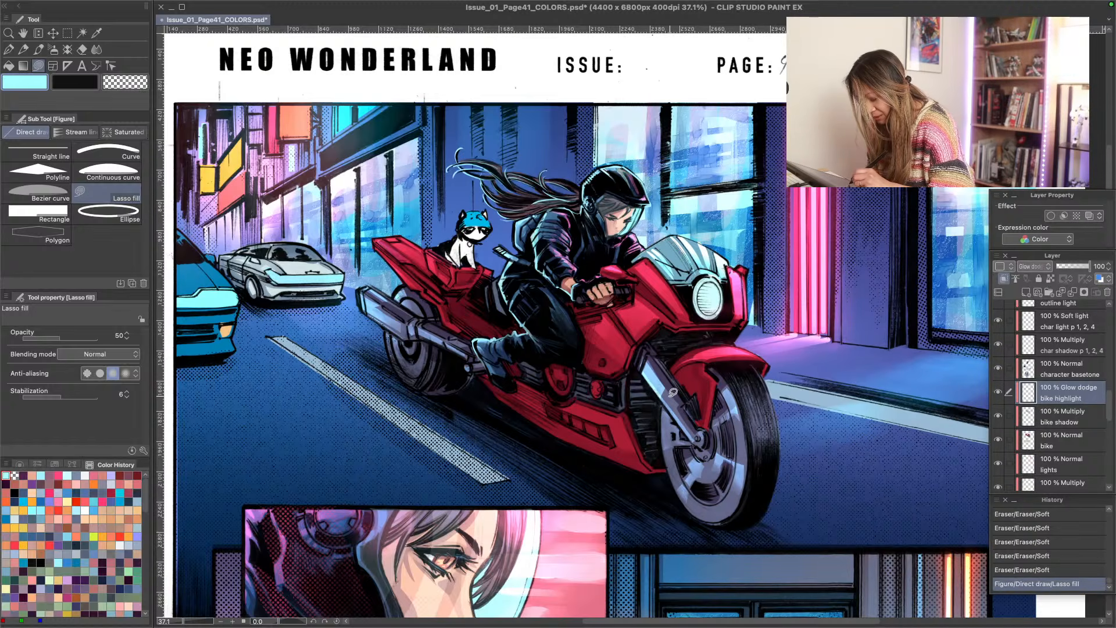
key("ctrl+z")
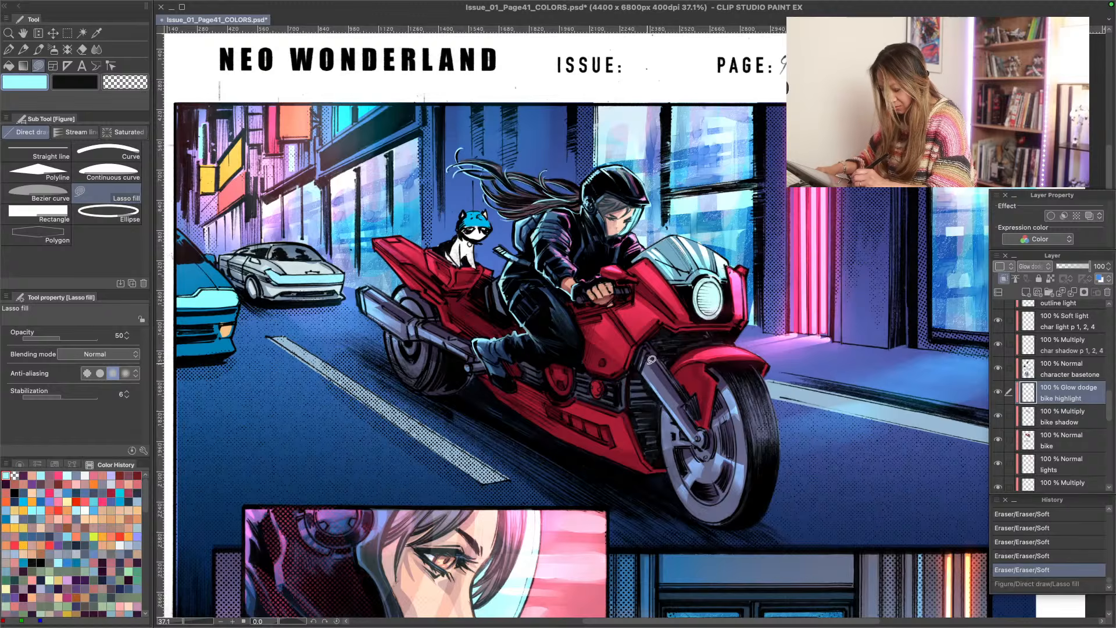
mouse_move(646, 369)
left_mouse_down()
mouse_move(664, 389)
mouse_move(647, 350)
mouse_move(643, 365)
mouse_move(675, 406)
mouse_move(649, 344)
left_mouse_up()
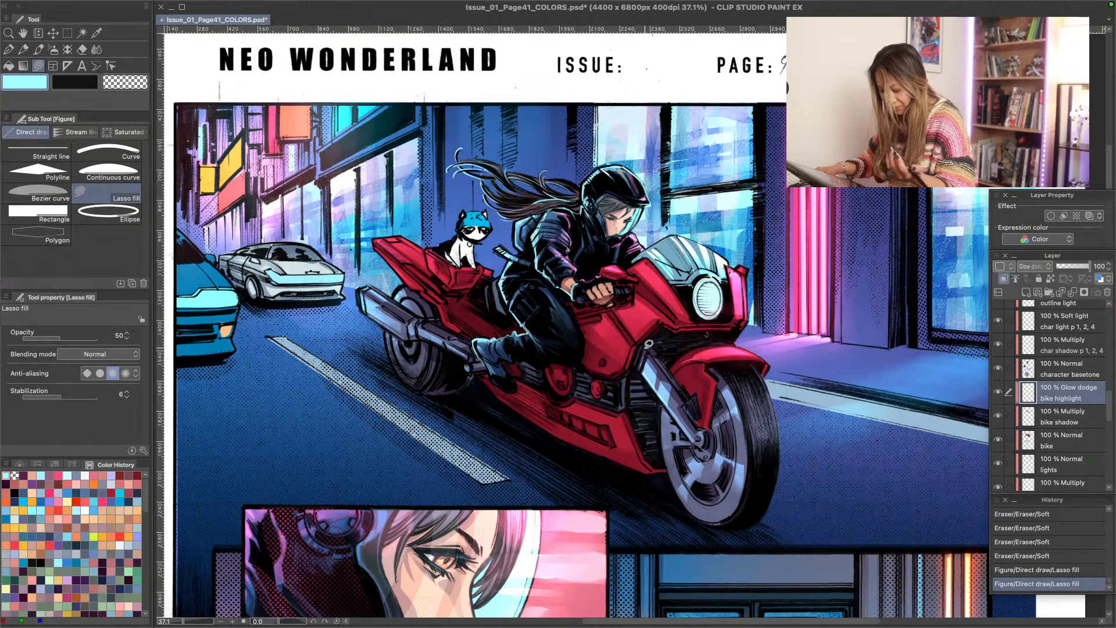
key("ctrl+z")
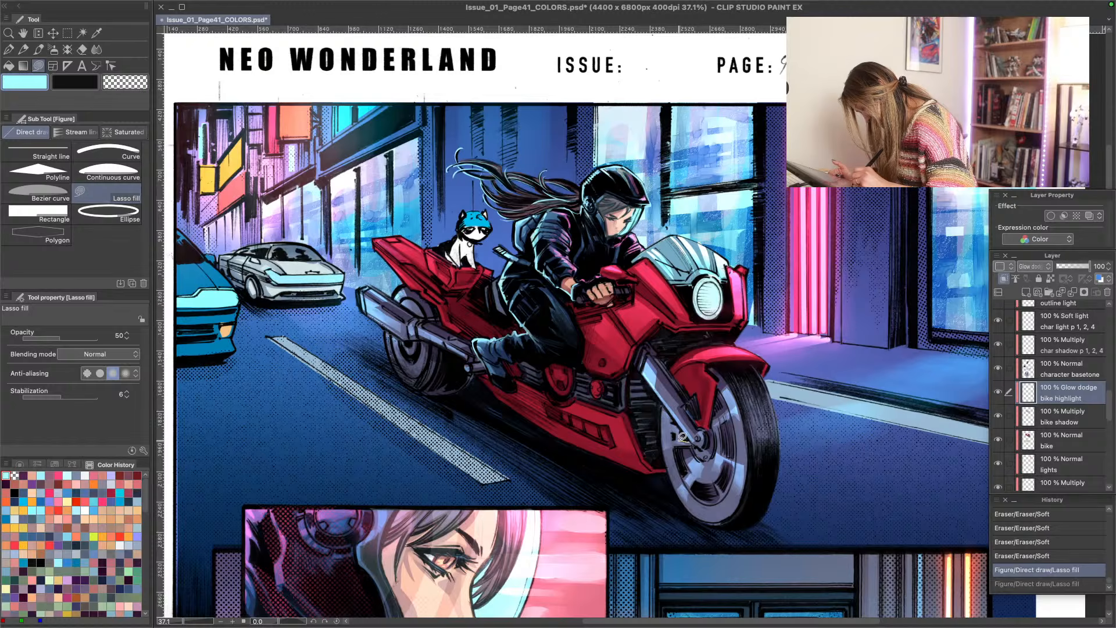
key("ctrl+y")
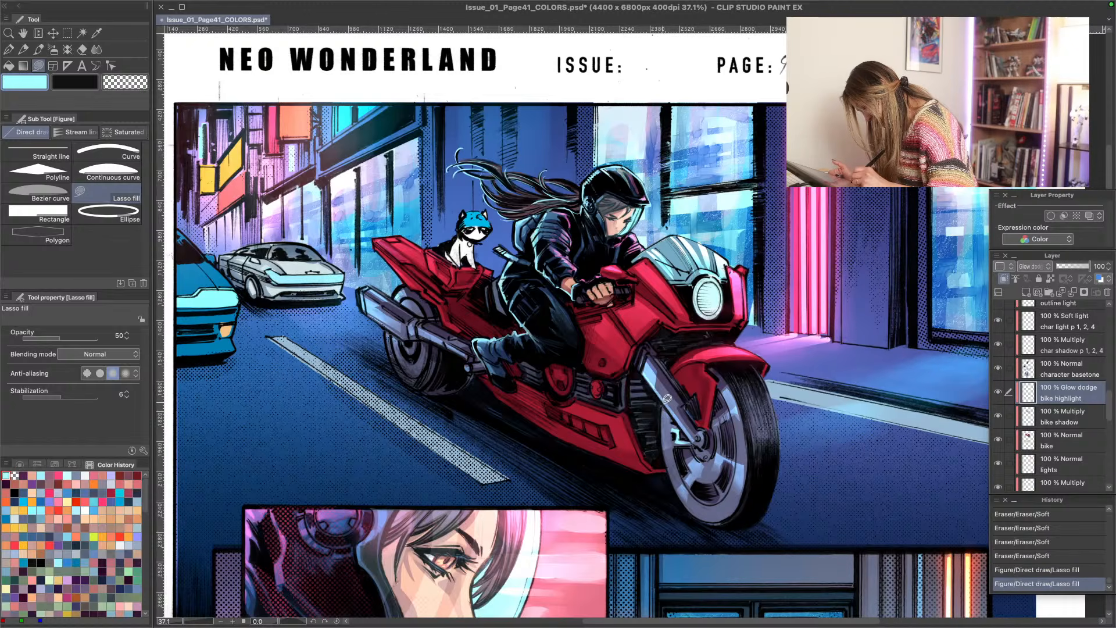
mouse_move(675, 418)
left_mouse_down()
mouse_move(669, 444)
mouse_move(669, 404)
left_mouse_up()
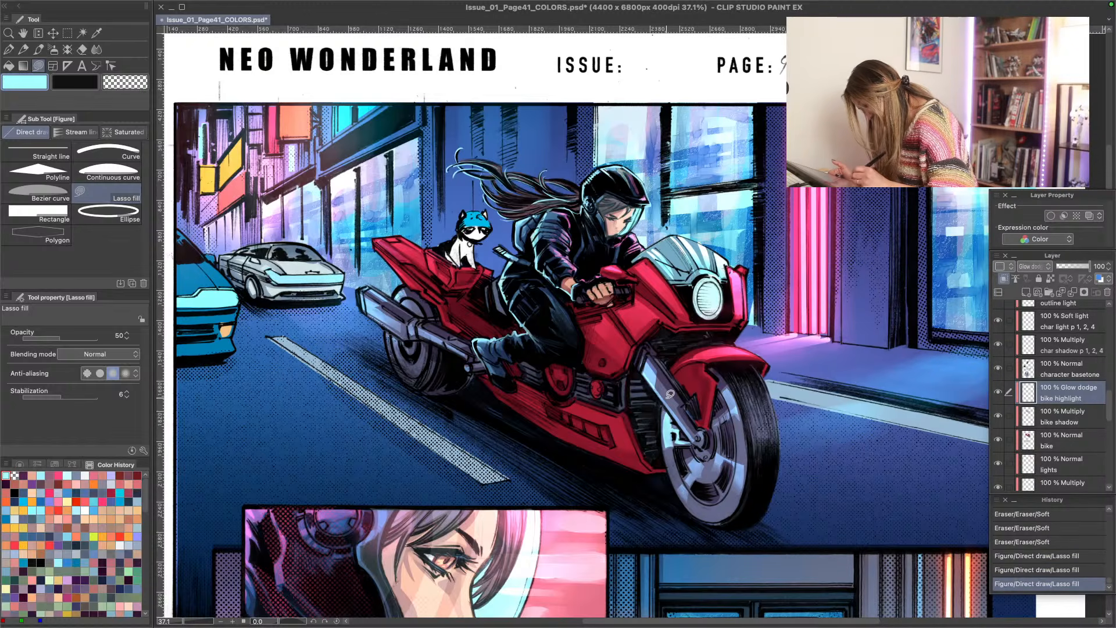
- Fade the highlights at the front fork's lower end beside the wheel hub with the Soft eraser
mouse_move(665, 449)
left_mouse_down()
mouse_move(668, 434)
mouse_move(680, 430)
mouse_move(665, 459)
mouse_move(669, 441)
mouse_move(688, 432)
left_mouse_up()
left_click_drag(688, 433, 678, 439)
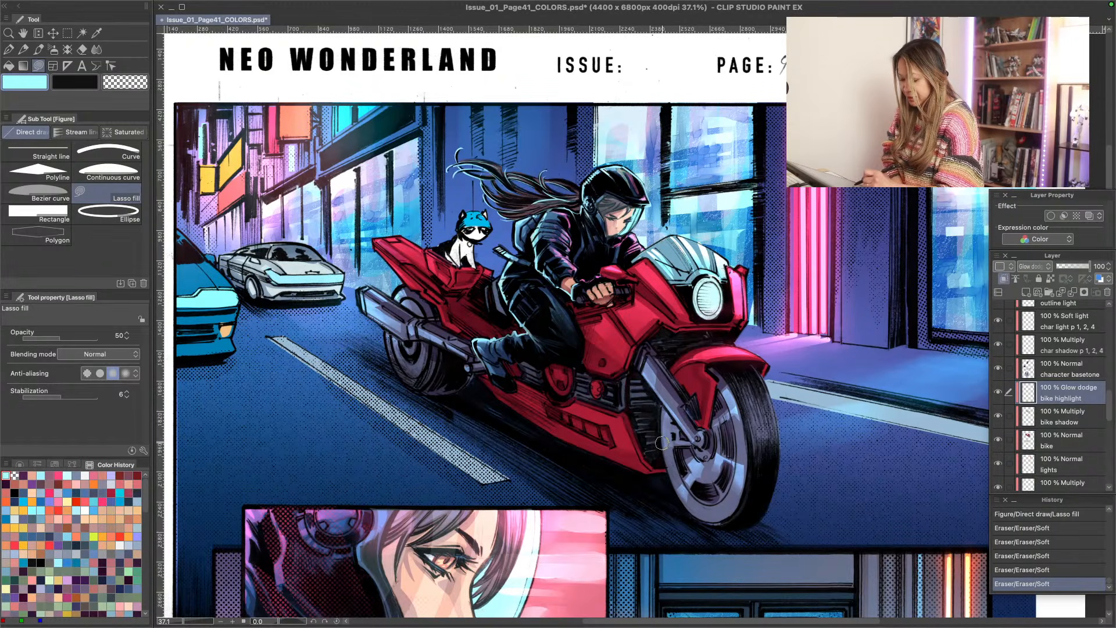
left_click_drag(661, 442, 669, 451)
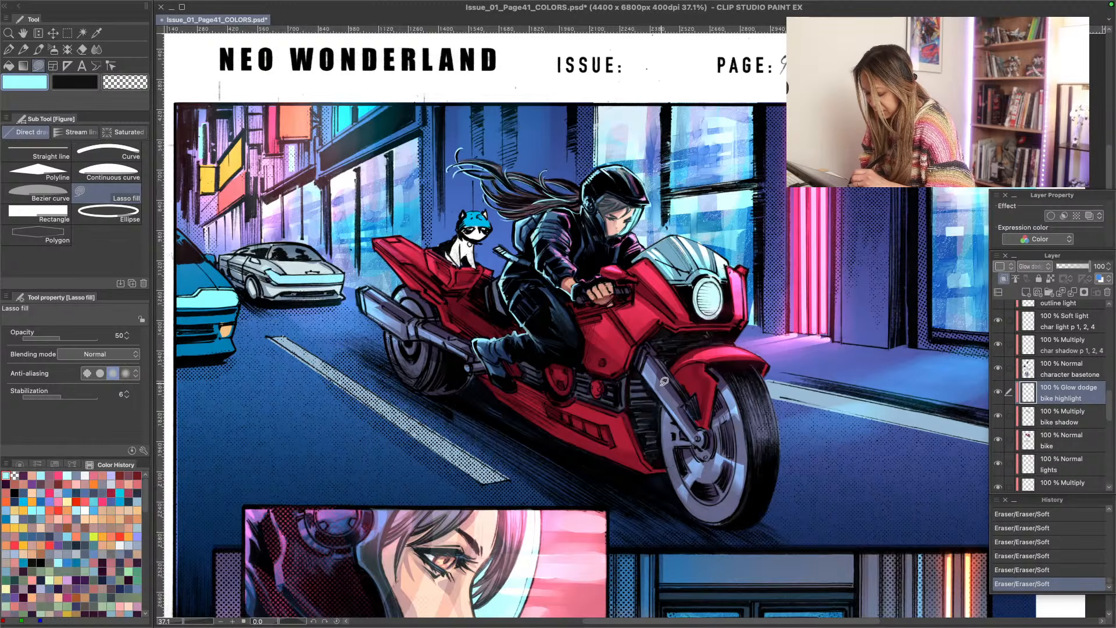
- Lasso-fill more light cyan highlights on the front fork and the bracket beside the hub, blending them with the Soft eraser
mouse_move(664, 381)
left_mouse_down()
mouse_move(669, 407)
mouse_move(679, 391)
mouse_move(663, 381)
left_mouse_up()
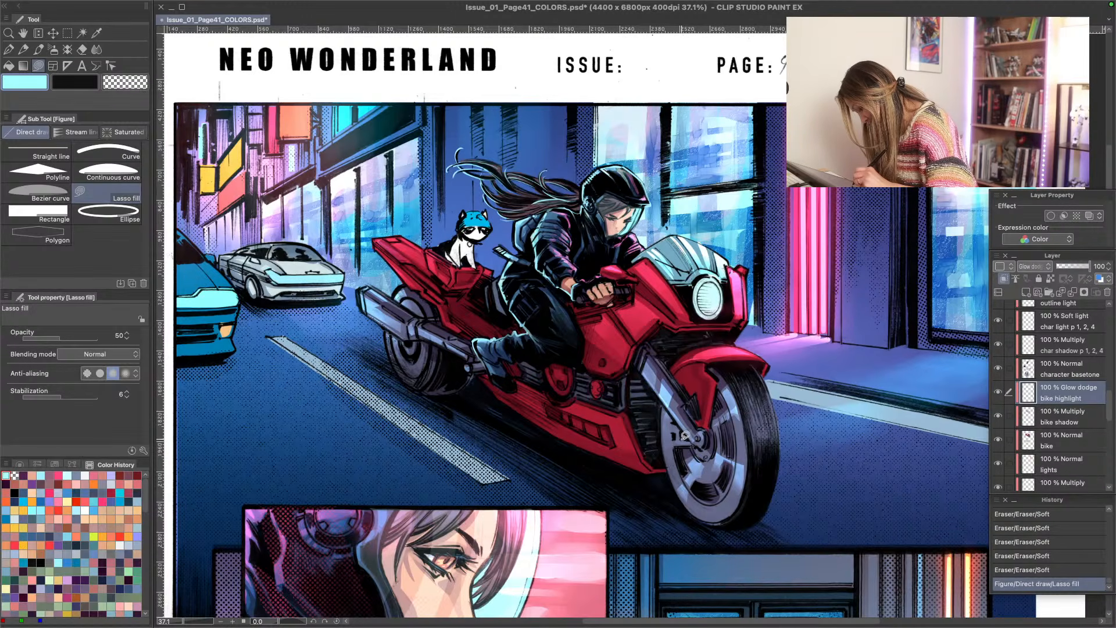
mouse_move(682, 437)
left_mouse_down()
mouse_move(693, 445)
mouse_move(670, 429)
mouse_move(665, 446)
mouse_move(681, 436)
left_mouse_up()
left_click_drag(665, 429, 670, 455)
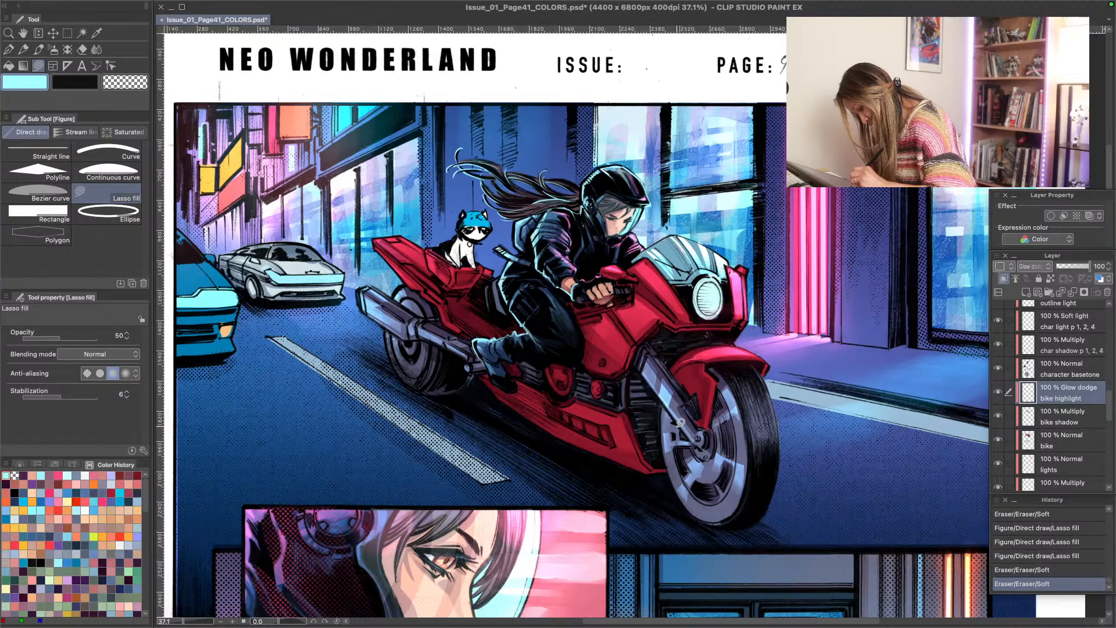
mouse_move(678, 428)
left_mouse_down()
mouse_move(666, 391)
mouse_move(671, 432)
mouse_move(647, 400)
mouse_move(651, 450)
left_mouse_up()
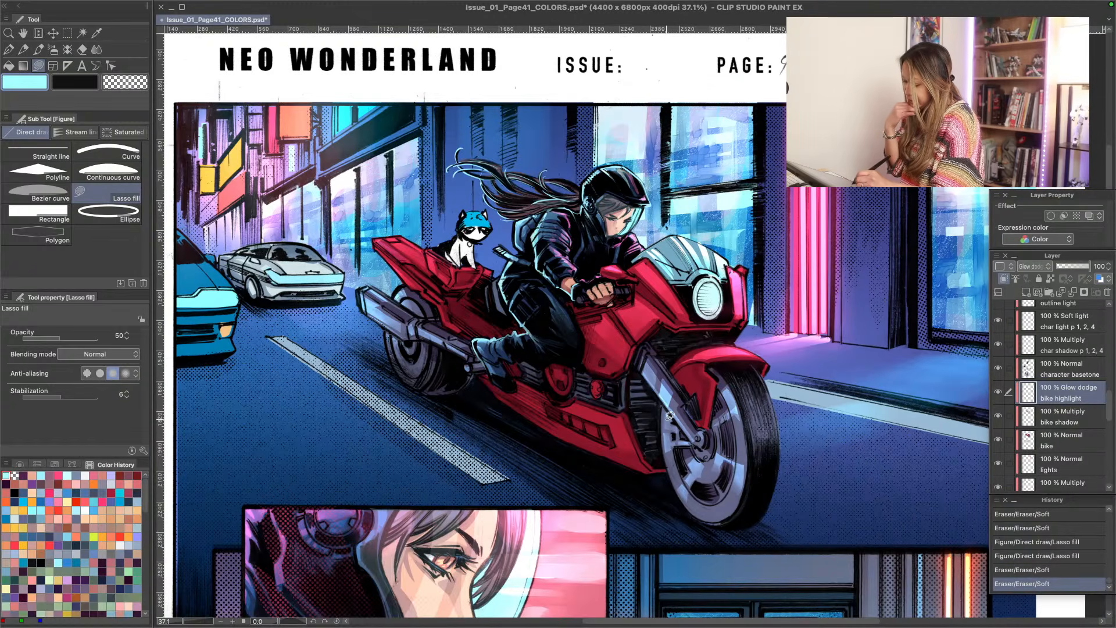
mouse_move(673, 418)
left_mouse_down()
mouse_move(669, 430)
mouse_move(673, 400)
mouse_move(662, 419)
left_mouse_up()
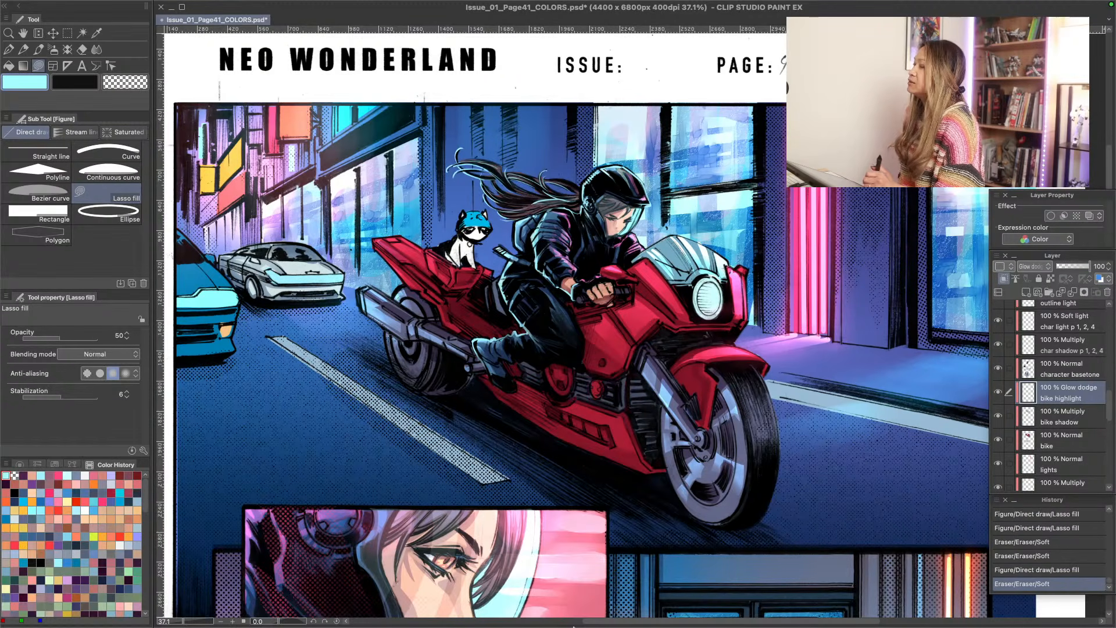
mouse_move(440, 626)
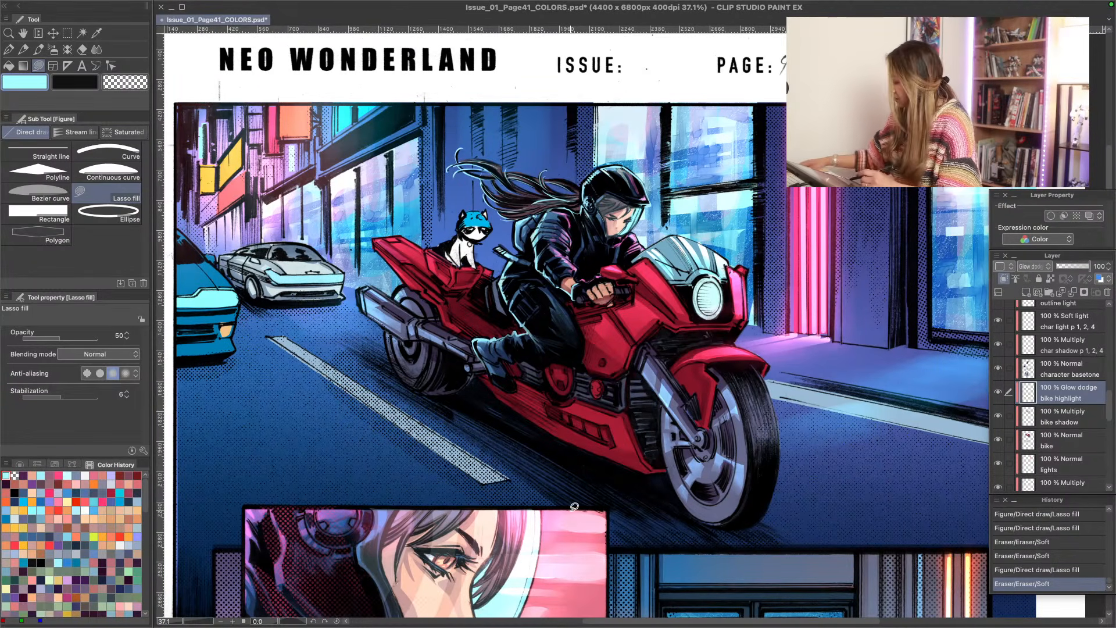
mouse_move(659, 379)
left_mouse_down()
mouse_move(595, 314)
mouse_move(667, 405)
mouse_move(651, 371)
left_mouse_up()
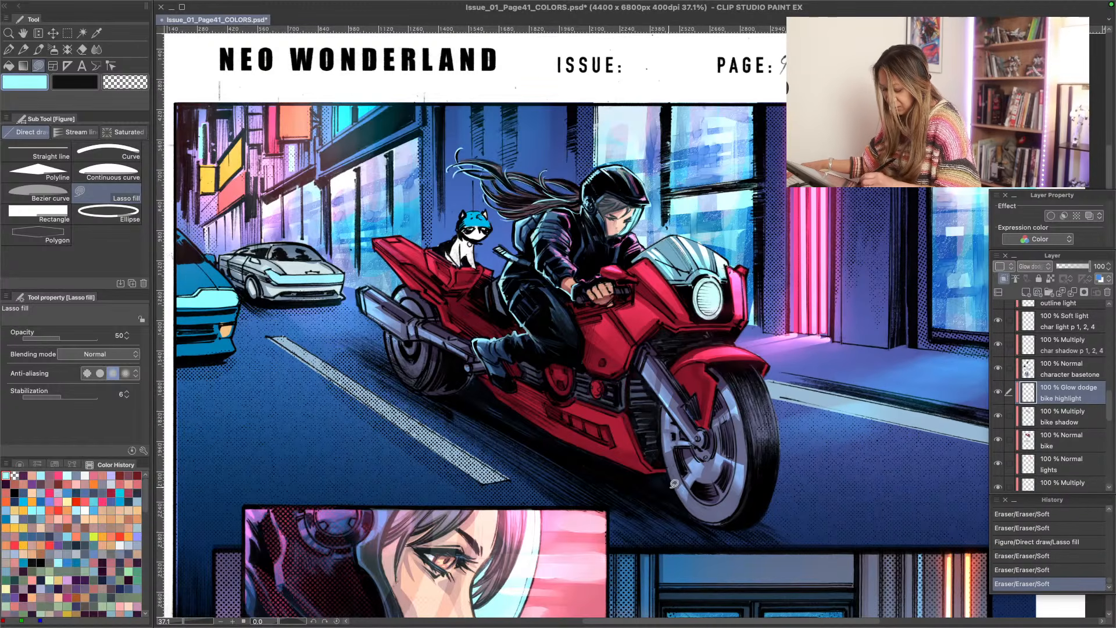
- Lasso-fill light cyan reflections around the front wheel's hub, disc and lower rim
mouse_move(681, 422)
left_mouse_down()
mouse_move(695, 404)
mouse_move(706, 456)
mouse_move(721, 431)
left_mouse_up()
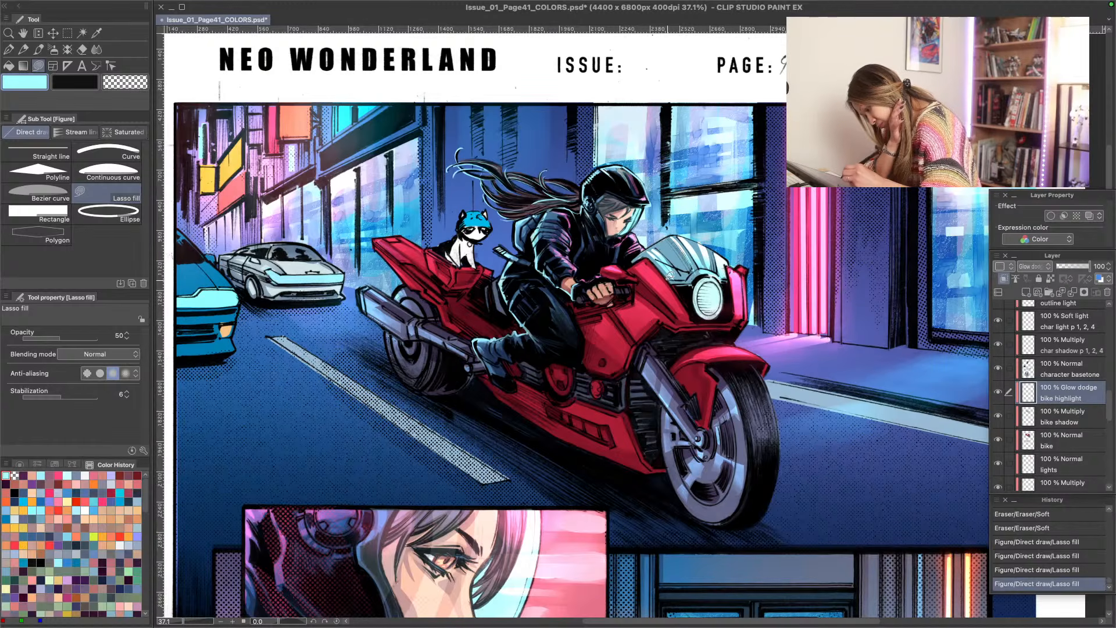
mouse_move(745, 418)
left_mouse_down()
mouse_move(738, 441)
mouse_move(754, 455)
mouse_move(747, 421)
mouse_move(712, 440)
left_mouse_up()
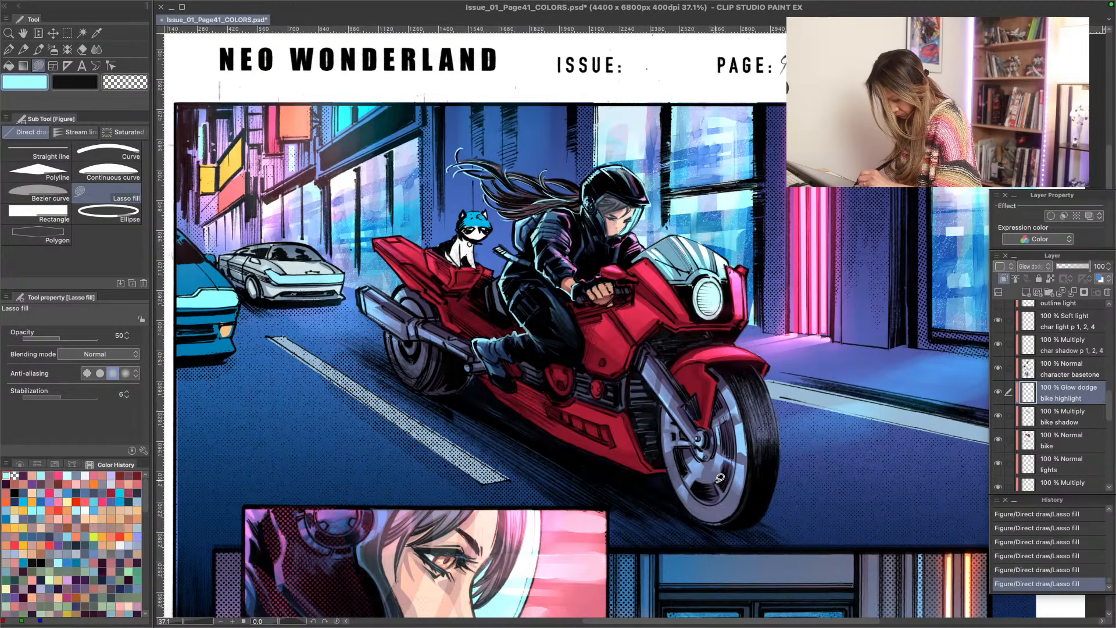
mouse_move(719, 478)
left_mouse_down()
mouse_move(733, 507)
mouse_move(710, 516)
mouse_move(717, 482)
left_mouse_up()
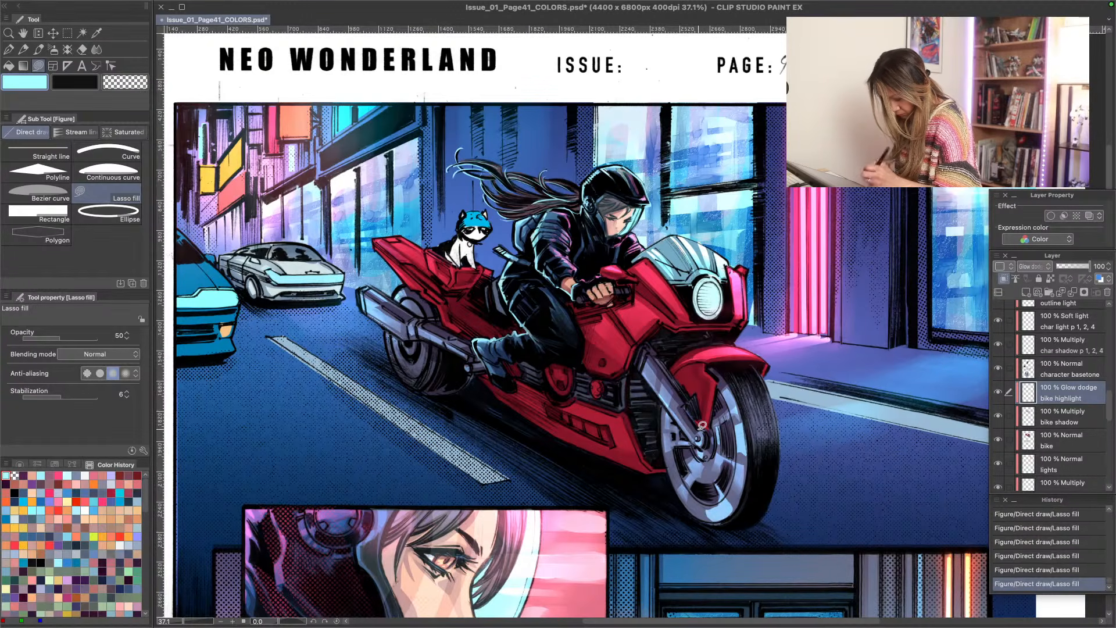
left_click_drag(713, 520, 716, 476)
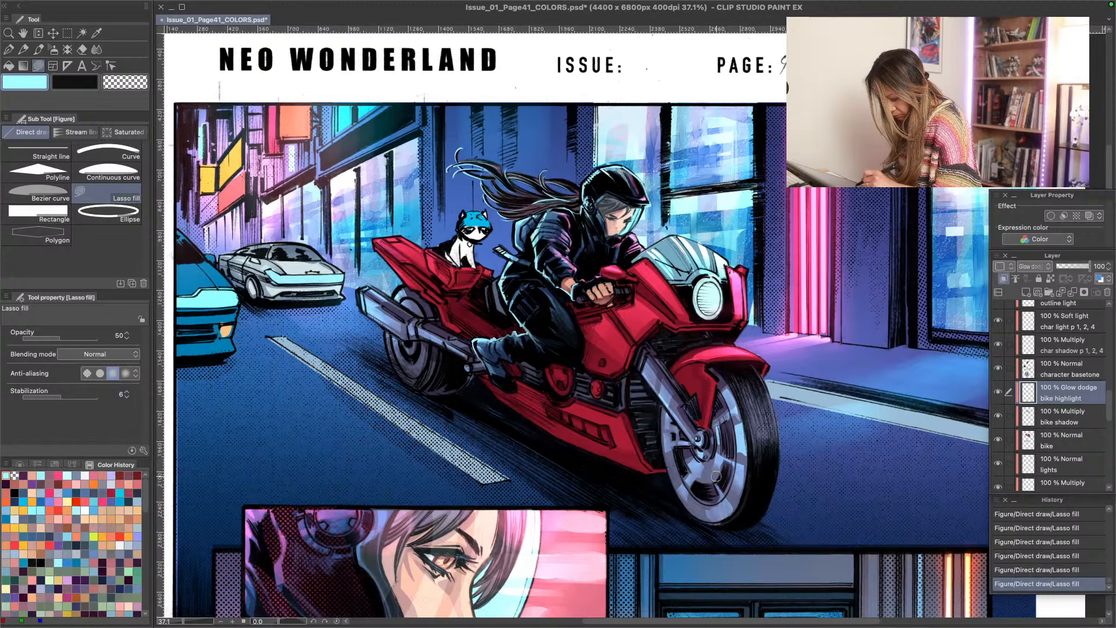
- Soften the reflections on the front wheel's disc and lower rim with the Soft eraser, undoing the last eraser stroke
mouse_move(715, 521)
left_mouse_down()
mouse_move(663, 497)
mouse_move(694, 487)
mouse_move(708, 516)
left_mouse_up()
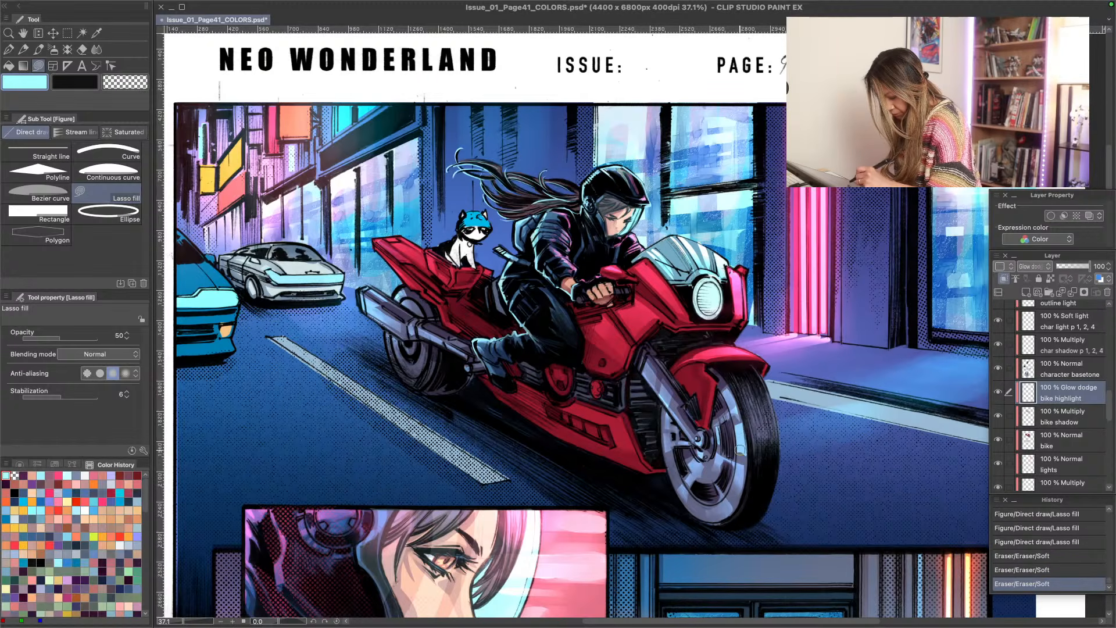
left_click_drag(741, 450, 743, 459)
left_click_drag(720, 515, 692, 506)
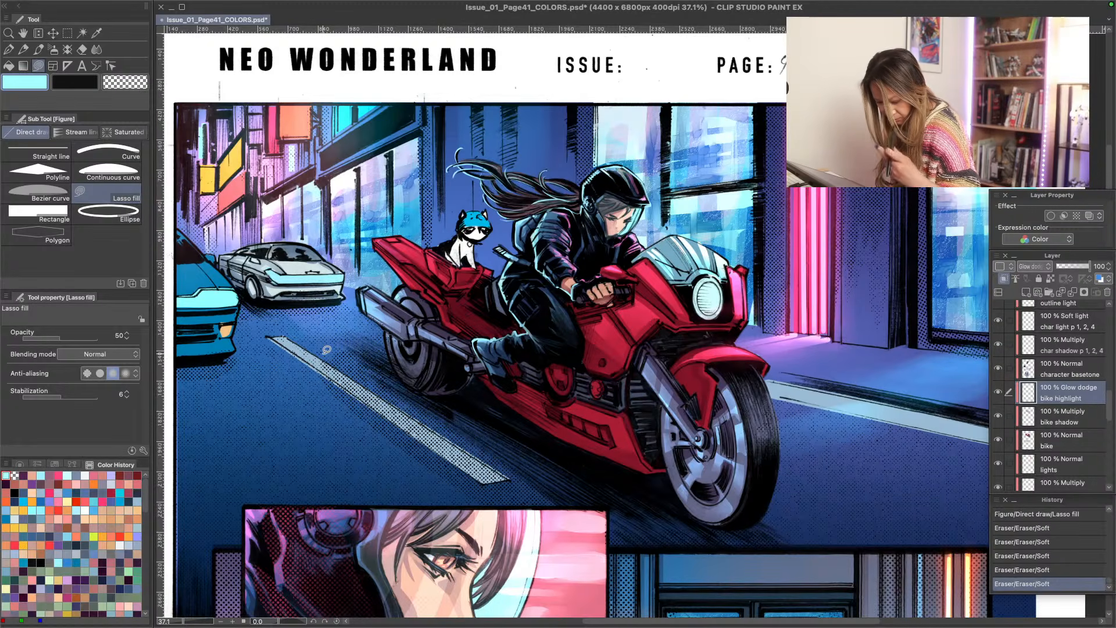
left_click(465, 356)
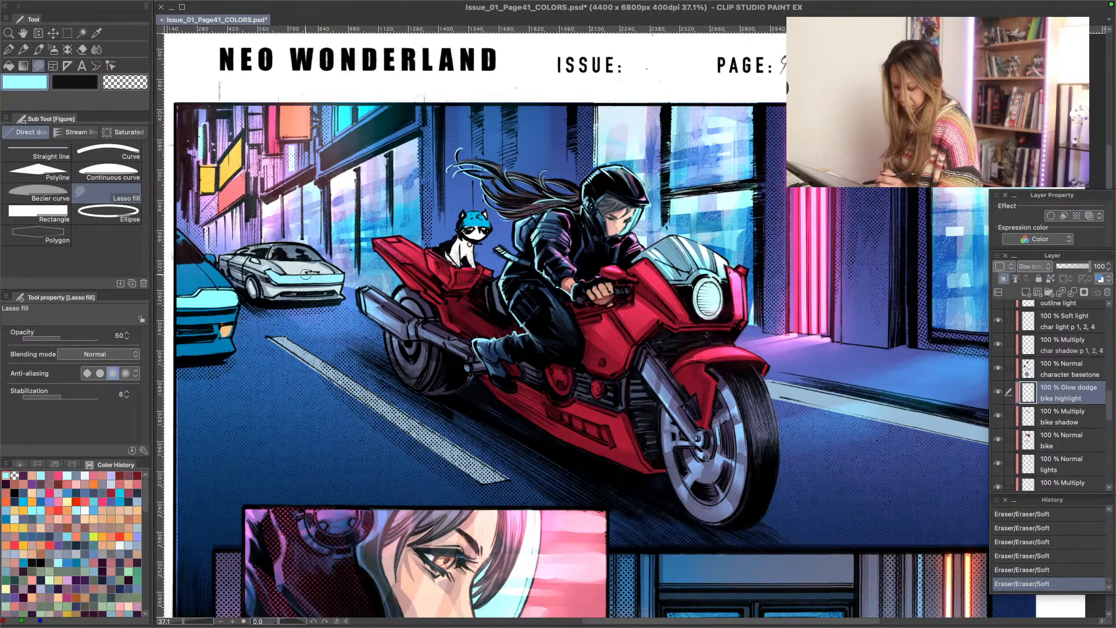
mouse_move(337, 627)
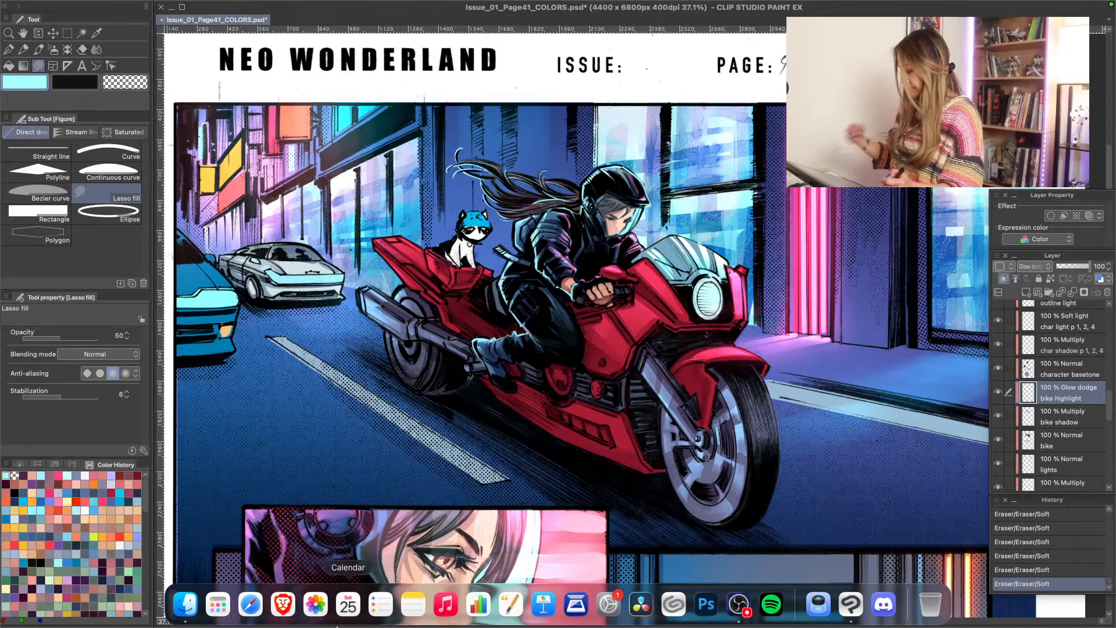
key("super+z")
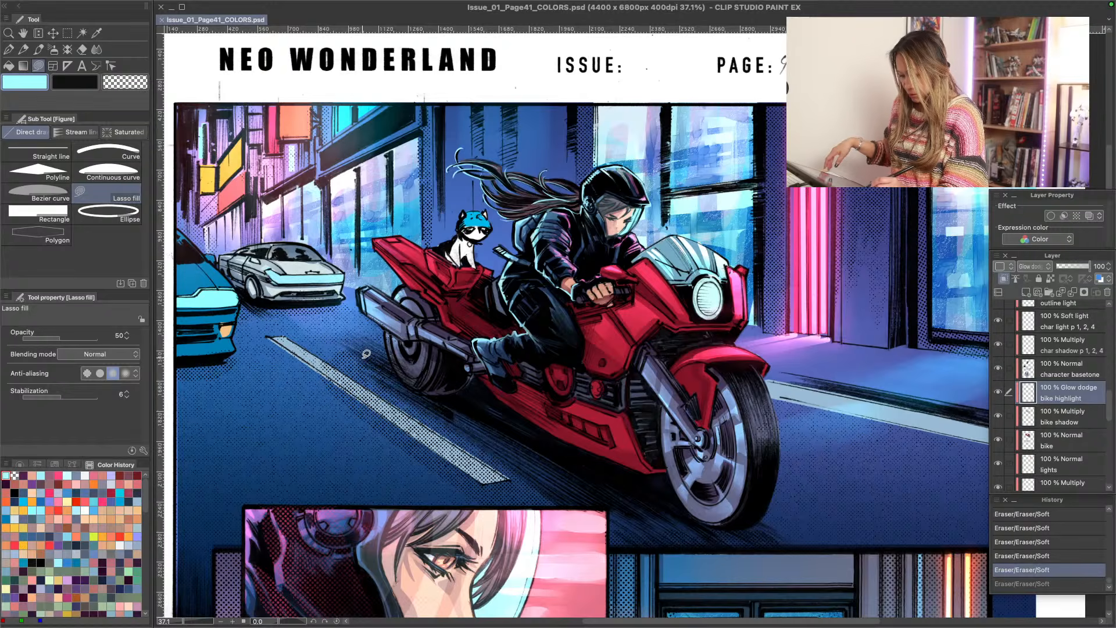
- Examine the colors of the whole comic page, from the motorcycle panel down to the bottom row of panels
key("alt+space")
left_click_drag(365, 370, 348, 361)
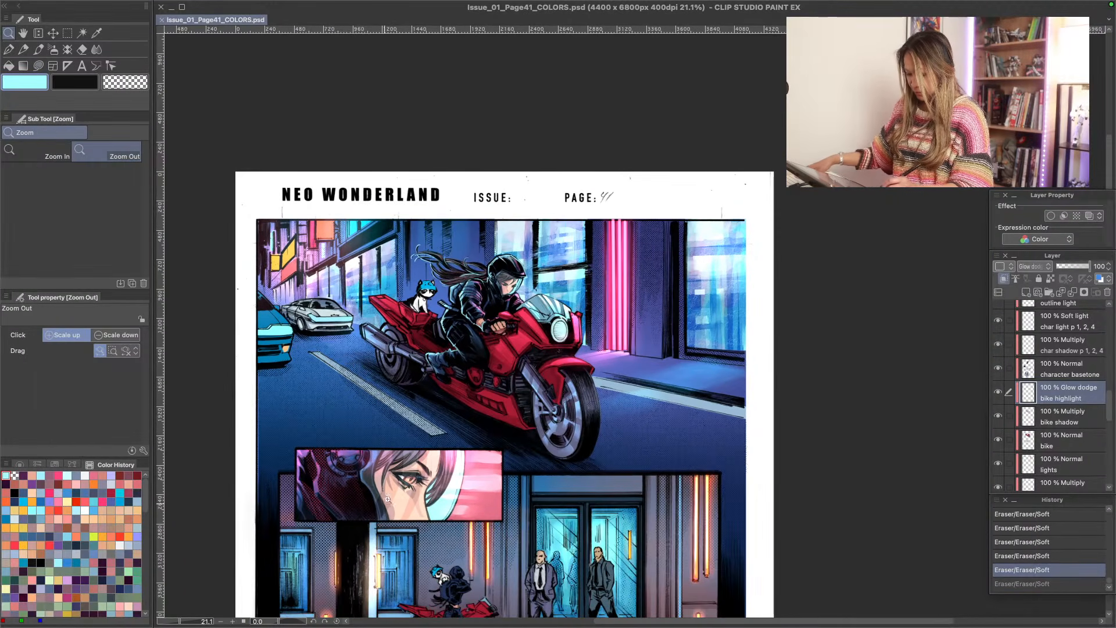
key("space")
left_click_drag(381, 556, 364, 456)
left_click_drag(357, 241, 401, 460)
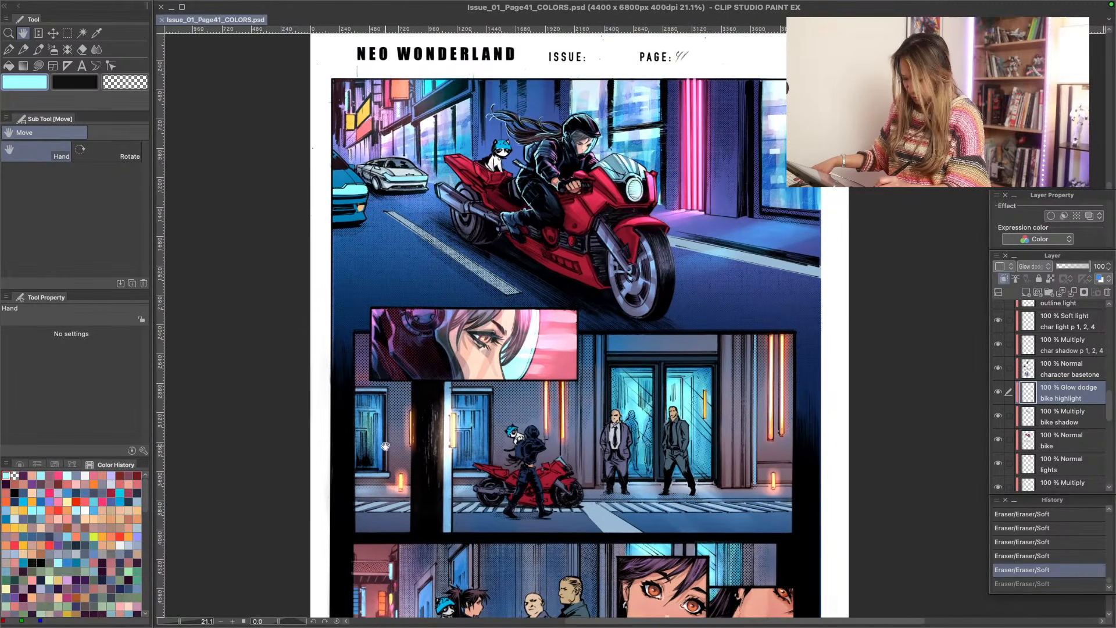
left_click(399, 473)
left_click_drag(371, 555, 362, 399)
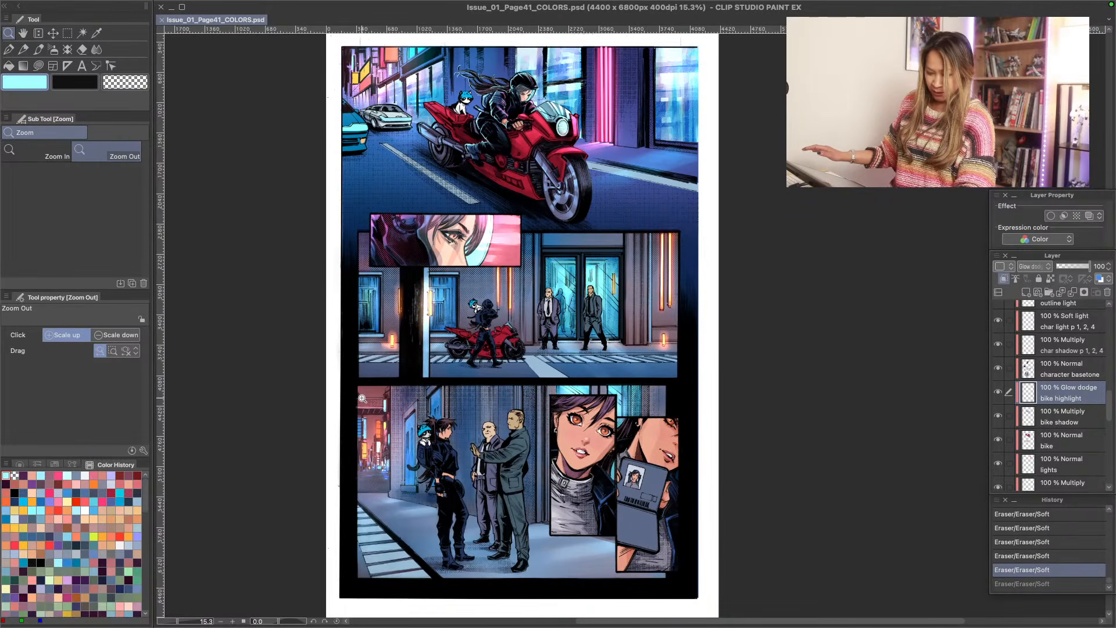